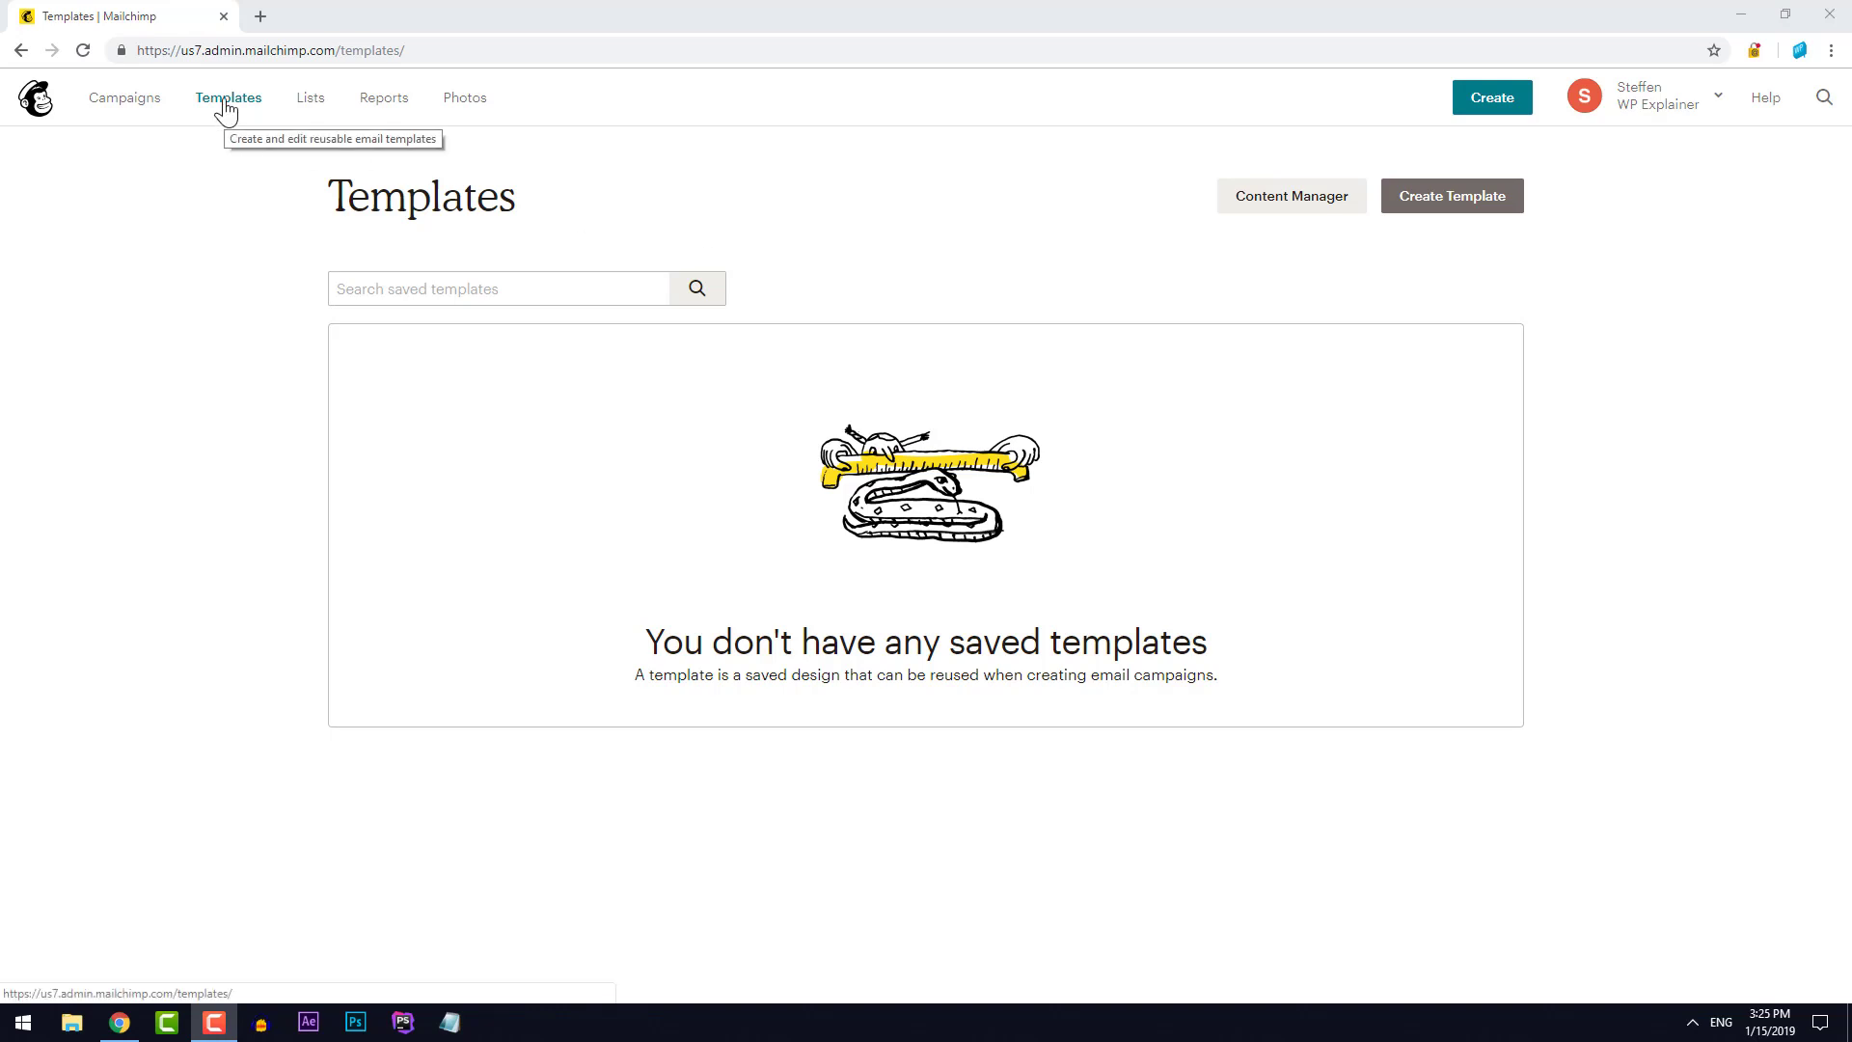
Start creating a new template and browse the ready-made themes and the basic layouts
click(1460, 207)
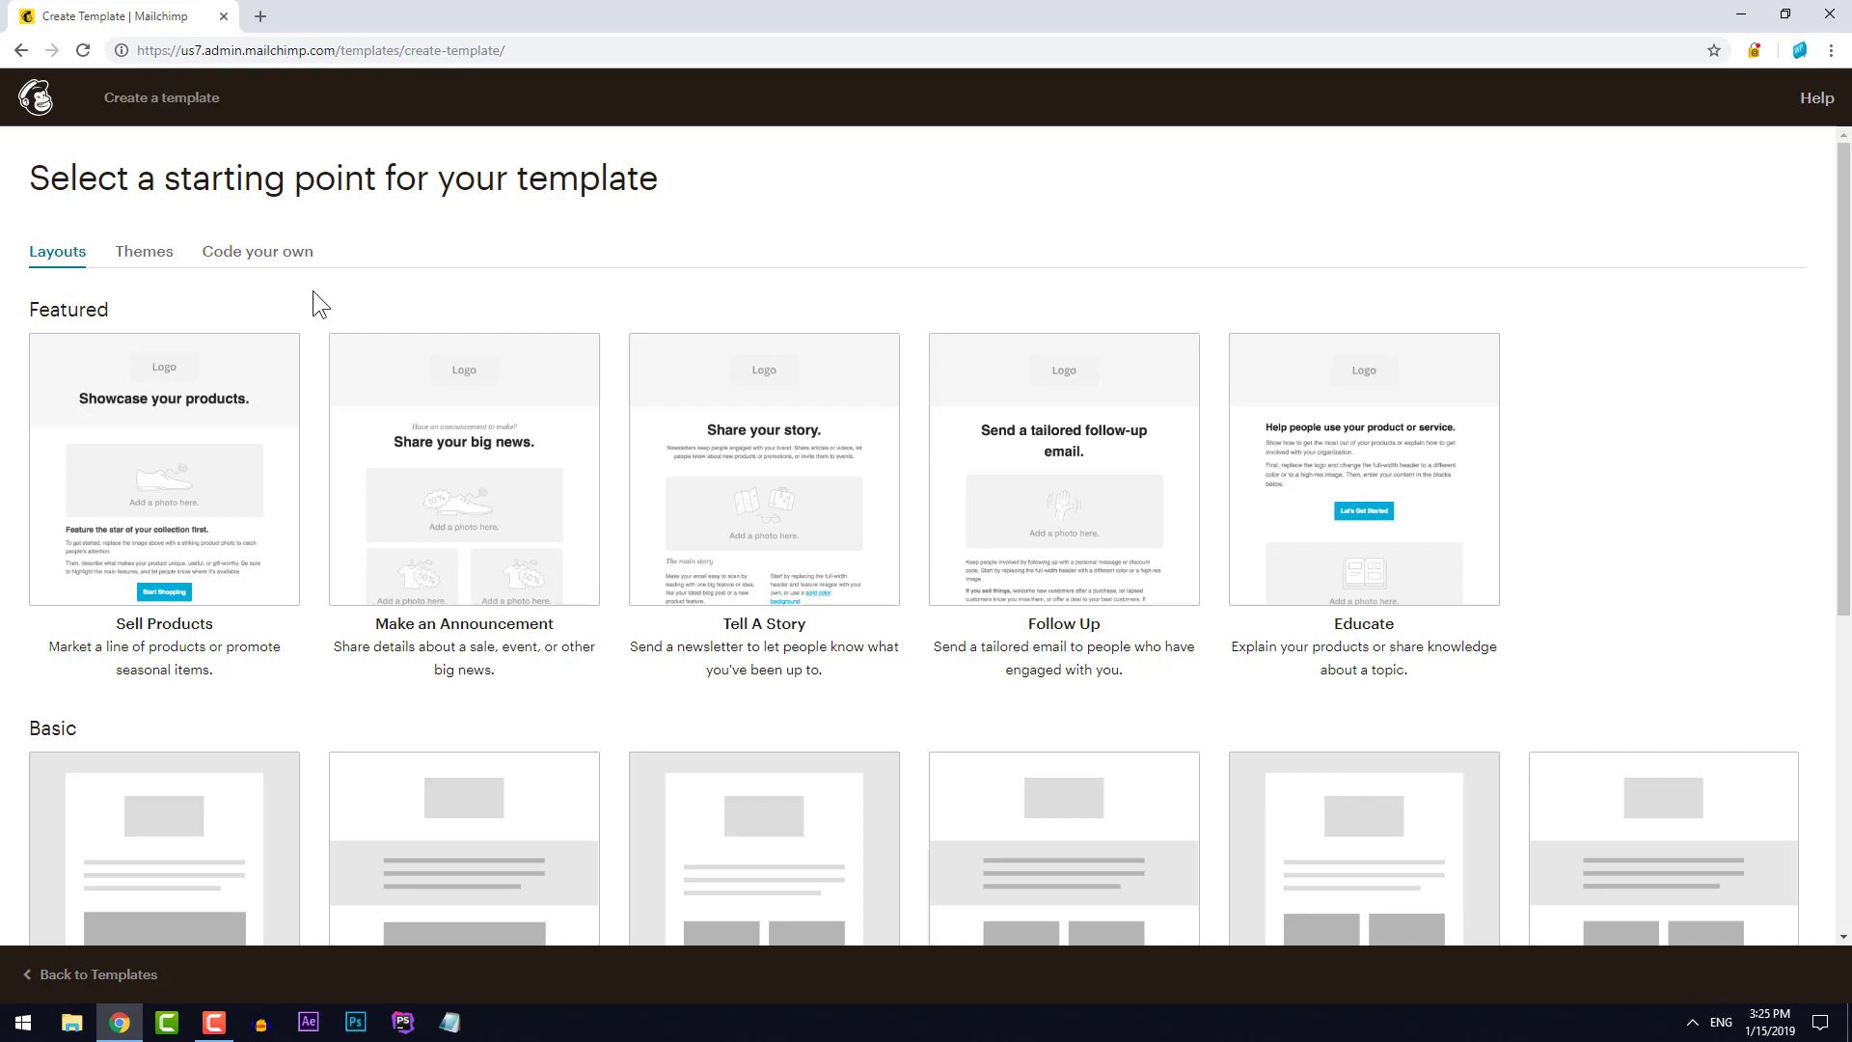
click(142, 269)
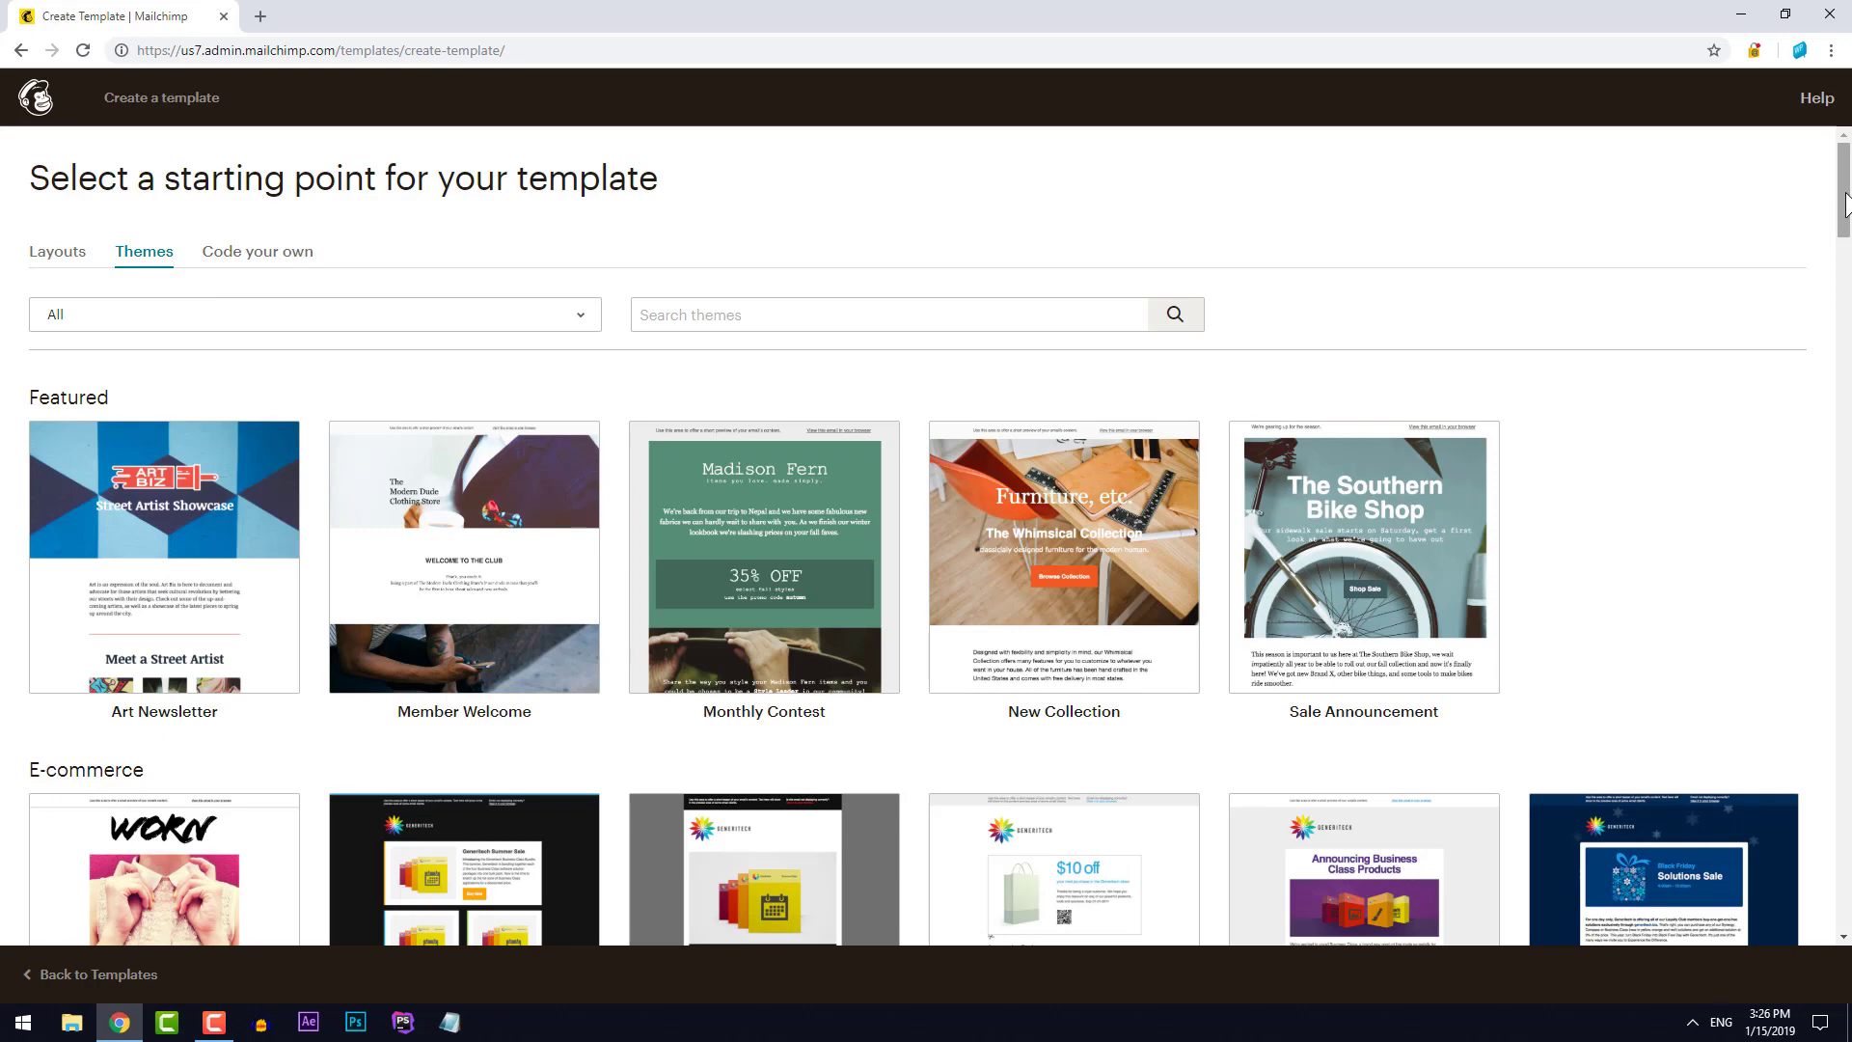
mouse_move(1844, 204)
mouse_down()
mouse_move(1846, 545)
mouse_move(1846, 198)
mouse_up()
click(62, 255)
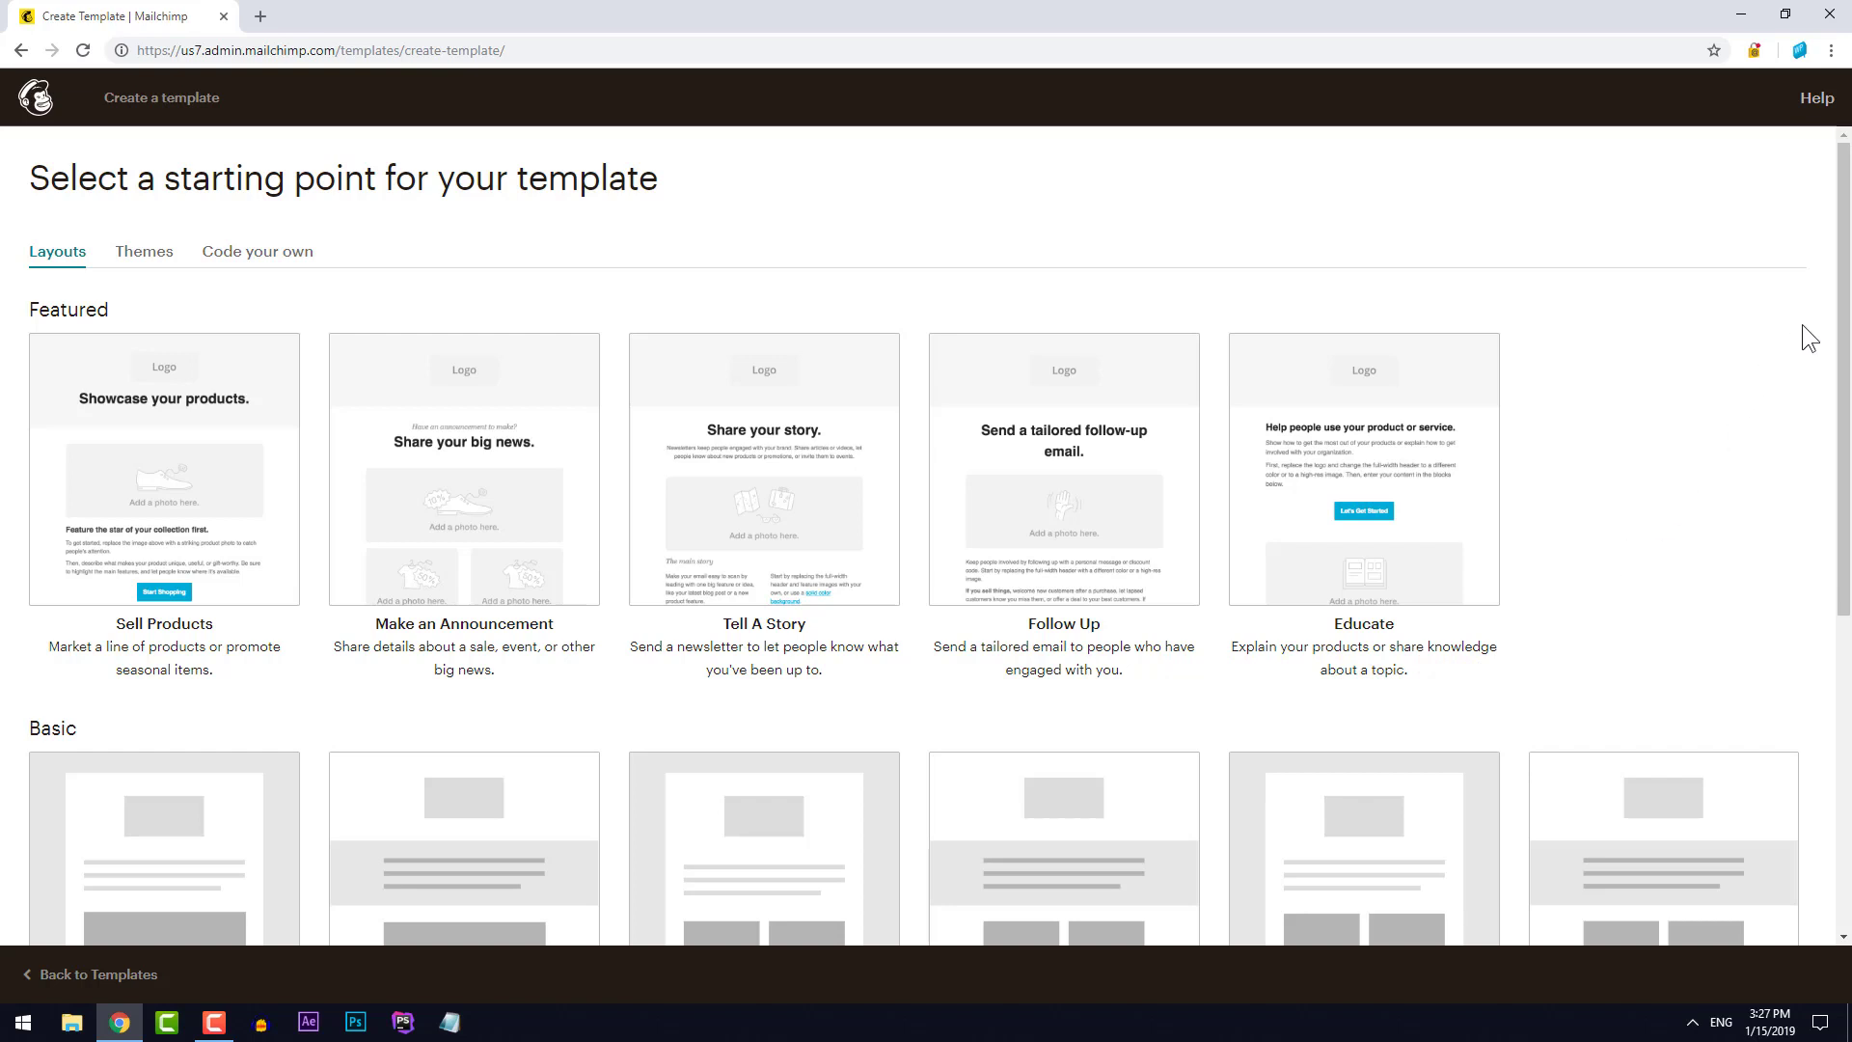
drag(1848, 302, 1849, 637)
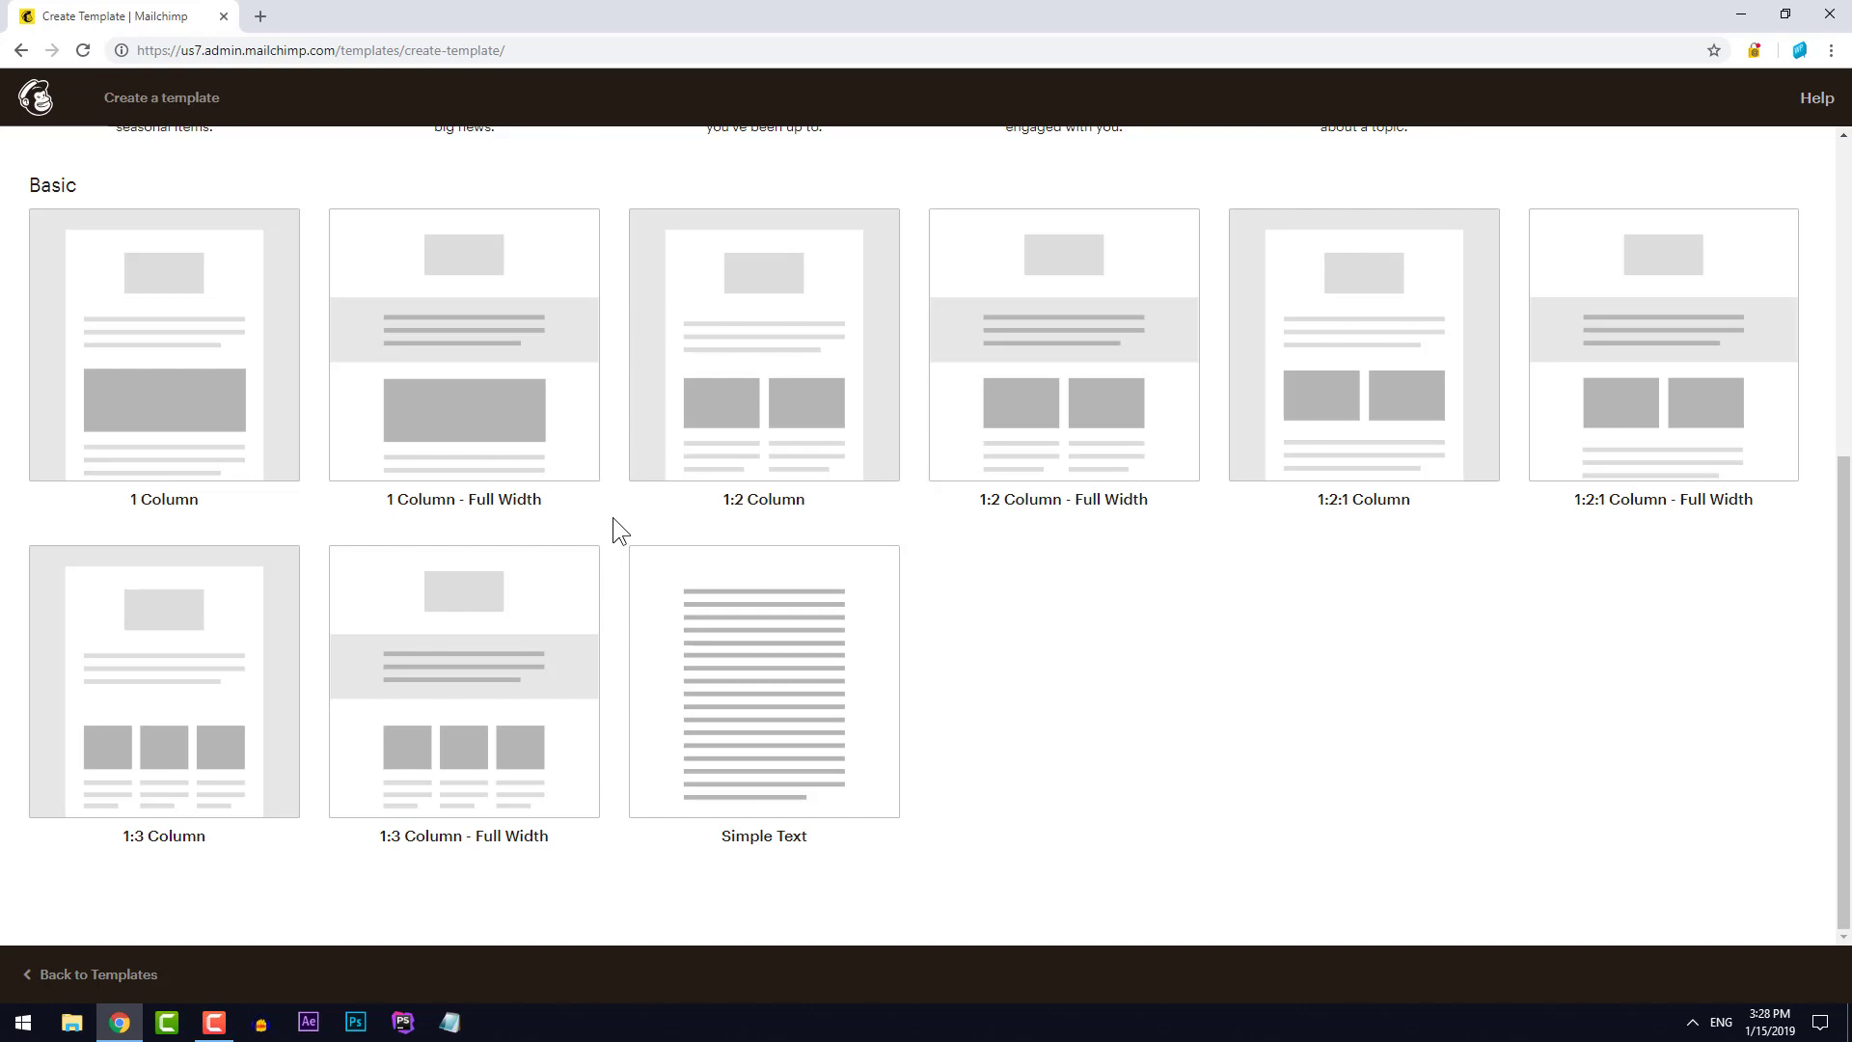
Open the terranova-nutrition.dk website in a new browser tab as a design reference and dismiss the translation offer
key(ctrl+t)
text(te)
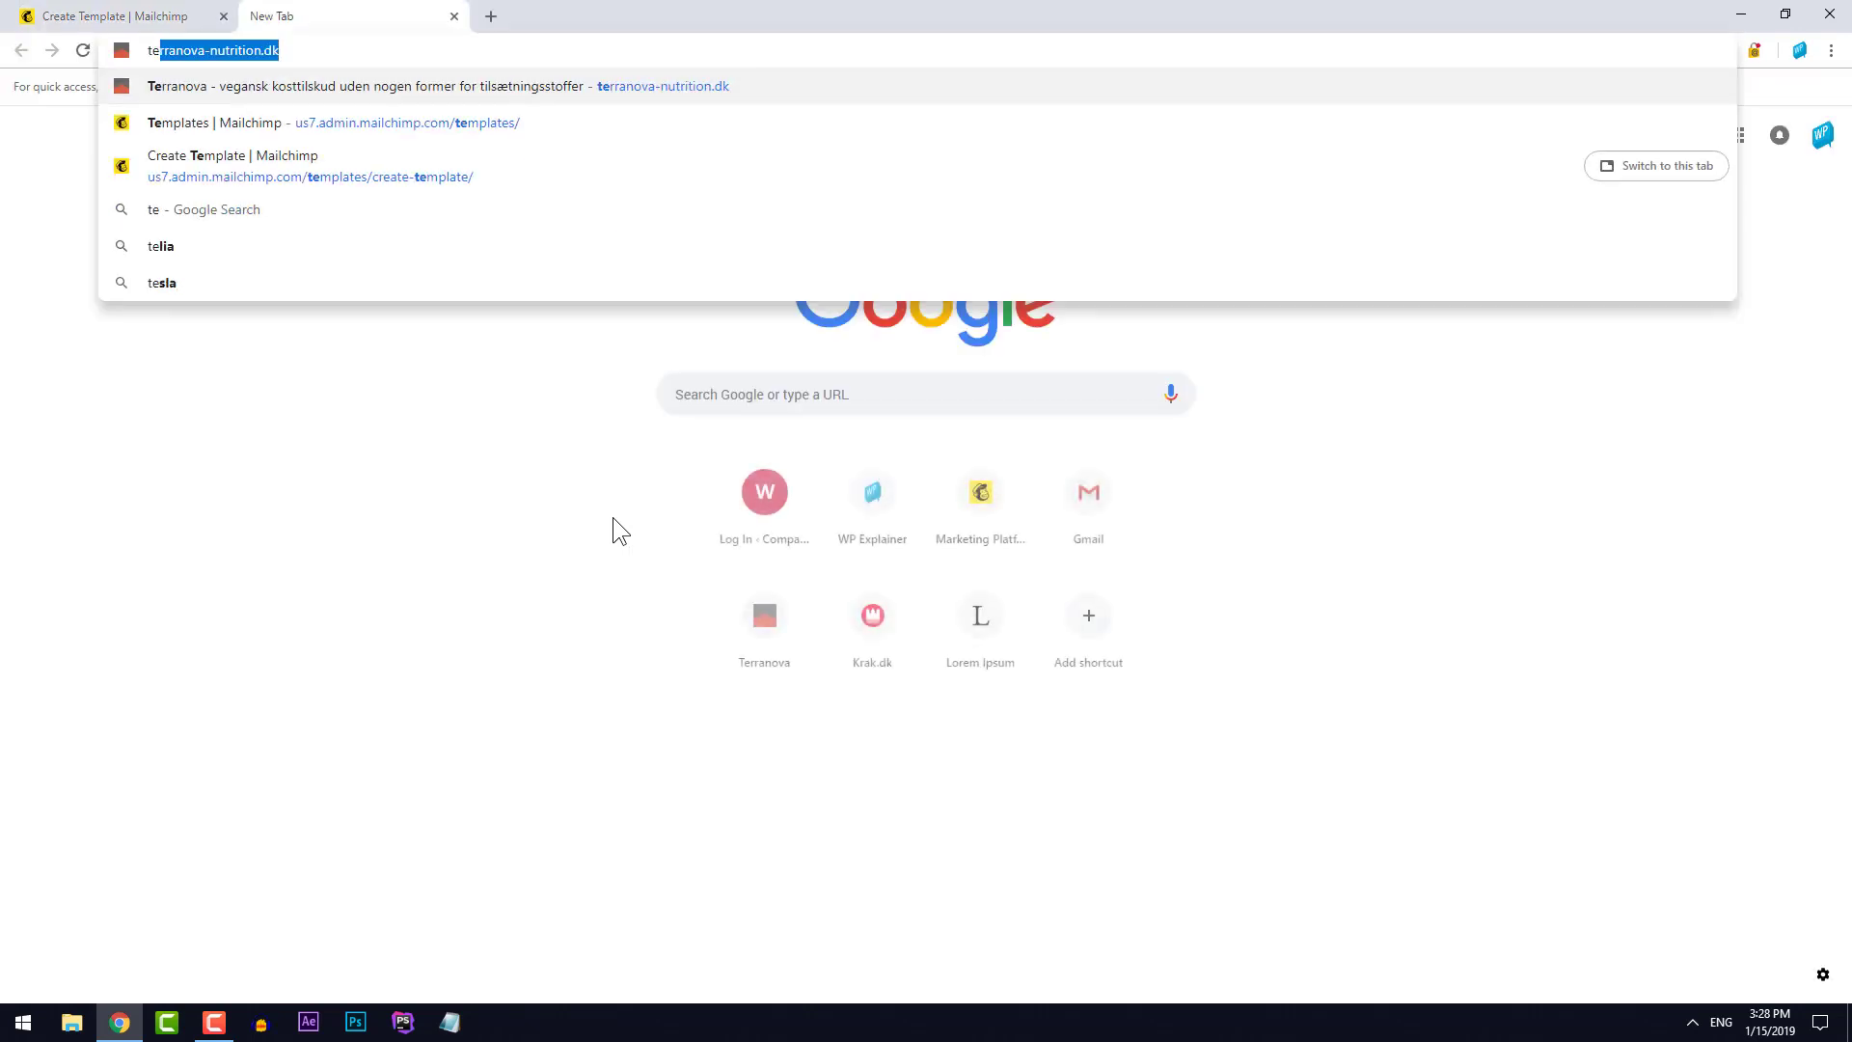
key(Return)
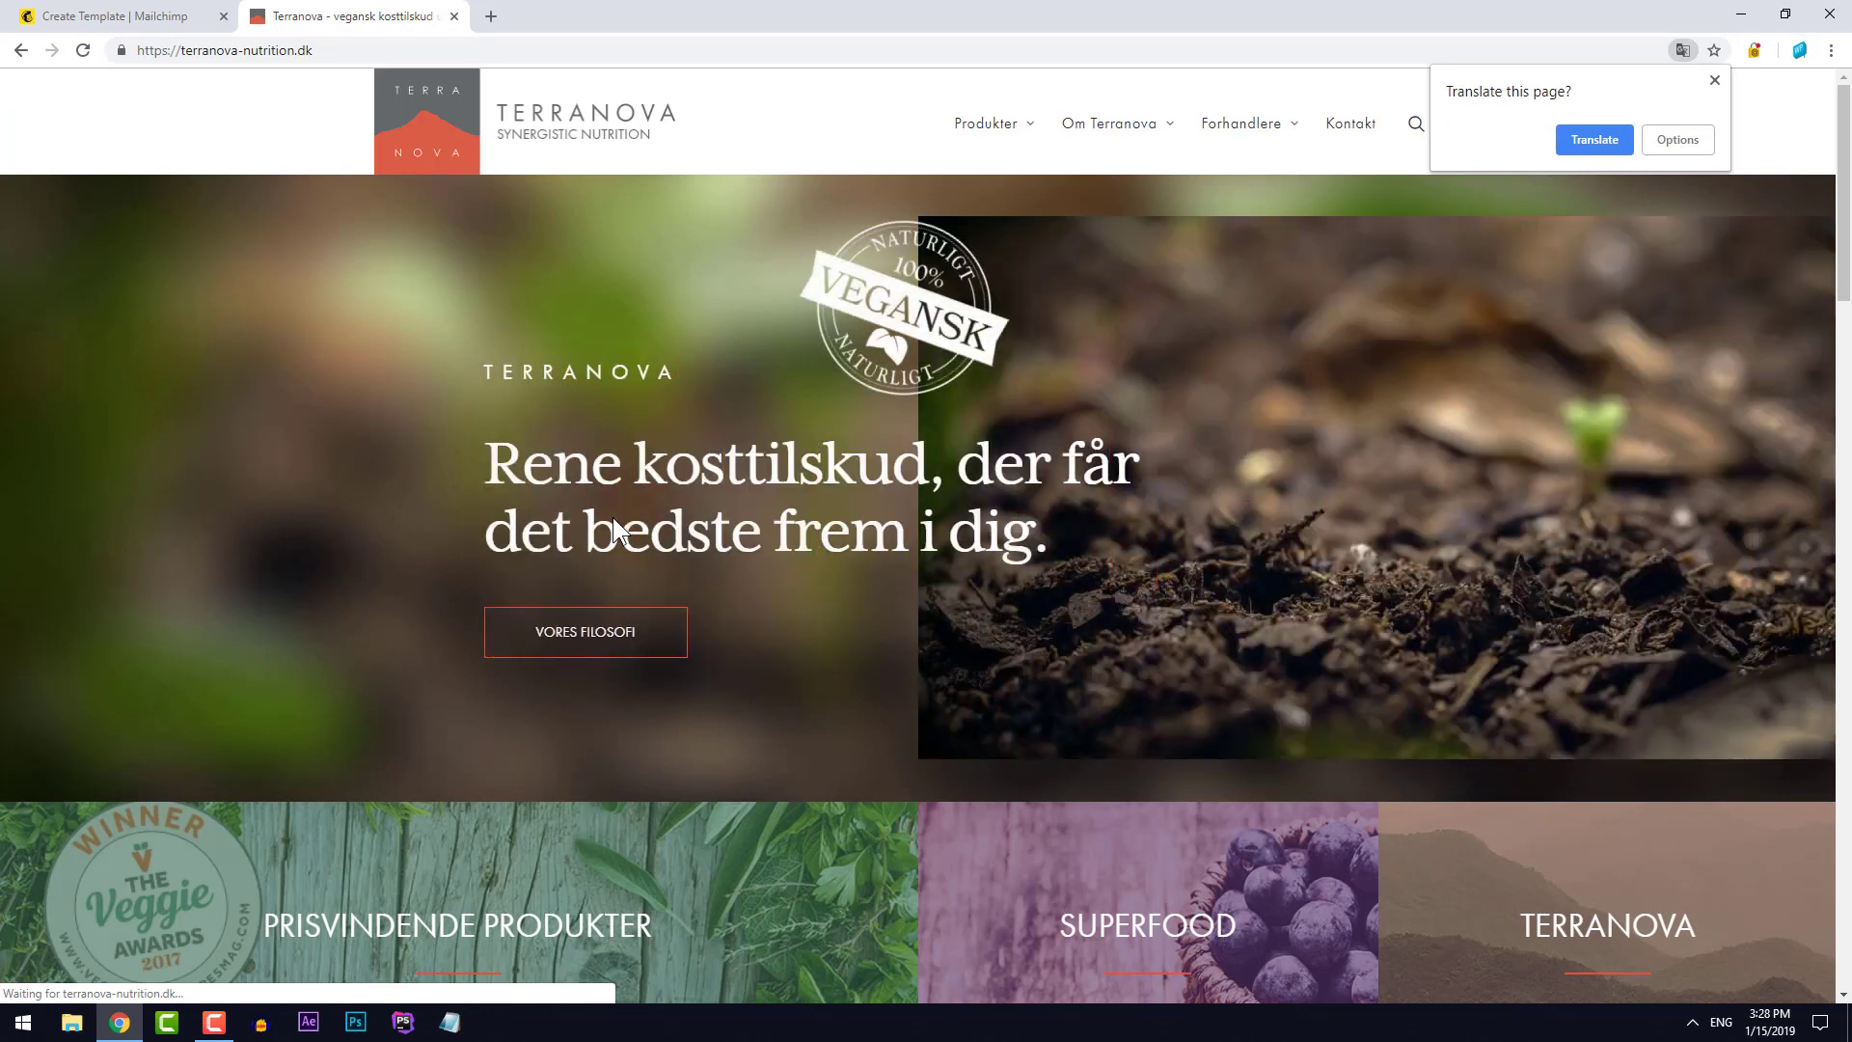
click(1354, 550)
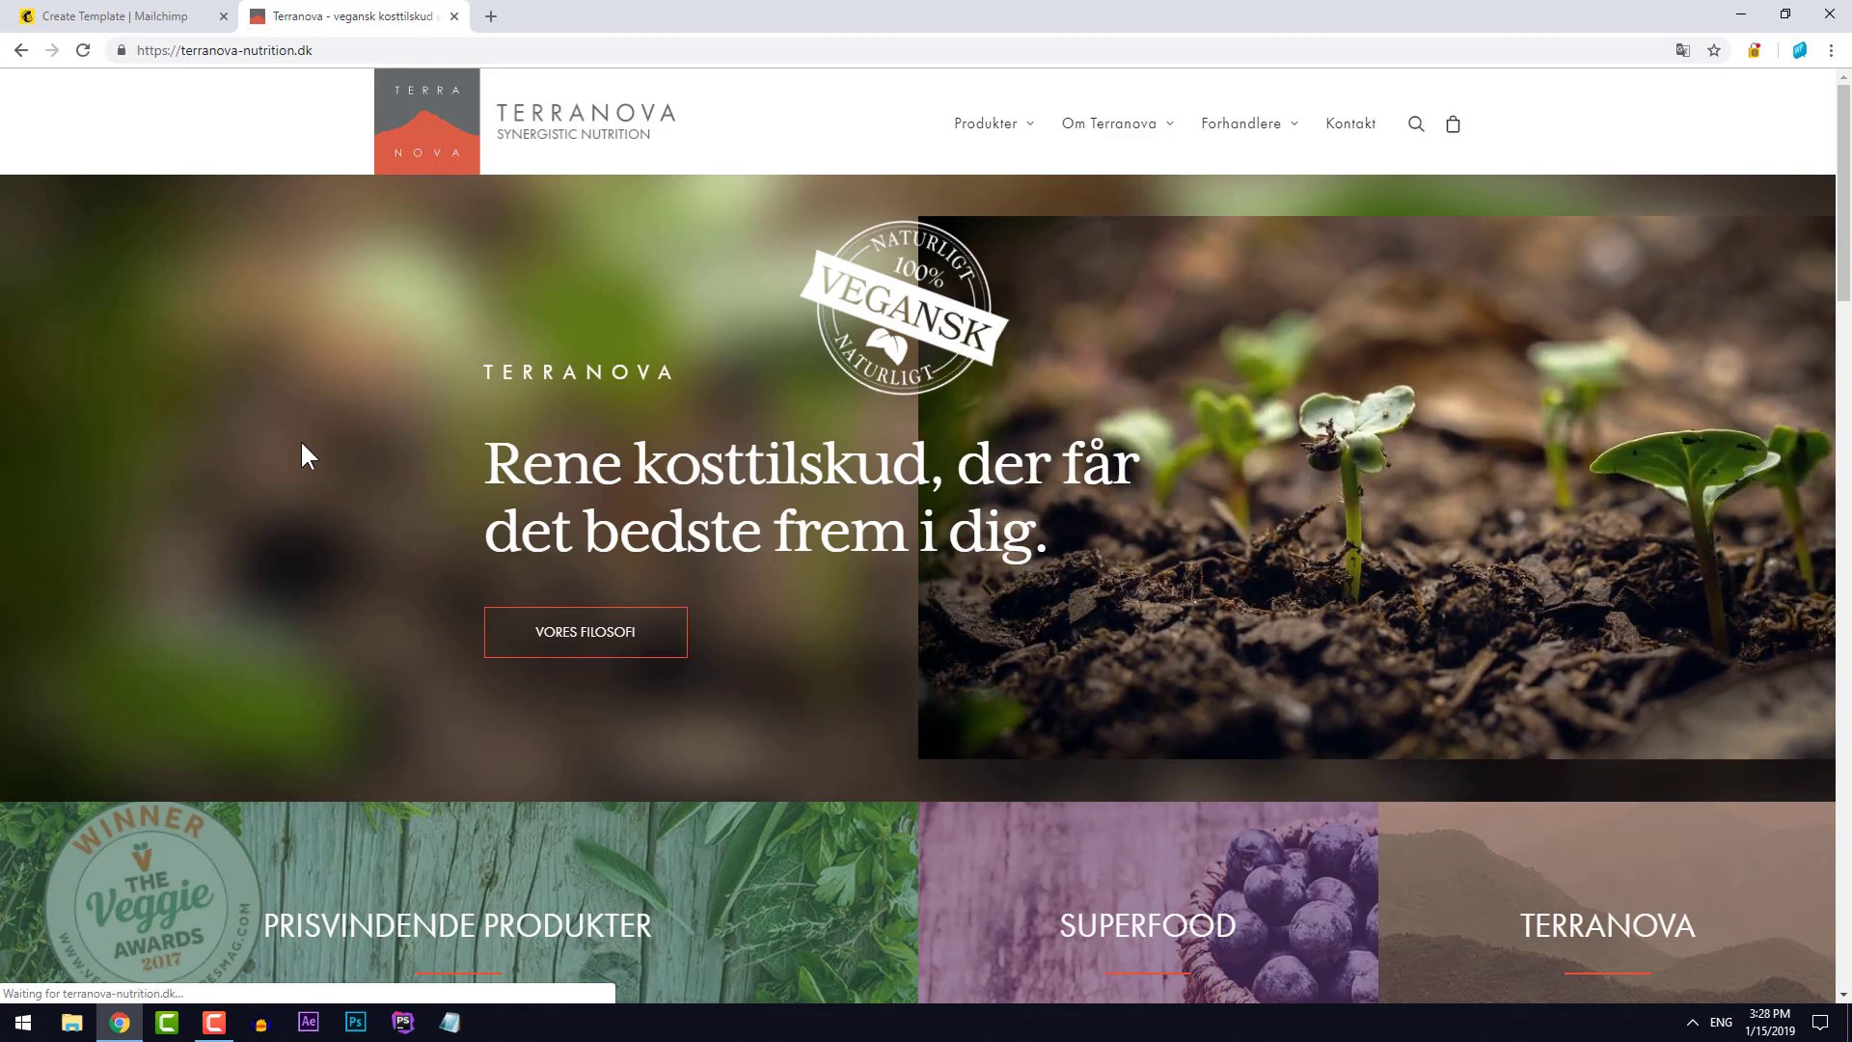
Return to Mailchimp, create the template from the basic 1:2:1 Column - Full Width layout, and look over its design sections
key(ctrl+Tab)
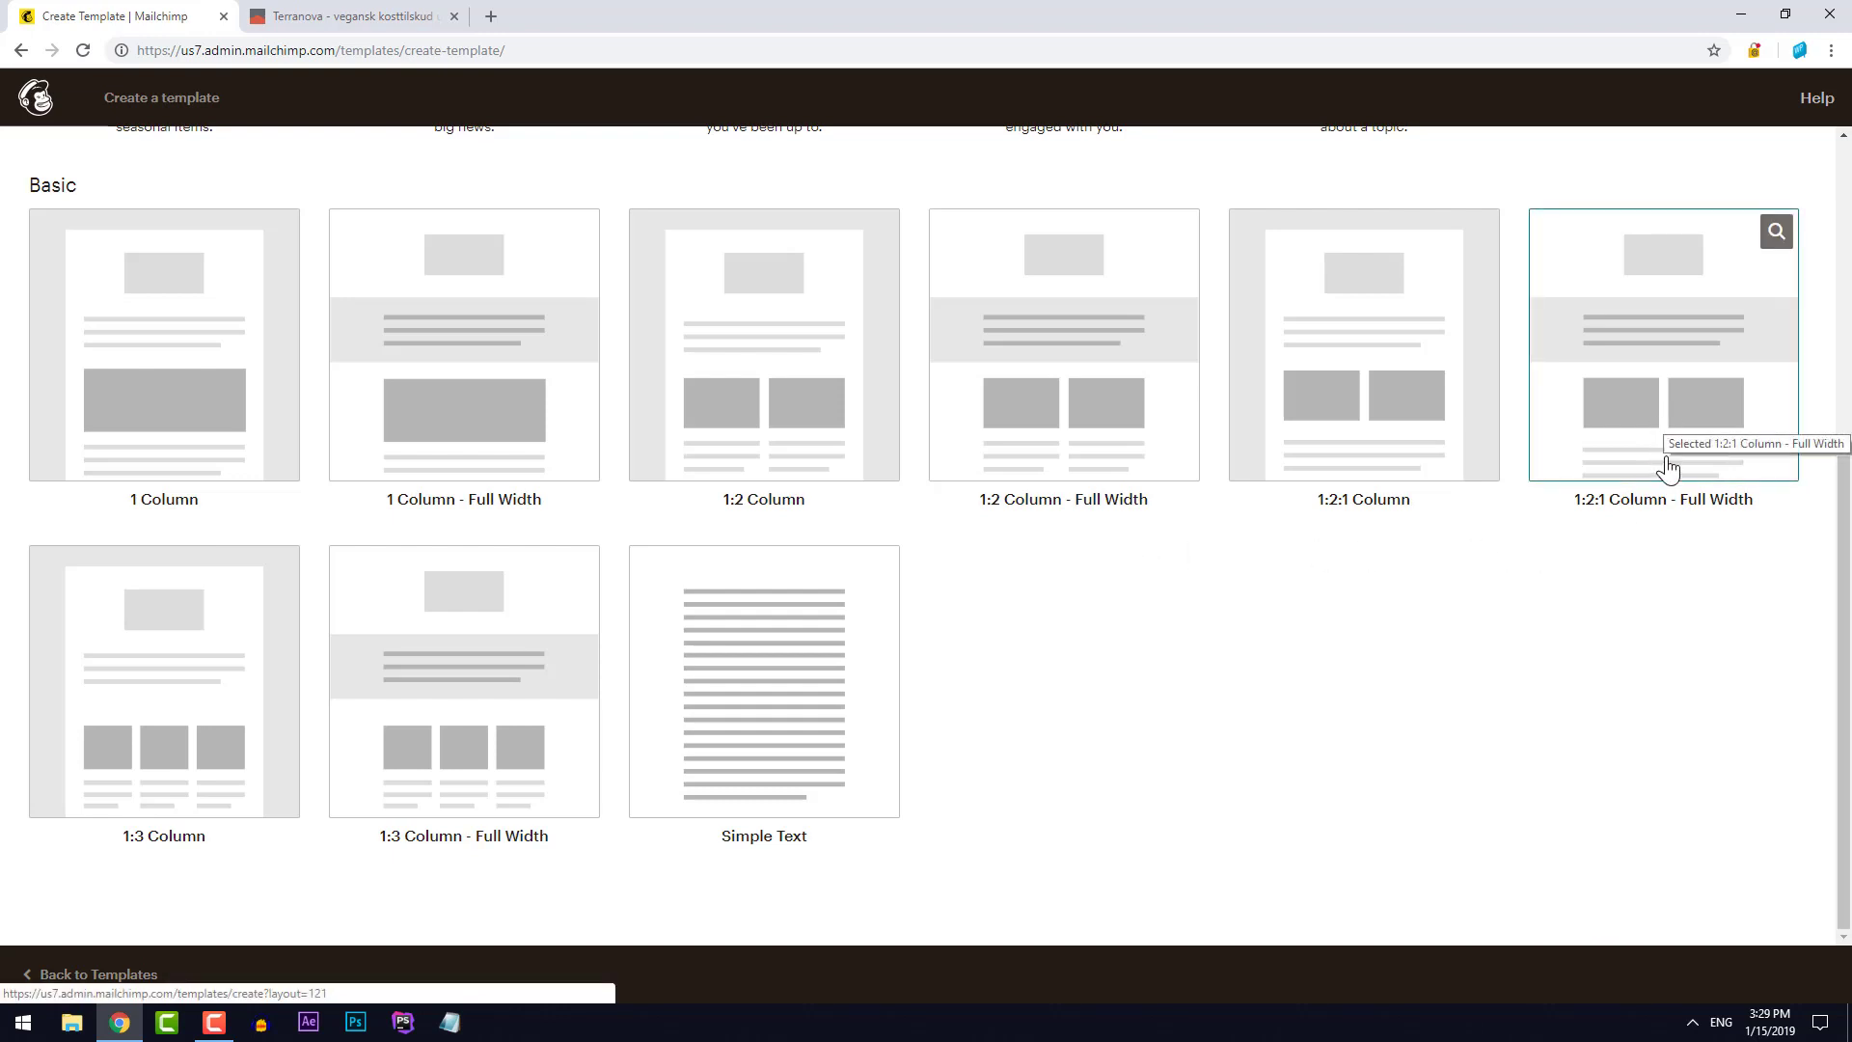
click(1643, 376)
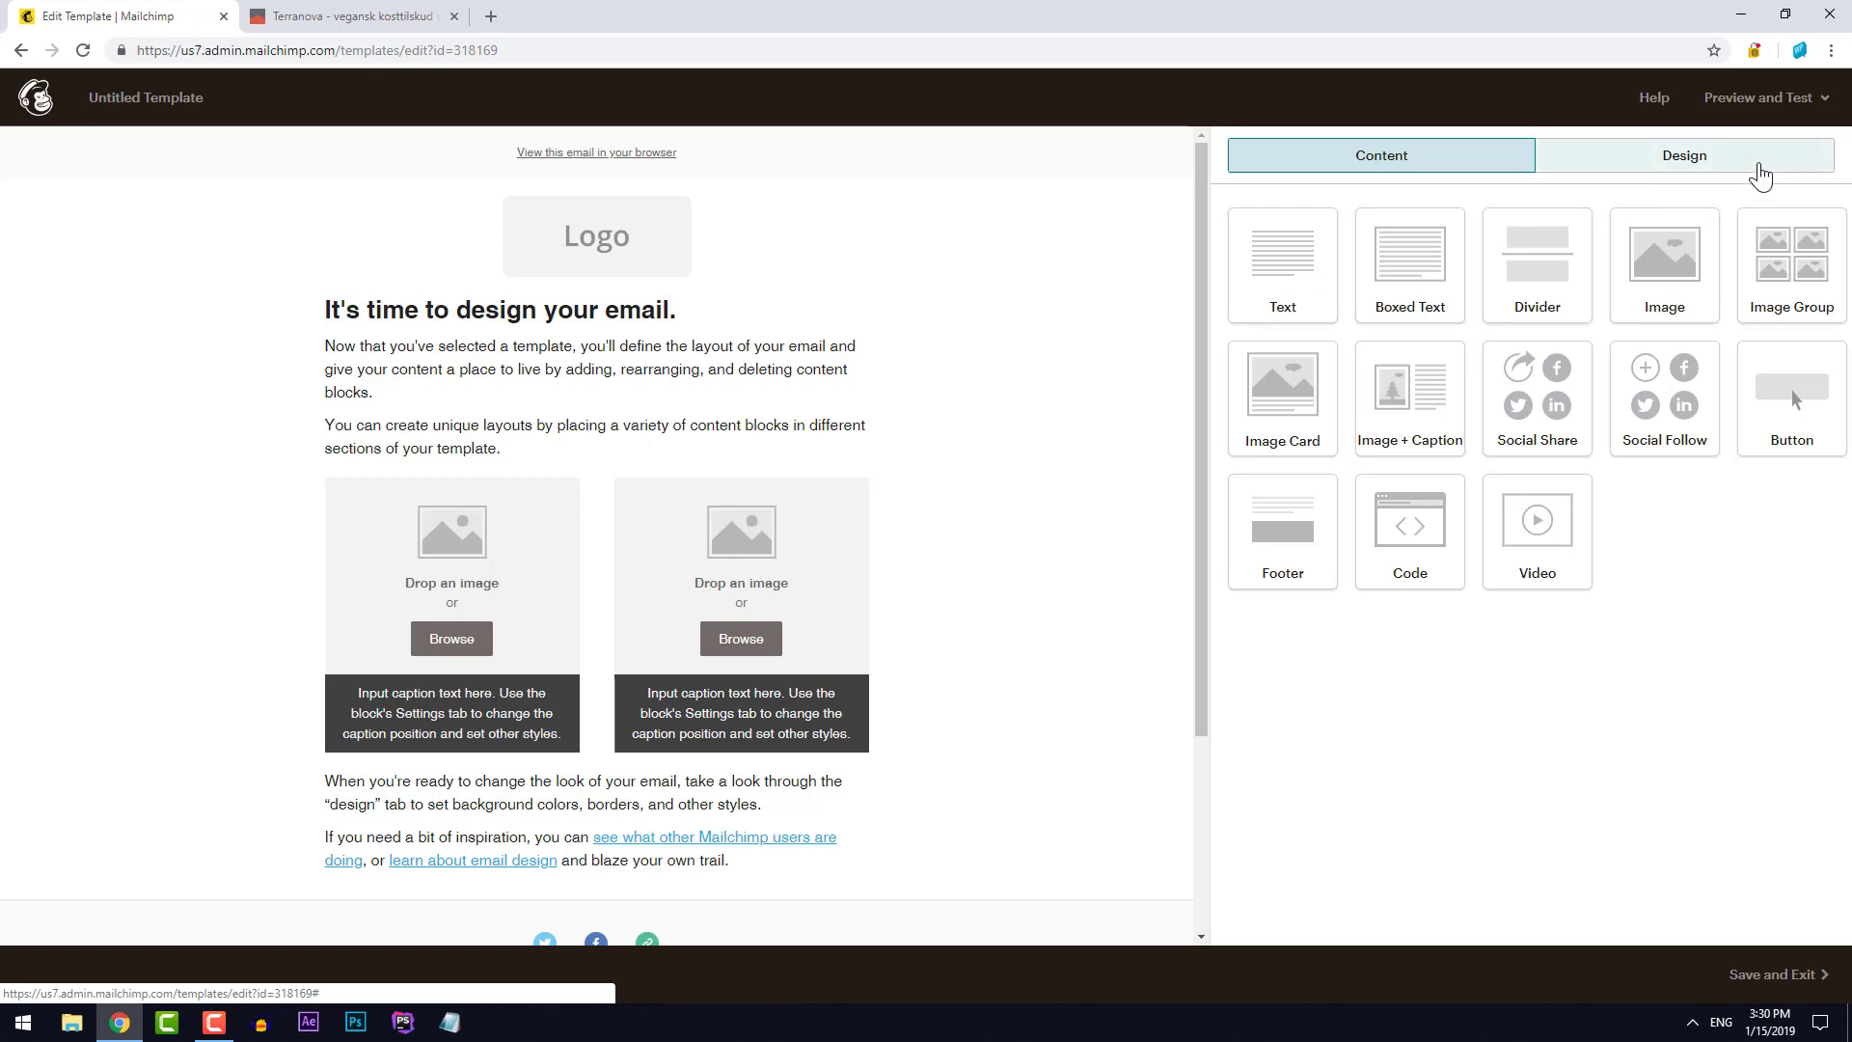
click(1760, 172)
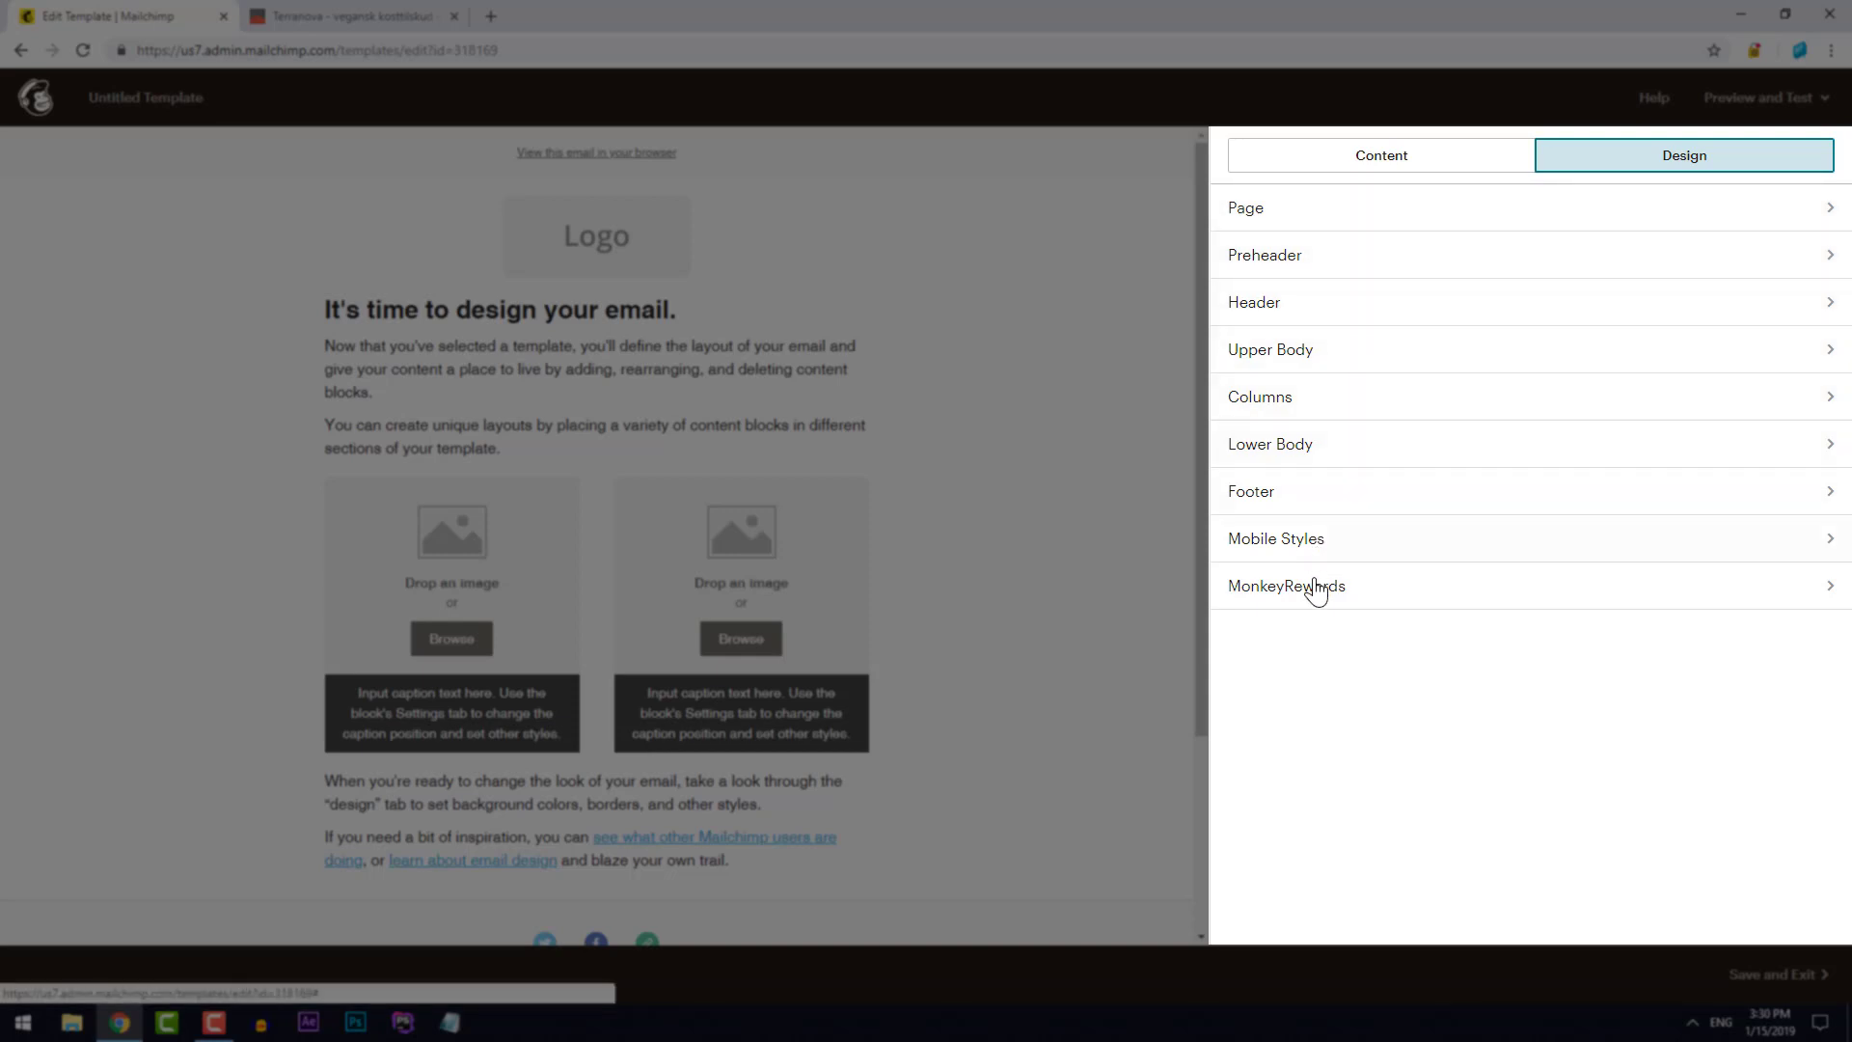
click(1311, 174)
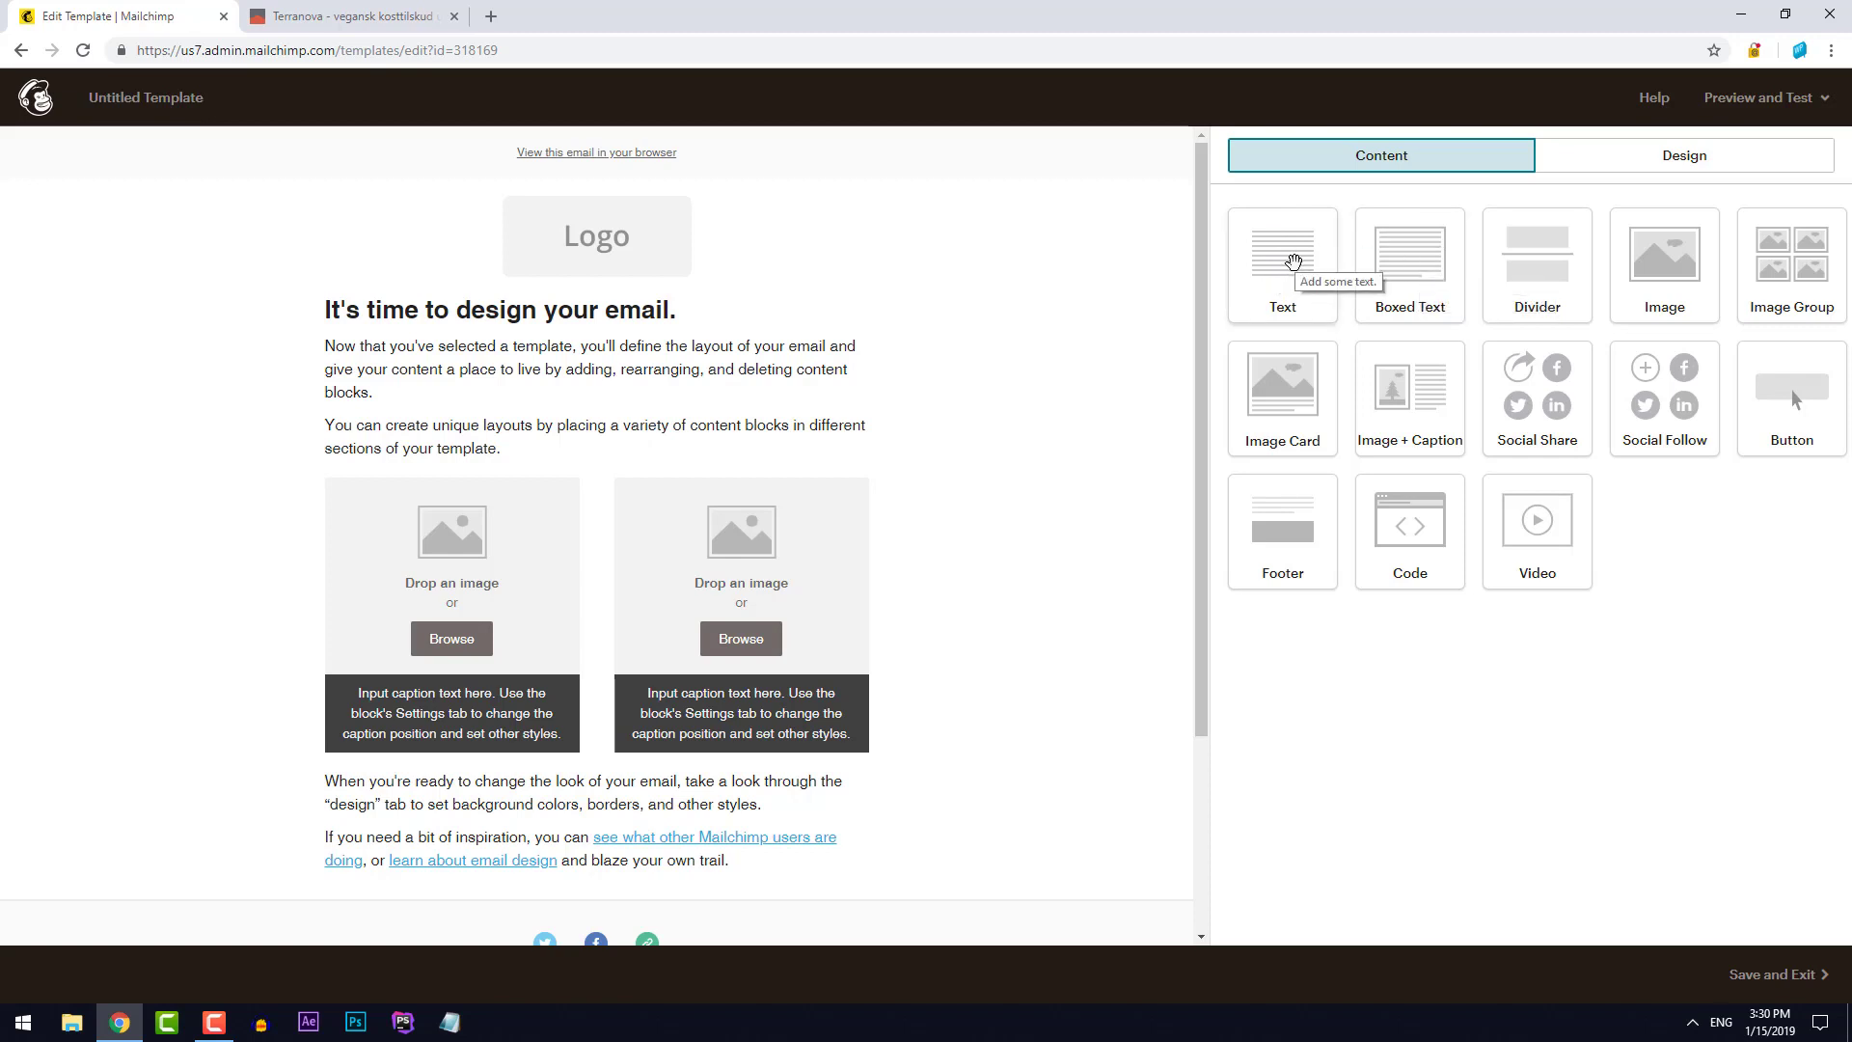
Add a text block above the existing lower body text and delete that block again
drag(1293, 262, 931, 291)
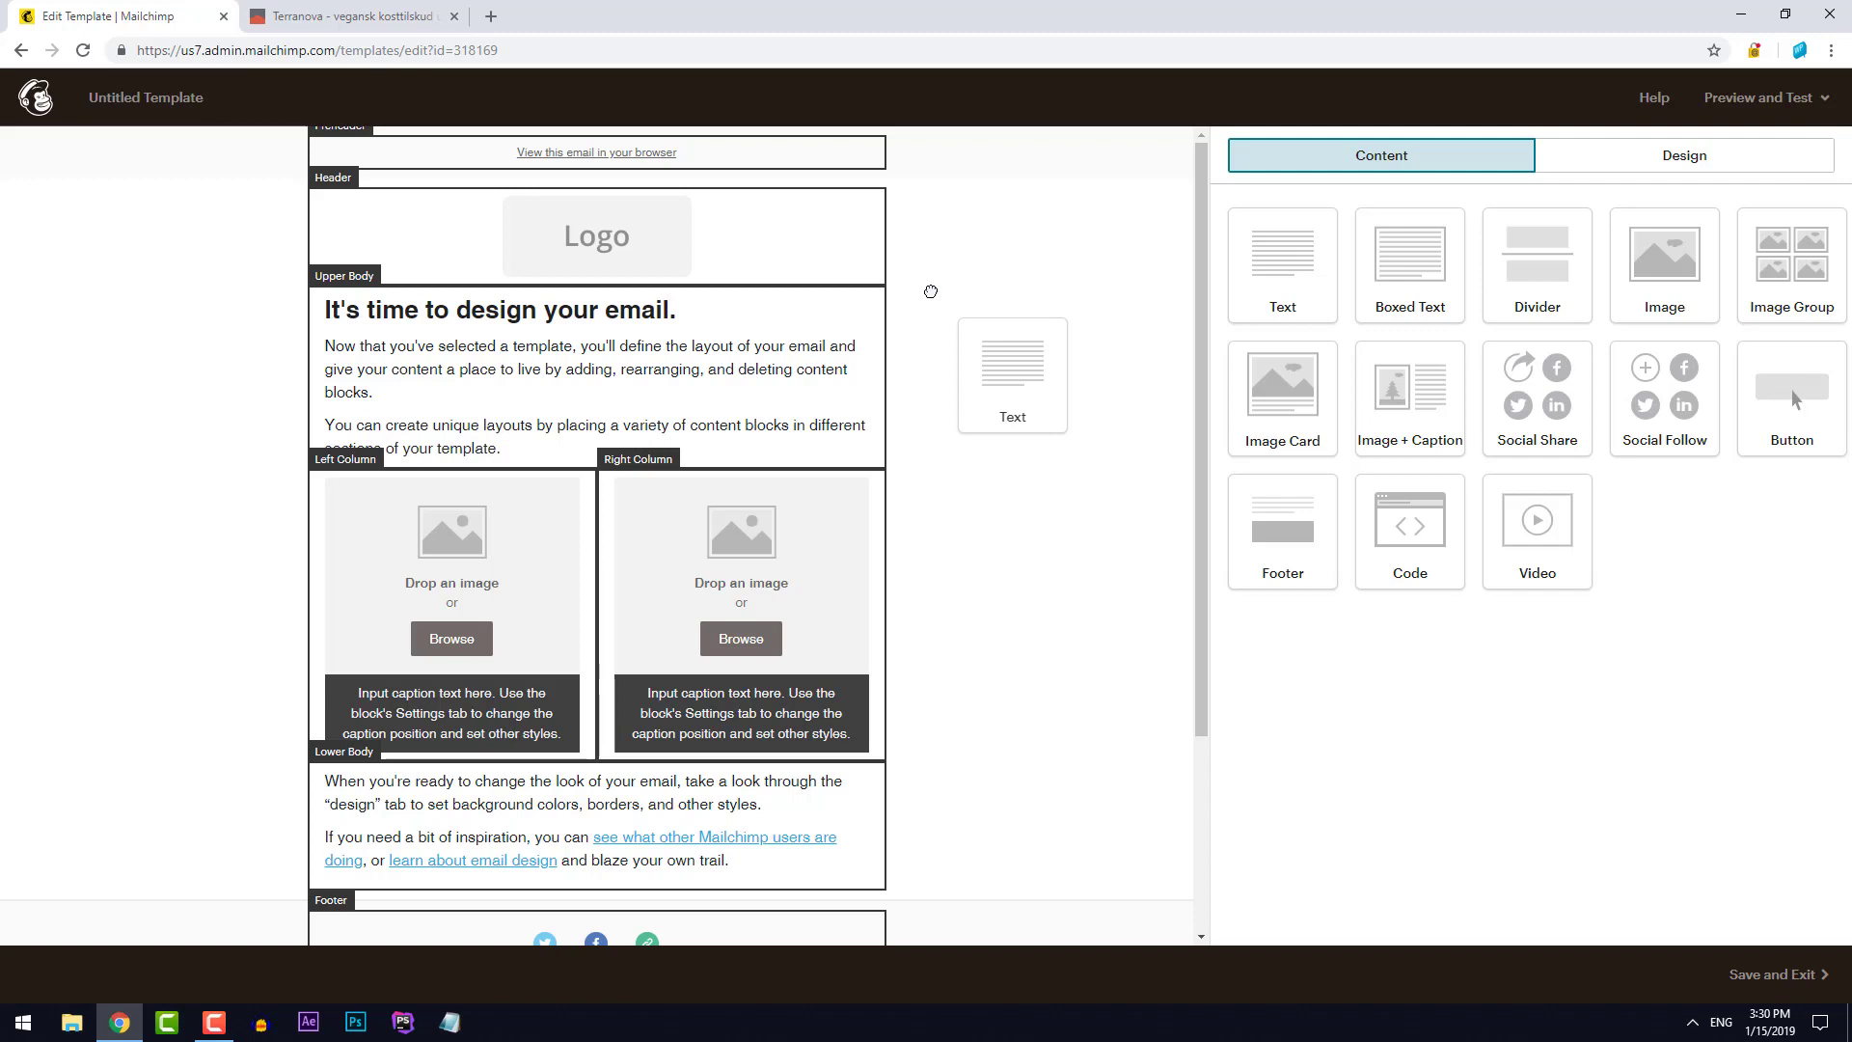
drag(931, 292, 590, 822)
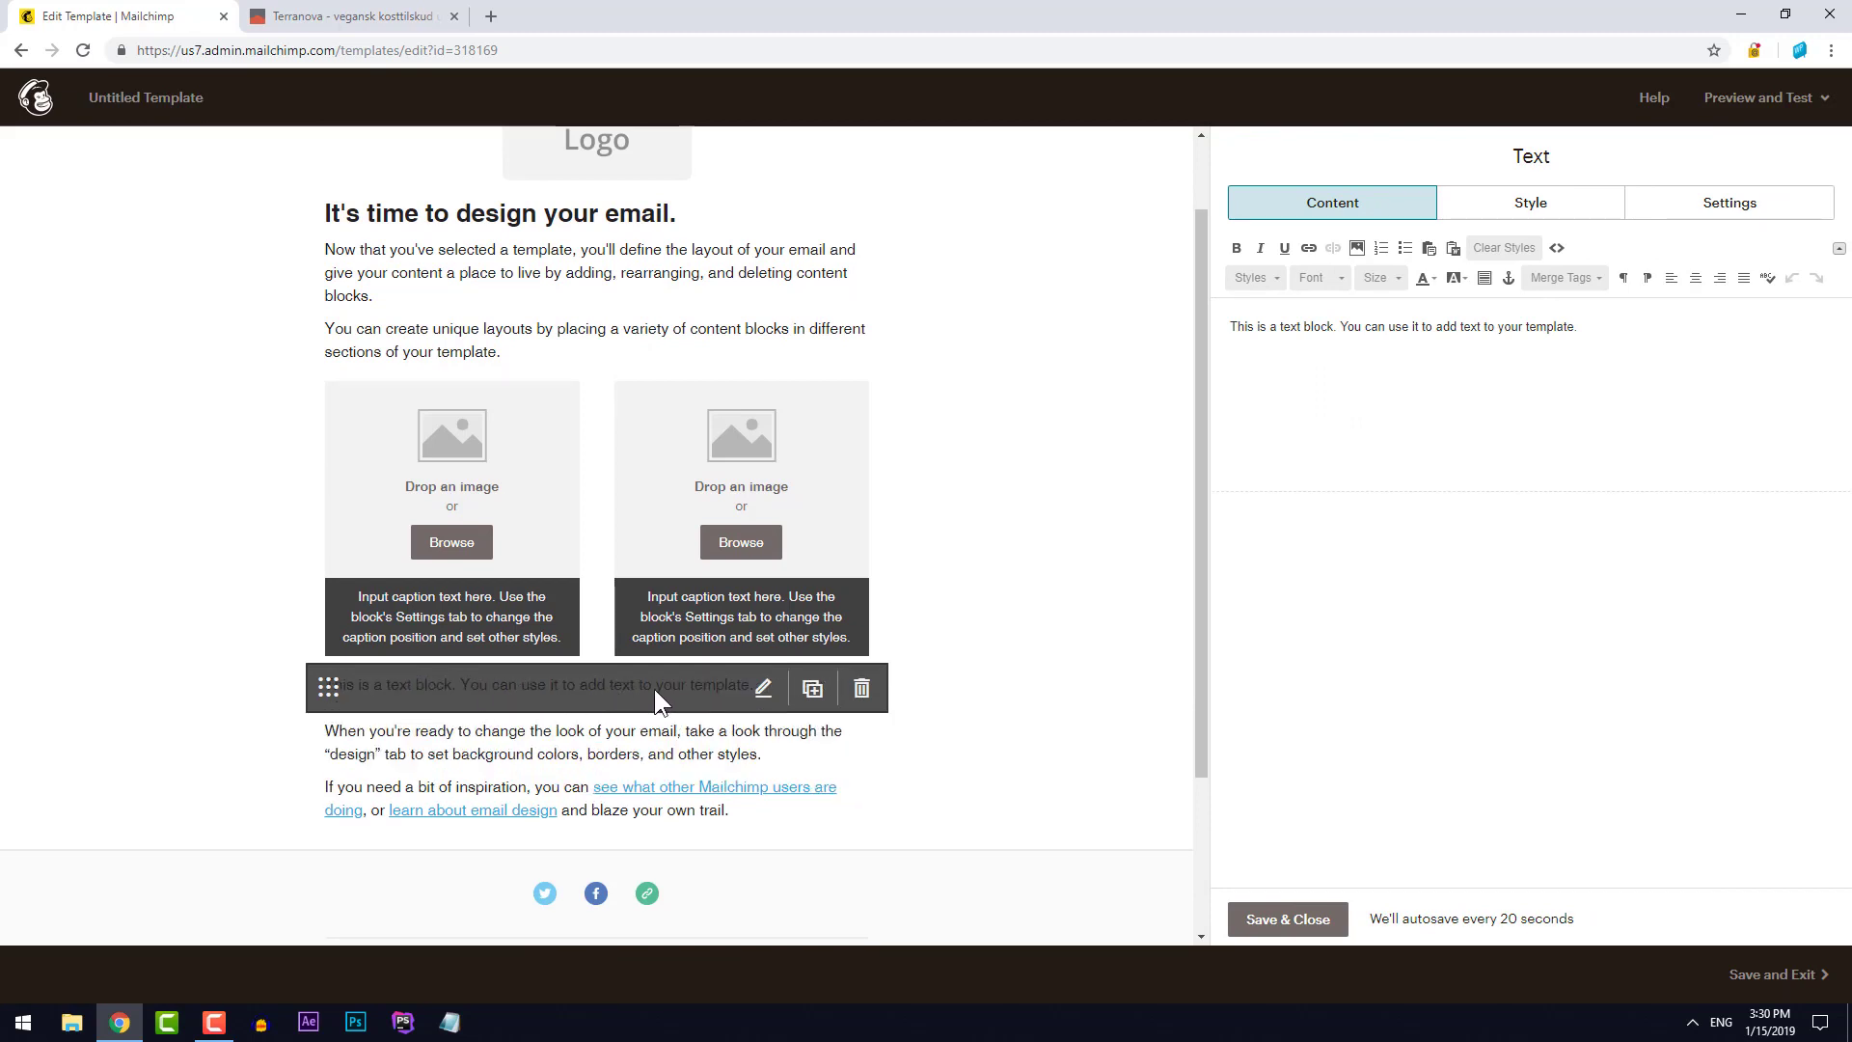
click(861, 688)
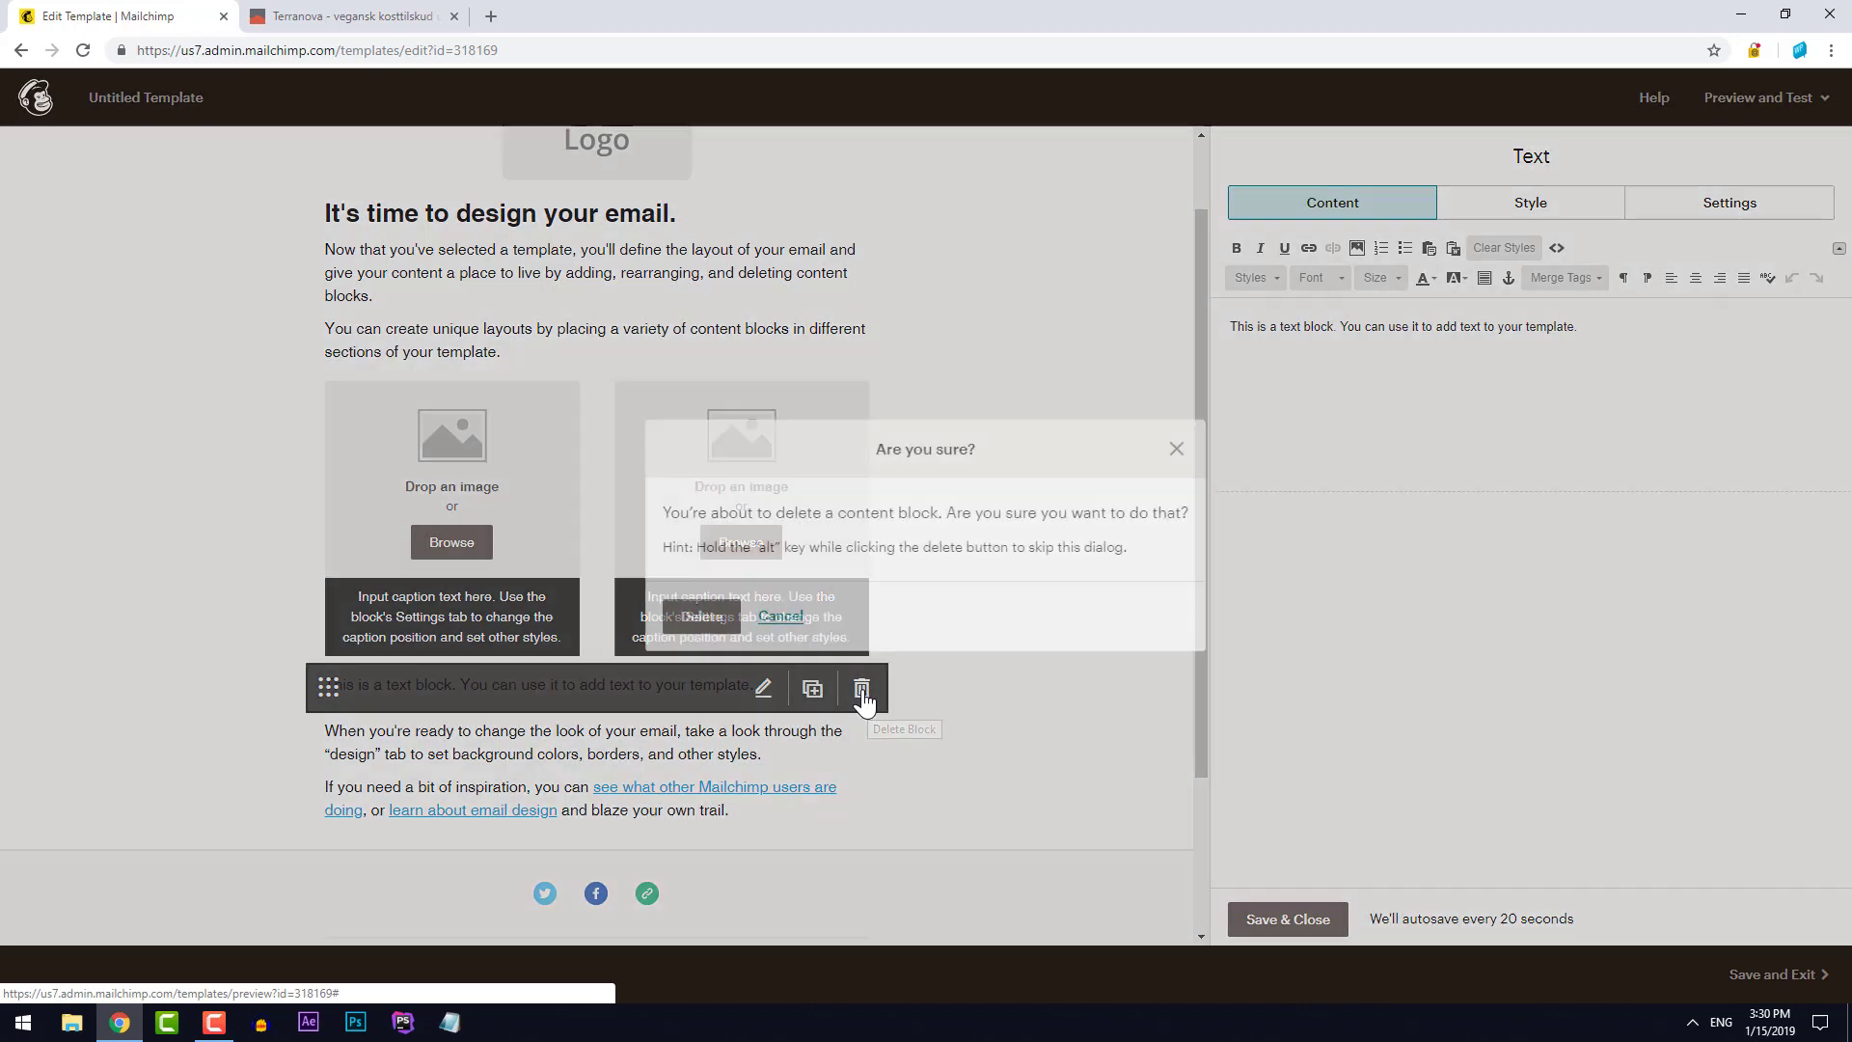
click(688, 617)
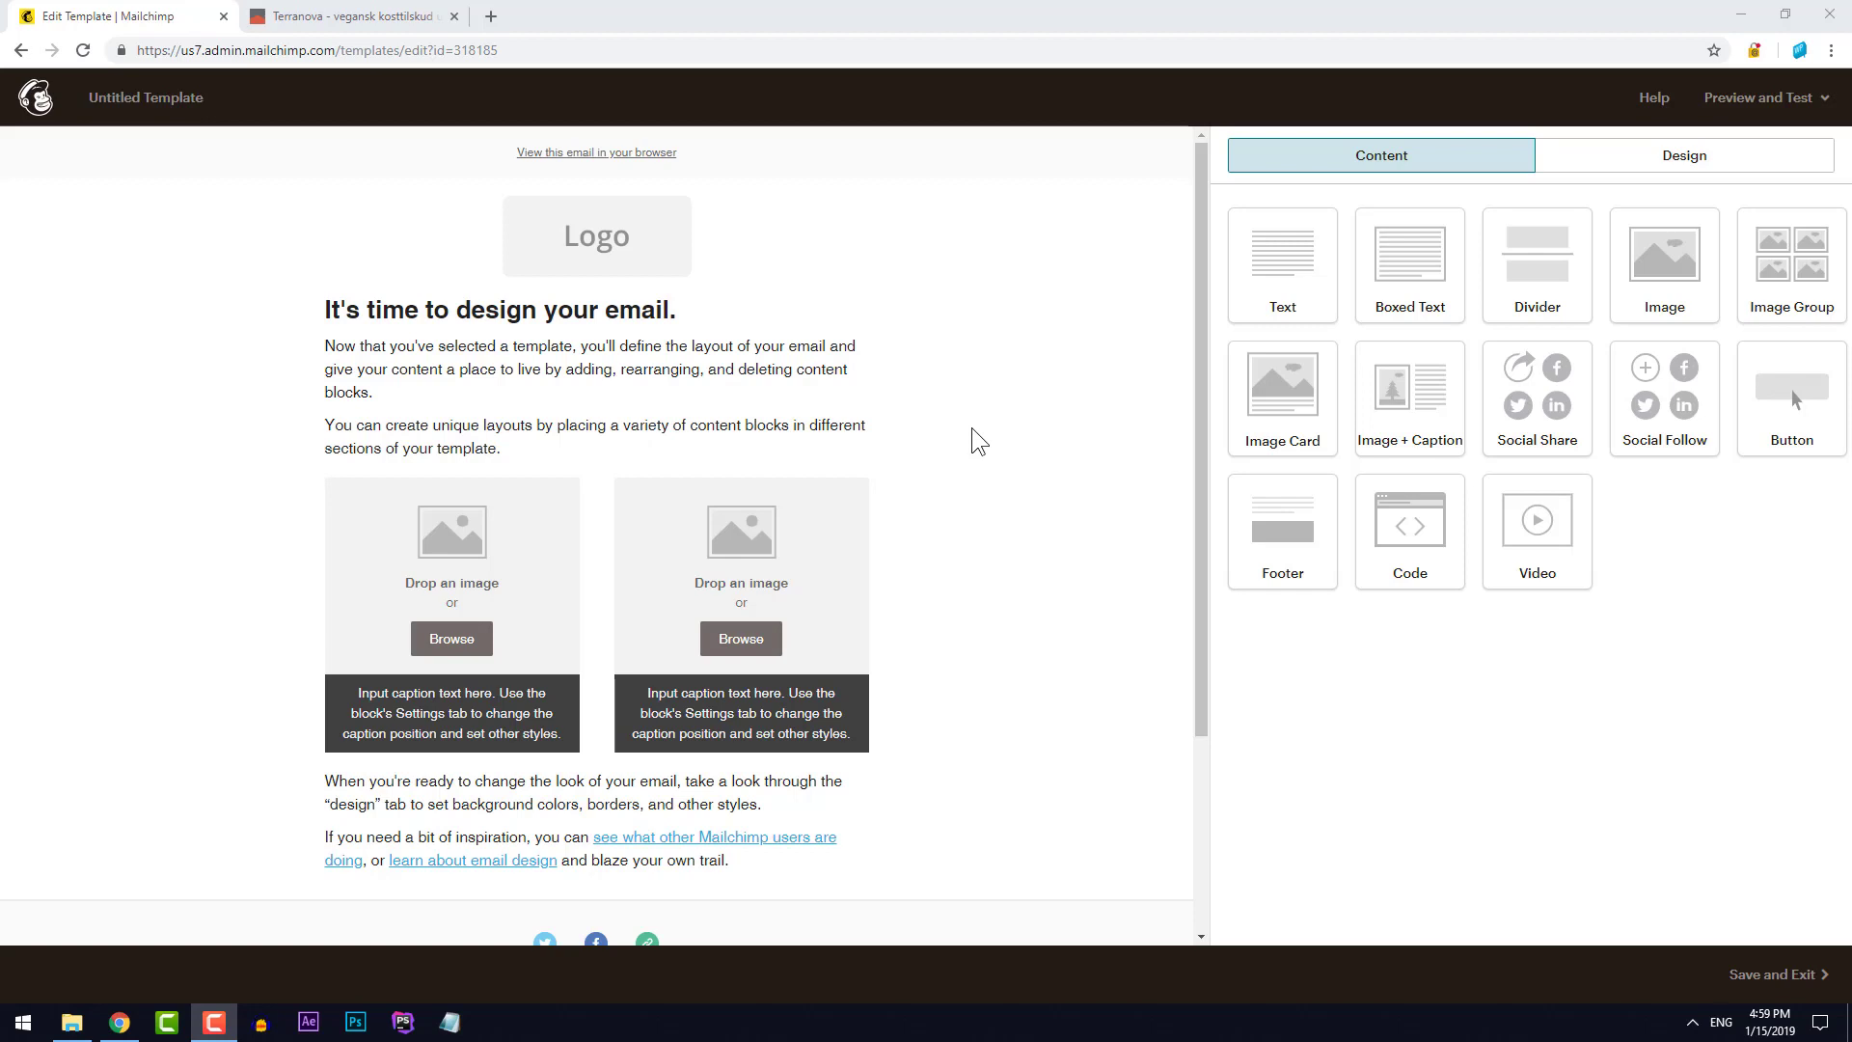
Examine the Terranova homepage's banner, coloured sections and typography as a style reference
click(374, 27)
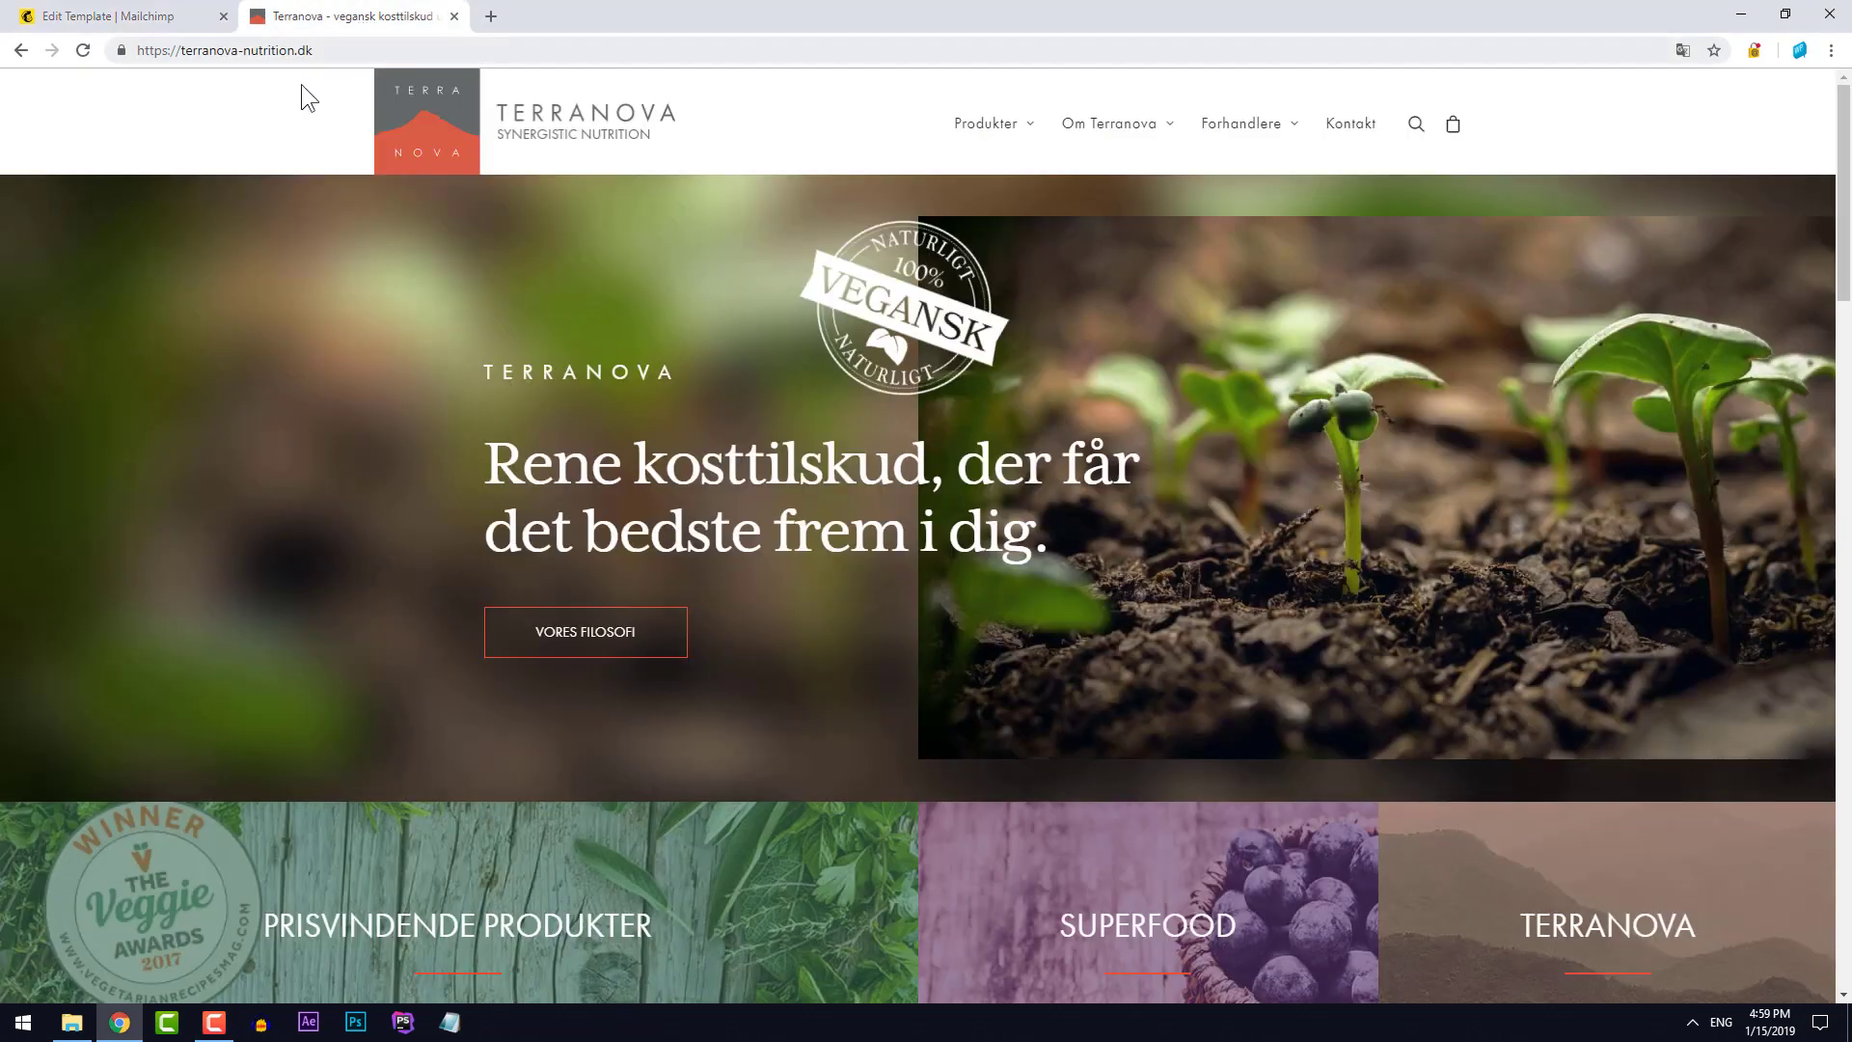
scroll(317, 404, down, 1)
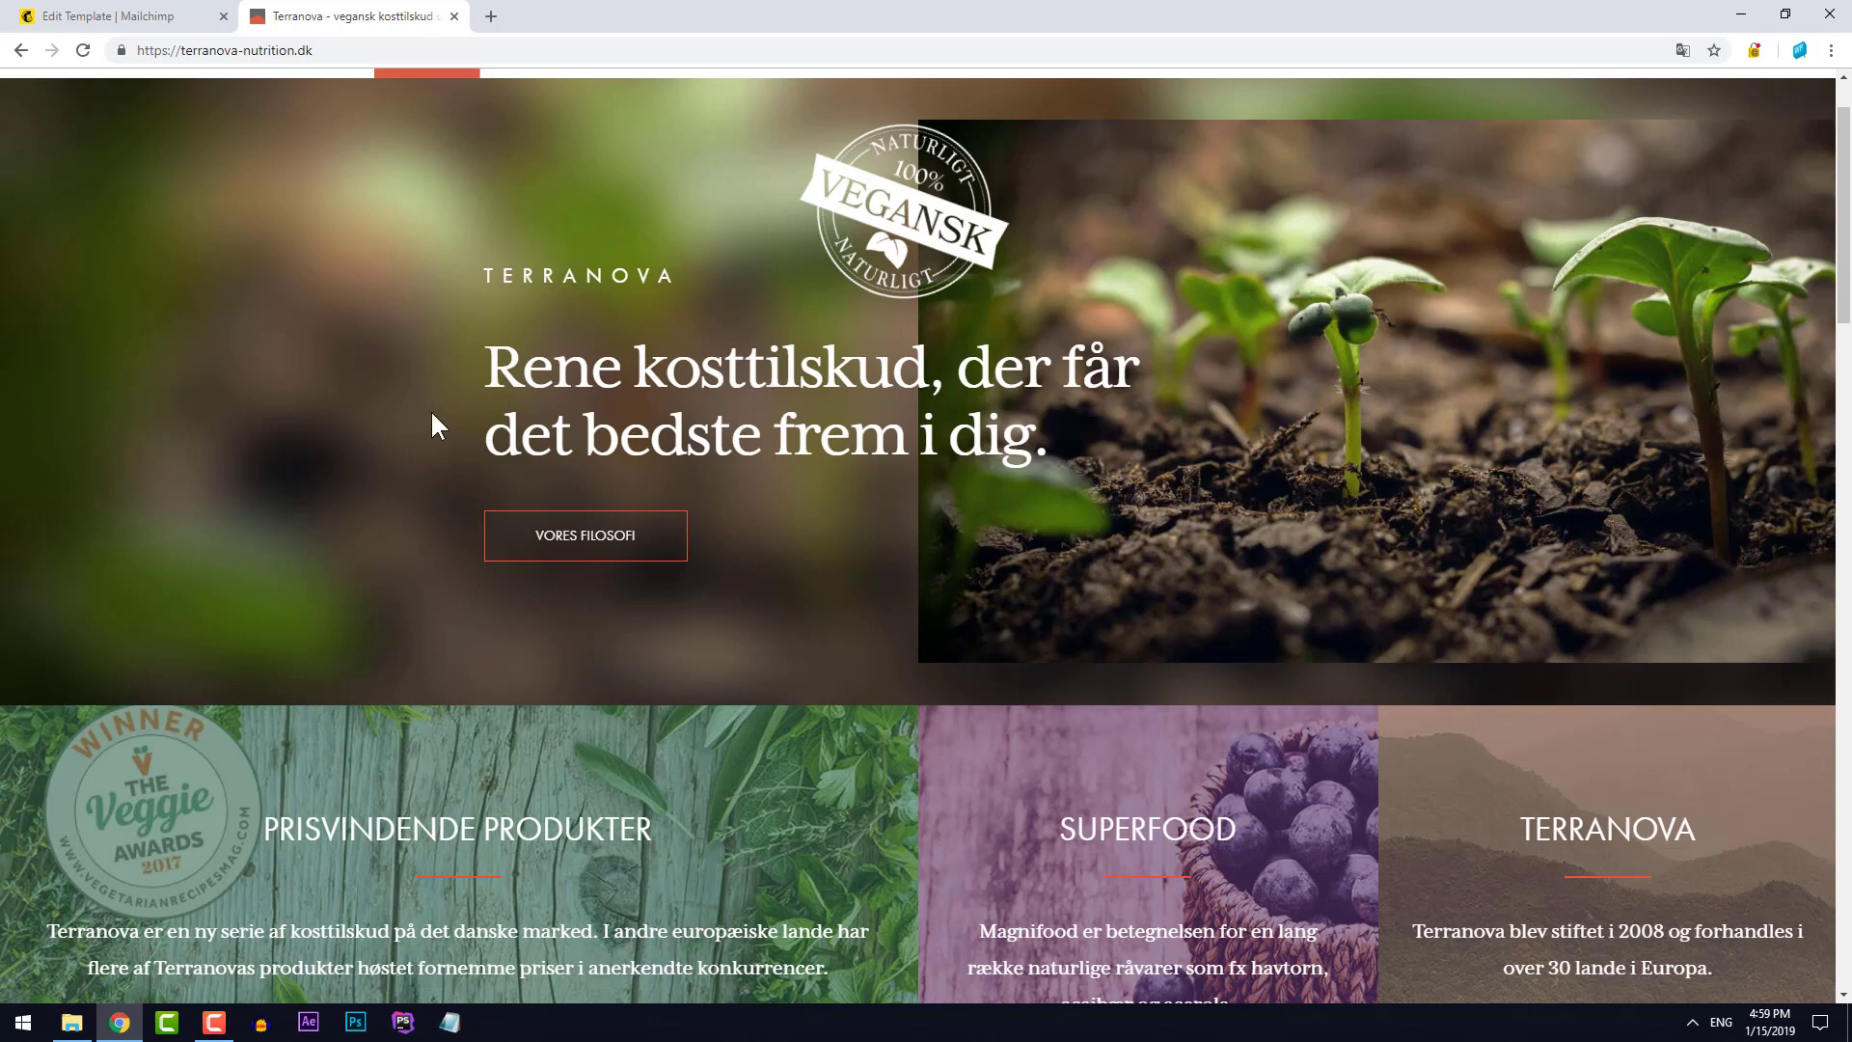
scroll(431, 409, down, 2)
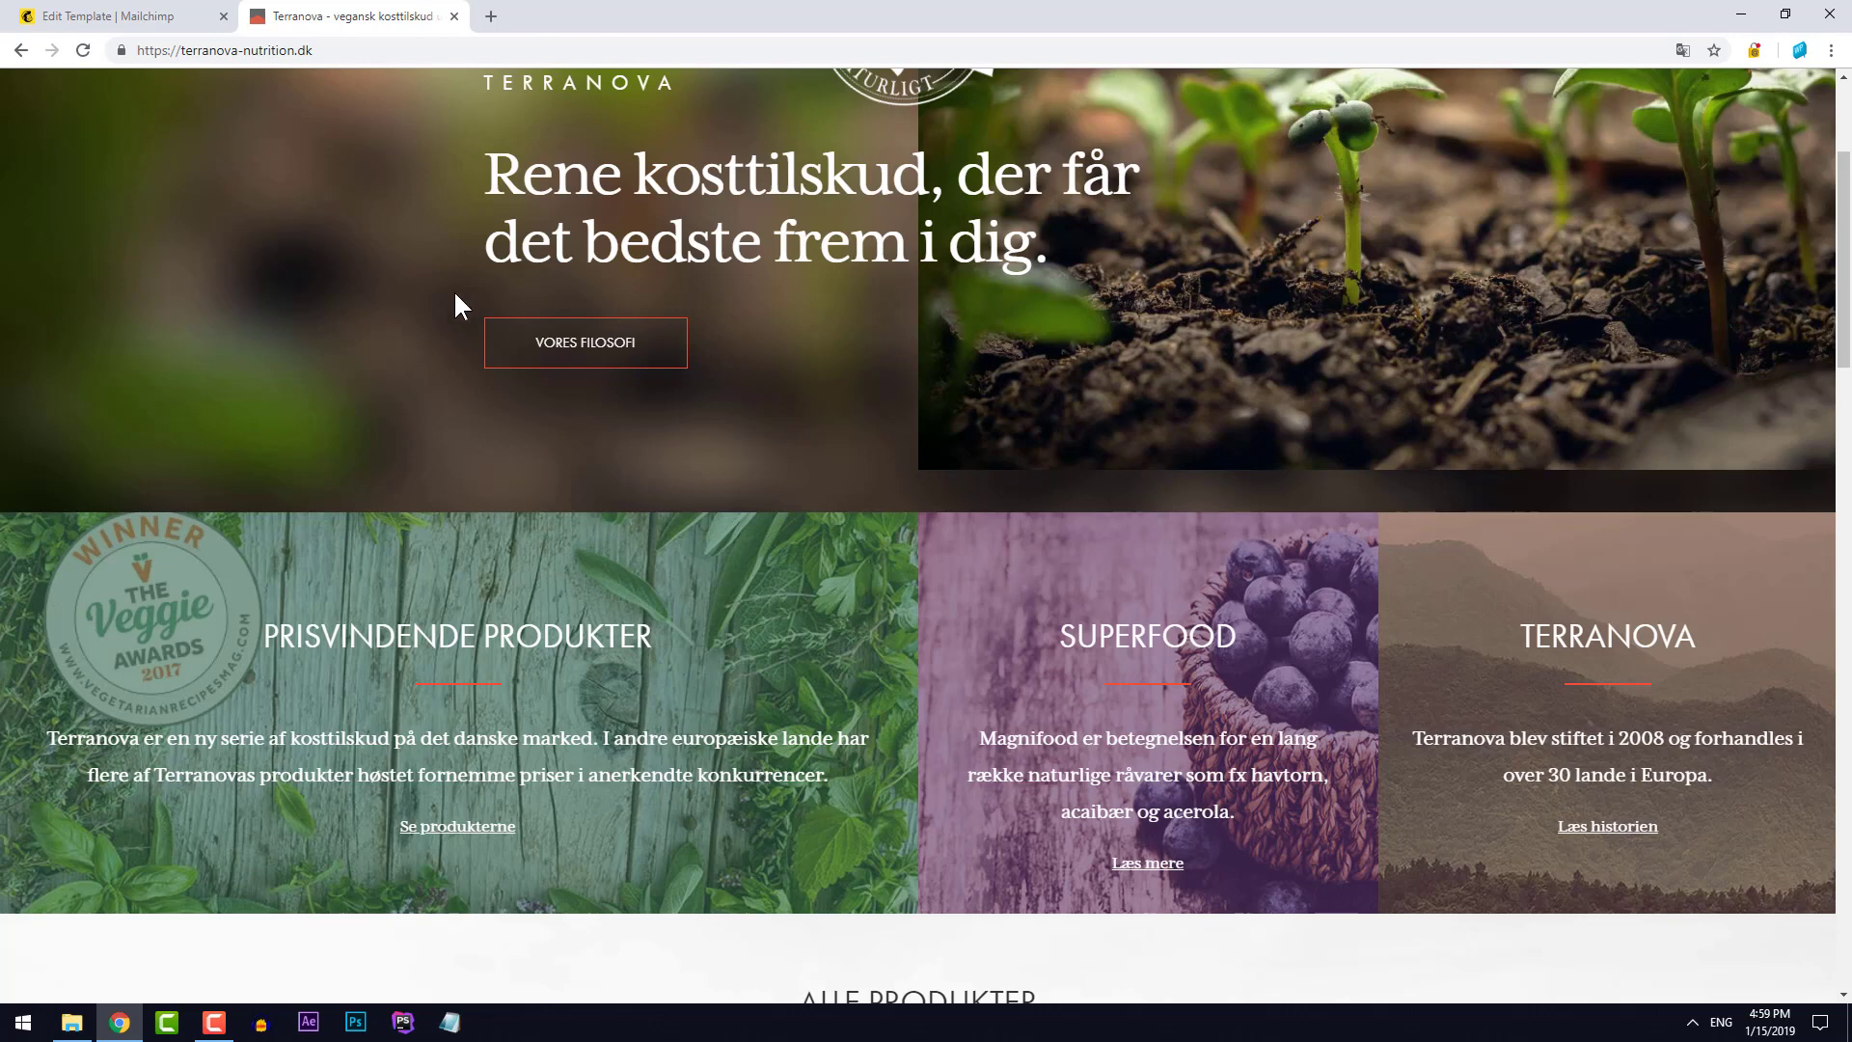
scroll(401, 345, down, 2)
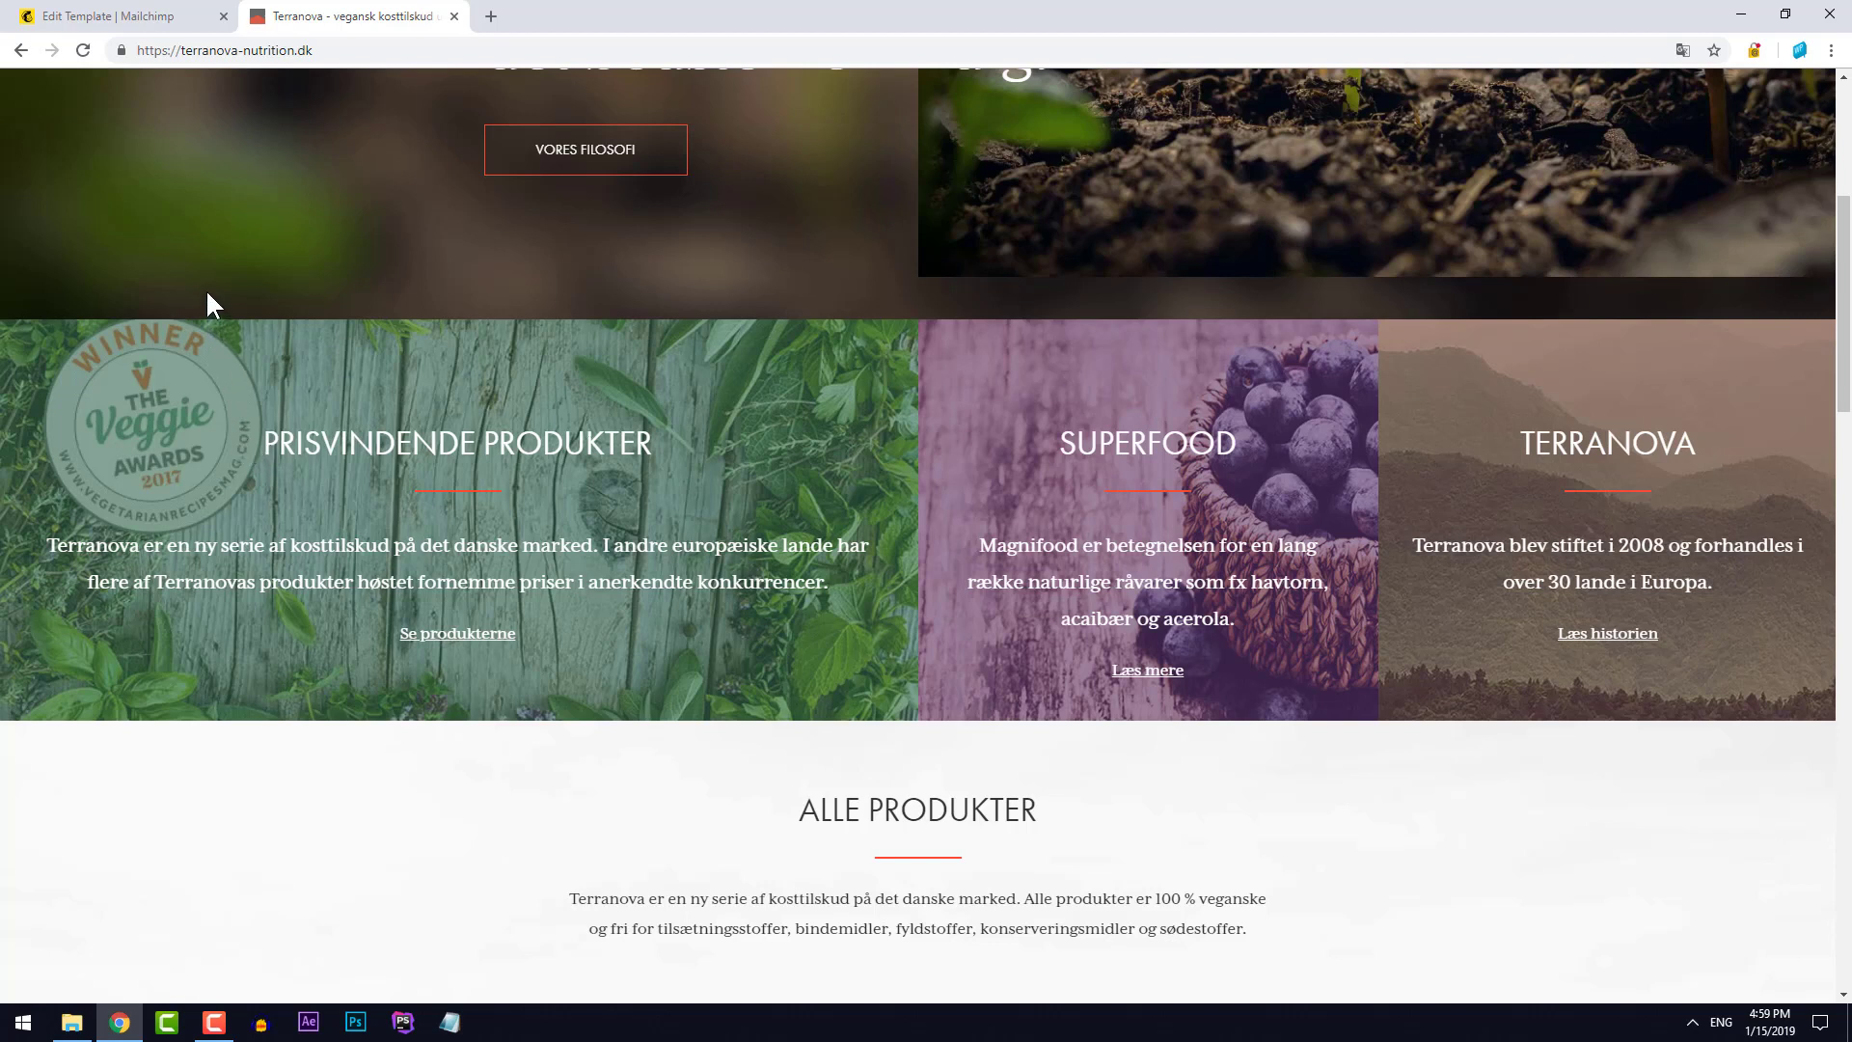
Back in the Mailchimp template, set the page design's Heading 1 font to Tahoma and remove its bold style
click(141, 23)
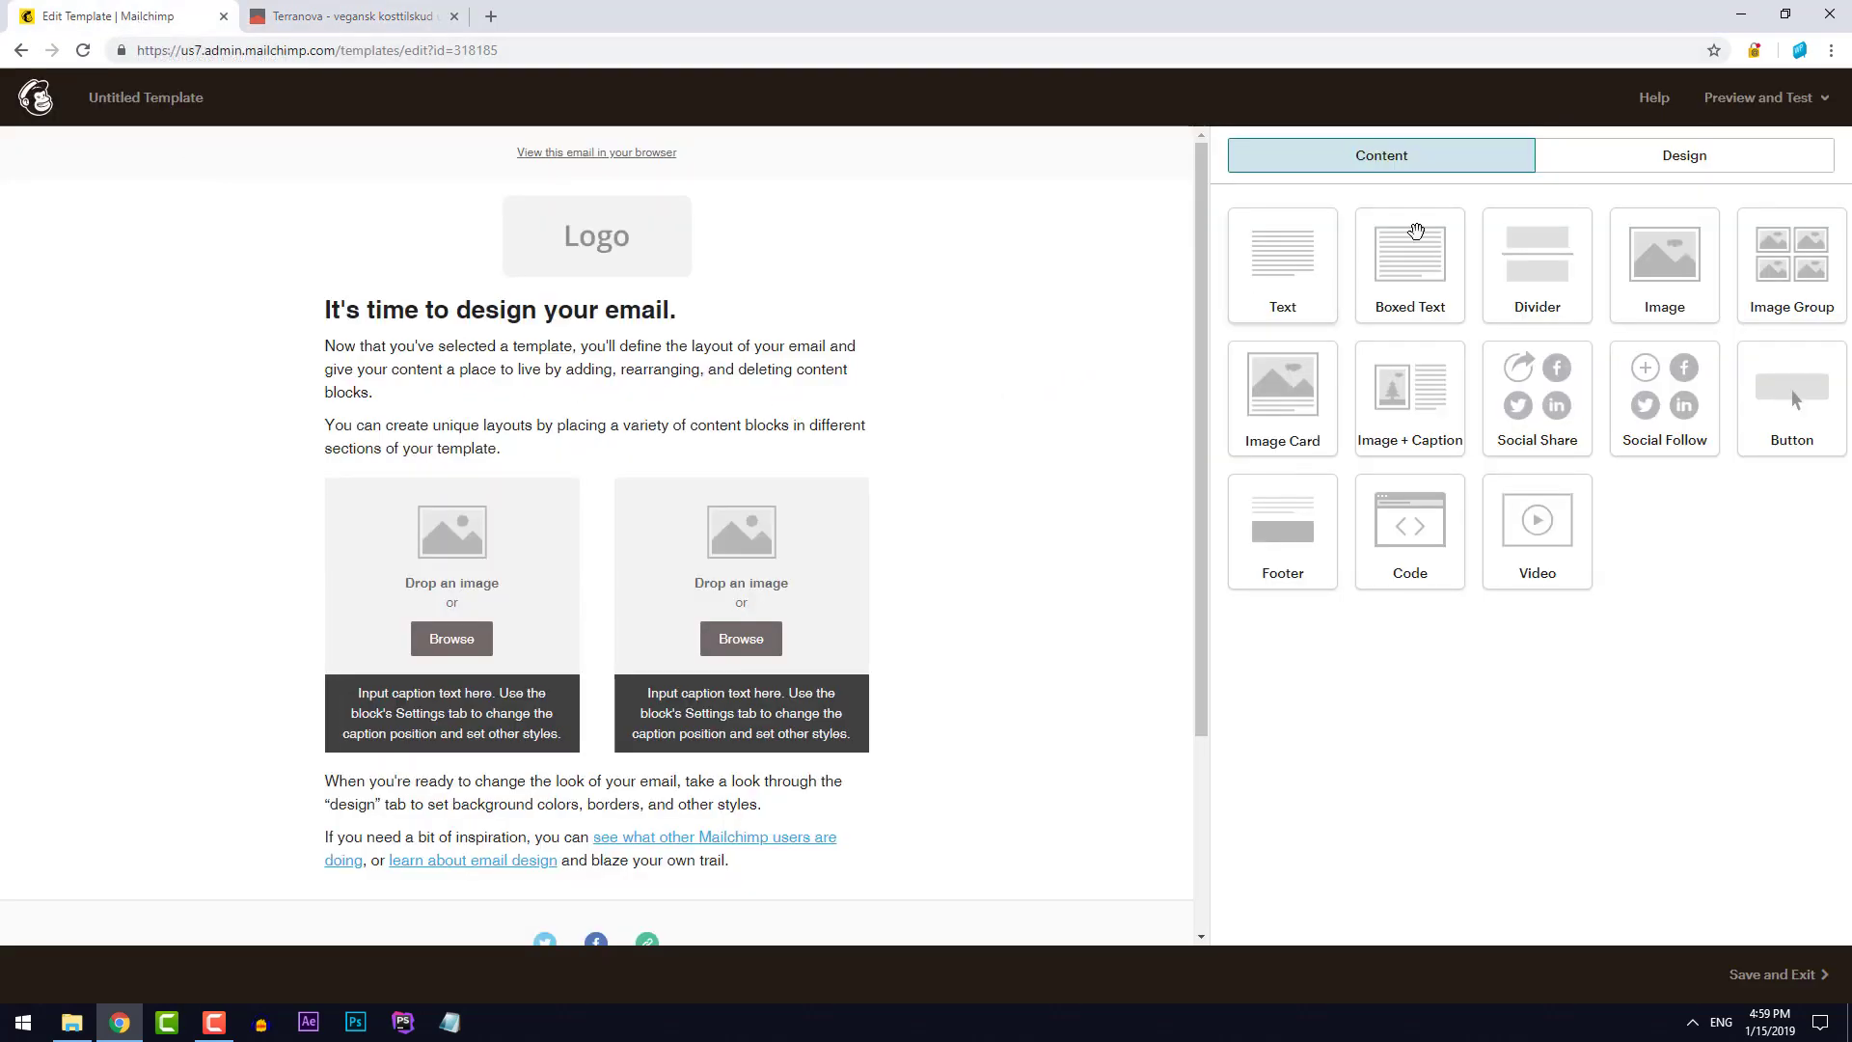
click(1709, 162)
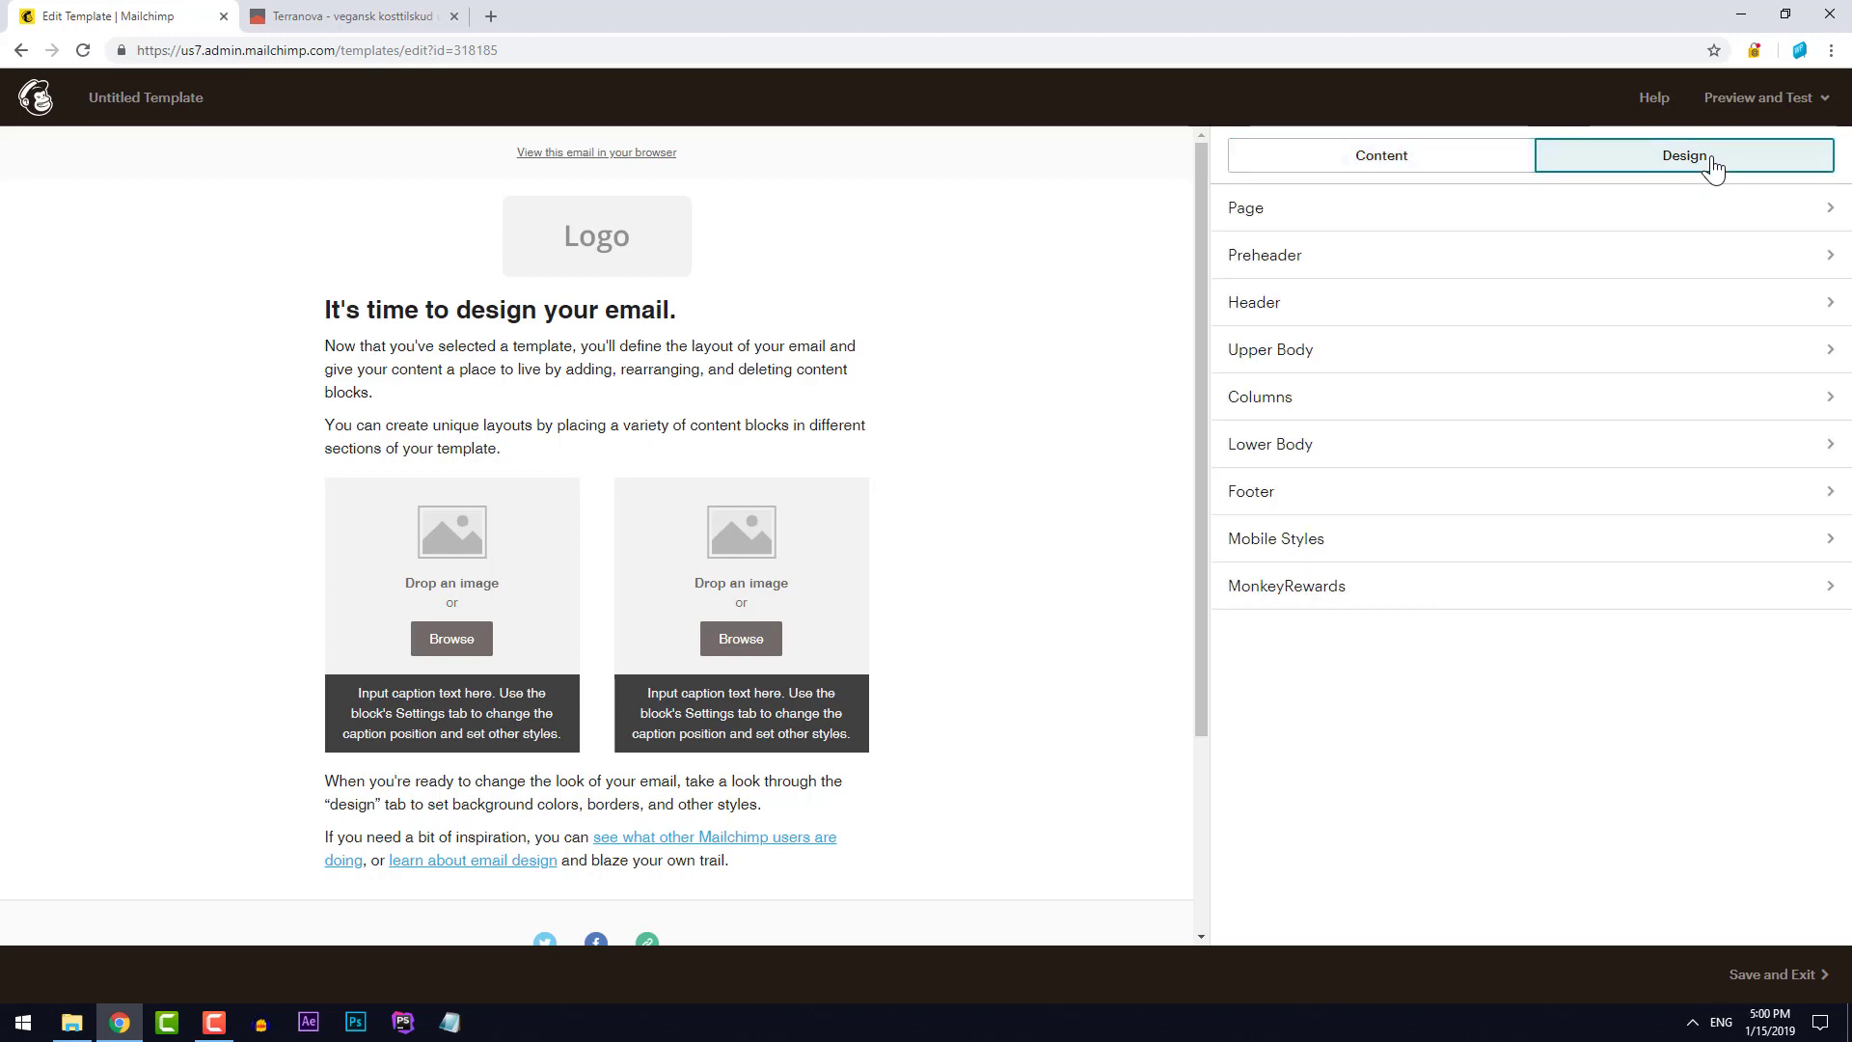
click(1366, 218)
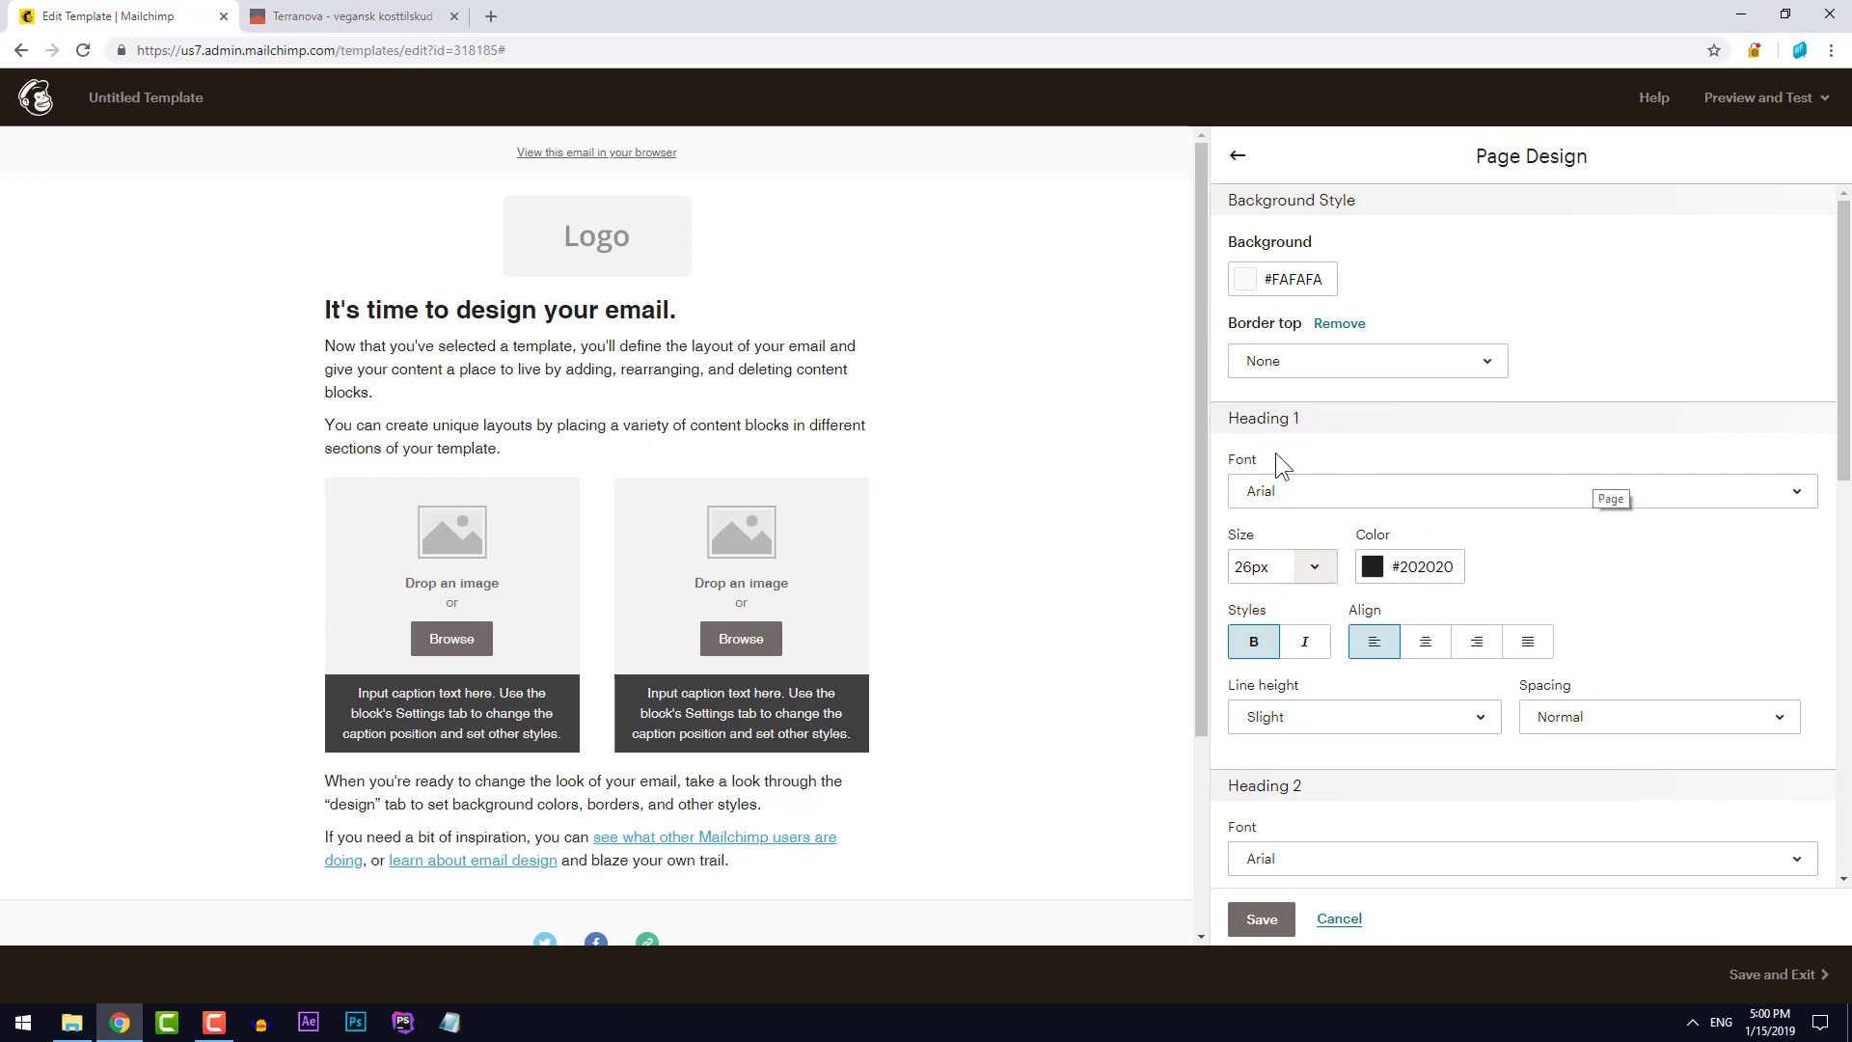
scroll(1495, 463, down, 7)
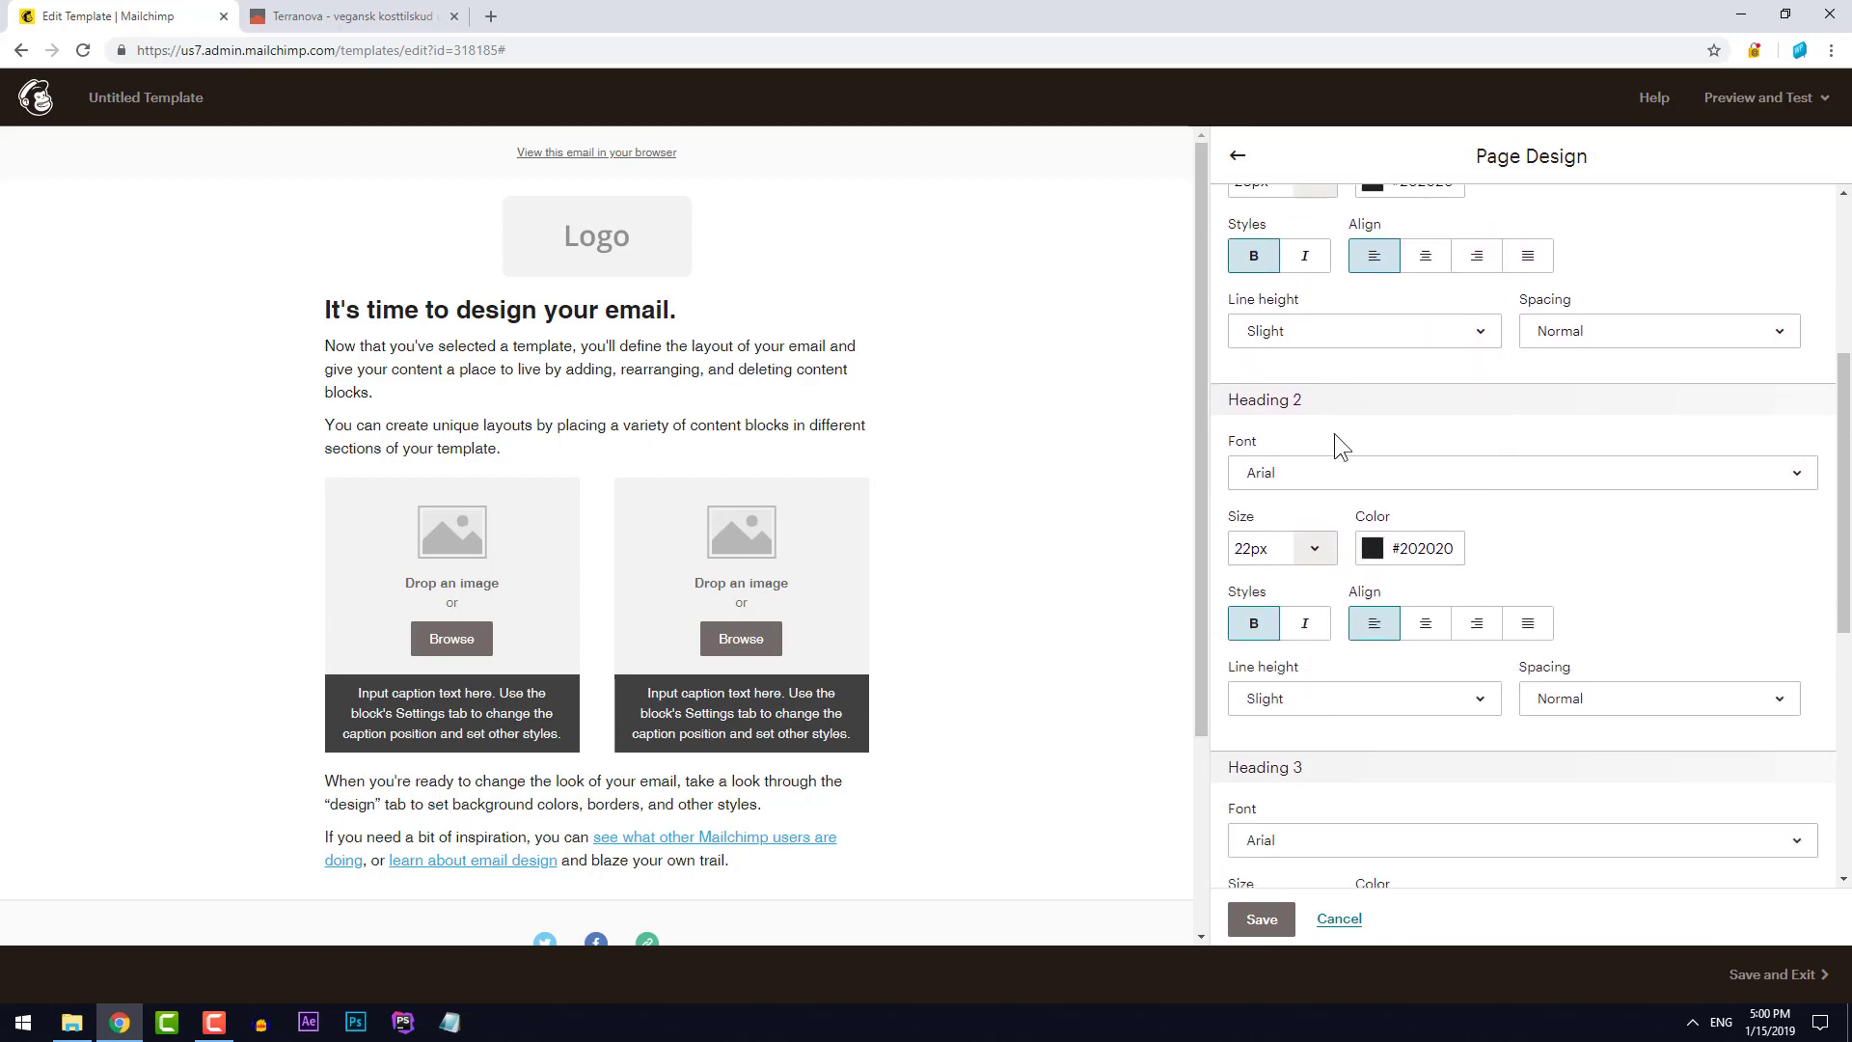
scroll(1362, 485, down, 3)
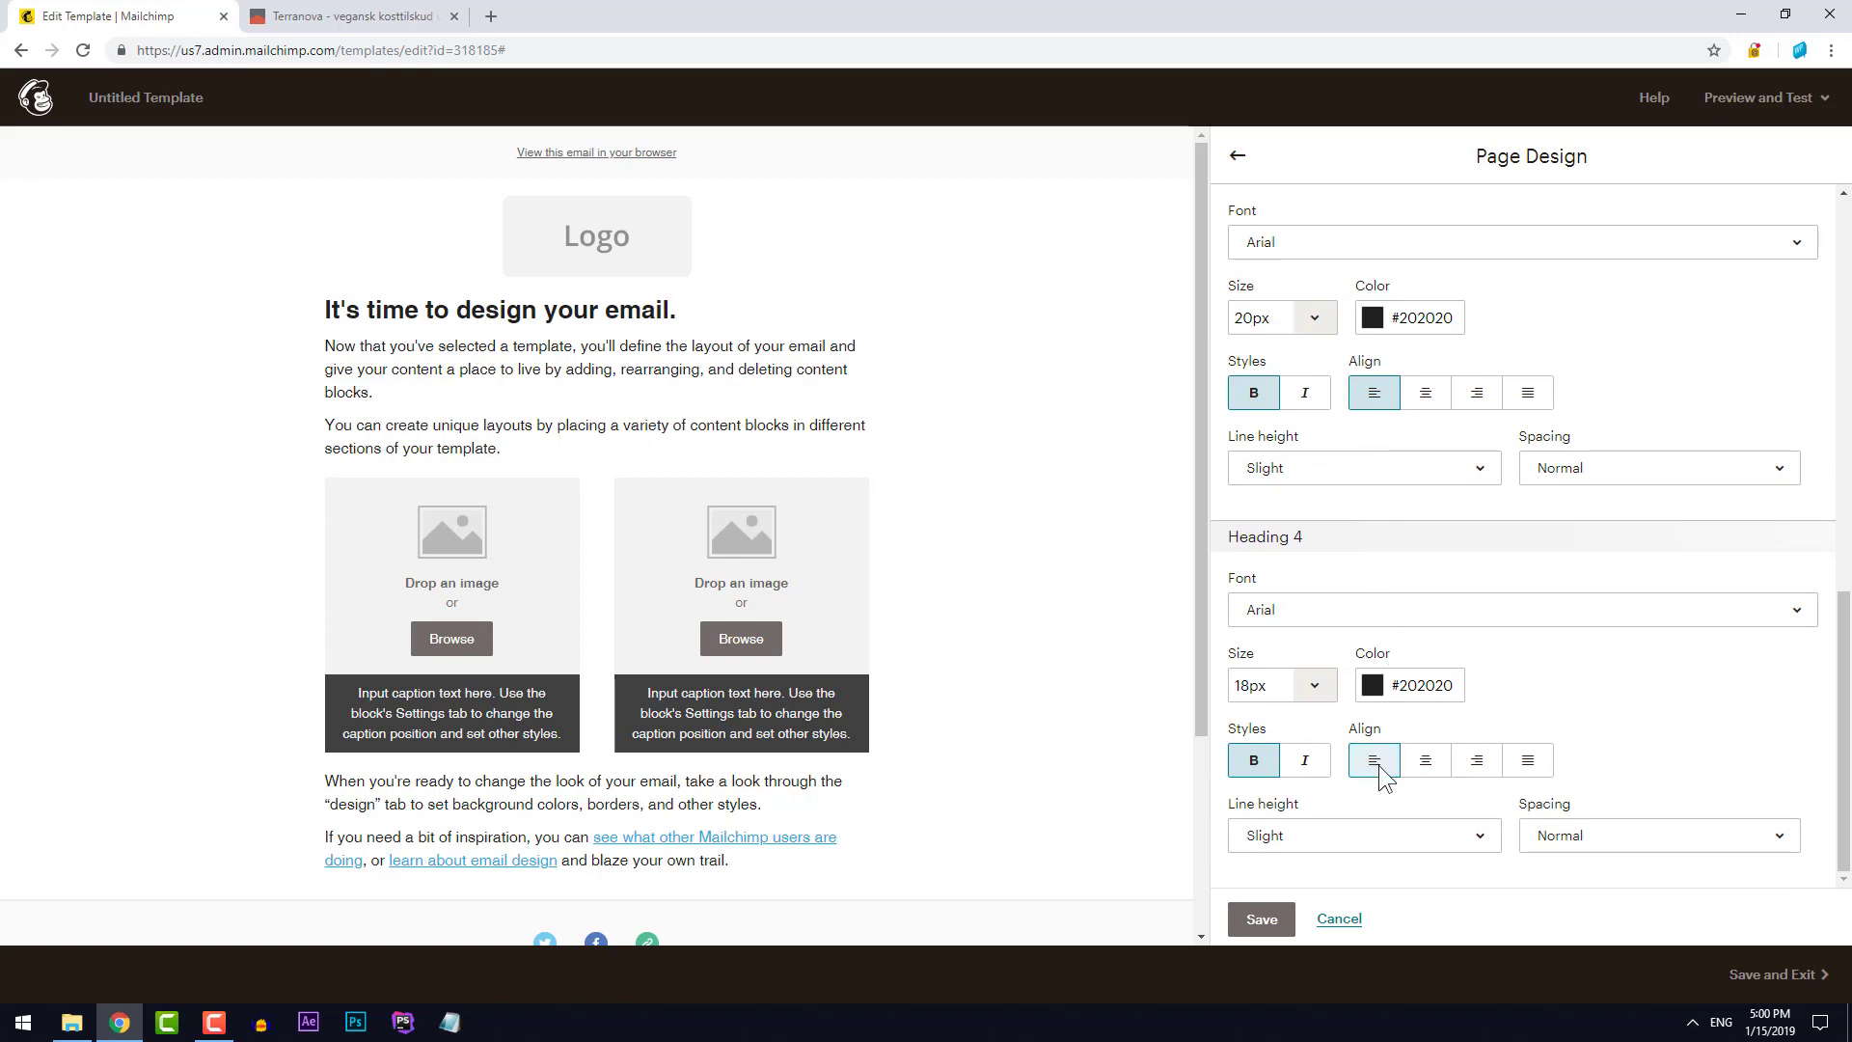
scroll(1423, 536, up, 6)
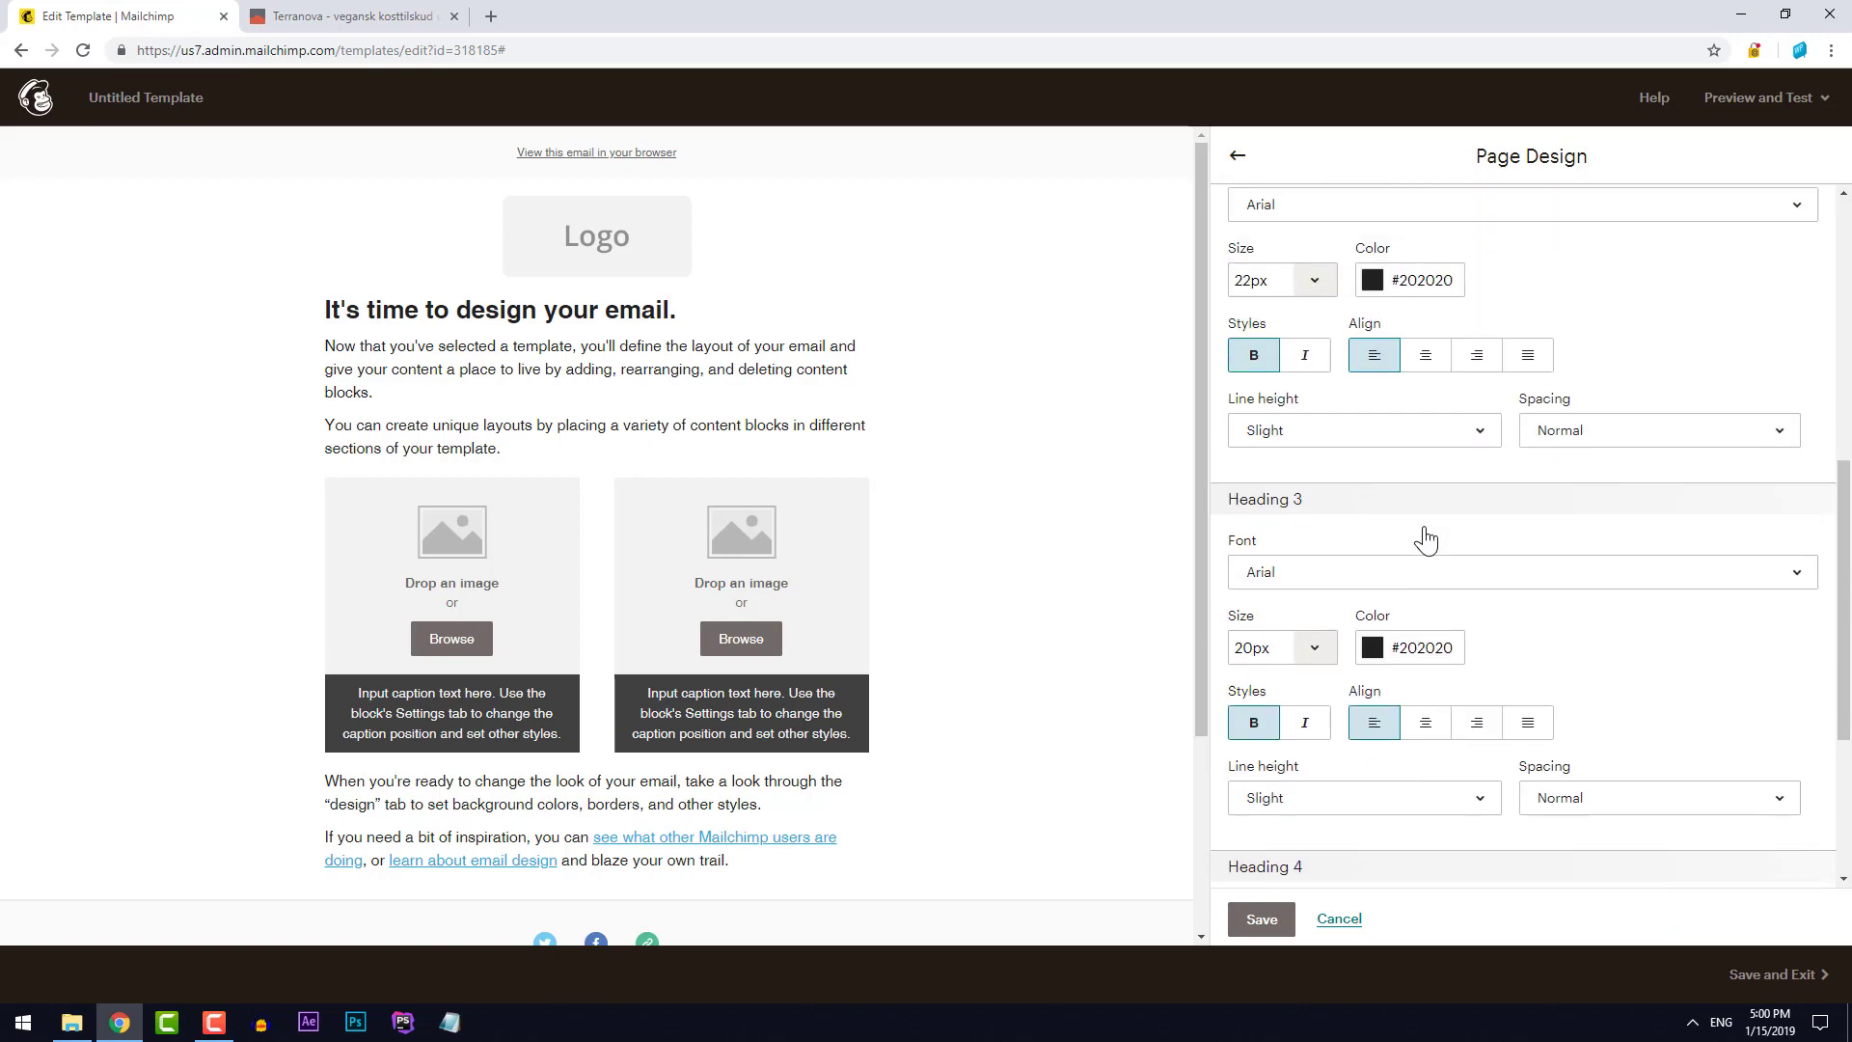
scroll(1426, 537, up, 3)
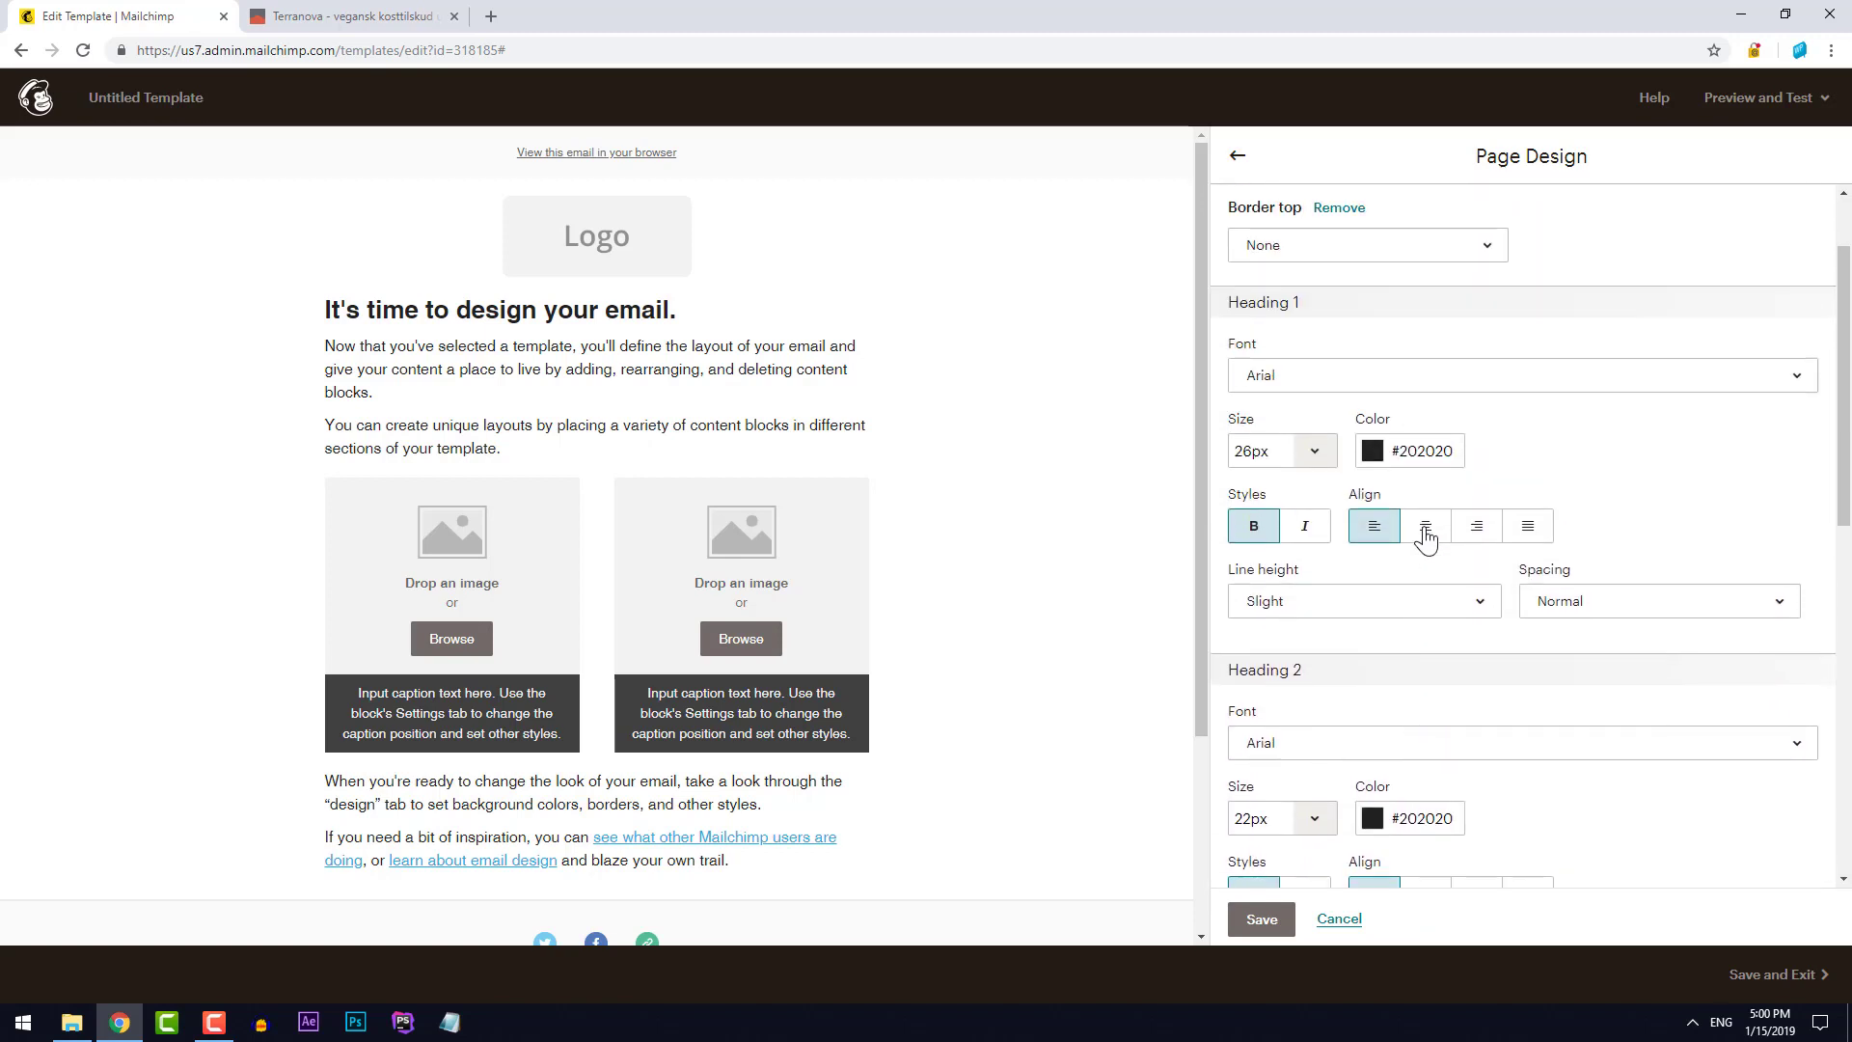
click(1349, 381)
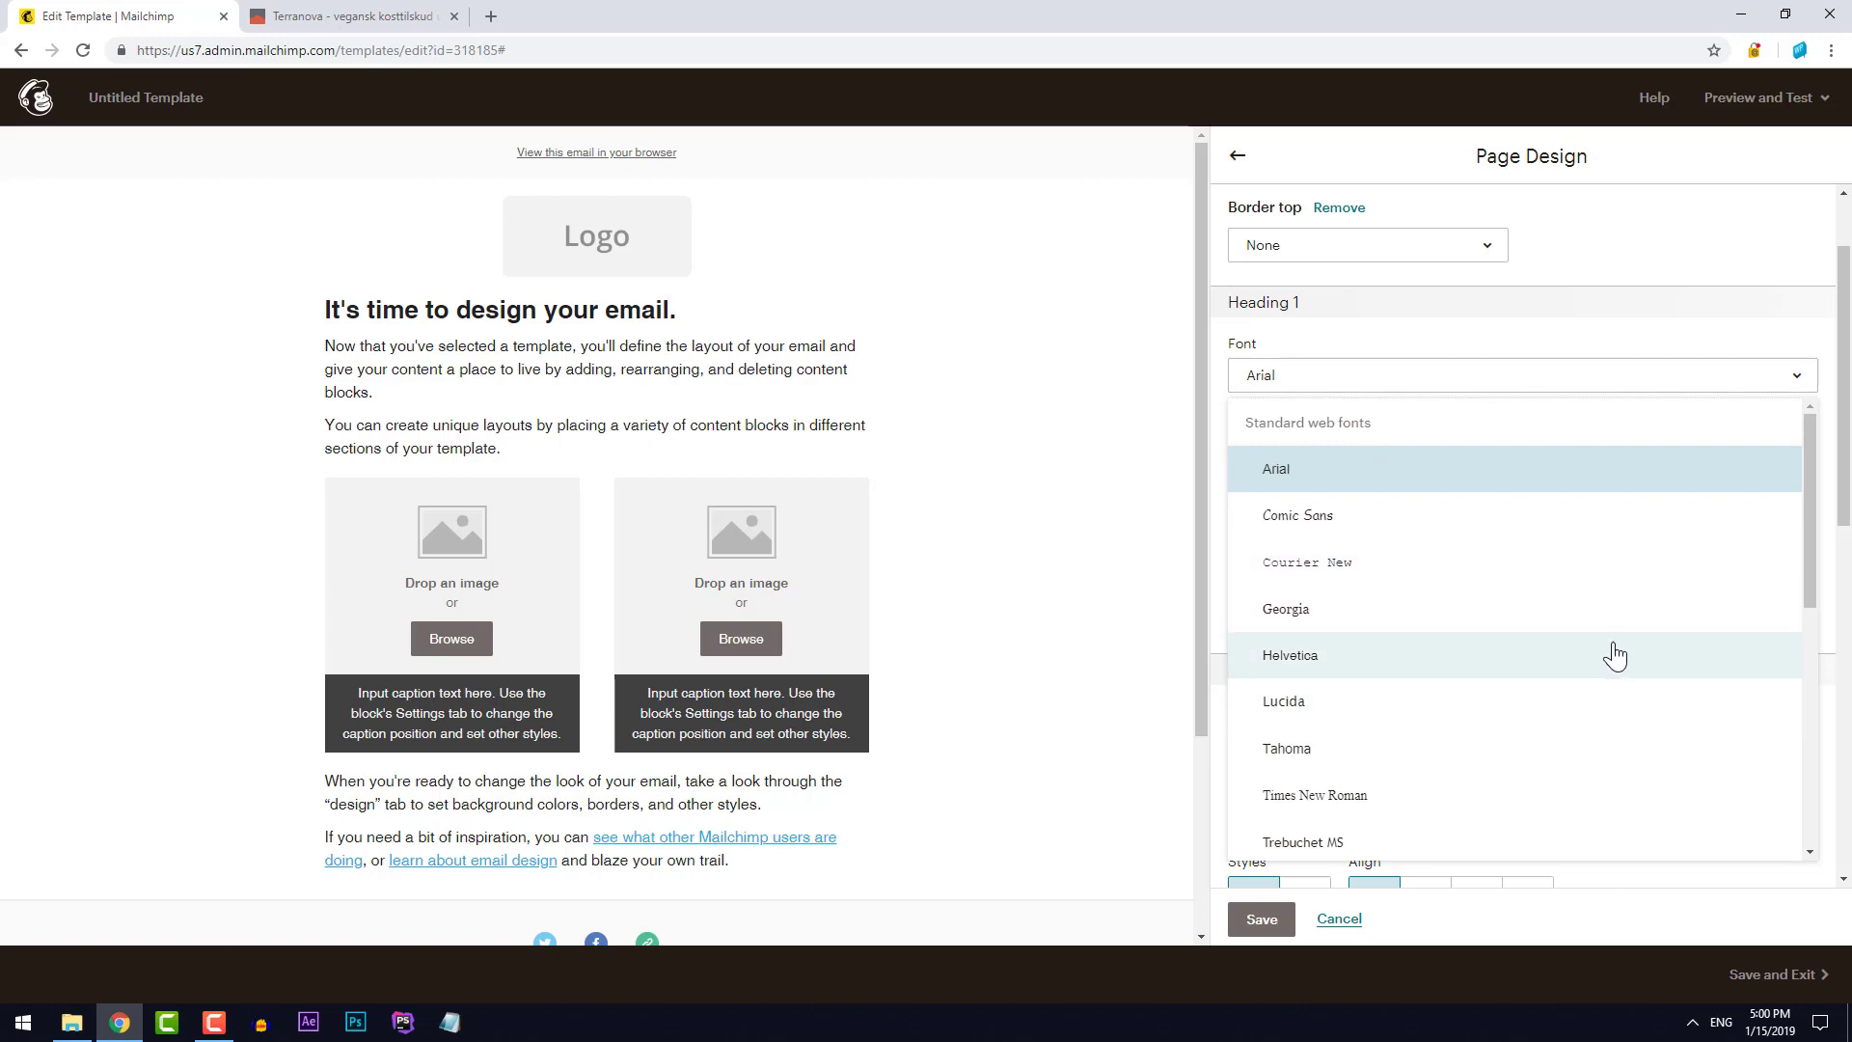
click(1378, 761)
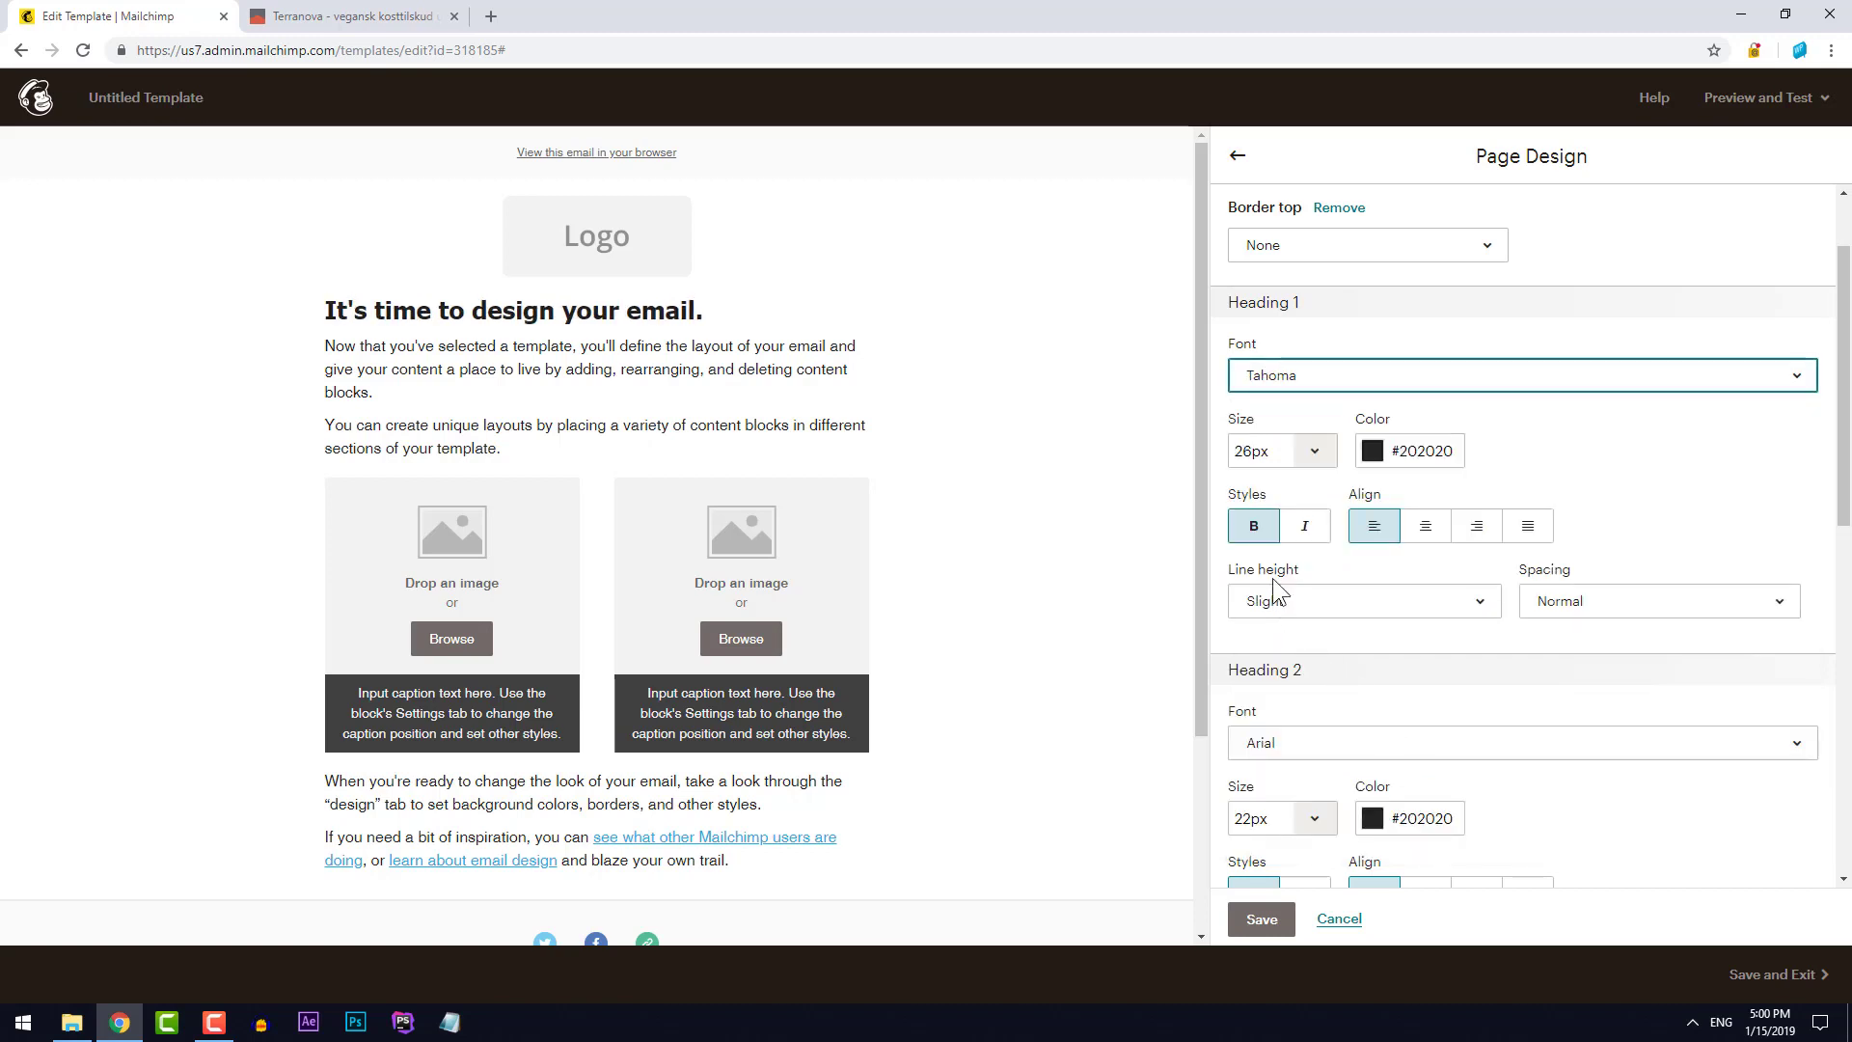
click(1251, 530)
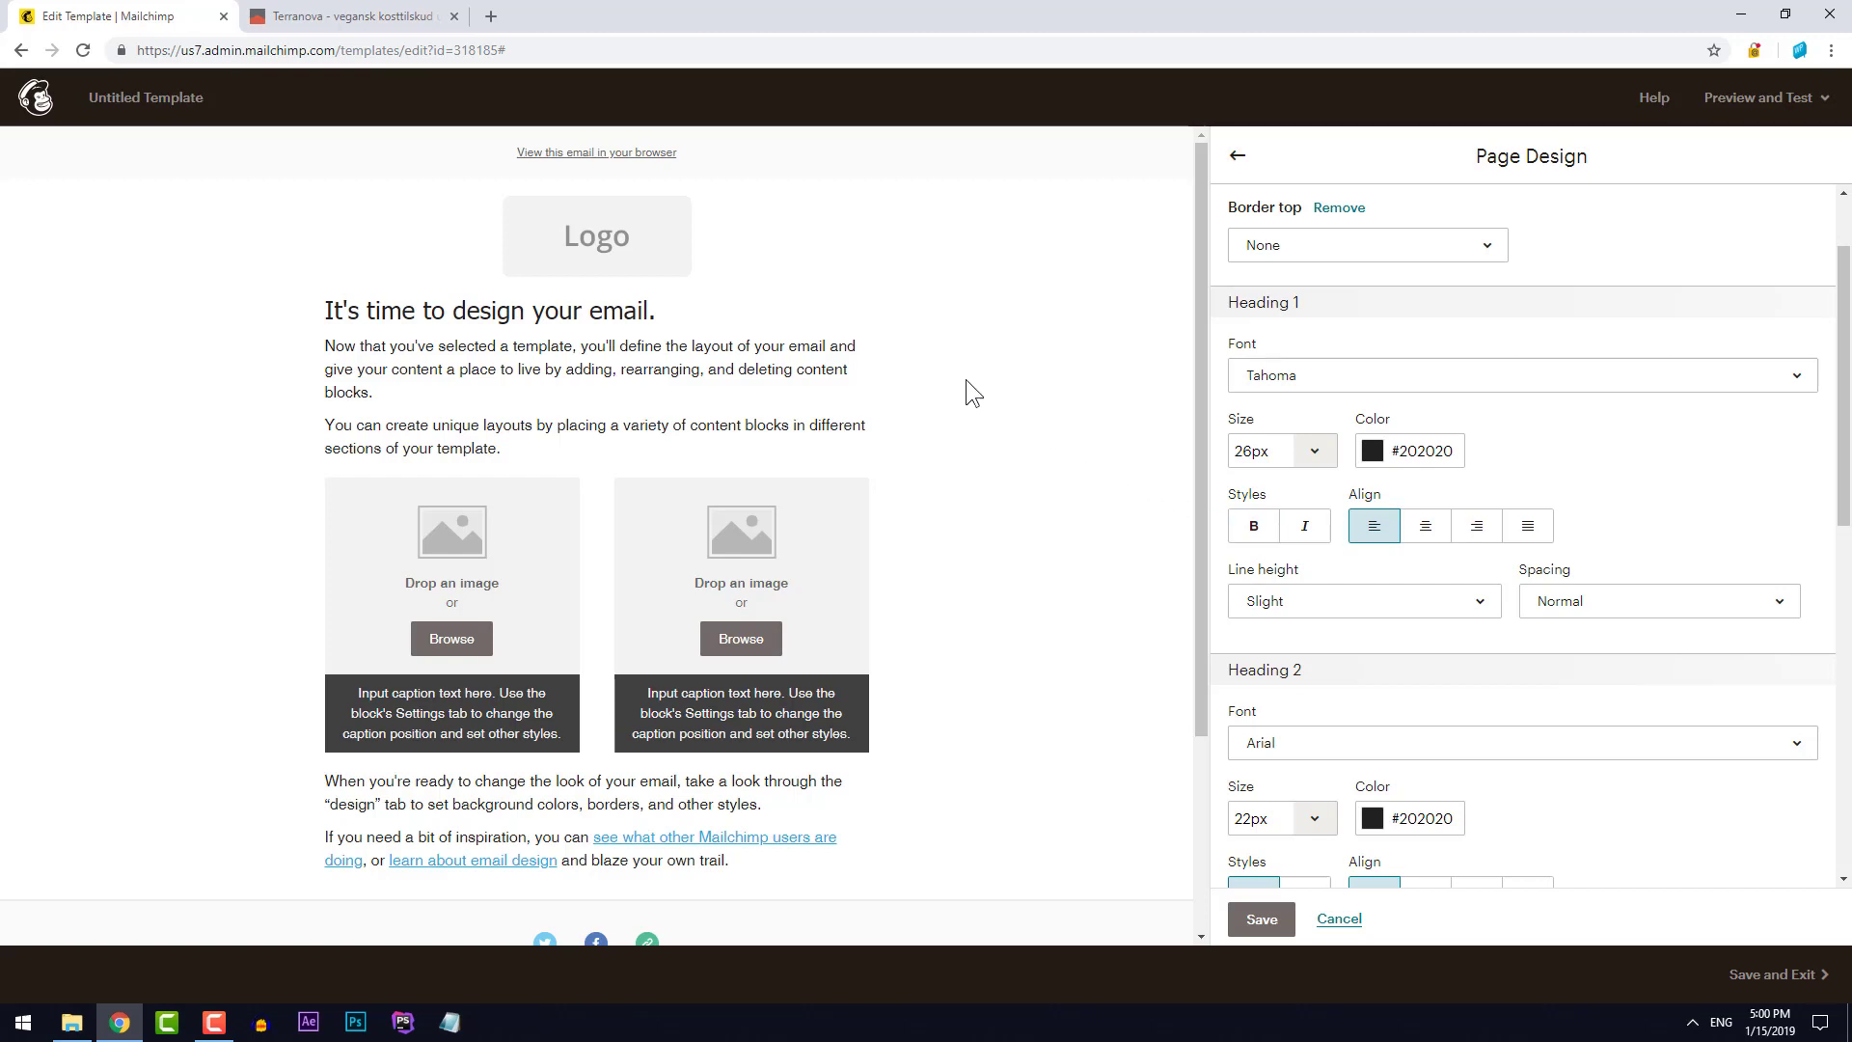
Replace the upper body heading with "TERRANOVA NEWSLETTER" and centre it
click(610, 305)
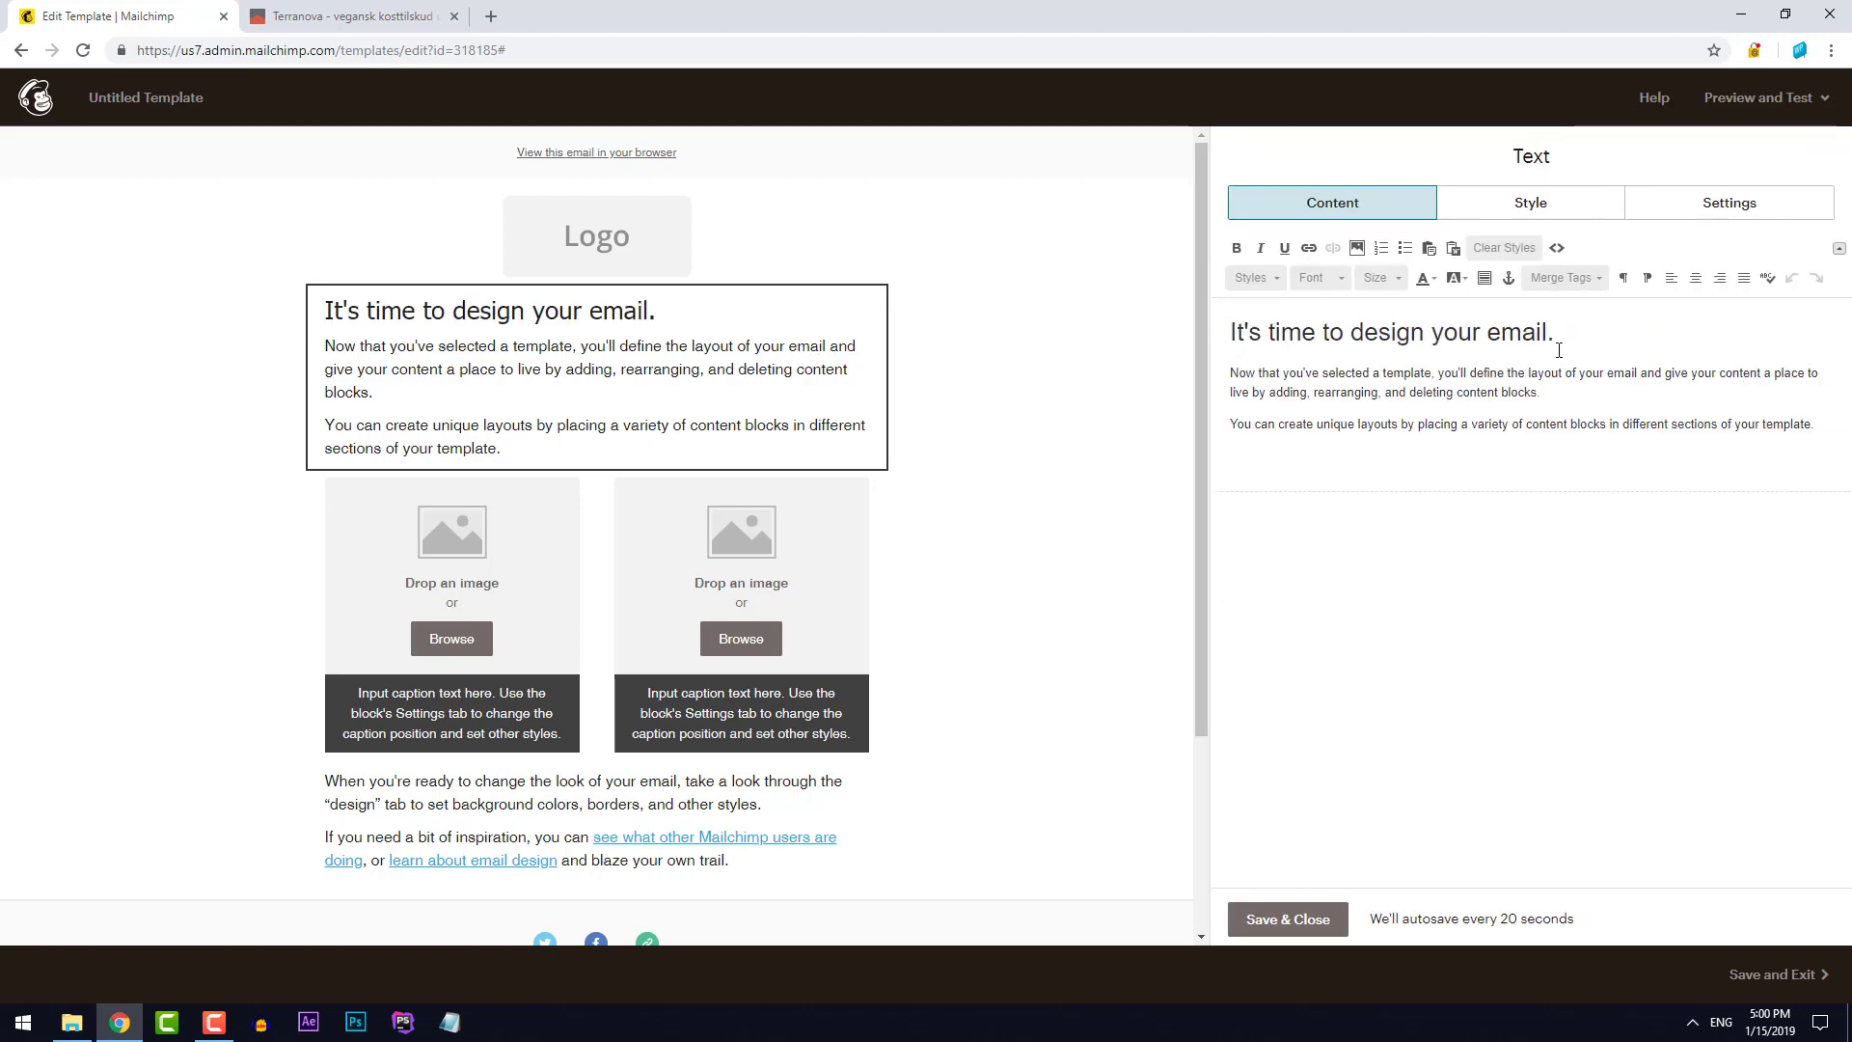
drag(1580, 336, 1209, 343)
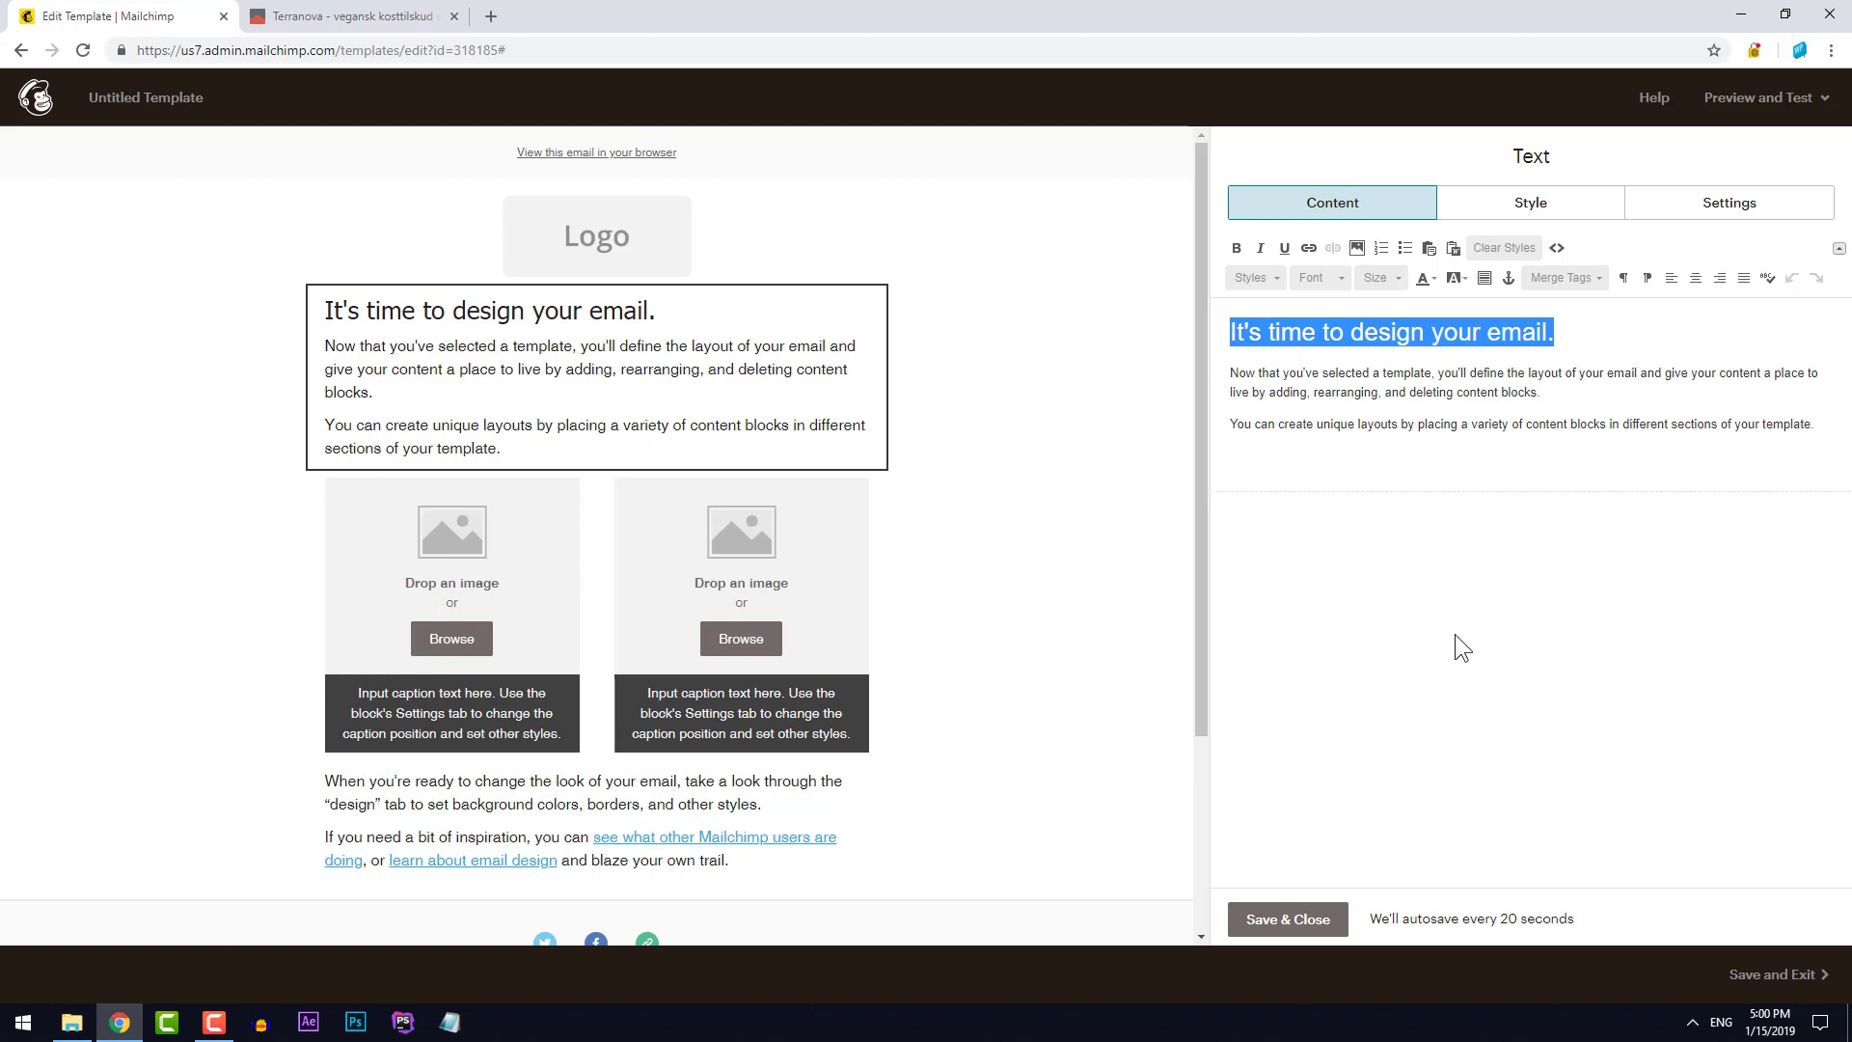
text(TERRANOV)
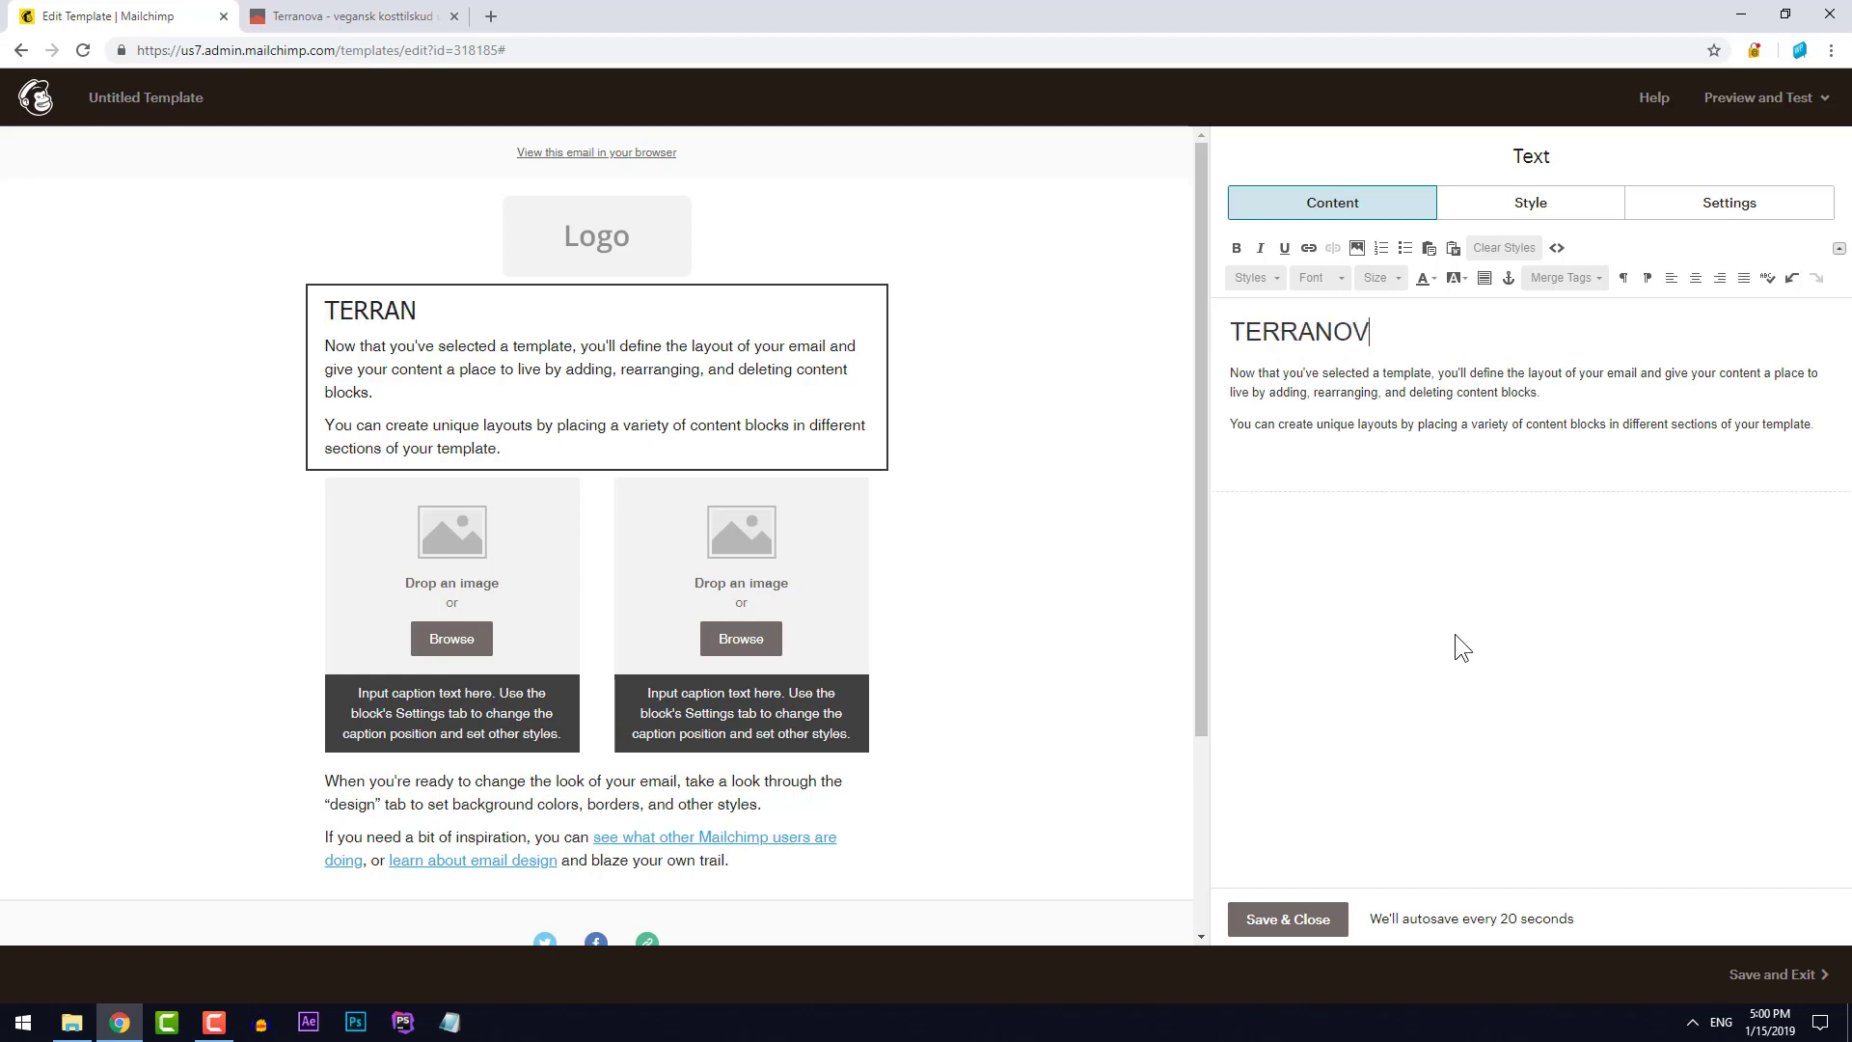
text(A NEWS)
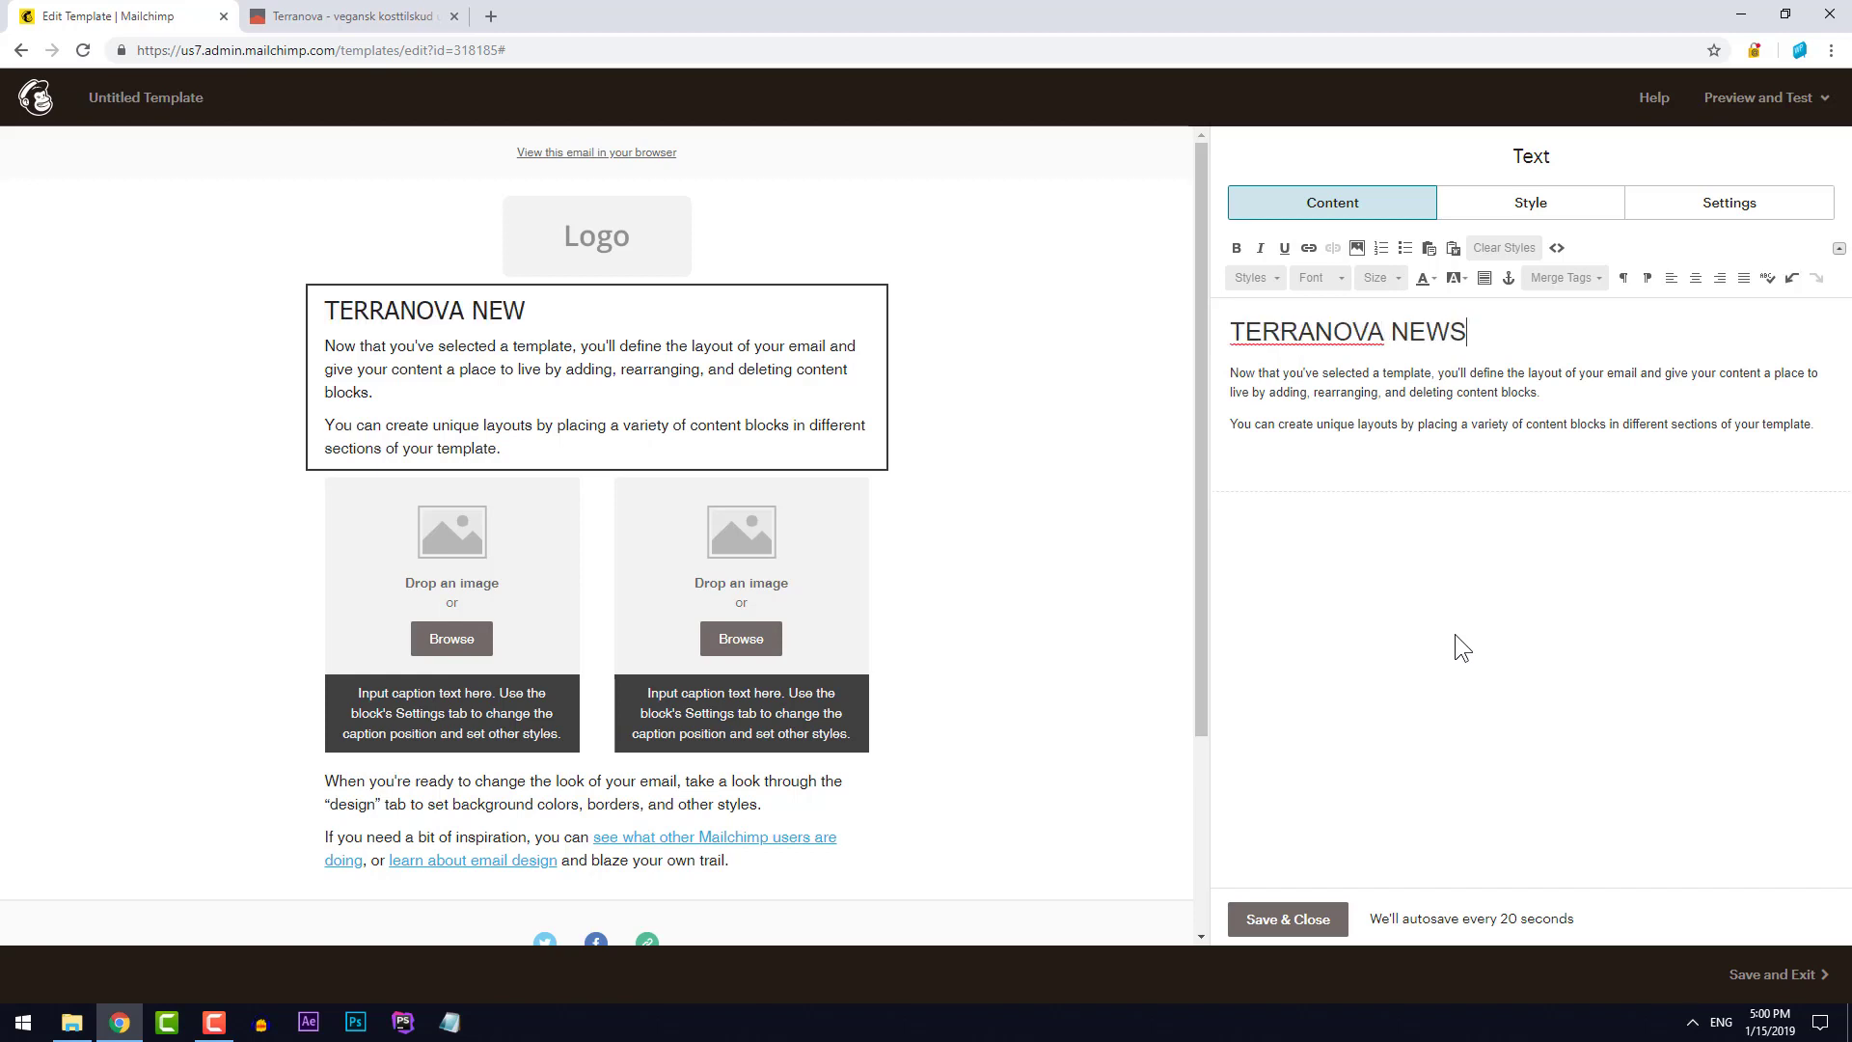
text(LETTER)
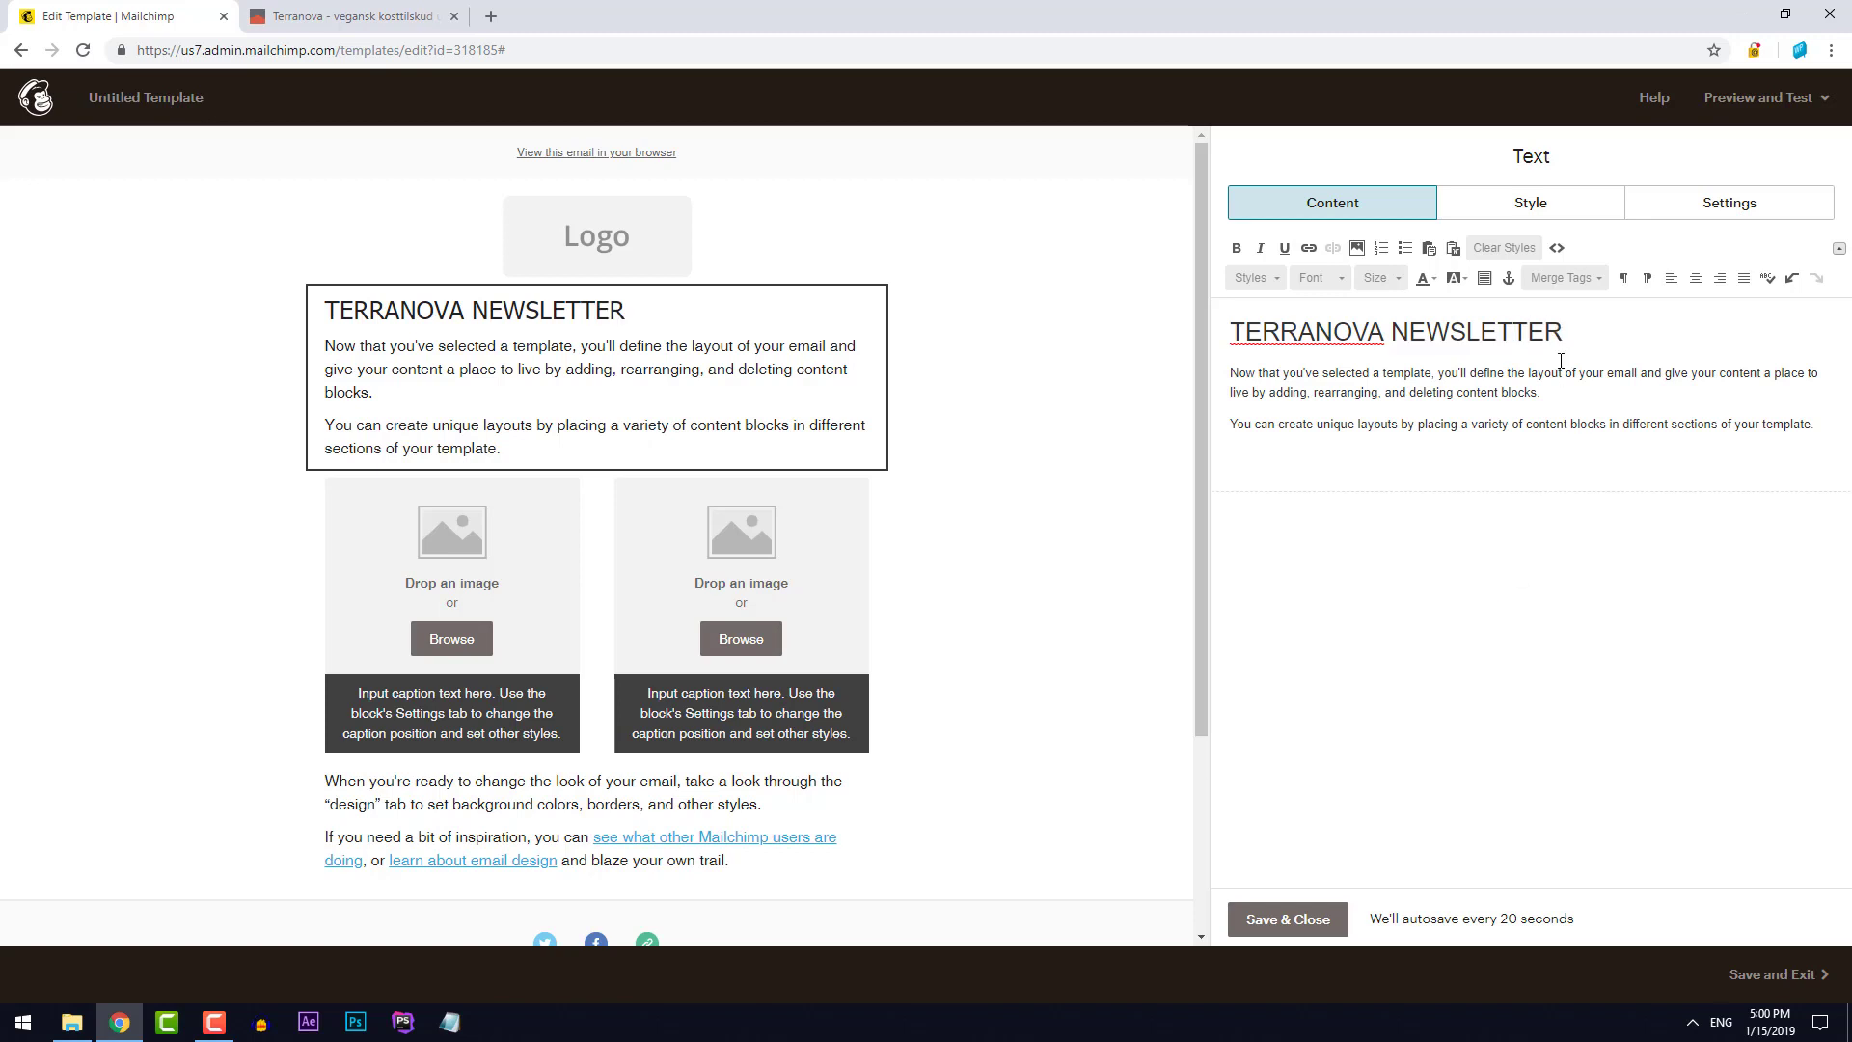
click(1696, 276)
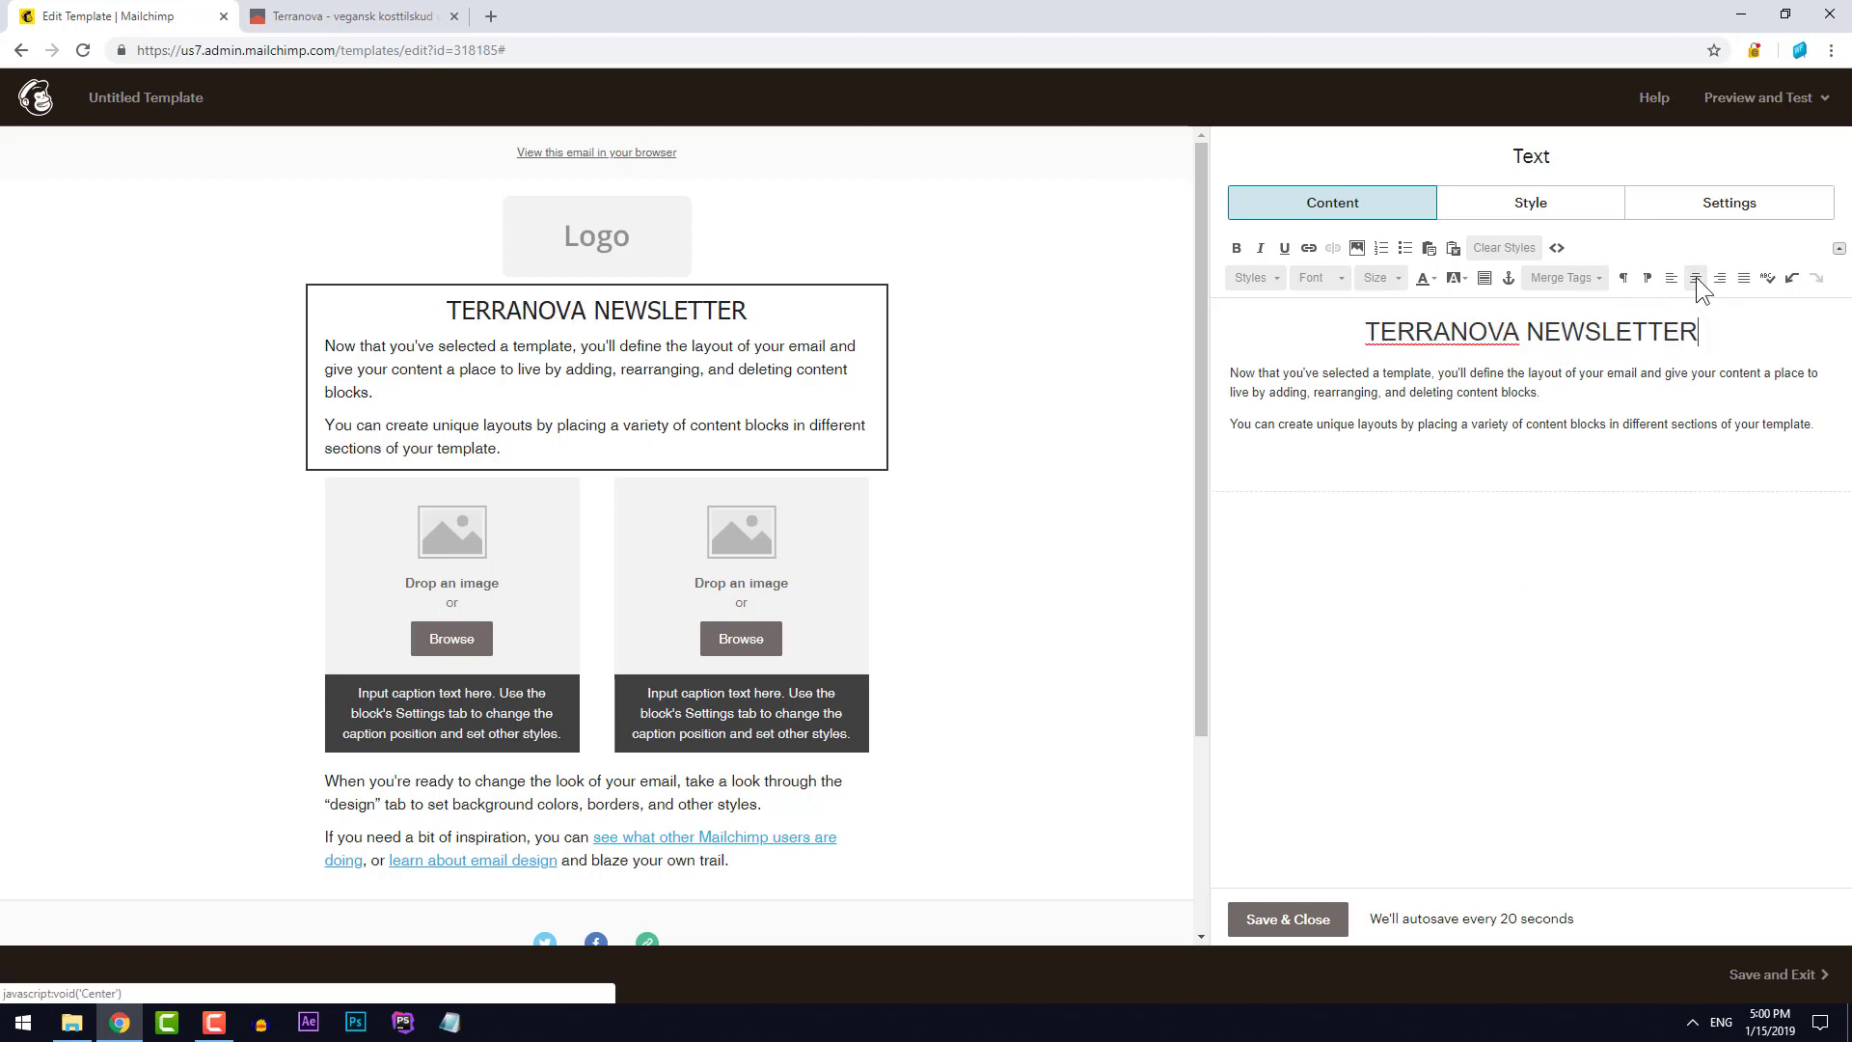
Save and close the text block, and set the page design's Heading 1 to Lato at 22px
click(1286, 921)
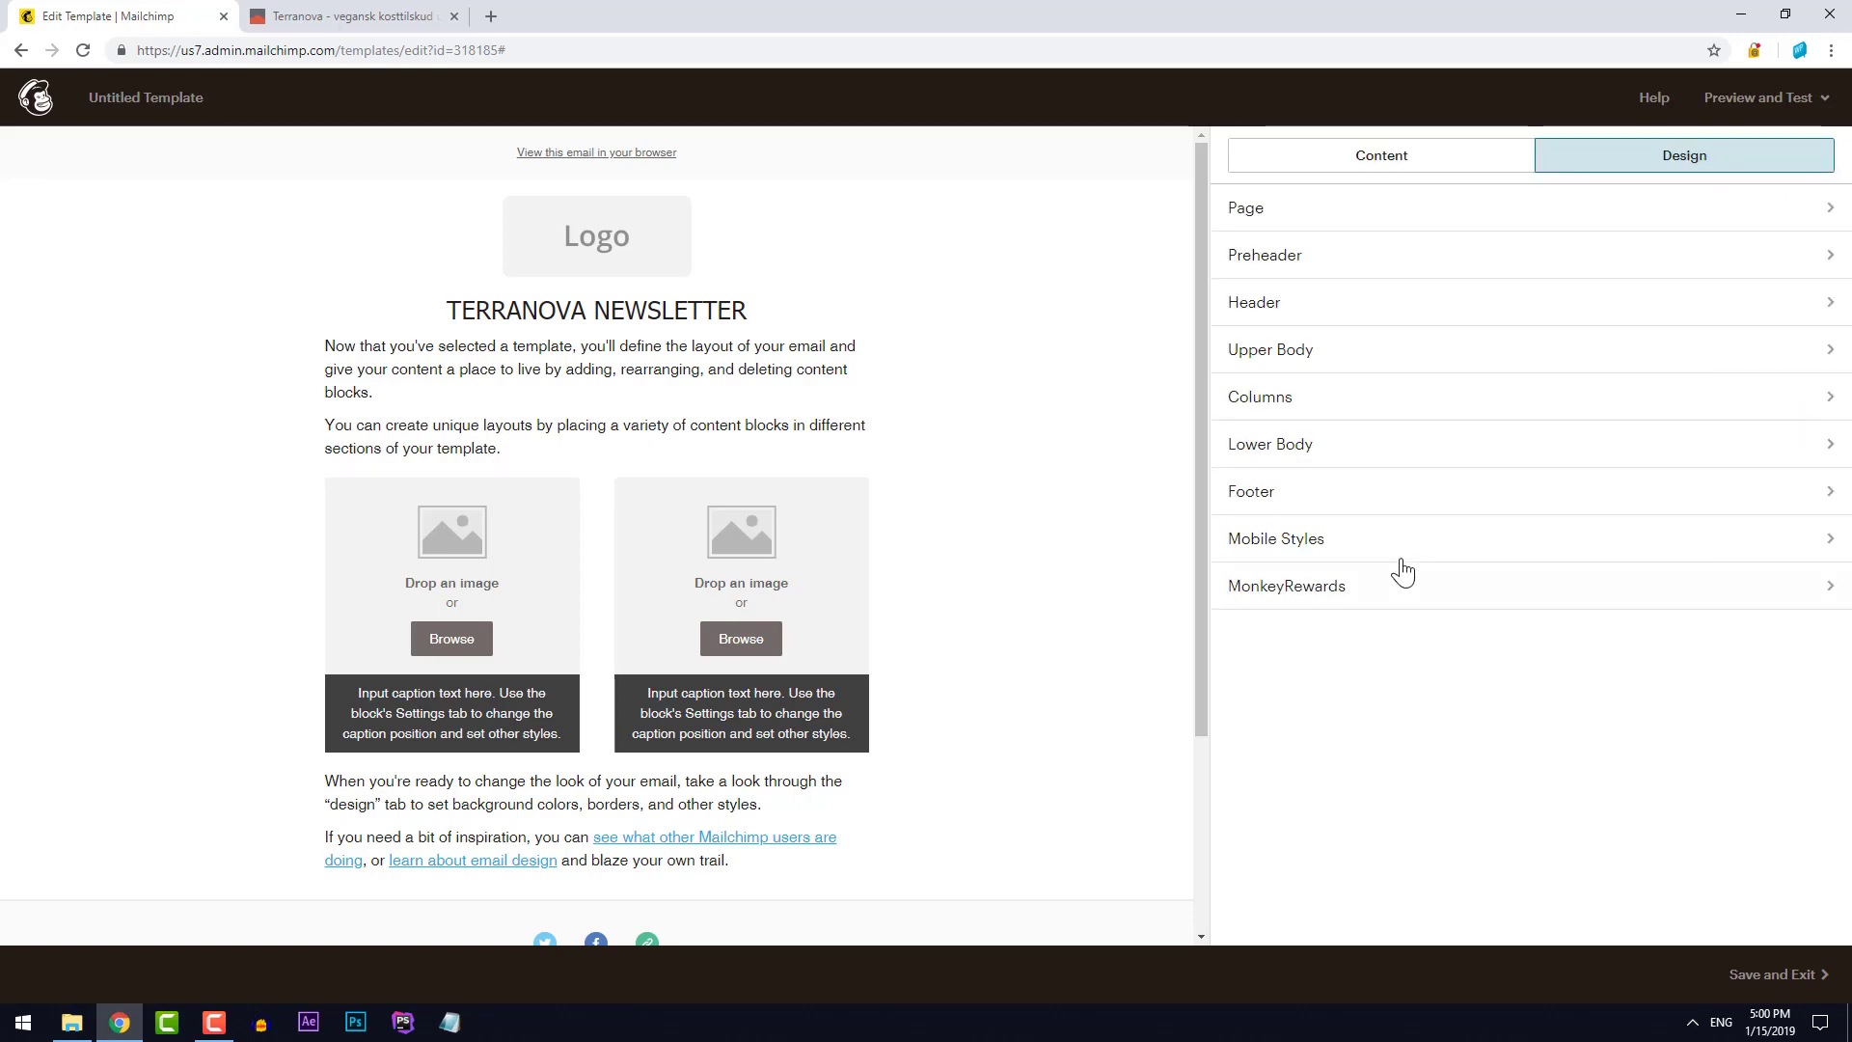
click(1372, 229)
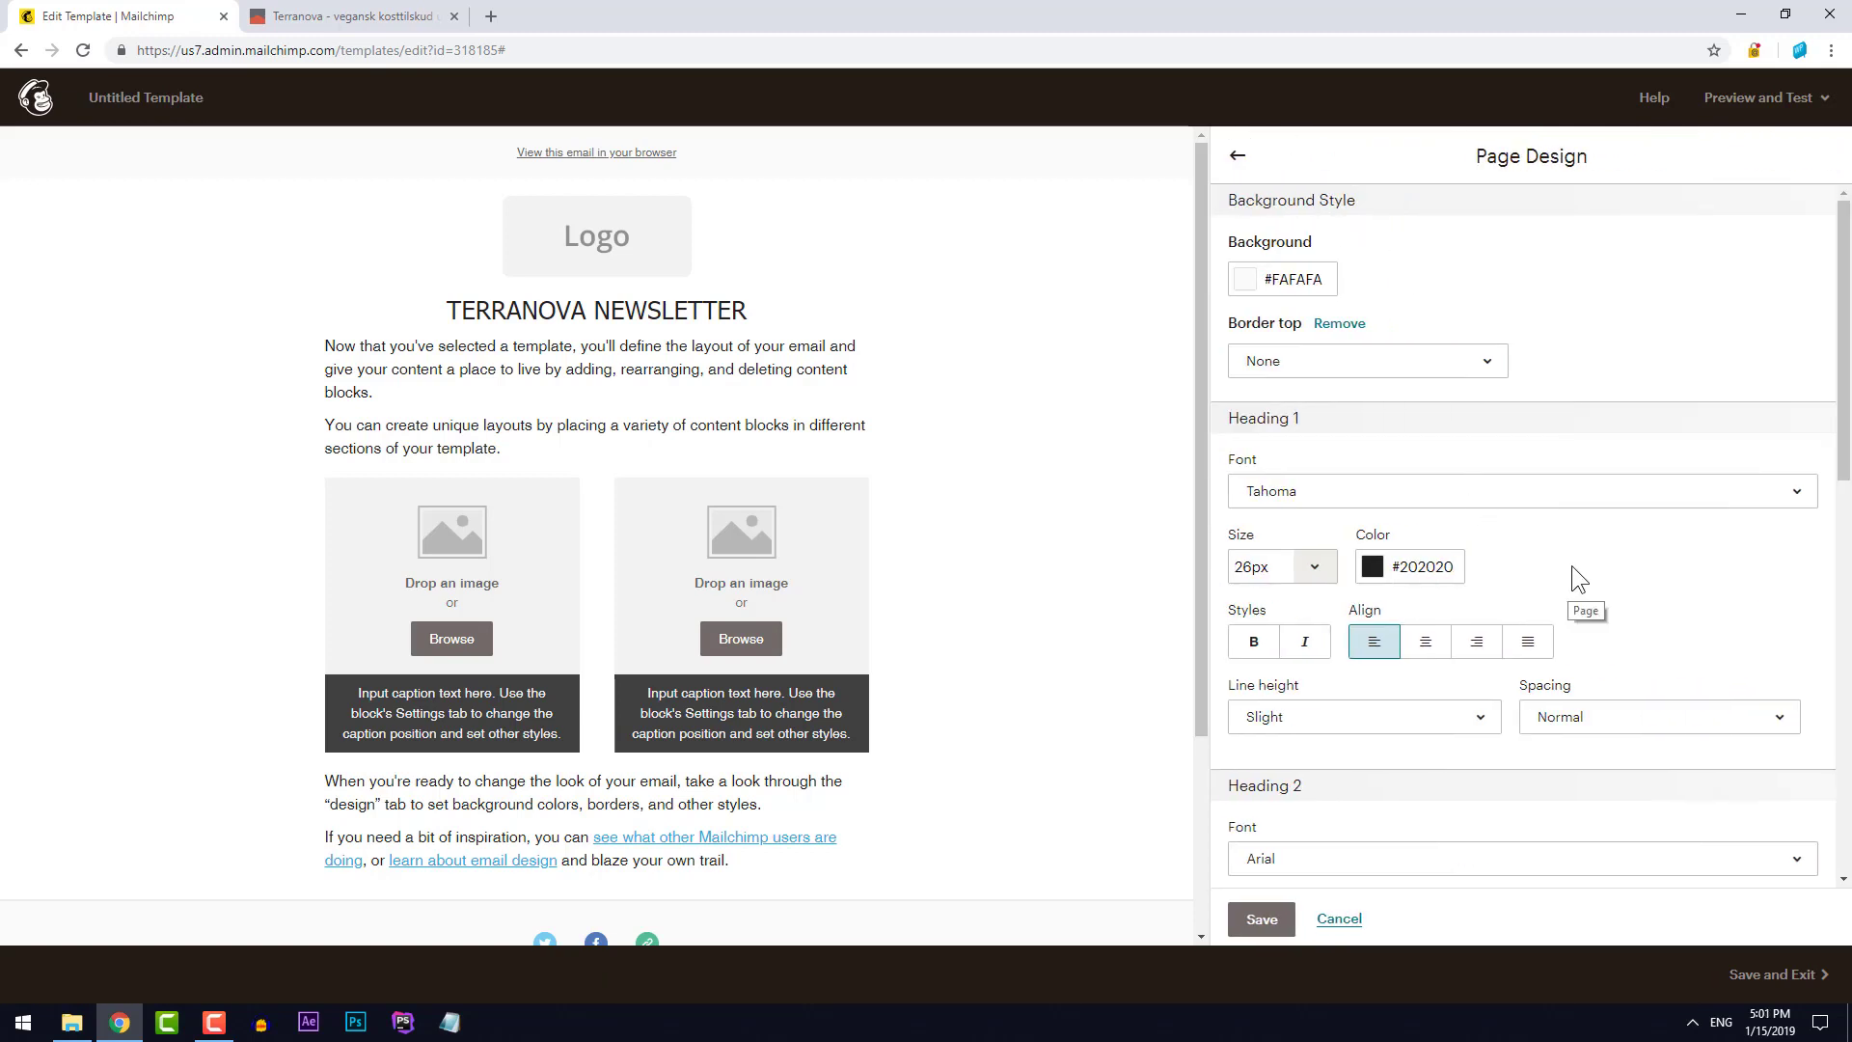
click(1616, 502)
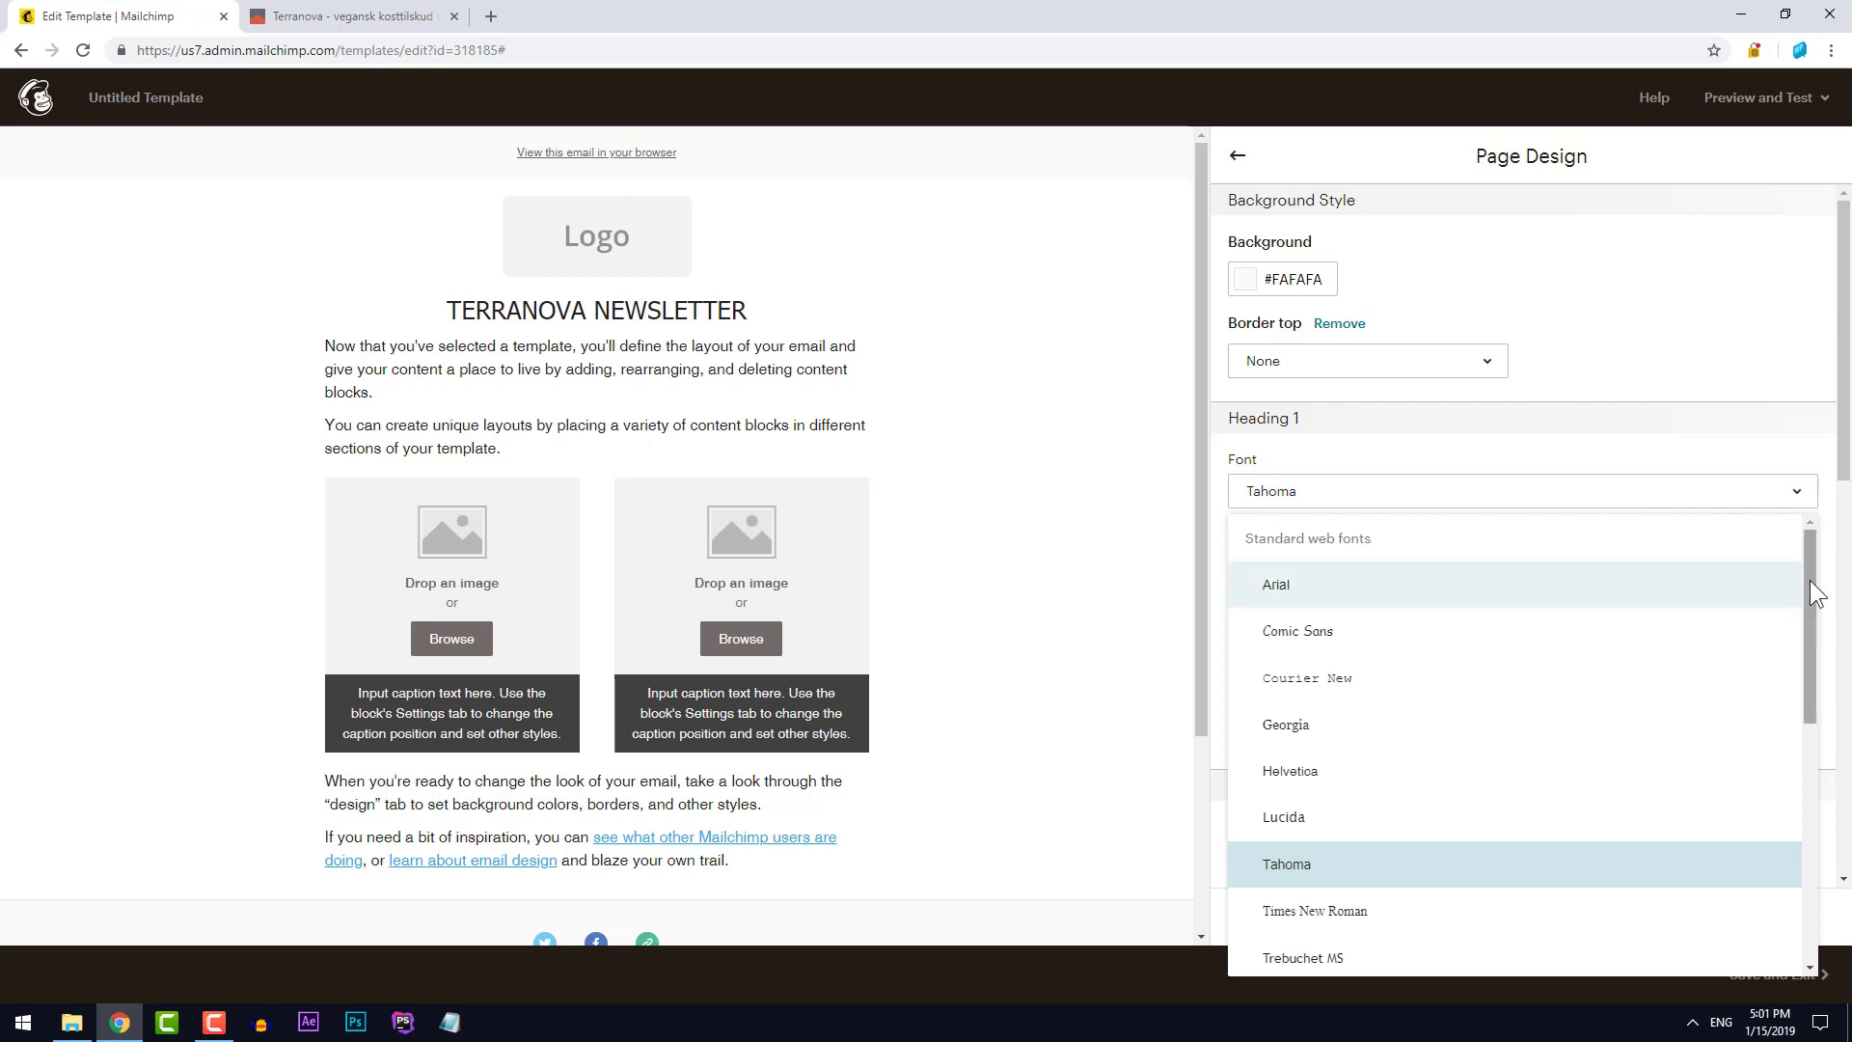
drag(1810, 593, 1796, 798)
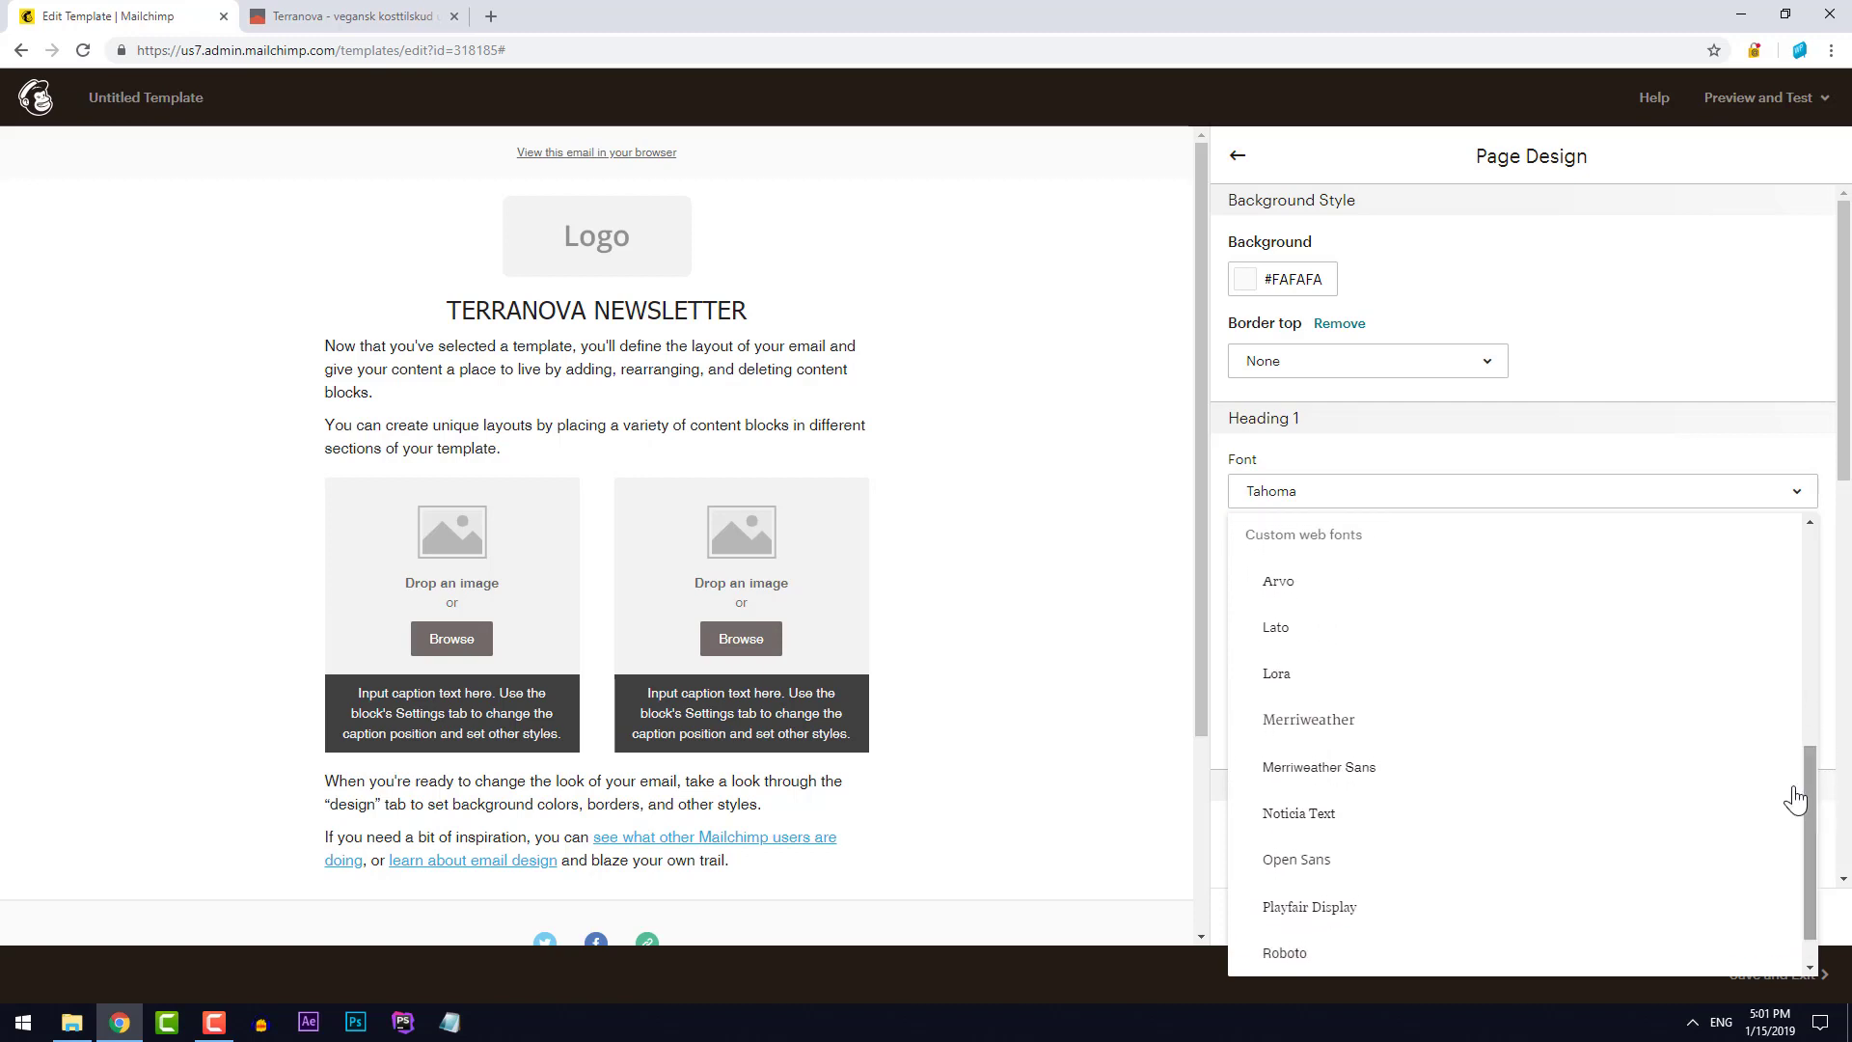
click(1423, 644)
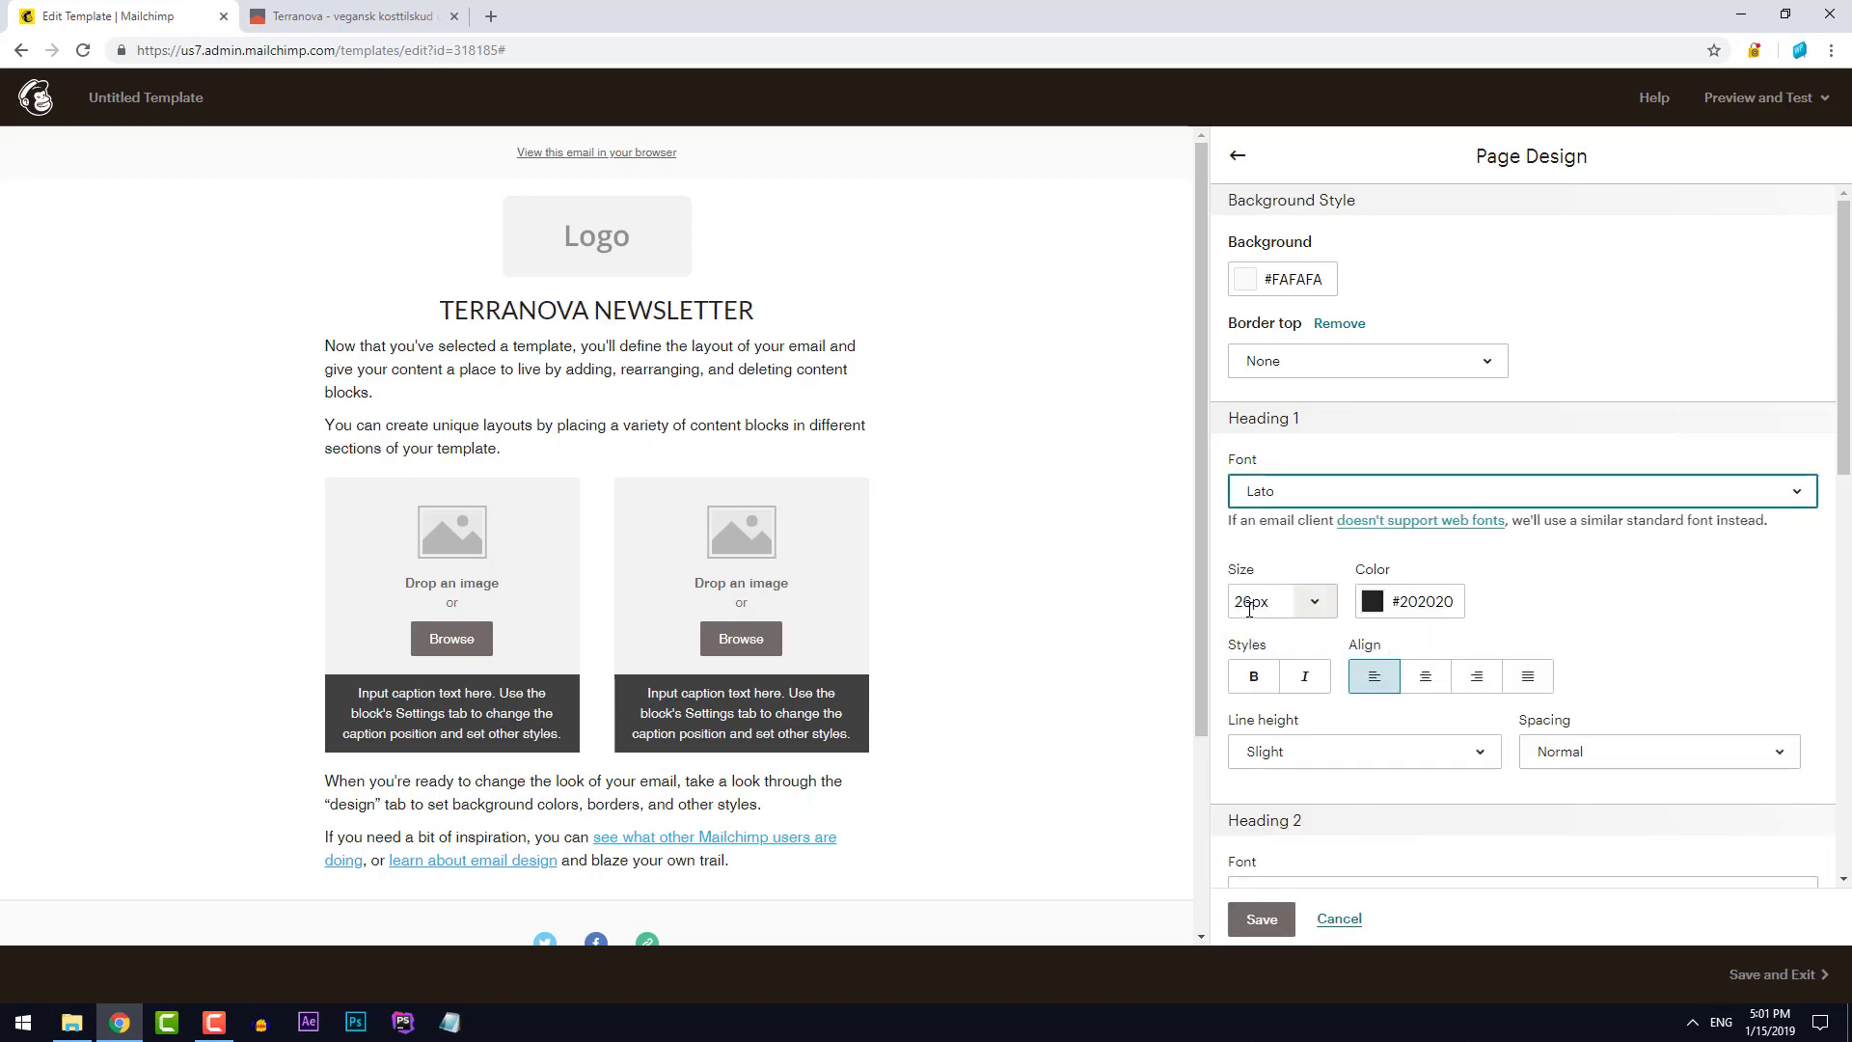
drag(1252, 602, 1233, 601)
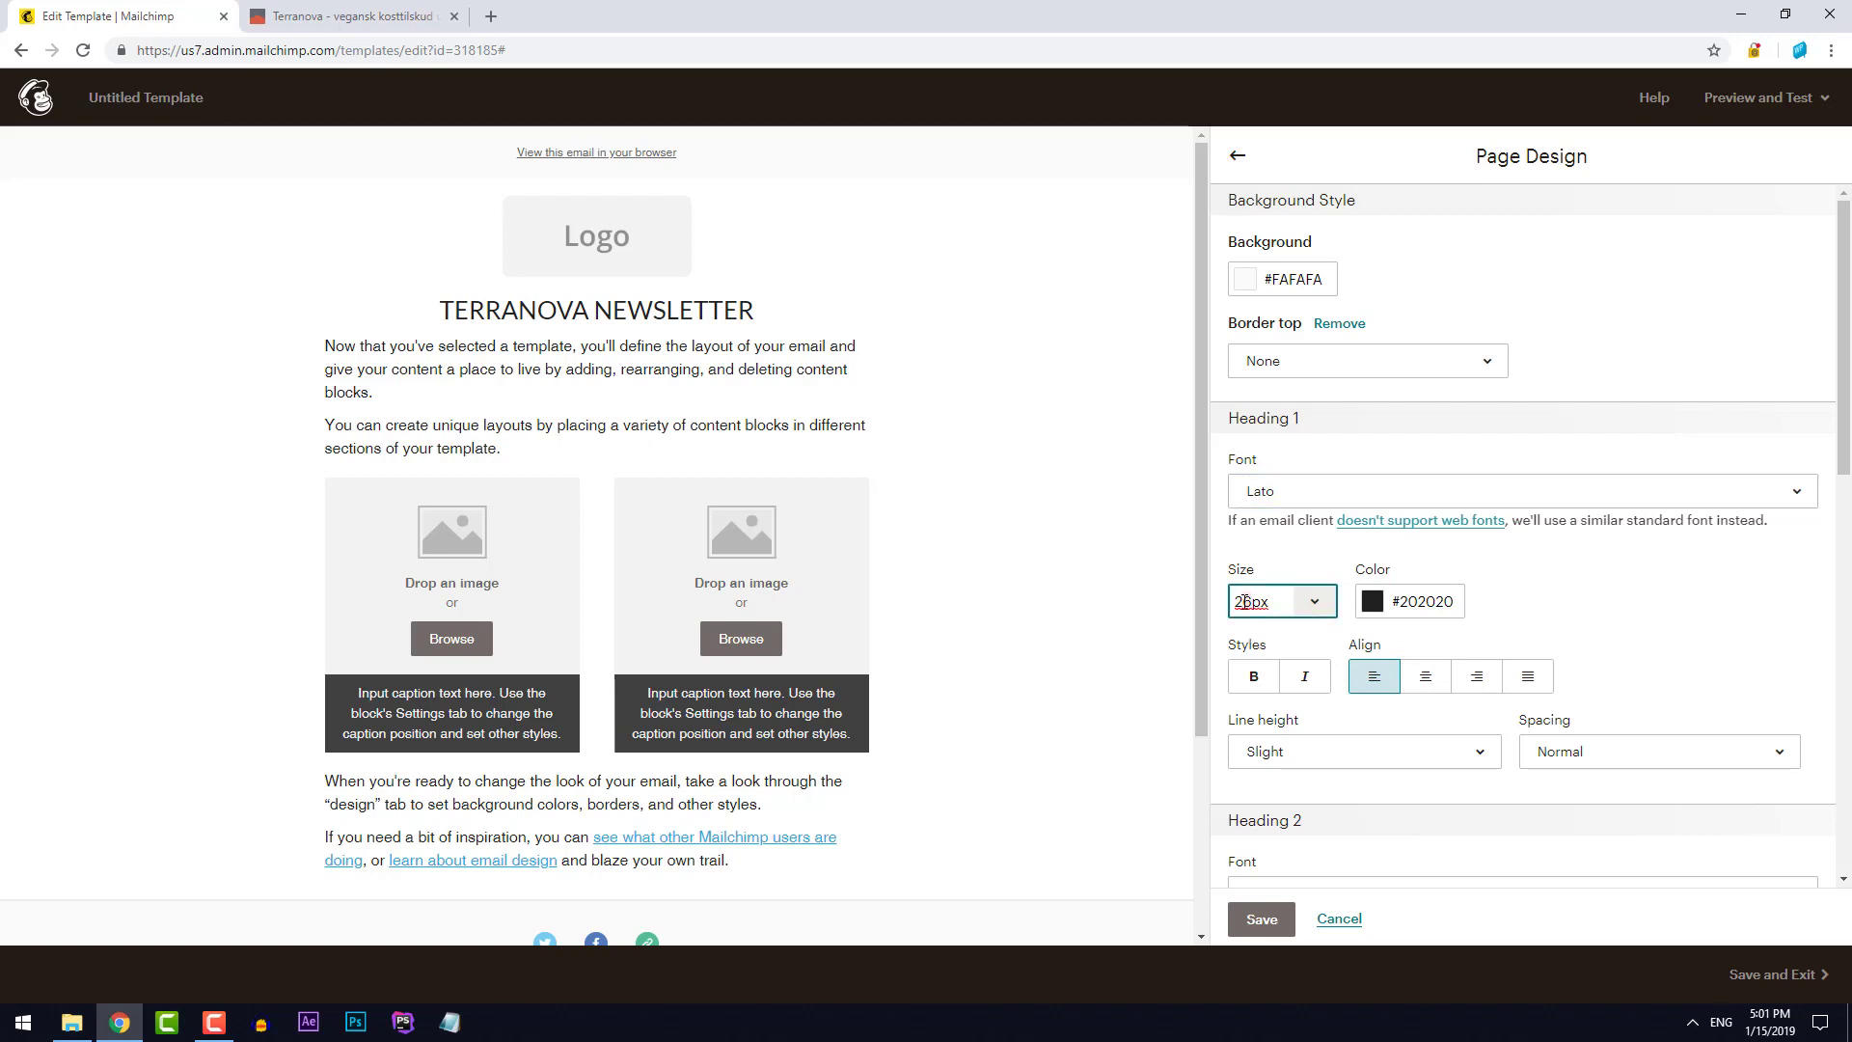
text(22)
key(Tab)
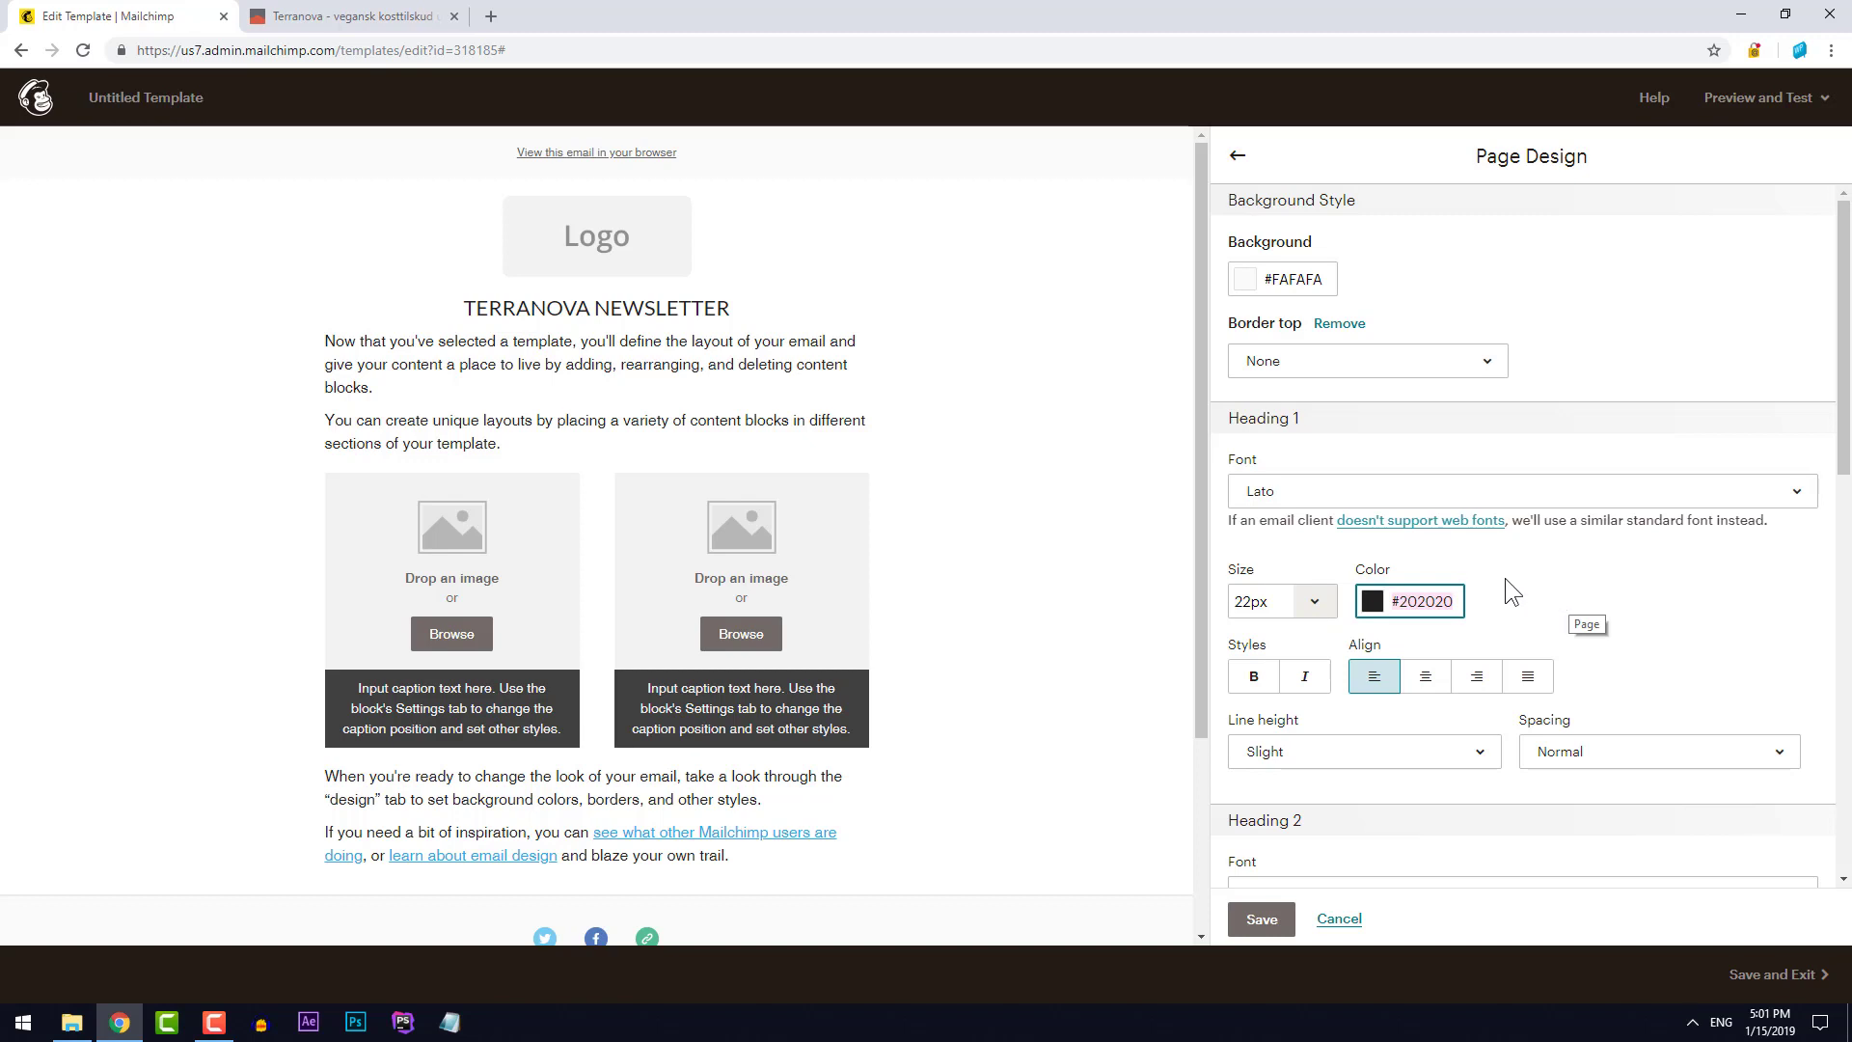
On the Terranova website, inspect the LIFE DRINK product heading and find its text colour rule in the CSS
click(371, 24)
scroll(1395, 661, down, 7)
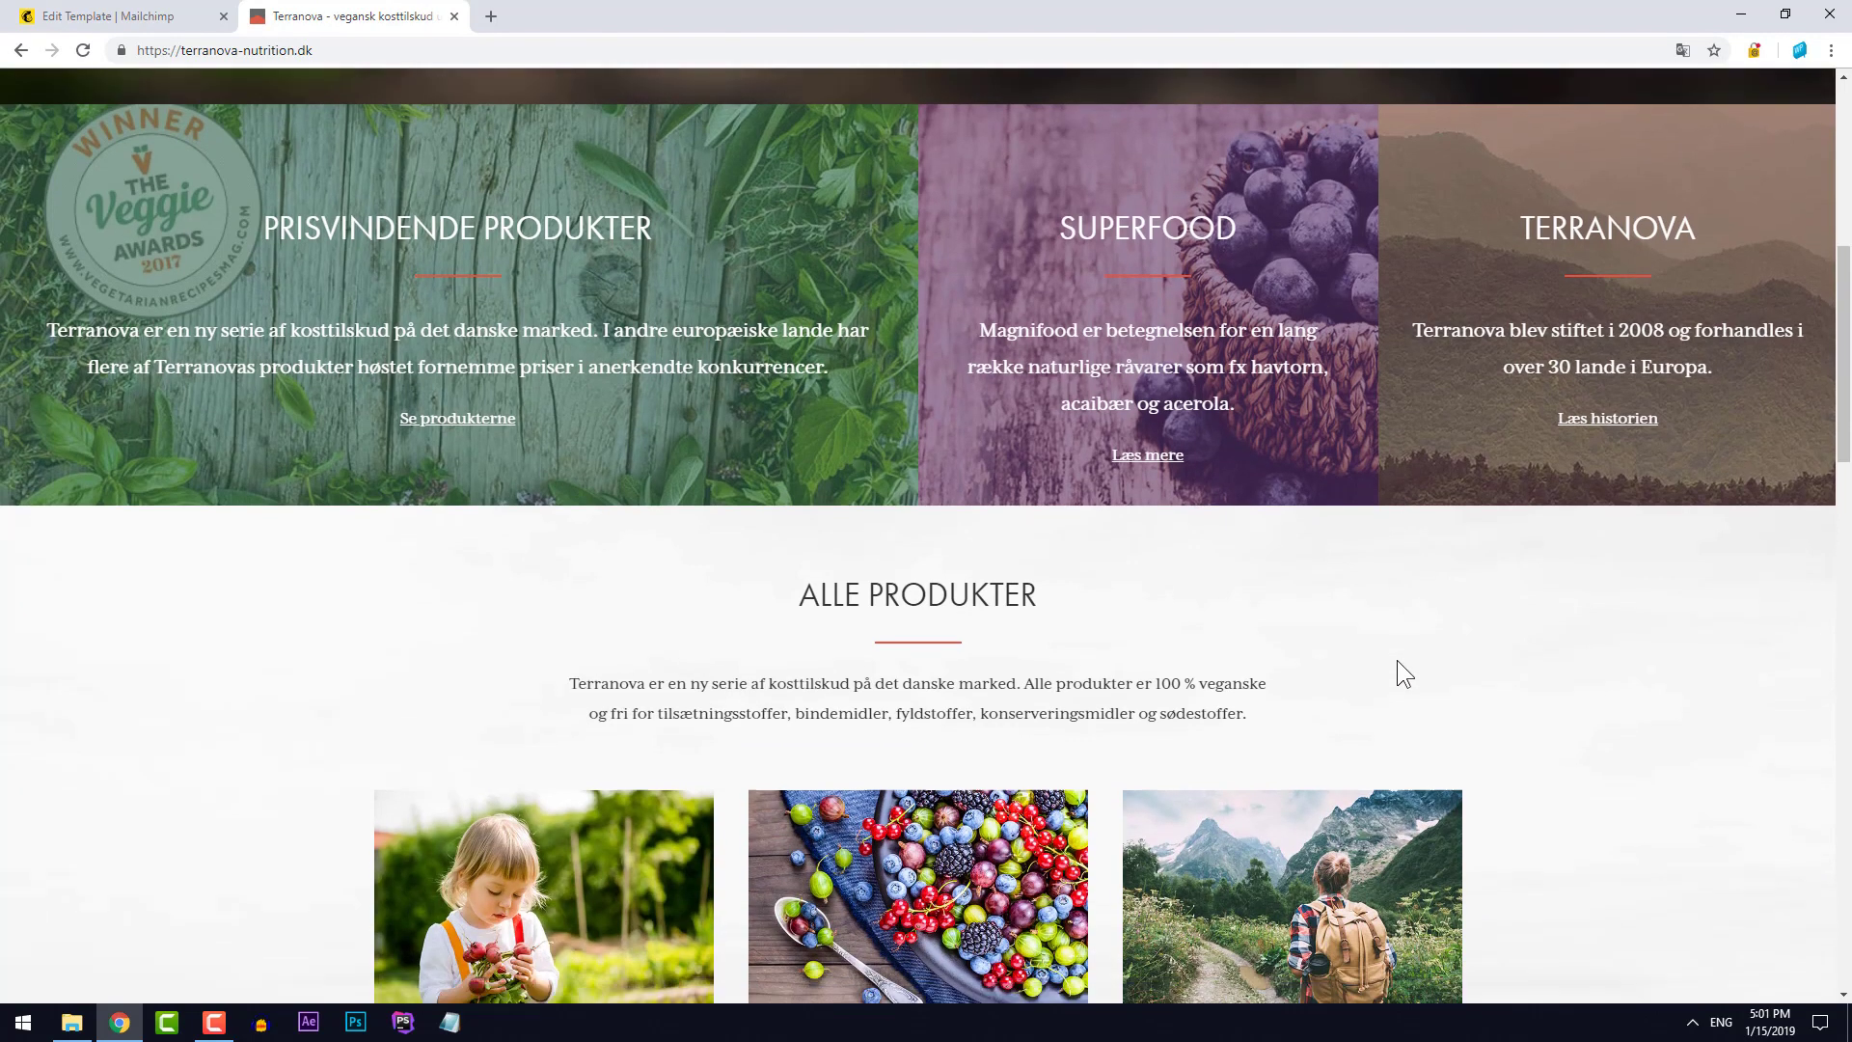
scroll(1531, 639, down, 2)
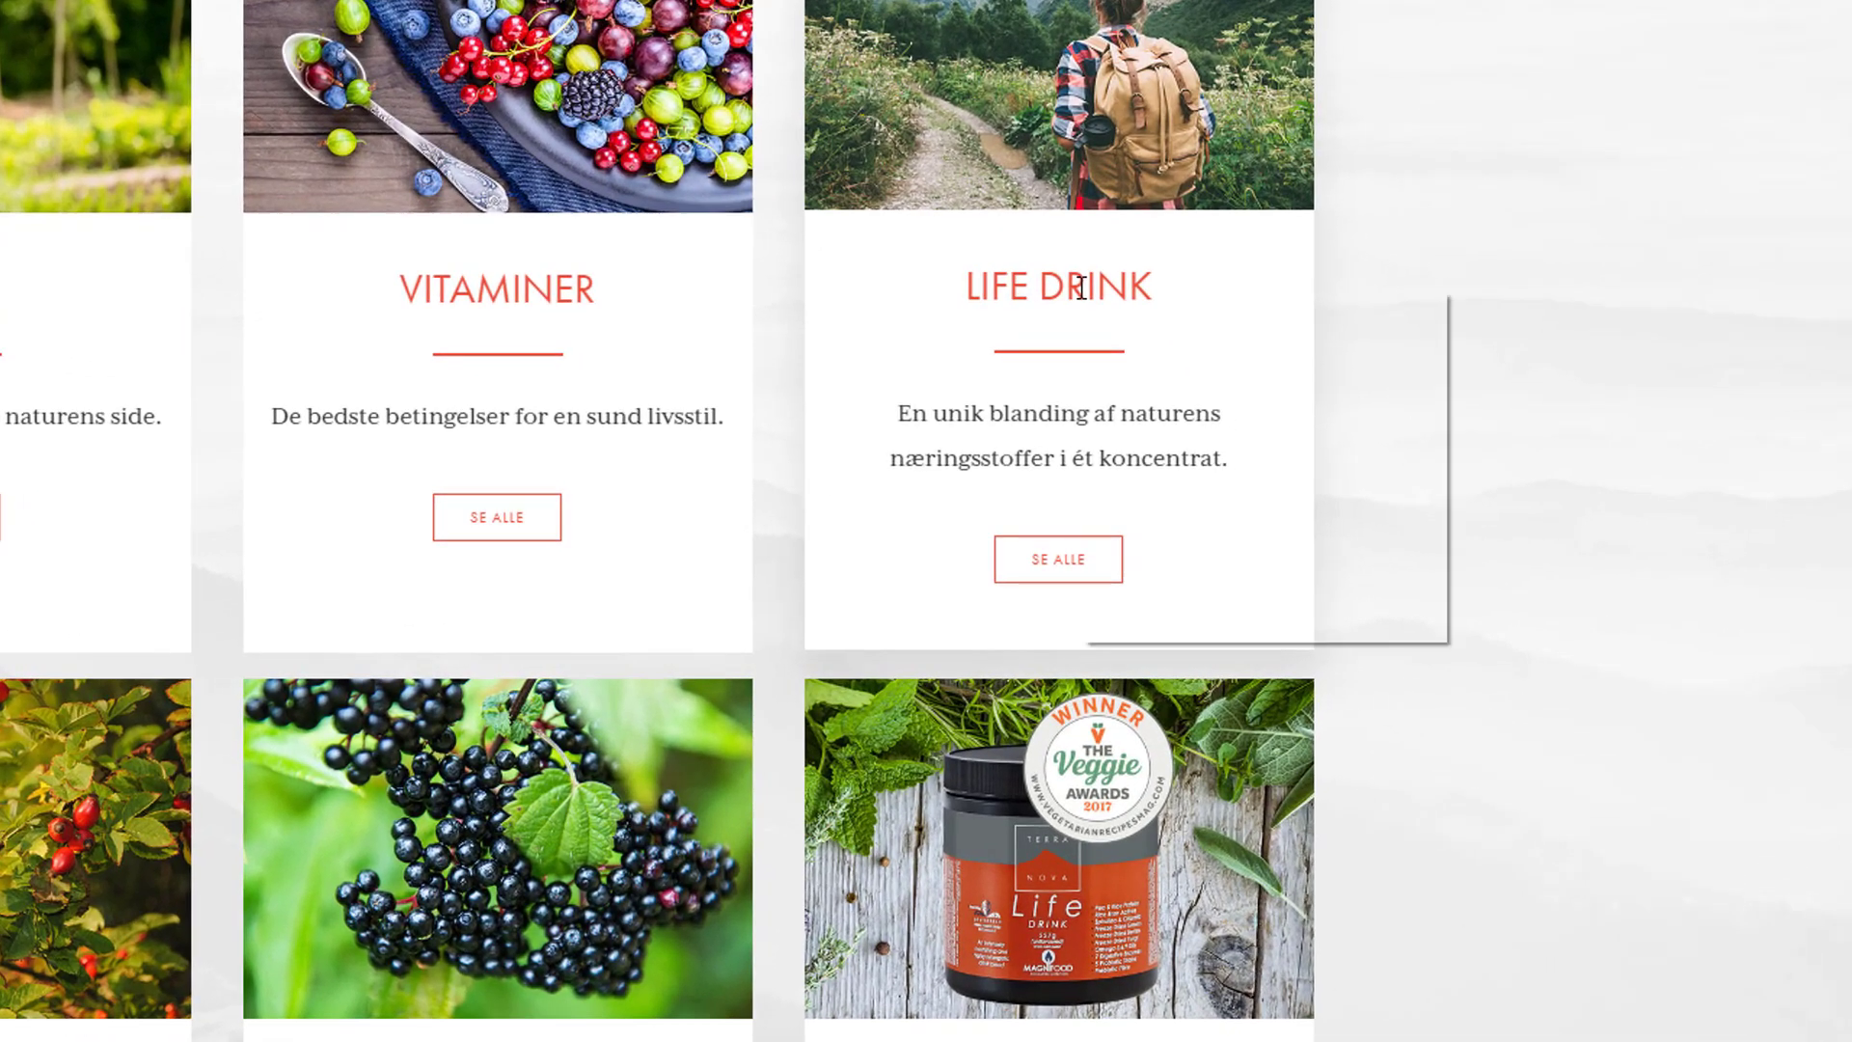
right_click(1150, 327)
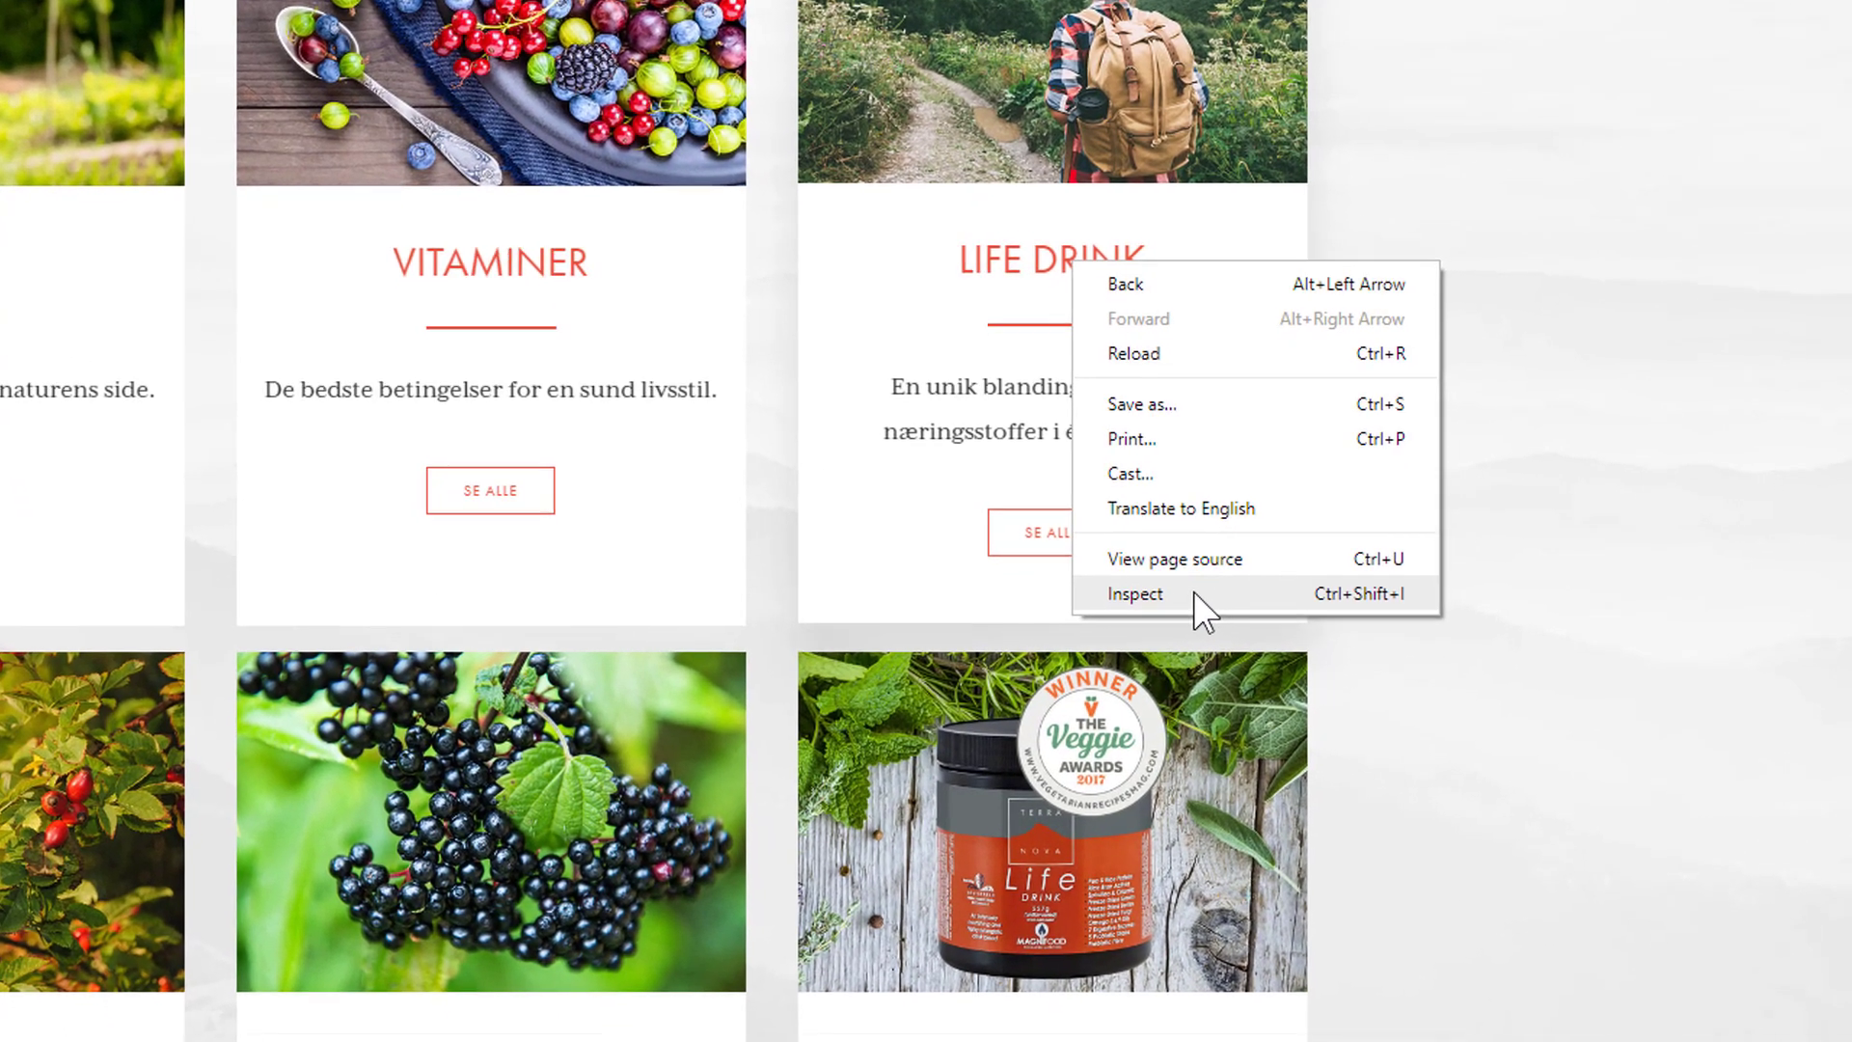
click(1200, 618)
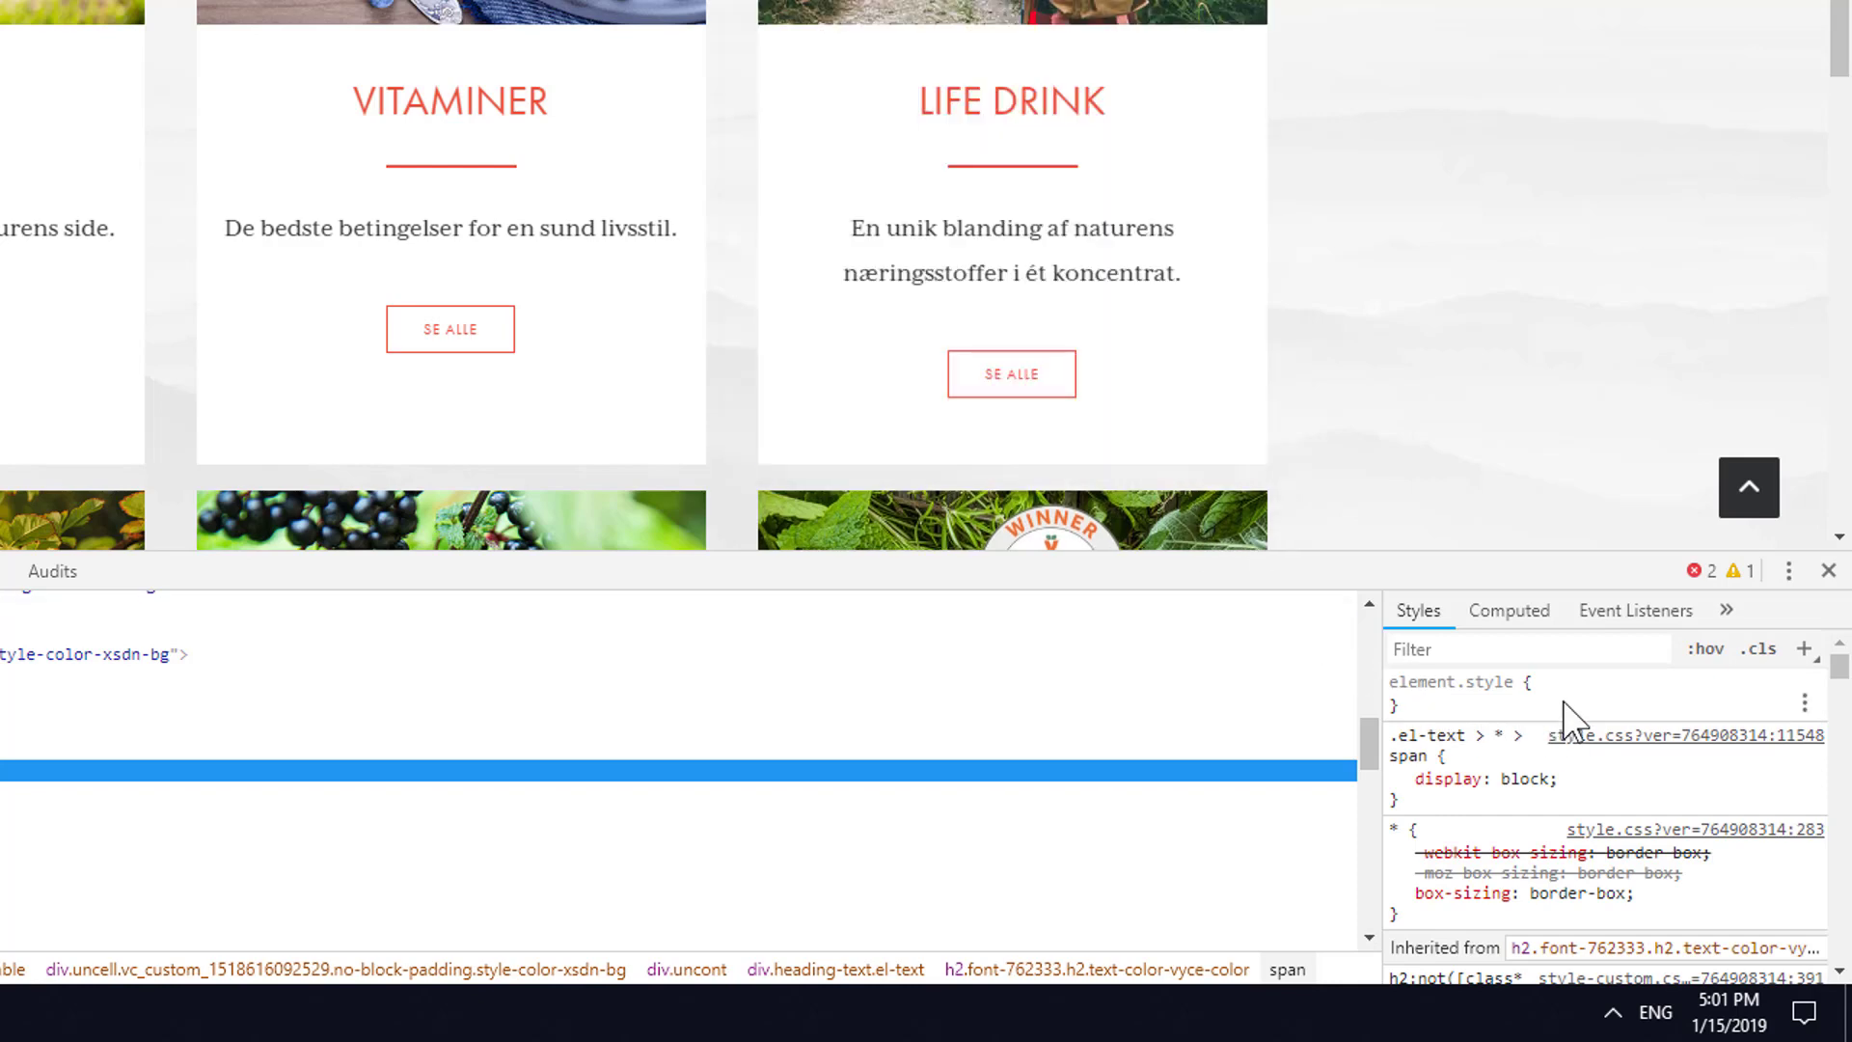
scroll(1533, 743, down, 8)
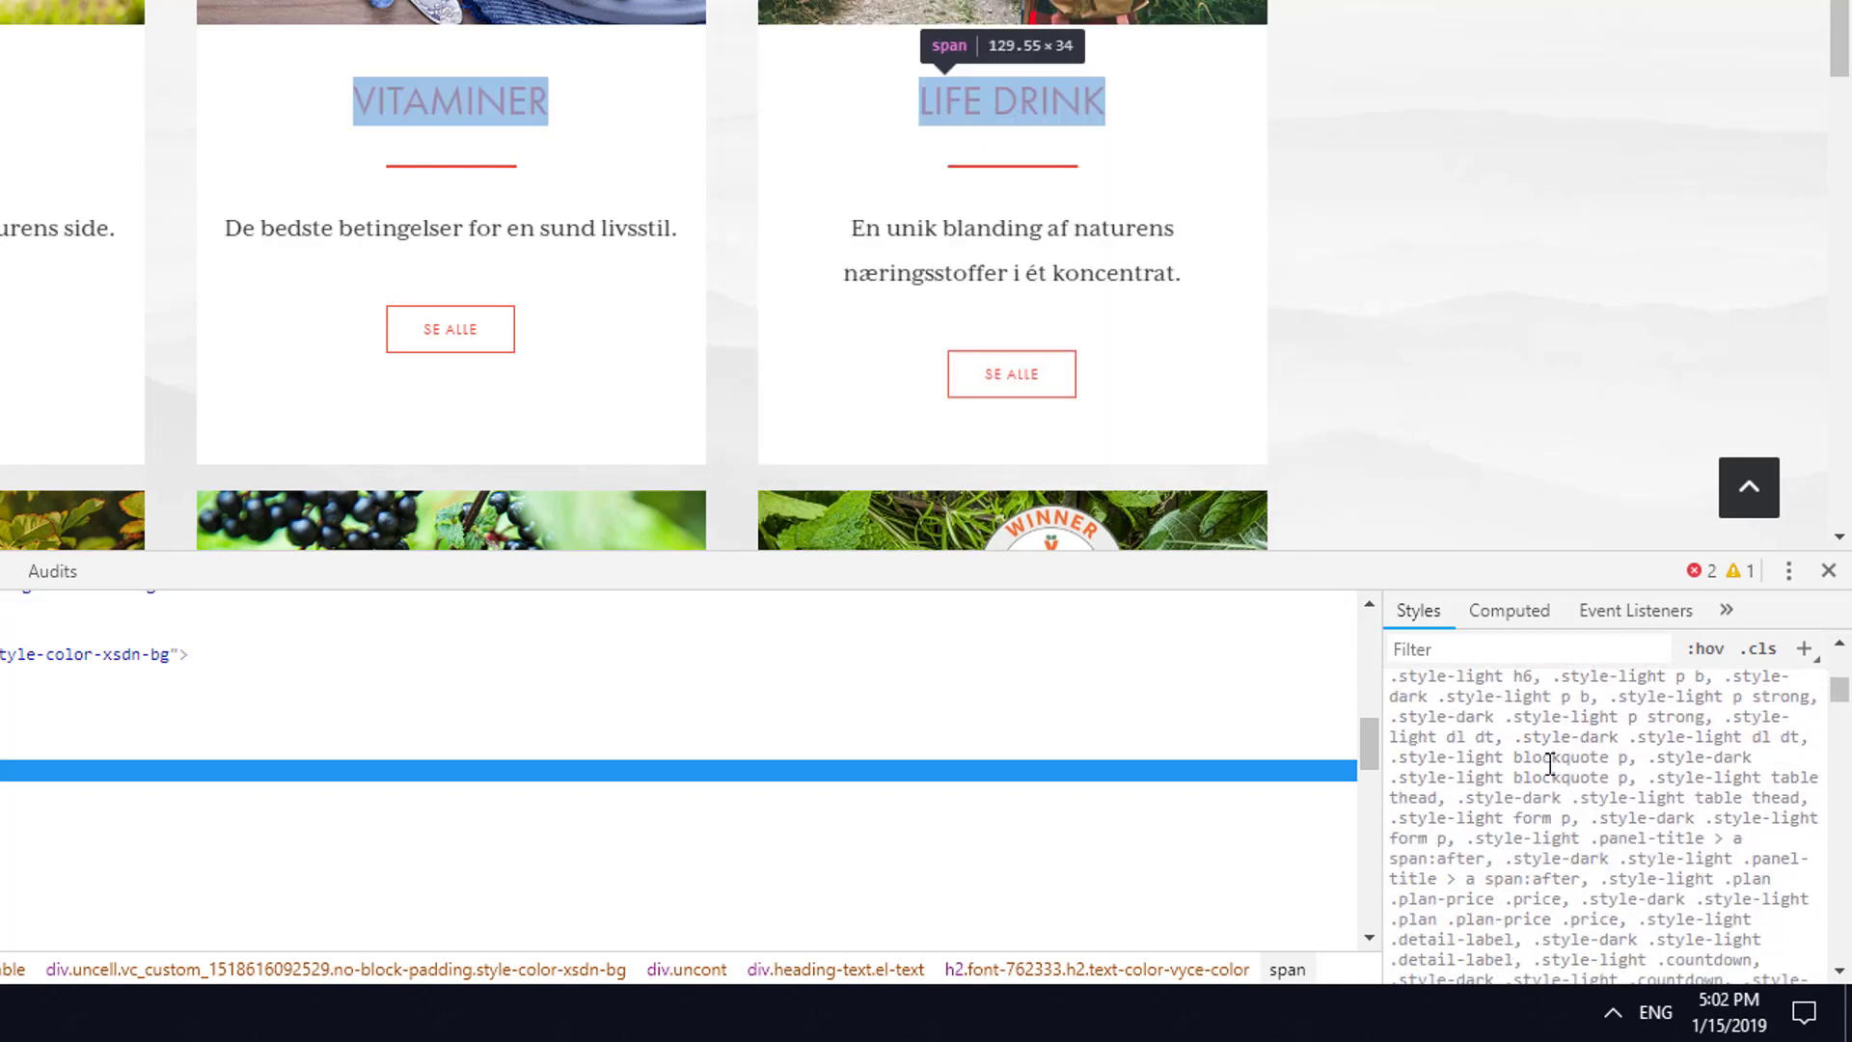
scroll(1579, 781, down, 10)
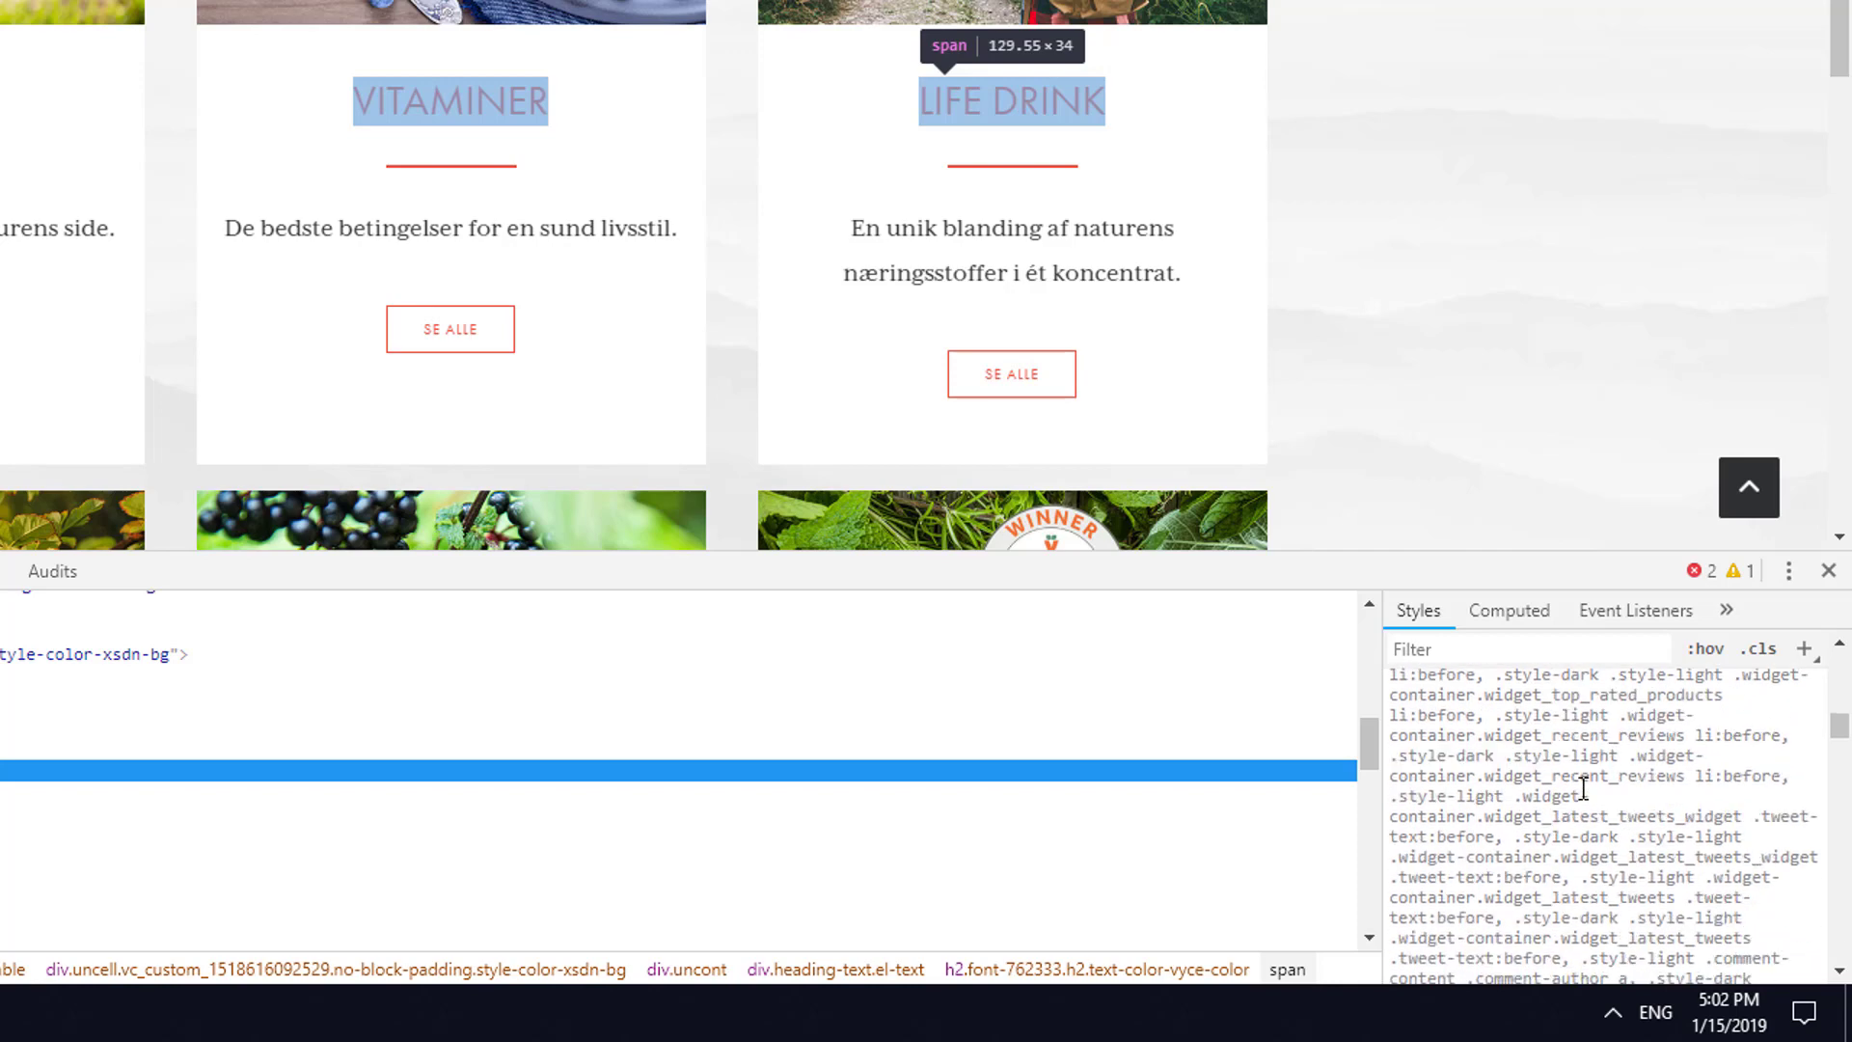
scroll(1583, 788, down, 10)
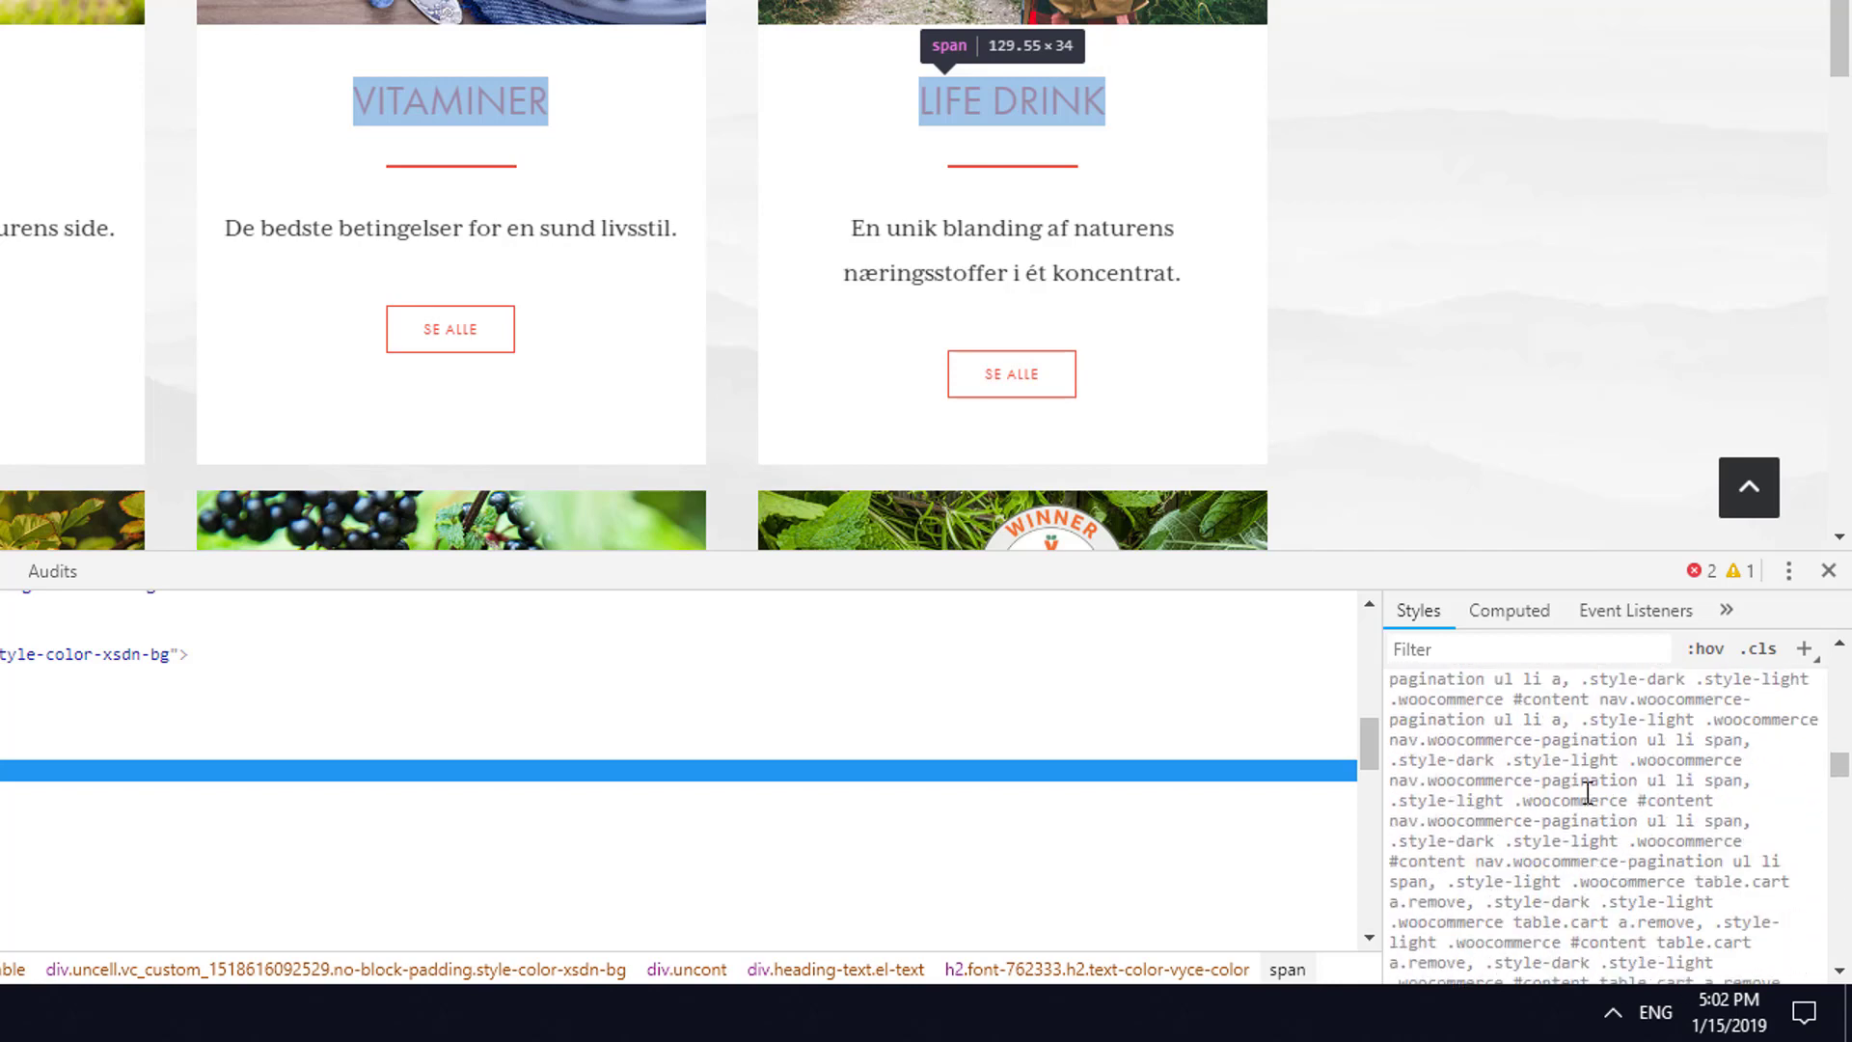
scroll(1586, 794, down, 10)
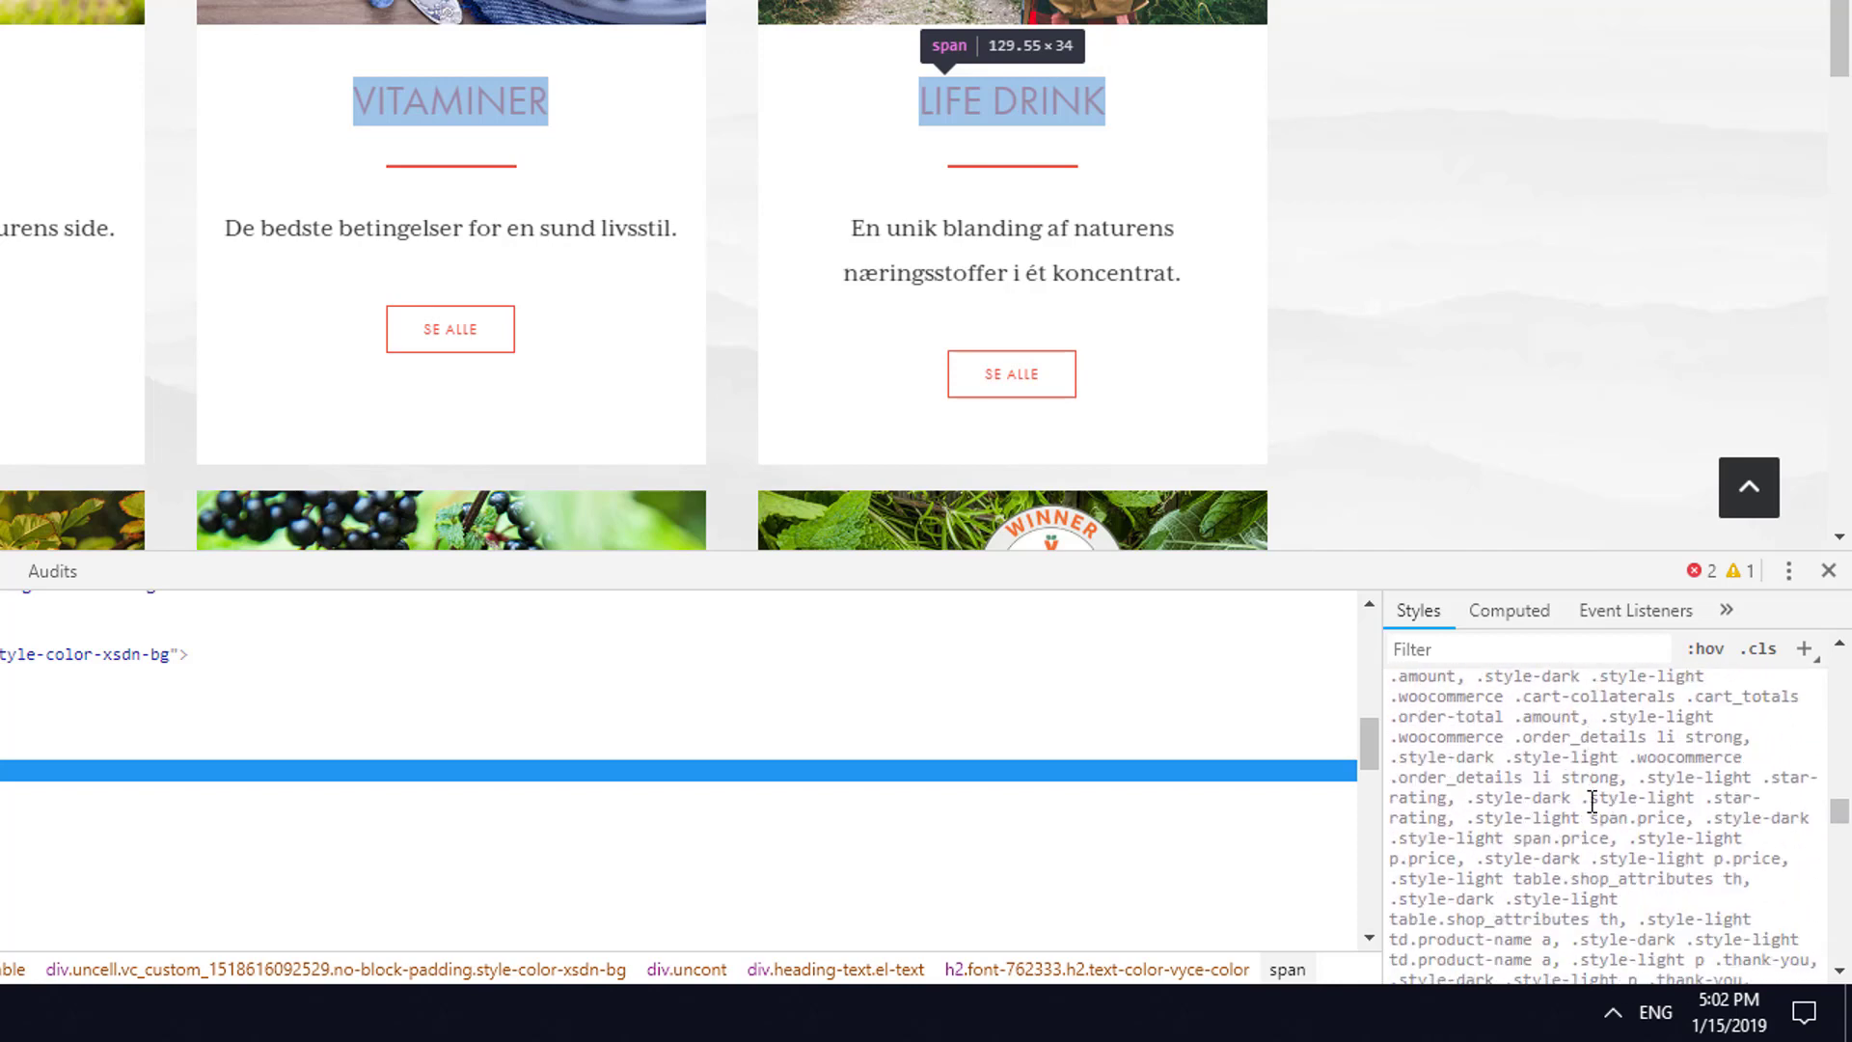
scroll(1587, 802, down, 5)
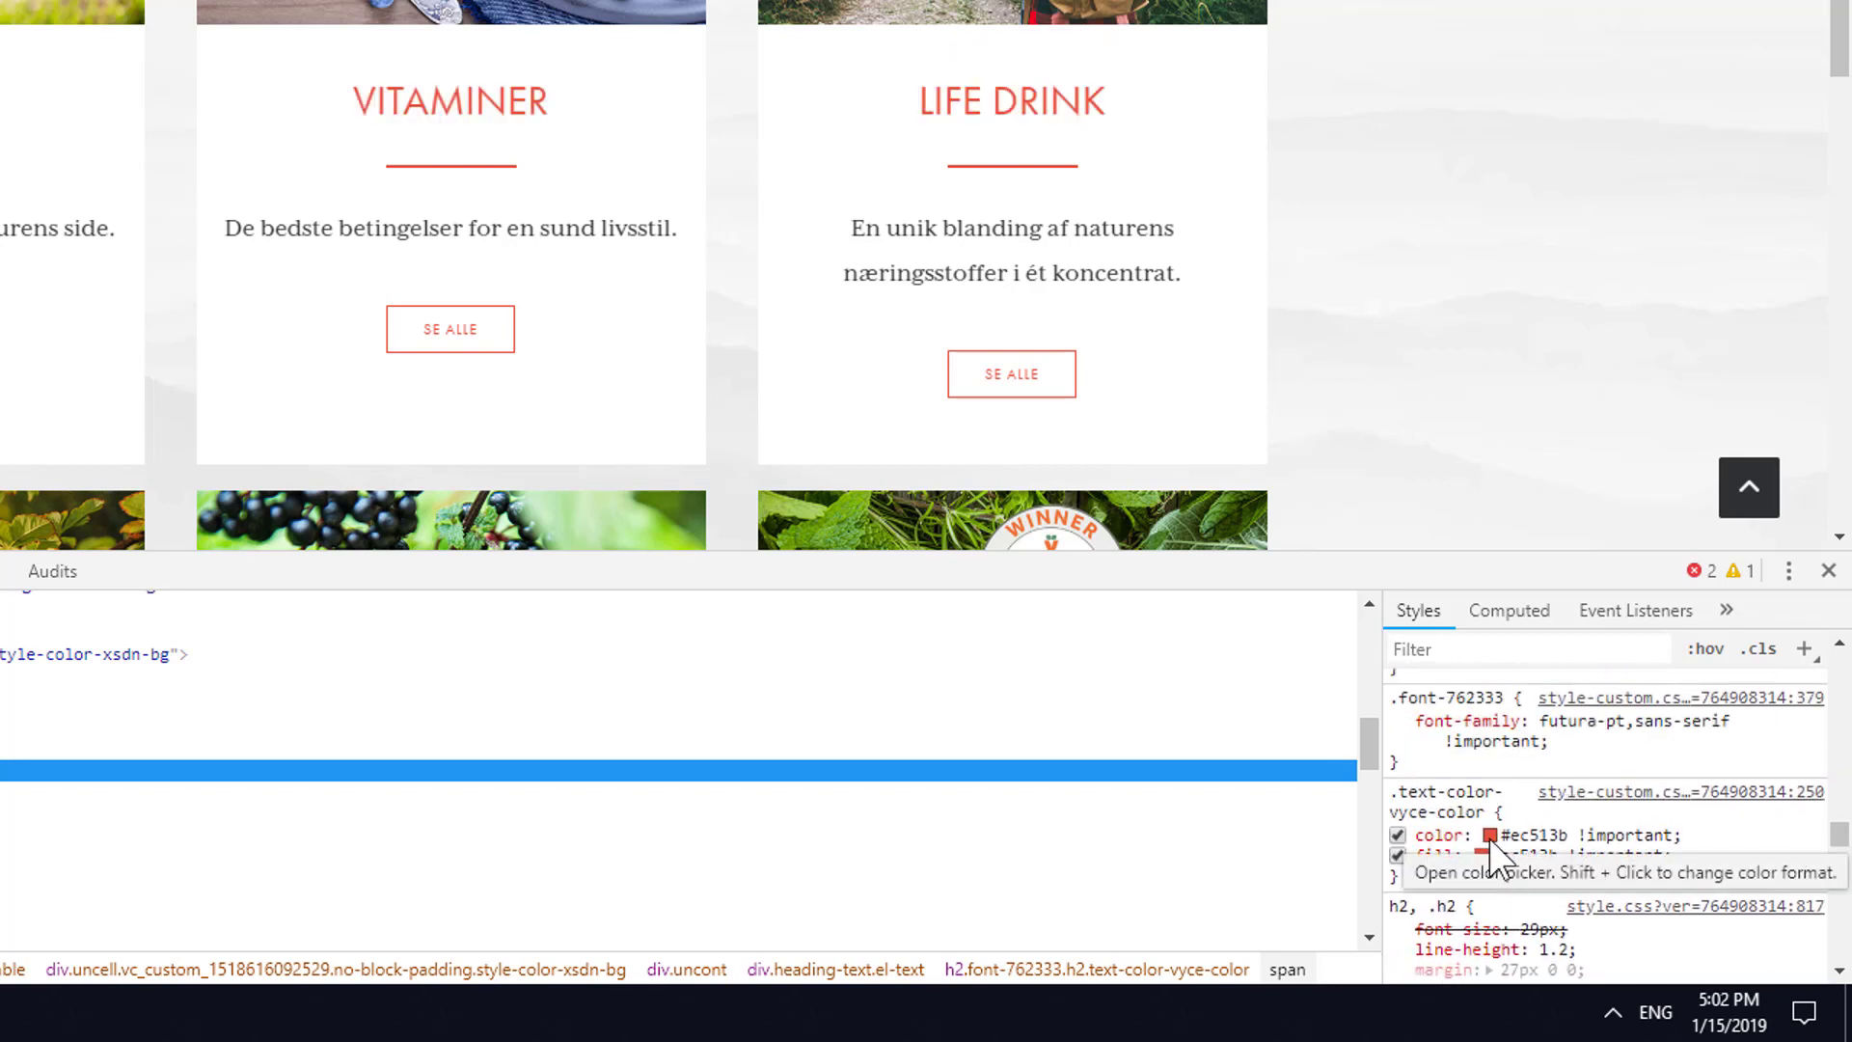
Copy the colour code ec513b from the LIFE DRINK heading's colour rule, leaving the rule as it is
click(1543, 835)
click(1551, 834)
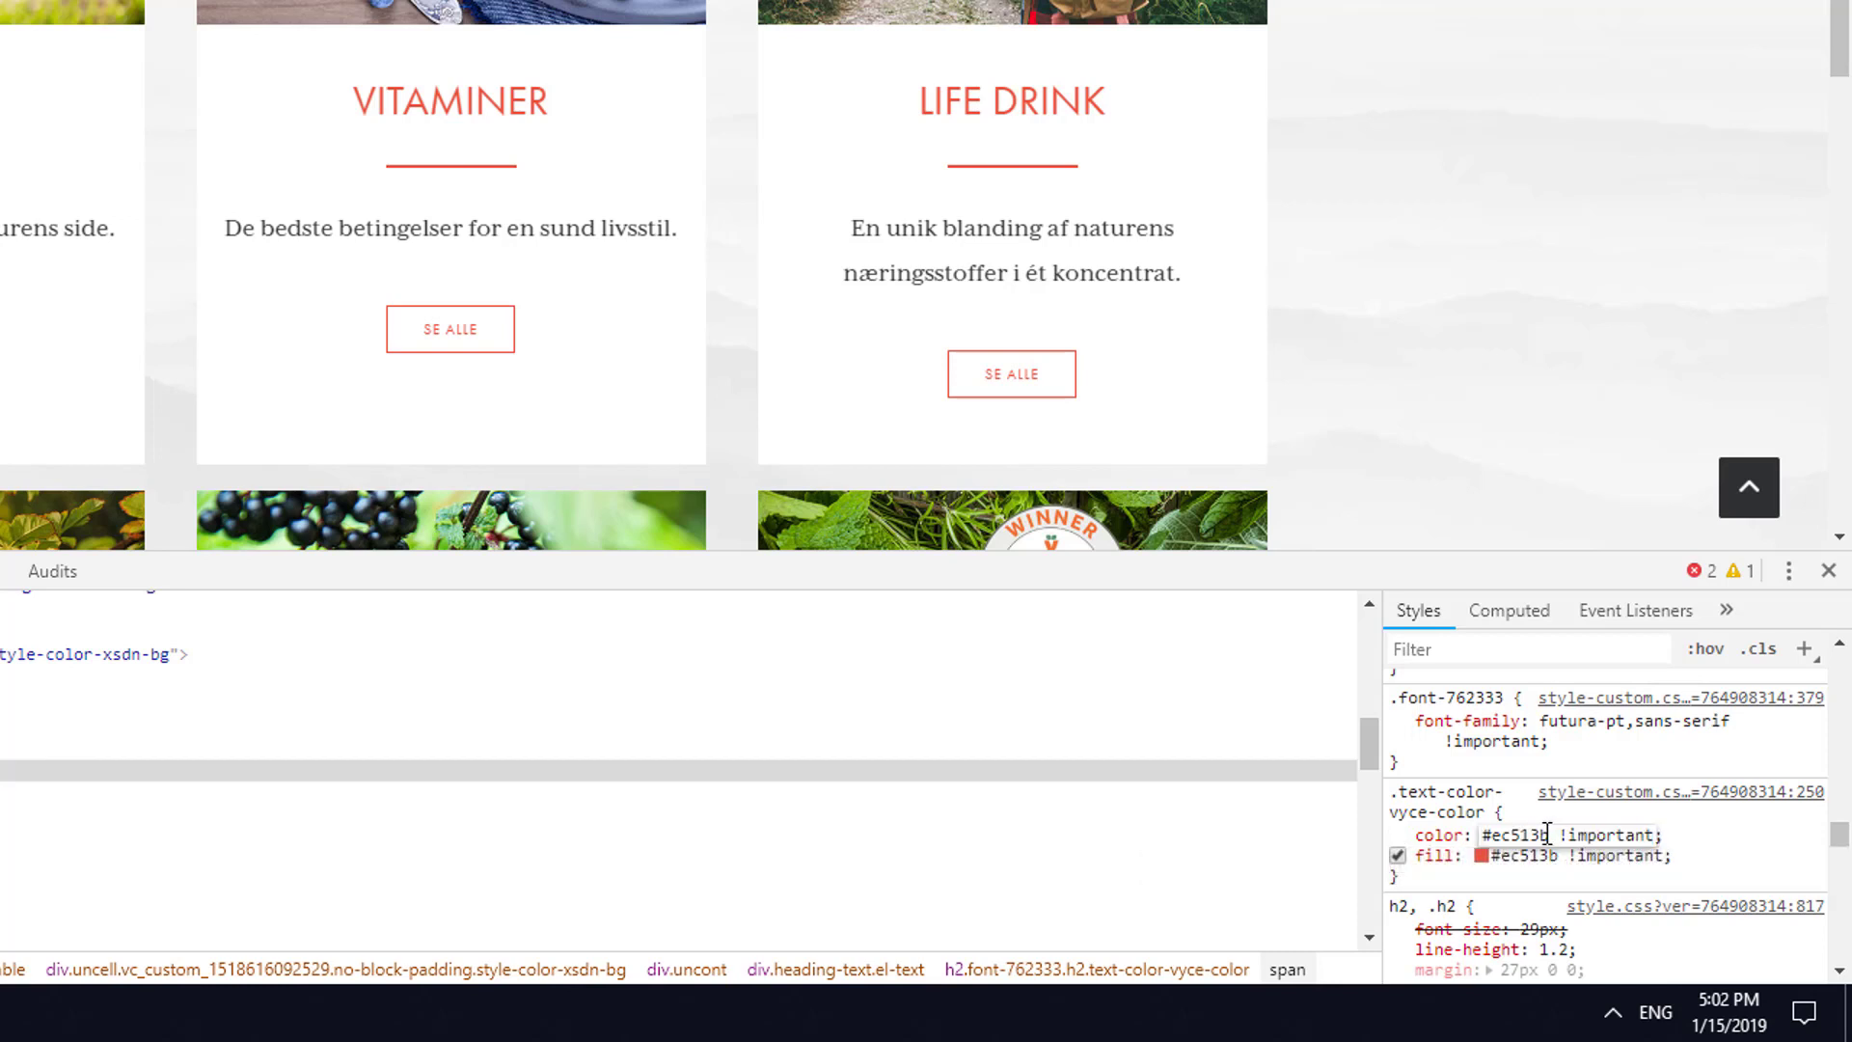
drag(1548, 834, 1491, 836)
click(1738, 847)
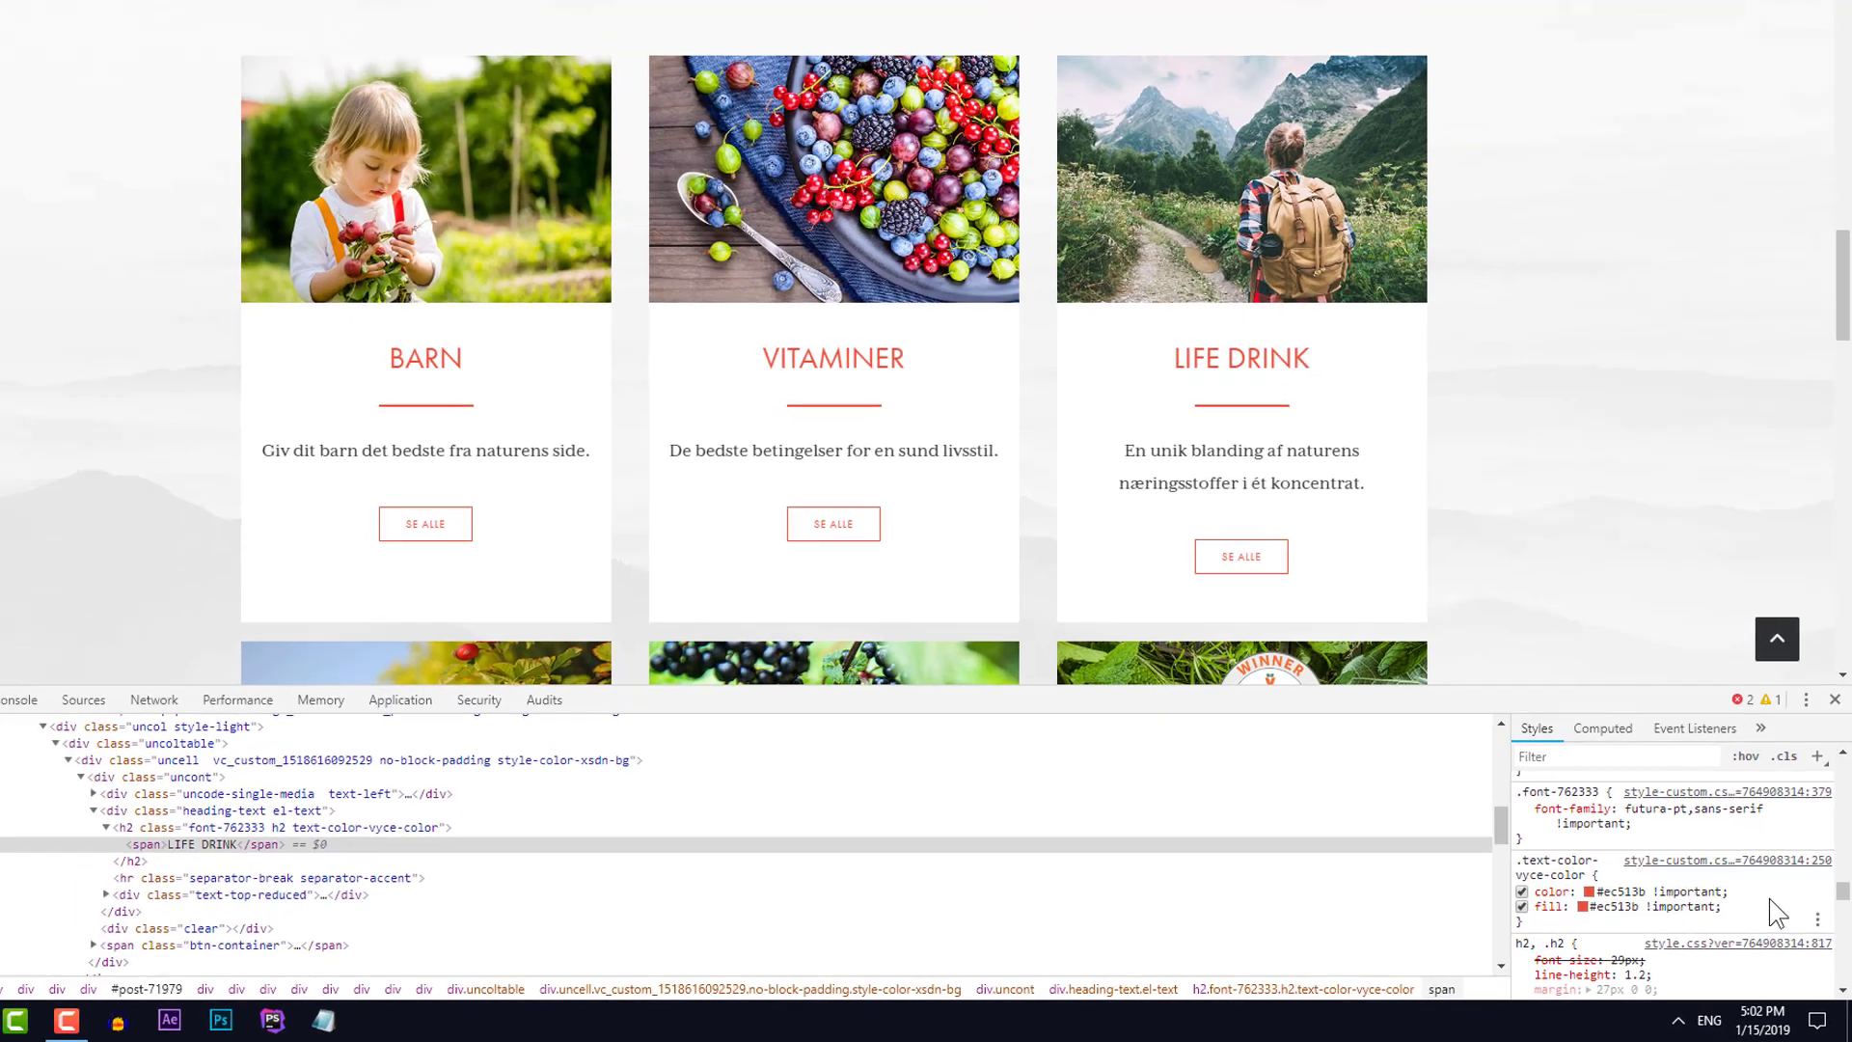
Back in the Mailchimp template, set the Heading 1 colour to #ec513b
key(ctrl+Tab)
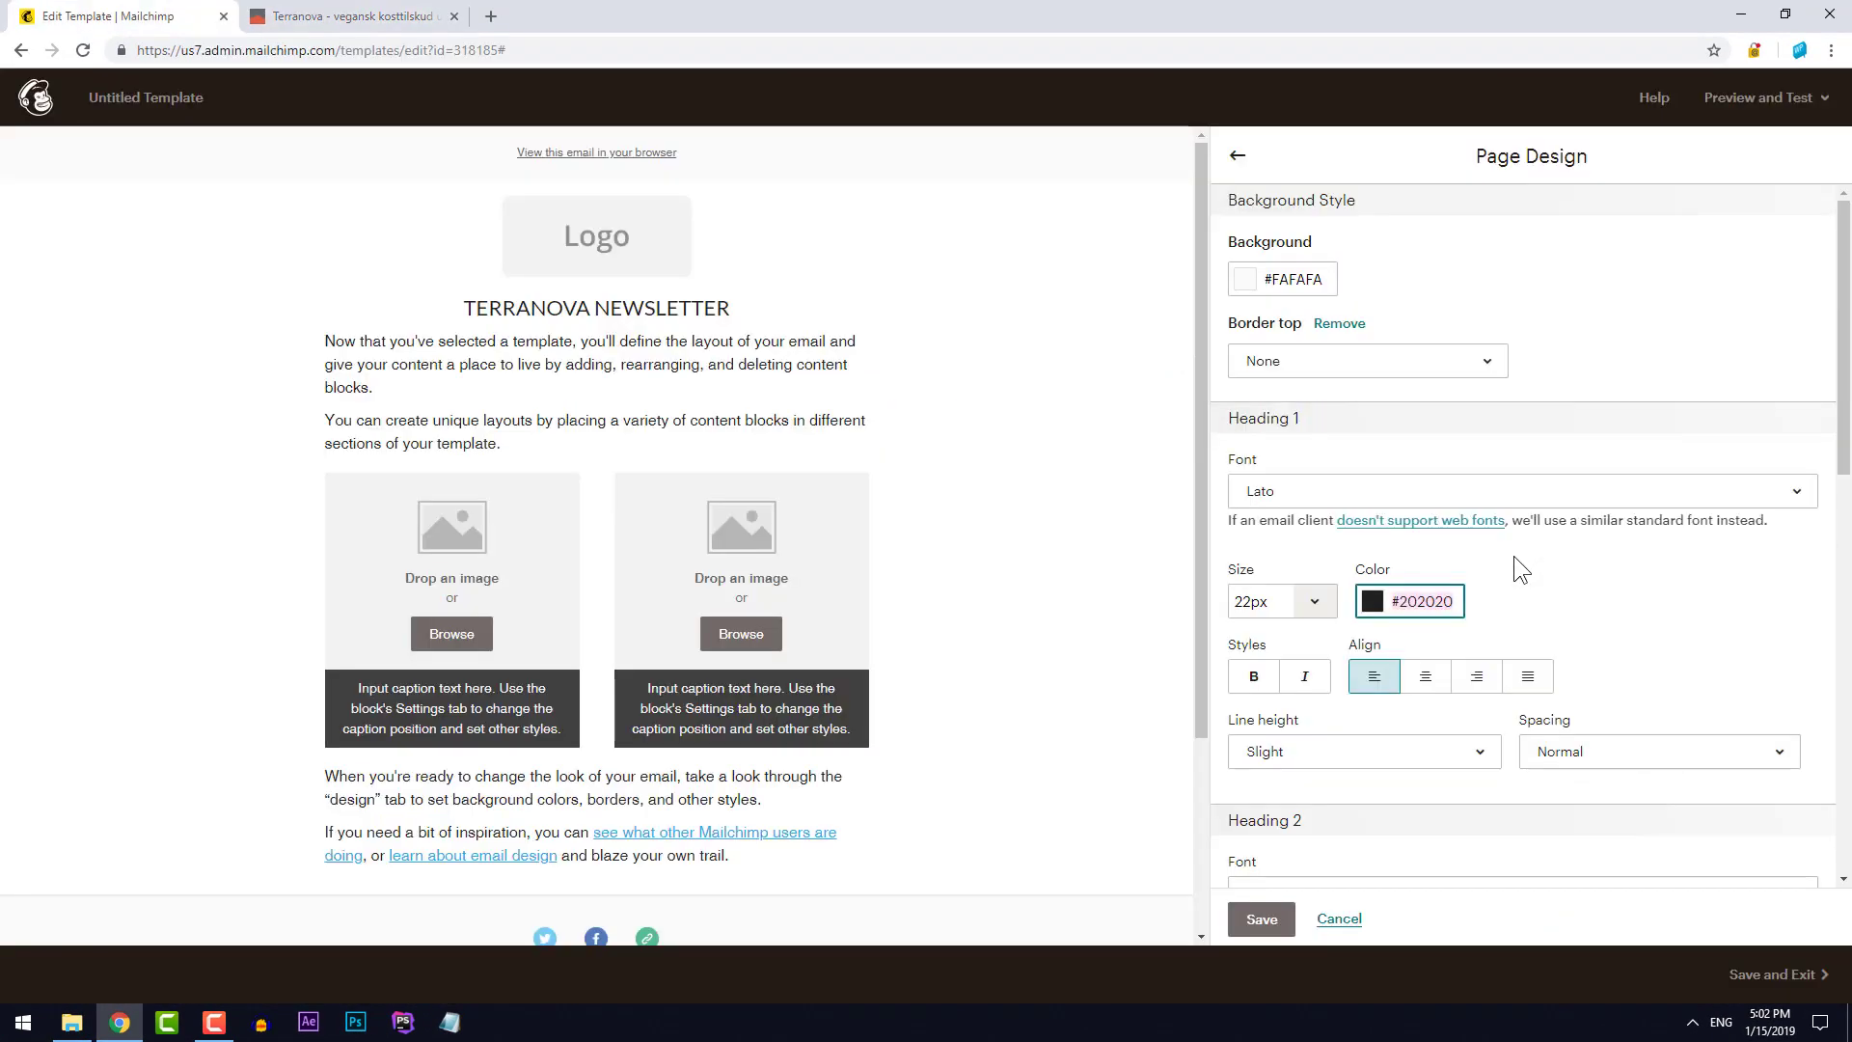
text(ec513b)
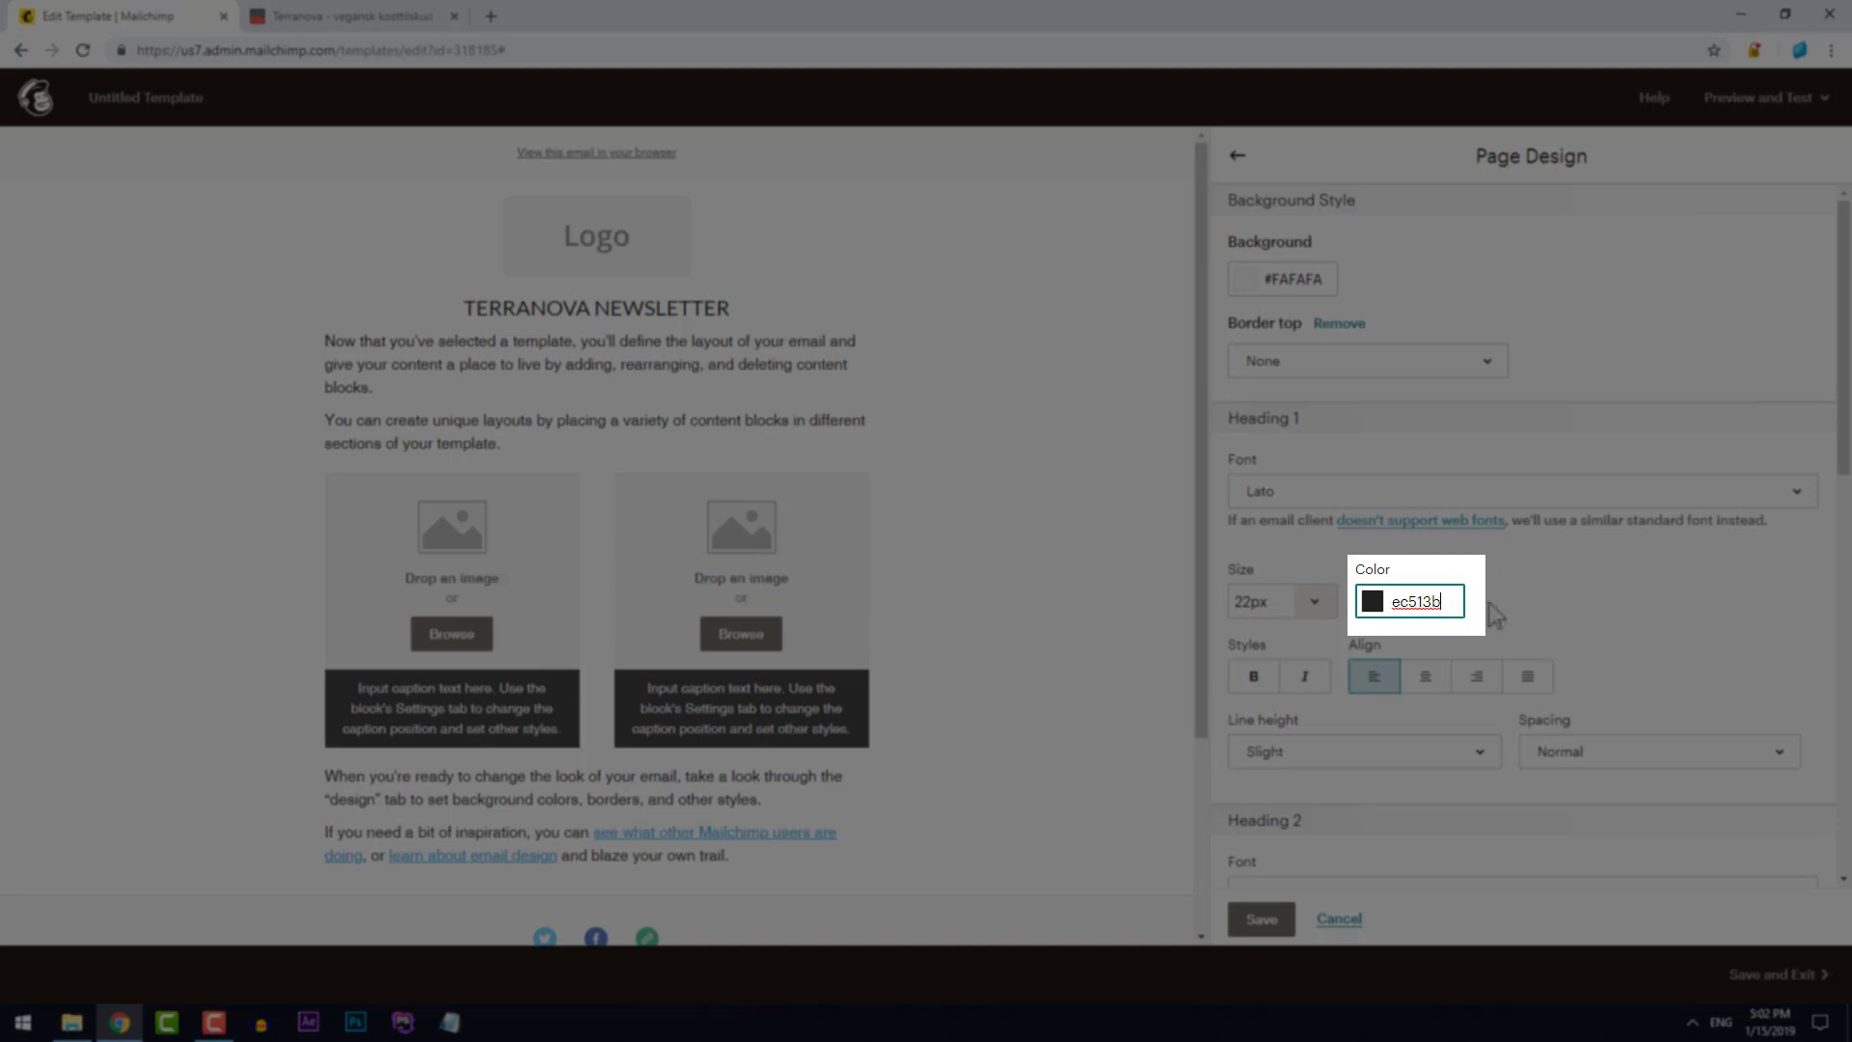
key(Return)
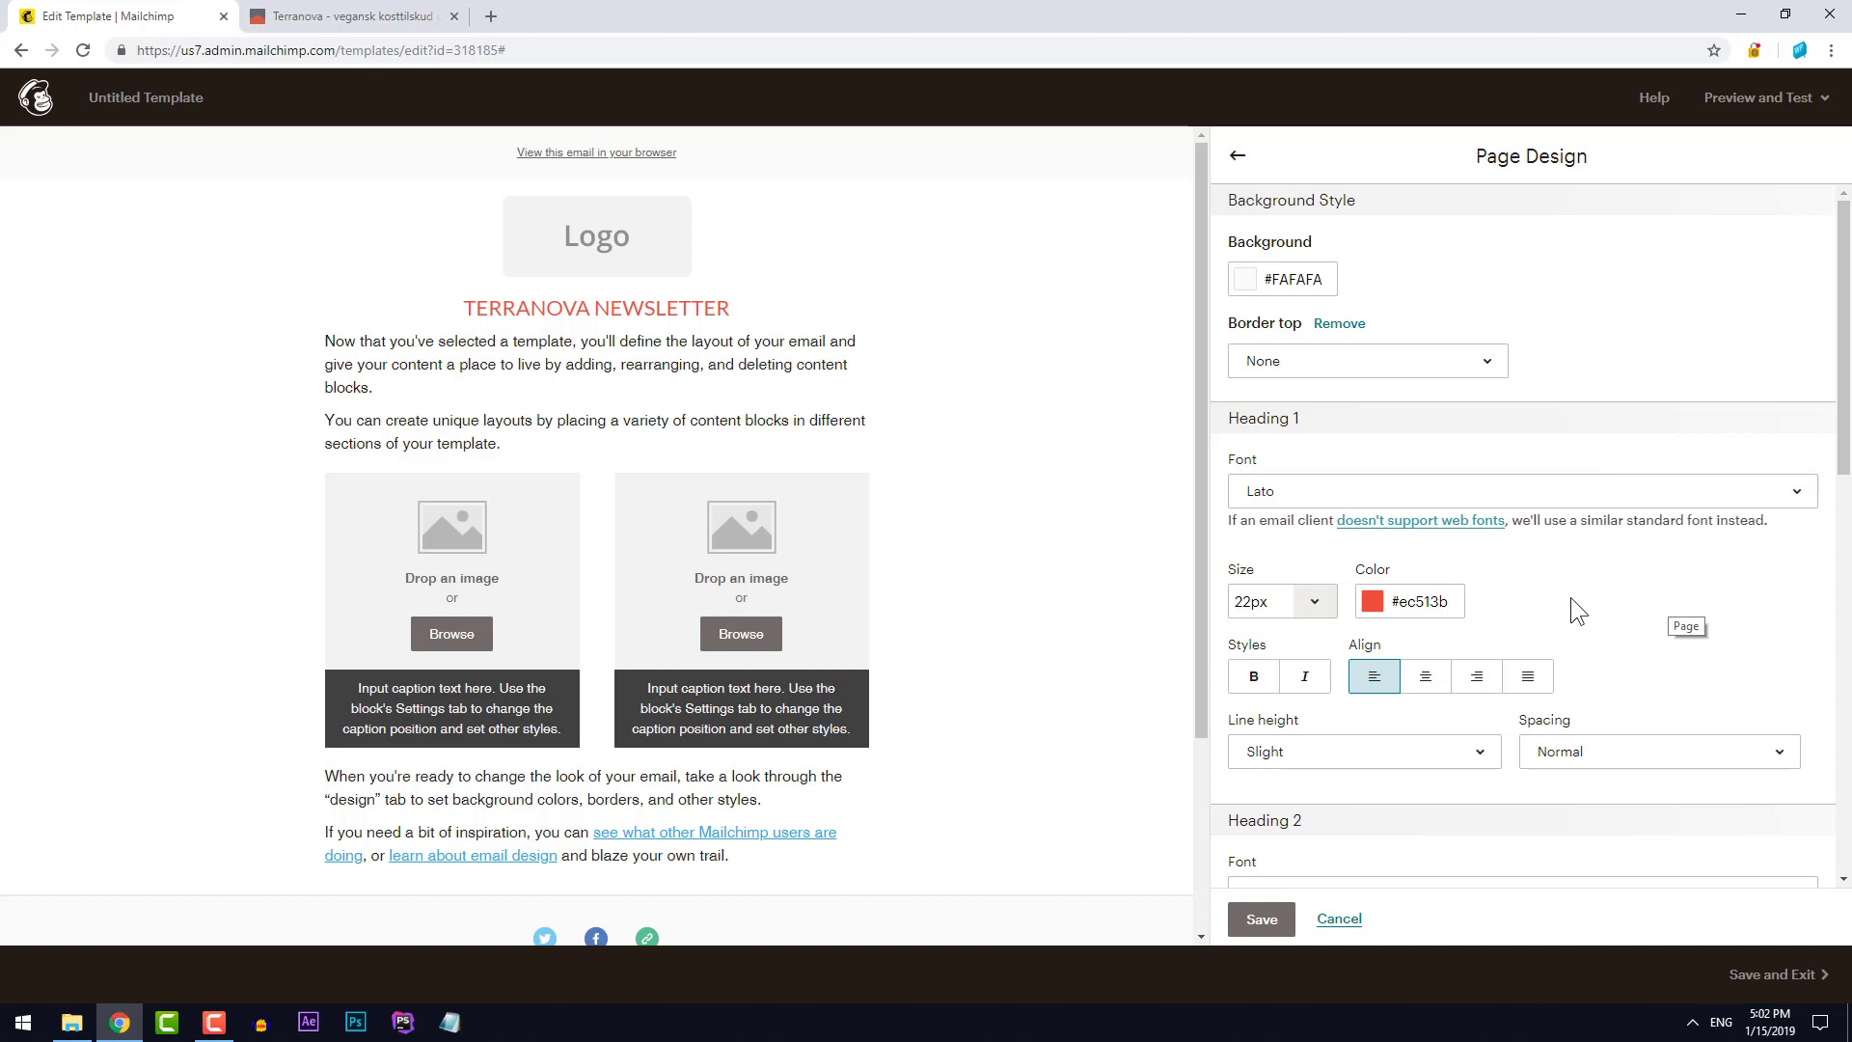
Set the page design's Heading 2 font to Lato and its size to 20px
scroll(1572, 600, down, 4)
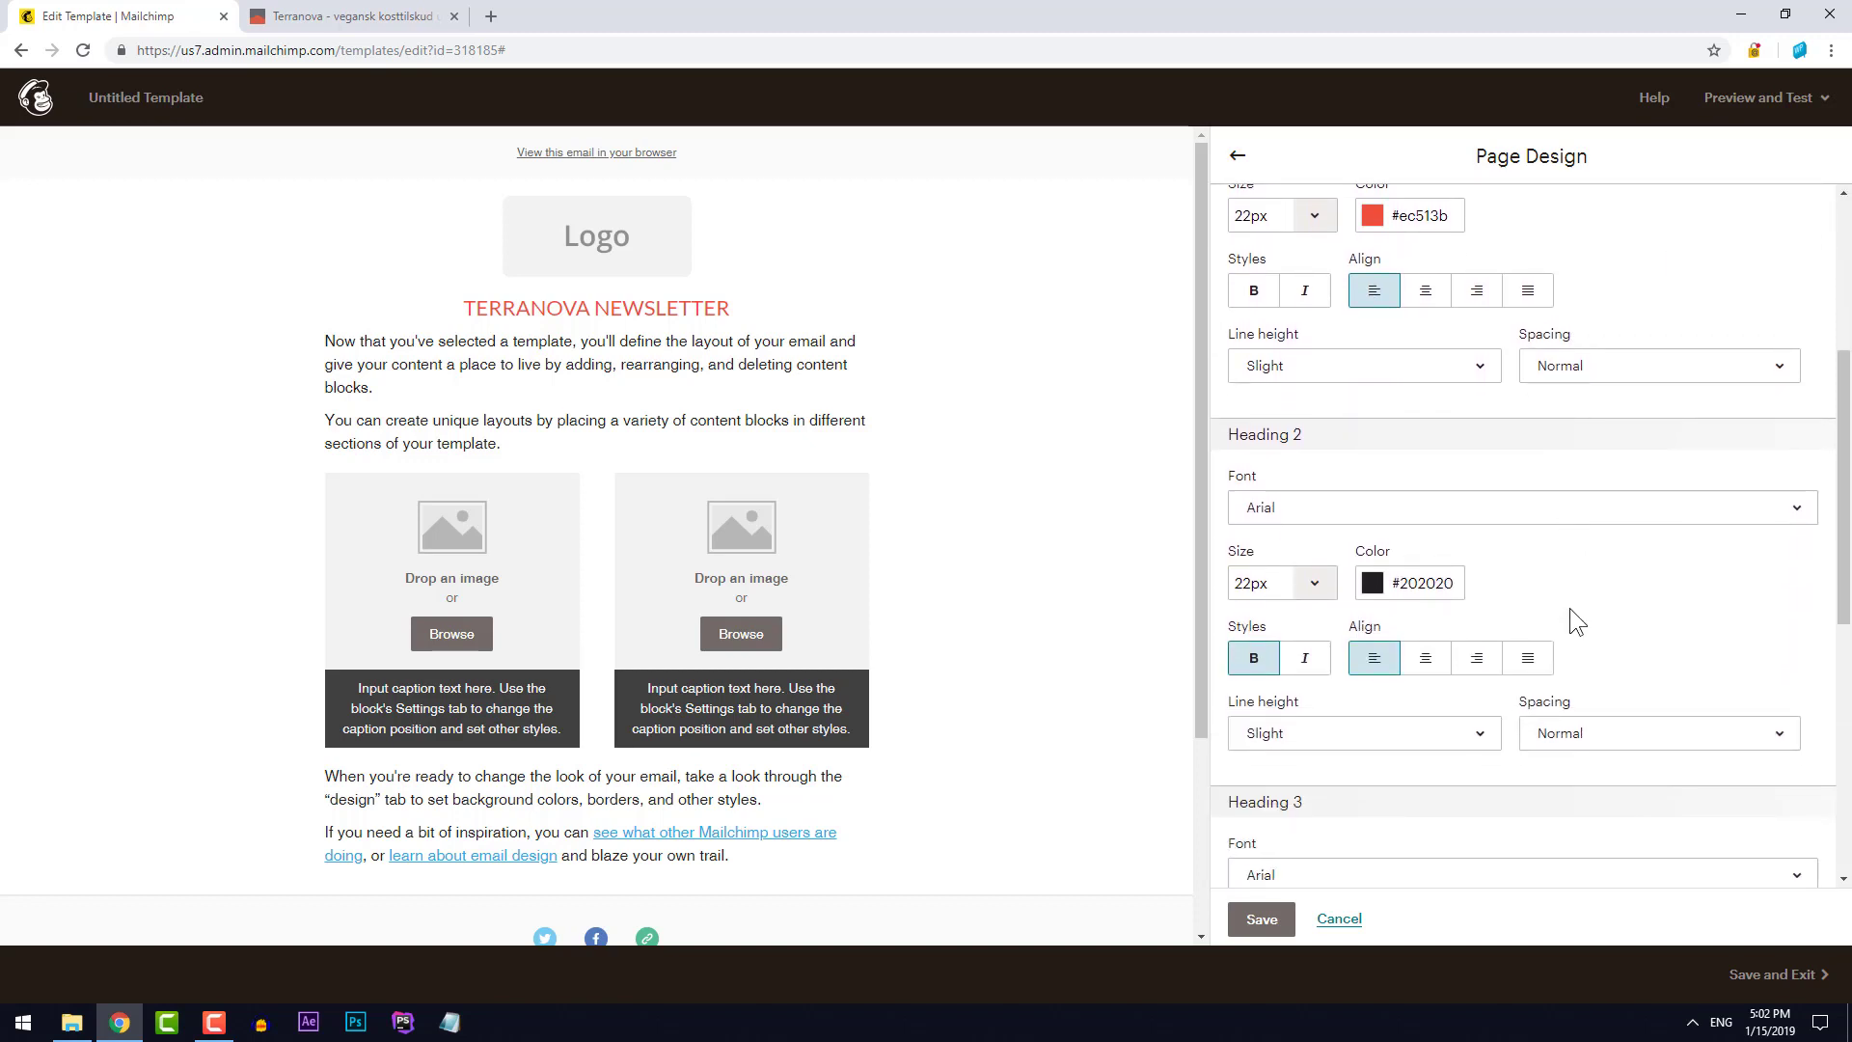
click(1501, 516)
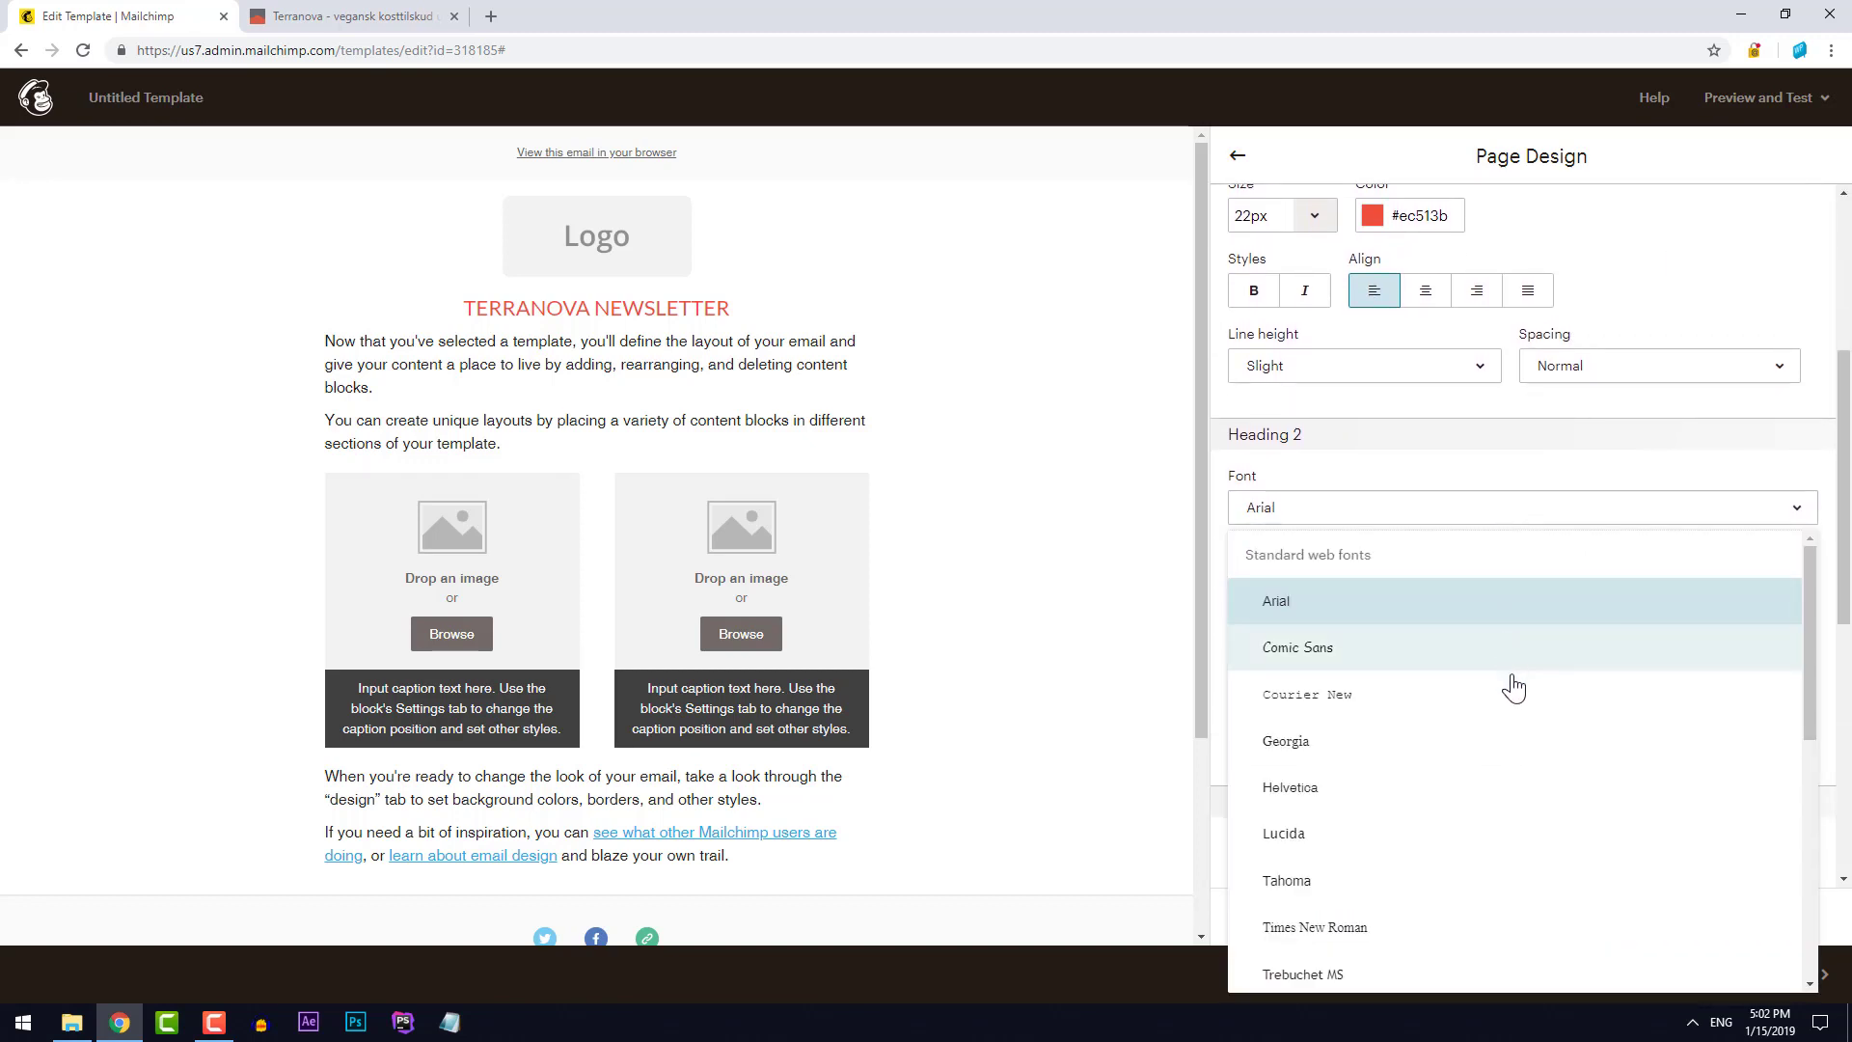
scroll(1513, 687, down, 5)
click(1389, 777)
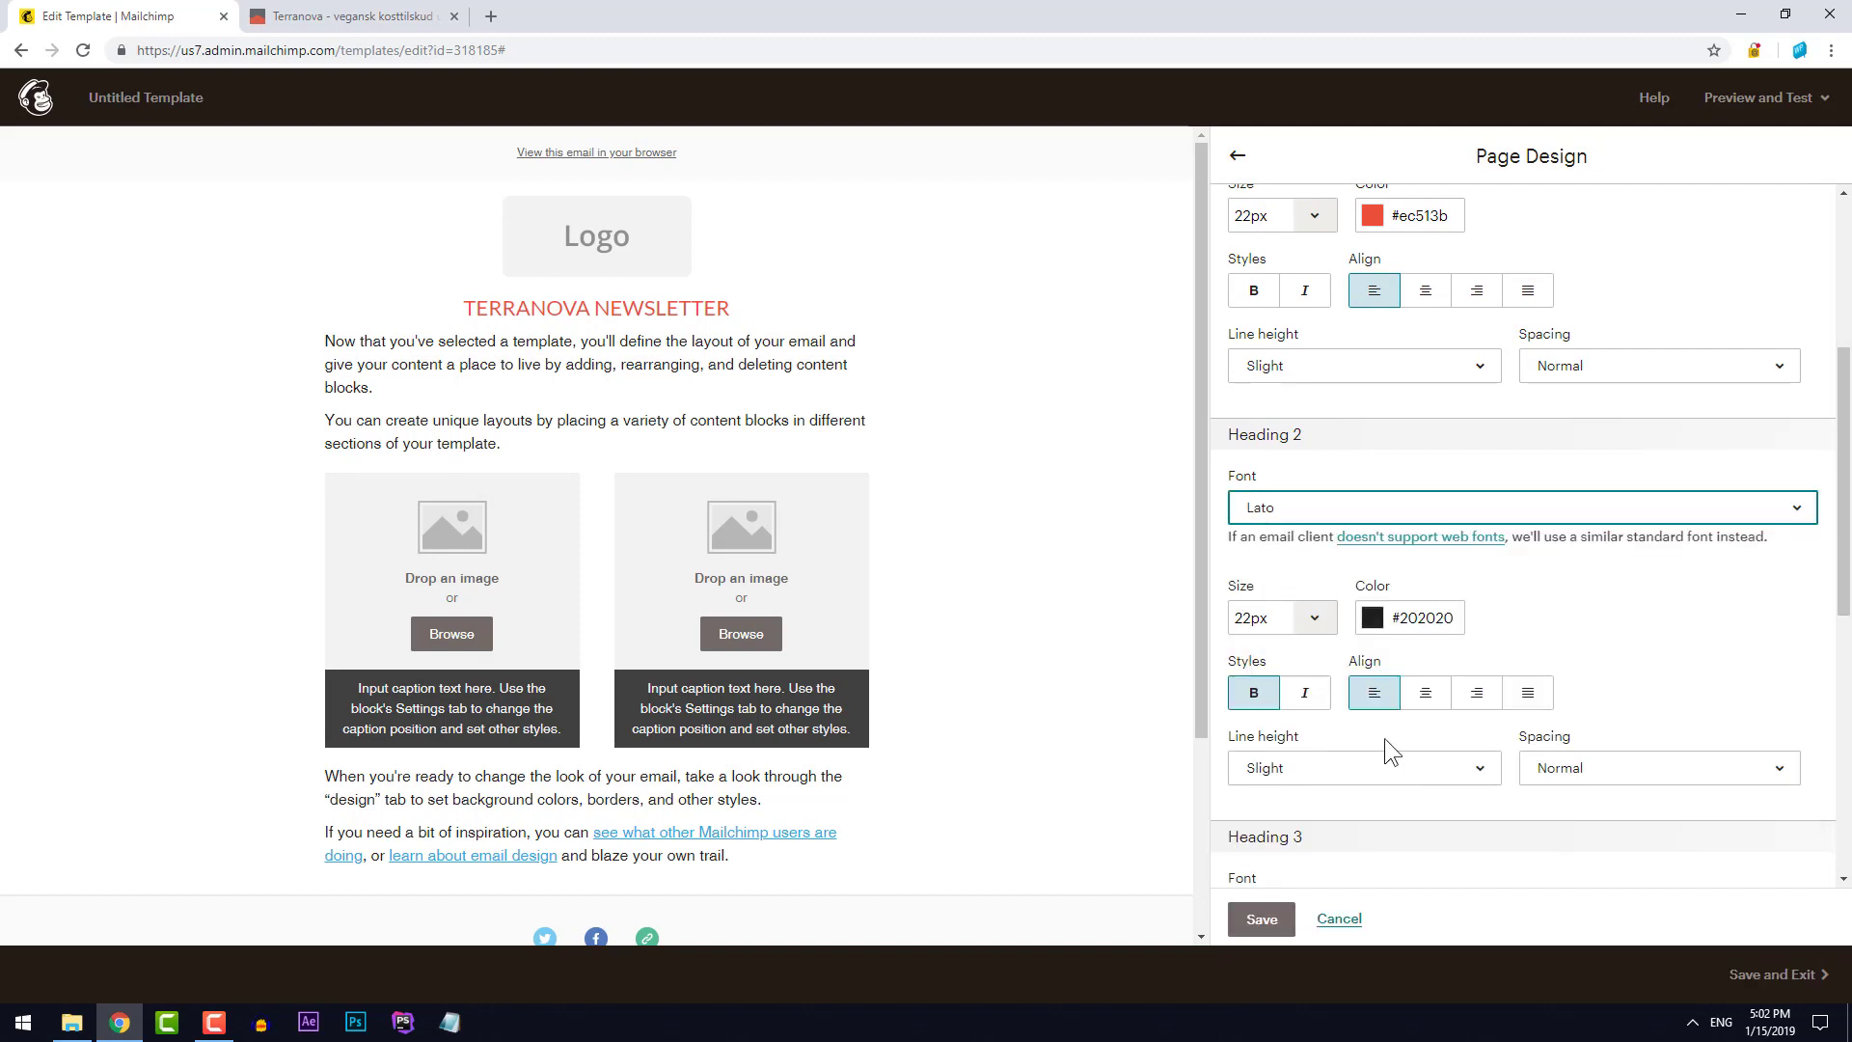
click(1248, 618)
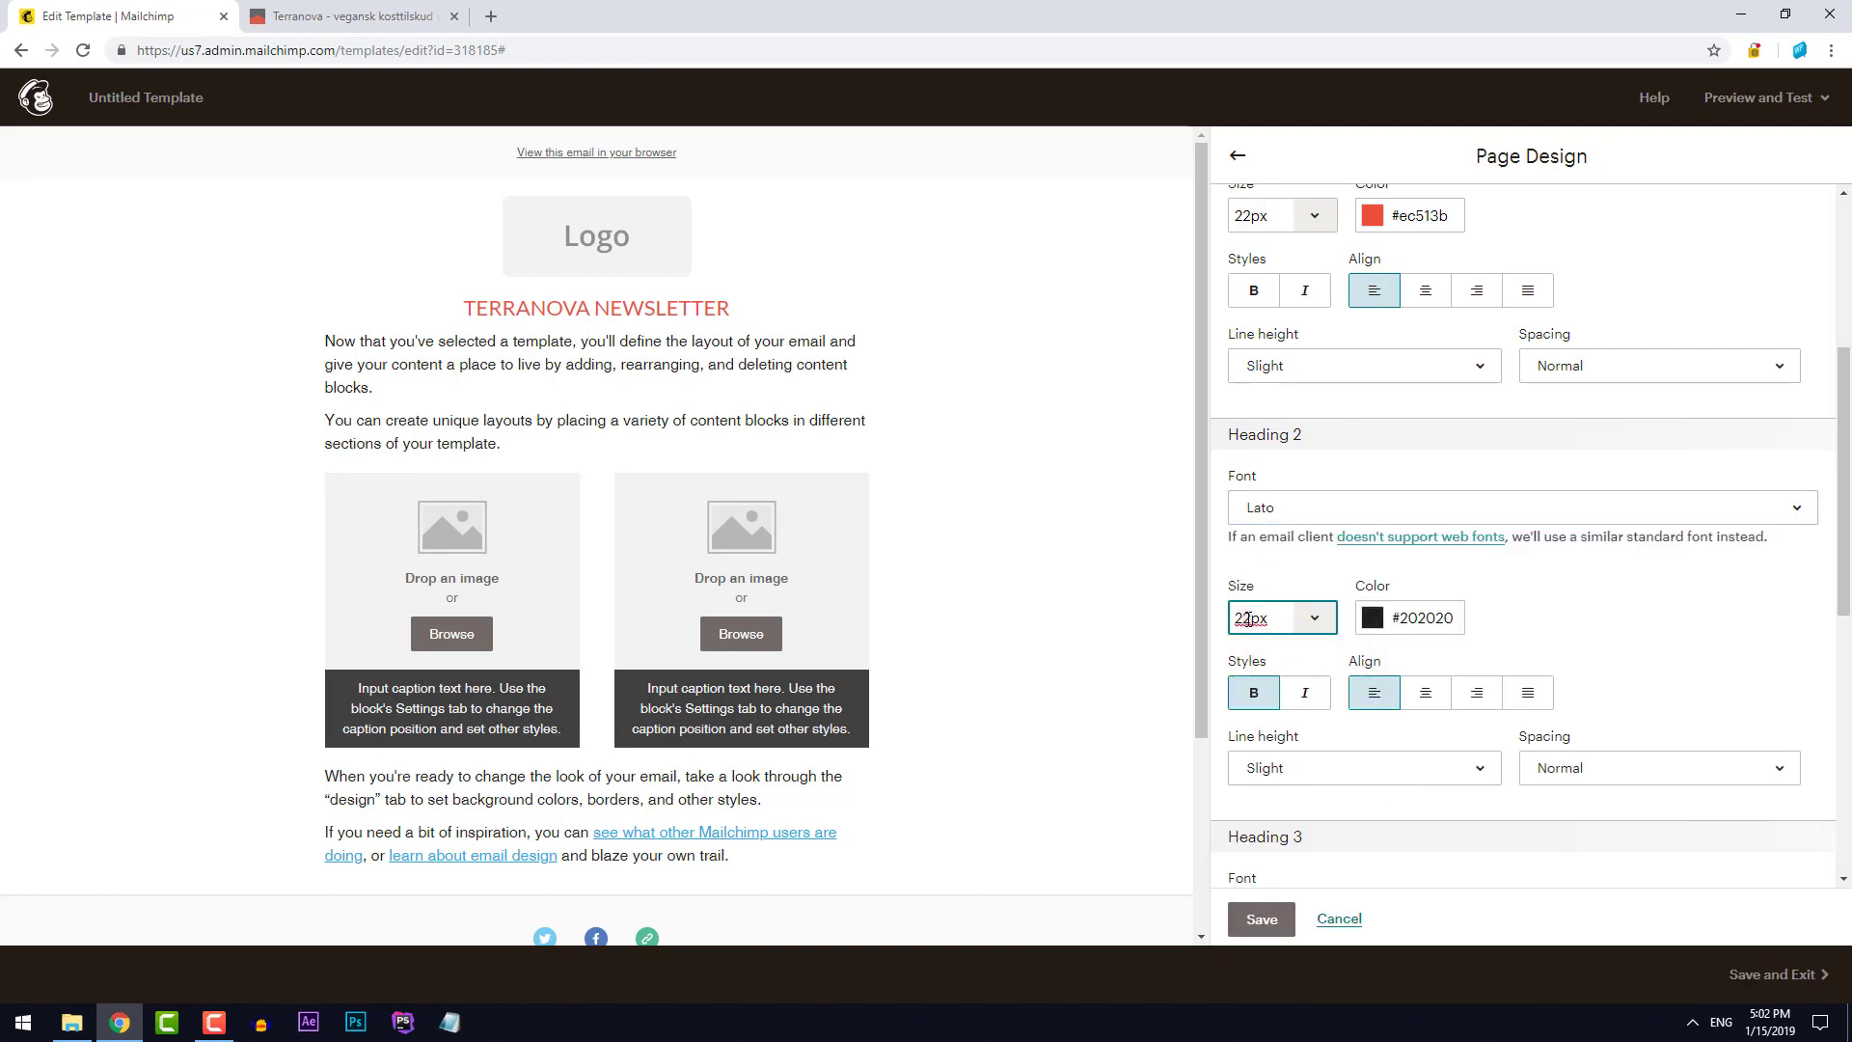
key(BackSpace)
text(0)
click(1600, 623)
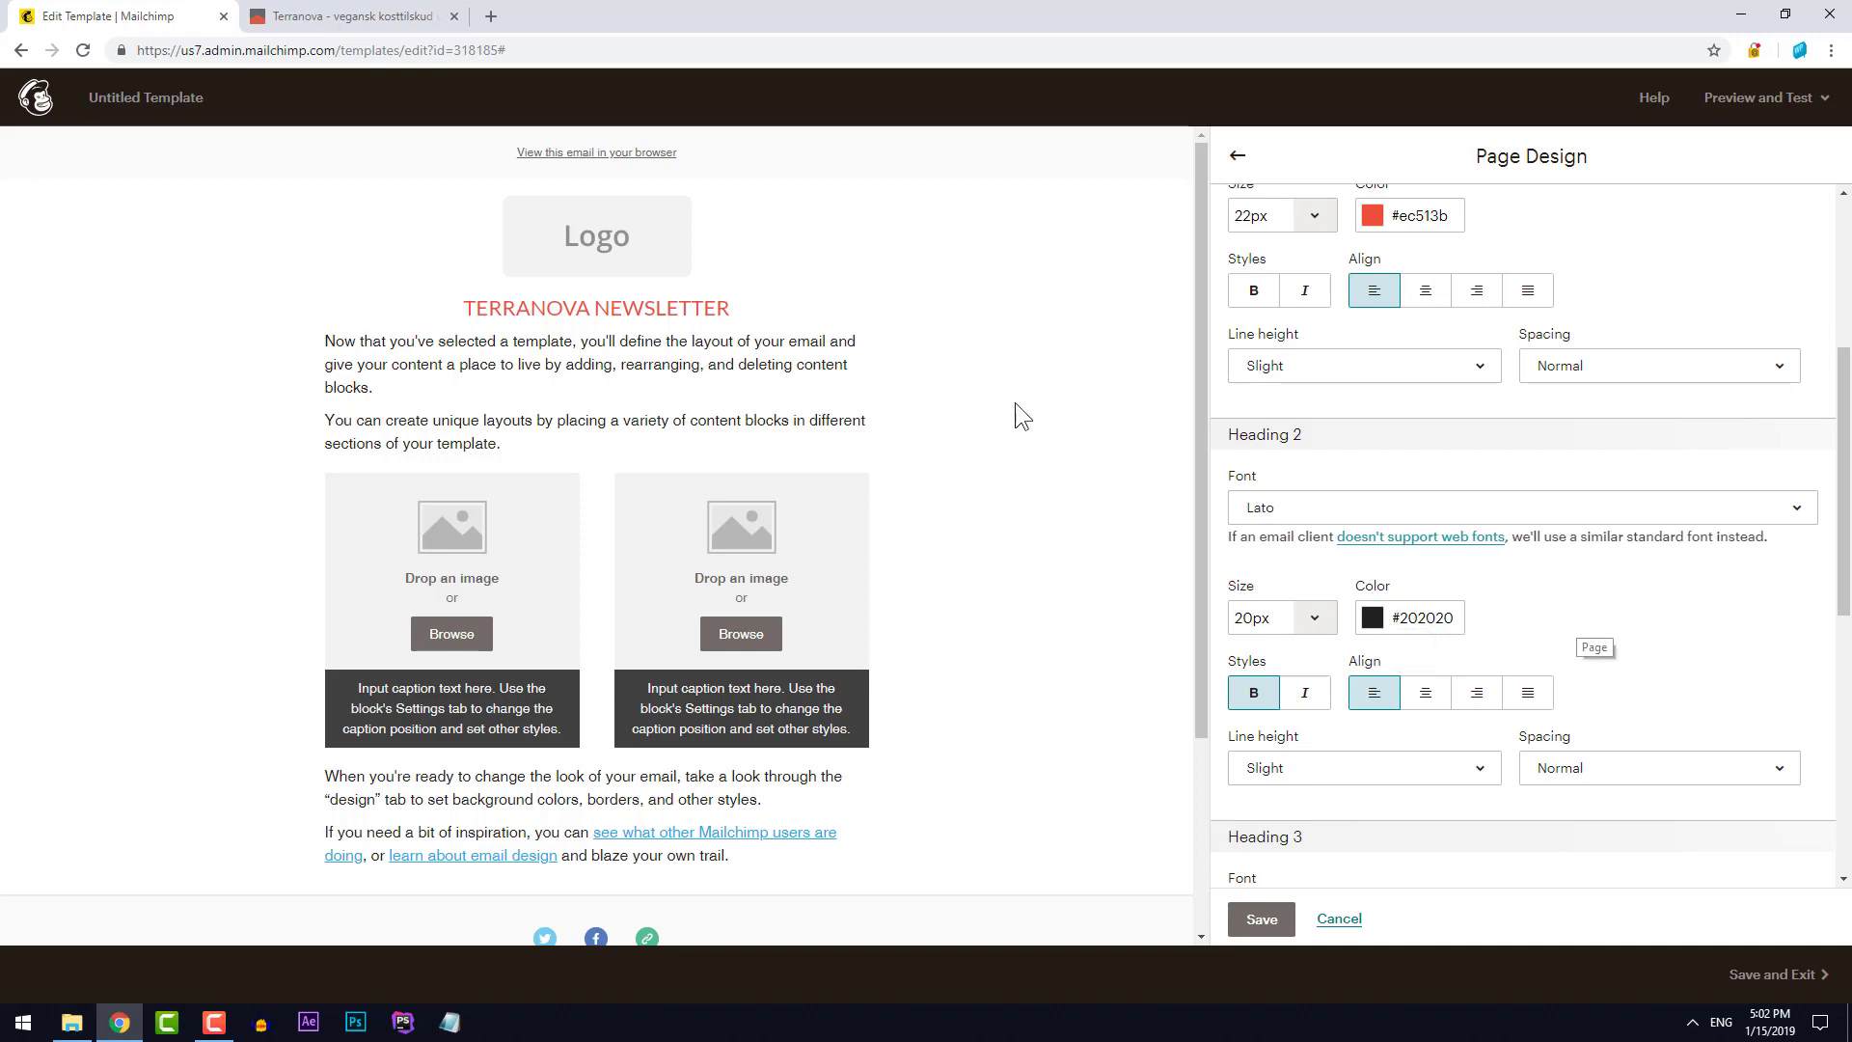
Set the page design's Heading 3 font to Lato
mouse_move(706, 298)
scroll(1575, 617, down, 4)
click(1553, 543)
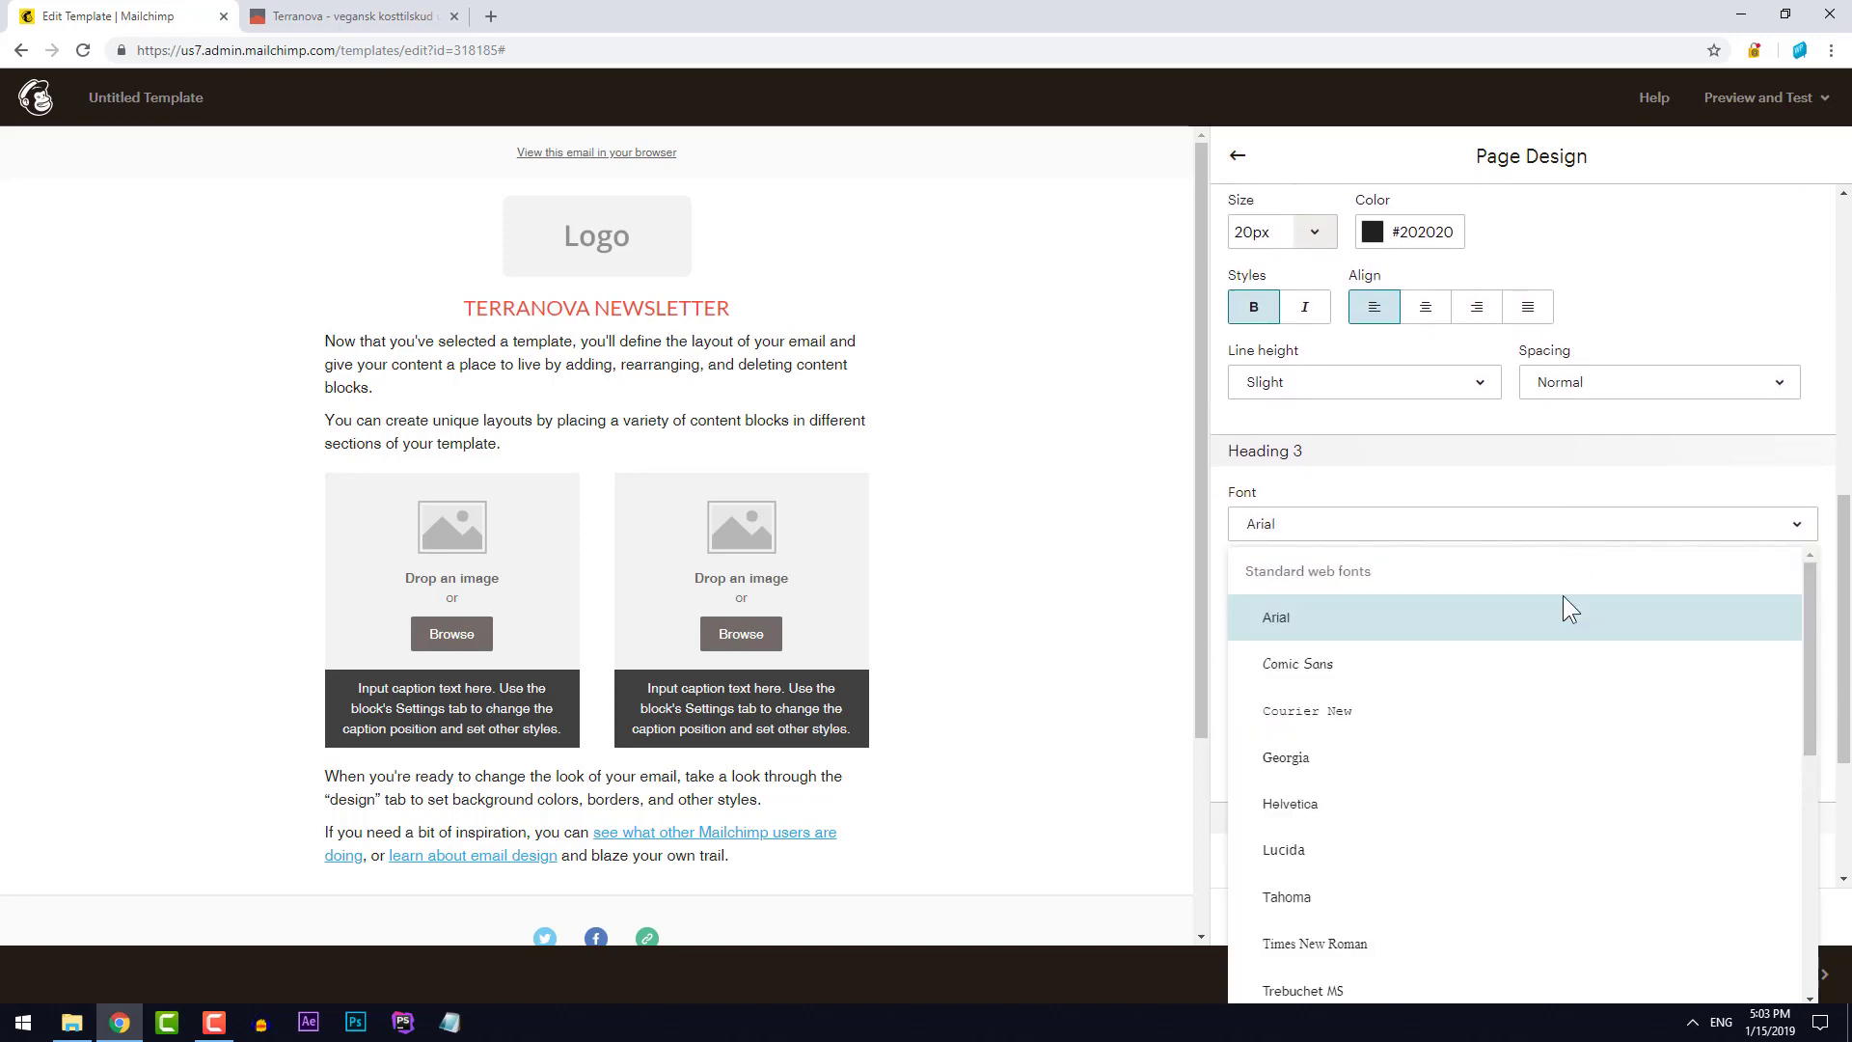
scroll(1558, 675, down, 5)
click(1525, 698)
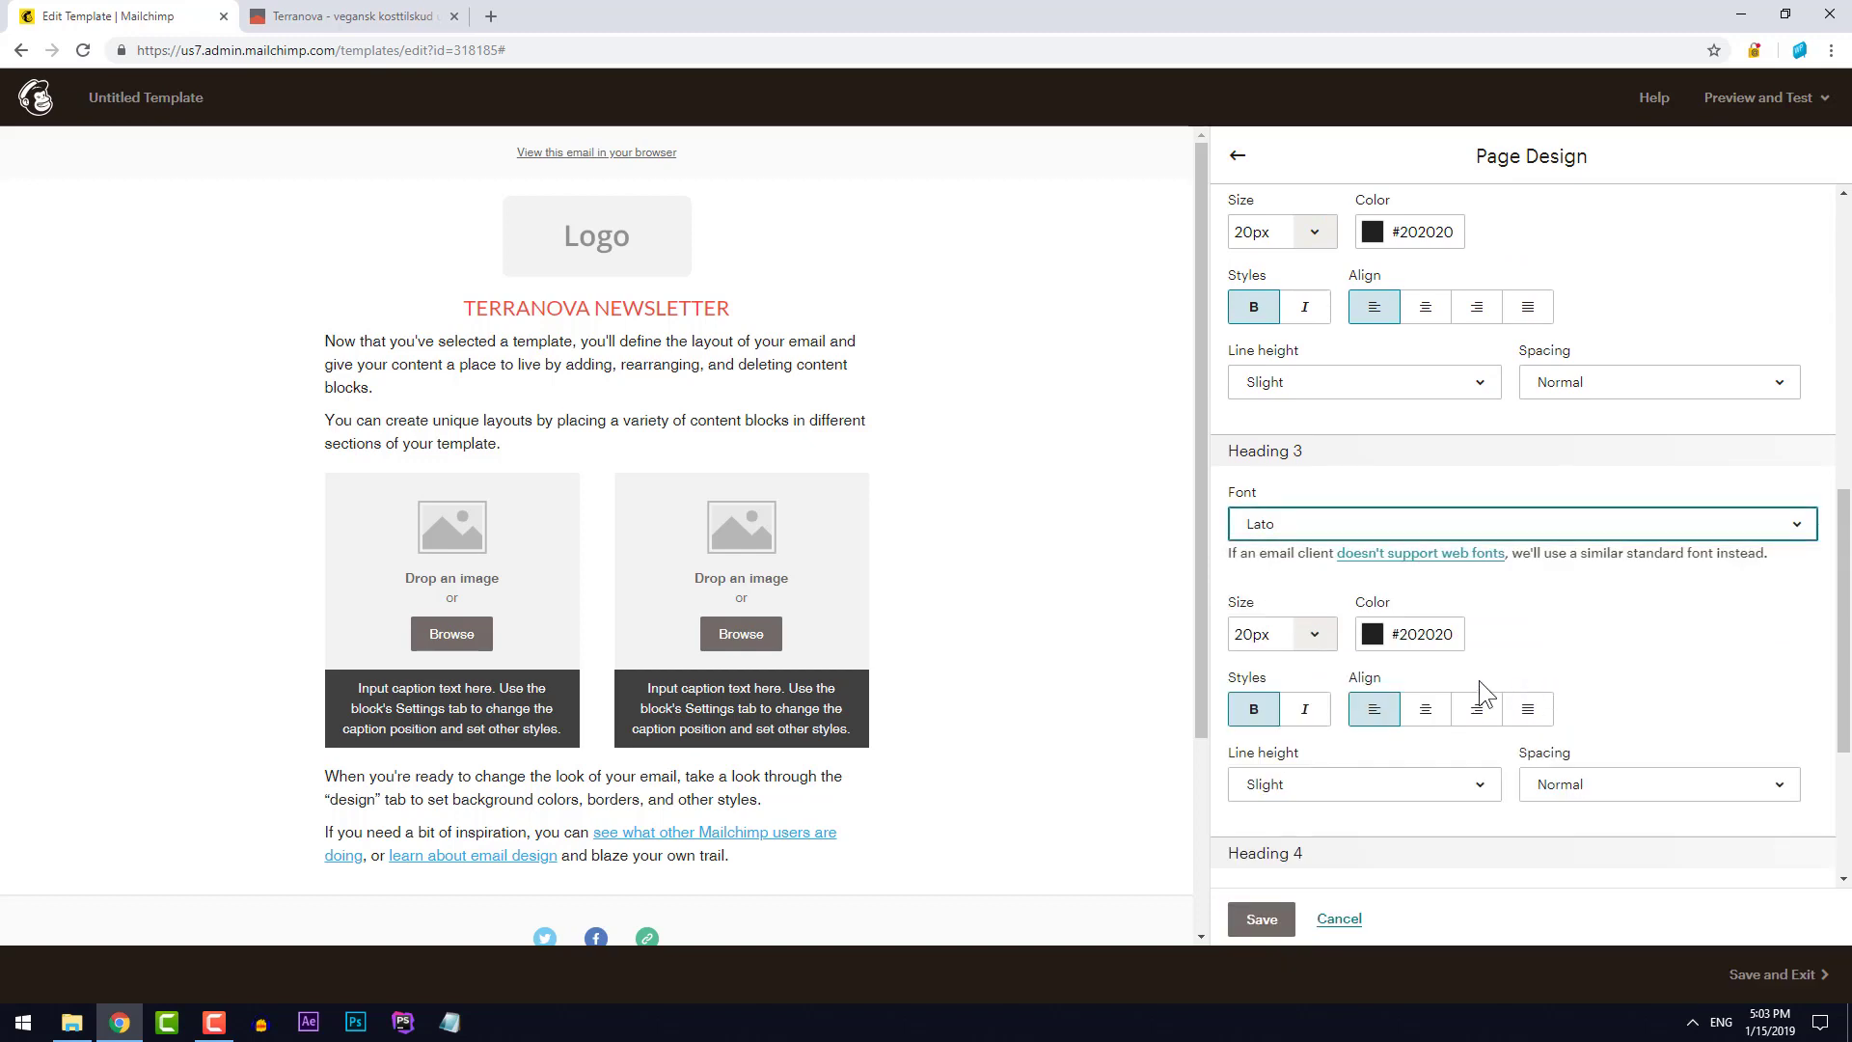
Set the Heading 4 font to Lato and save the page design
scroll(1601, 656, down, 2)
scroll(1543, 636, down, 1)
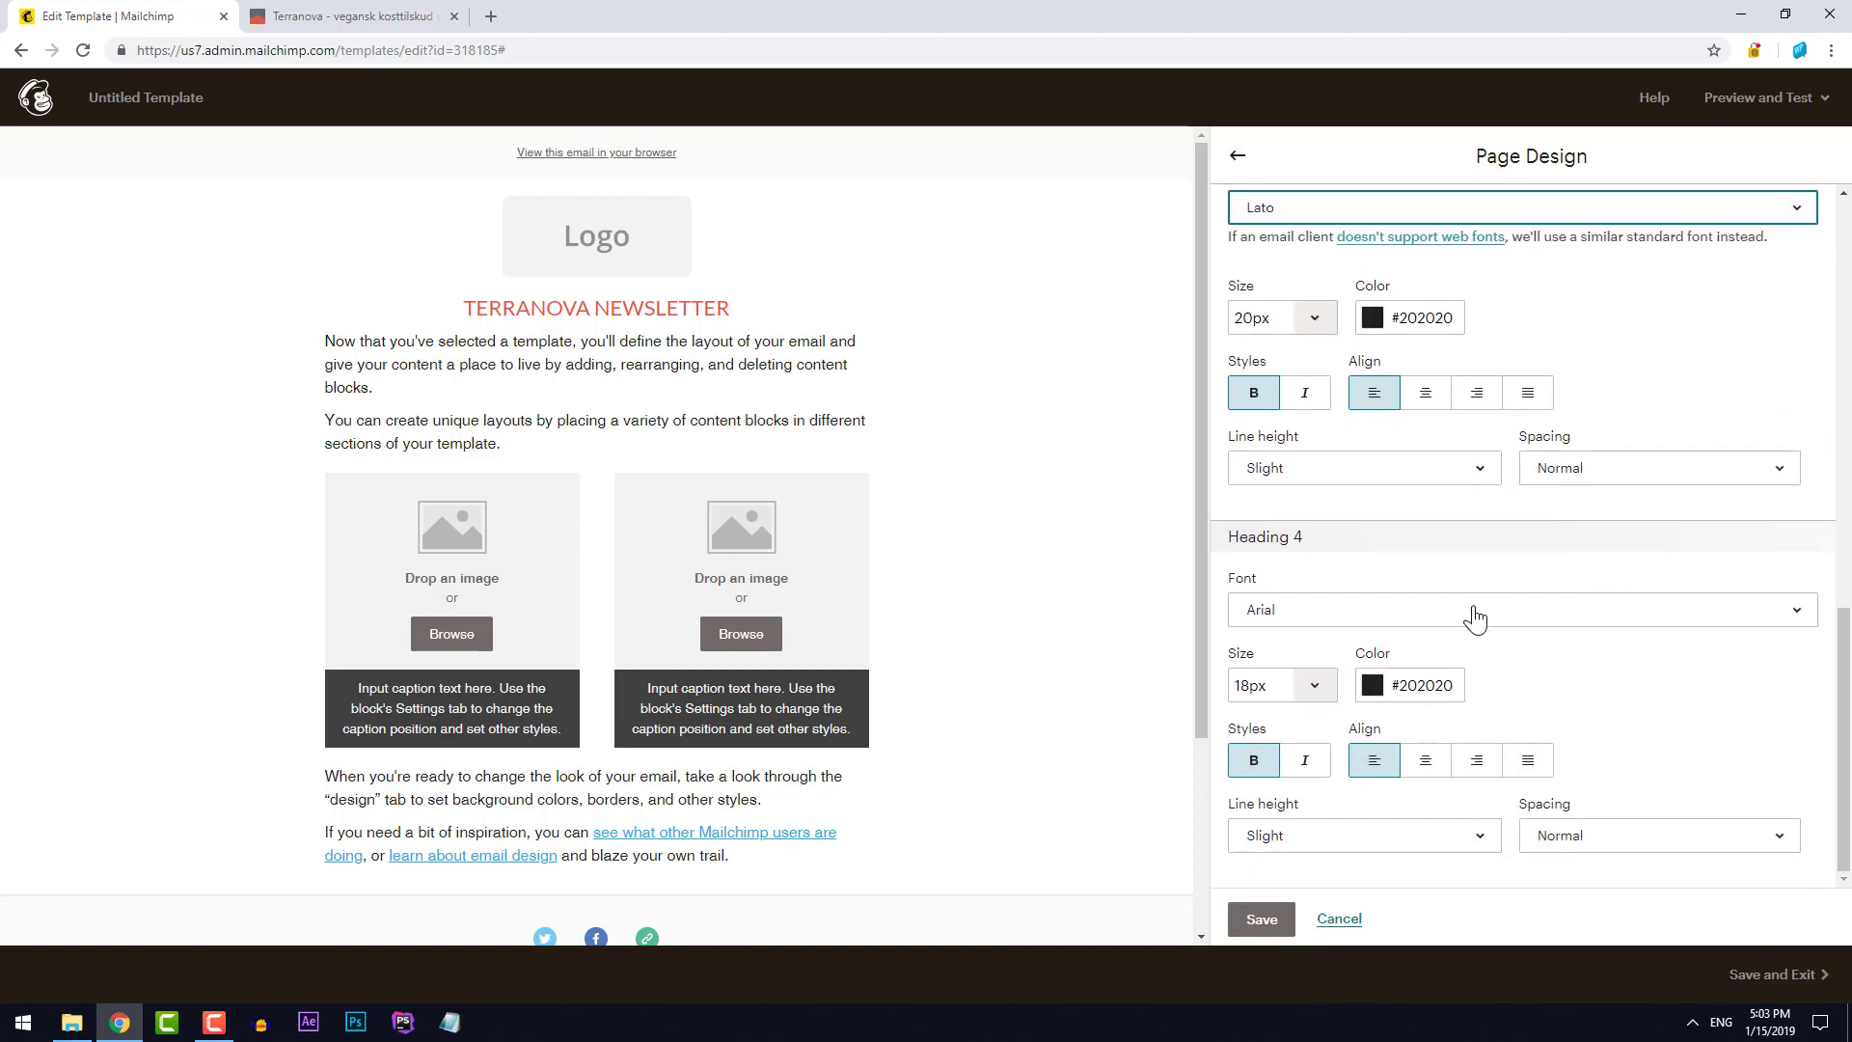
click(1472, 612)
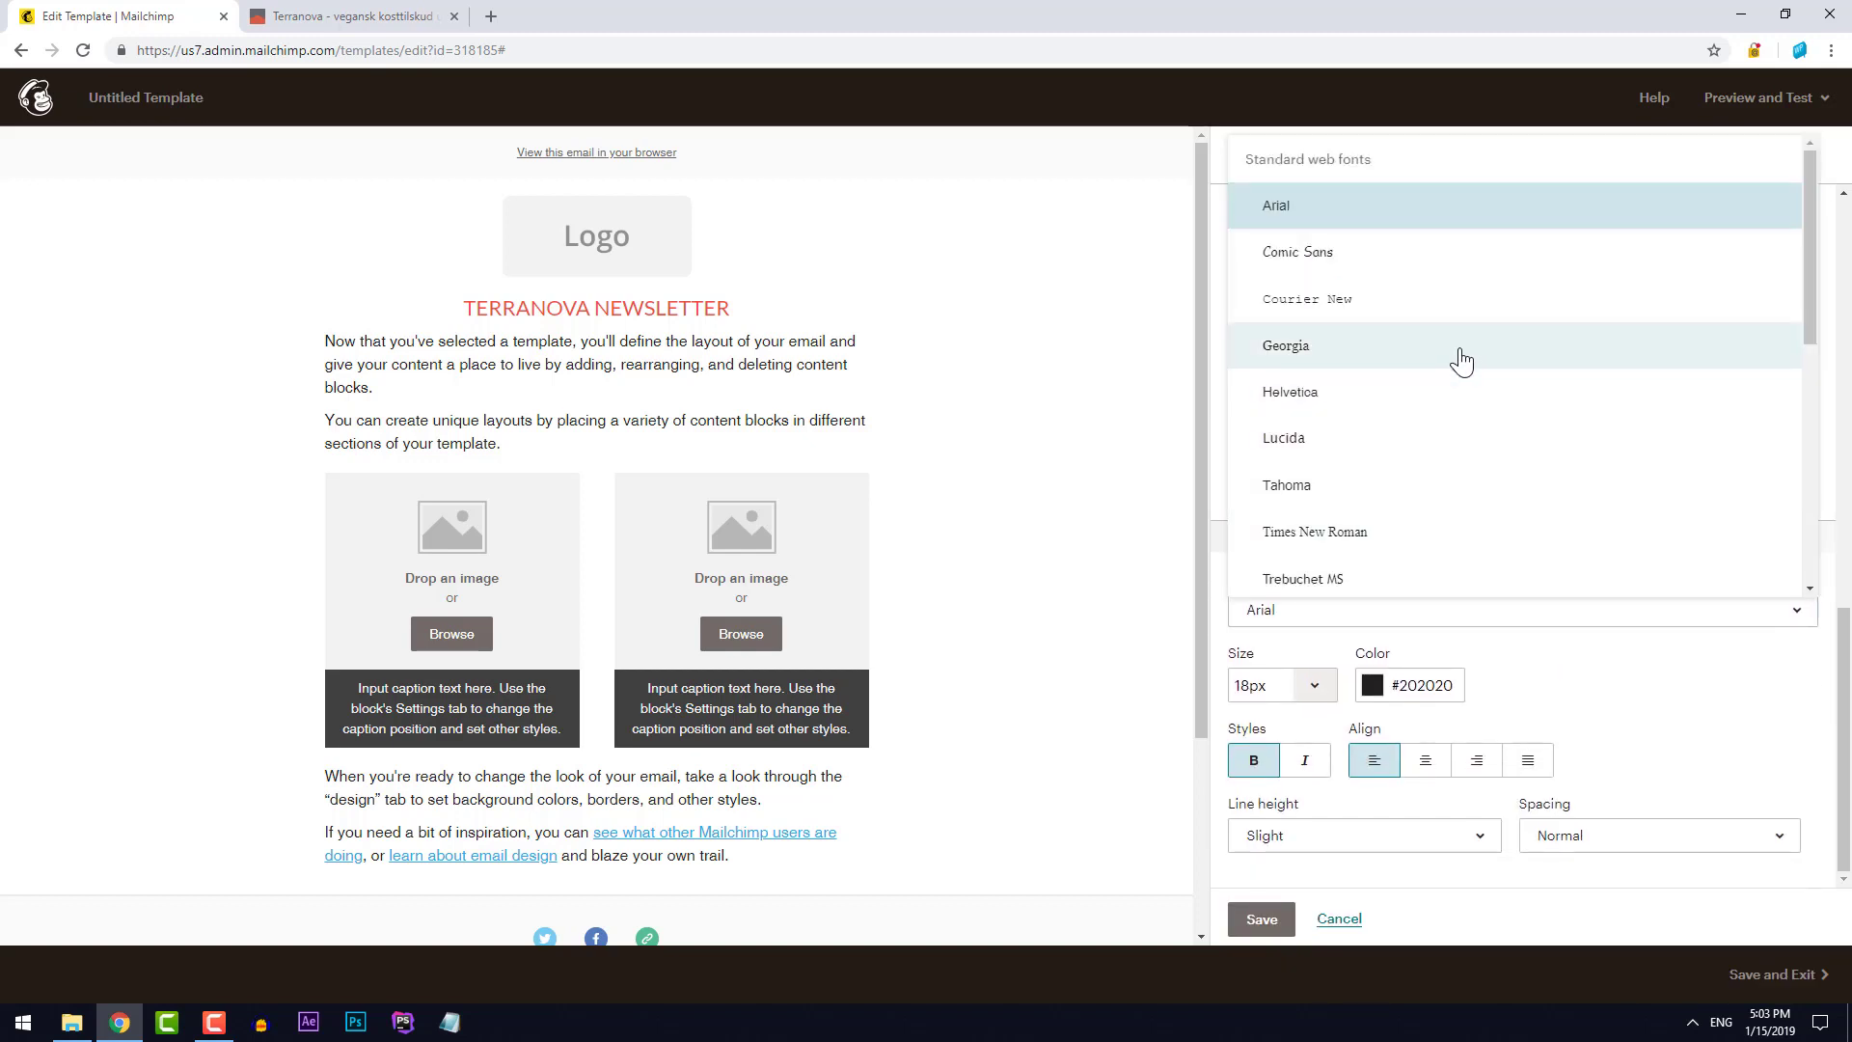
scroll(1458, 386, down, 5)
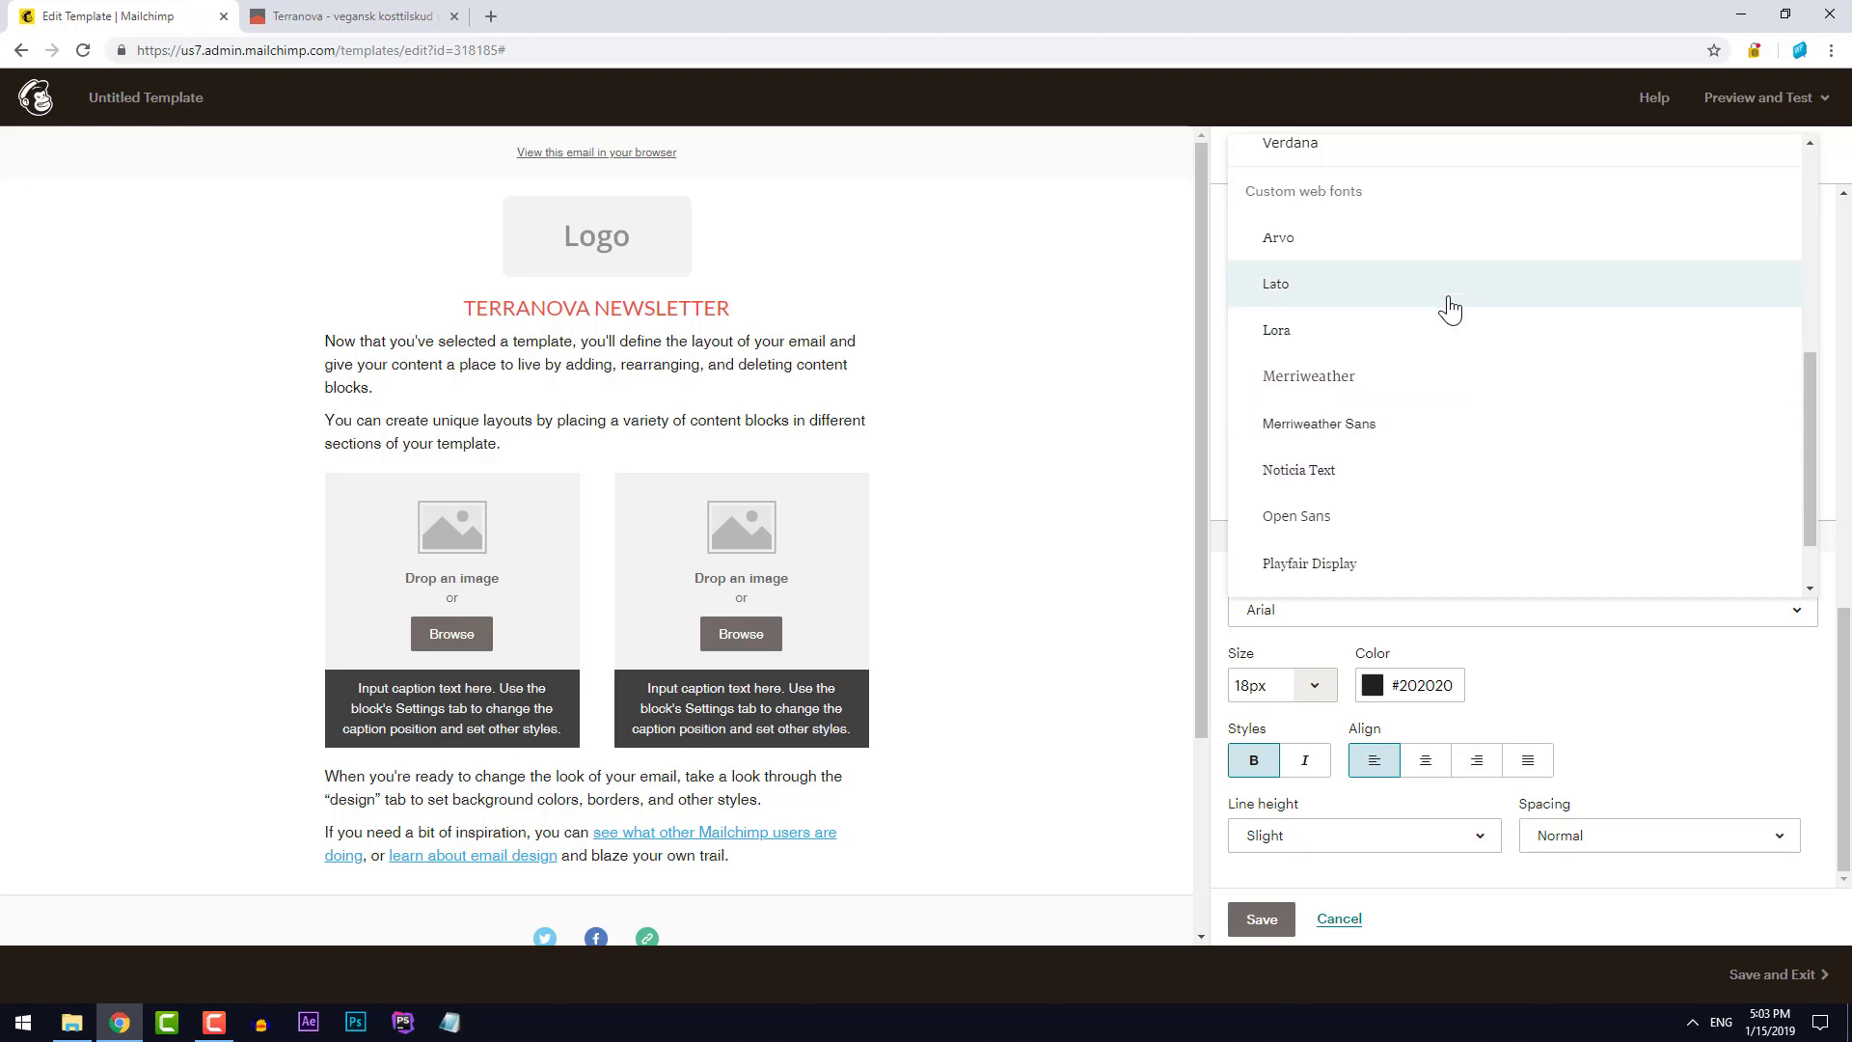
click(1446, 285)
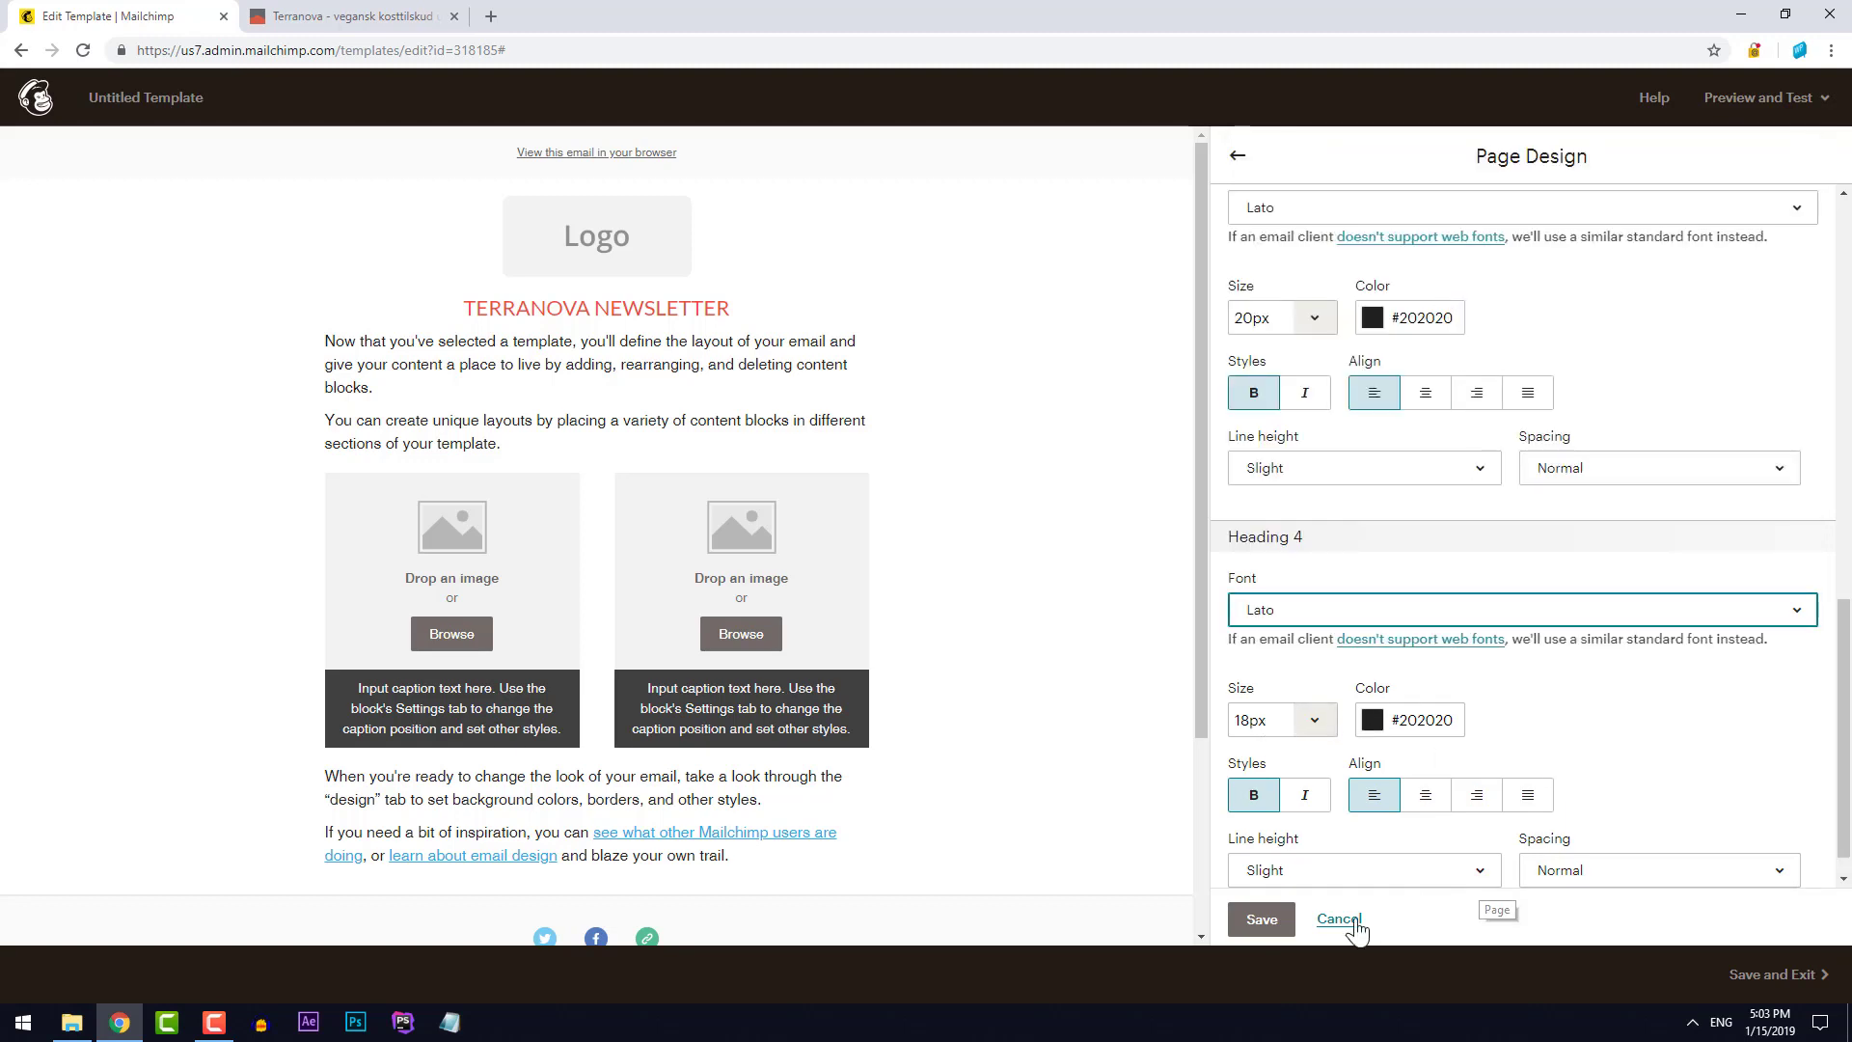
click(1262, 919)
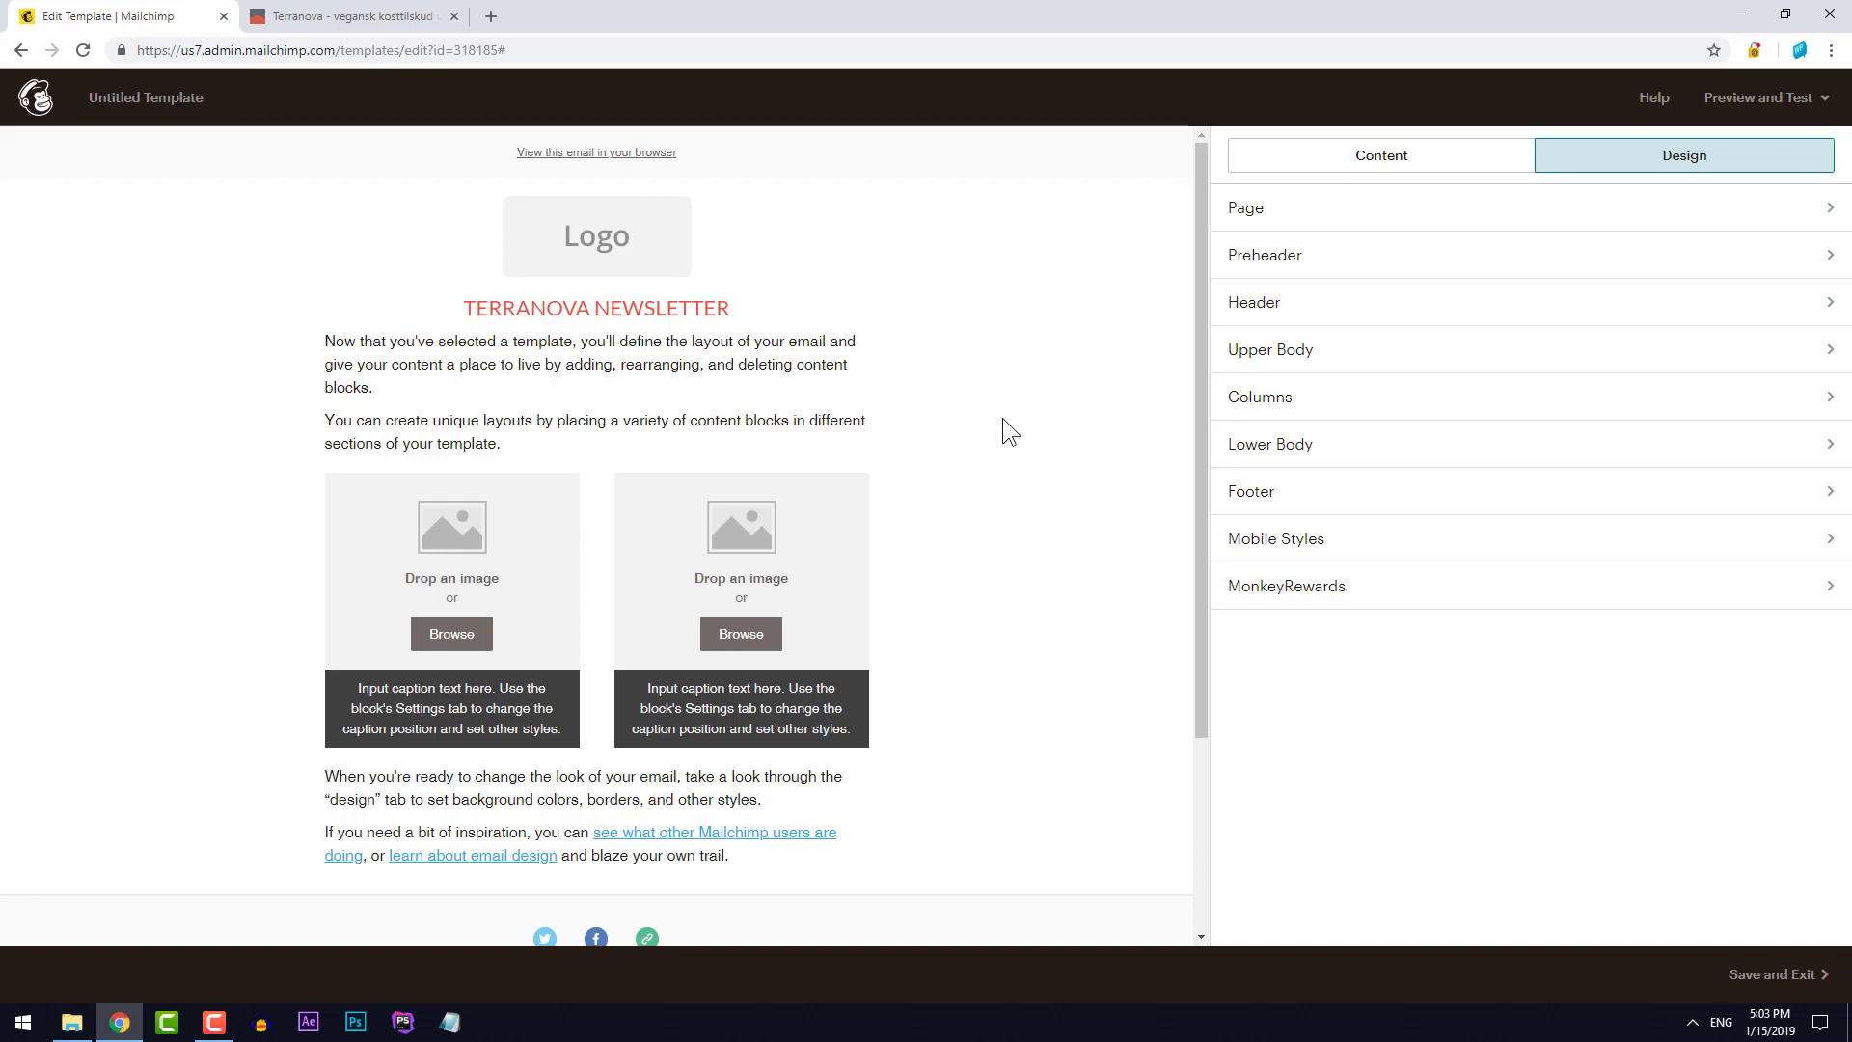
Review the heading and body text styling on the Terranova website, from the product cards up to the hero section, and return to the Mailchimp template
key(ctrl+Tab)
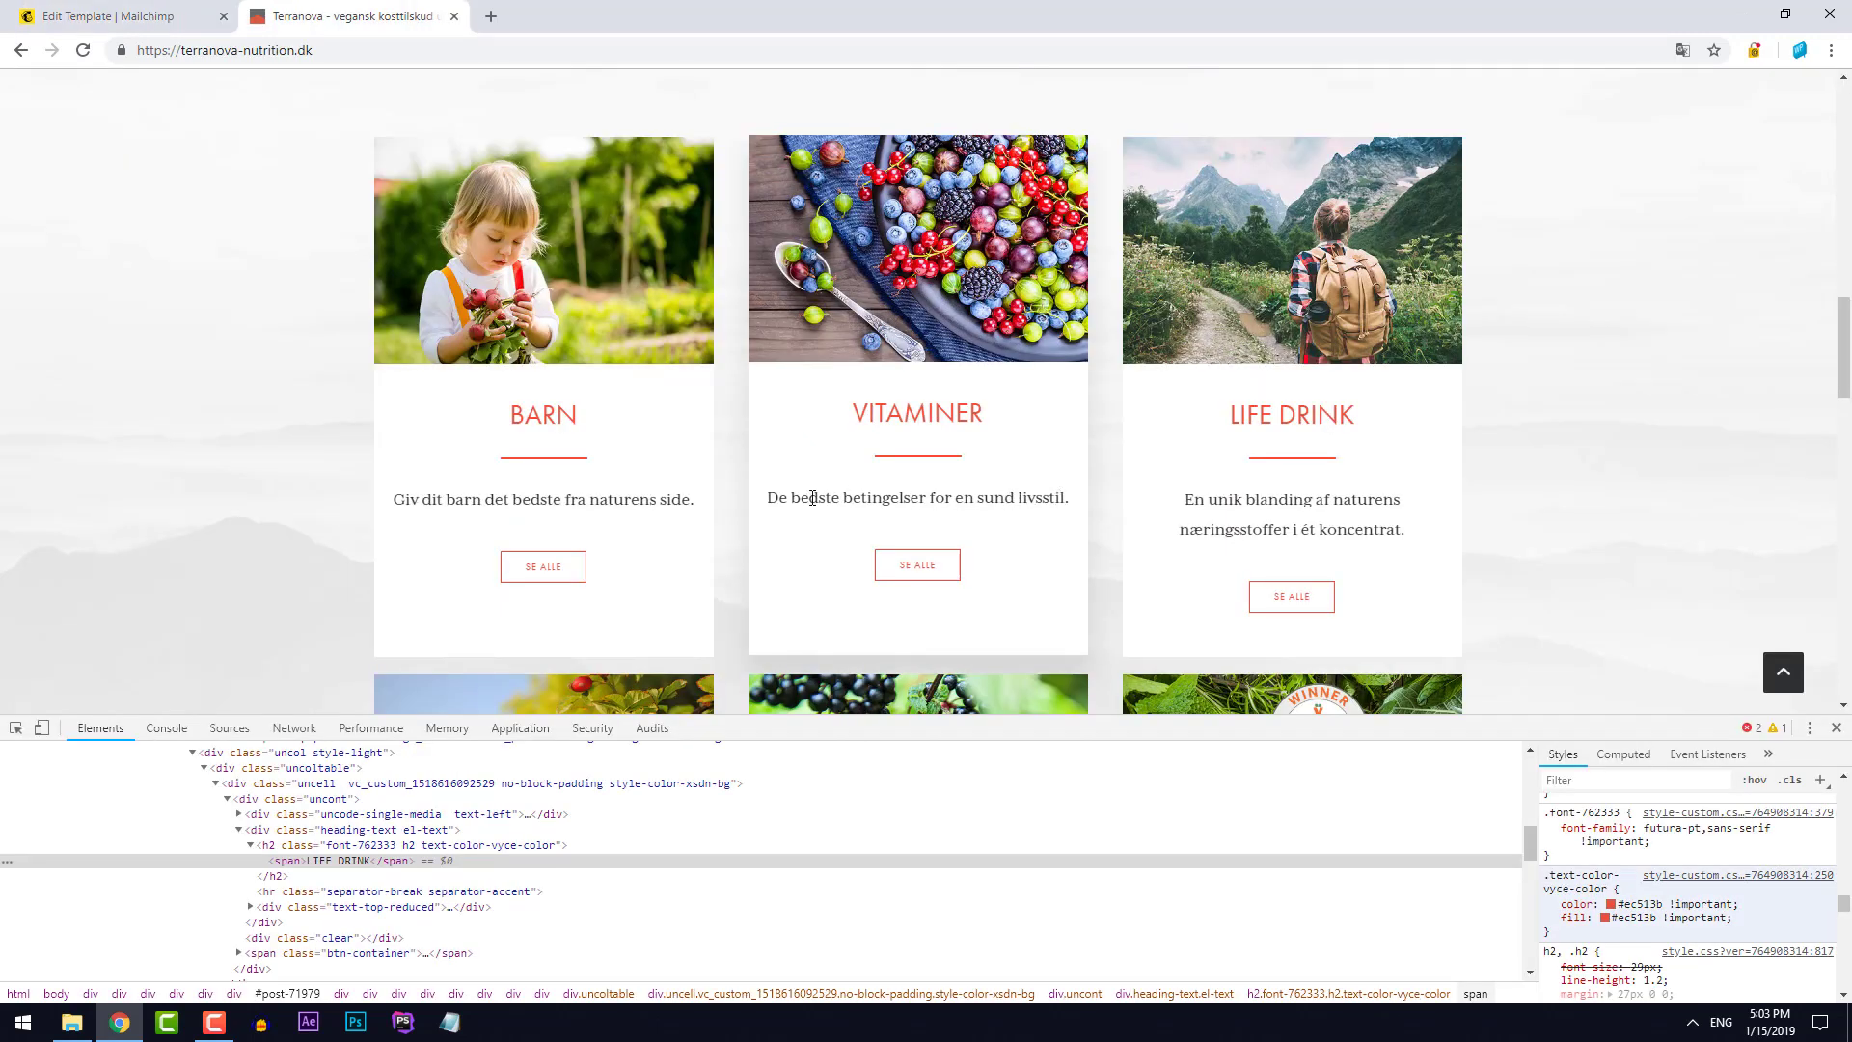
scroll(1042, 434, up, 6)
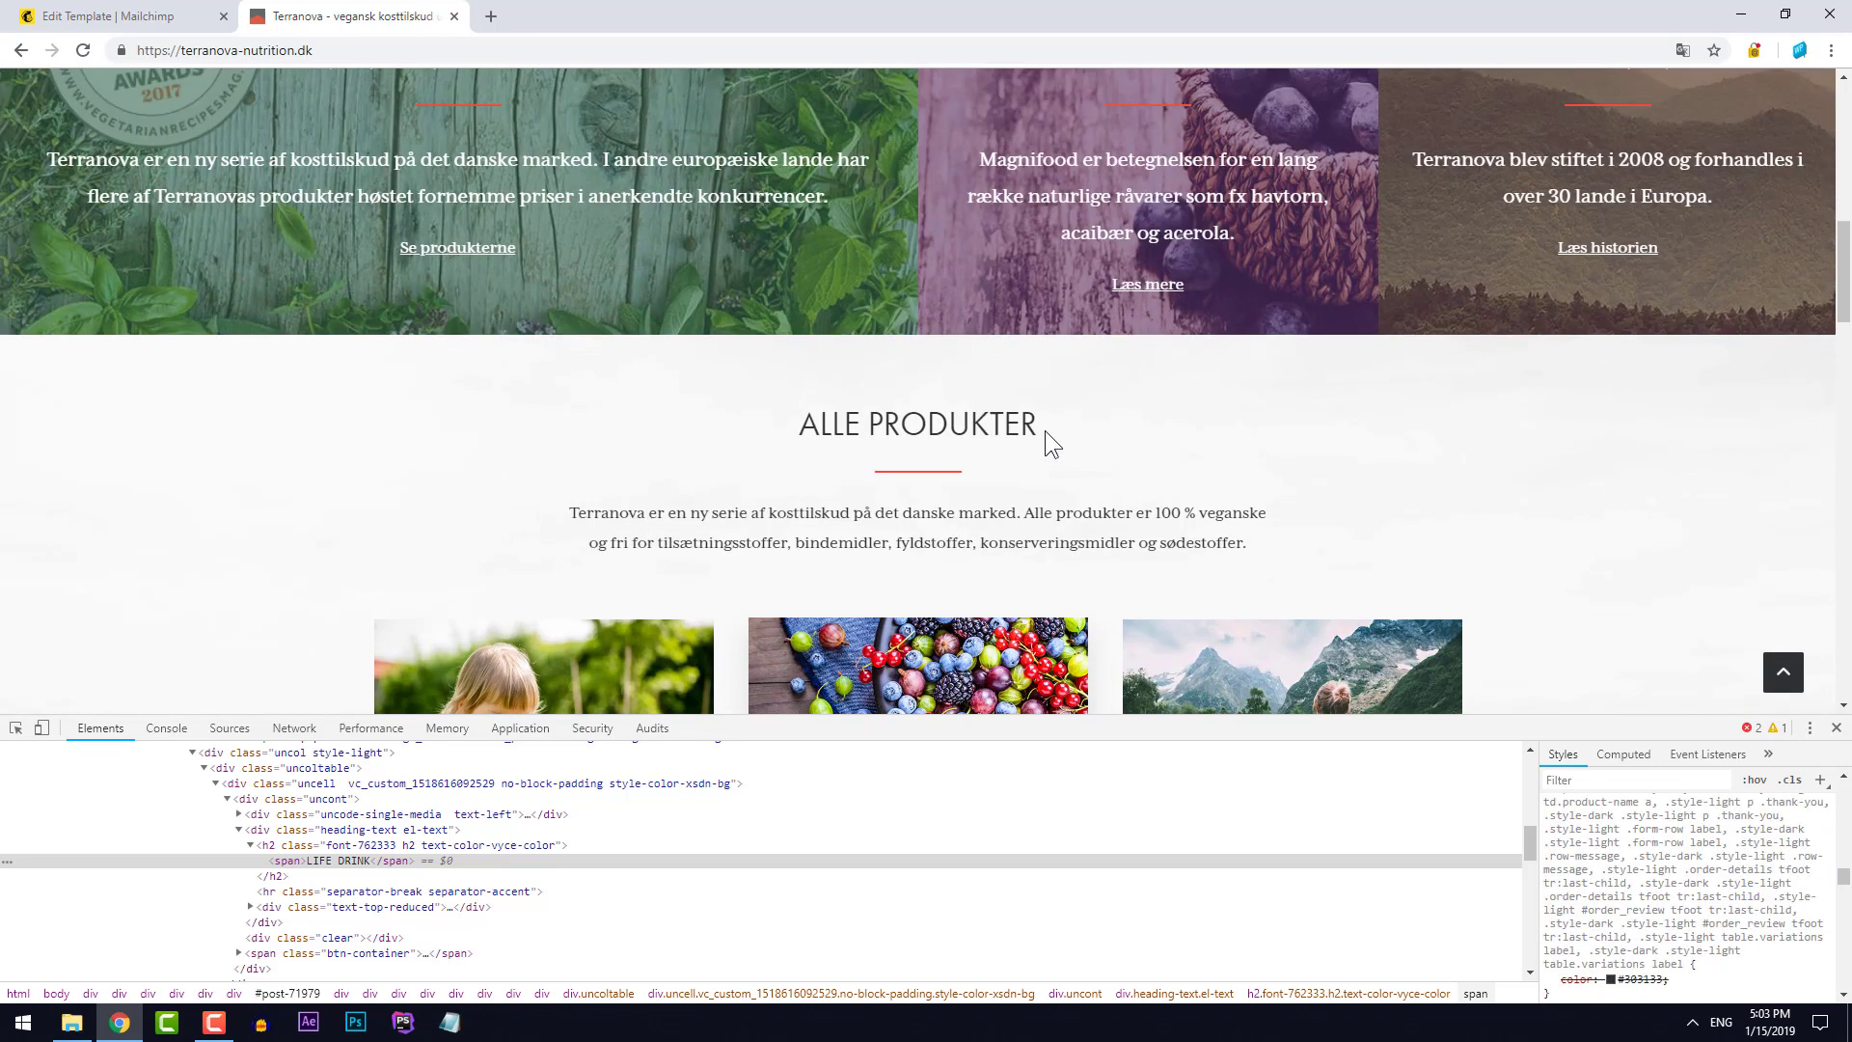
scroll(1038, 430, up, 5)
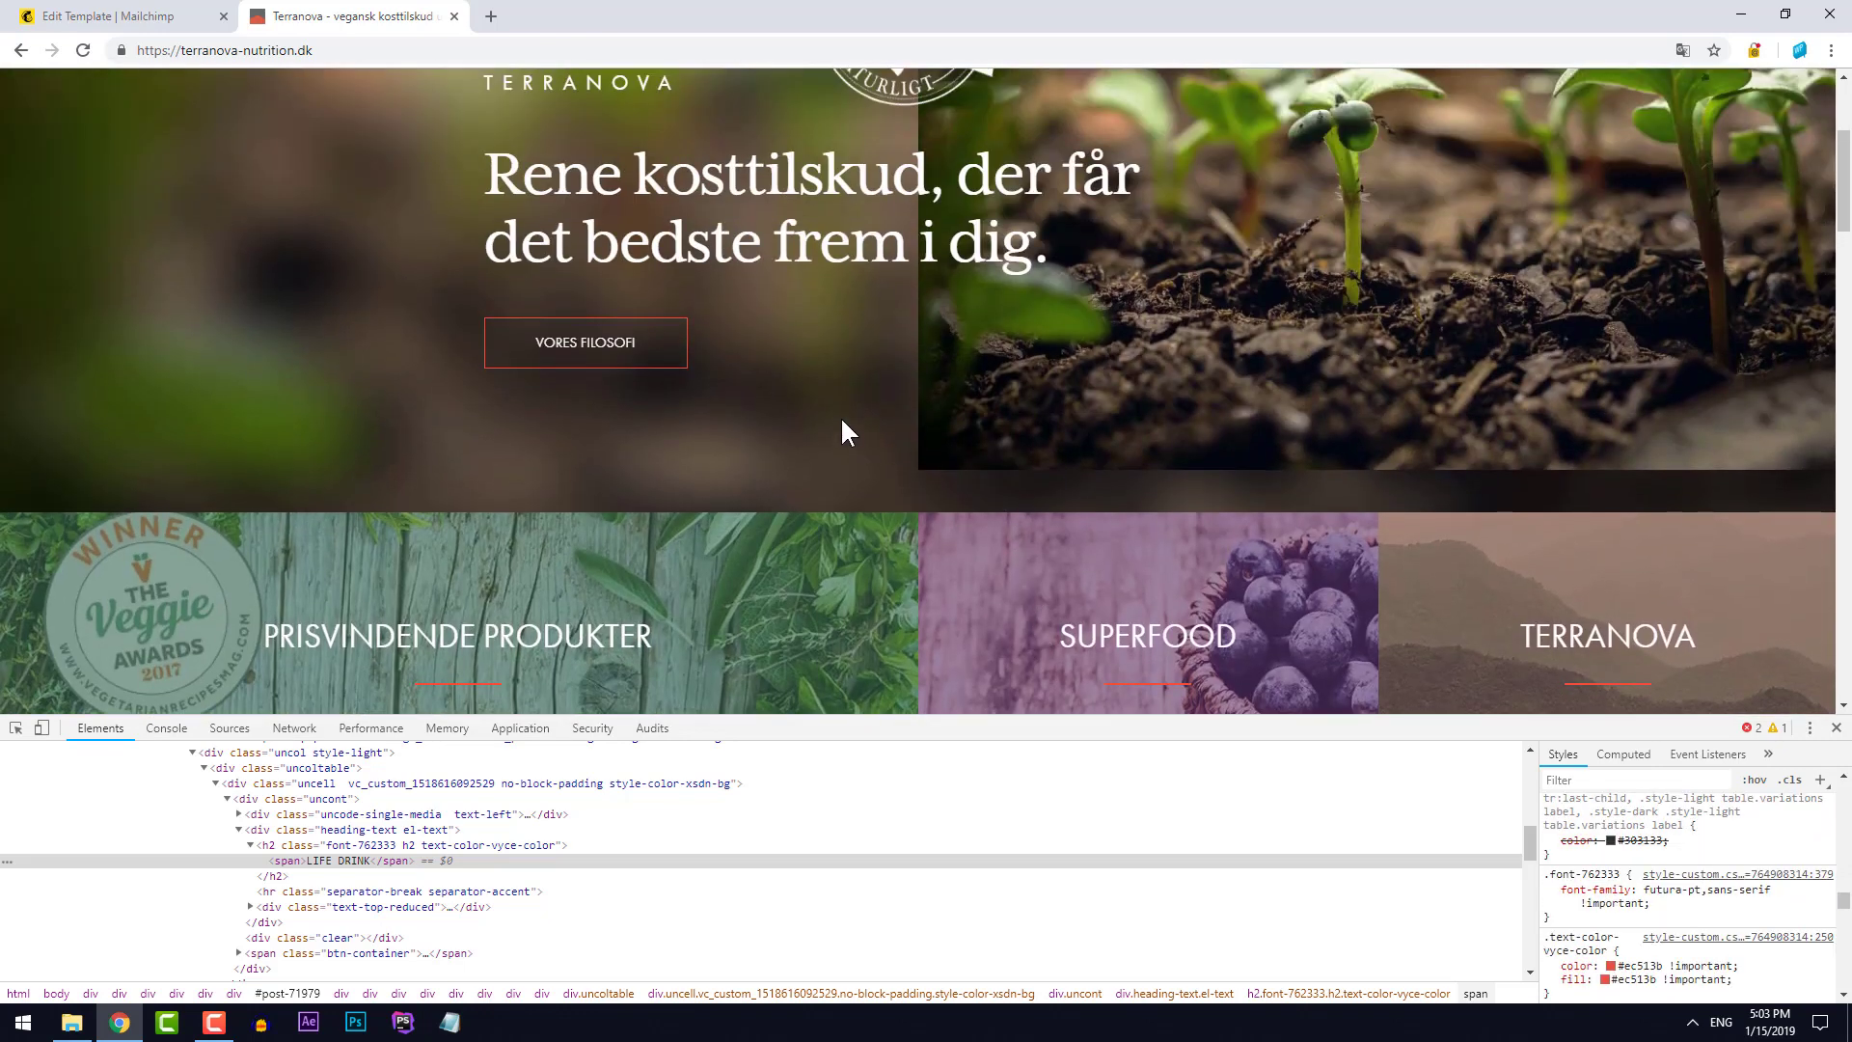
scroll(864, 350, up, 1)
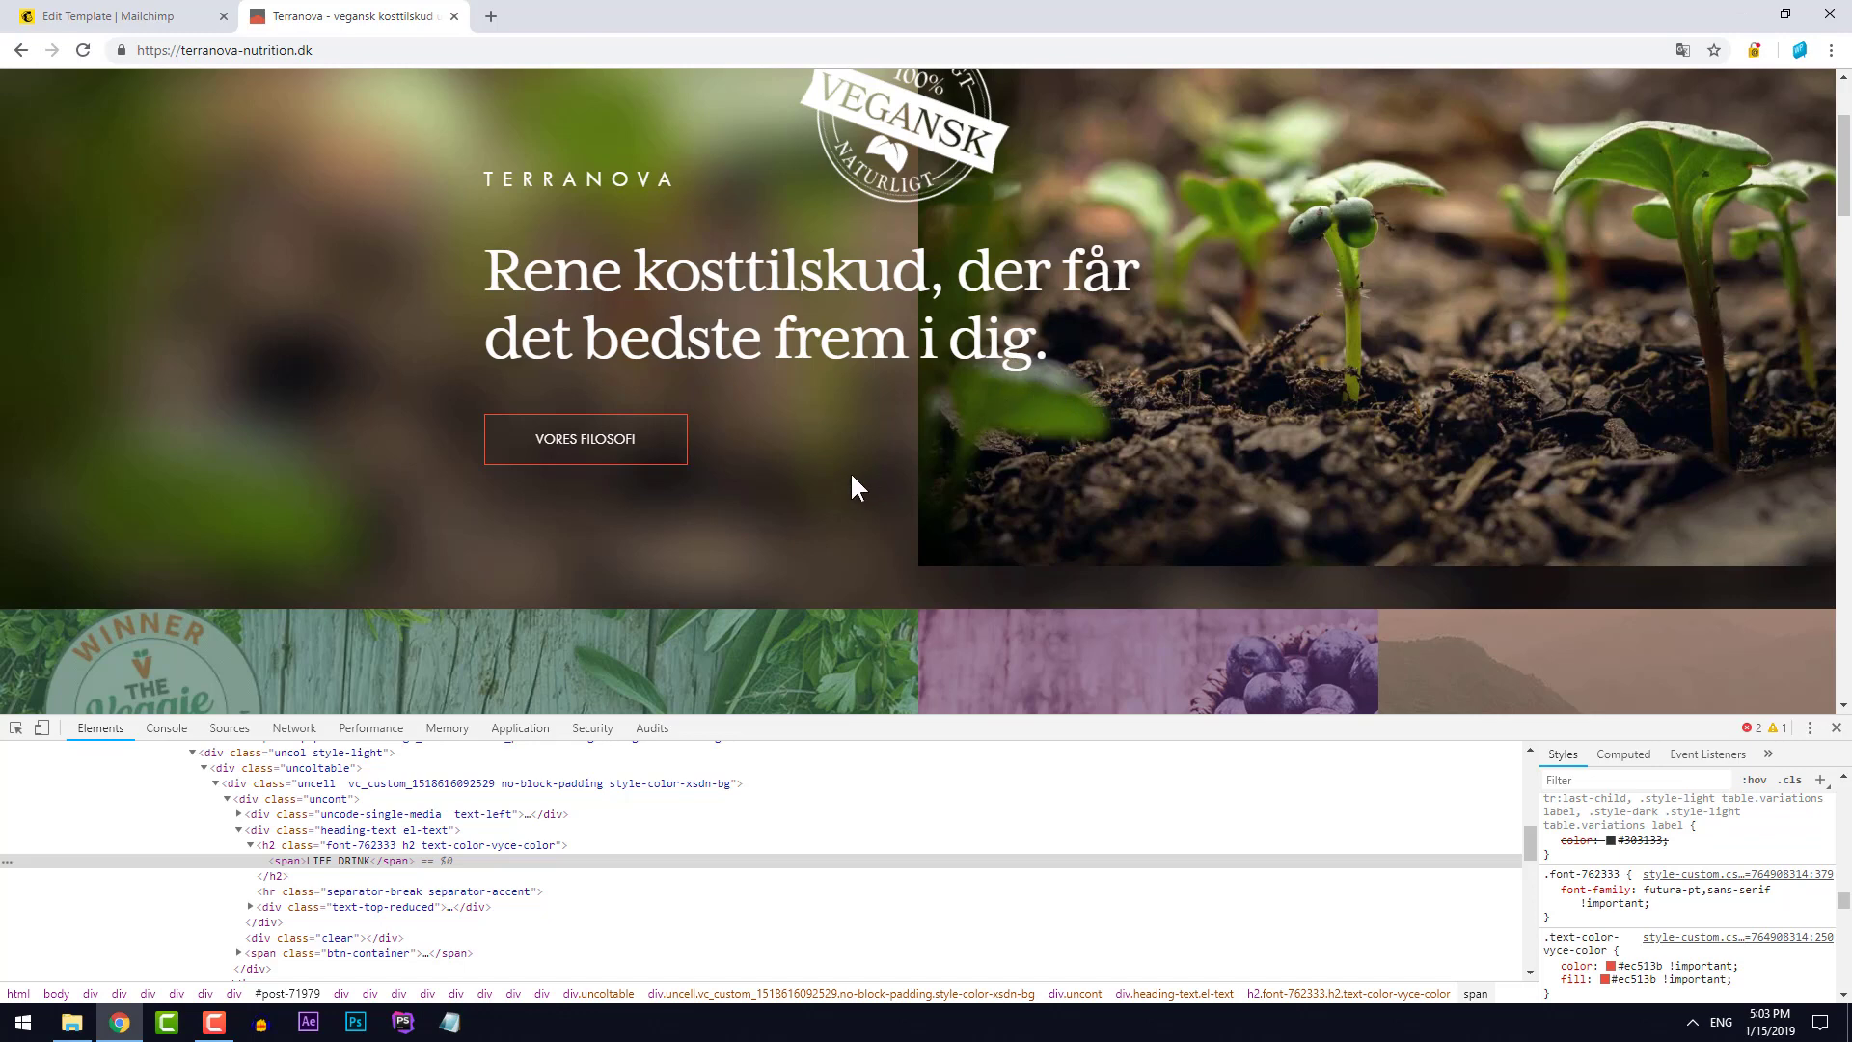
key(ctrl+Tab)
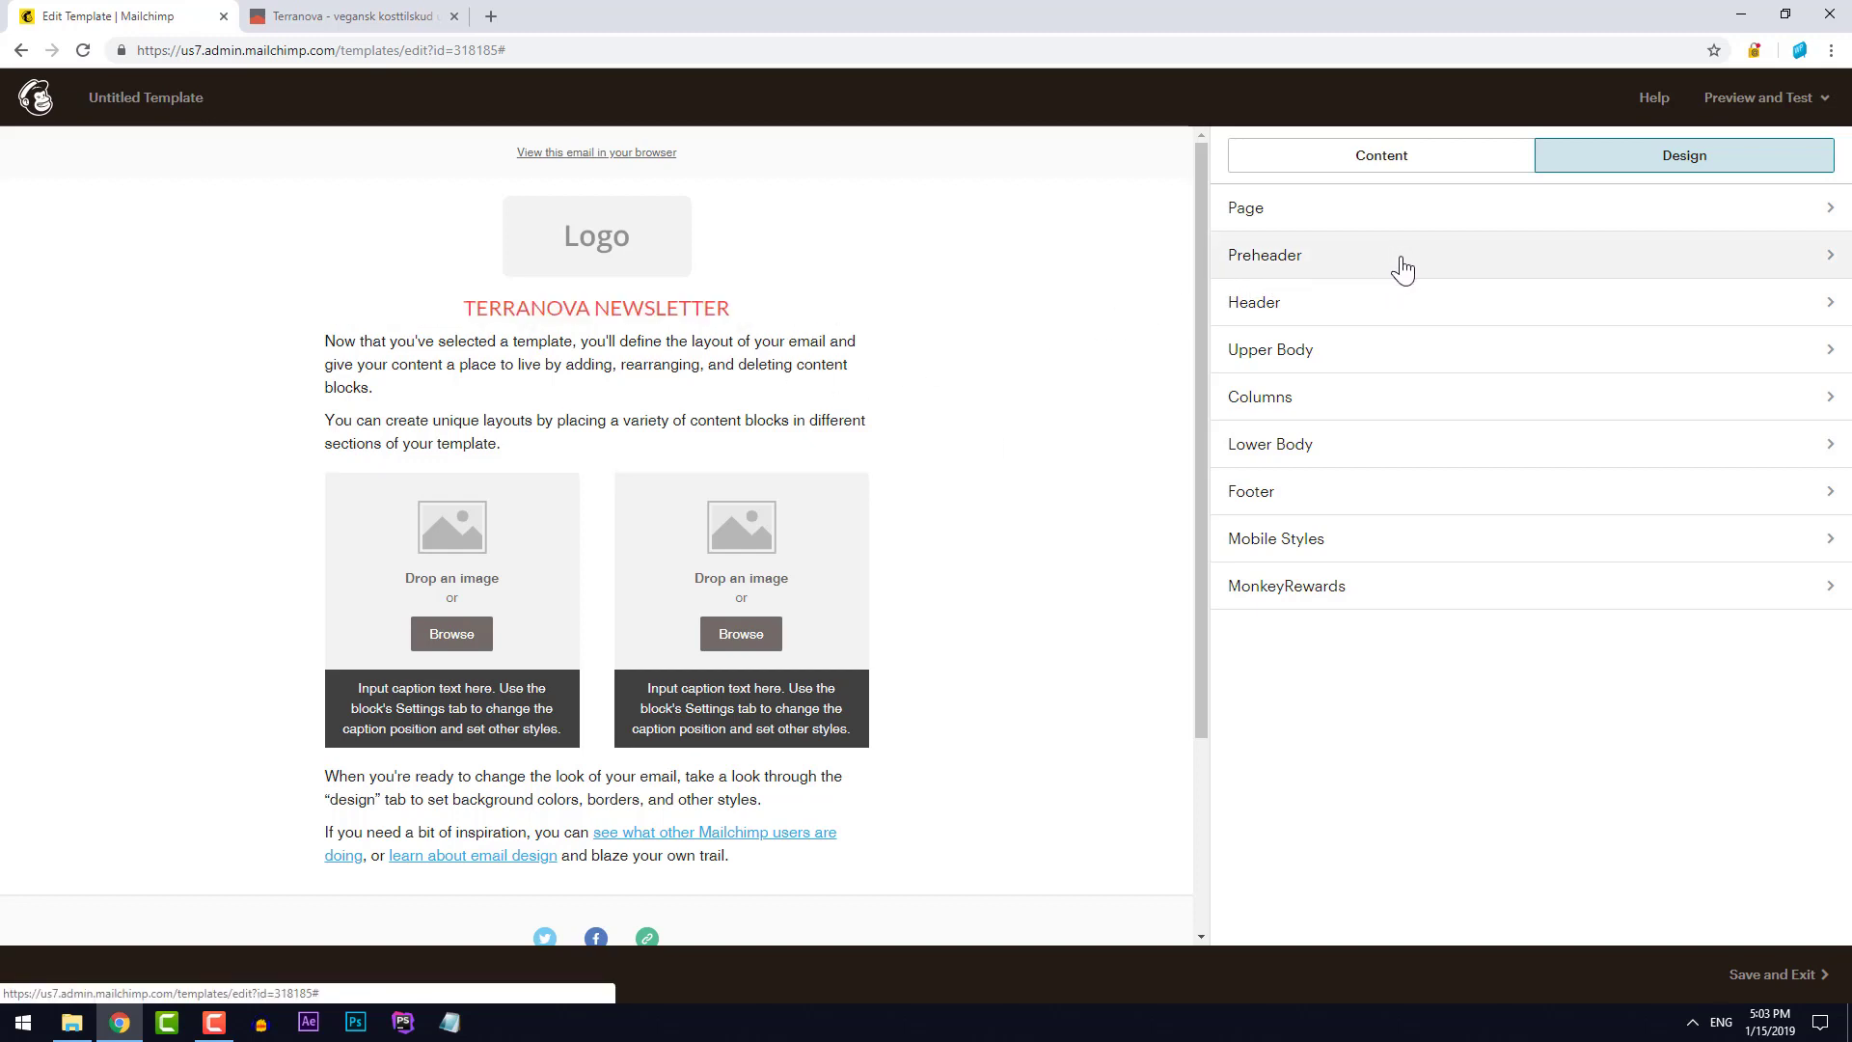
In the preheader design, try Comic Sans as the text font, change it to Lato and save the preheader design
click(1363, 273)
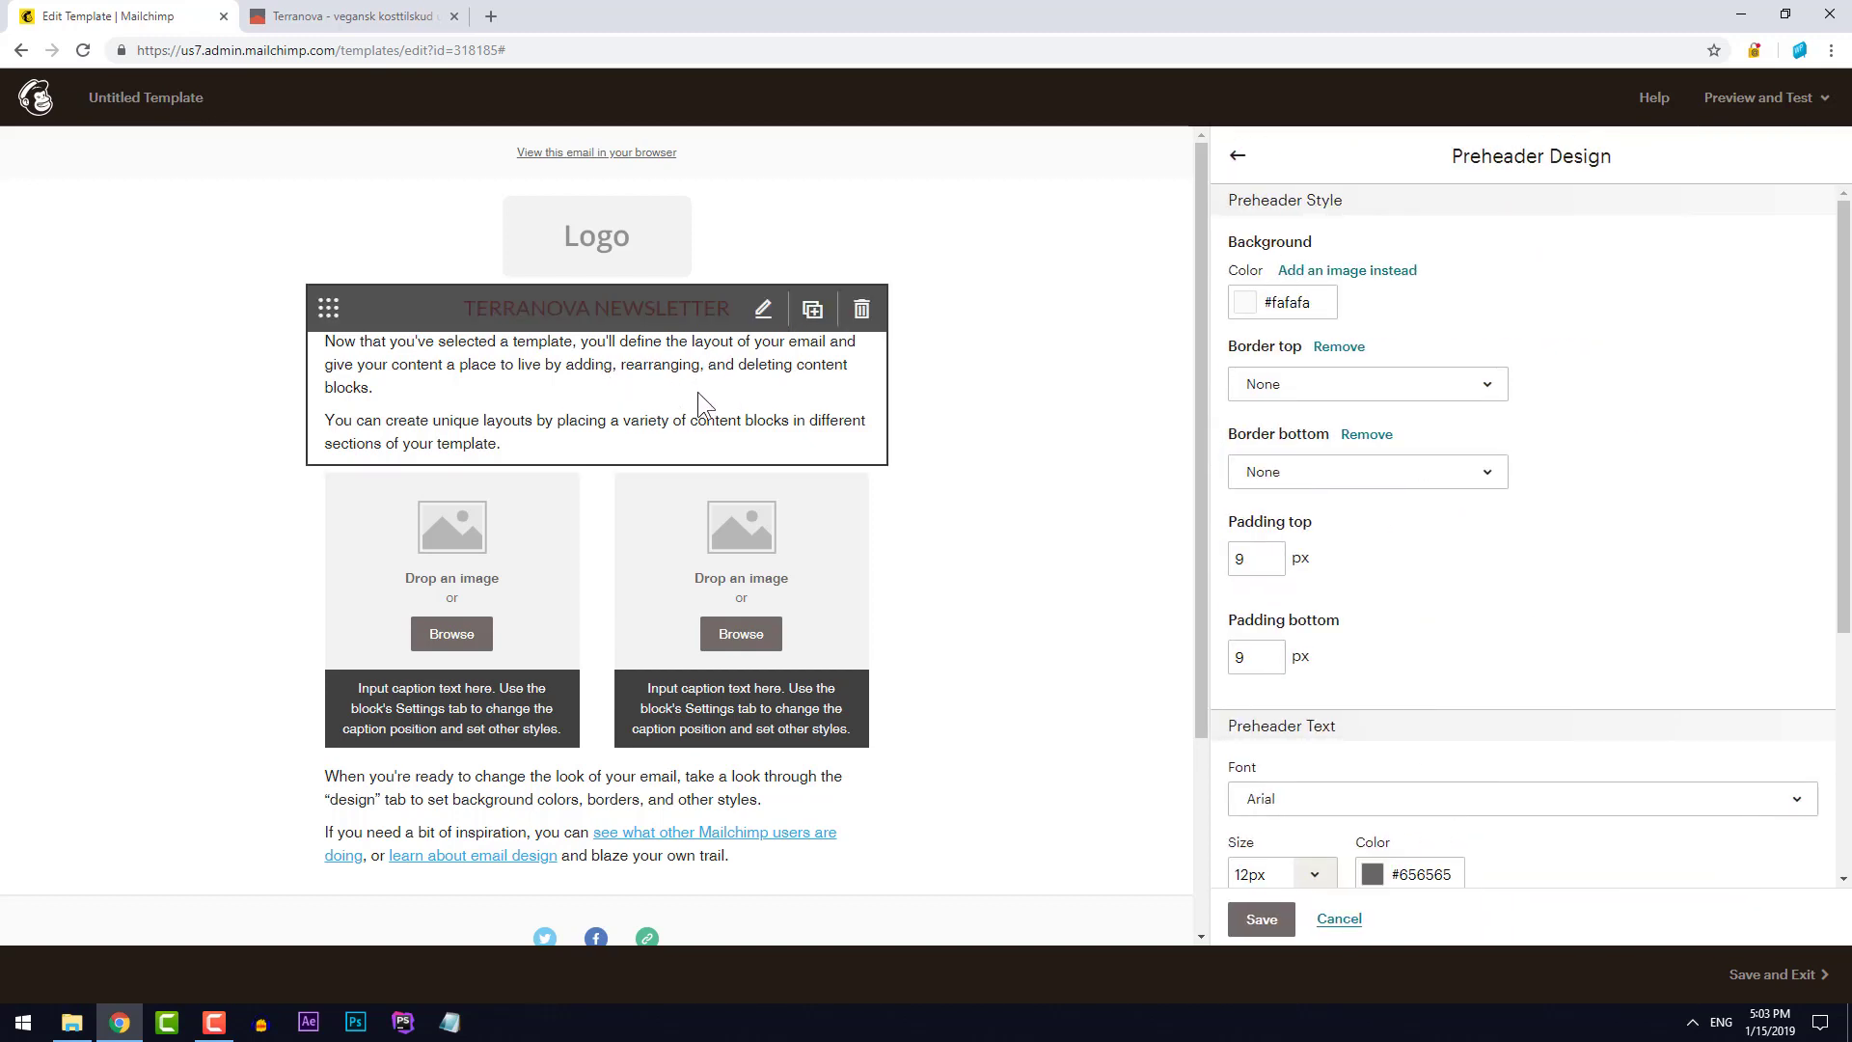
scroll(1562, 477, down, 3)
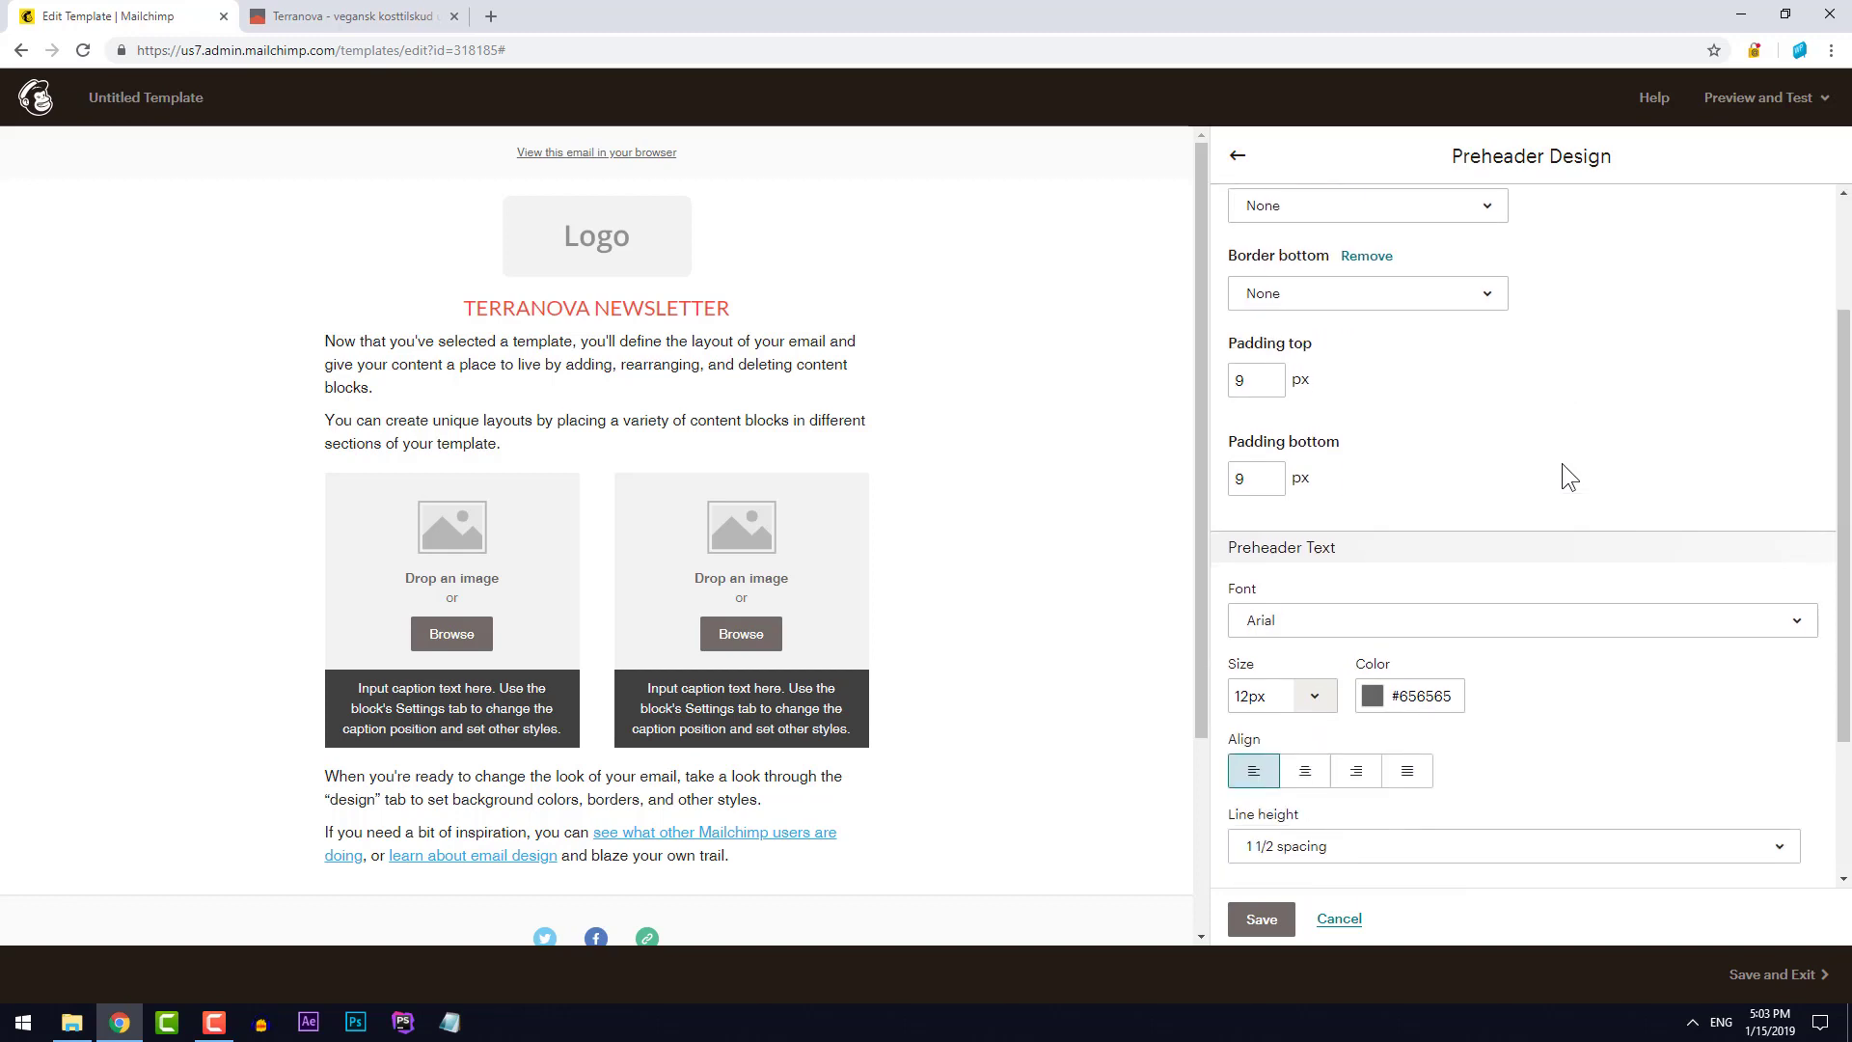
click(1391, 517)
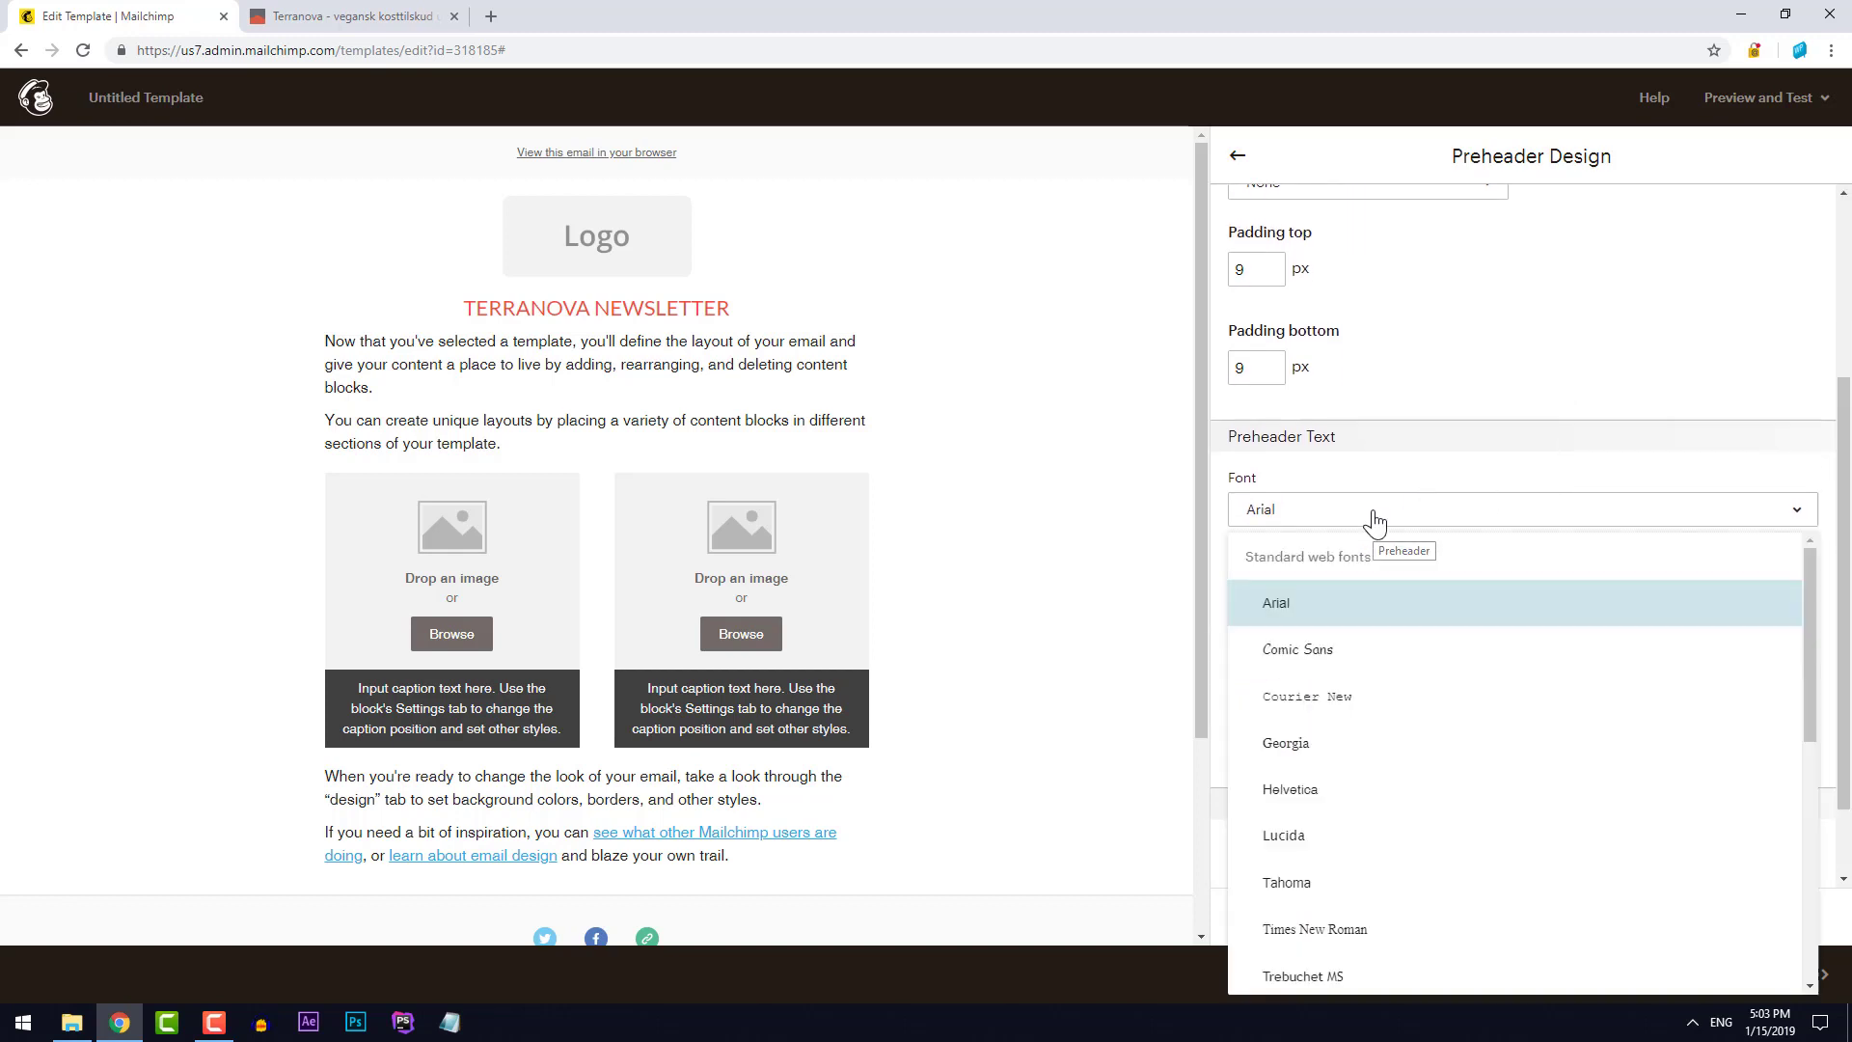
click(1340, 653)
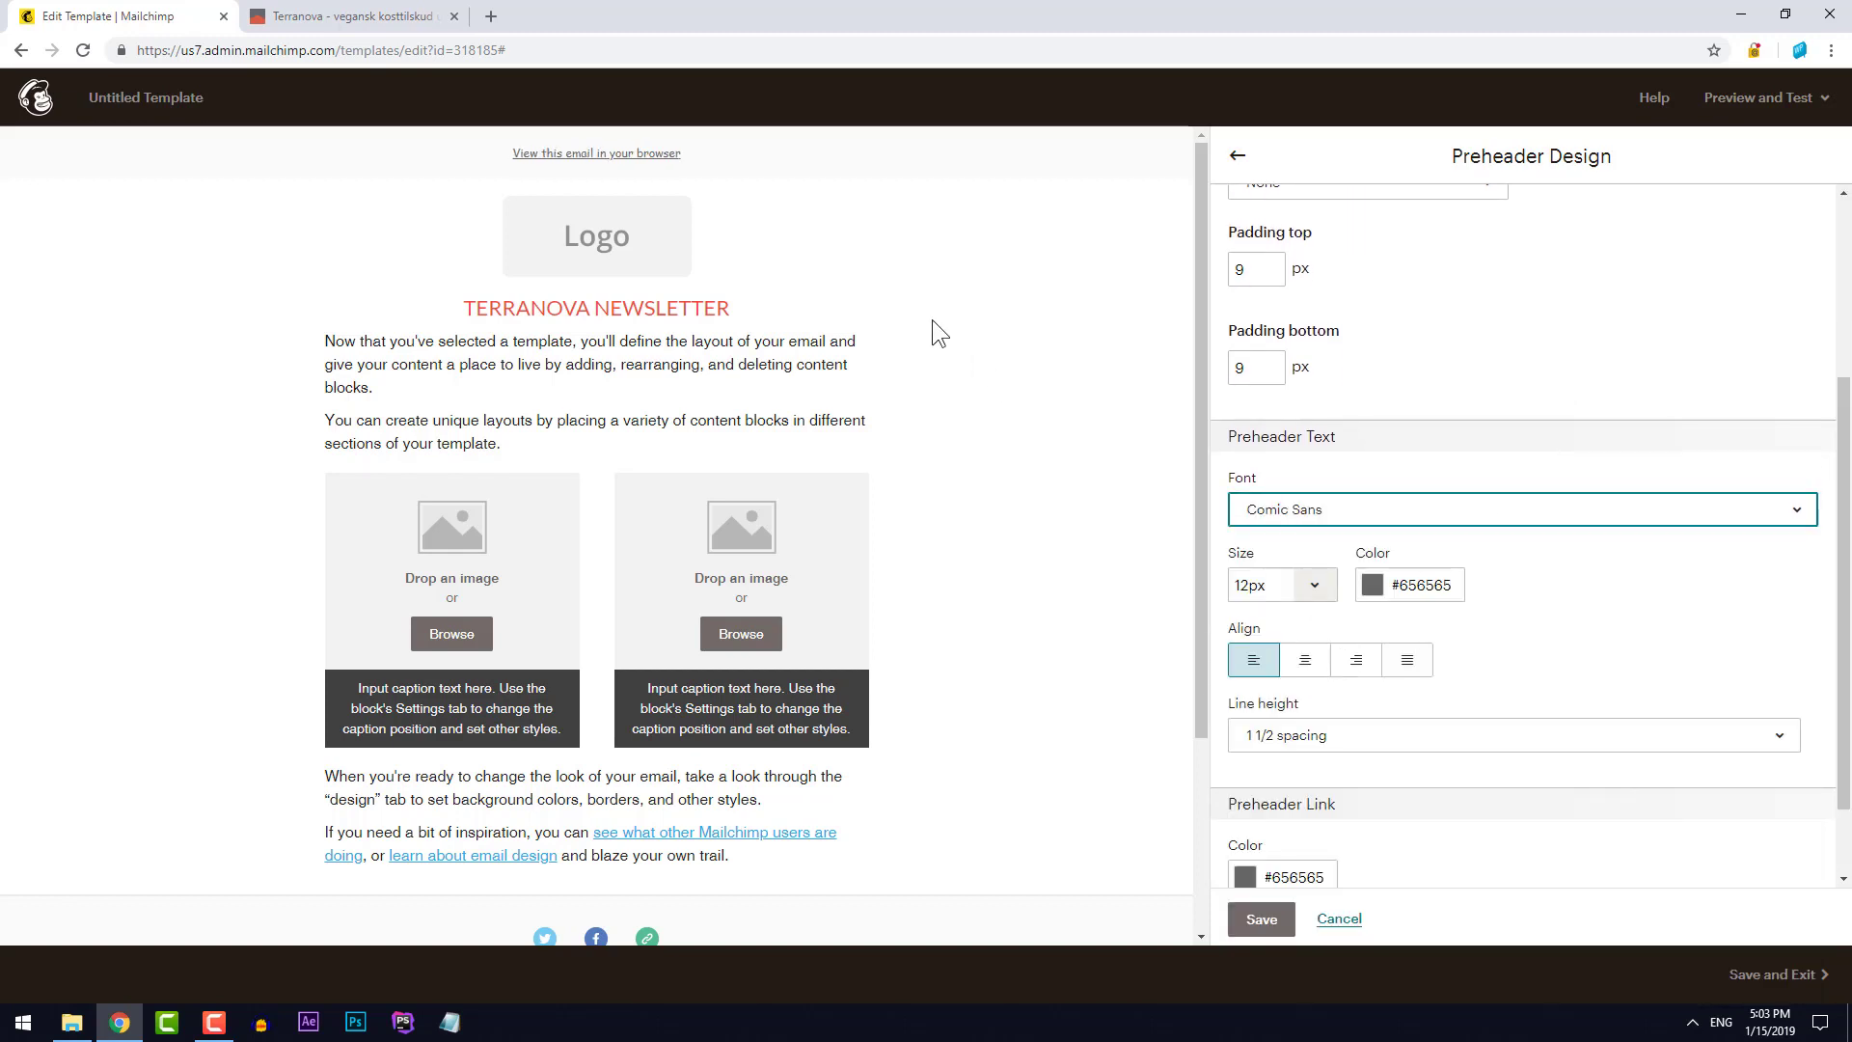
mouse_move(640, 157)
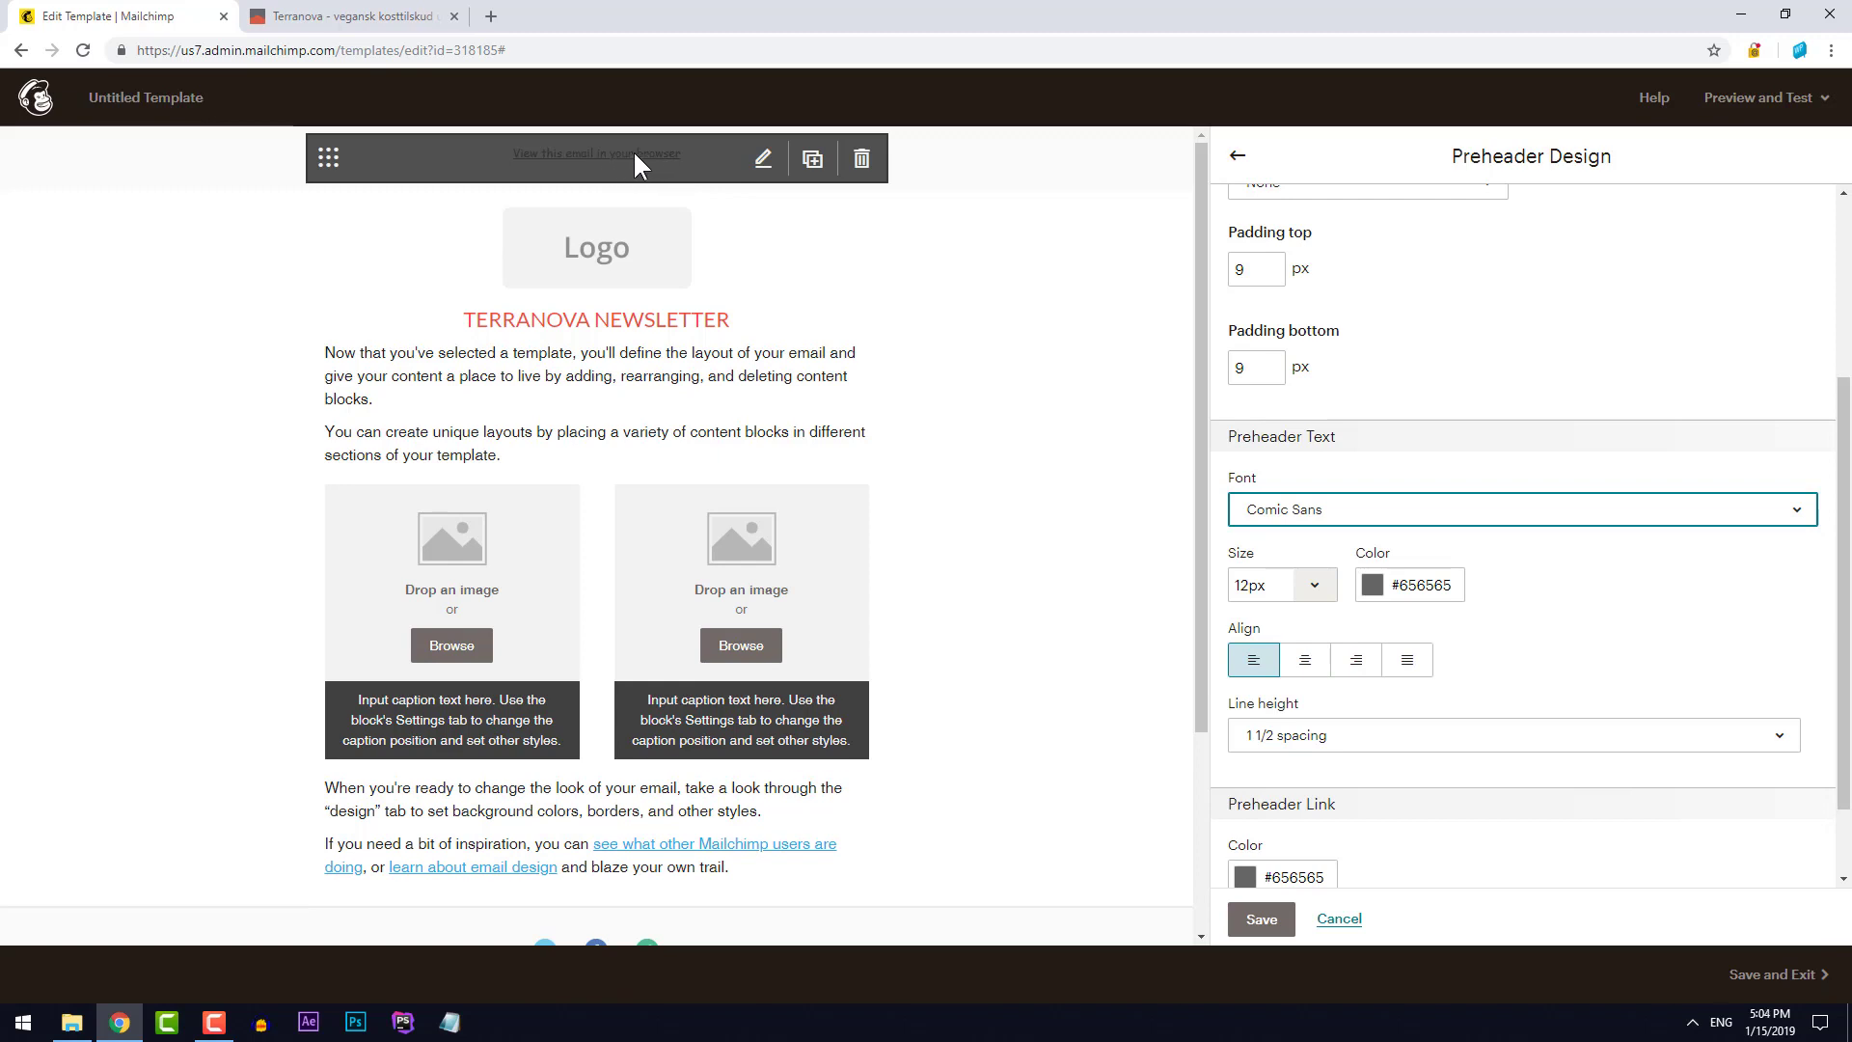
click(1388, 511)
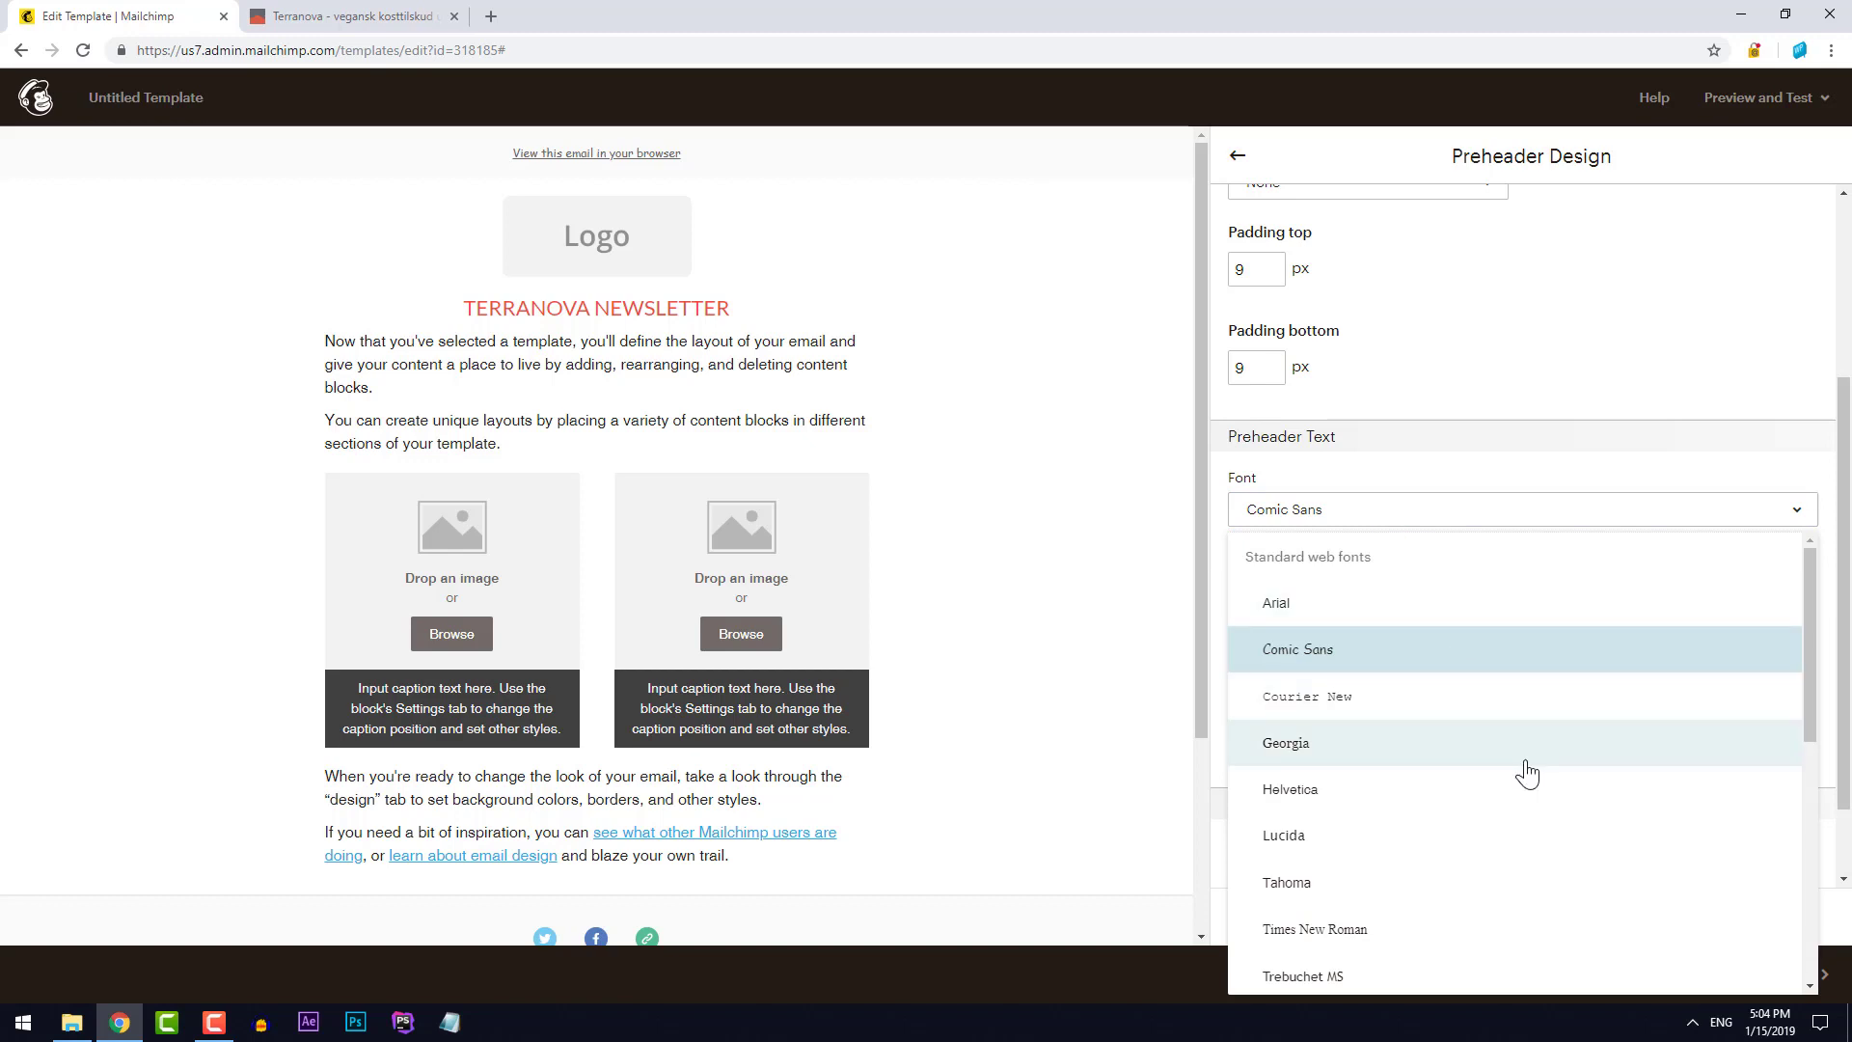
scroll(1524, 773, down, 4)
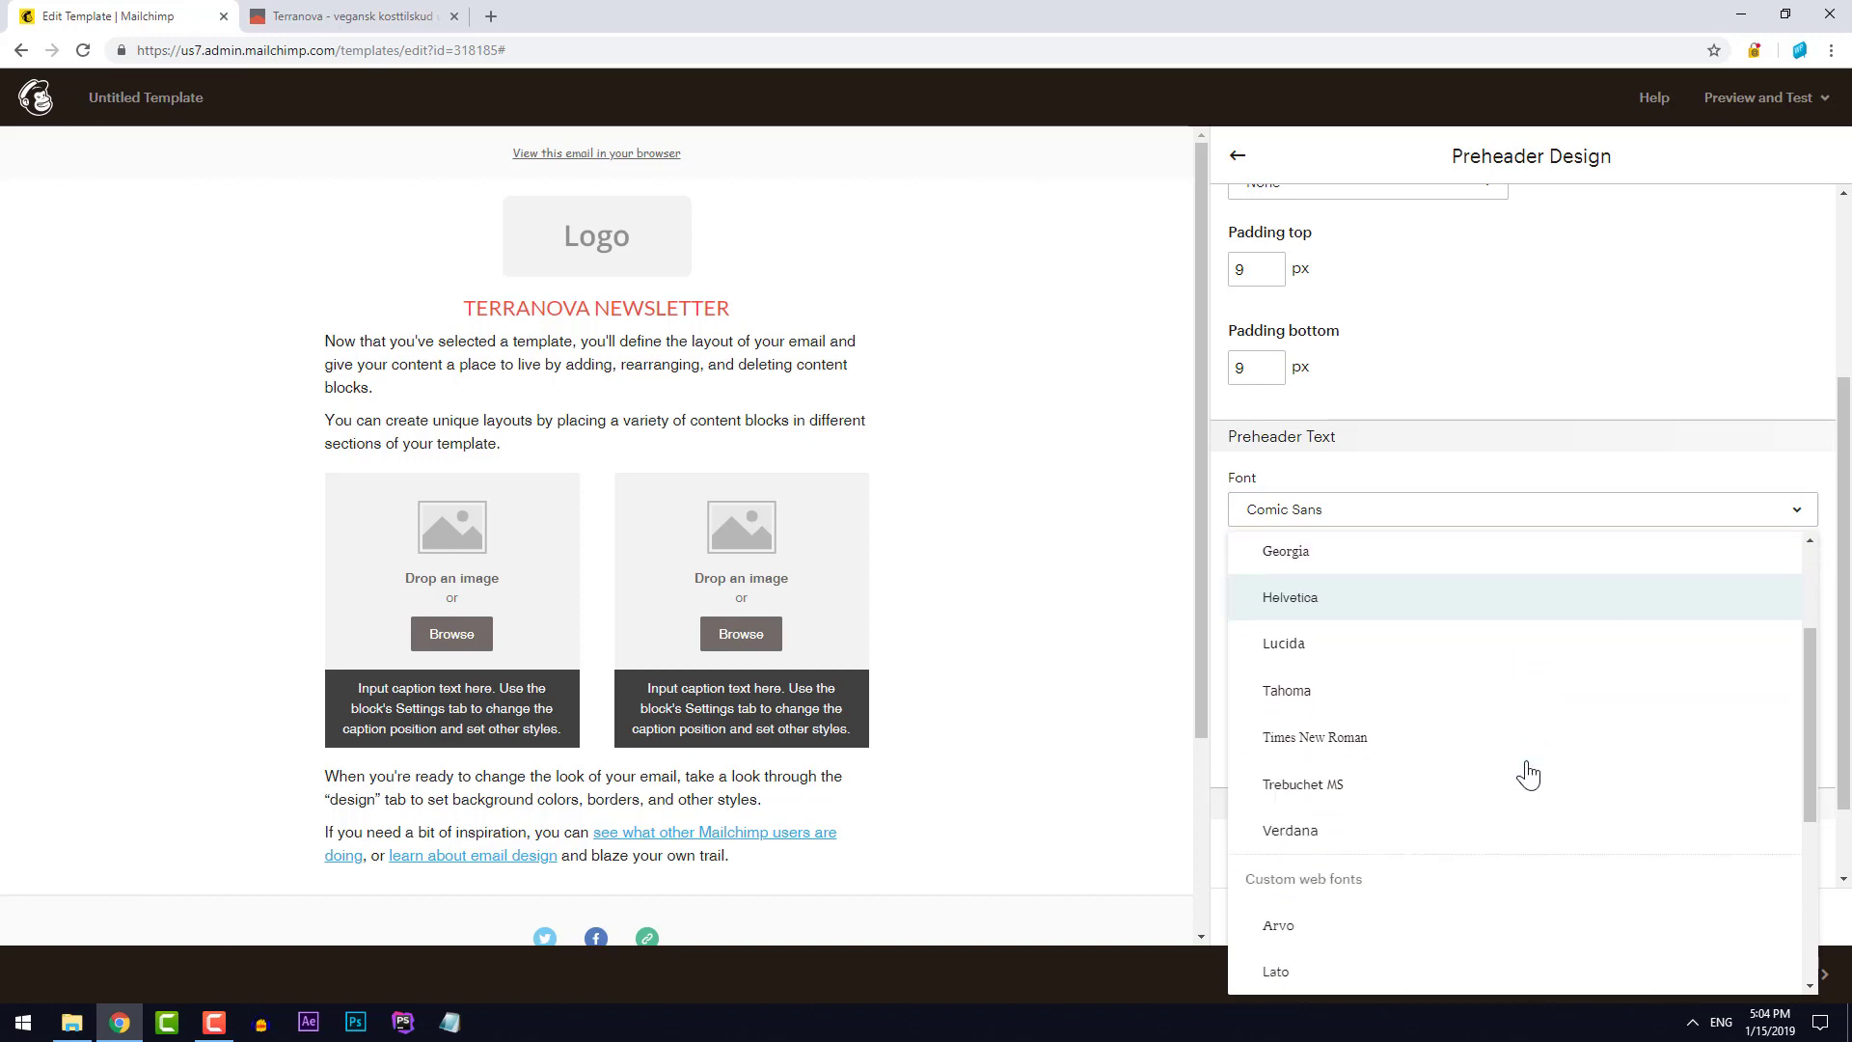
click(1494, 774)
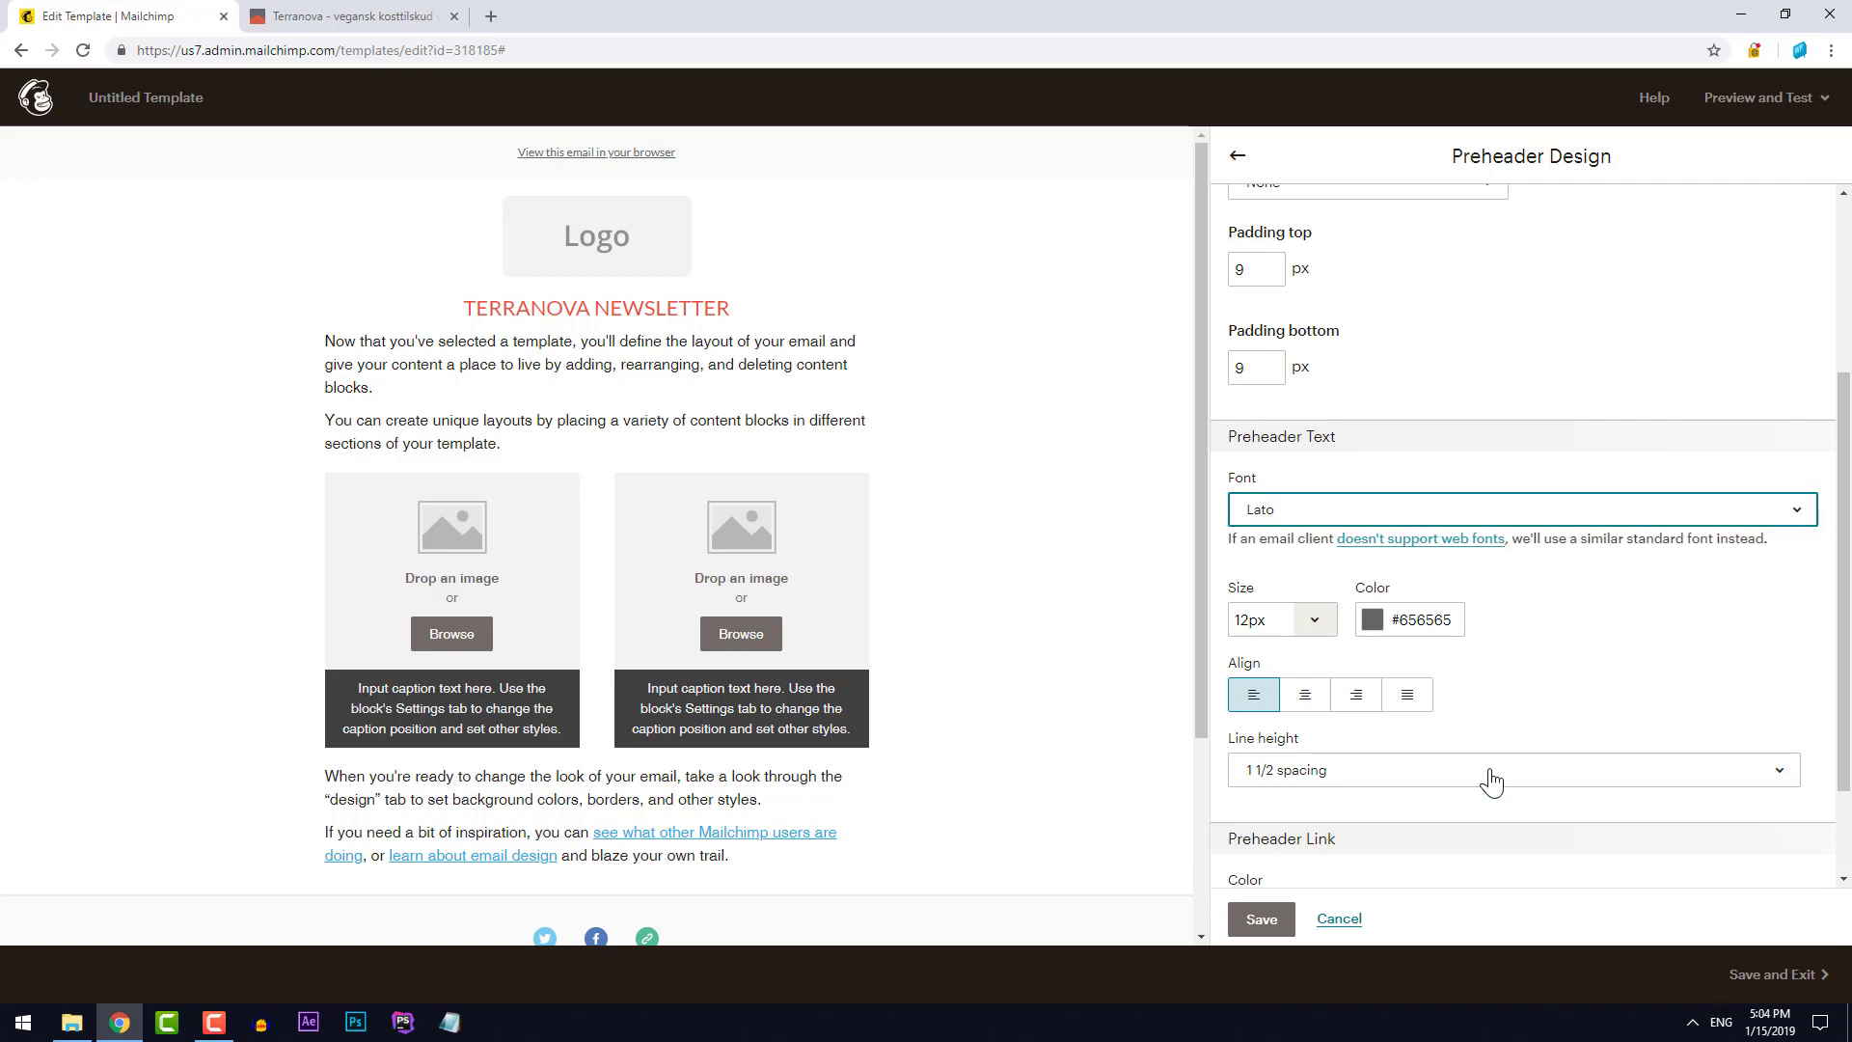
click(1263, 924)
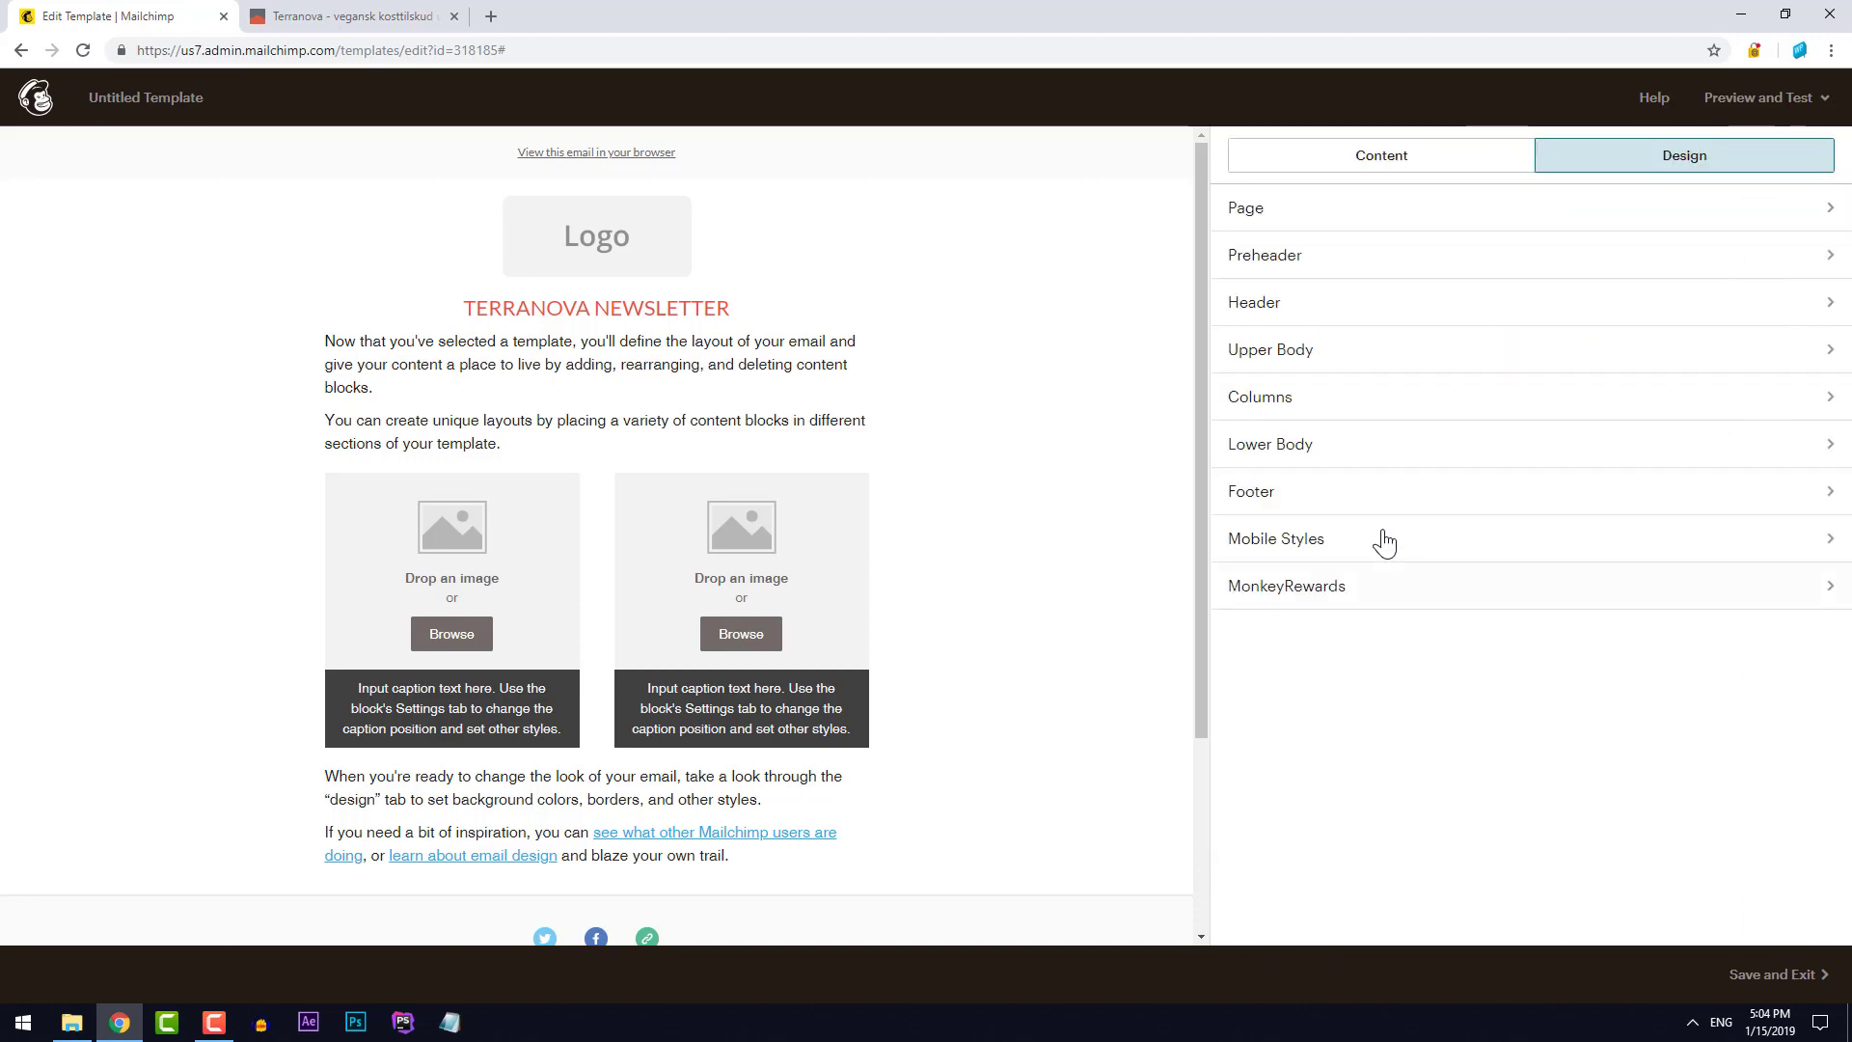
Set the upper body text font to Georgia and save the upper body design
click(1381, 352)
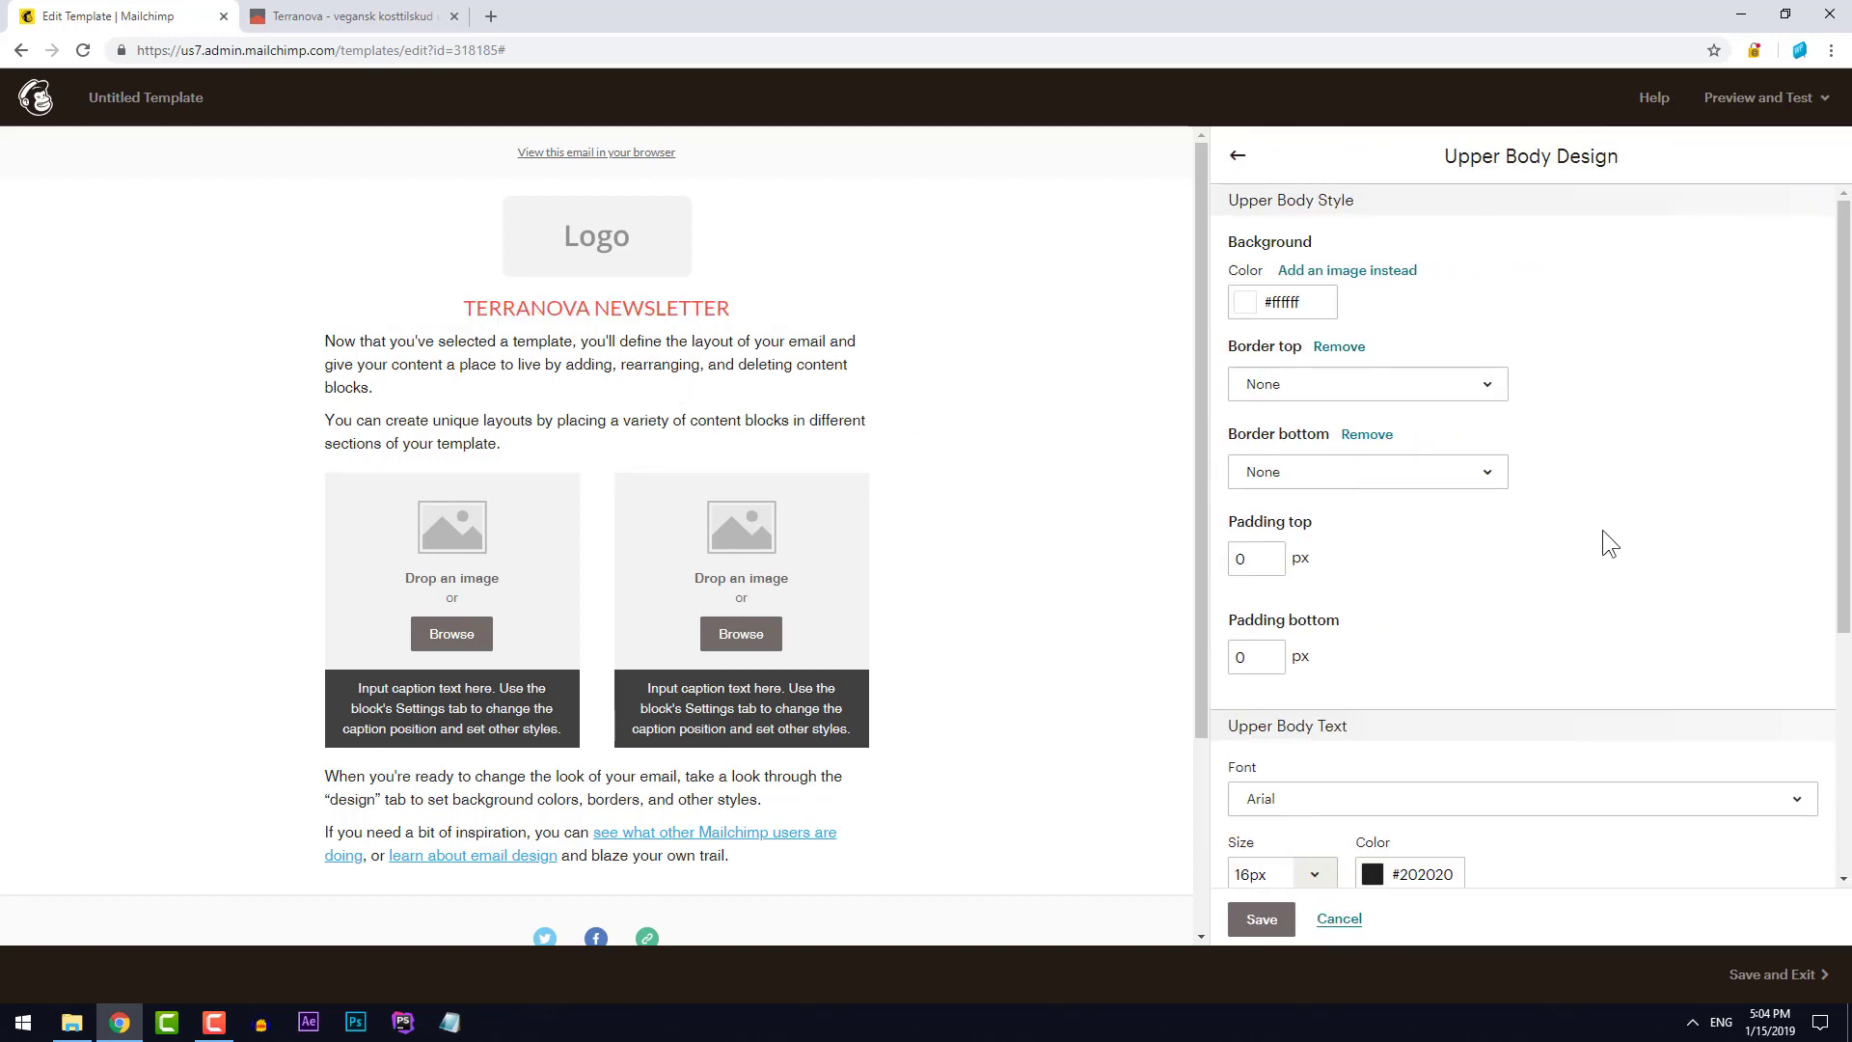
scroll(1631, 549, down, 4)
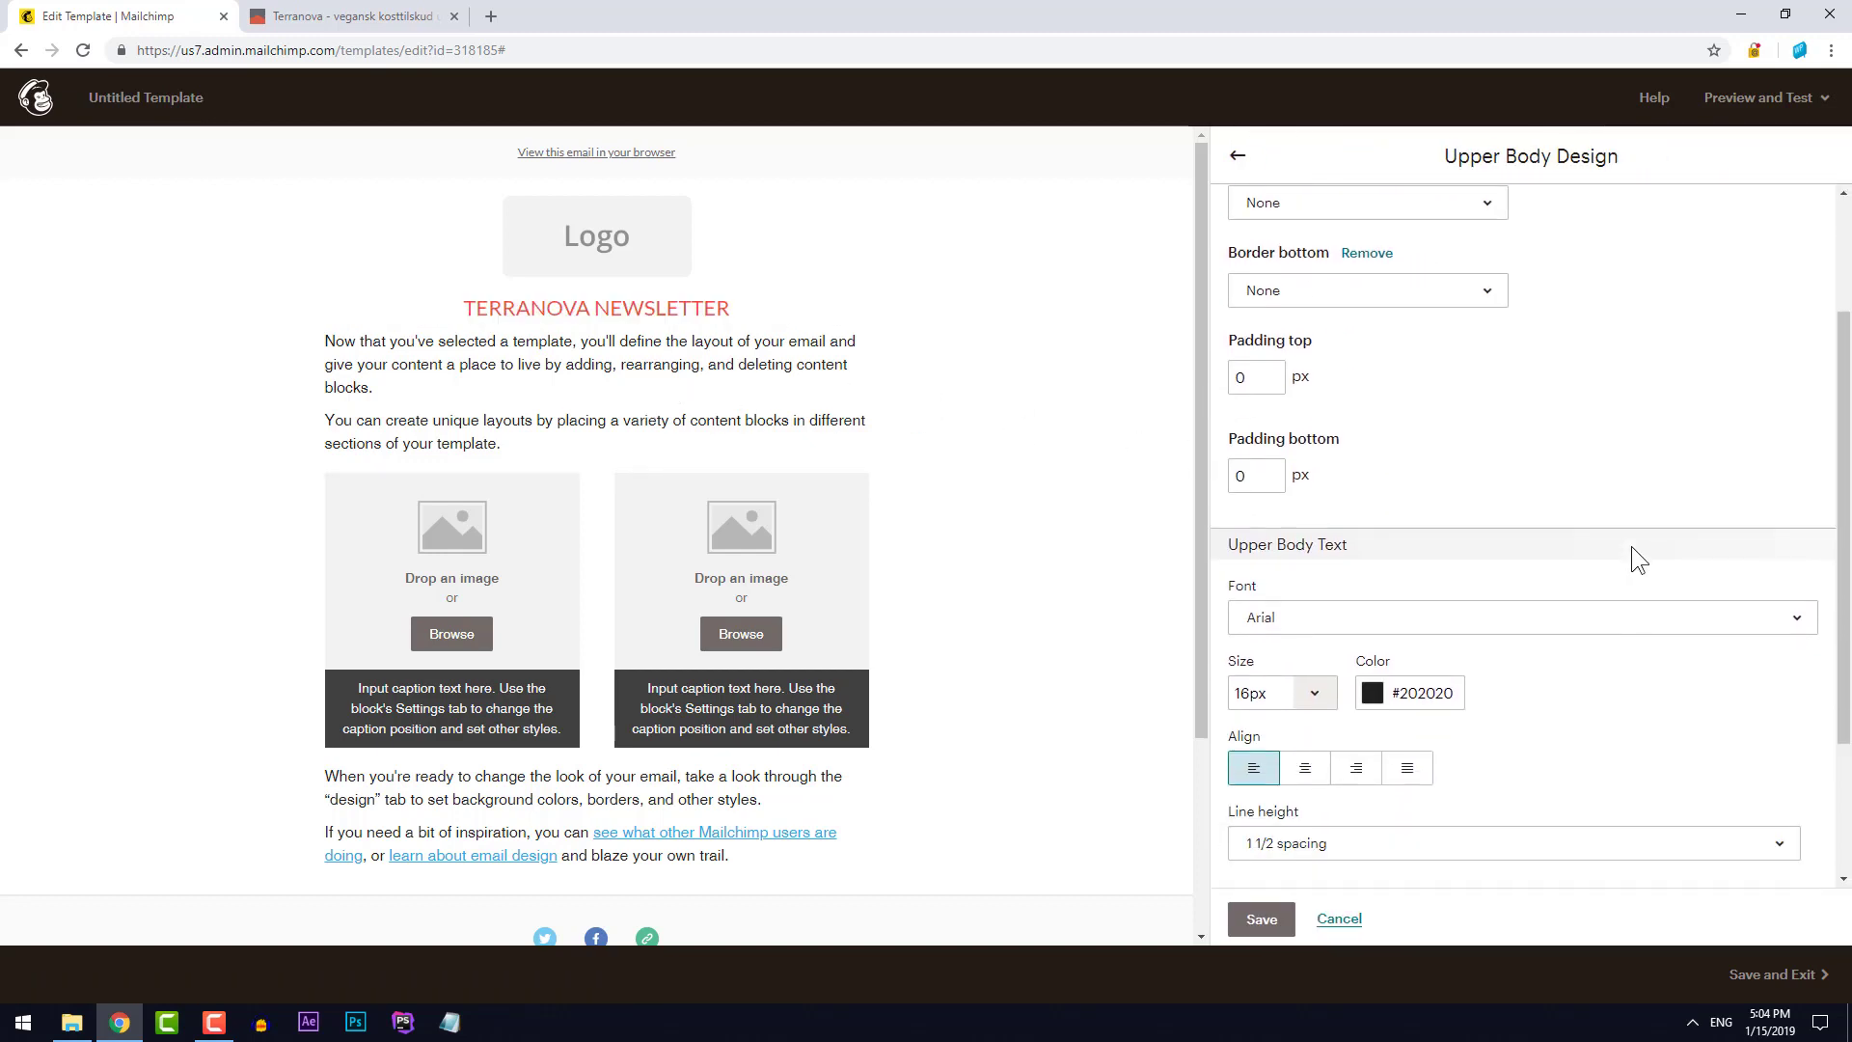
click(1567, 423)
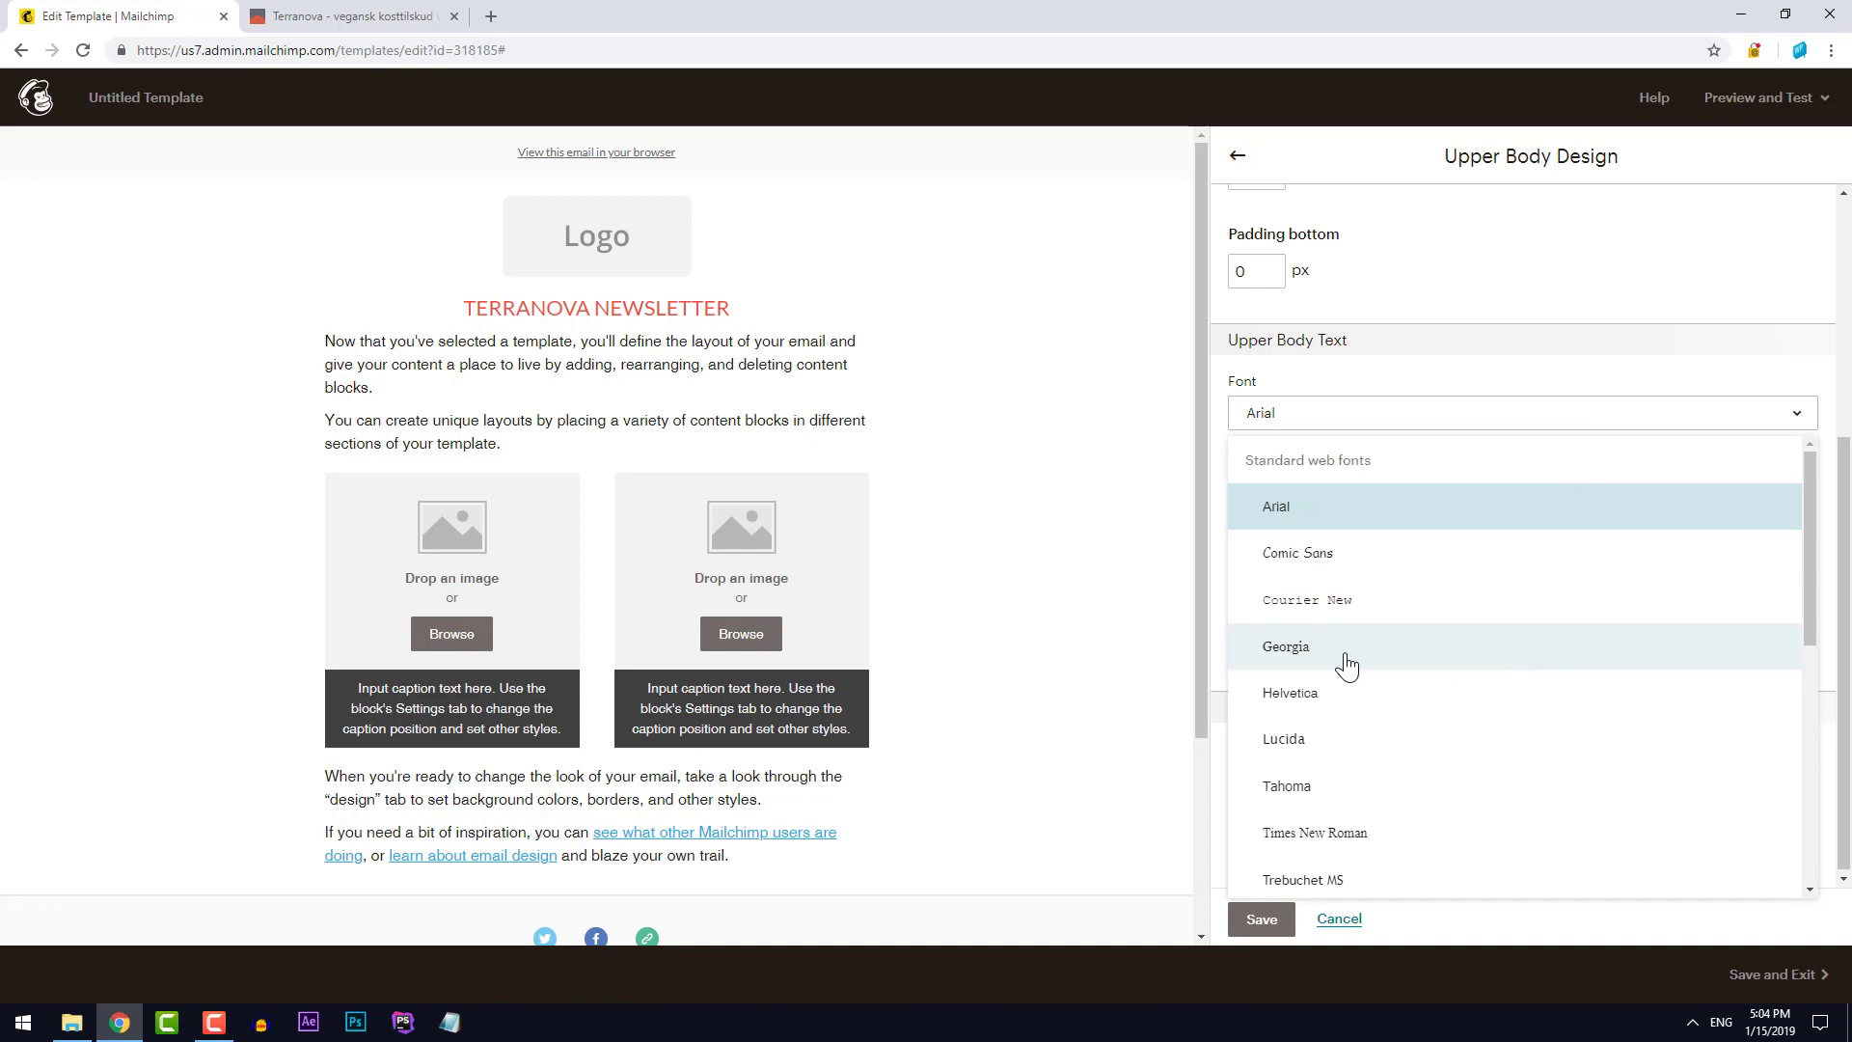
click(1377, 668)
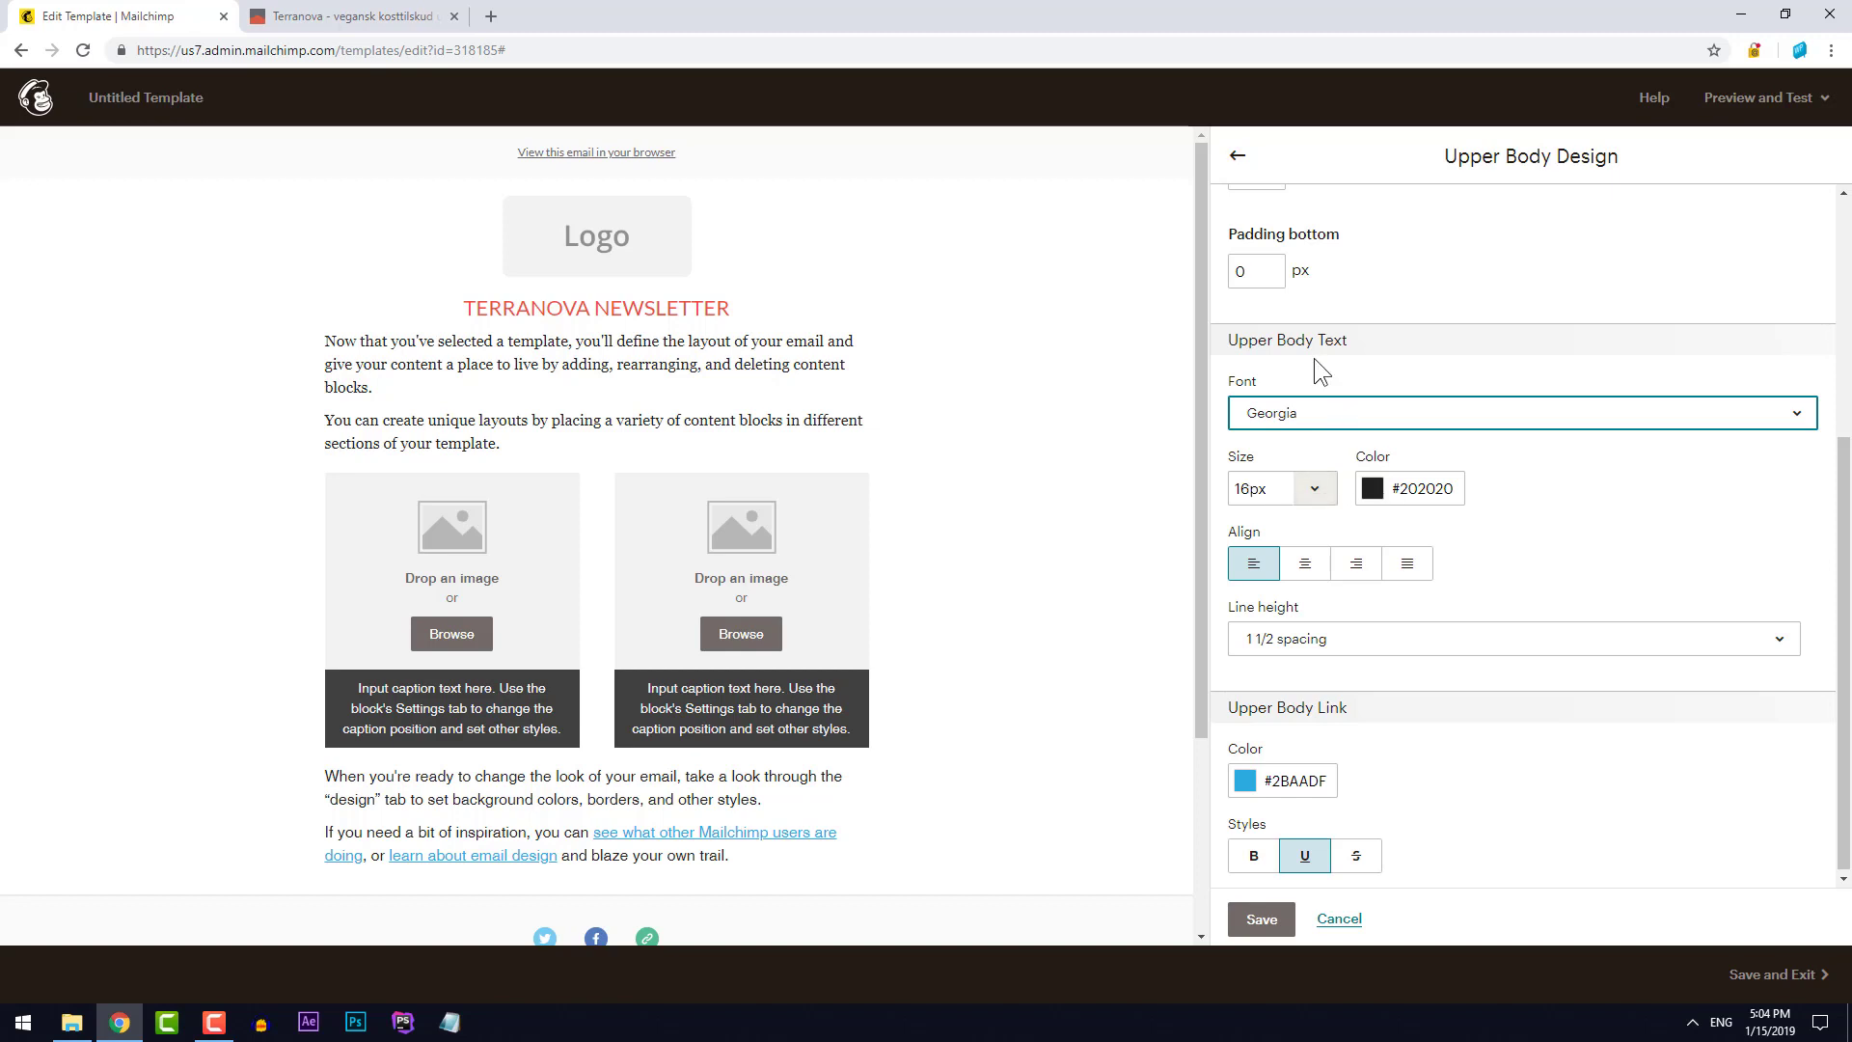
click(1261, 921)
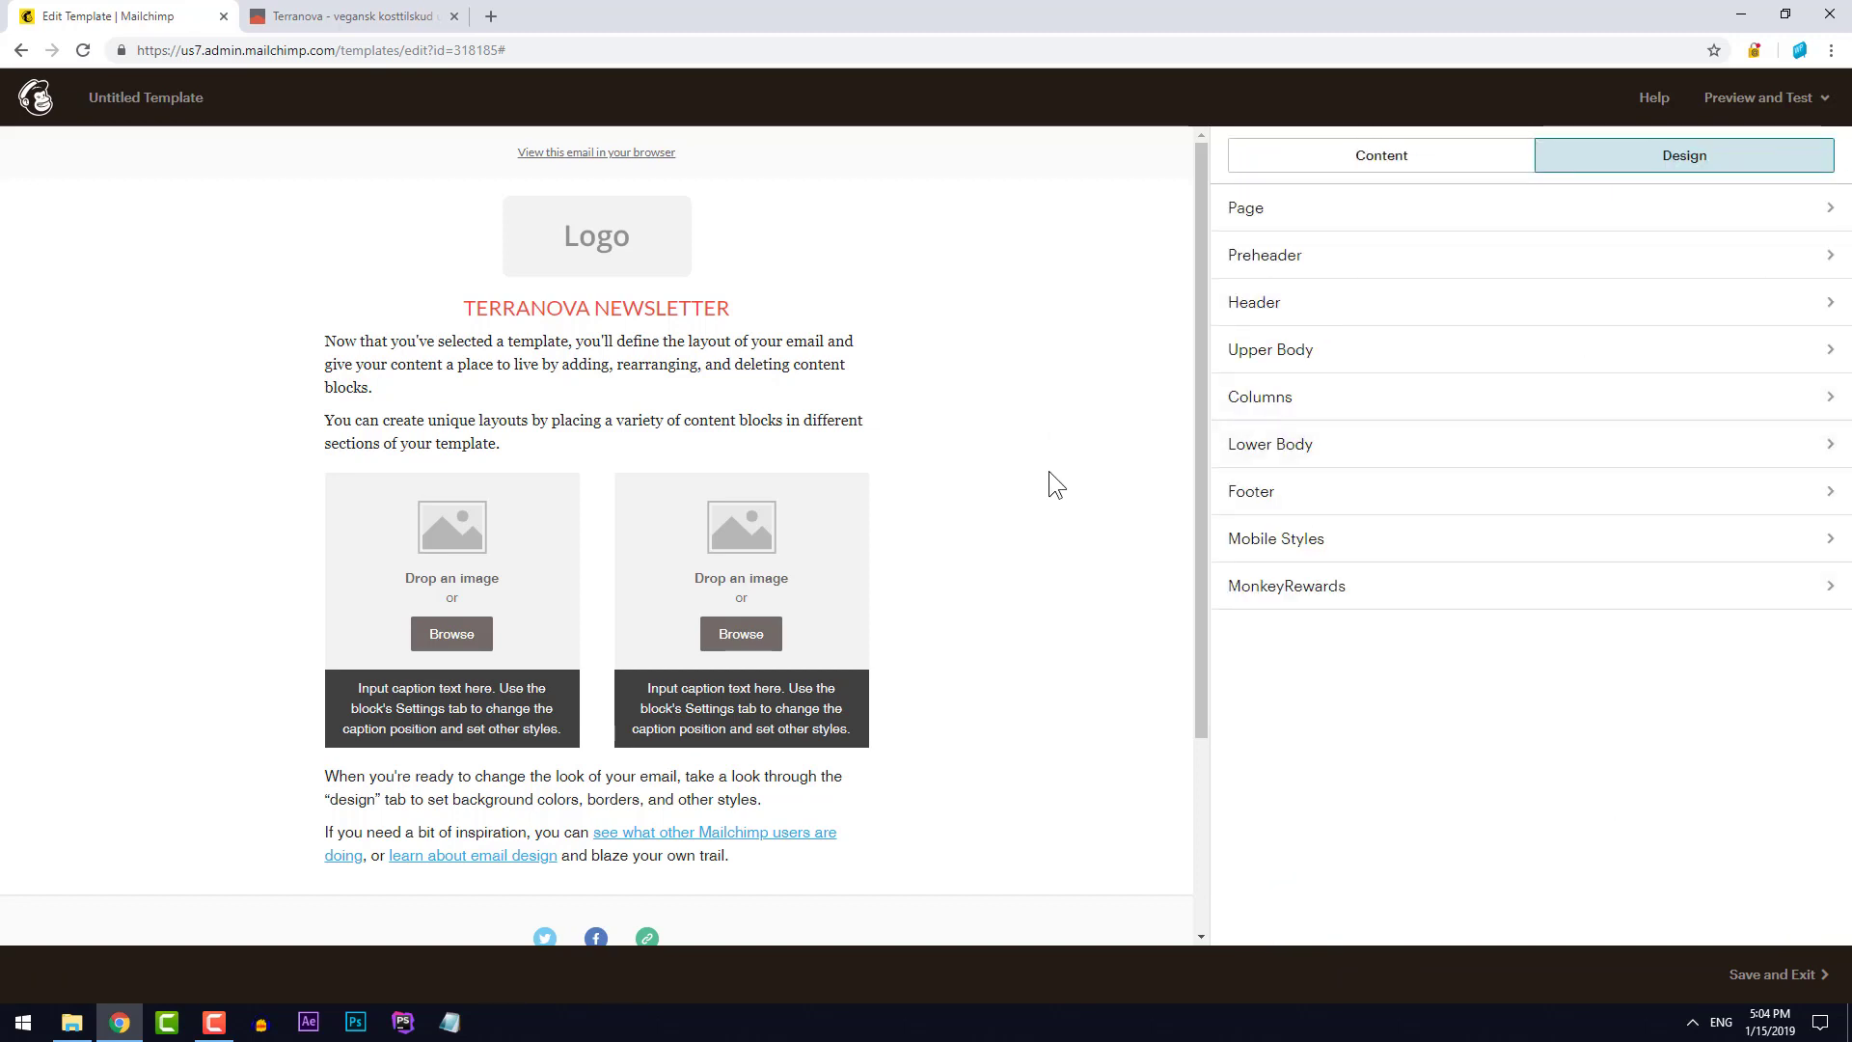
Set the column text font to Georgia and save the columns design
scroll(1052, 477, down, 1)
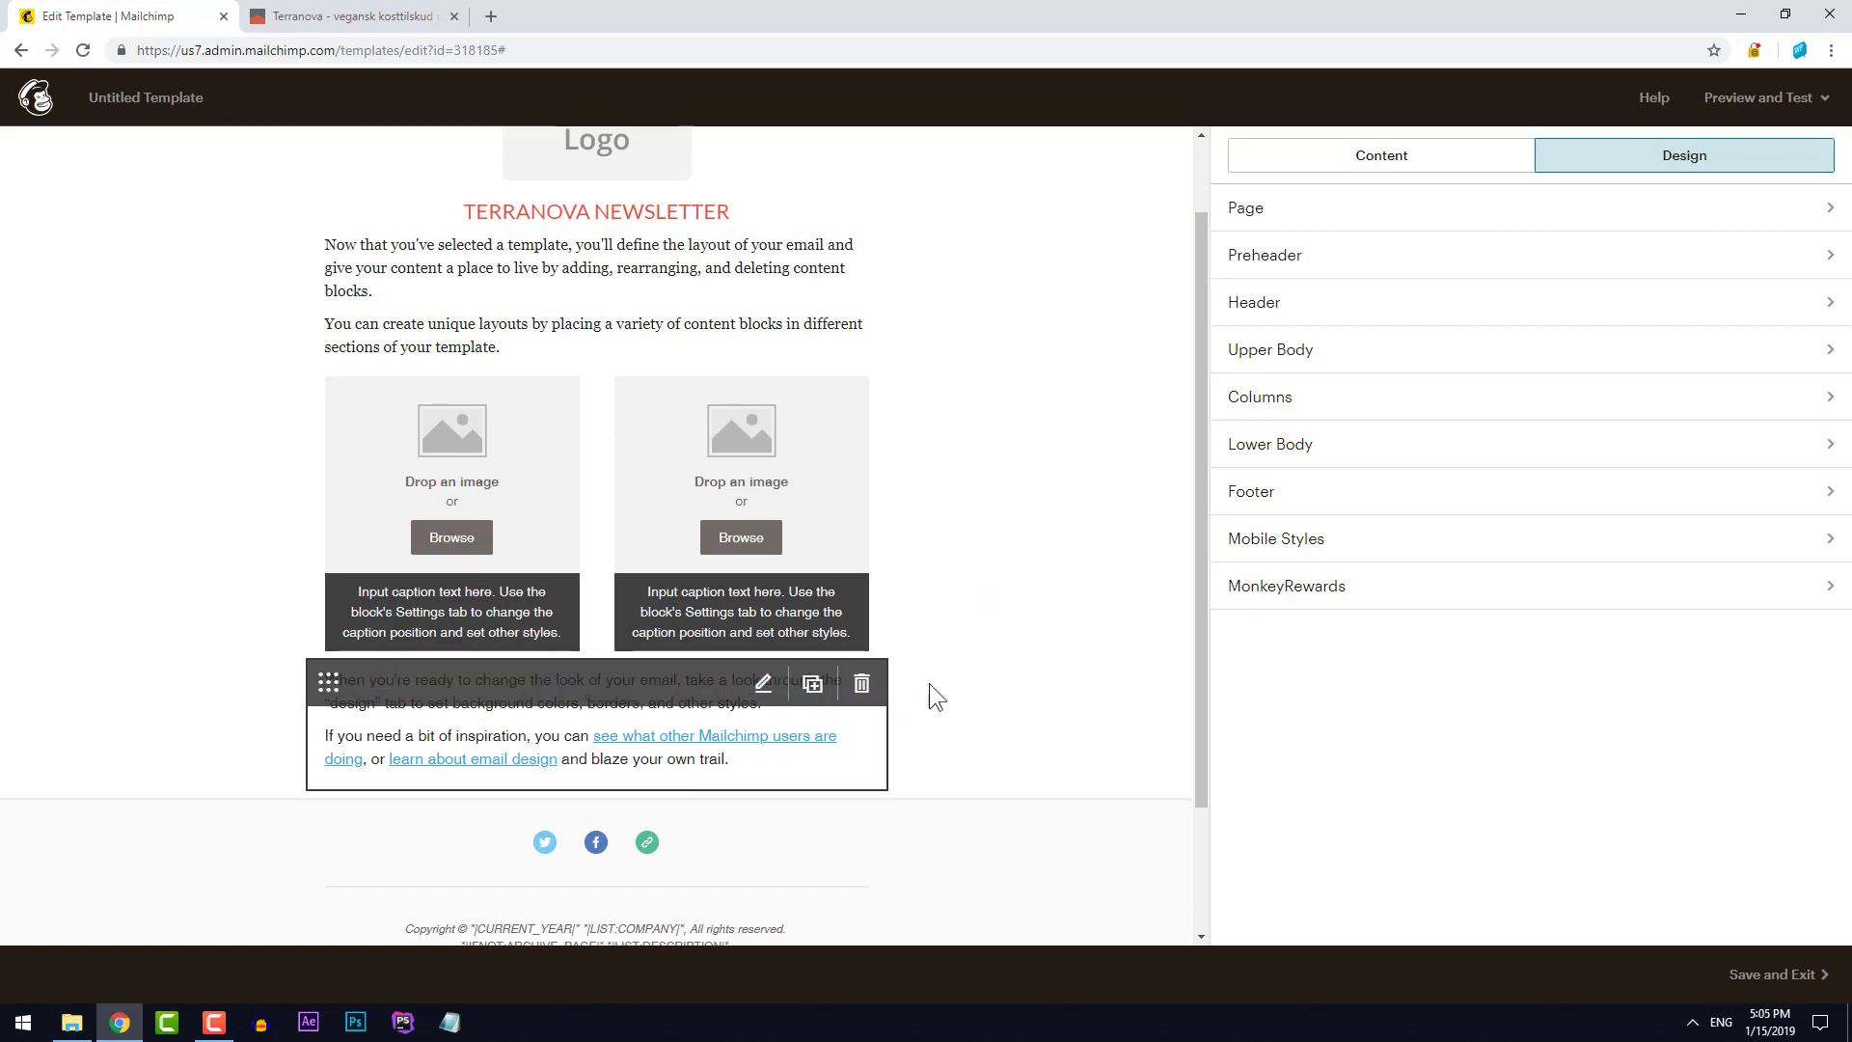
click(1368, 407)
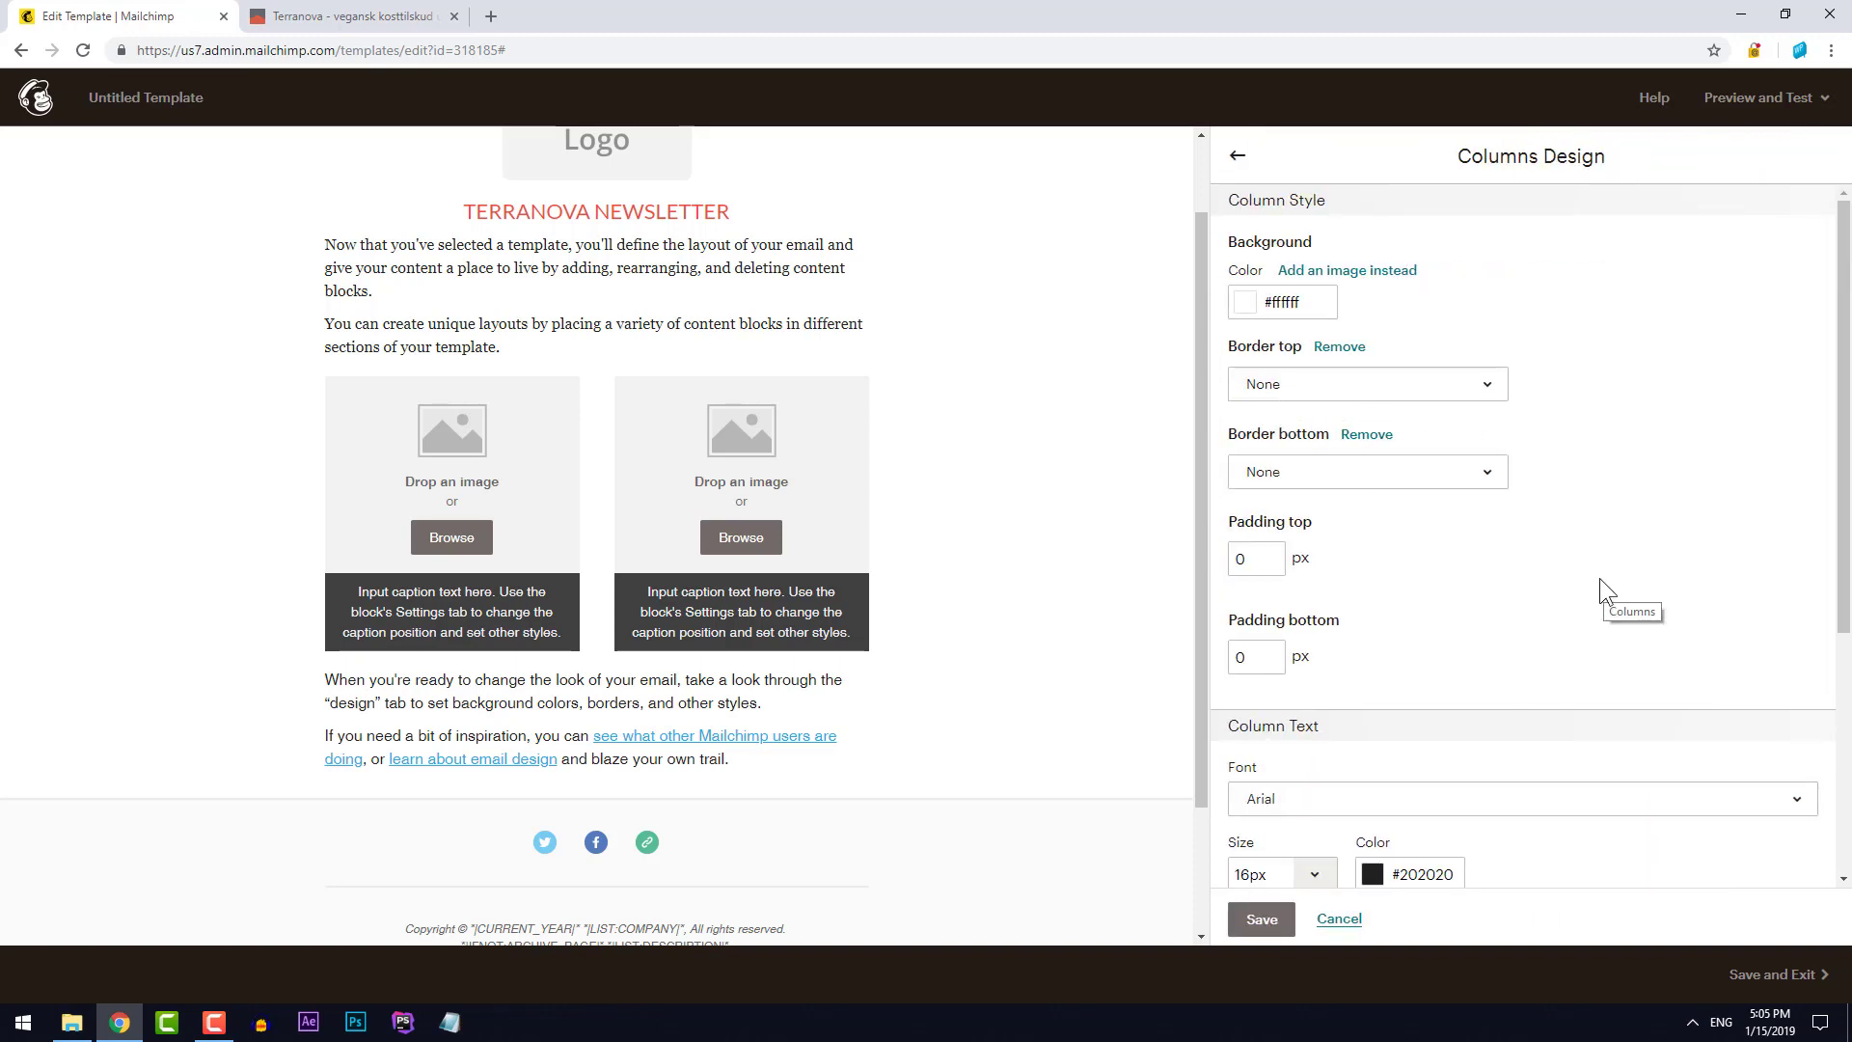
scroll(1599, 576, down, 3)
click(1573, 526)
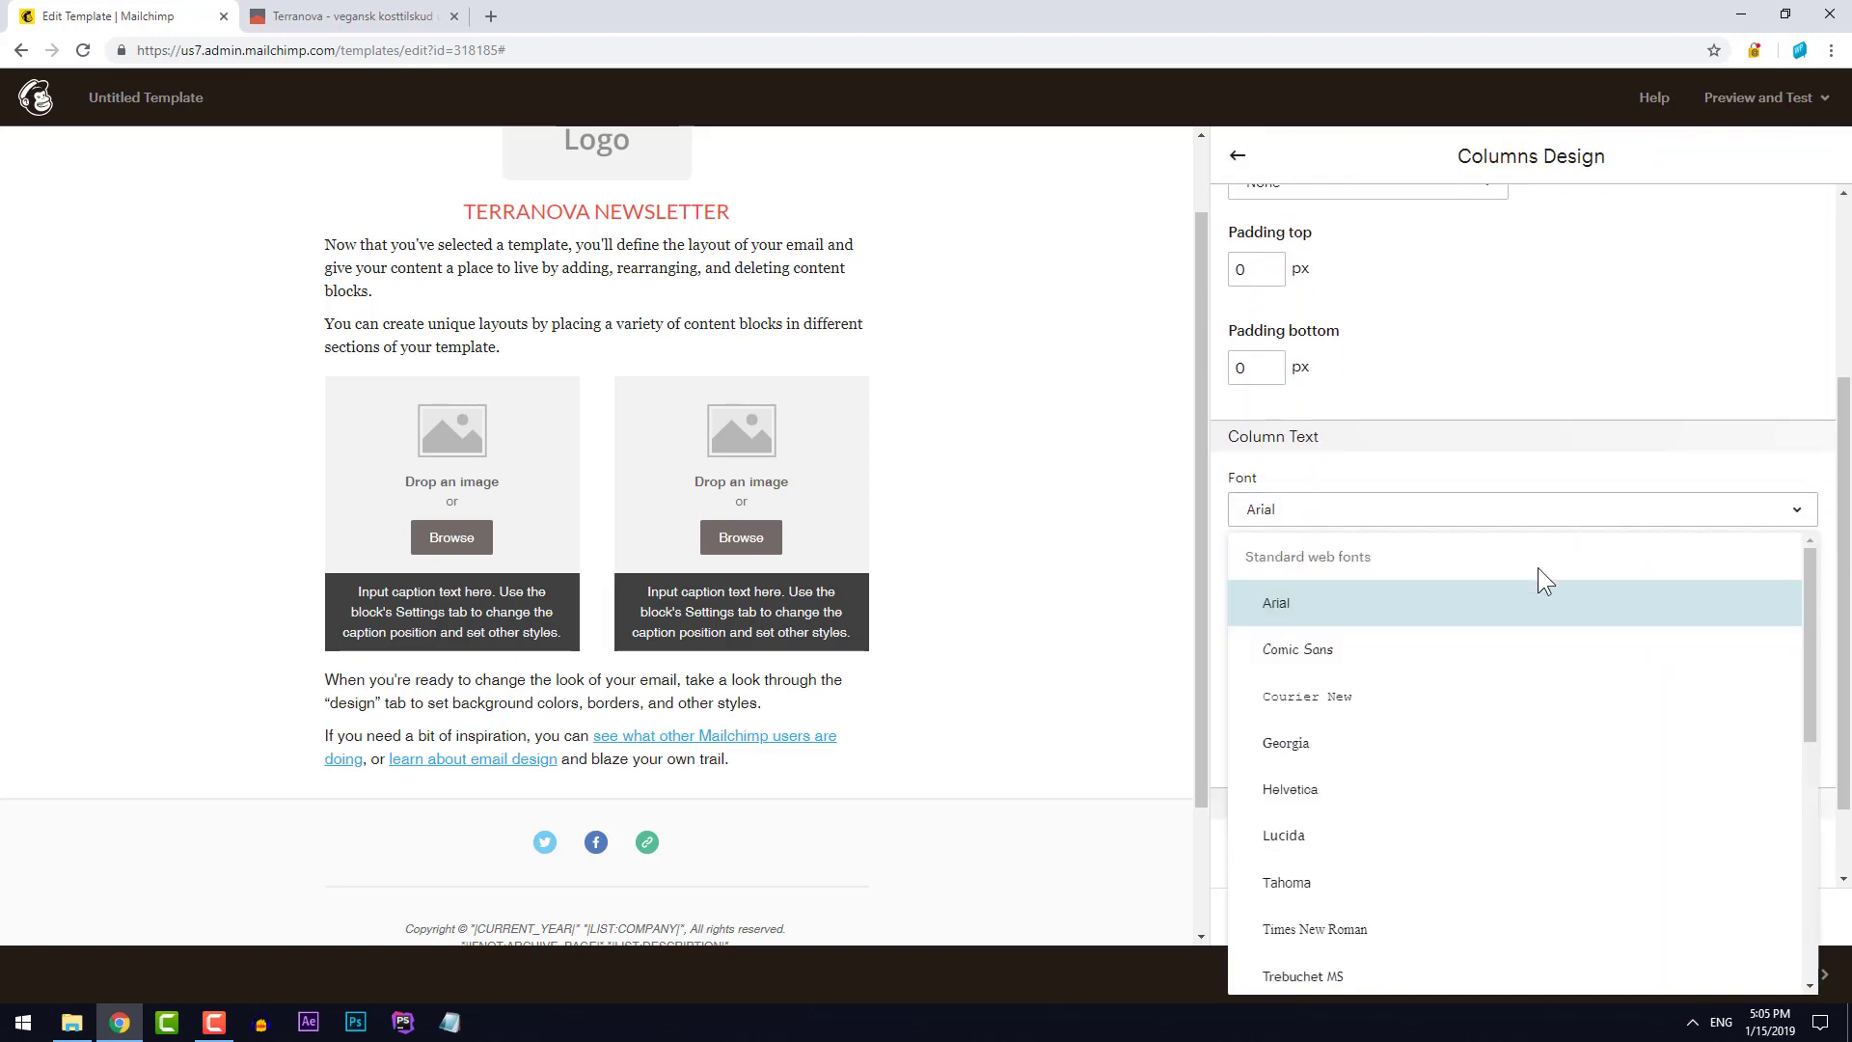
click(1388, 743)
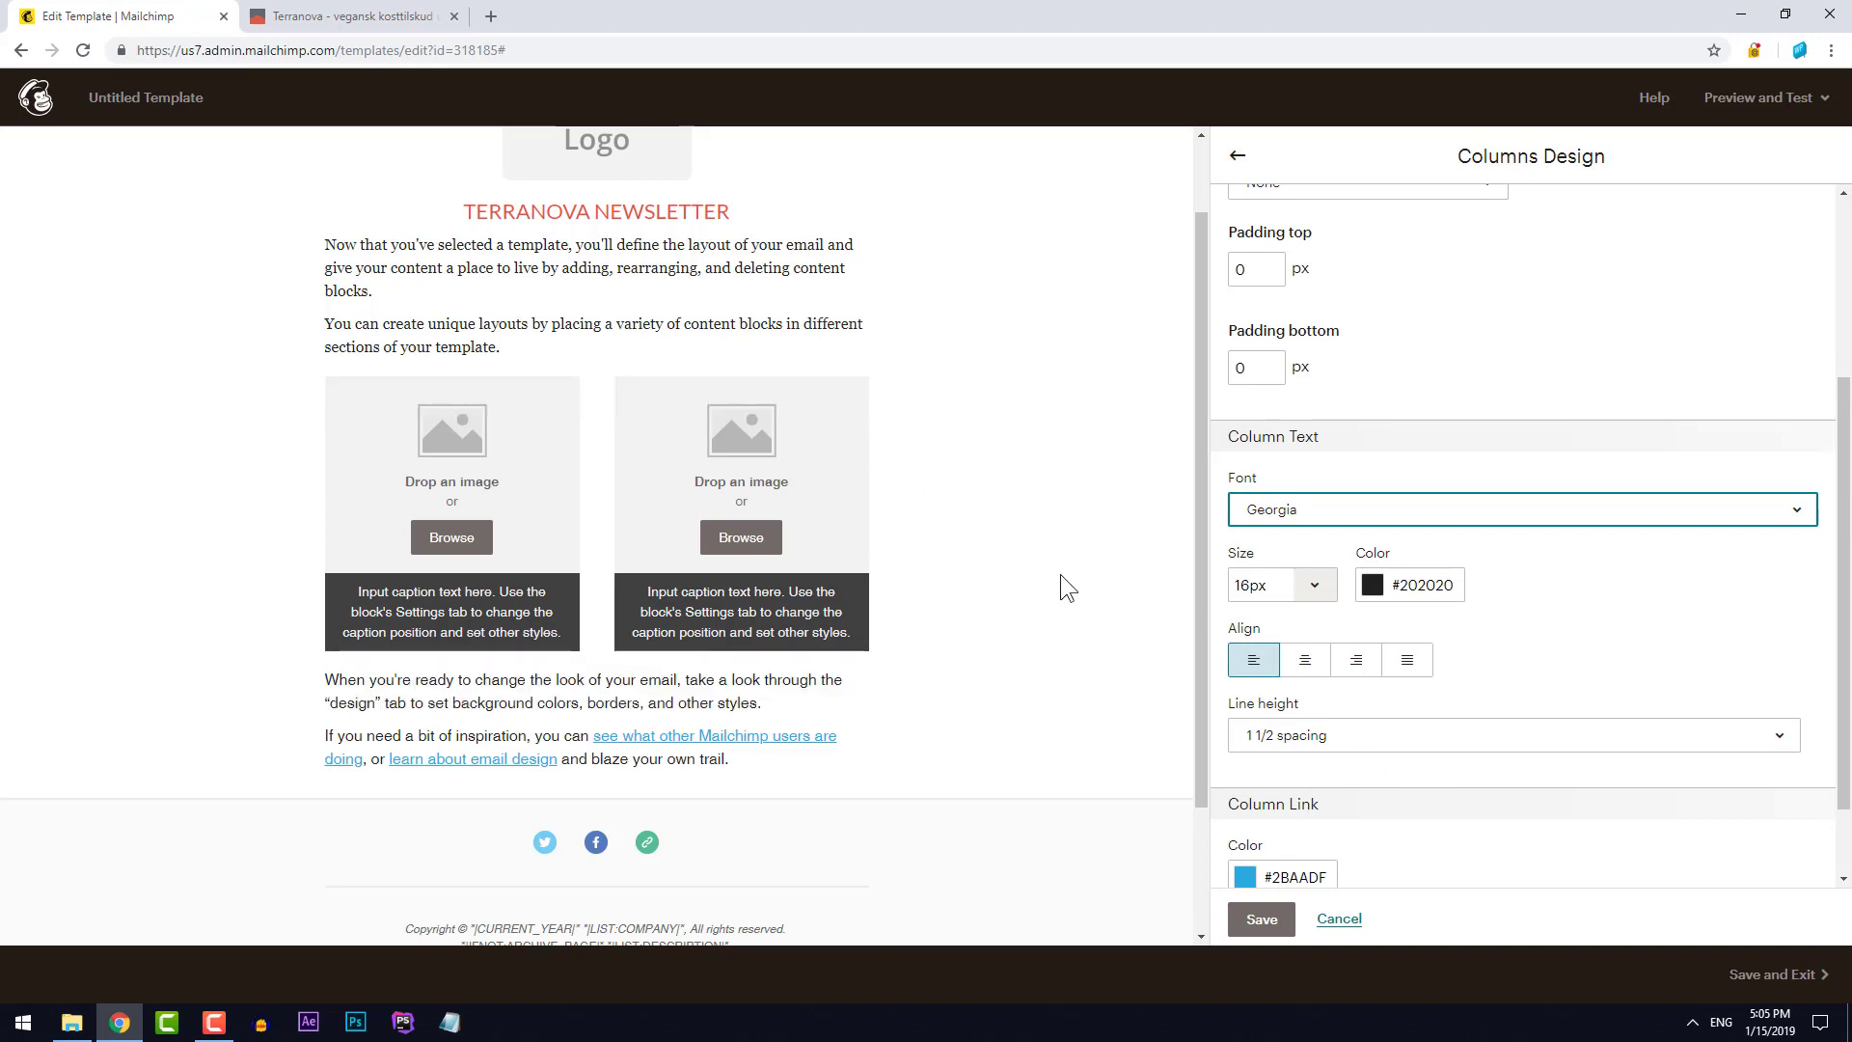
click(1261, 919)
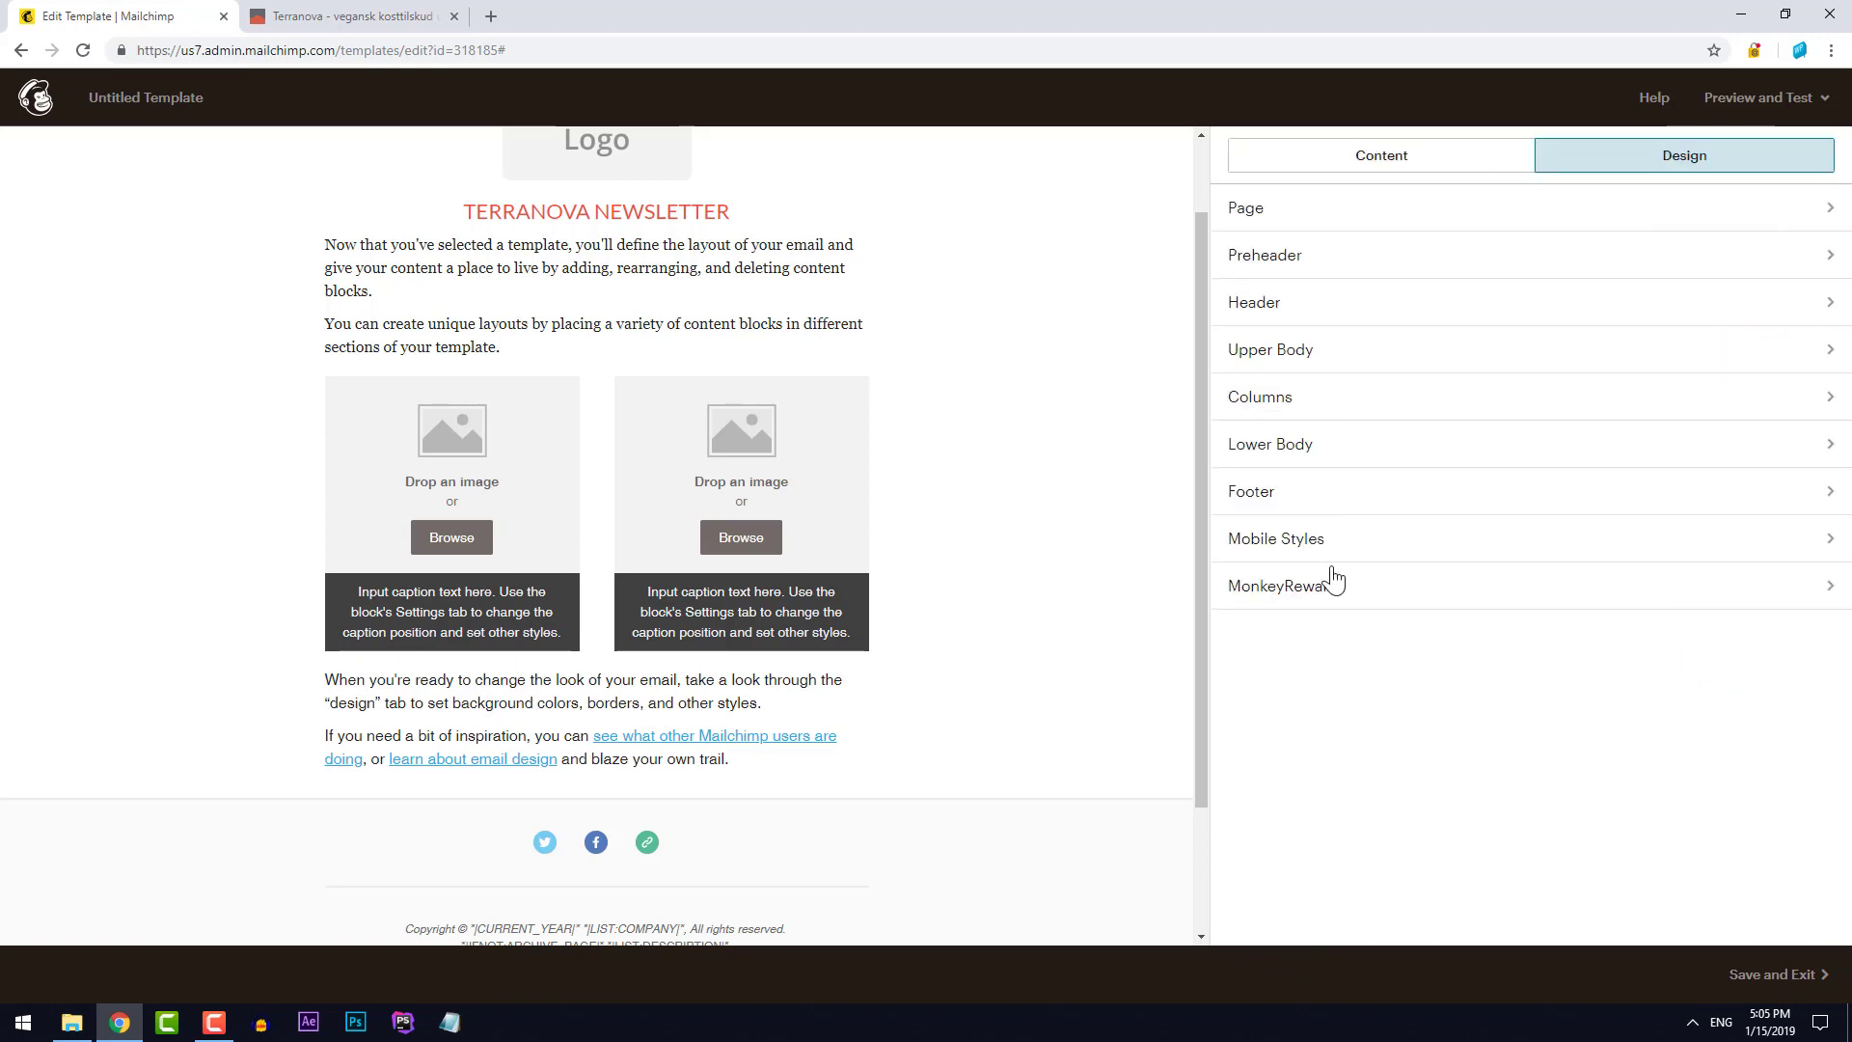
Open the lower body design and set its text font to Georgia
click(1373, 457)
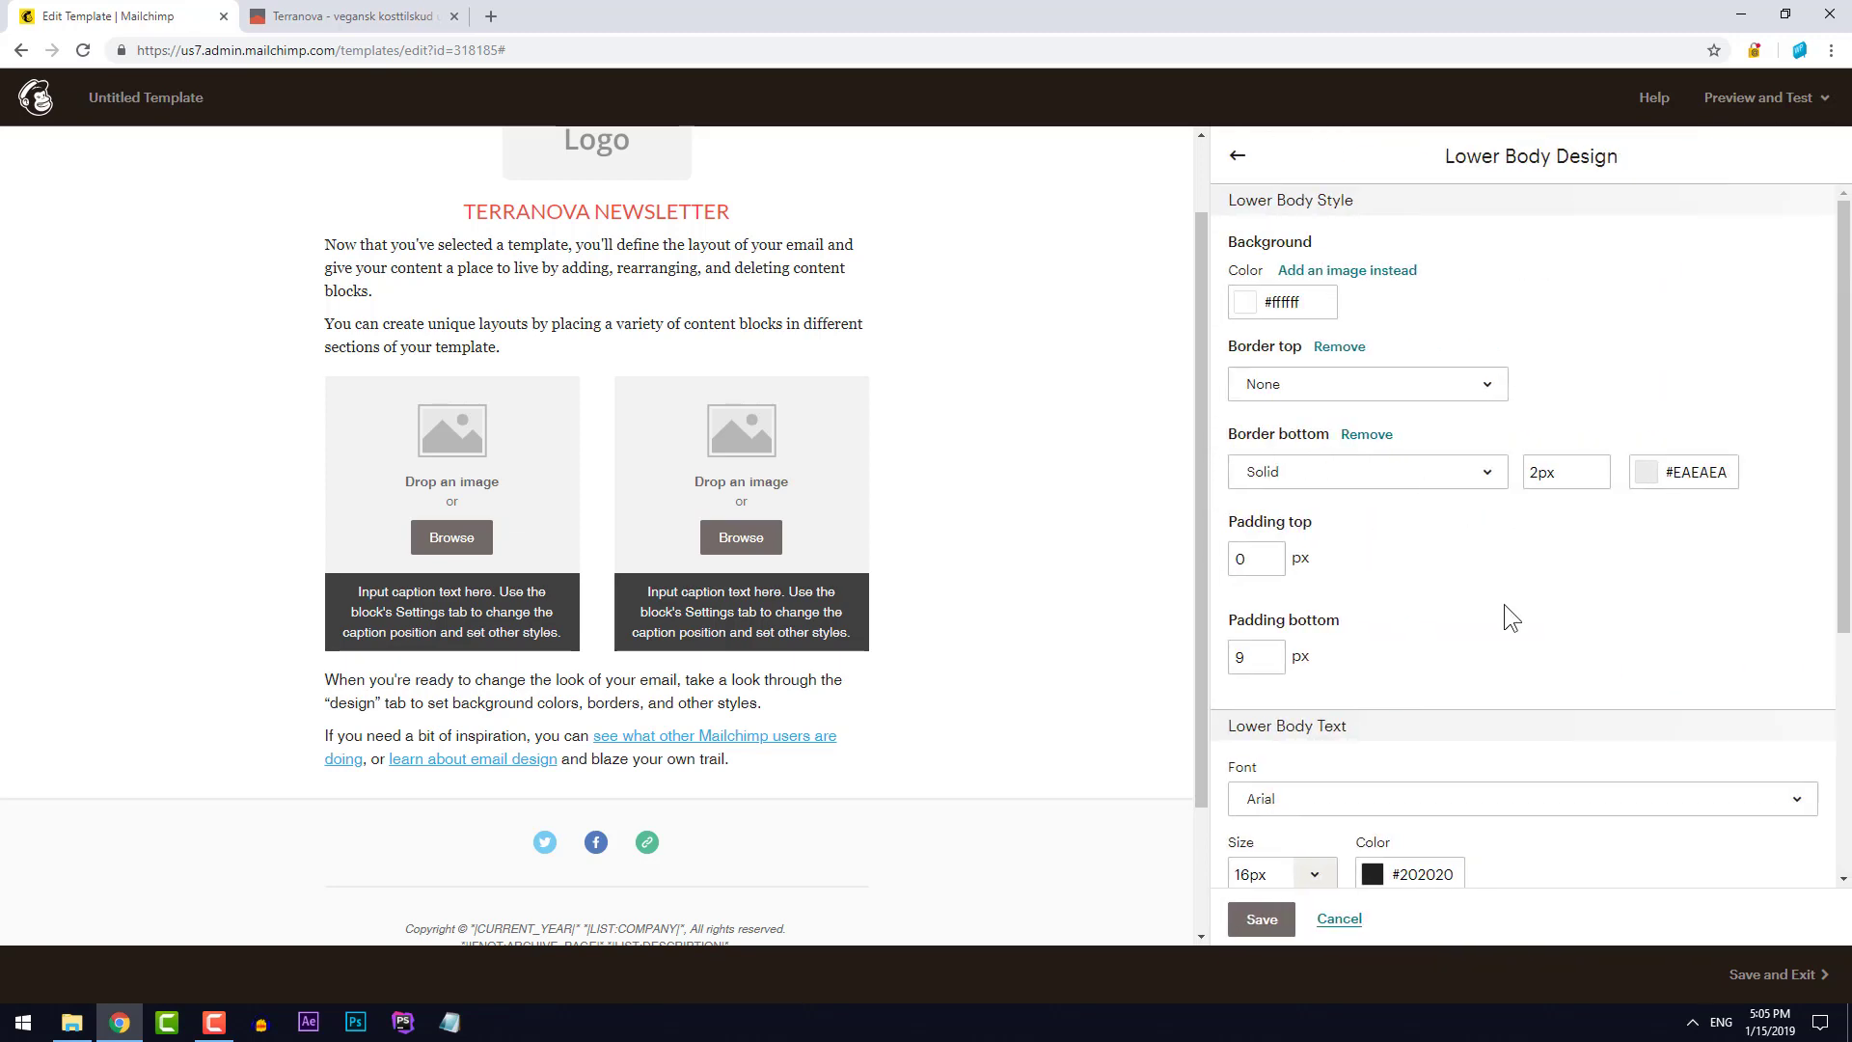
scroll(1495, 622, down, 2)
click(1486, 623)
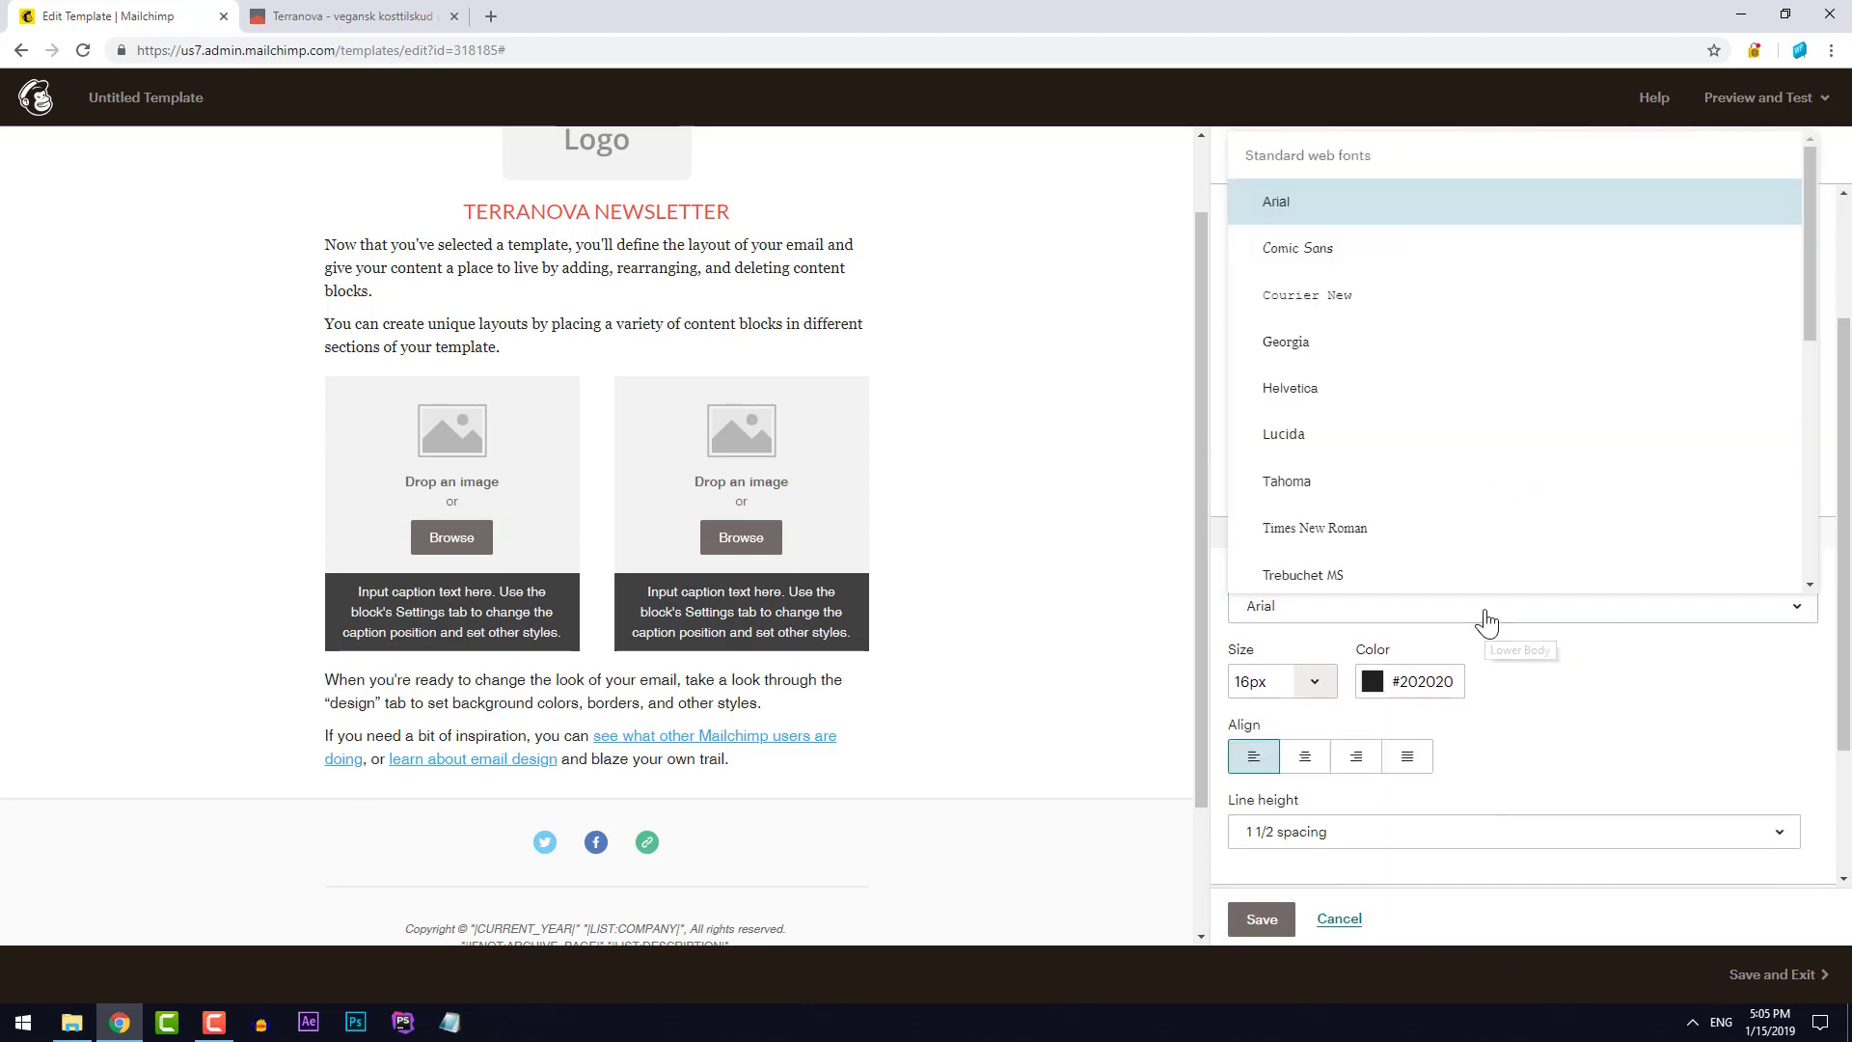
click(1430, 347)
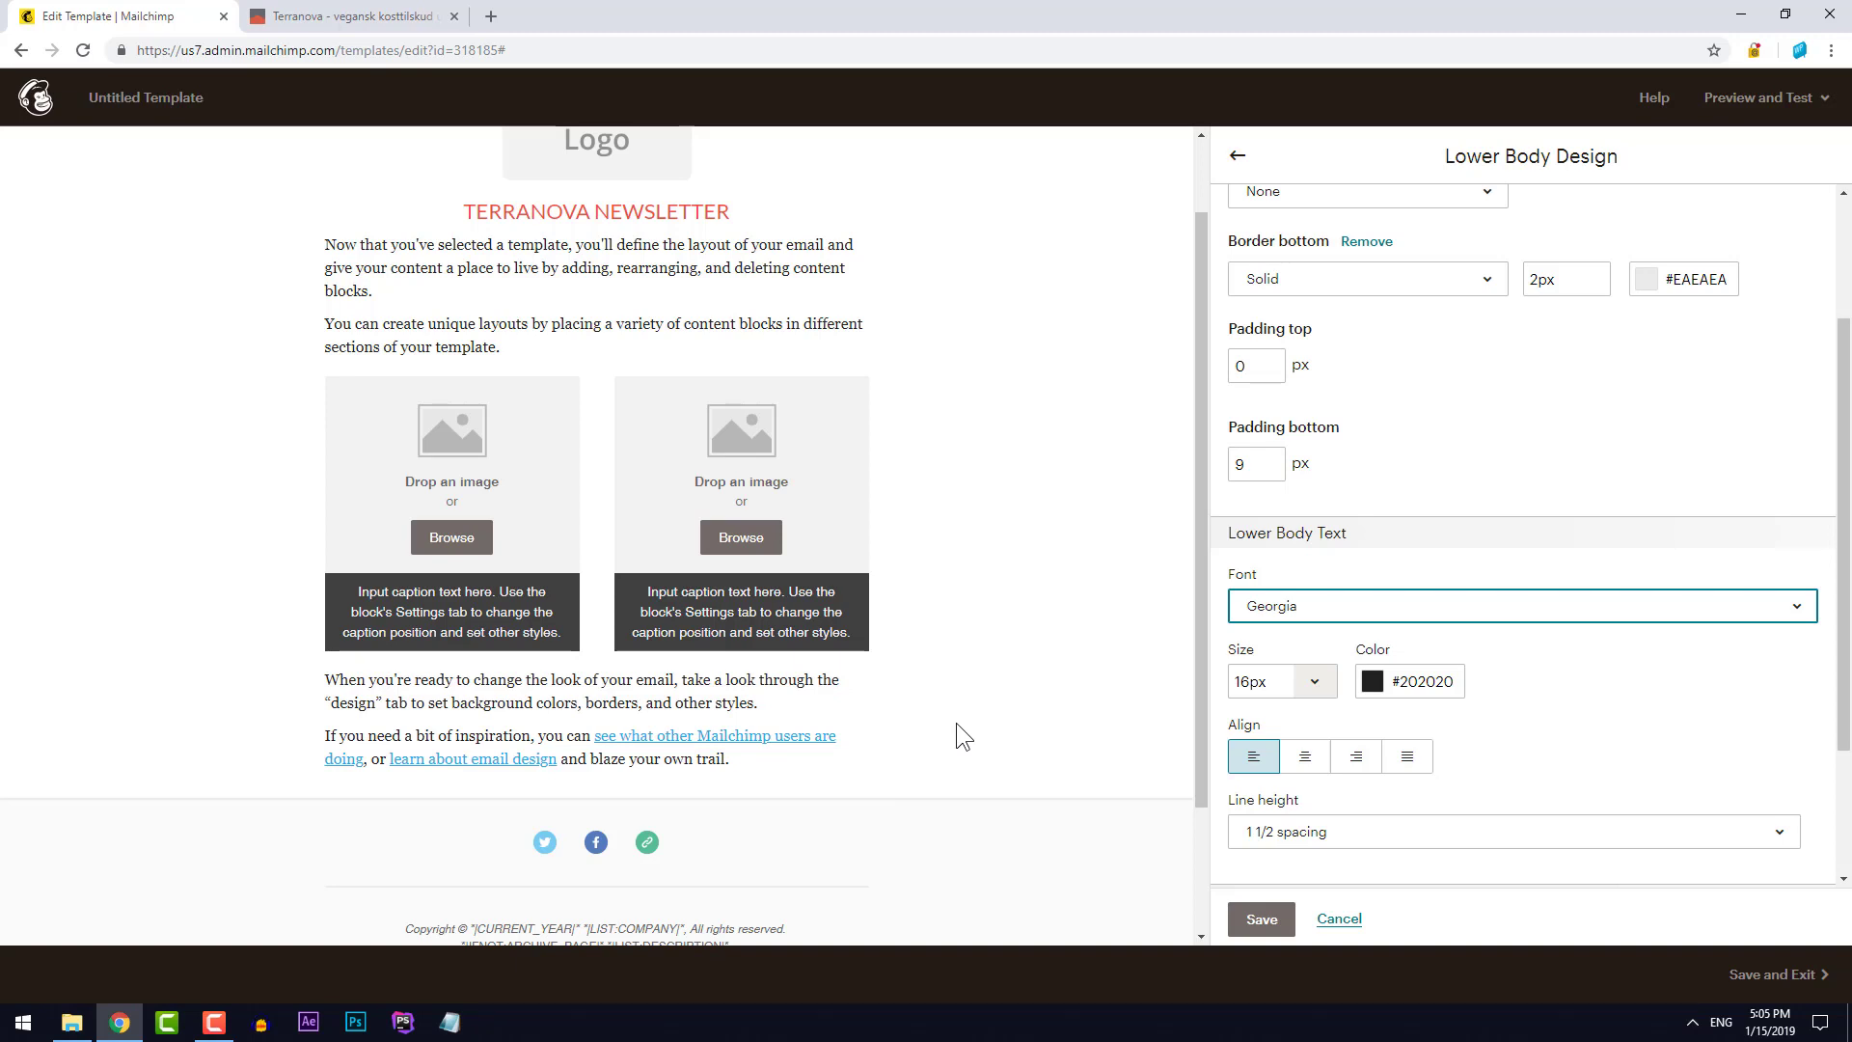
Set the lower body link colour to #ec513b and save the lower body design
scroll(1560, 703, down, 3)
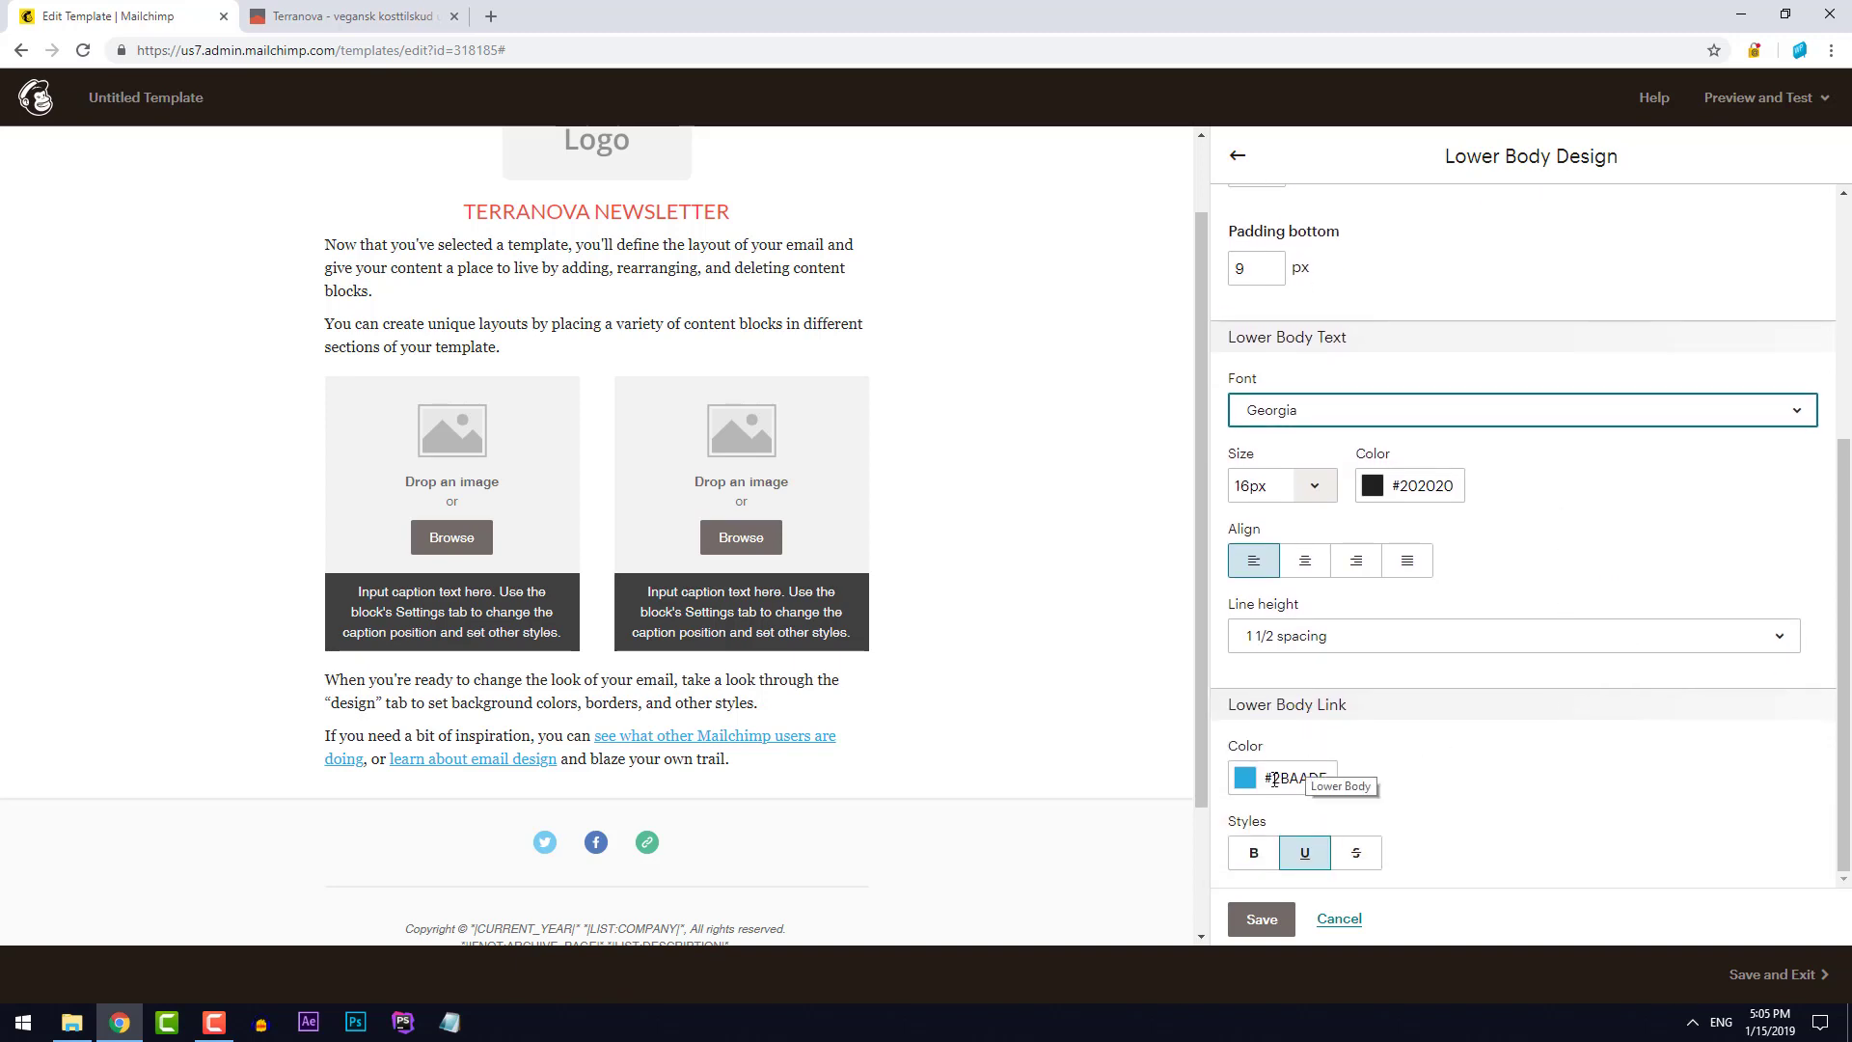
click(1276, 776)
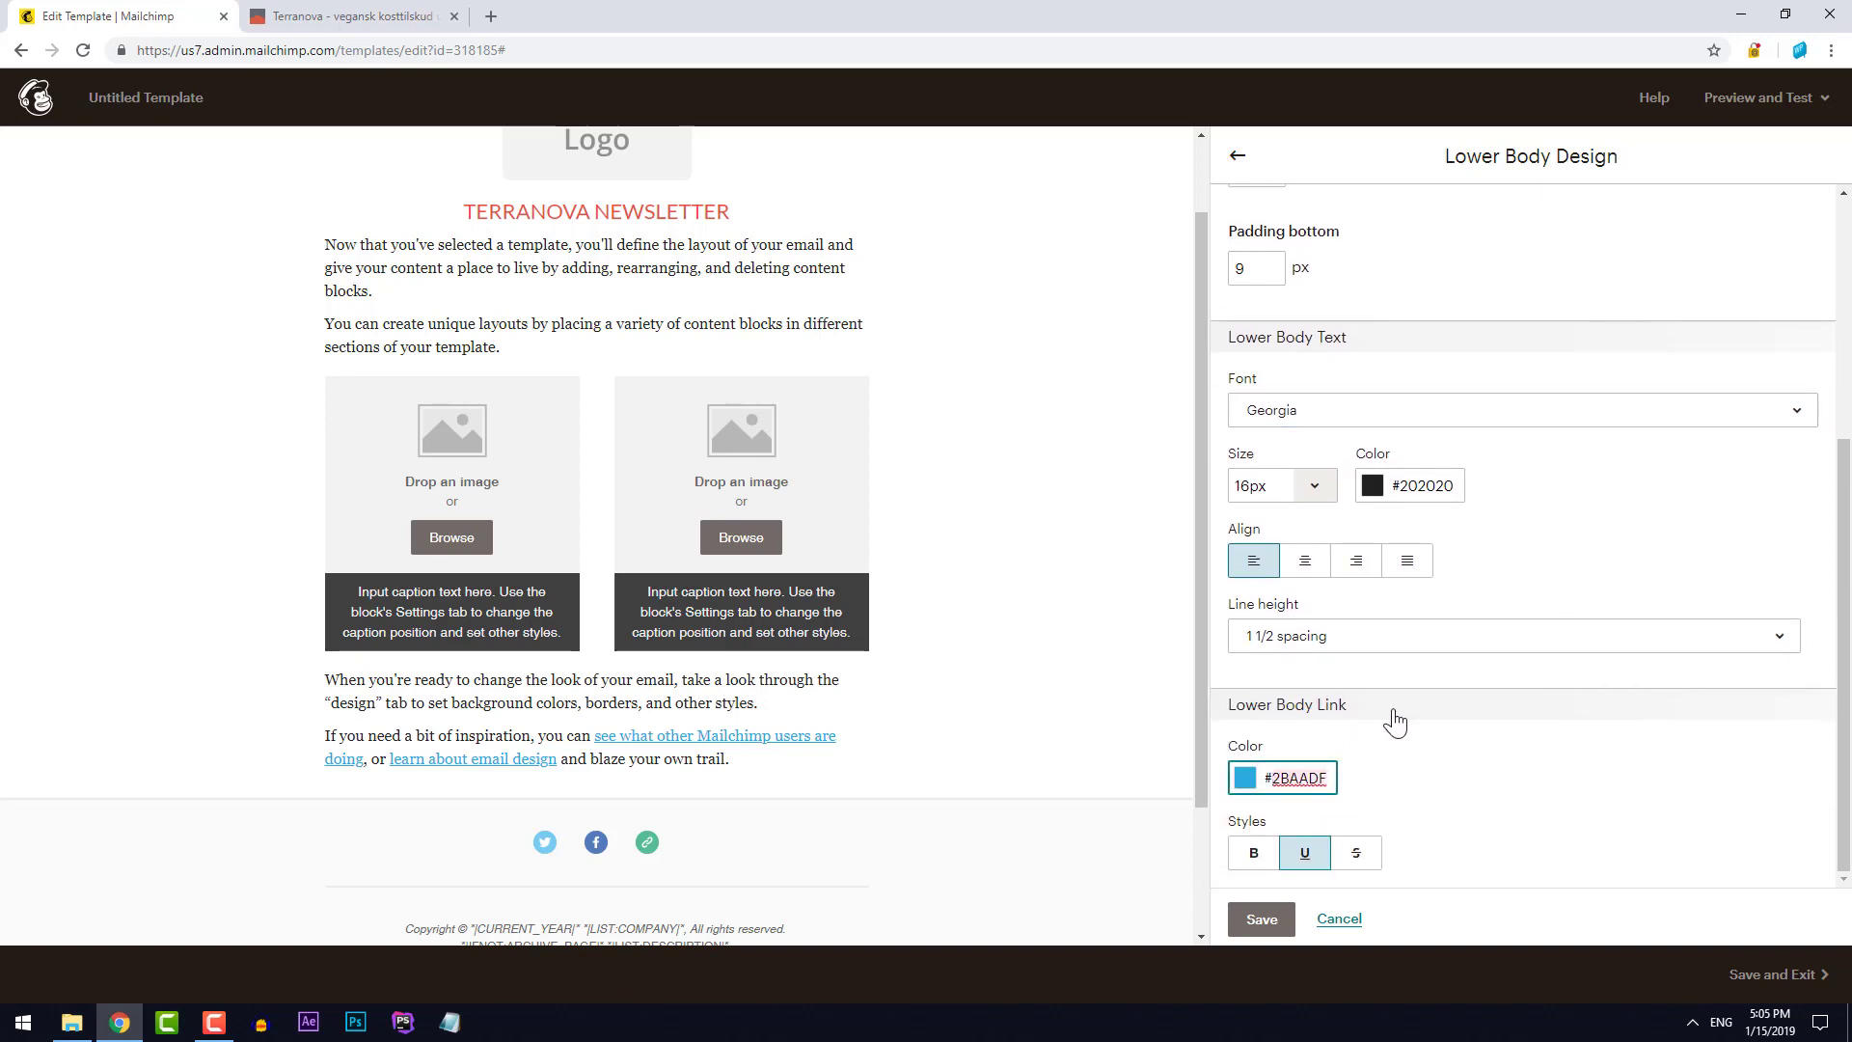
key(ctrl+a)
text(#ec513b)
click(1402, 769)
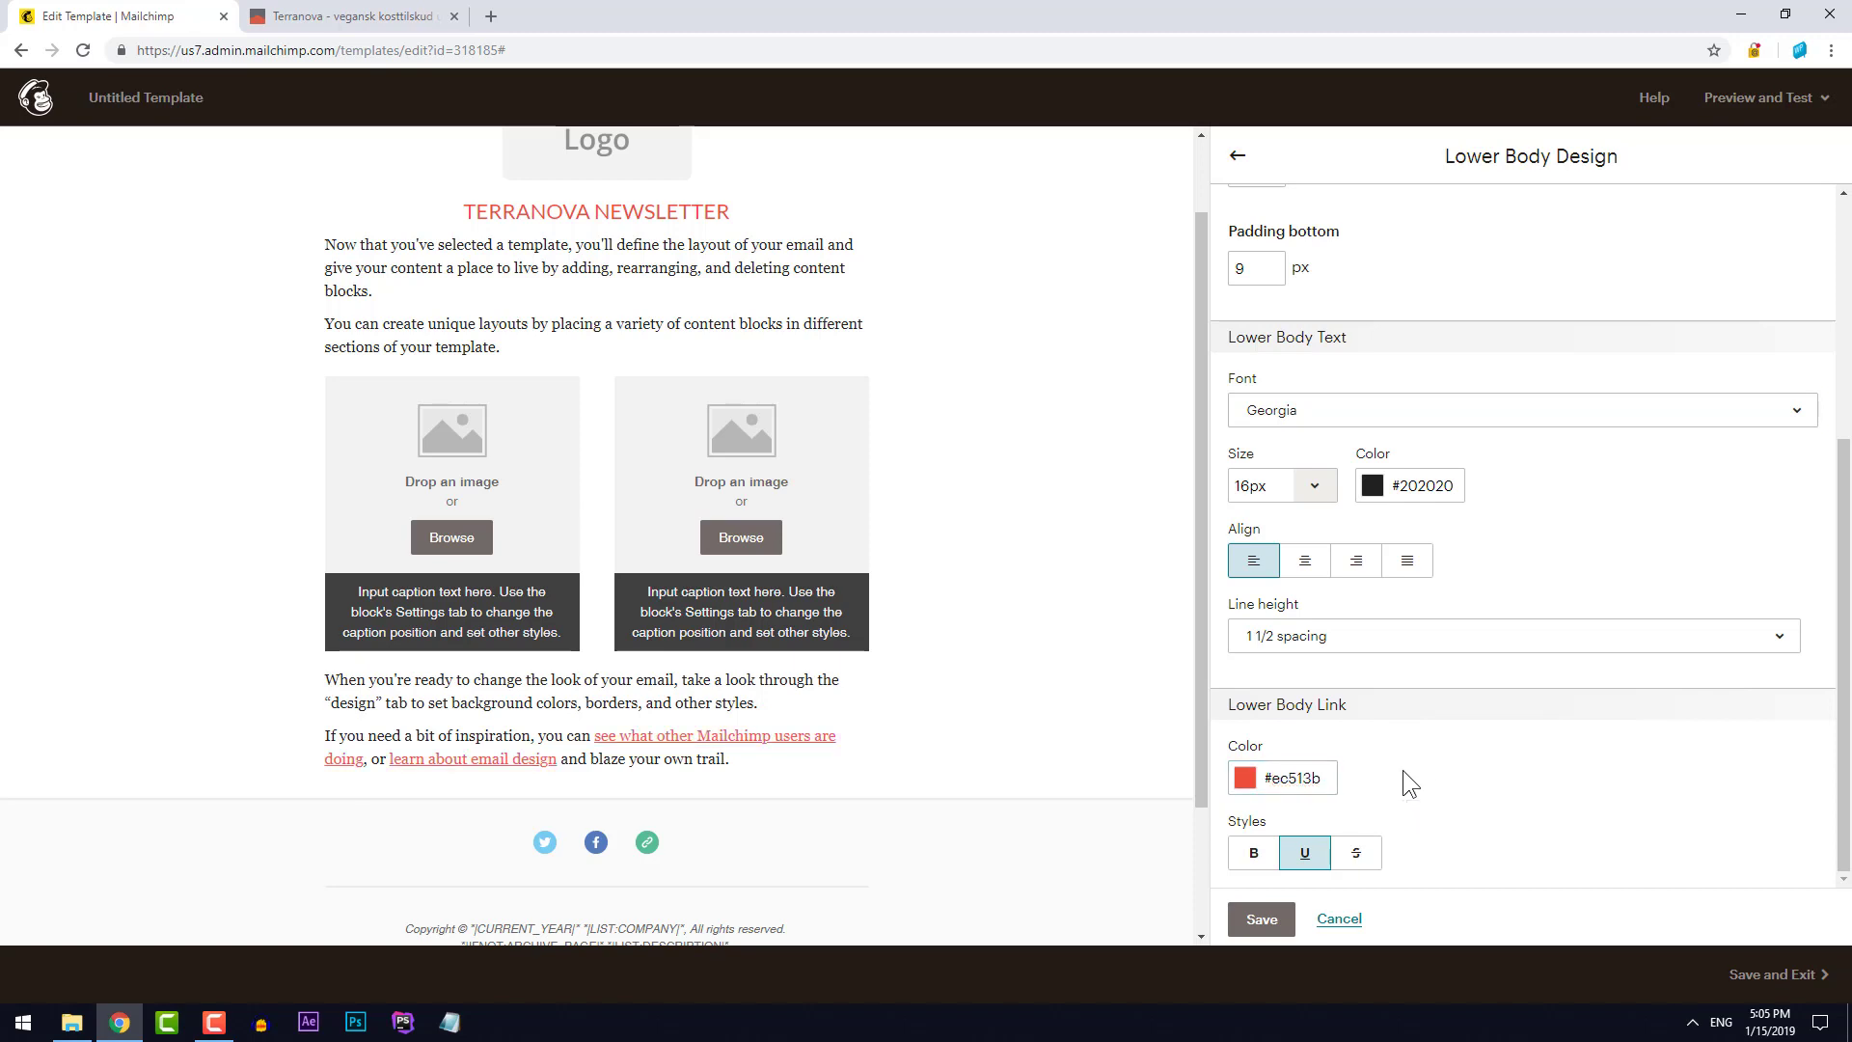
mouse_move(707, 741)
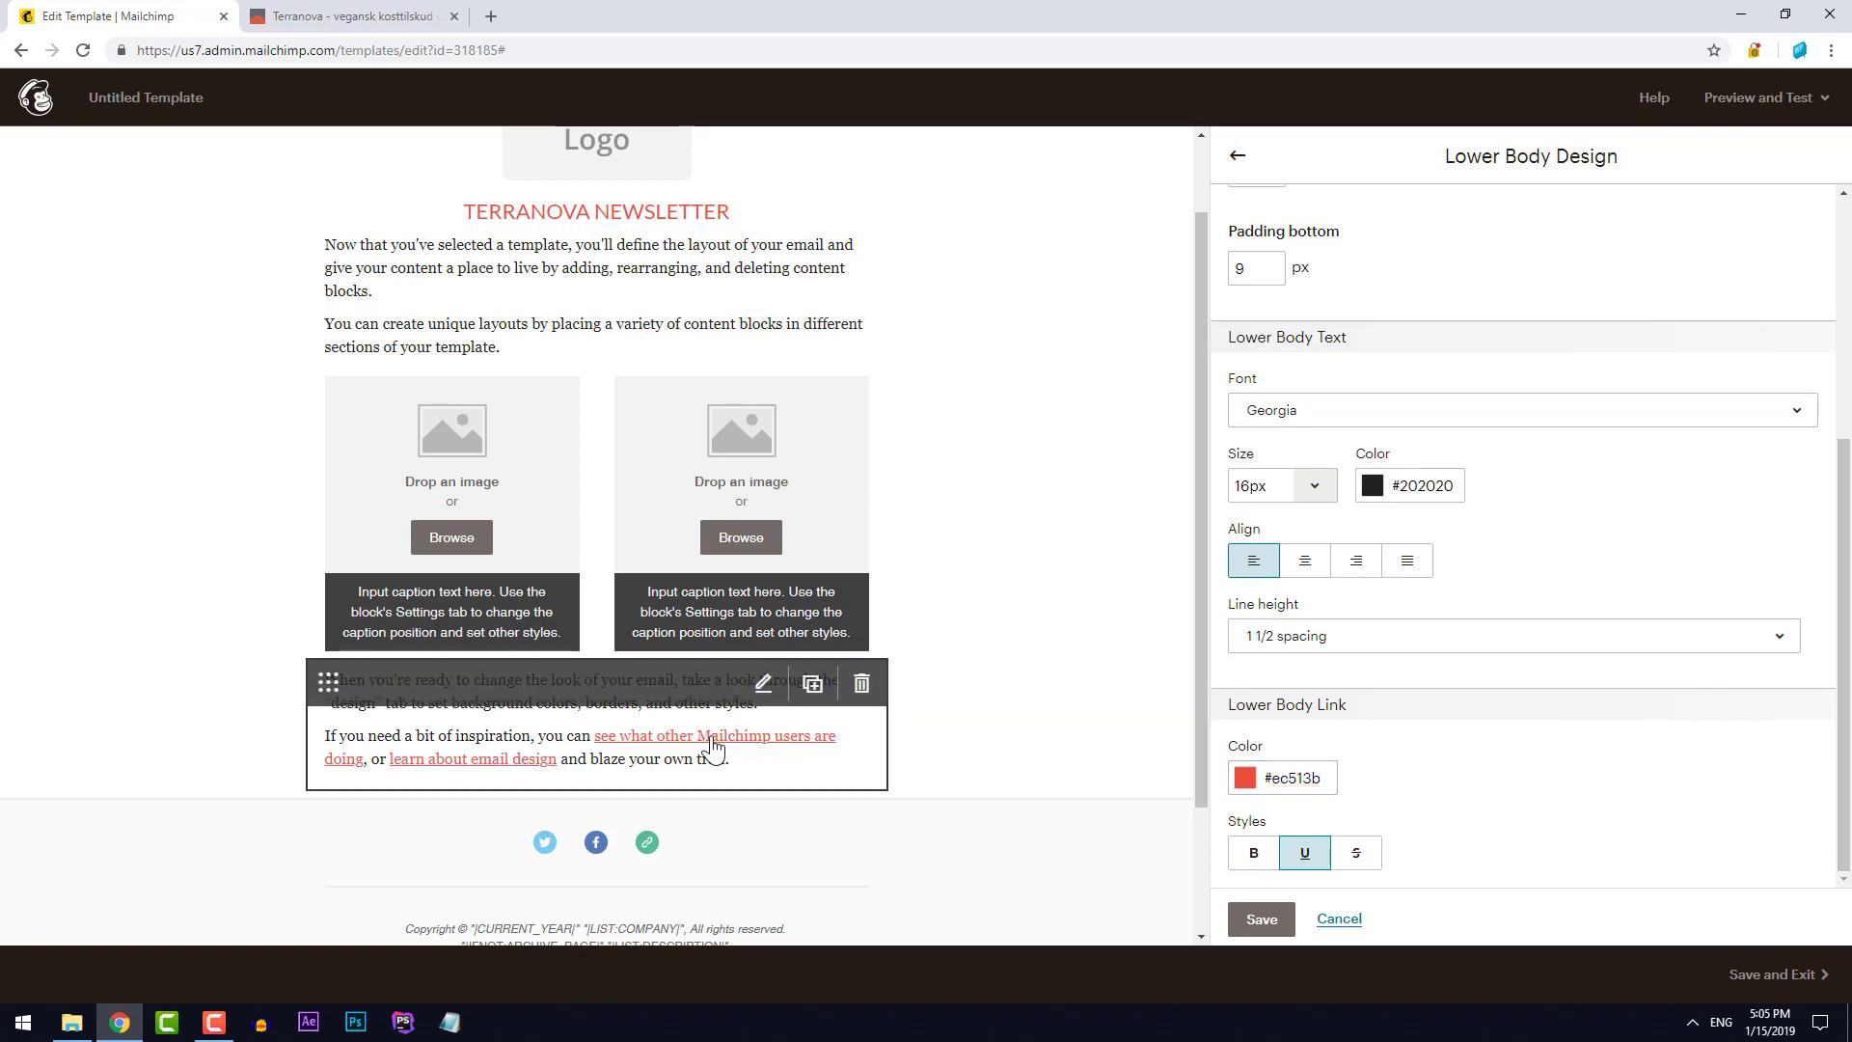
click(1254, 921)
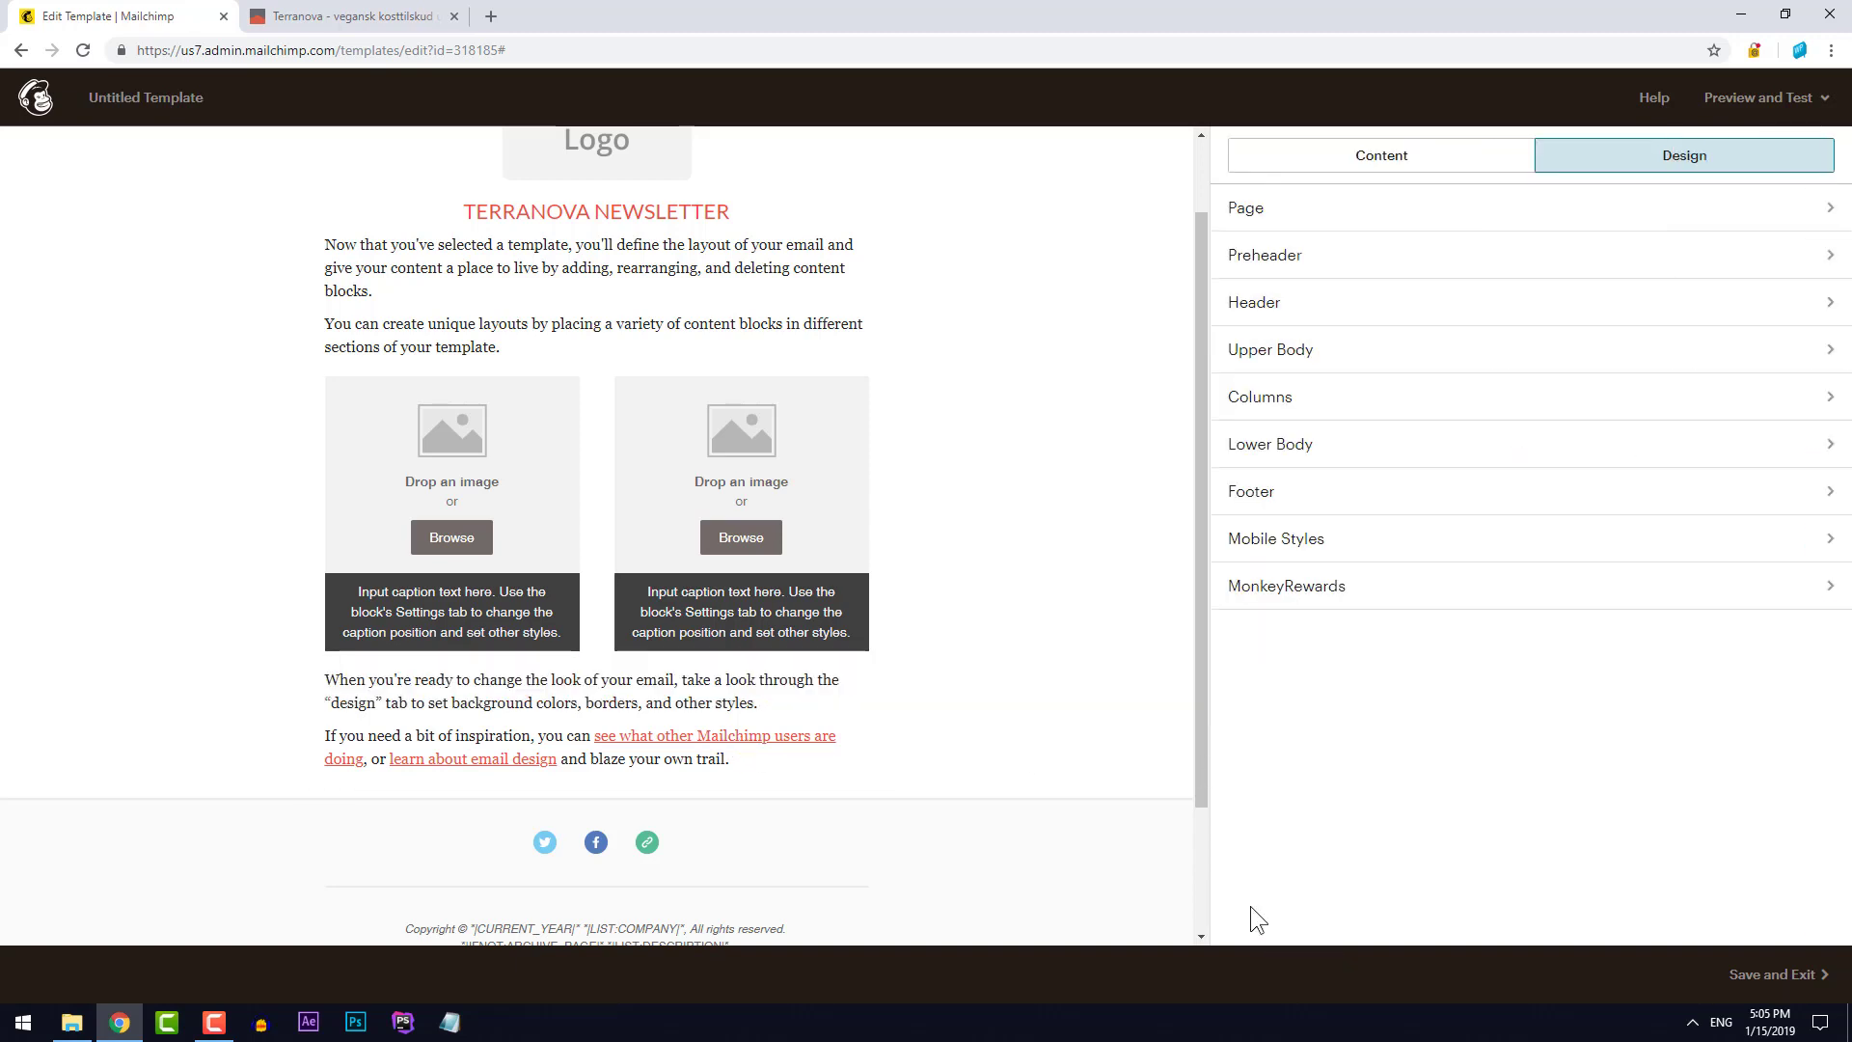
Set the upper body link colour to #ec513b and save the upper body design
click(1355, 368)
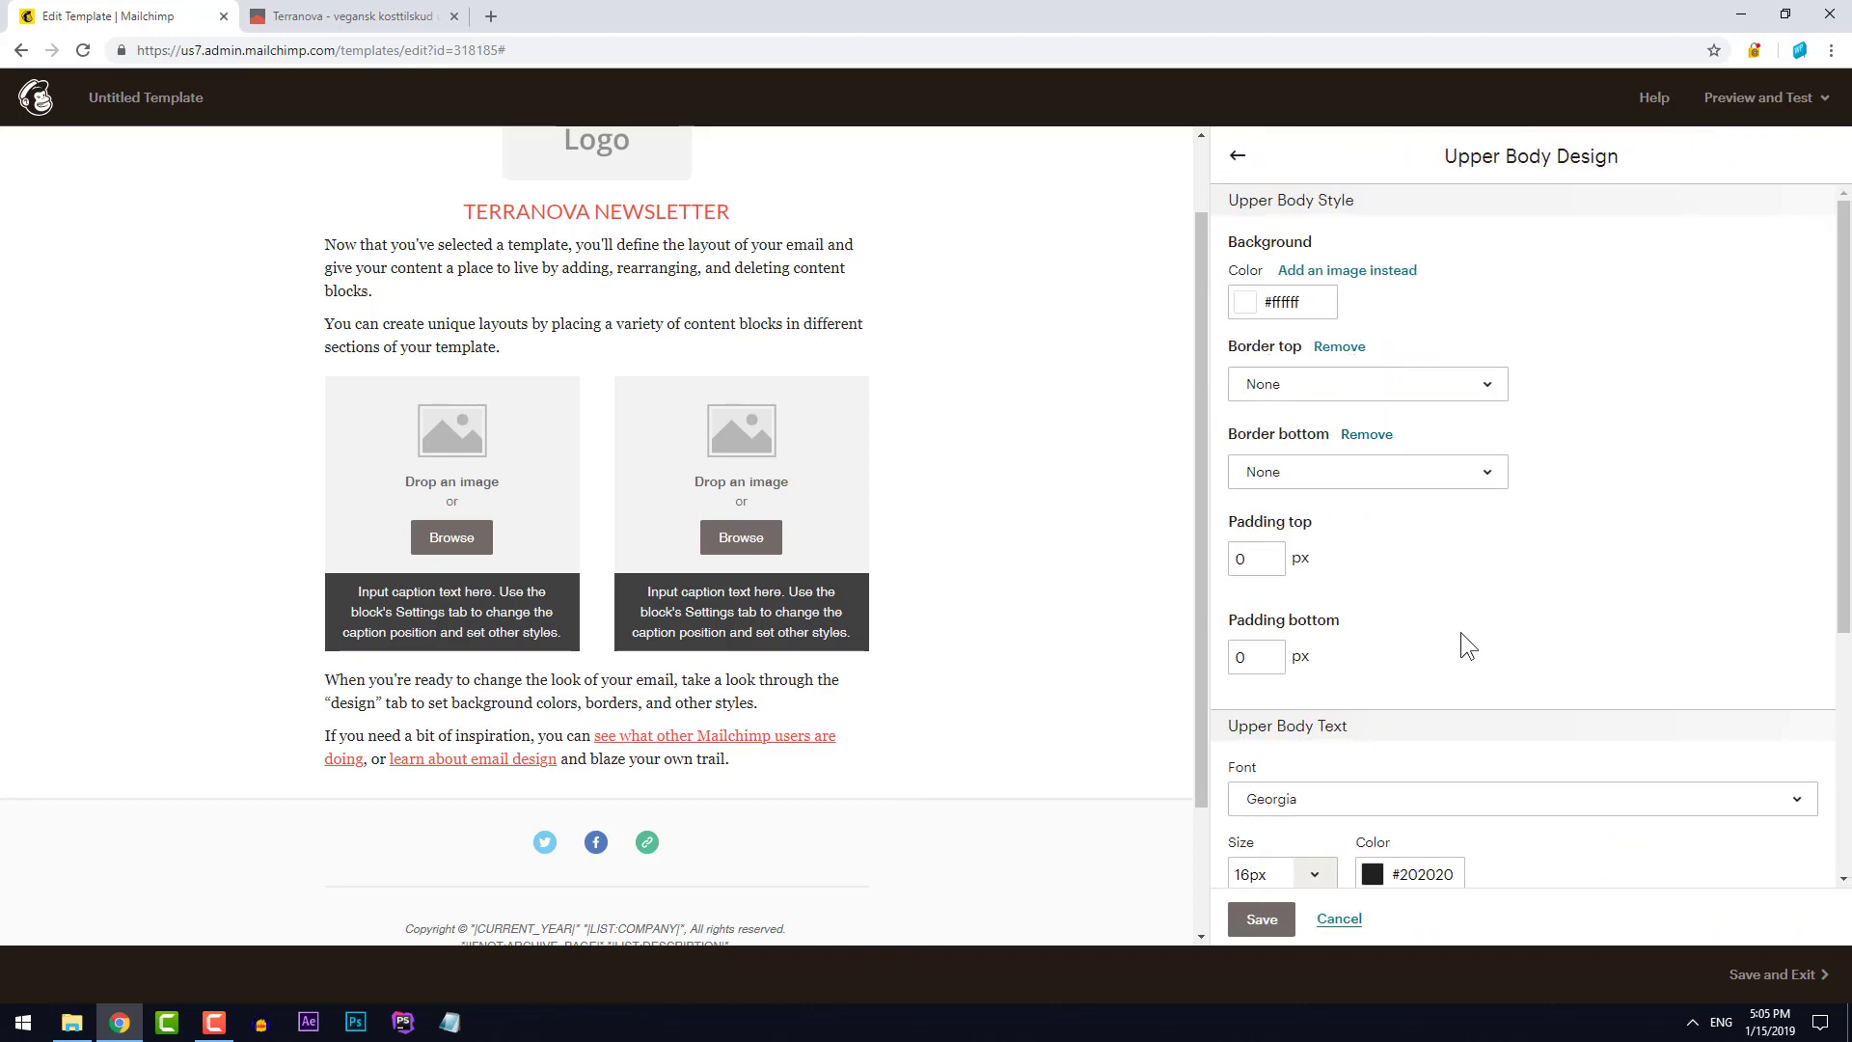
scroll(1460, 633, down, 2)
scroll(1460, 632, down, 2)
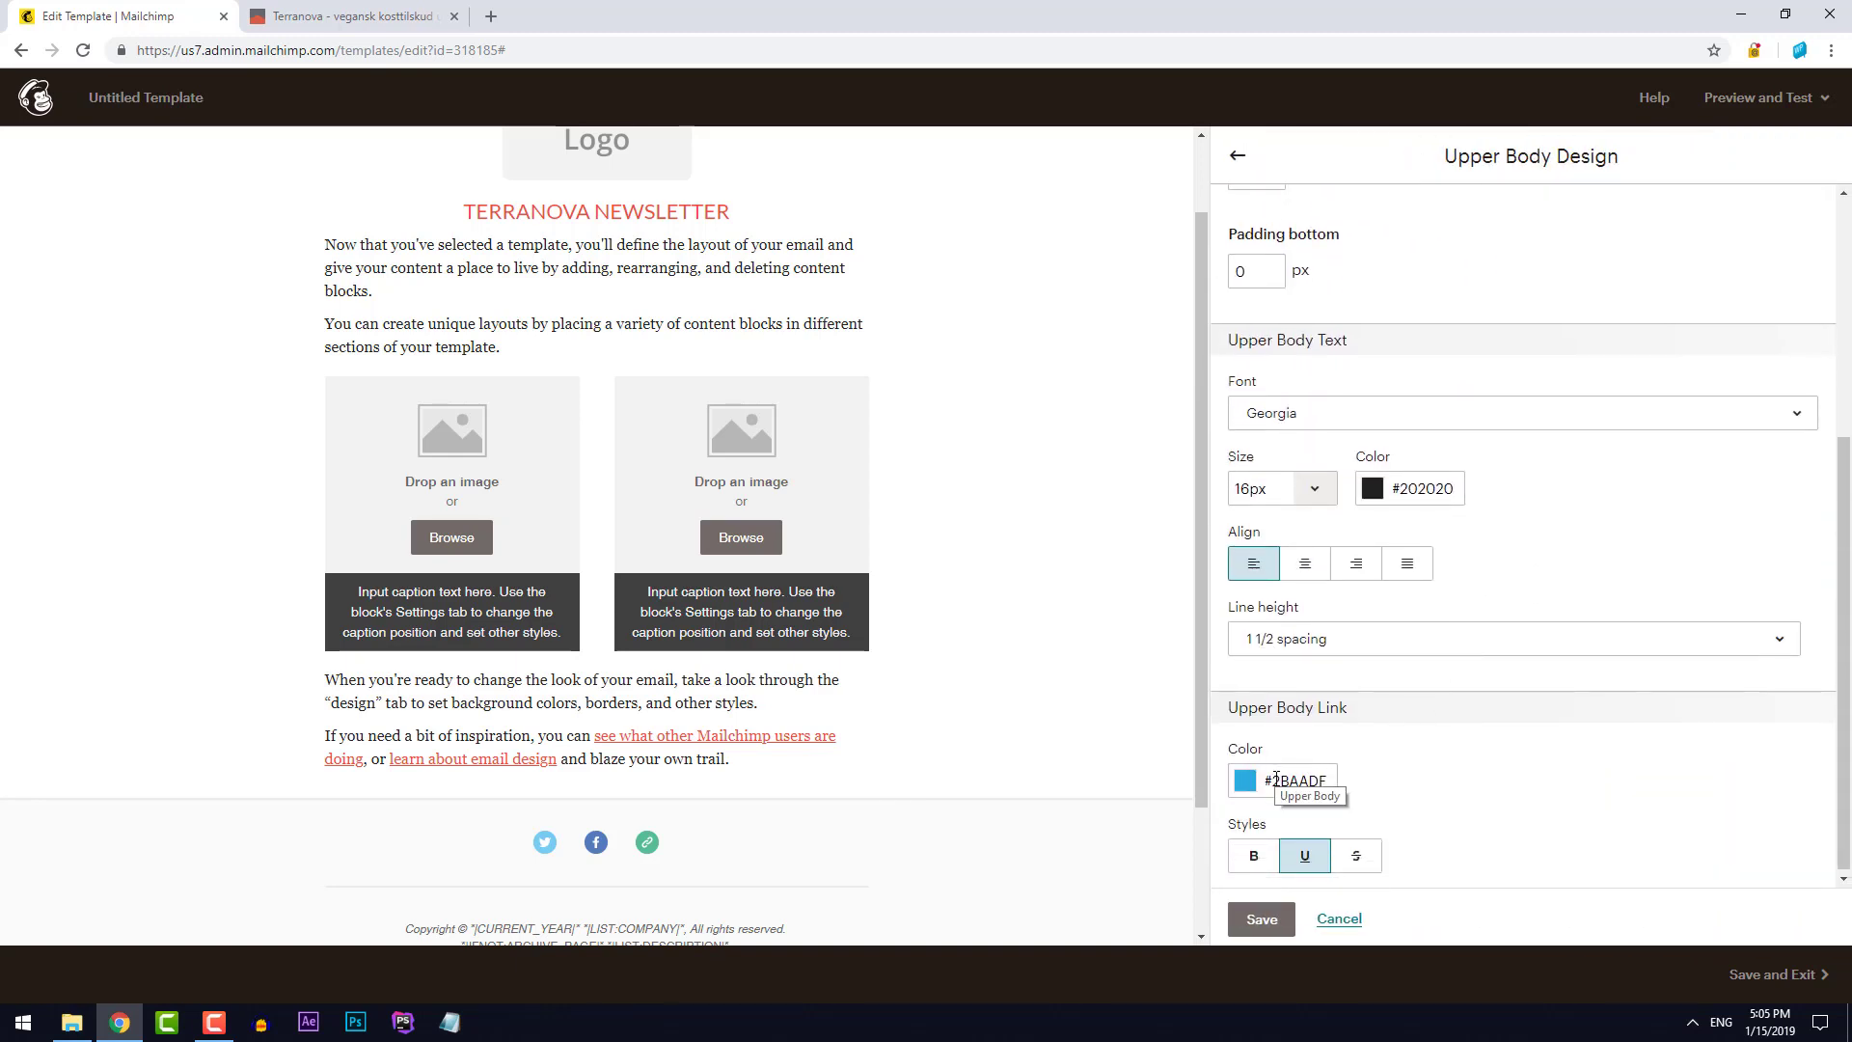
click(1311, 779)
key(ctrl+a)
text(#ec513b)
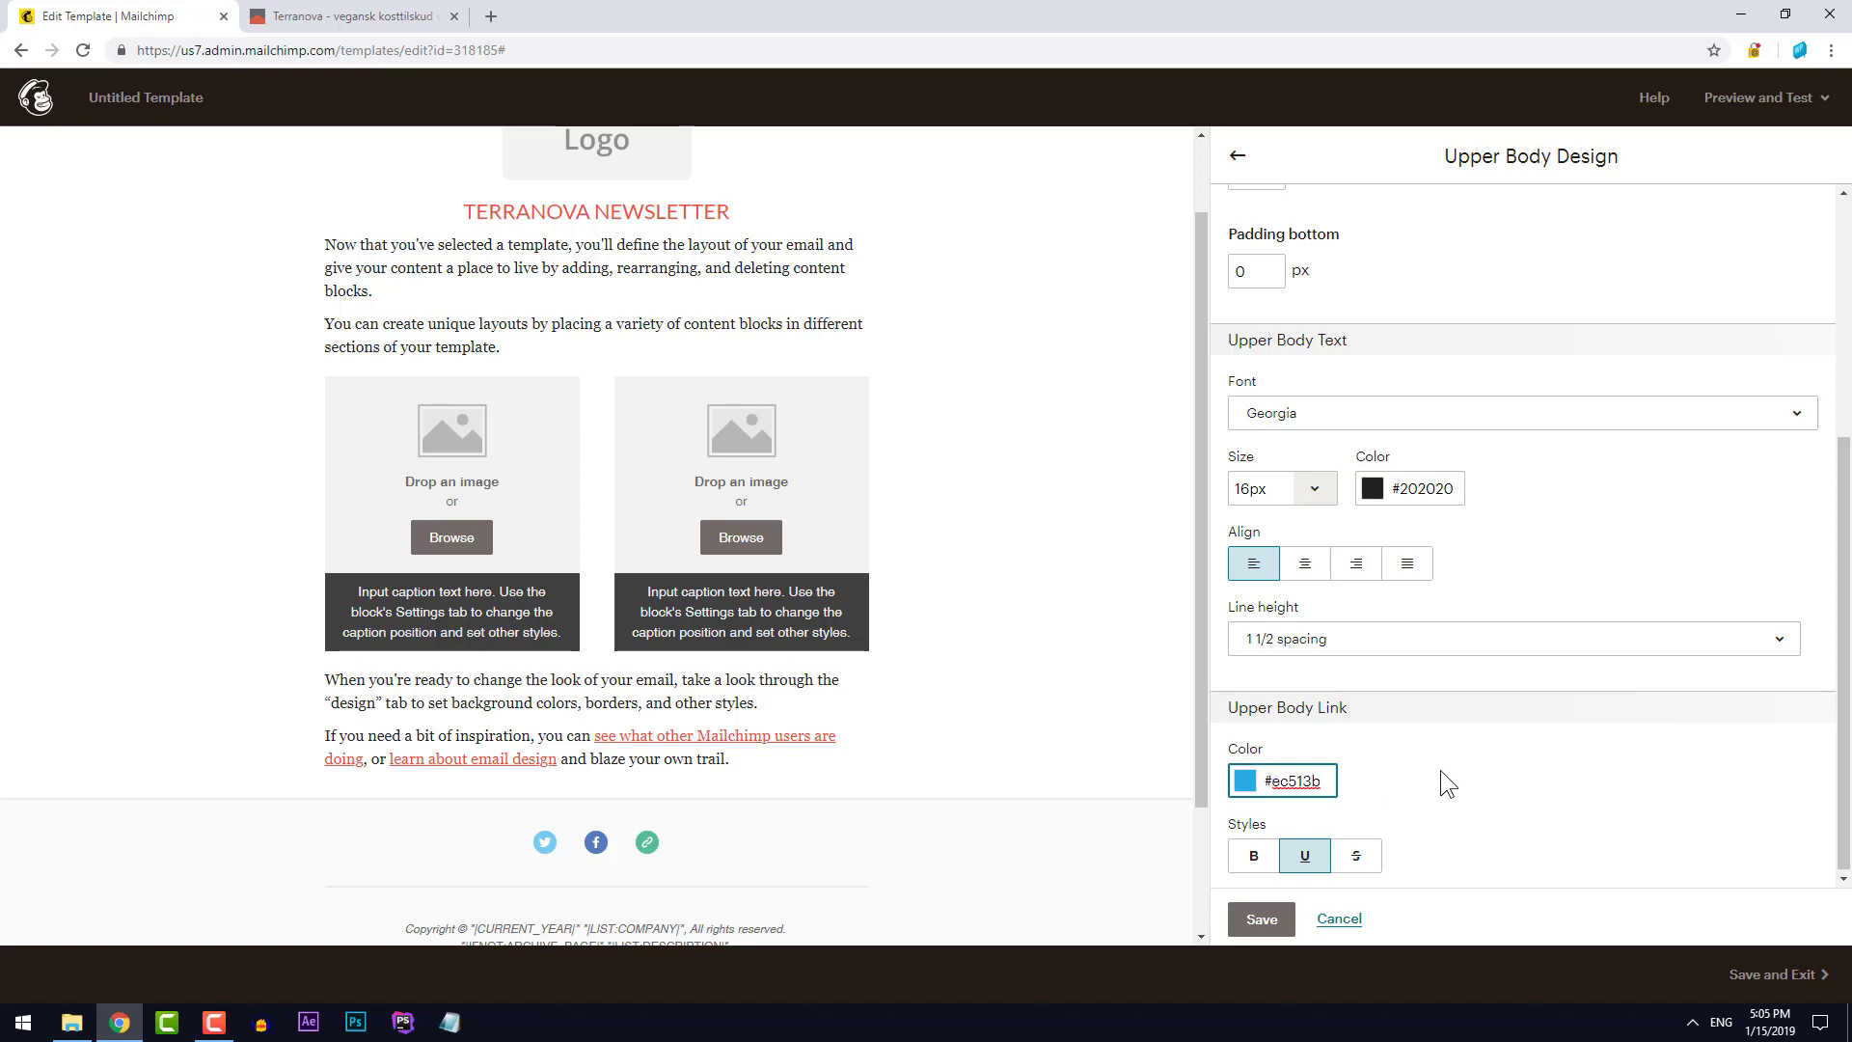
click(1437, 771)
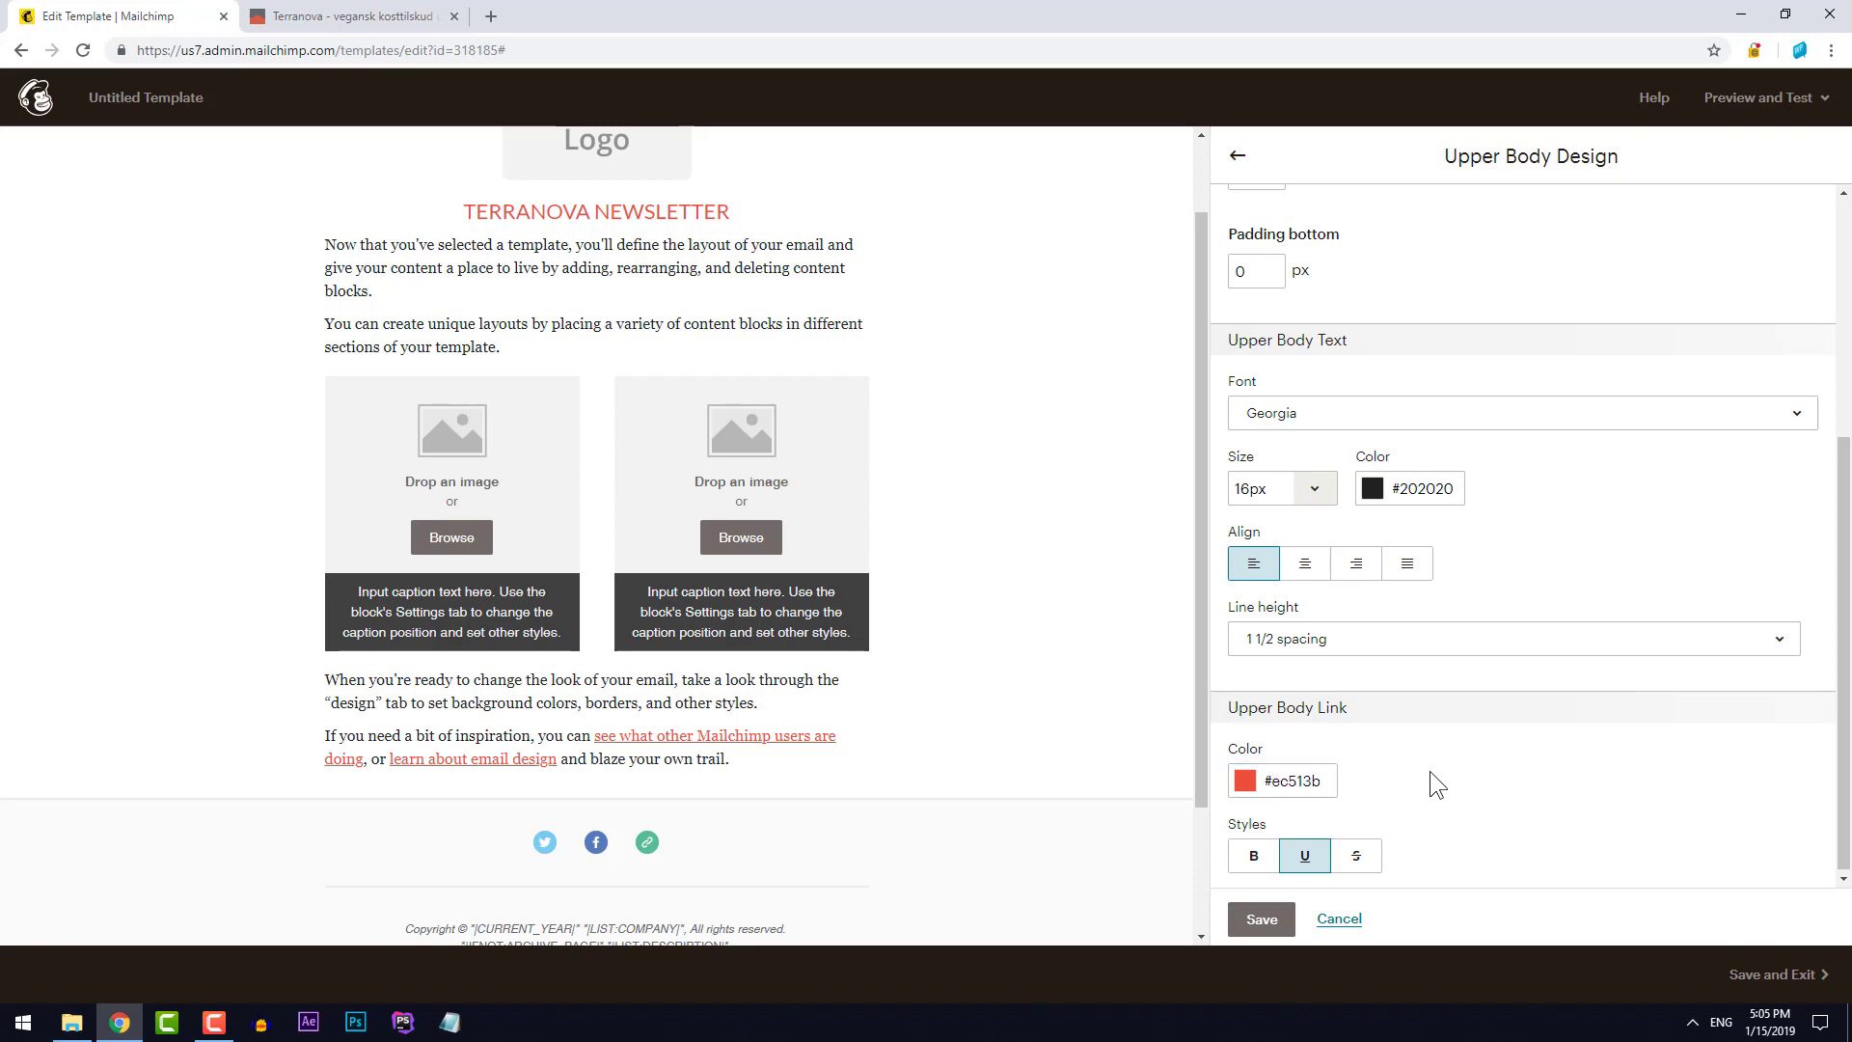
click(1254, 921)
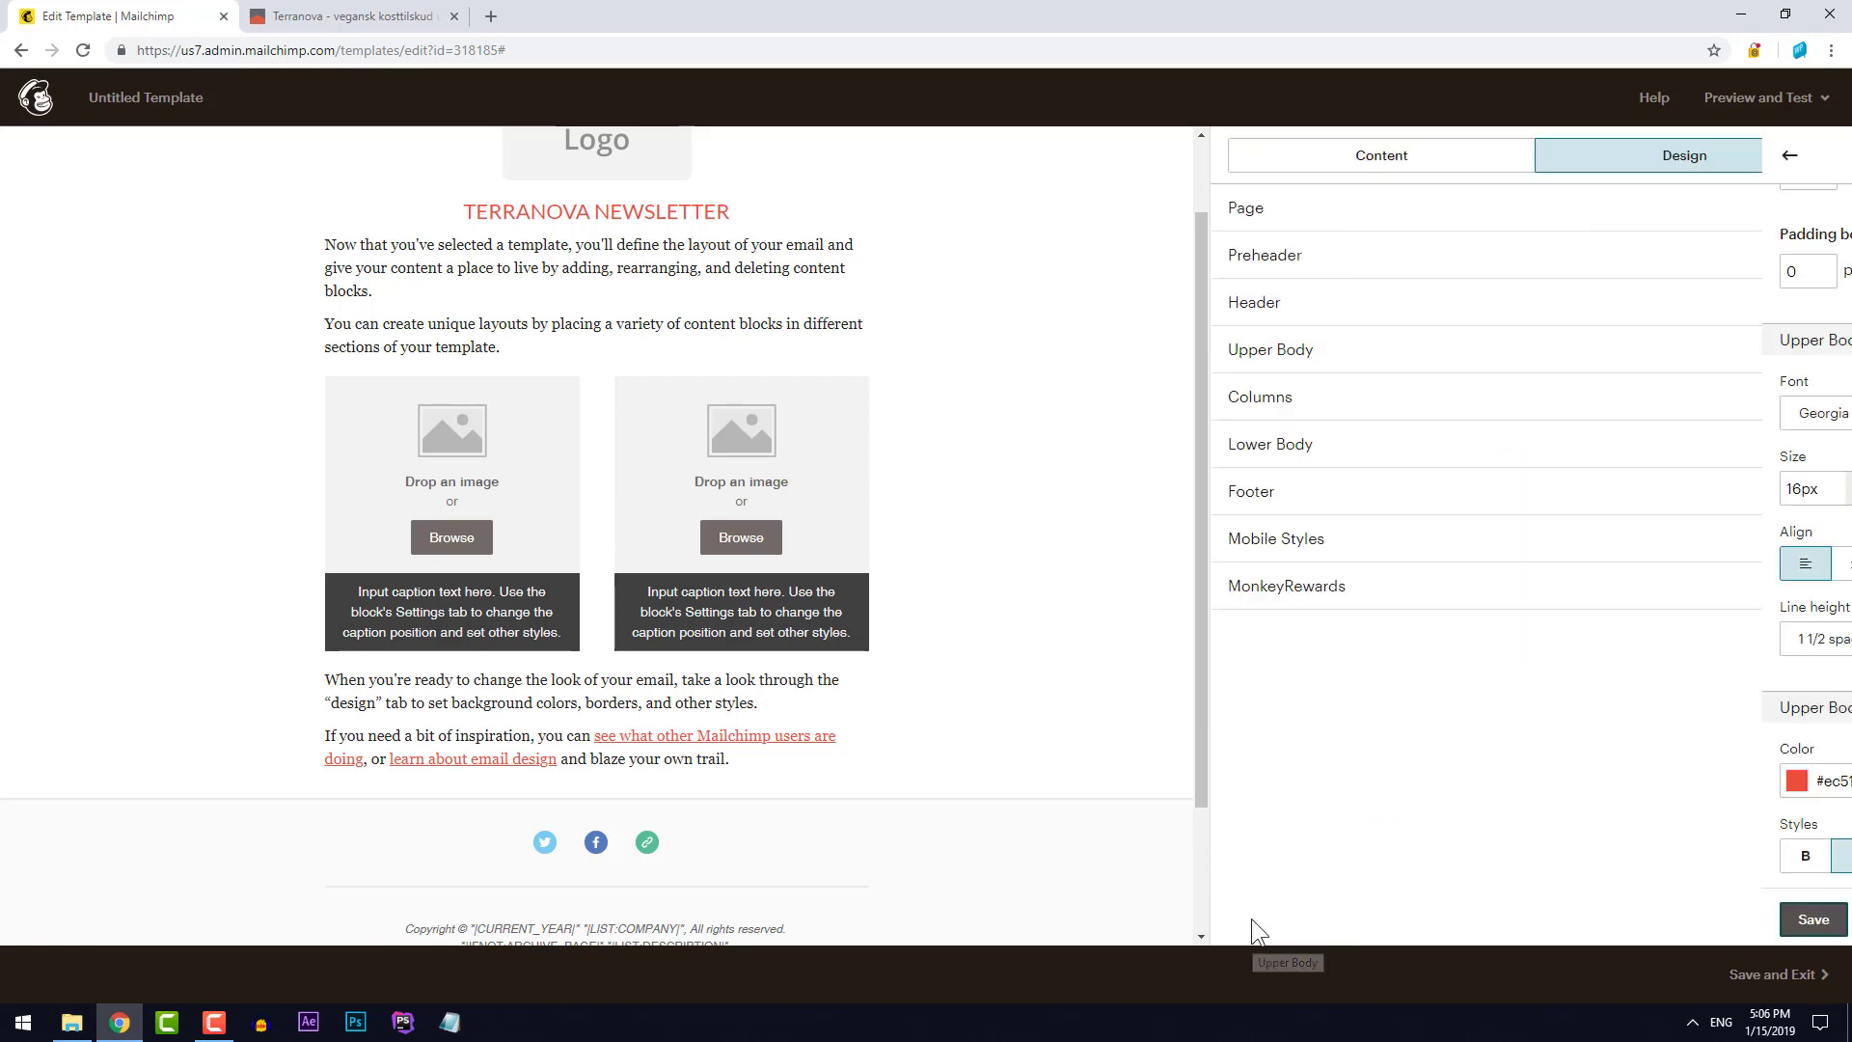
Set the column link colour to #ec513b and save the columns design
click(1360, 395)
scroll(1506, 588, down, 4)
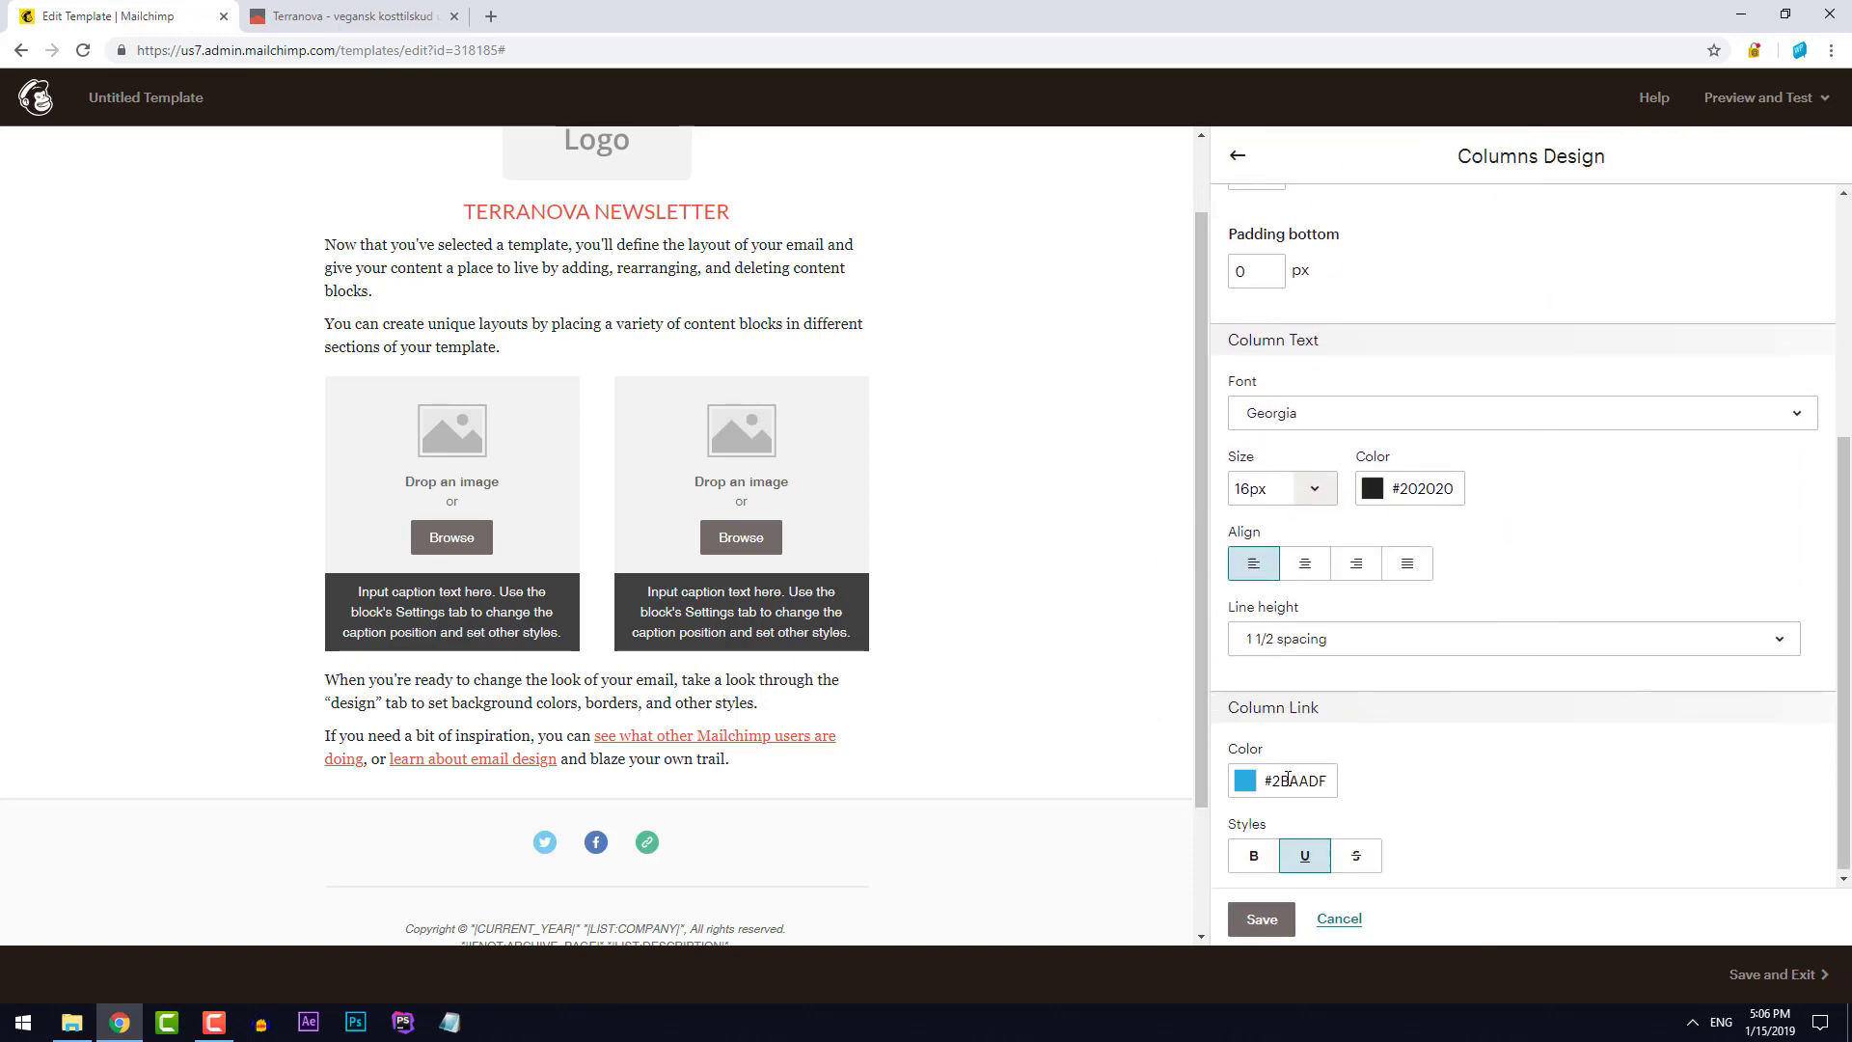
click(1287, 777)
text(#ec513b)
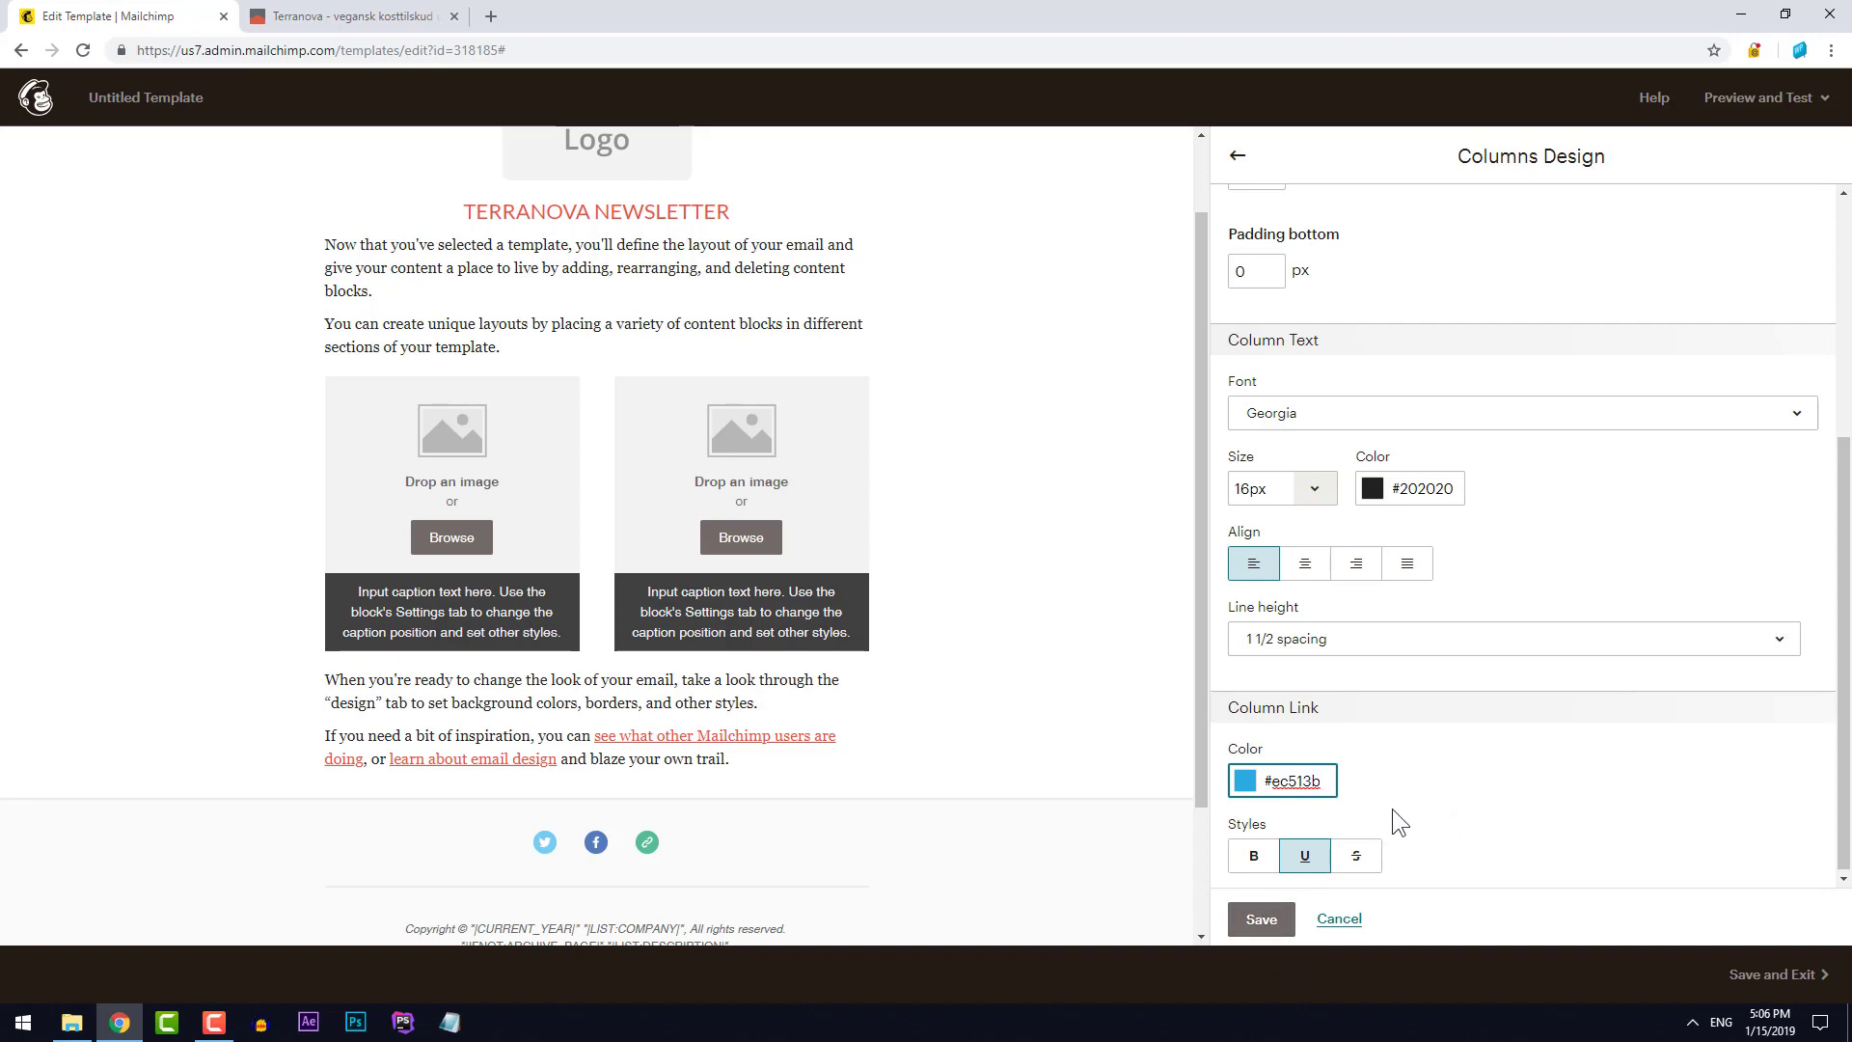
click(1392, 808)
click(1261, 920)
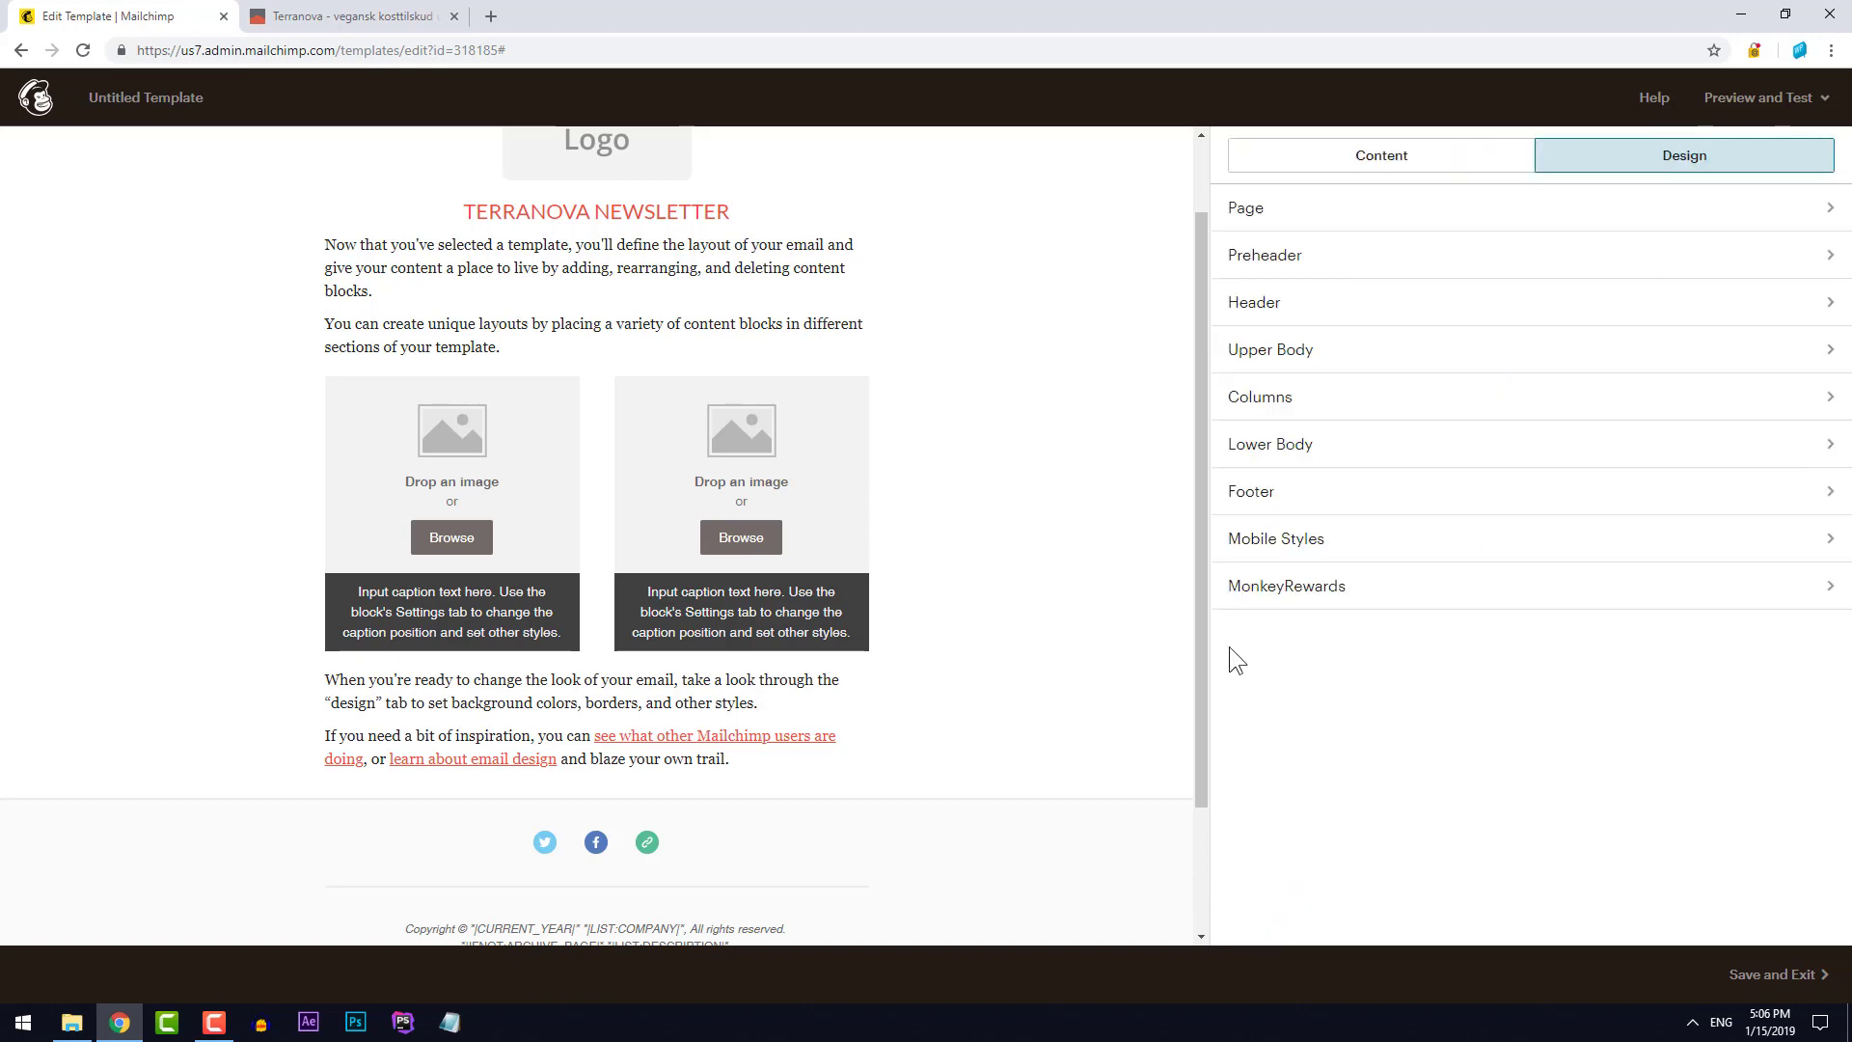
Change the caption text of the right-hand image card to the Georgia font
scroll(1050, 560, up, 1)
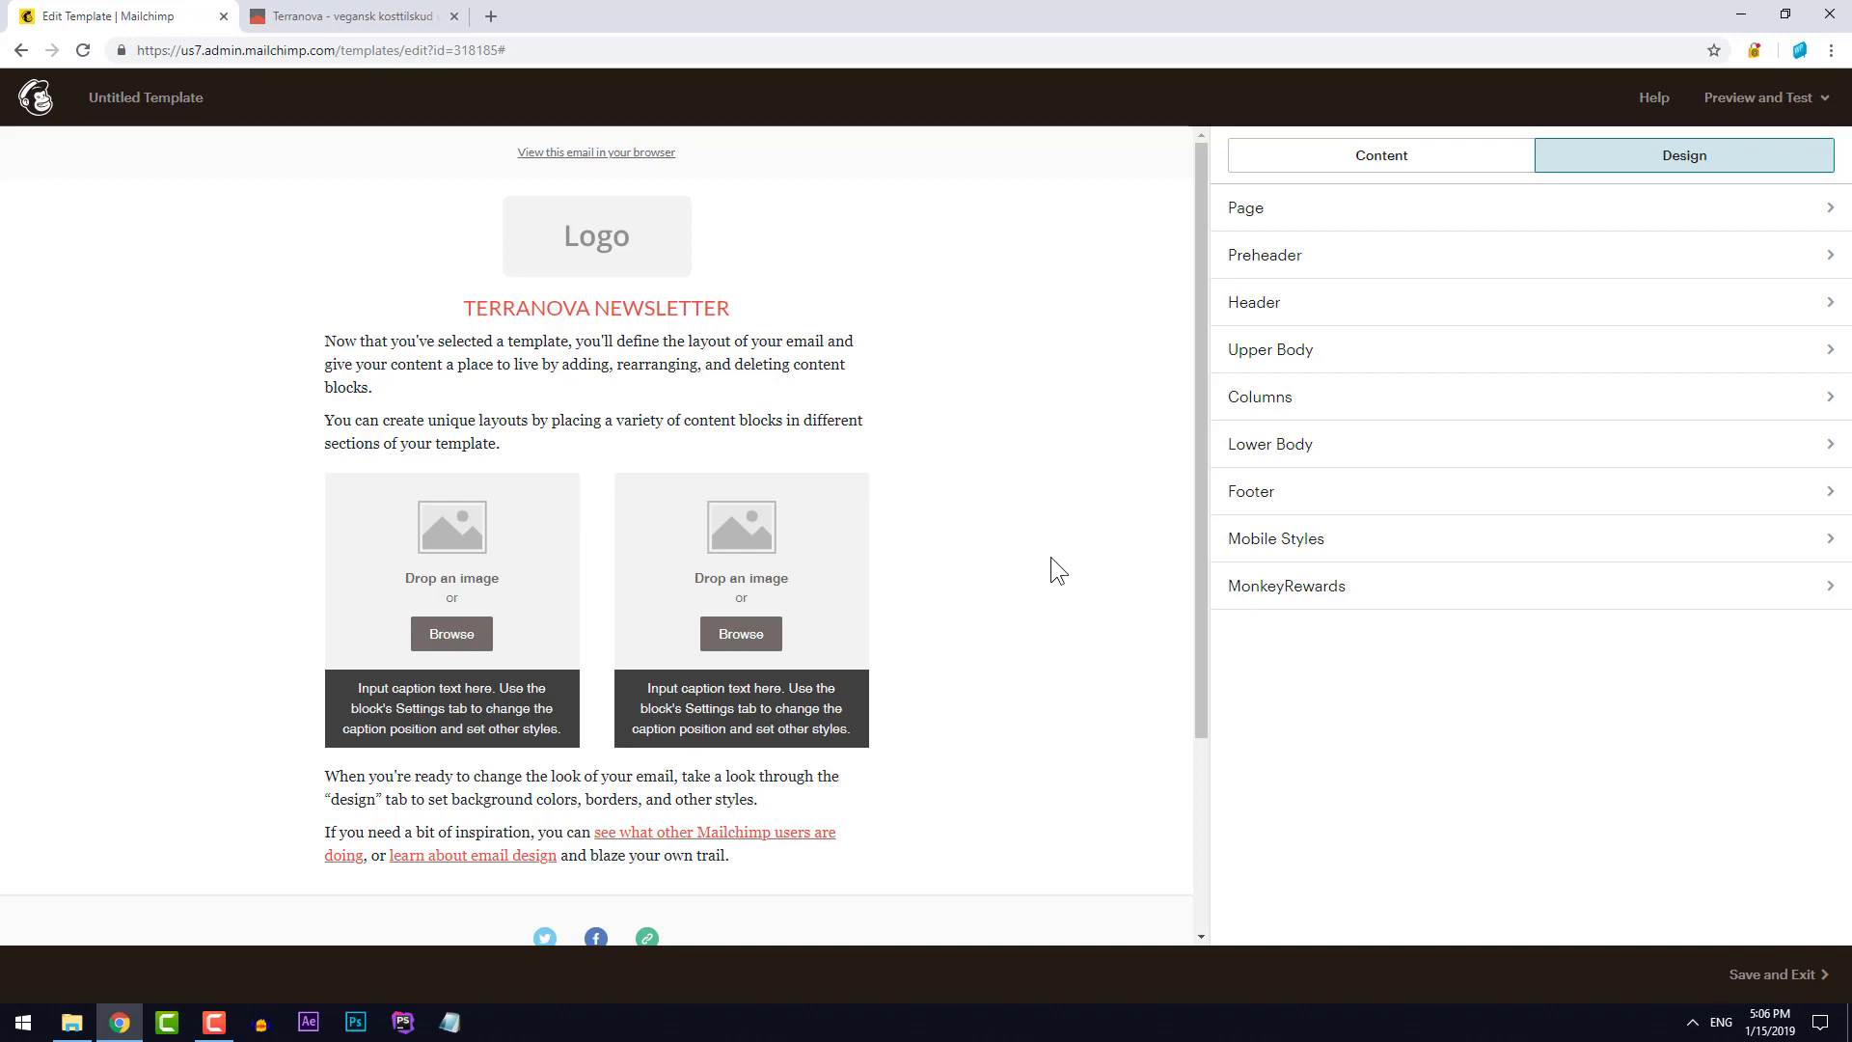
mouse_move(758, 701)
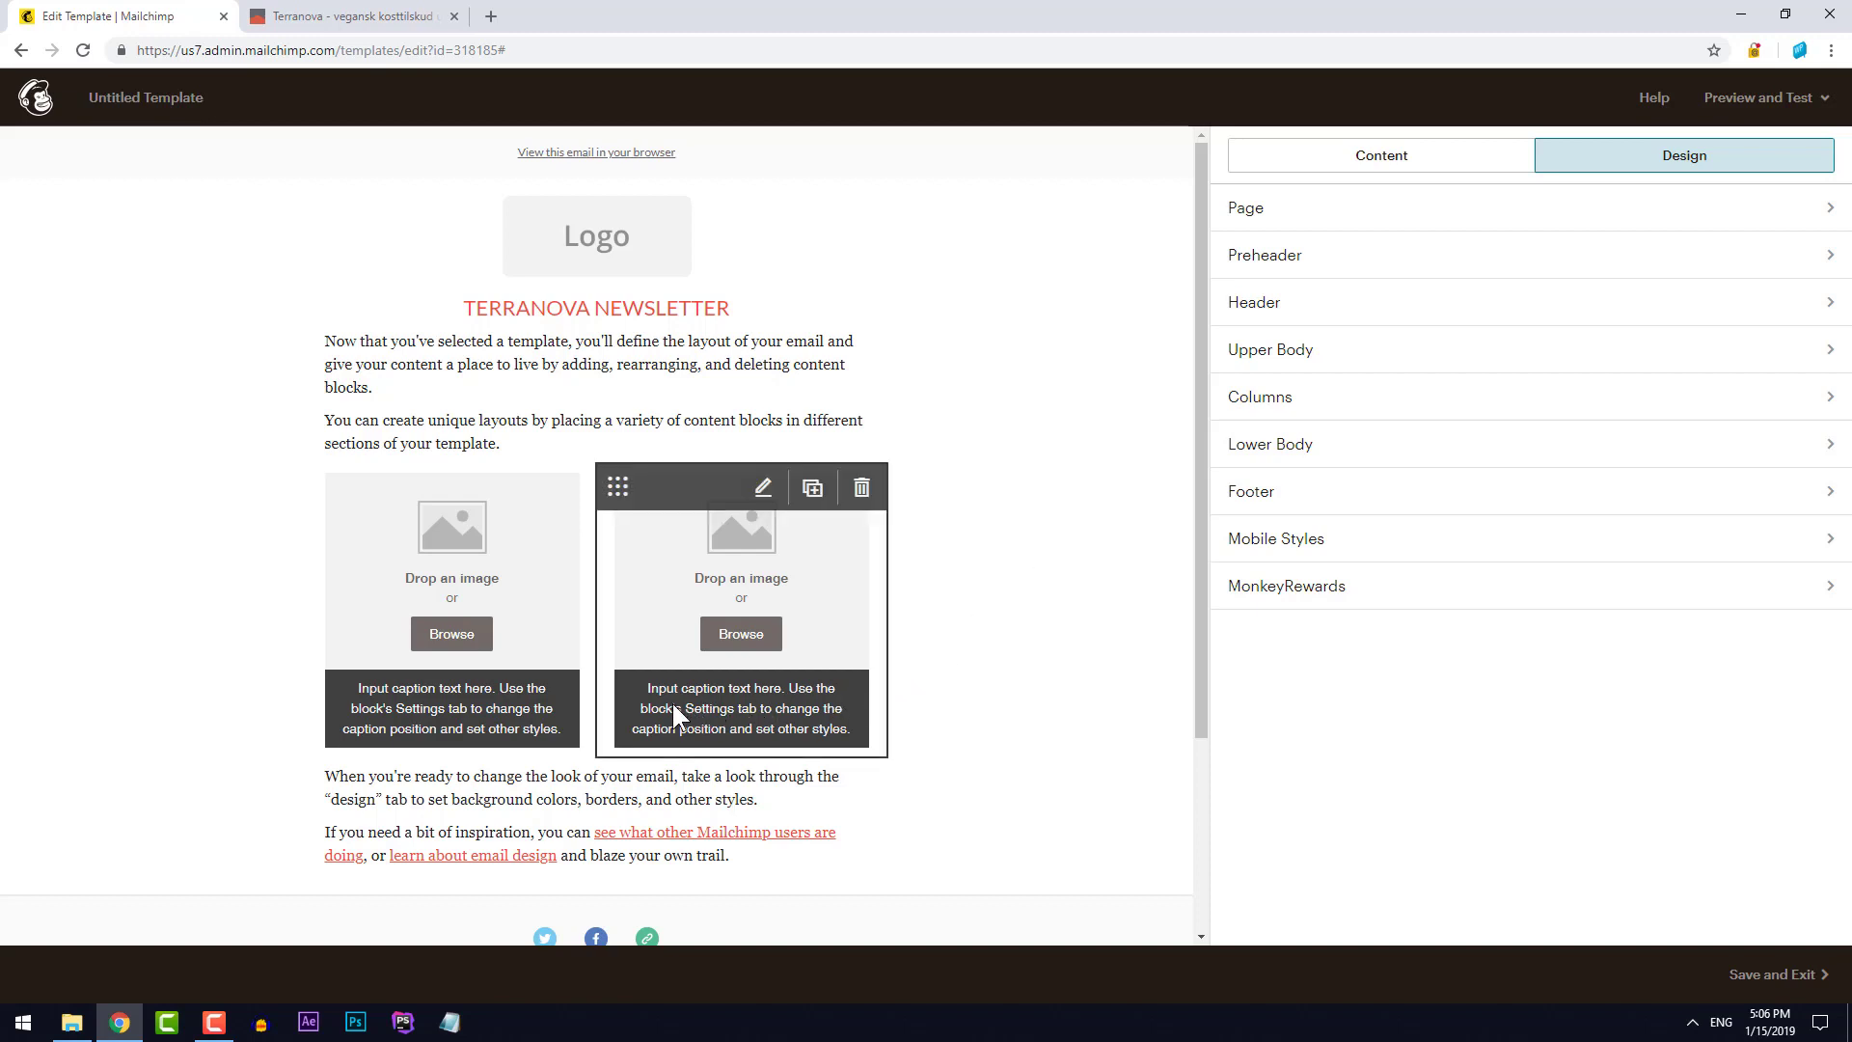
click(732, 698)
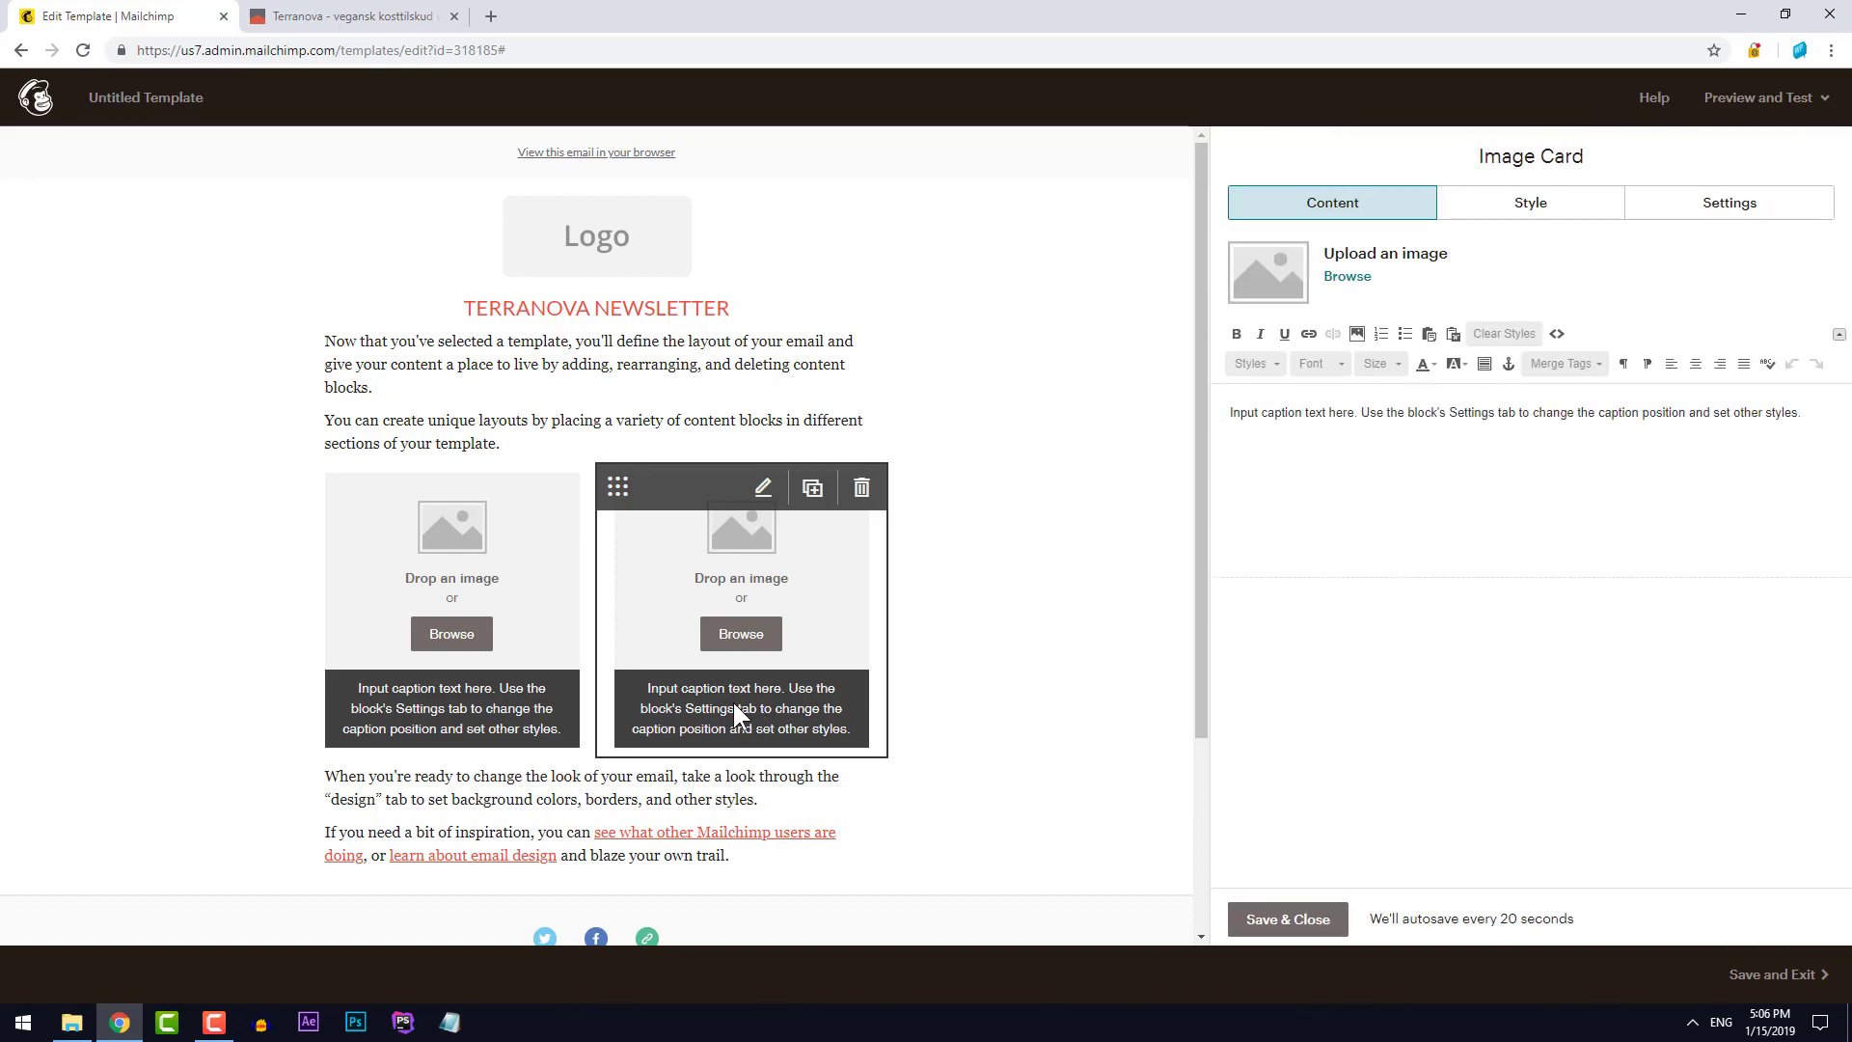
drag(1831, 412, 1223, 412)
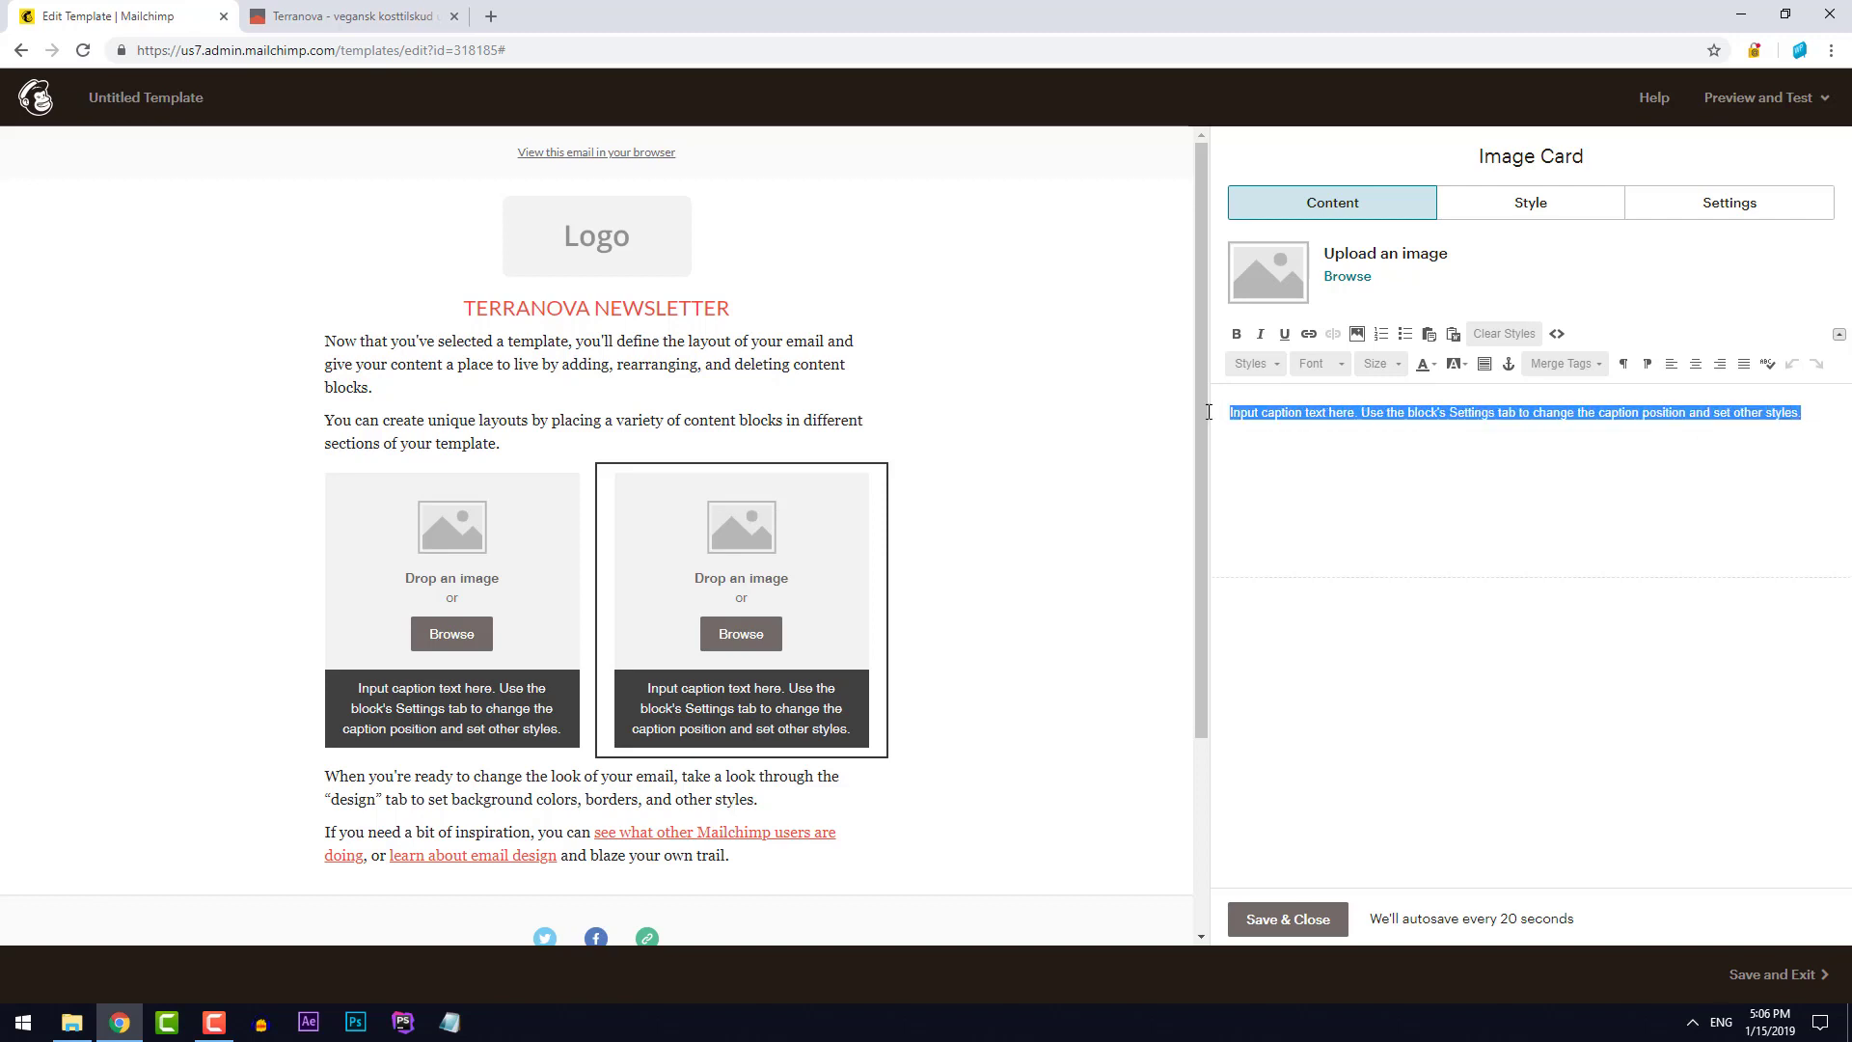
click(1340, 367)
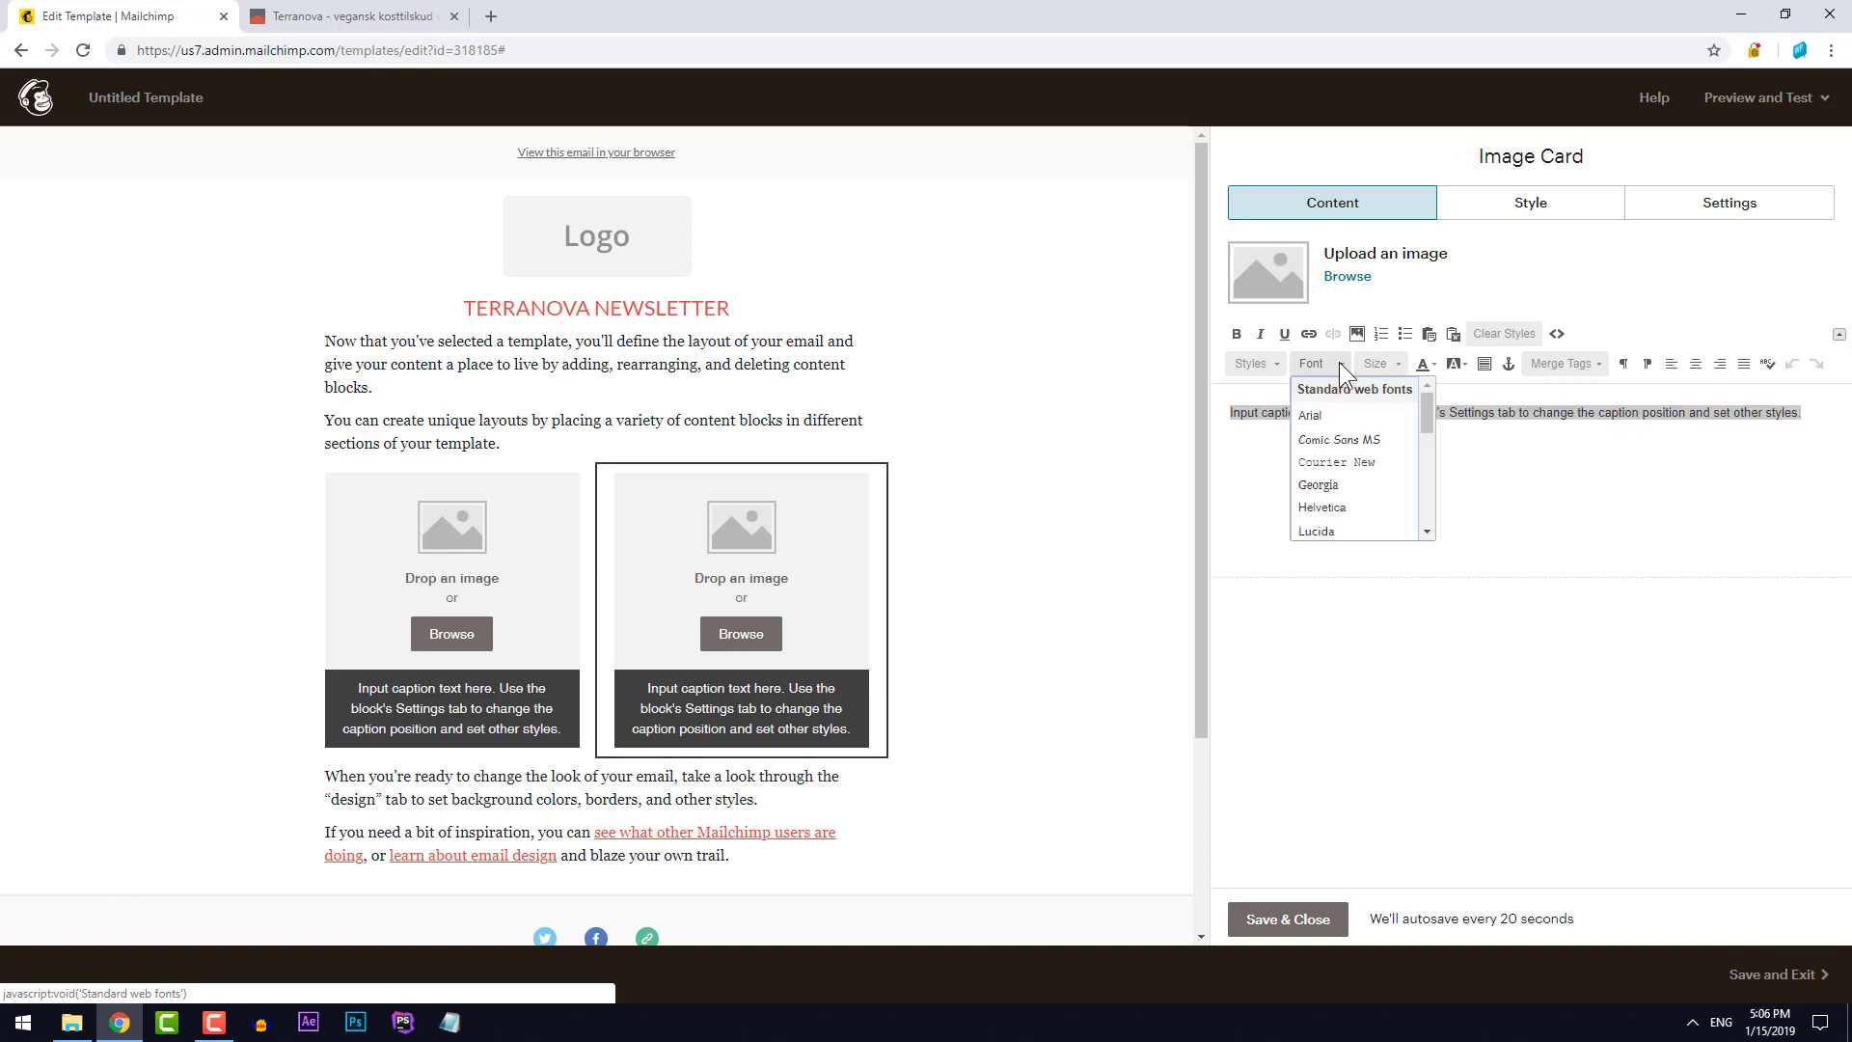
click(1352, 488)
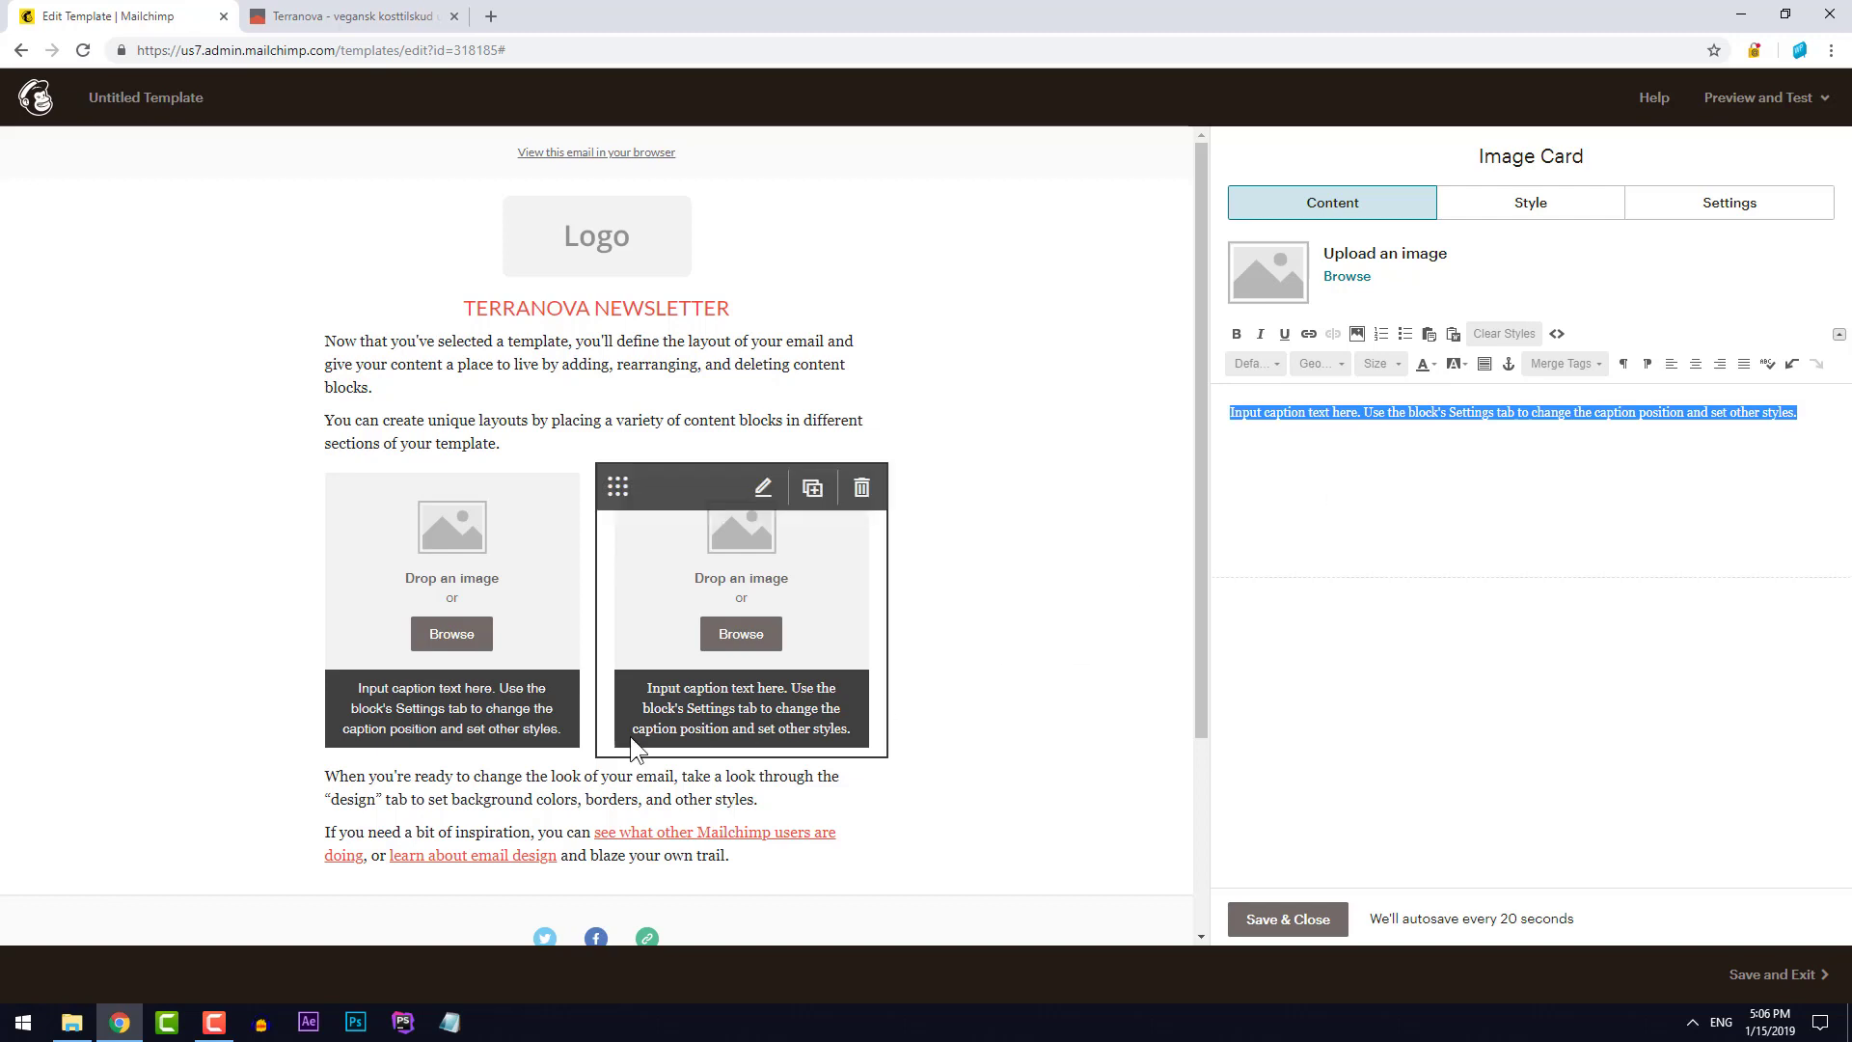
Change the left-hand image card's caption text to Georgia, then save and close the card
click(438, 691)
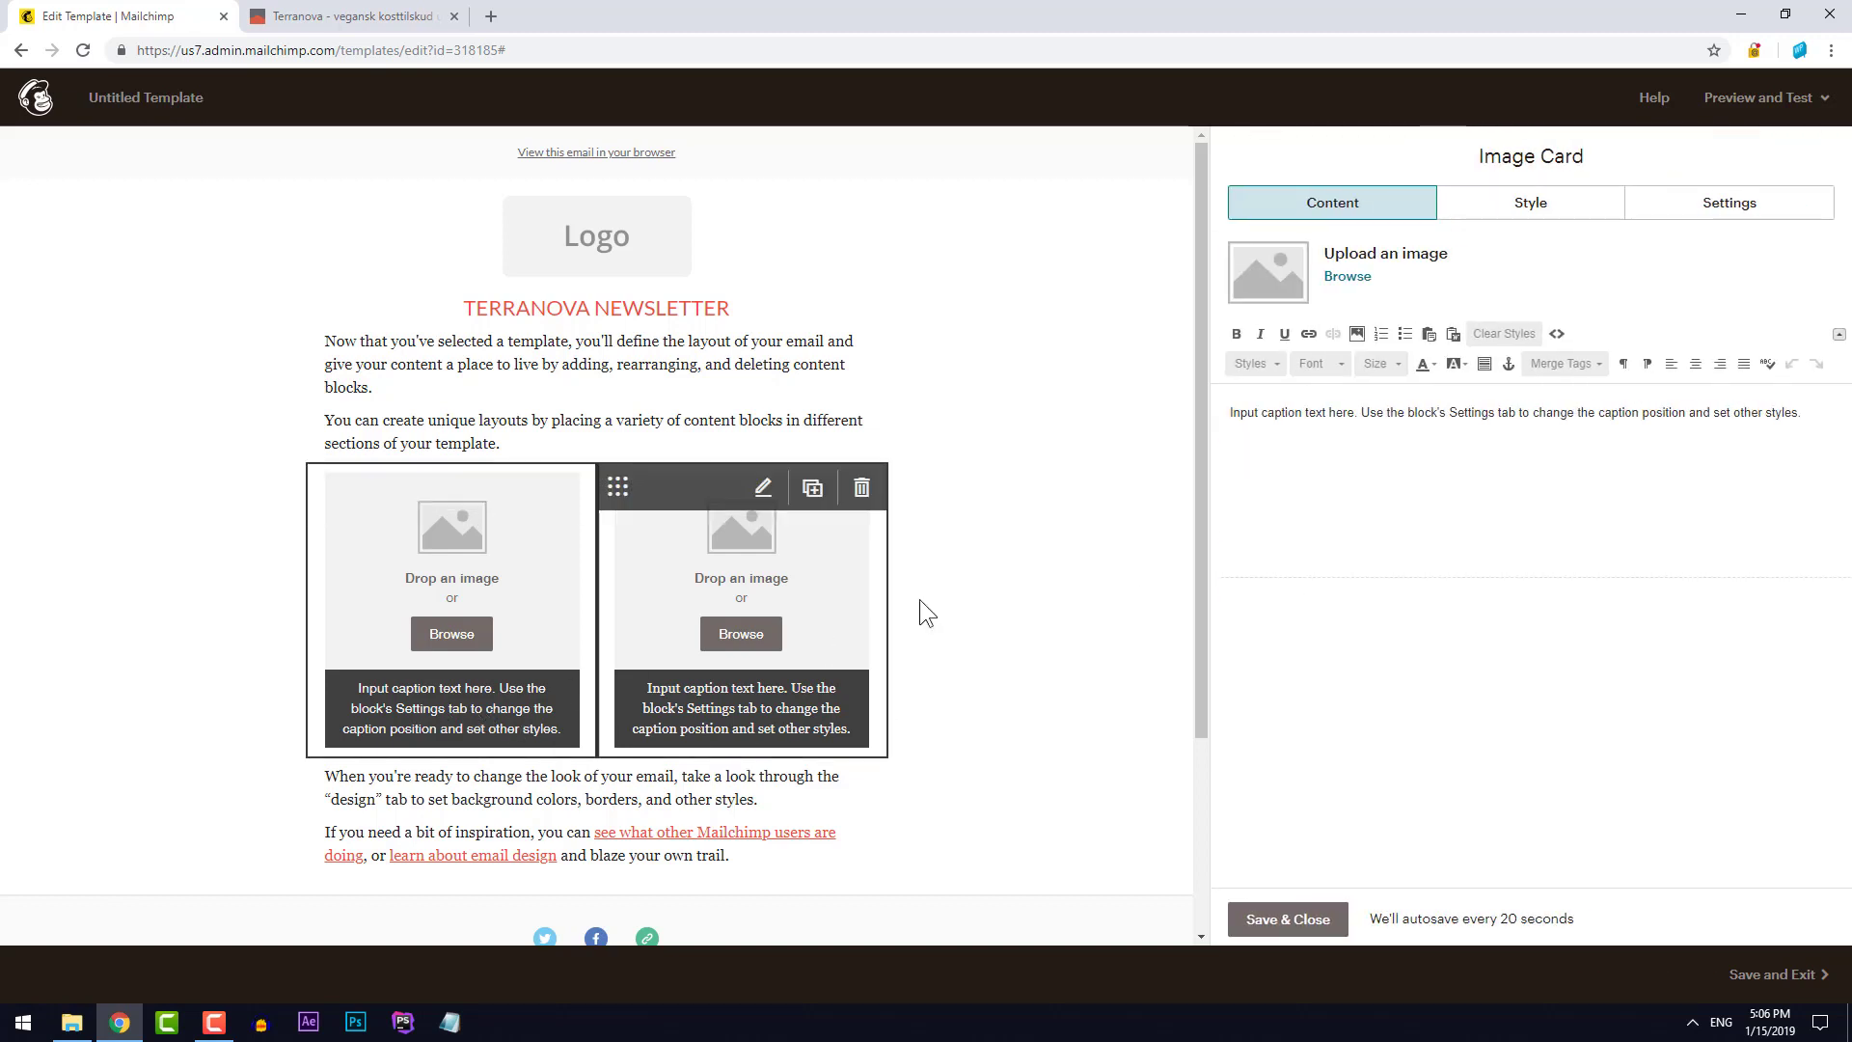
drag(1816, 405, 1227, 412)
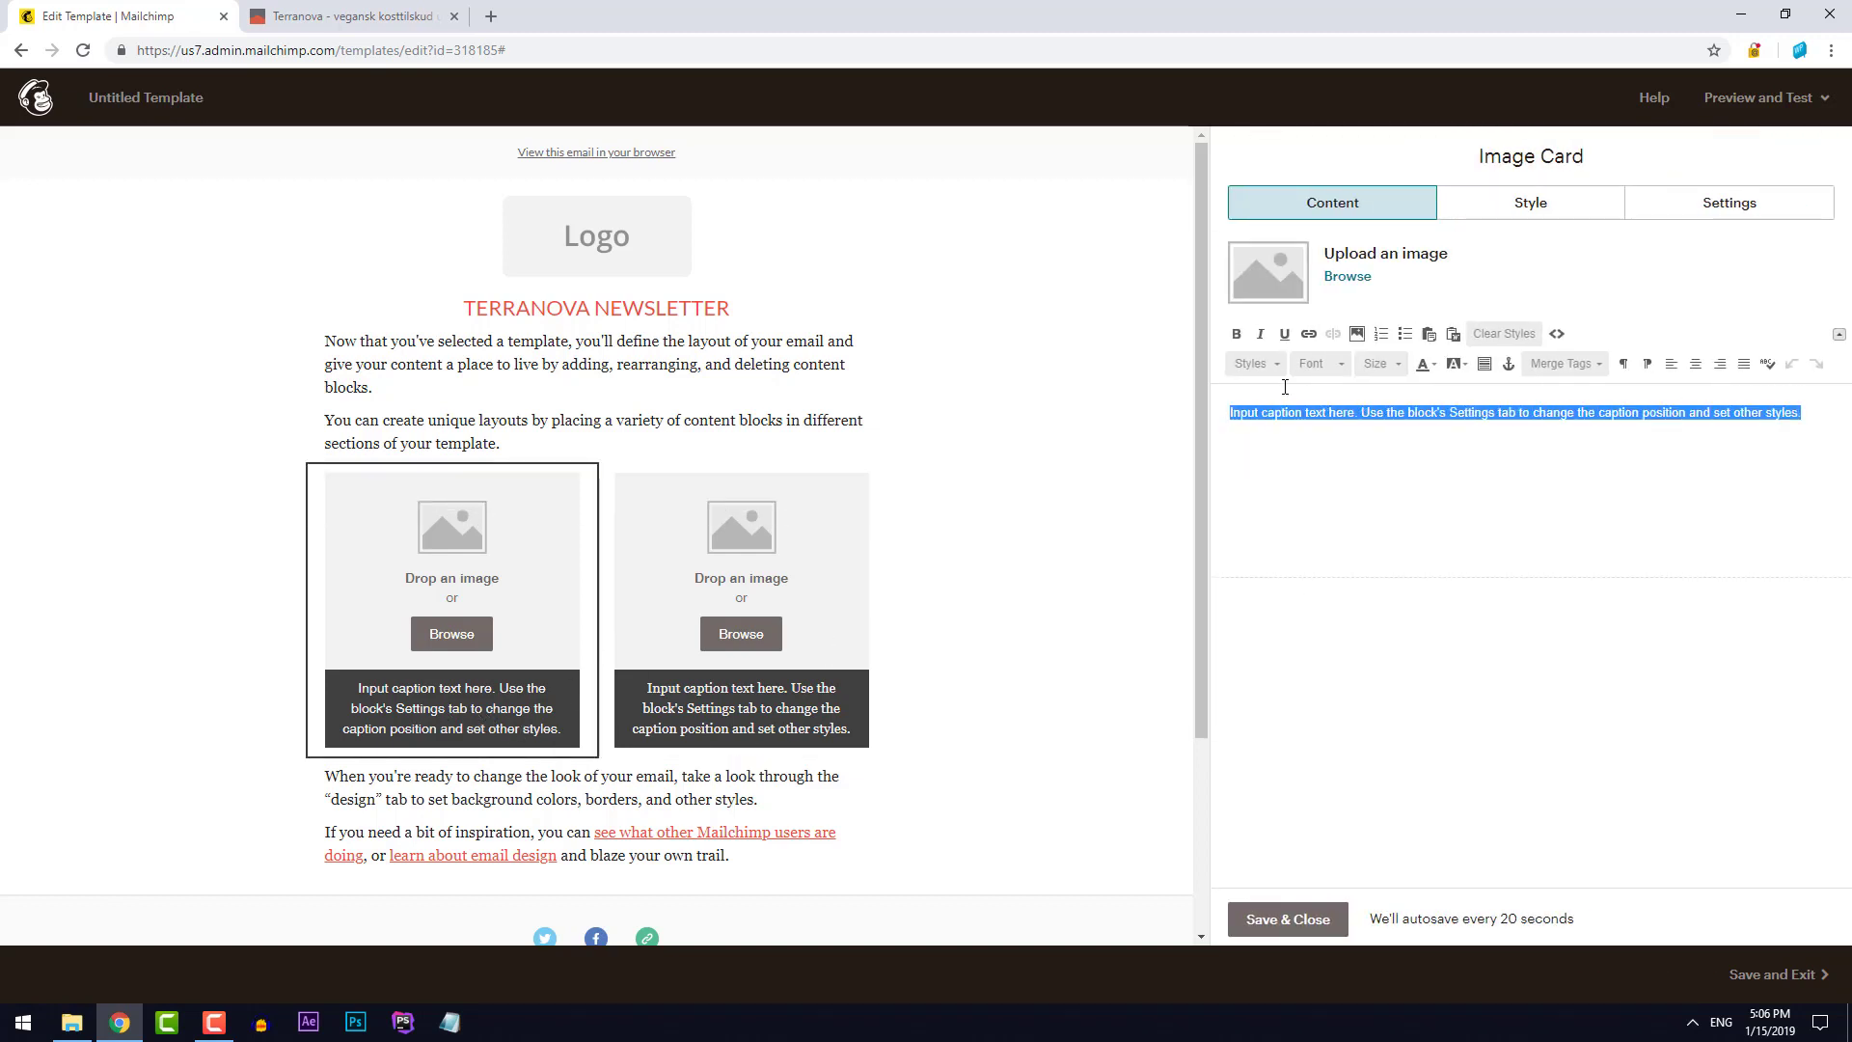
click(1329, 361)
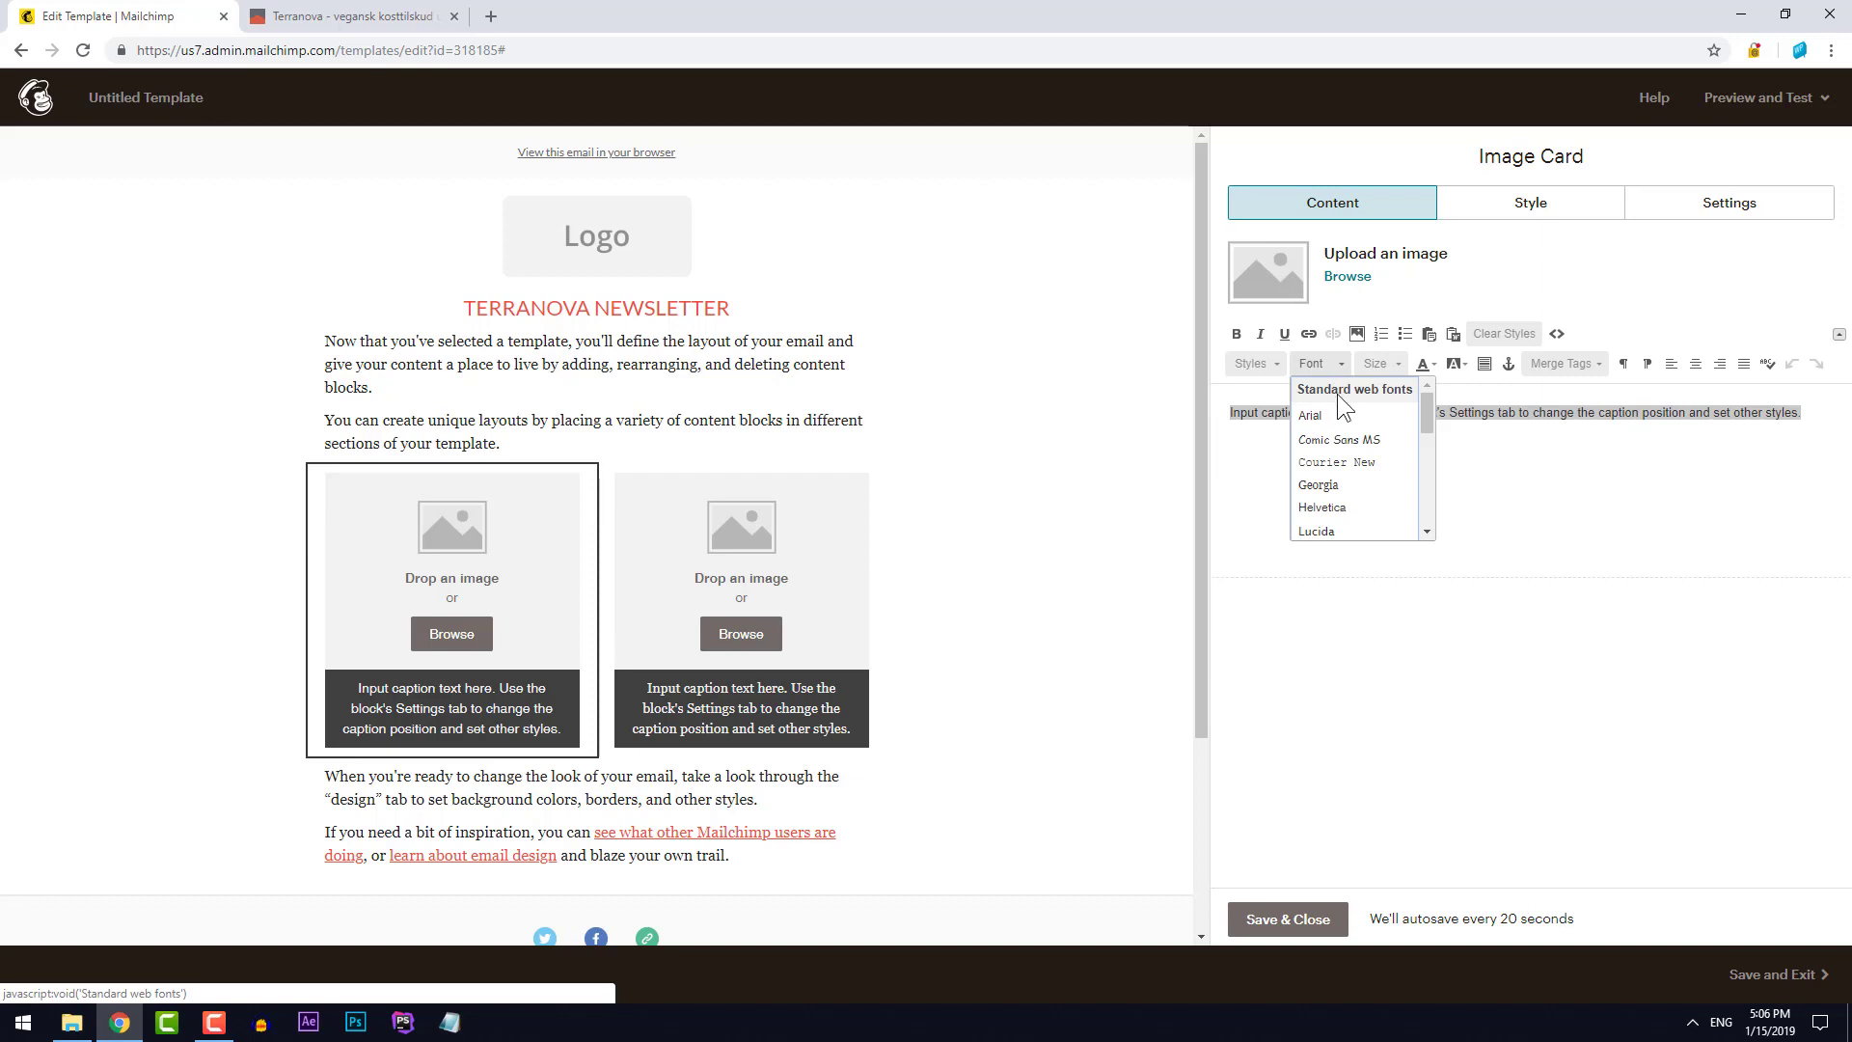
click(1336, 485)
click(1271, 911)
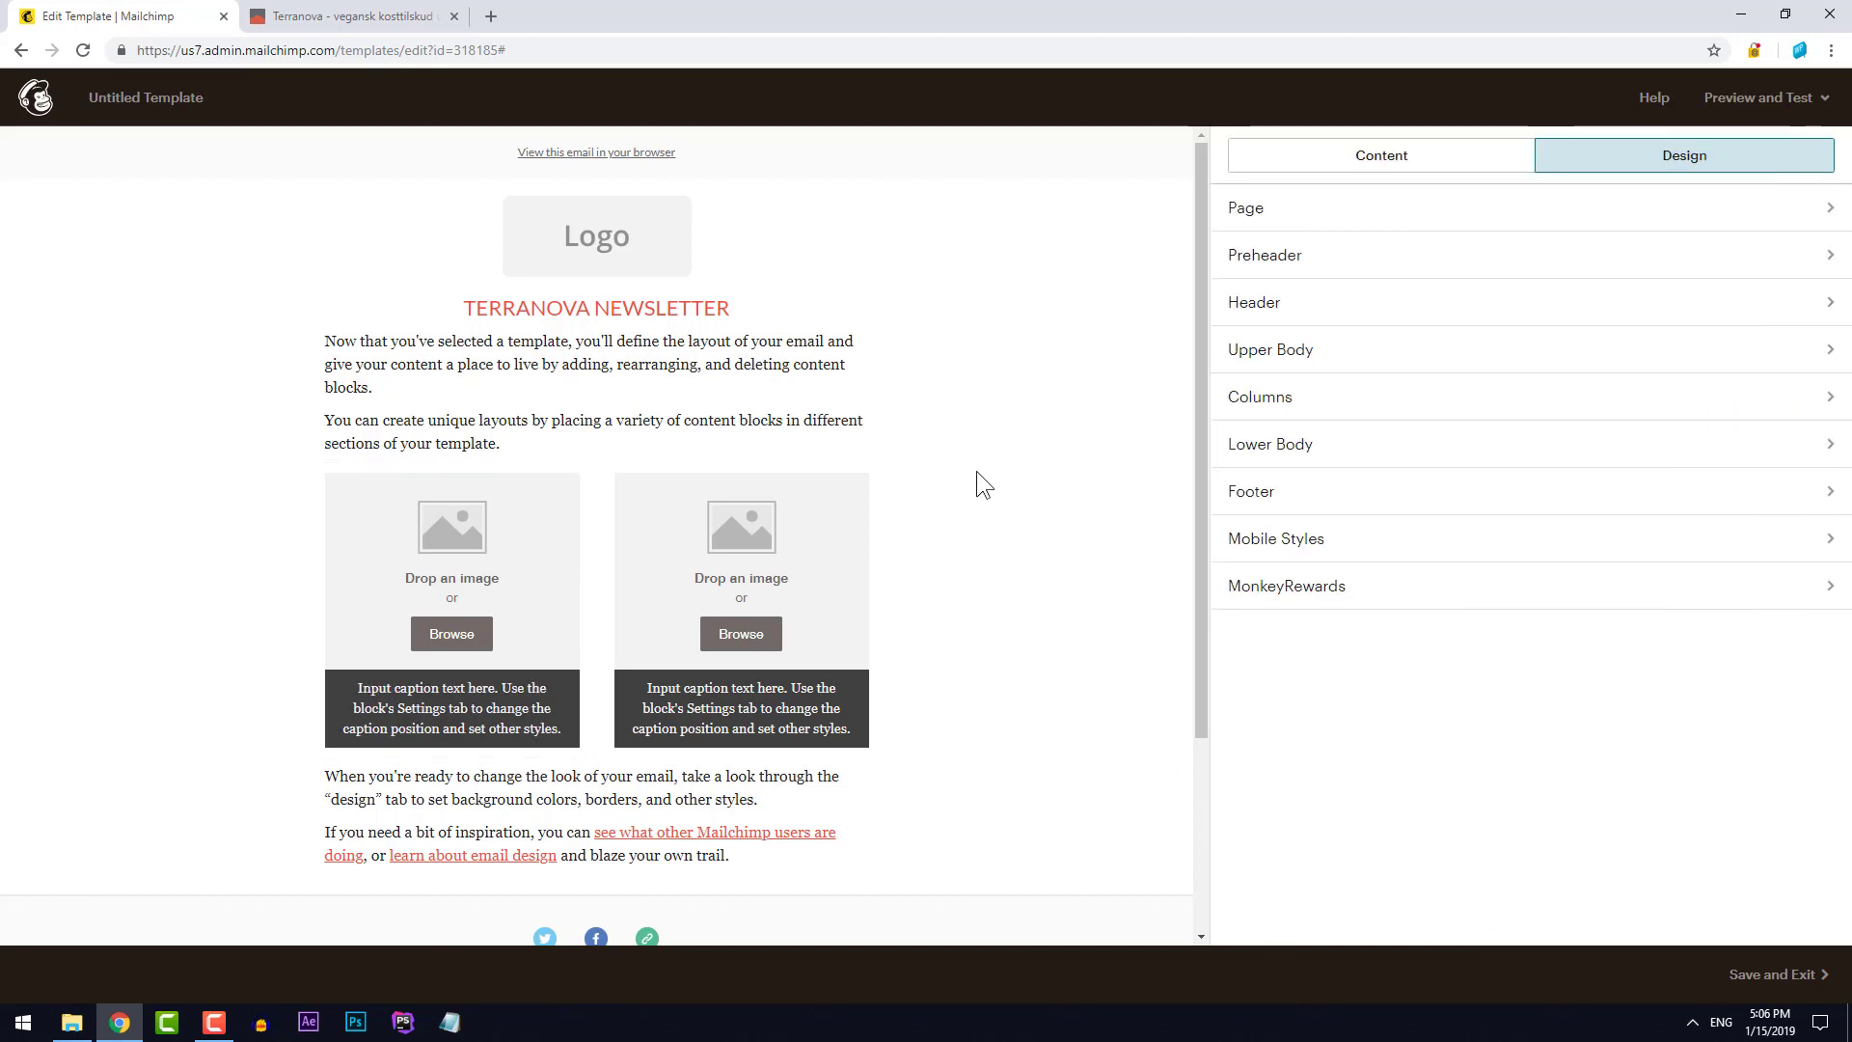
Insert a Divider block between the logo and the TERRANOVA NEWSLETTER heading
scroll(976, 471, down, 3)
scroll(976, 470, up, 3)
scroll(978, 492, down, 1)
scroll(999, 494, up, 1)
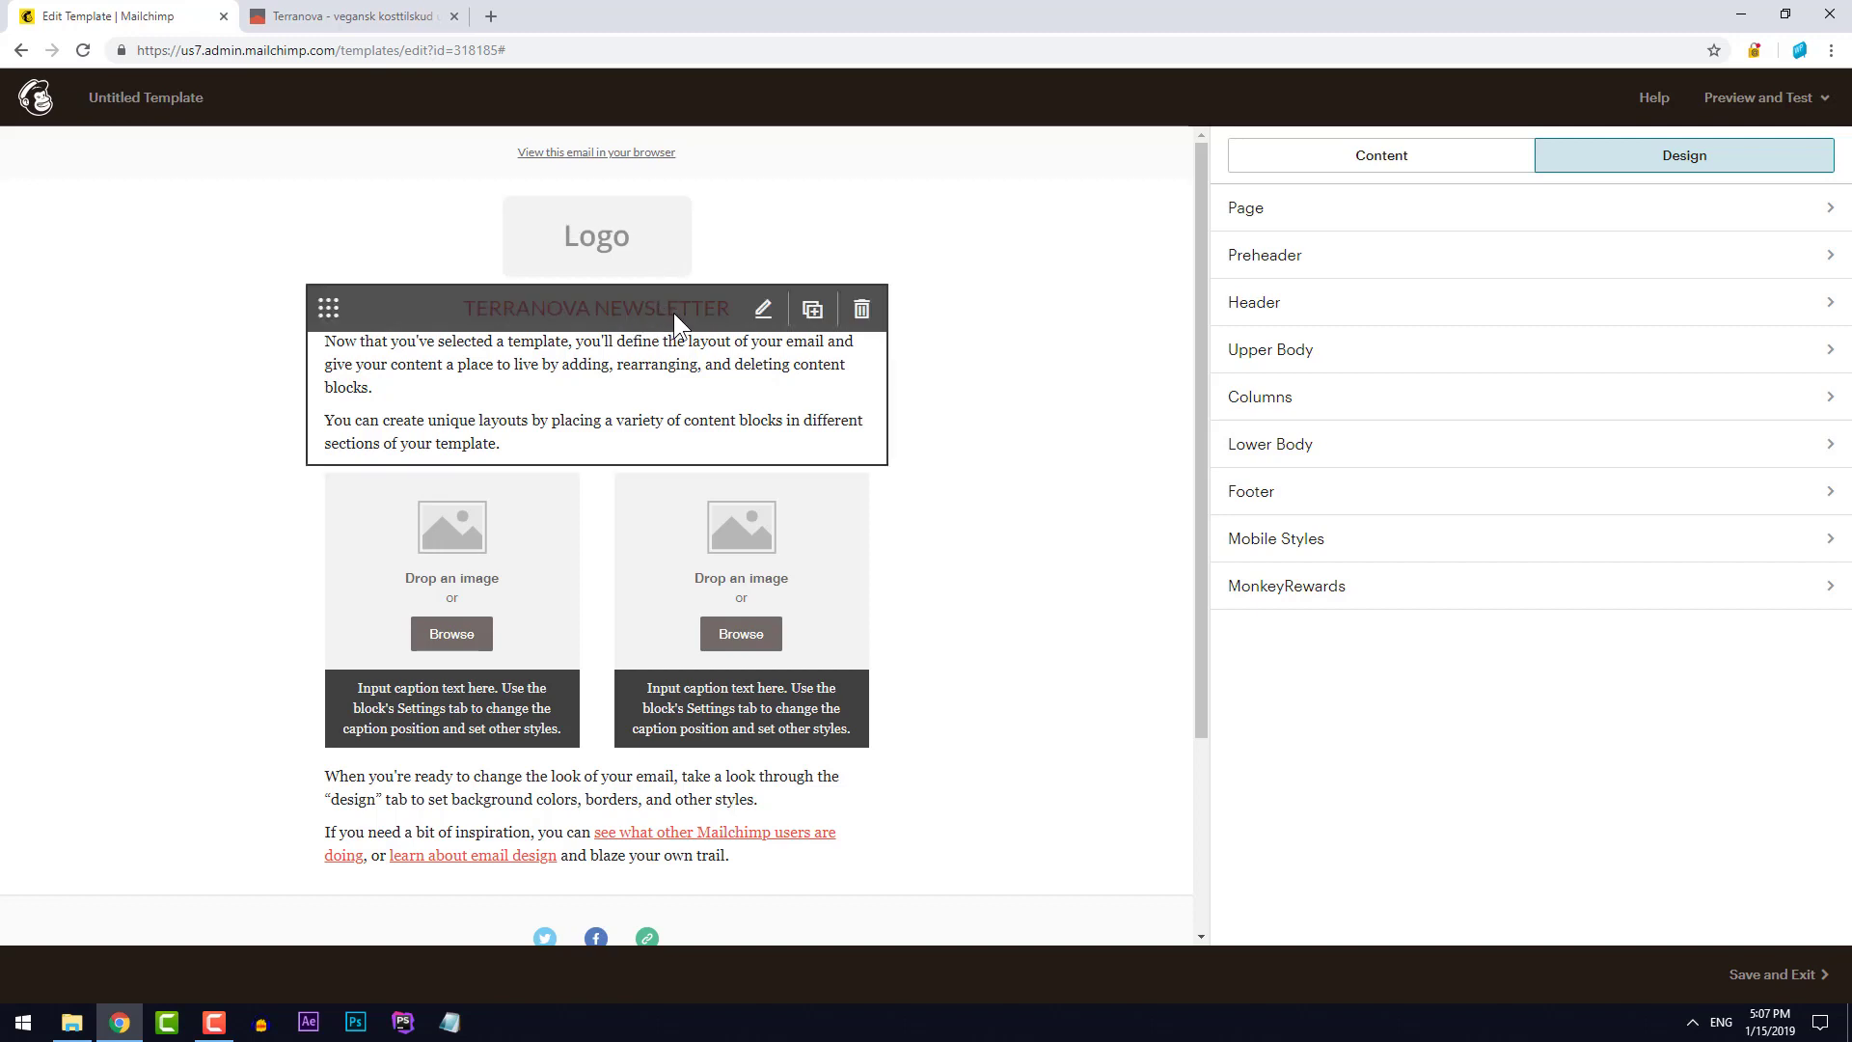
click(1461, 168)
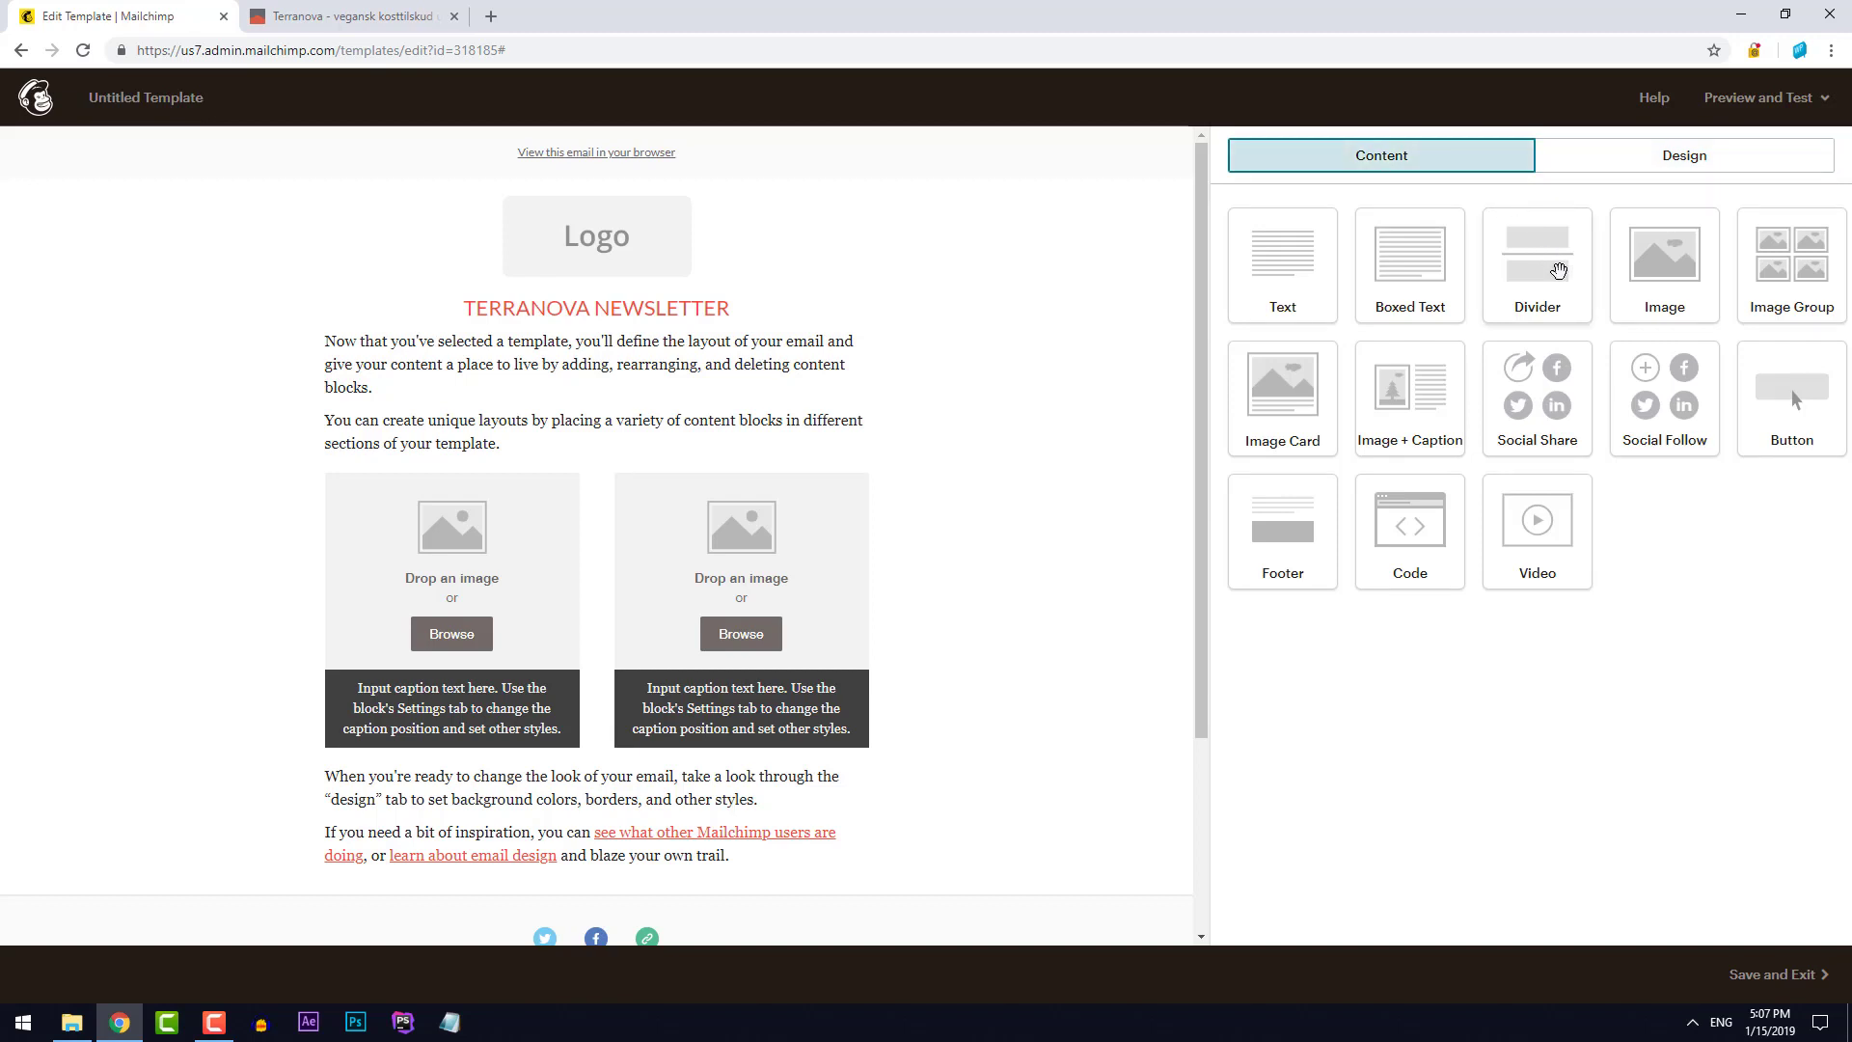
drag(1558, 273, 691, 310)
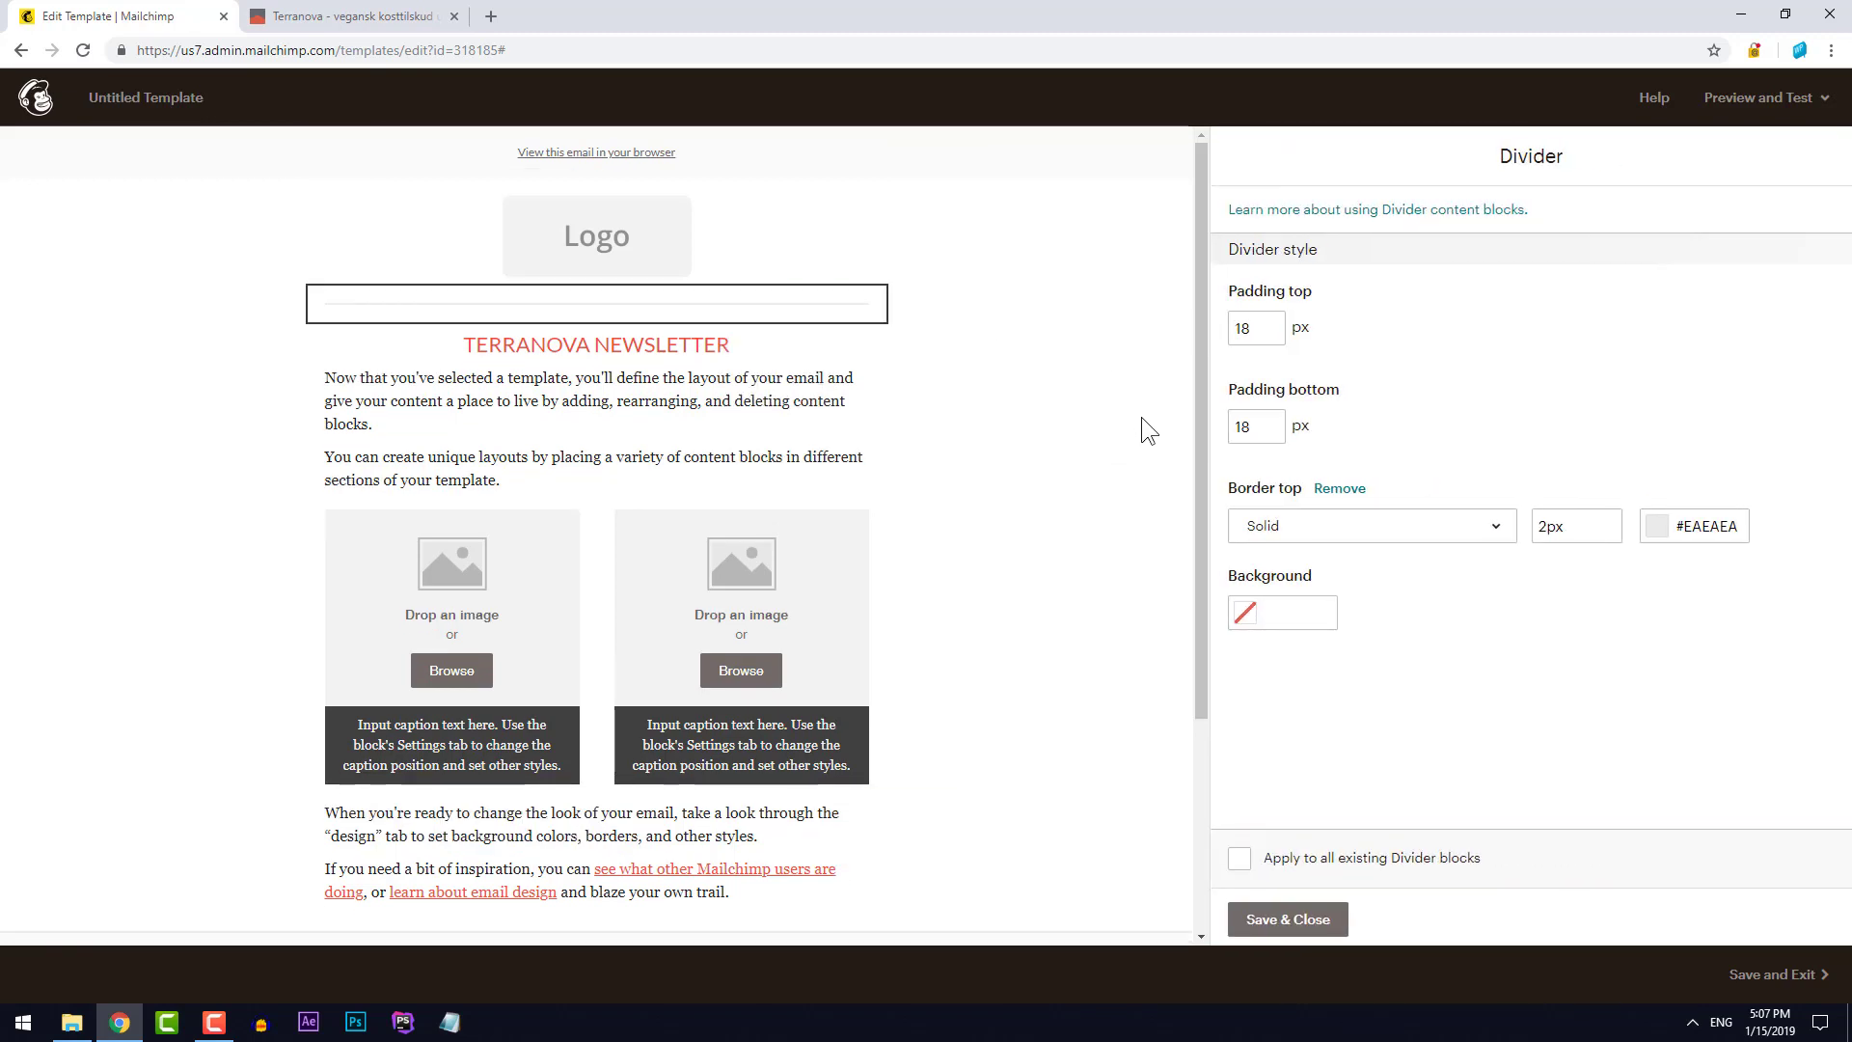
Set the divider's top border colour to #ffffff and its bottom padding to 0 px, then save it
click(1686, 525)
double_click(1686, 526)
text(ff)
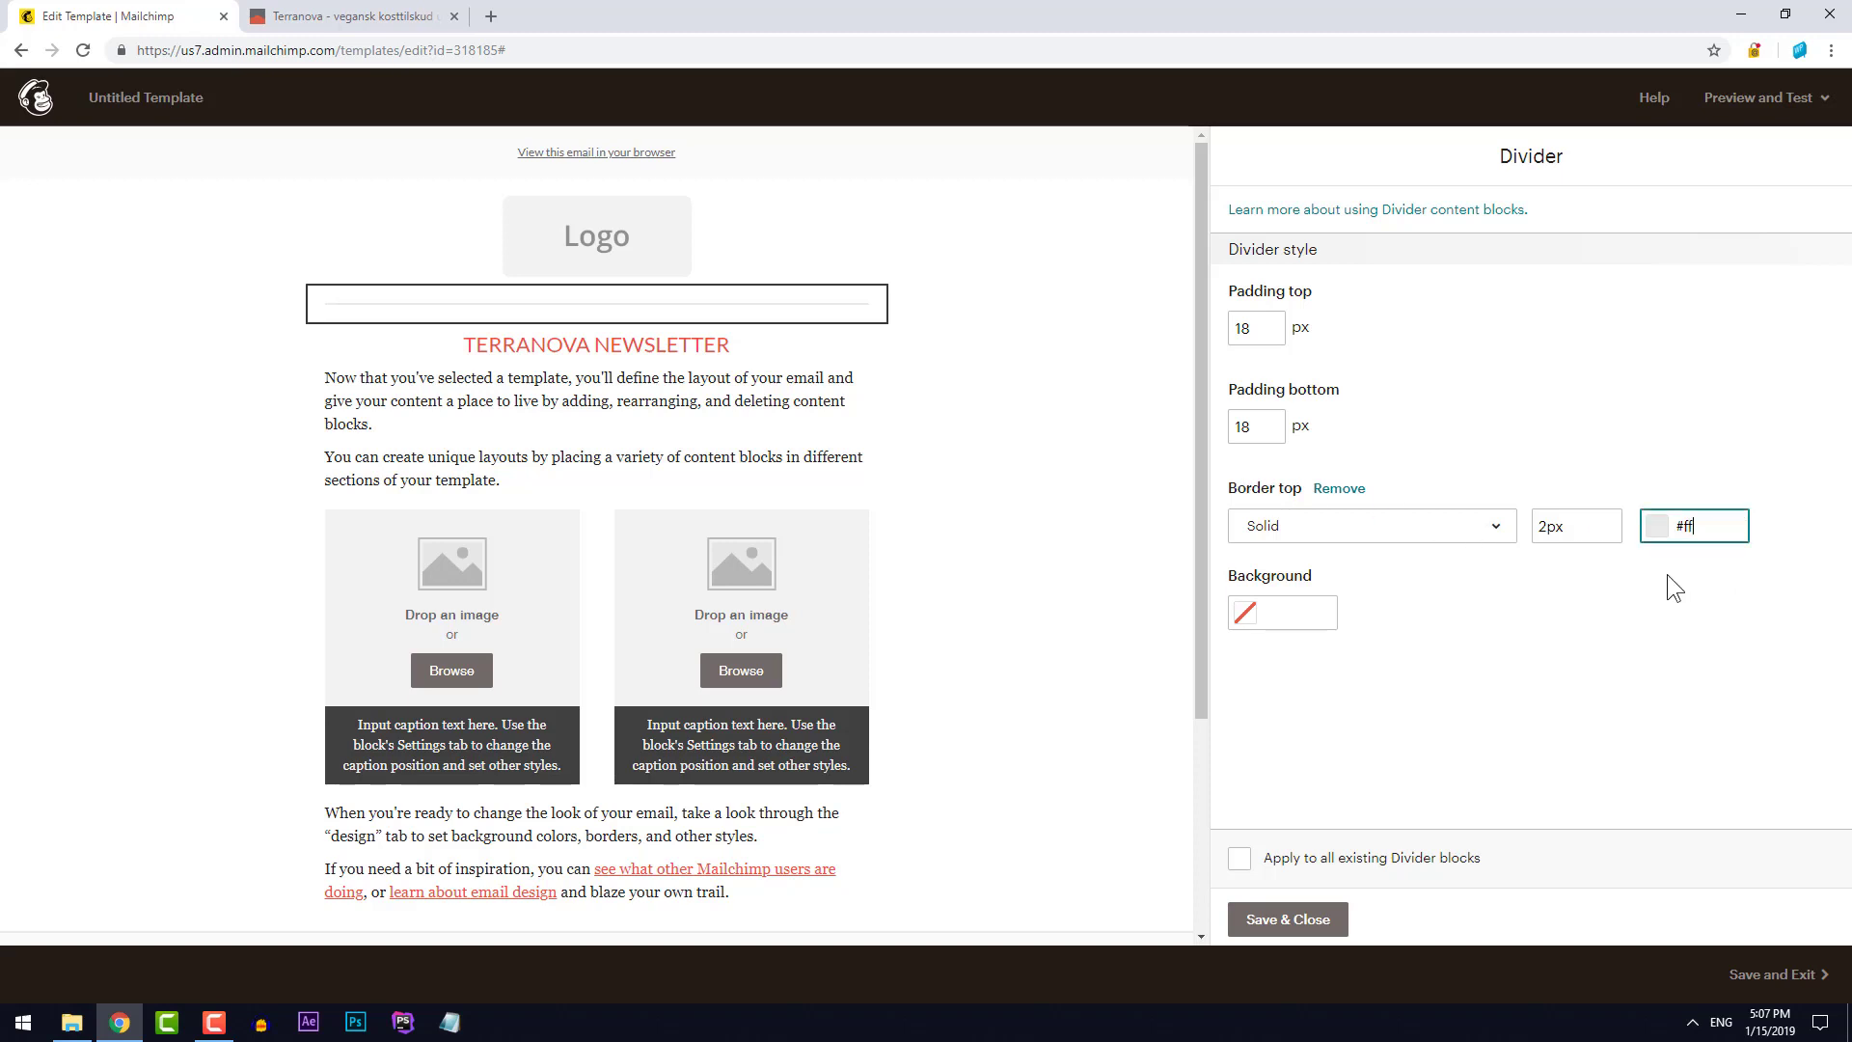
text(ffff)
key(Return)
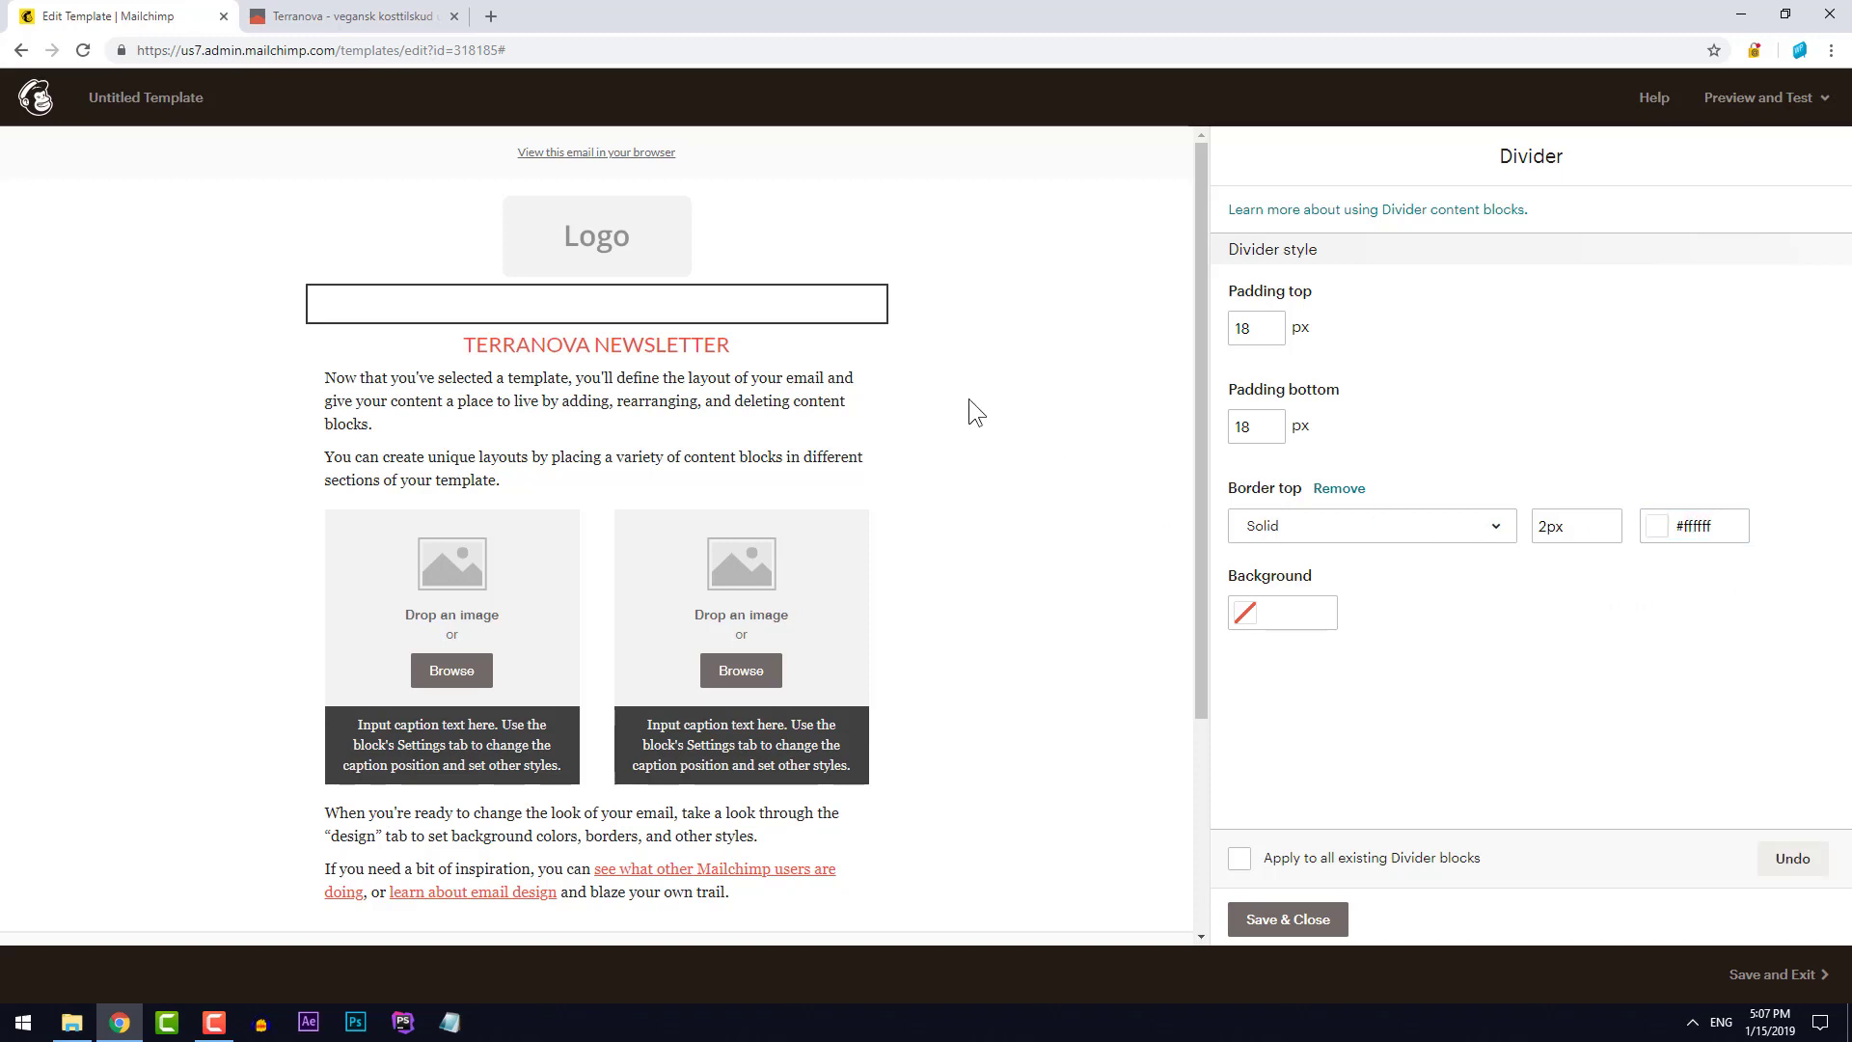
double_click(1255, 414)
text(0)
click(1438, 408)
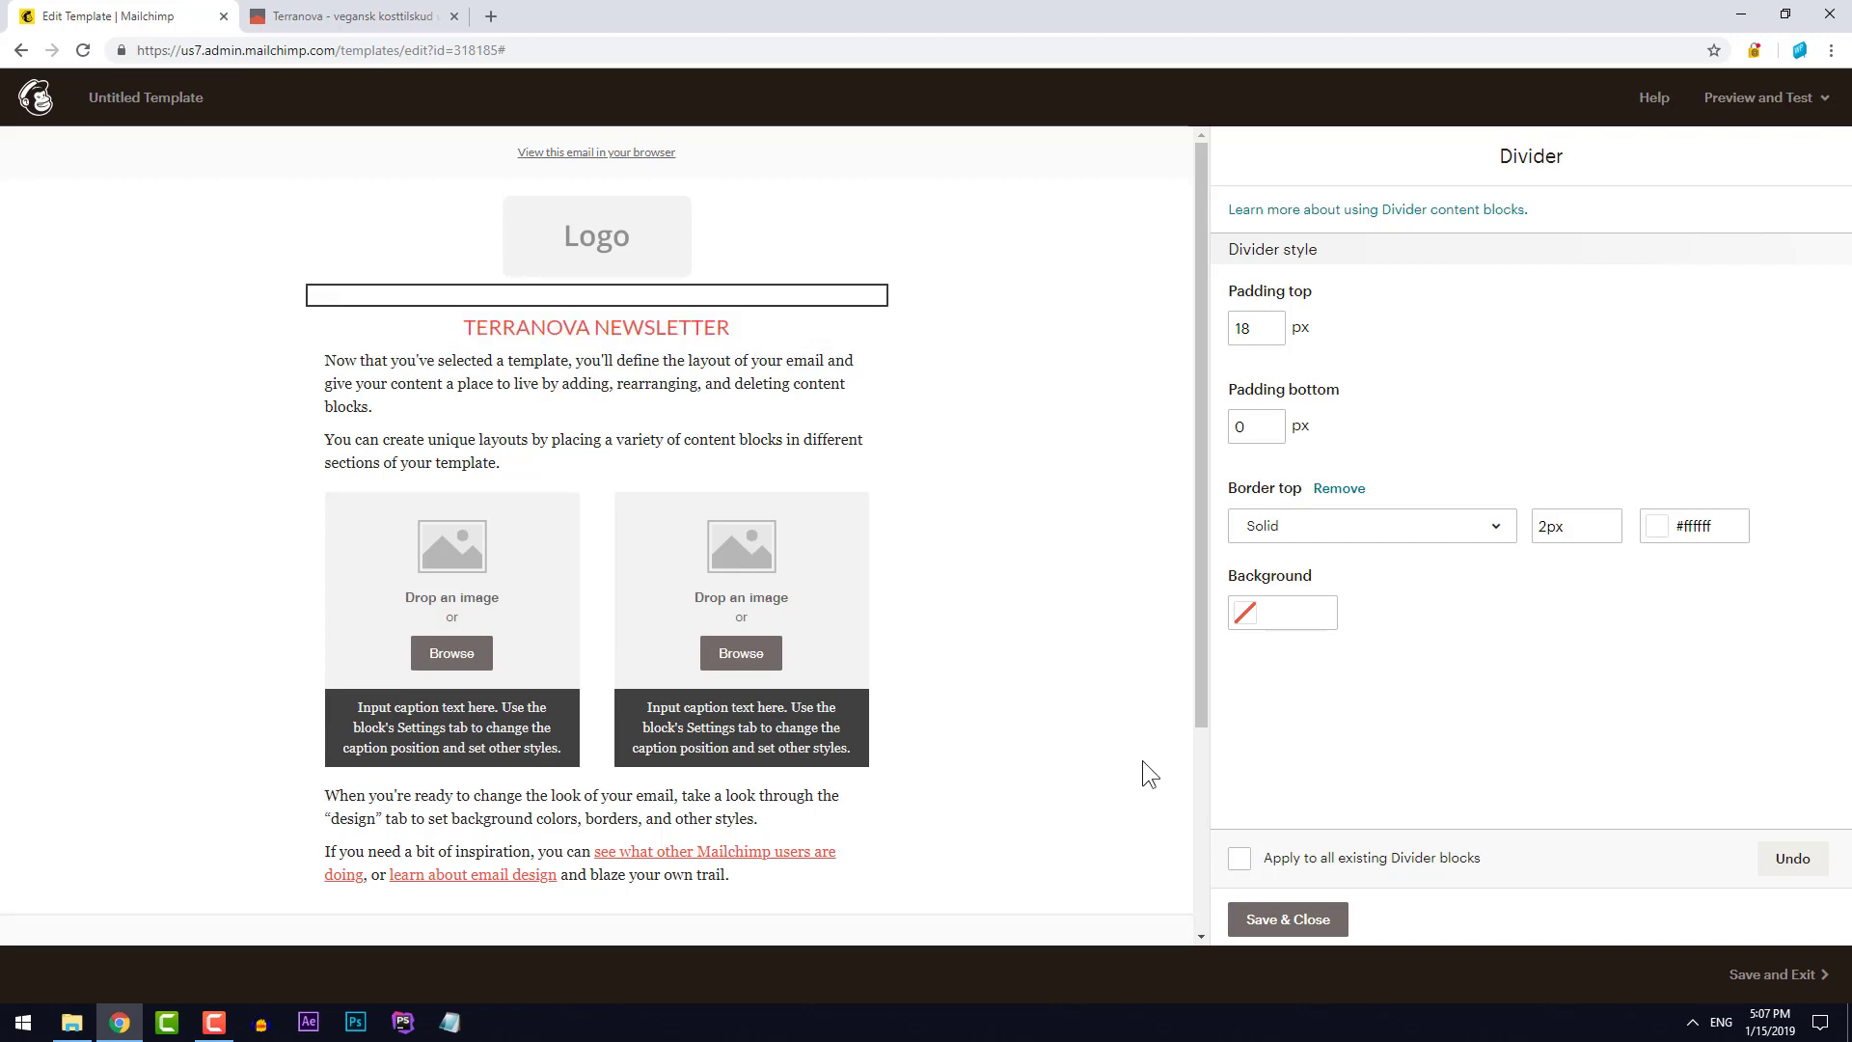
click(1283, 922)
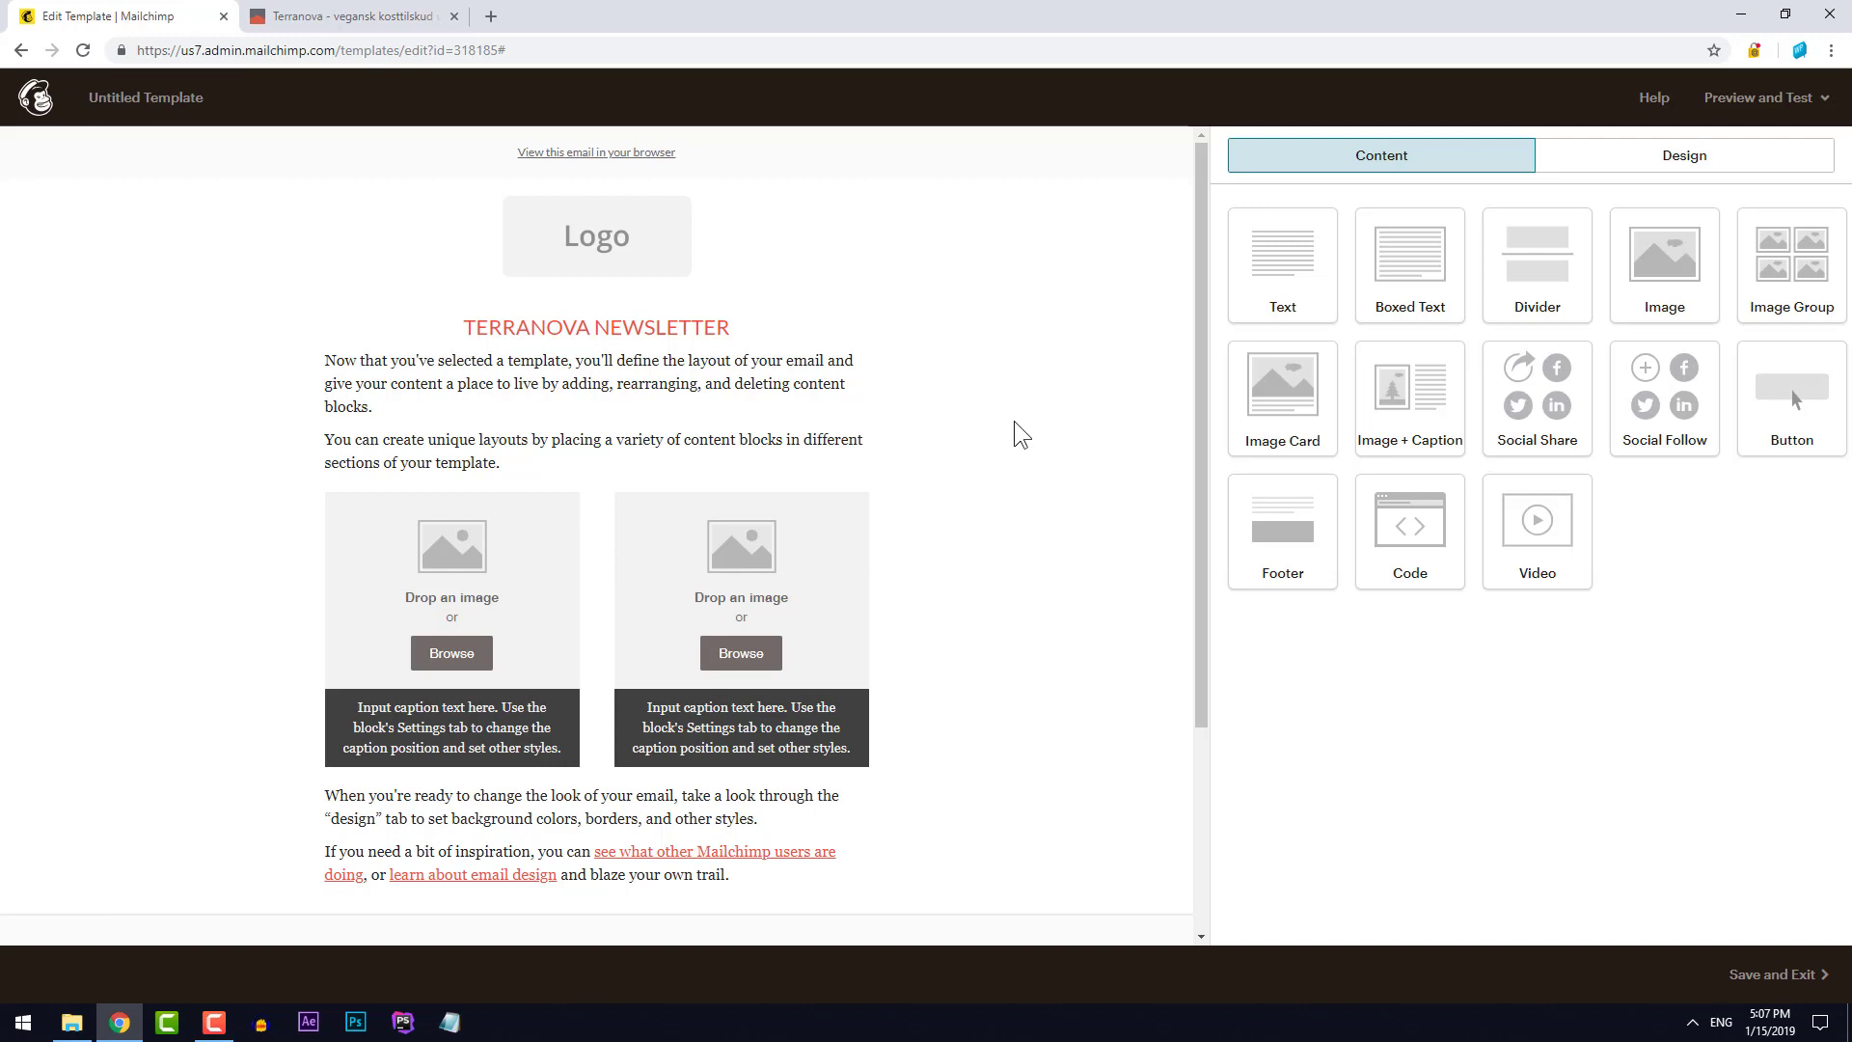
Switch to the Terranova website, close its developer tools, and examine the home page's headings, dividing lines, buttons and backgrounds
key(ctrl+Tab)
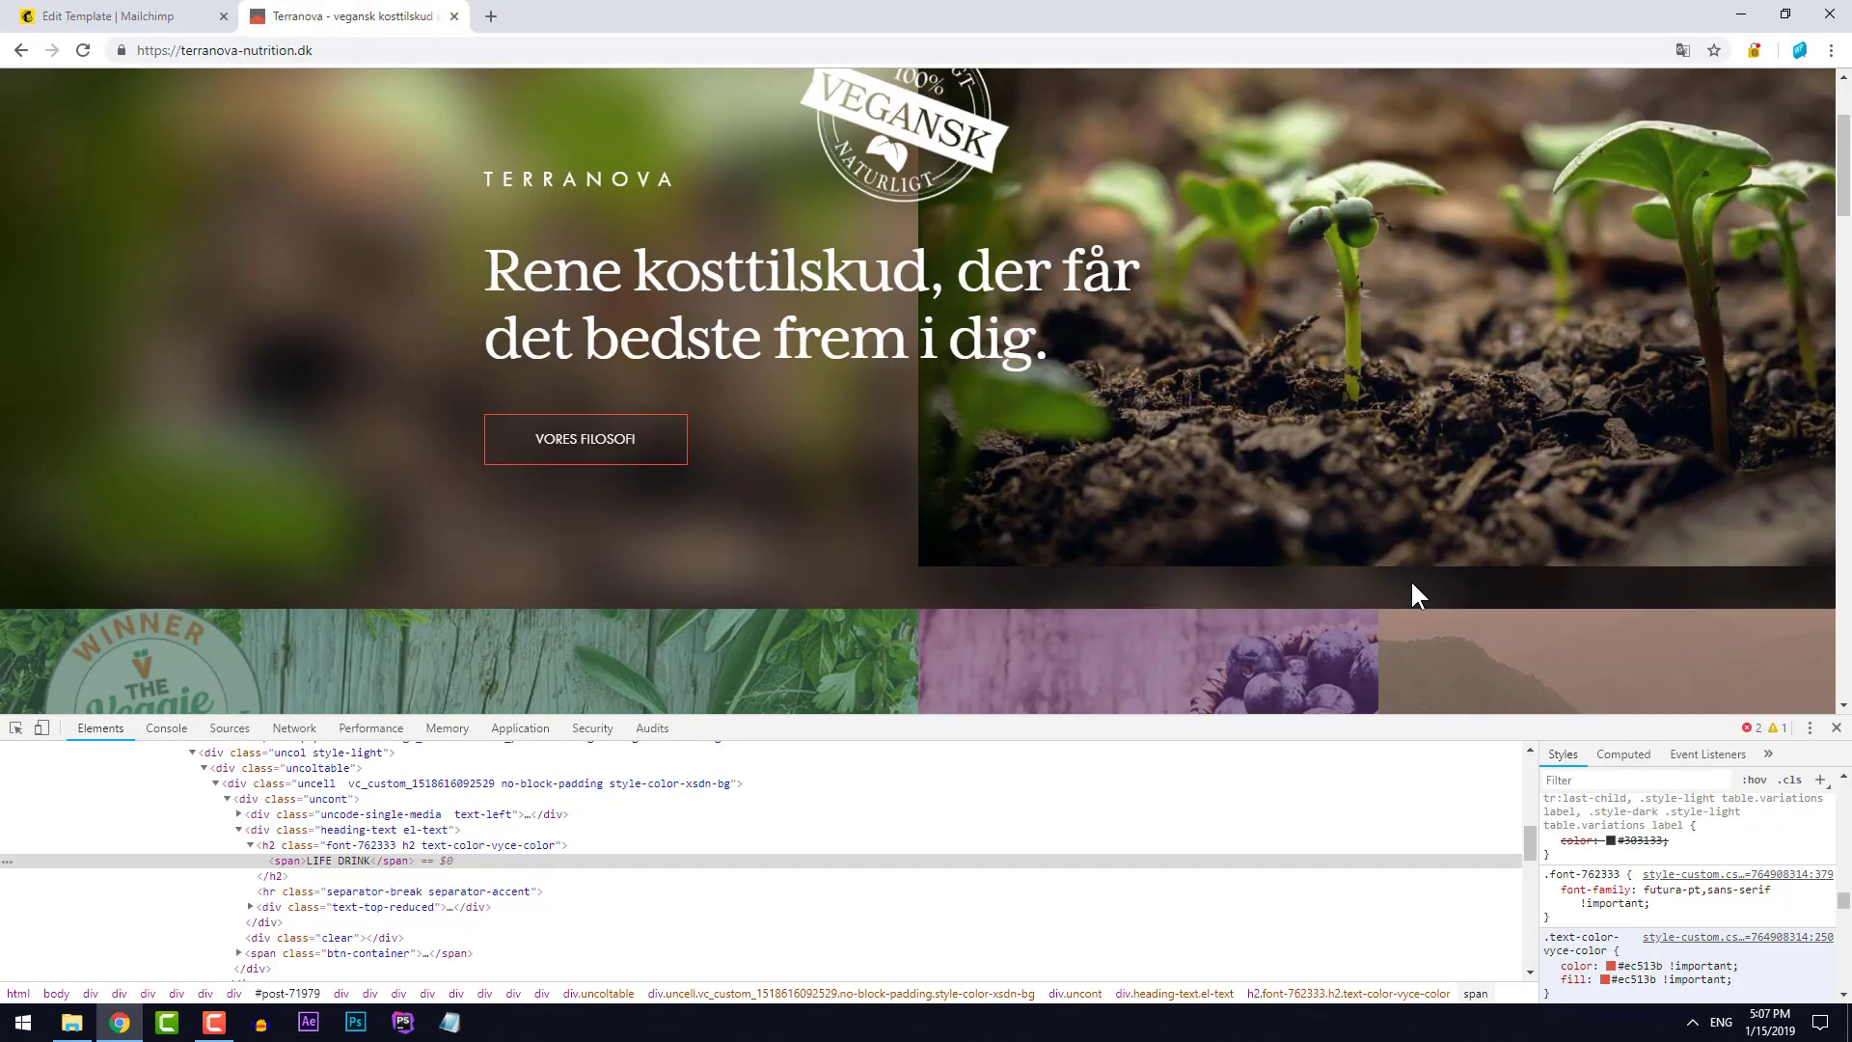
click(1836, 728)
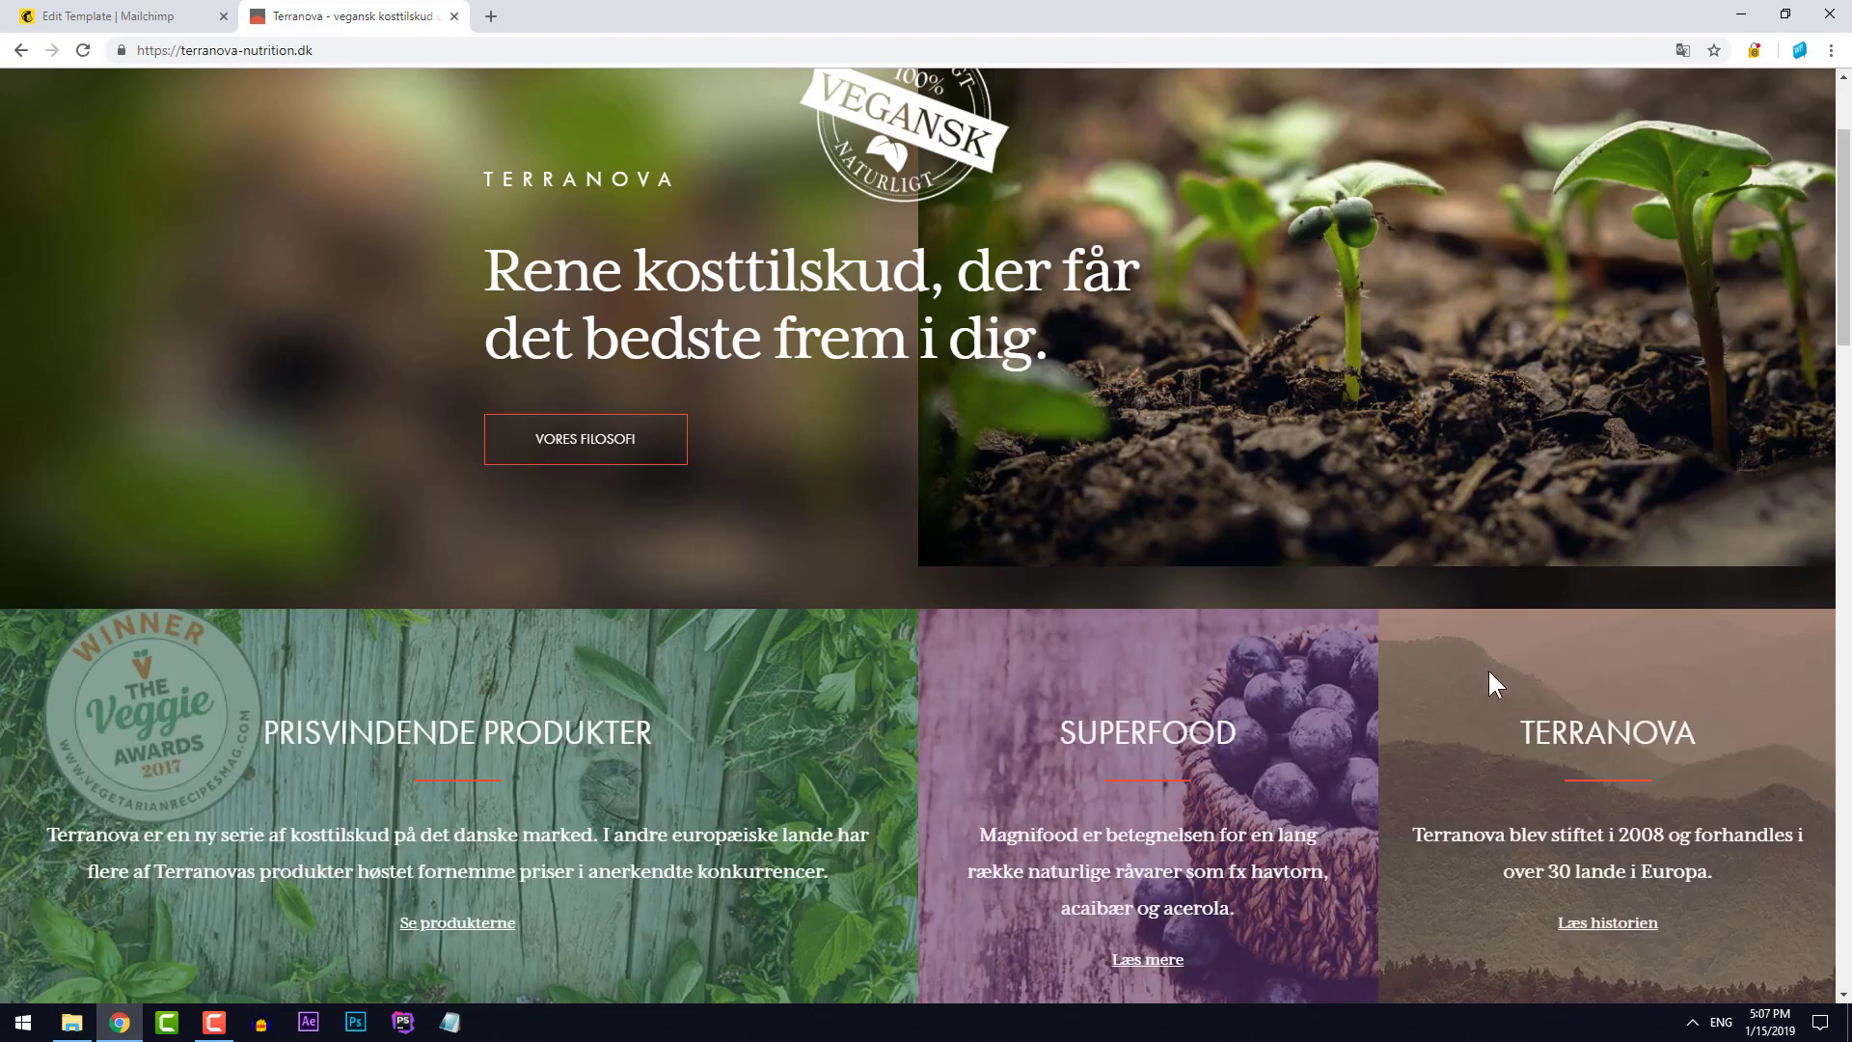
scroll(1364, 615, down, 6)
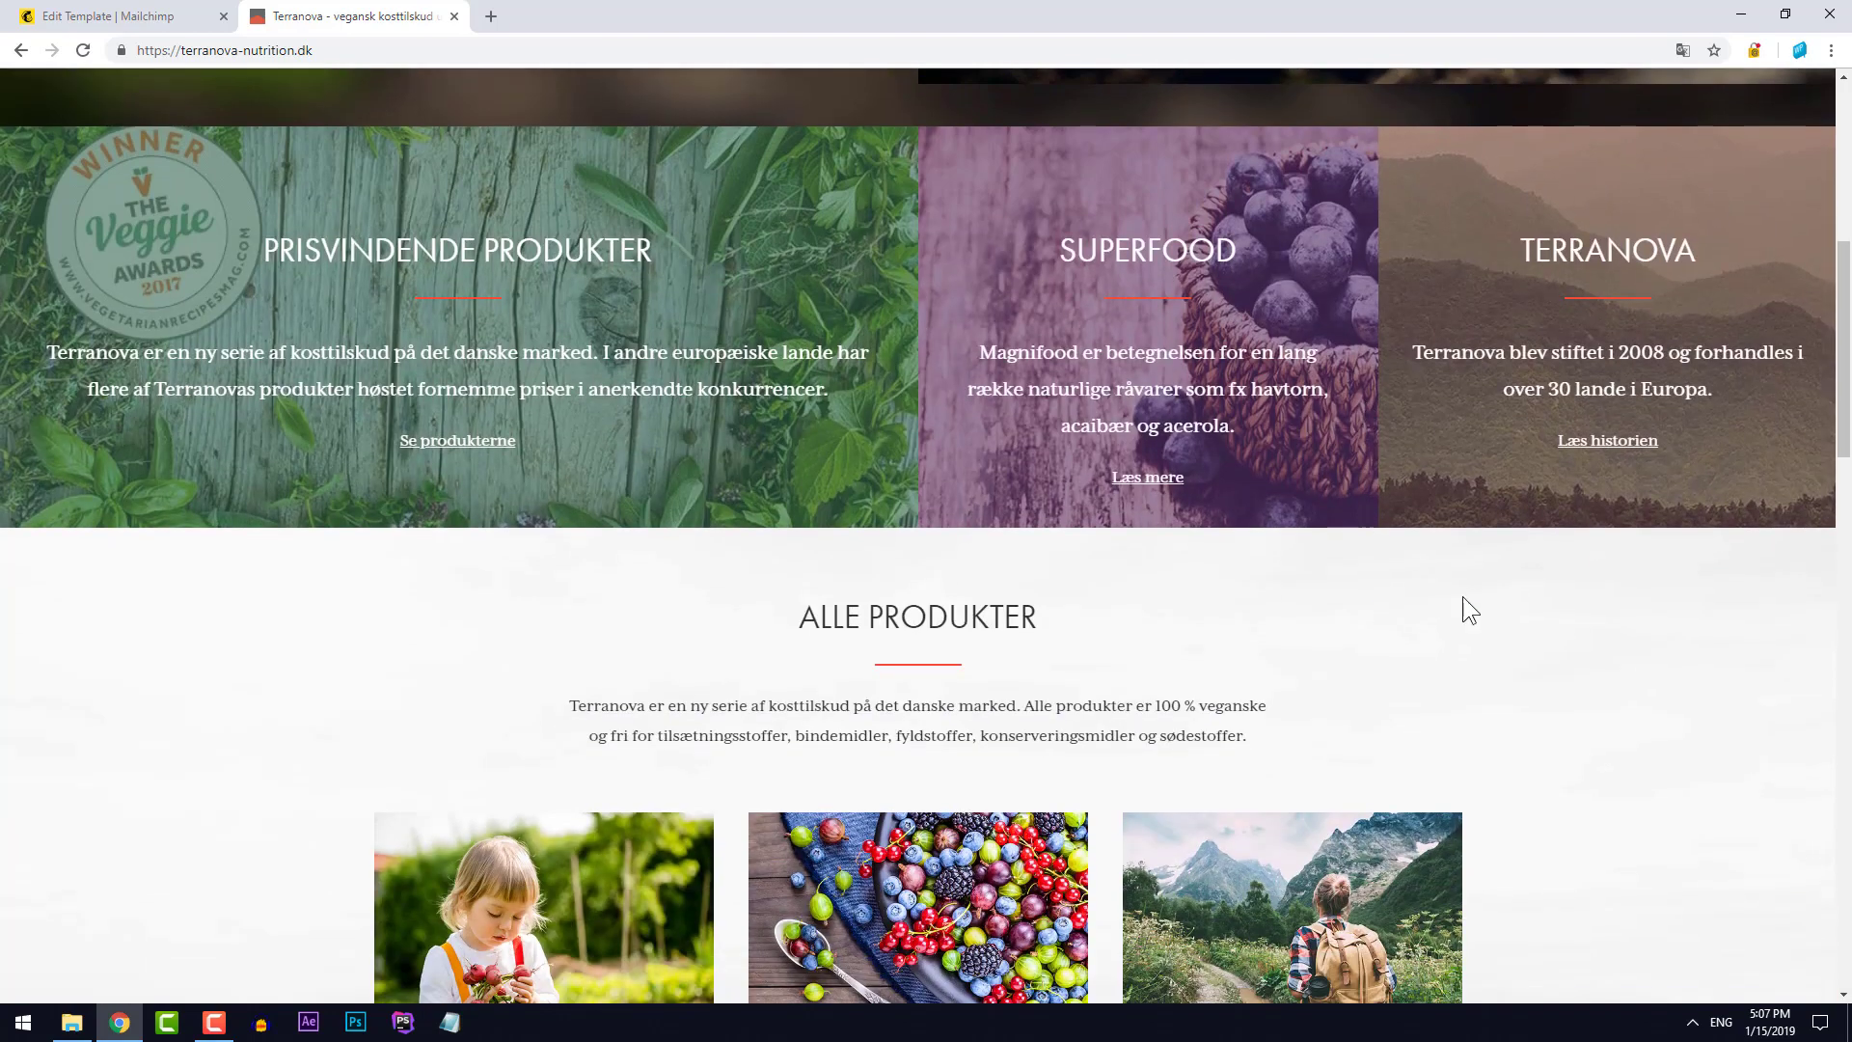
scroll(1563, 605, down, 8)
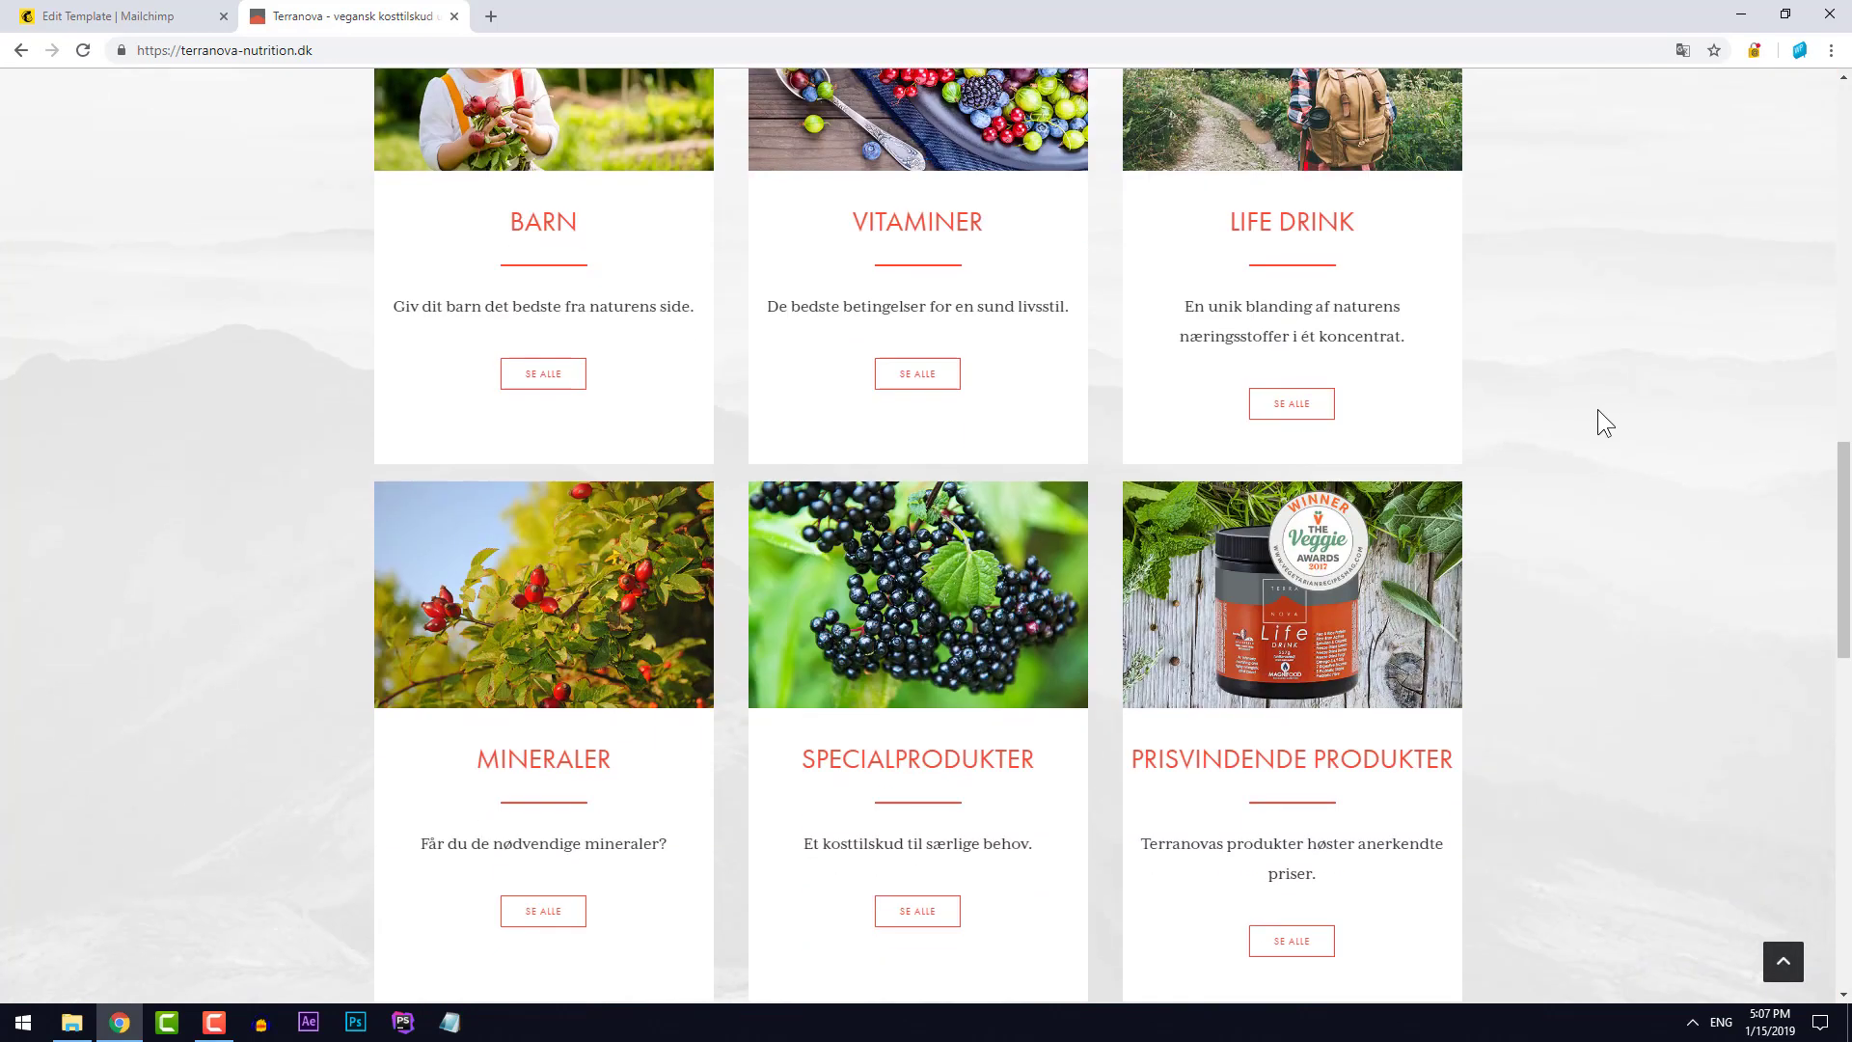
scroll(1582, 542, down, 6)
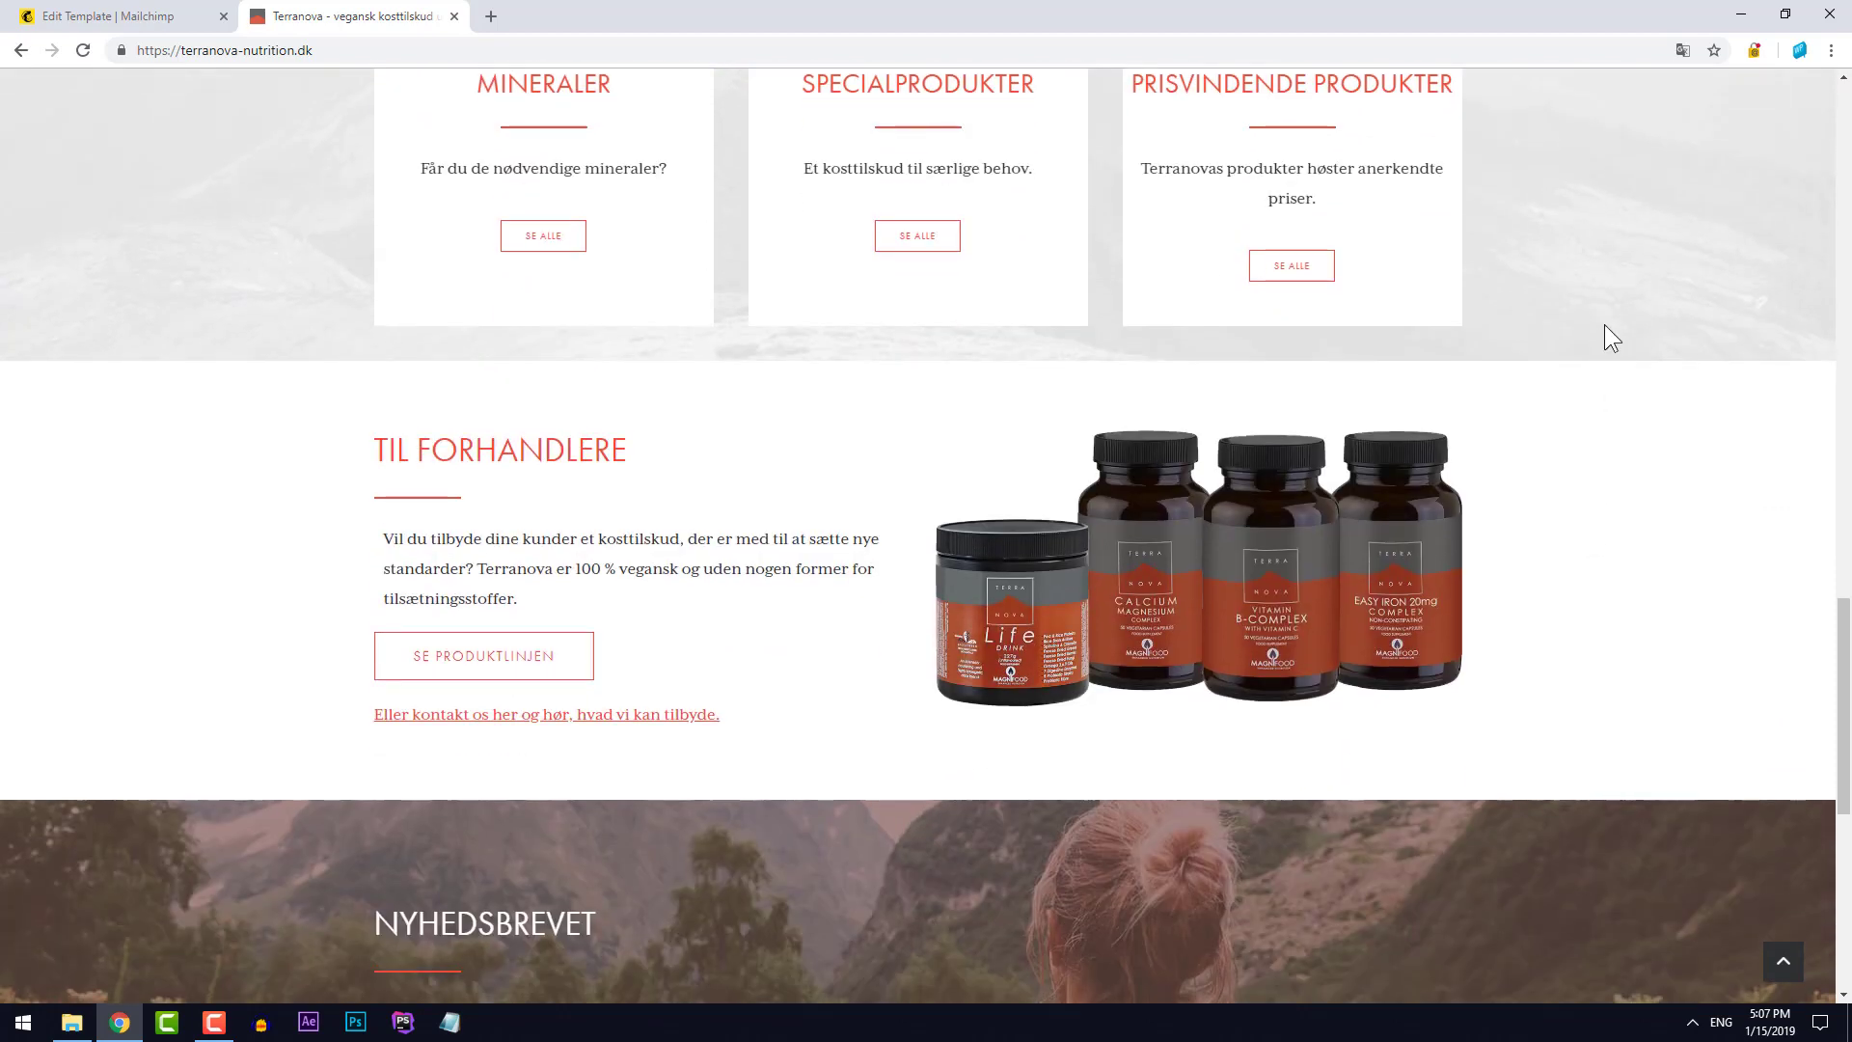
scroll(1609, 430, down, 3)
scroll(1609, 444, up, 3)
Return to the Mailchimp template and set the preheader background colour to #ffffff
click(116, 23)
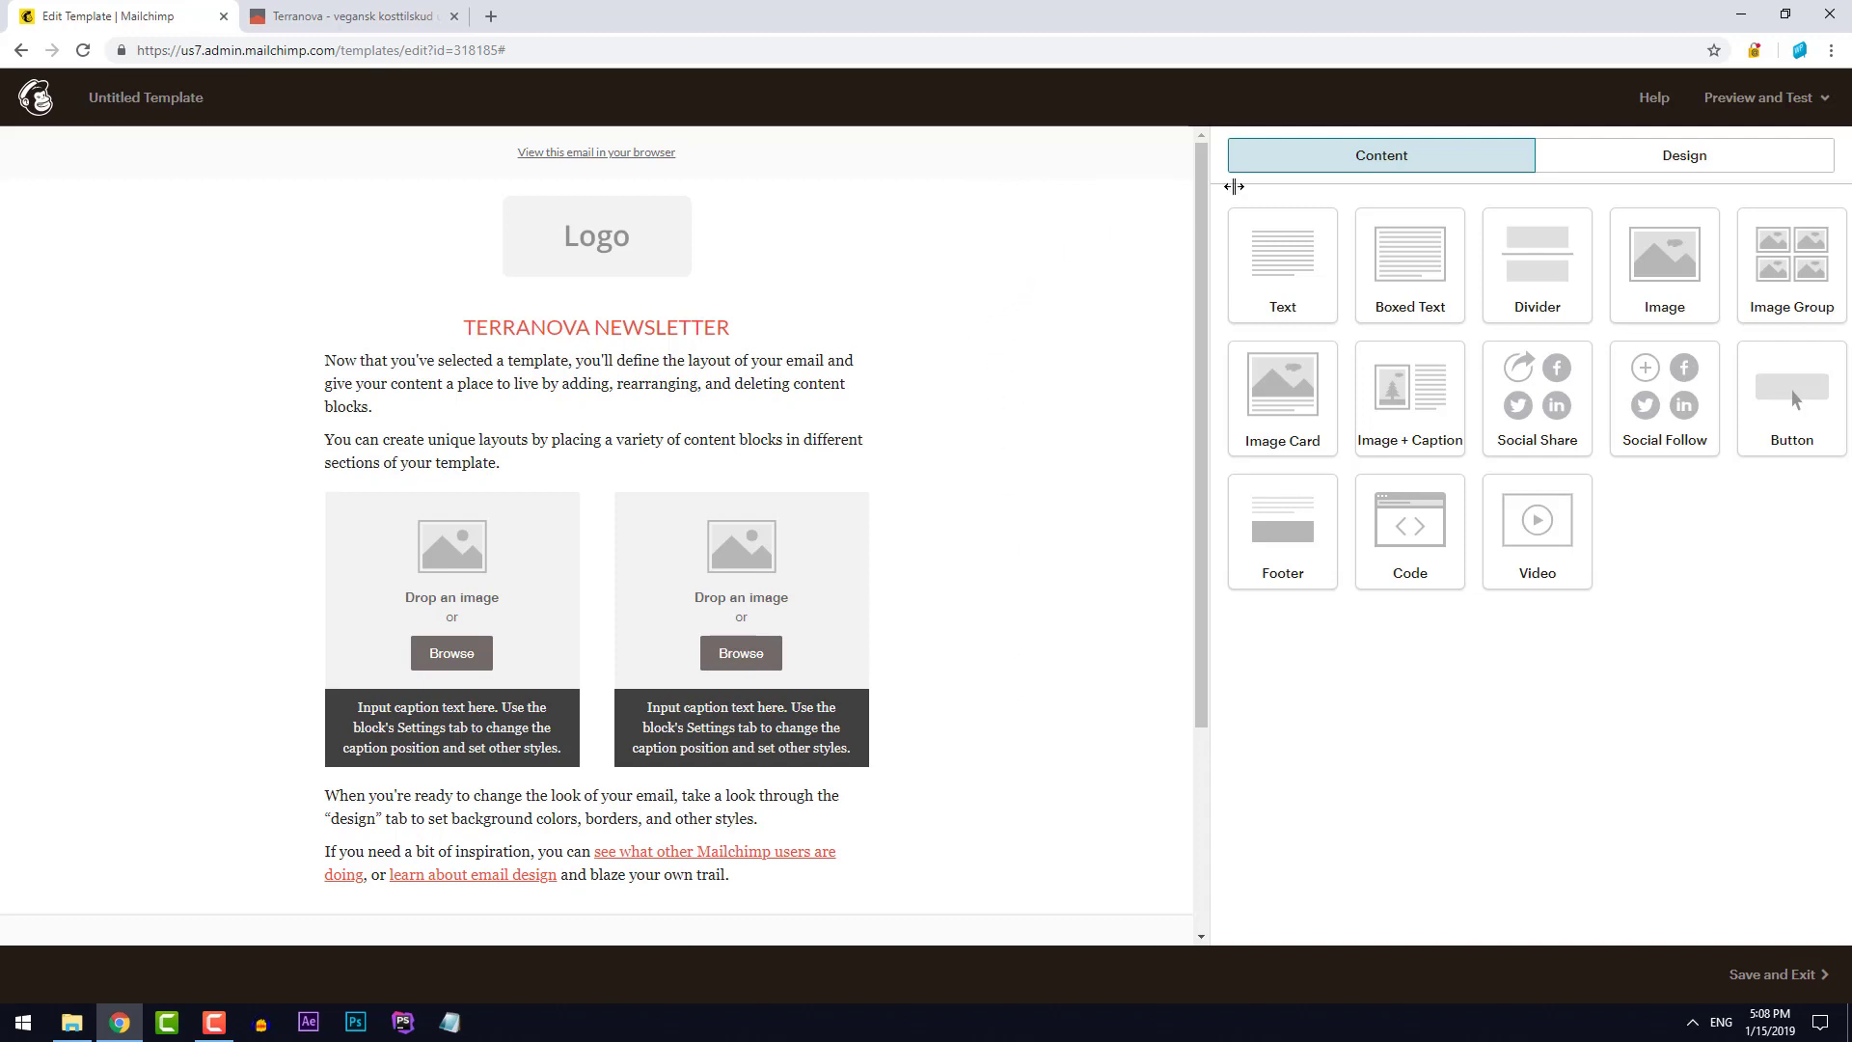
click(1619, 170)
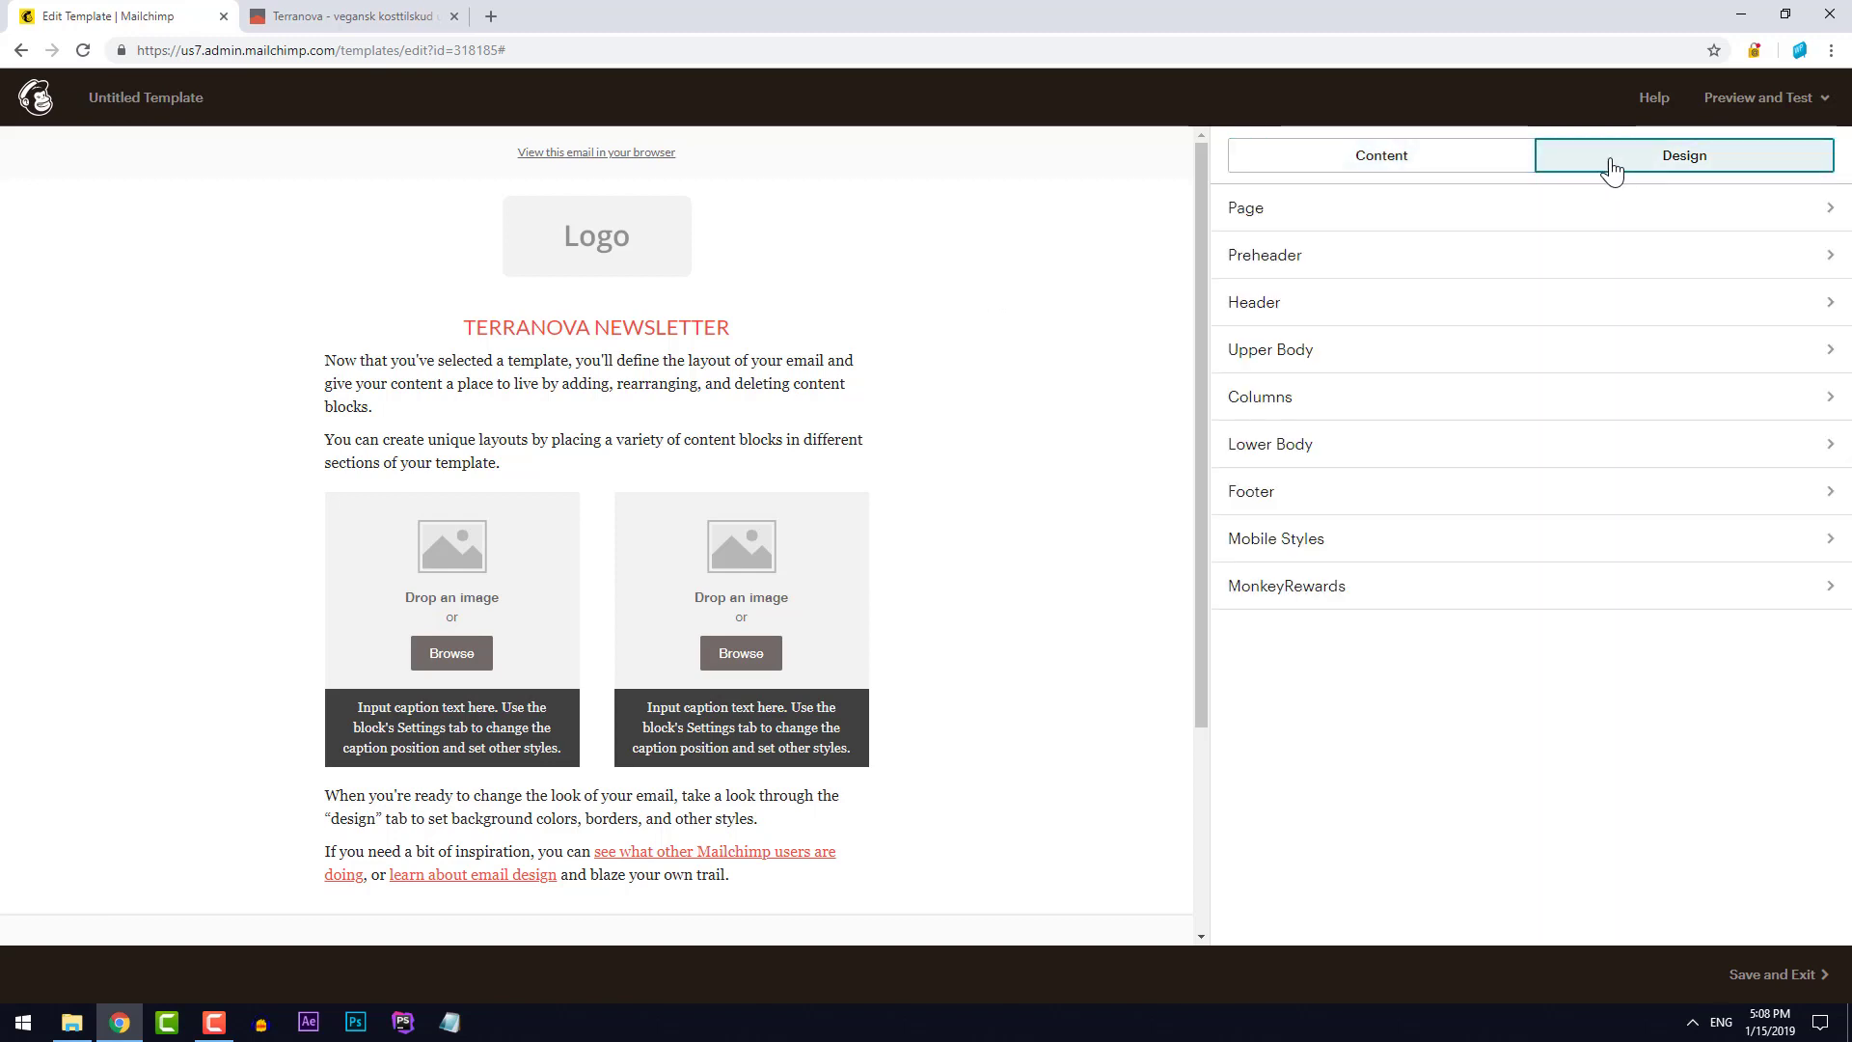
click(1386, 267)
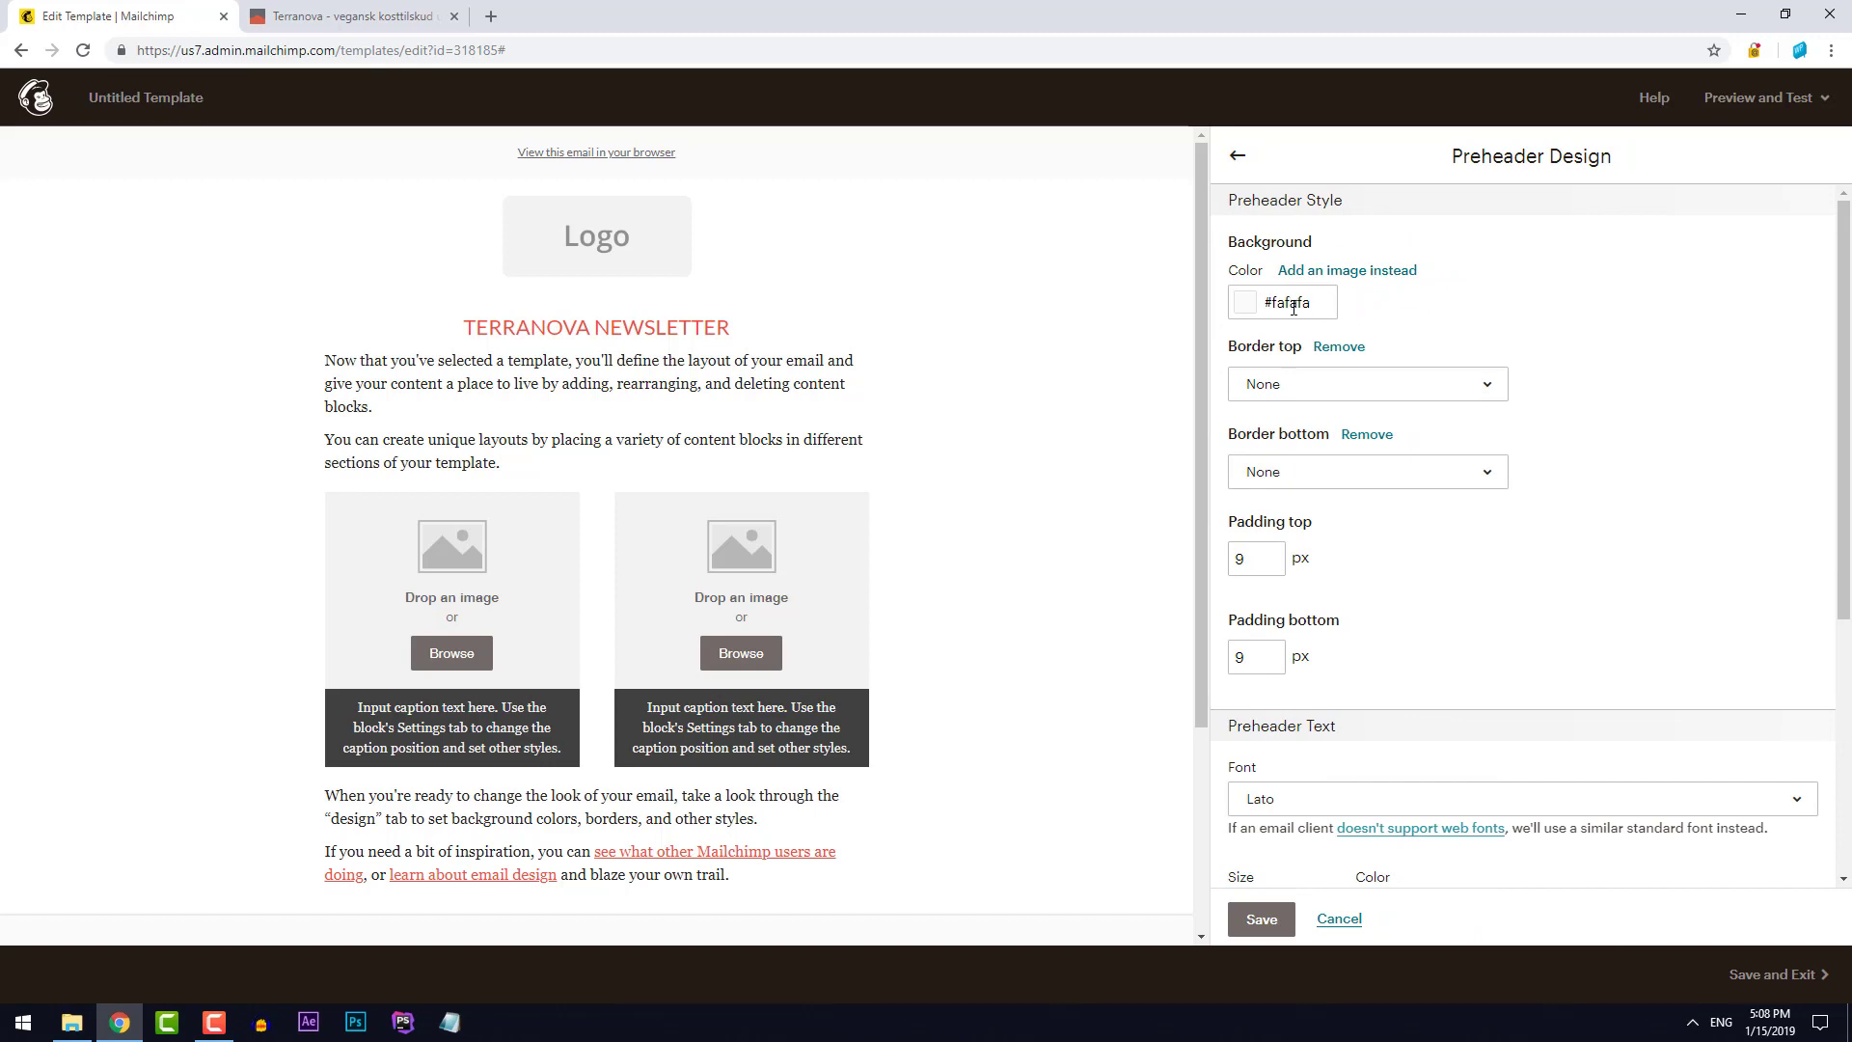
double_click(1274, 304)
text(fff)
click(1374, 310)
click(1280, 302)
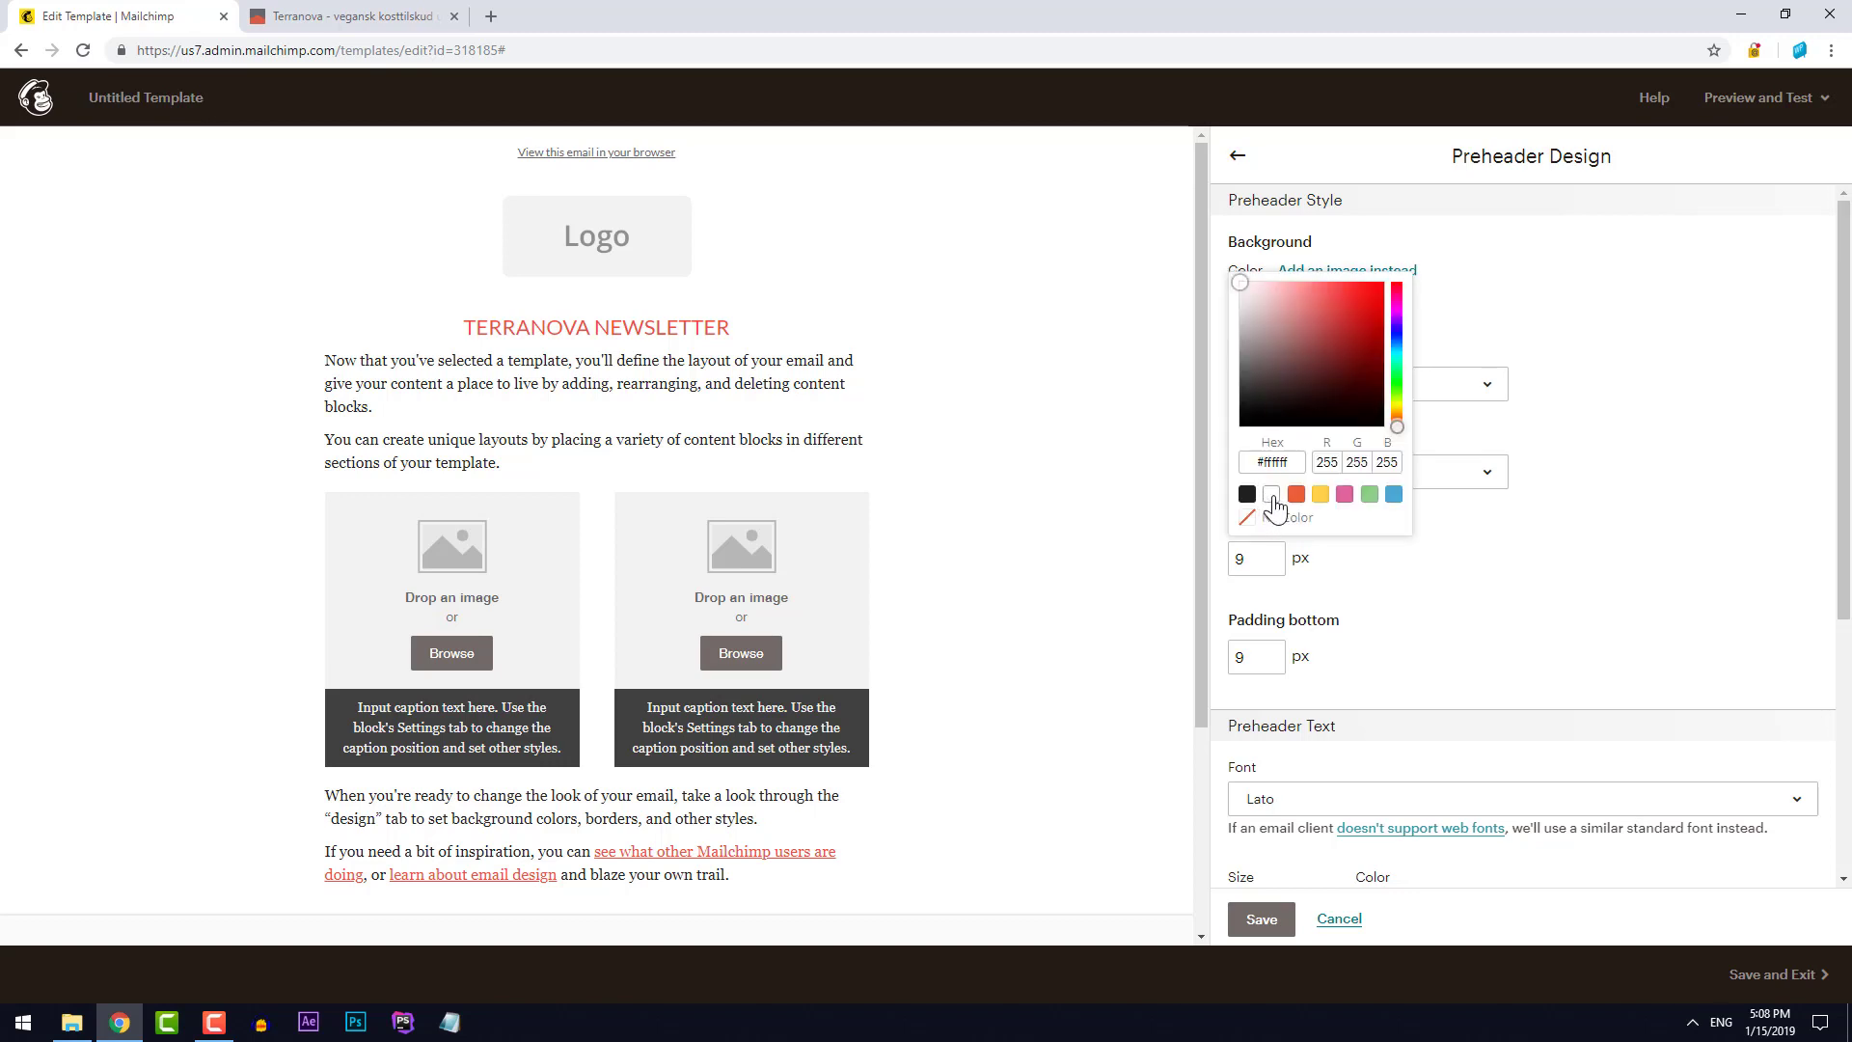
click(1482, 308)
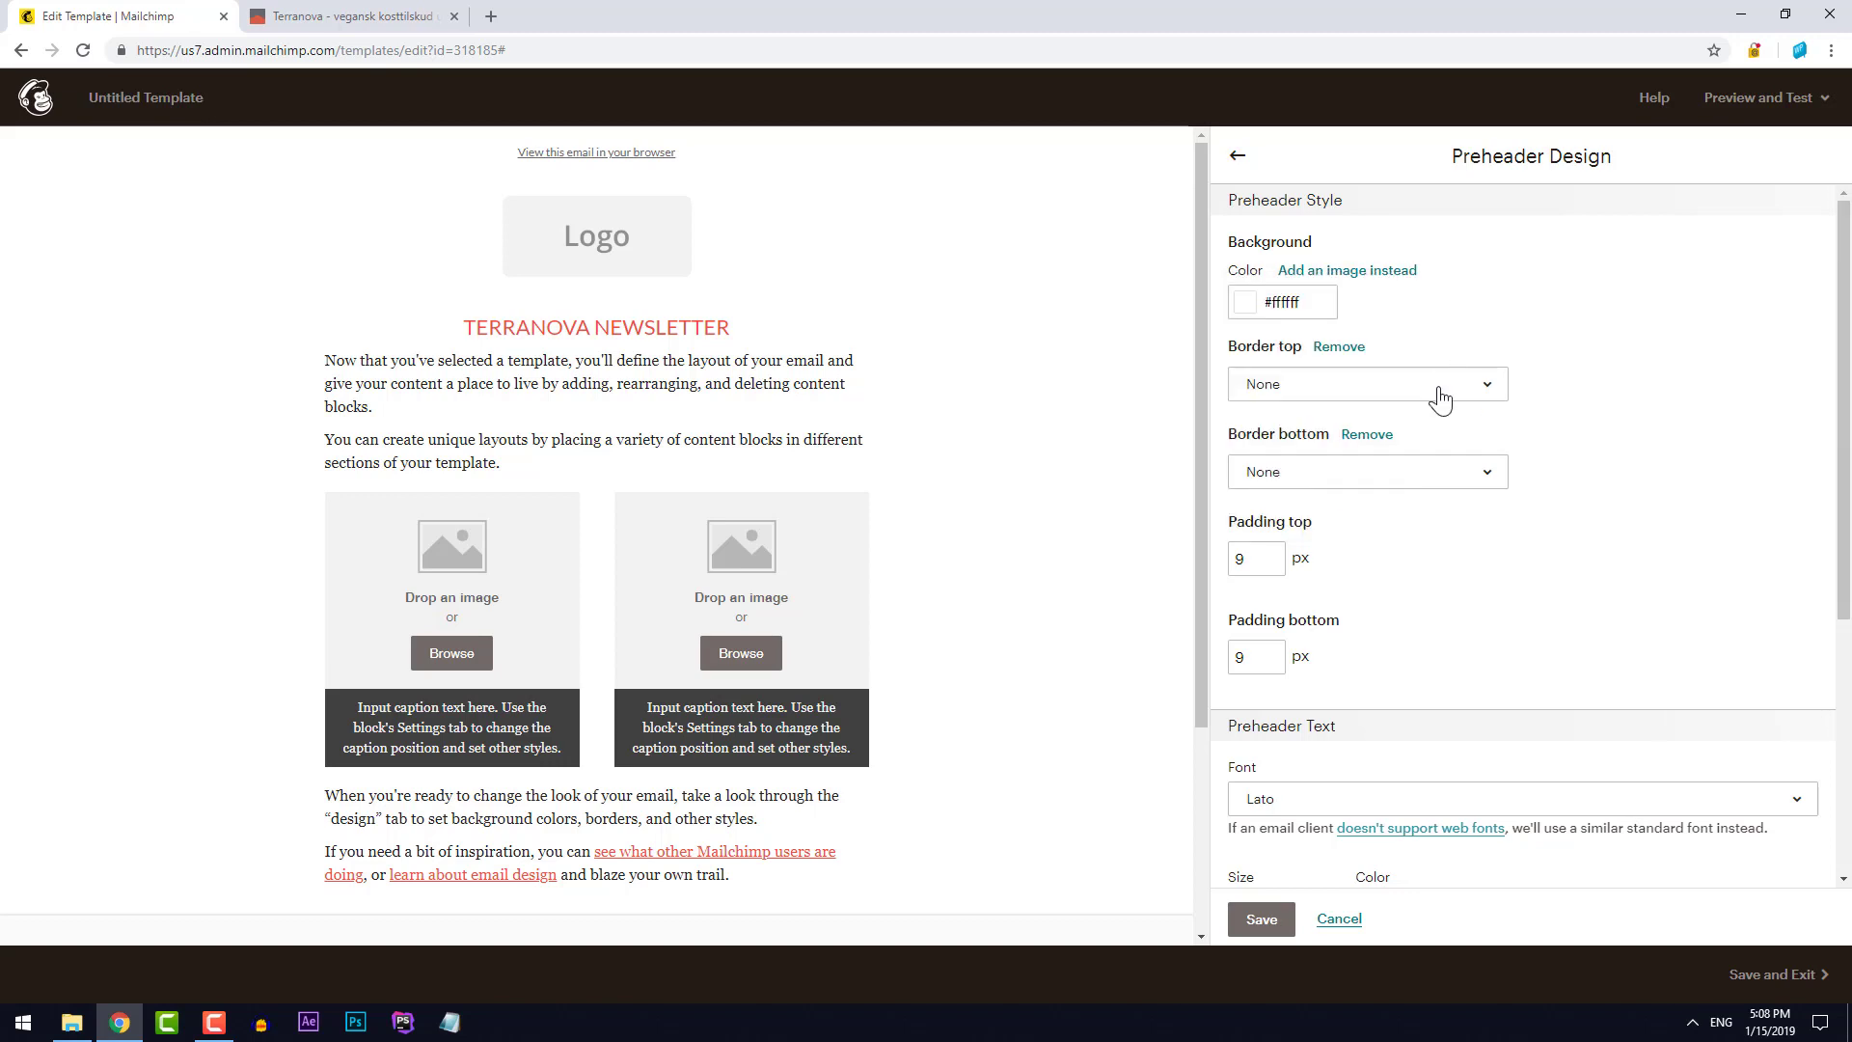
Save the preheader's design changes
click(1260, 918)
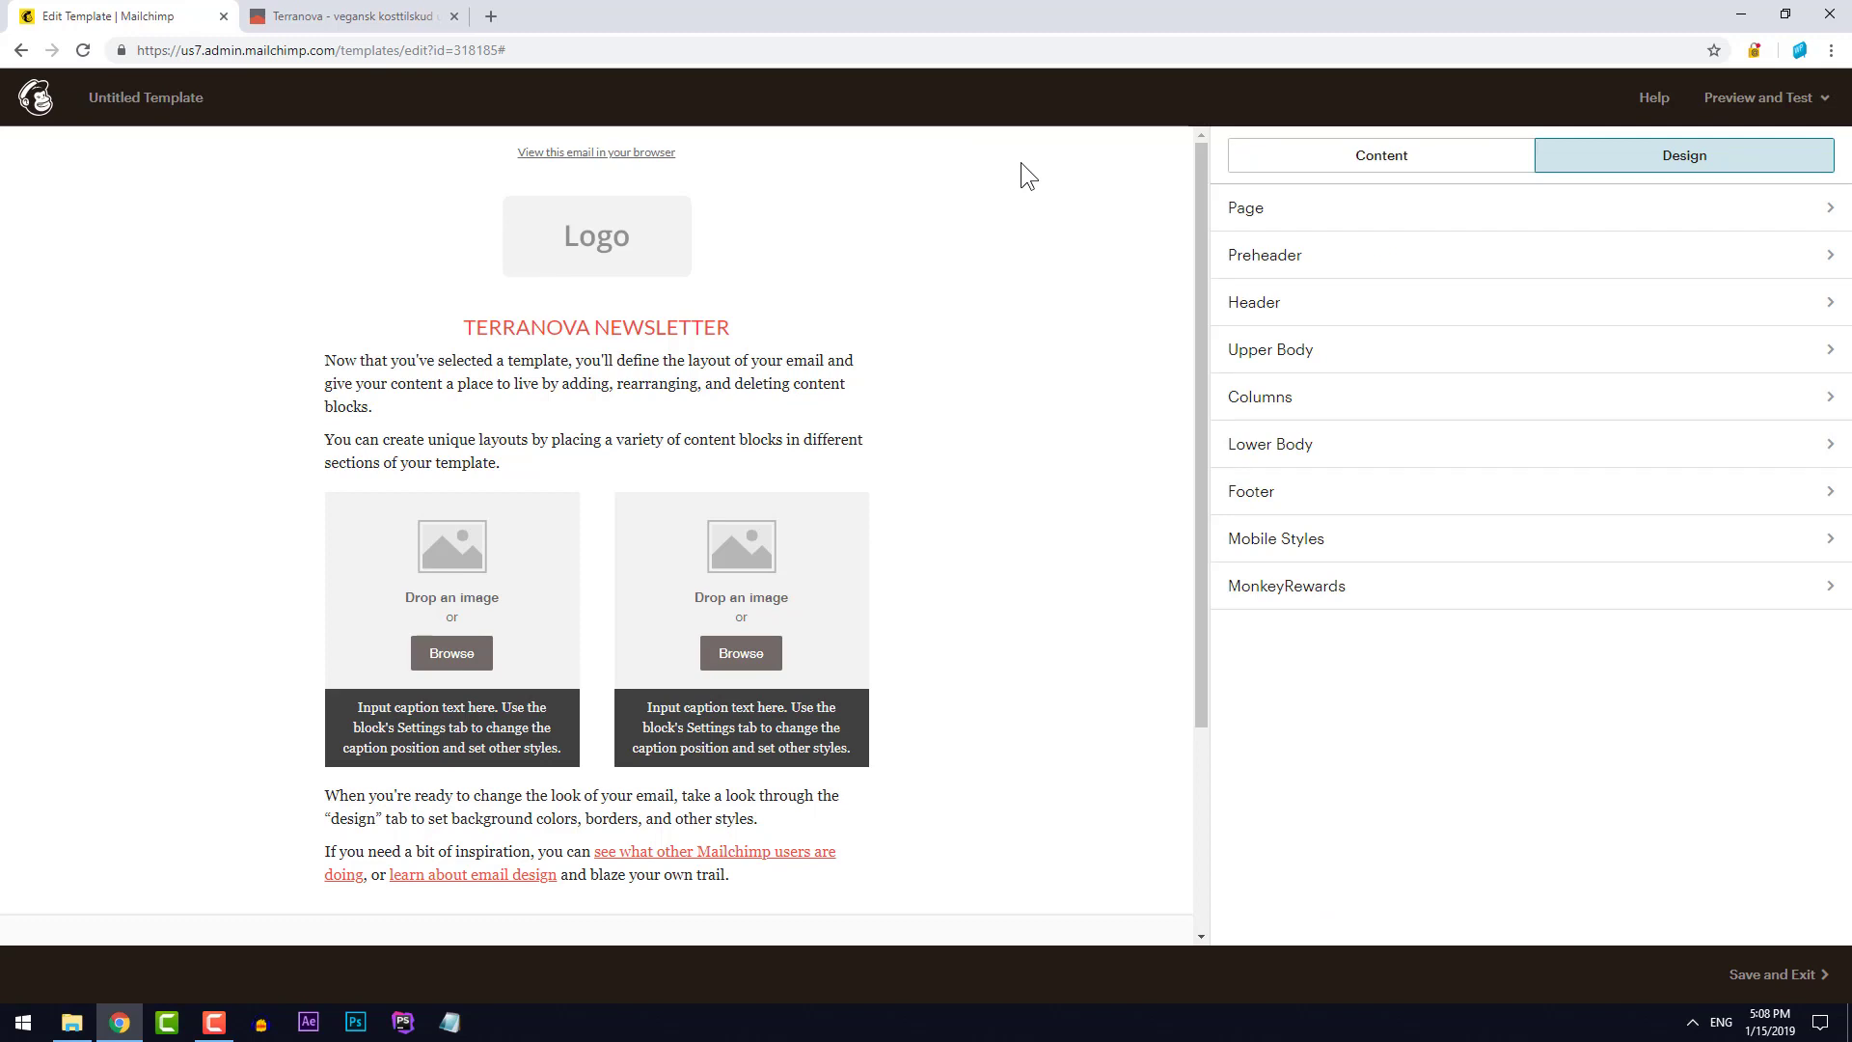
Try Georgia as the preheader text font, then switch it back to Lato and save the preheader design
click(1345, 254)
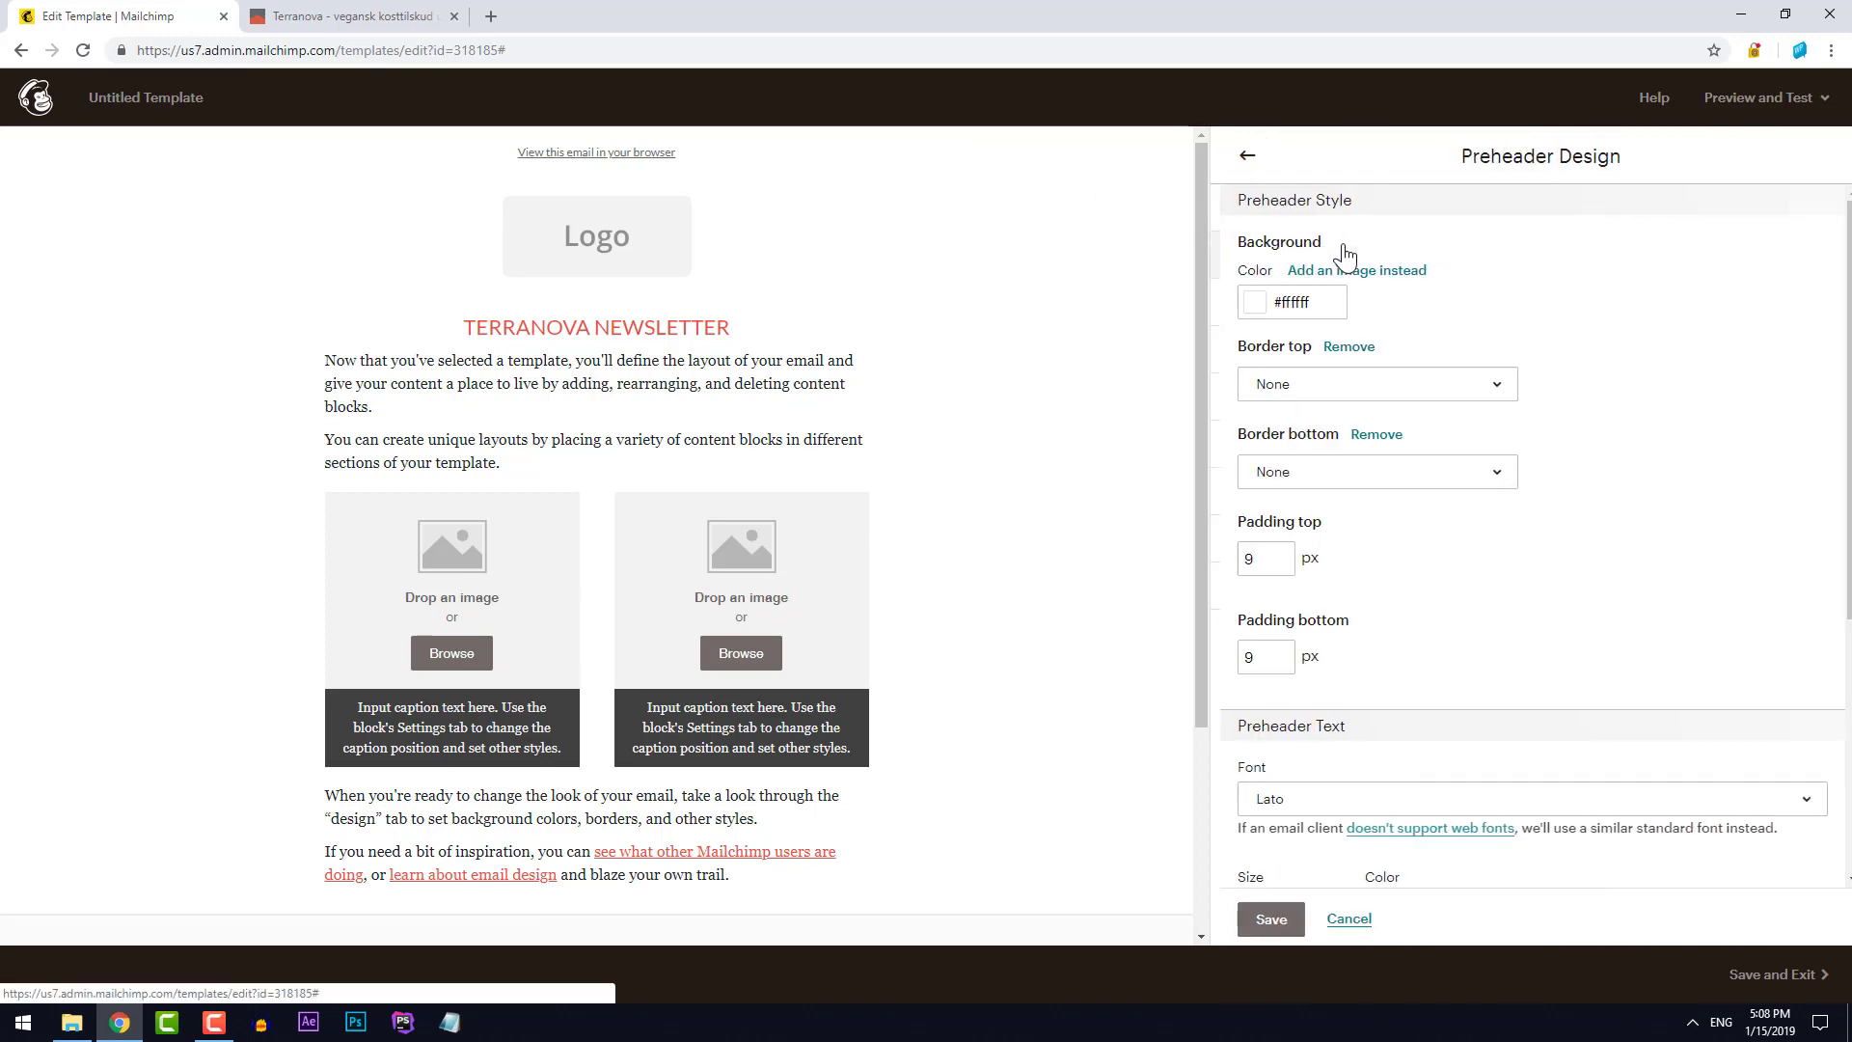
scroll(1514, 577, down, 3)
click(1483, 511)
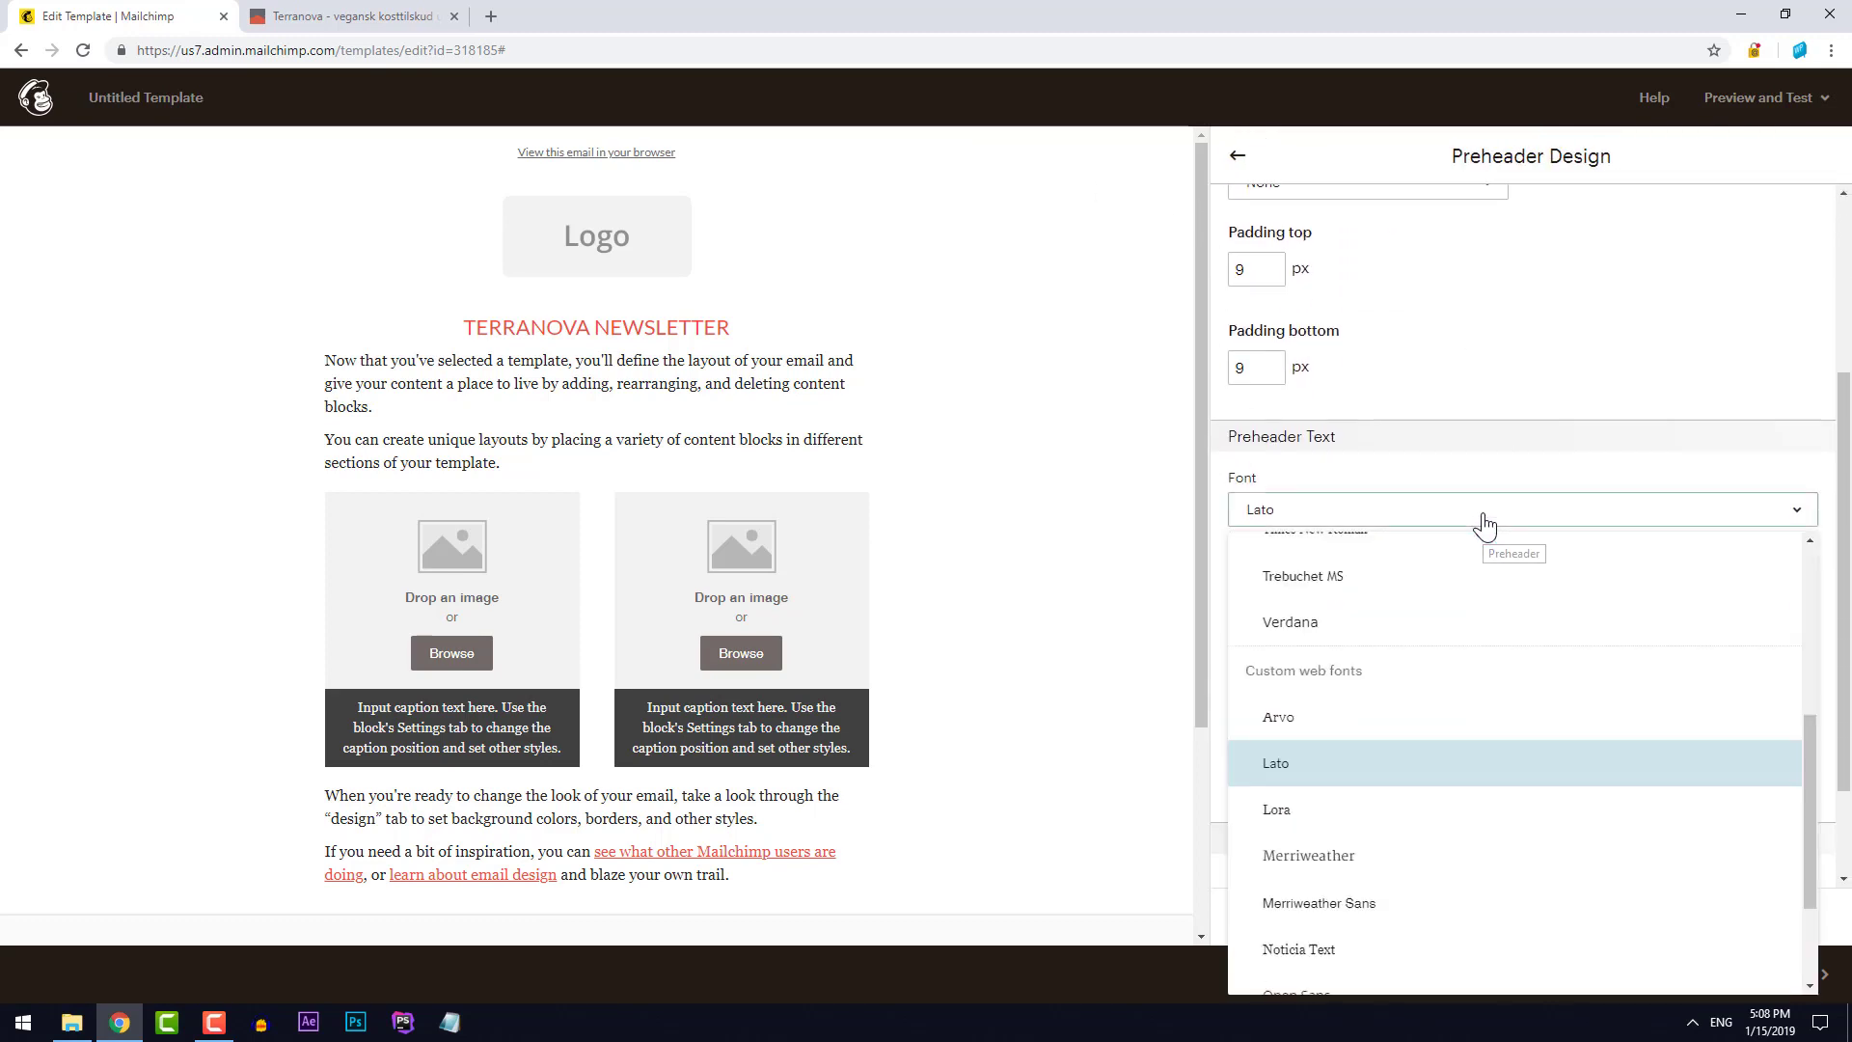
scroll(1442, 660, up, 3)
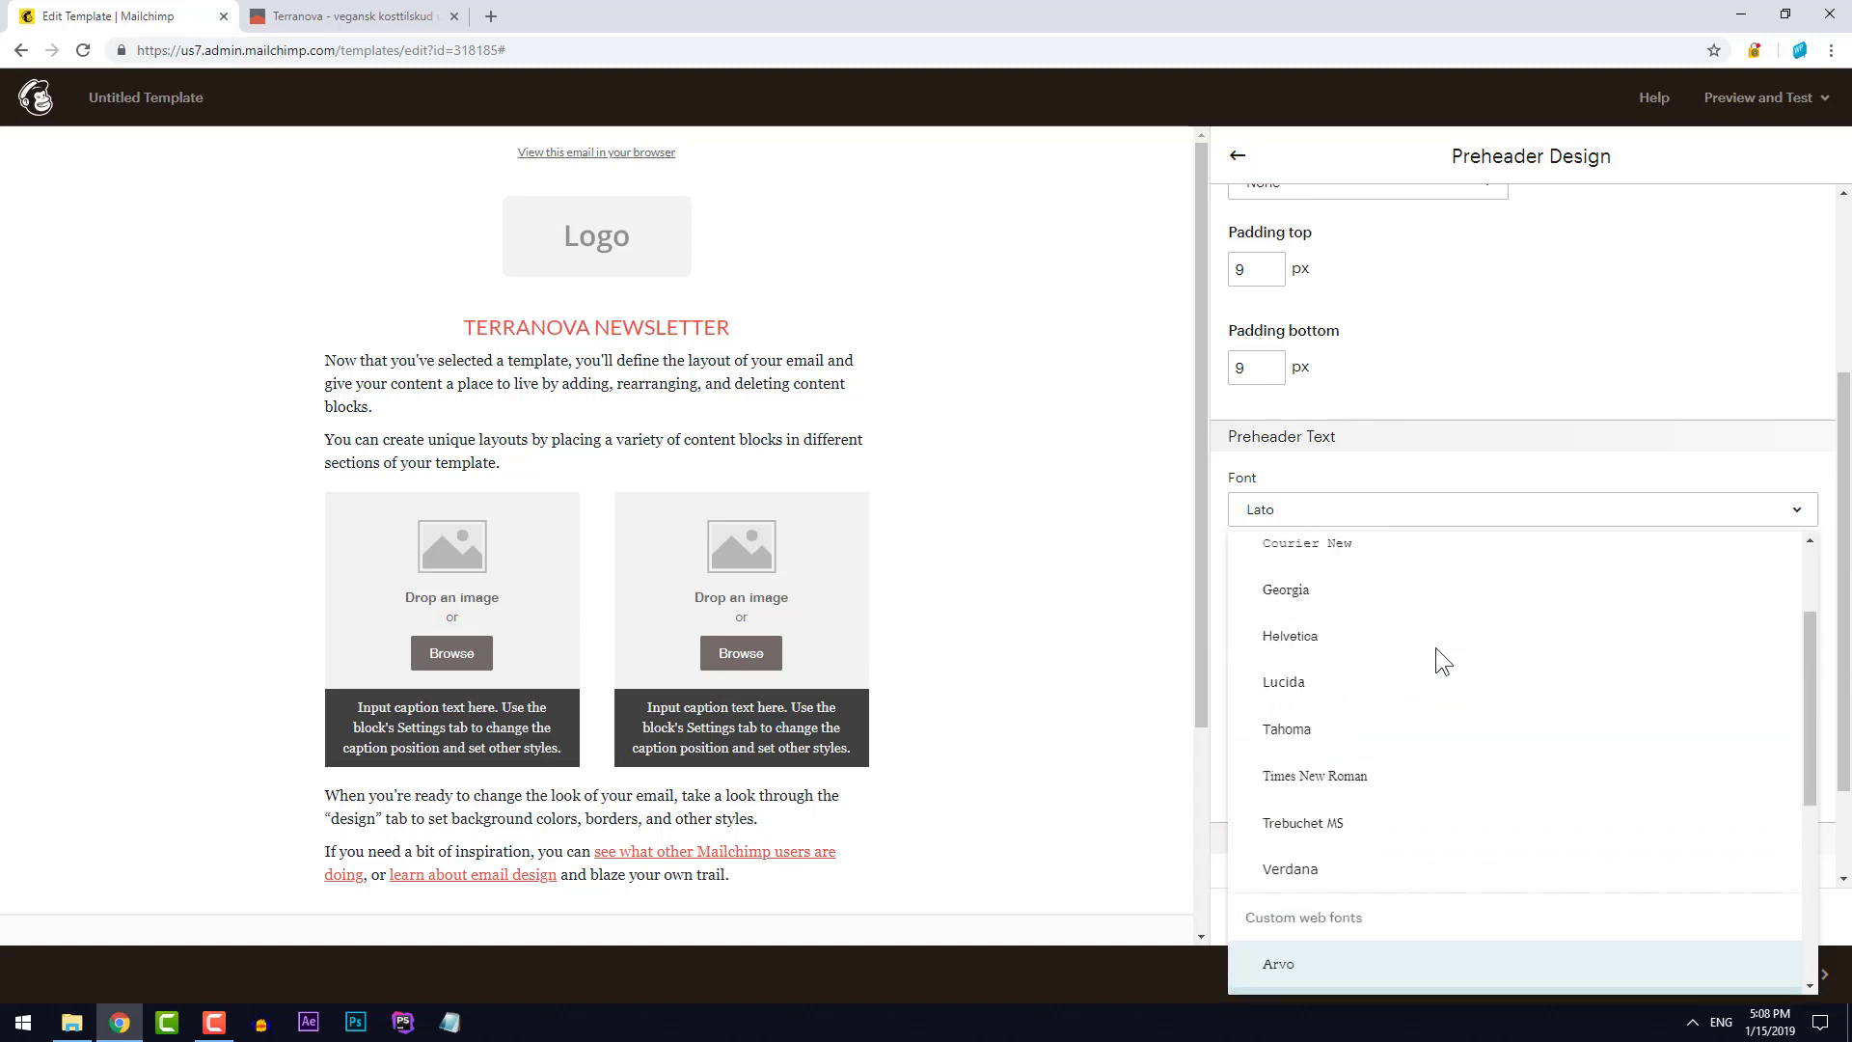
scroll(1436, 649, up, 1)
click(1422, 649)
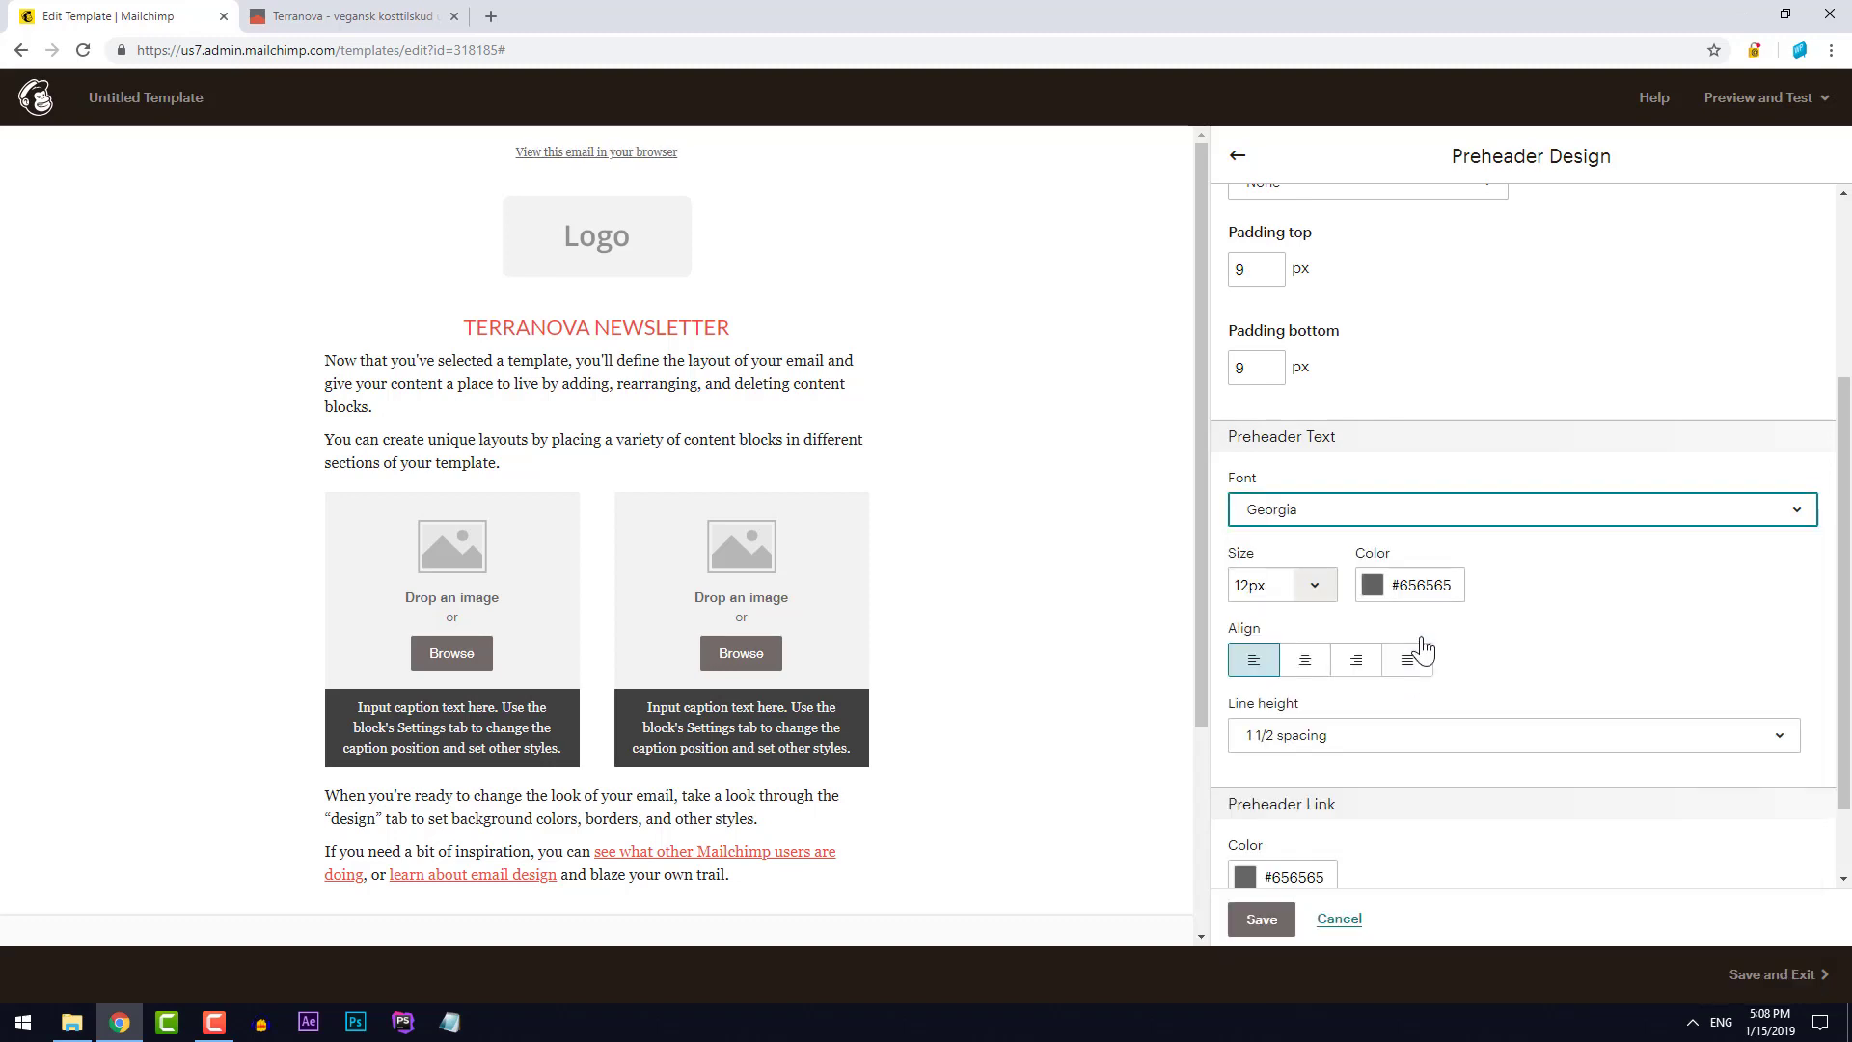
click(1414, 520)
scroll(1398, 767, down, 4)
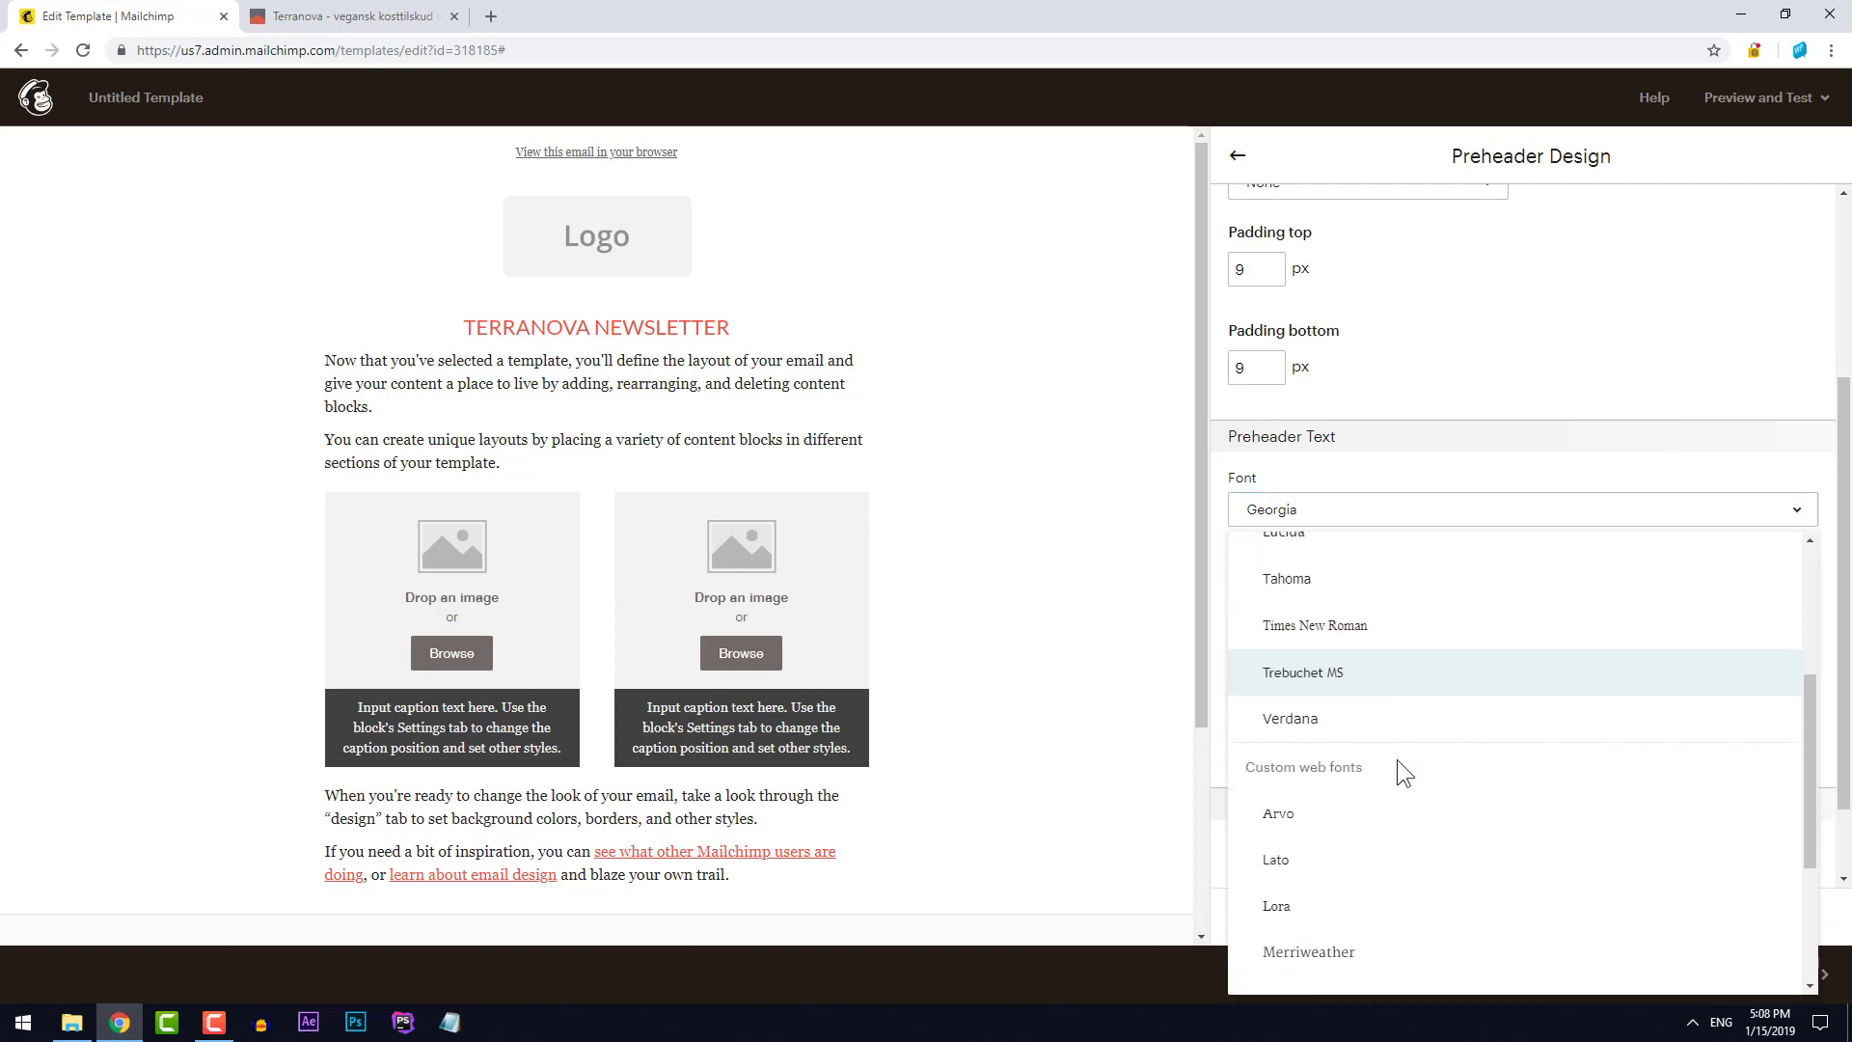
click(1363, 771)
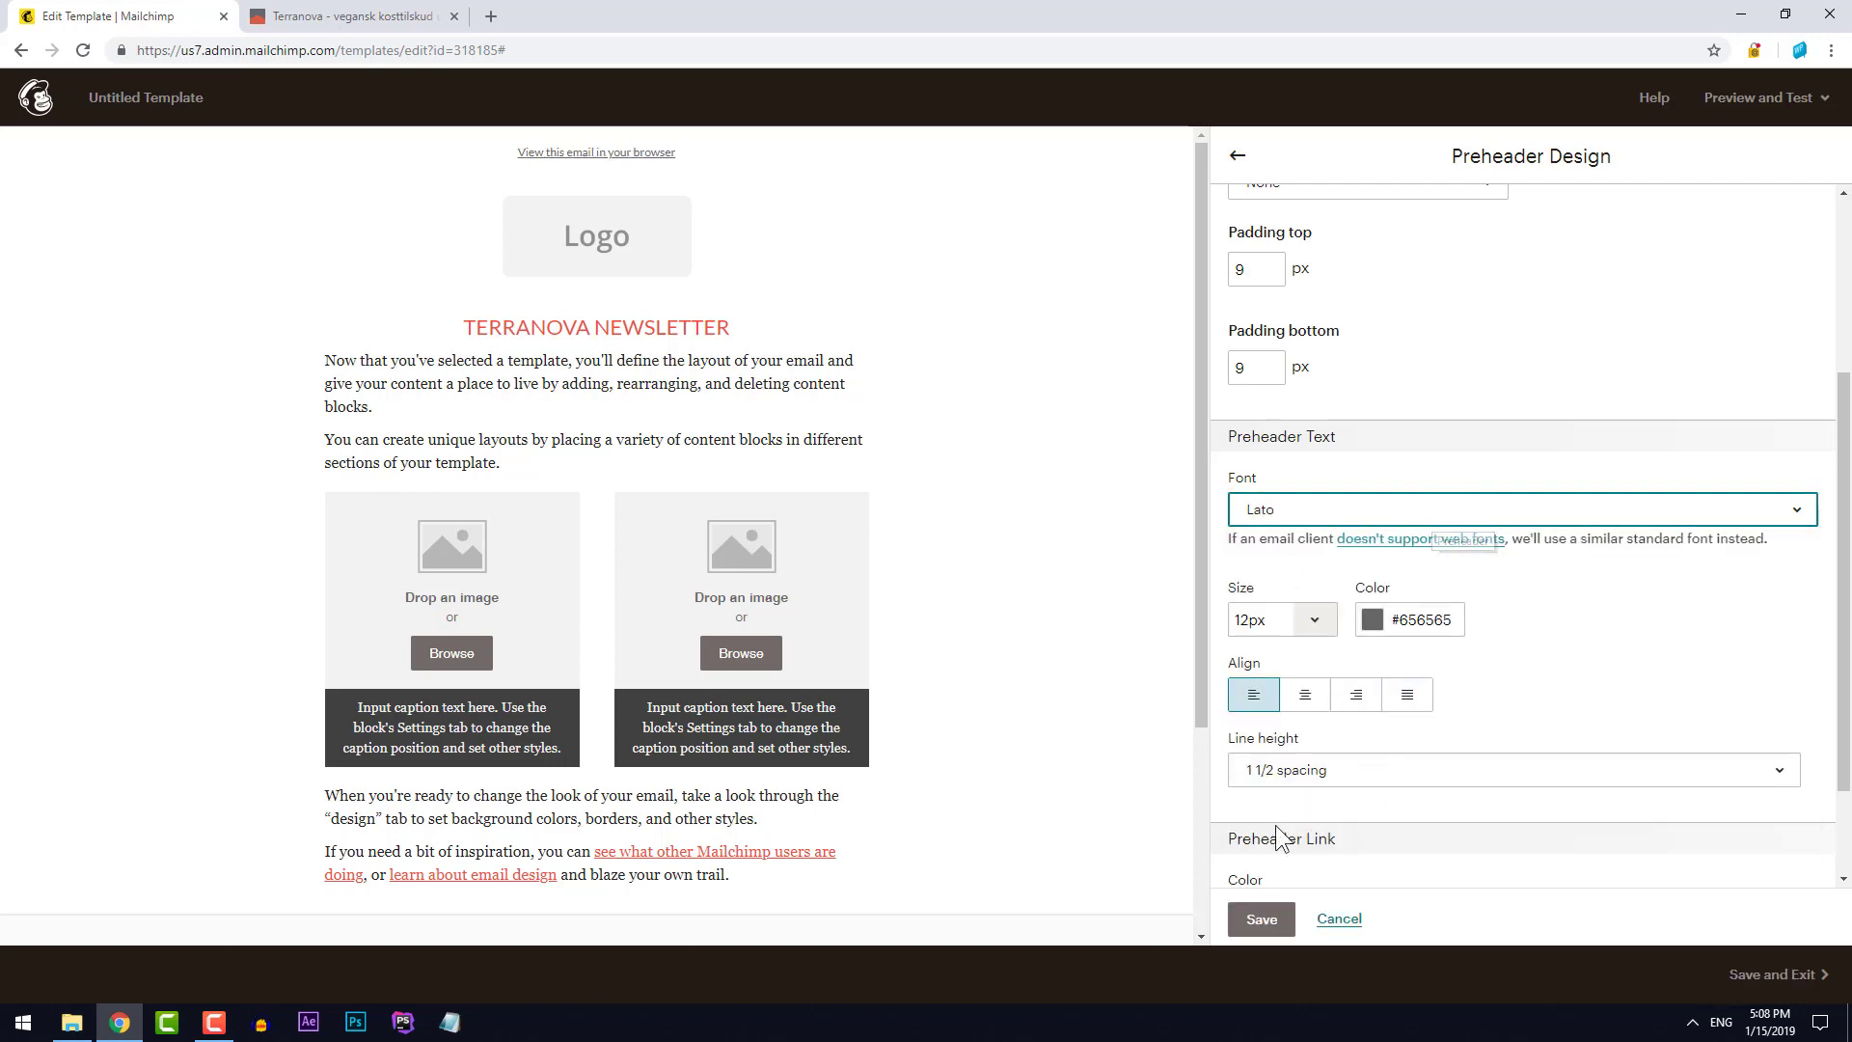
click(1261, 924)
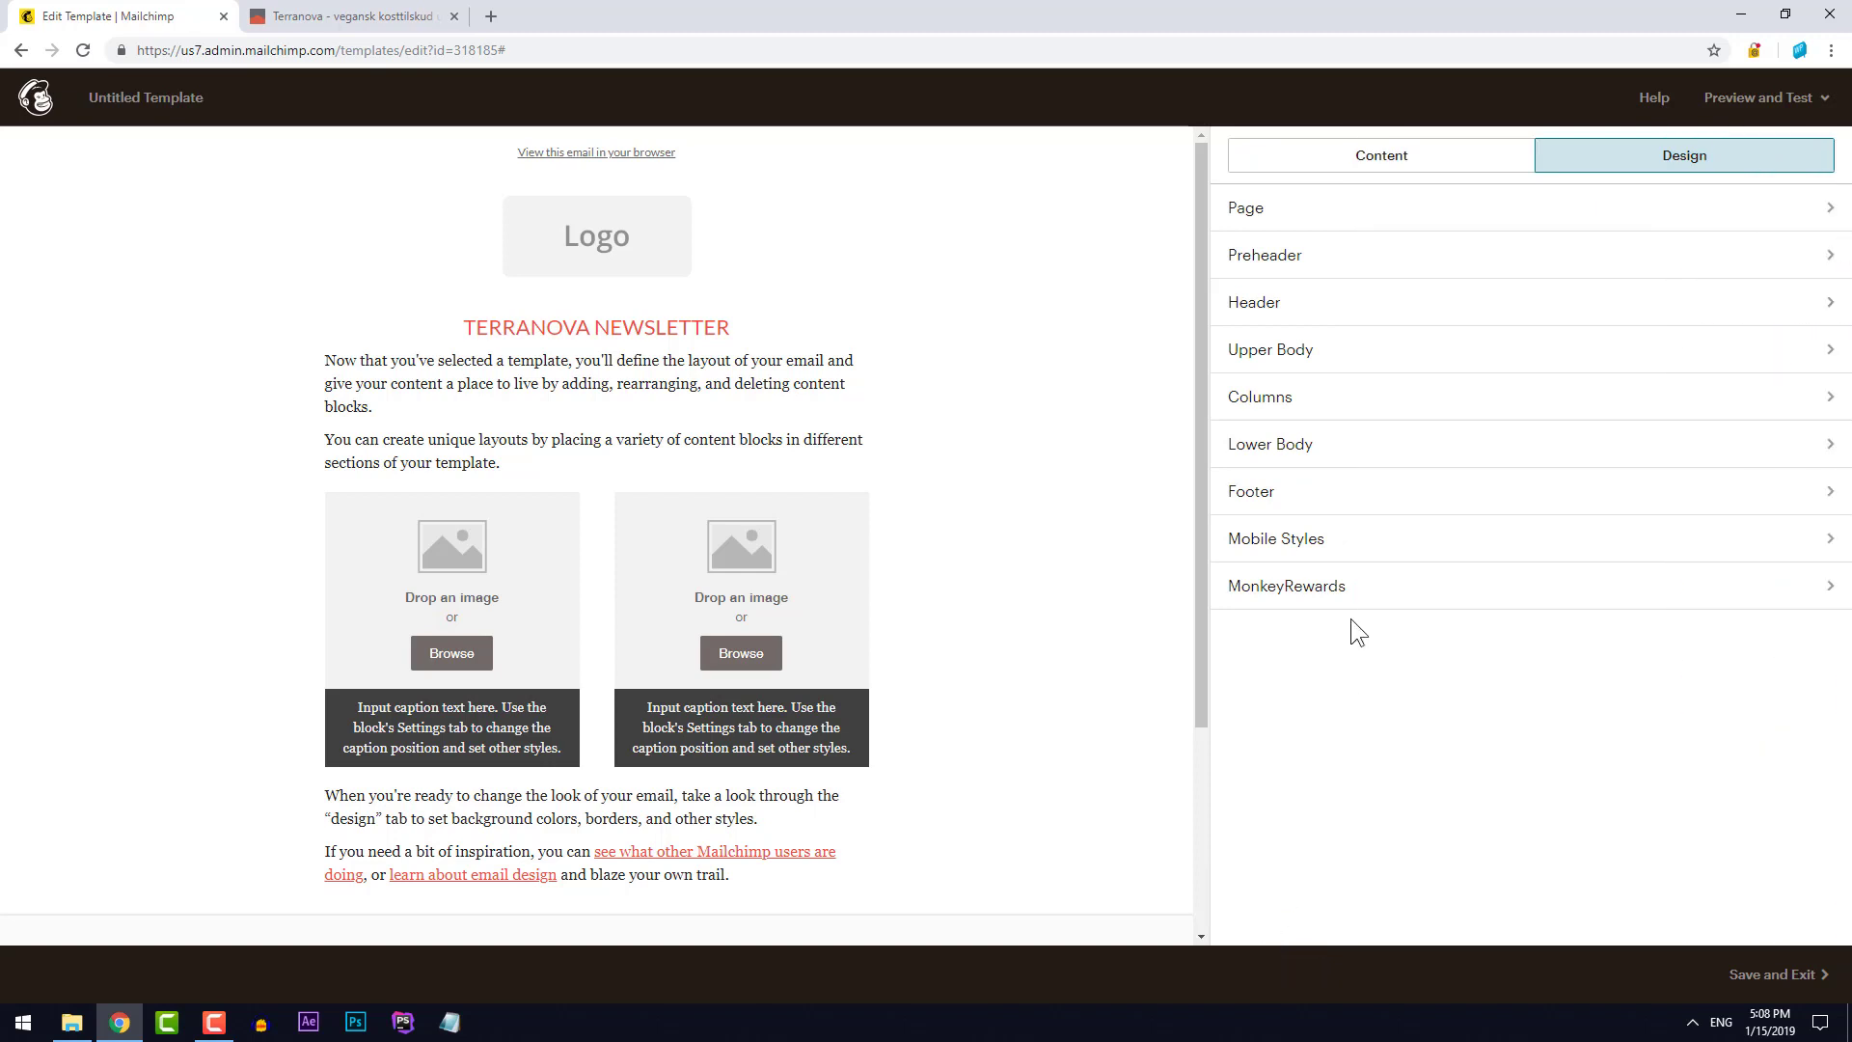
click(1384, 260)
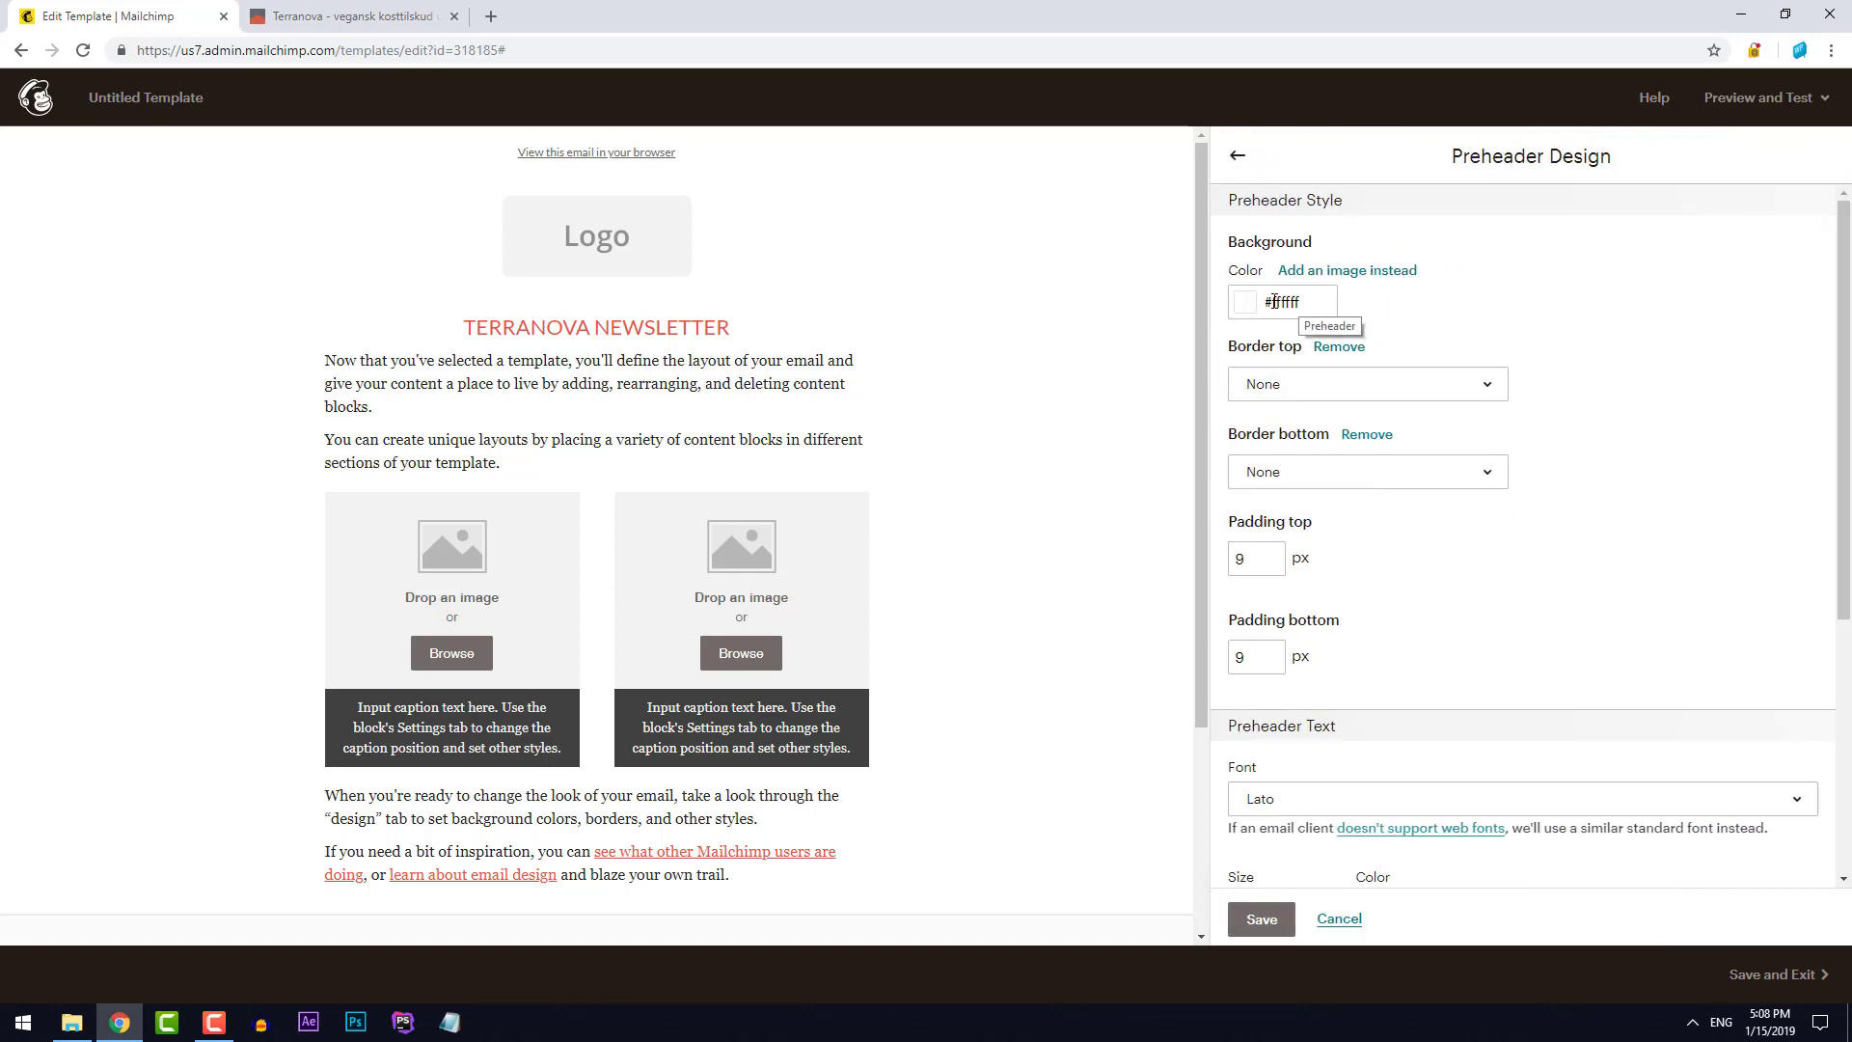
click(1238, 155)
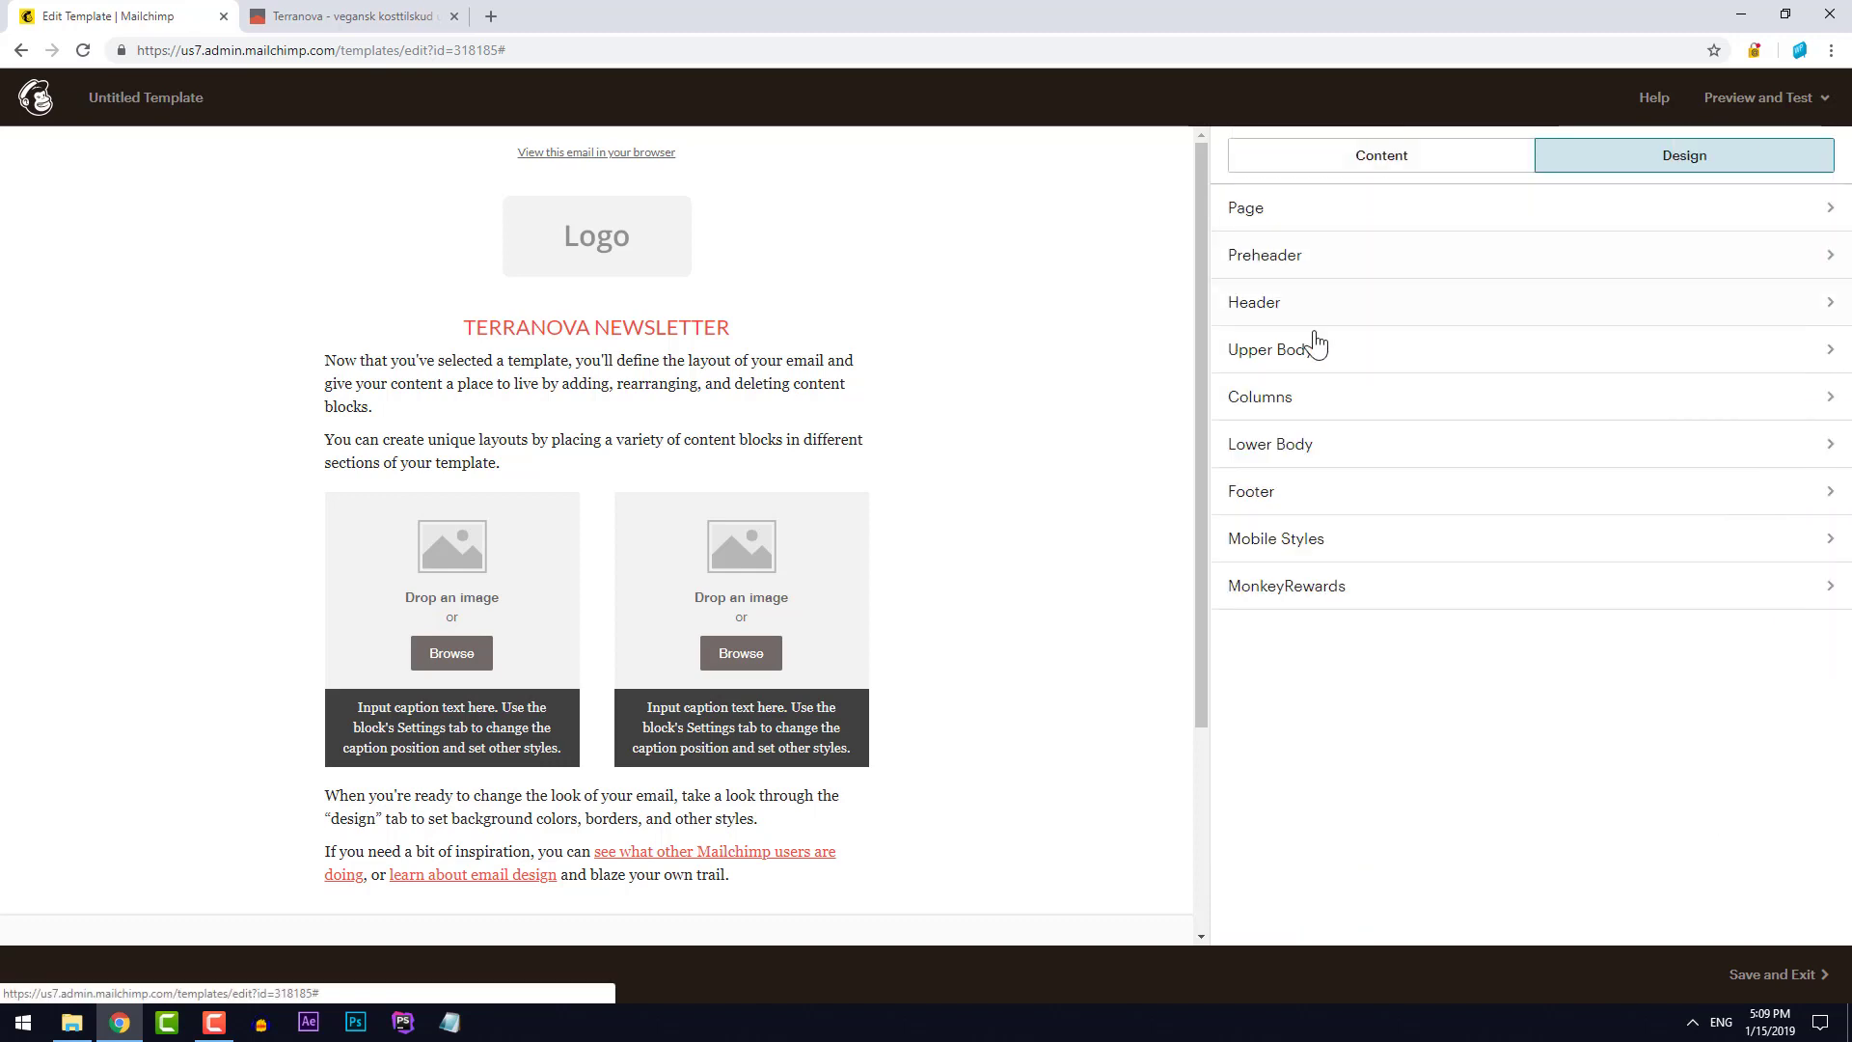
Set the upper body's background colour to #fafafa and save it
click(1348, 355)
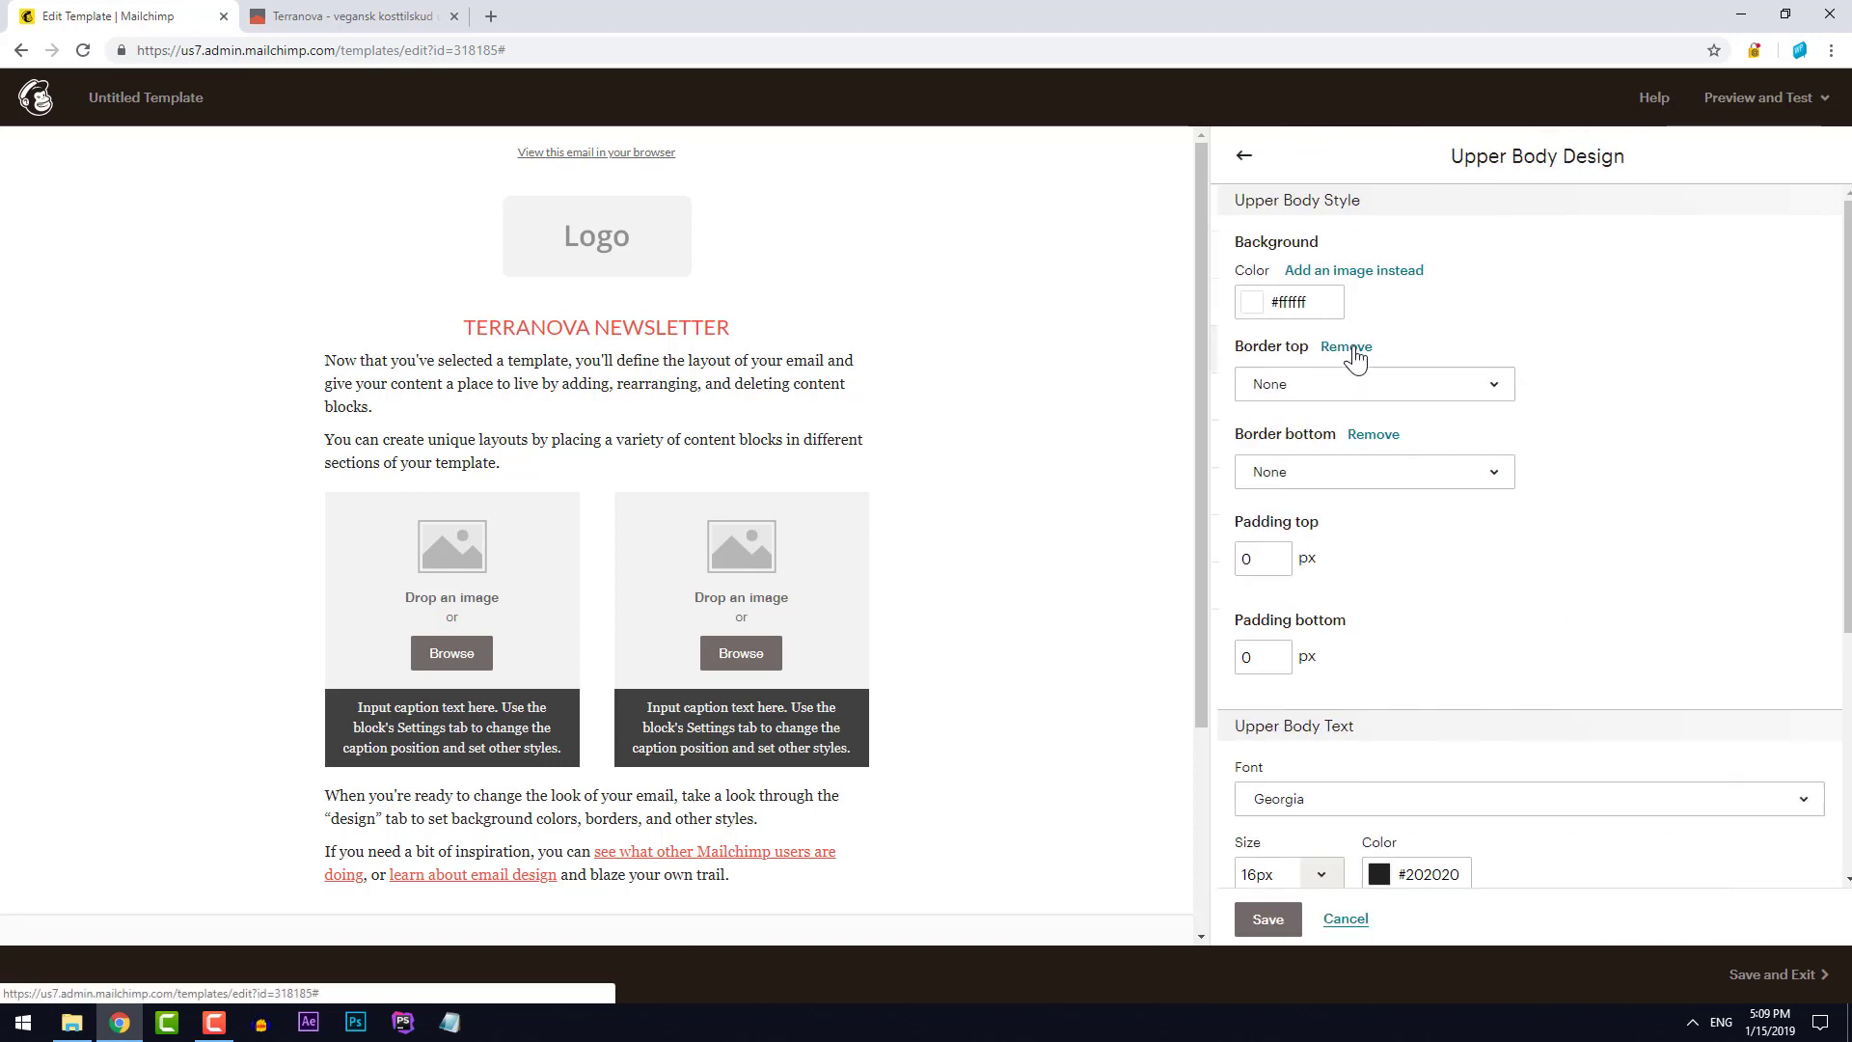
click(1279, 302)
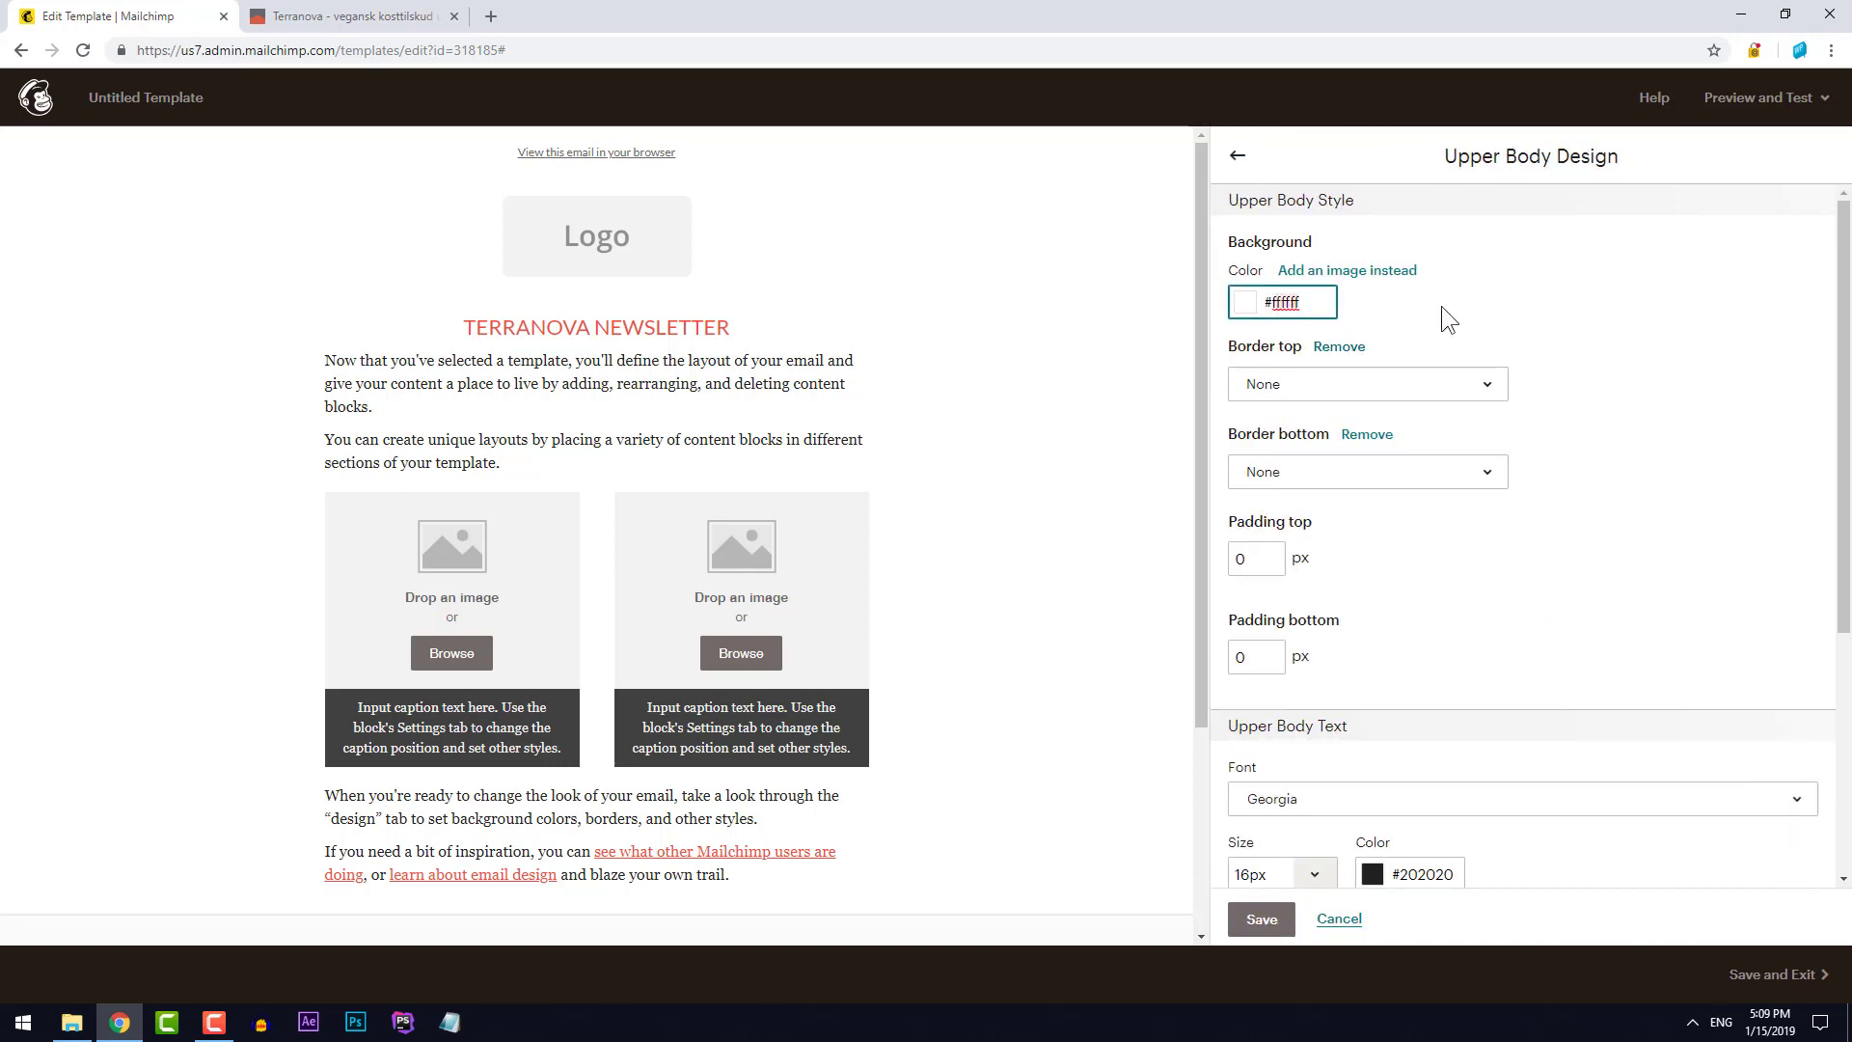
key(BackSpace)
key(BackSpace)
key(BackSpace)
key(BackSpace)
key(BackSpace)
key(BackSpace)
text(fafafa)
click(1380, 305)
click(1261, 918)
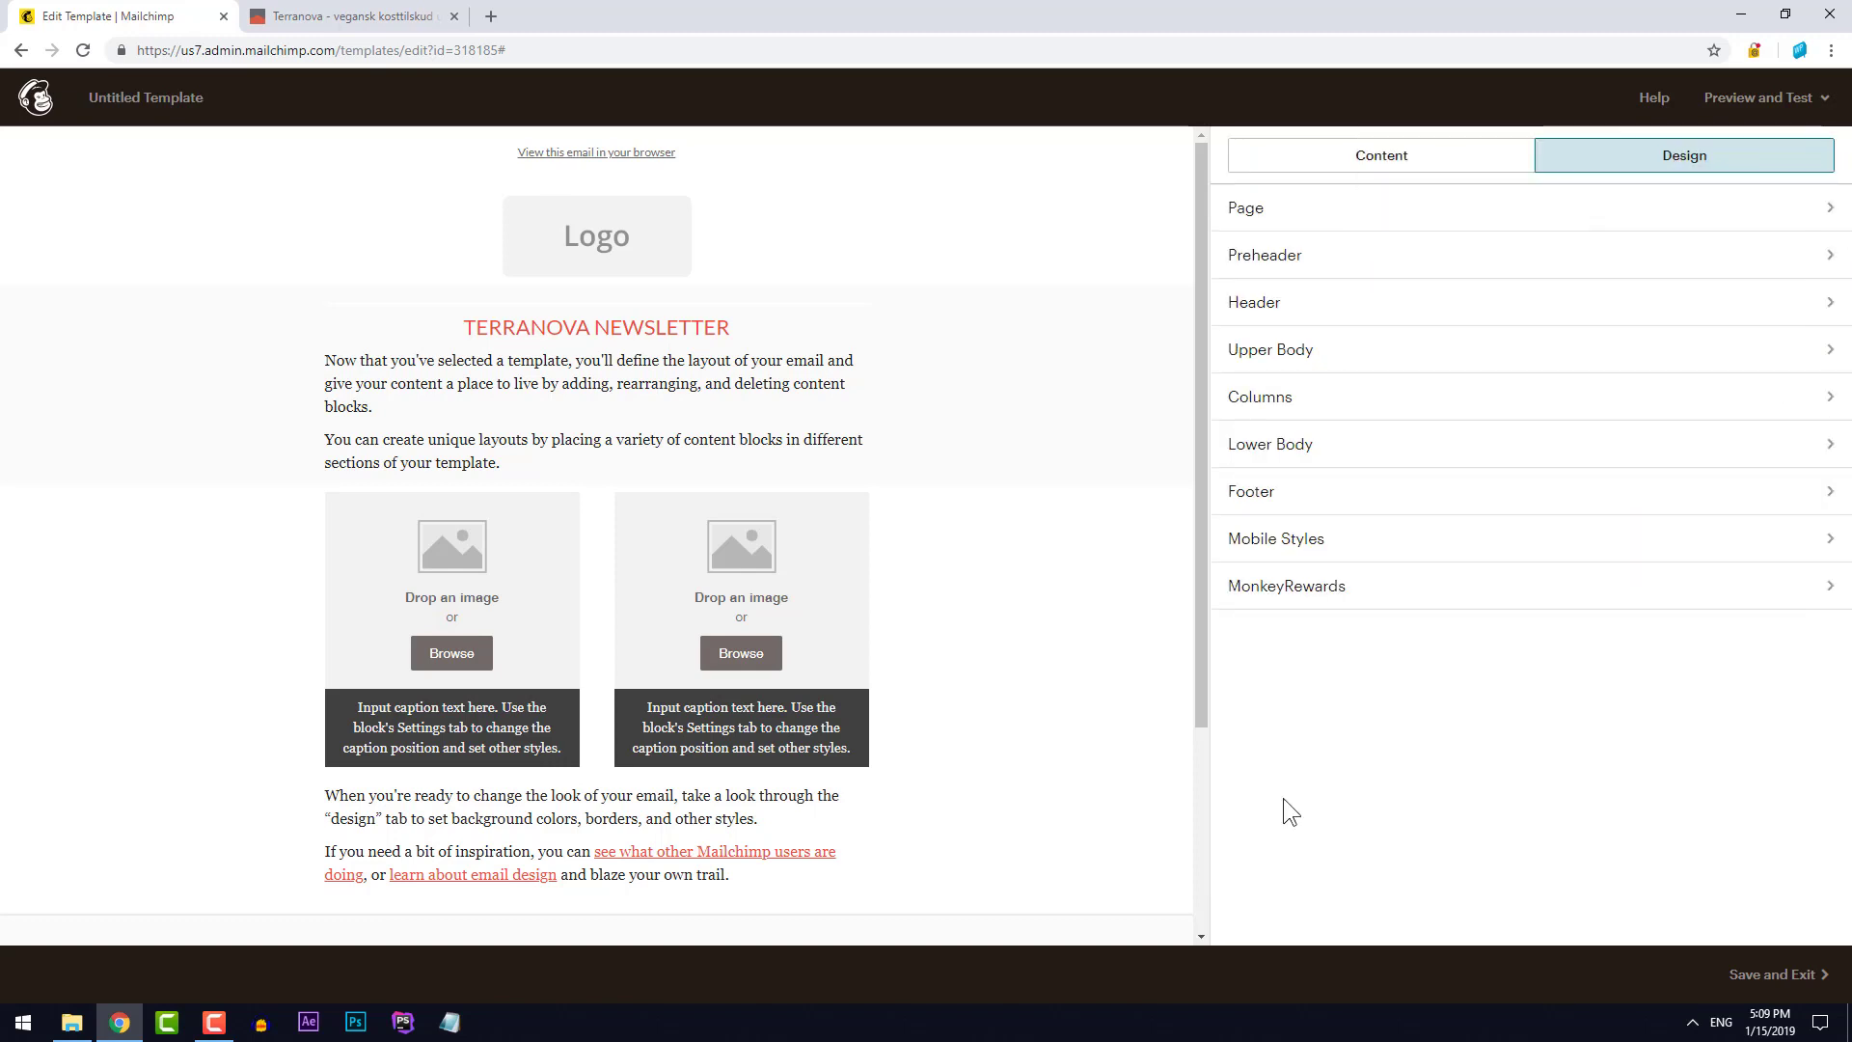
Set the columns section's background colour to #fafafa and save it
click(1320, 414)
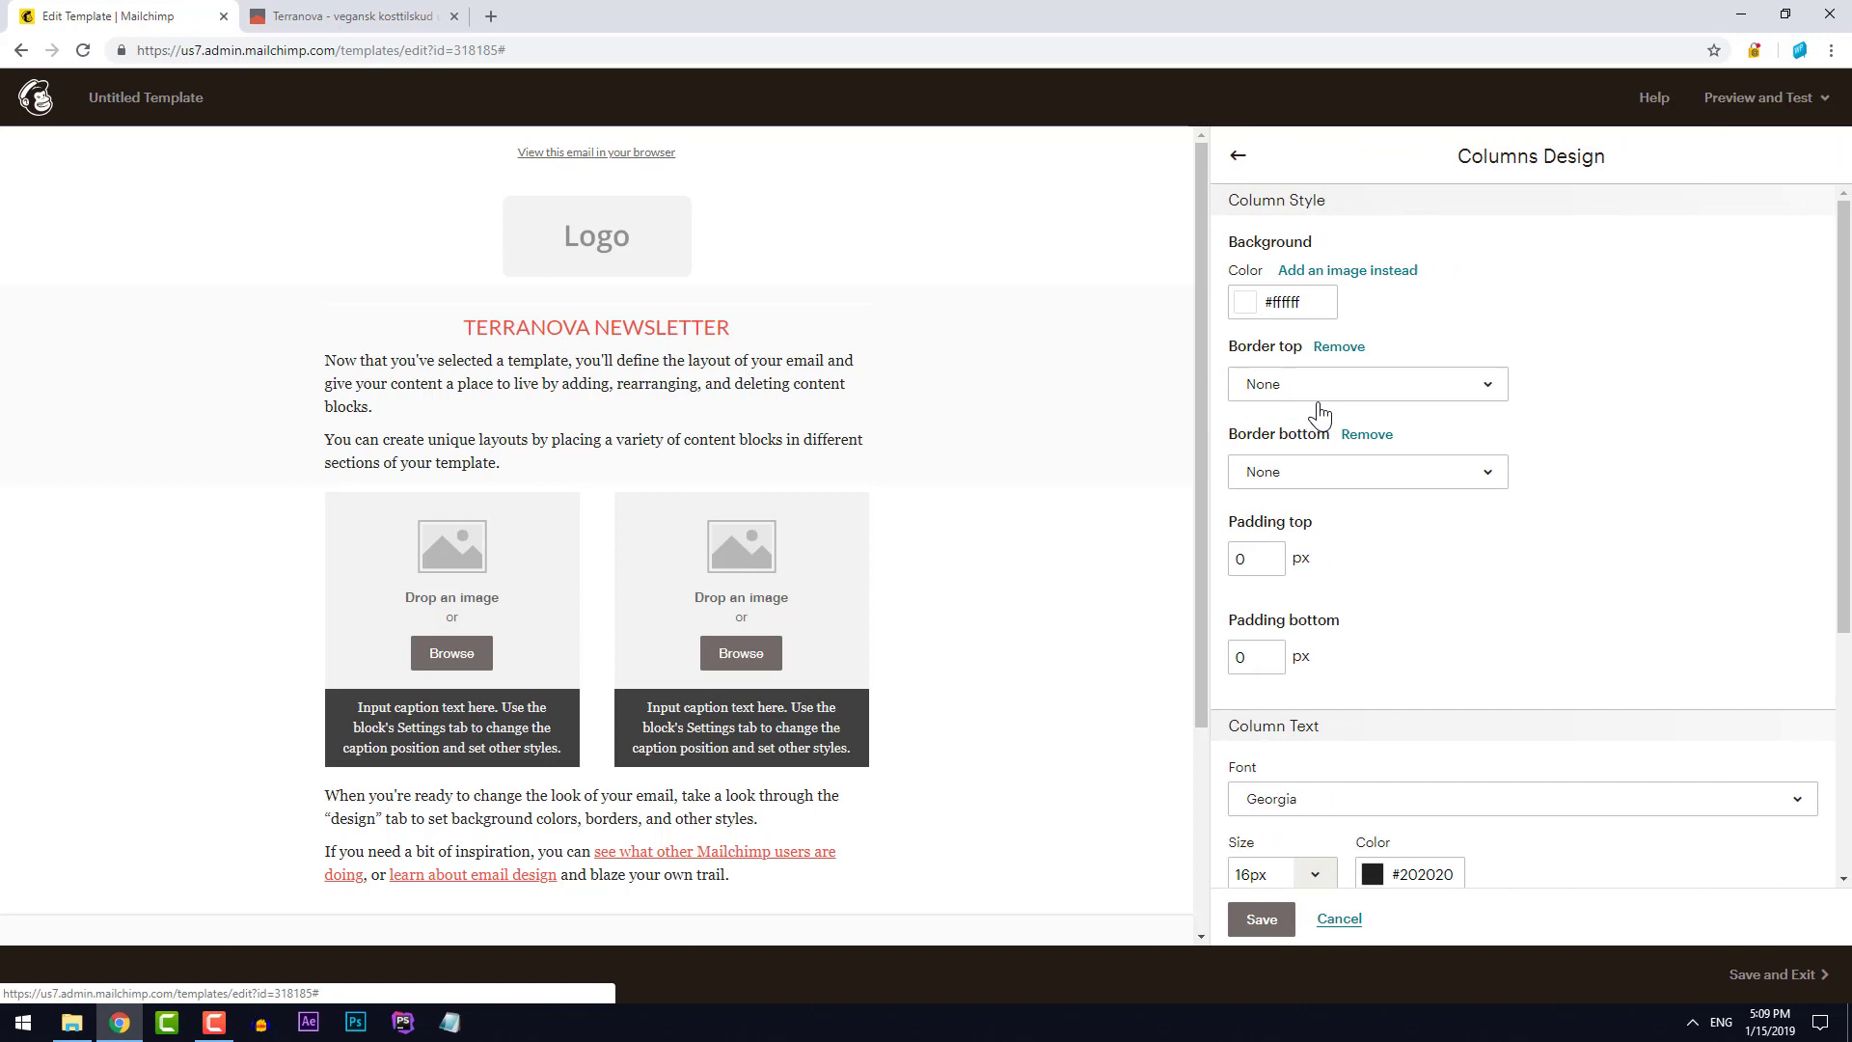
click(1288, 302)
key(BackSpace)
key(BackSpace)
key(BackSpace)
key(BackSpace)
key(BackSpace)
text(afafa)
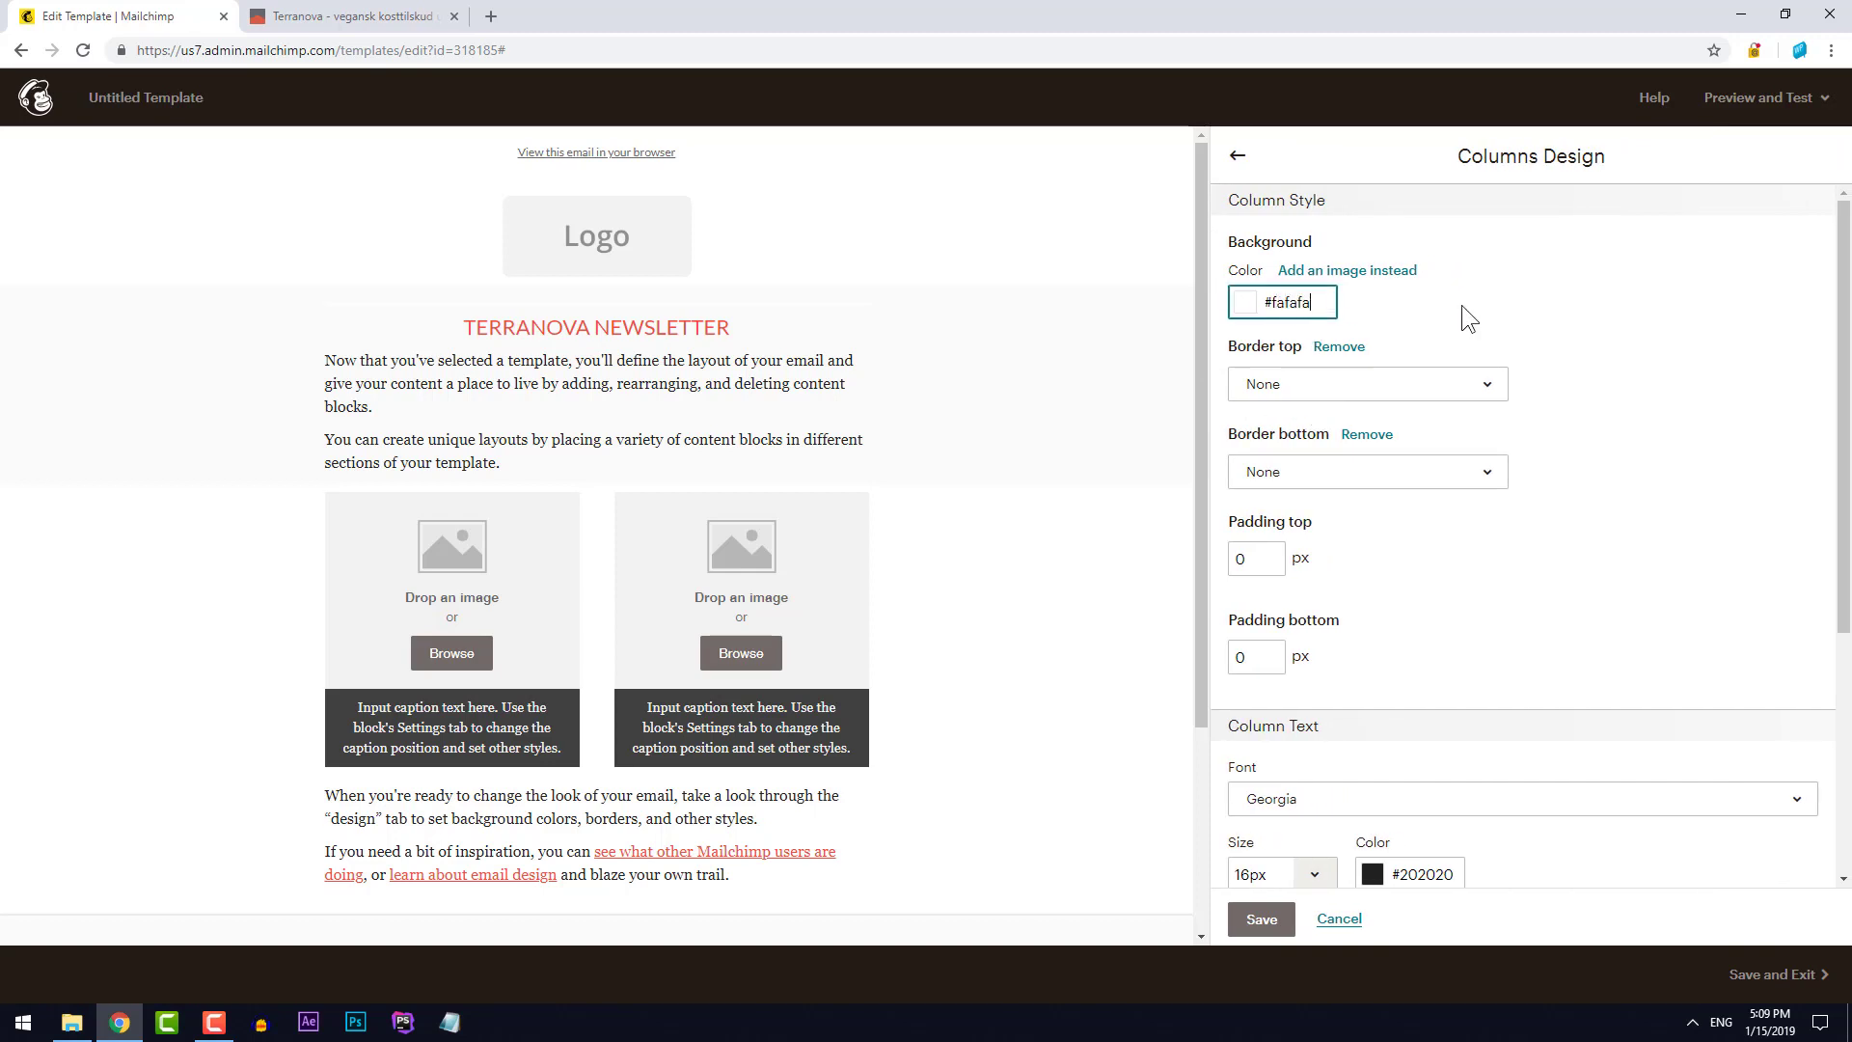
click(1462, 304)
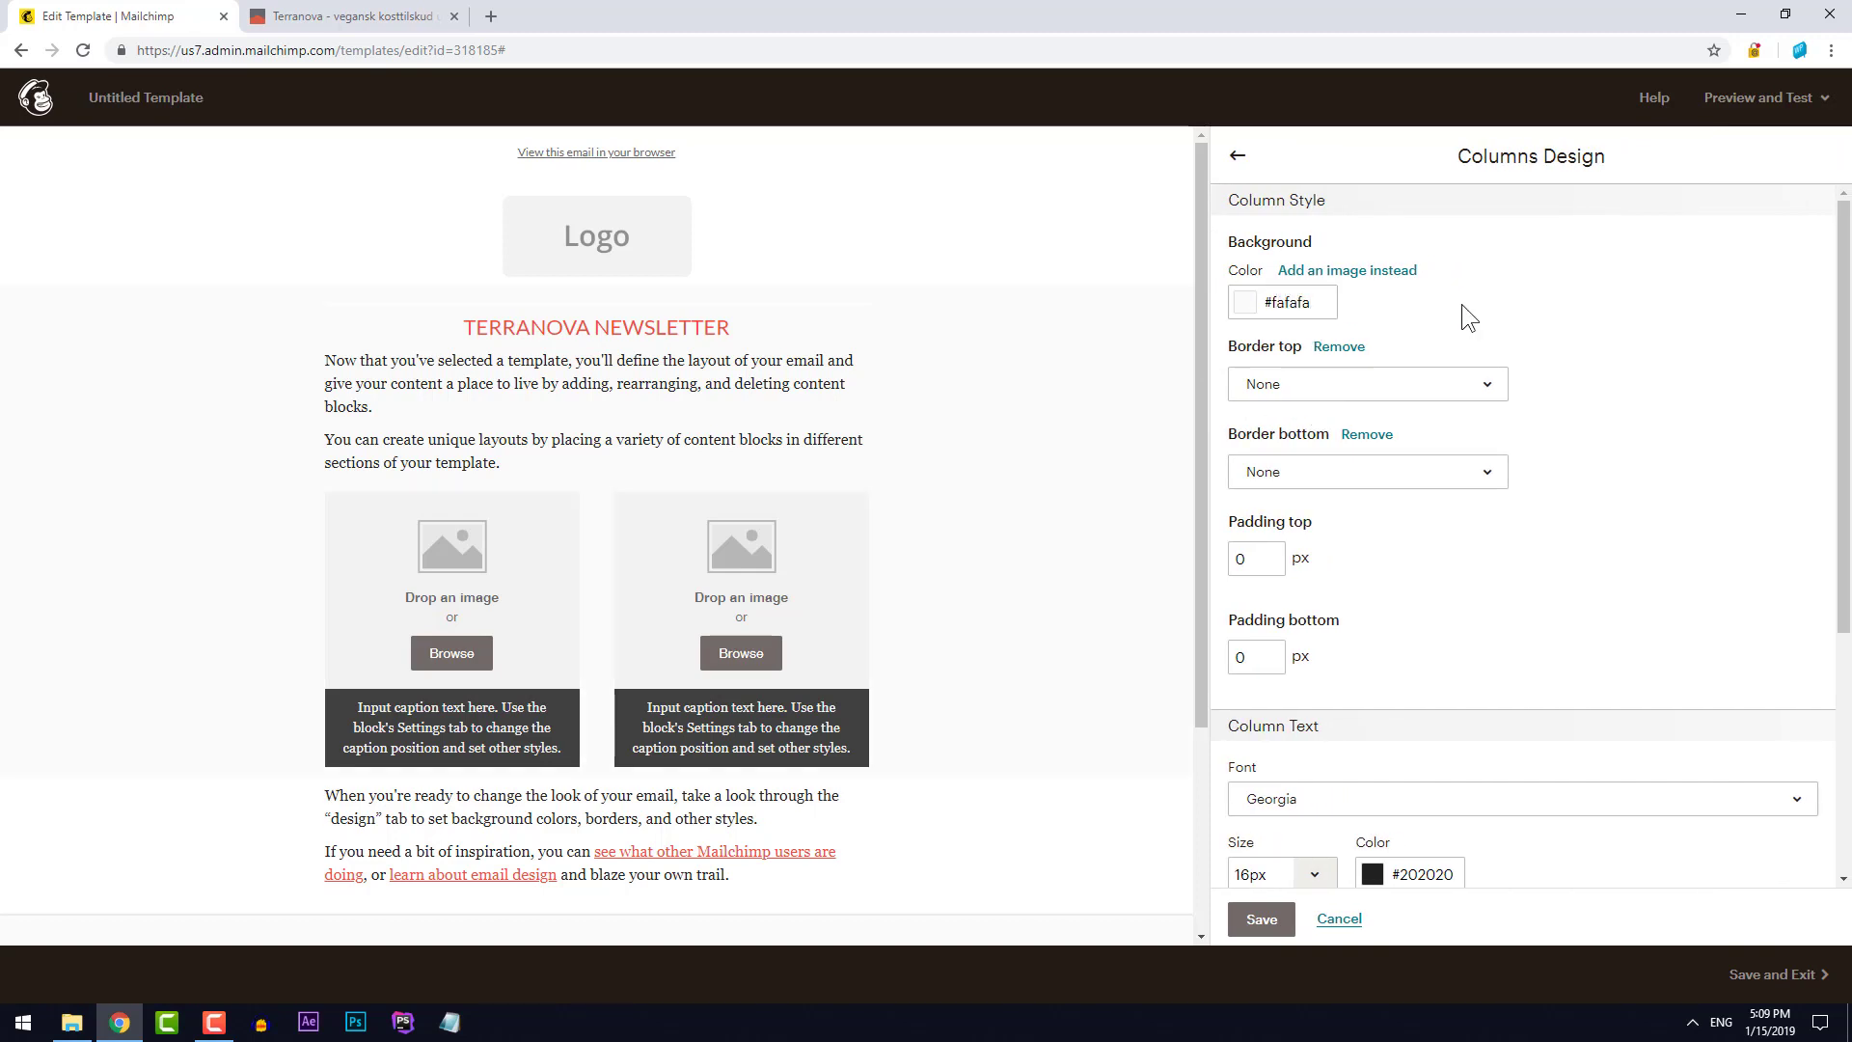
click(1262, 918)
Set the lower body's background colour to #fafafa and save it
click(1348, 463)
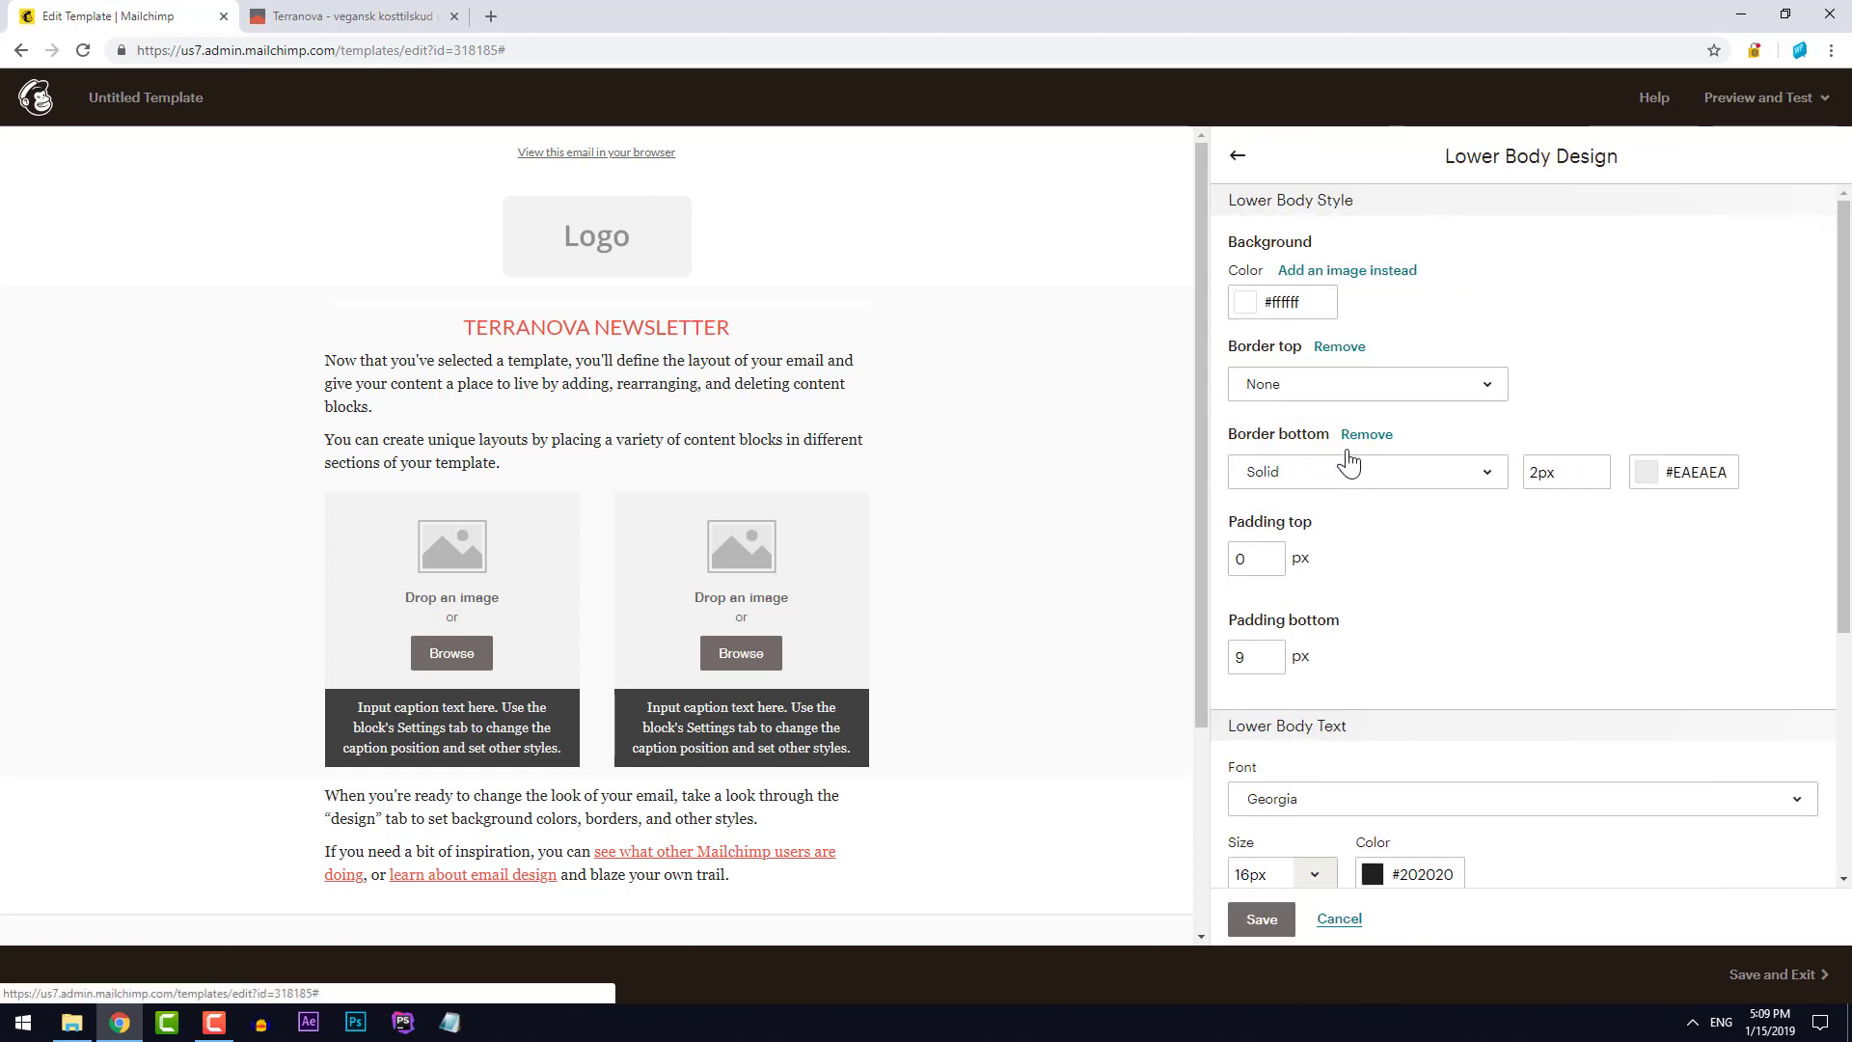
click(1331, 303)
key(BackSpace)
key(BackSpace)
key(BackSpace)
key(BackSpace)
key(BackSpace)
key(BackSpace)
text(fafafa)
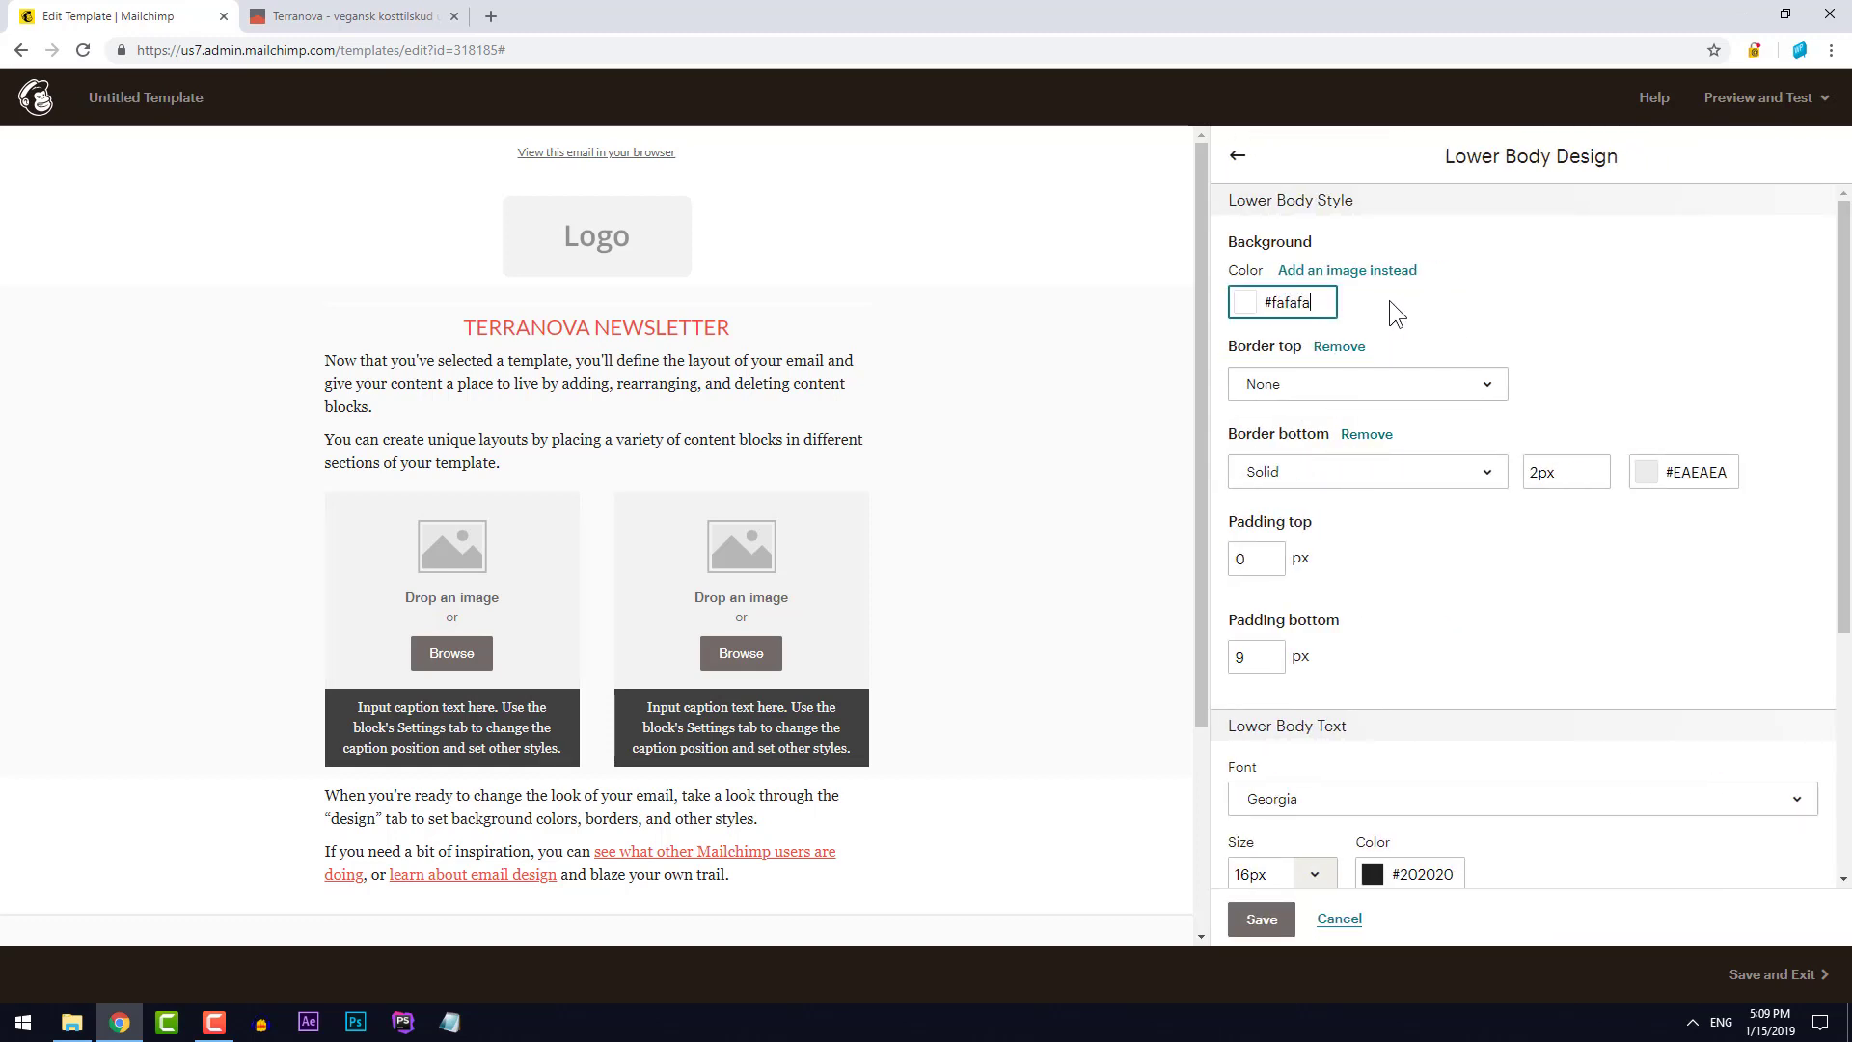
click(1389, 299)
scroll(965, 602, down, 2)
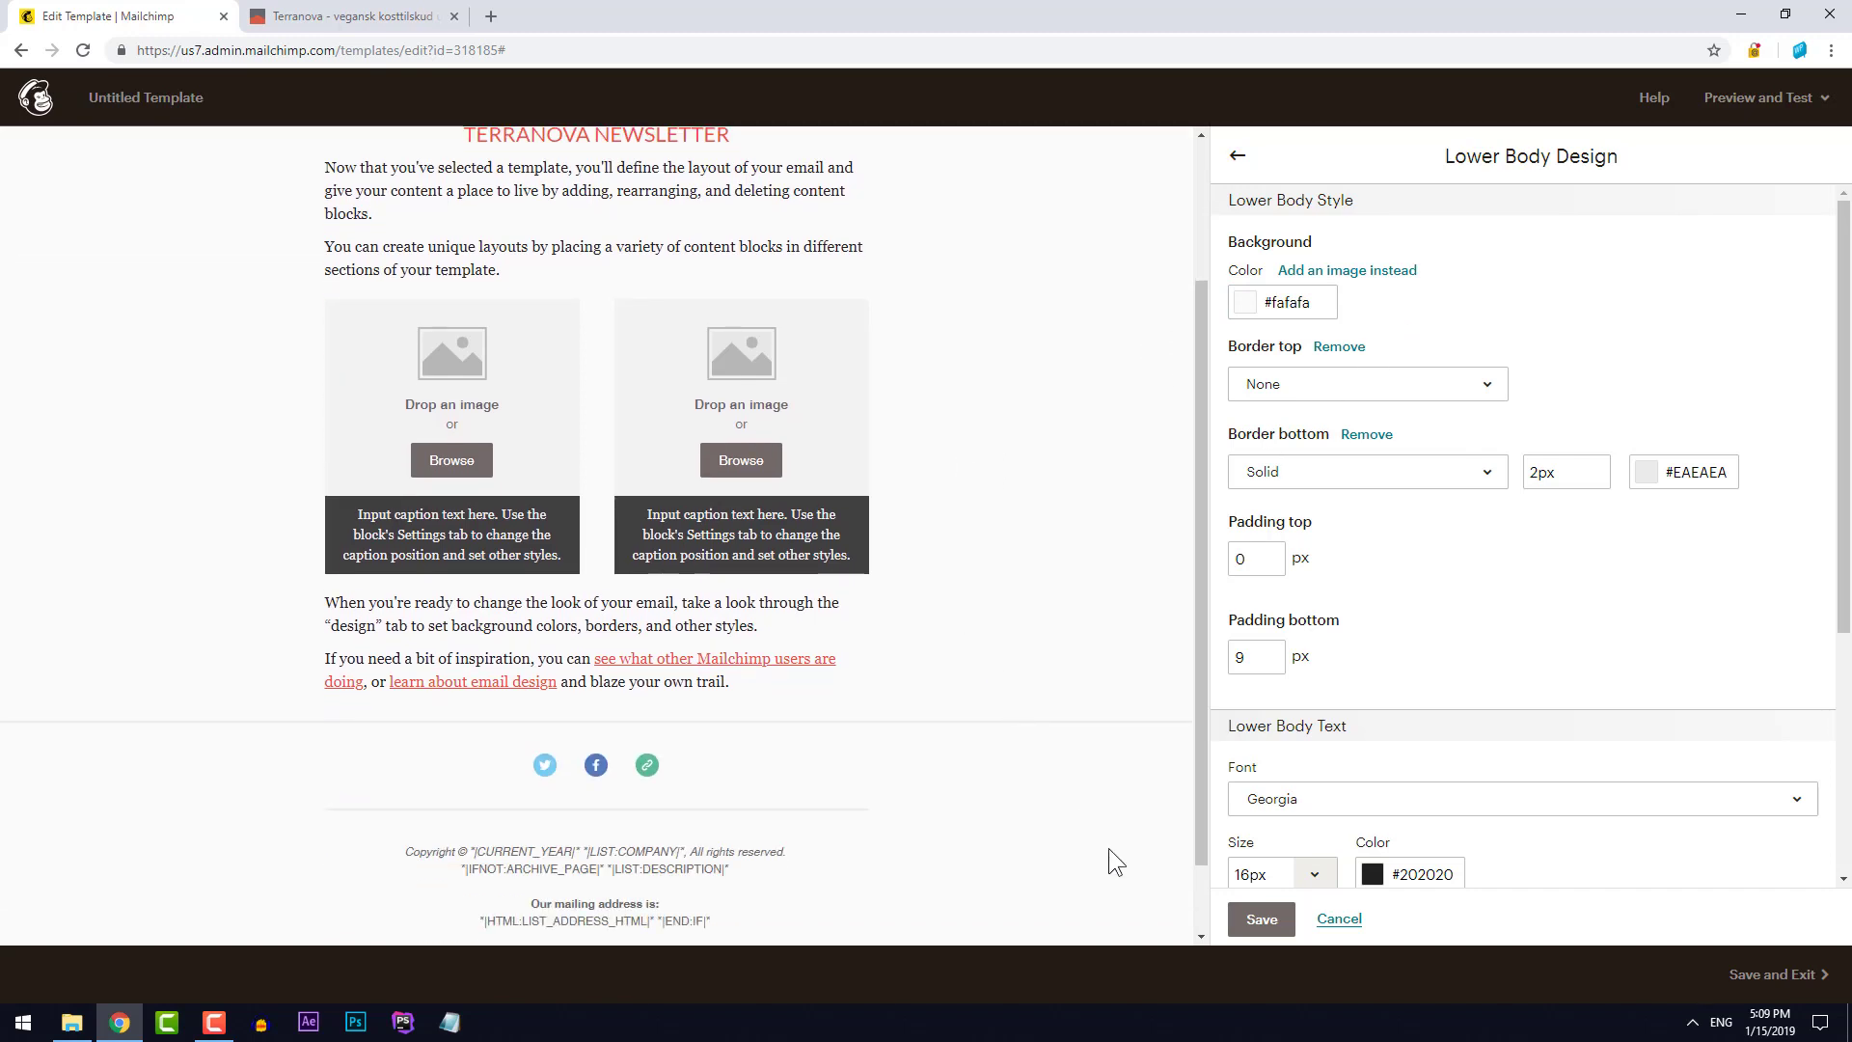
click(1261, 918)
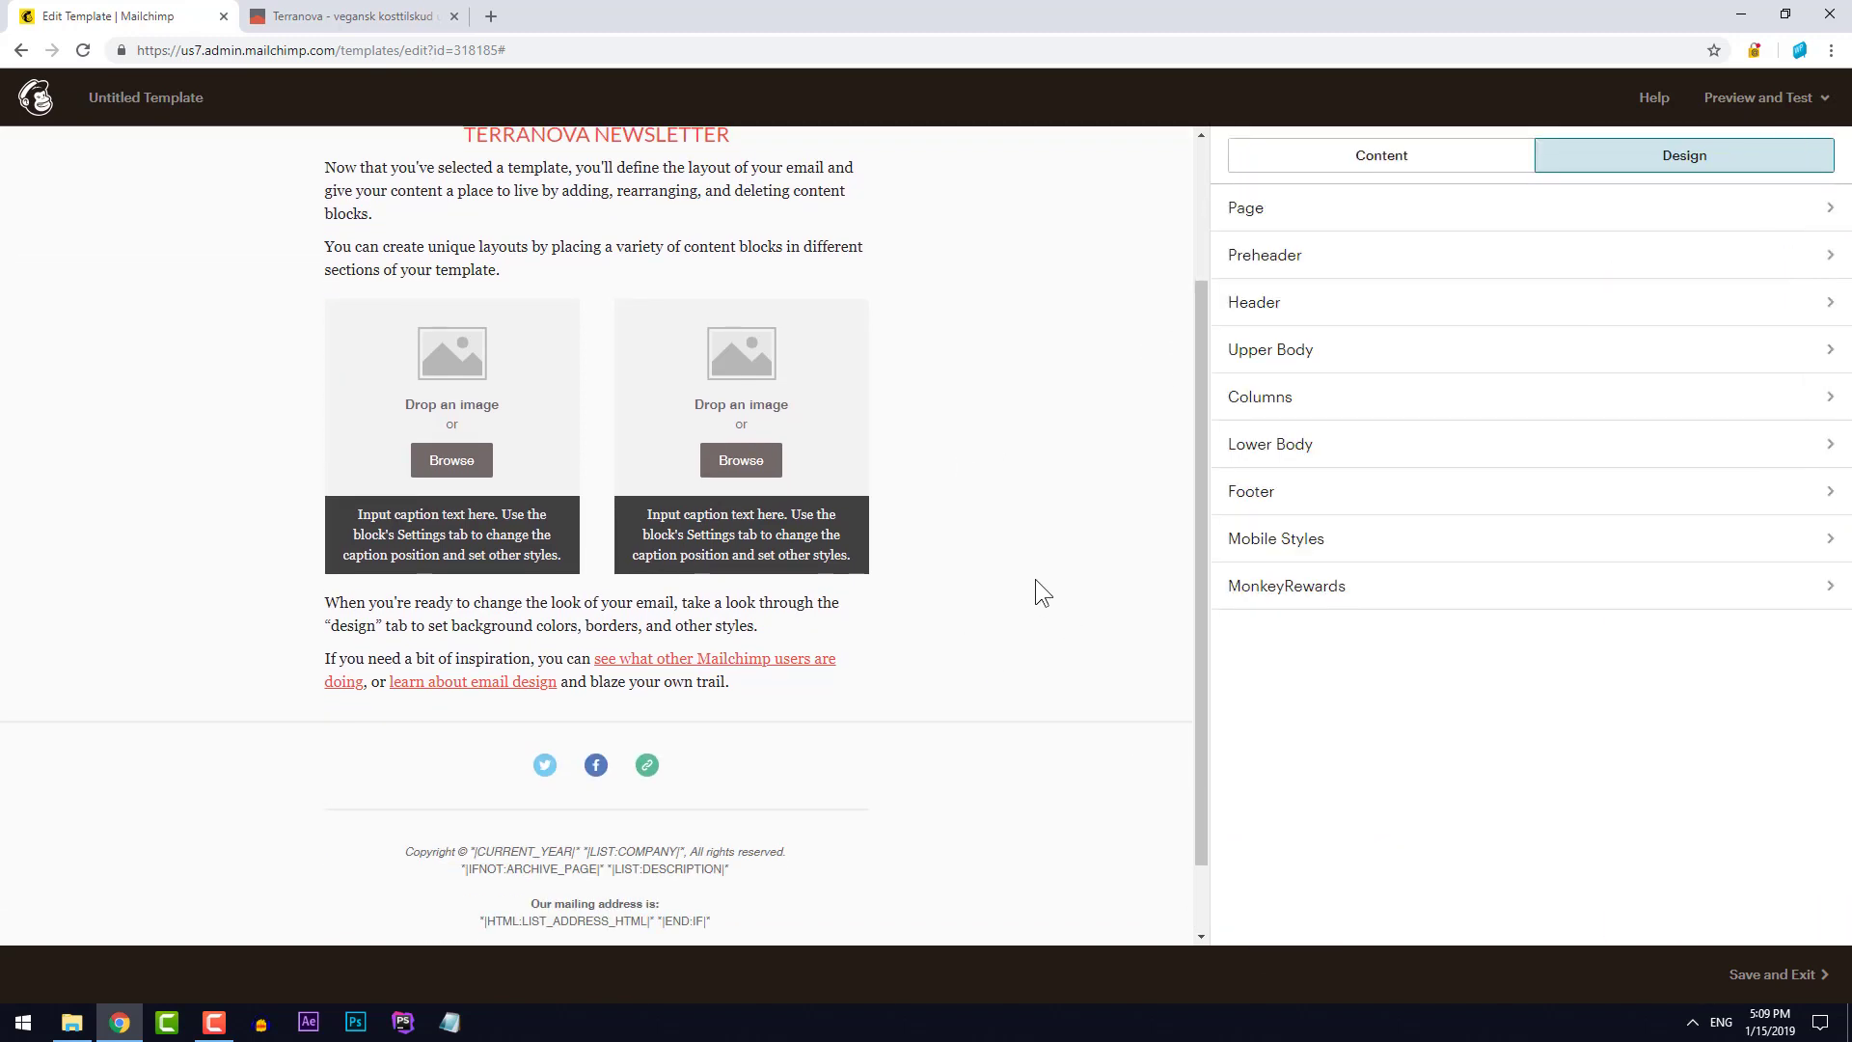
Change the top border colour of the divider above the TERRANOVA NEWSLETTER heading to #fafafa, then save and close it
scroll(1030, 576, up, 2)
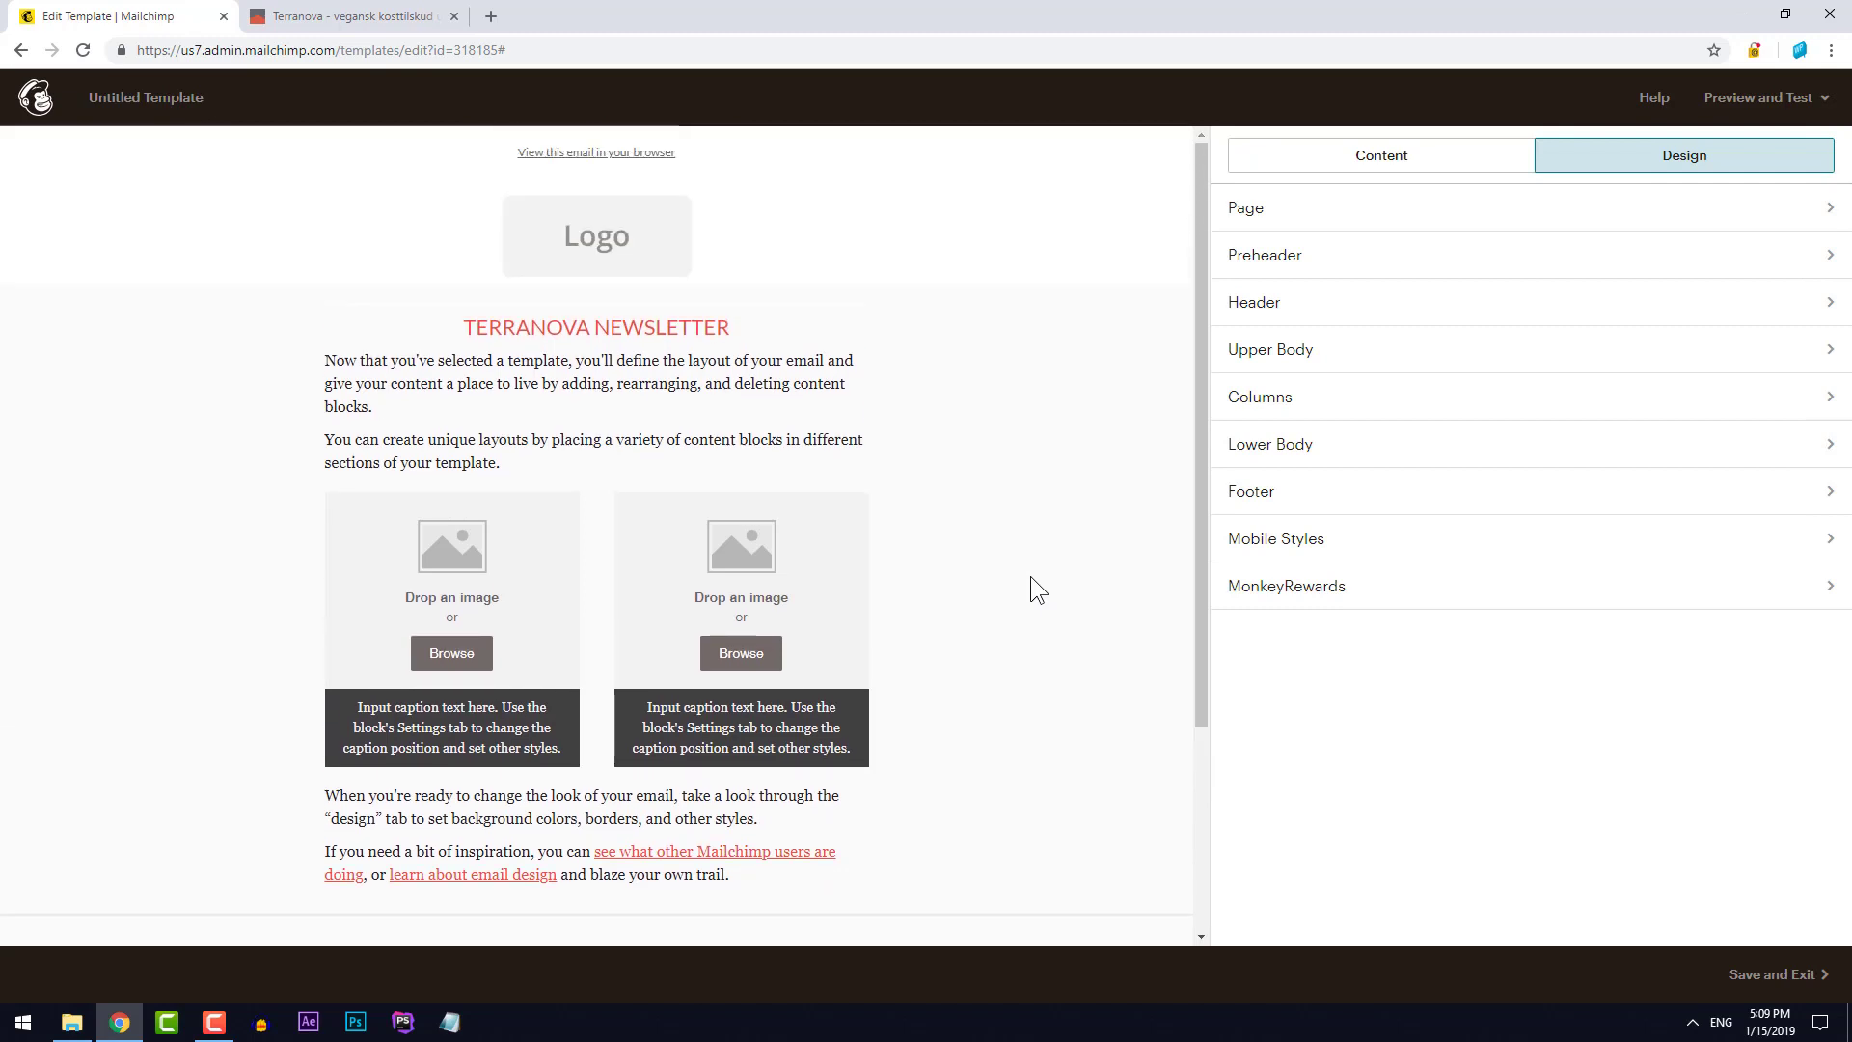
mouse_move(857, 318)
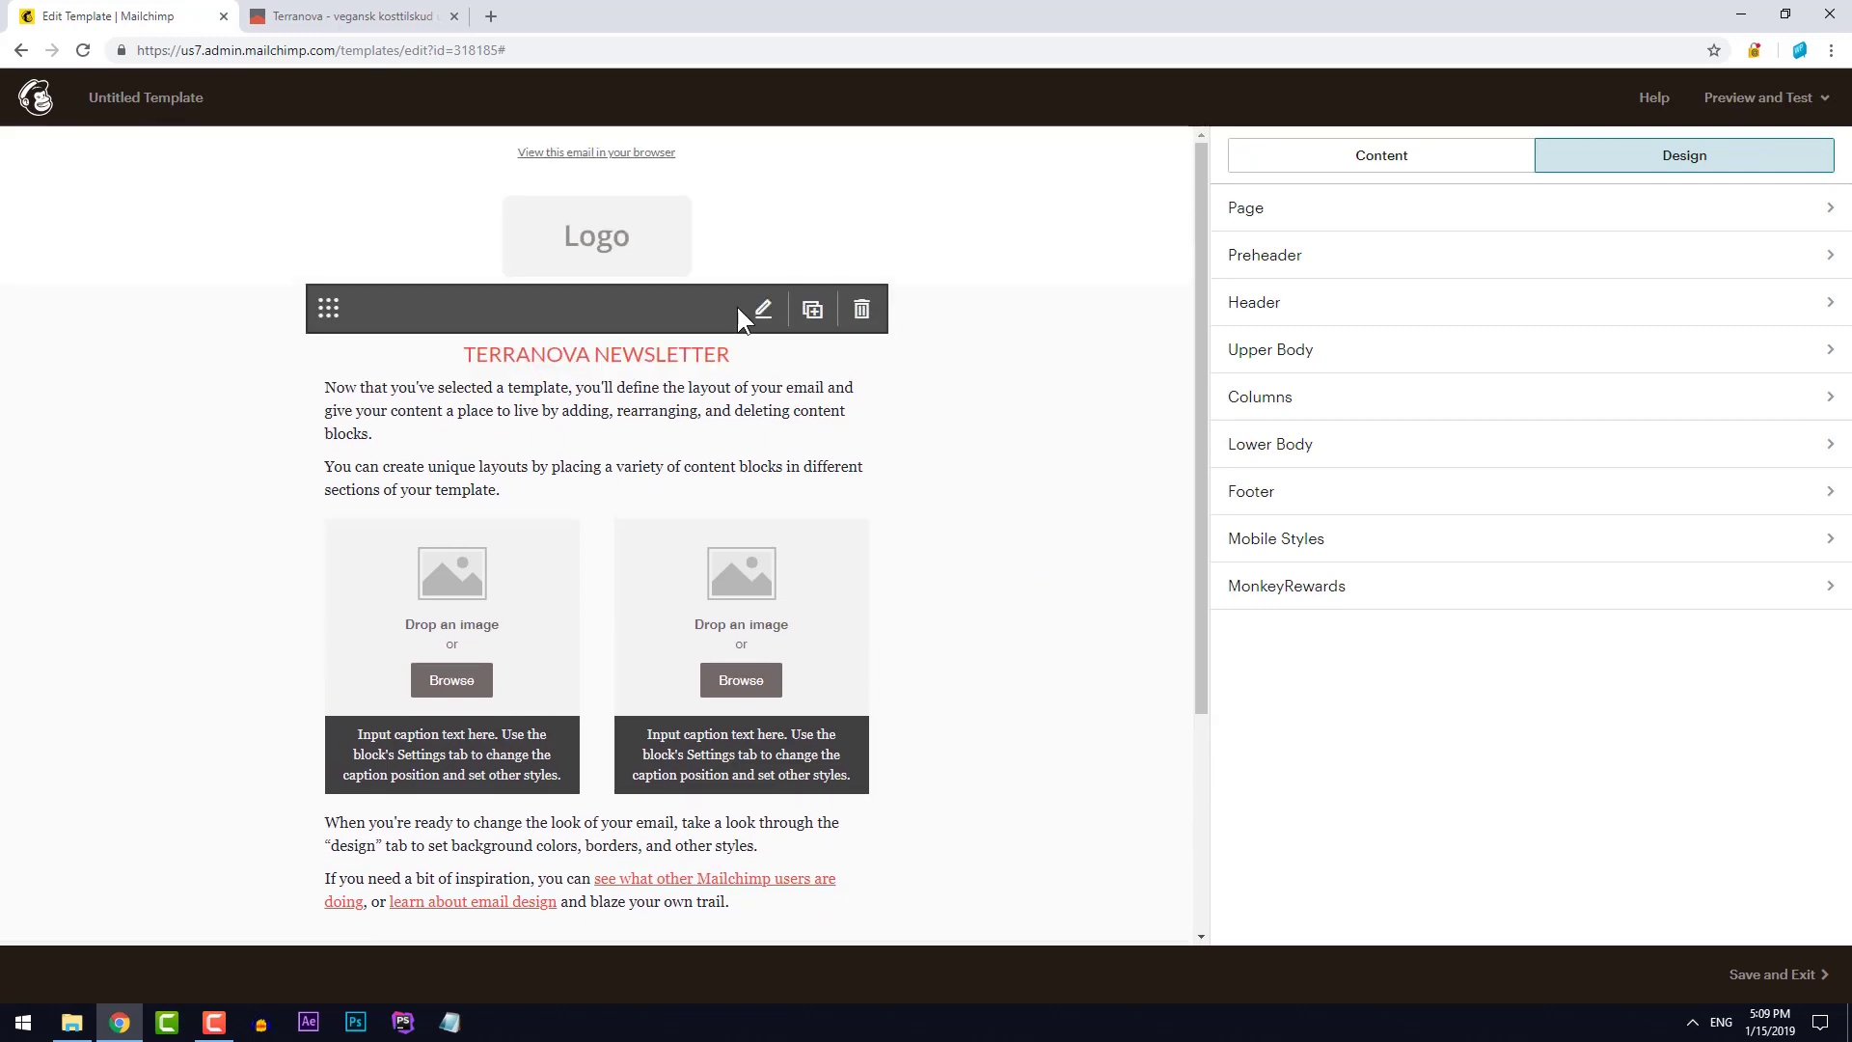
click(763, 309)
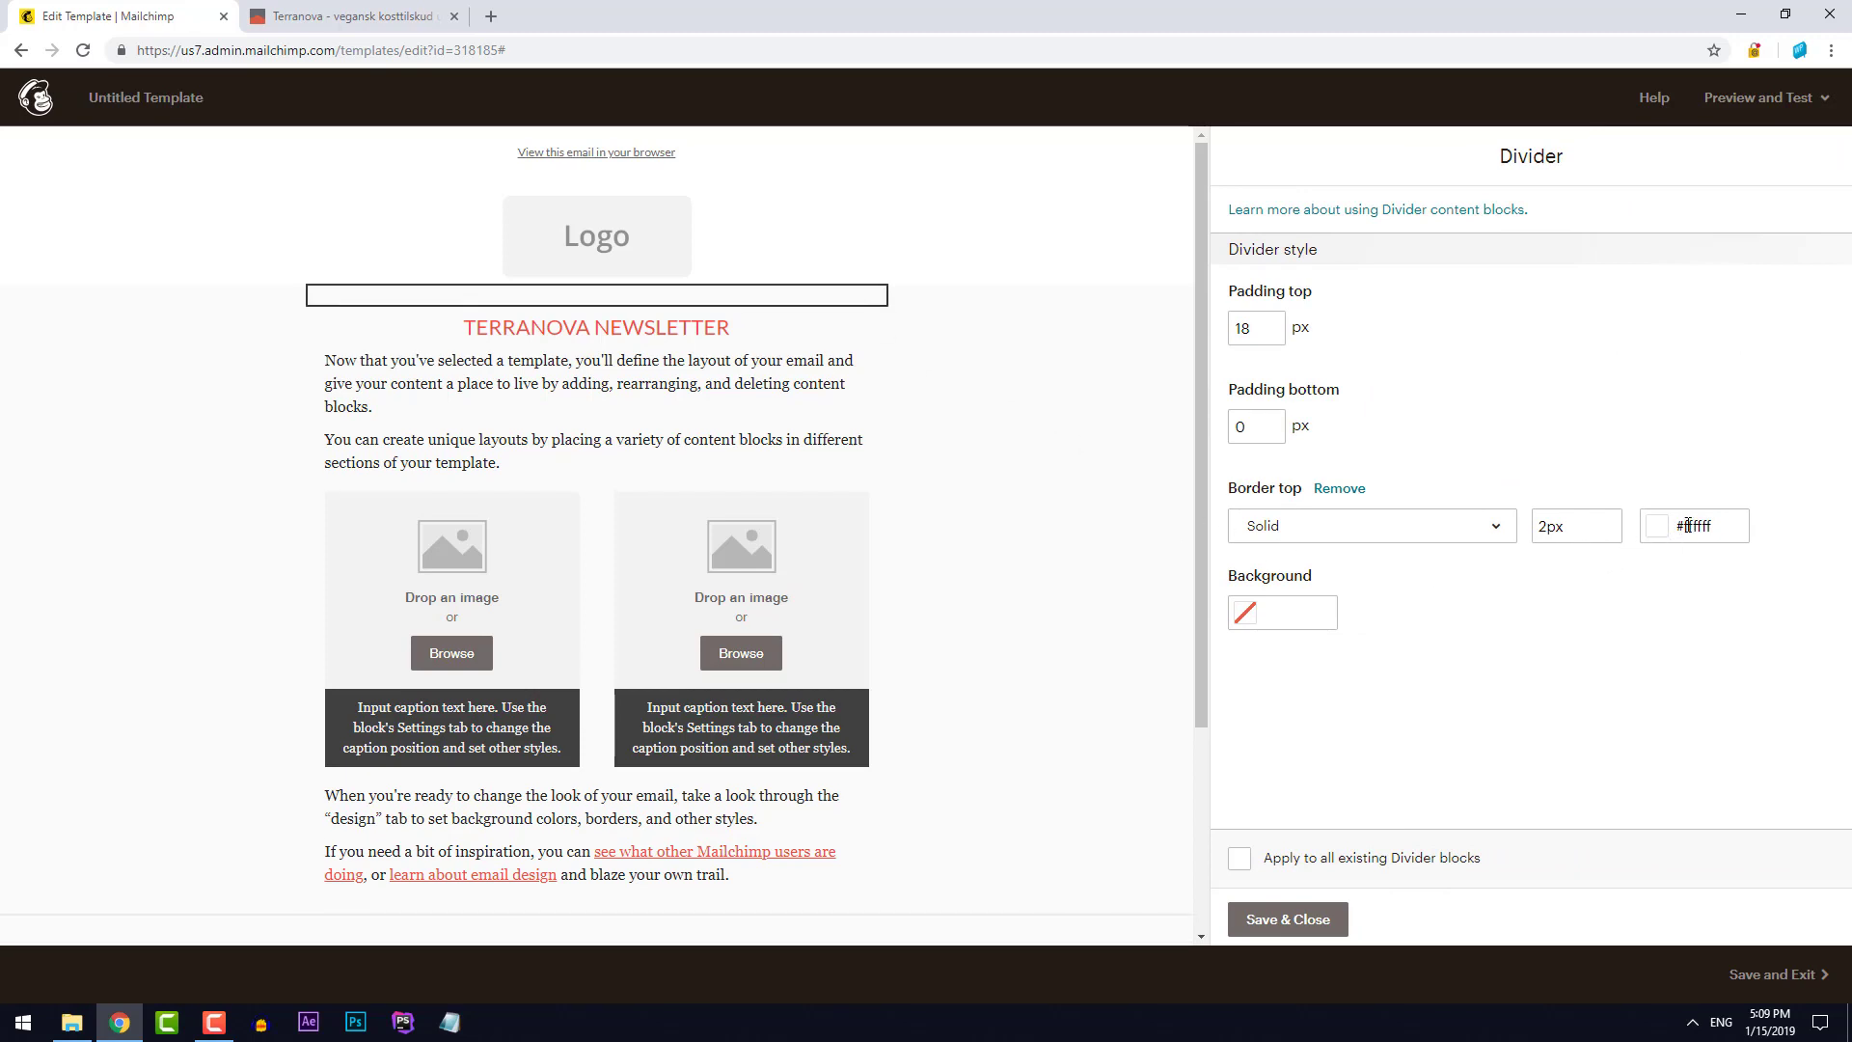
click(1724, 527)
key(BackSpace)
key(BackSpace)
key(BackSpace)
key(BackSpace)
key(BackSpace)
key(BackSpace)
text(fafaf)
click(1589, 633)
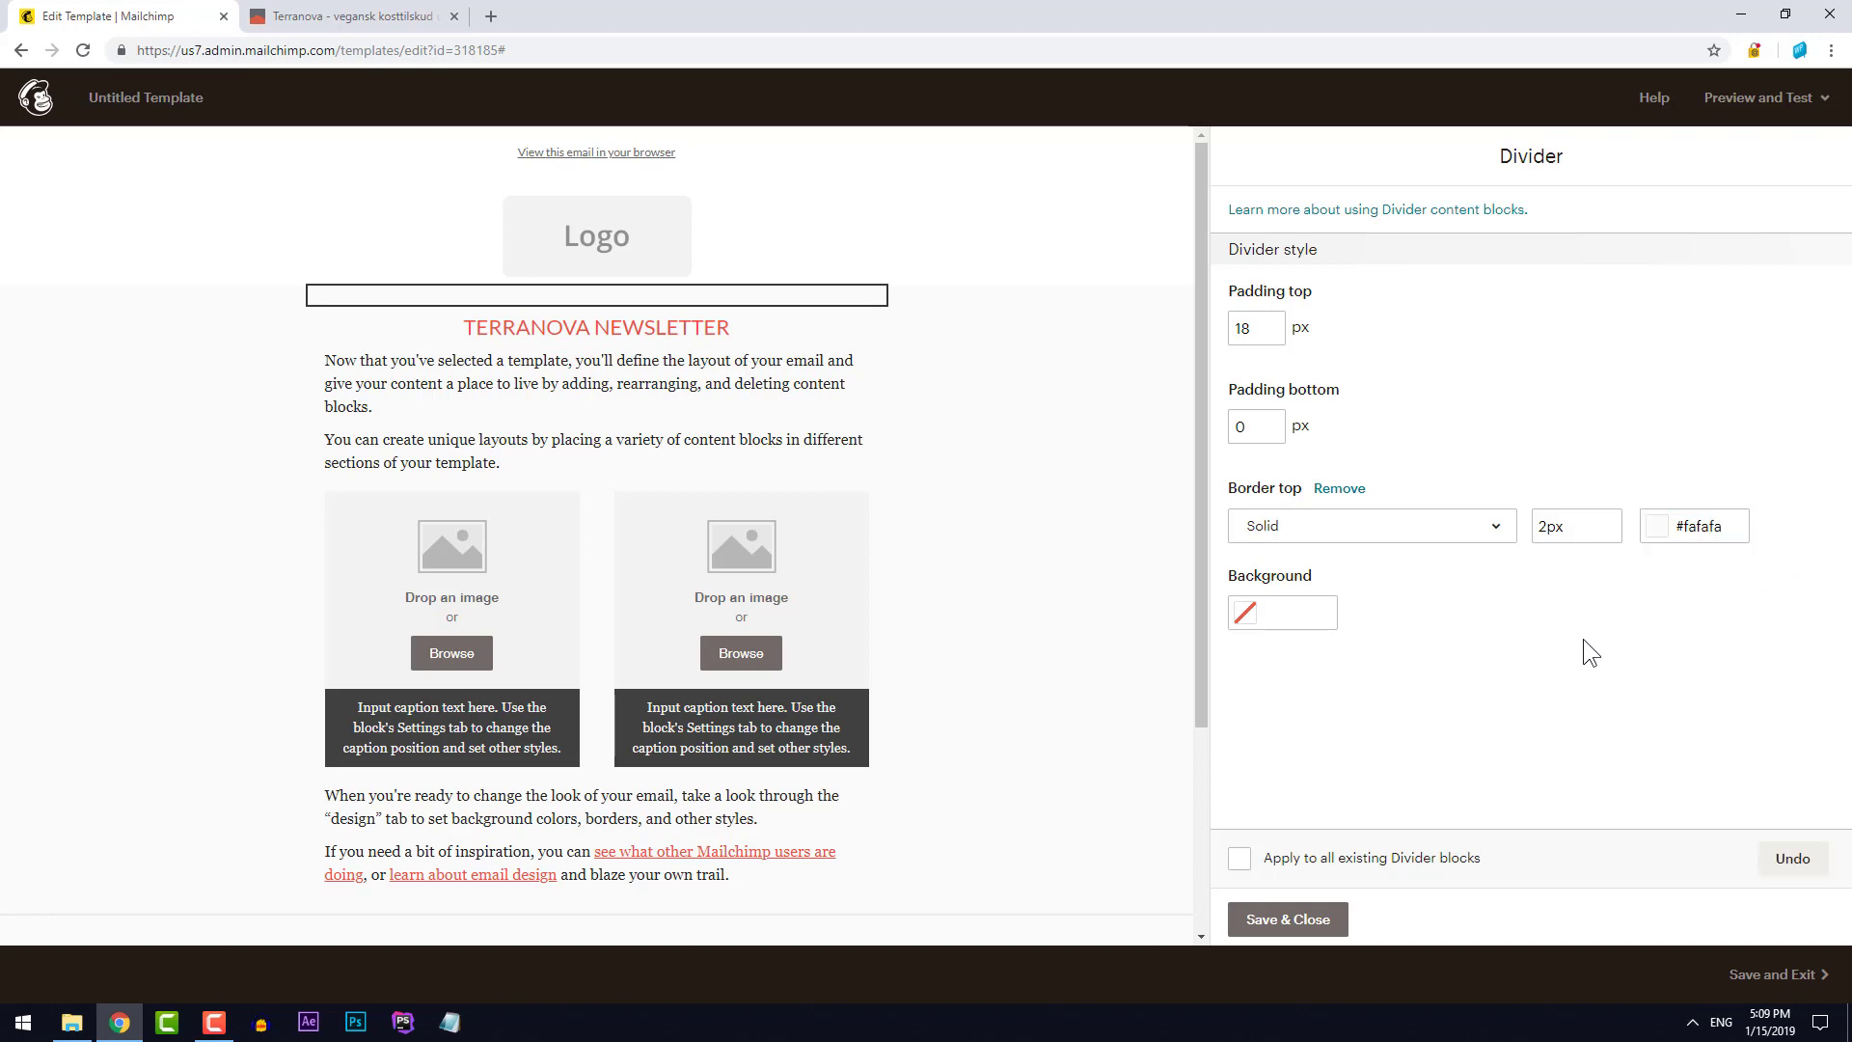
click(1282, 921)
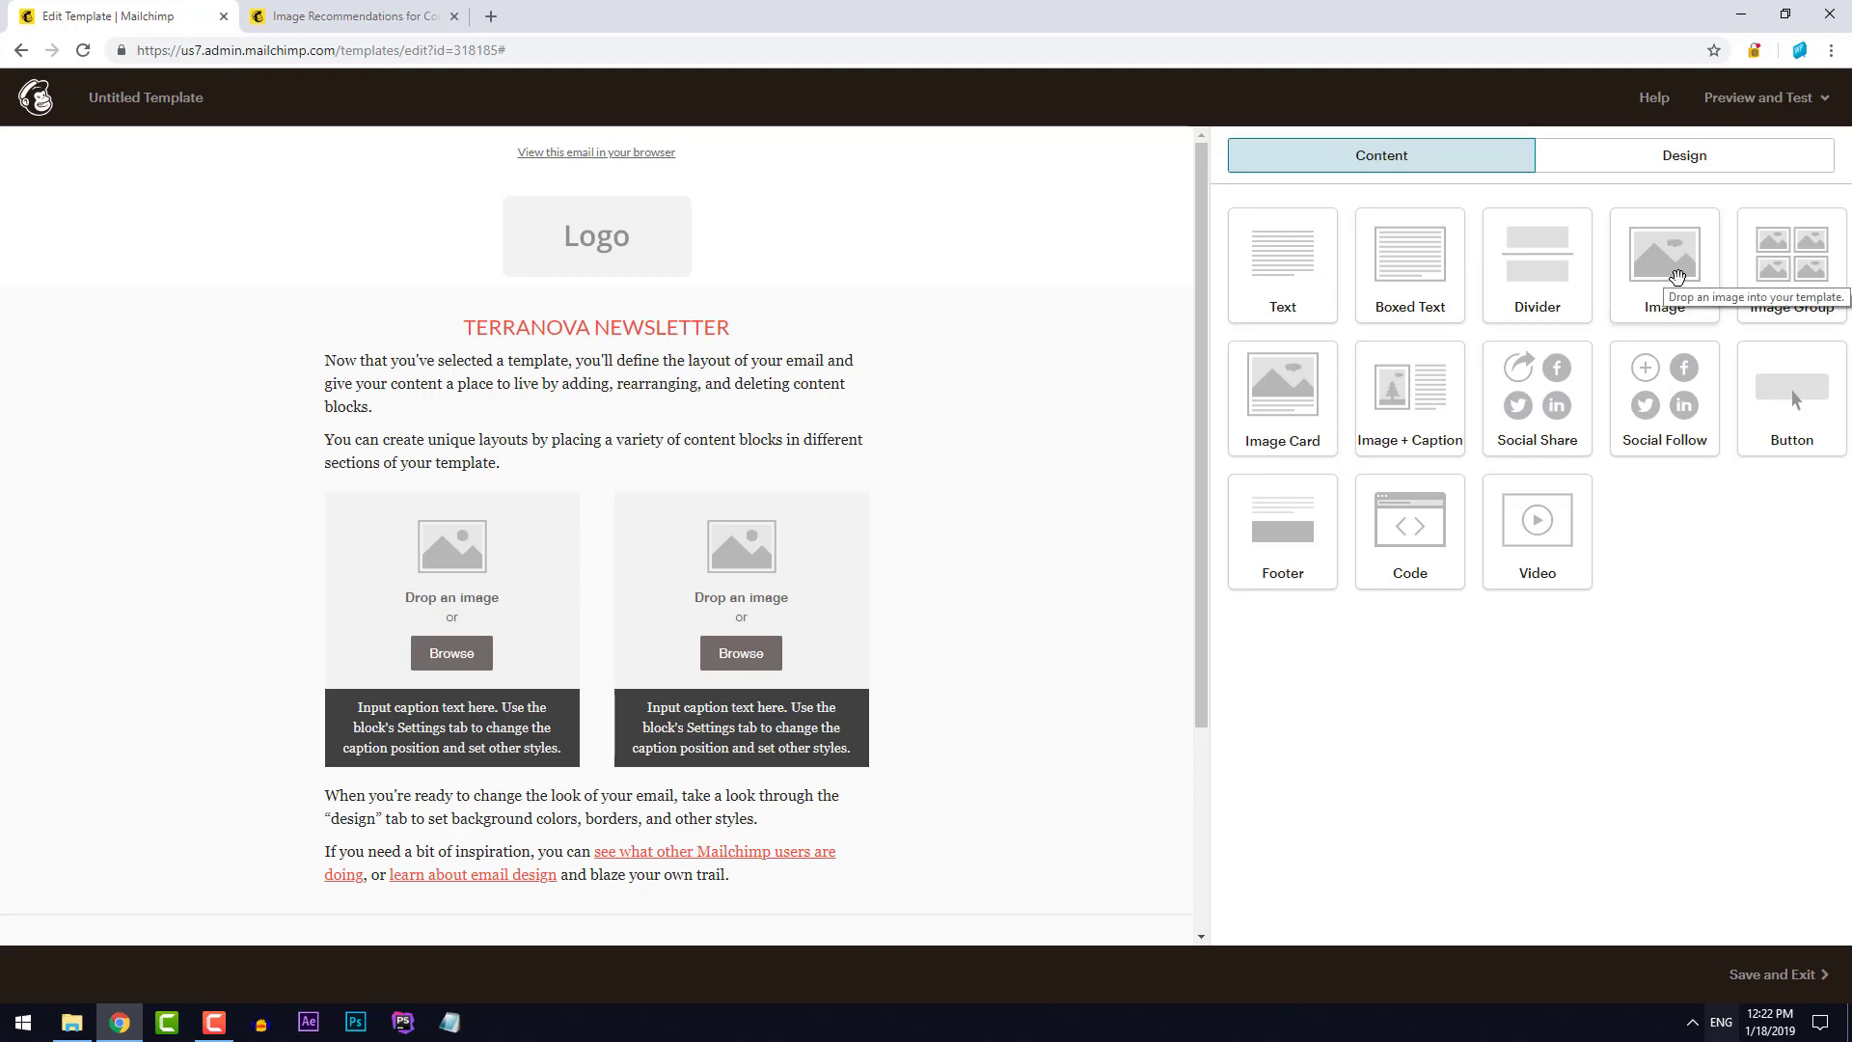
Insert an Image block between the introductory text and the two image columns, and browse for its picture
drag(1677, 277, 597, 459)
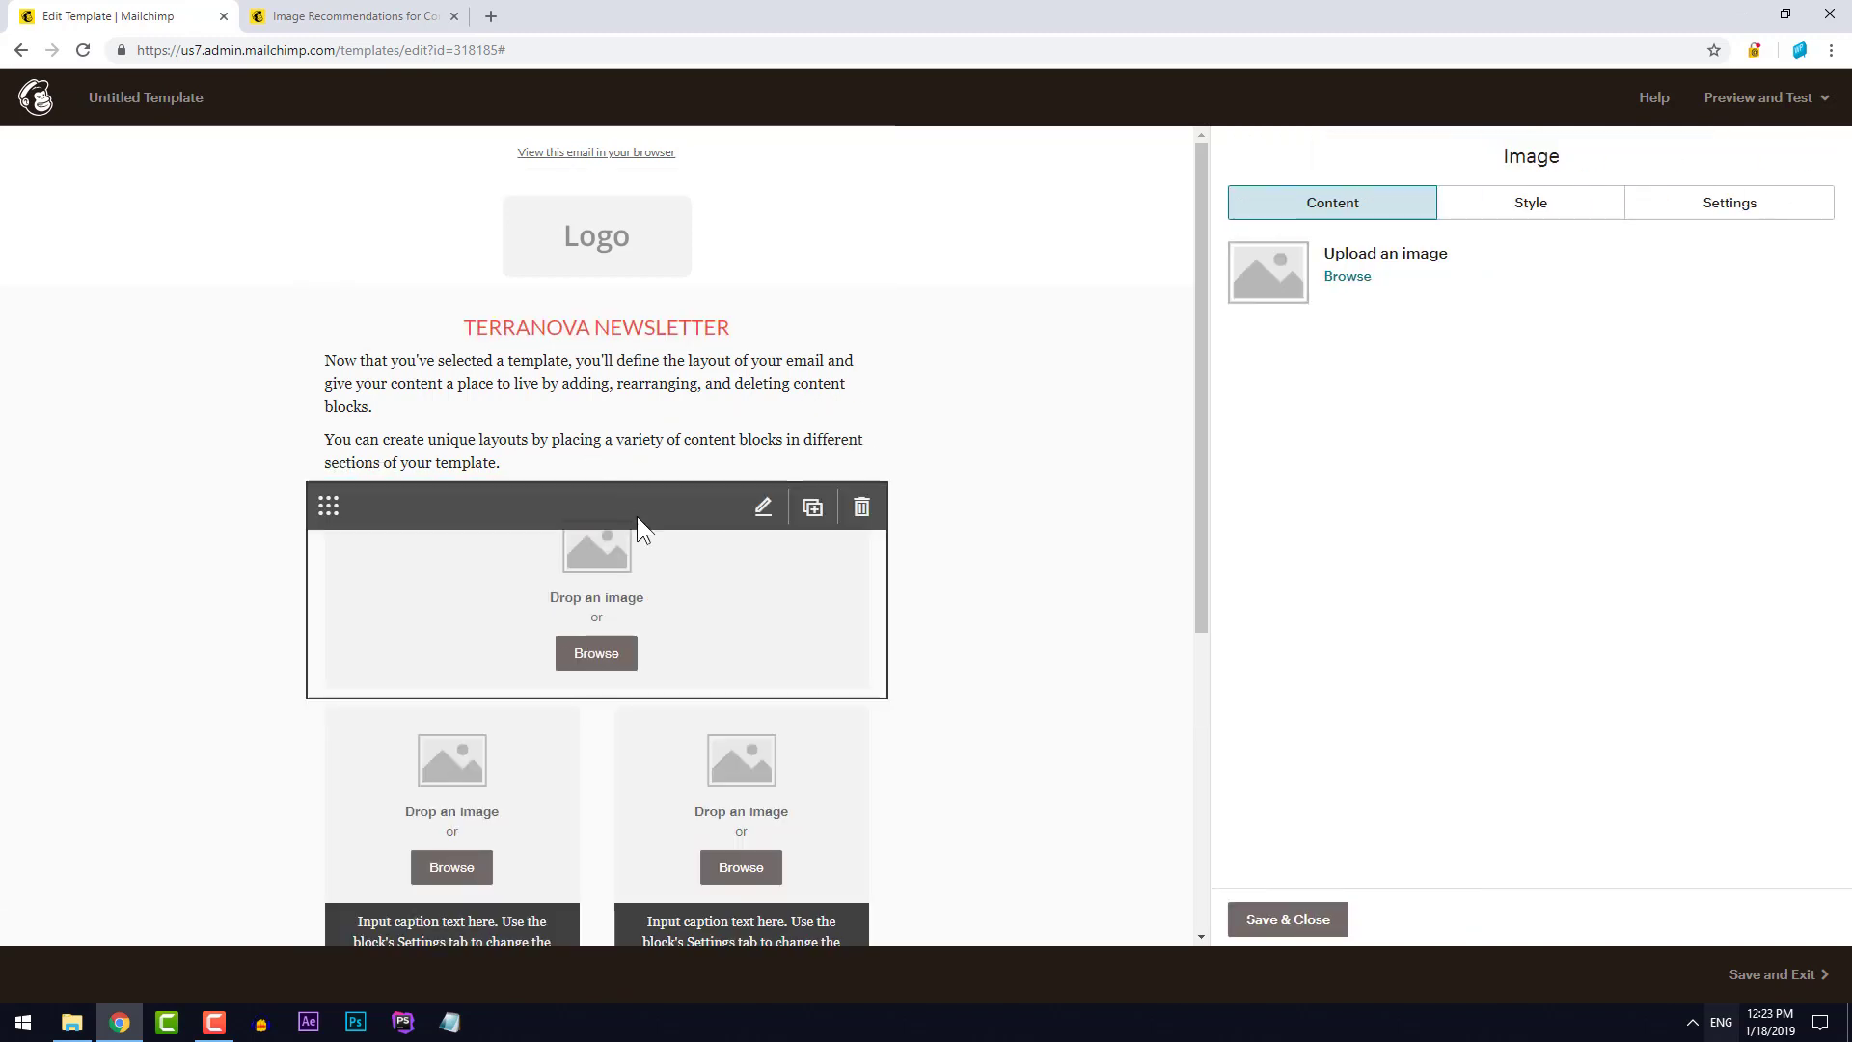
click(589, 666)
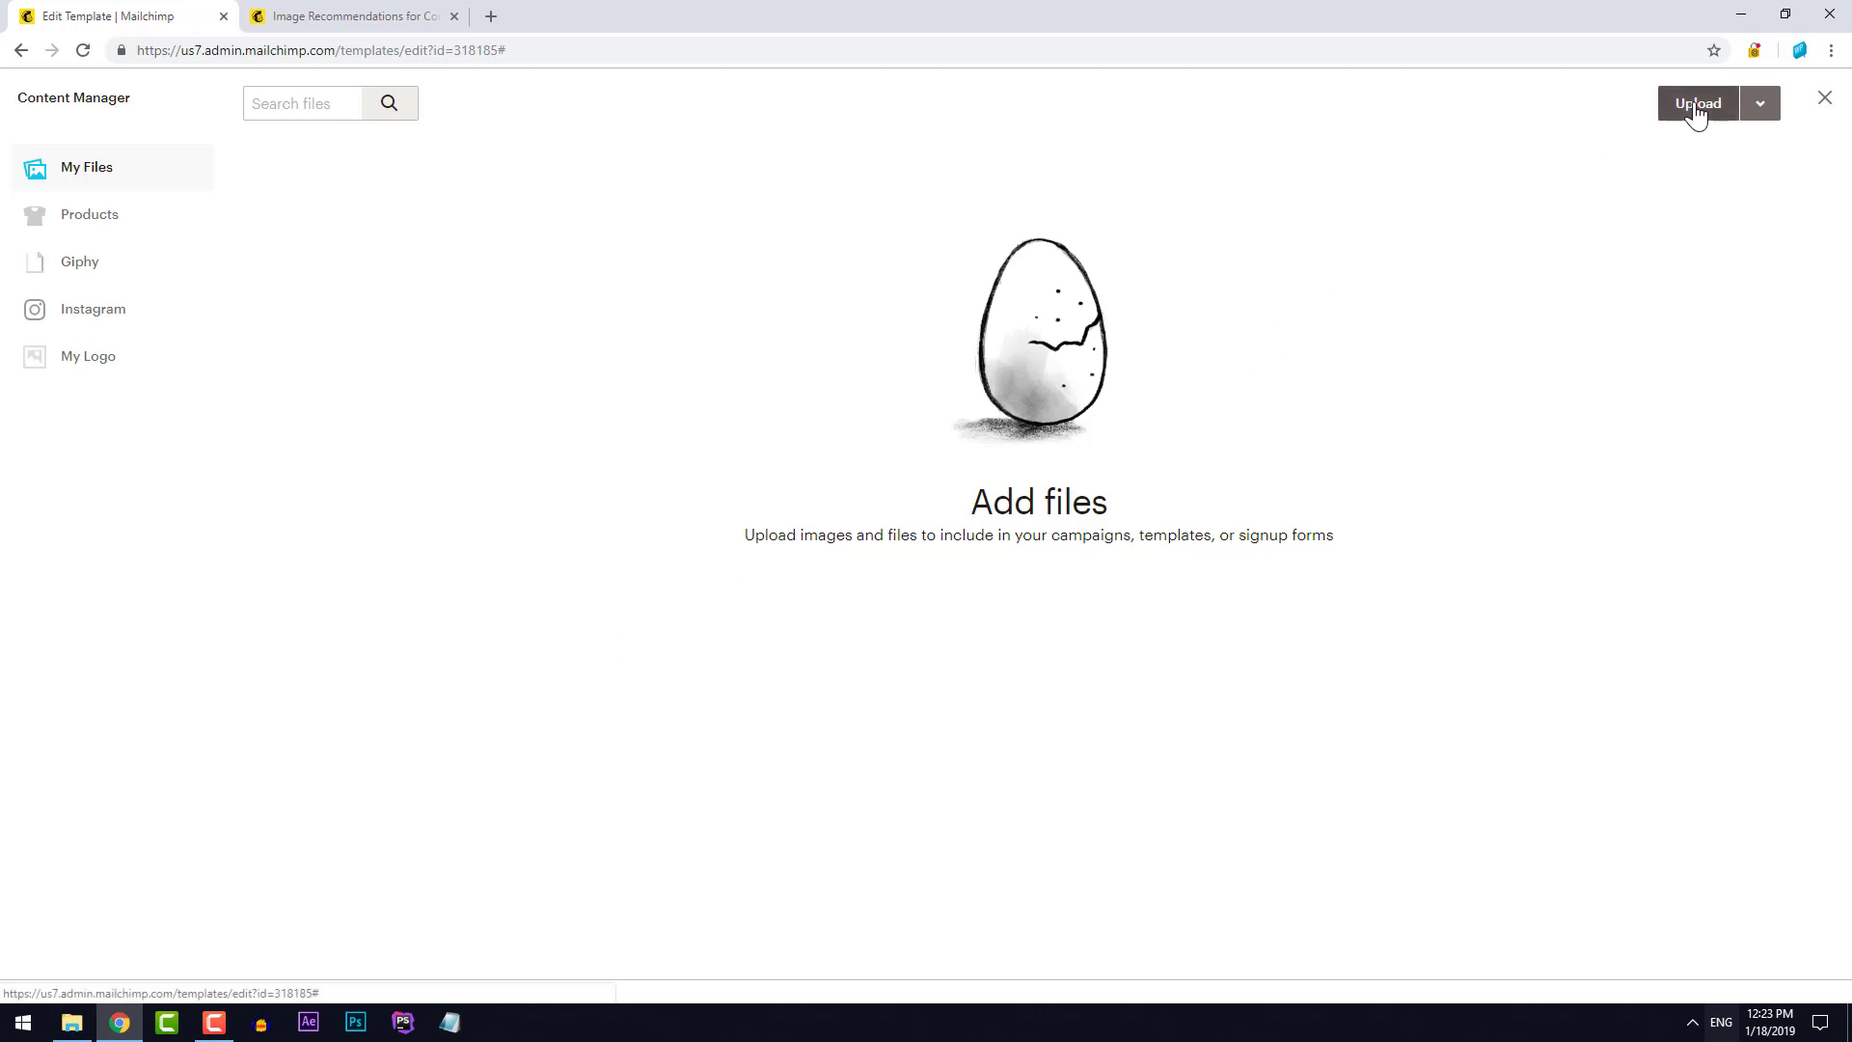
Upload the eight images from terranova-600x400-barn through terranova-1200x400-woman-mountains in the Images for Terranova newsletter folder to the Content Manager
click(1759, 114)
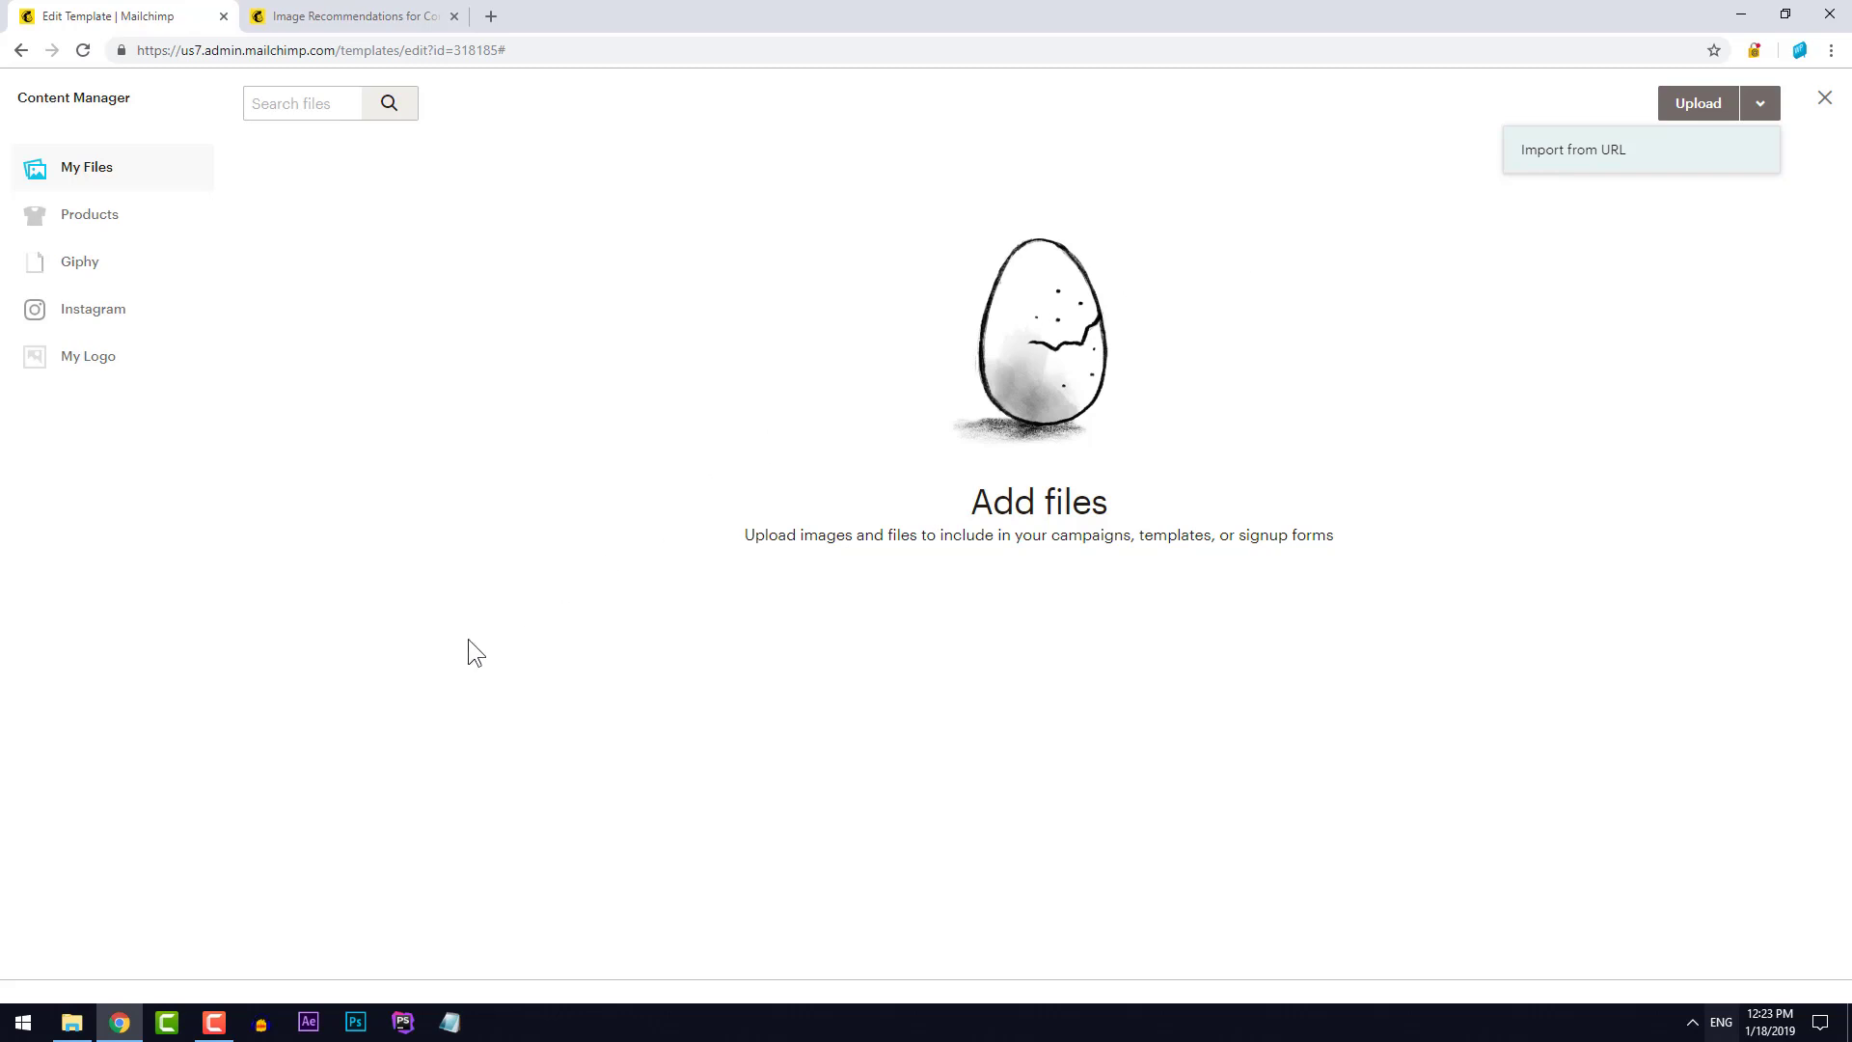
click(72, 1021)
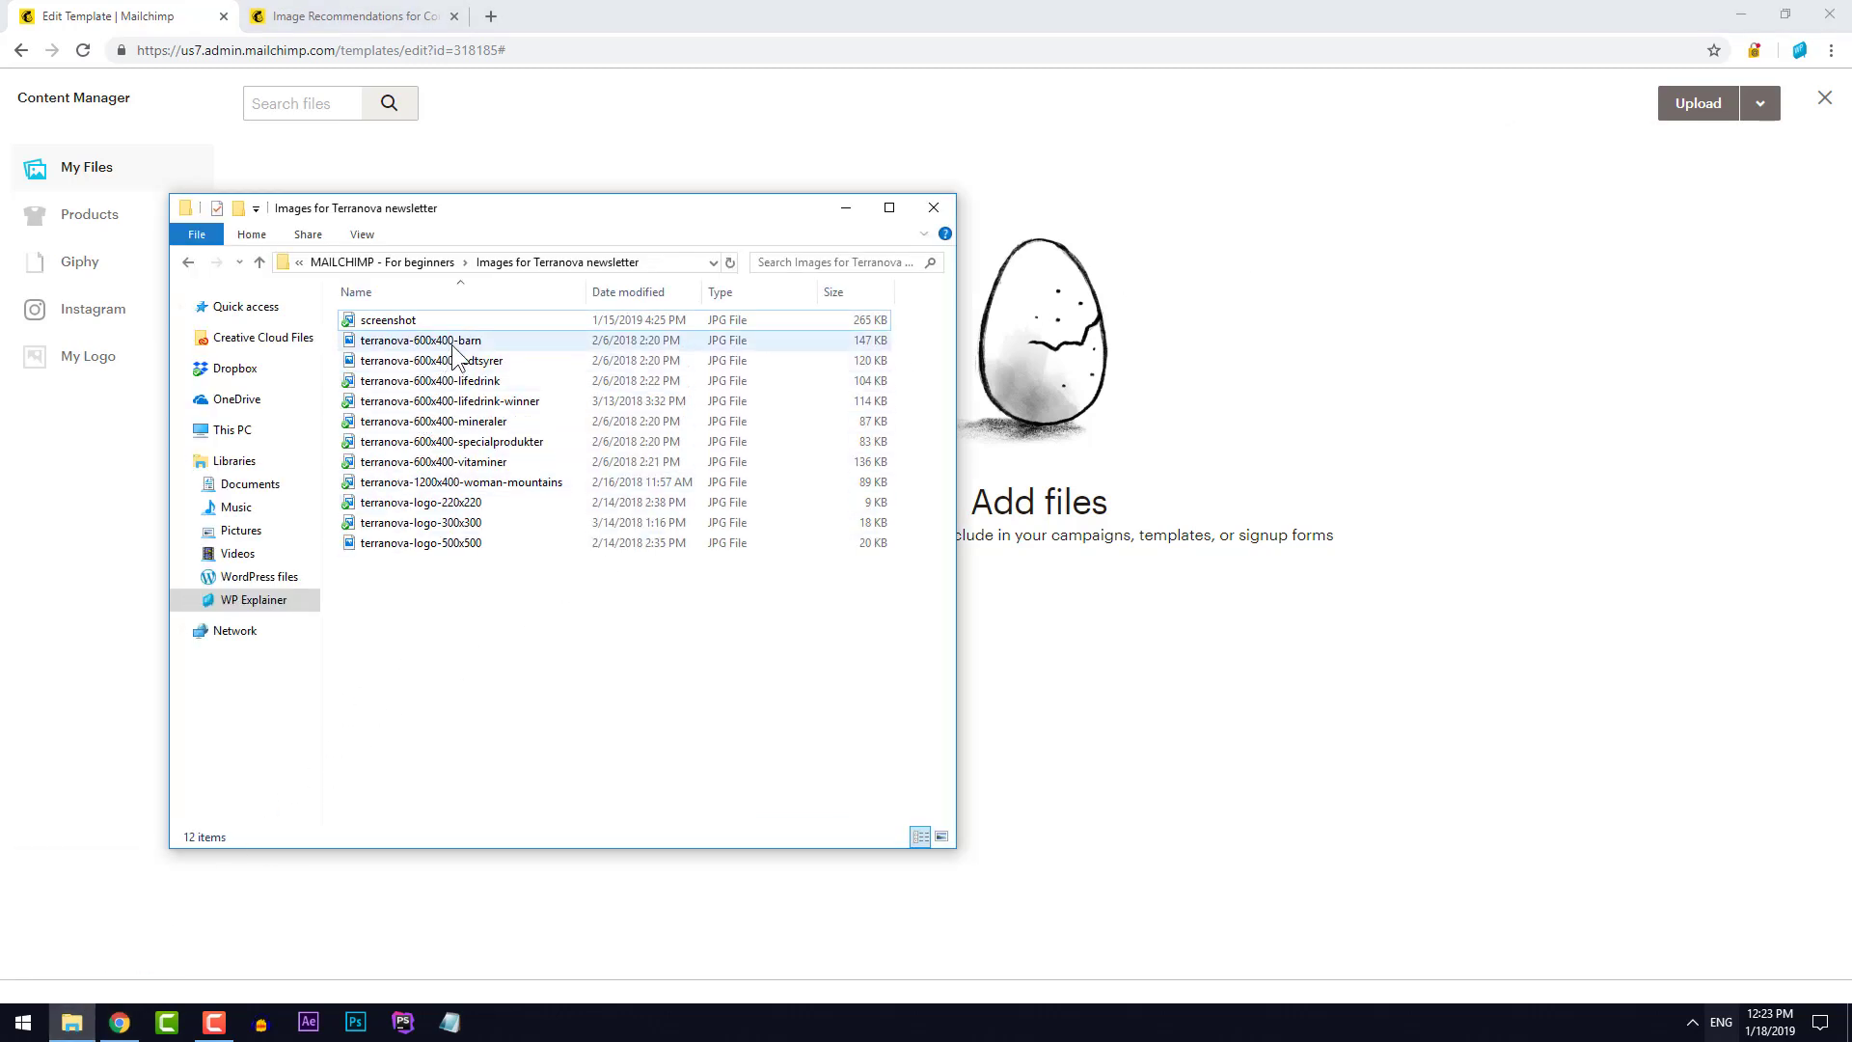
click(452, 345)
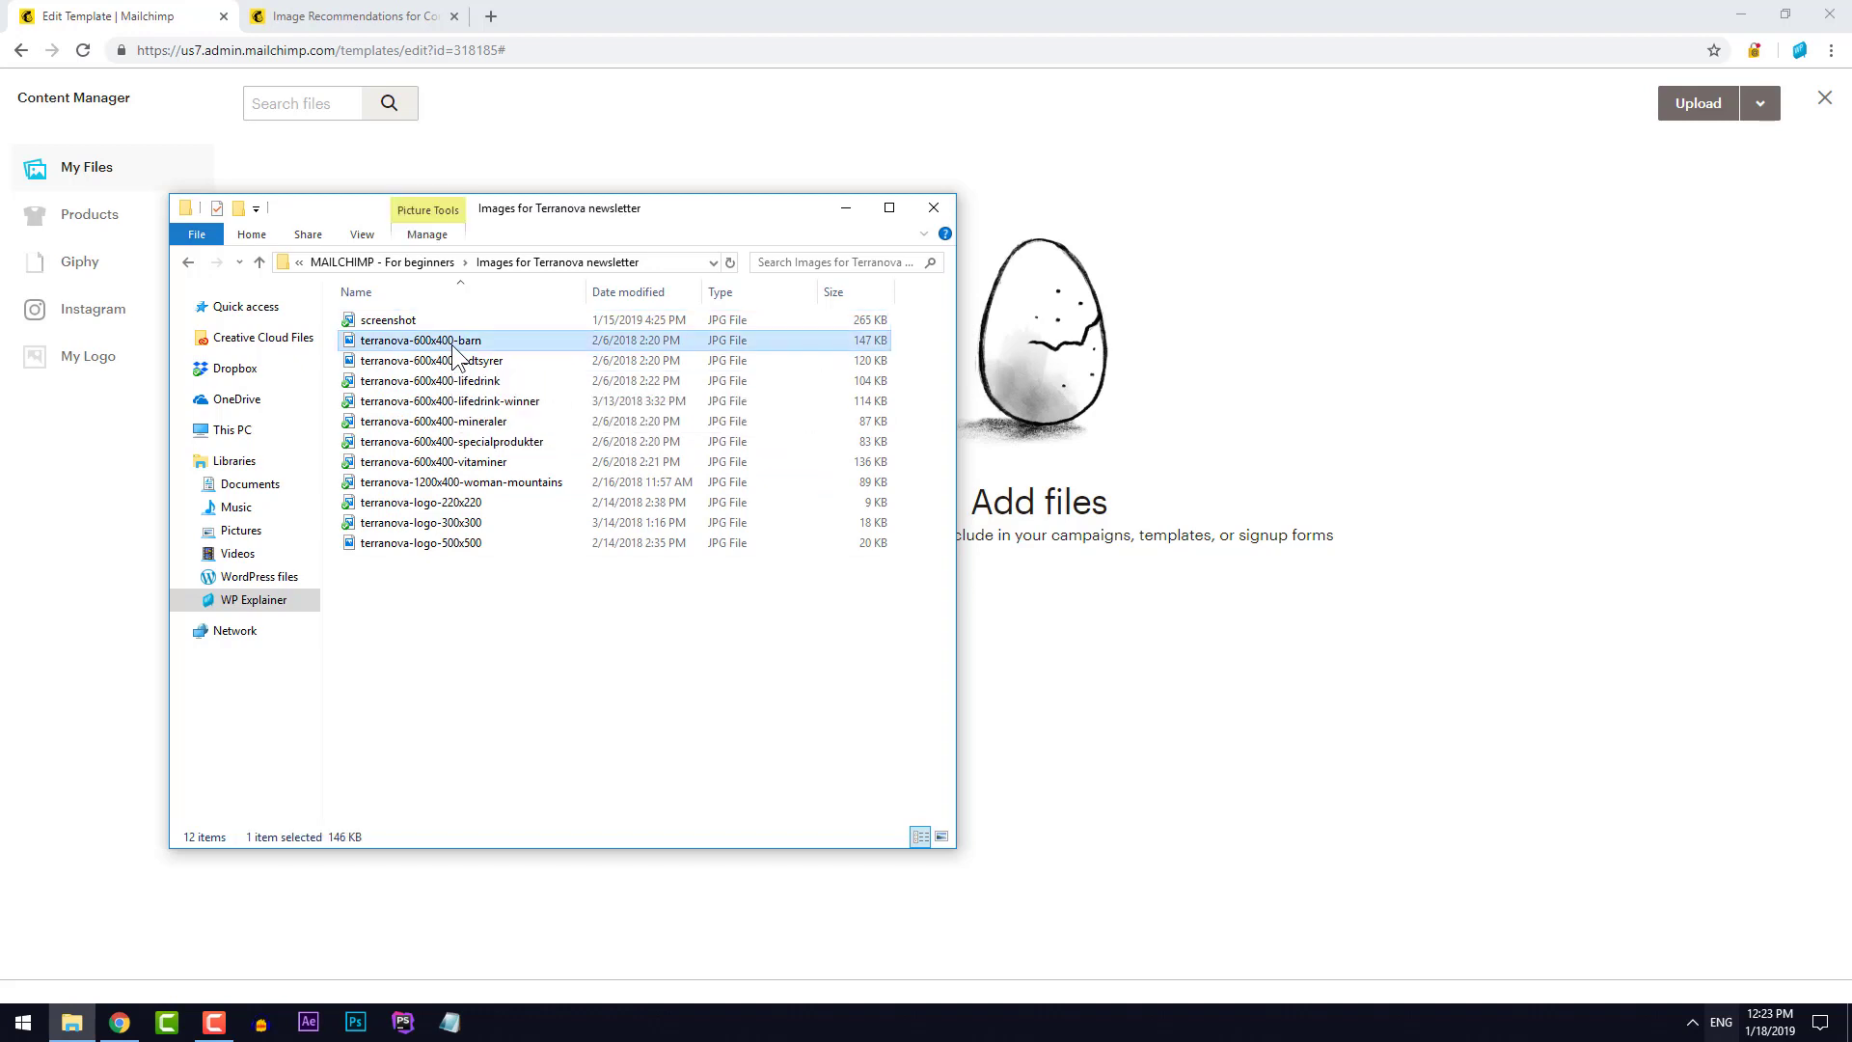
shift+click(453, 482)
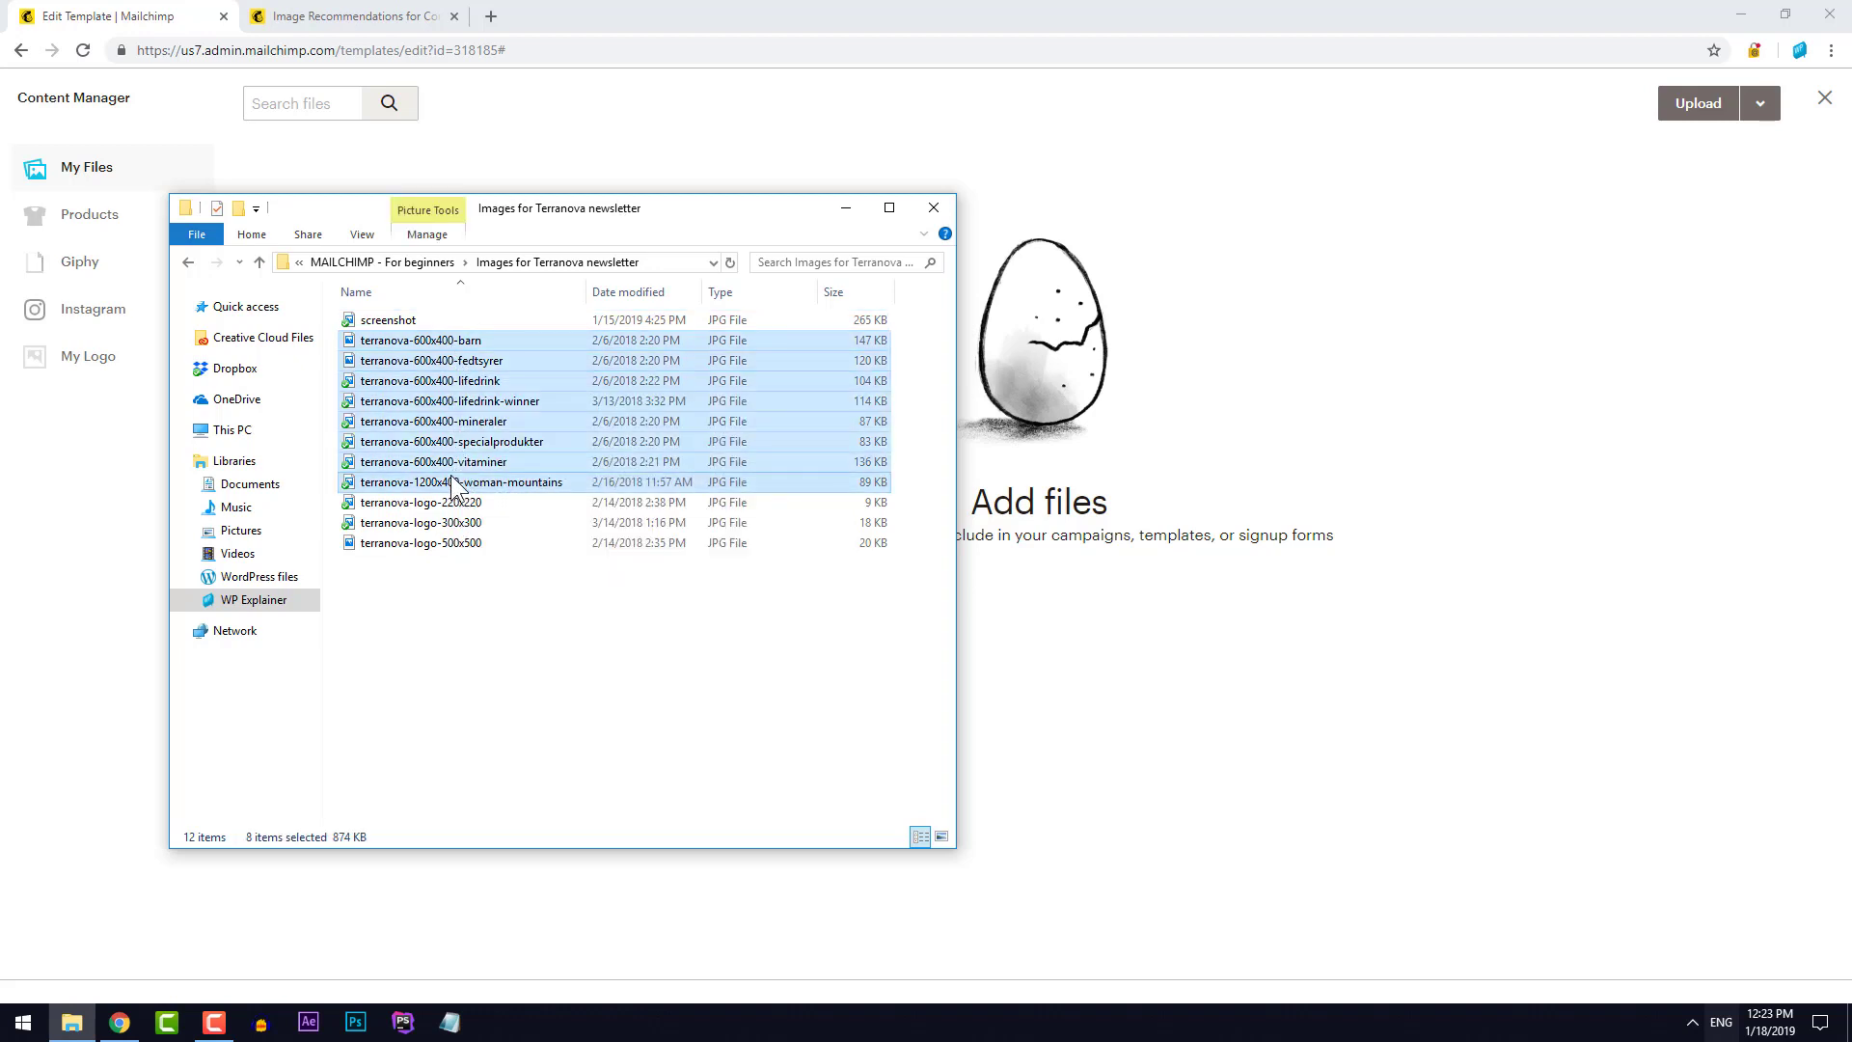
drag(408, 401, 1225, 392)
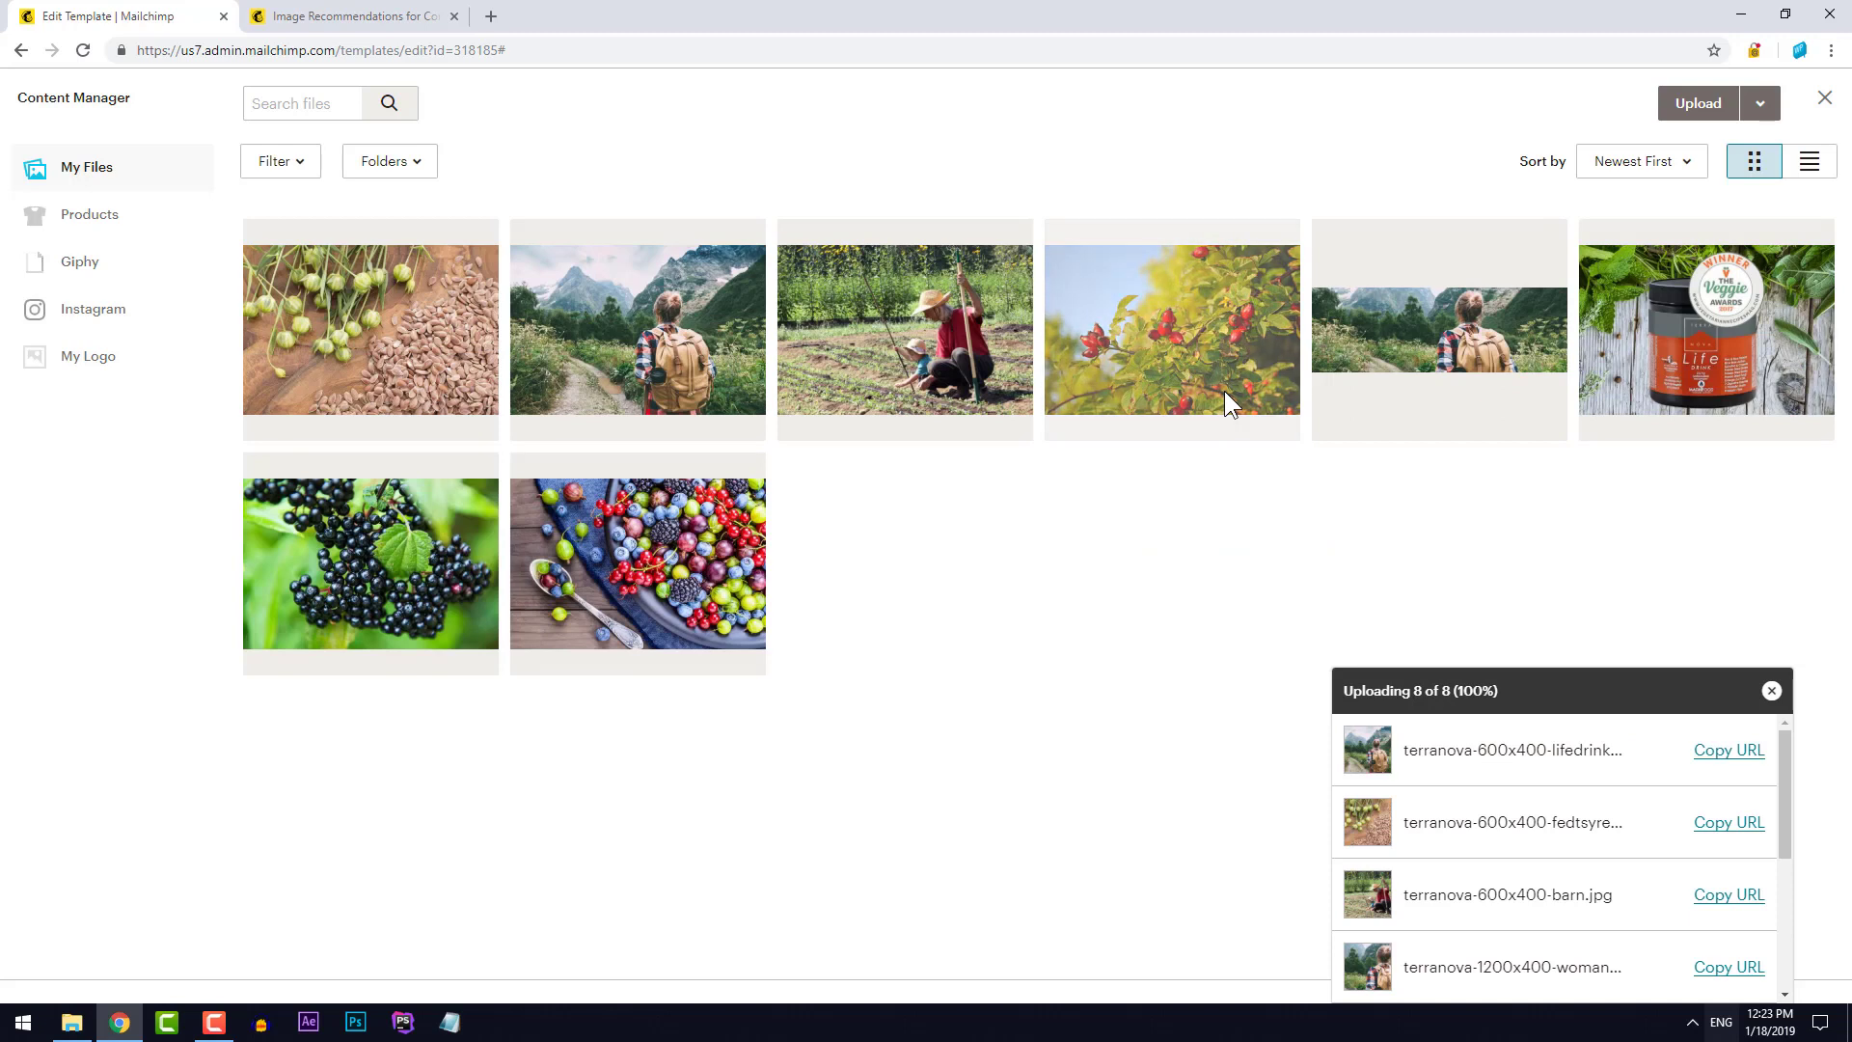
Insert terranova-1200x400-woman-mountains.jpg into the new Image block and open the block's style options
click(1431, 349)
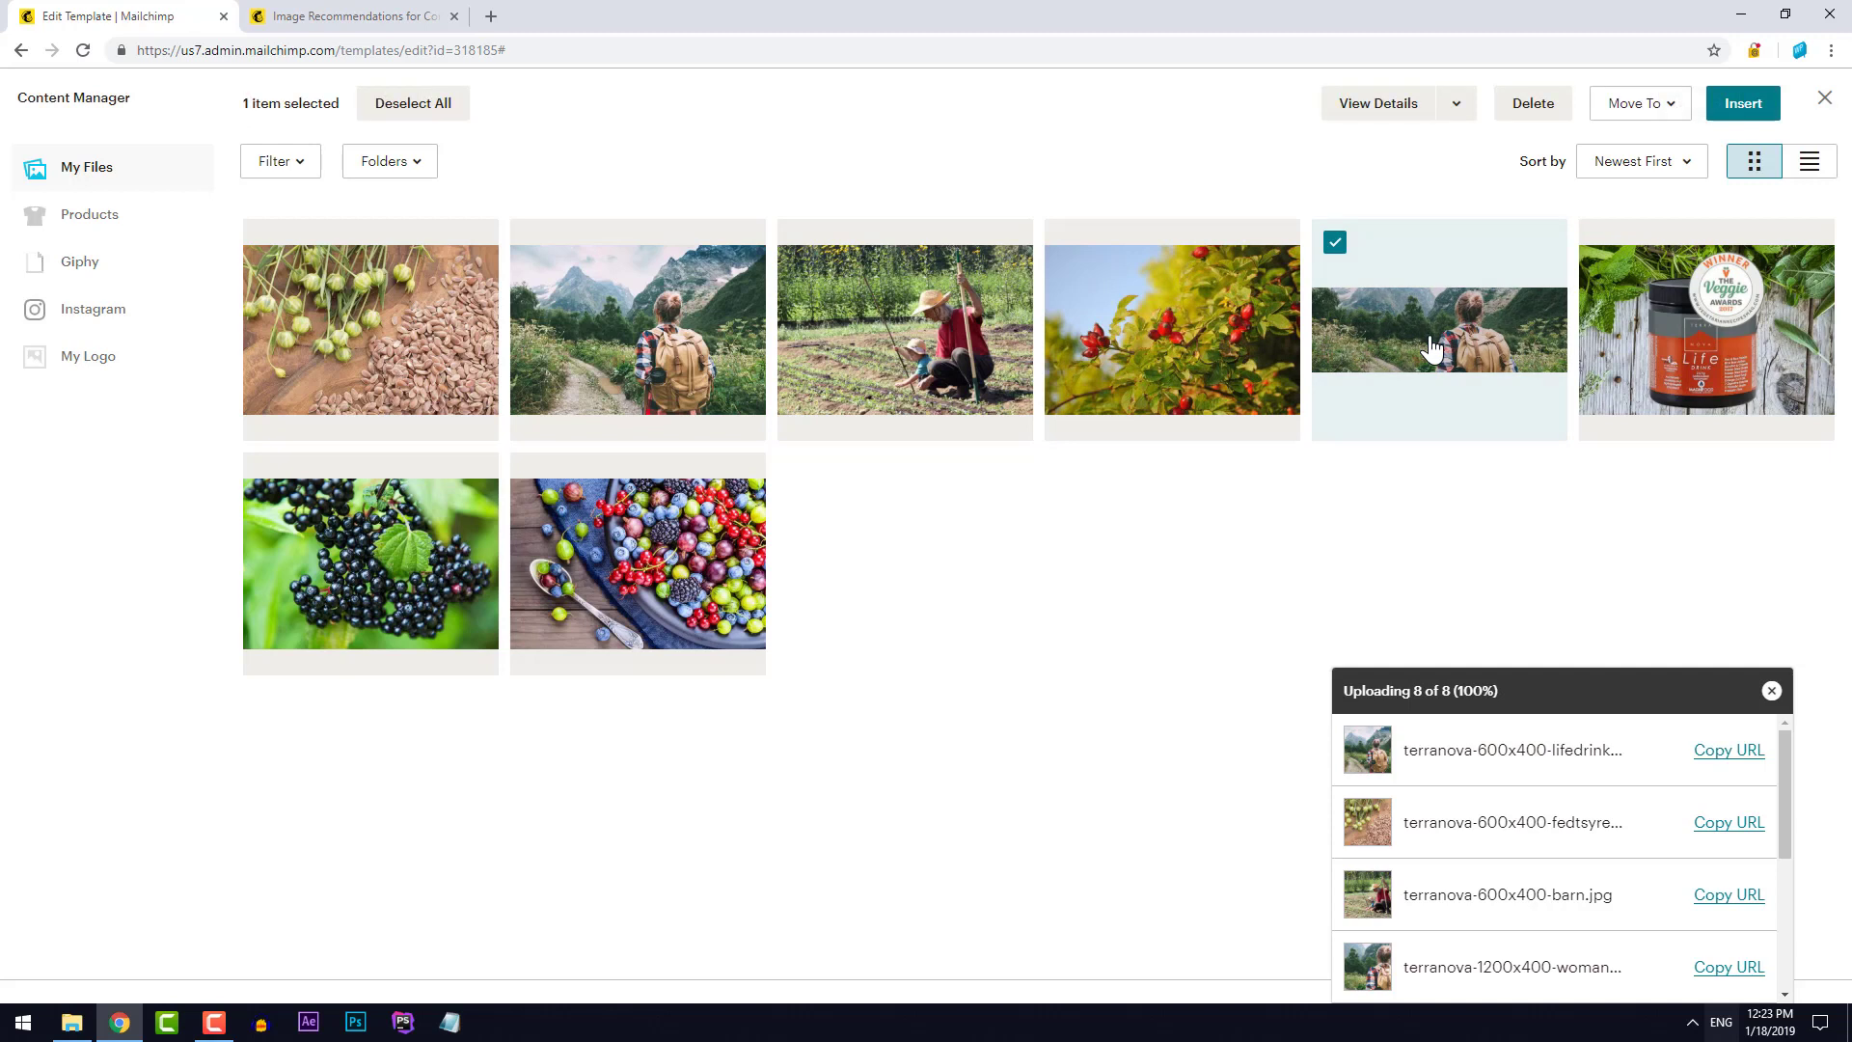
click(1741, 107)
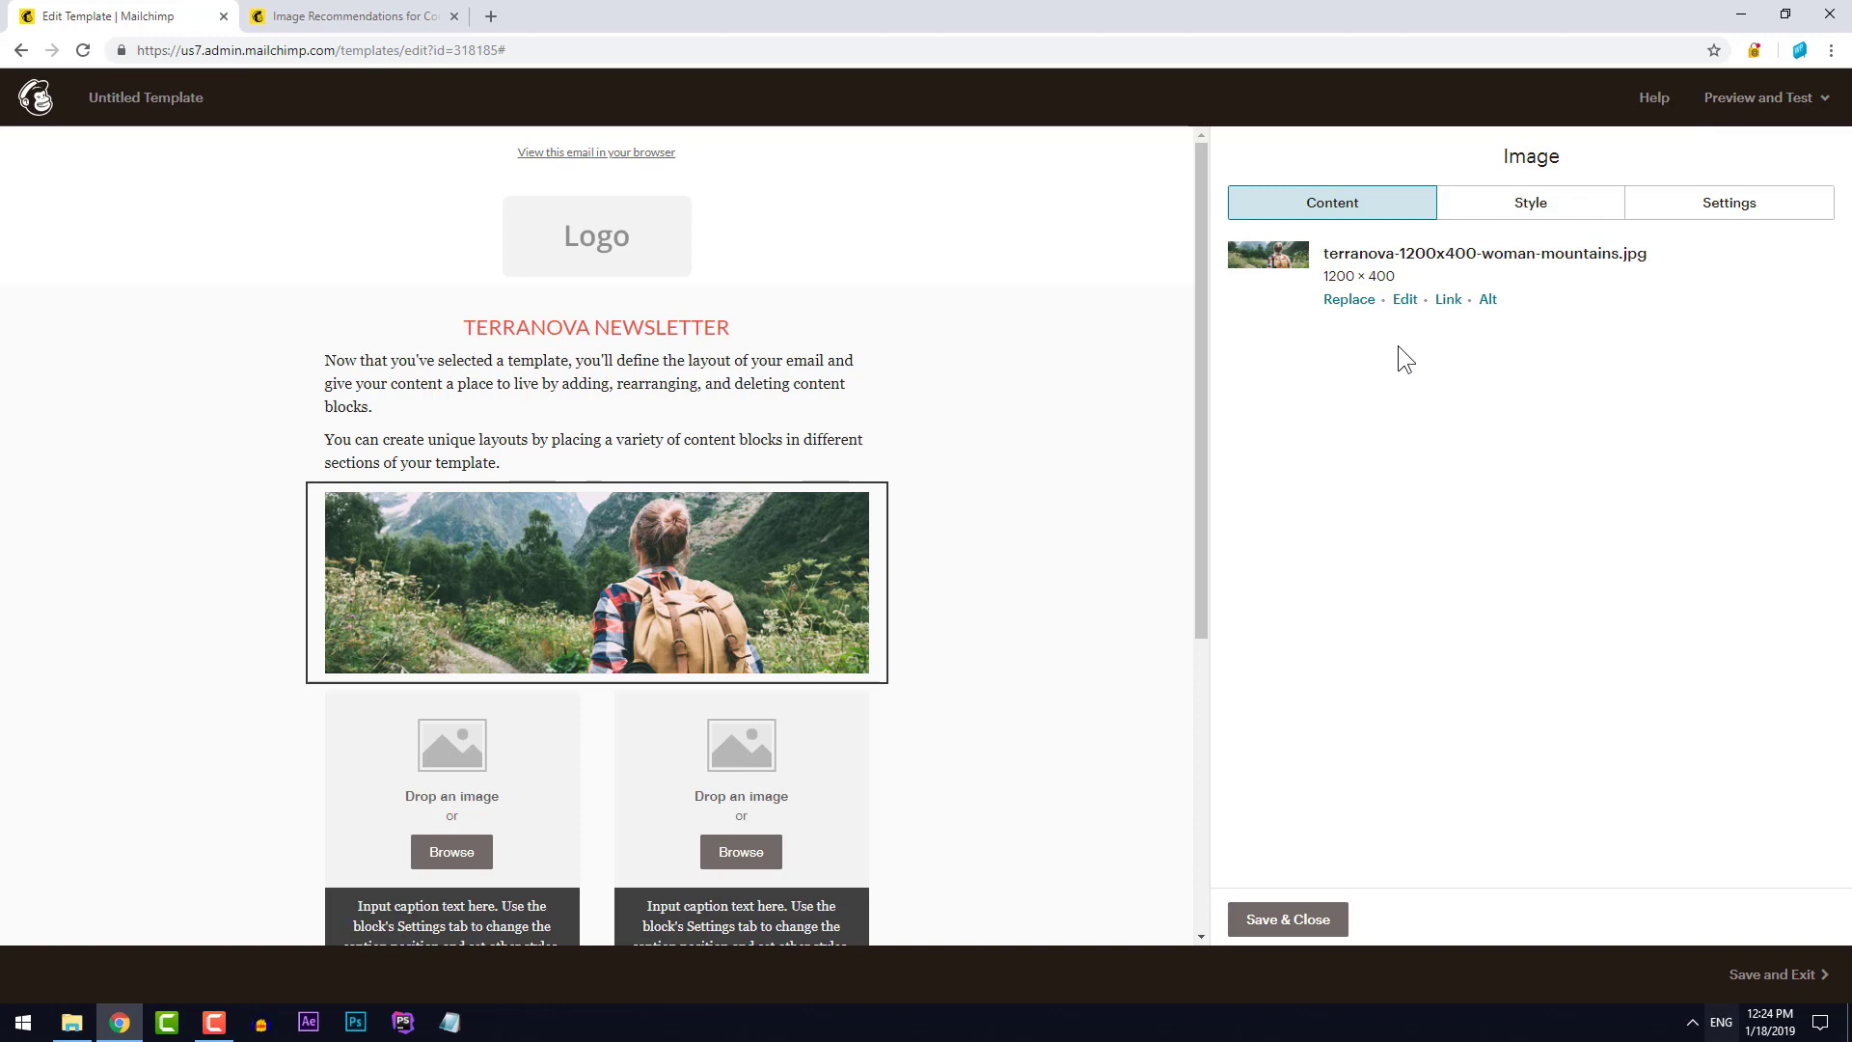
click(1569, 210)
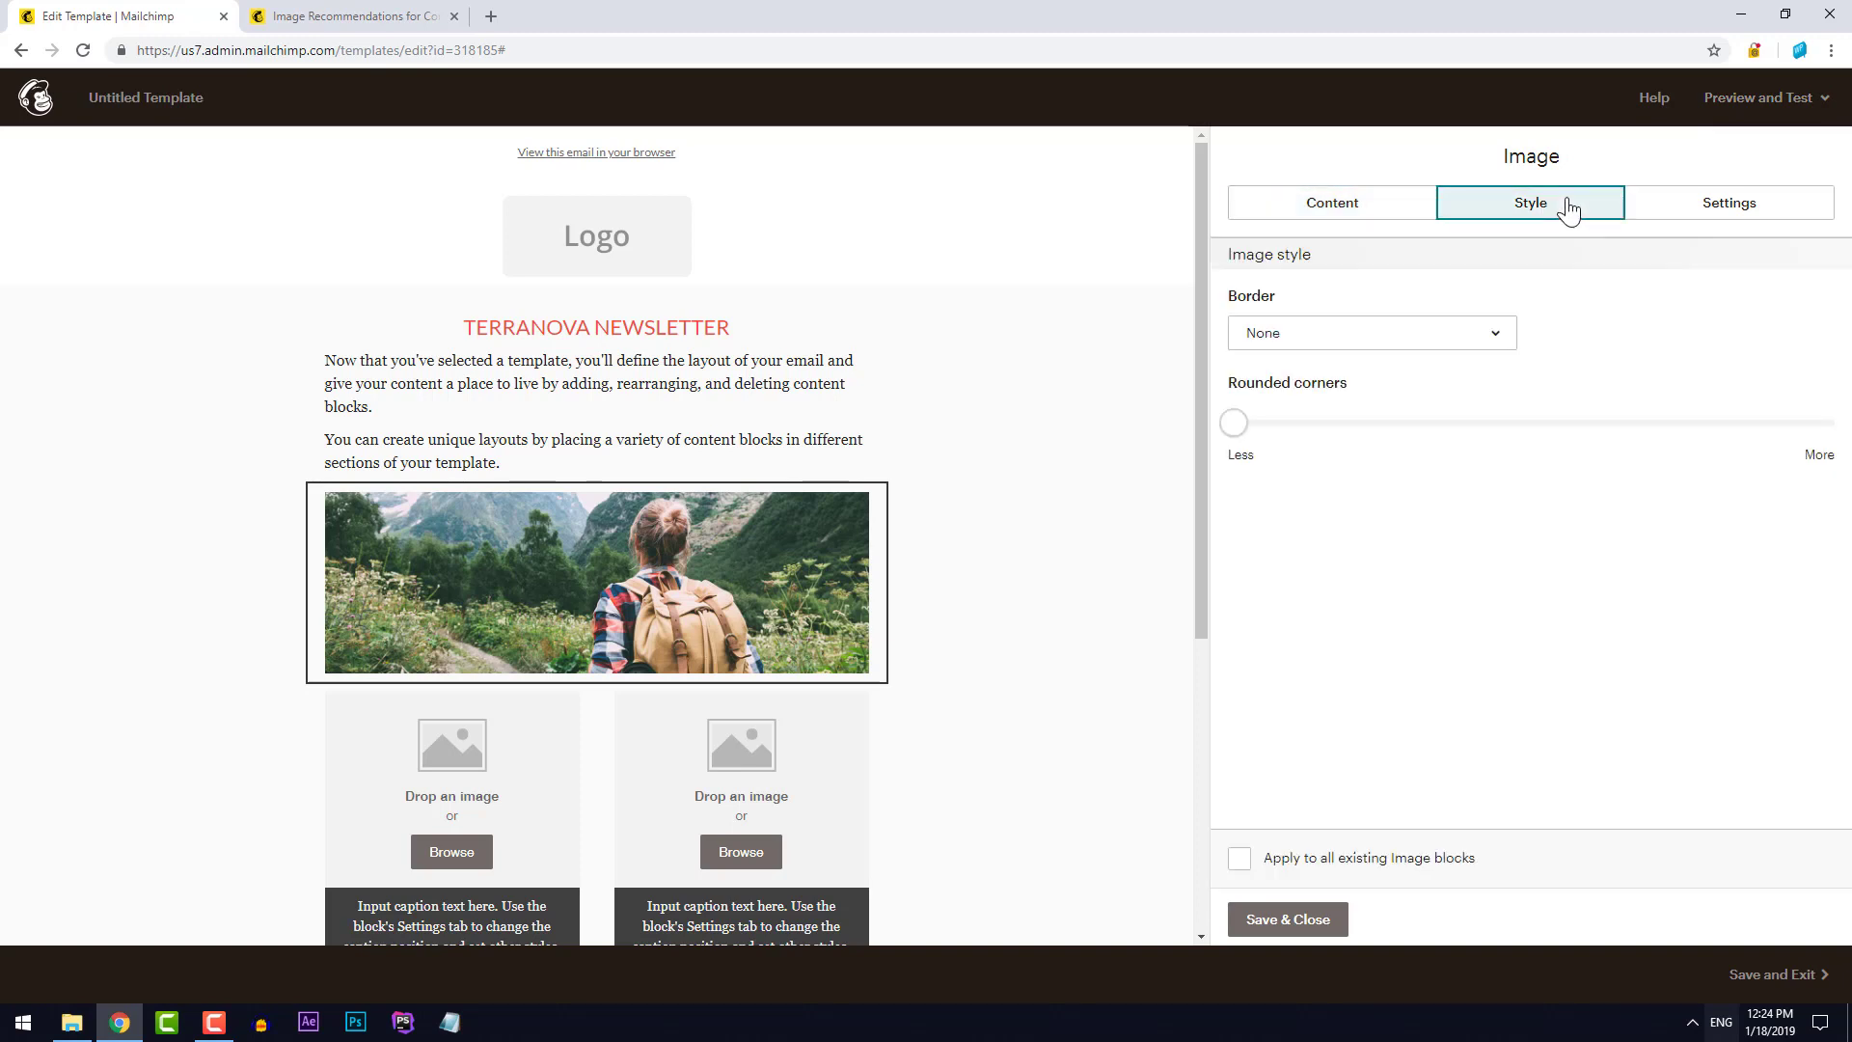
Try a solid border and rounded corners on the mountain image, and reset both to none
click(1343, 340)
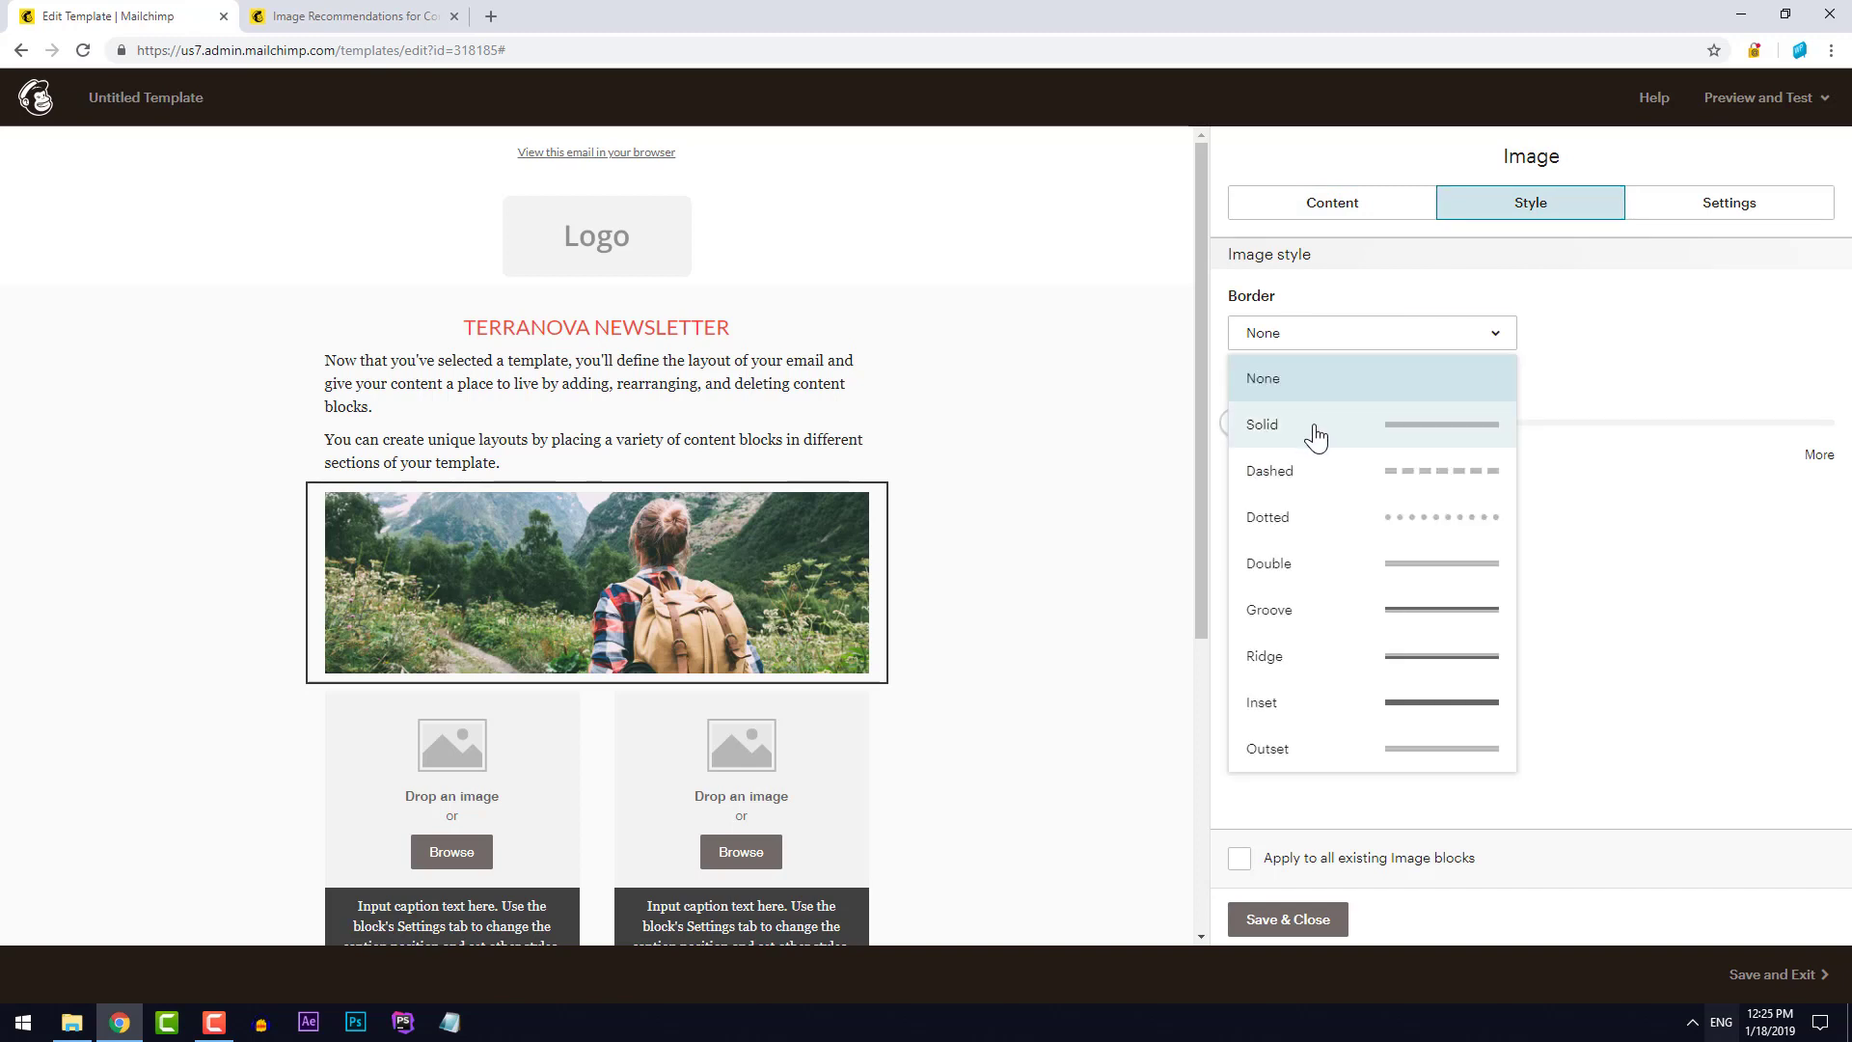
click(1314, 436)
click(1348, 343)
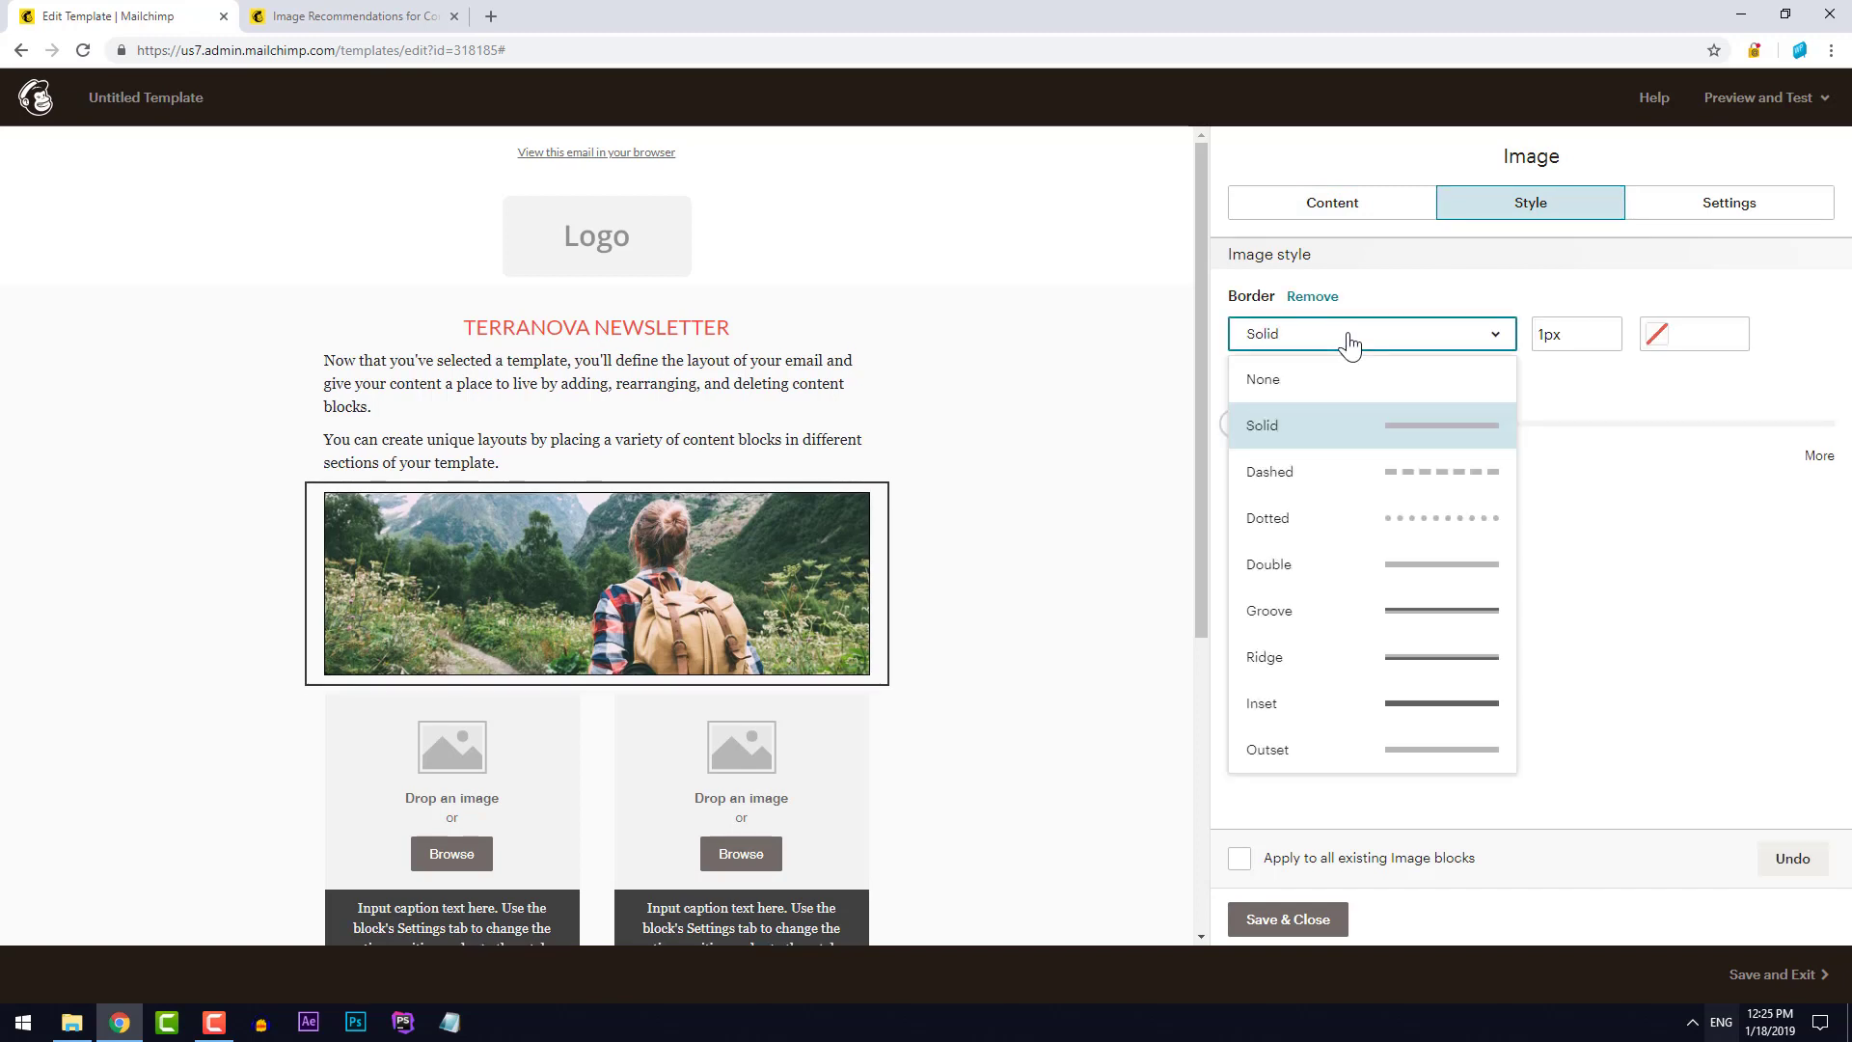
click(1335, 385)
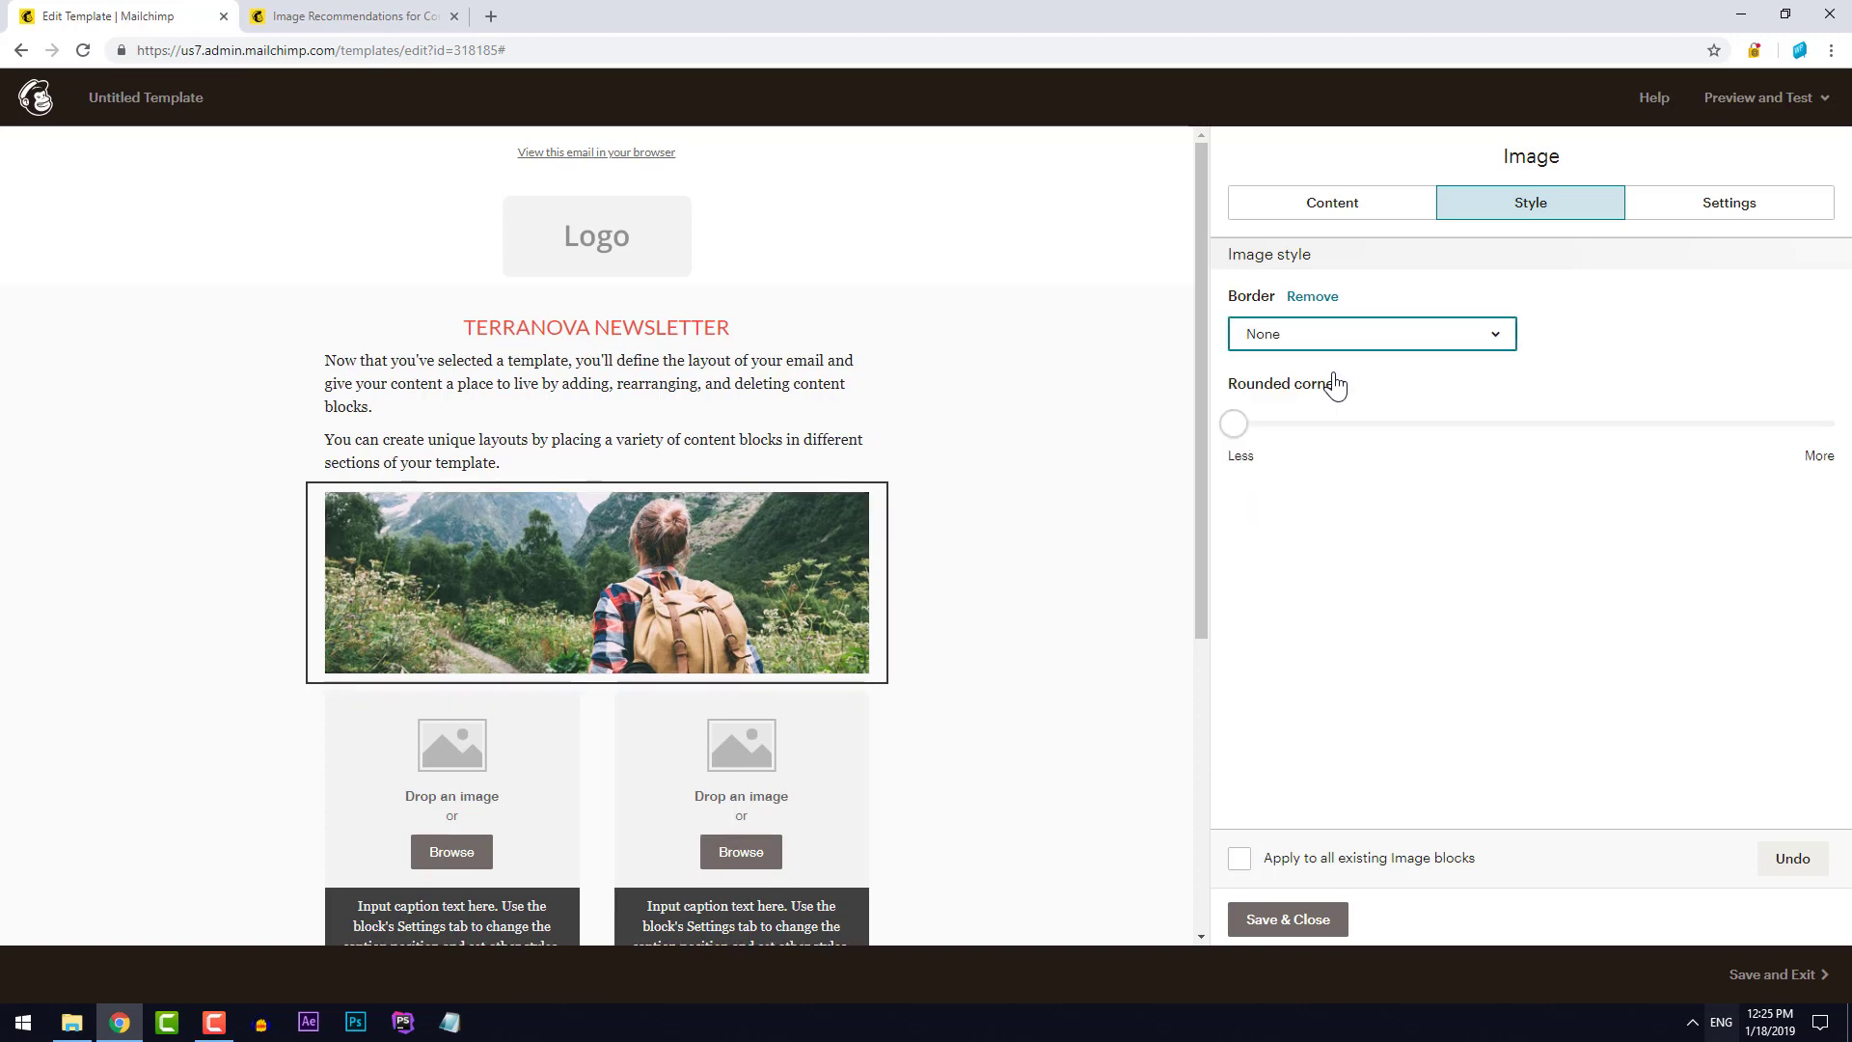
drag(1231, 430, 1192, 431)
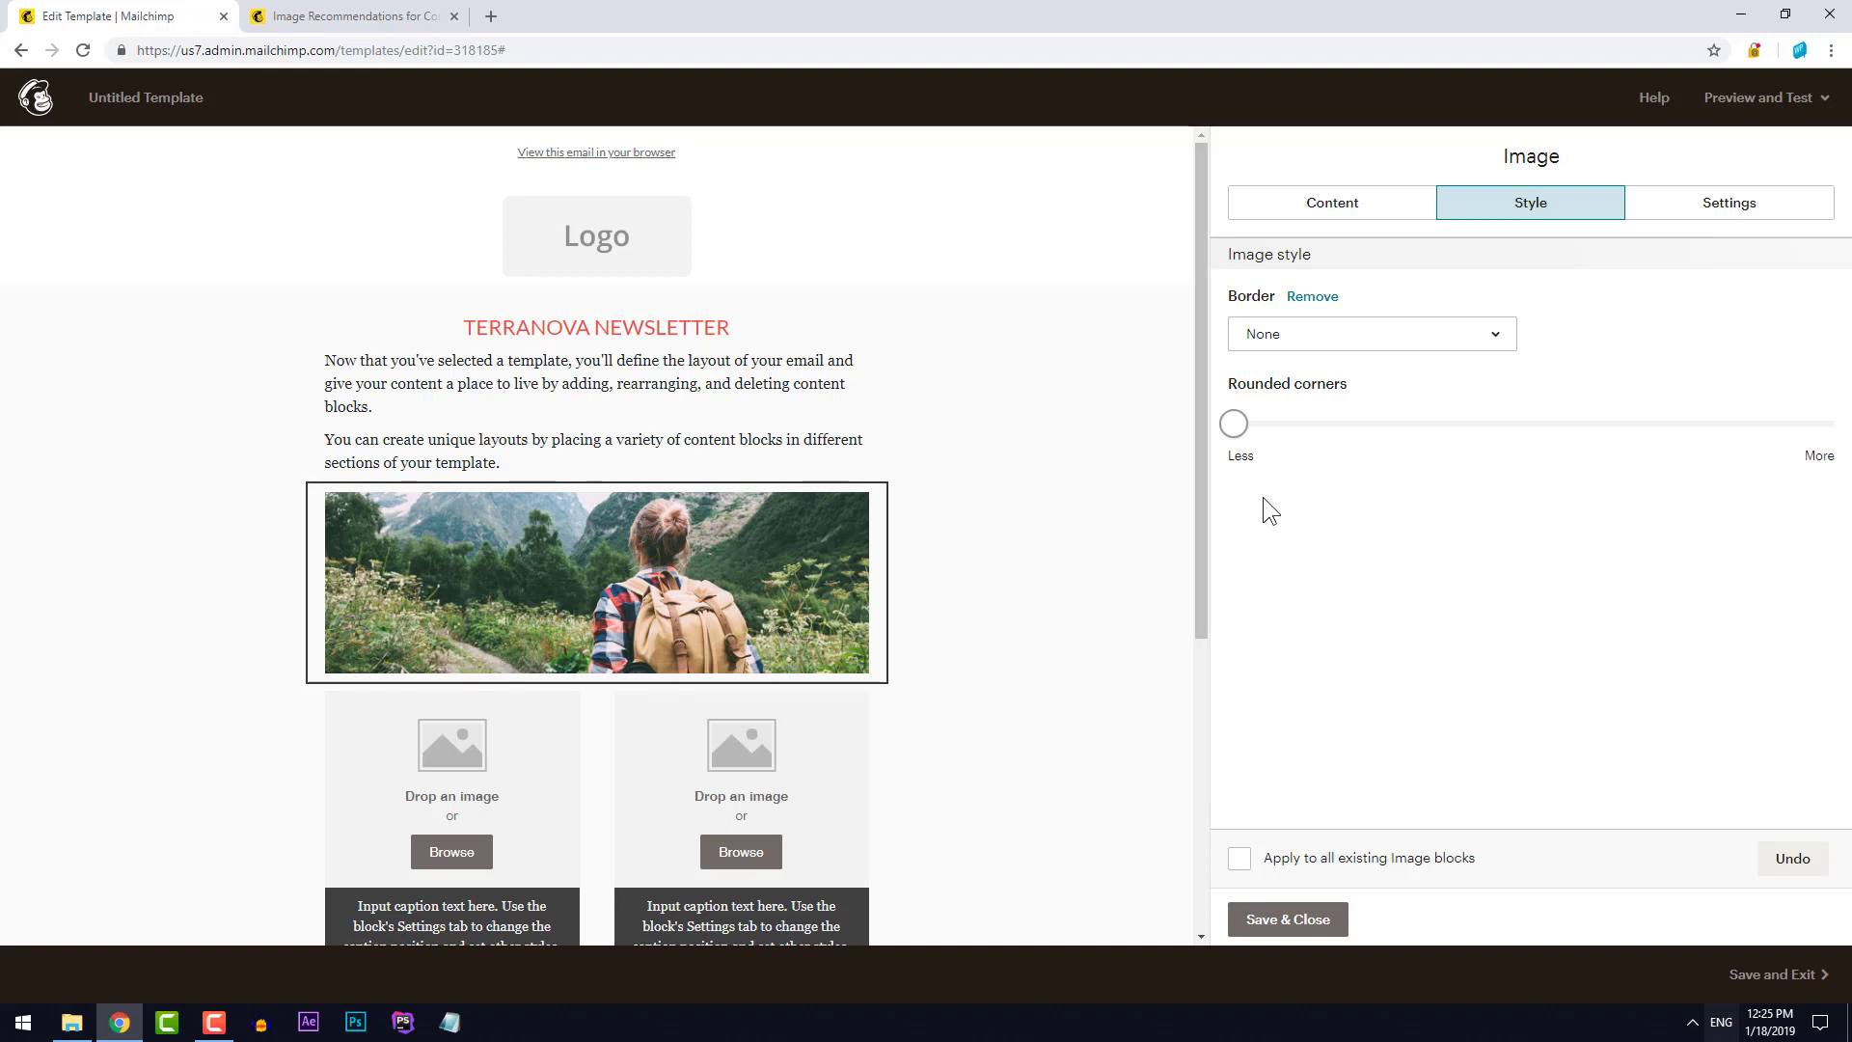
click(1269, 424)
click(1233, 427)
Try edge-to-edge margins on the mountain image, constrain its dimensions by 50% for high-resolution displays, and save and close the block
click(1703, 218)
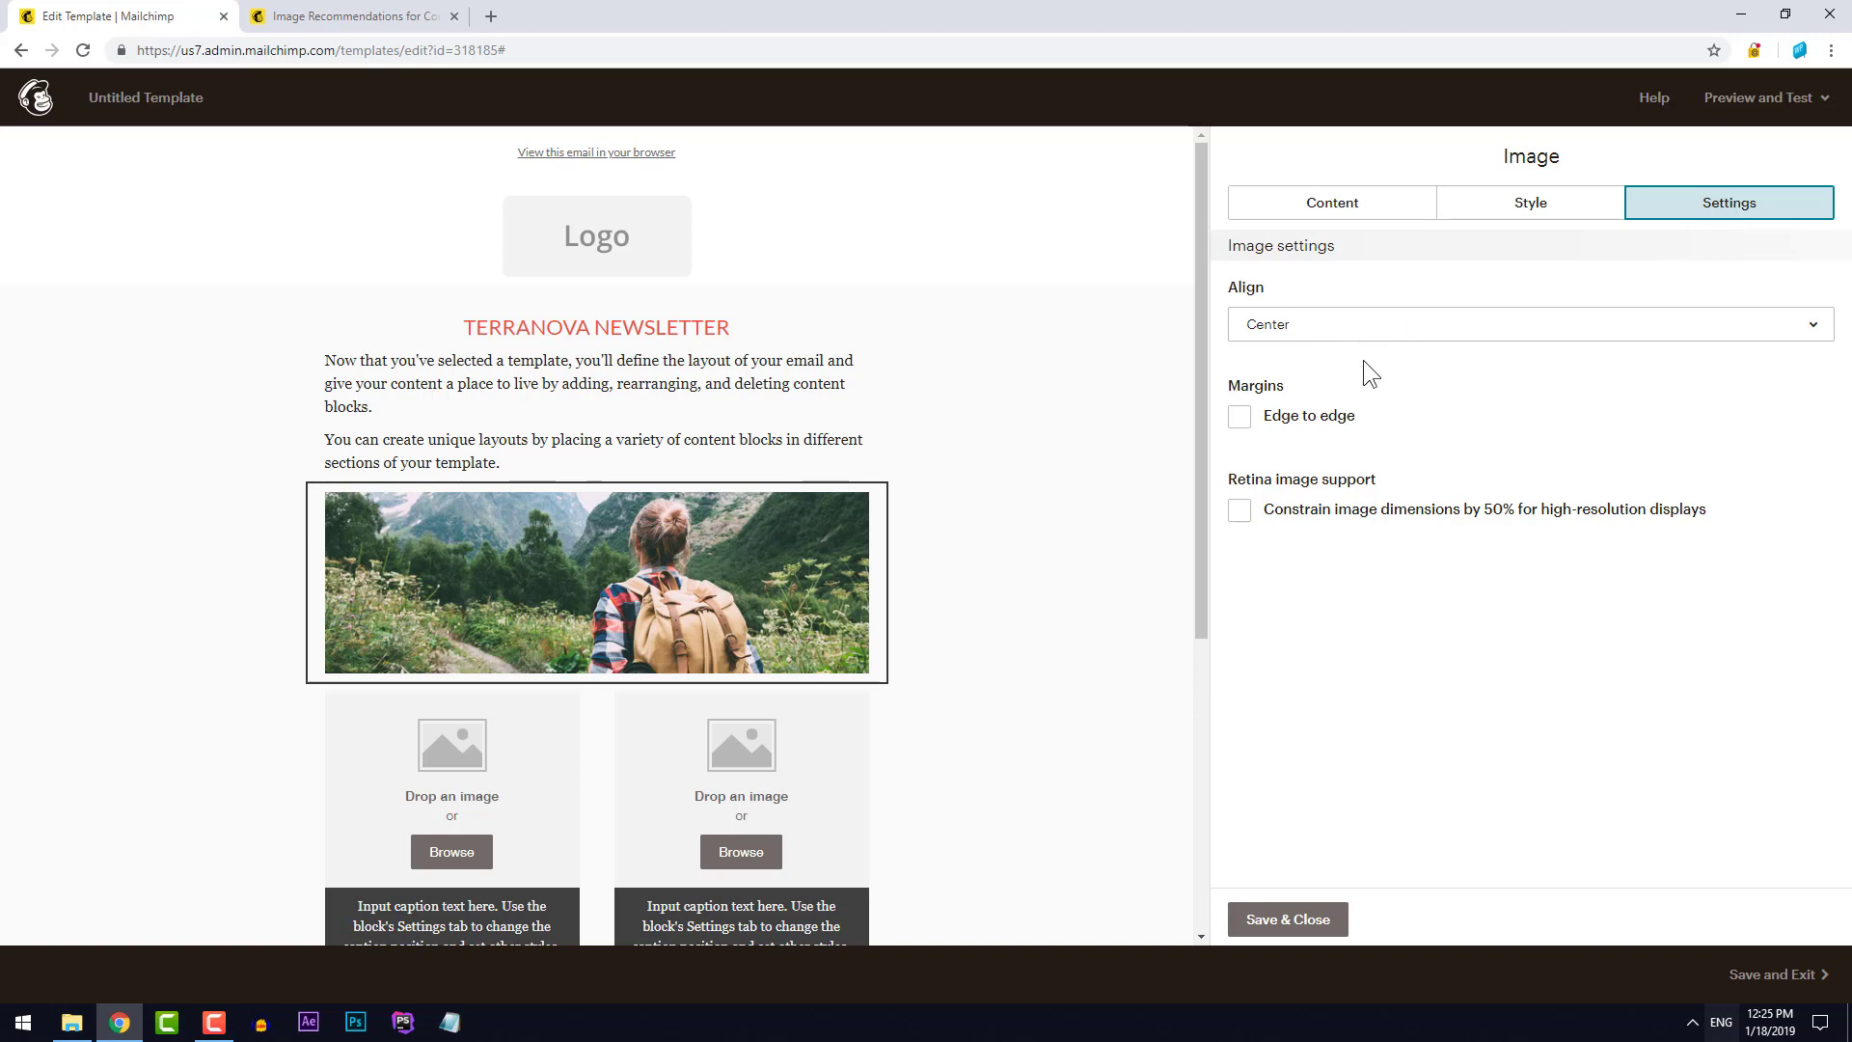
click(1239, 418)
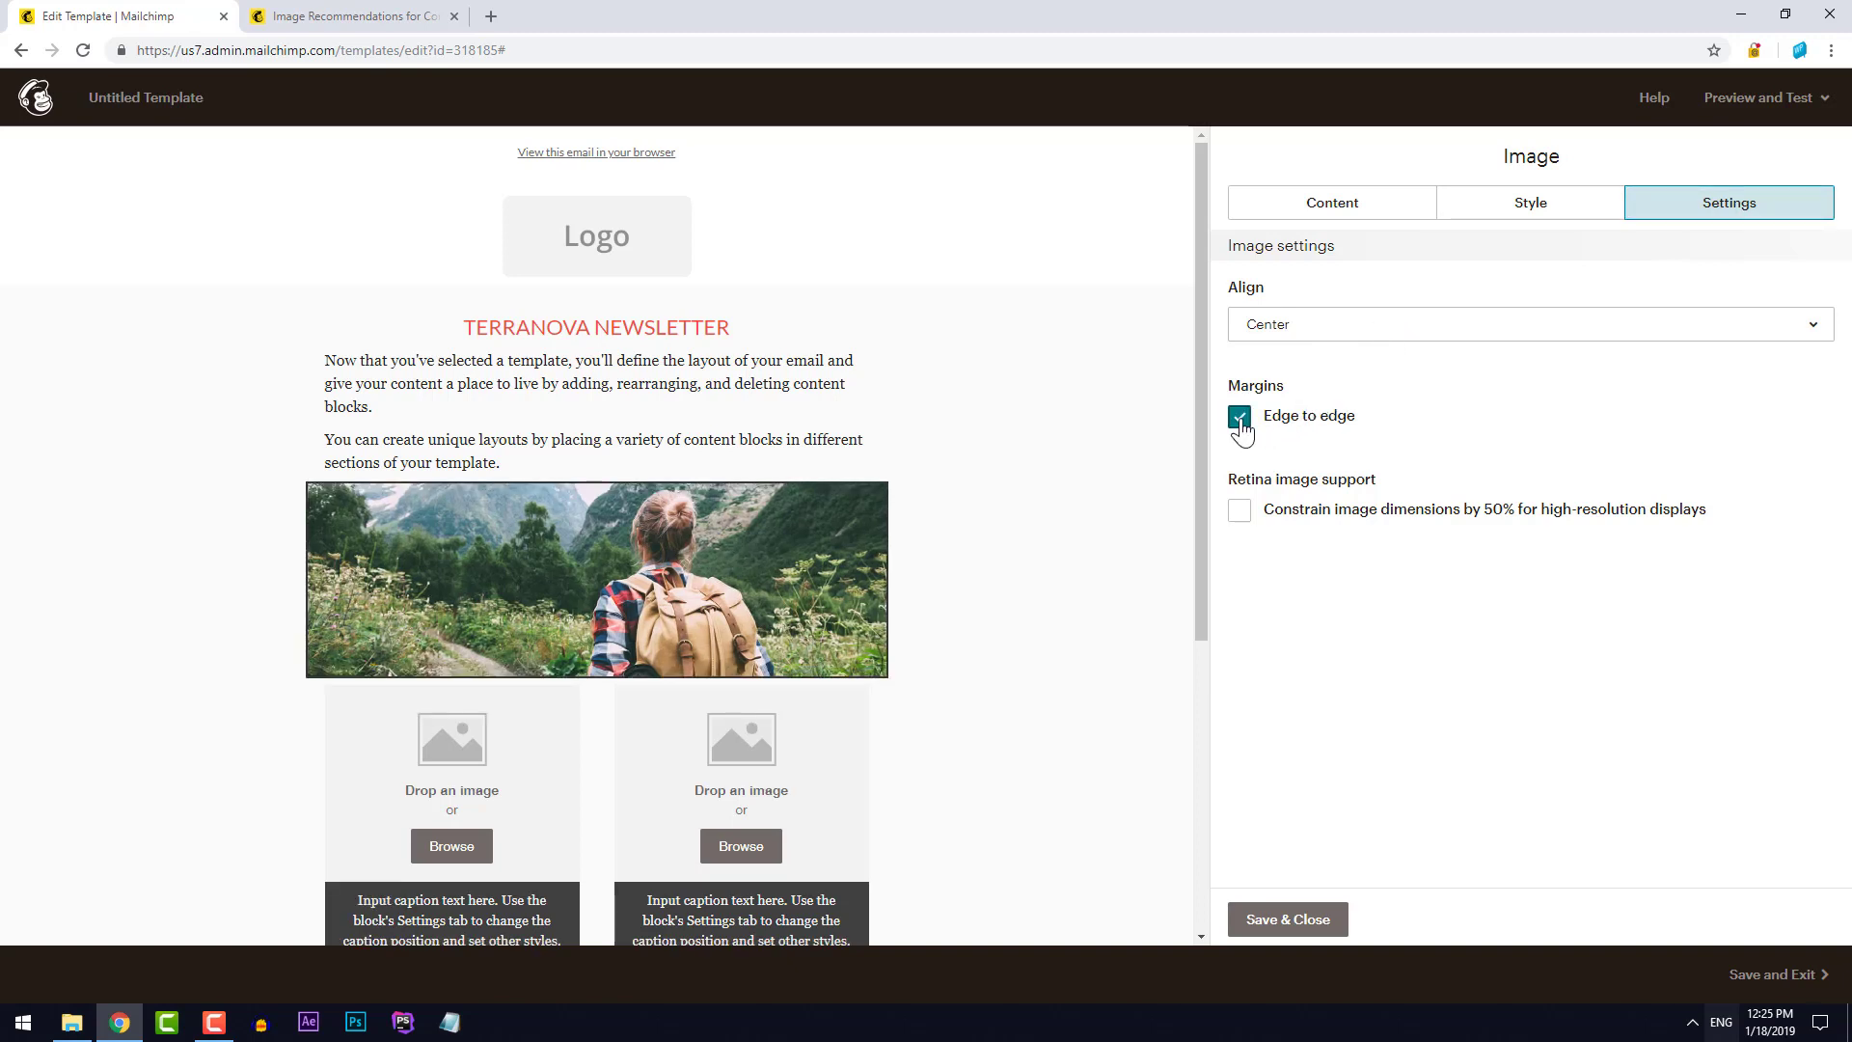
click(1240, 421)
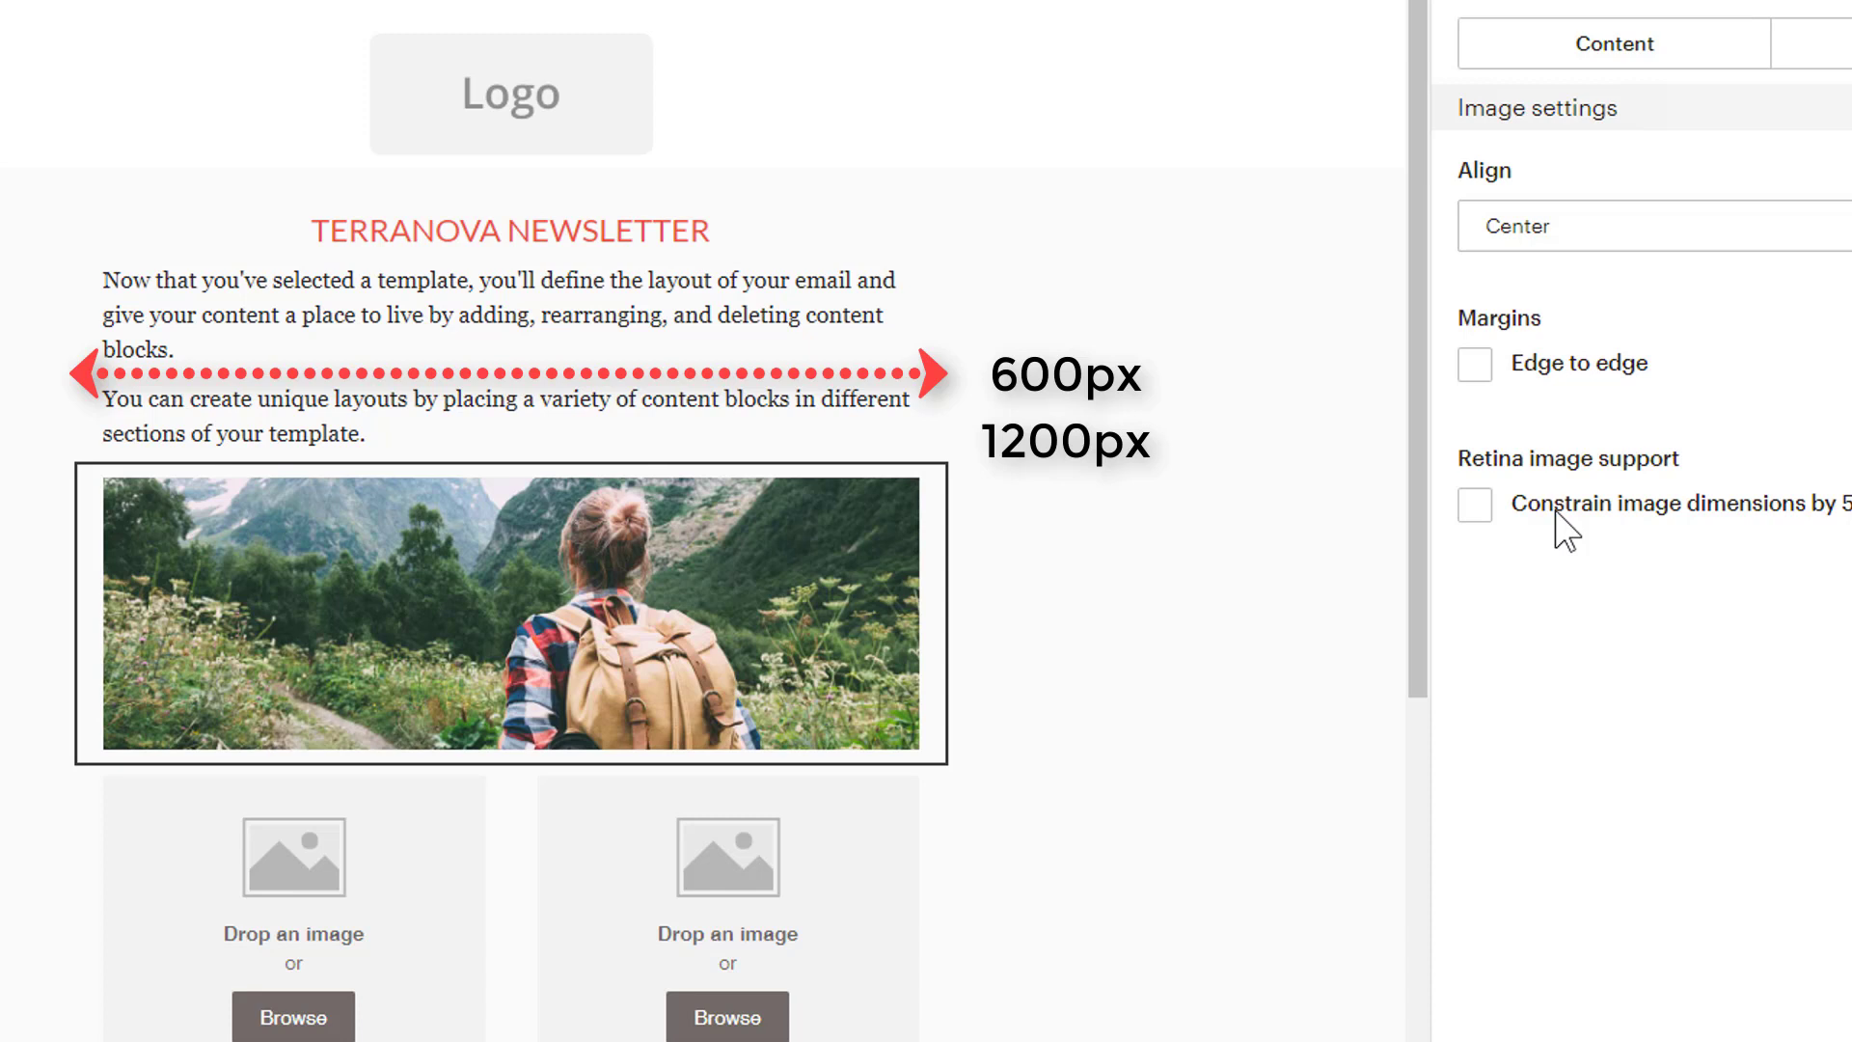
click(1553, 510)
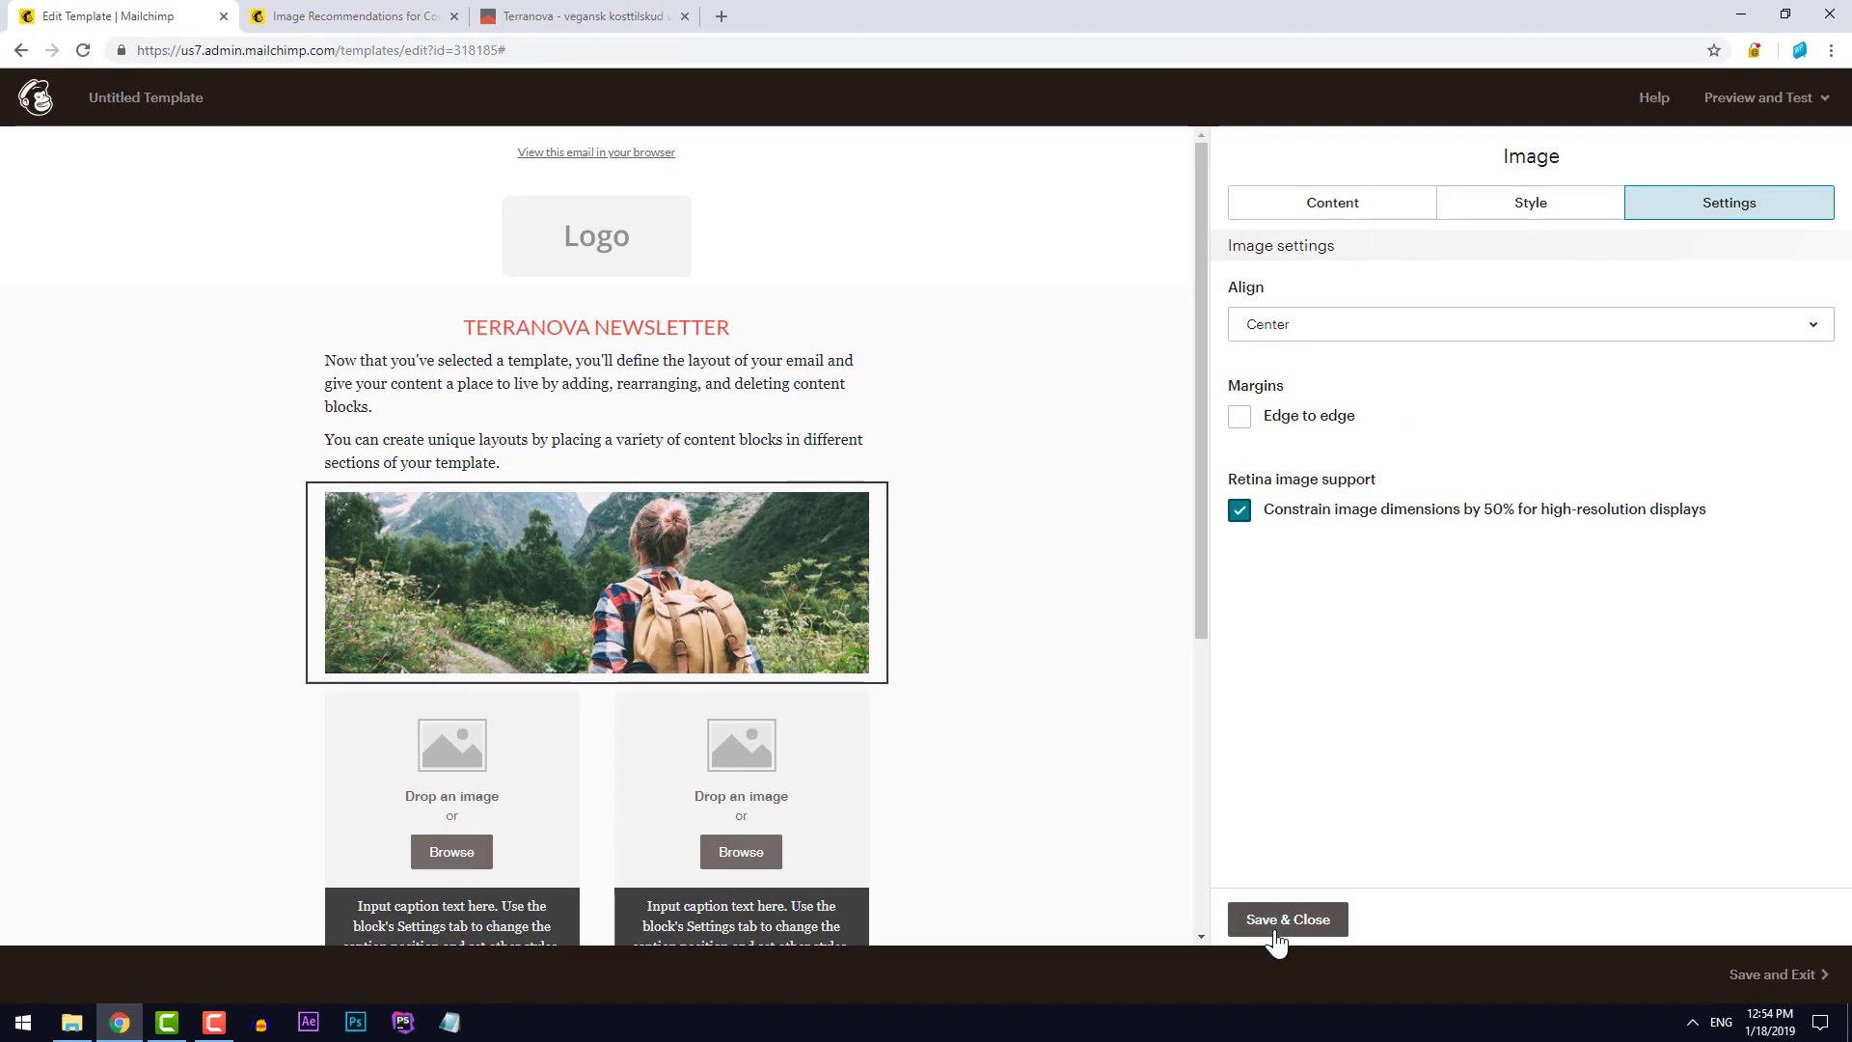
click(1279, 921)
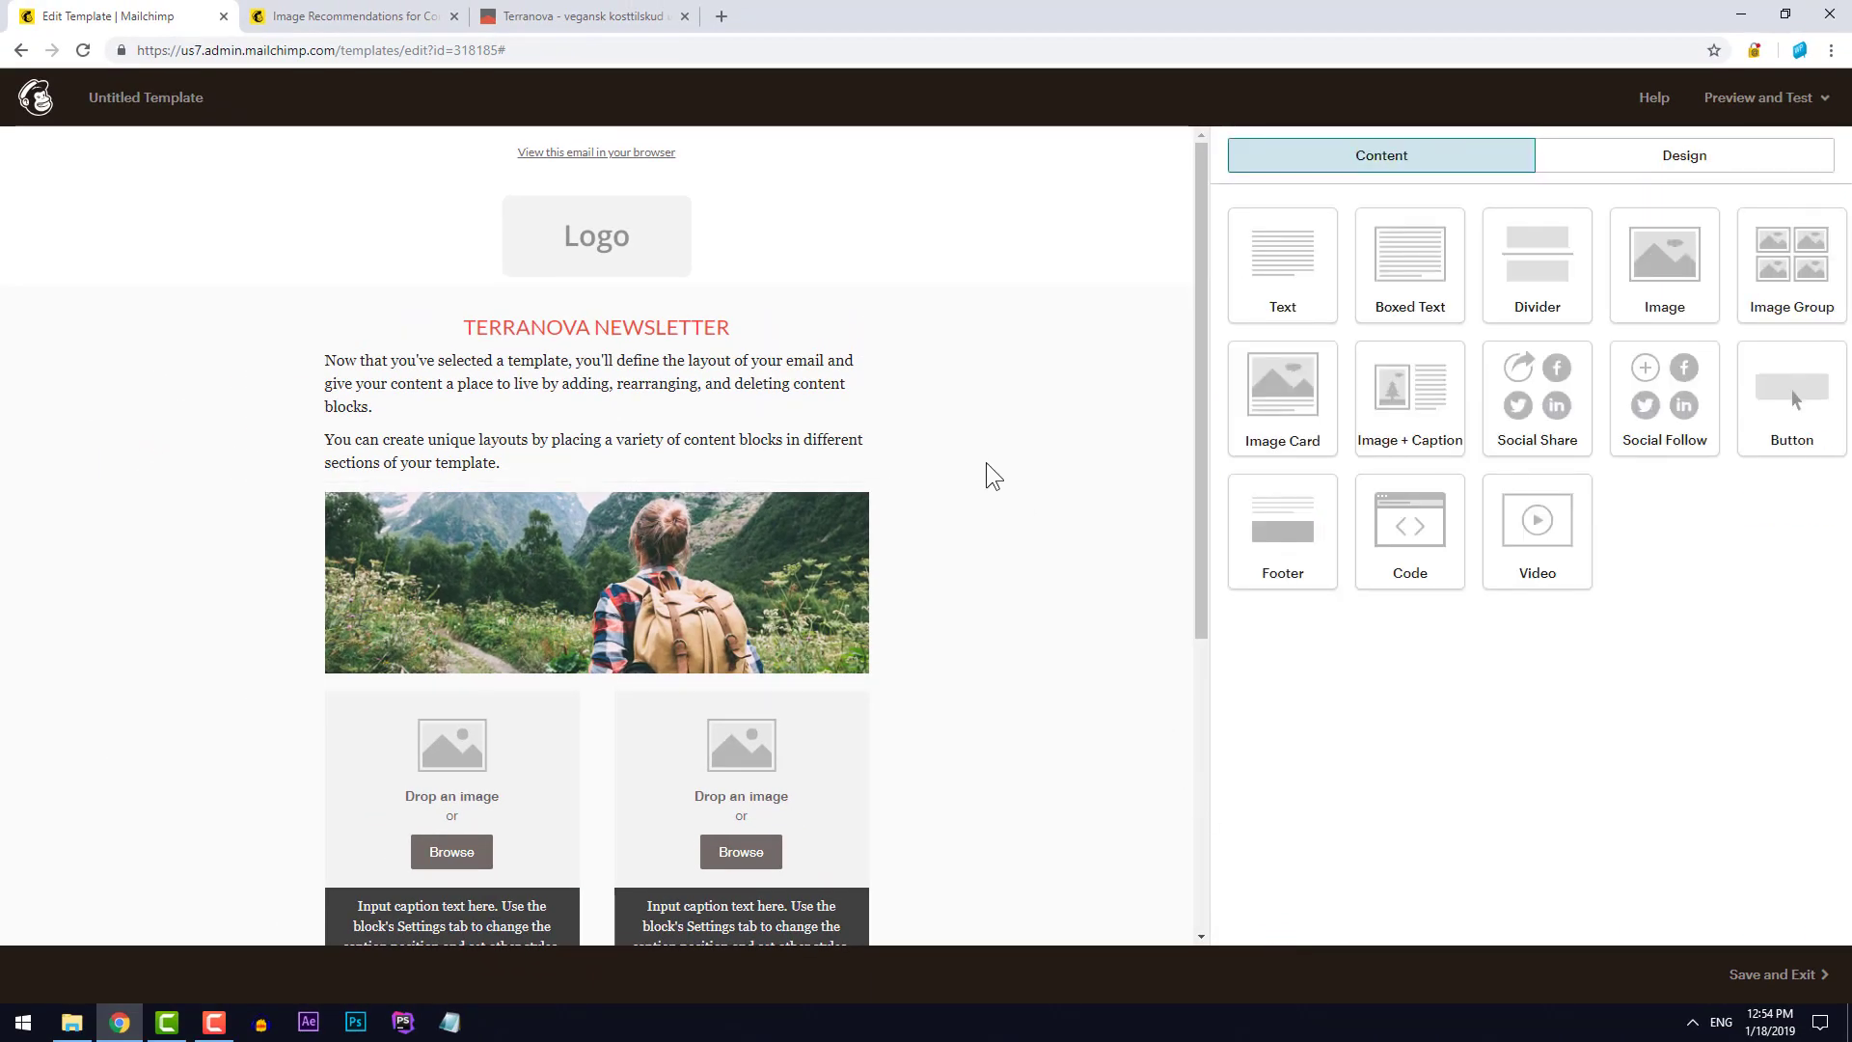
Open the header's Logo placeholder block for editing and start replacing its image with a file imported from a URL
mouse_move(697, 248)
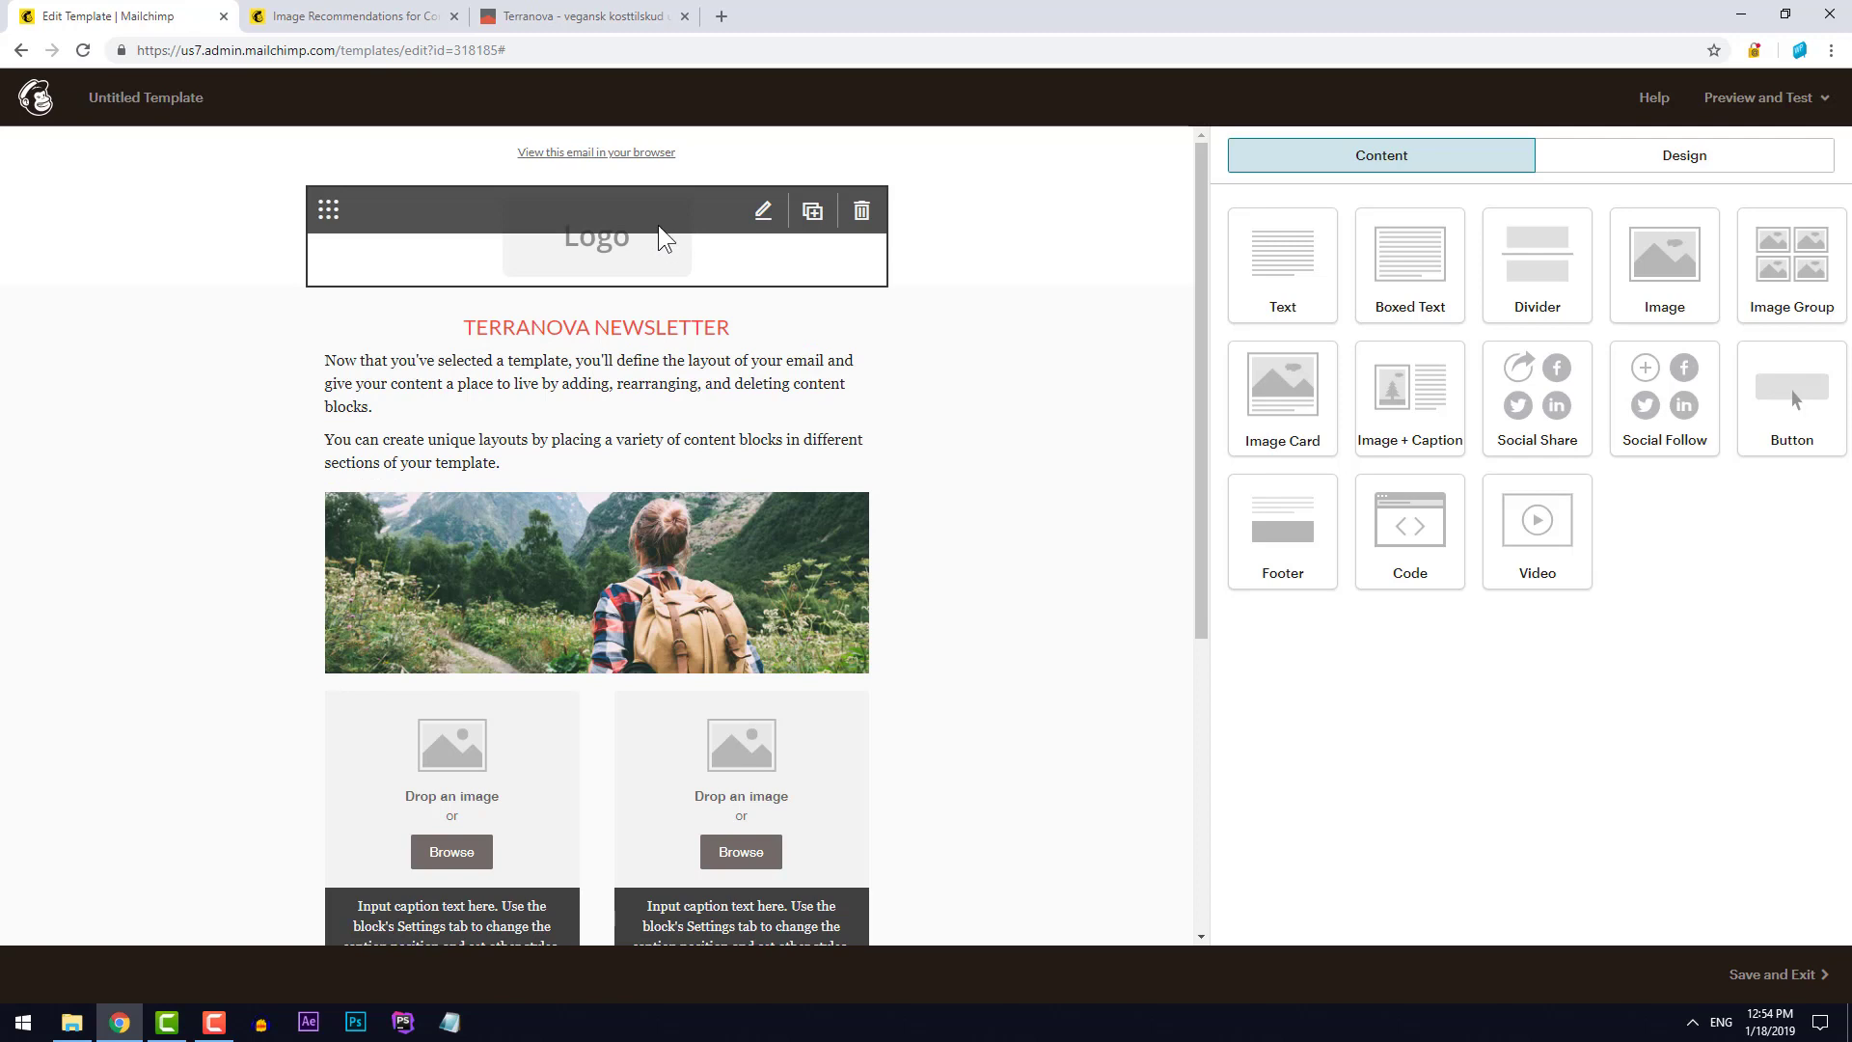
click(763, 213)
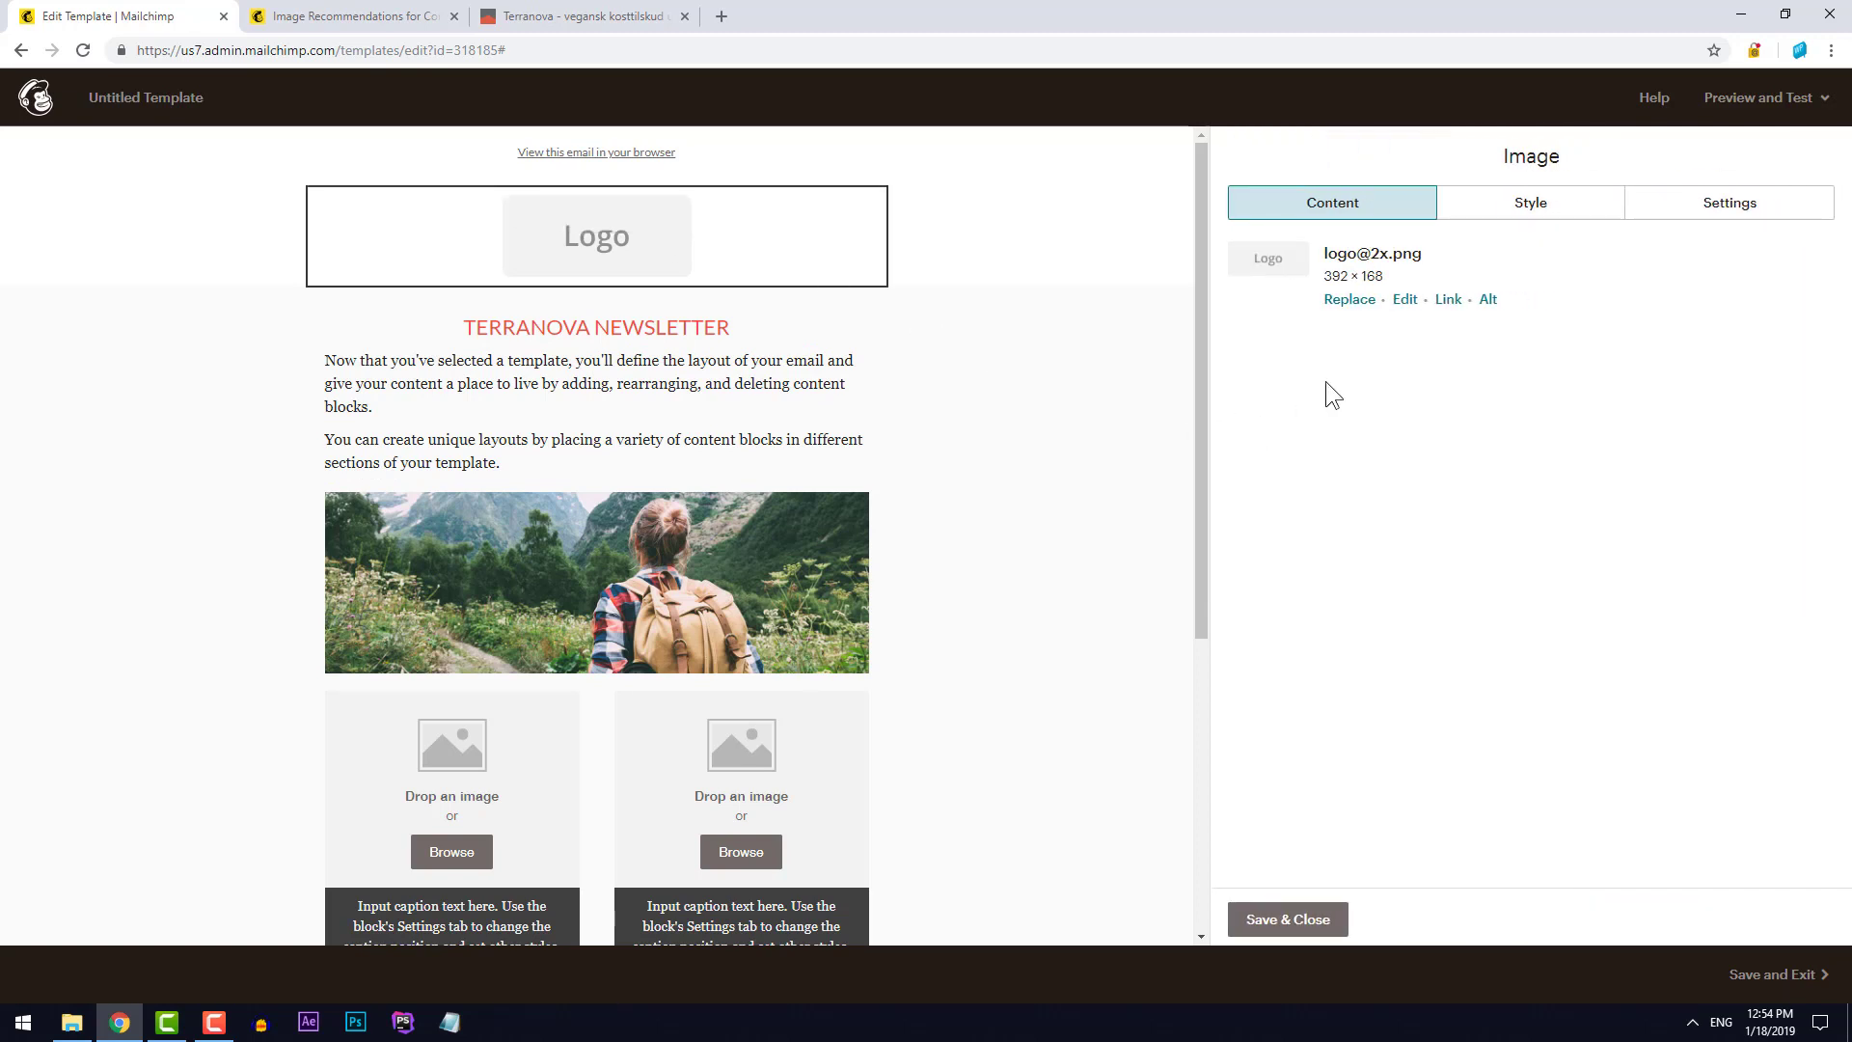
click(1351, 302)
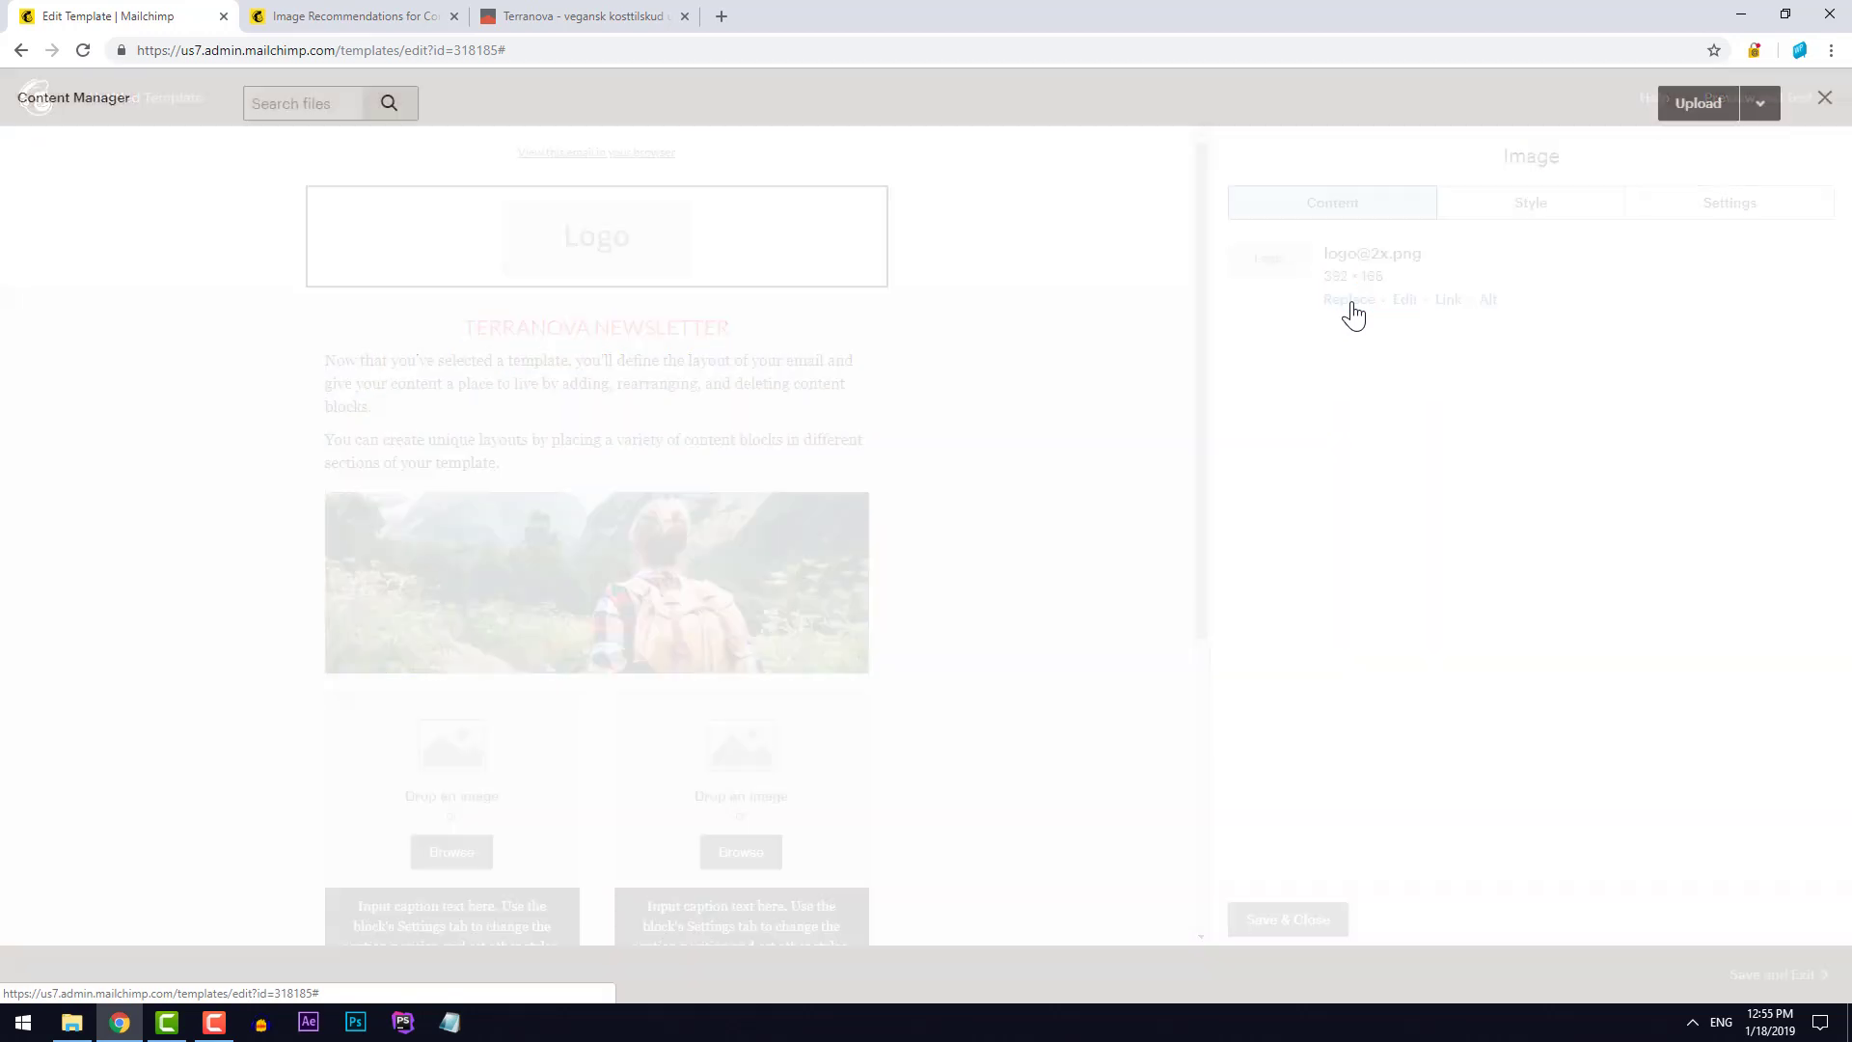
click(1762, 105)
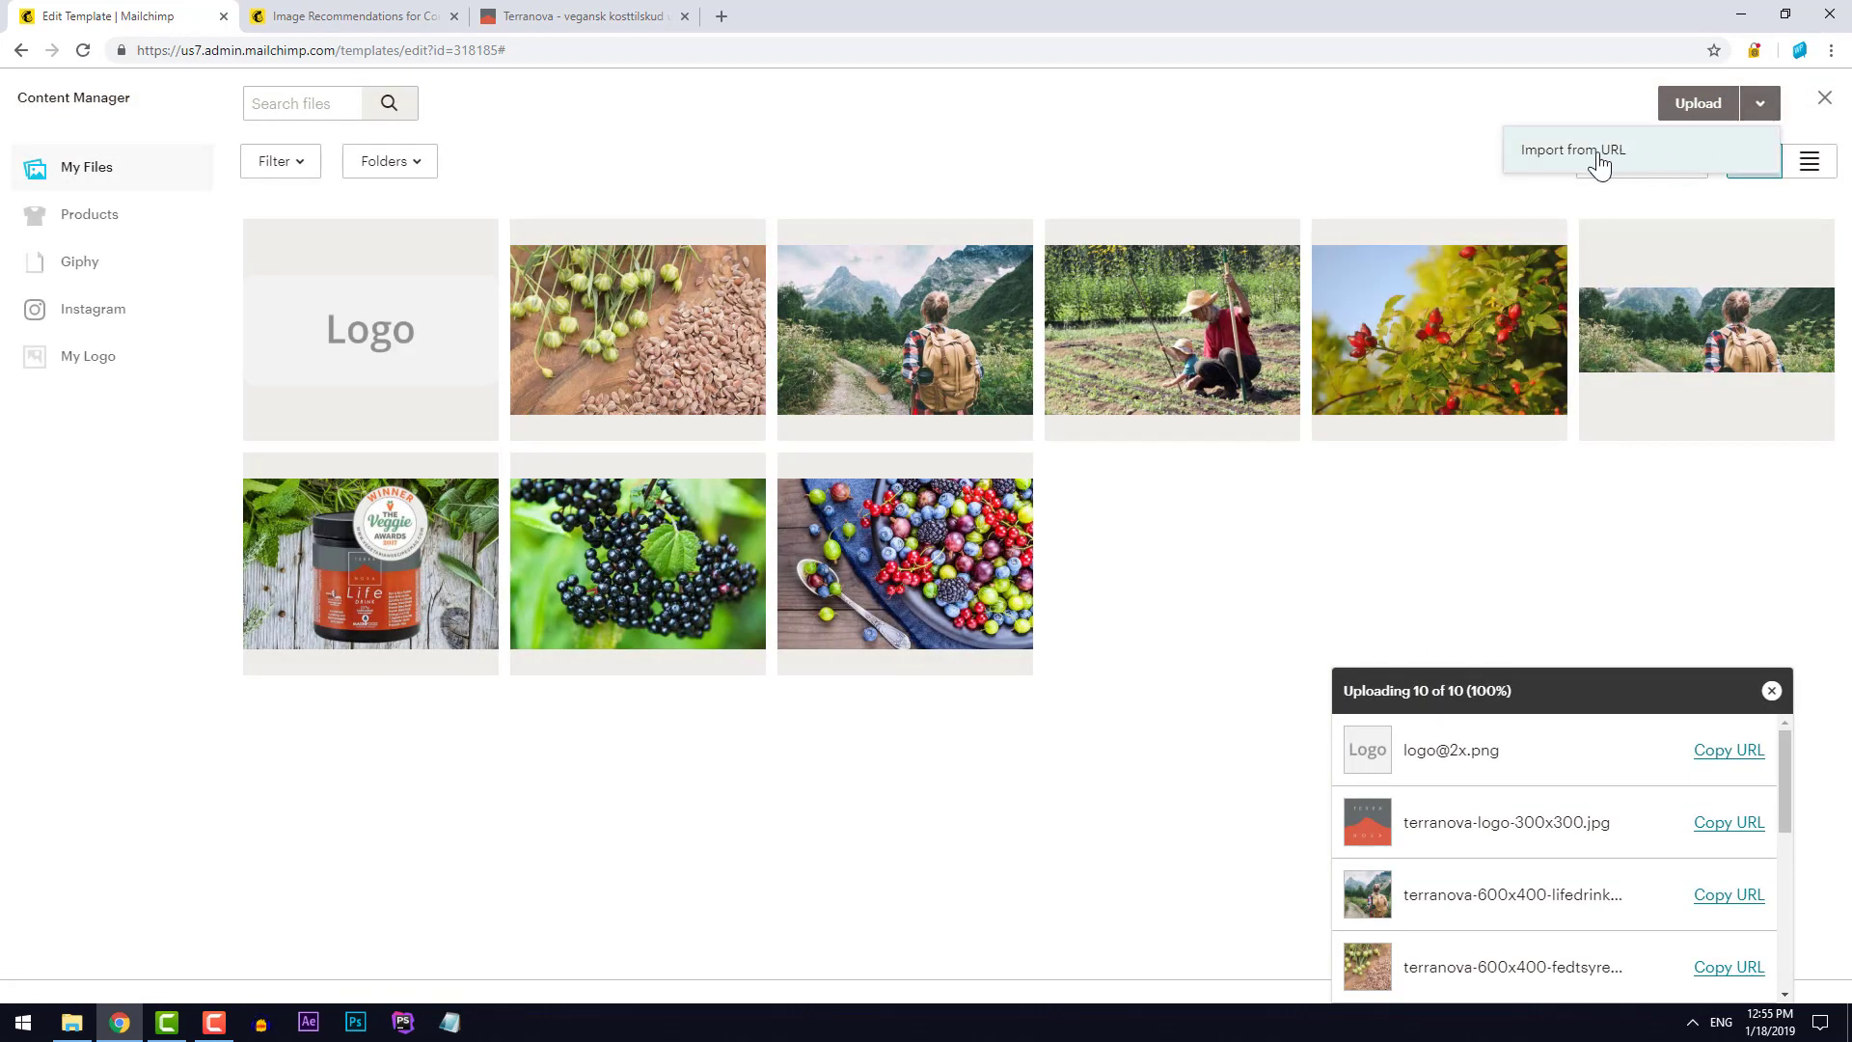
click(1562, 155)
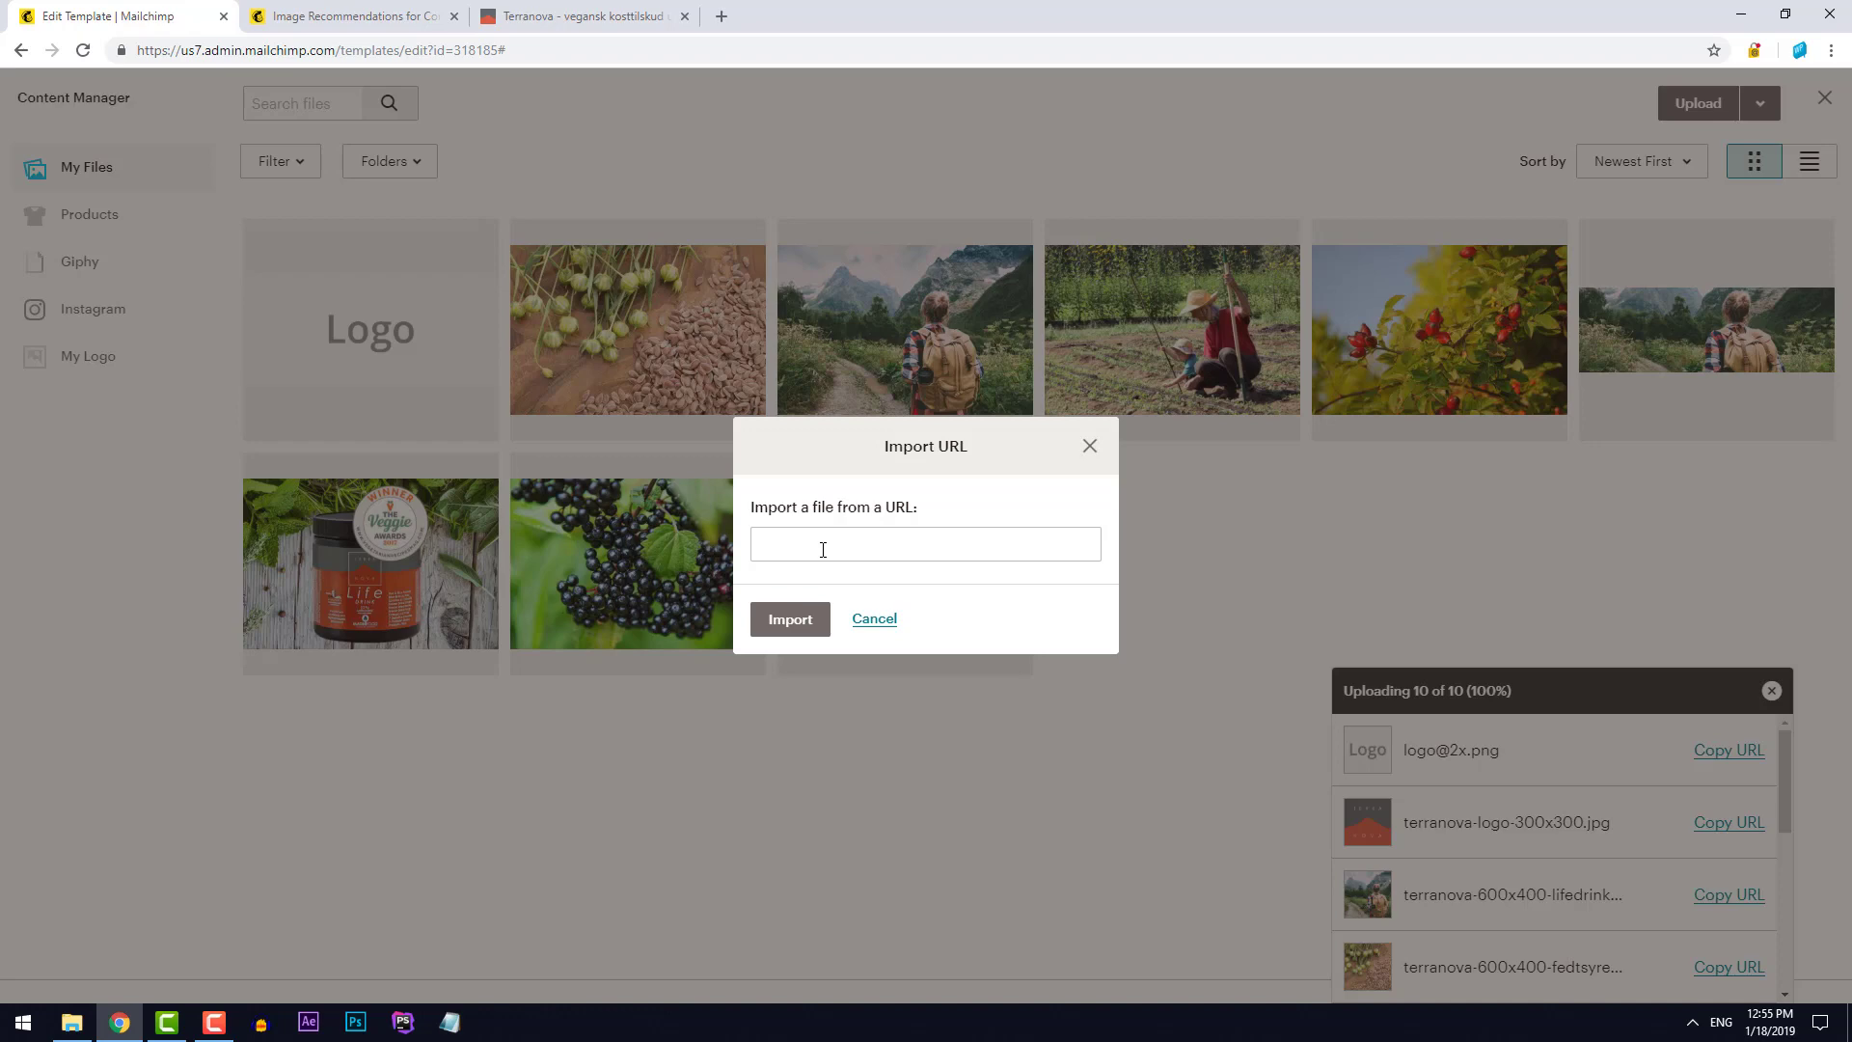
Switch to the Terranova website and copy the image address of the logo in its footer
click(570, 14)
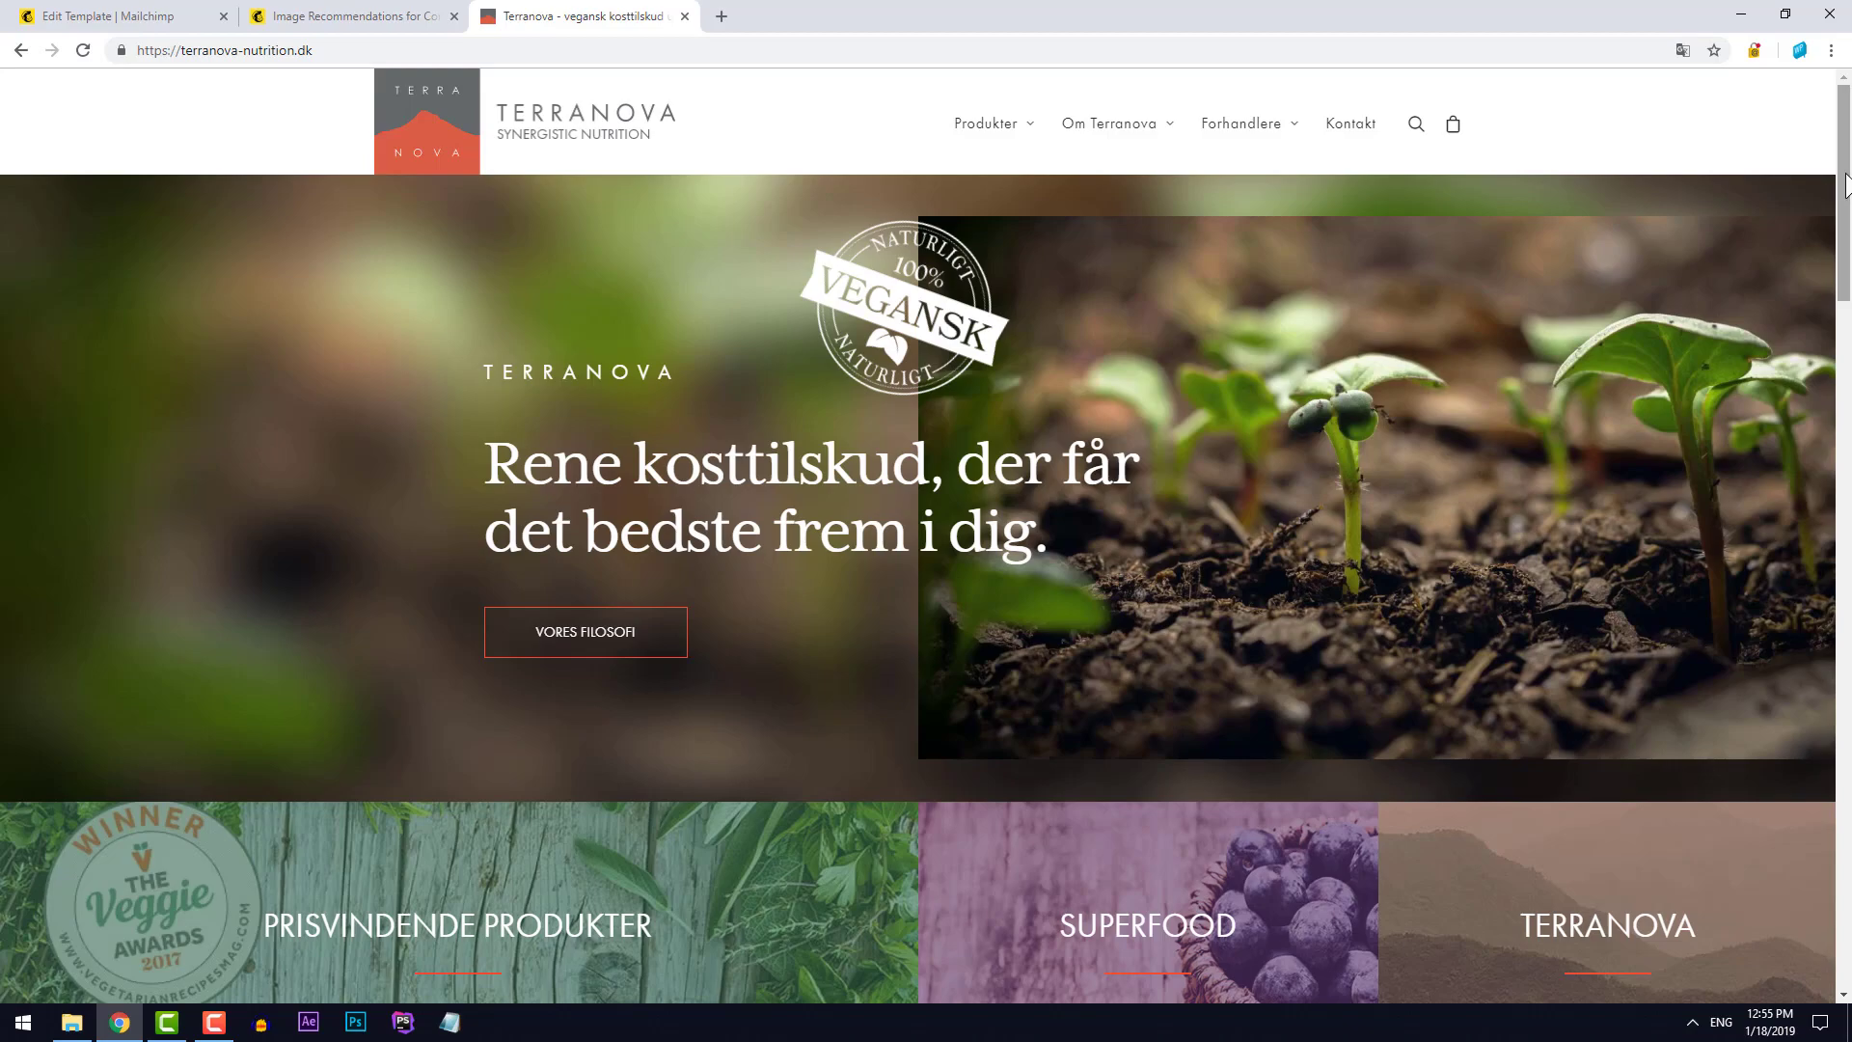
drag(1846, 186, 1846, 905)
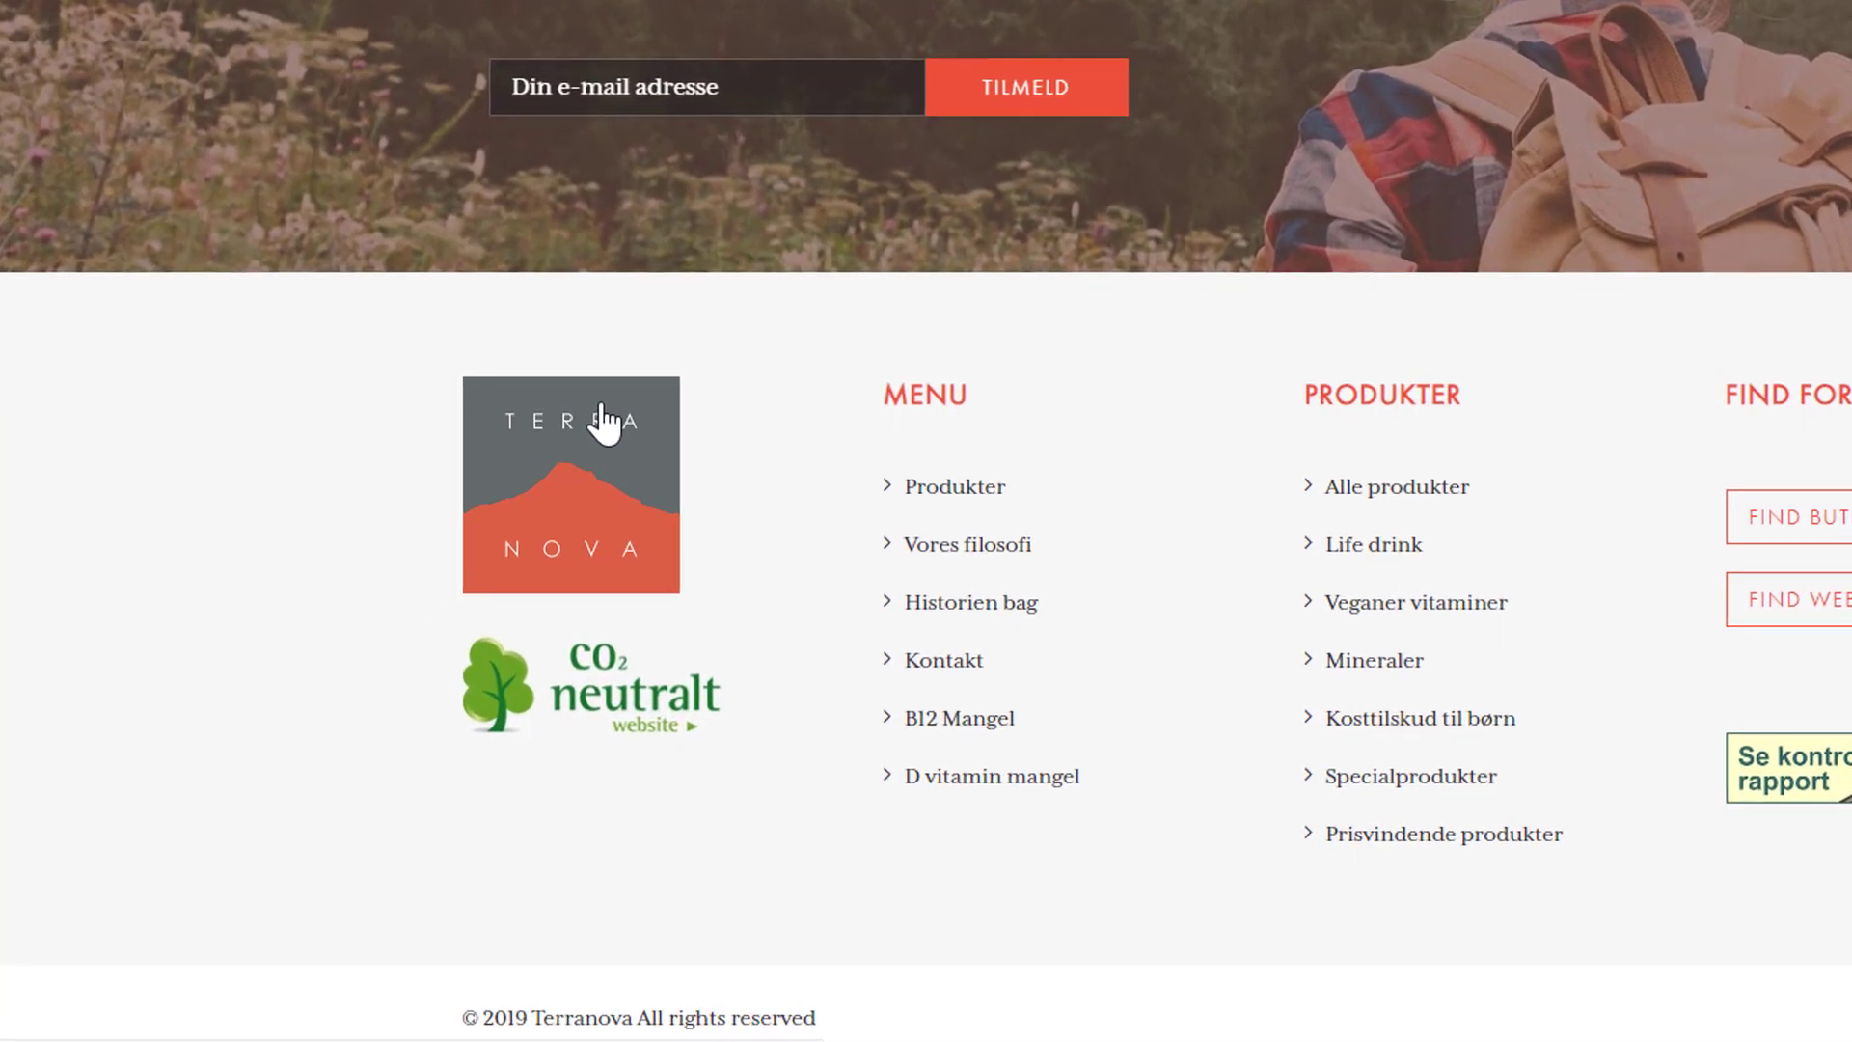
right_click(468, 569)
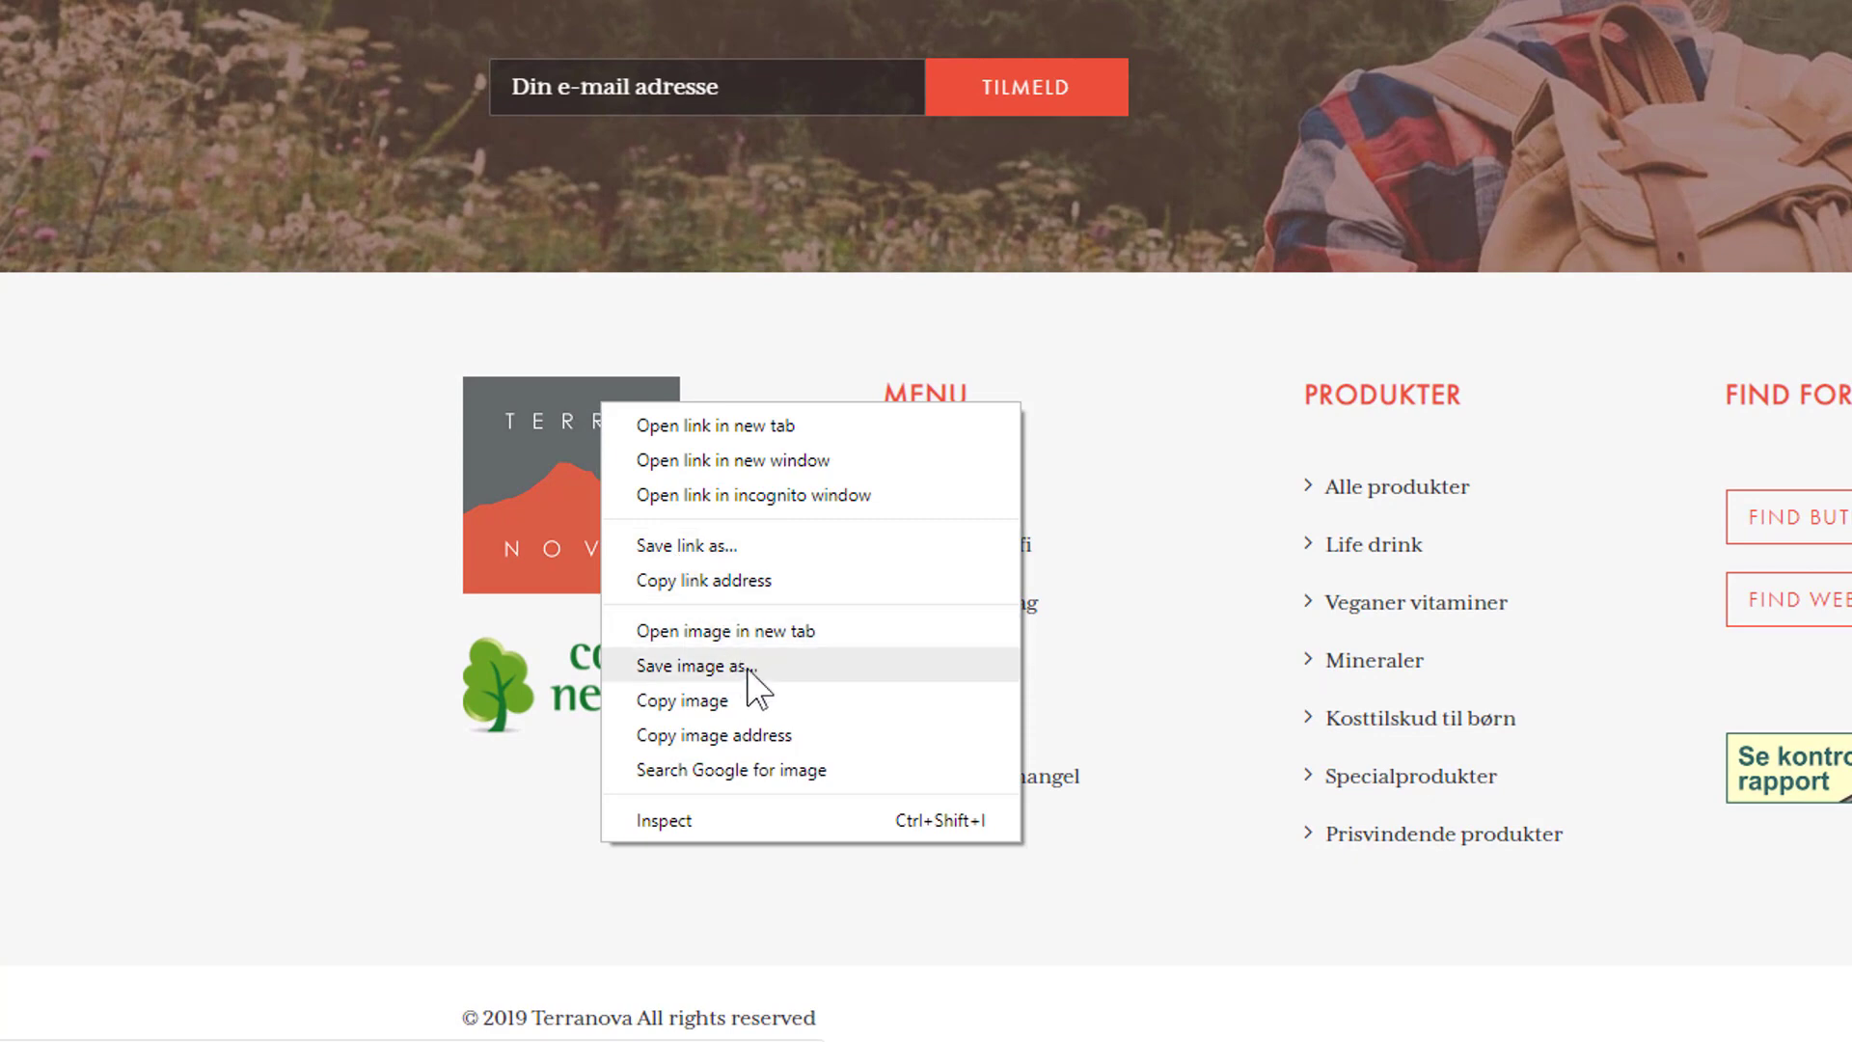
click(815, 735)
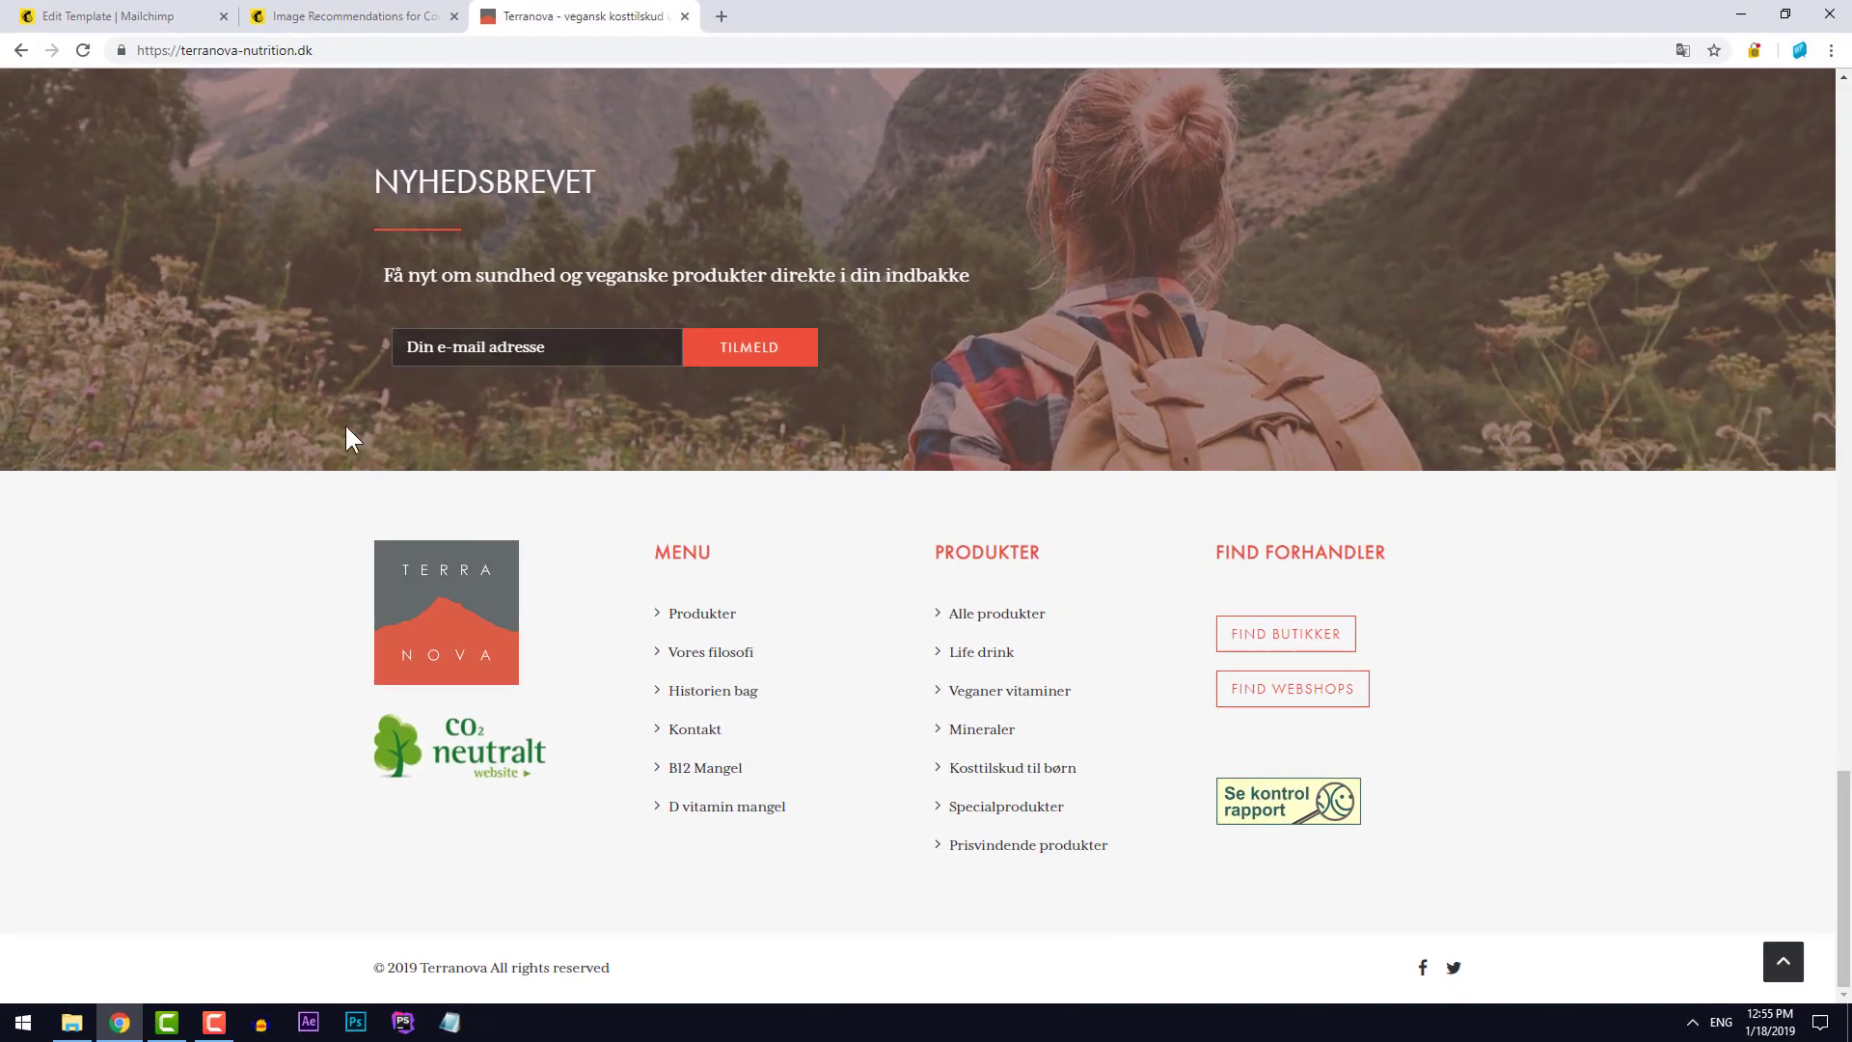
Back in Mailchimp, import terranova-logo-300x300.jpg from the copied URL and use it as the header logo
click(139, 21)
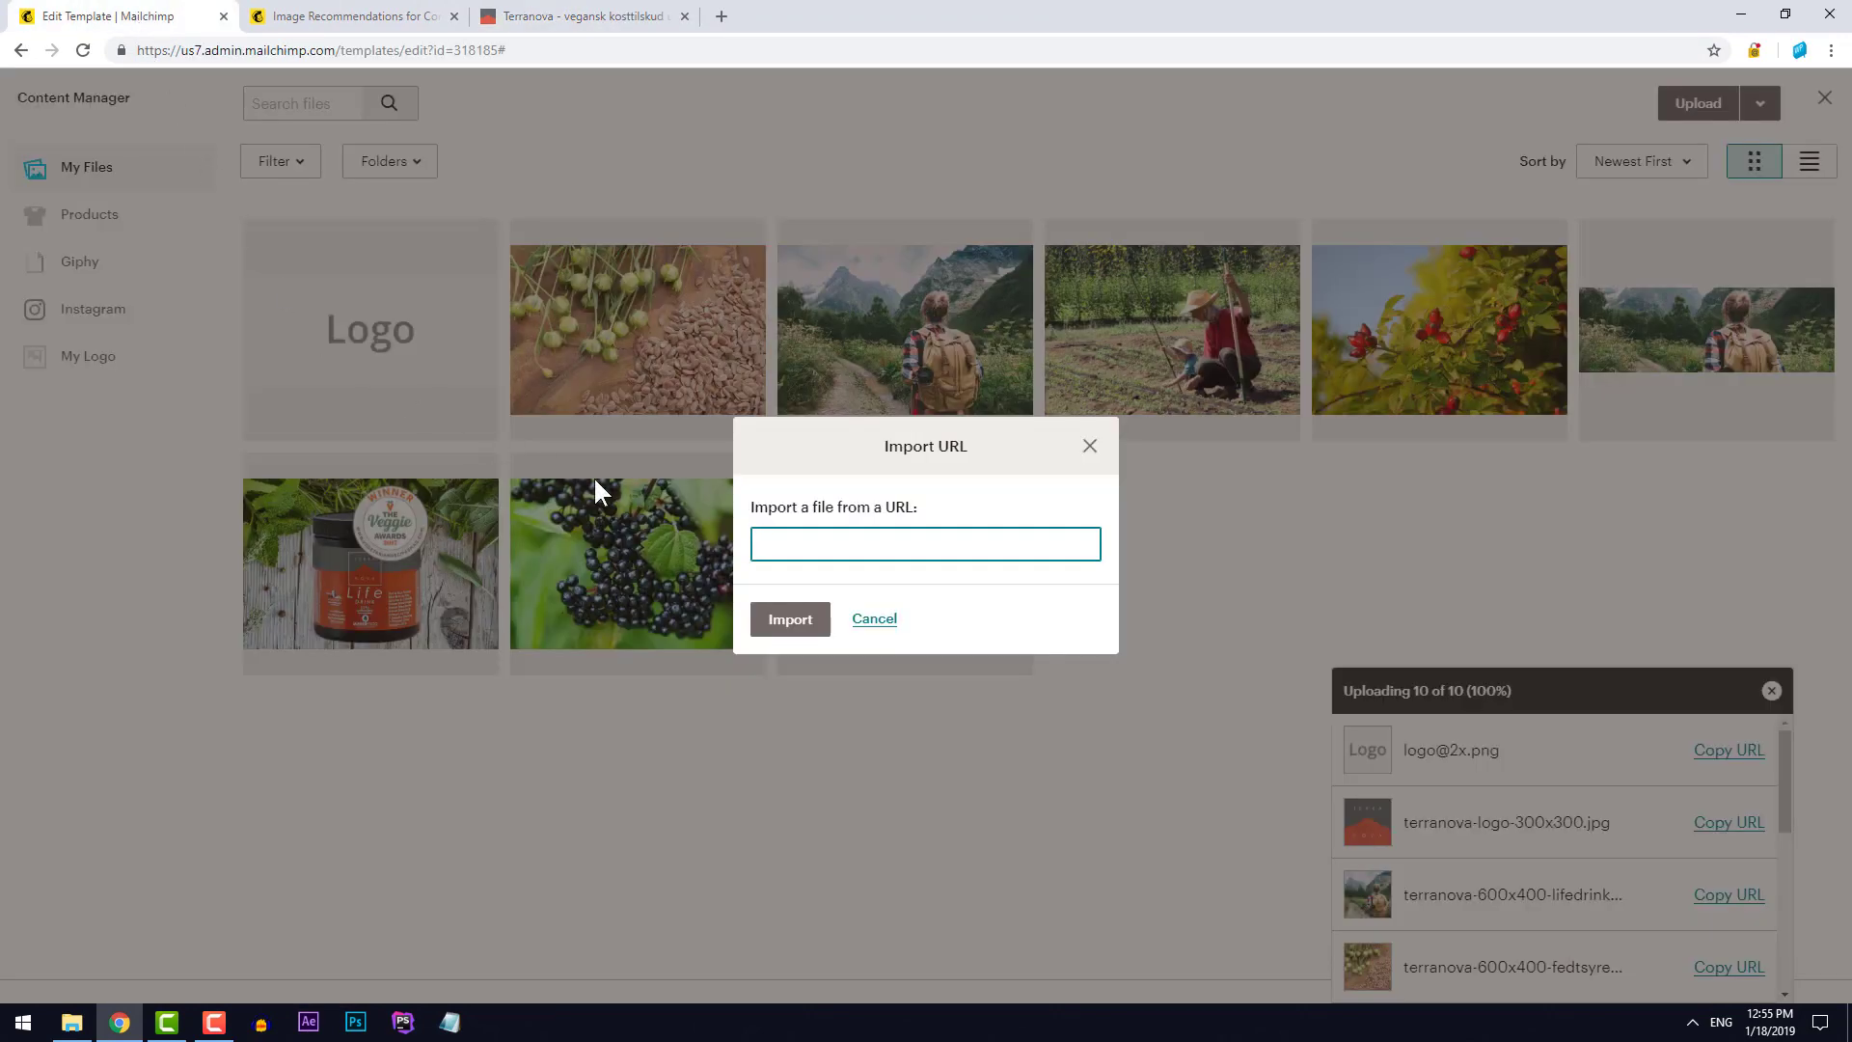
key(ctrl+v)
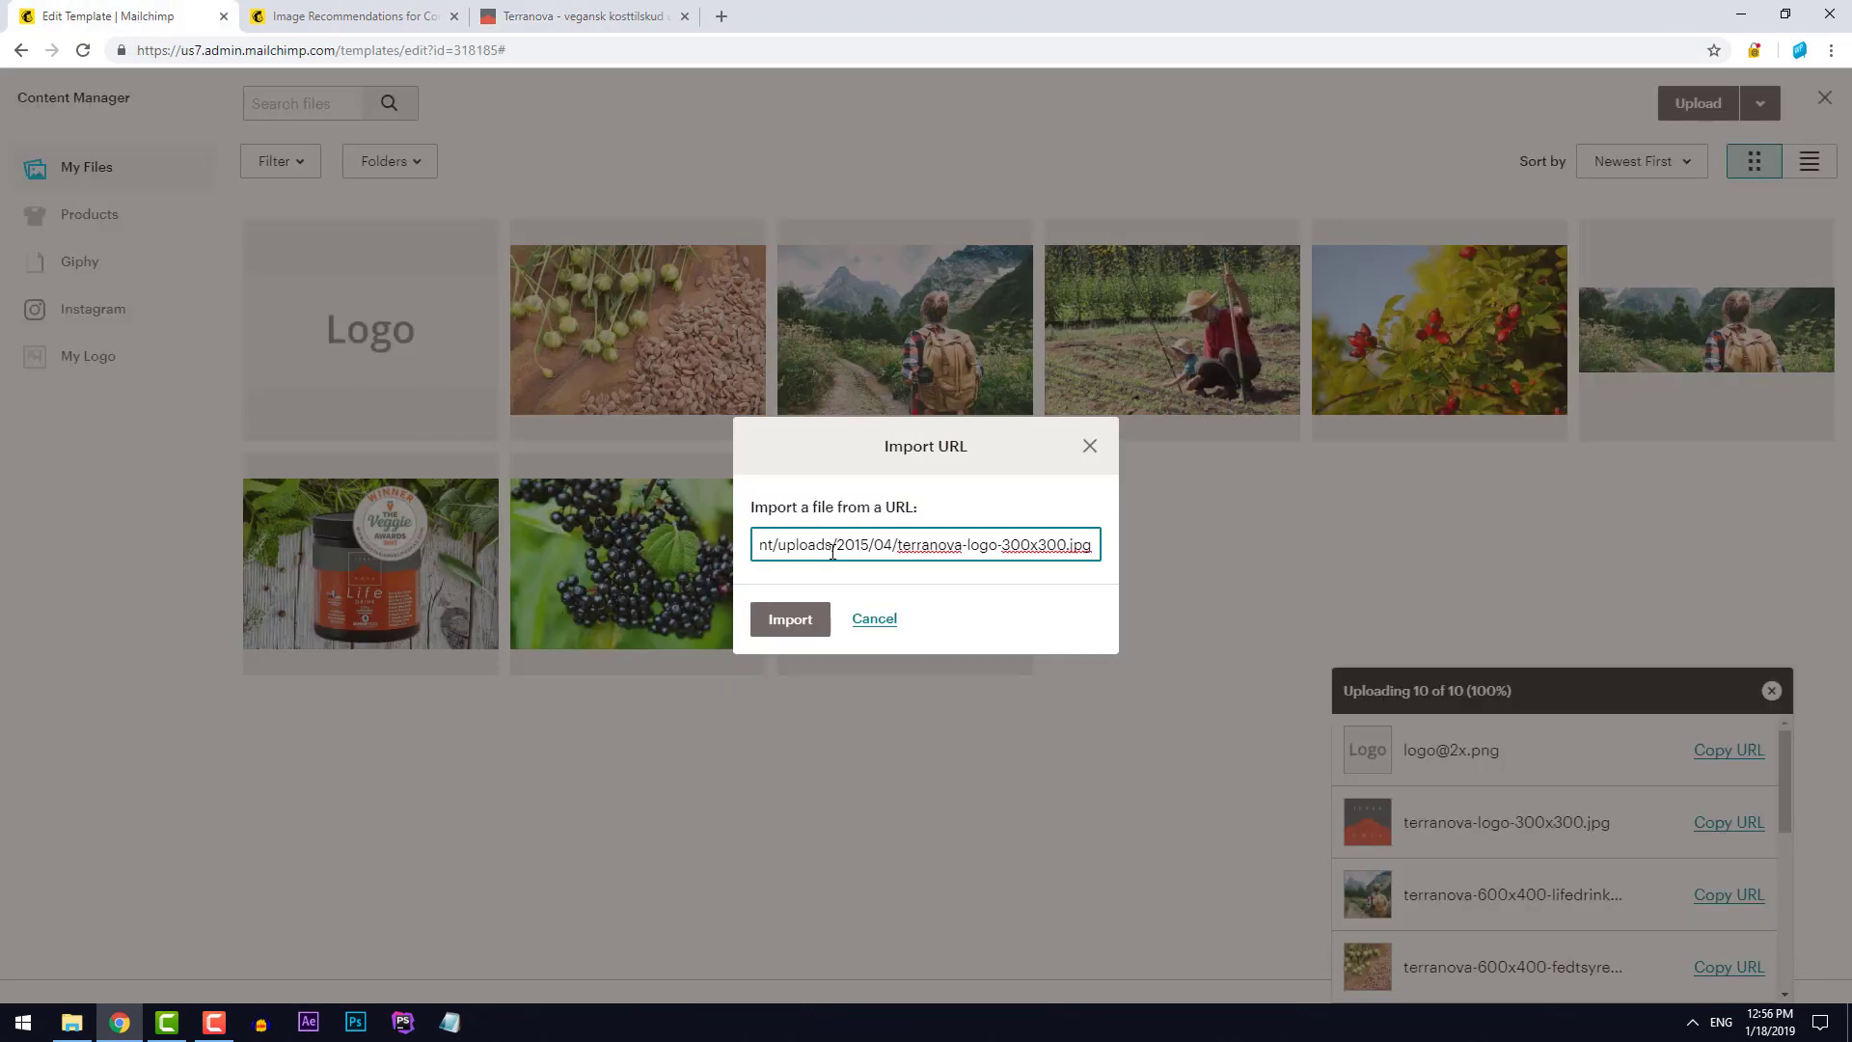
click(785, 625)
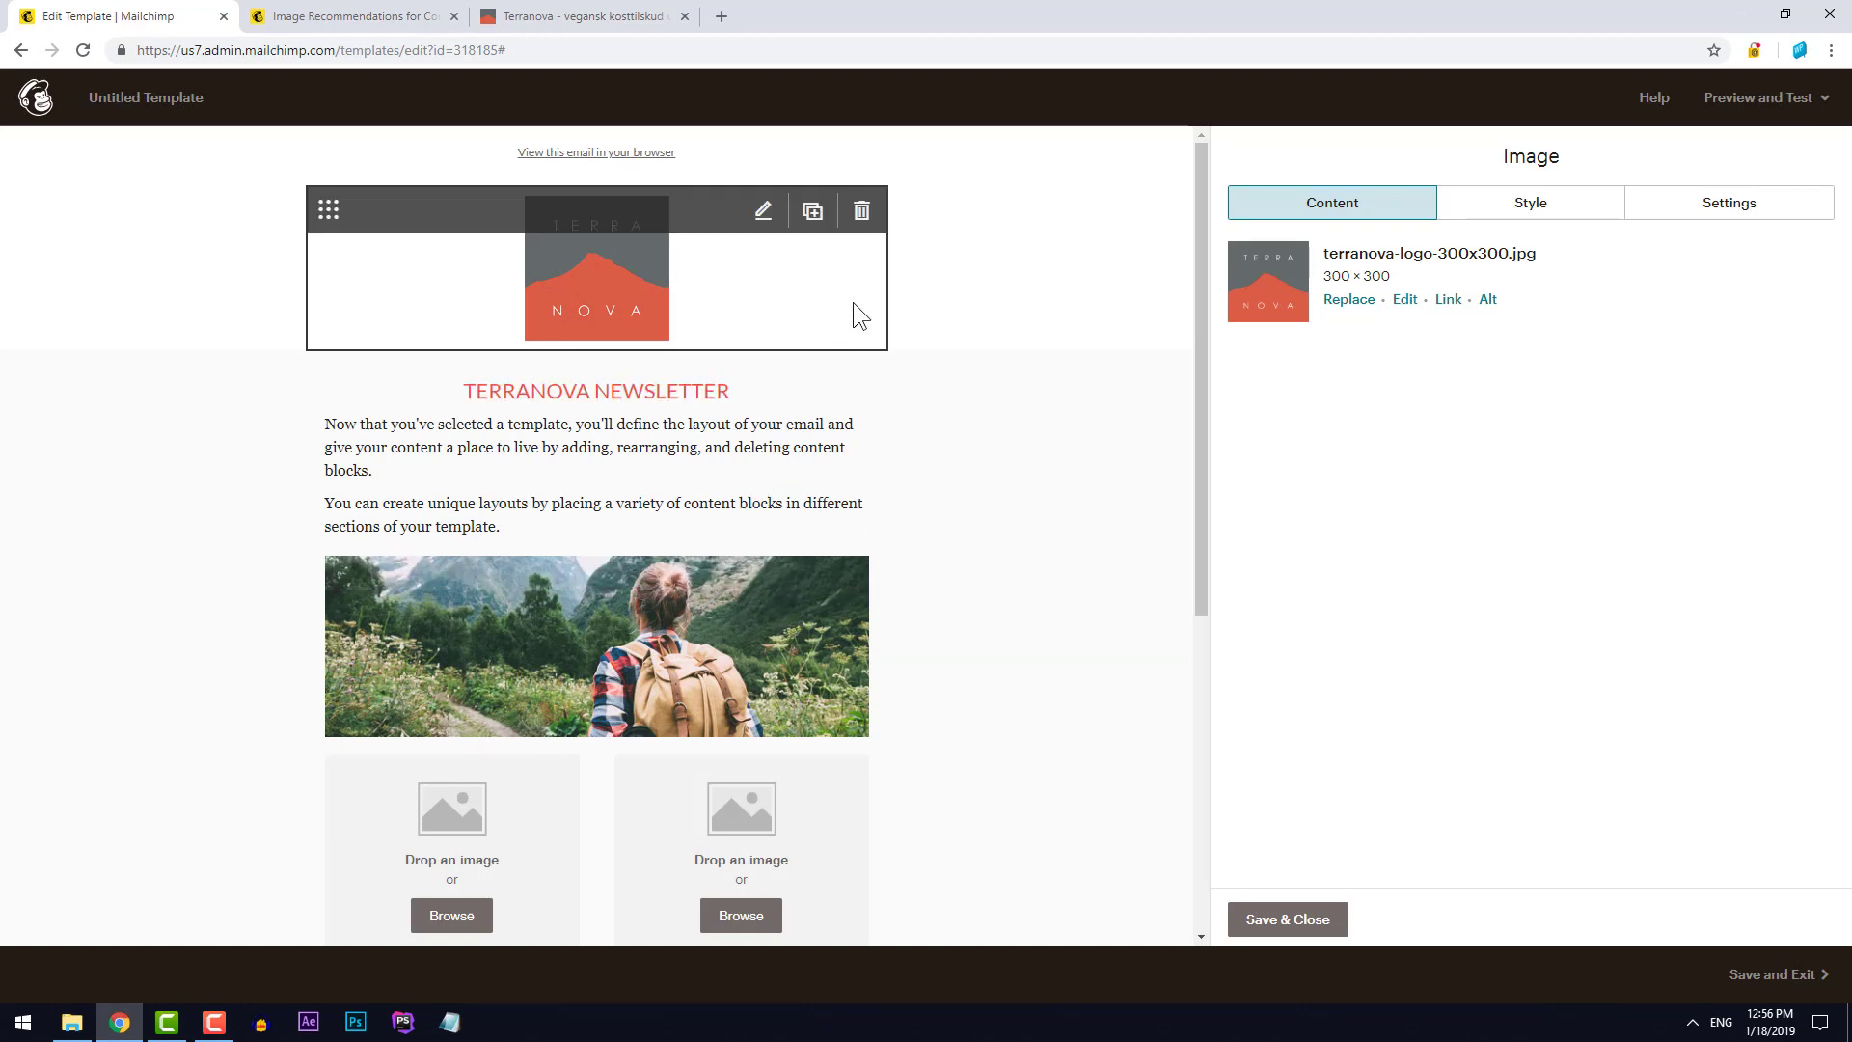
Toggle the header logo's 50% high-resolution constraint off and on again, and save and close the Image block
click(1730, 210)
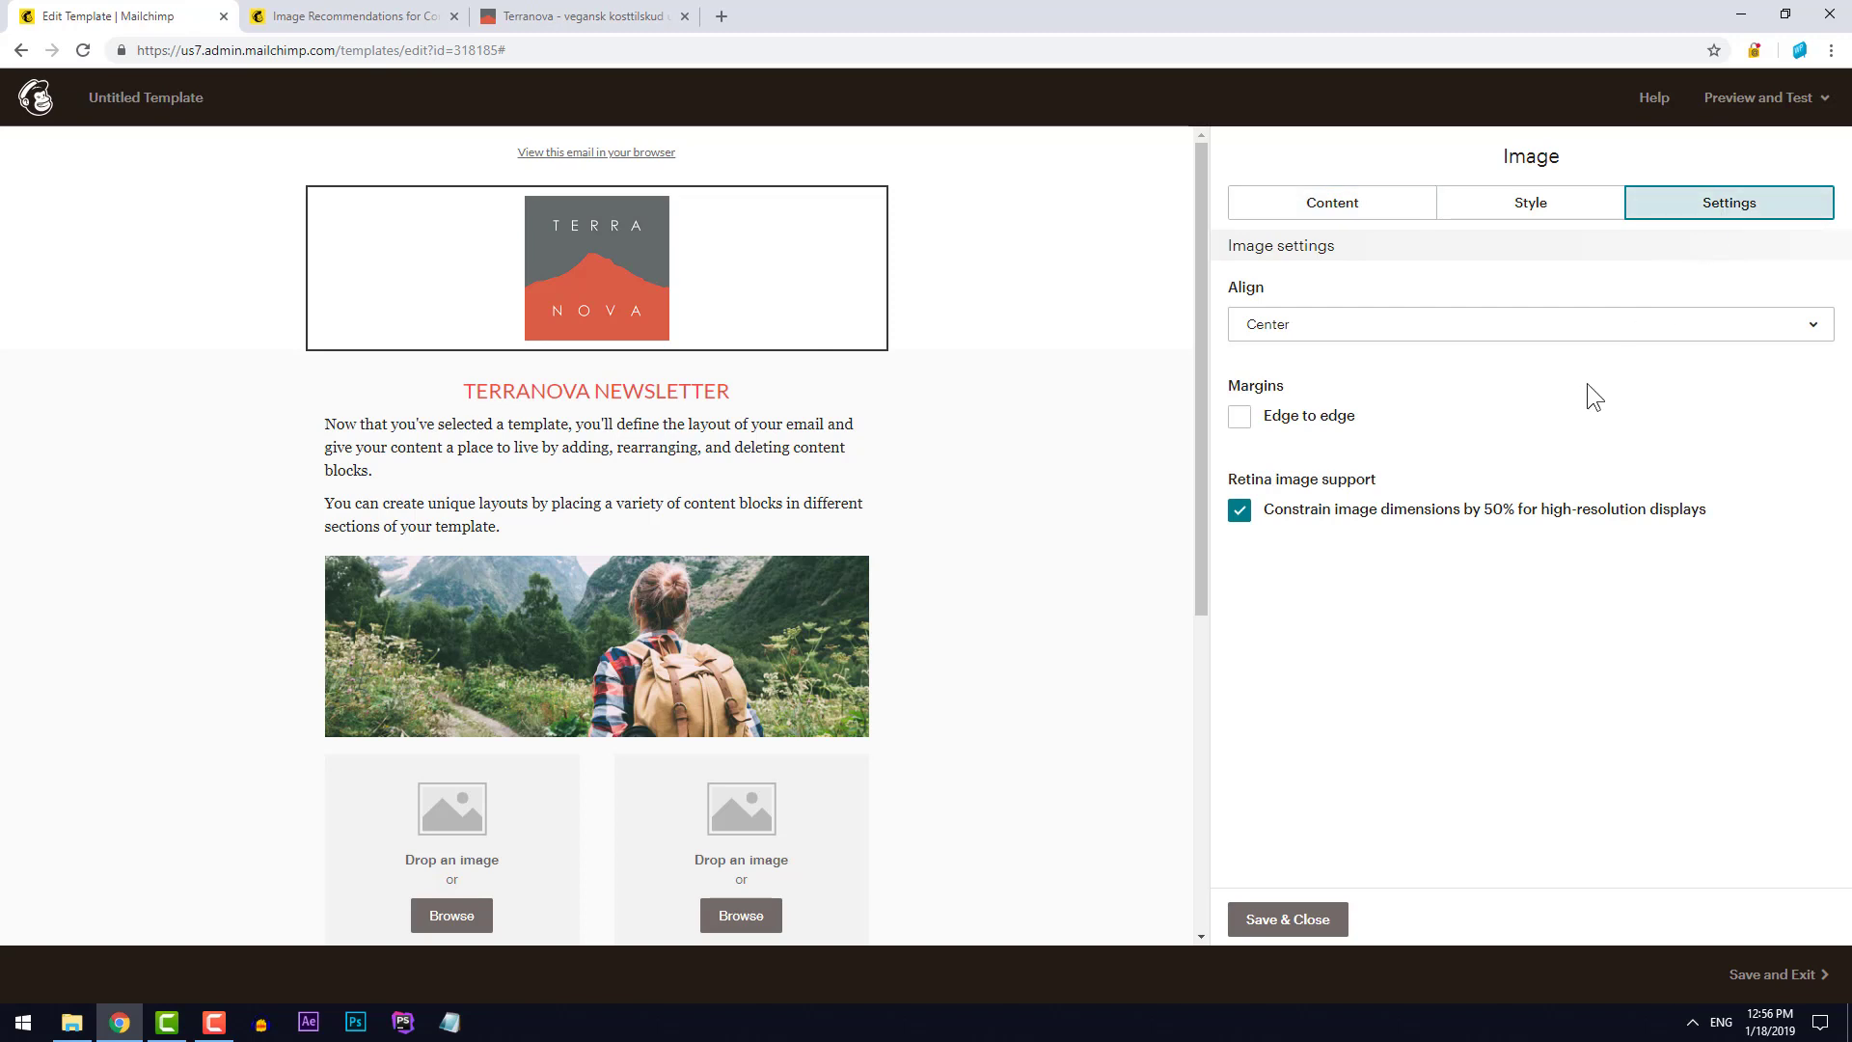
click(1401, 521)
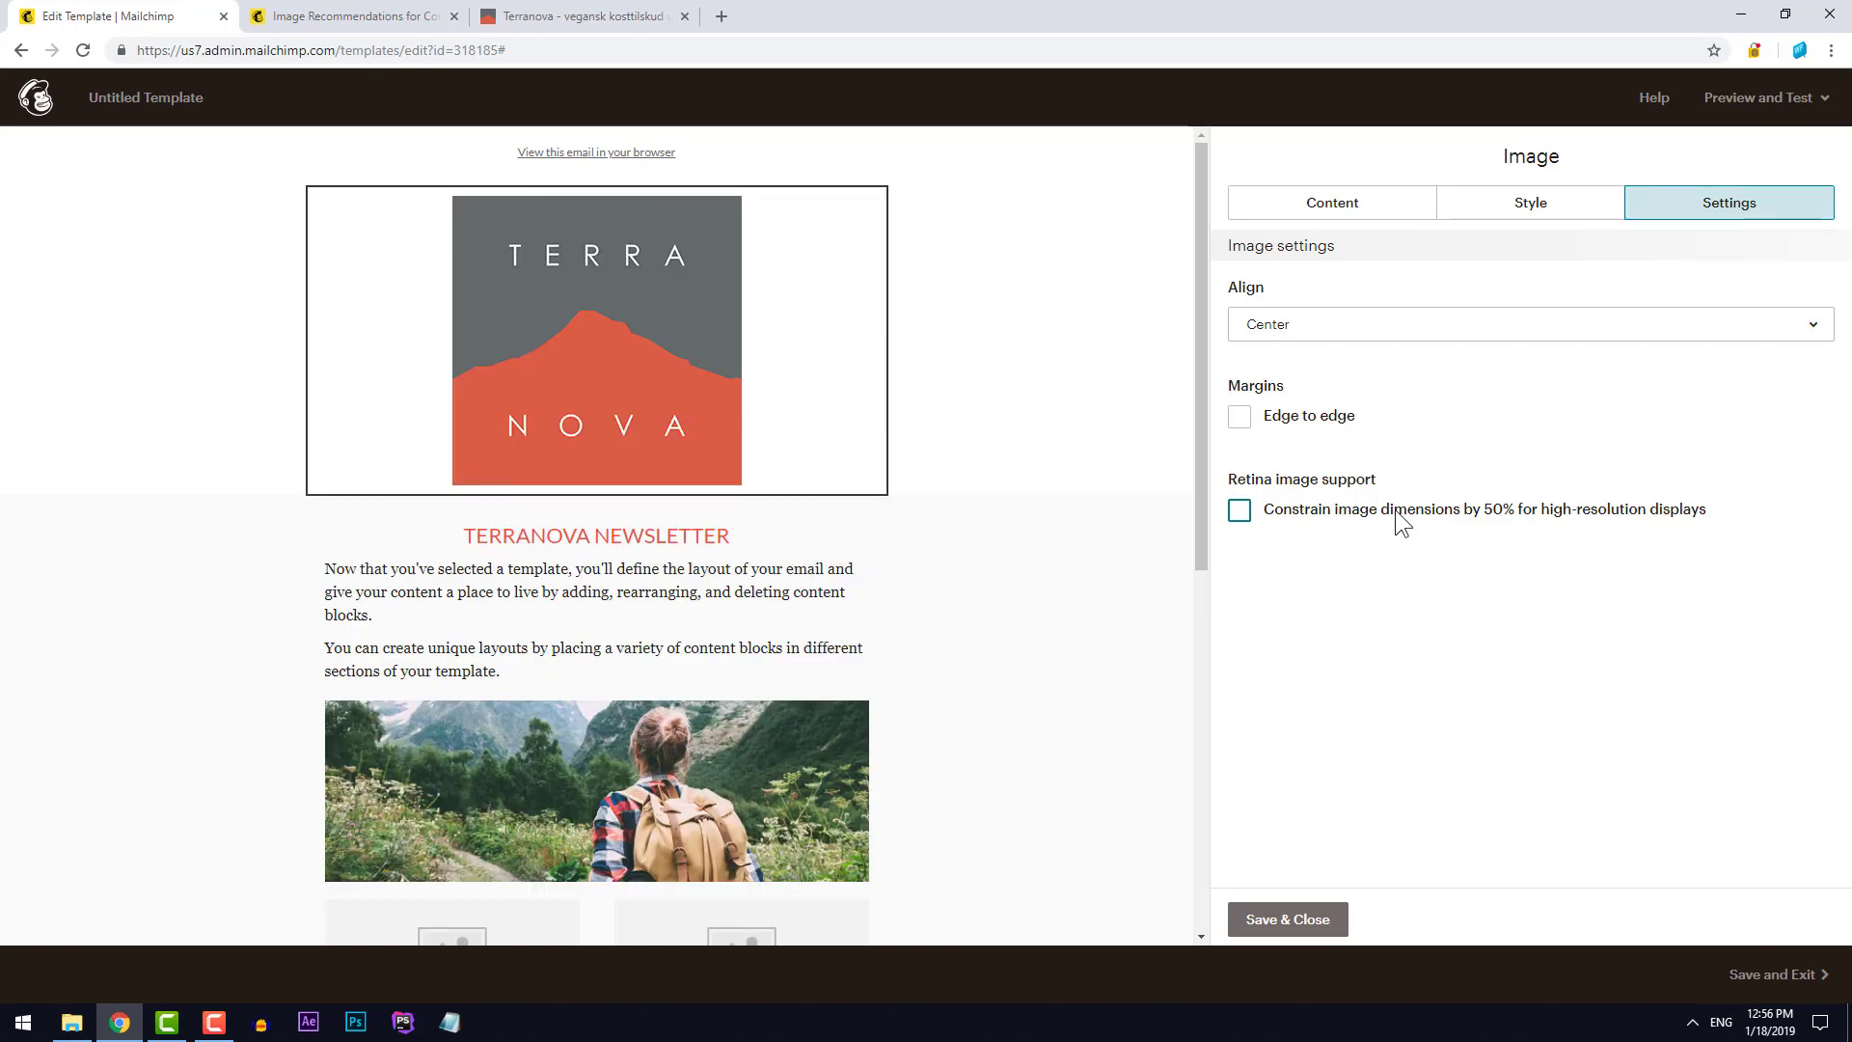
click(1401, 521)
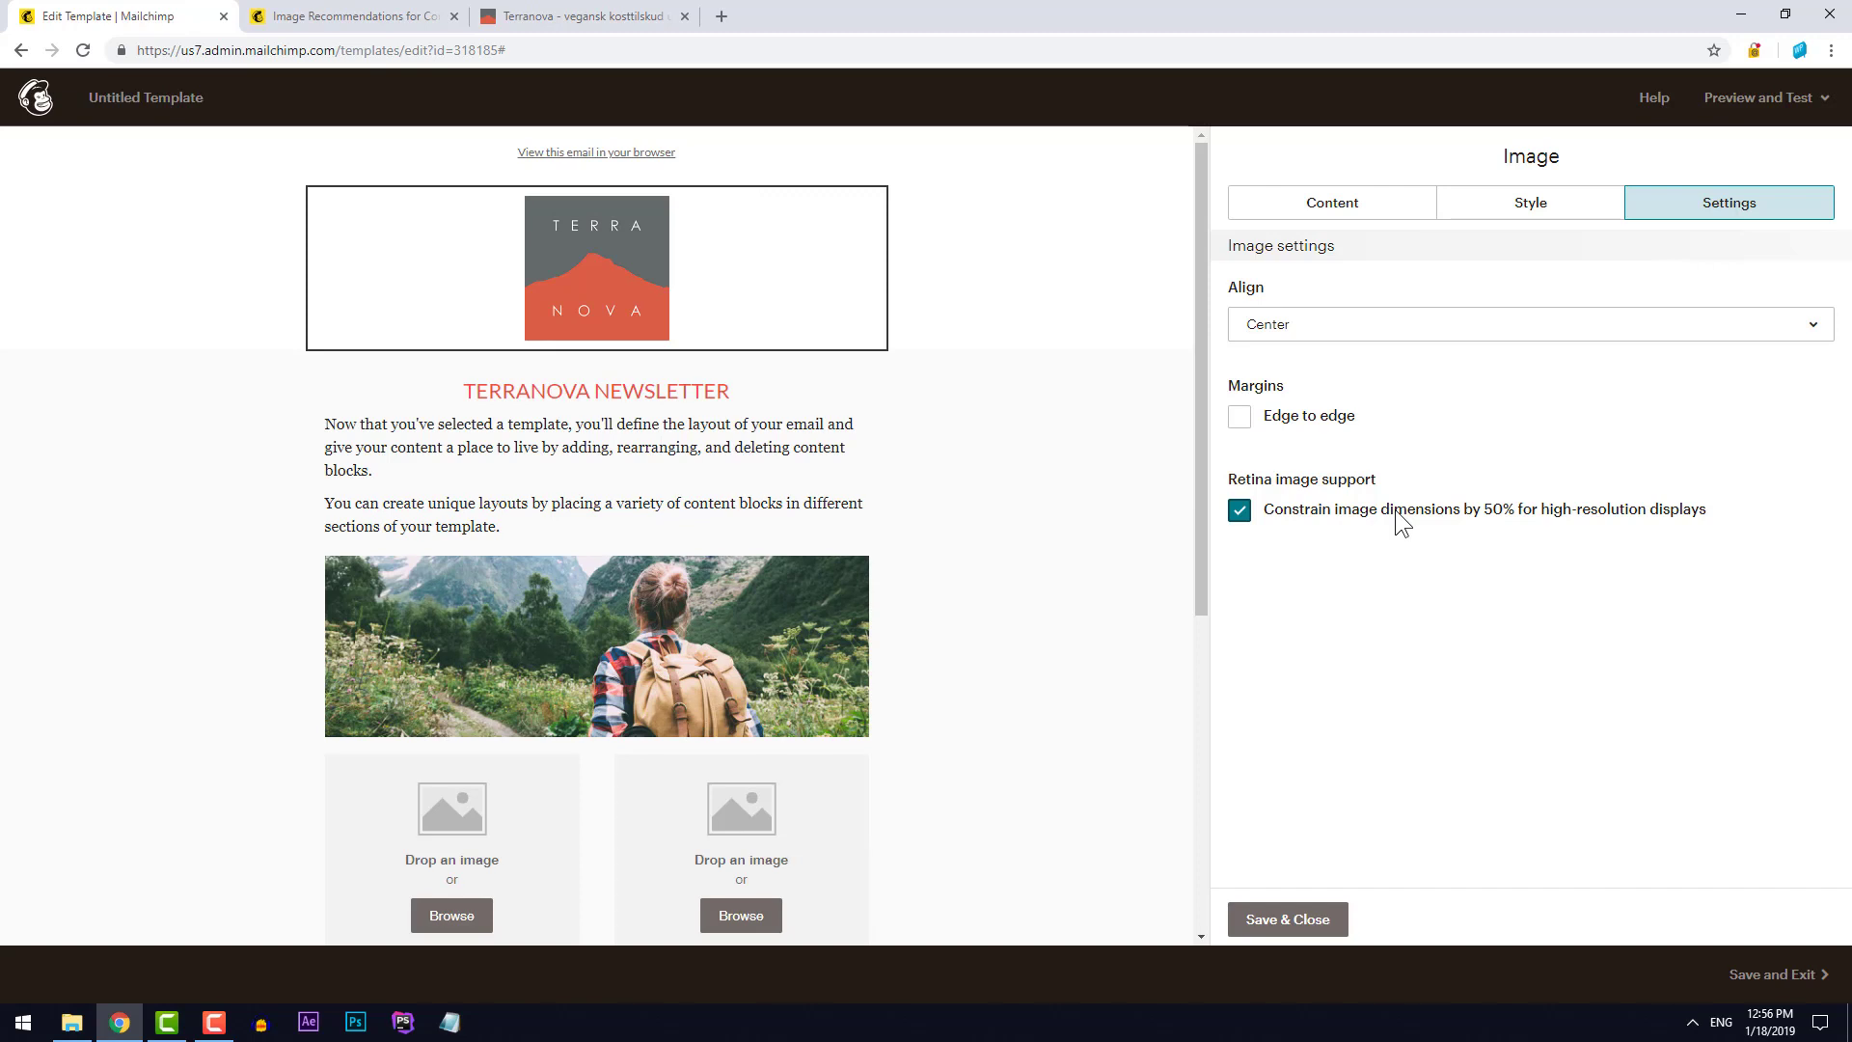
click(1284, 907)
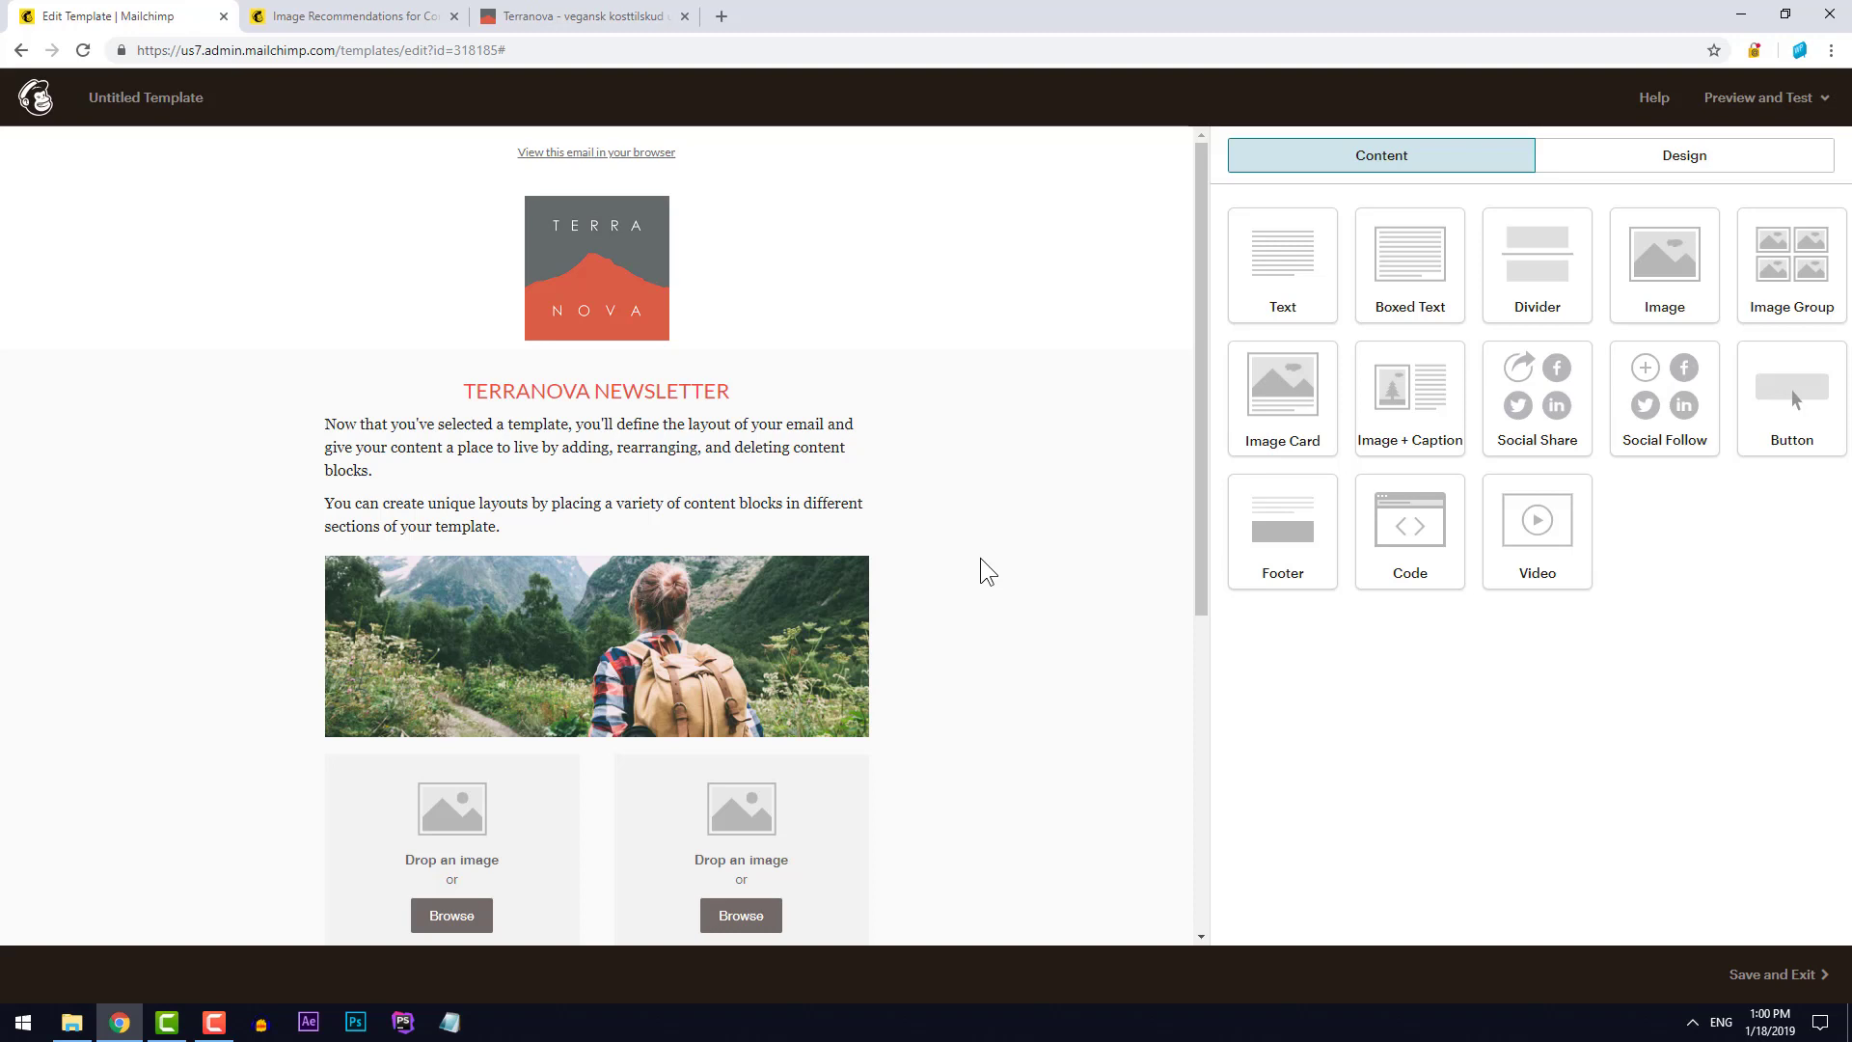
Delete both captioned image placeholder blocks from the two columns below the mountain image
scroll(980, 557, down, 3)
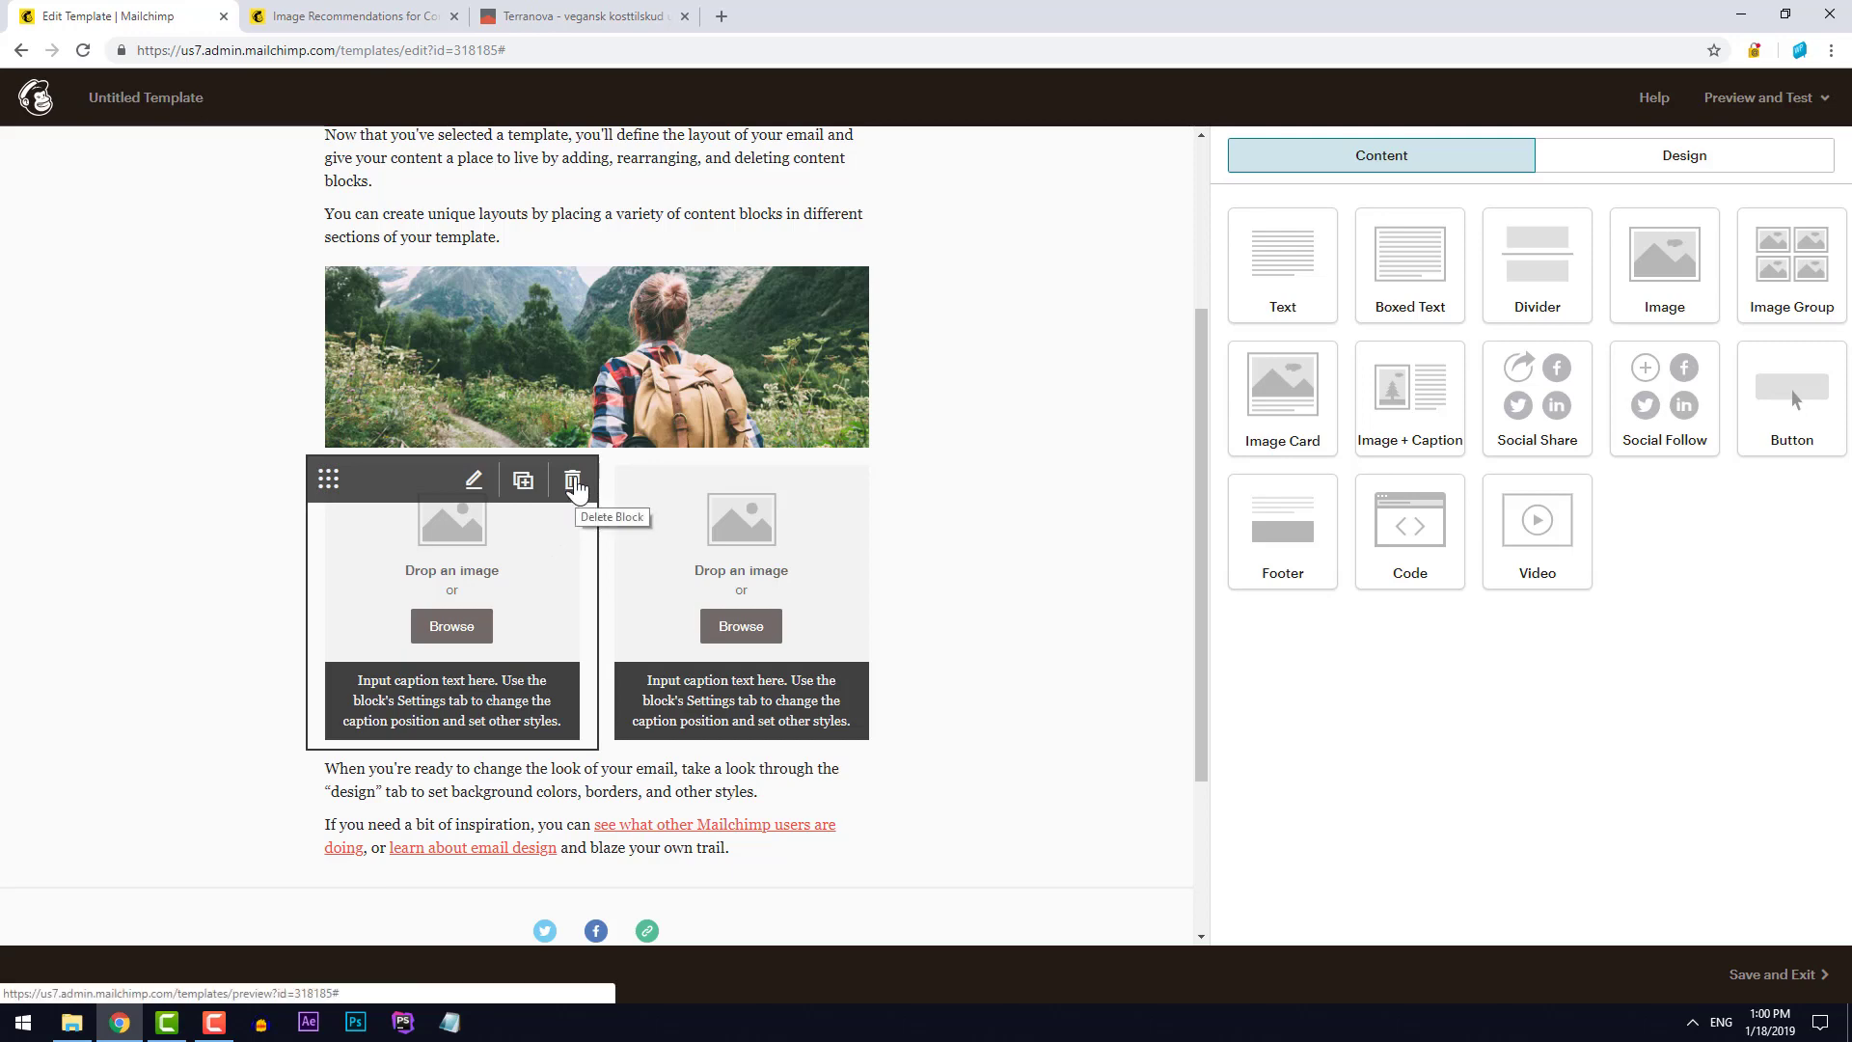
click(573, 482)
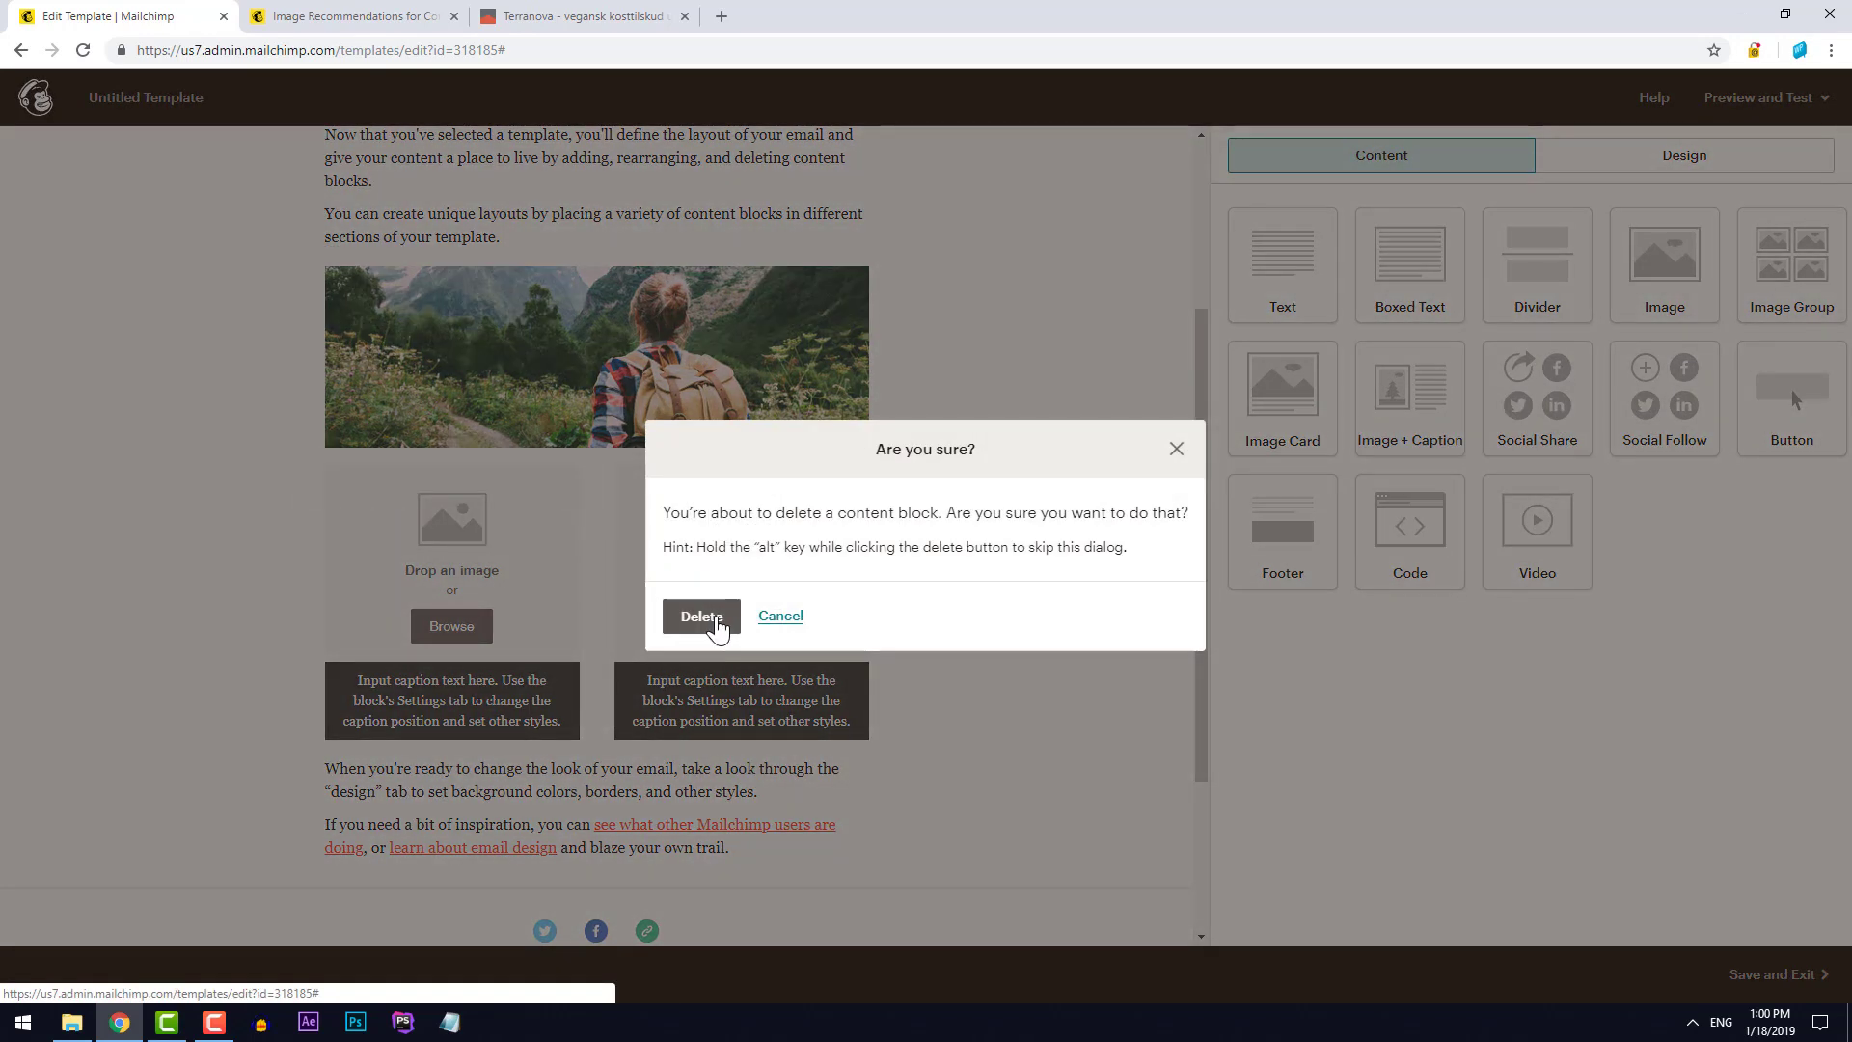
click(701, 616)
click(865, 483)
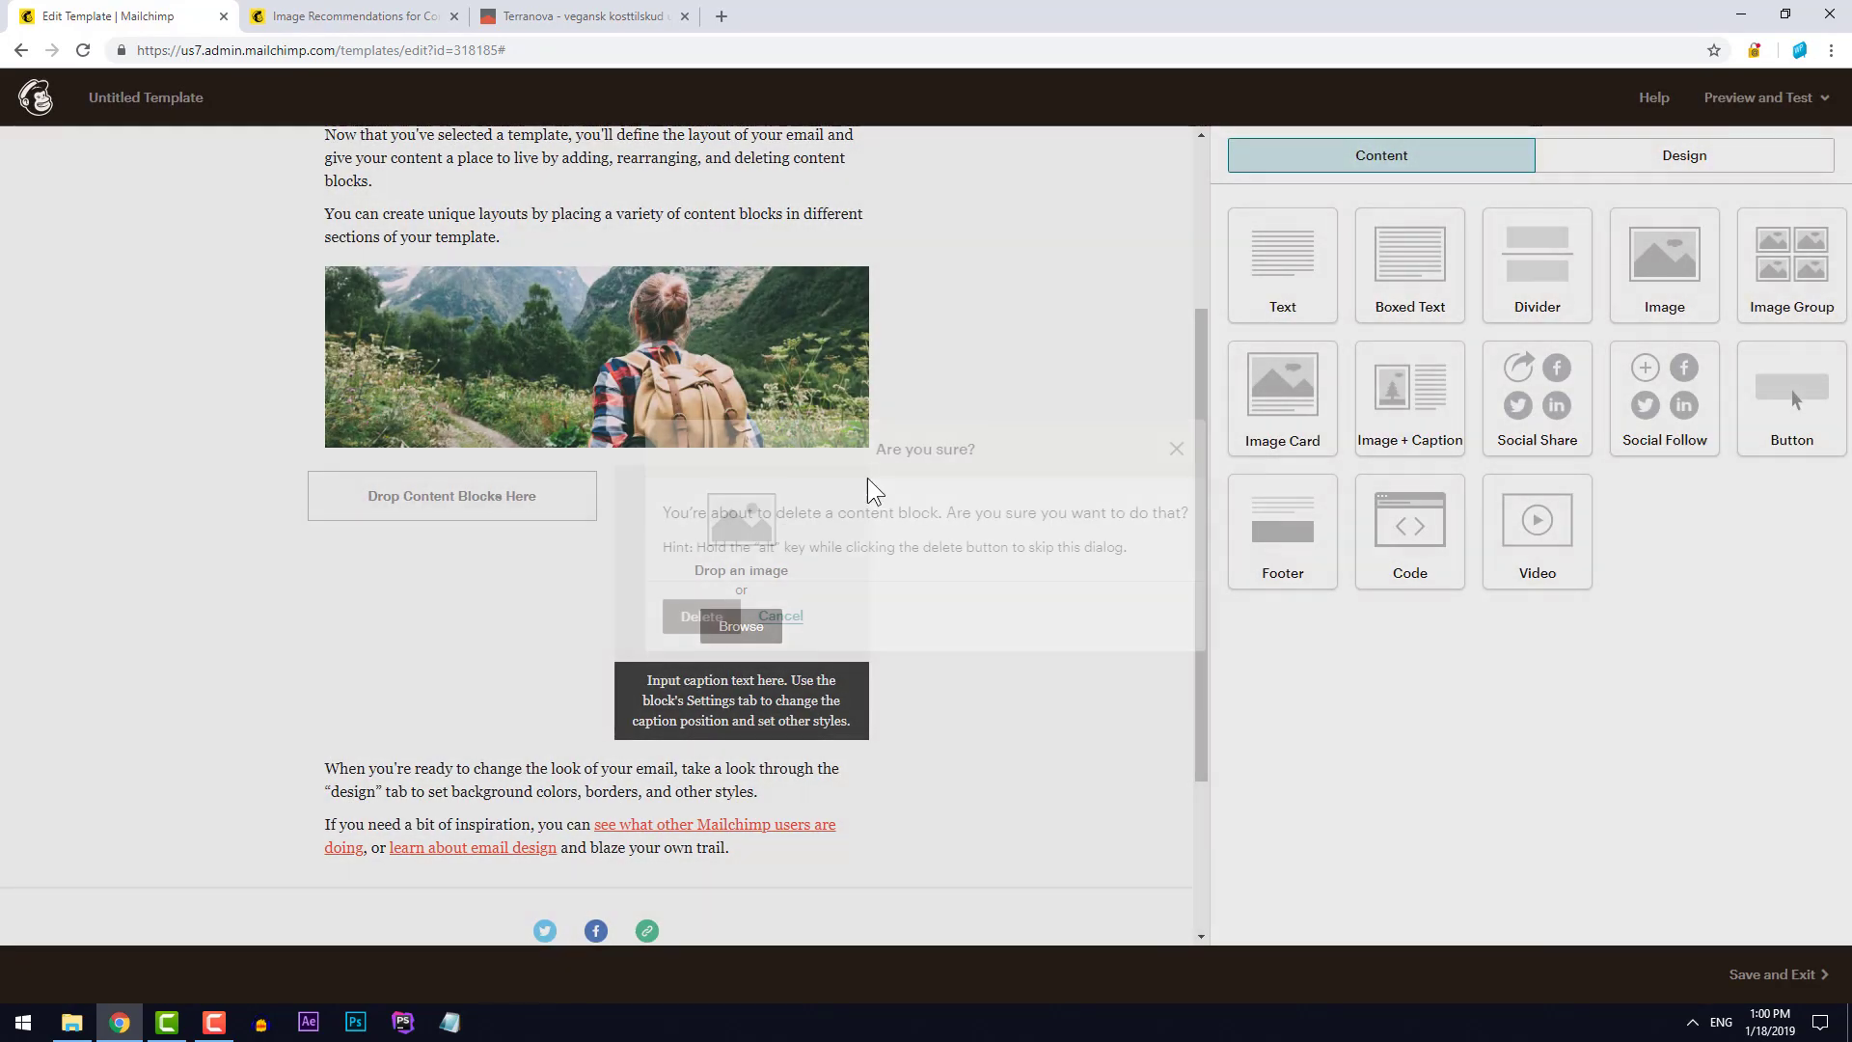
click(727, 606)
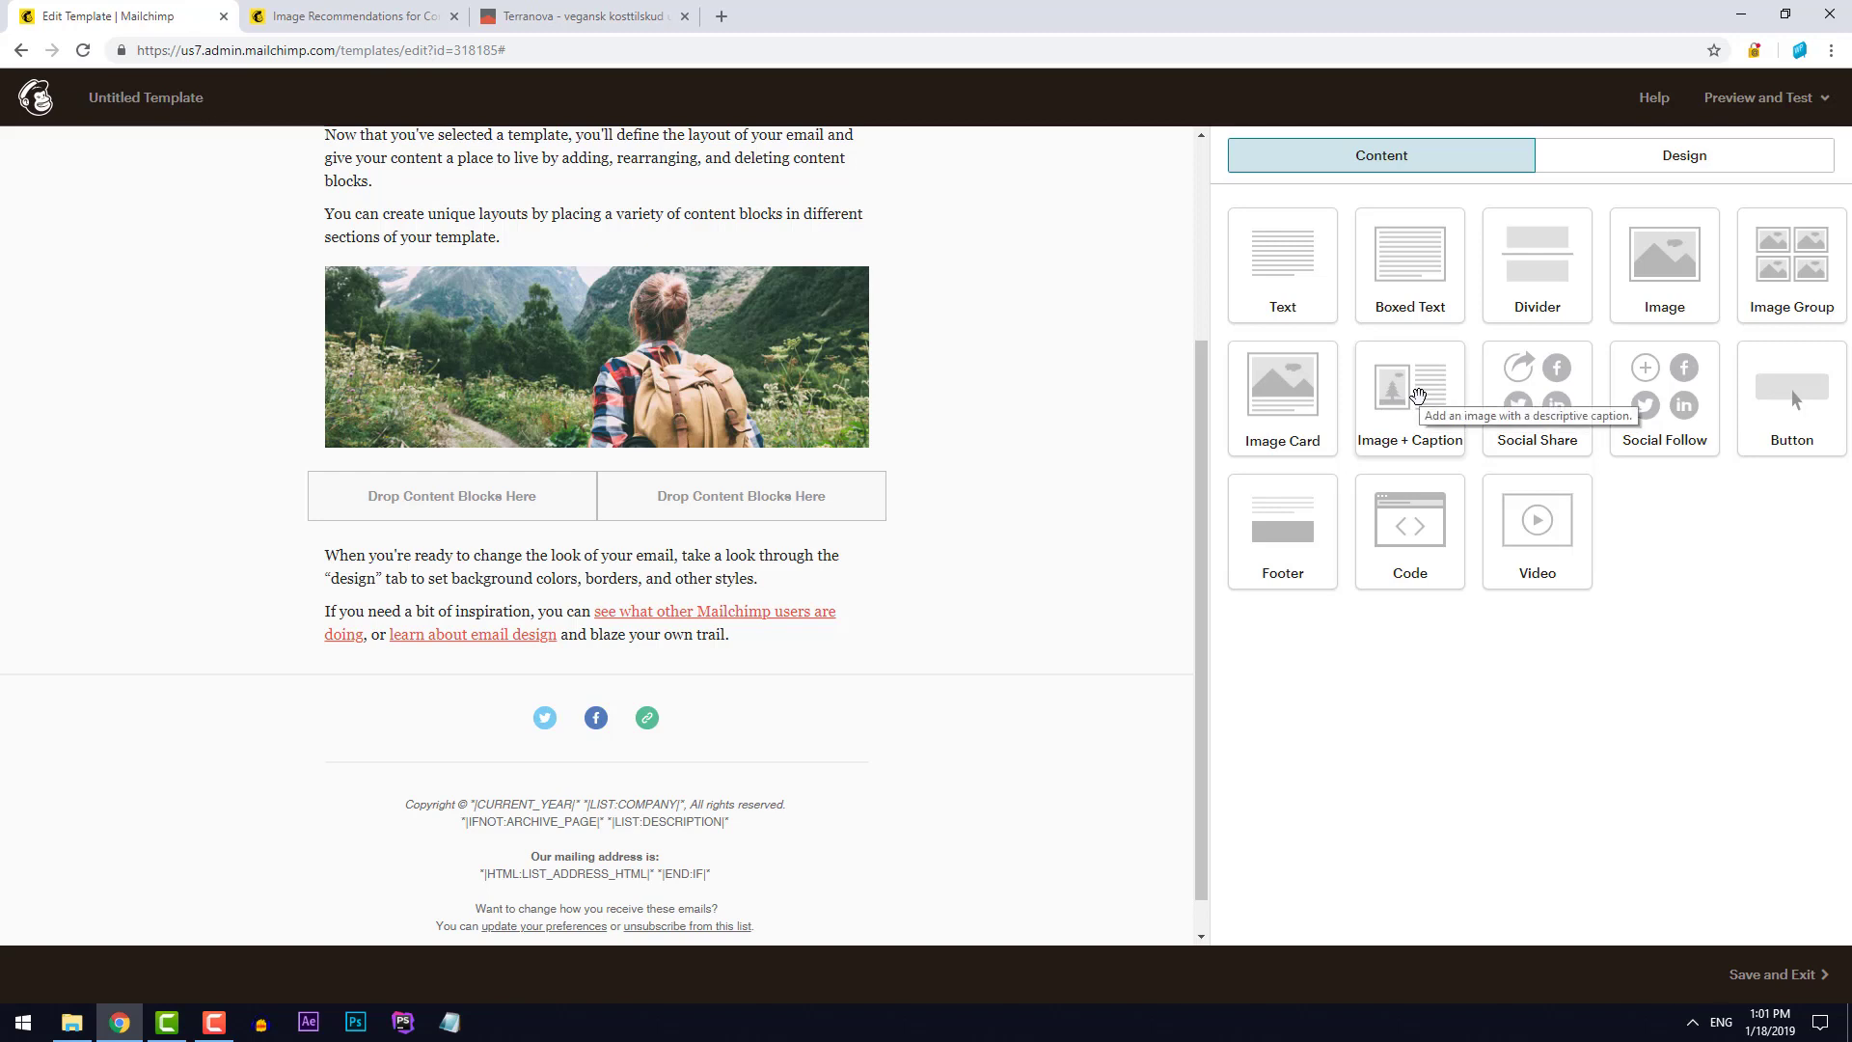
Add an Image + Caption block below the two empty columns, insert terranova-600x400-vitaminer.jpg into it, and open the block's settings
drag(1418, 395, 572, 557)
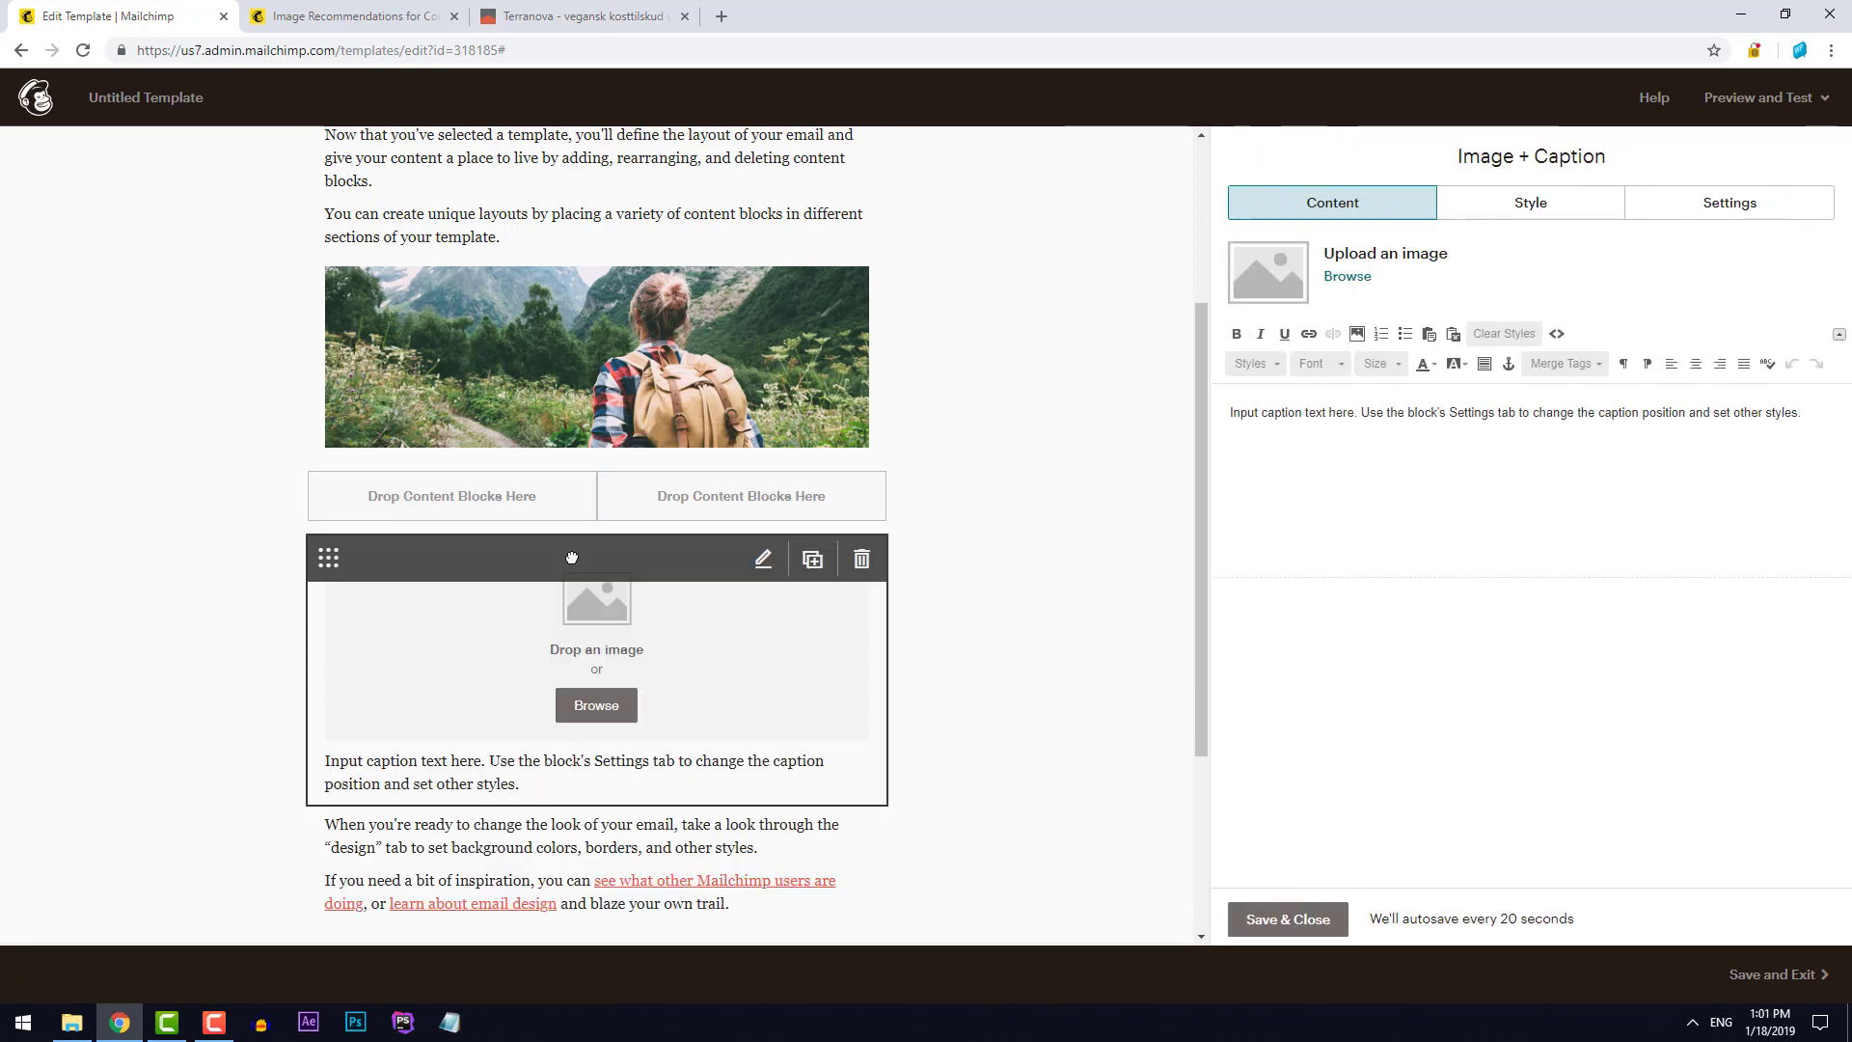
click(596, 706)
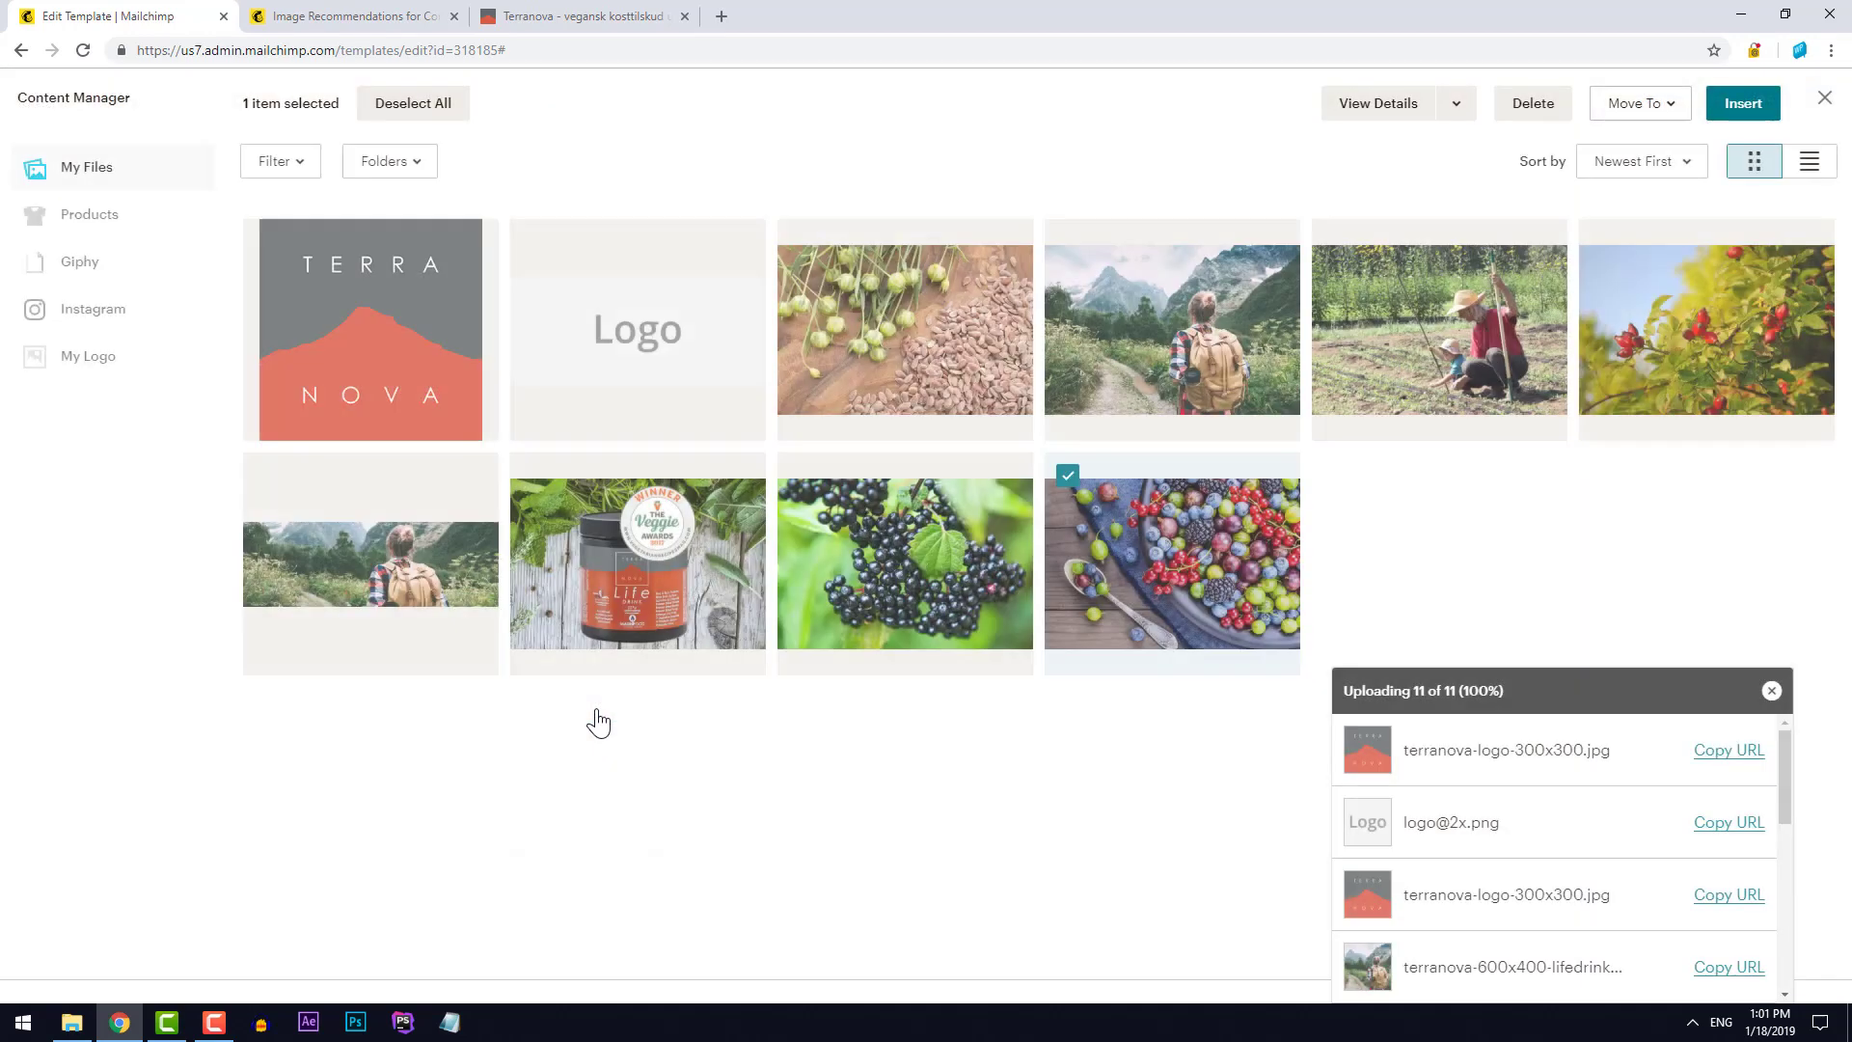
click(1172, 569)
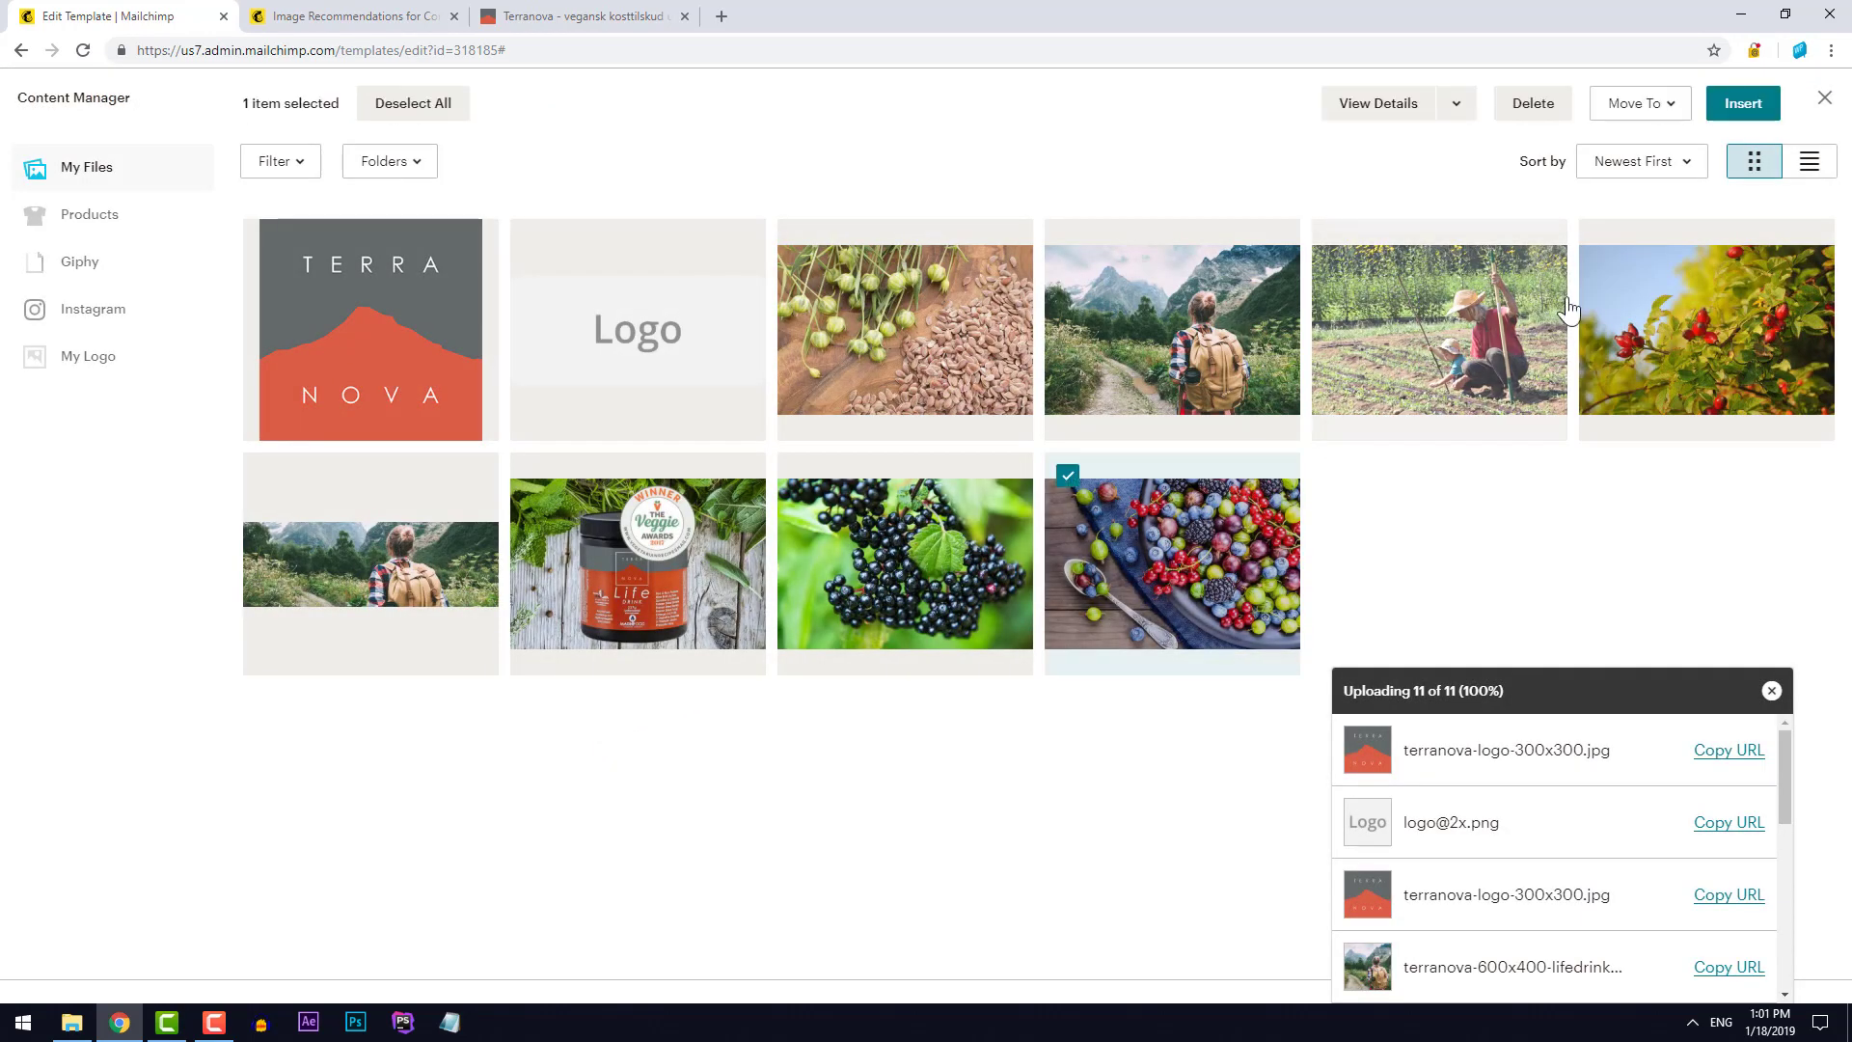
click(1746, 104)
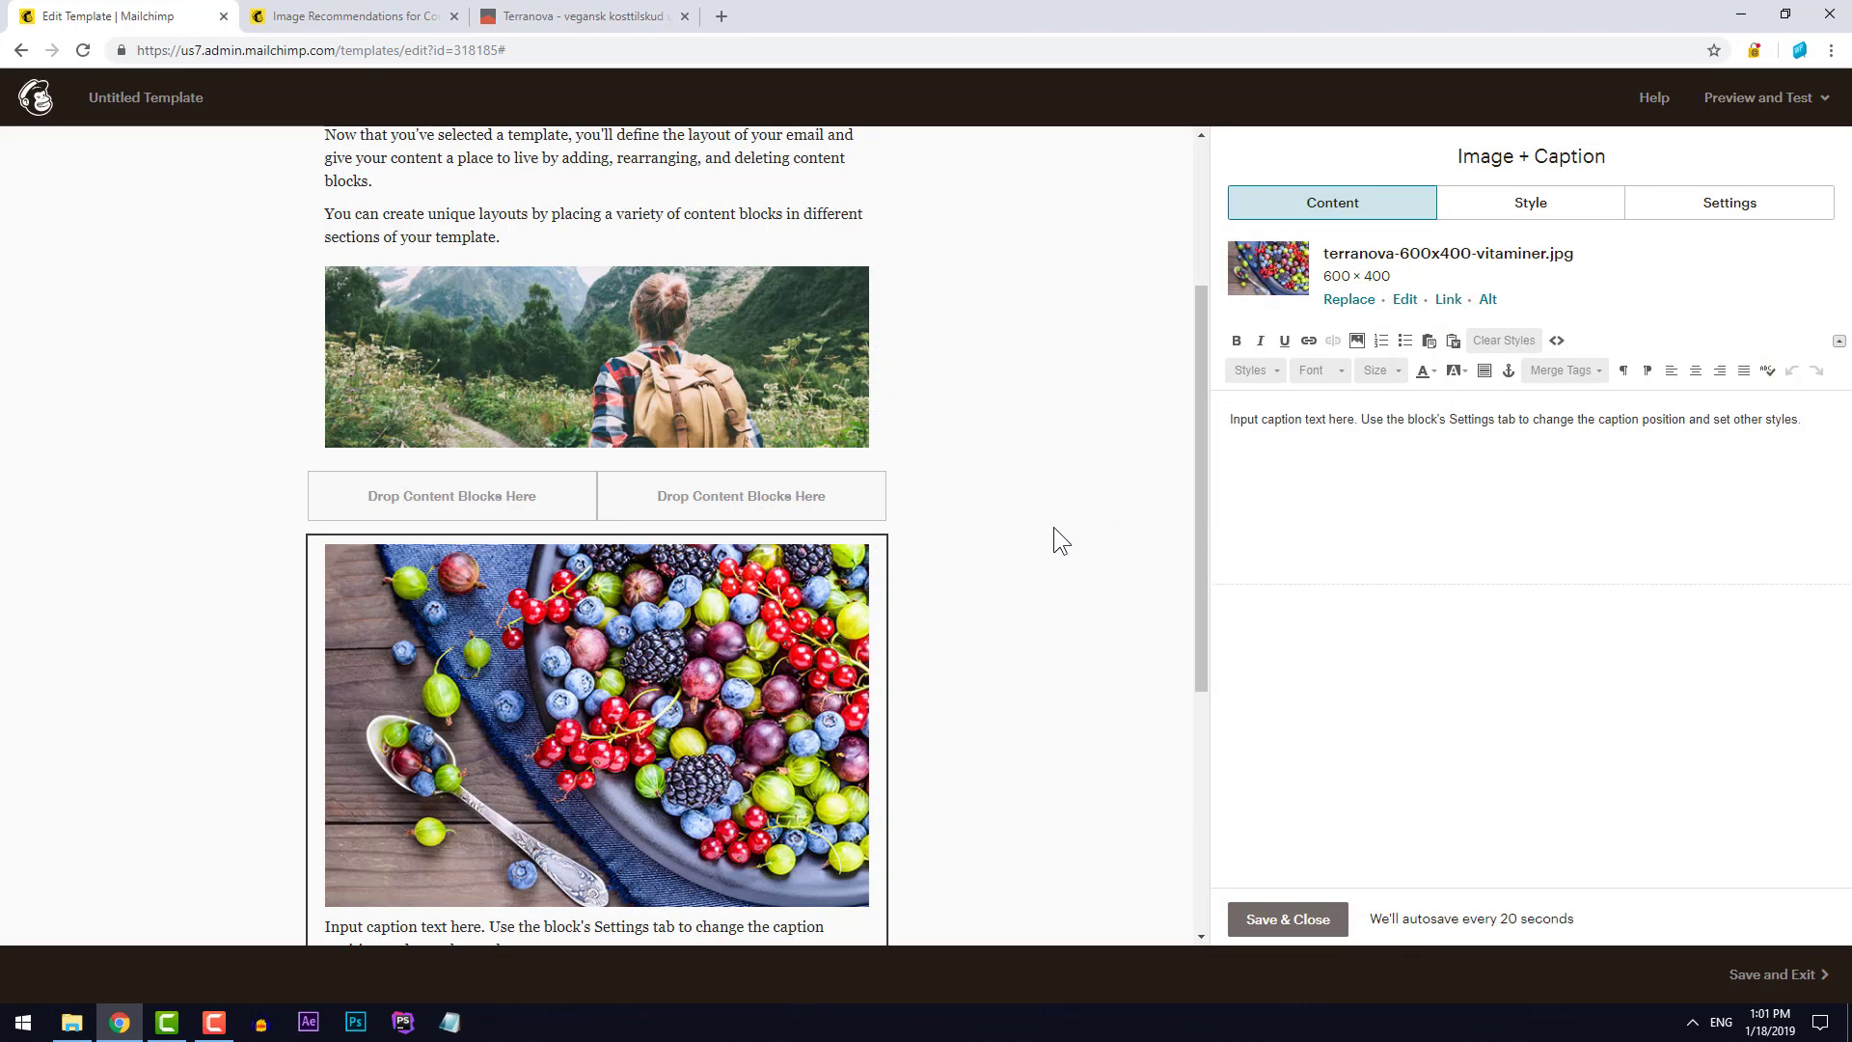
click(1551, 212)
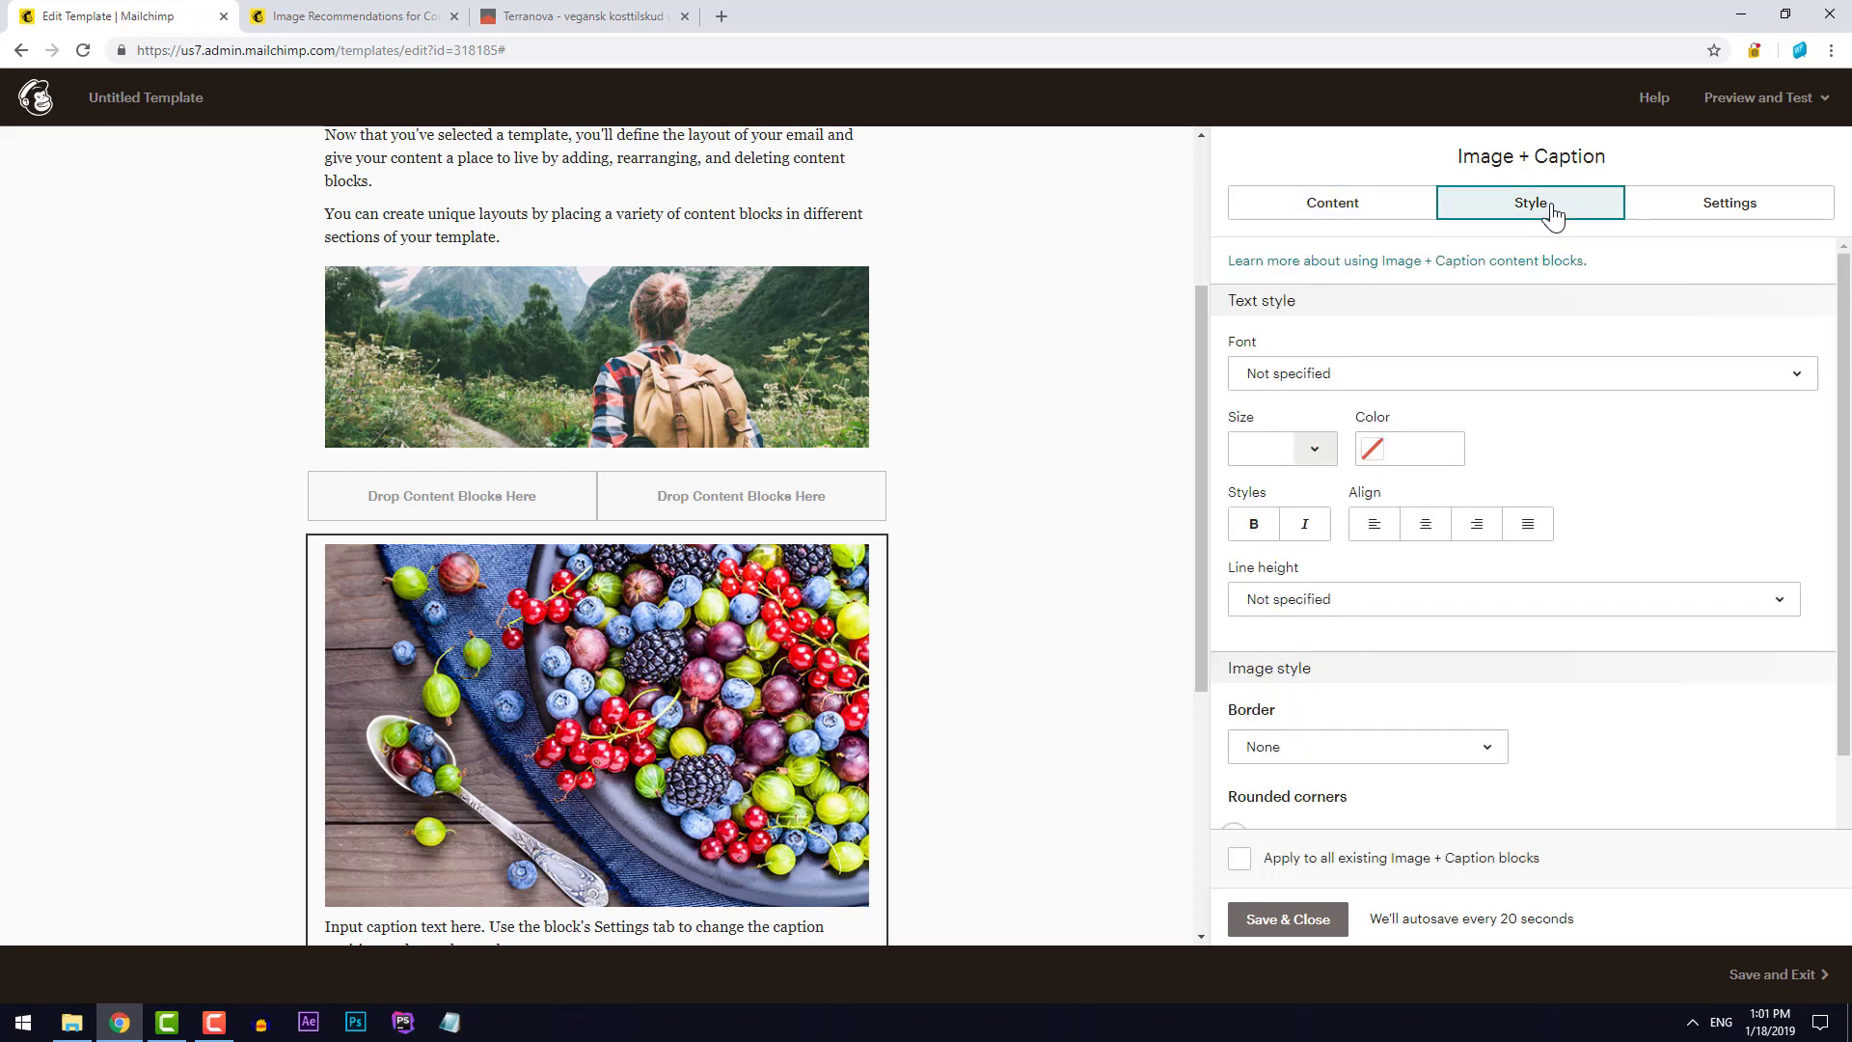
click(1703, 210)
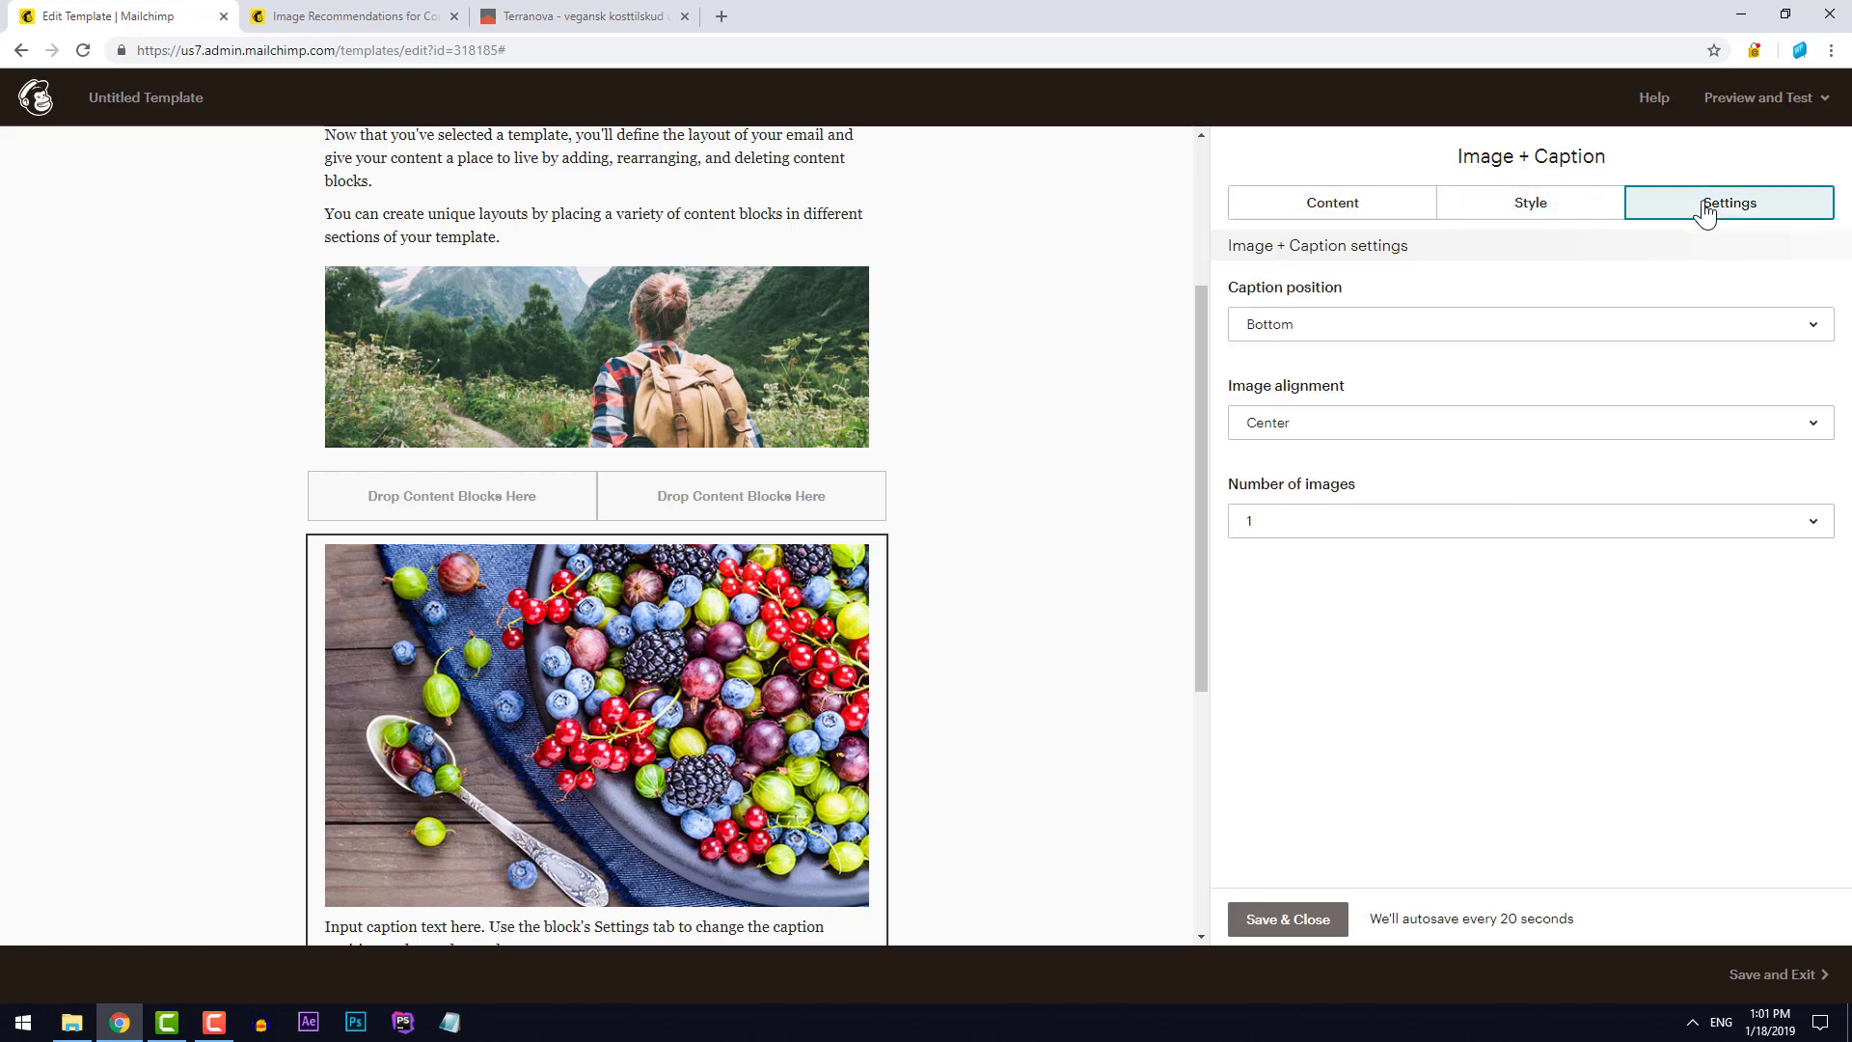
Set the caption position of the berry Image + Caption block to Right
click(1329, 328)
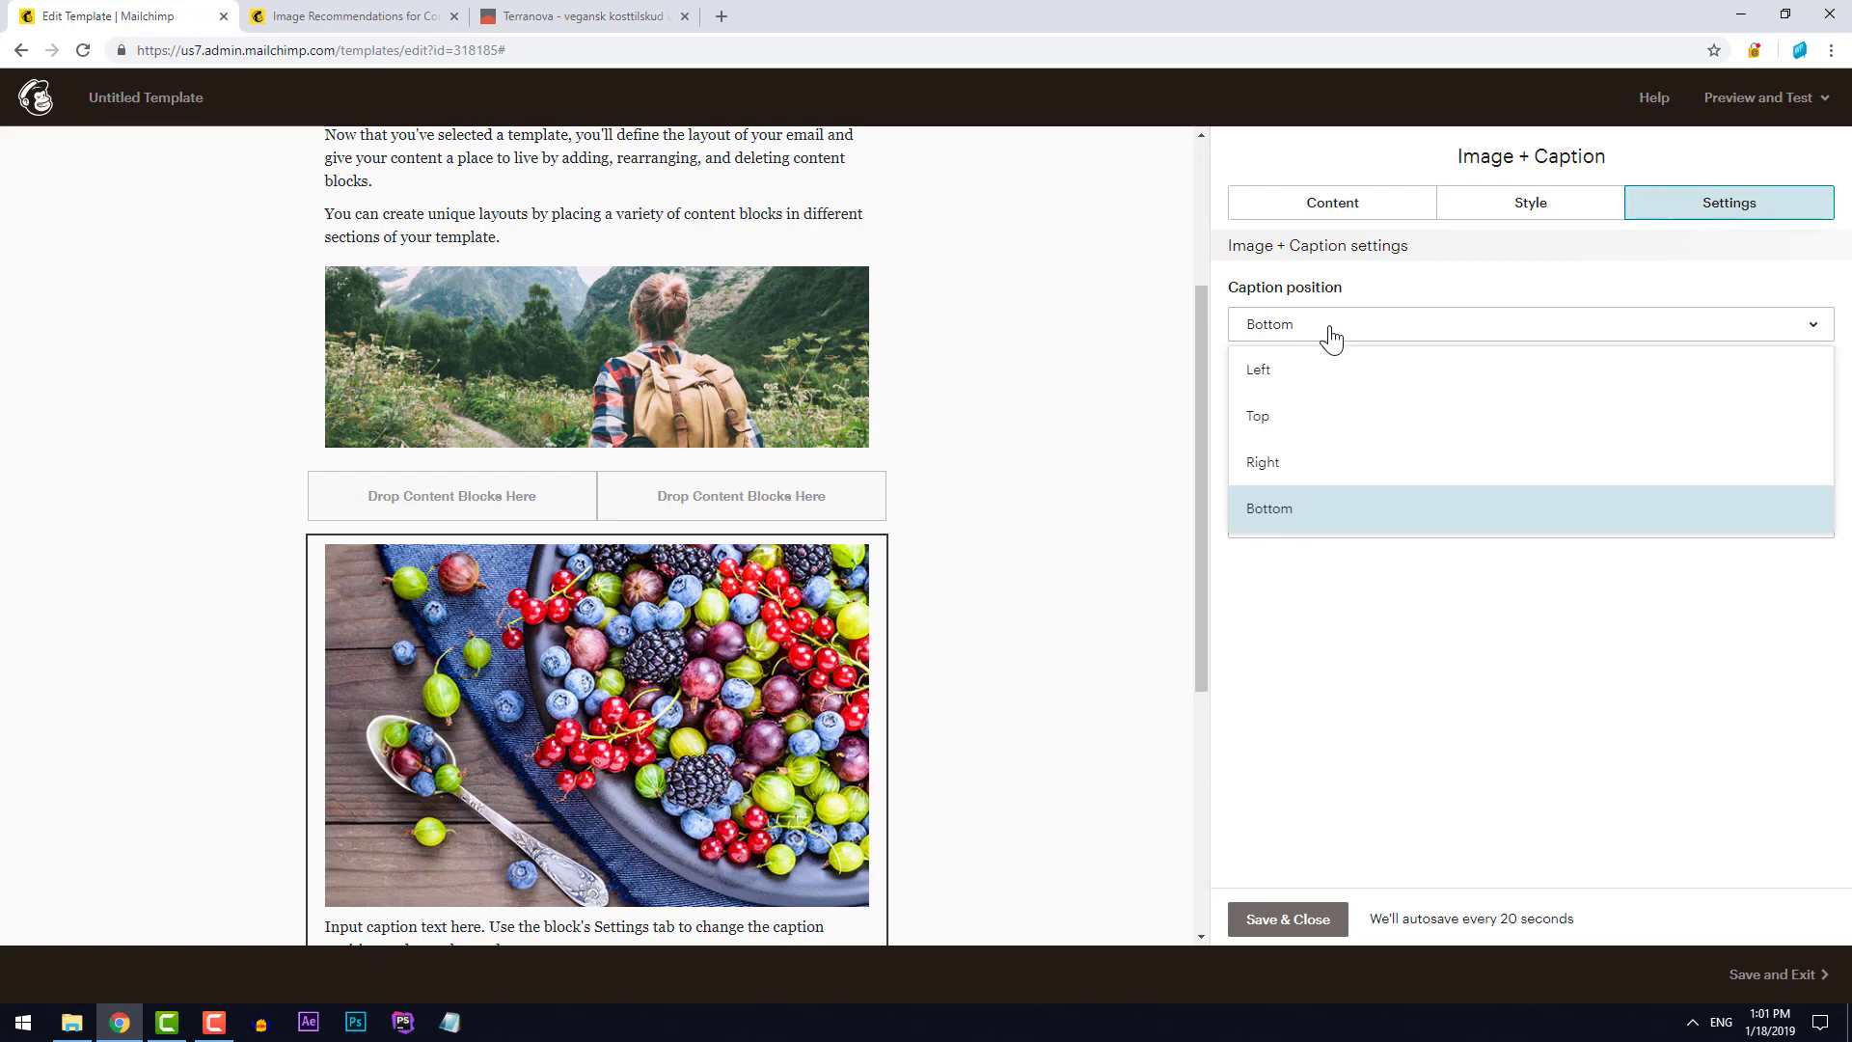
click(1310, 464)
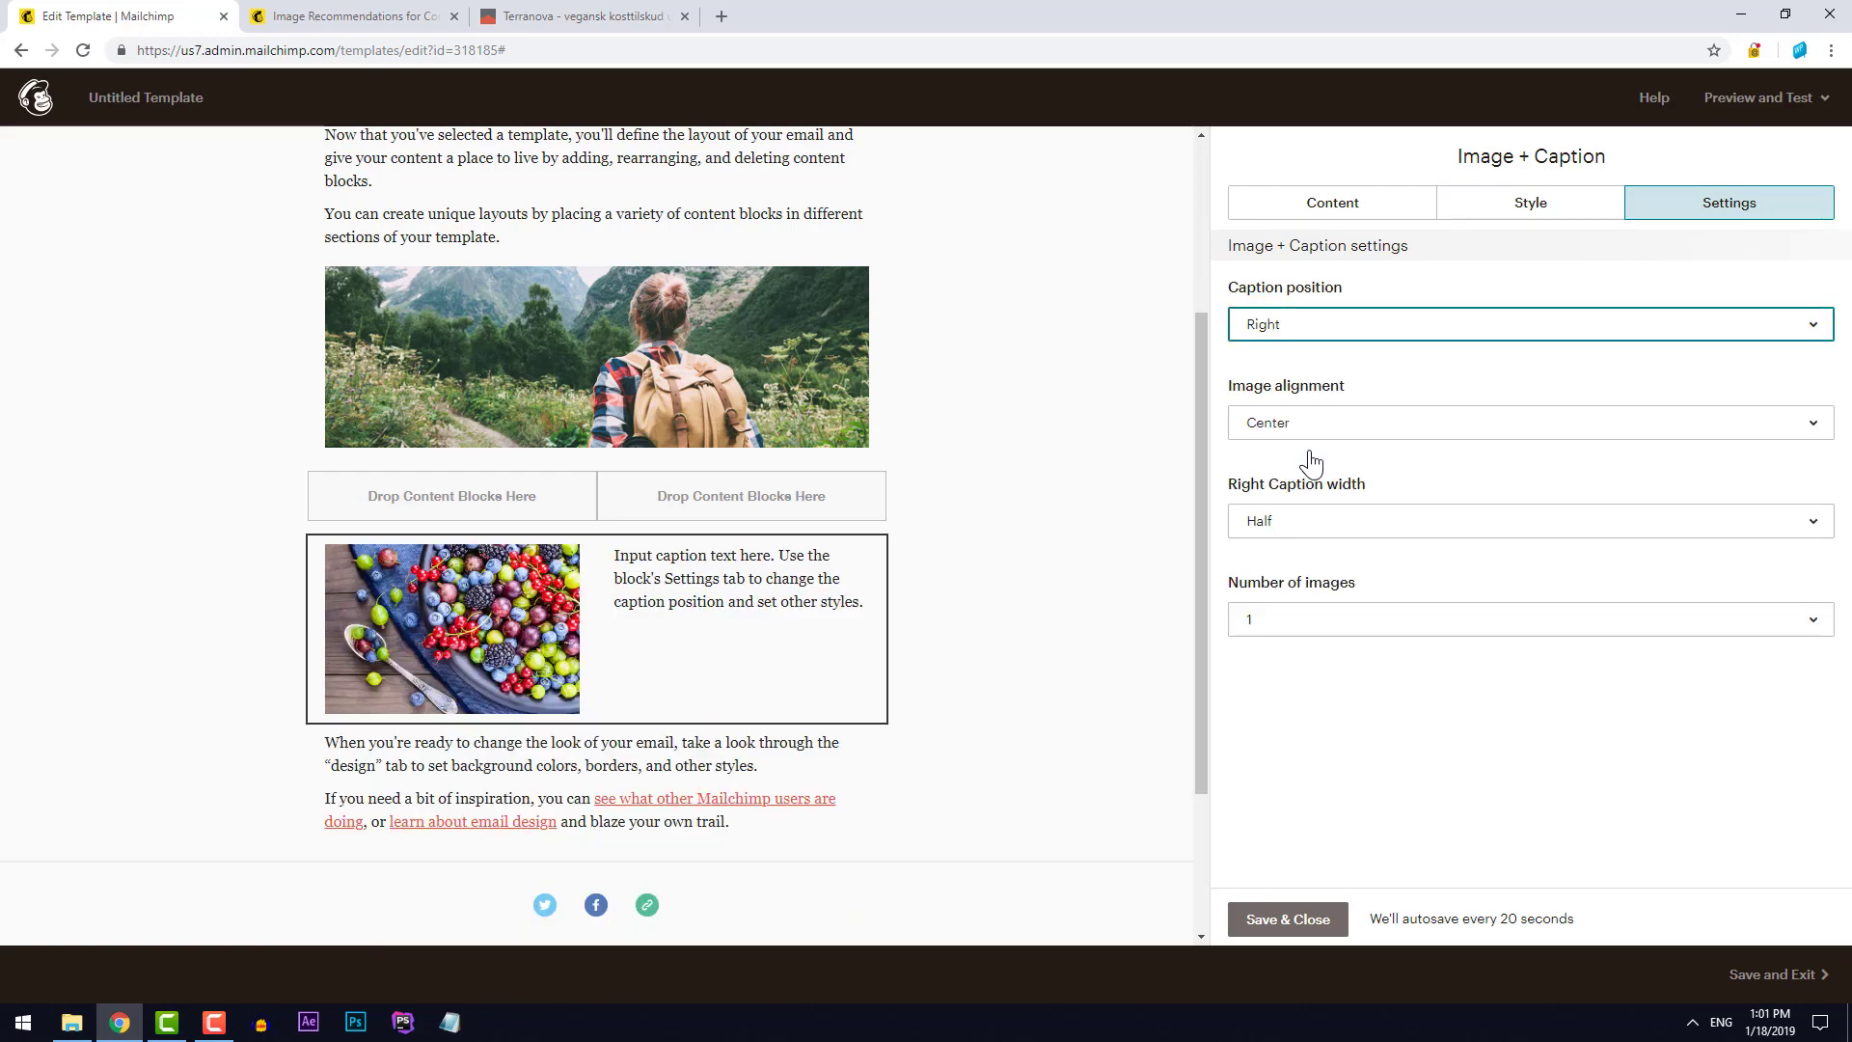
mouse_move(766, 609)
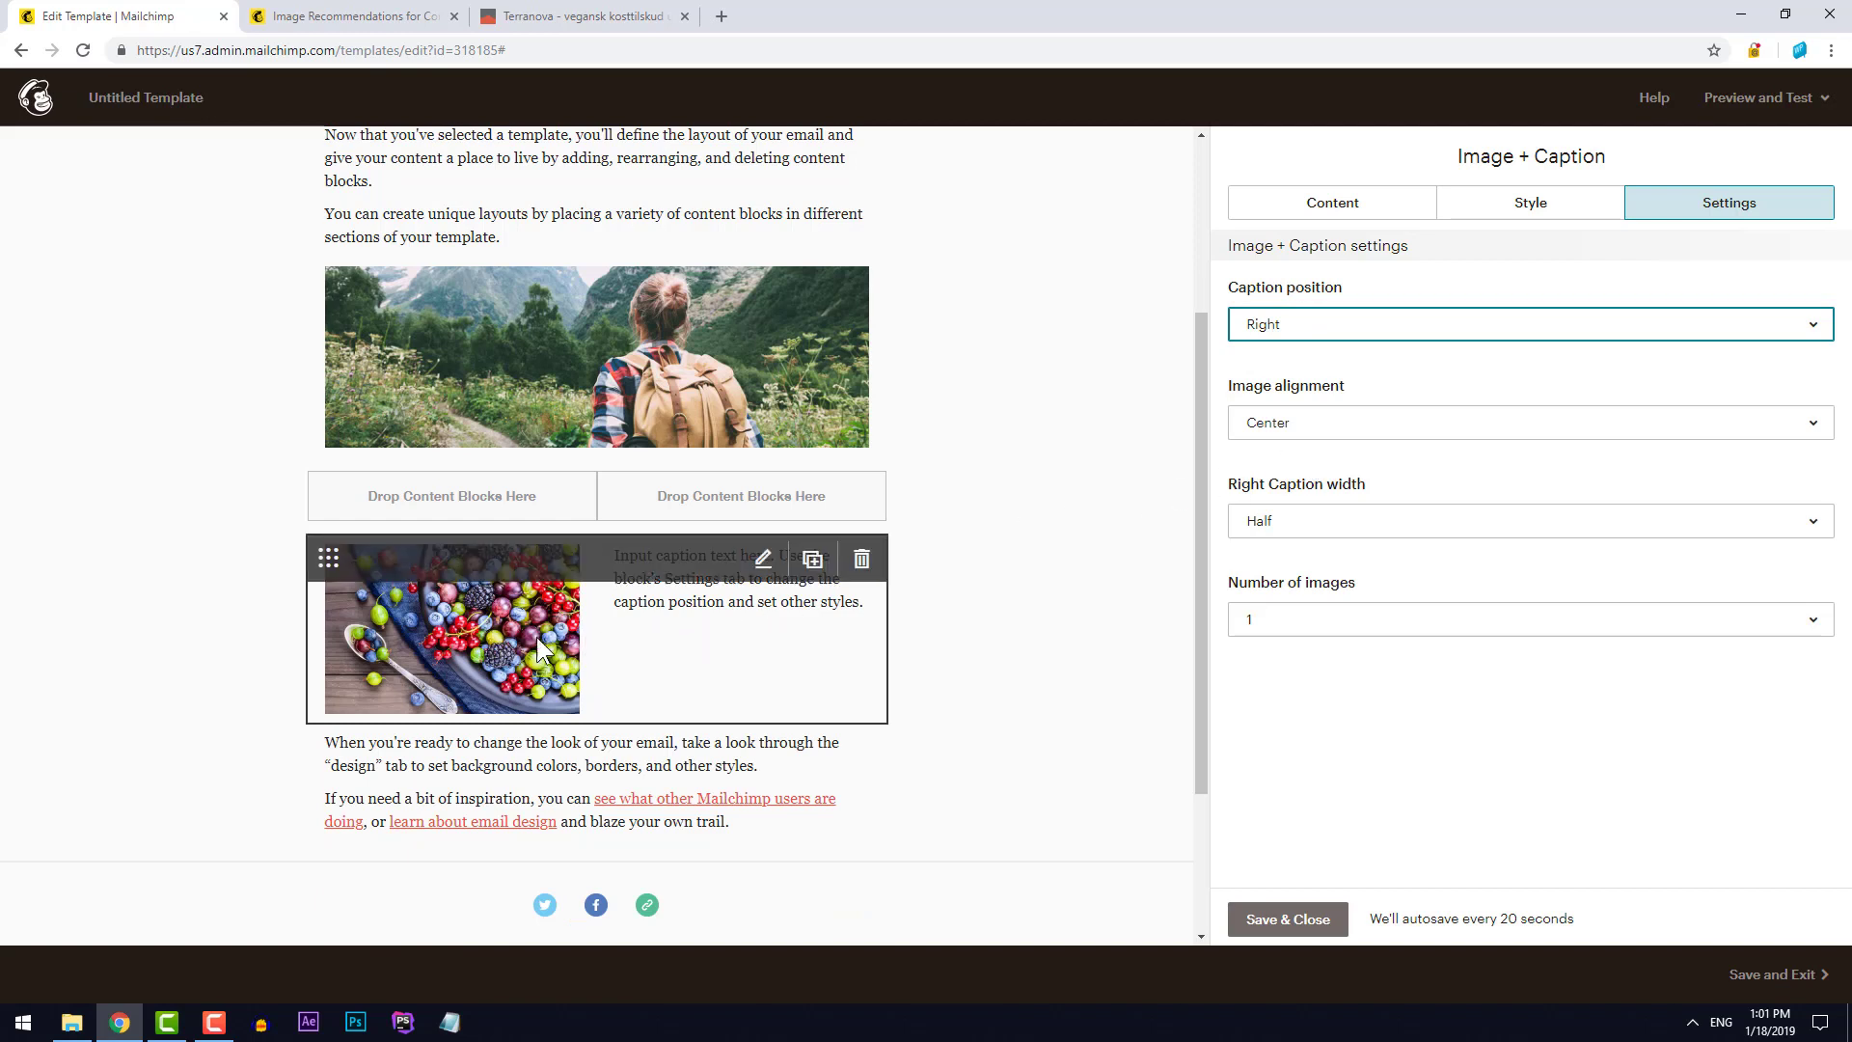
scroll(722, 627, down, 2)
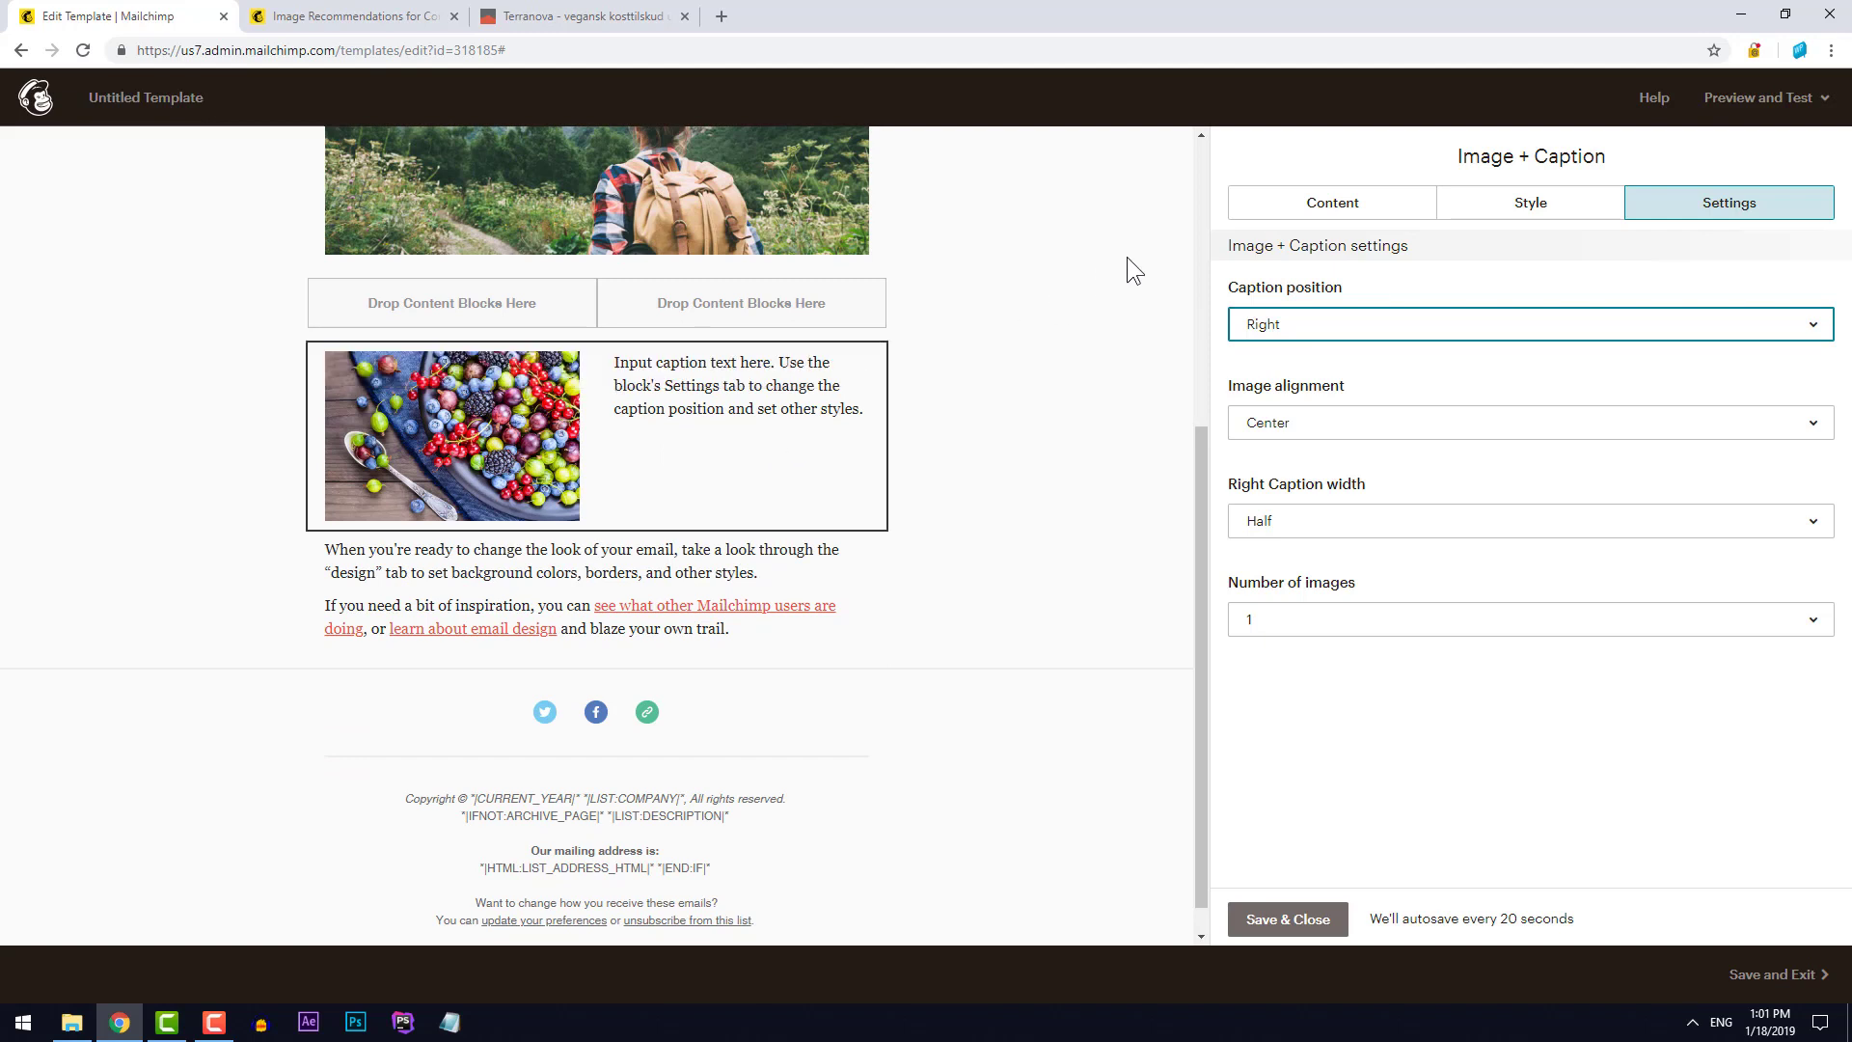
Add the line "Headline" above the berry block's caption text and format it as heading 2
click(1330, 201)
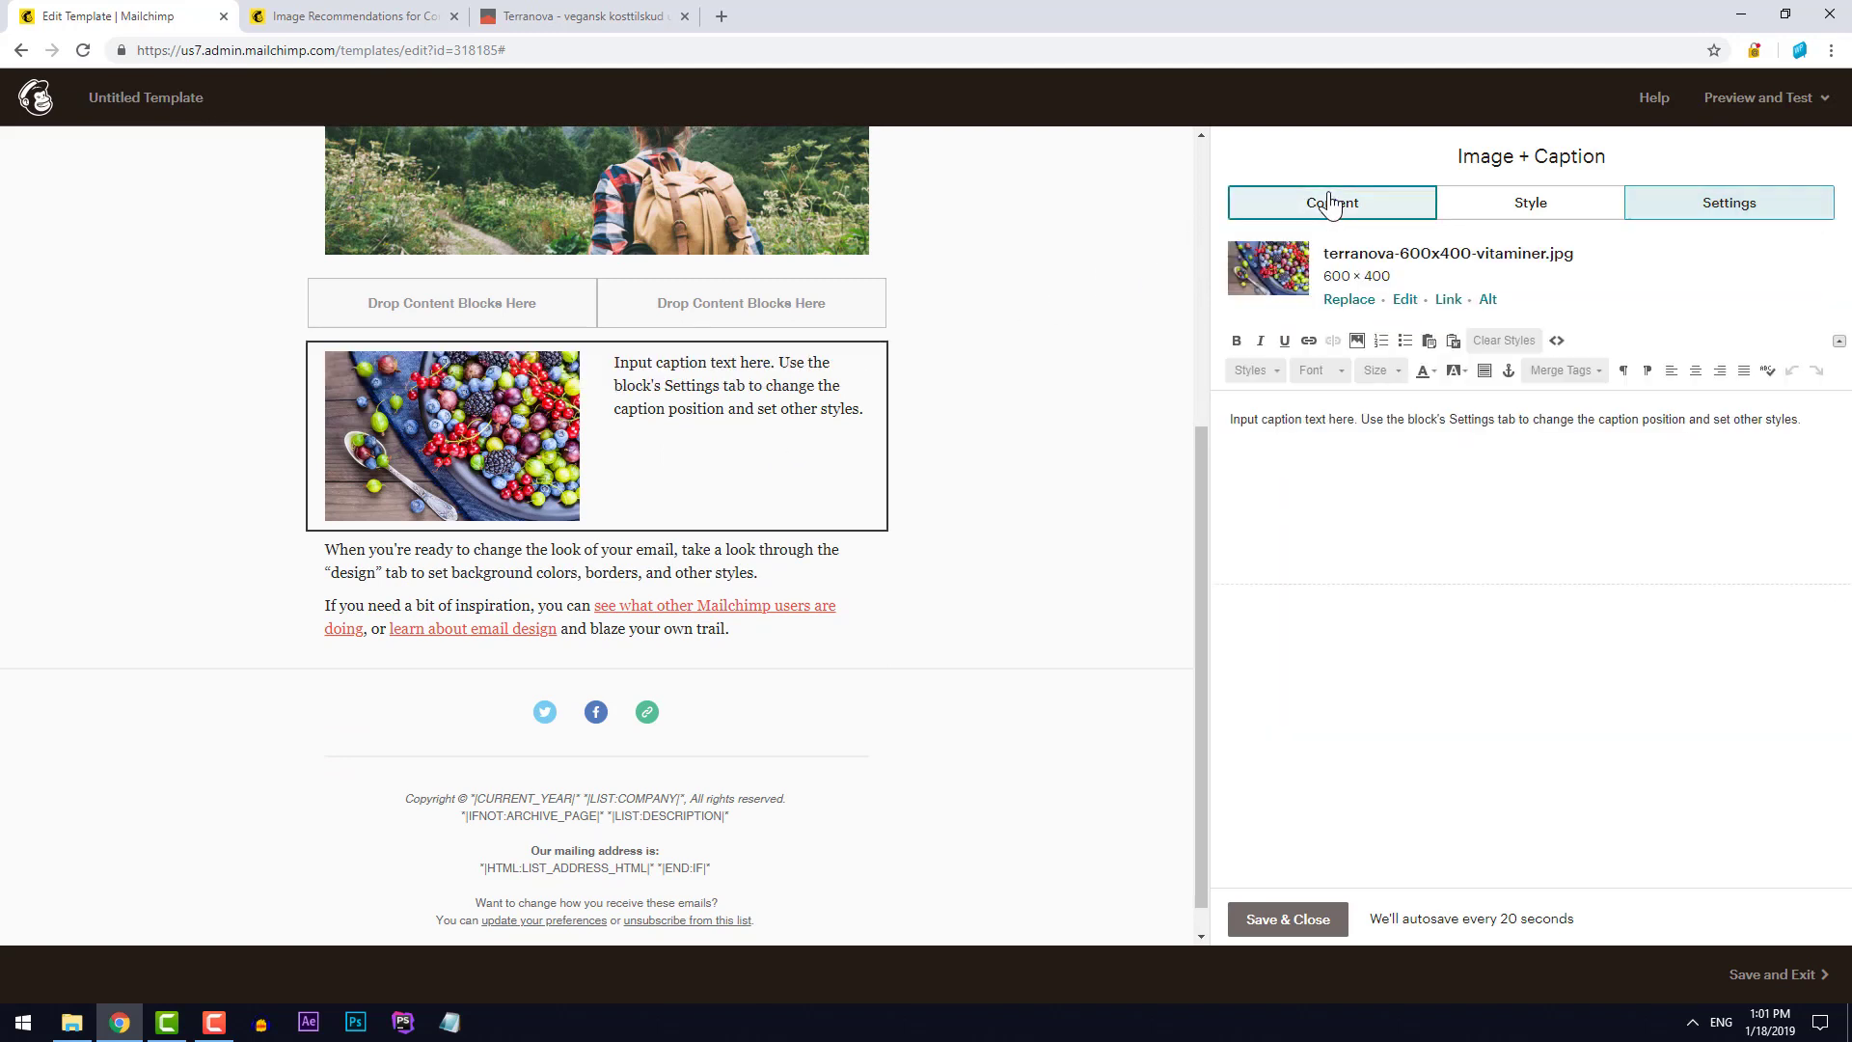
click(1231, 418)
key(Return)
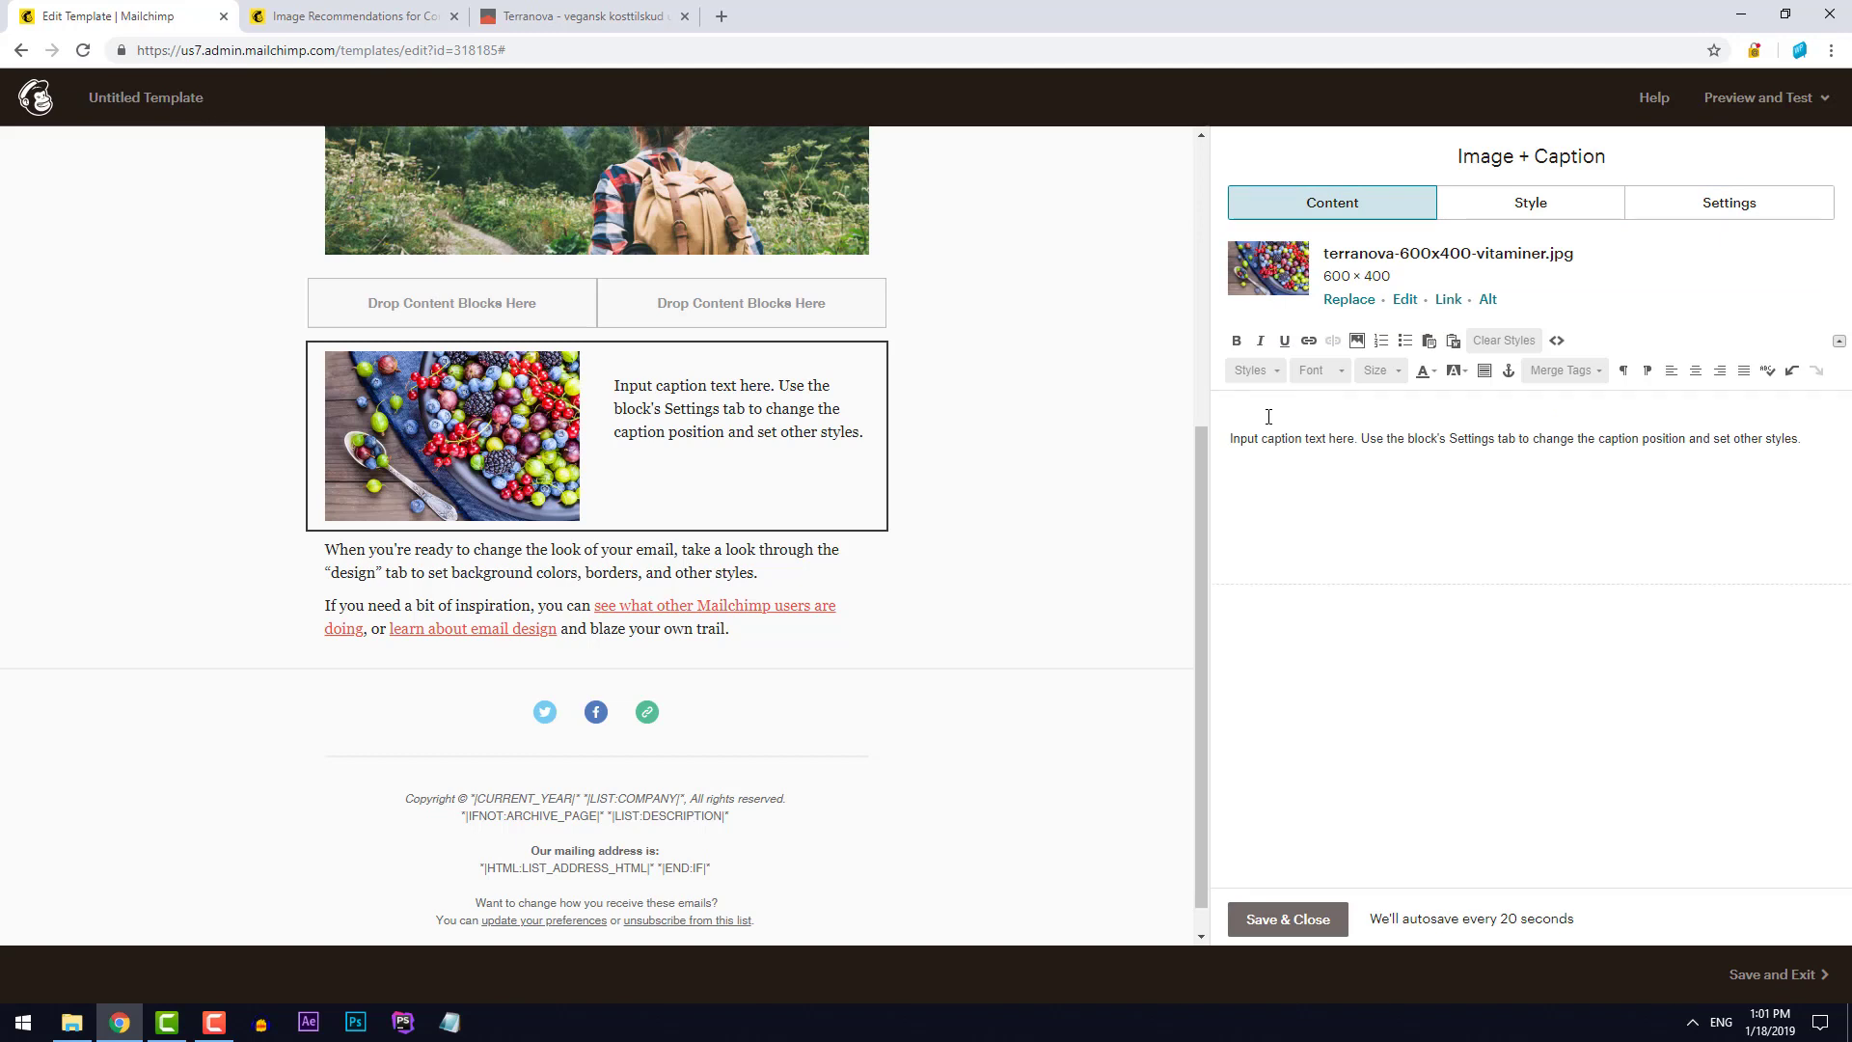
text(Headline)
click(1259, 370)
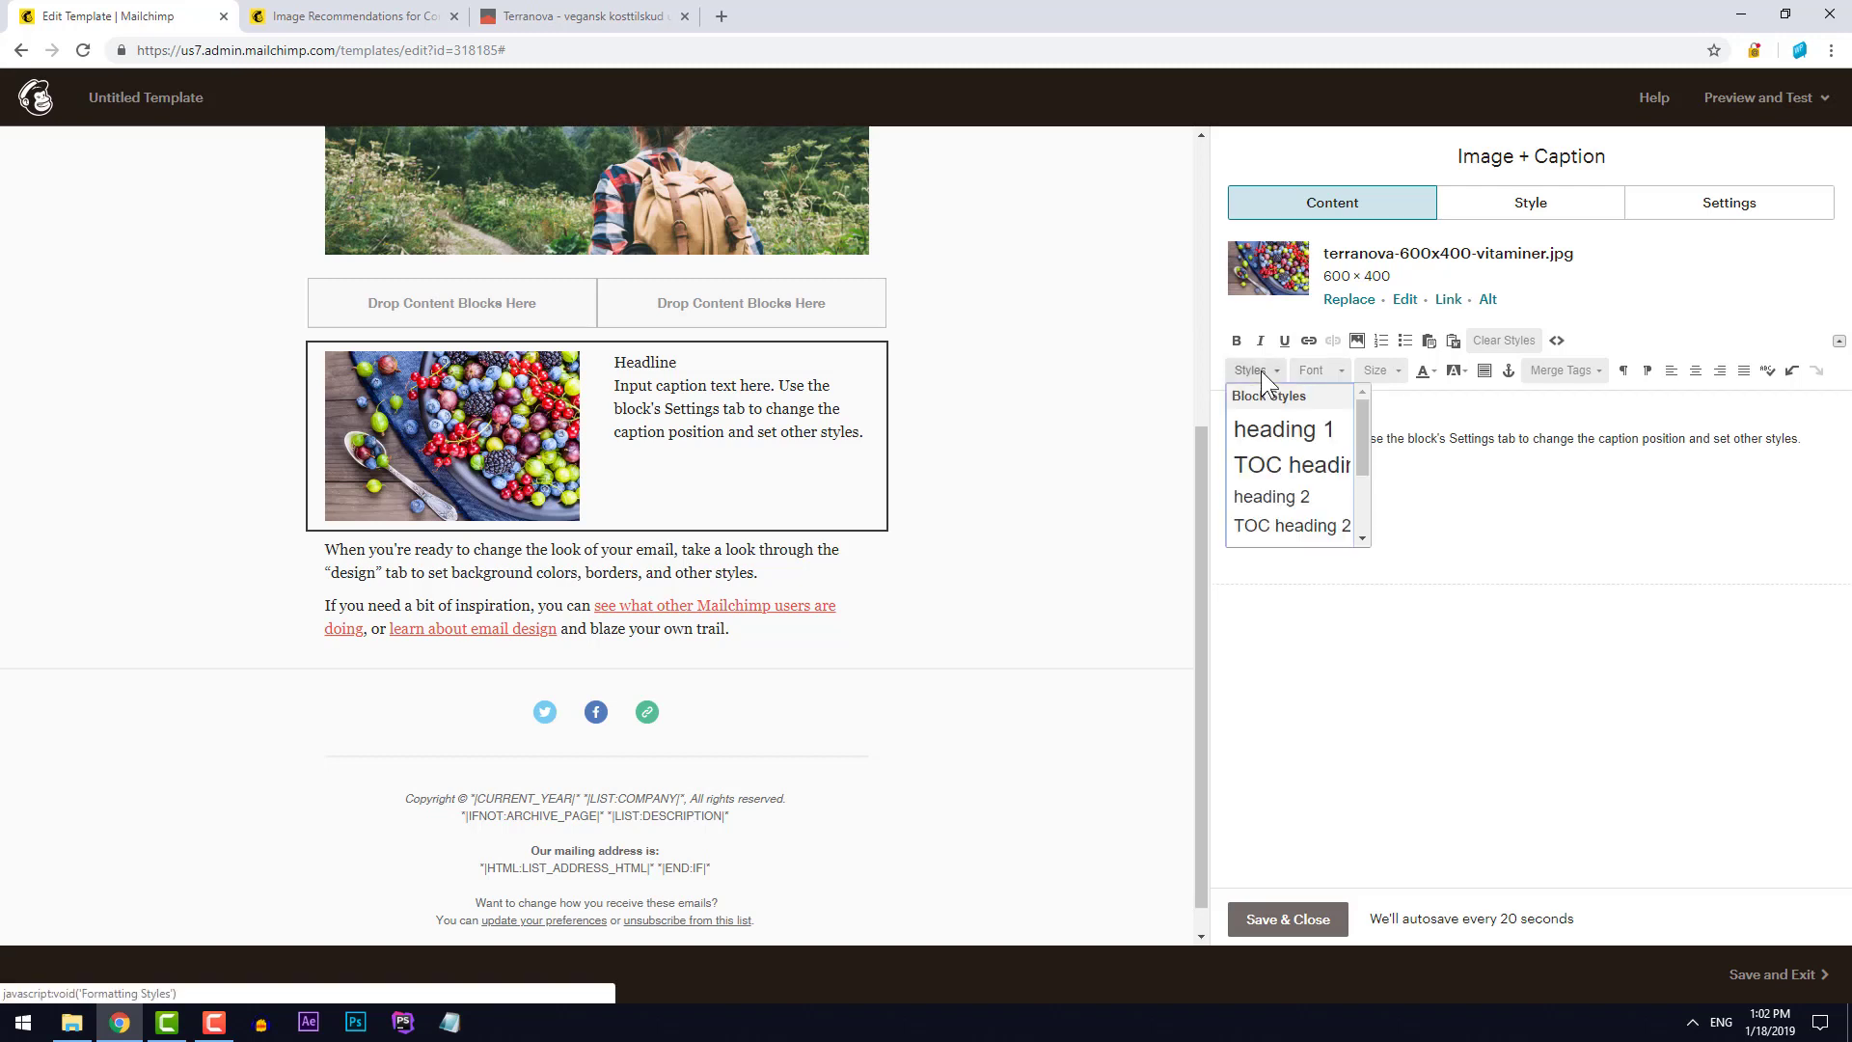
click(1292, 497)
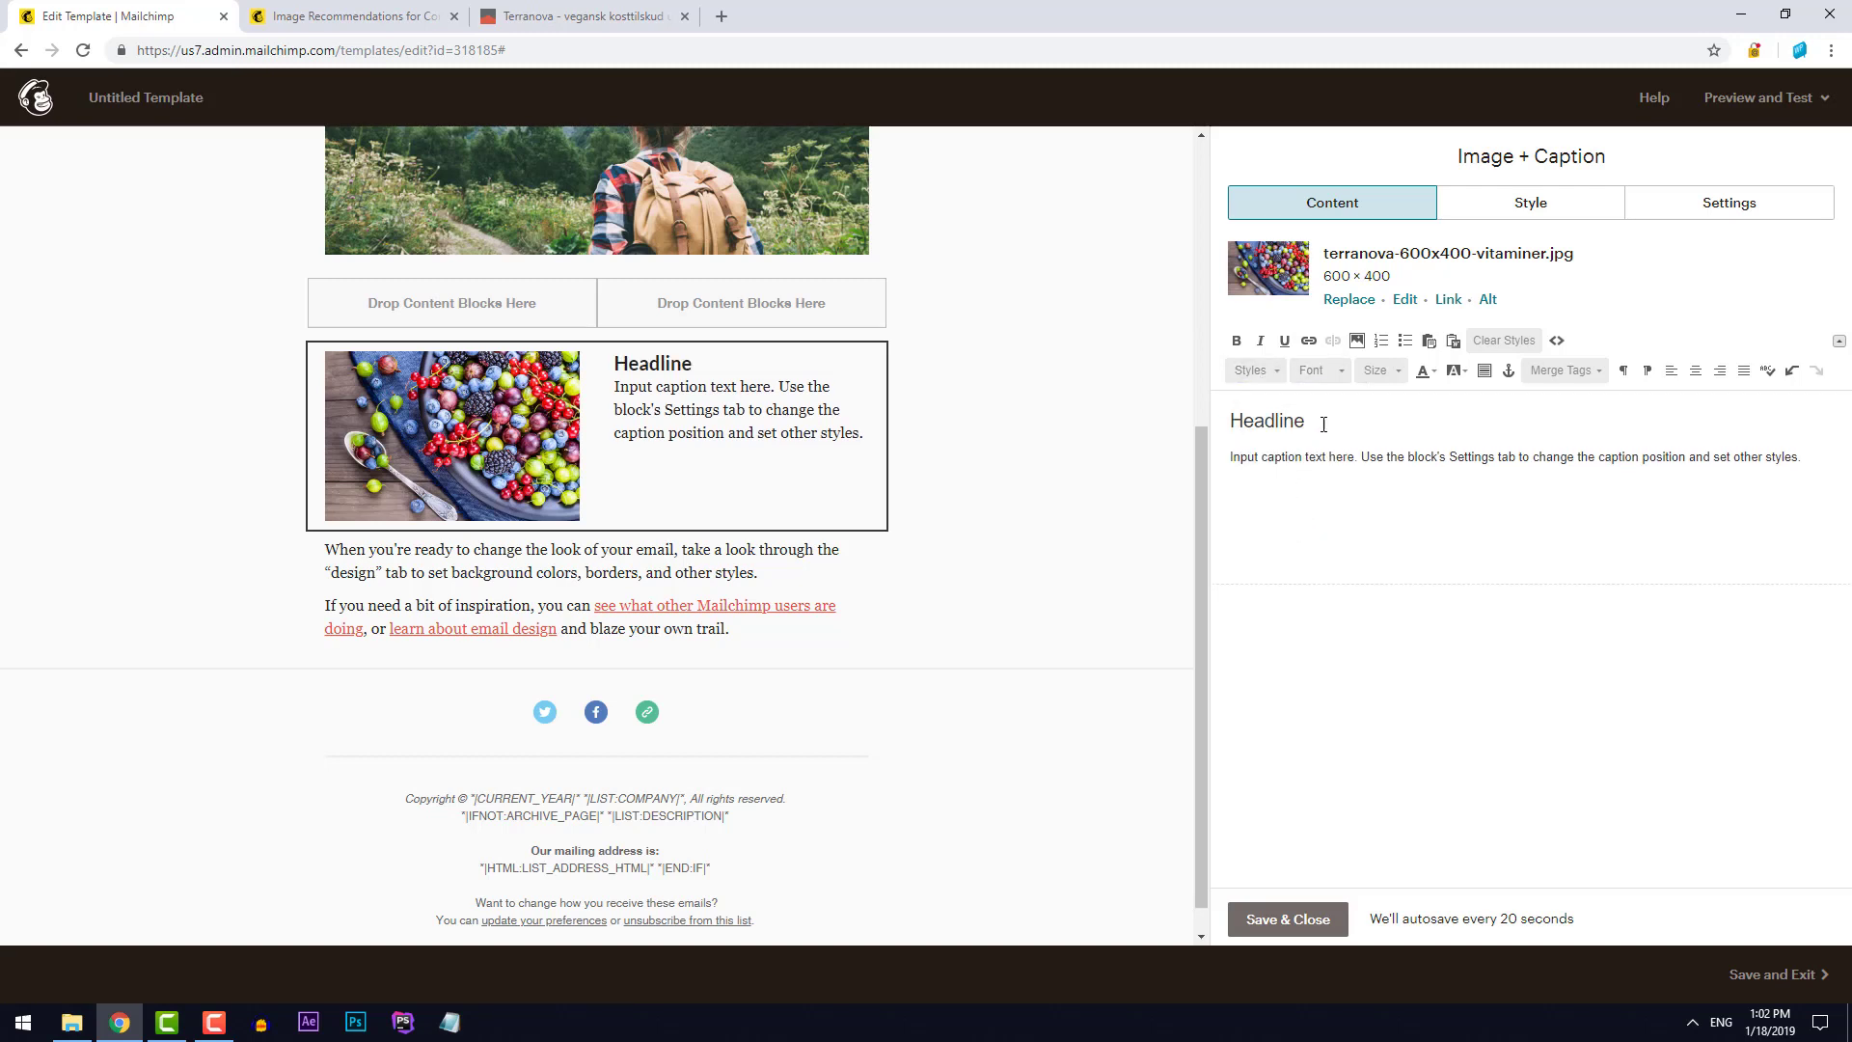
Retype the berry block's heading in capitals as "HEADLINE" and insert a blank line above it
key(shift+Left)
key(shift+Left)
key(shift+Left)
key(shift+Left)
key(shift+Left)
key(shift+Left)
key(shift+Left)
key(shift+Left)
text(HEADLINE)
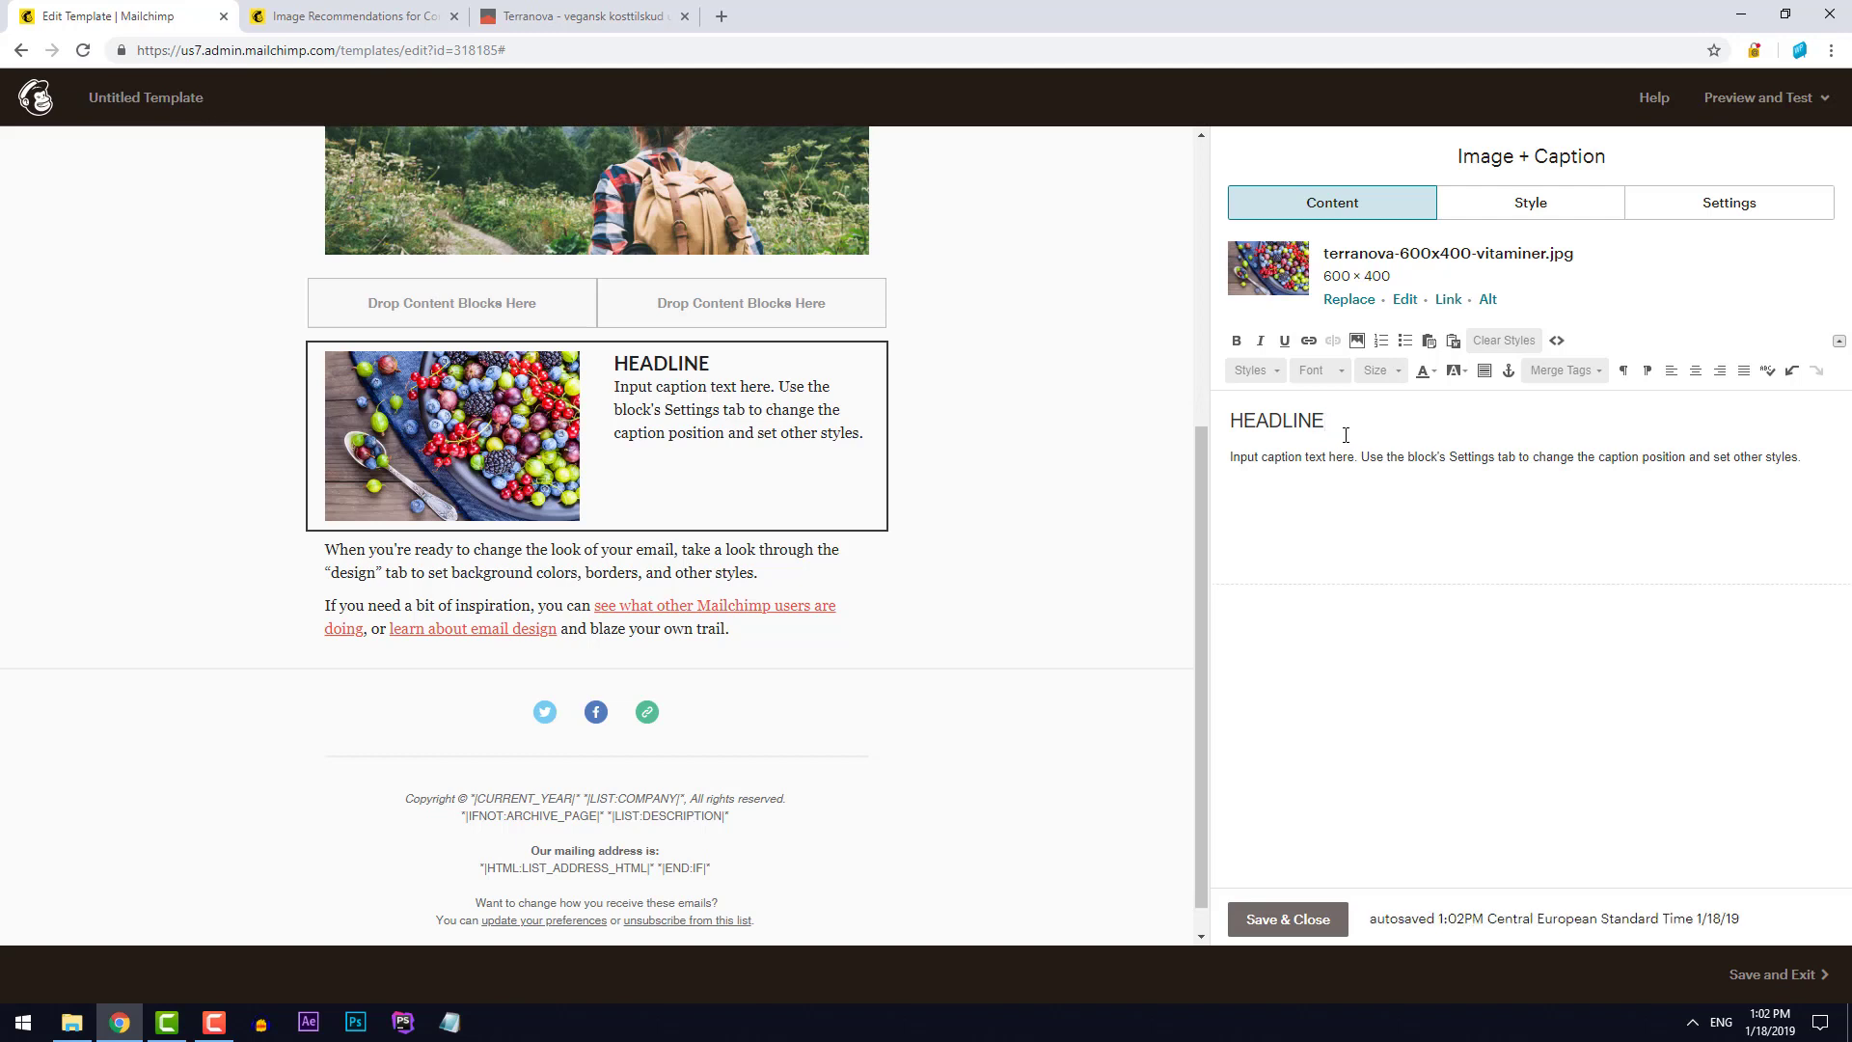
click(1232, 425)
key(Return)
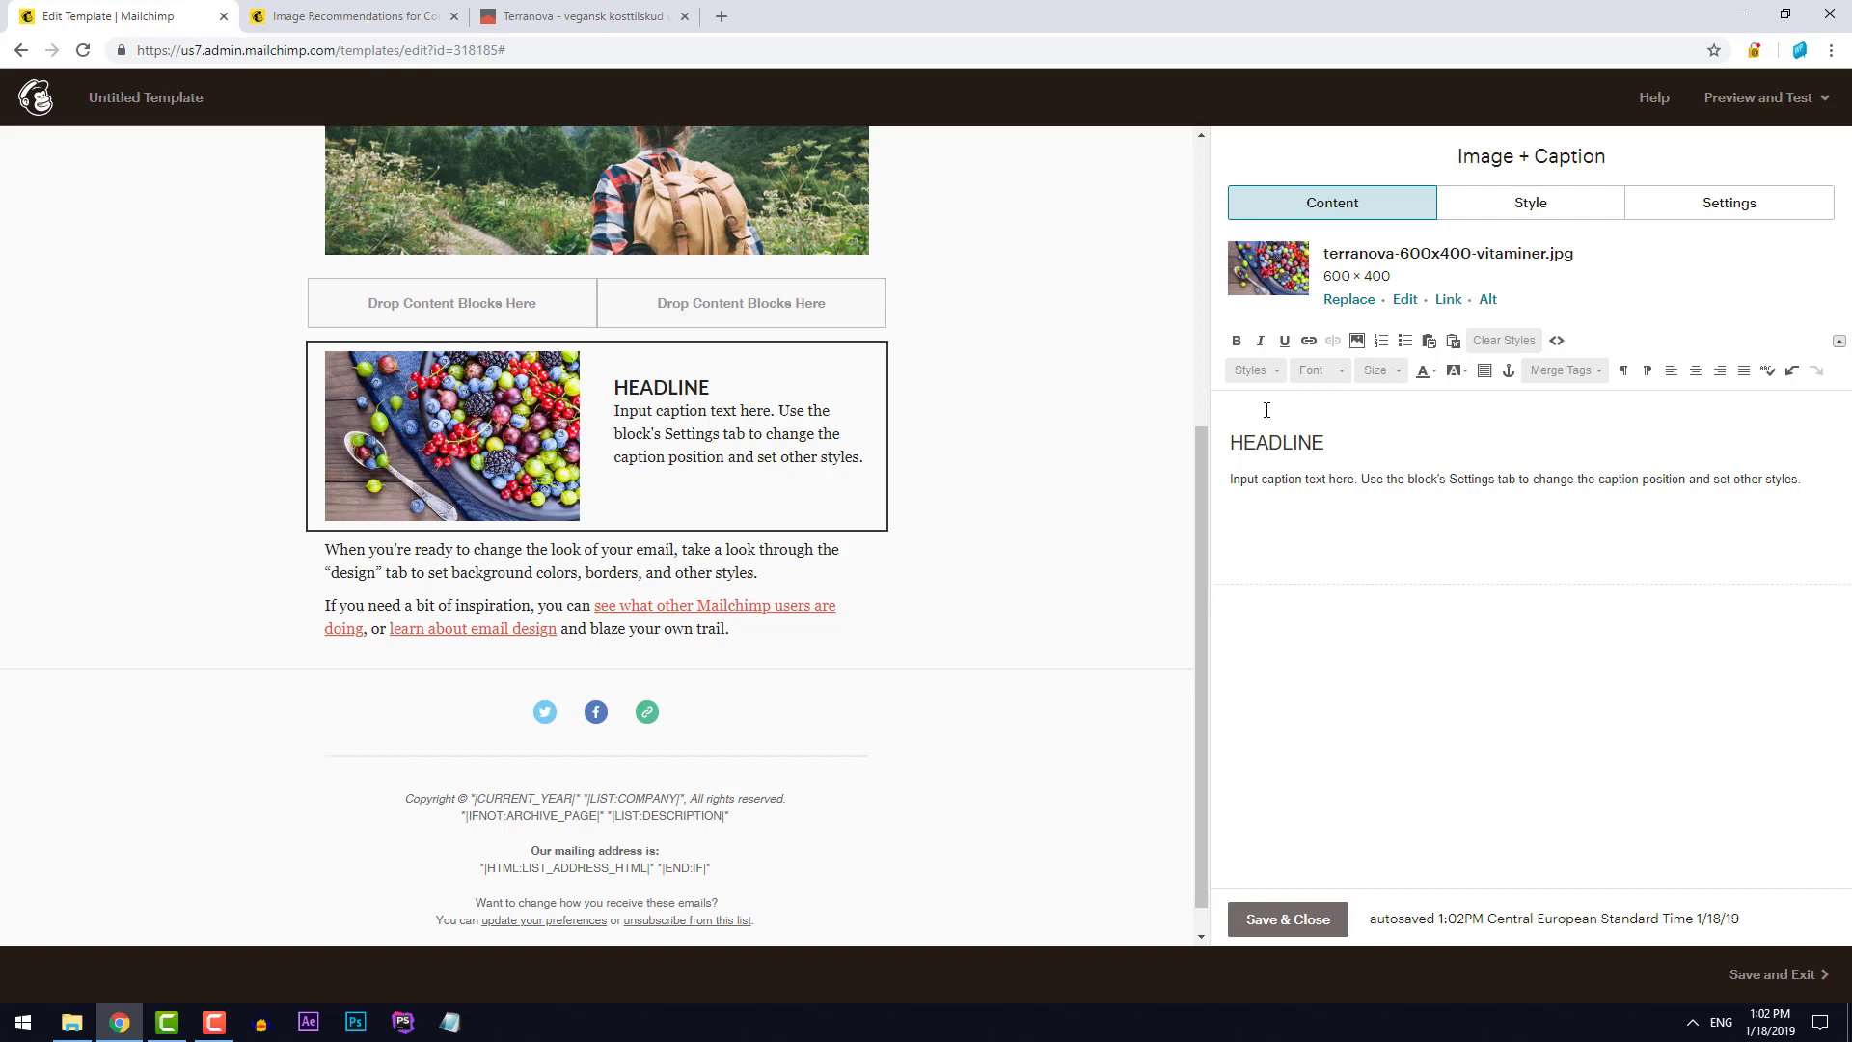
mouse_move(654, 388)
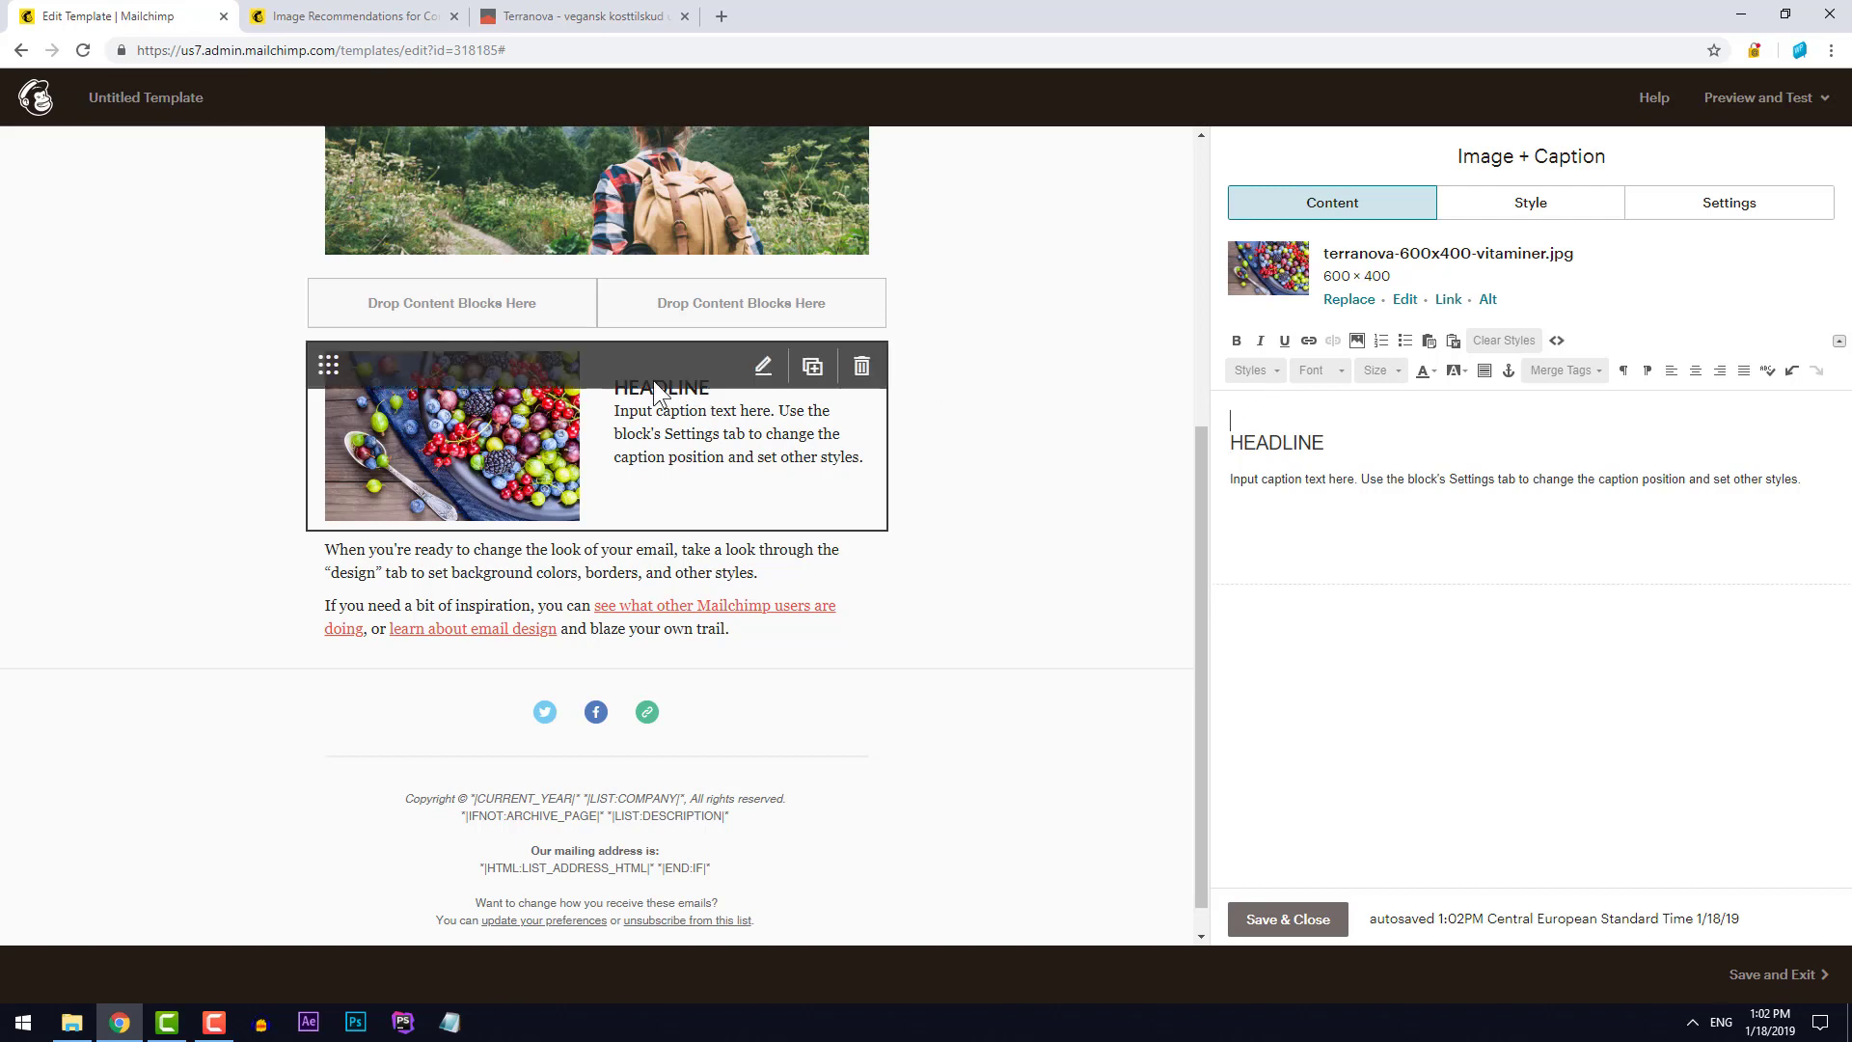
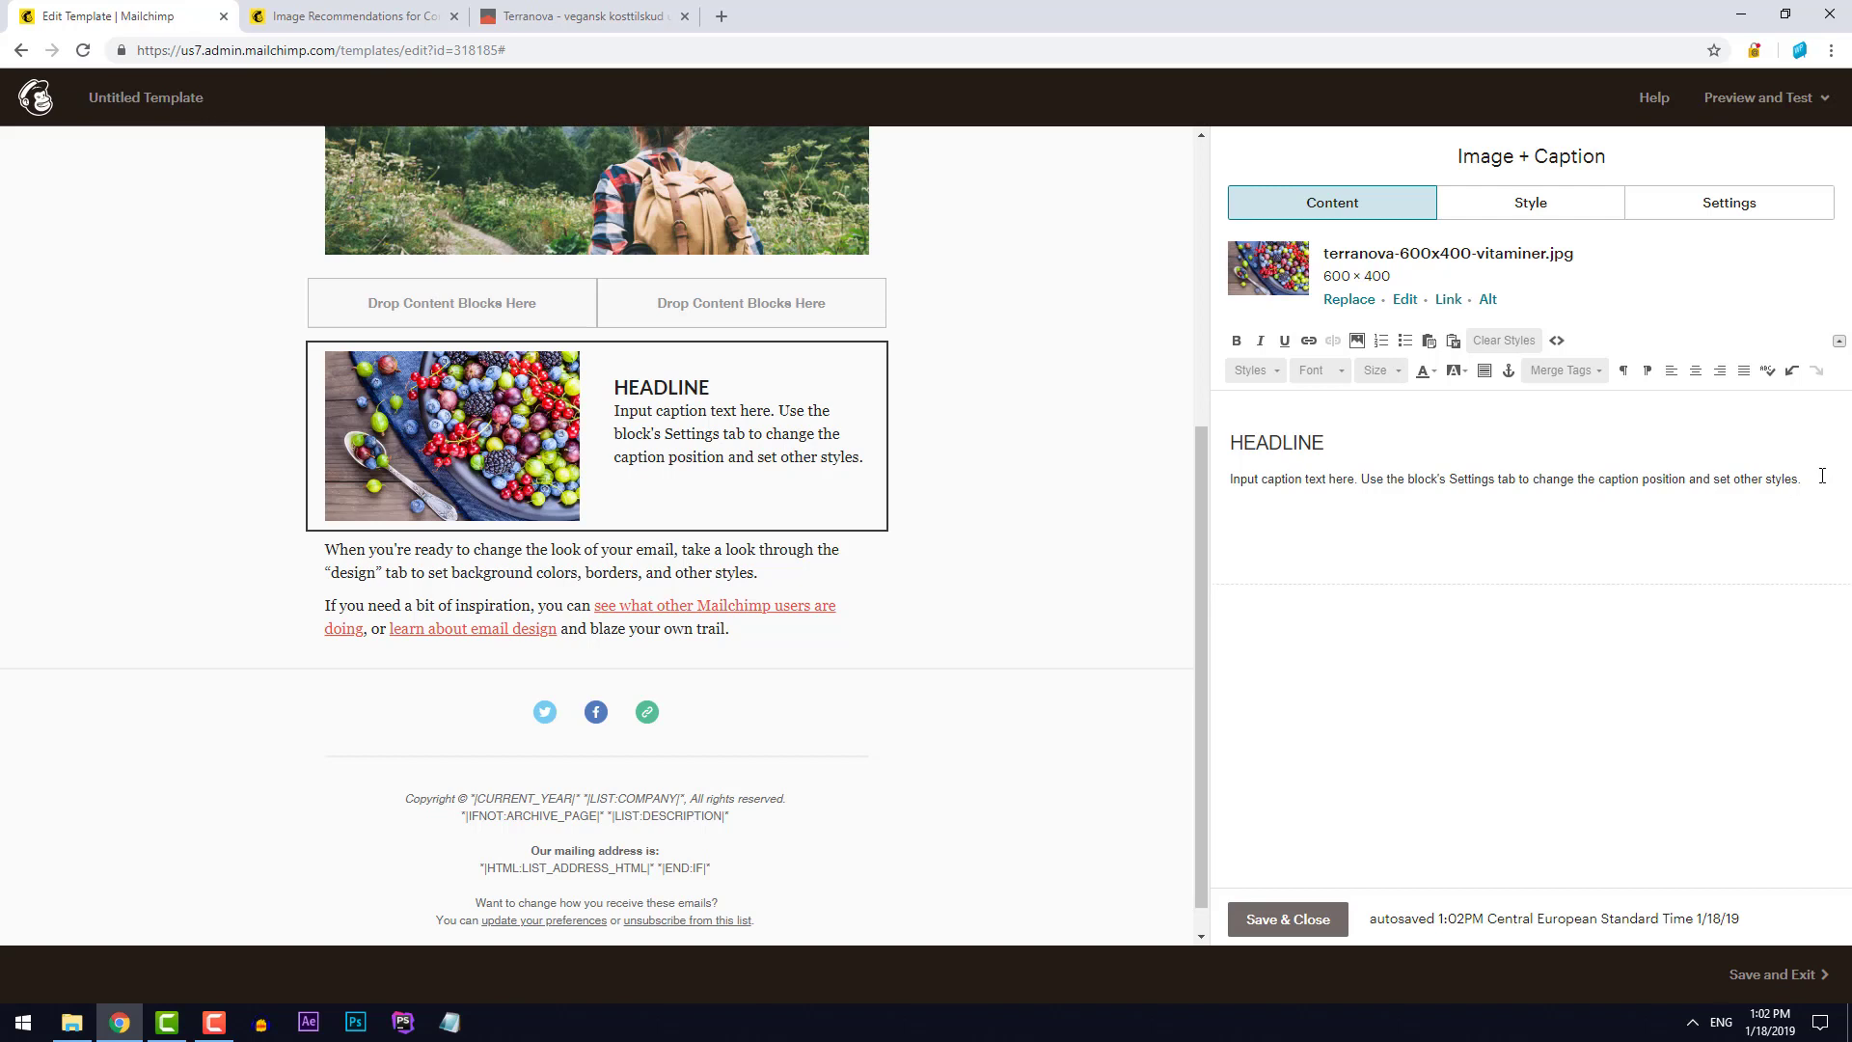
Try a longer caption by duplicating its last sentence and removing the blank line above HEADLINE
drag(1820, 480, 1363, 484)
key(ctrl+c)
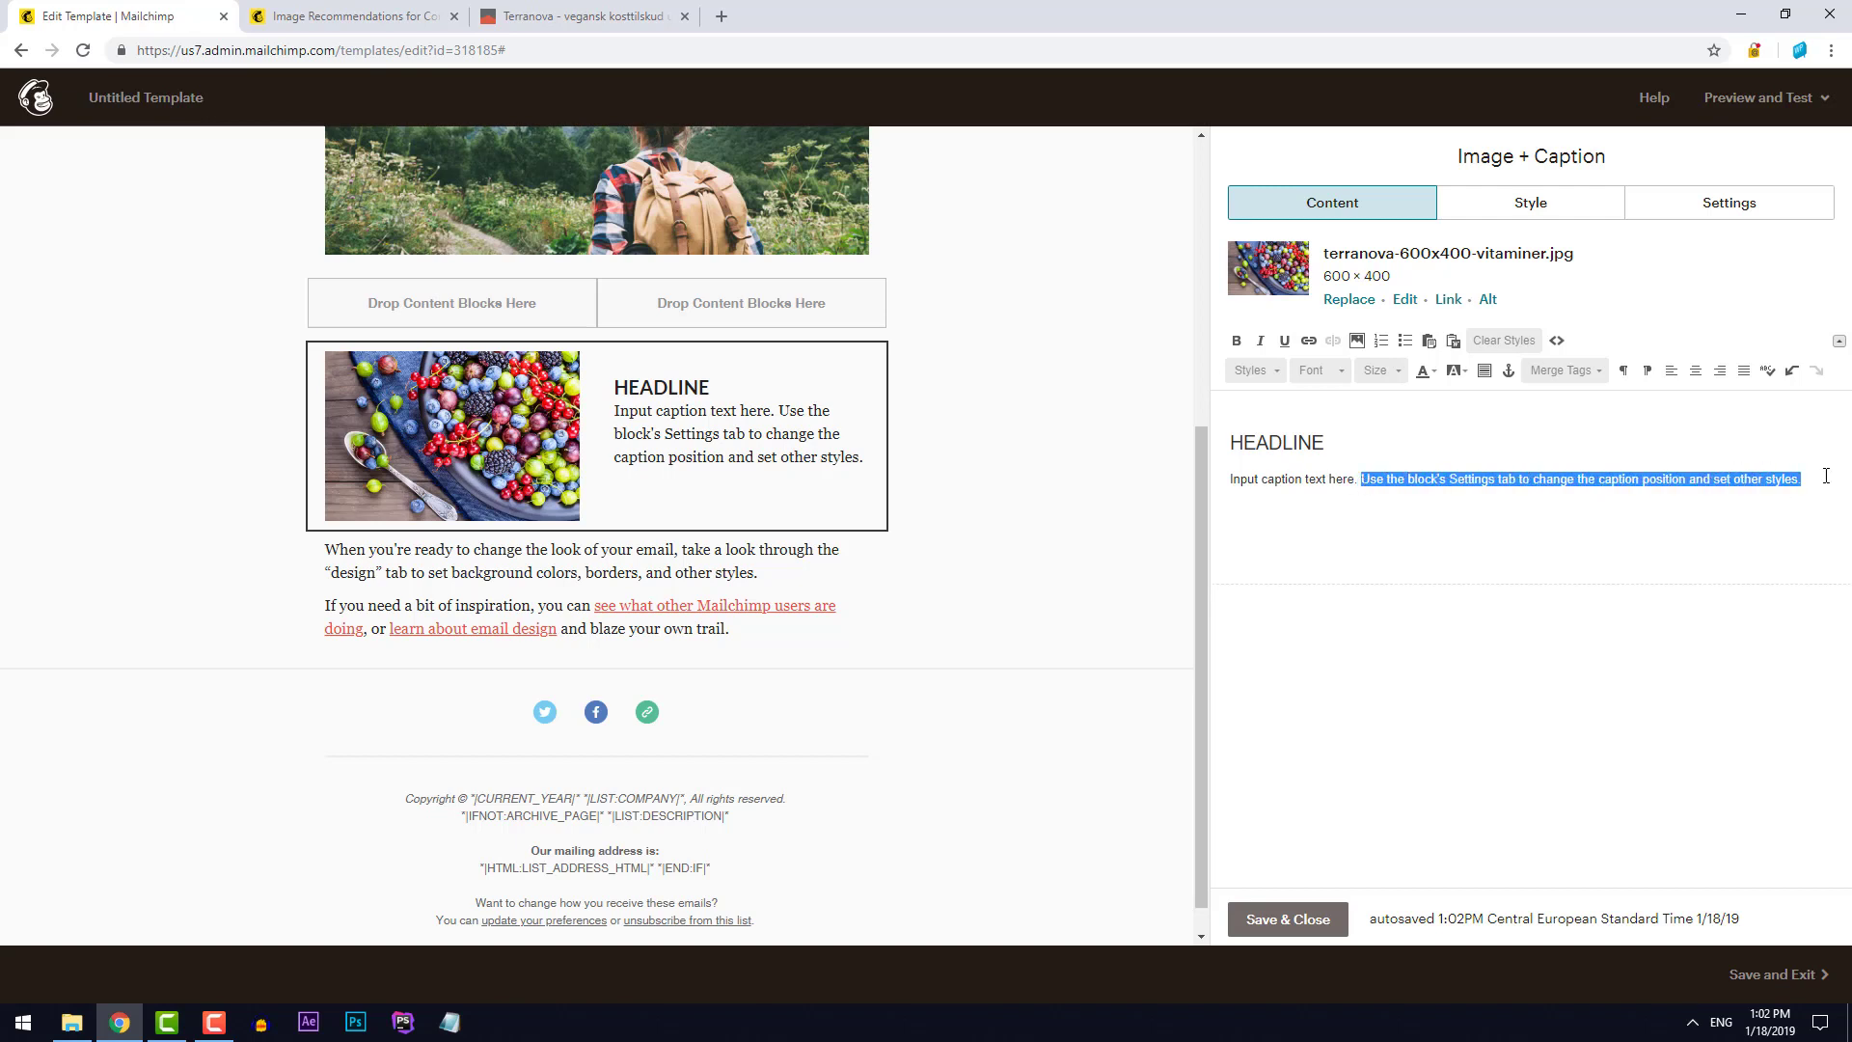
click(1822, 480)
key(ctrl+v)
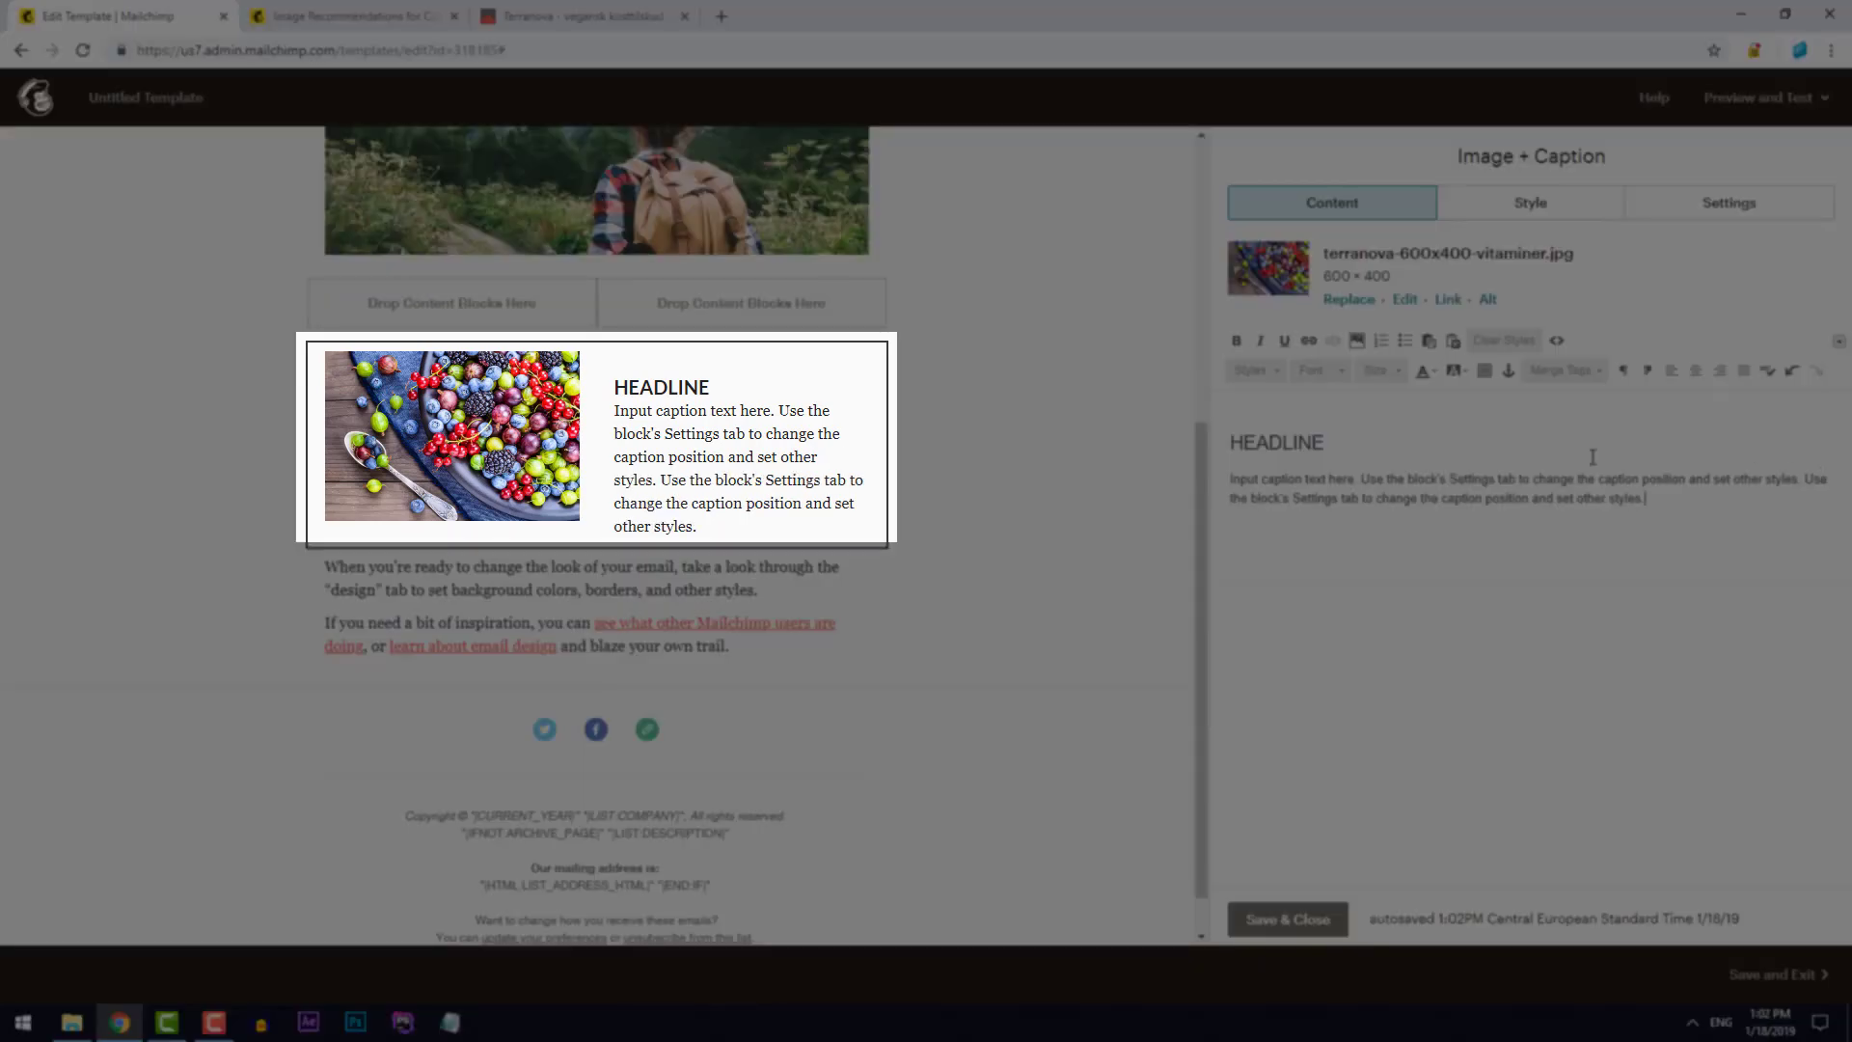
click(1281, 412)
key(Delete)
mouse_move(715, 473)
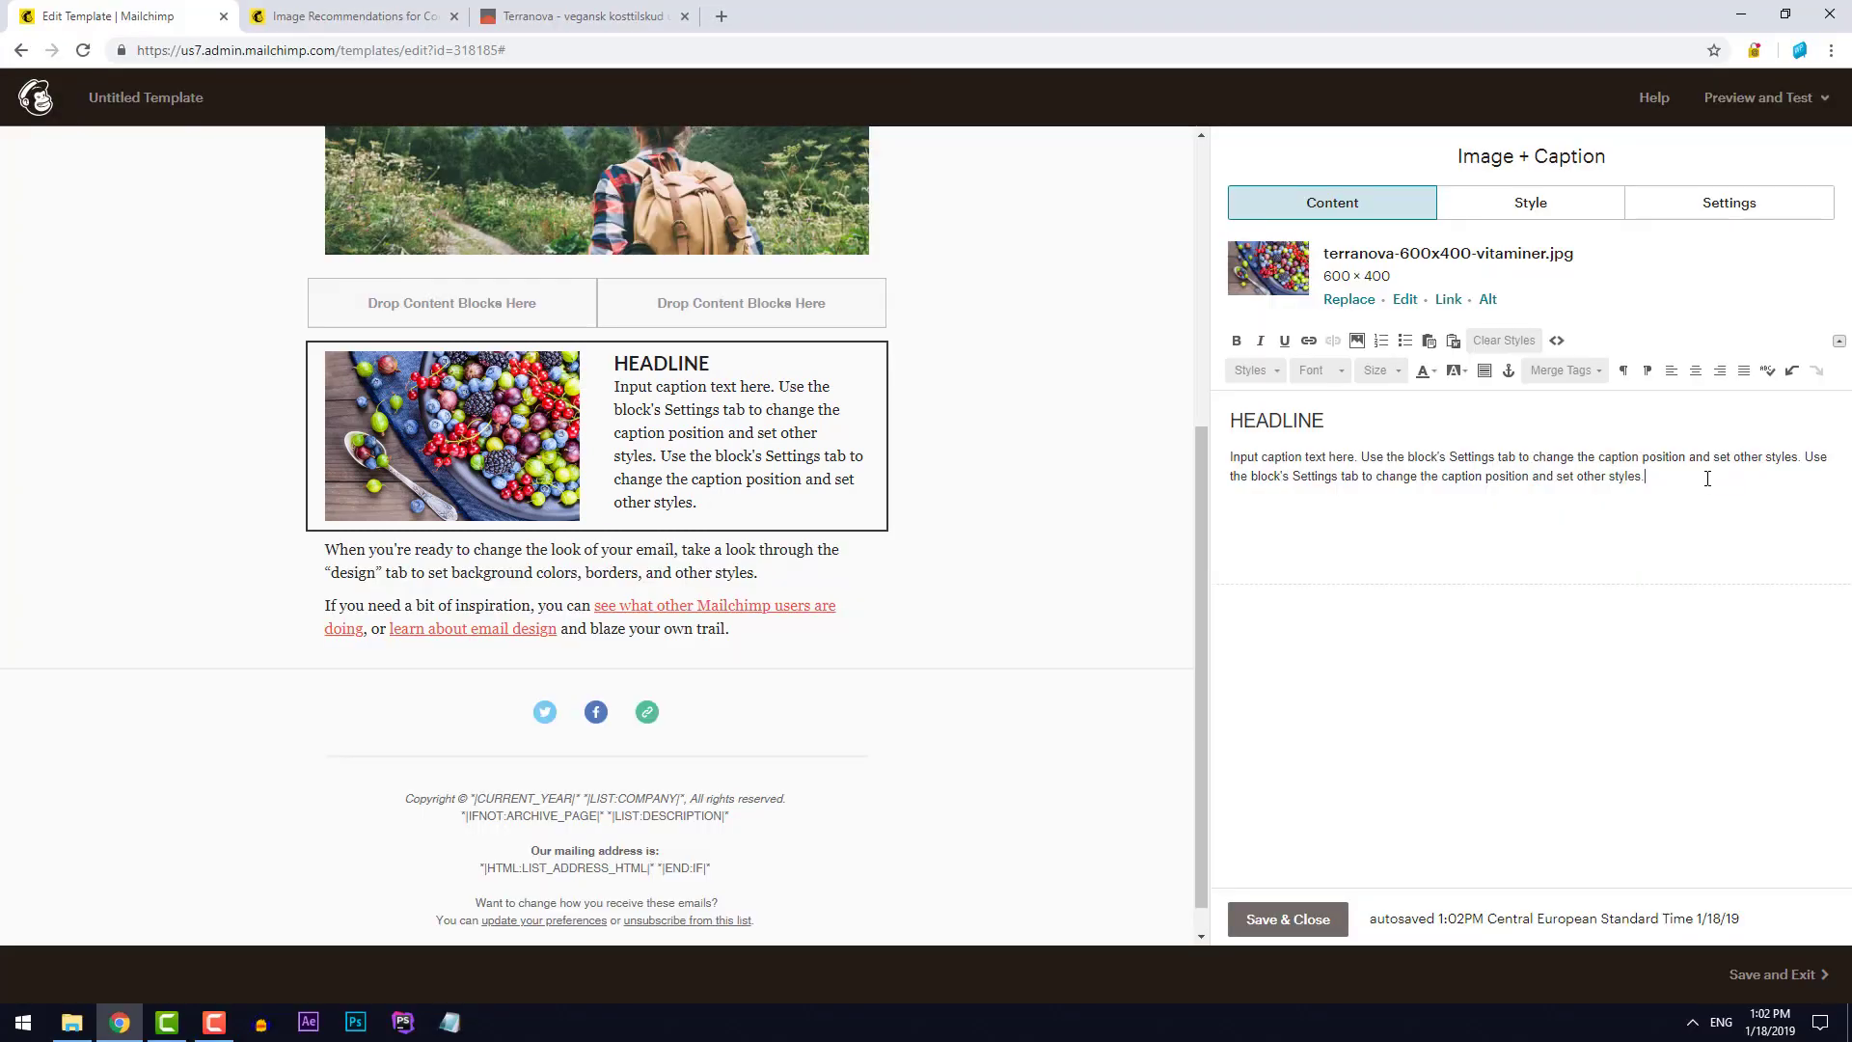
Delete the duplicated caption sentence and put the blank line back above HEADLINE
drag(1706, 478, 1801, 457)
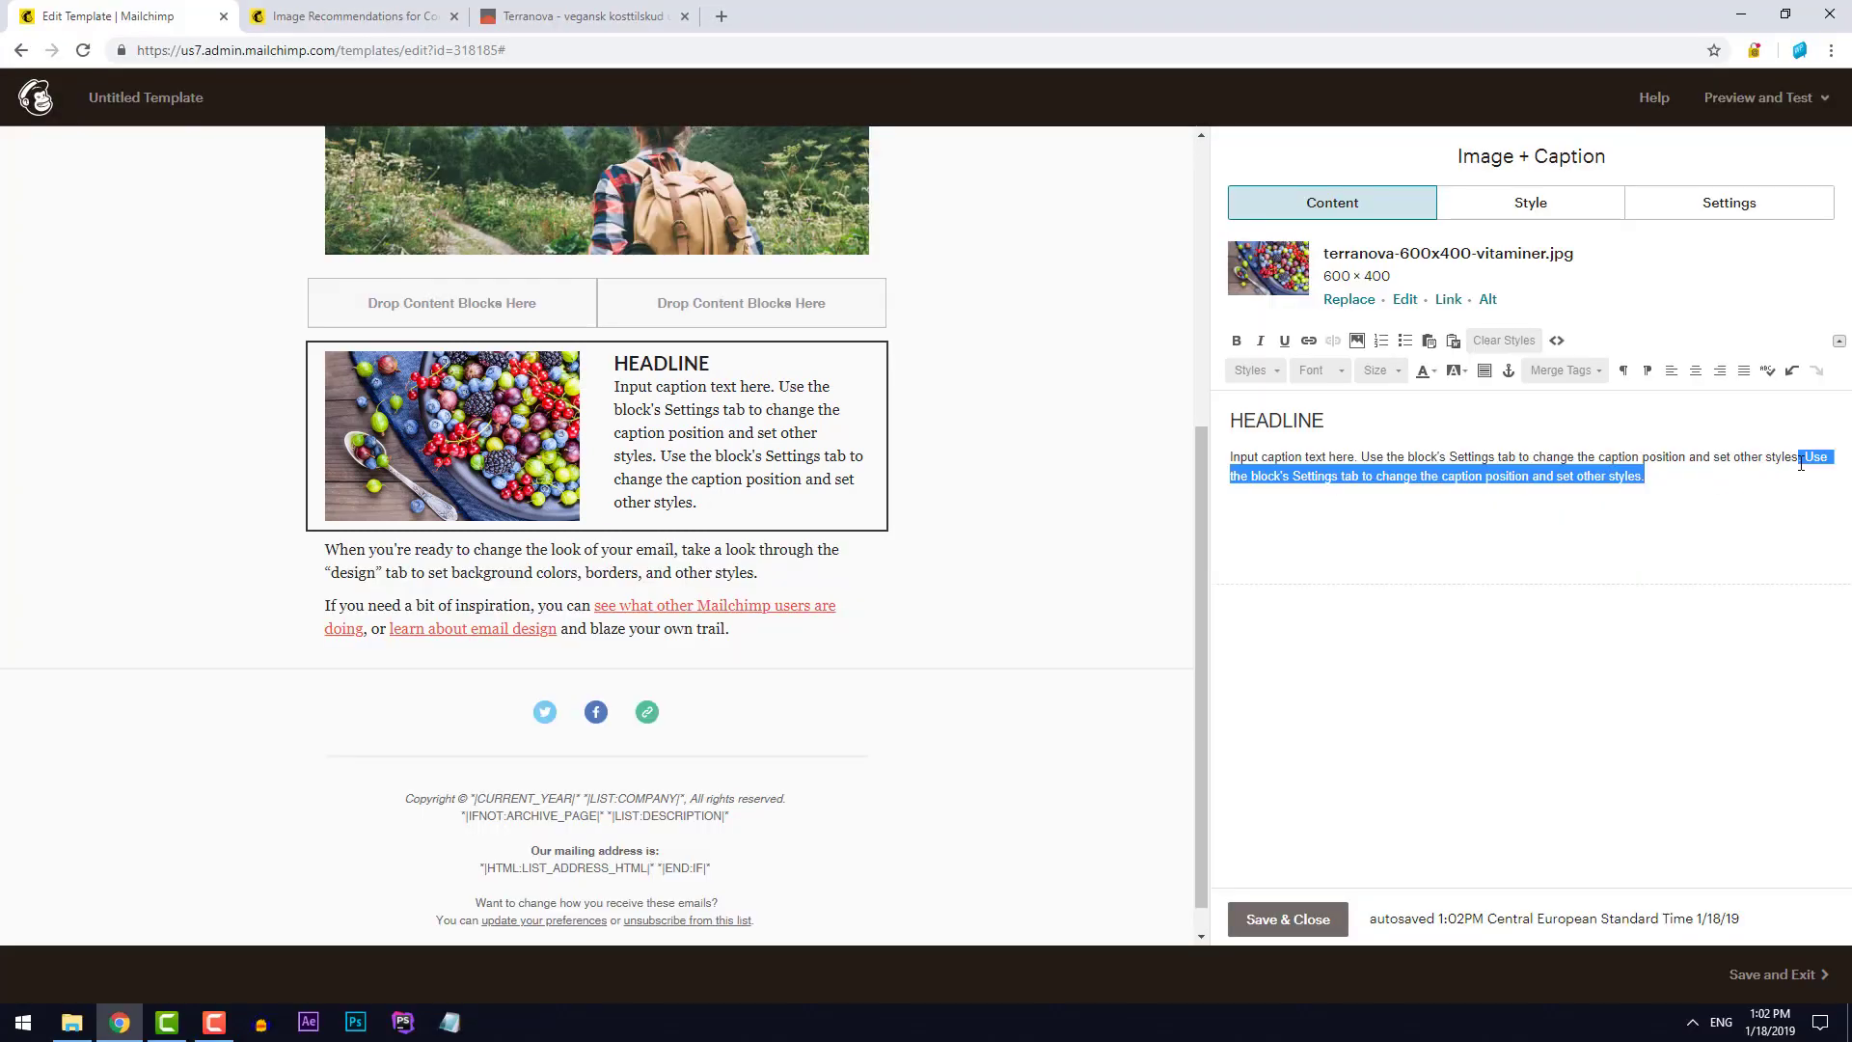
key(BackSpace)
click(1234, 420)
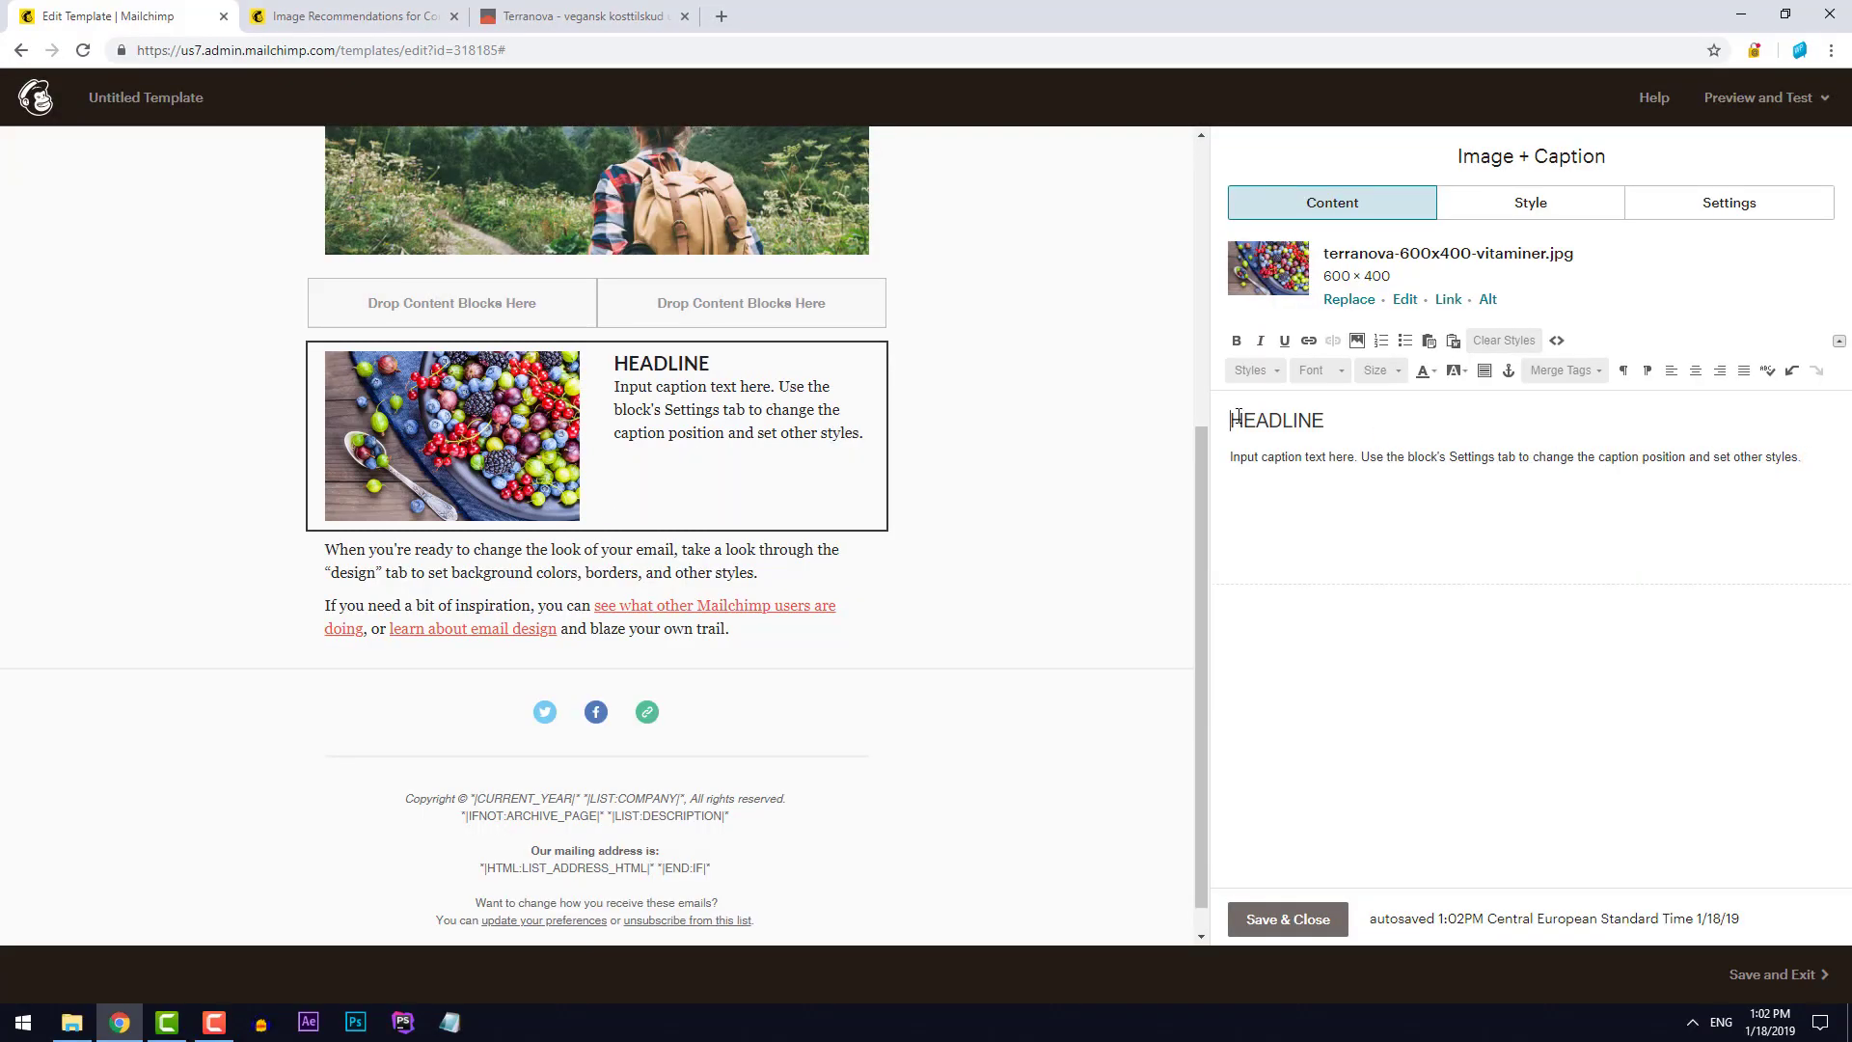
key(Return)
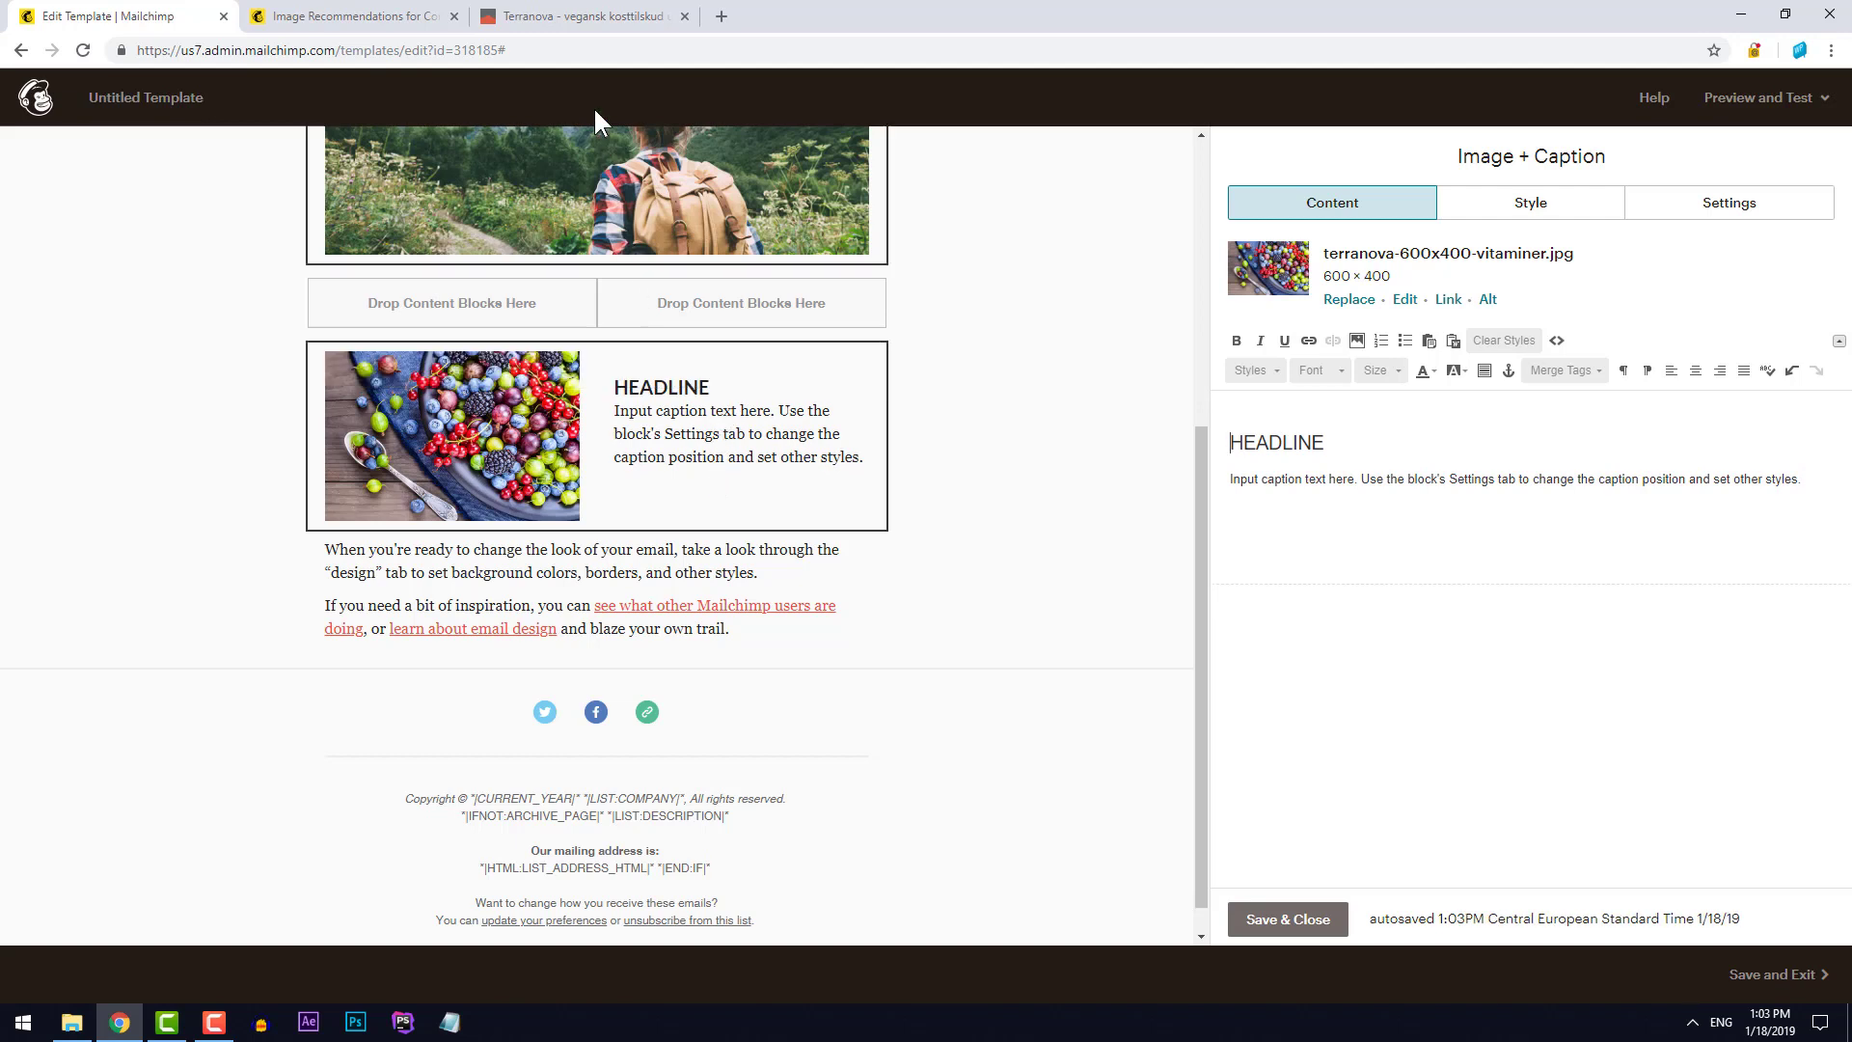
Switch to the Terranova website and examine the alternating image and text layout on the Vores filosofi page
click(564, 20)
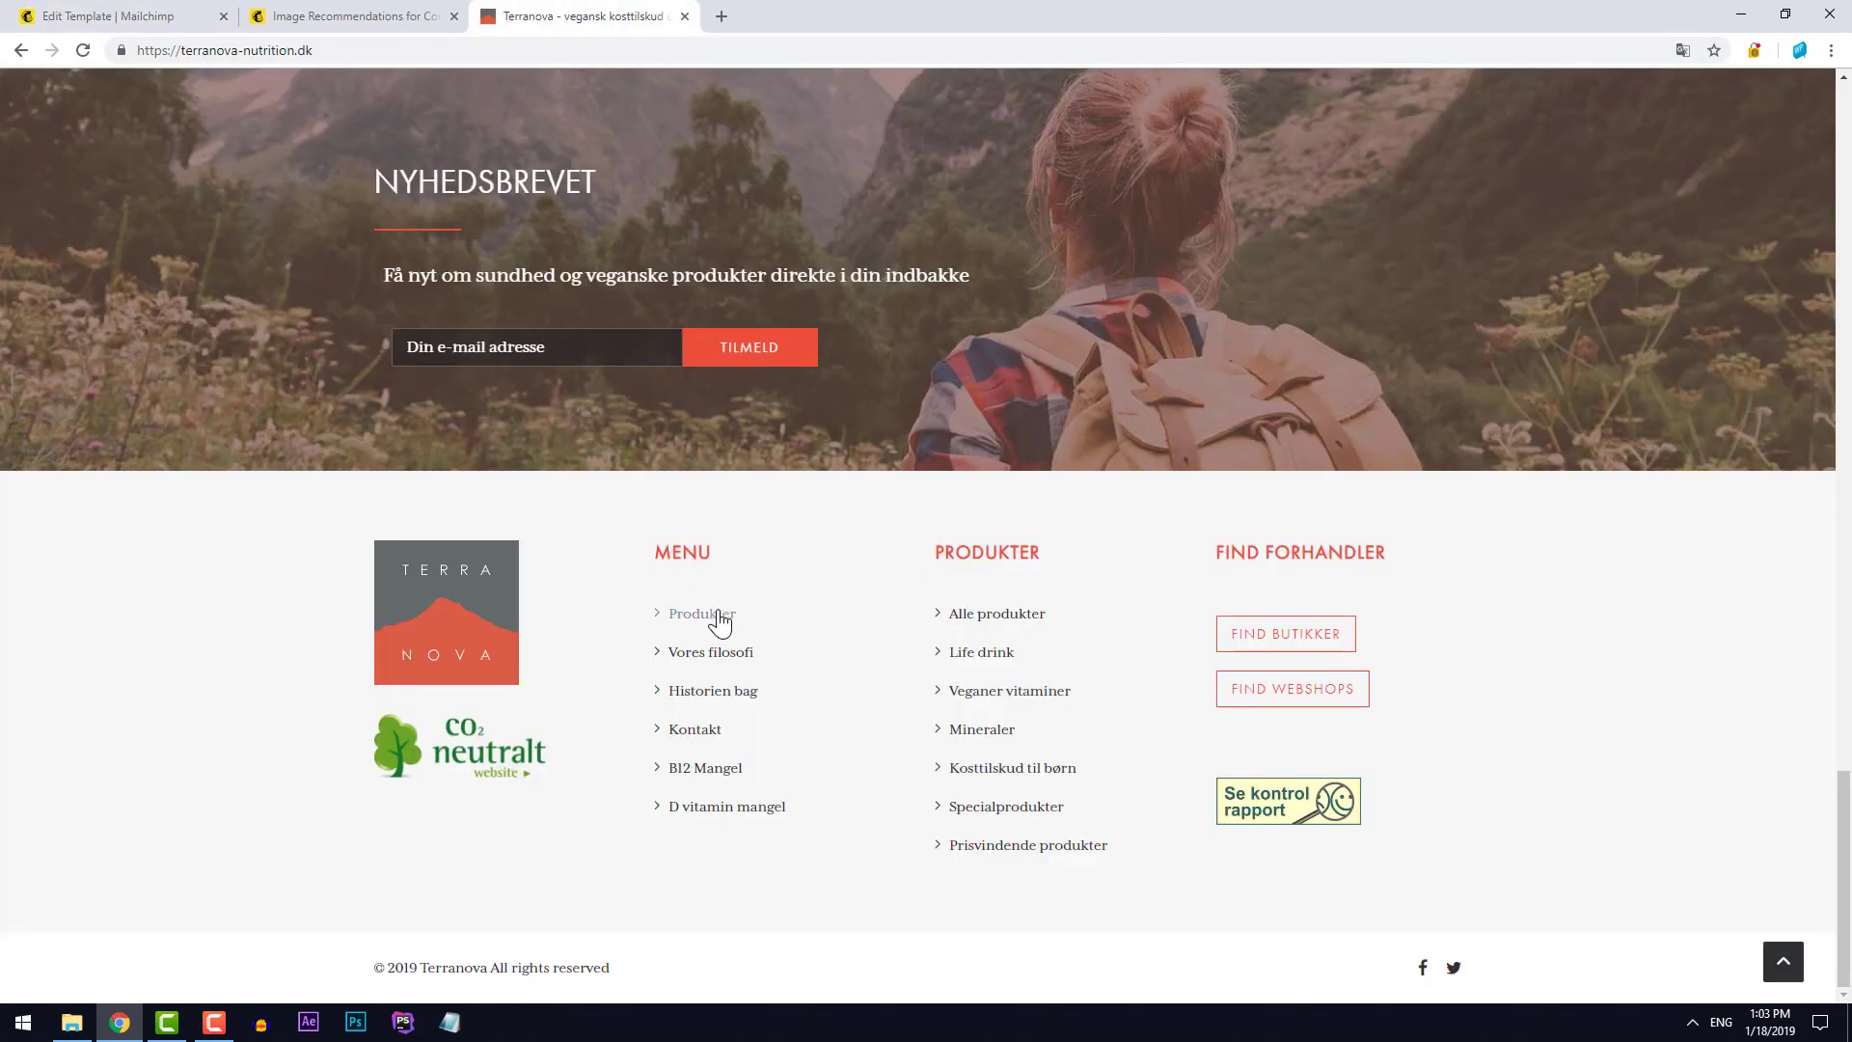
click(710, 655)
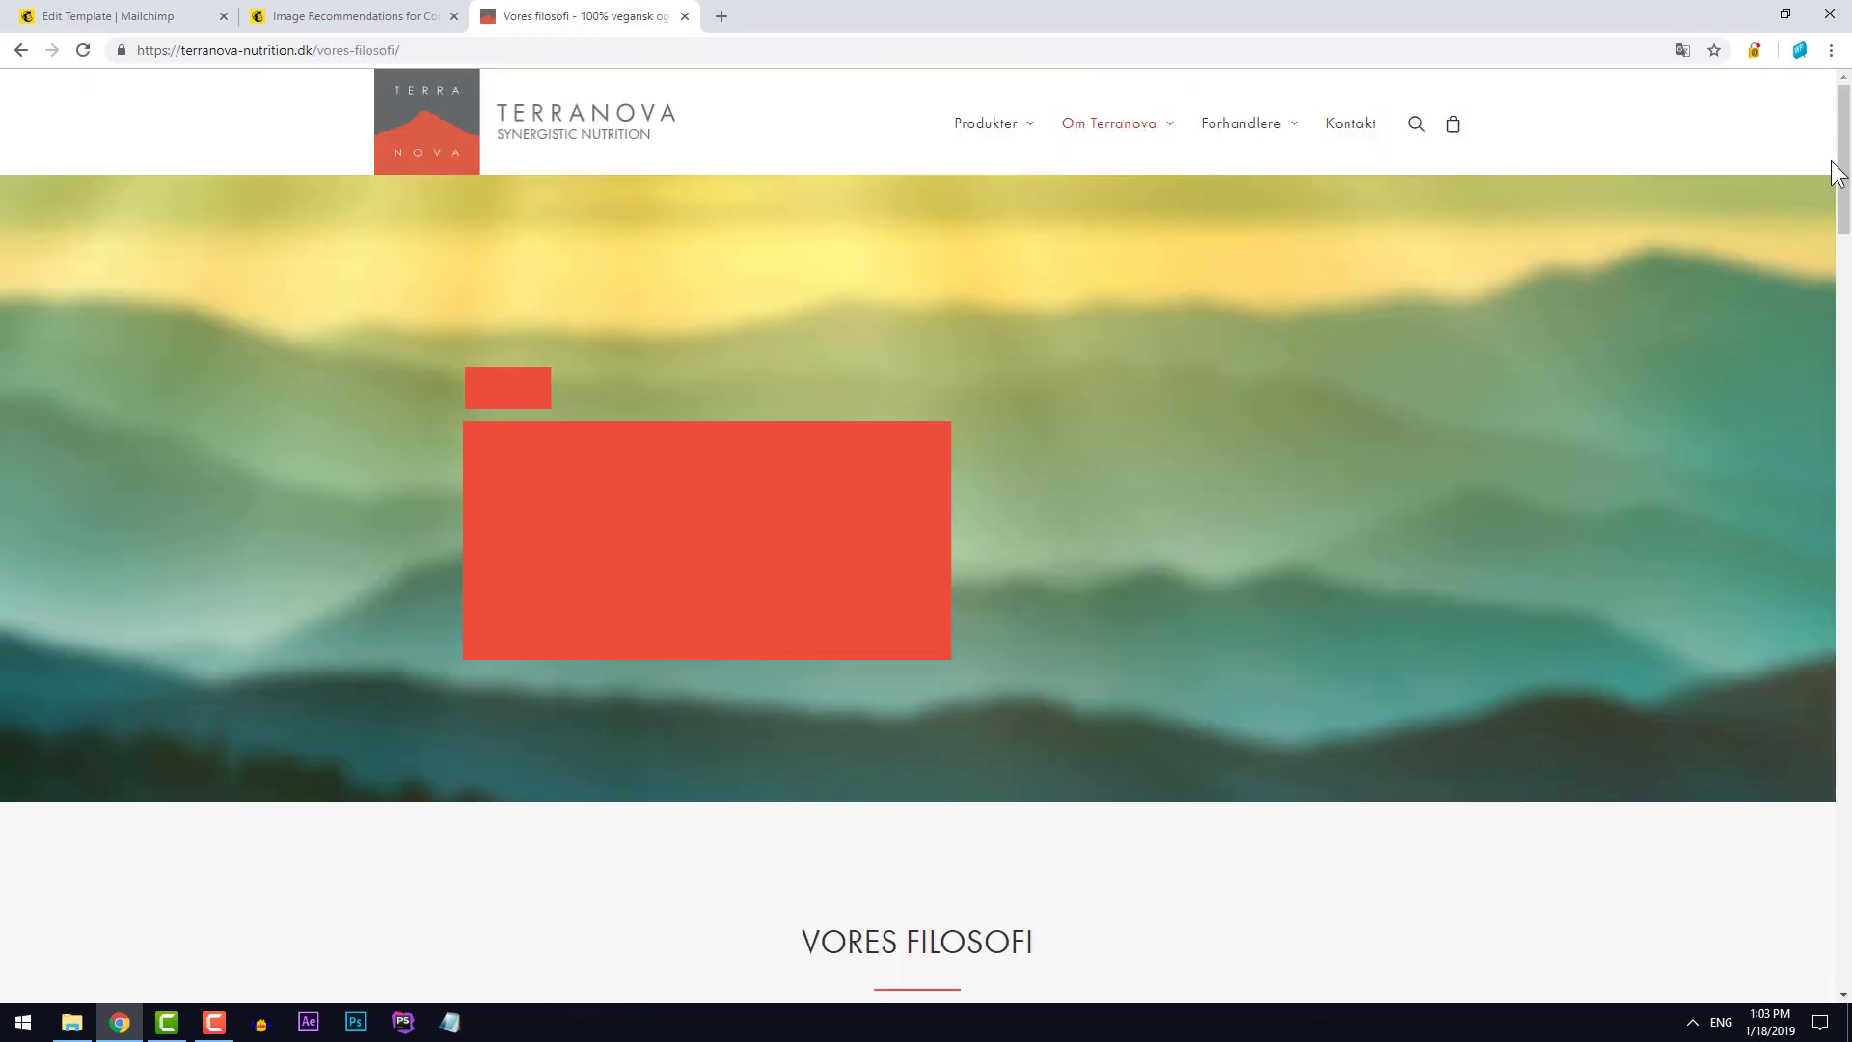
drag(1842, 169, 1846, 615)
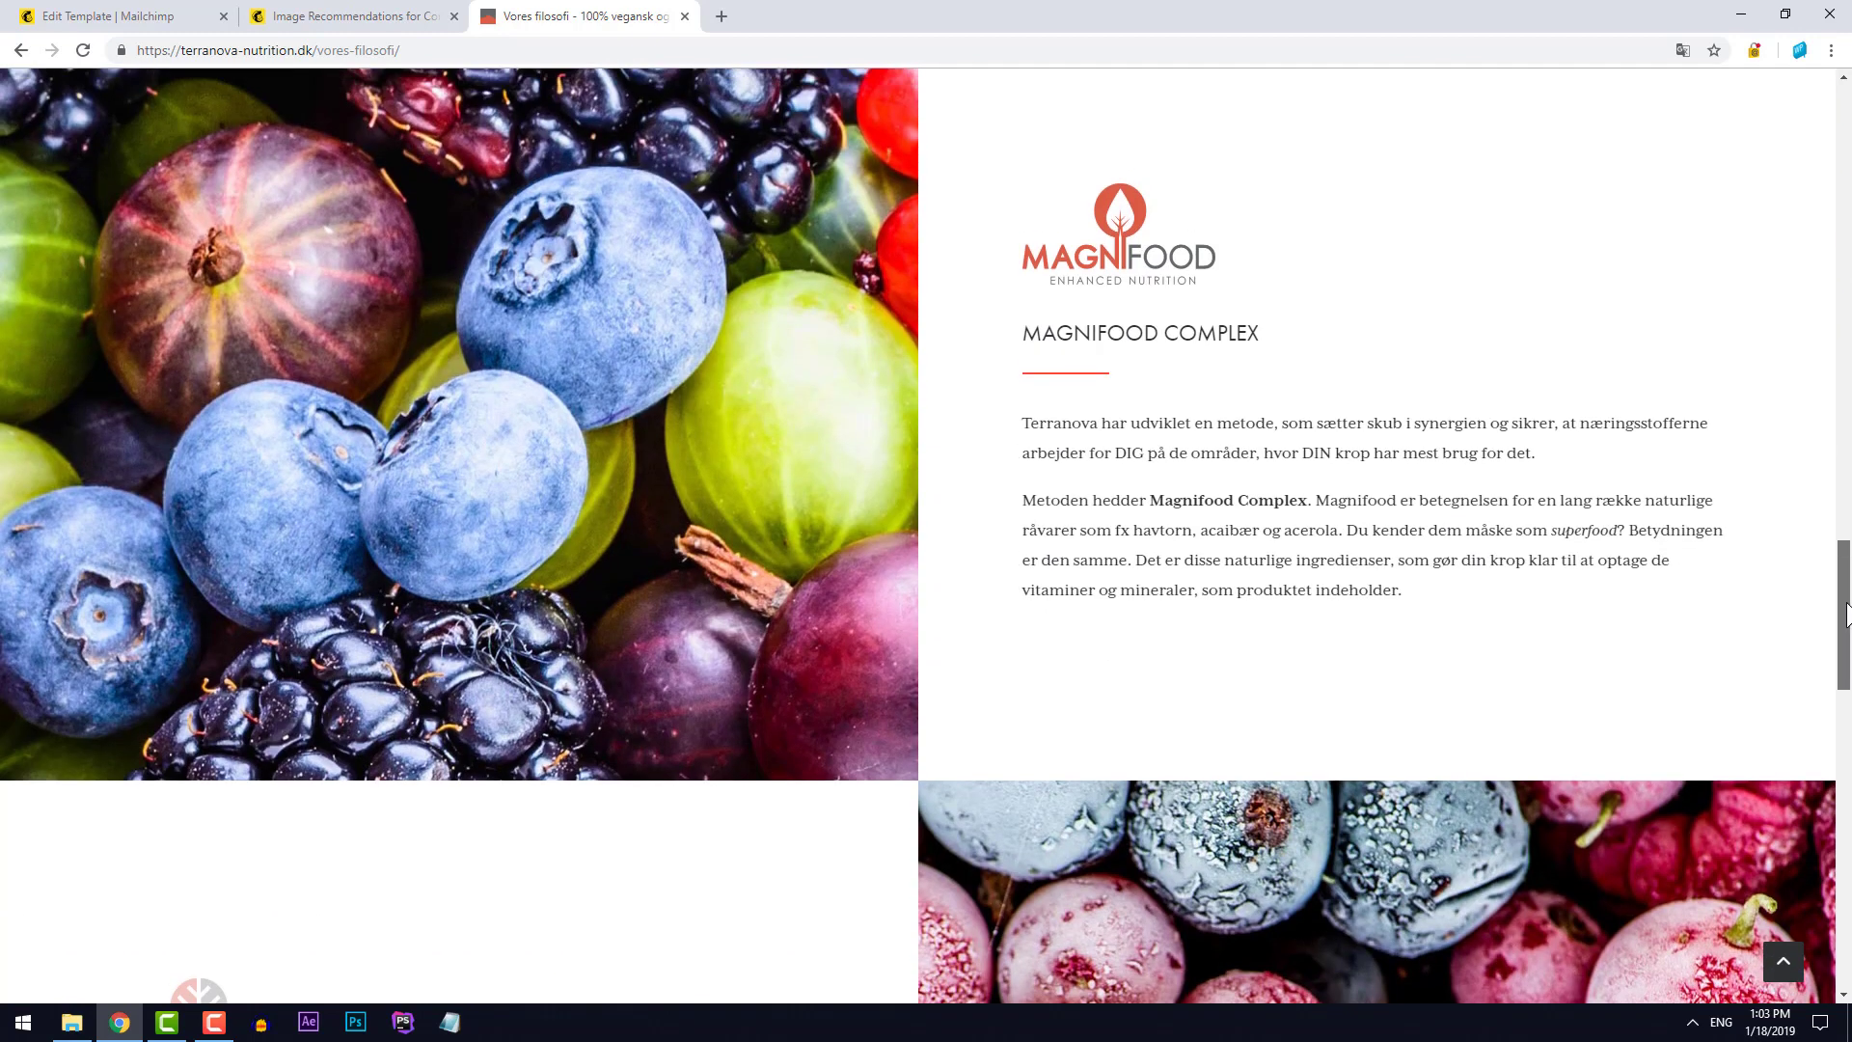
Back in Mailchimp, duplicate the berry Image + Caption block and set the copy's caption position to Left
click(88, 19)
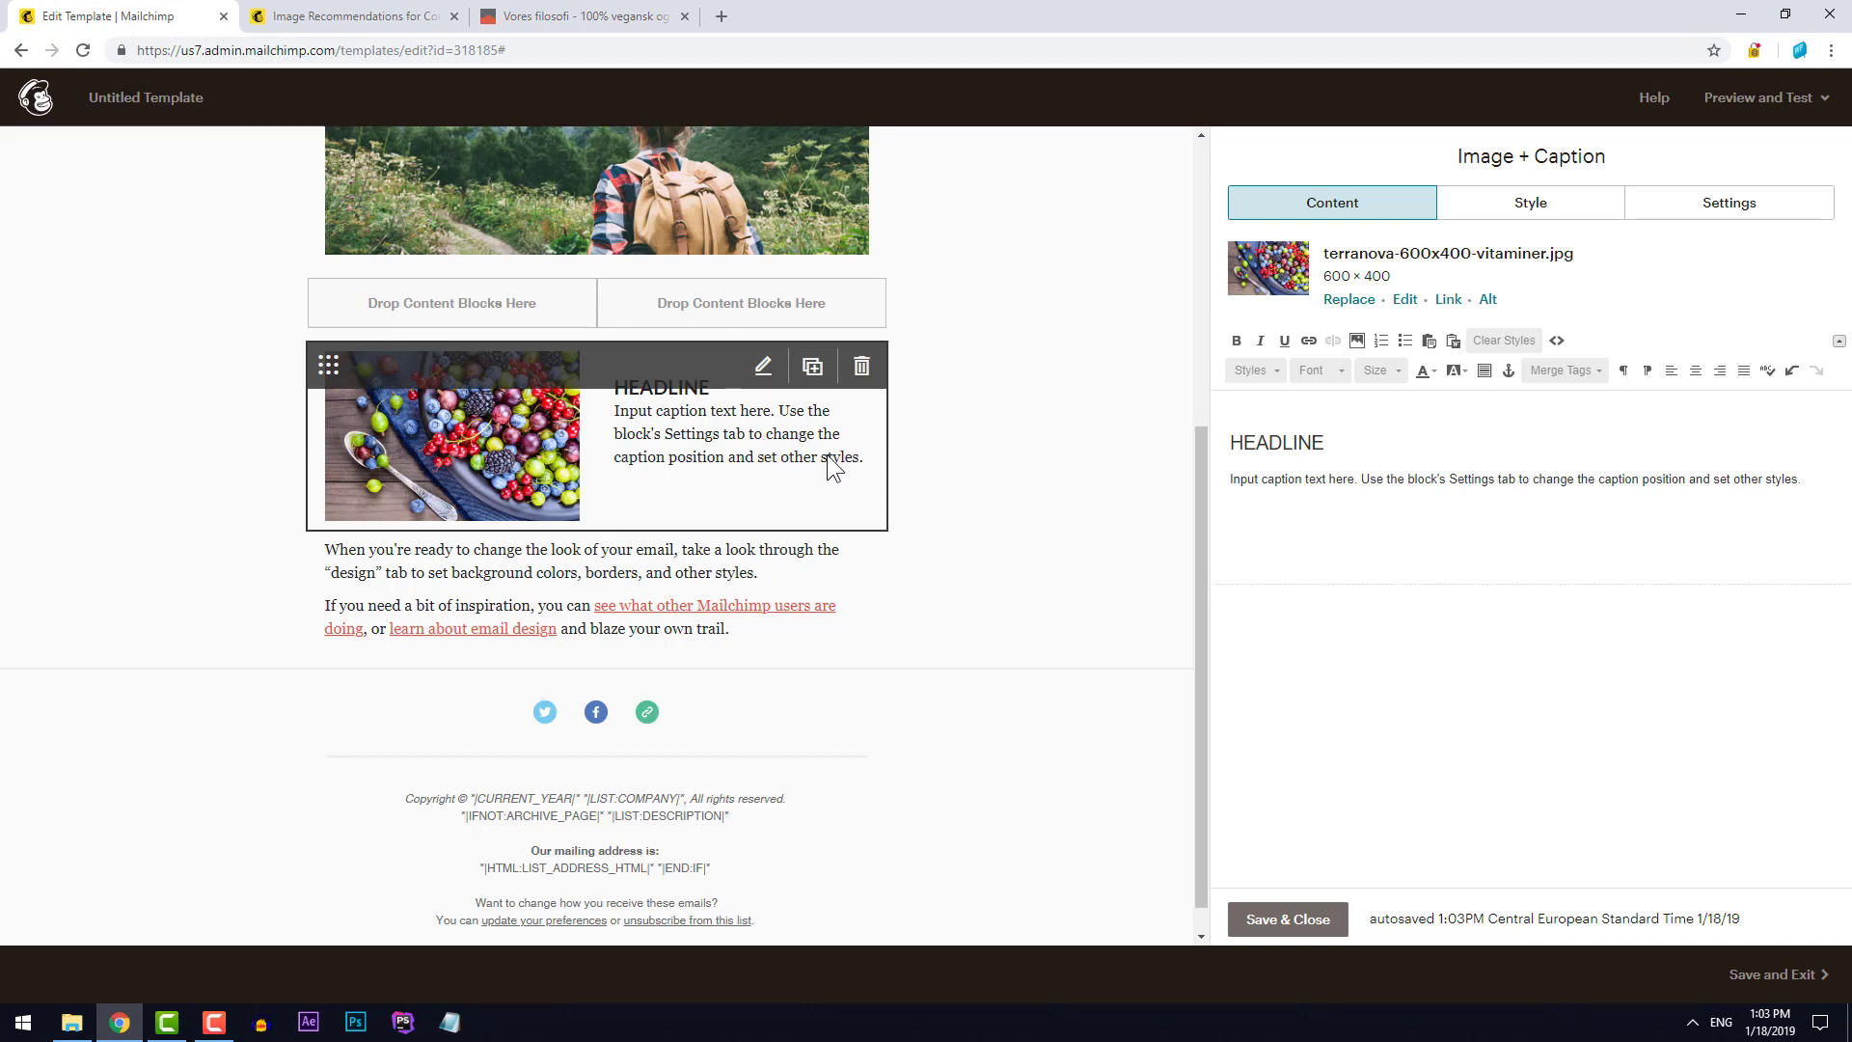
click(813, 368)
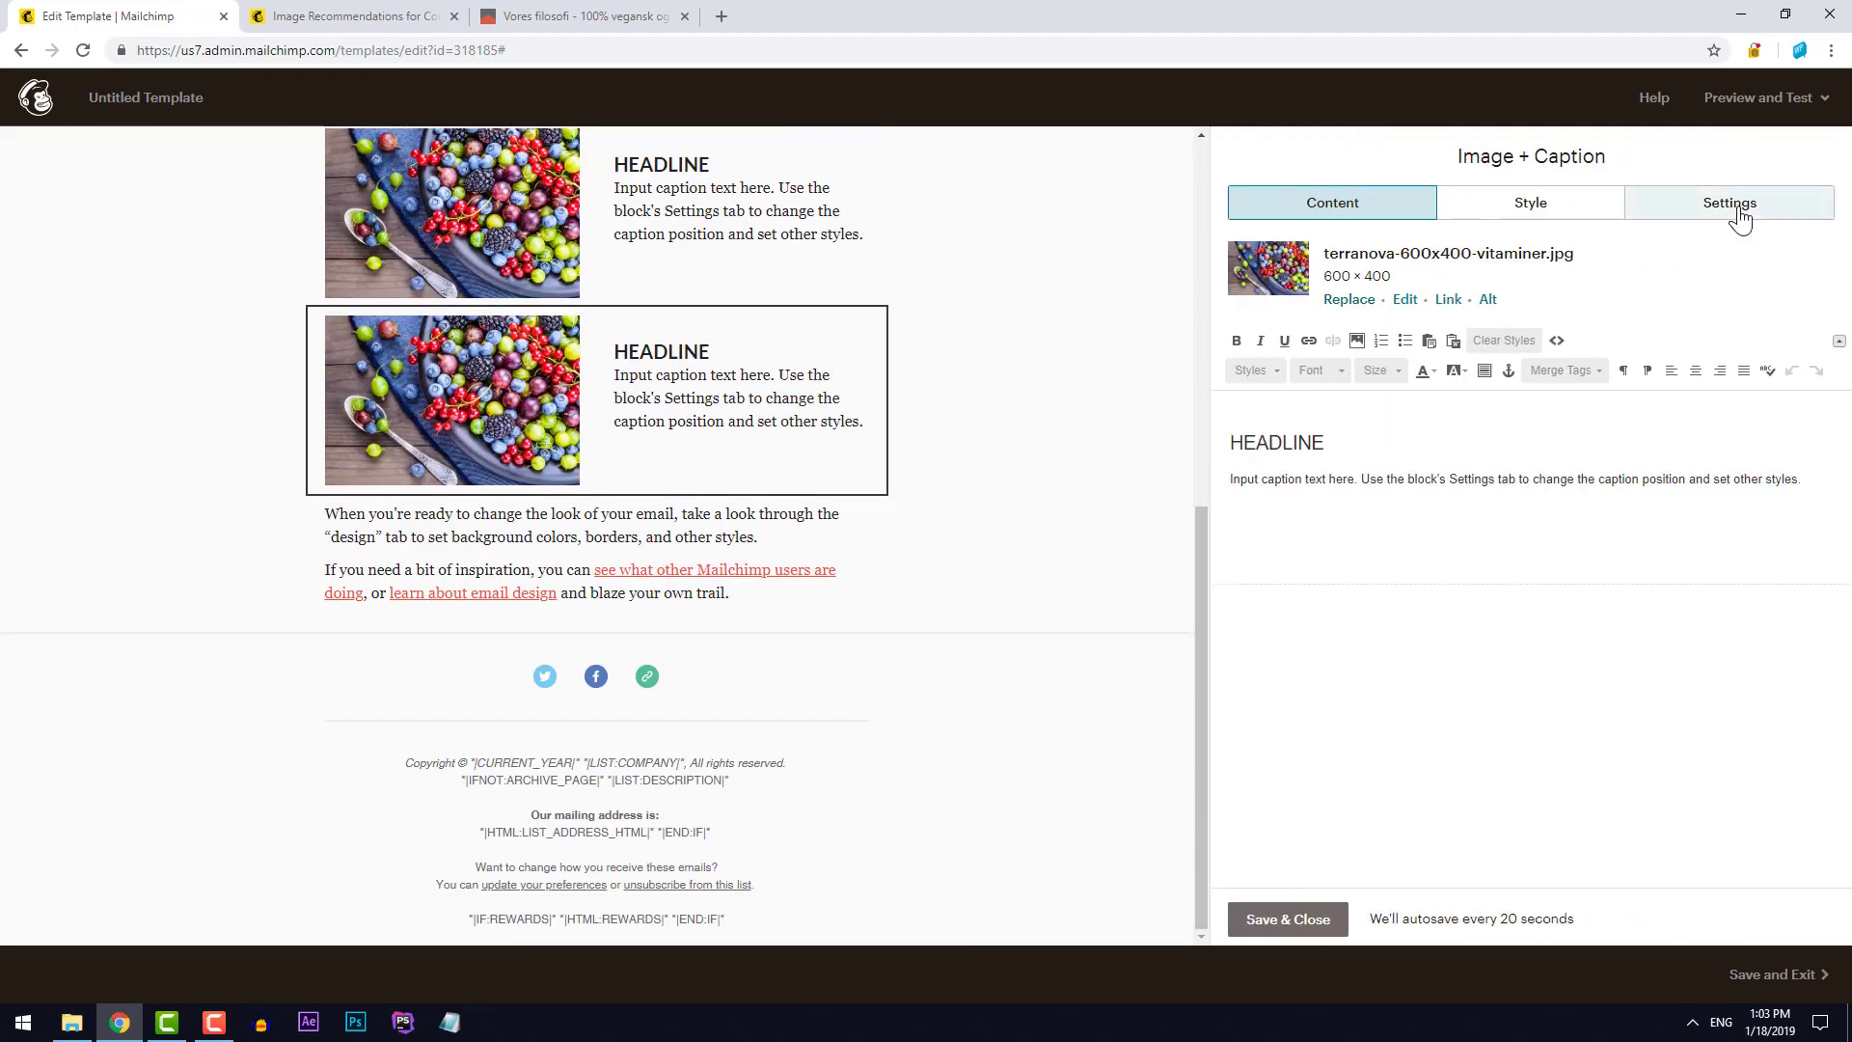
click(1736, 205)
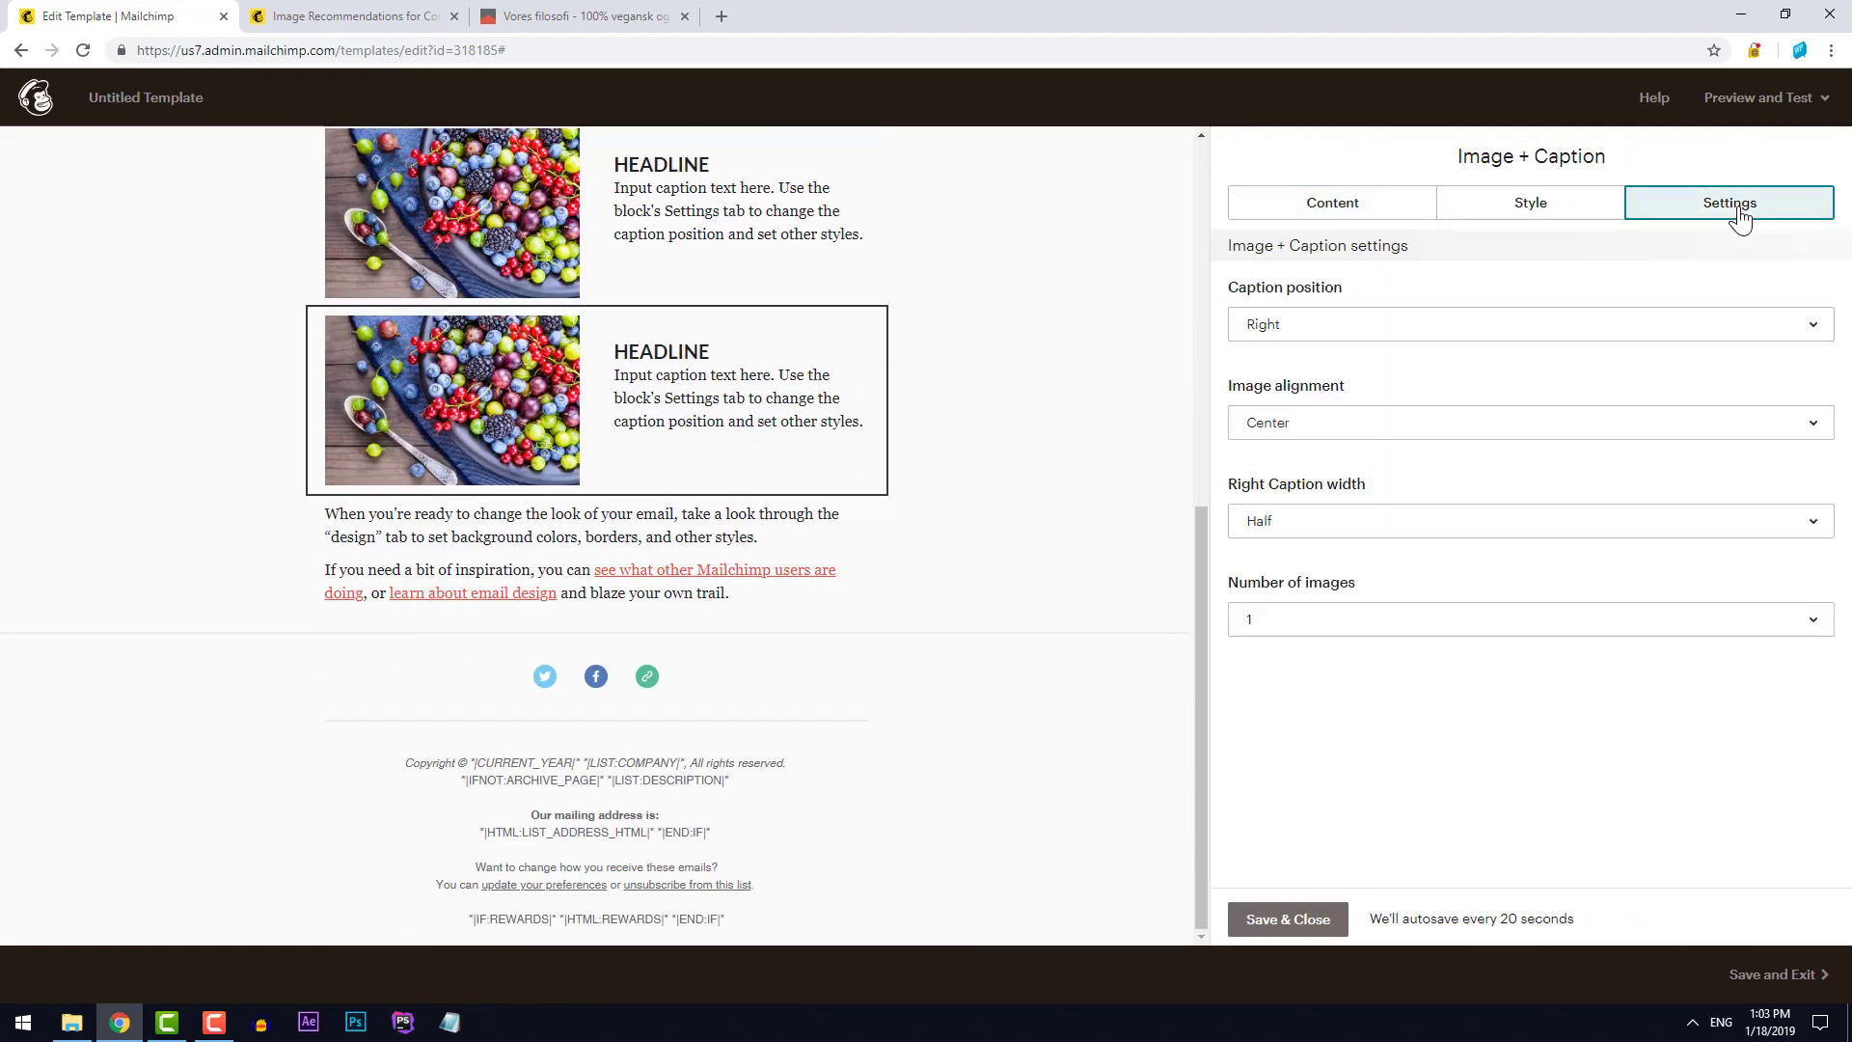
click(1341, 326)
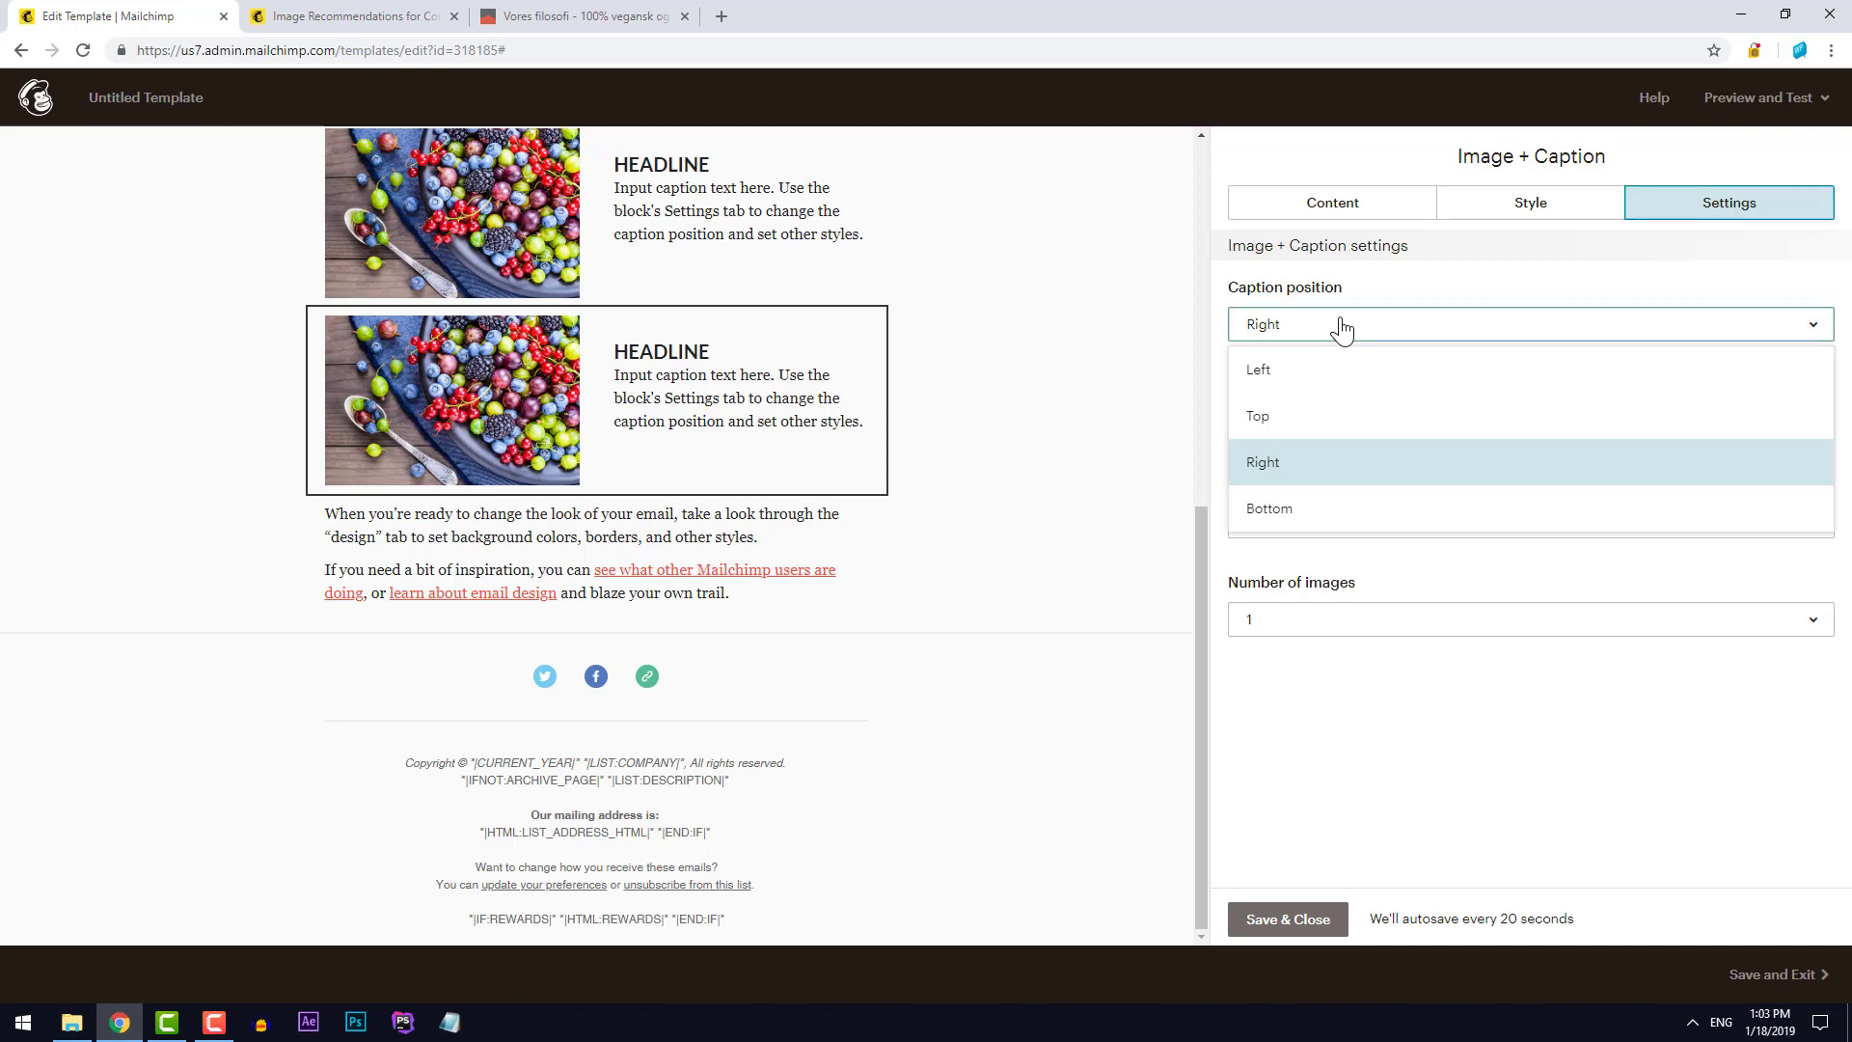
click(1314, 371)
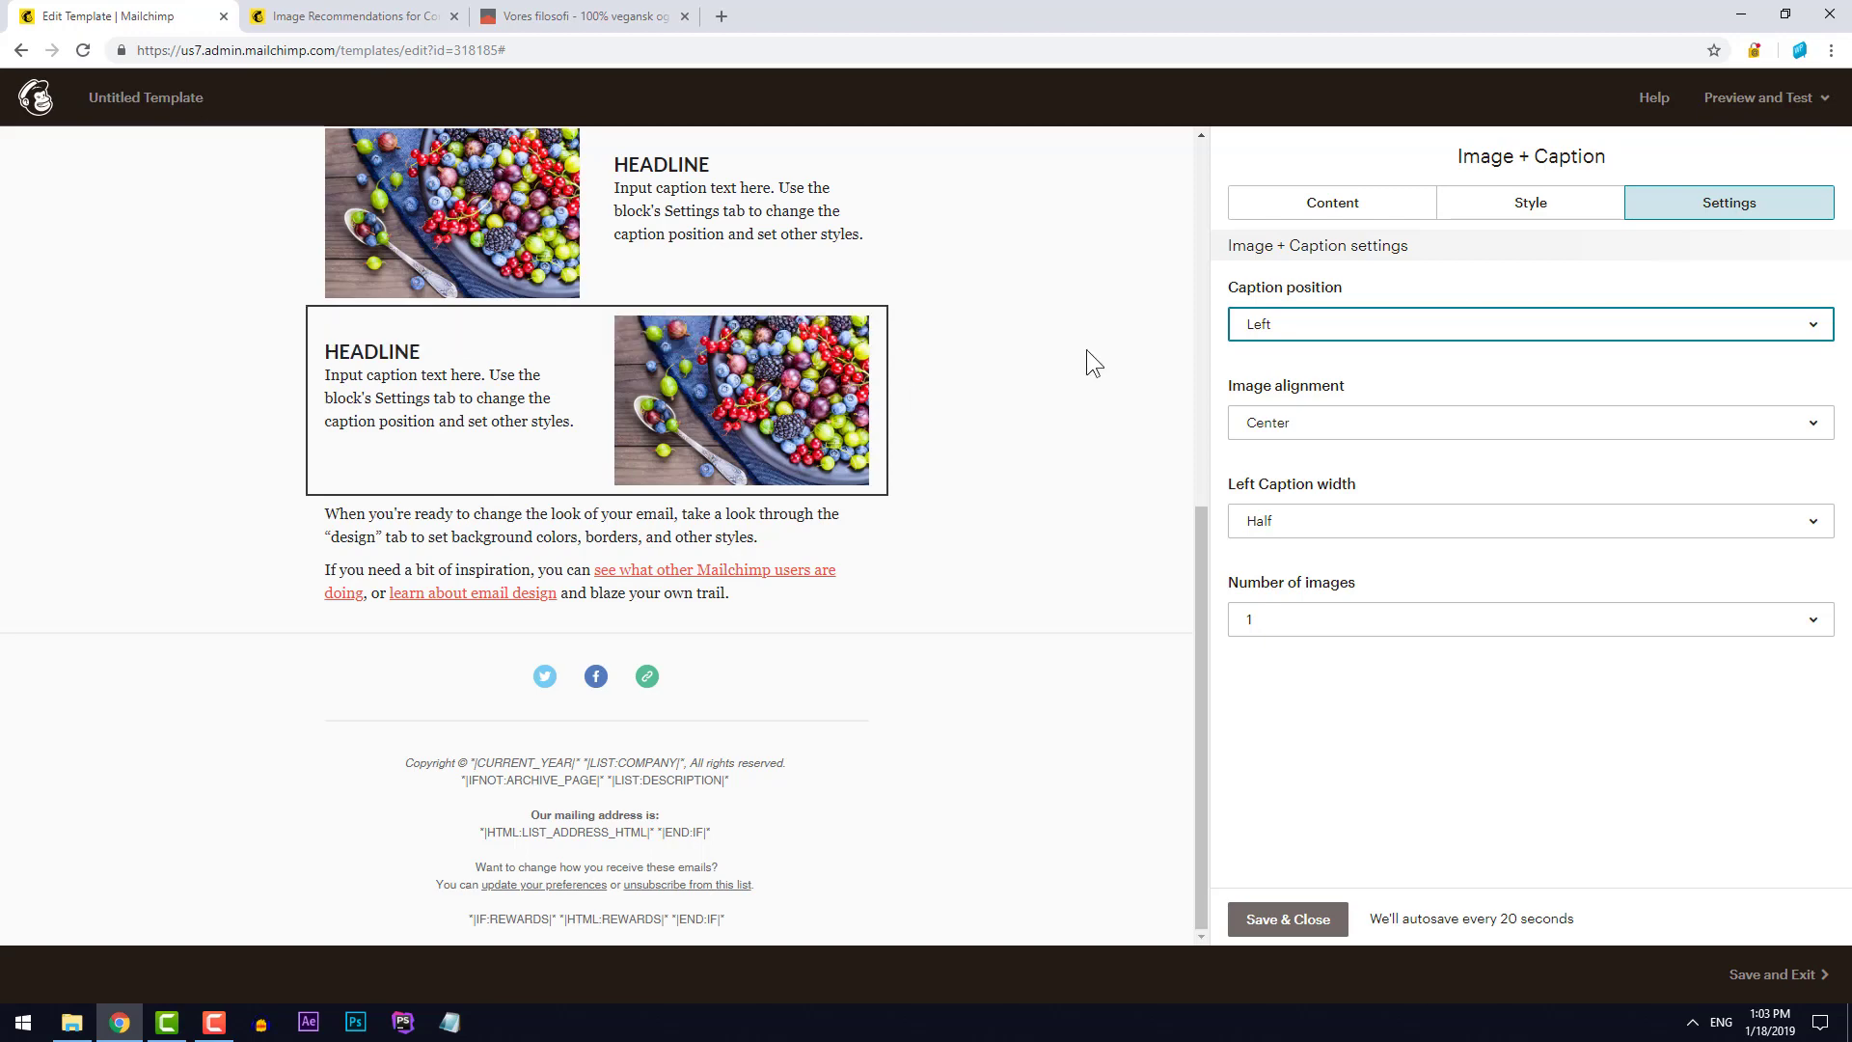
Replace the duplicated block's image with the garden photo terranova-600x400-barn.jpg
click(1326, 214)
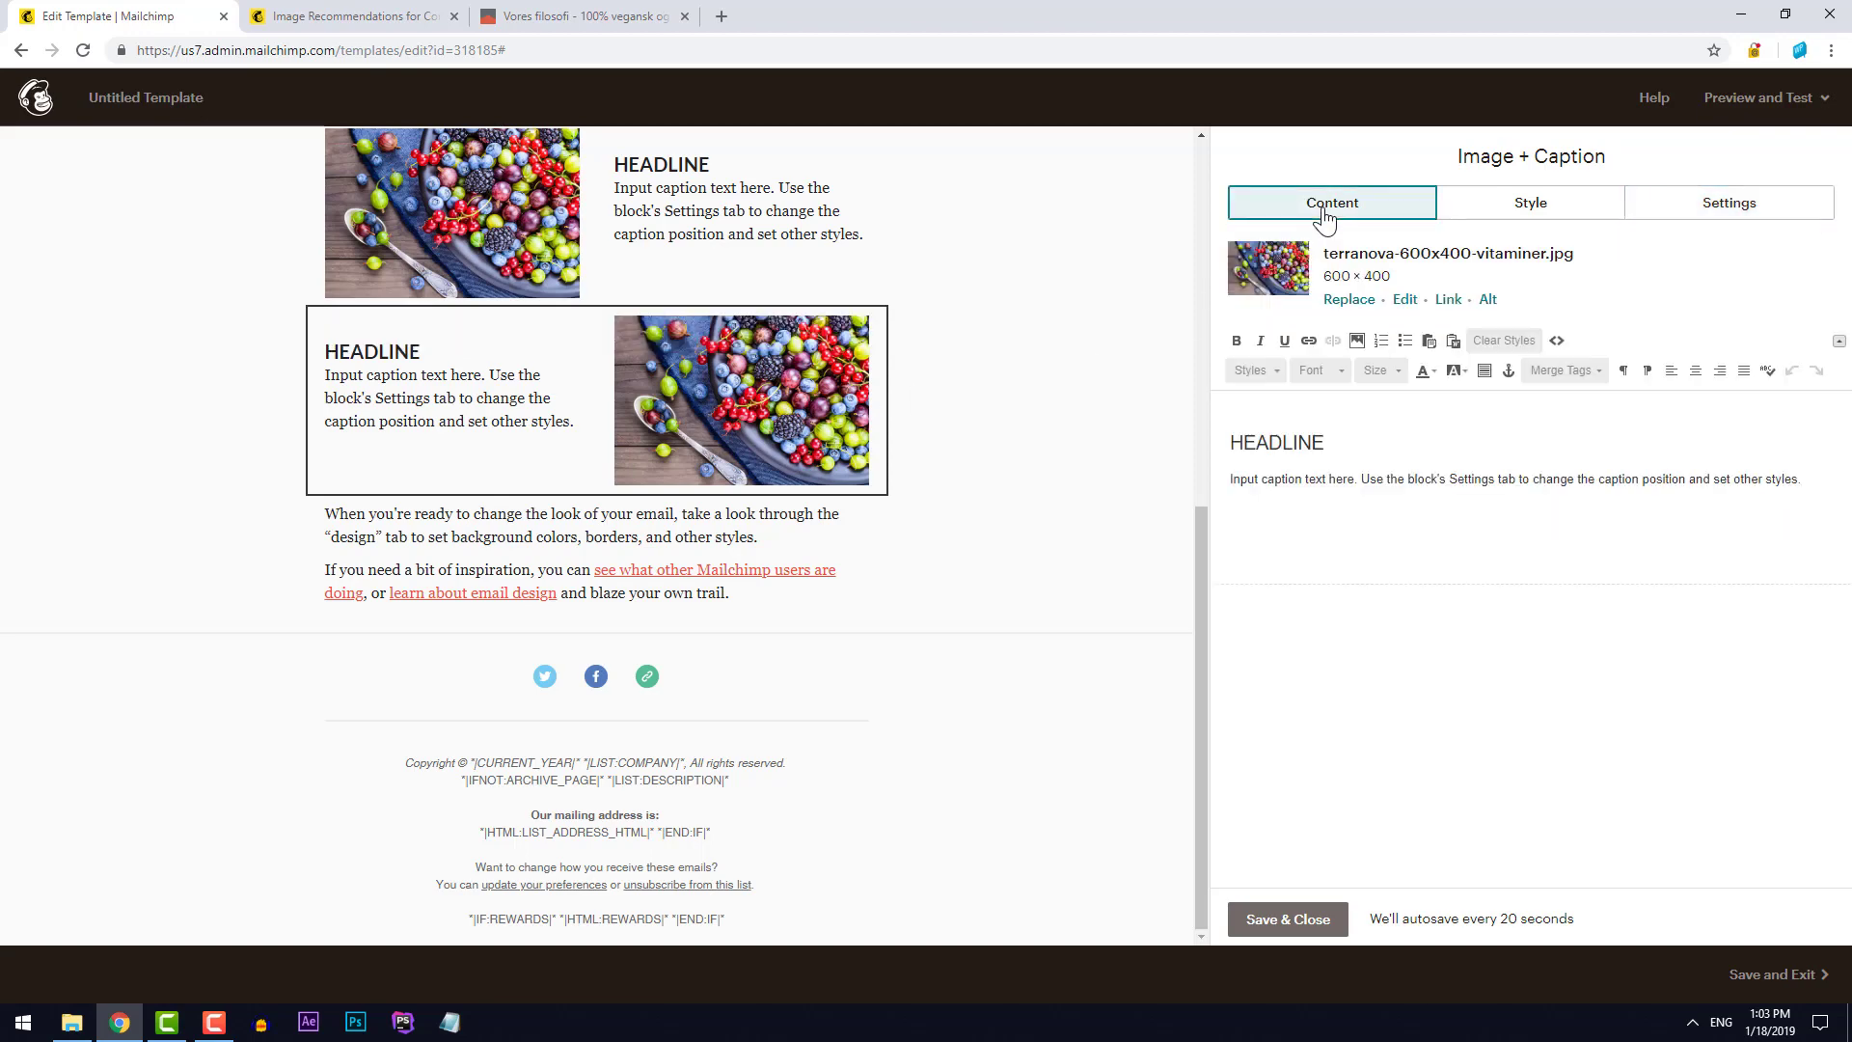
click(1350, 301)
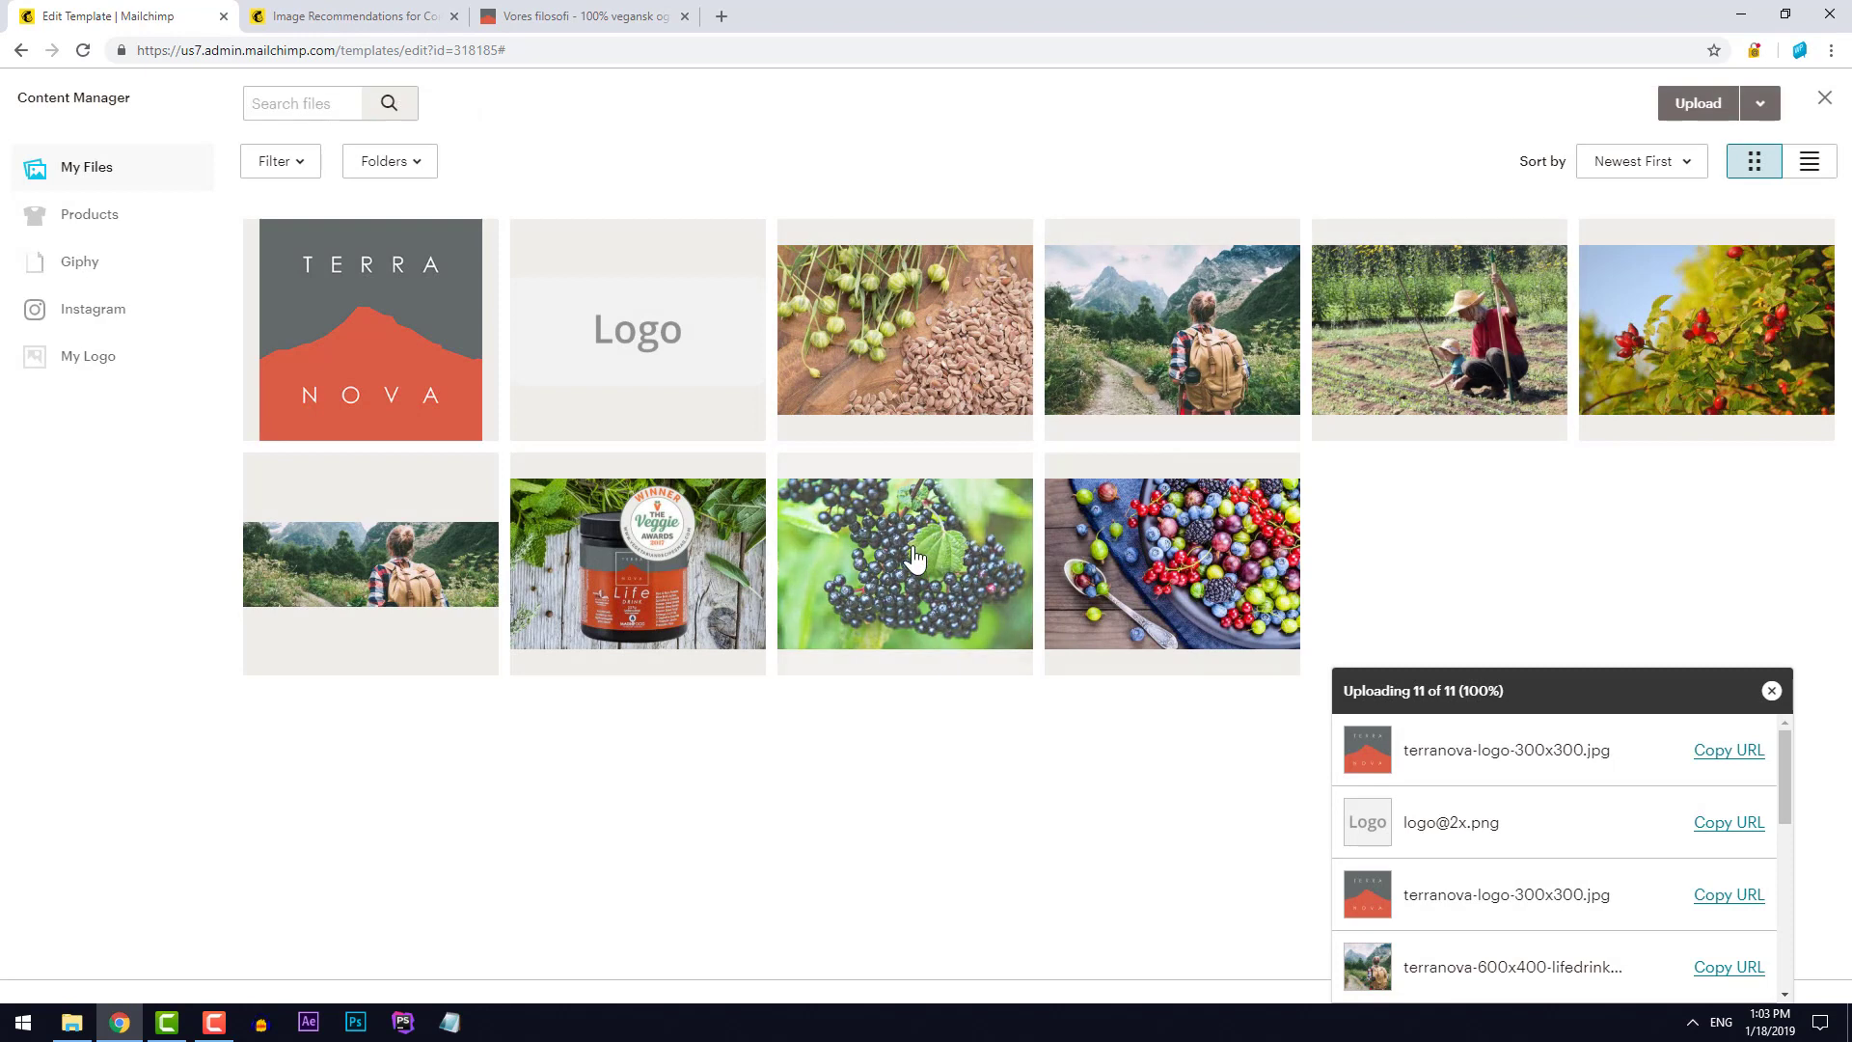
click(892, 571)
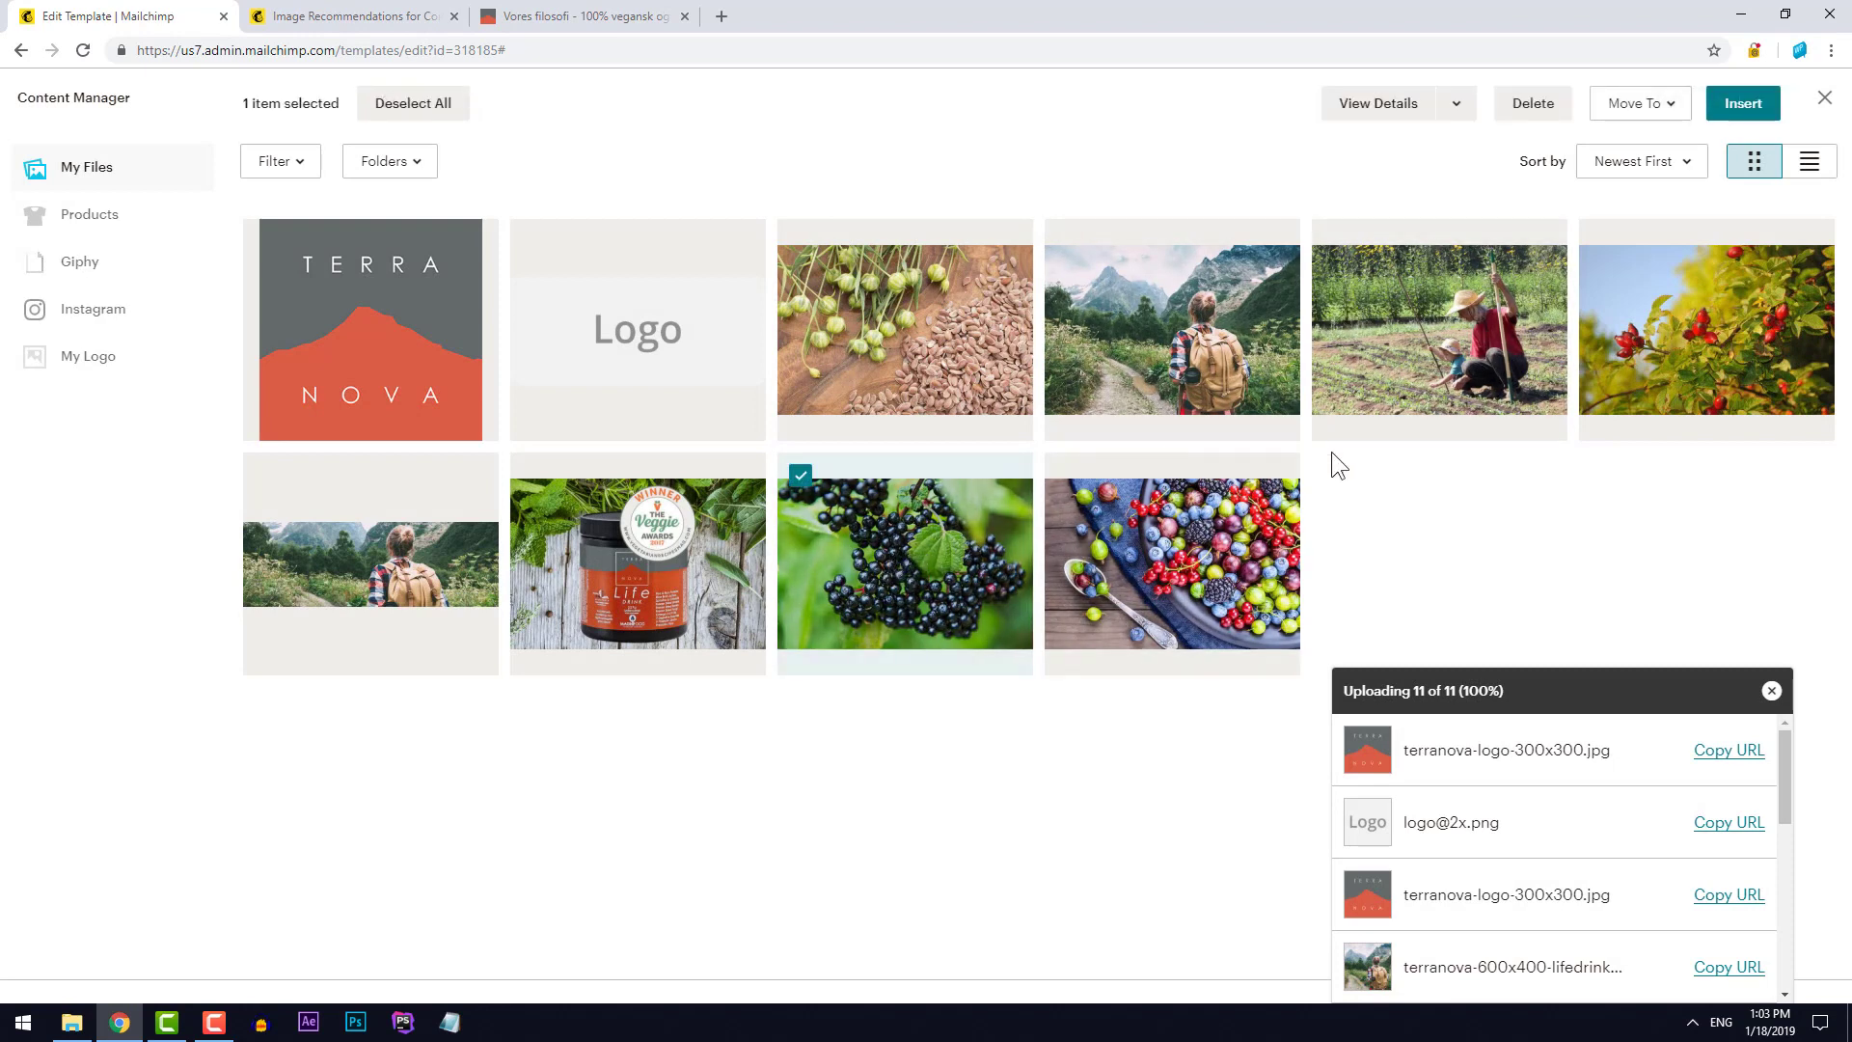
click(1457, 331)
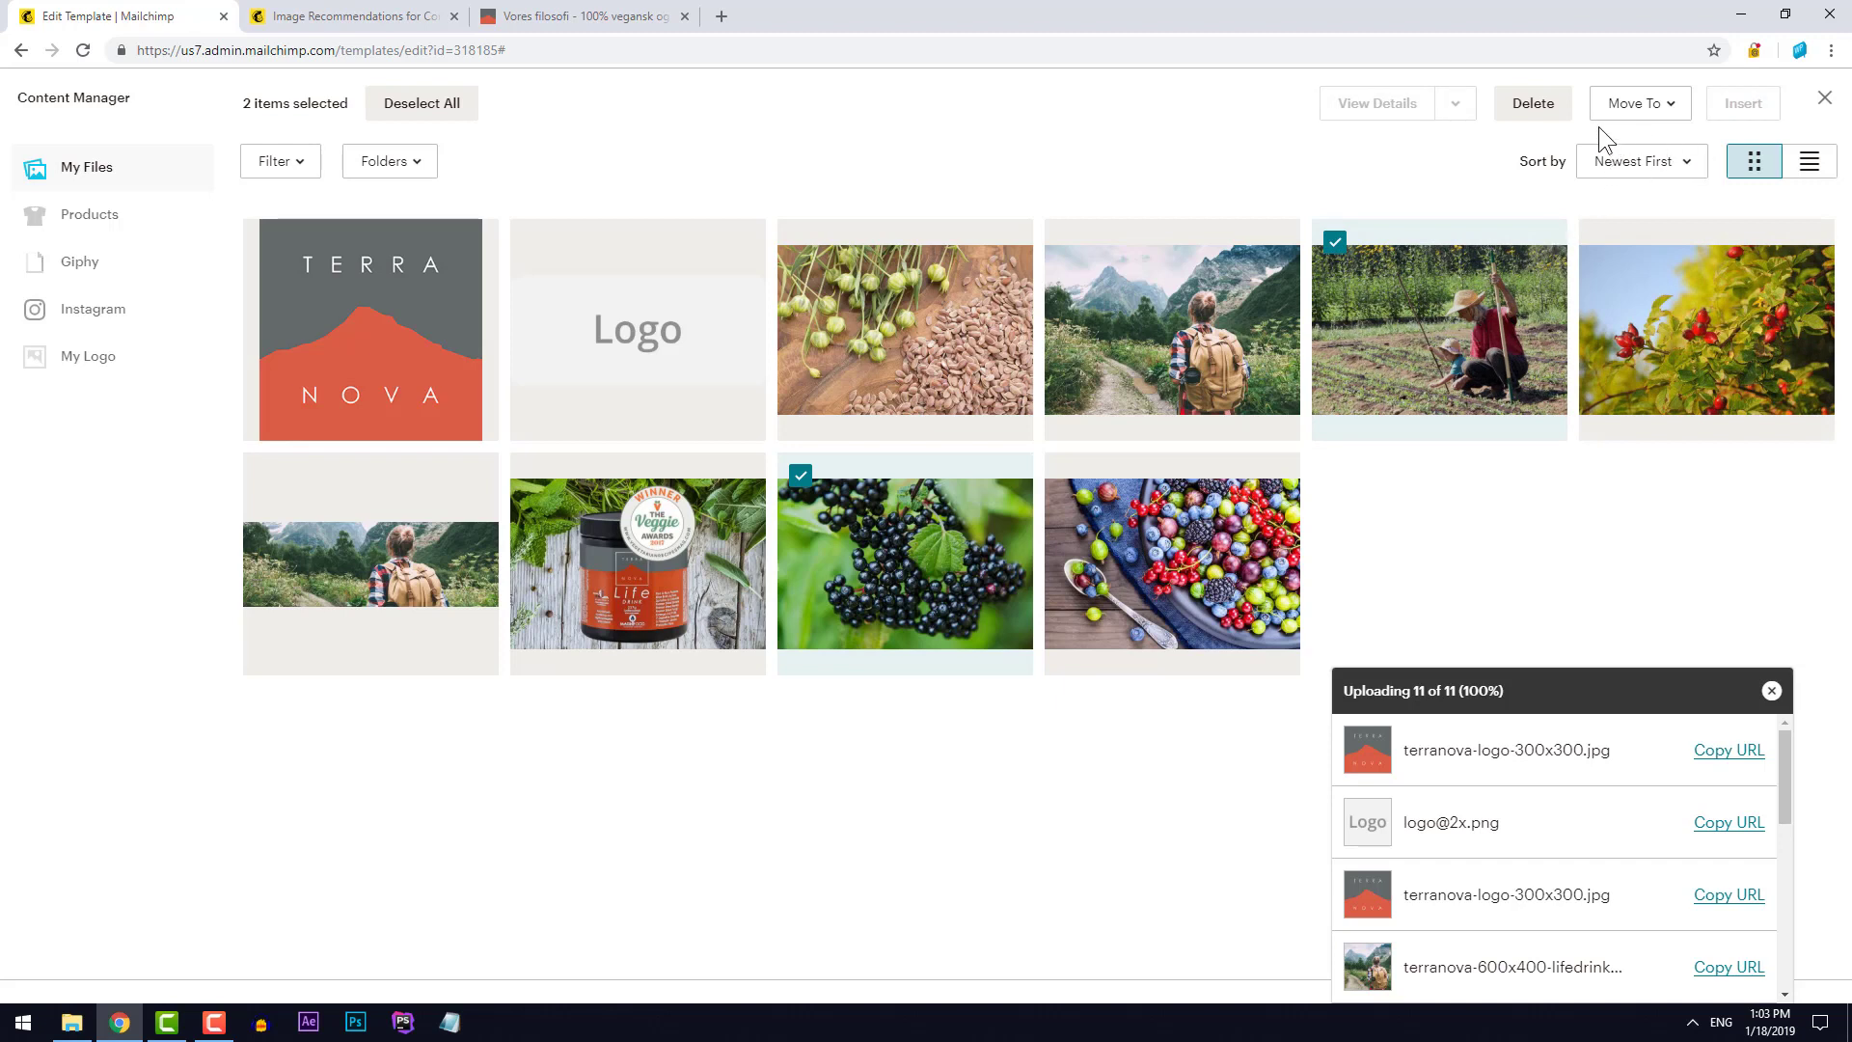
click(801, 478)
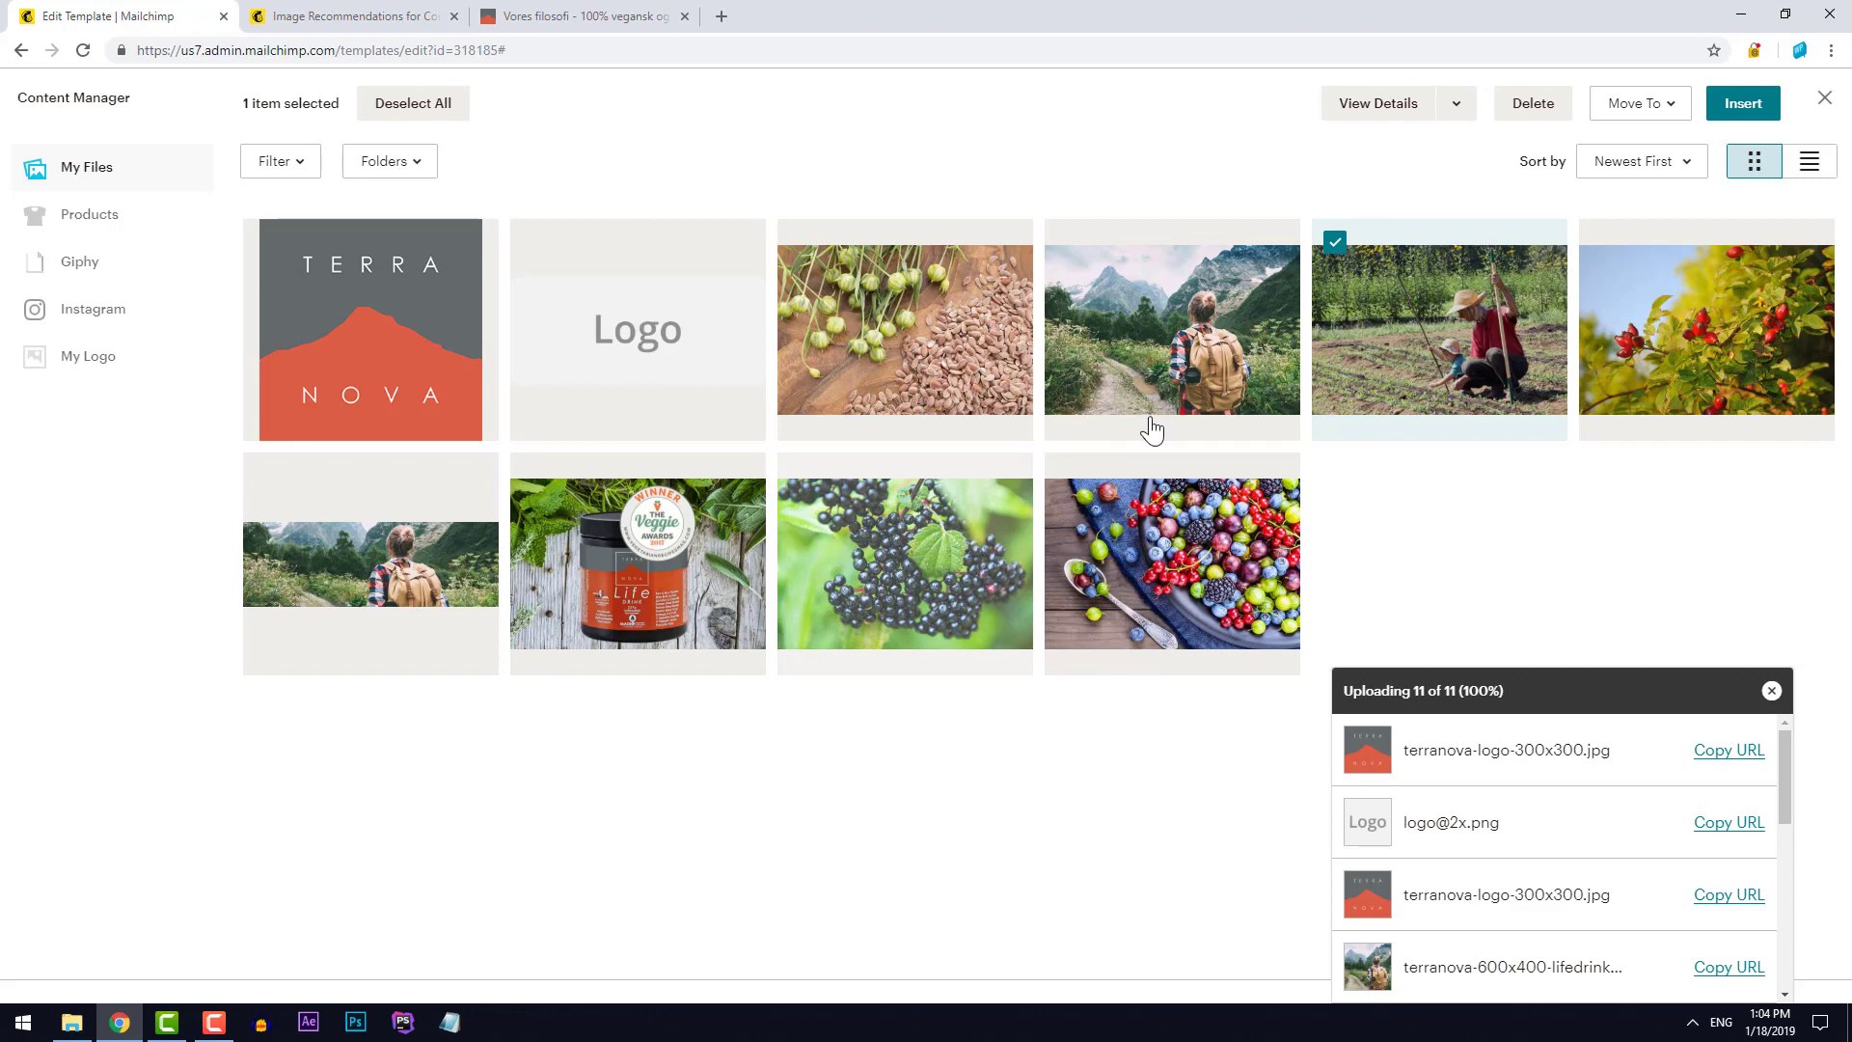
click(1743, 104)
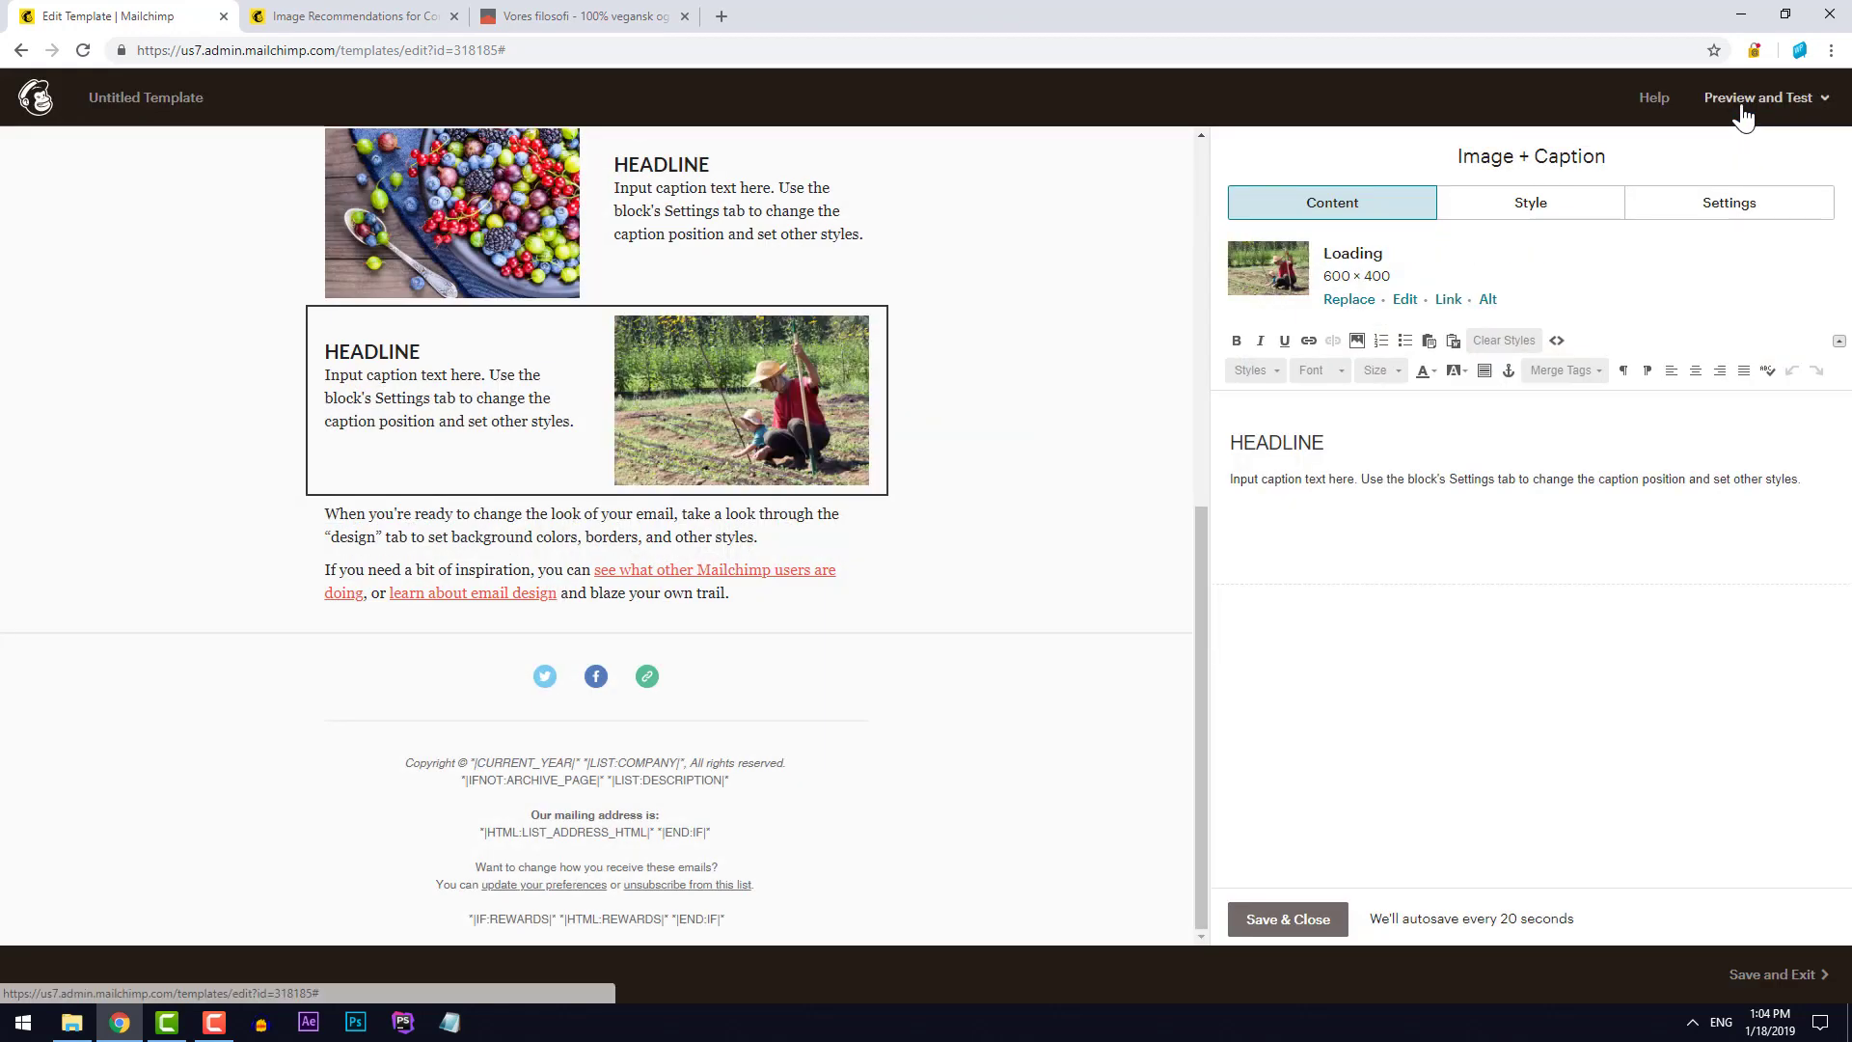
scroll(1049, 430, up, 2)
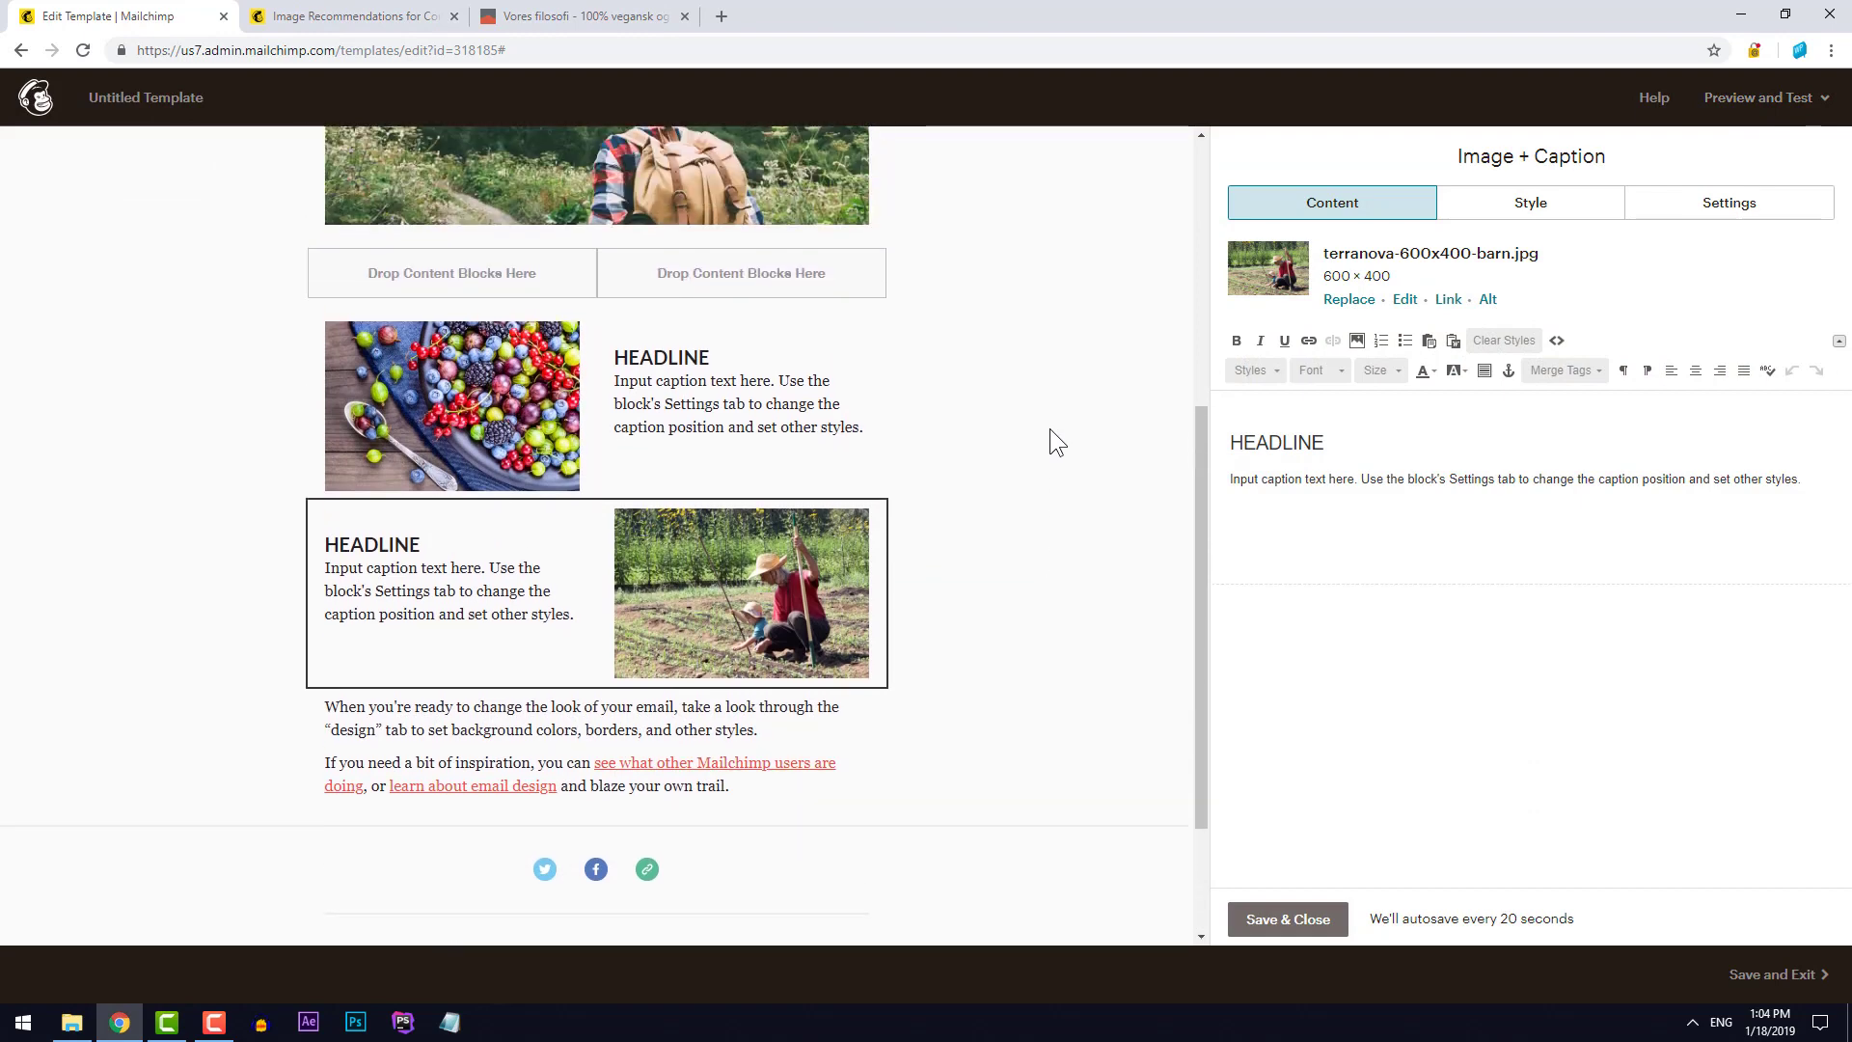
scroll(1049, 436, down, 1)
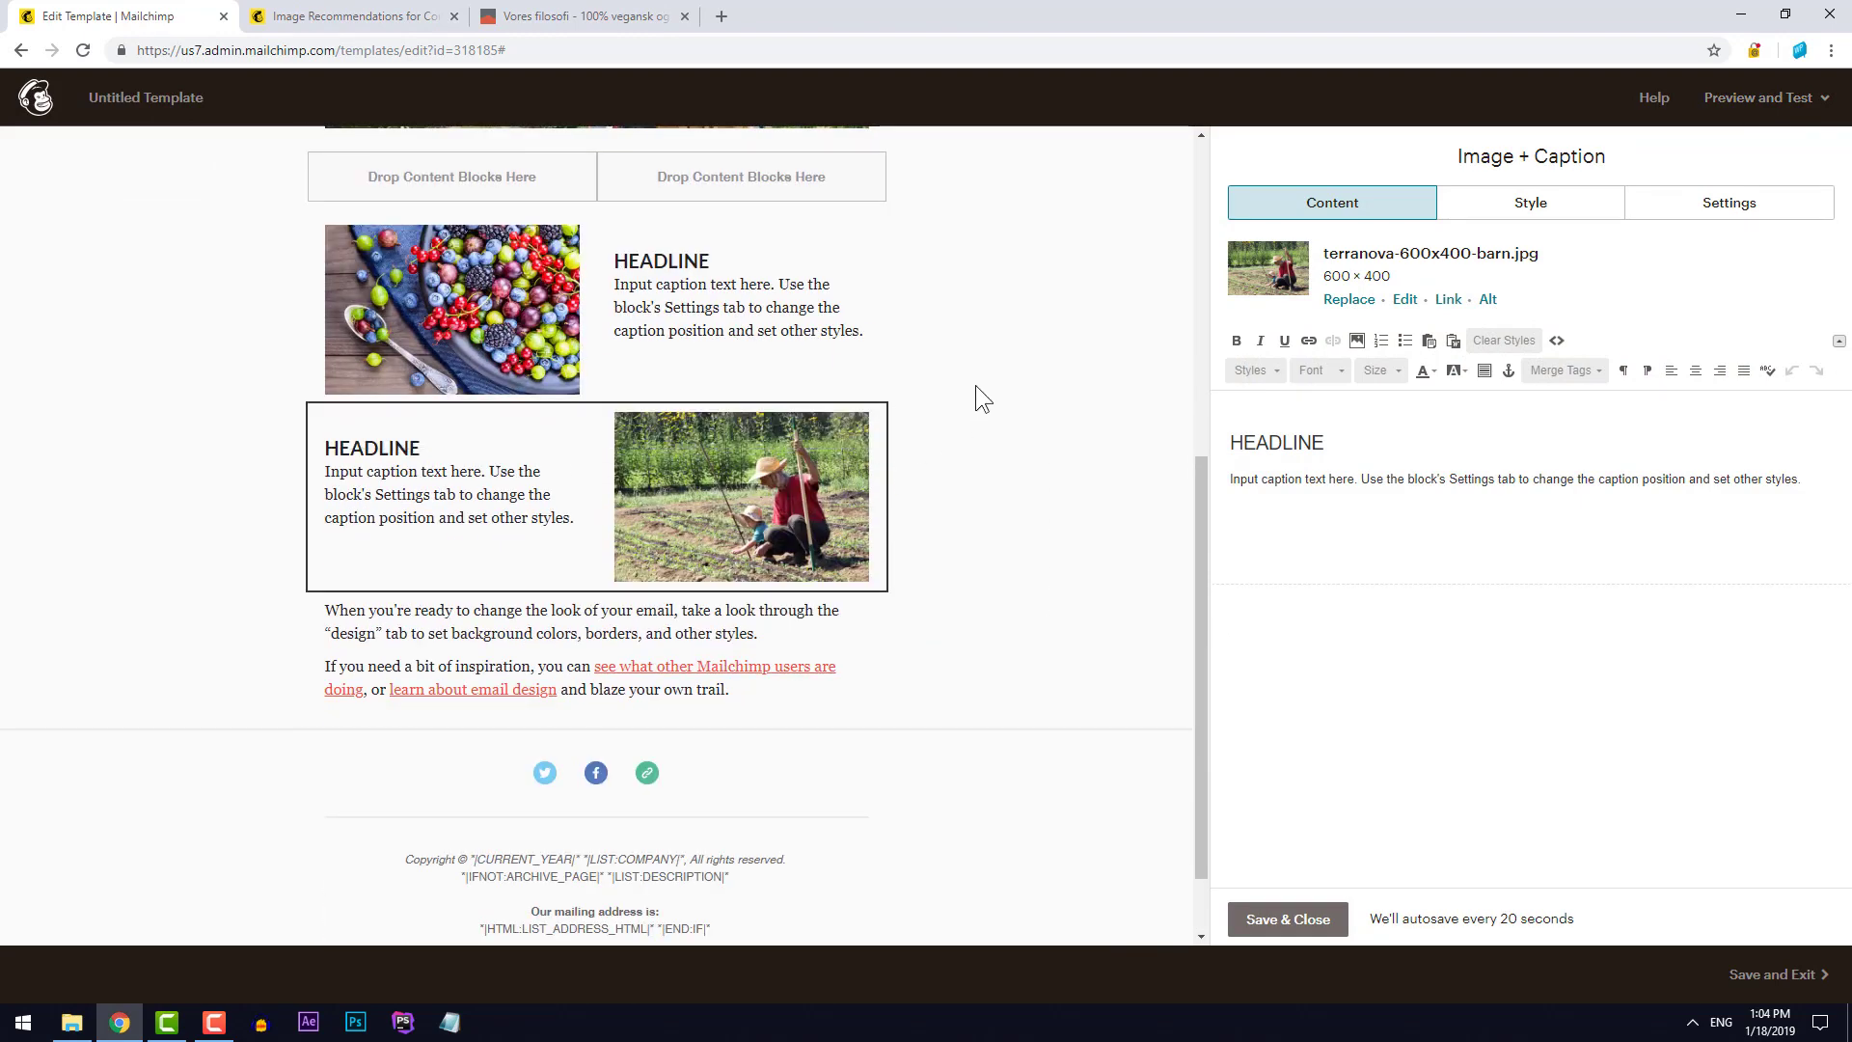
scroll(975, 386, down, 1)
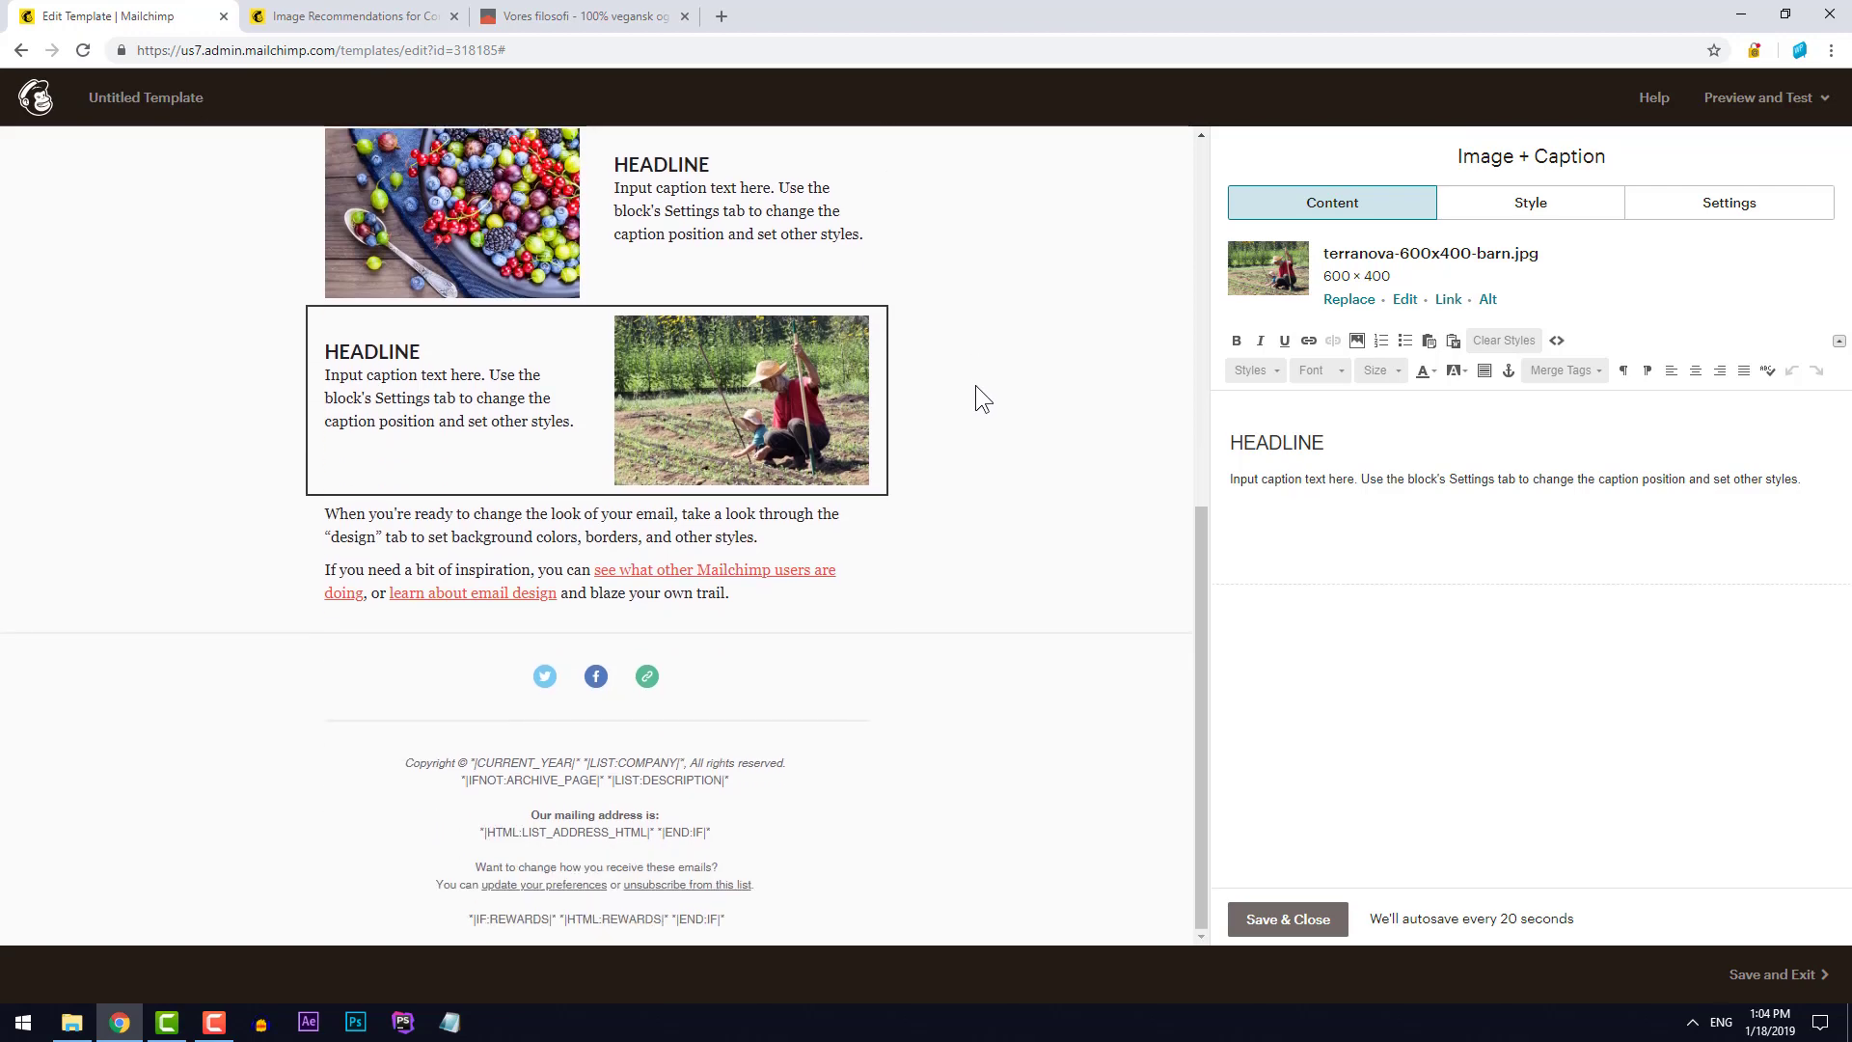
Duplicate the garden-photo Image + Caption block and set the copy's caption position to Right
mouse_move(792, 379)
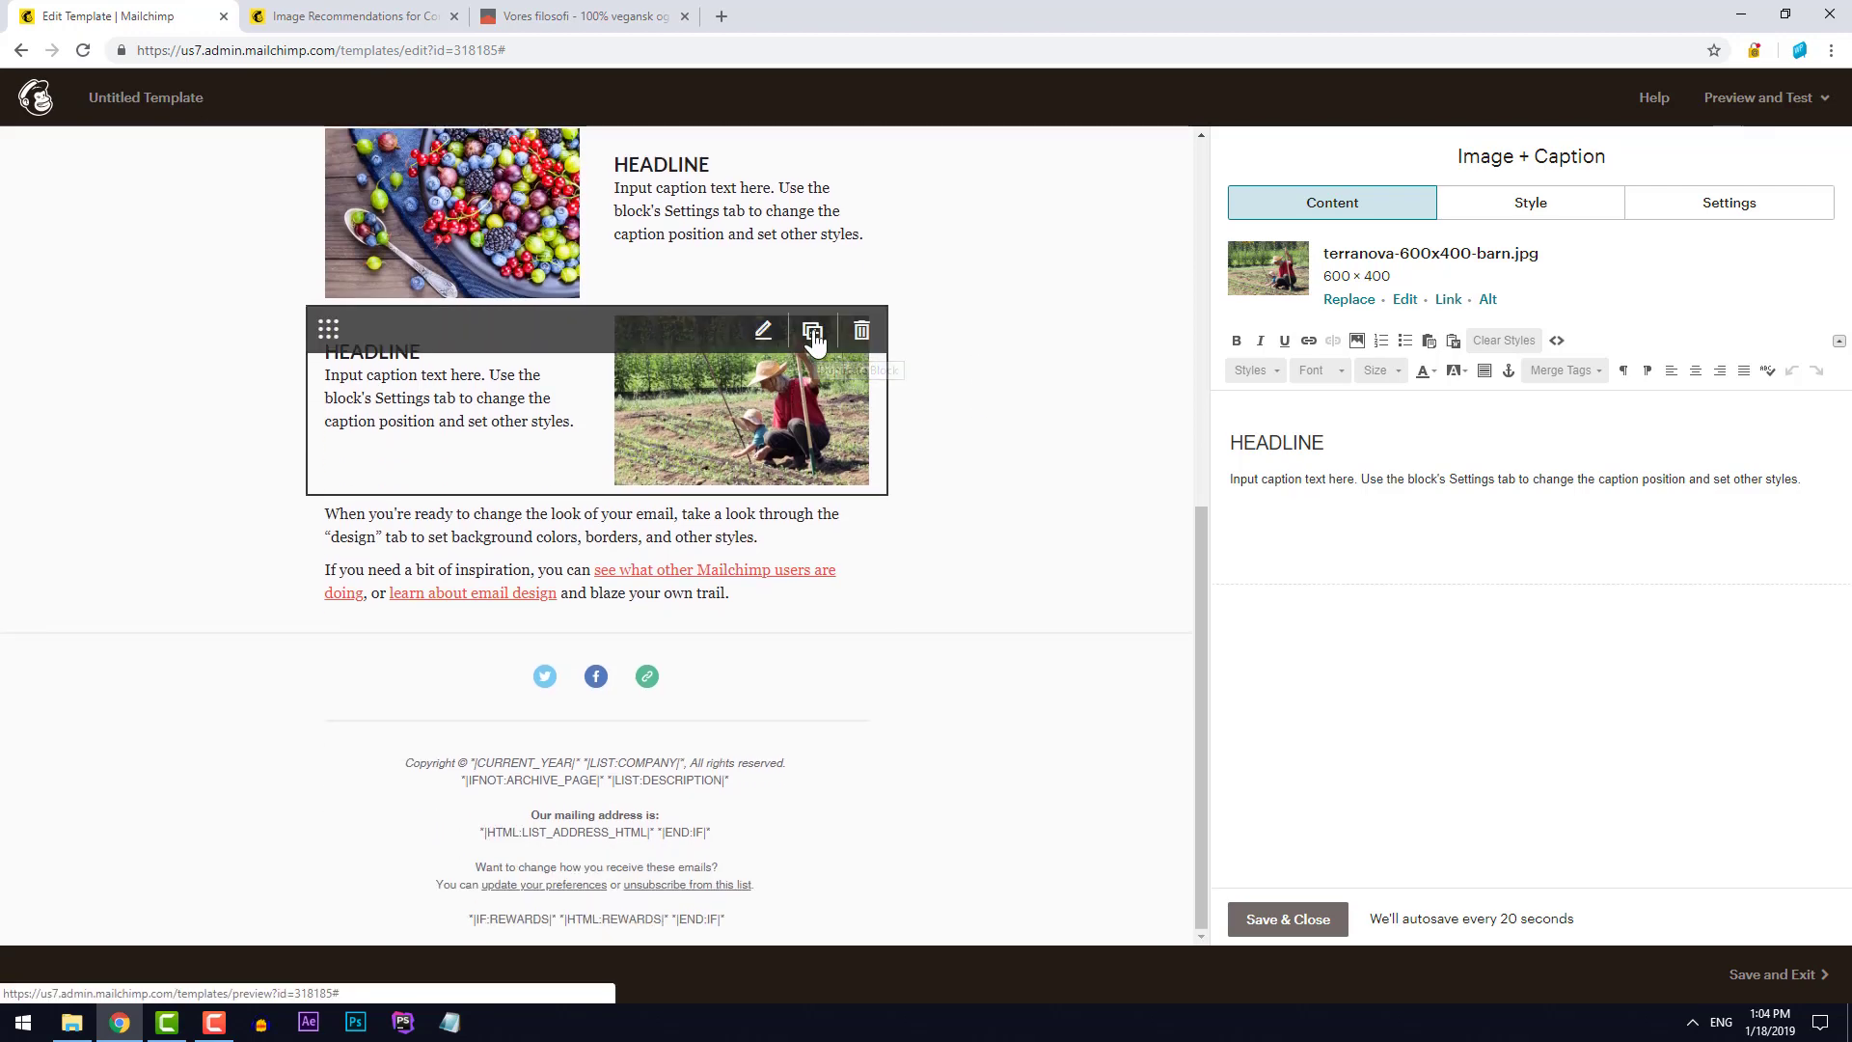
click(813, 333)
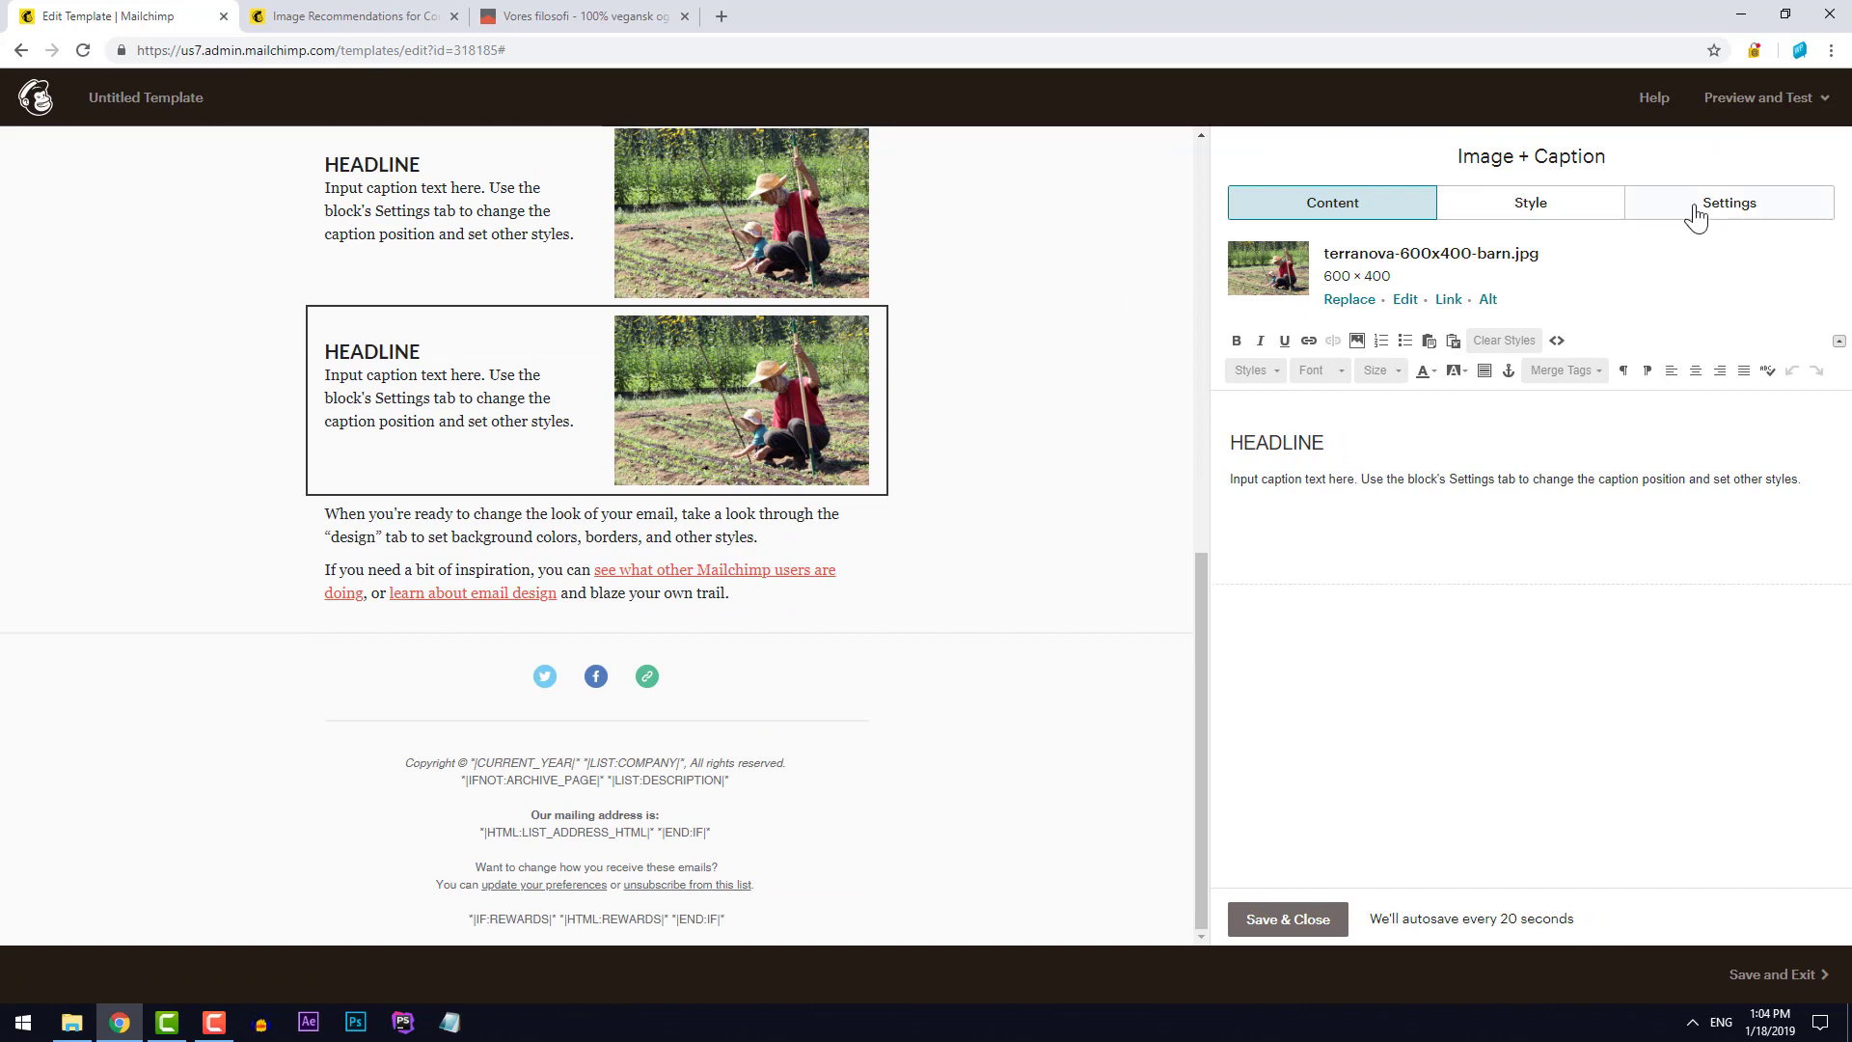
click(1715, 208)
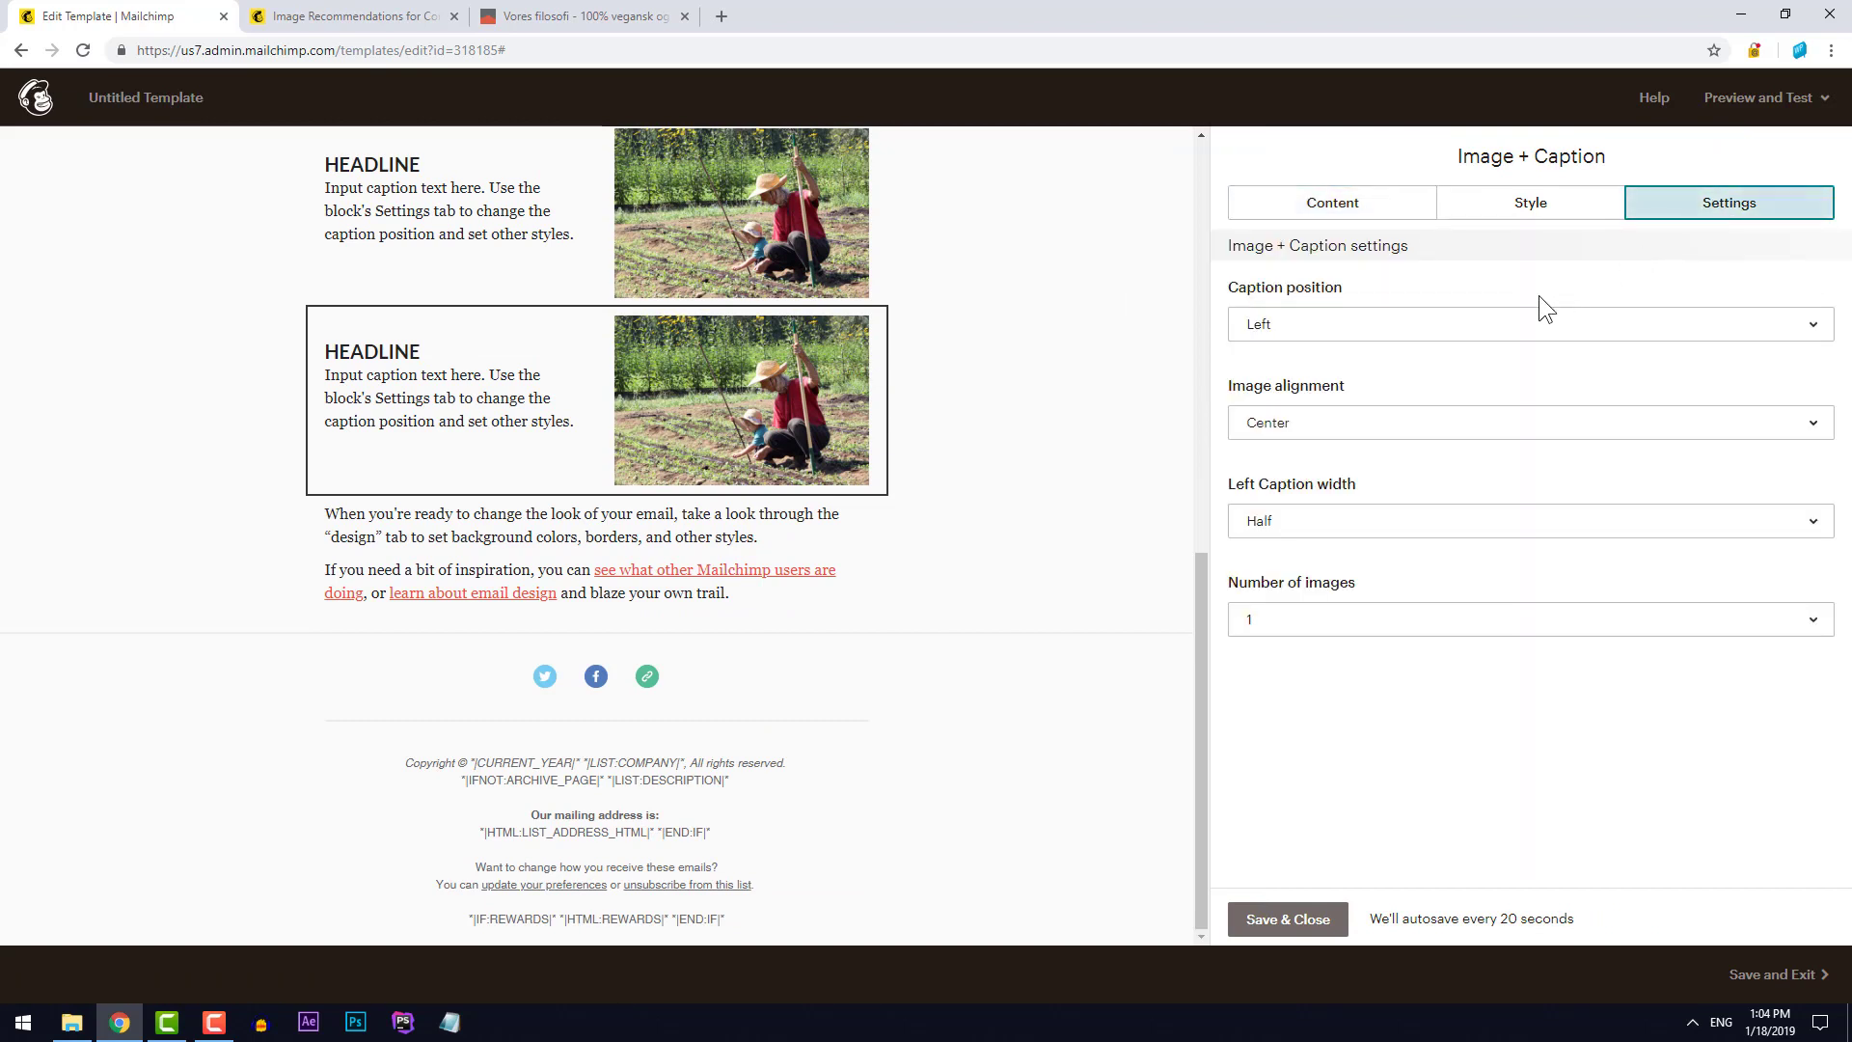
click(1347, 333)
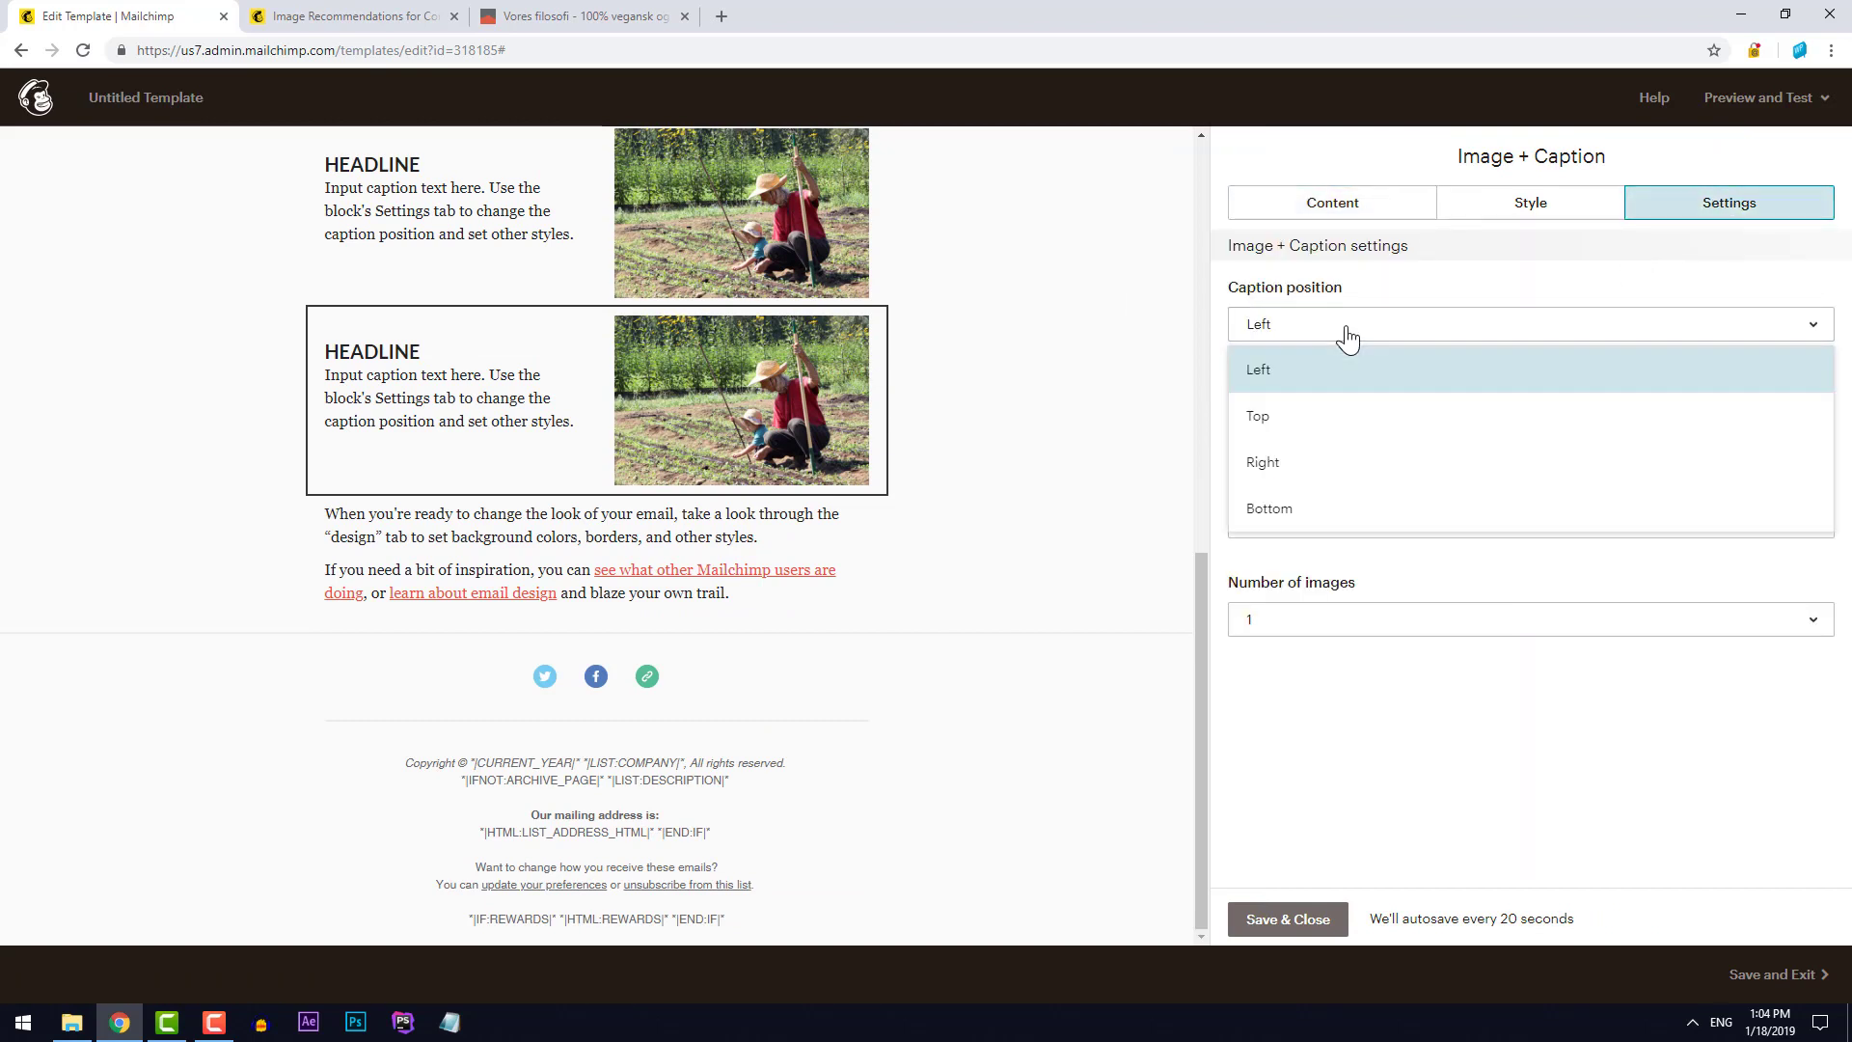
click(1302, 463)
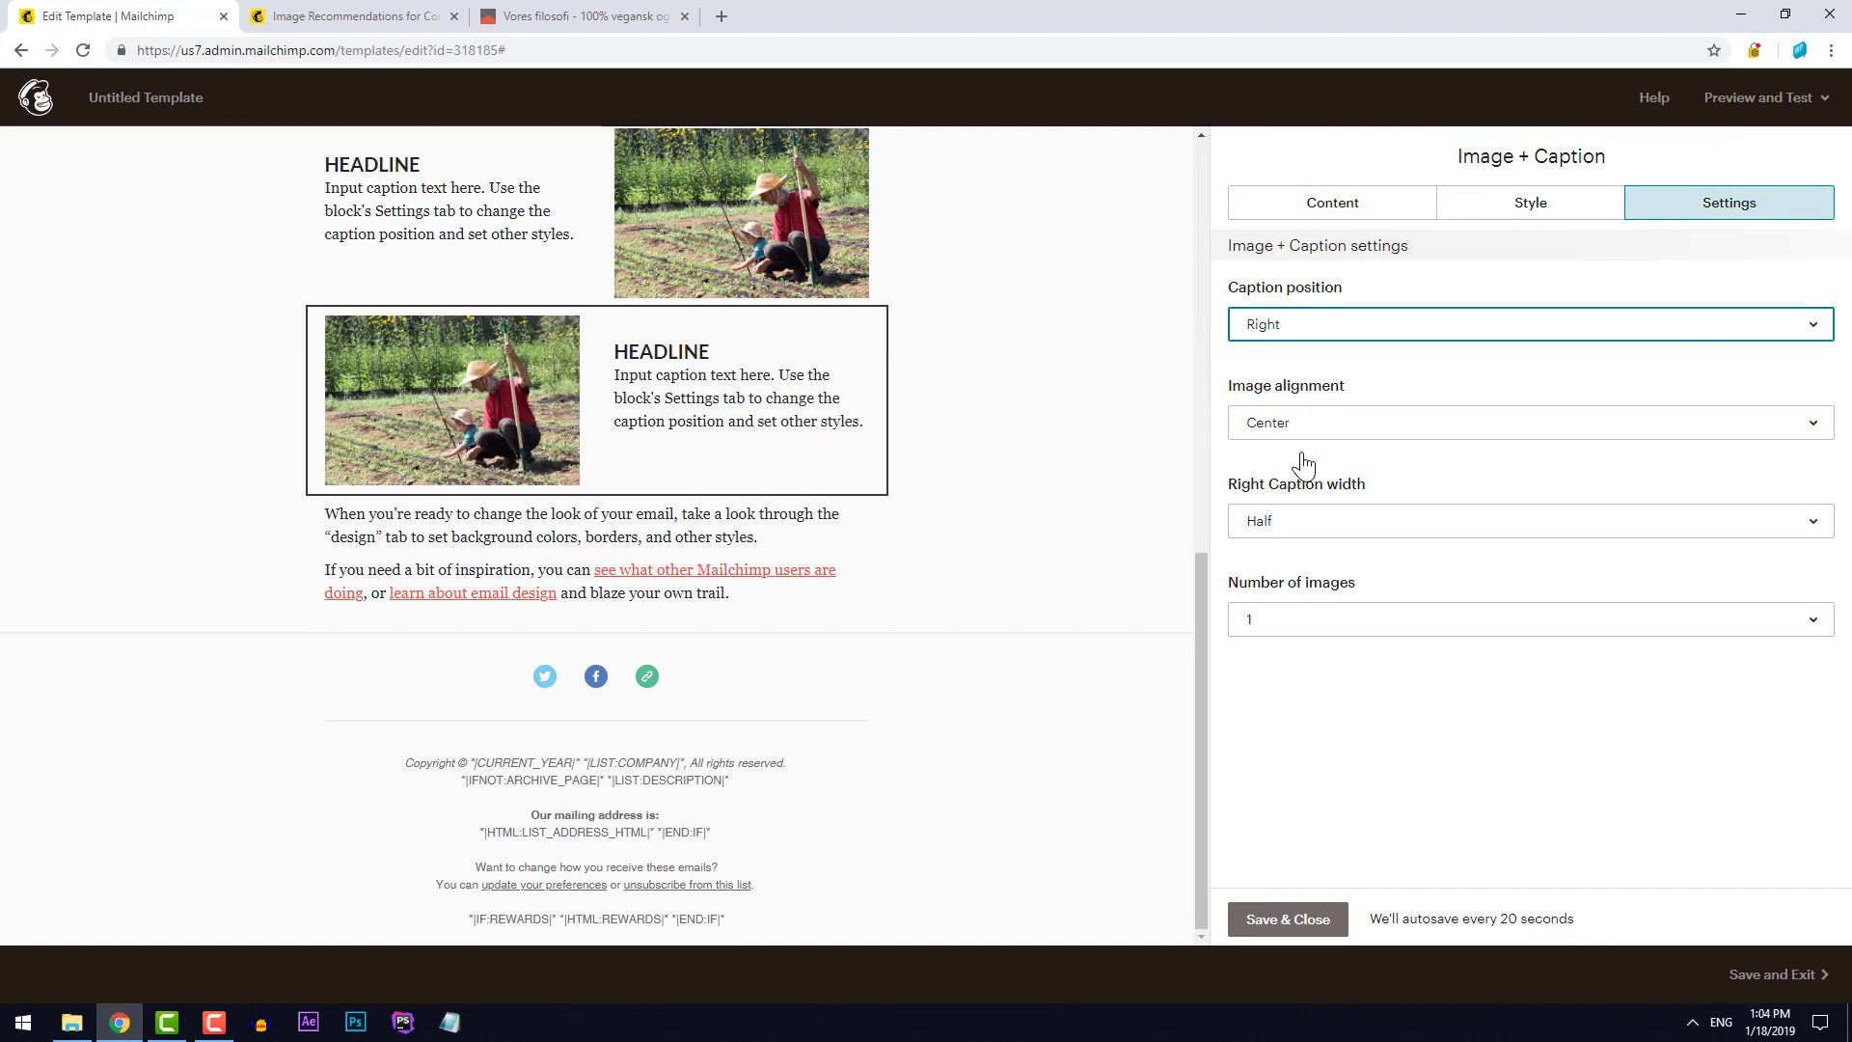
Replace the new block's image with the seed photo terranova-600x400-fedtsyrer.jpg
click(1319, 209)
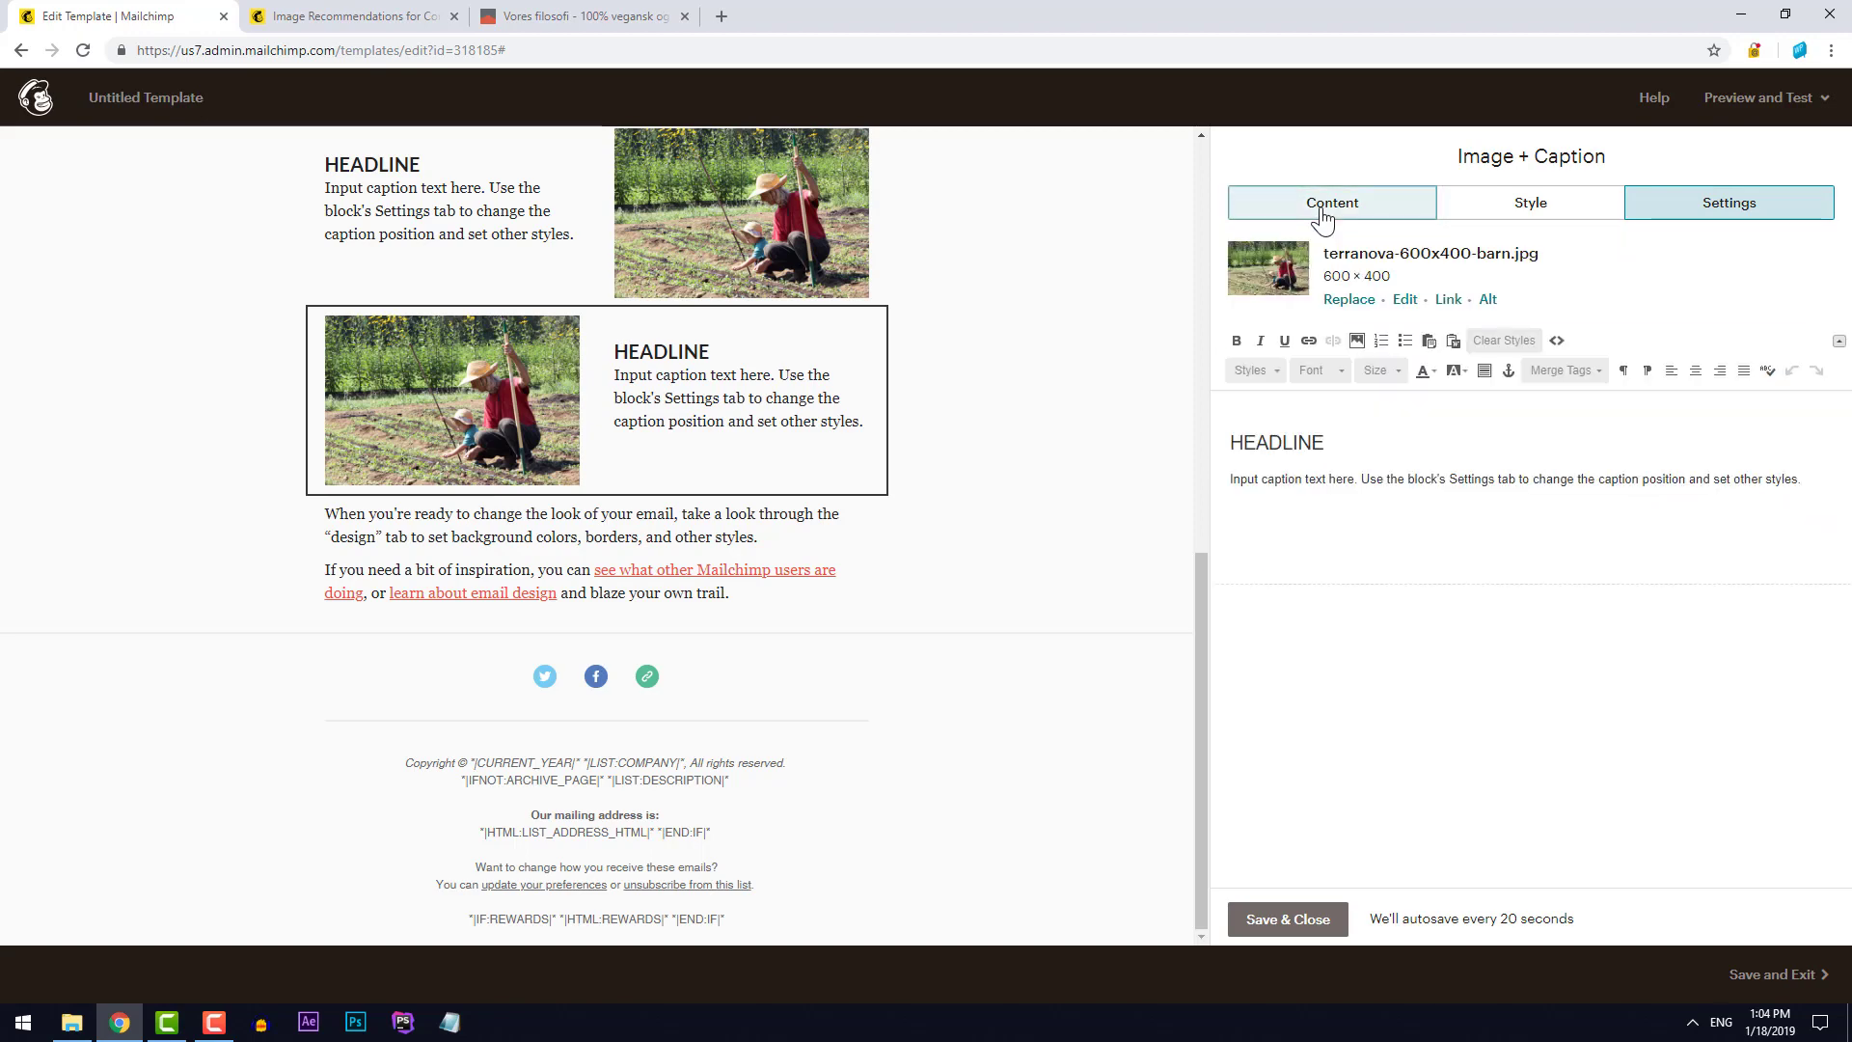
click(1347, 301)
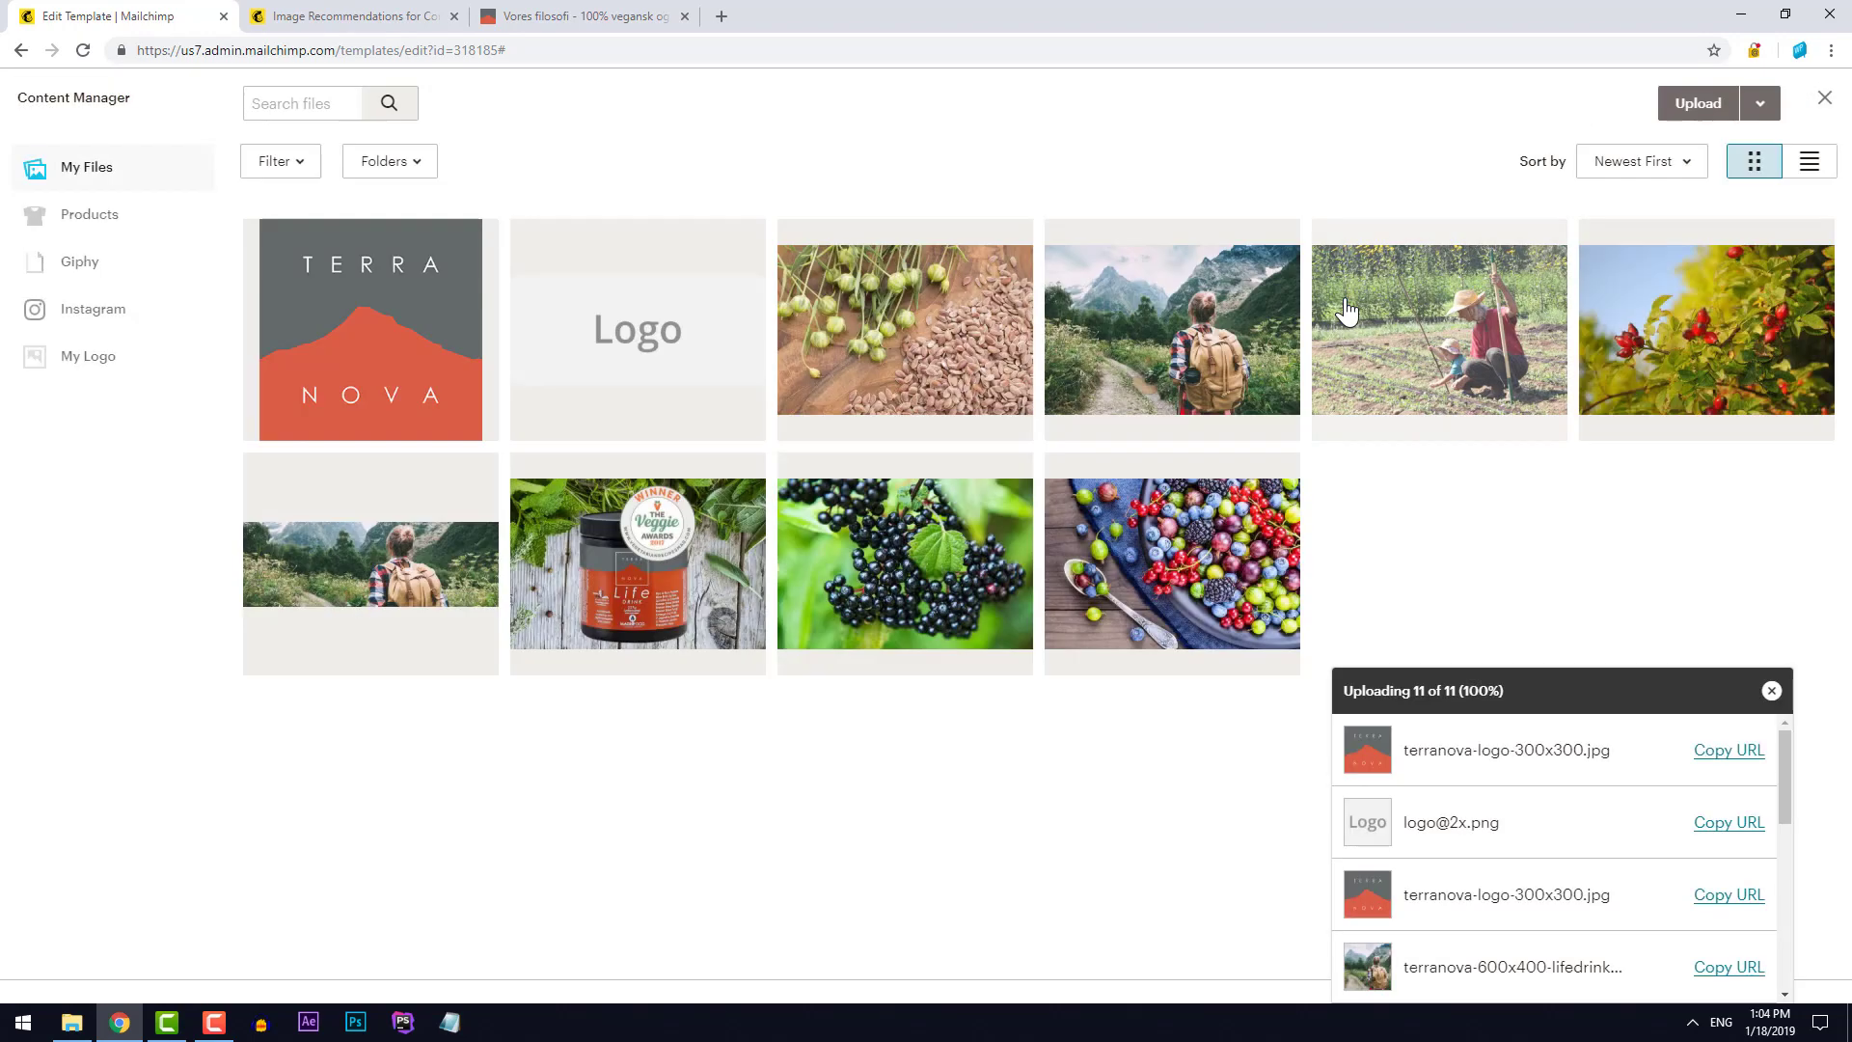
click(893, 554)
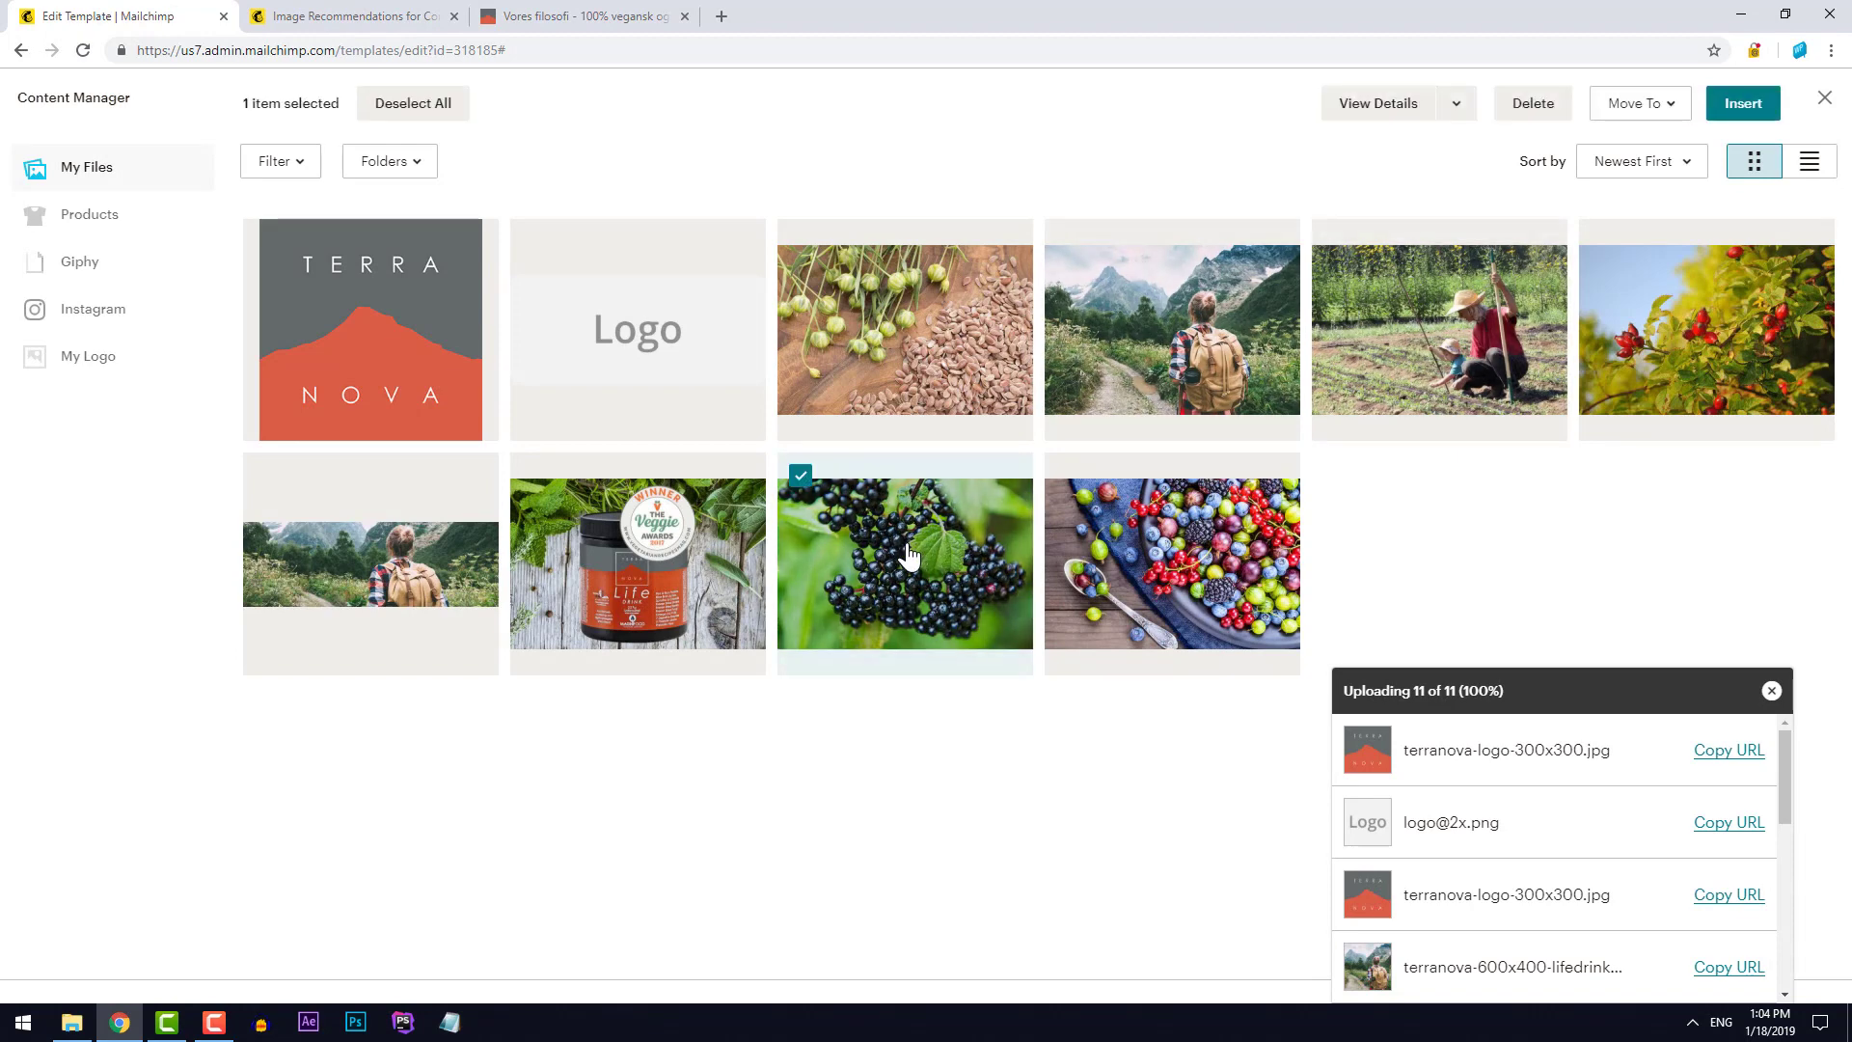
click(950, 376)
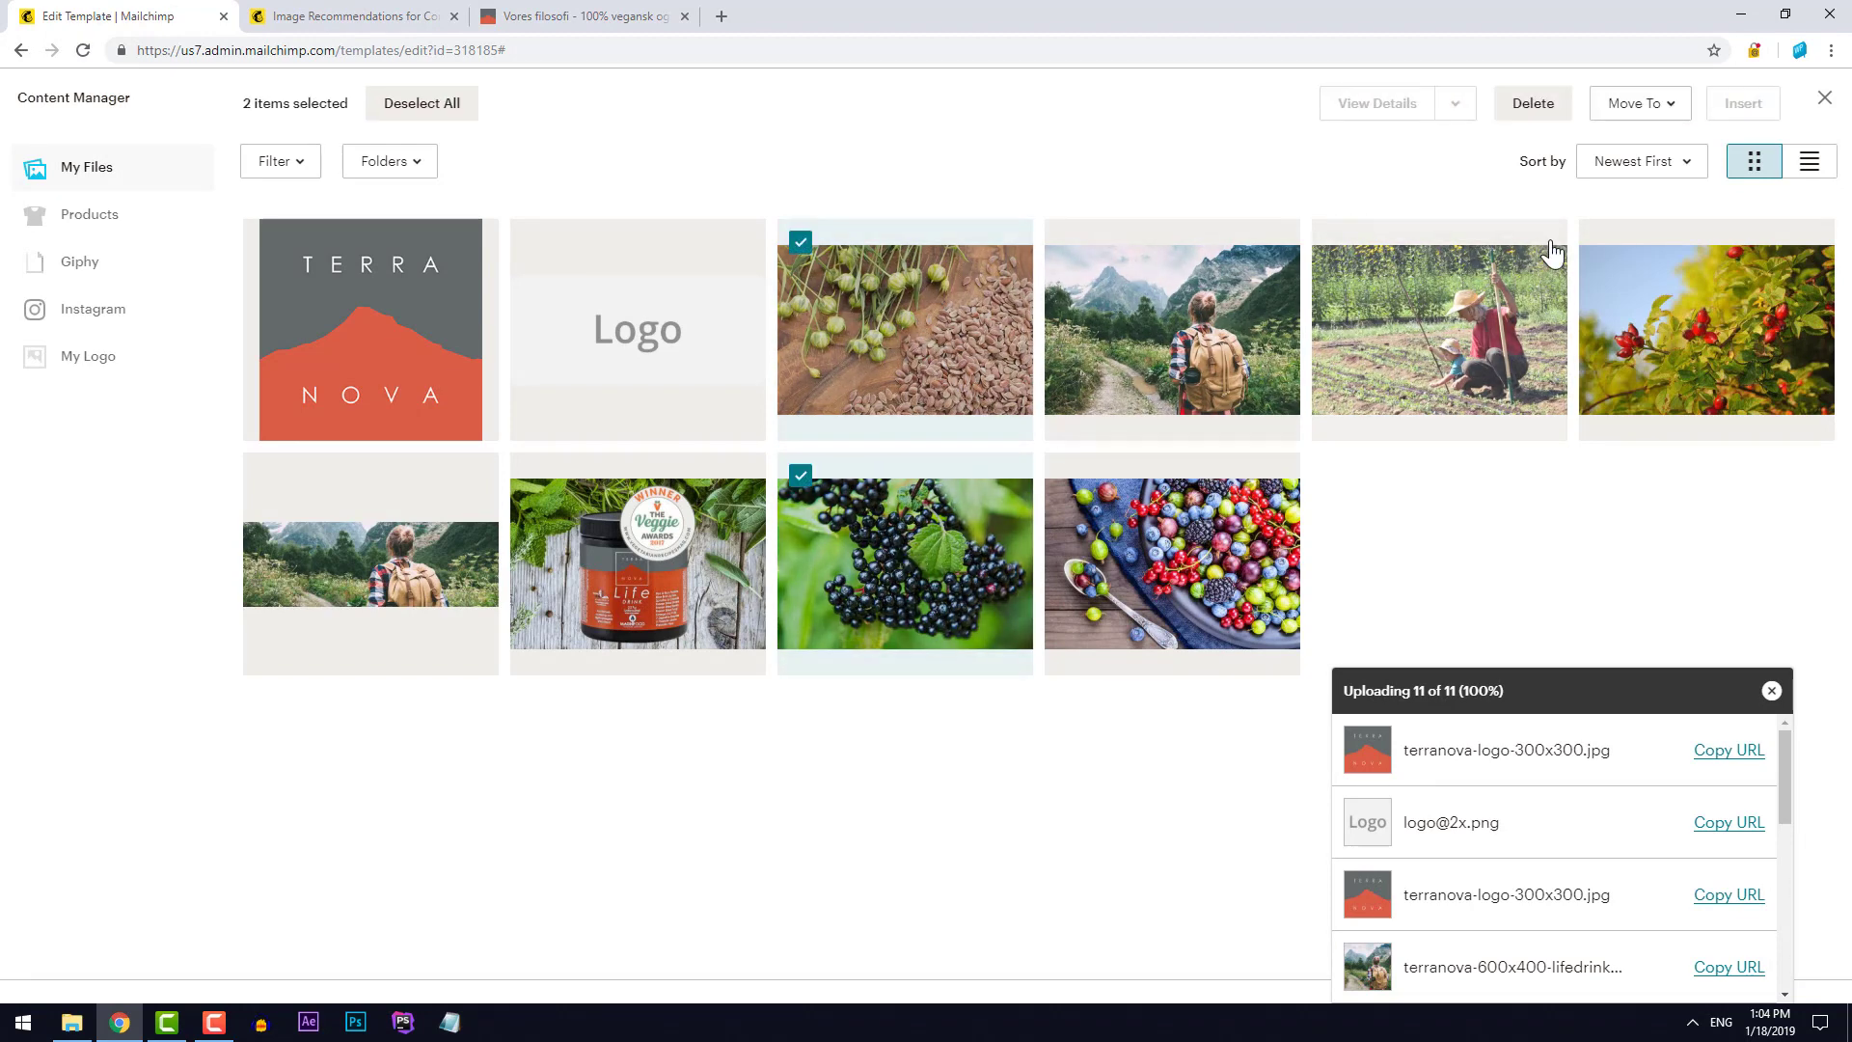
click(789, 496)
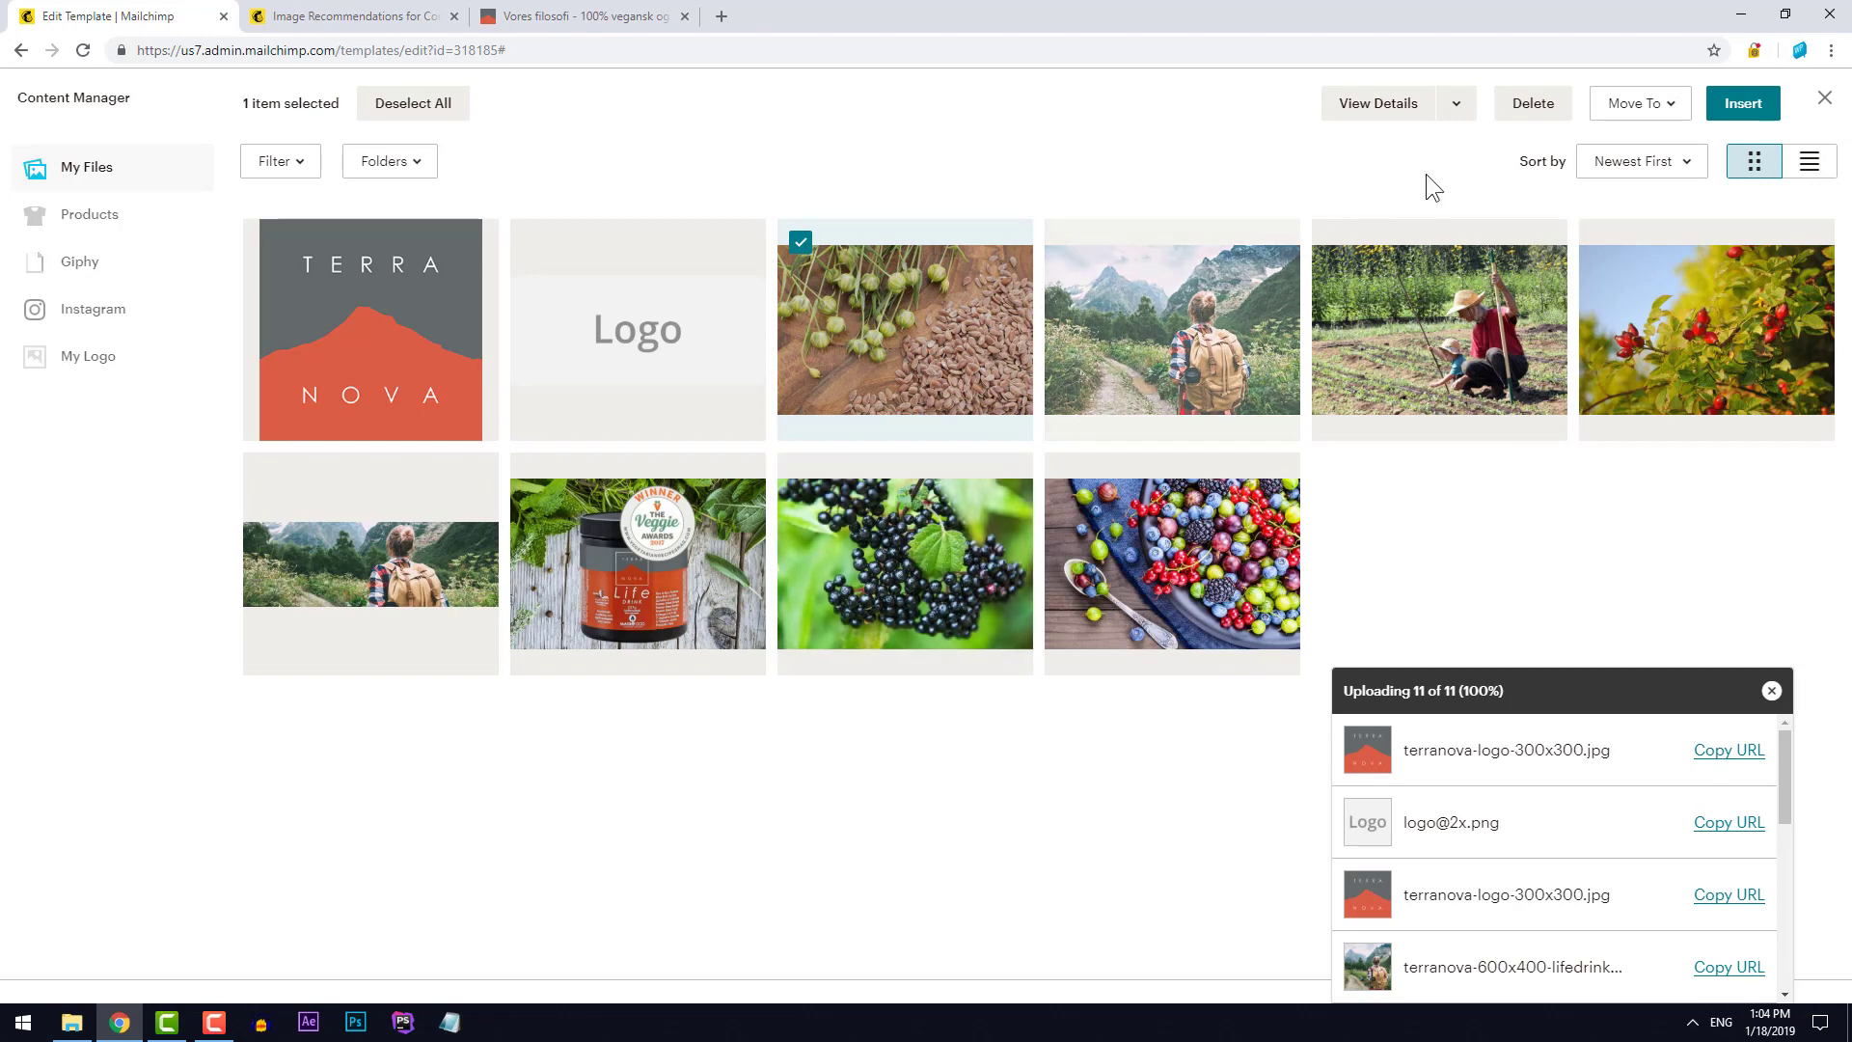
click(1744, 106)
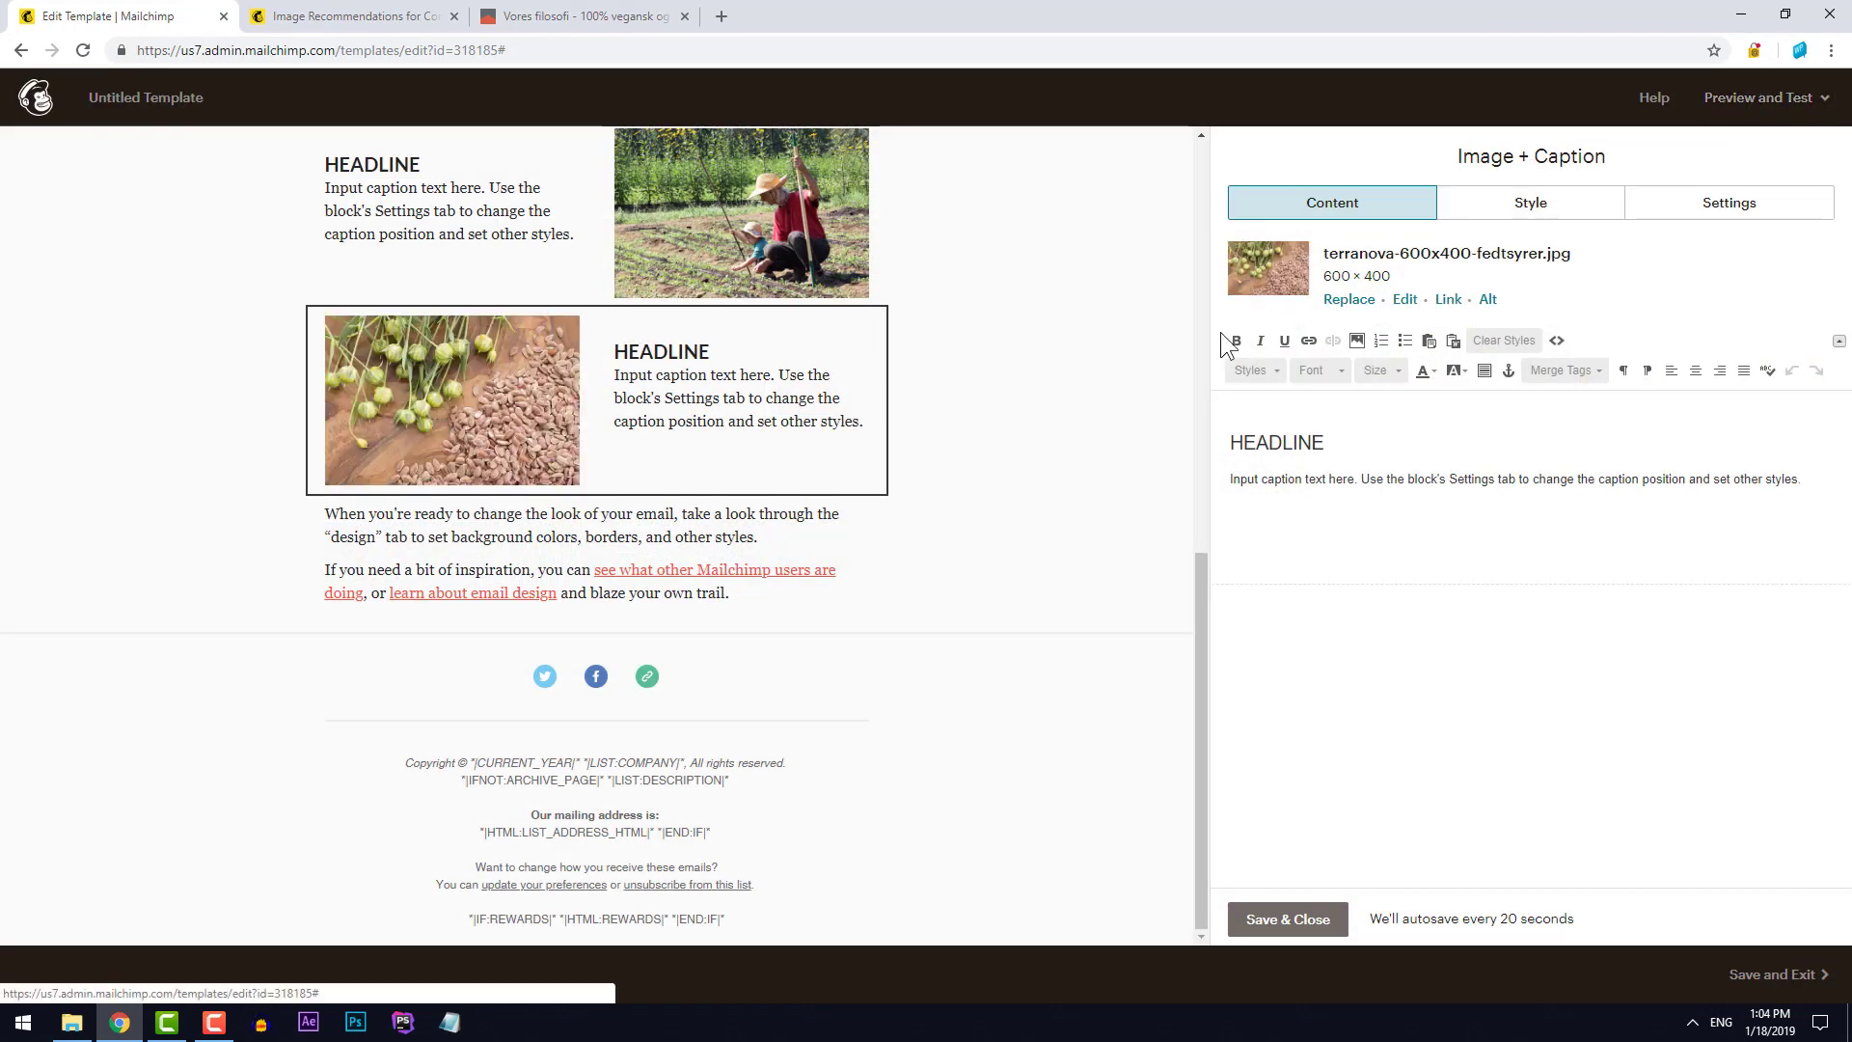
scroll(1052, 407, up, 5)
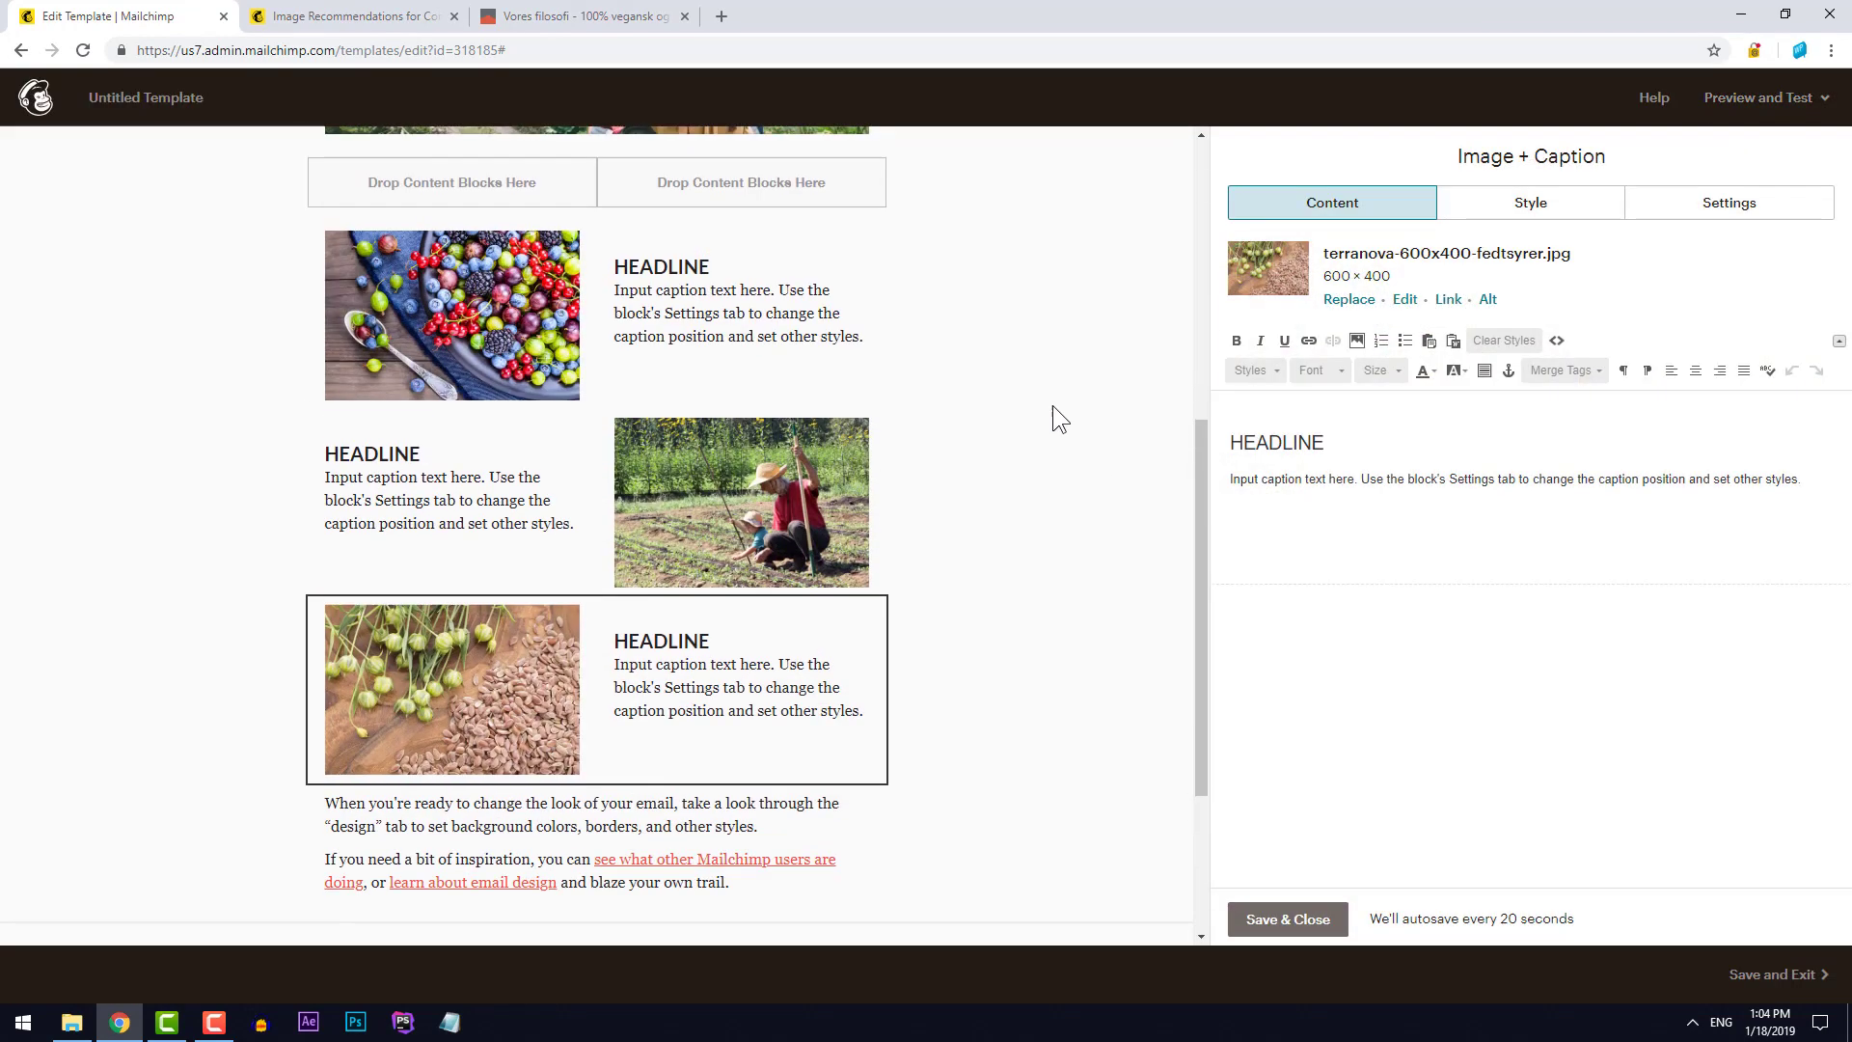
scroll(1051, 405, up, 3)
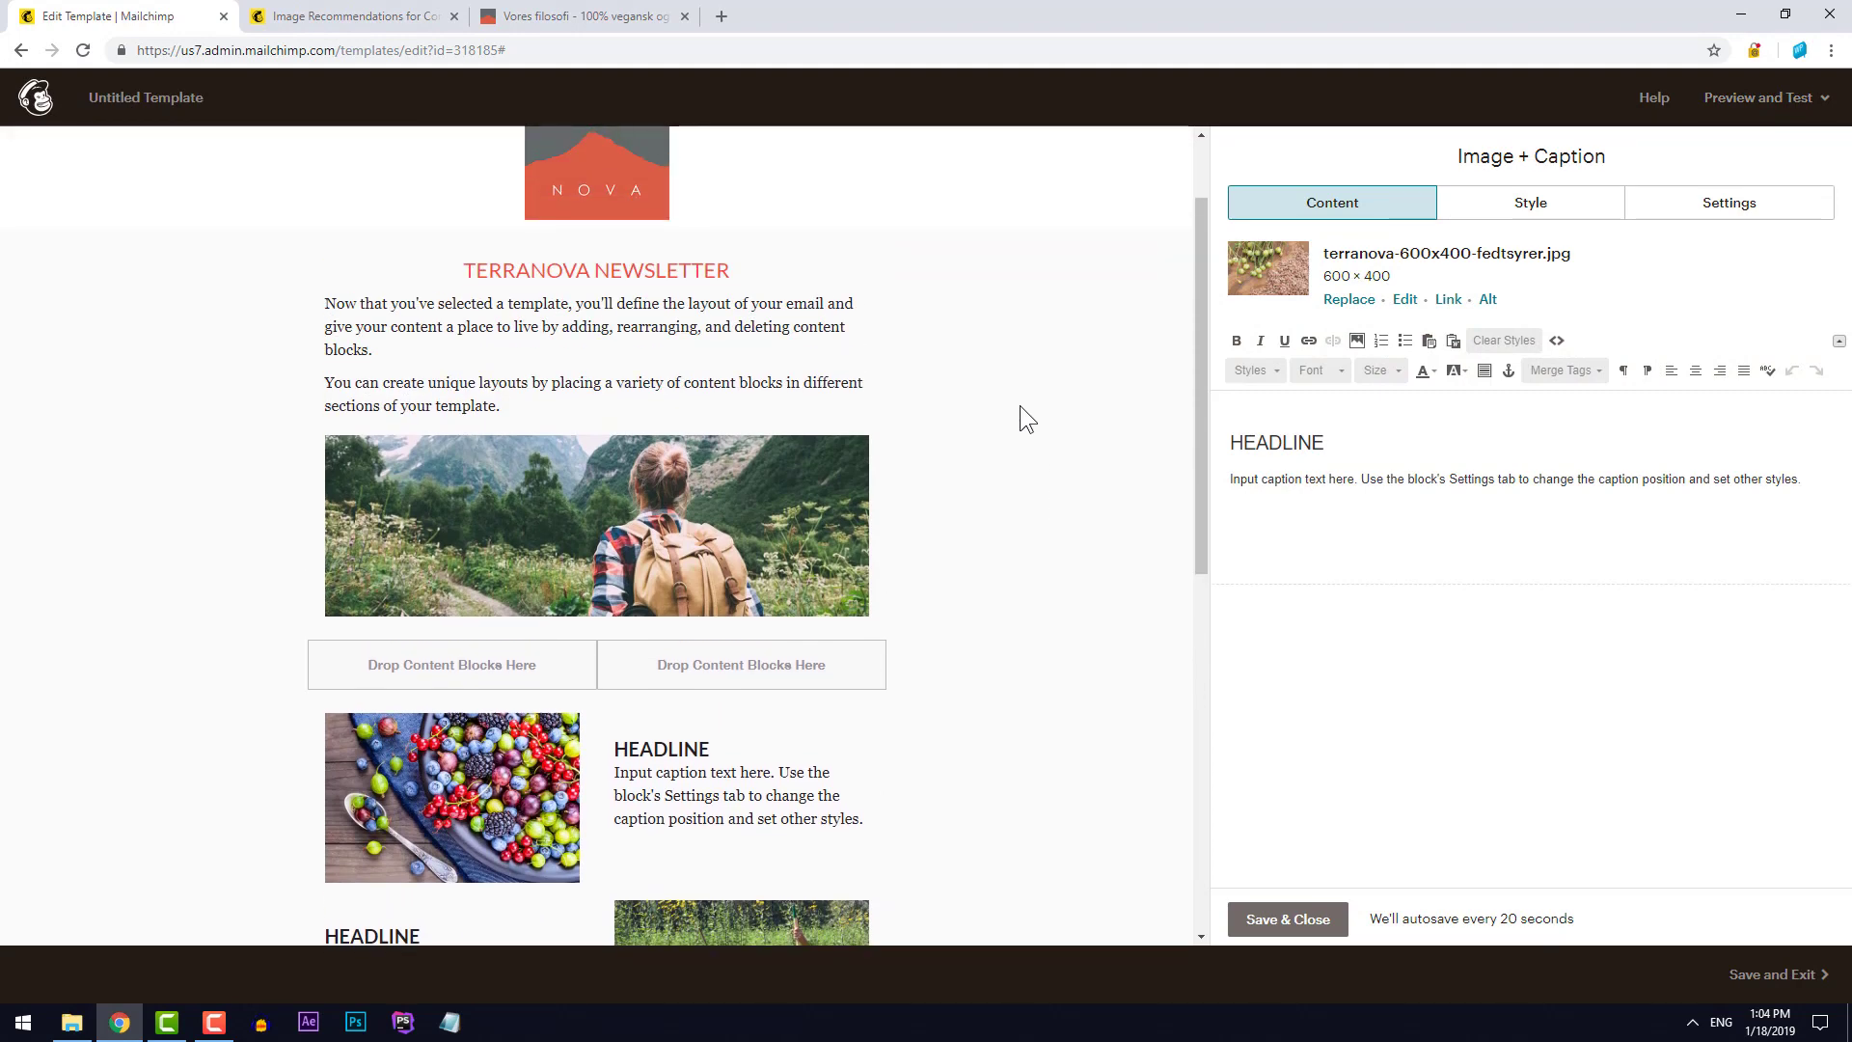
scroll(1019, 405, up, 1)
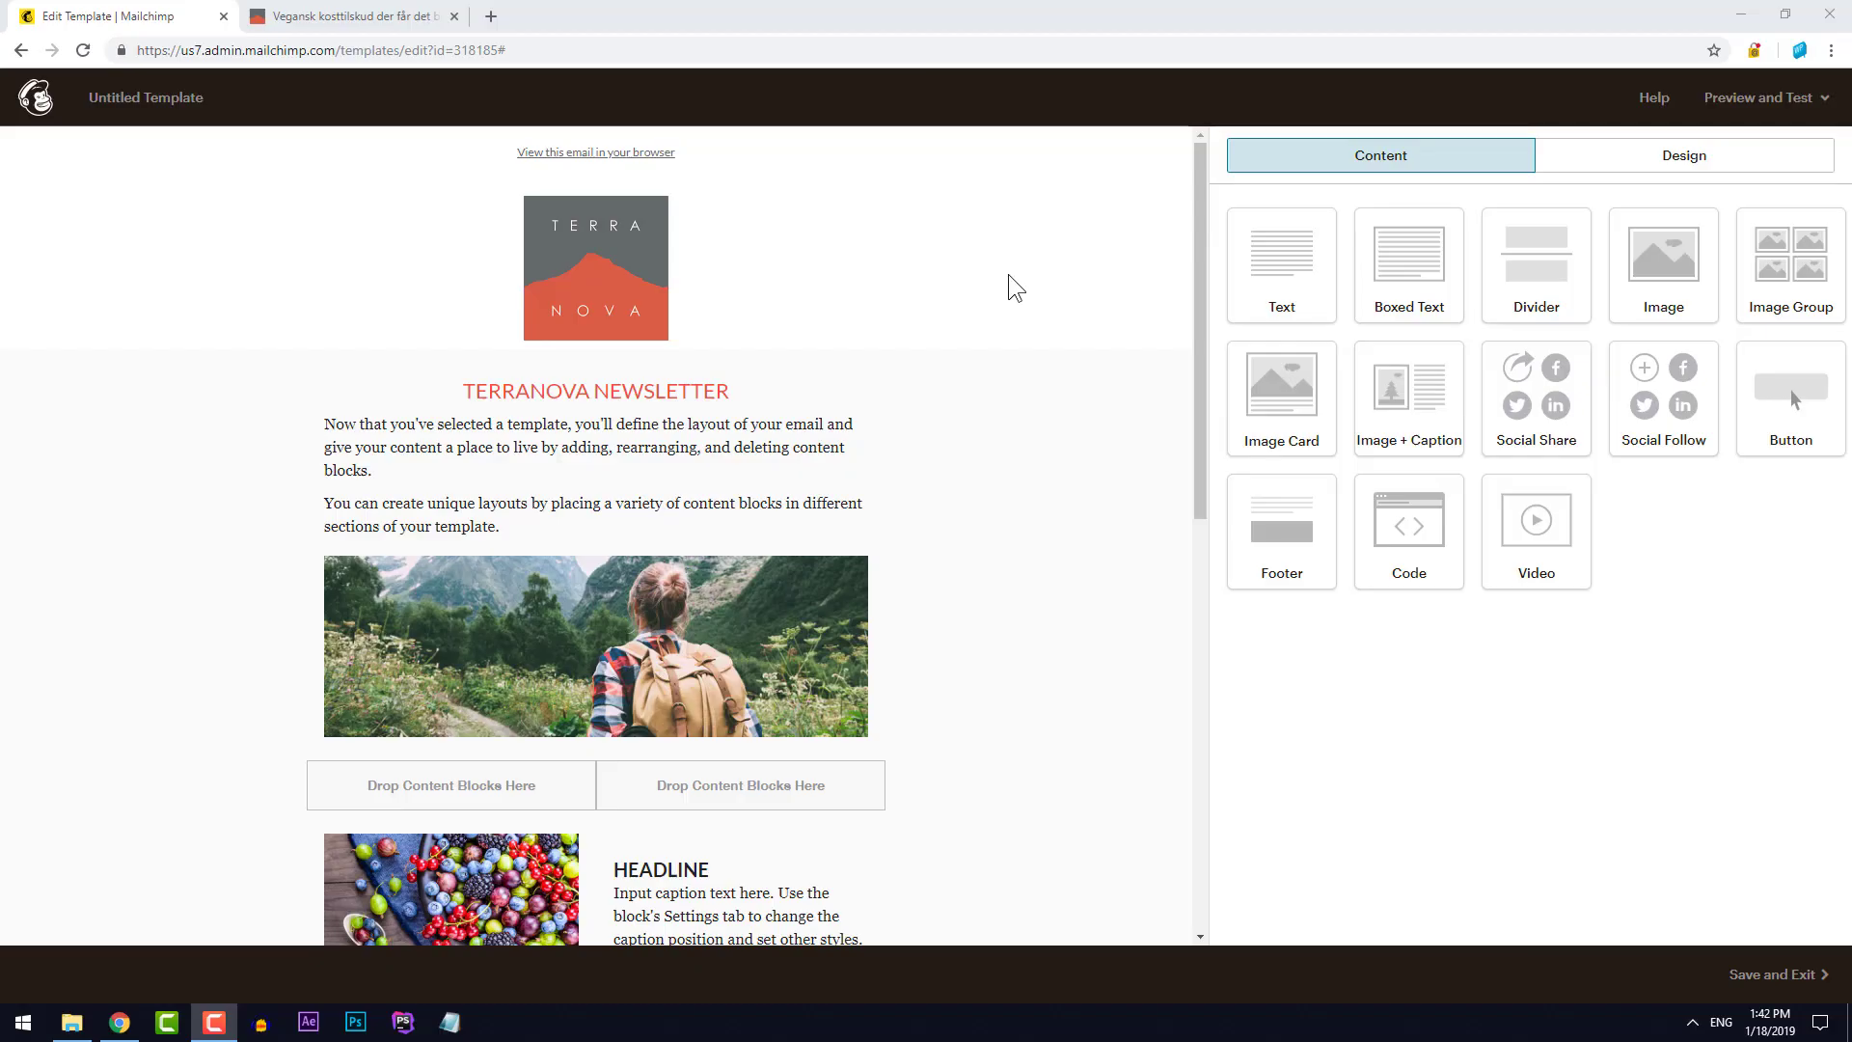
Copy the link color #ec513b from the Upper Body design settings and leave those settings without saving
drag(1204, 273, 1206, 708)
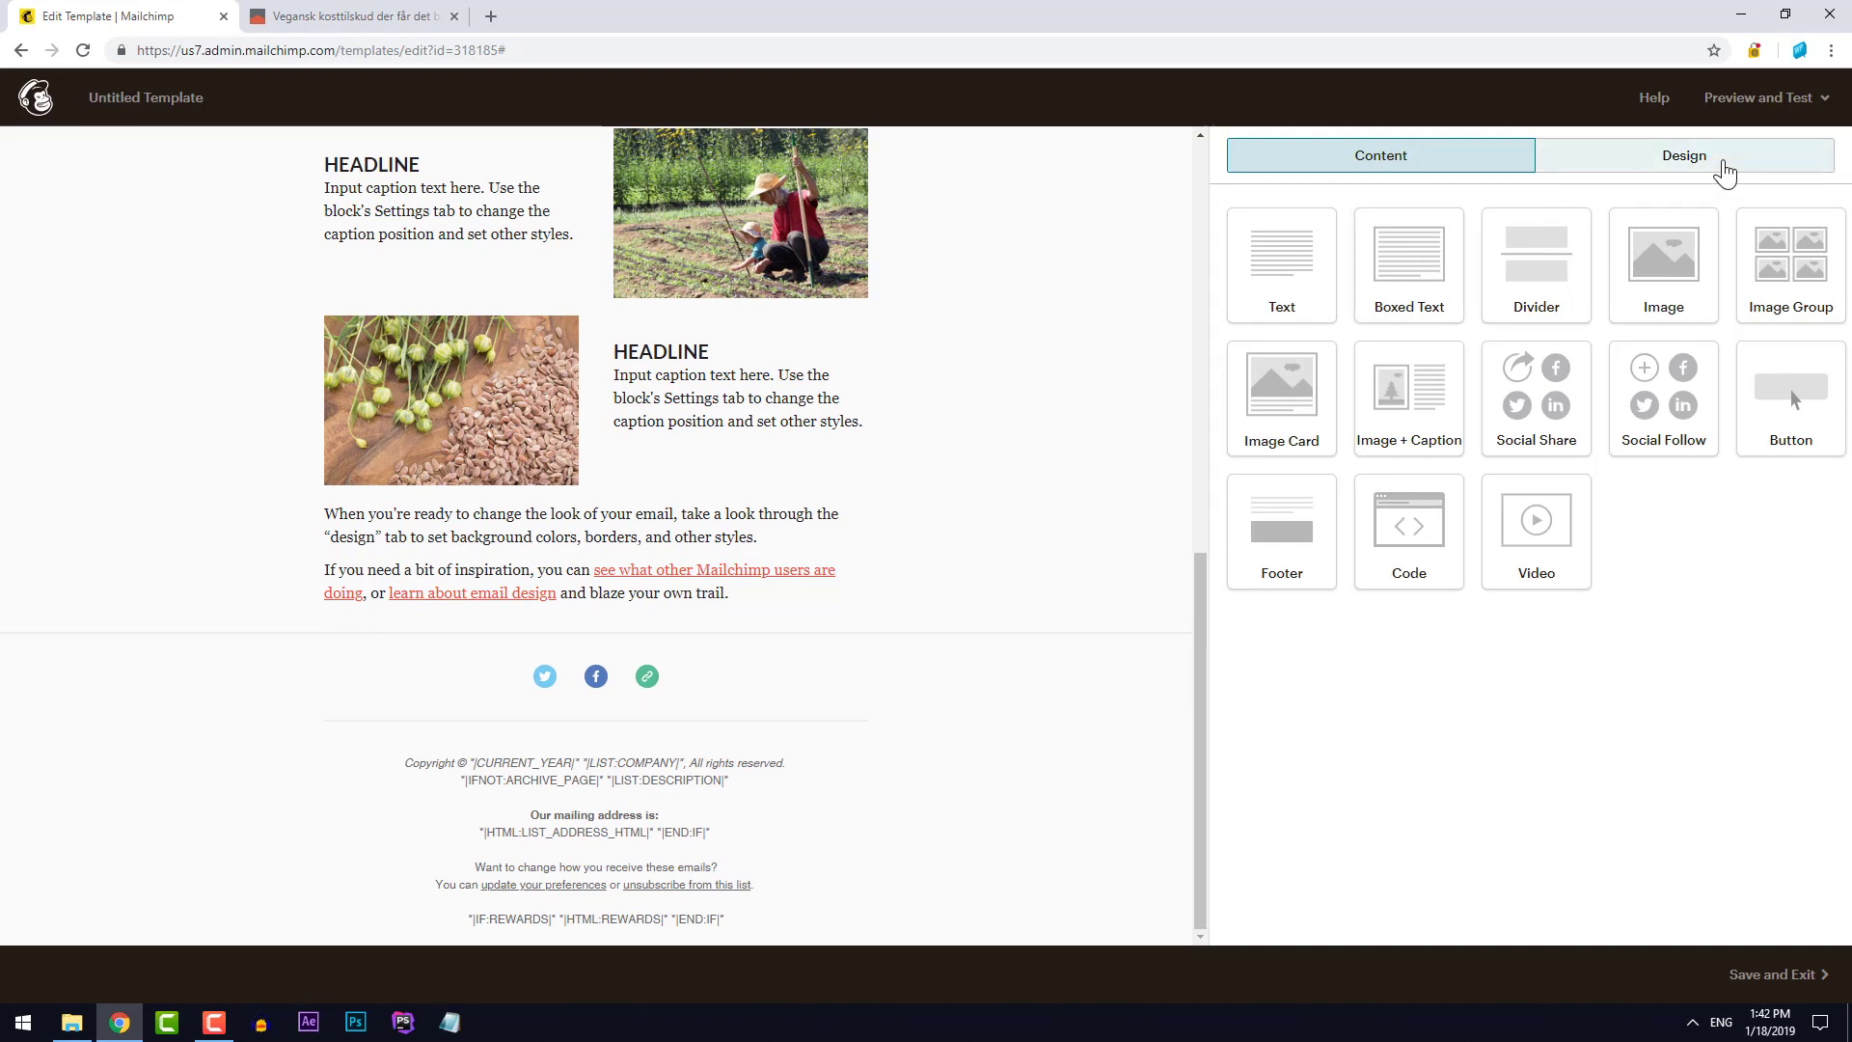
click(1726, 172)
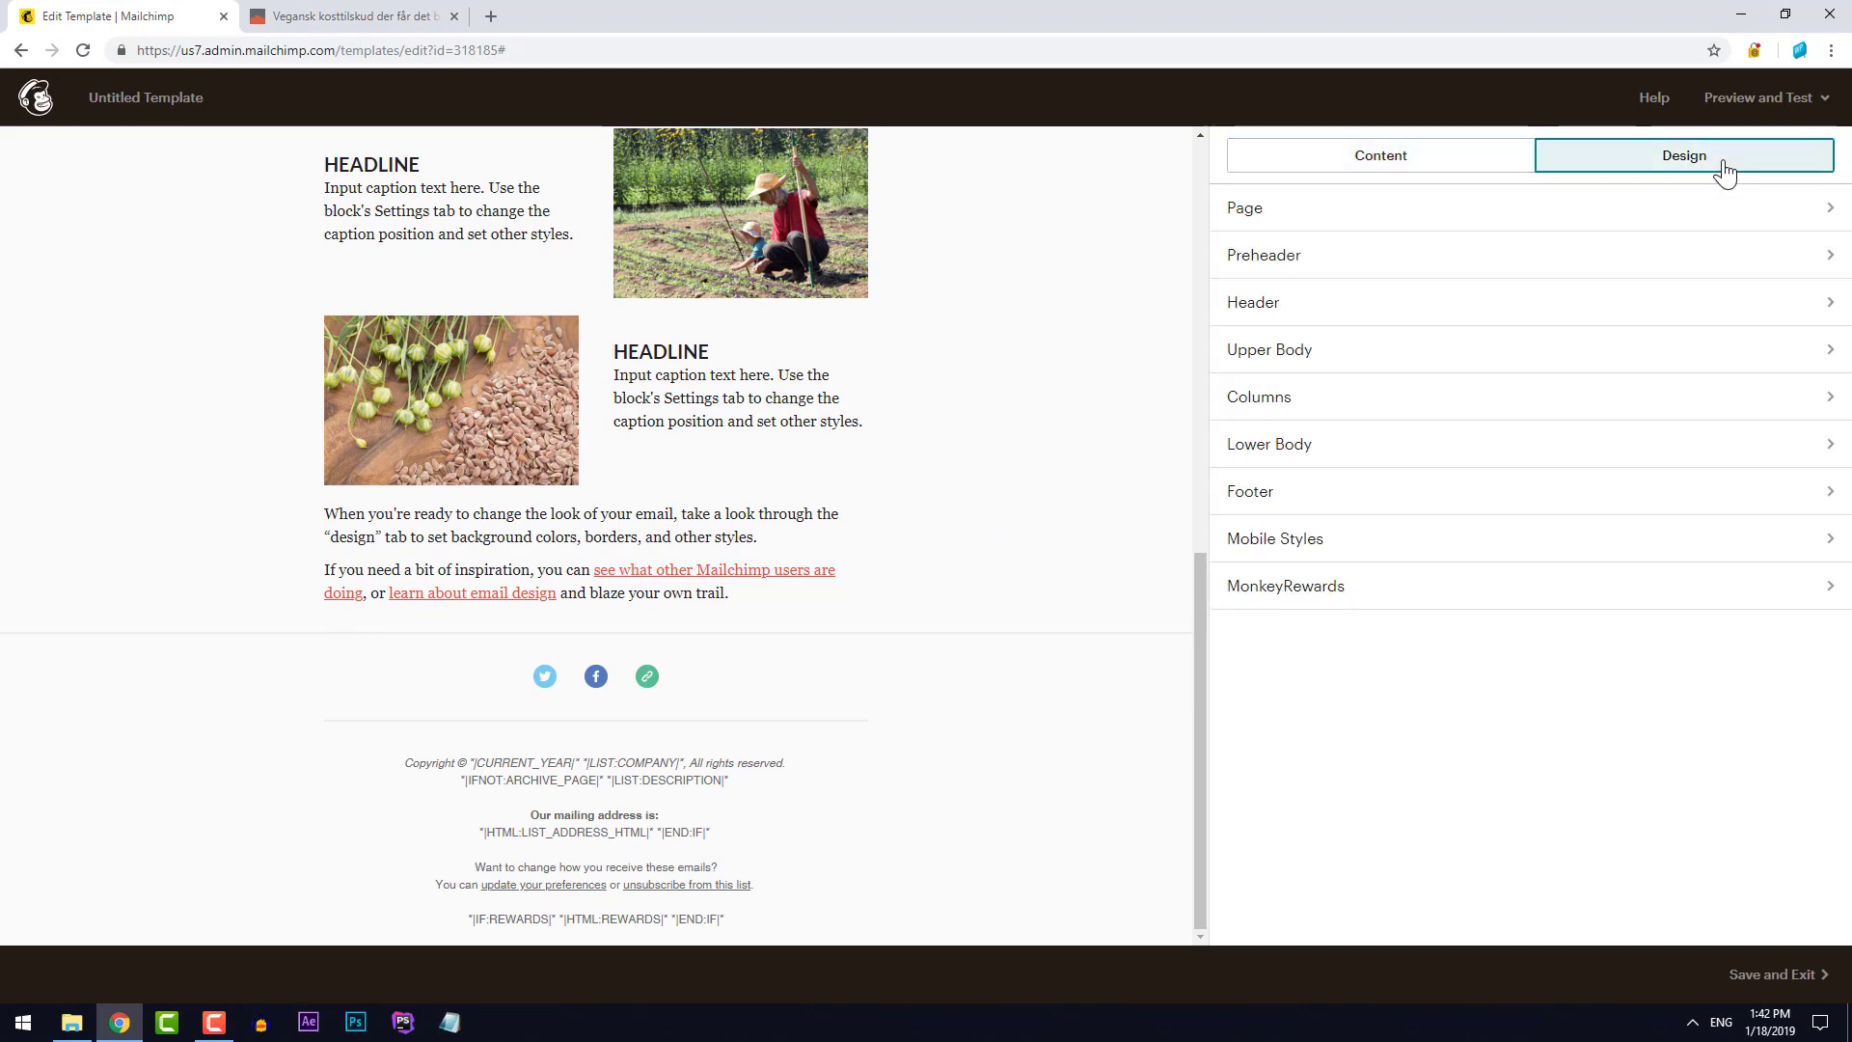
click(1310, 496)
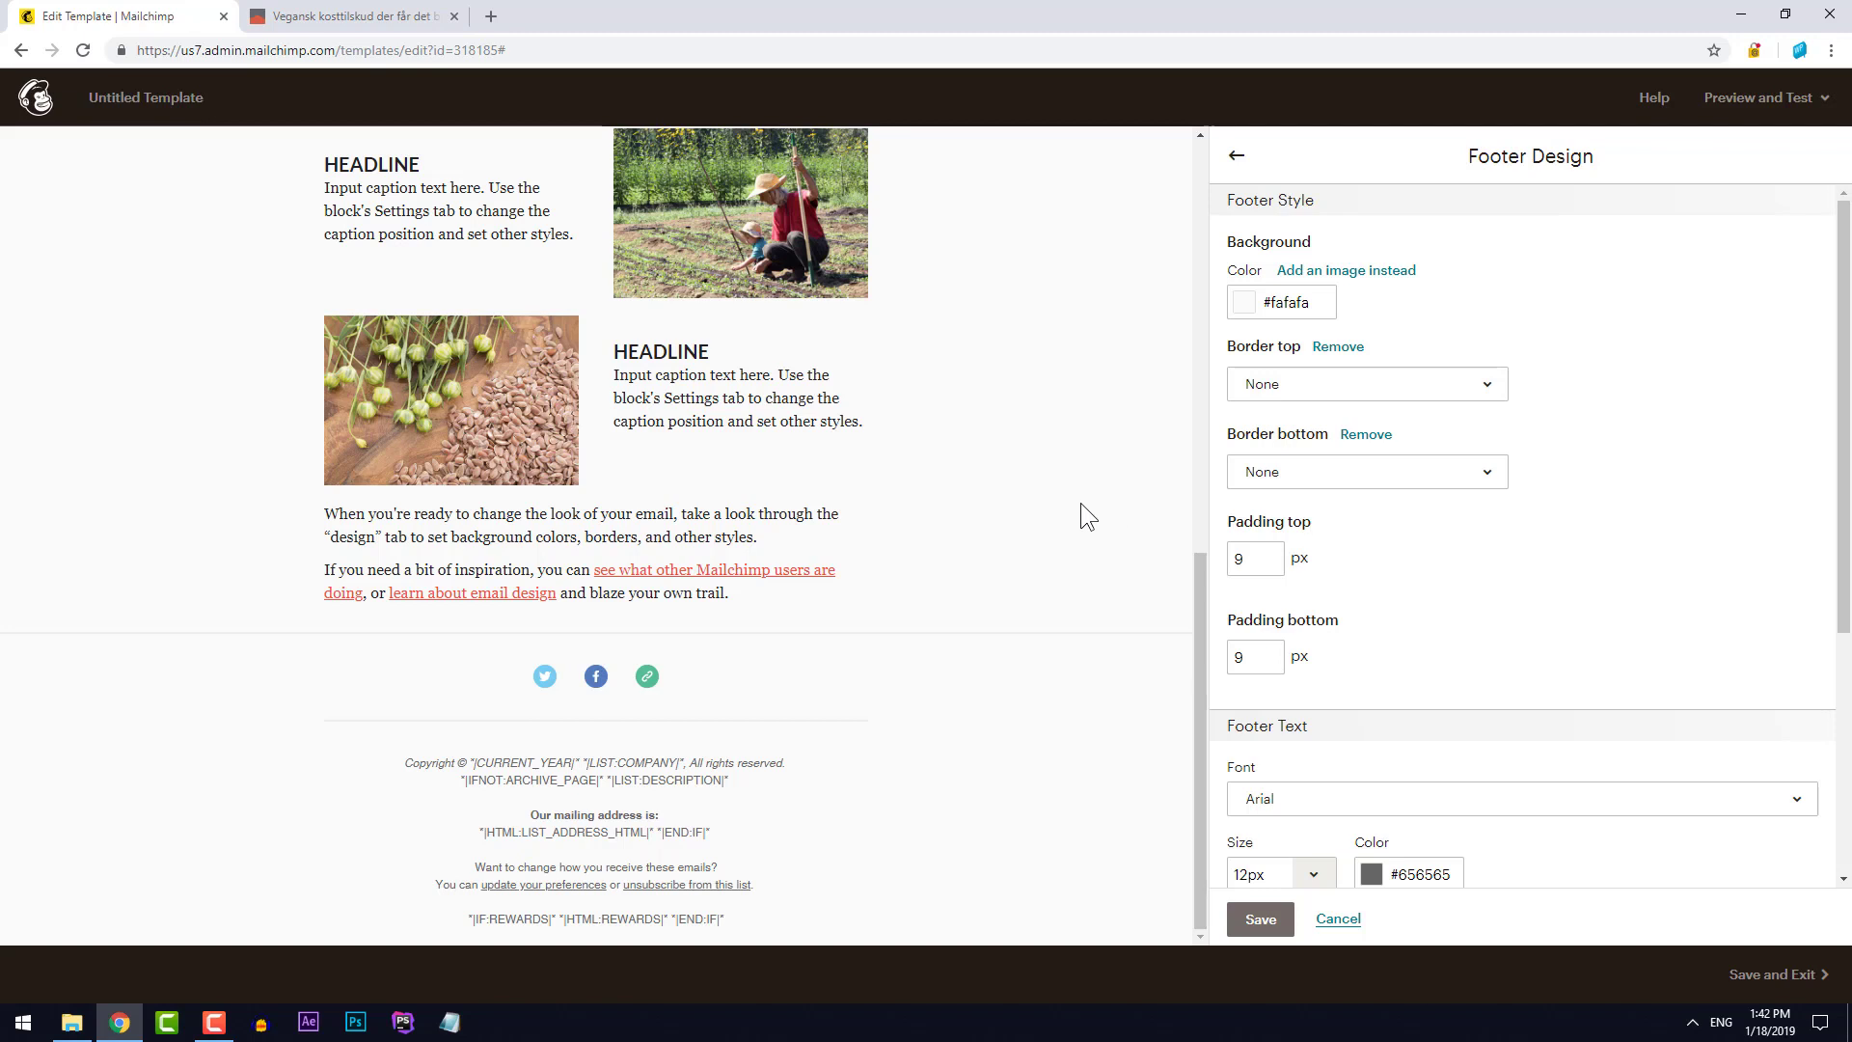
click(1238, 155)
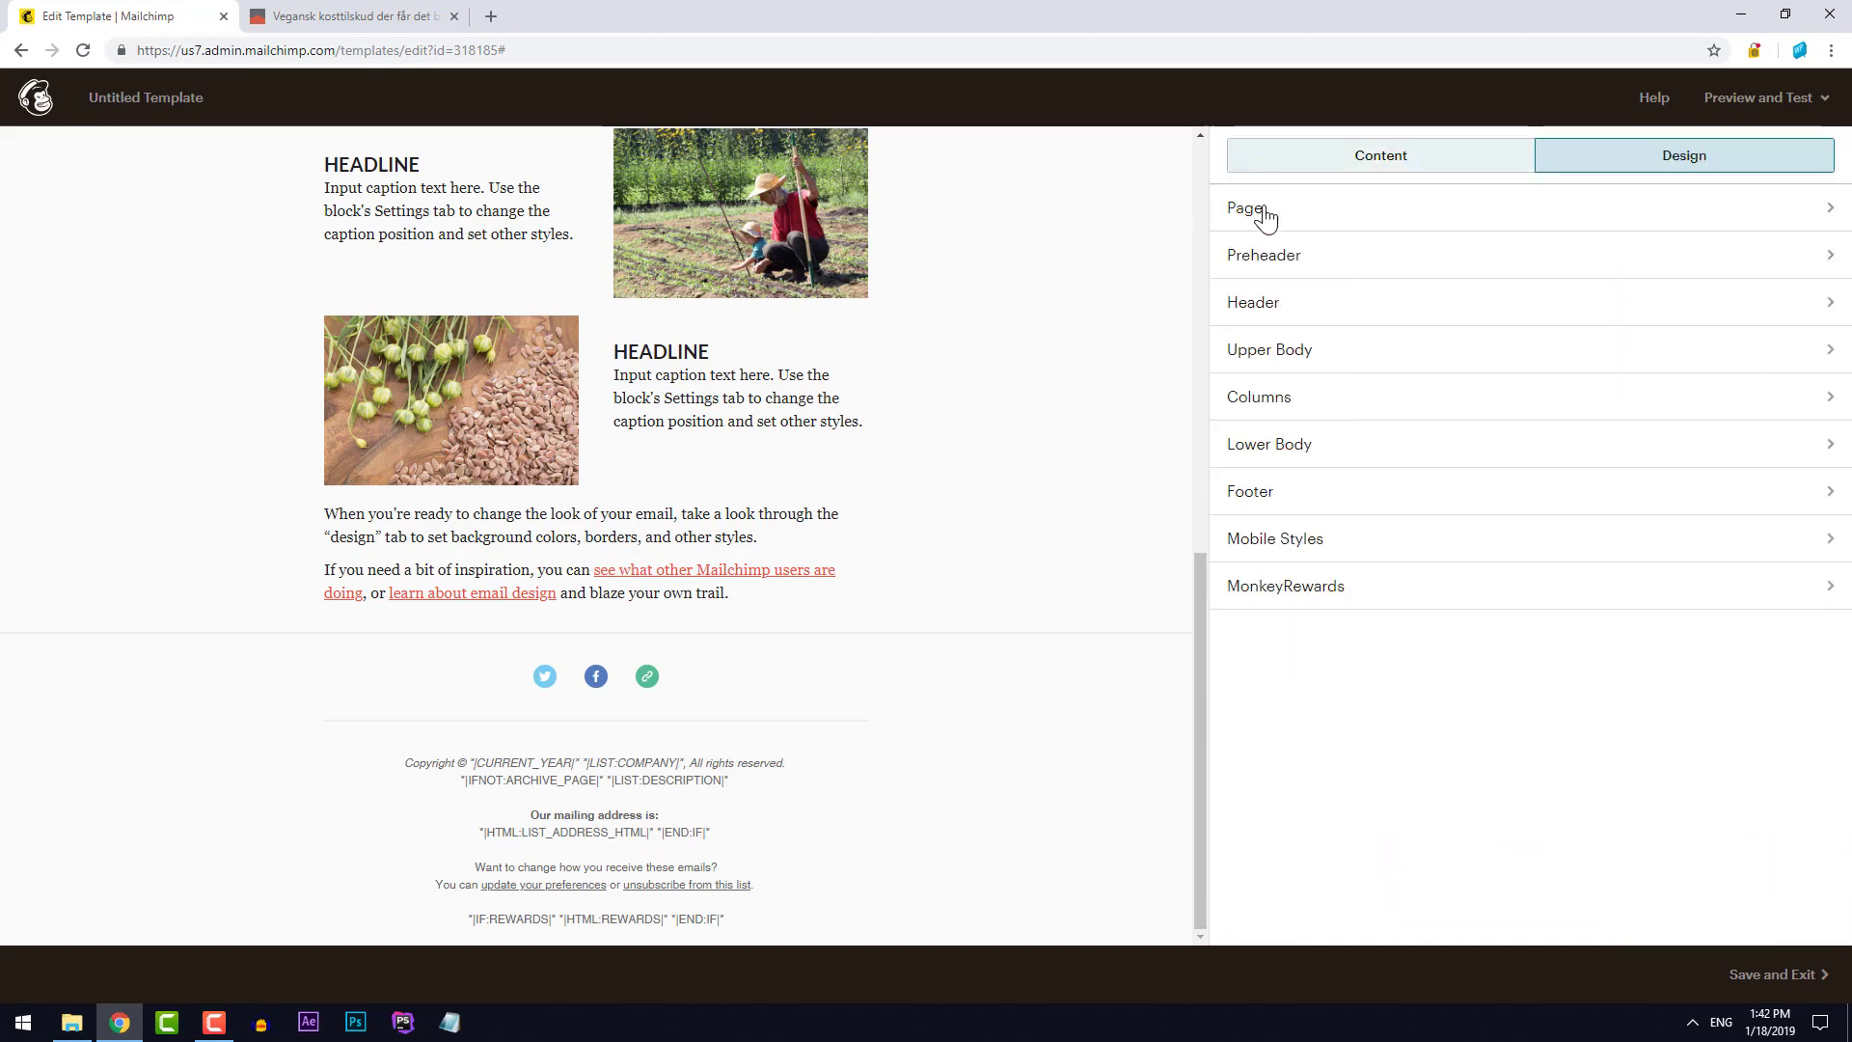
click(1357, 357)
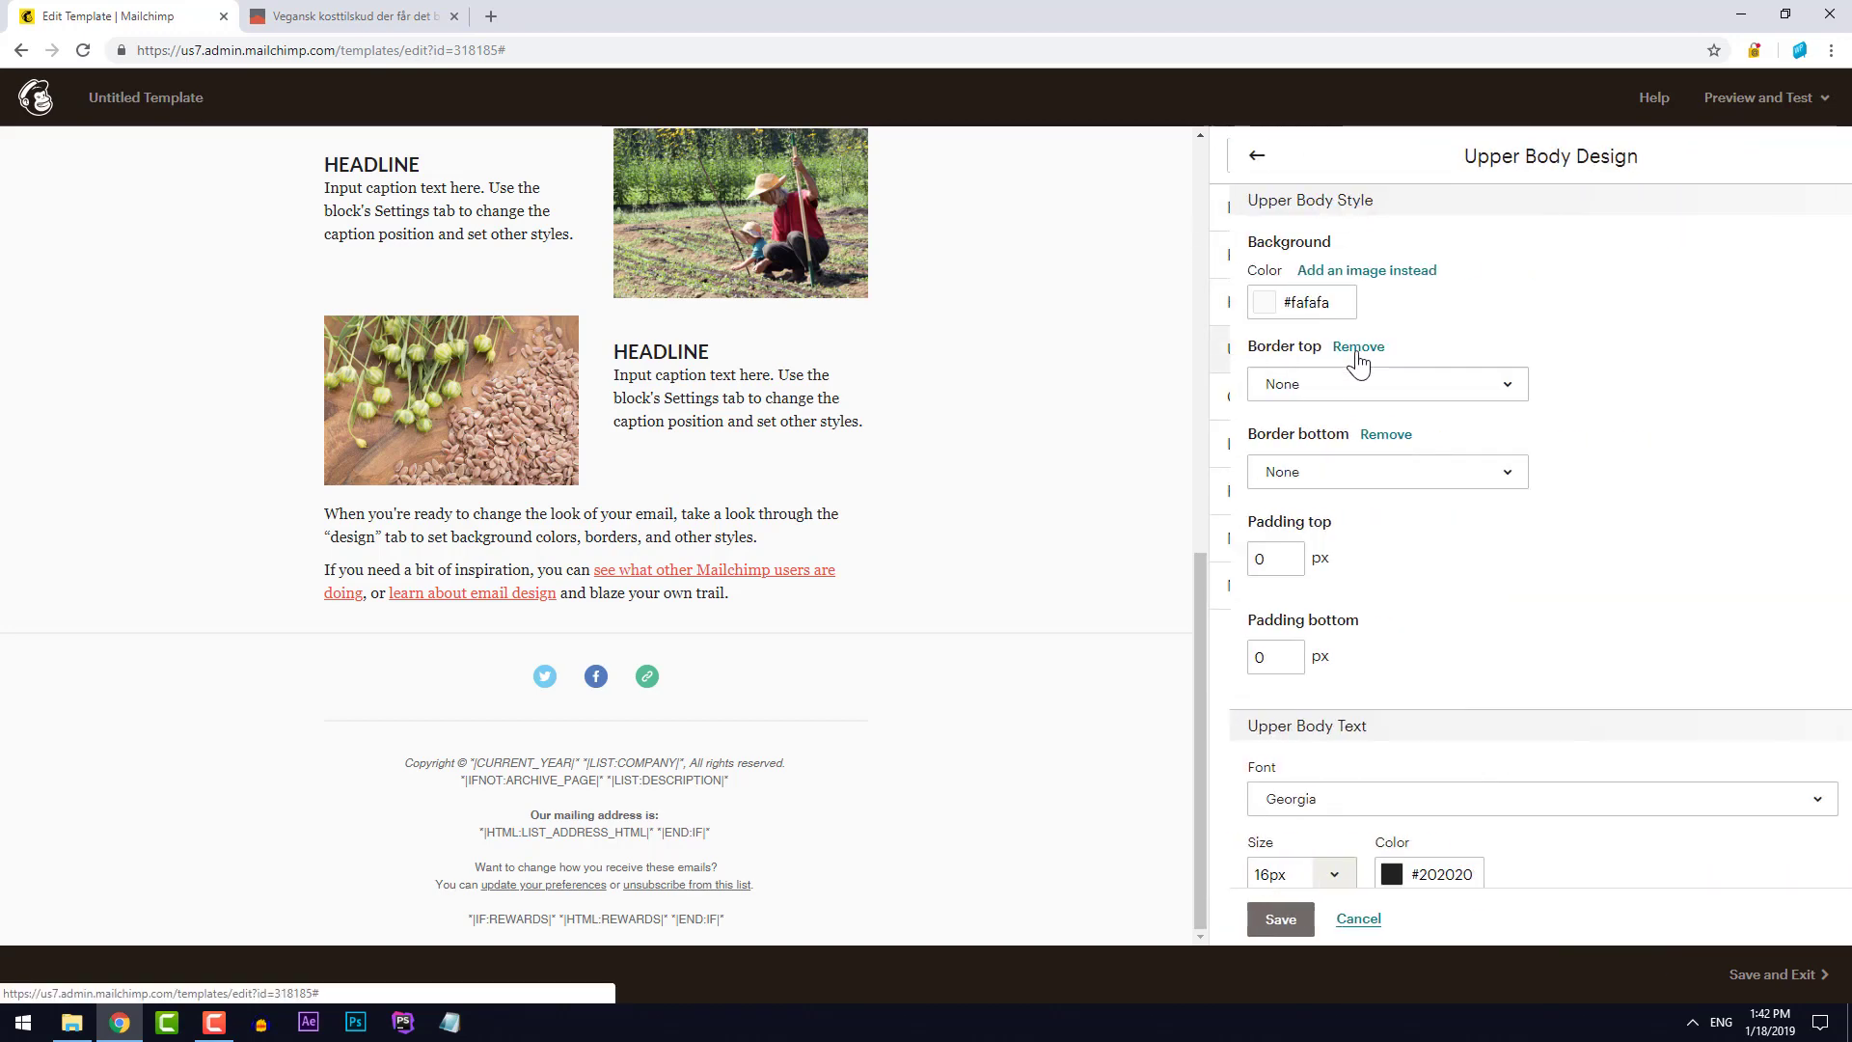
scroll(1479, 618, down, 3)
scroll(1472, 638, down, 1)
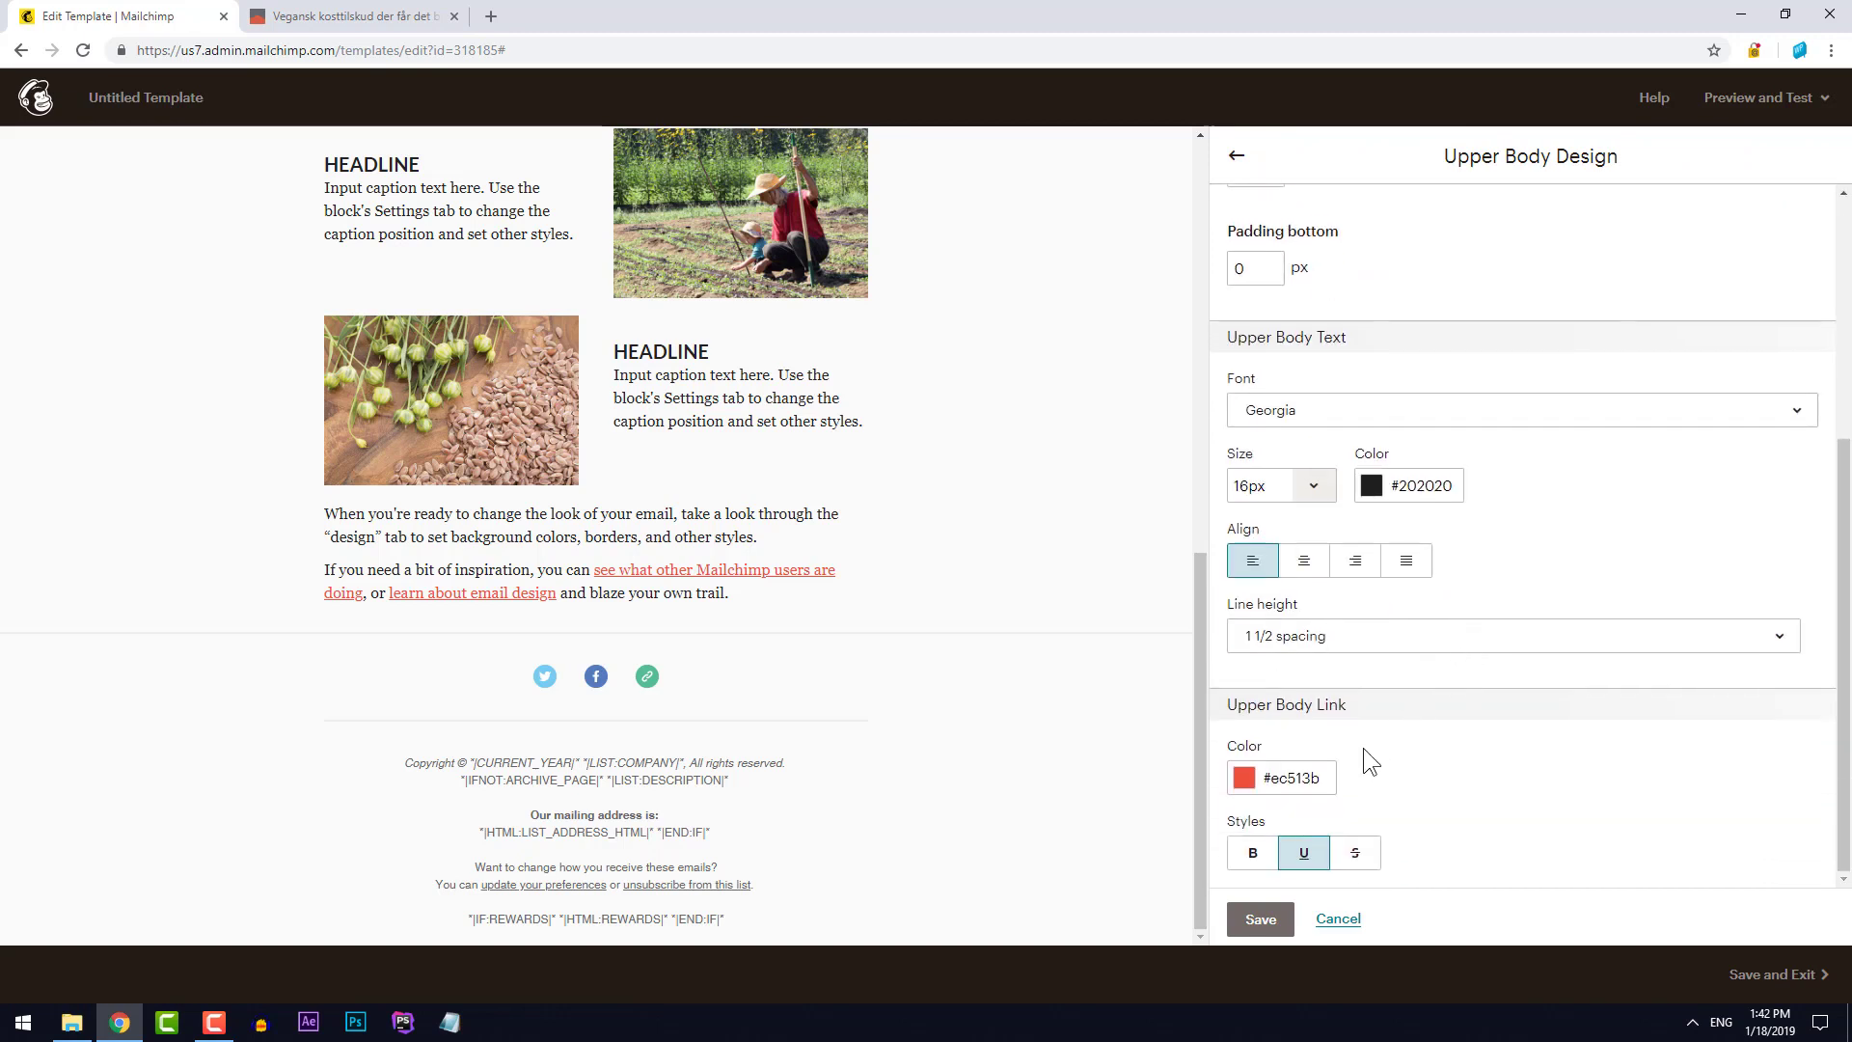
click(1246, 777)
click(1333, 921)
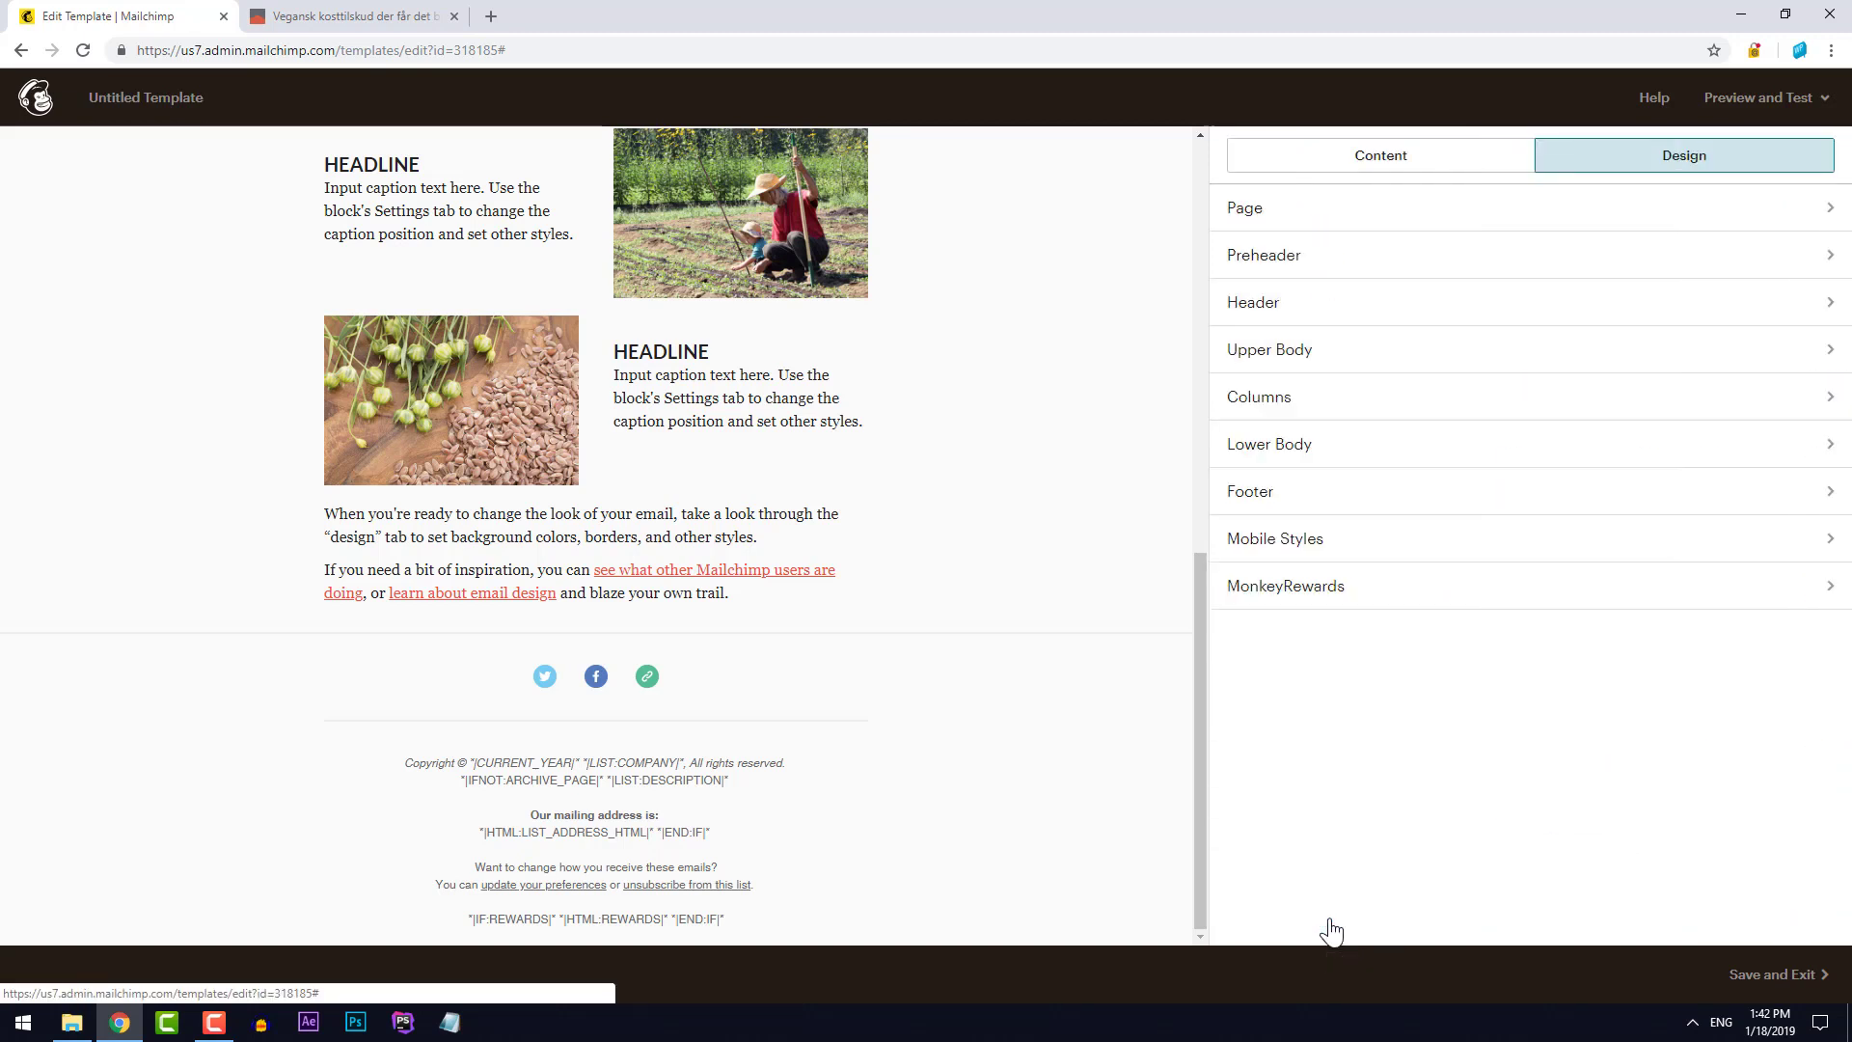
Set the background color in the Footer design settings to #ec513b
click(1336, 505)
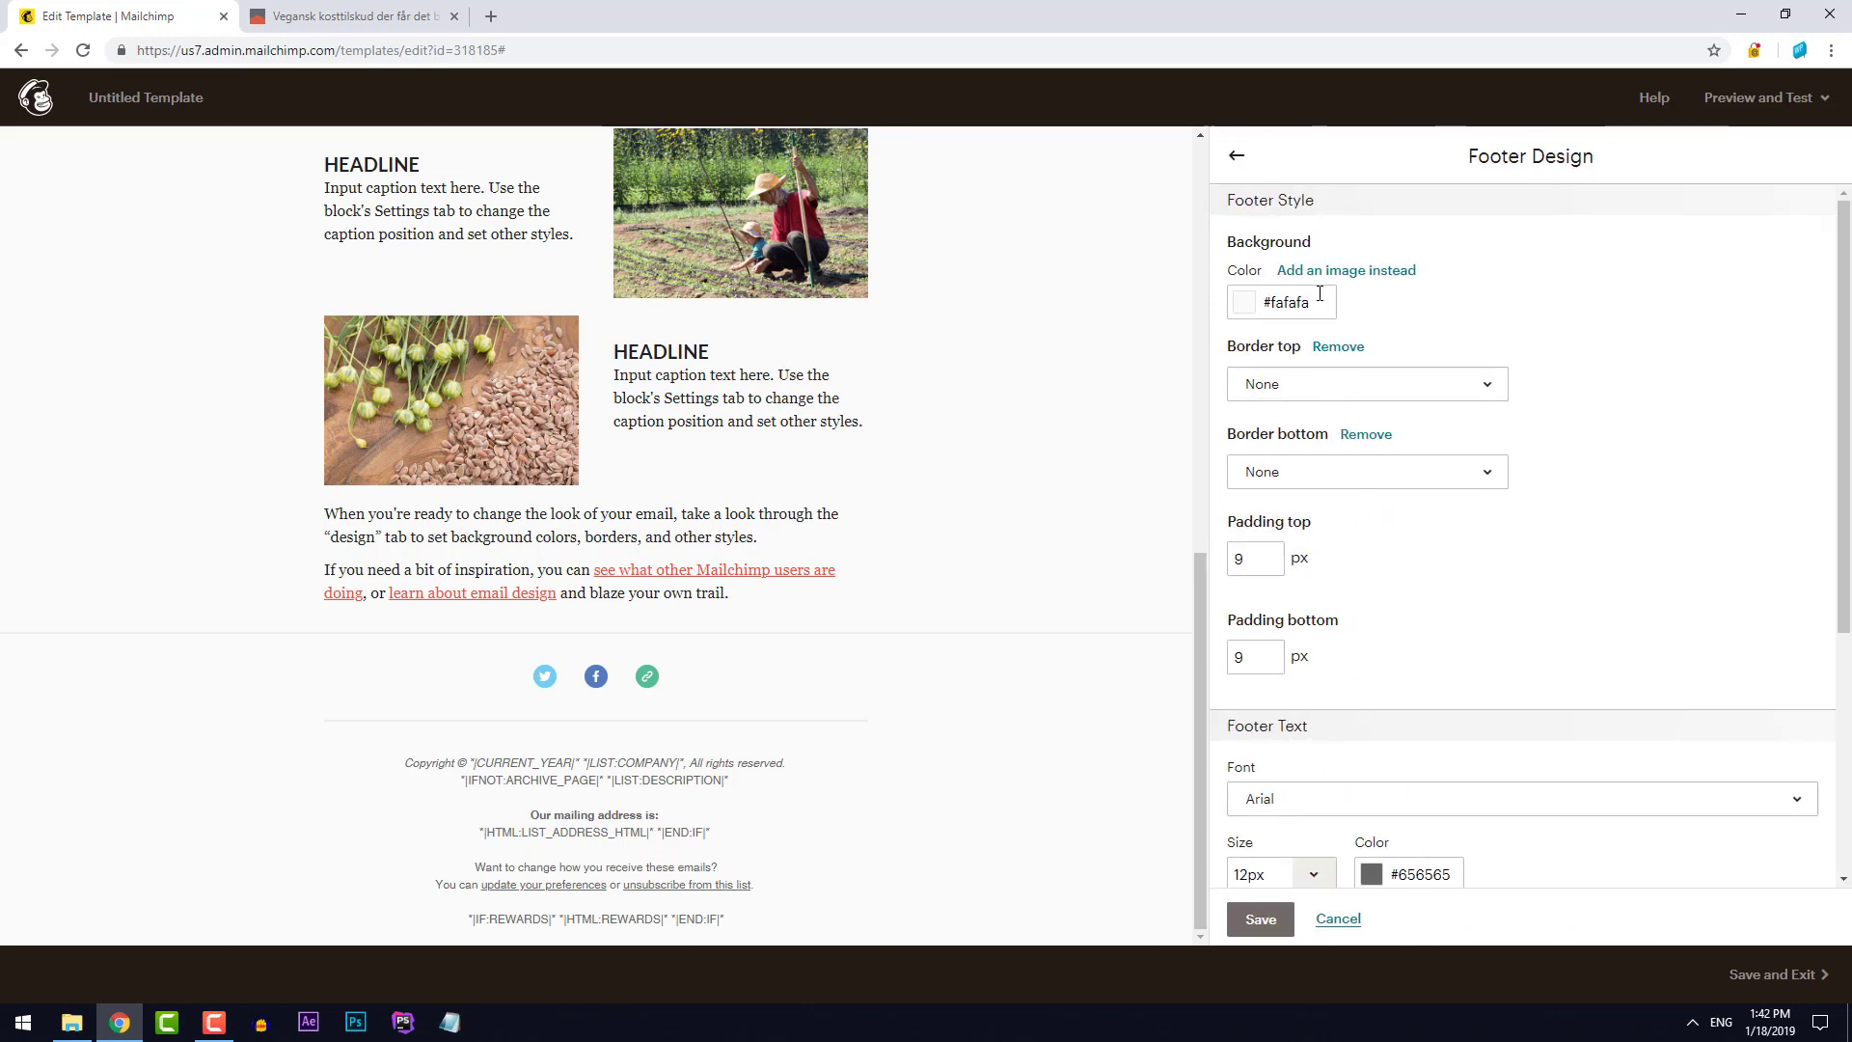
click(1287, 305)
key(ctrl+a)
text(#ec513b)
click(1463, 310)
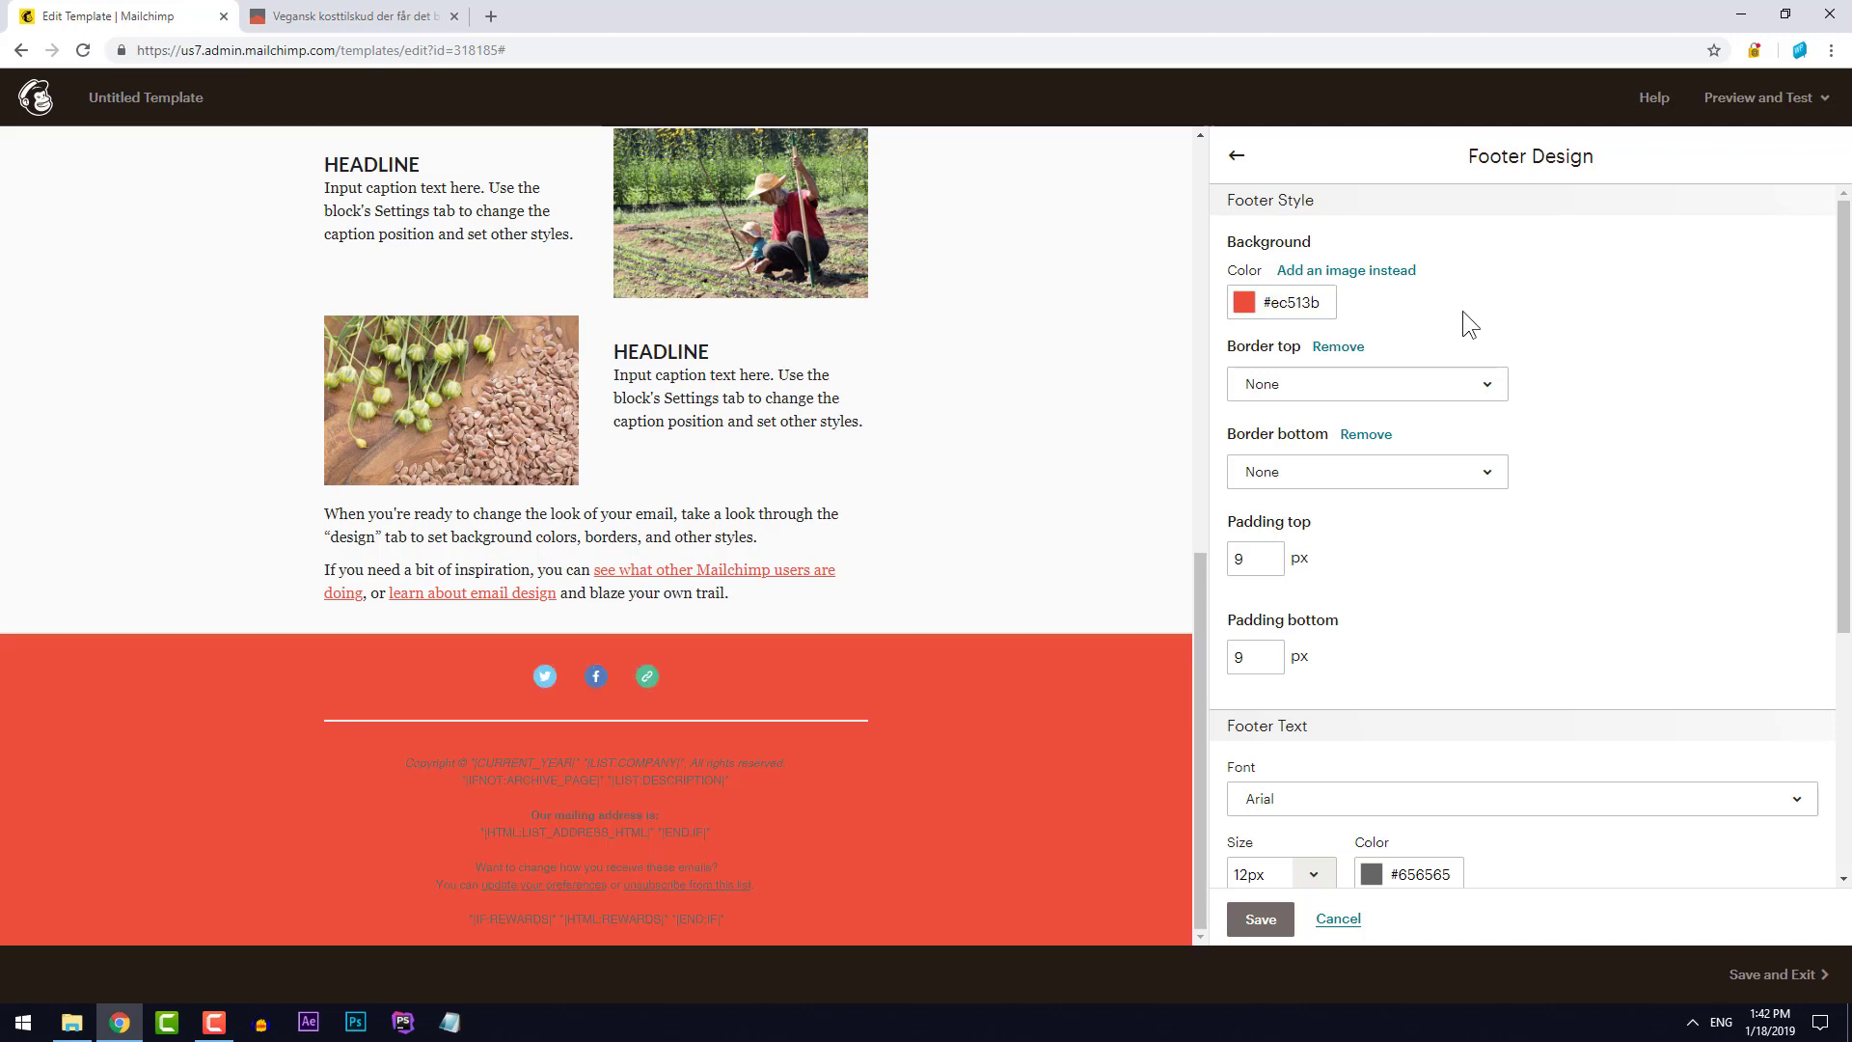
Set the footer text font to Lato and its color to white, #ffffff
scroll(1622, 527, down, 4)
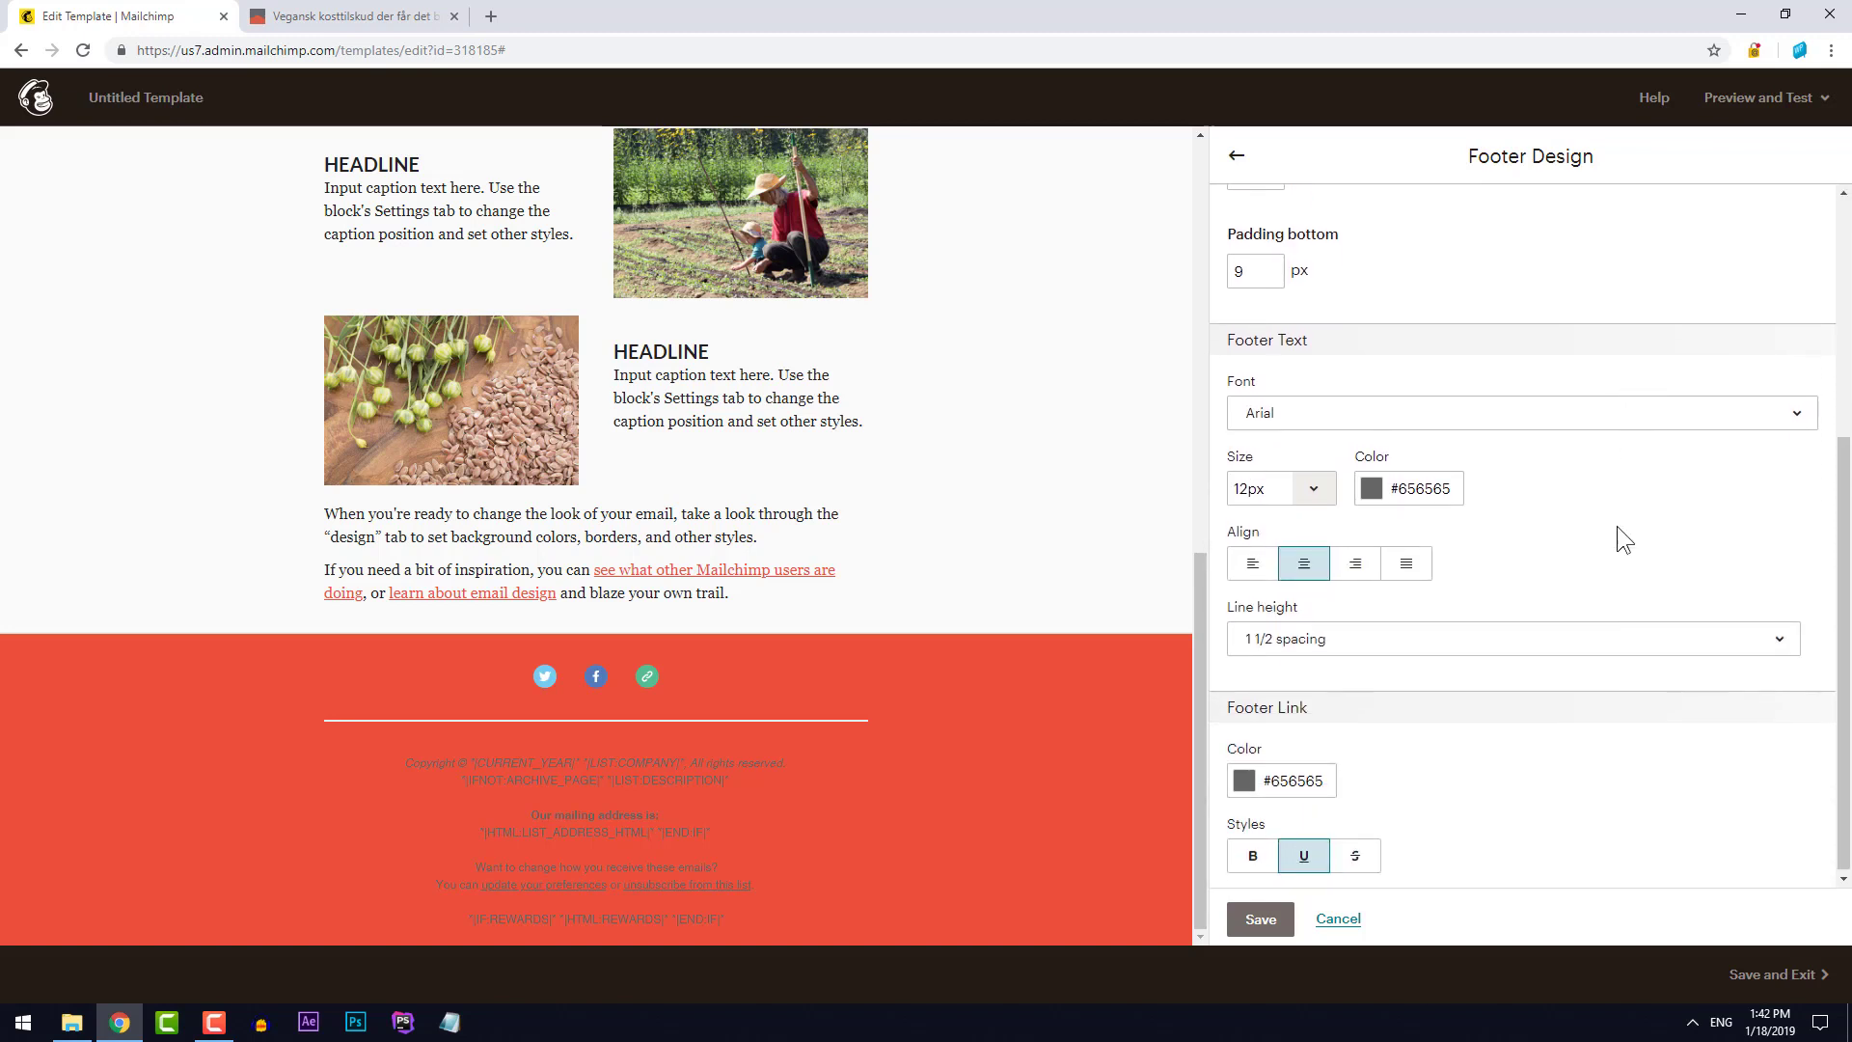
click(1522, 425)
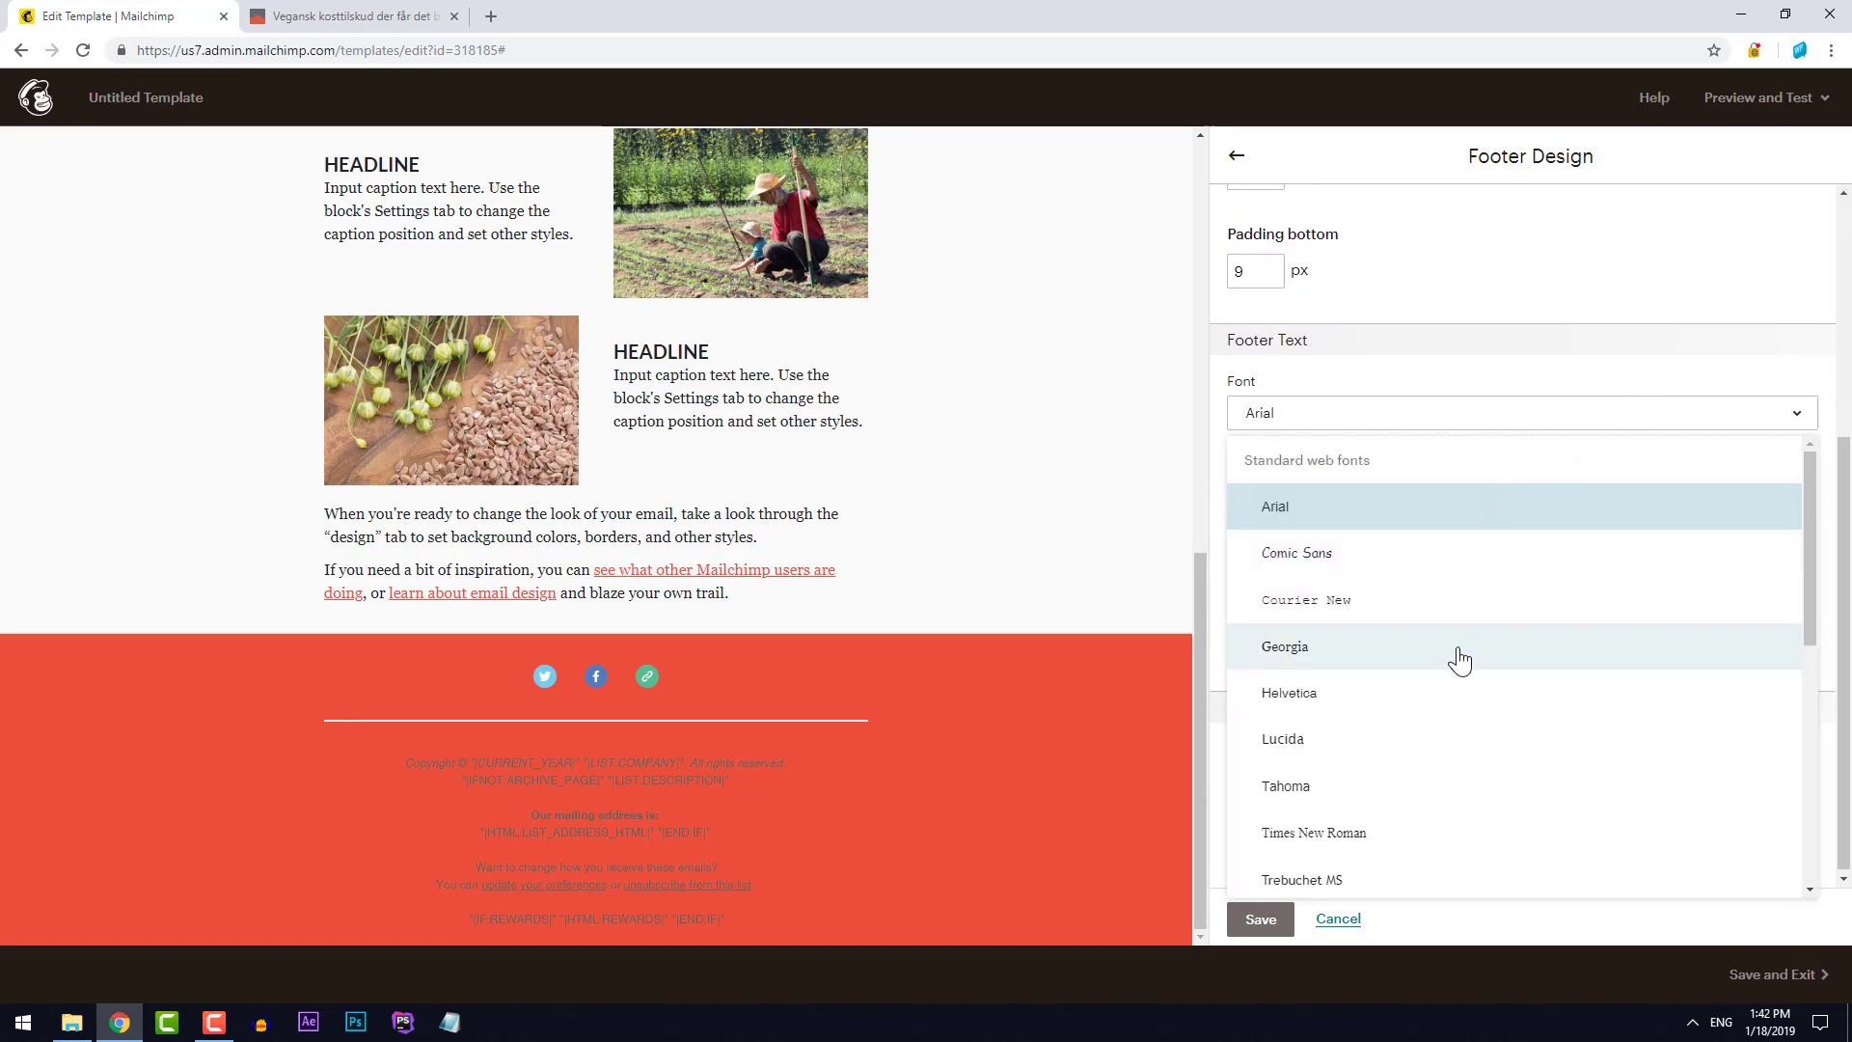
scroll(1456, 665, down, 4)
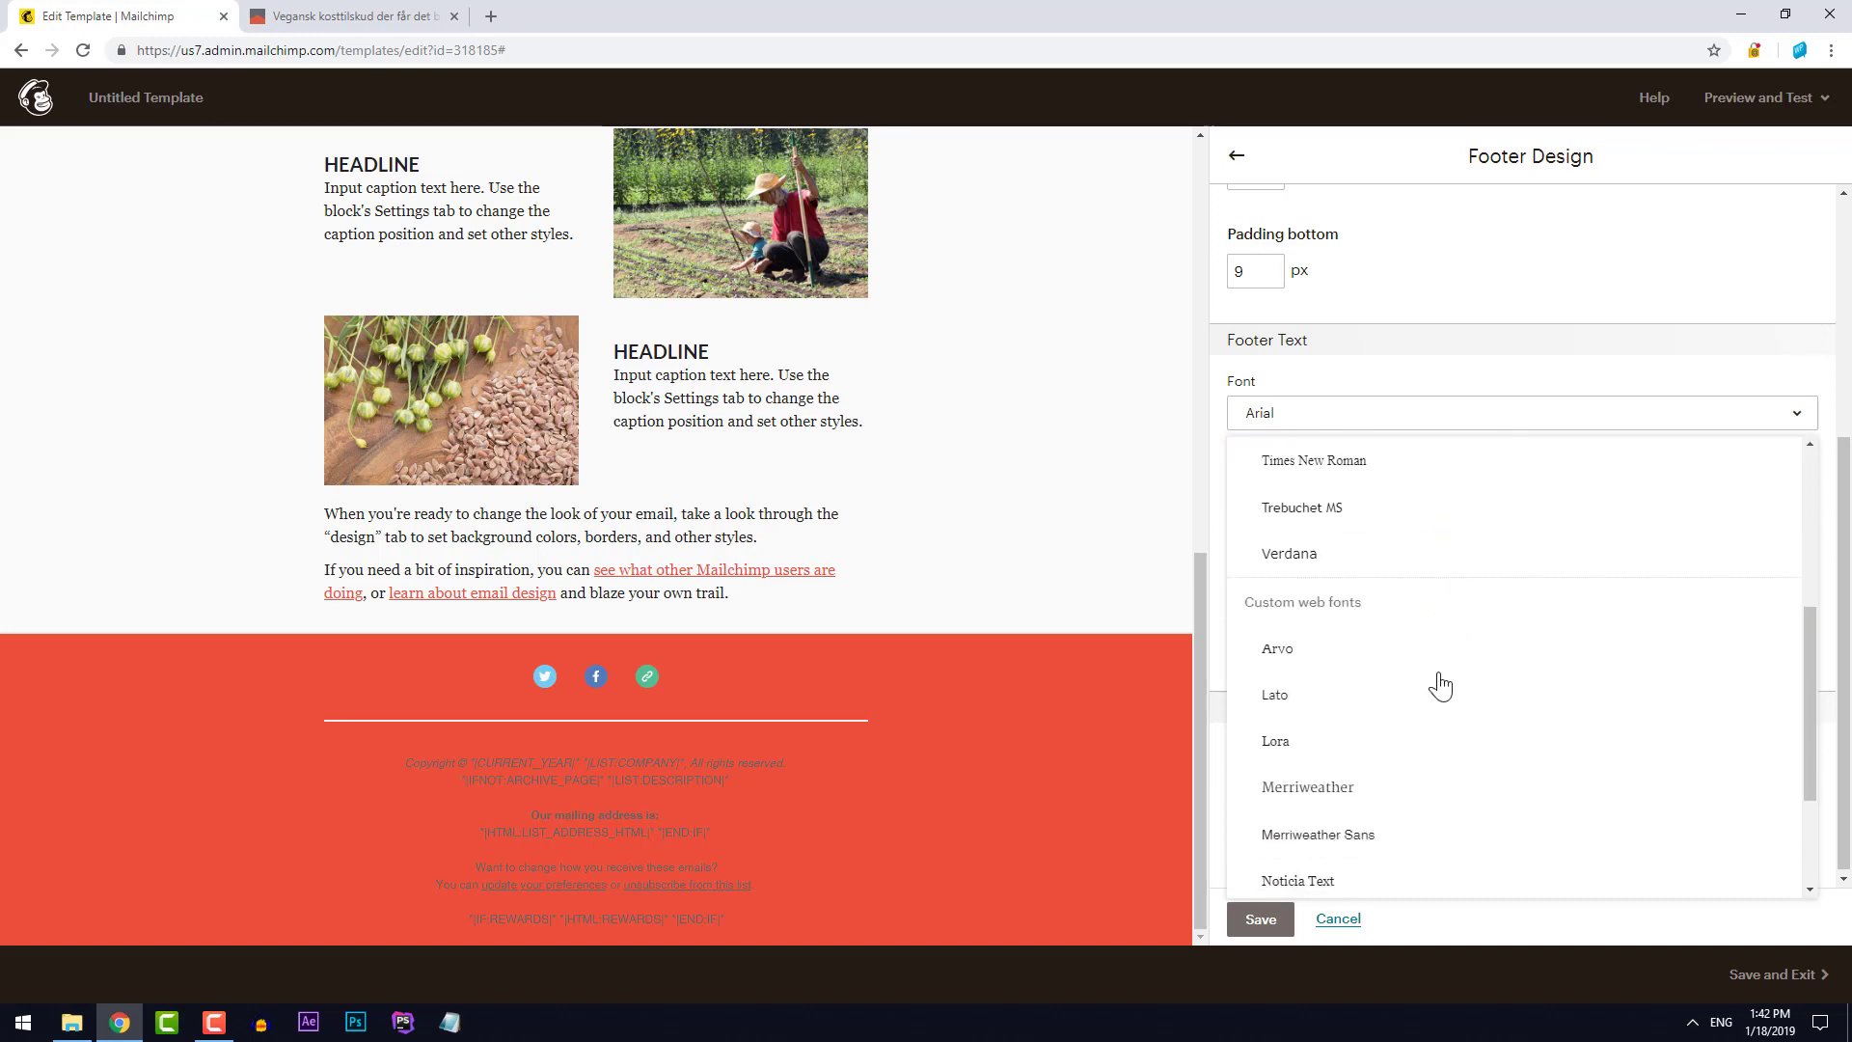
click(1381, 695)
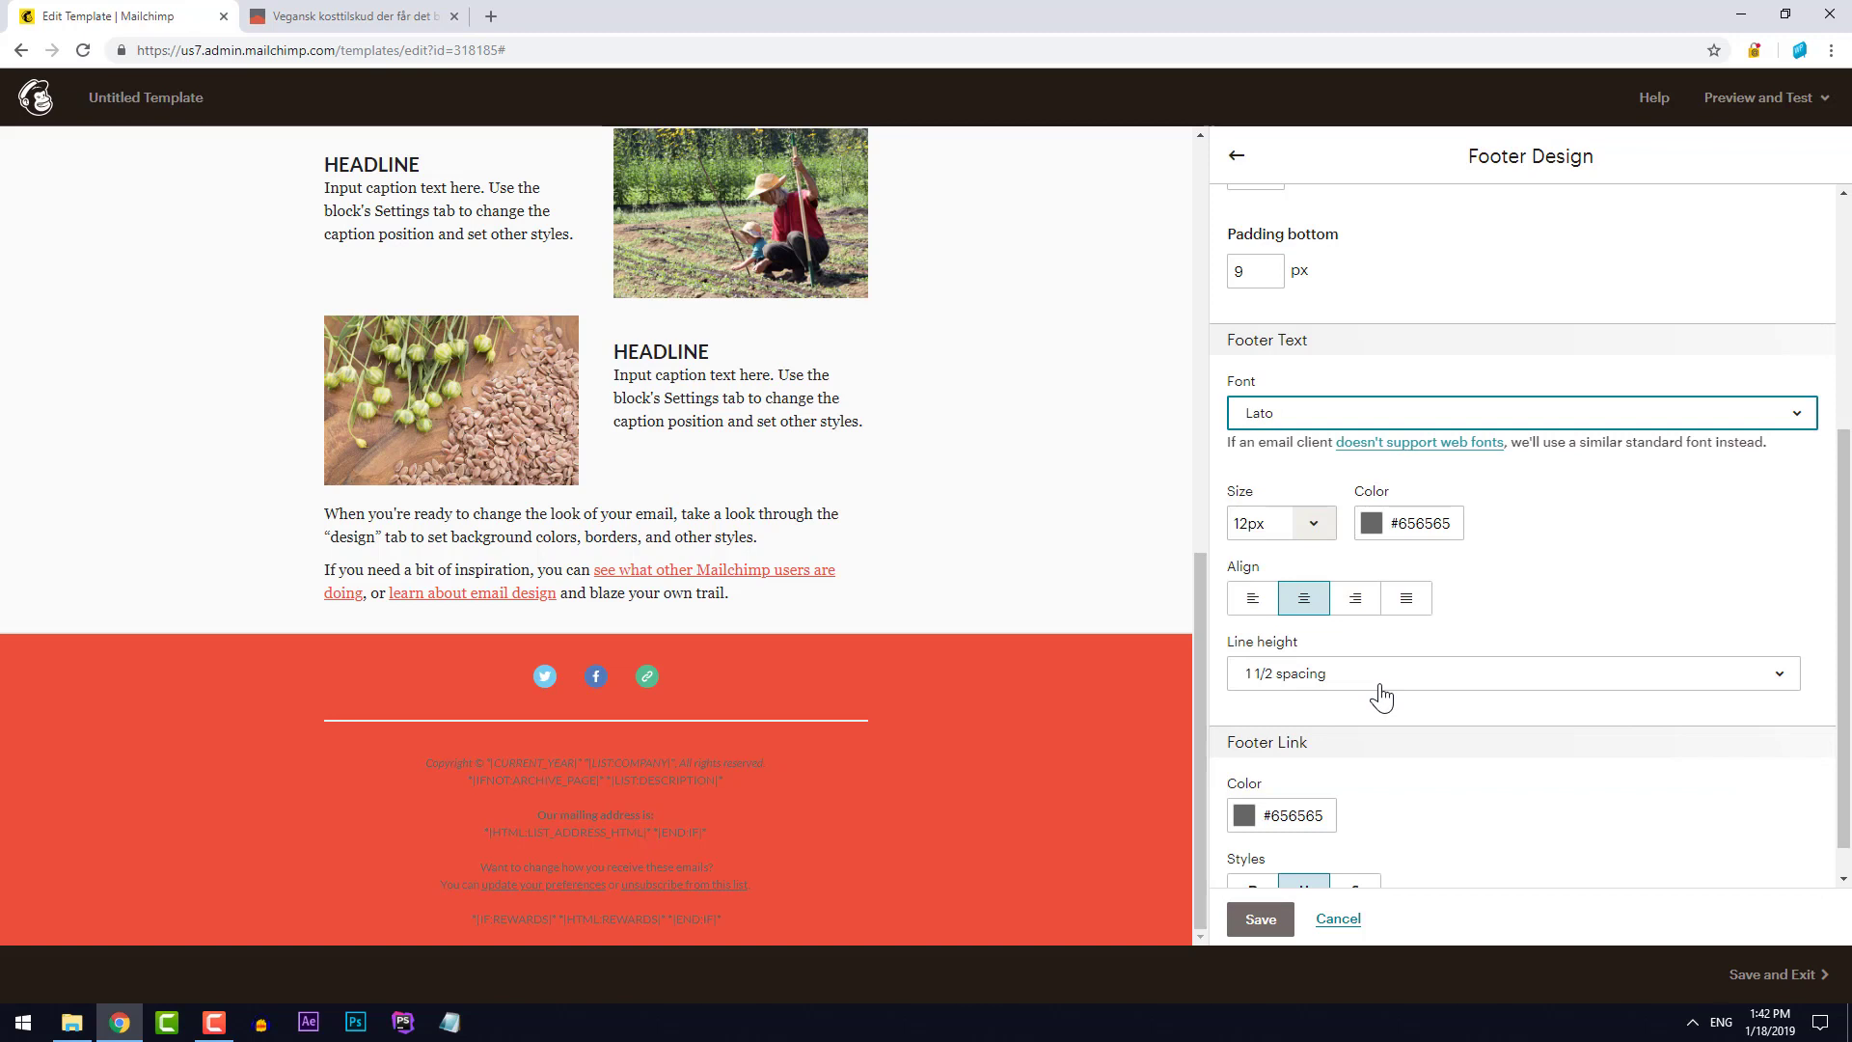
click(1393, 523)
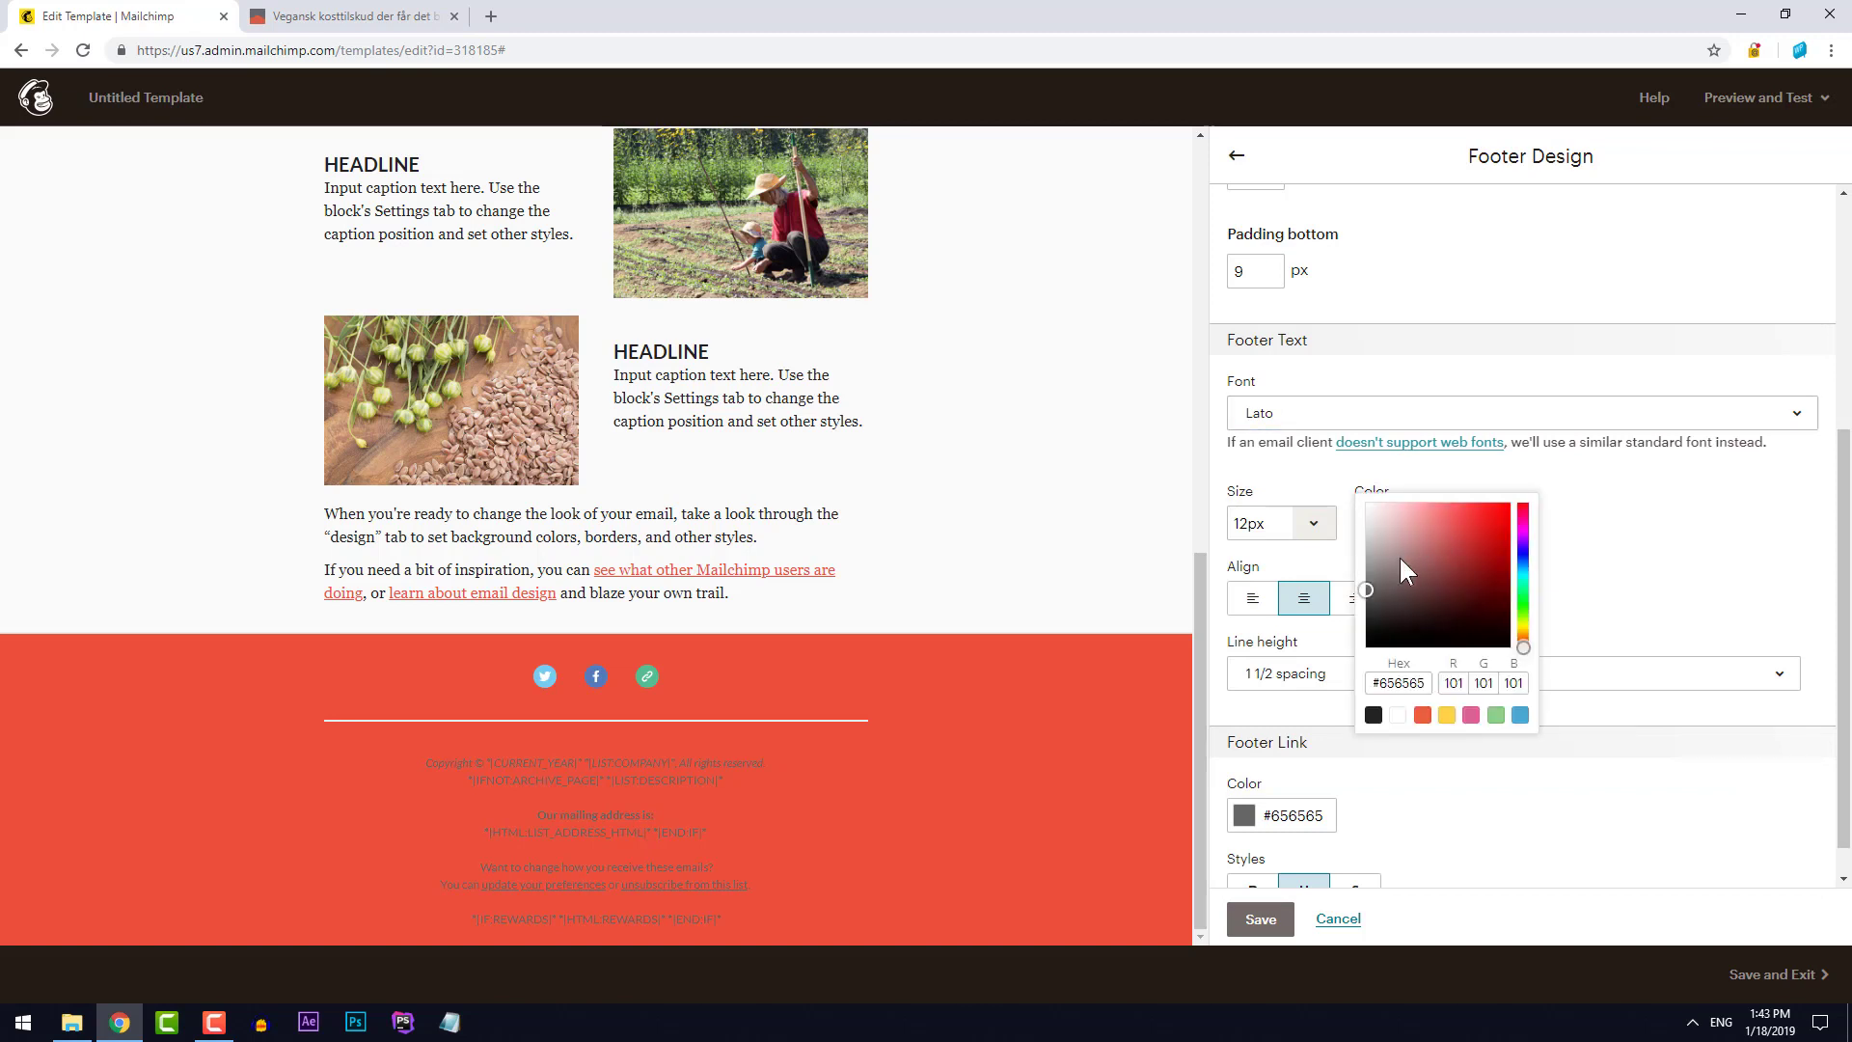
click(1397, 715)
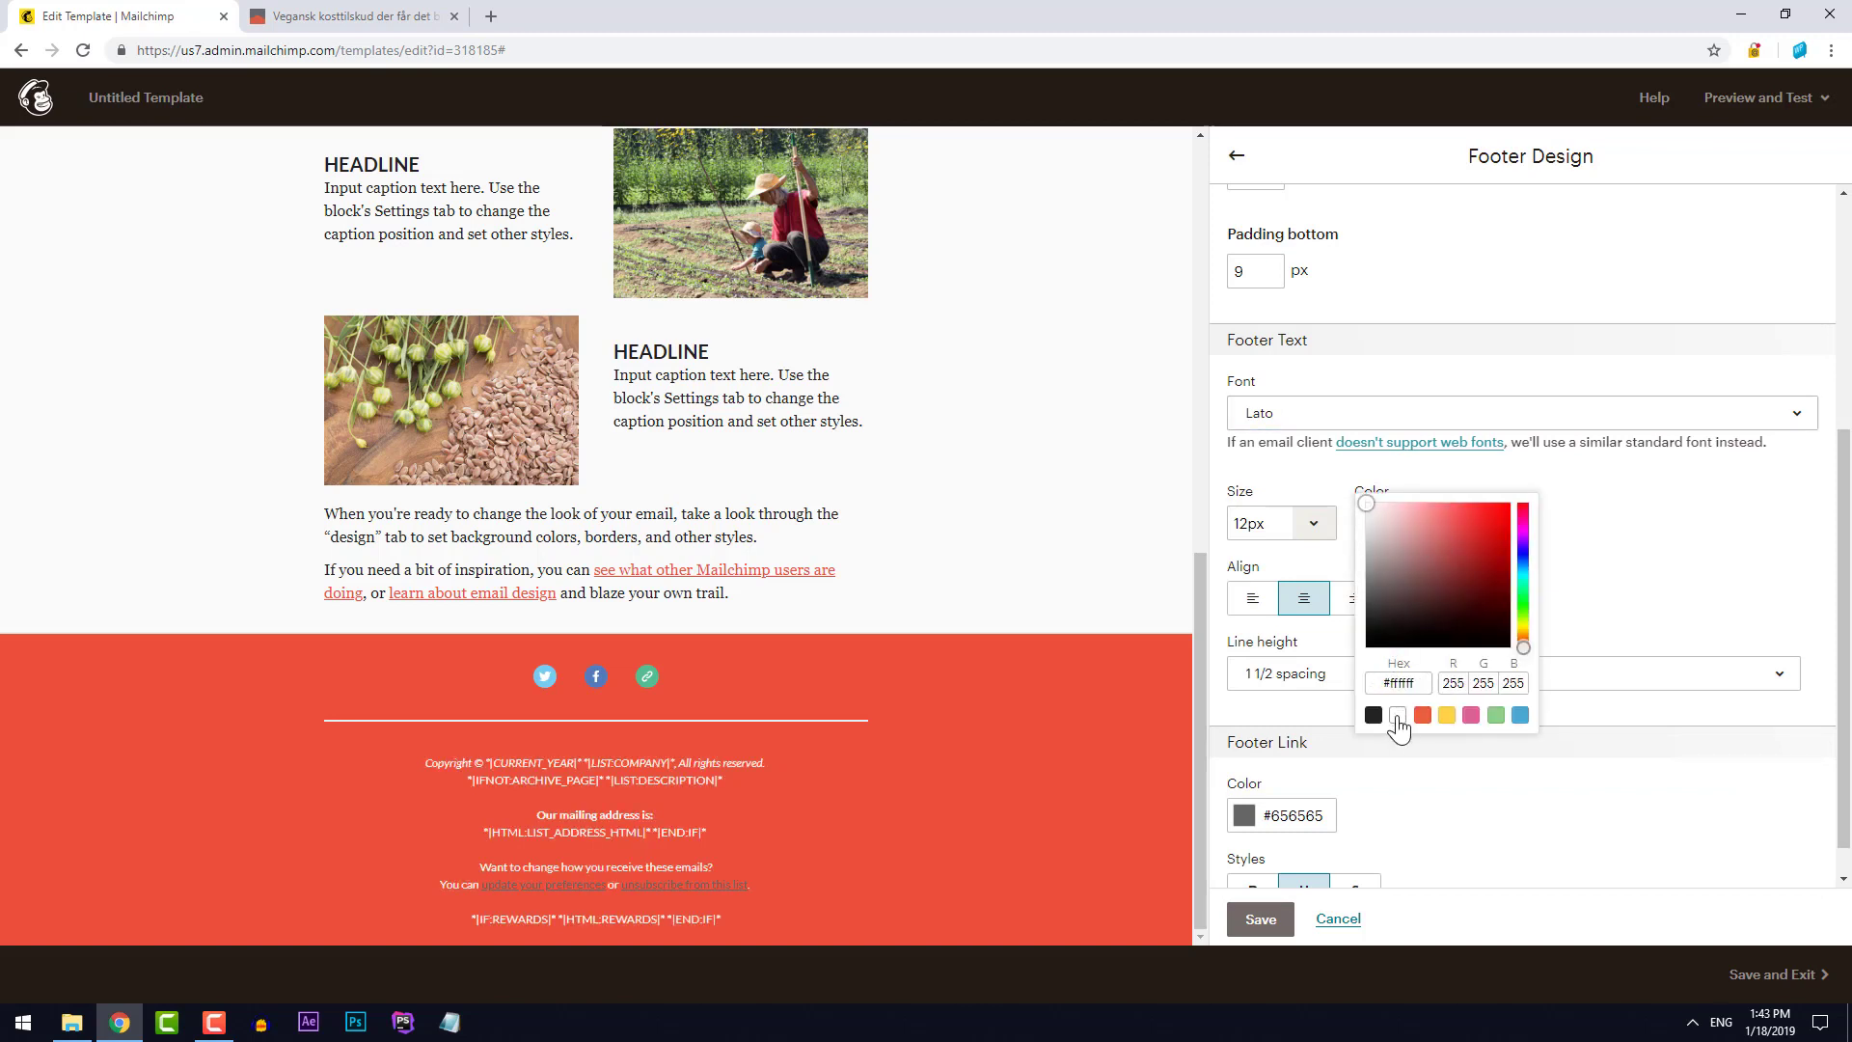
click(1595, 564)
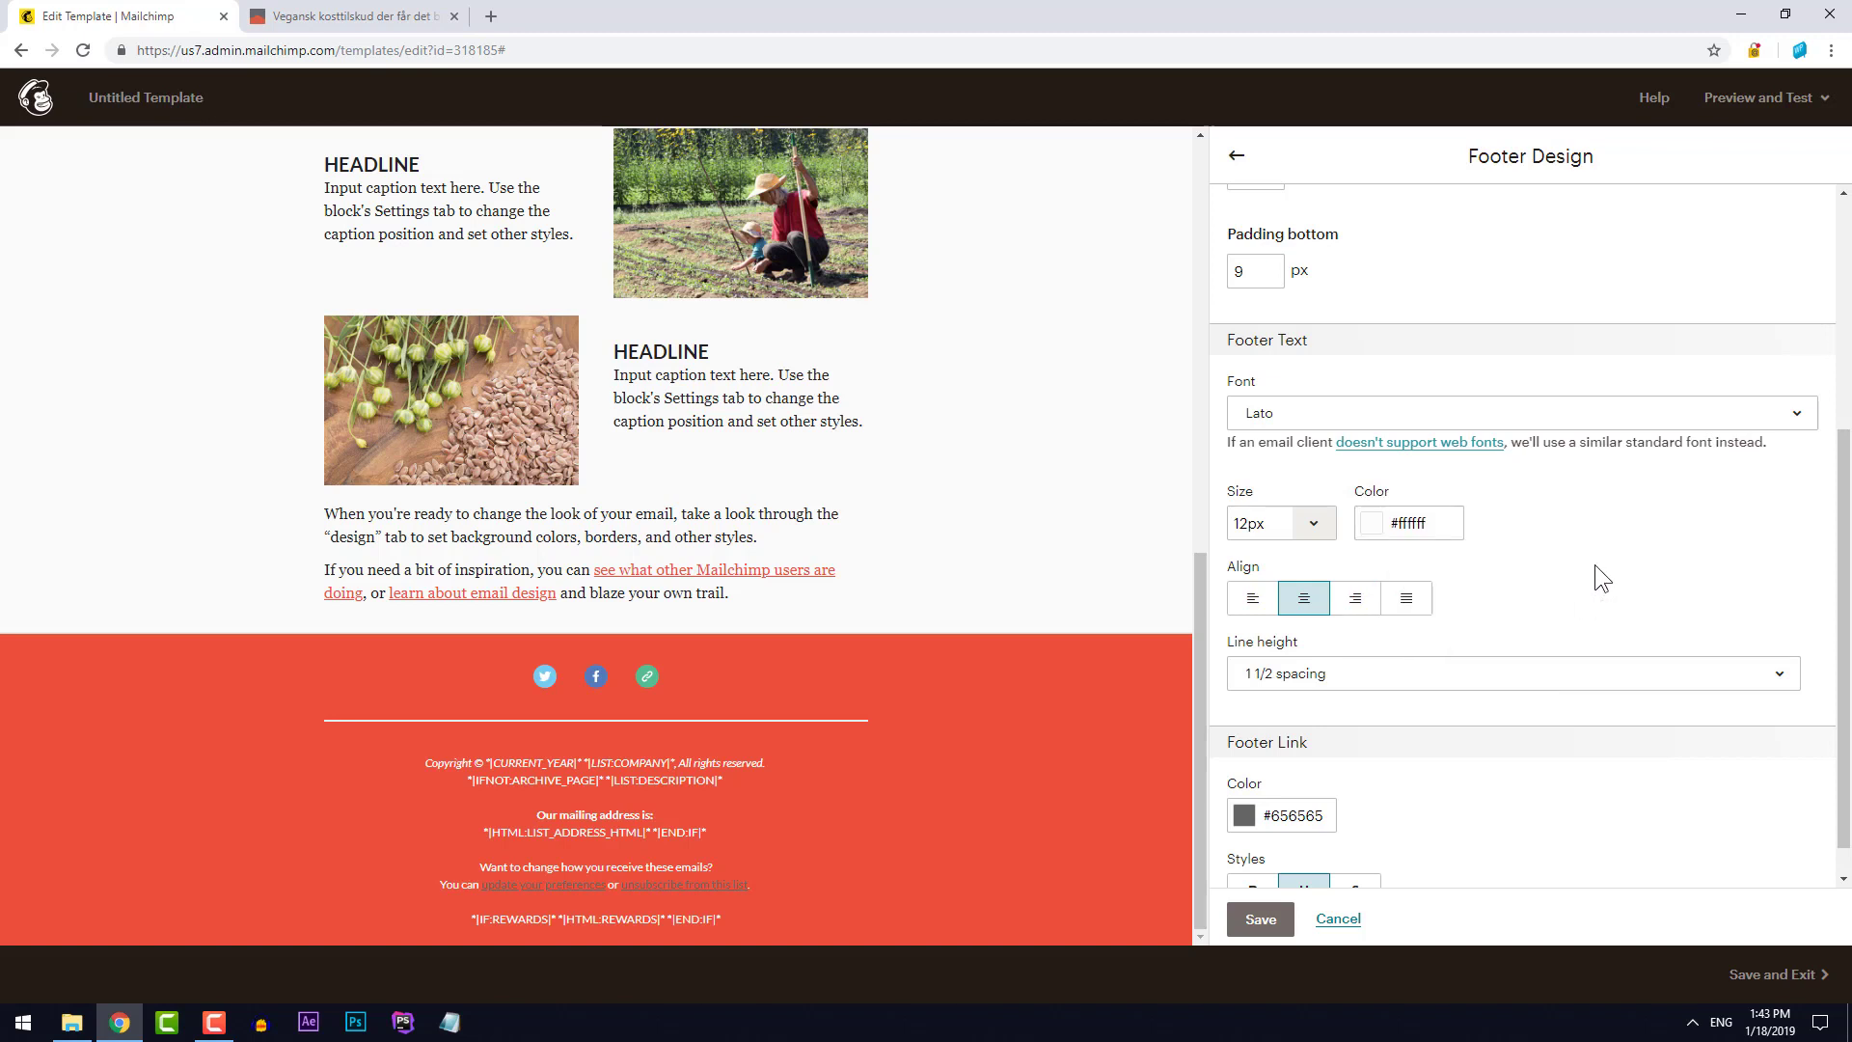
Set the footer link color to white, #ffffff
scroll(1555, 588, down, 1)
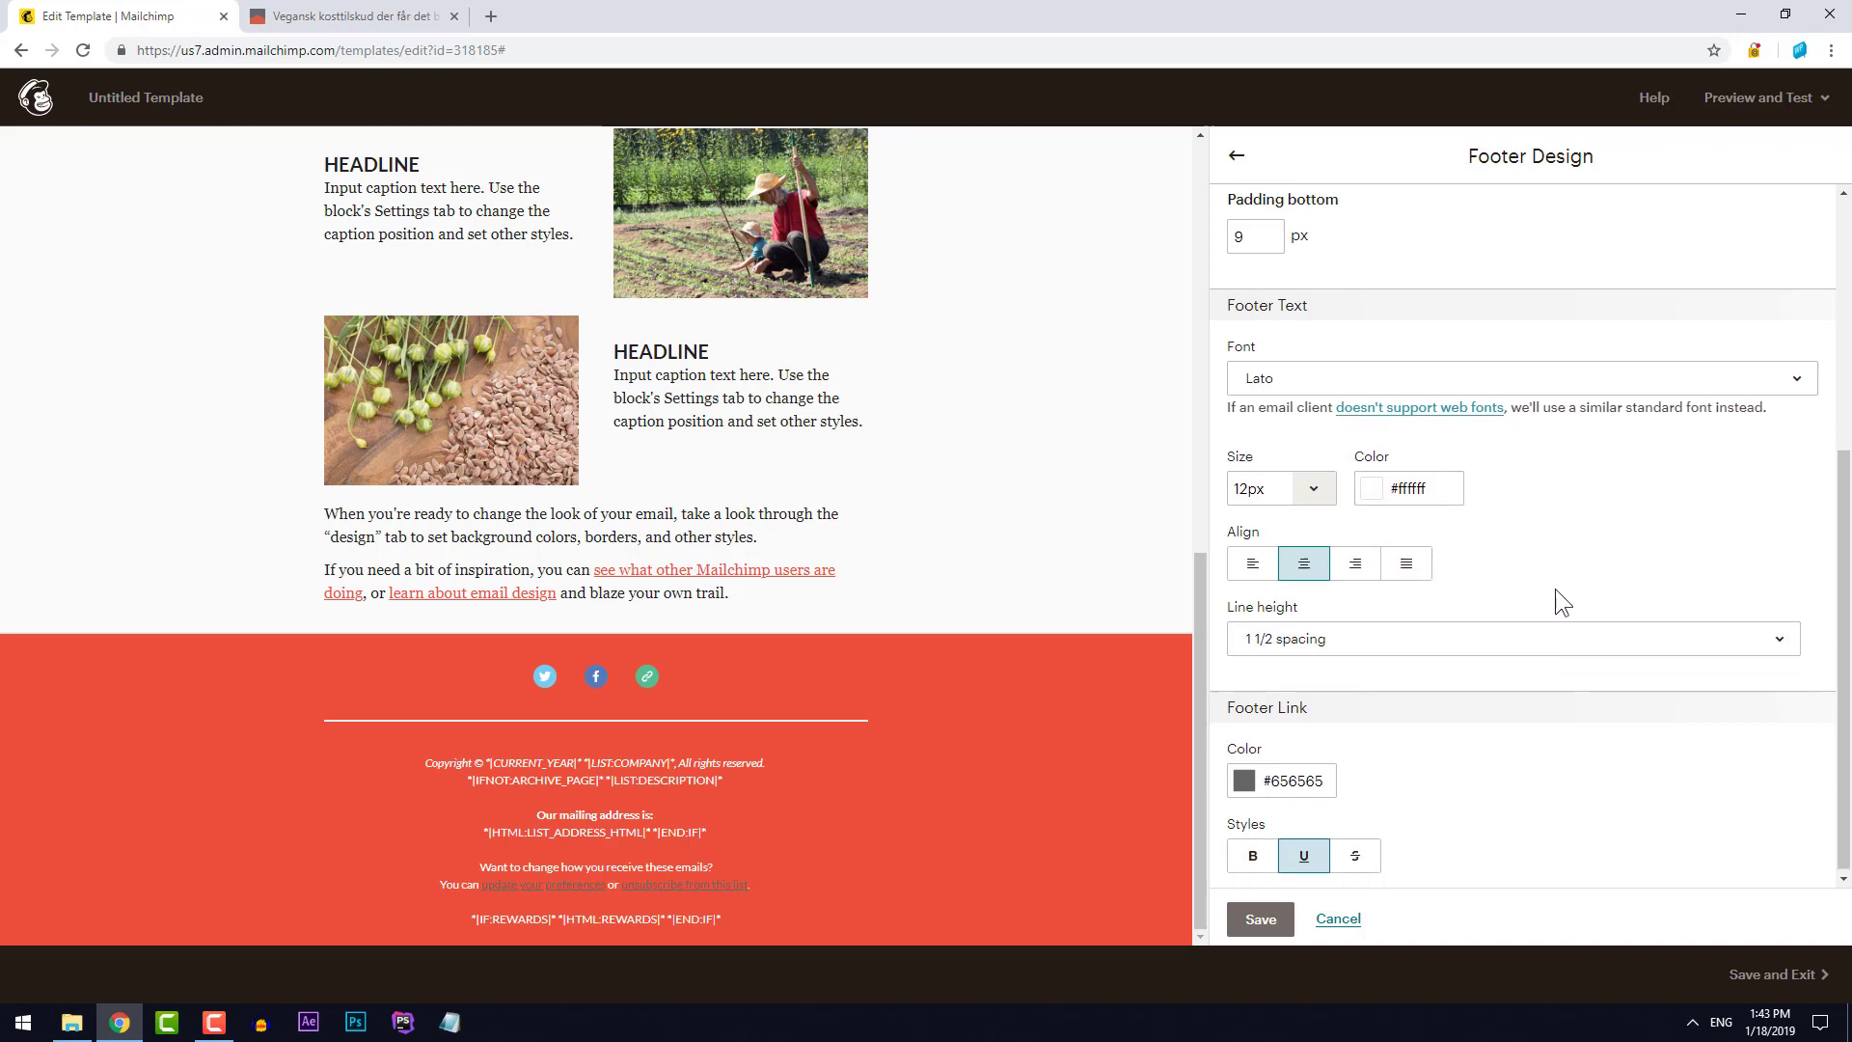
click(1288, 776)
click(1271, 705)
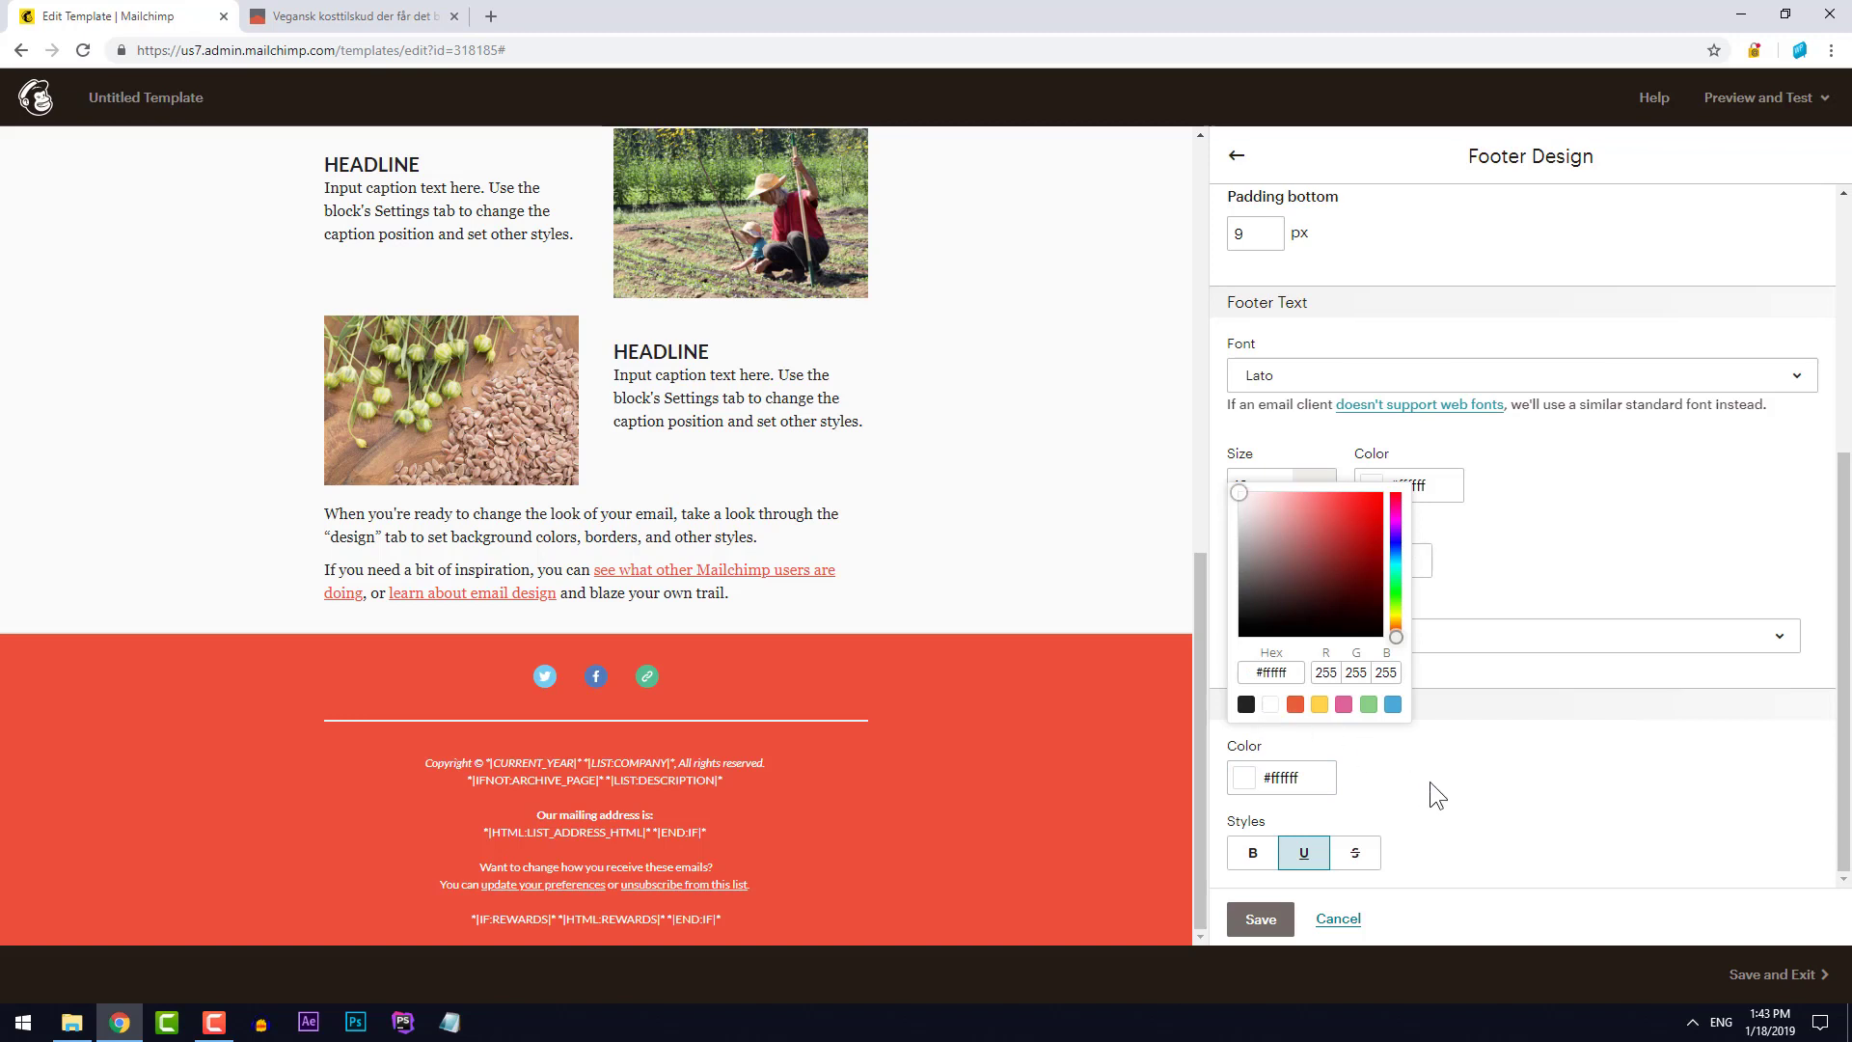
click(1462, 779)
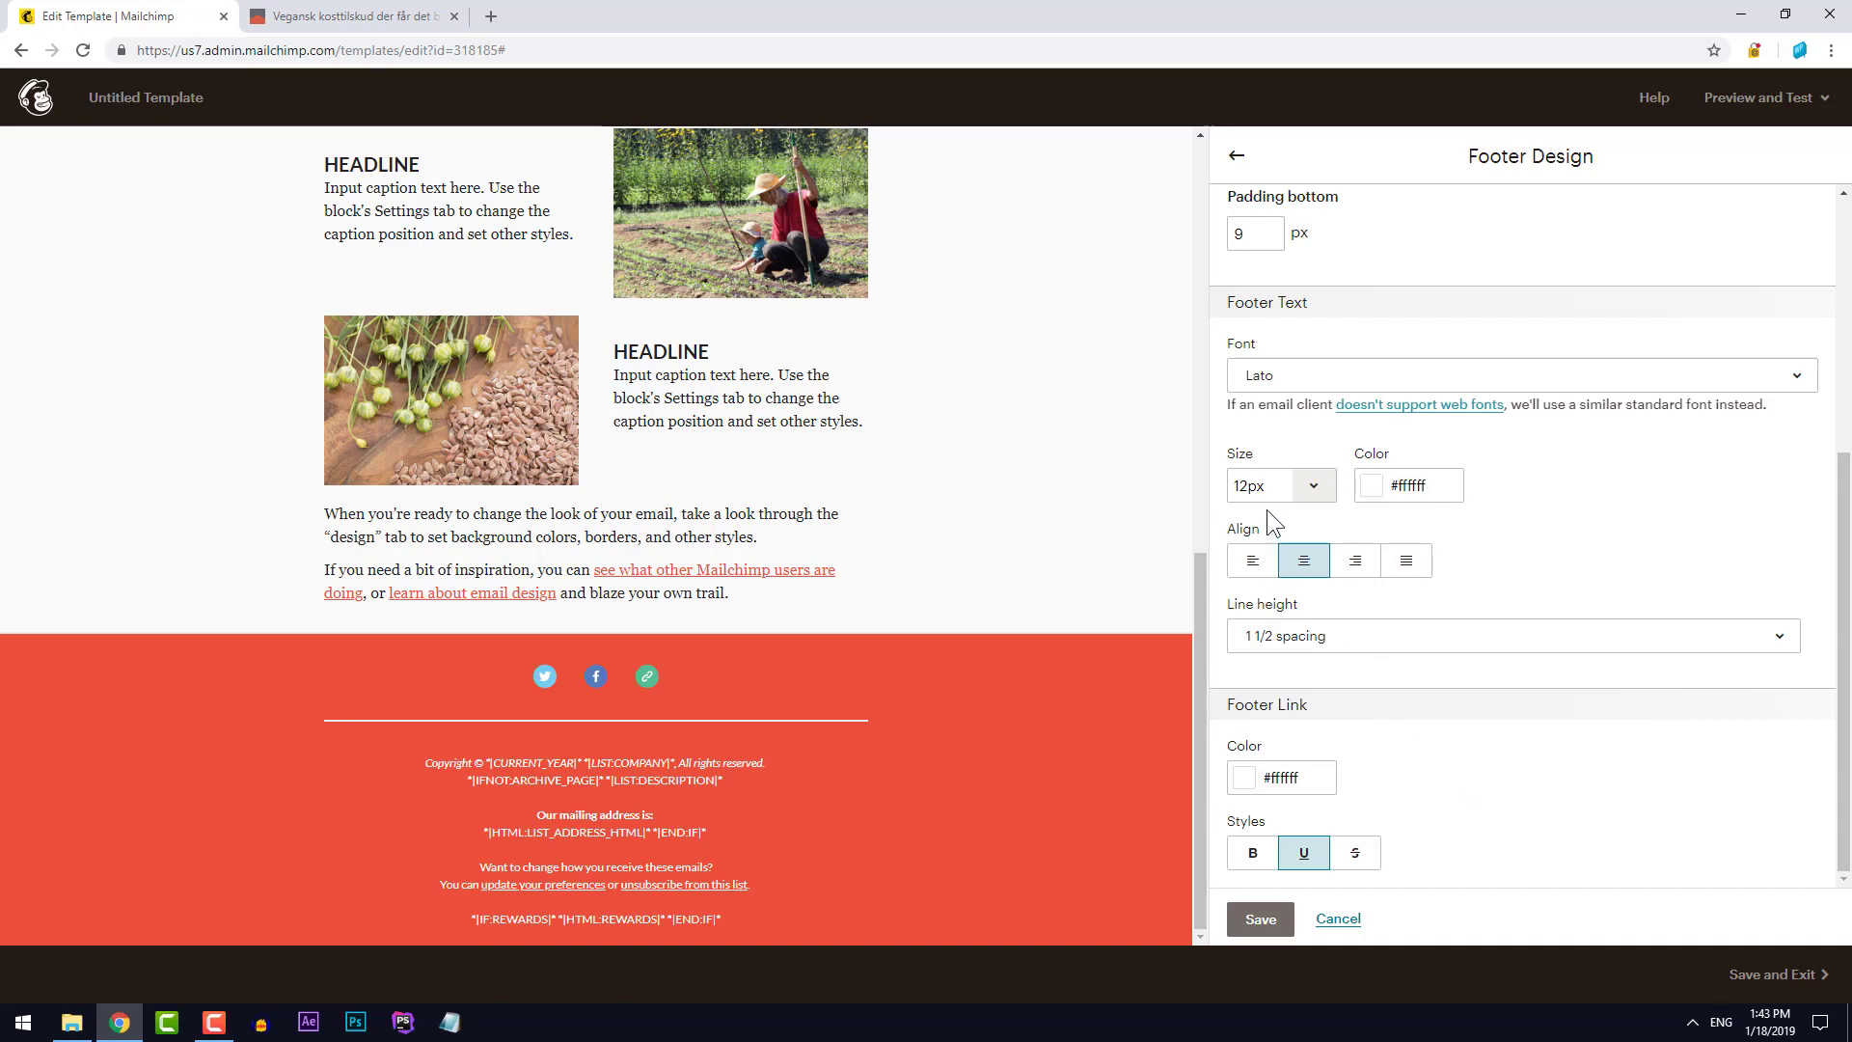
Set the footer text size to 13px
click(1244, 485)
text(3)
key(Tab)
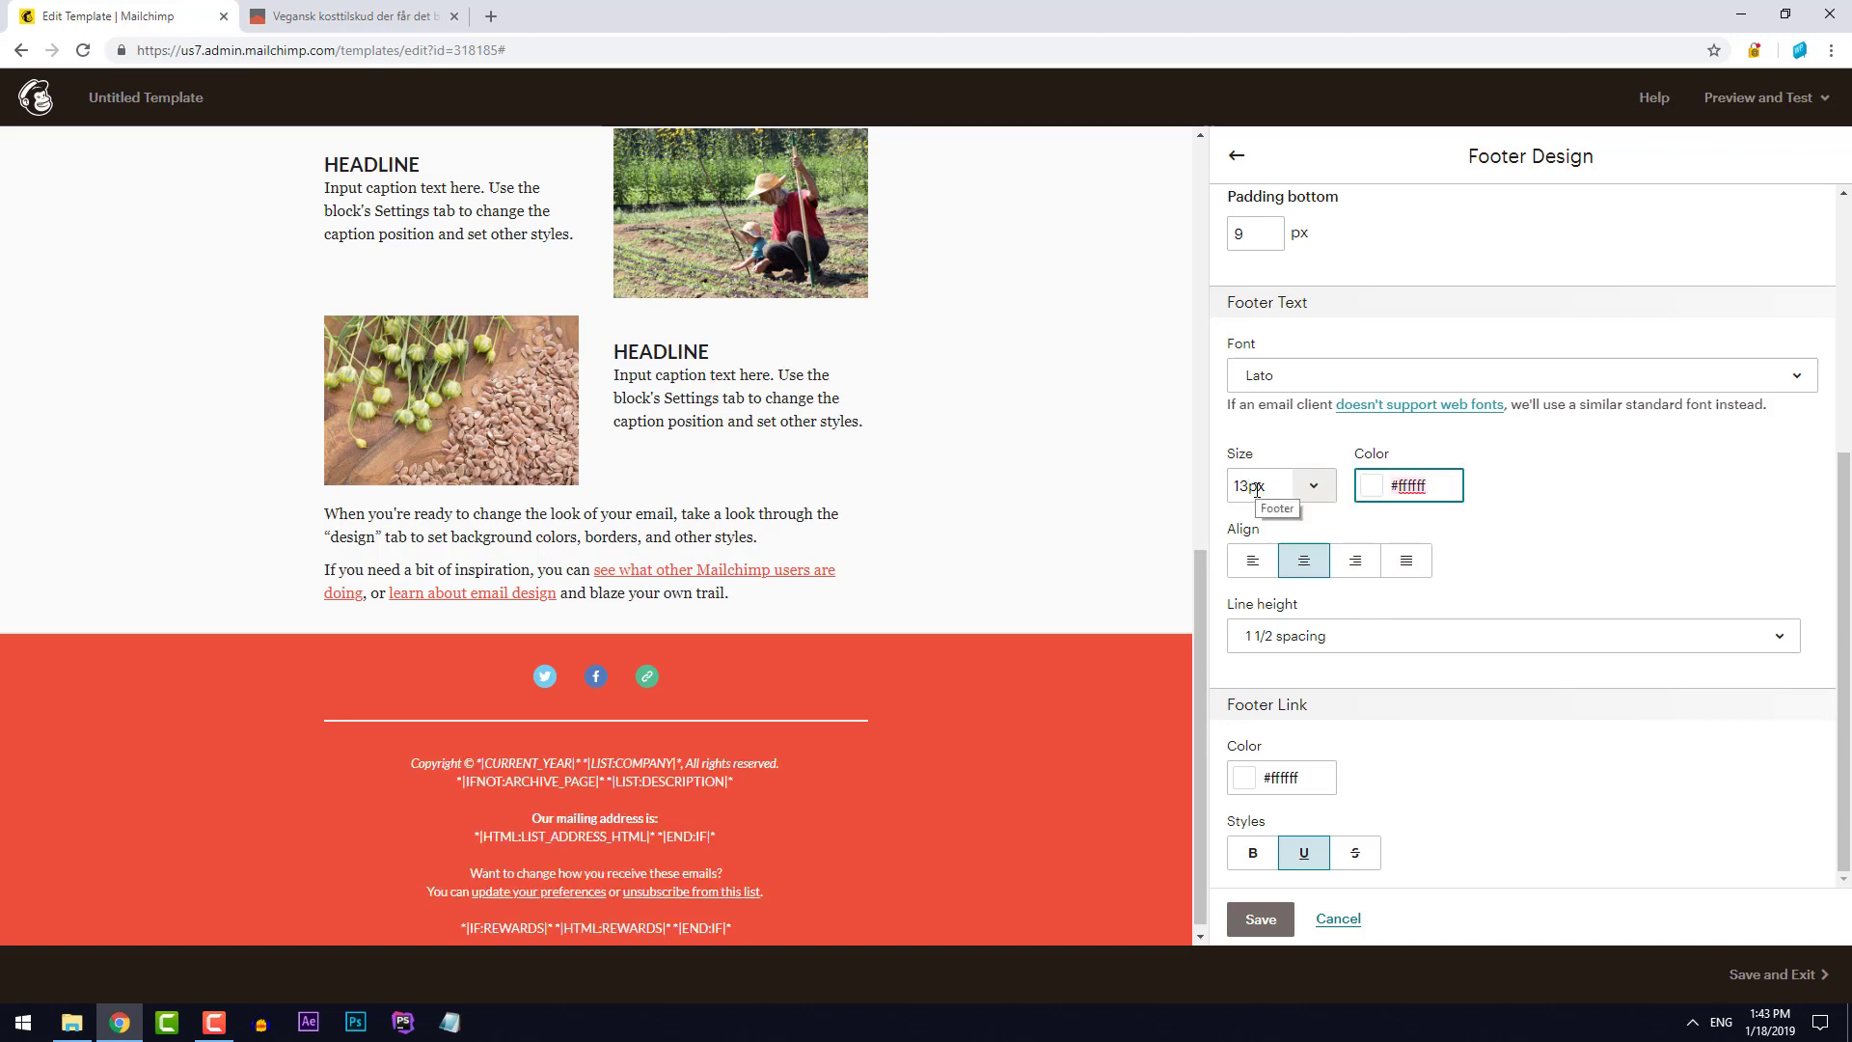
scroll(1056, 754, down, 1)
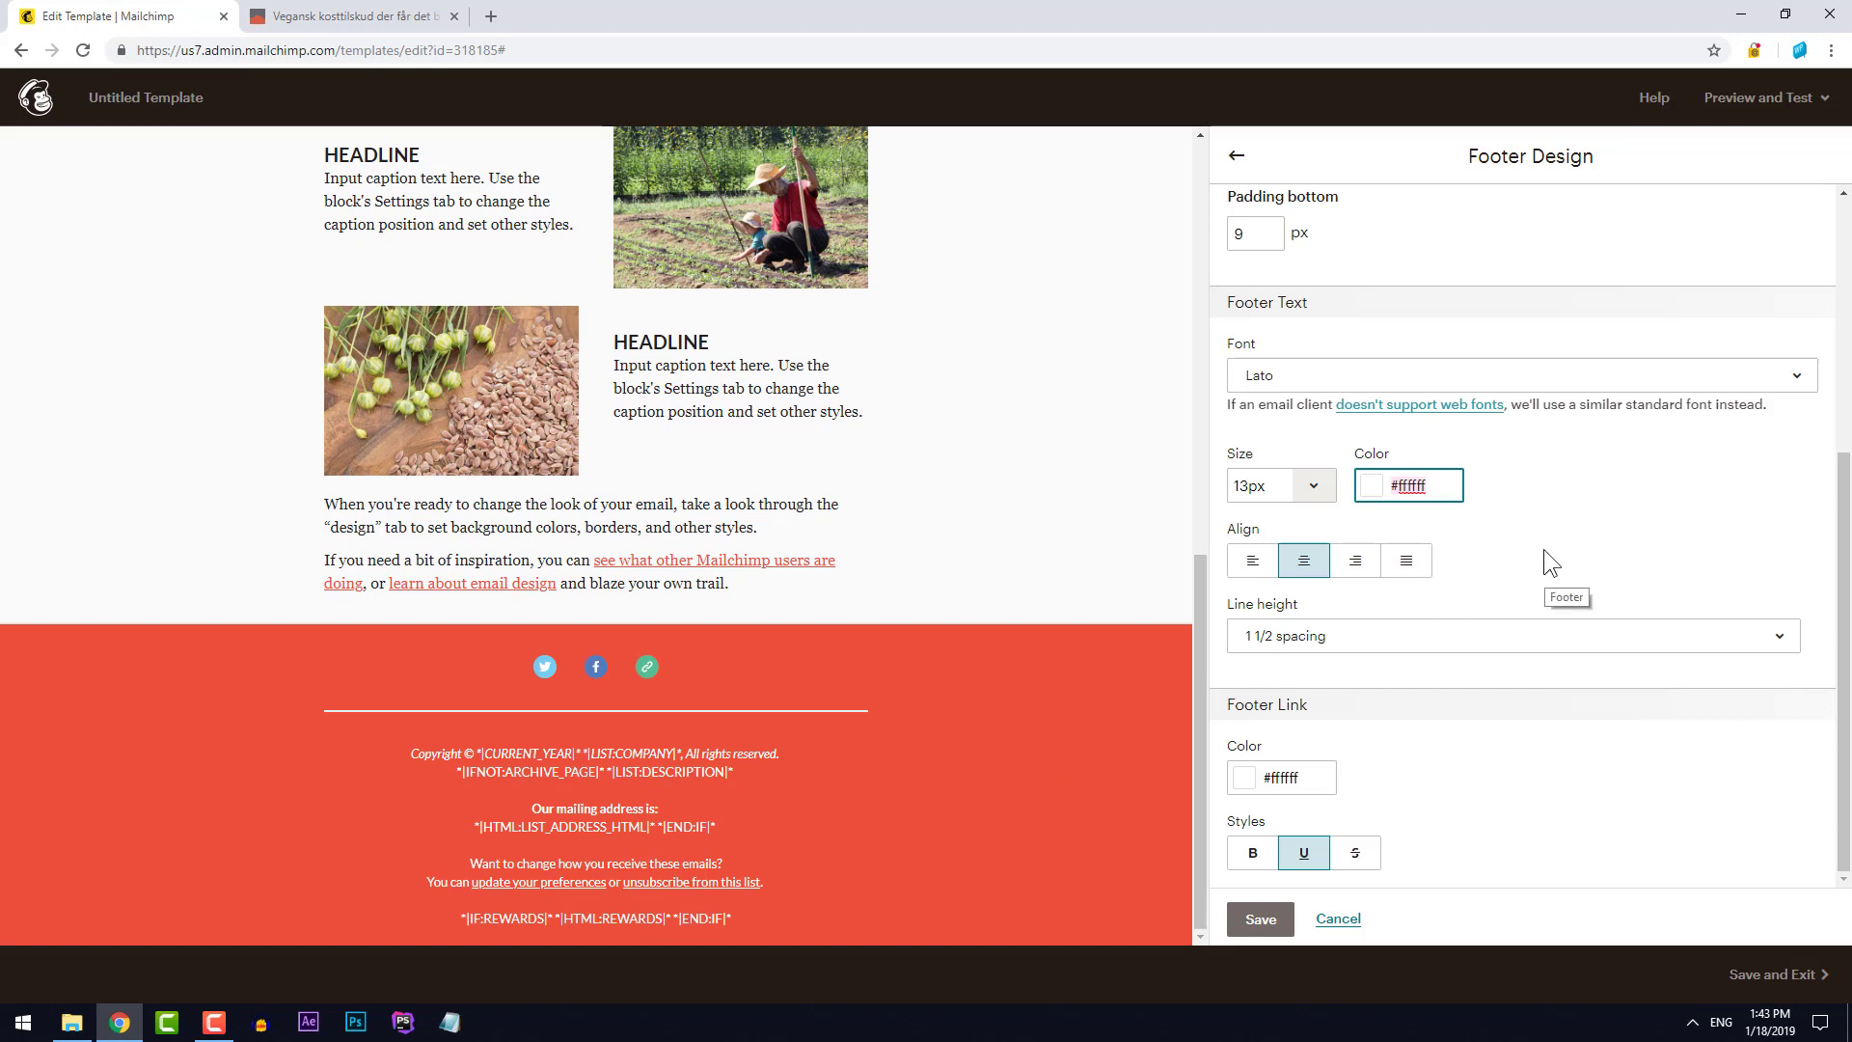
Delete the divider block between the social icons and the copyright text in the footer
mouse_move(829, 699)
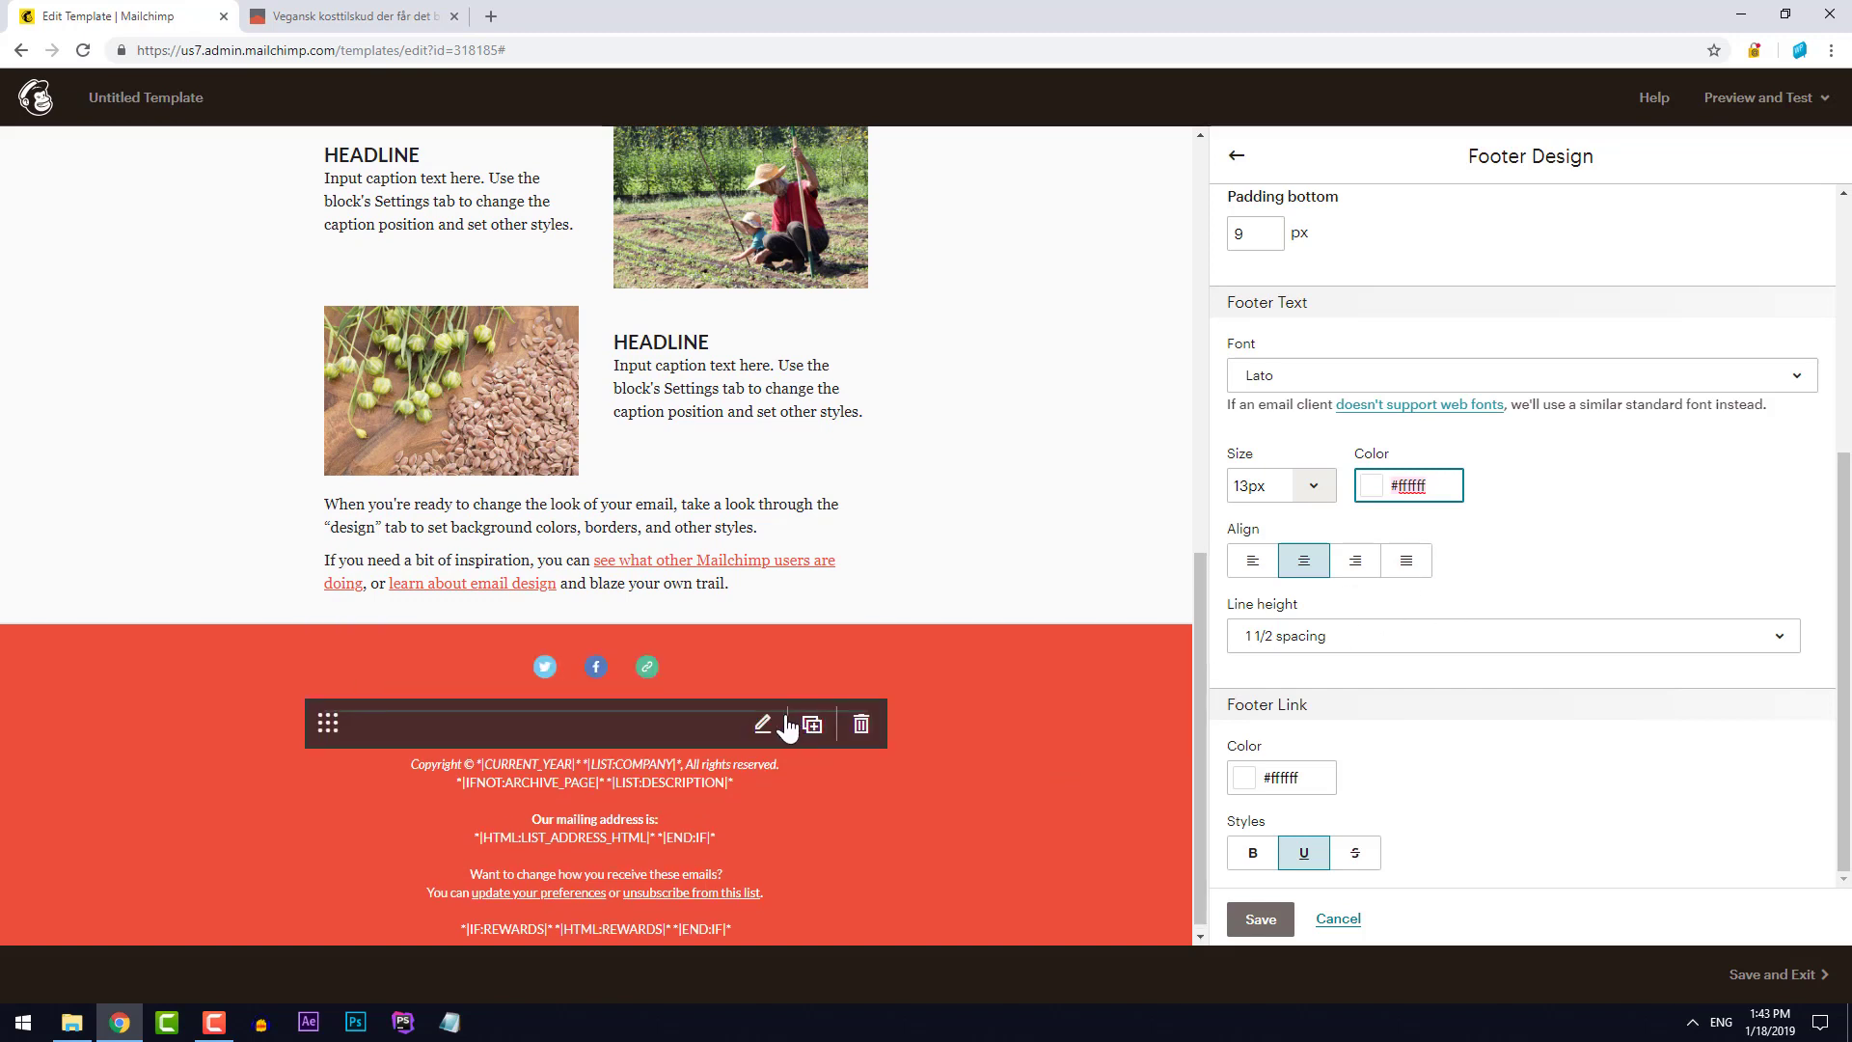
click(634, 723)
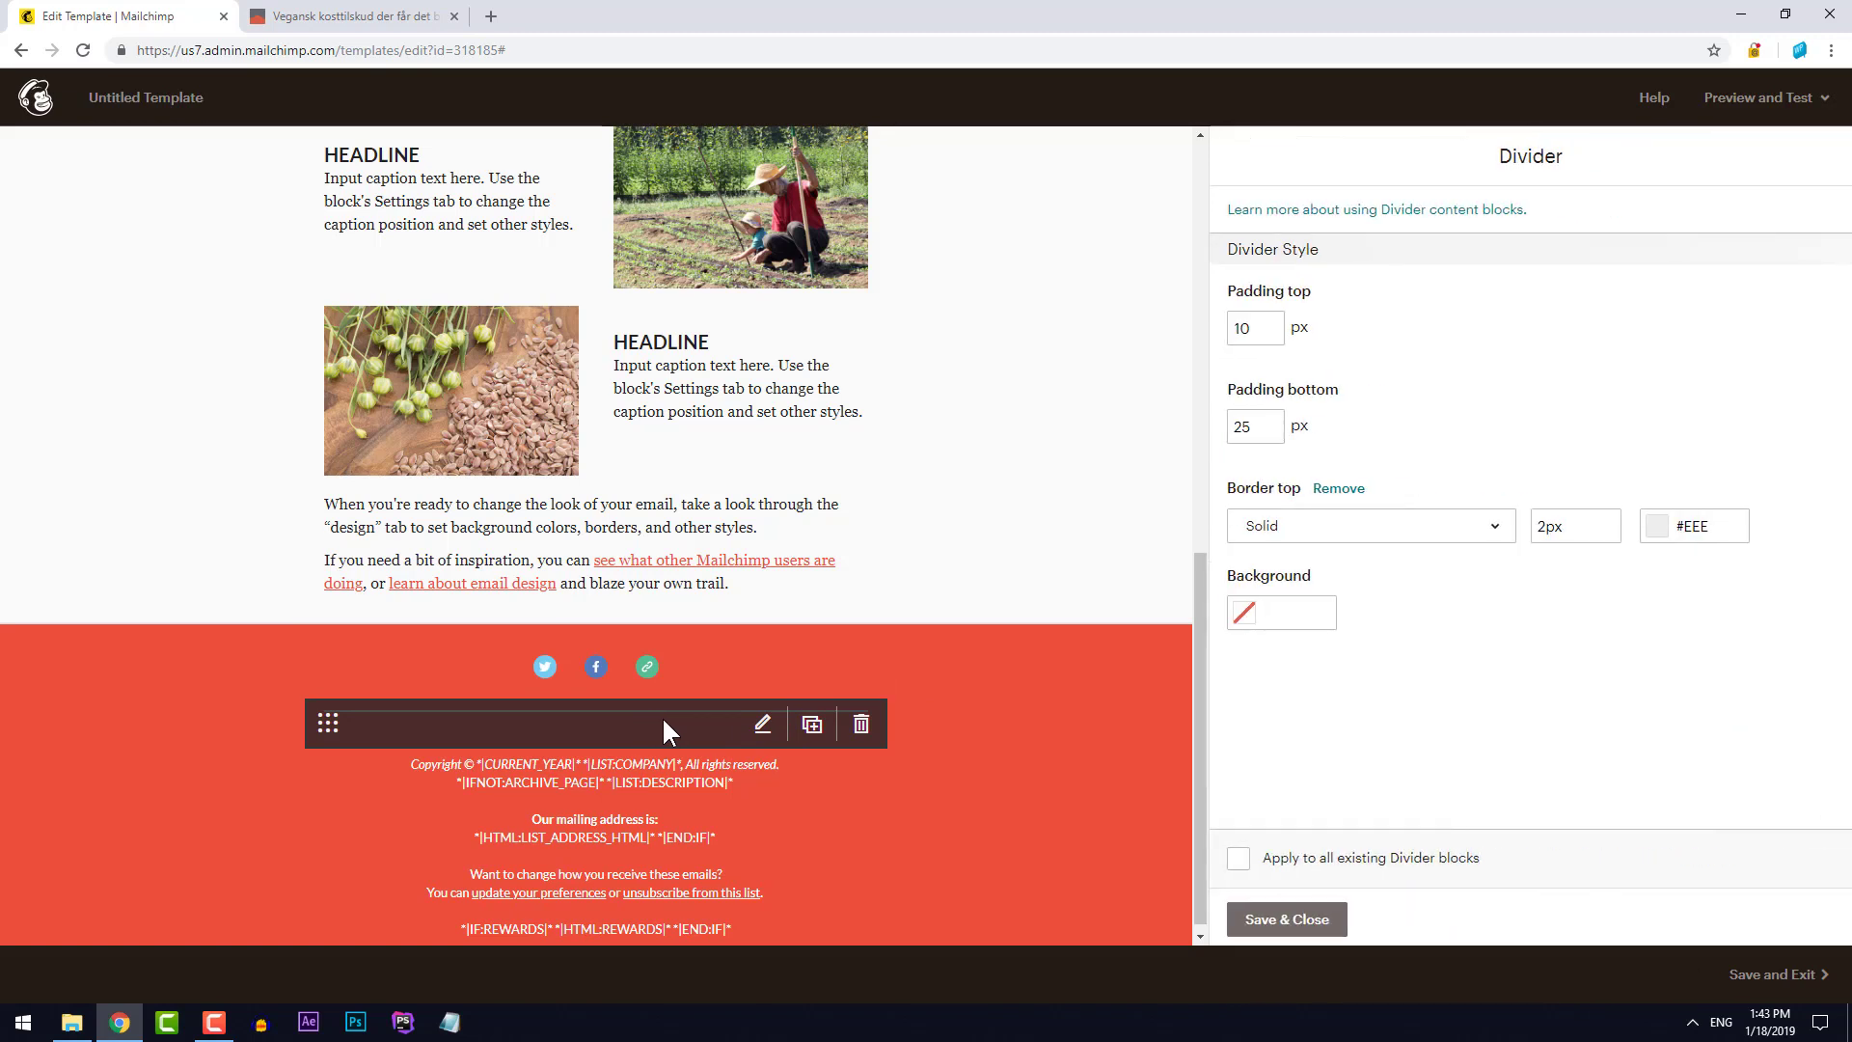
click(861, 728)
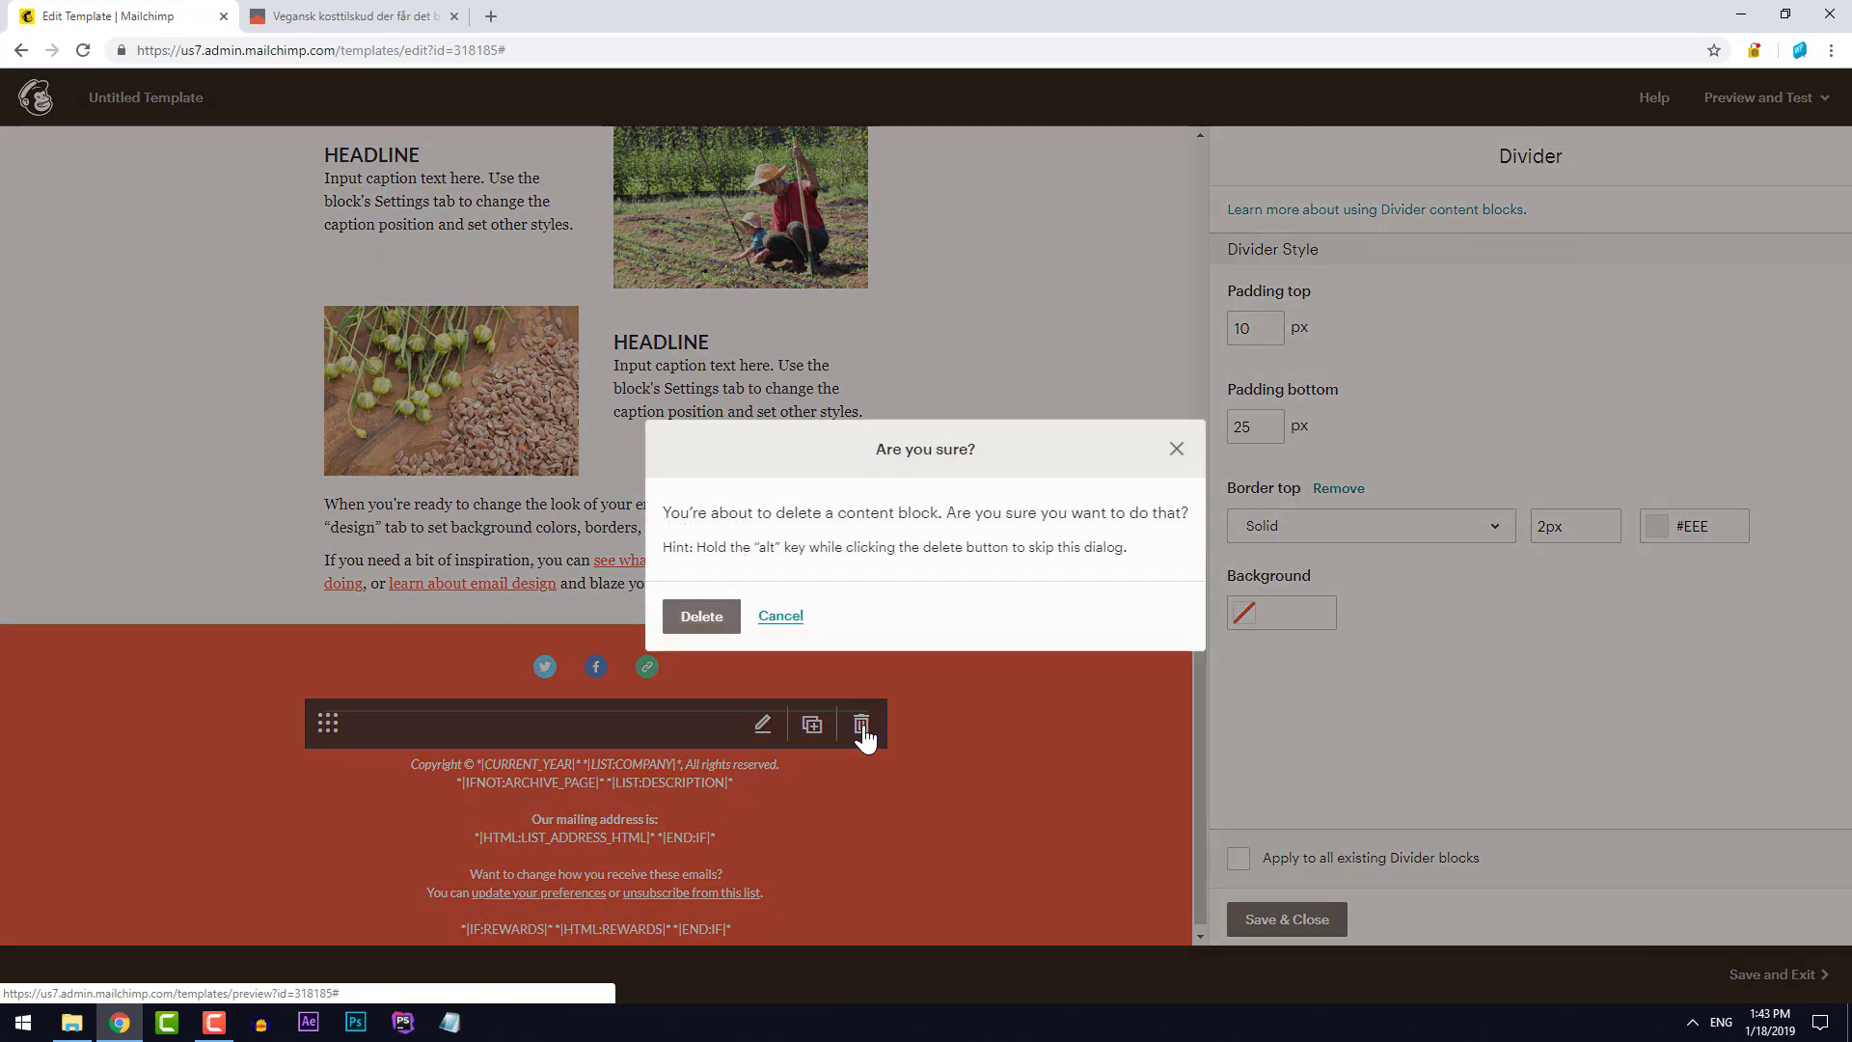
click(714, 637)
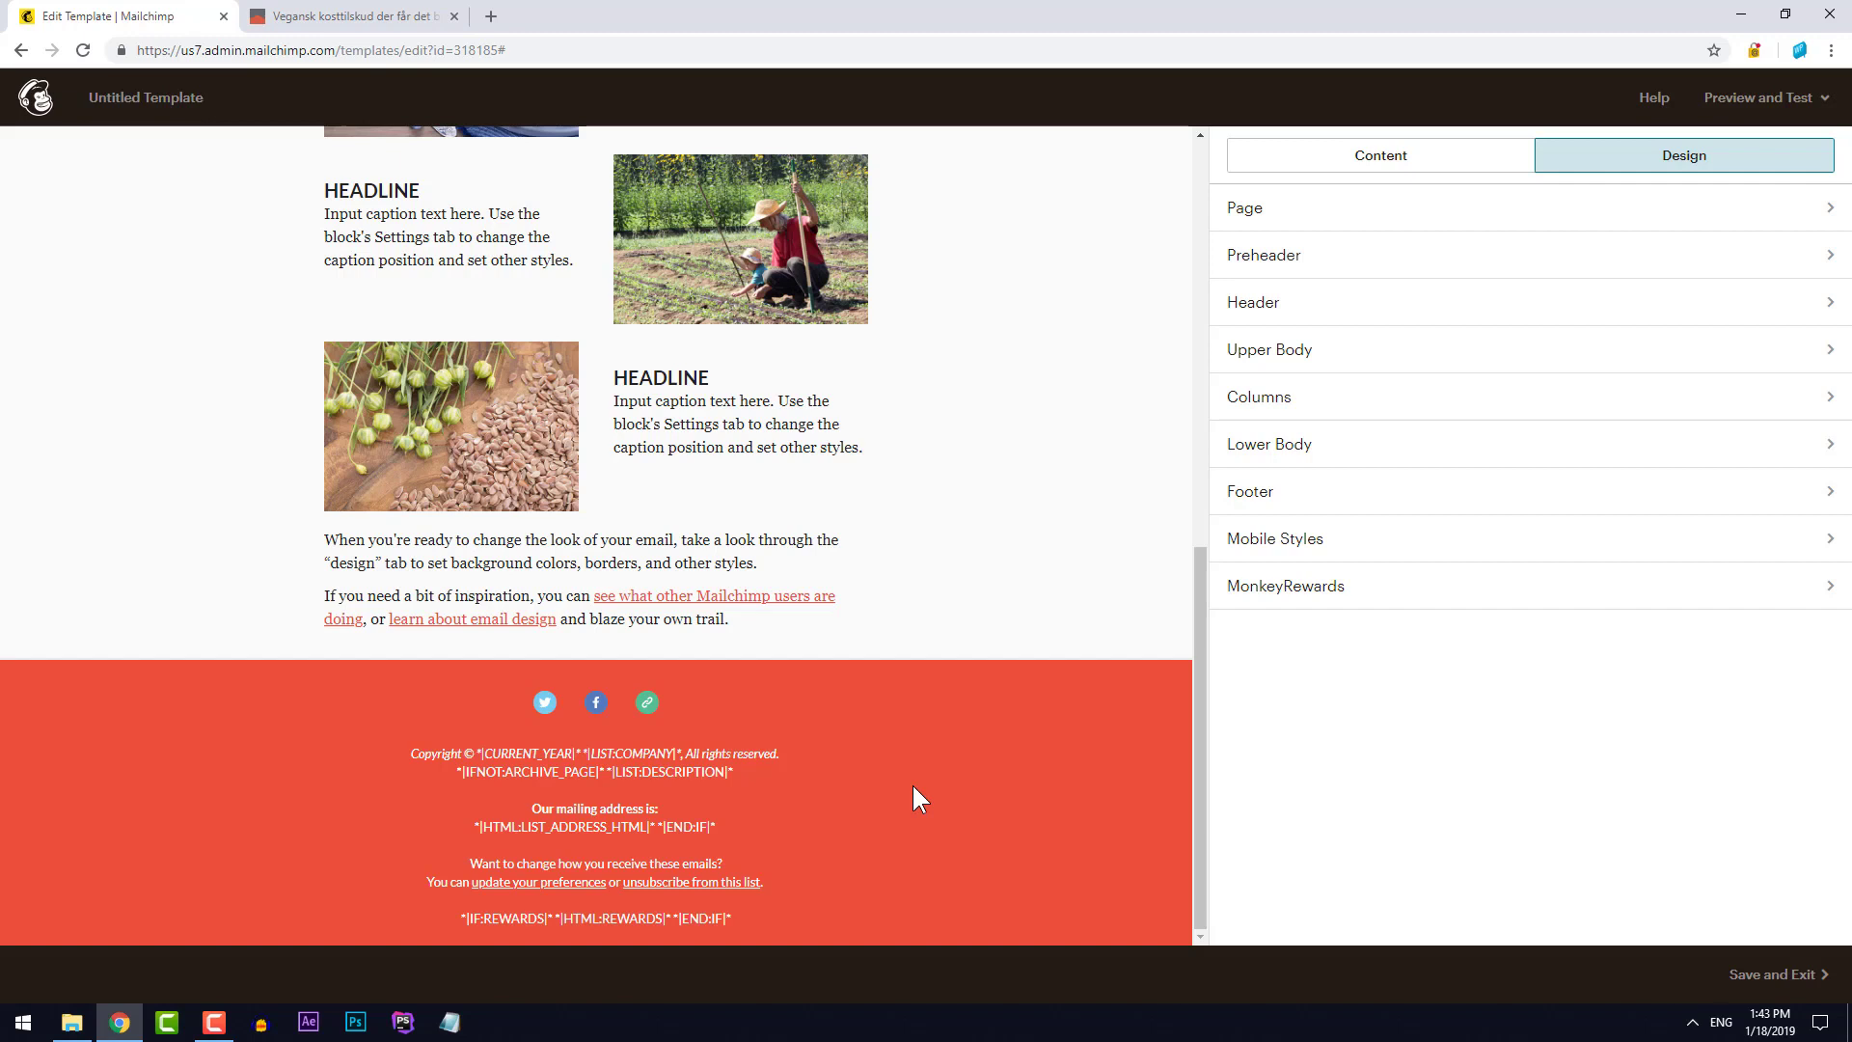
Change the footer's Social Follow icons to the solid white style with black symbols
mouse_move(716, 711)
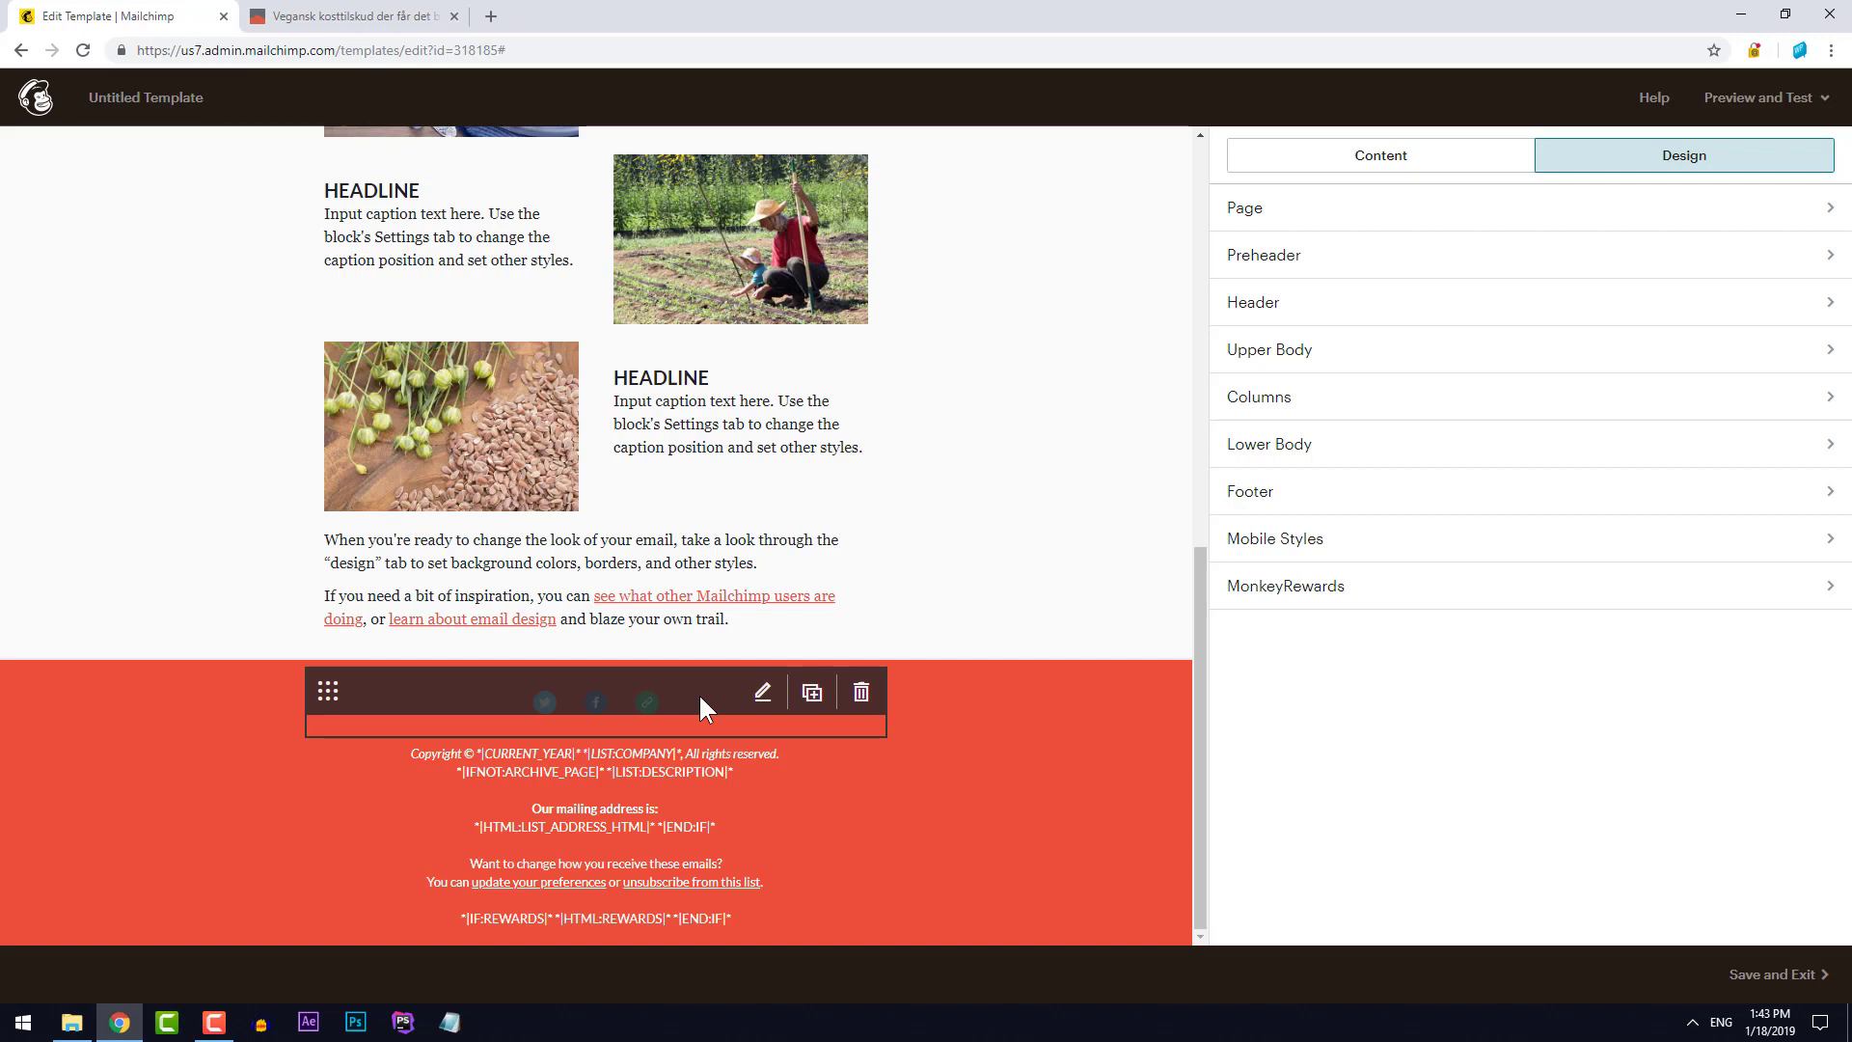
click(700, 696)
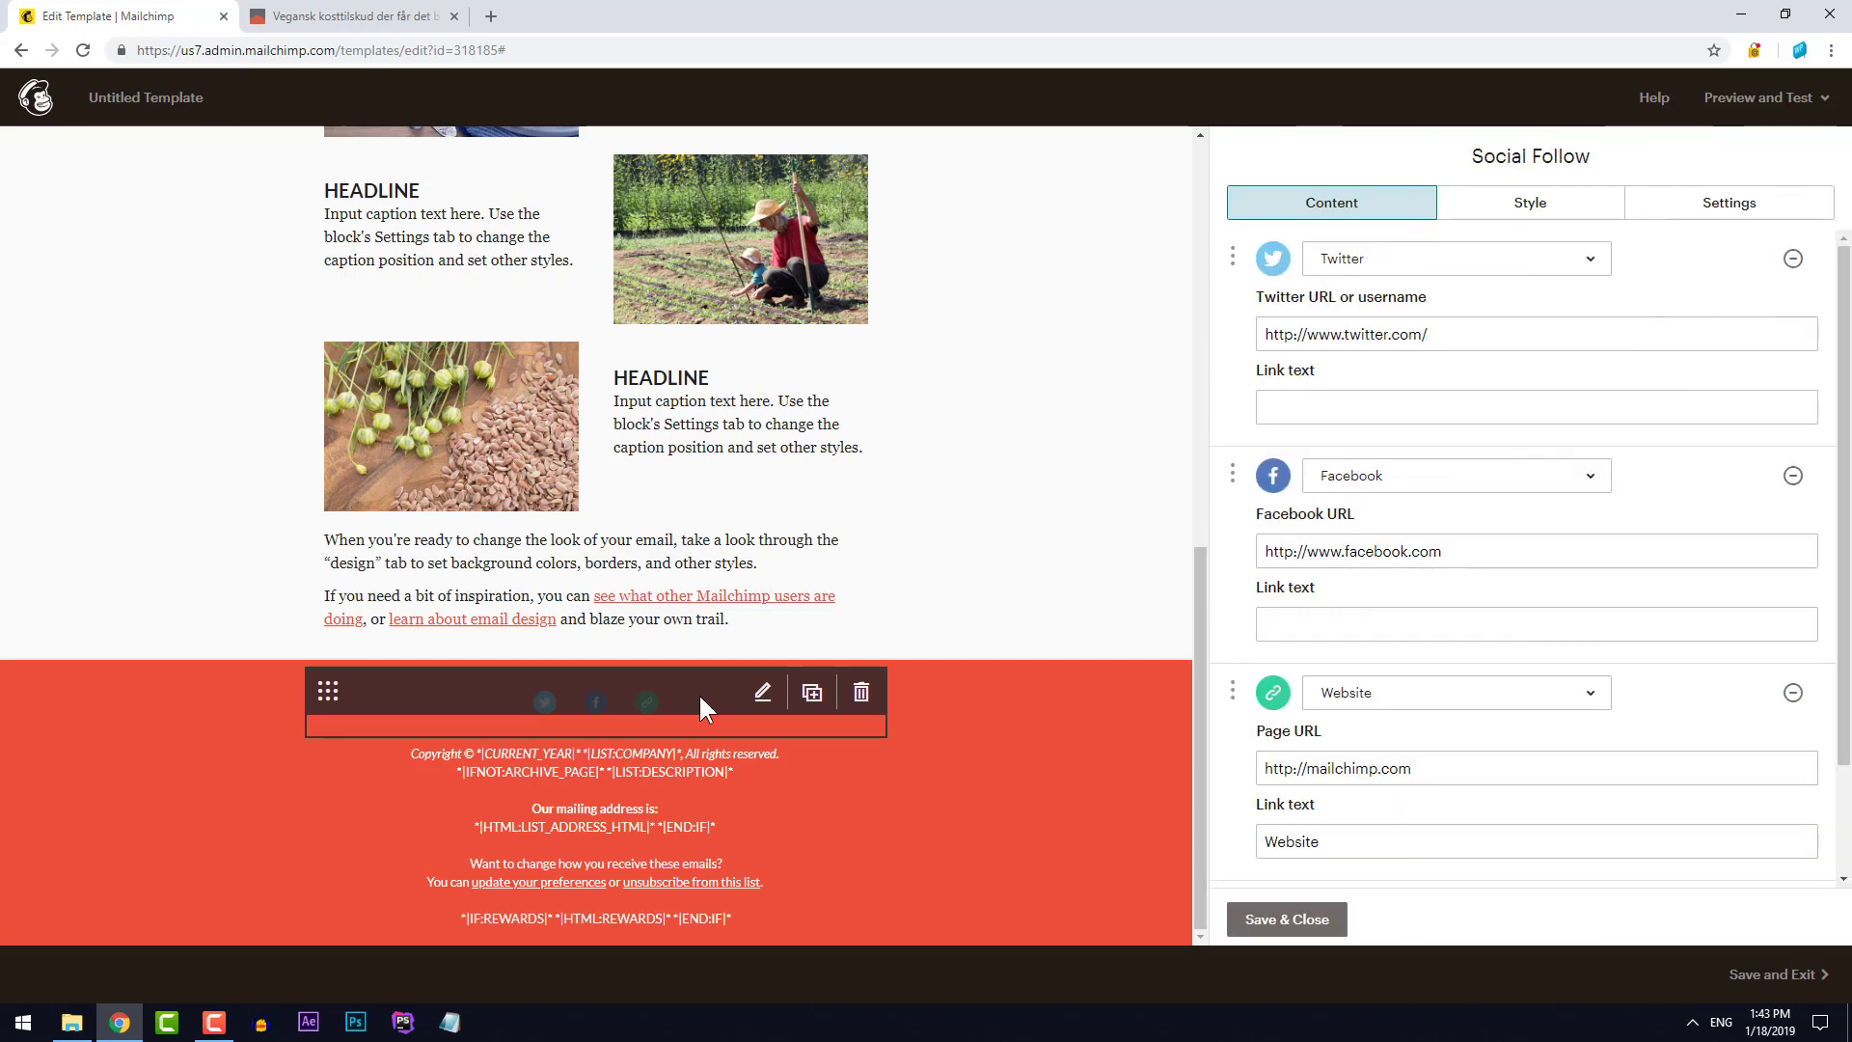
click(1523, 218)
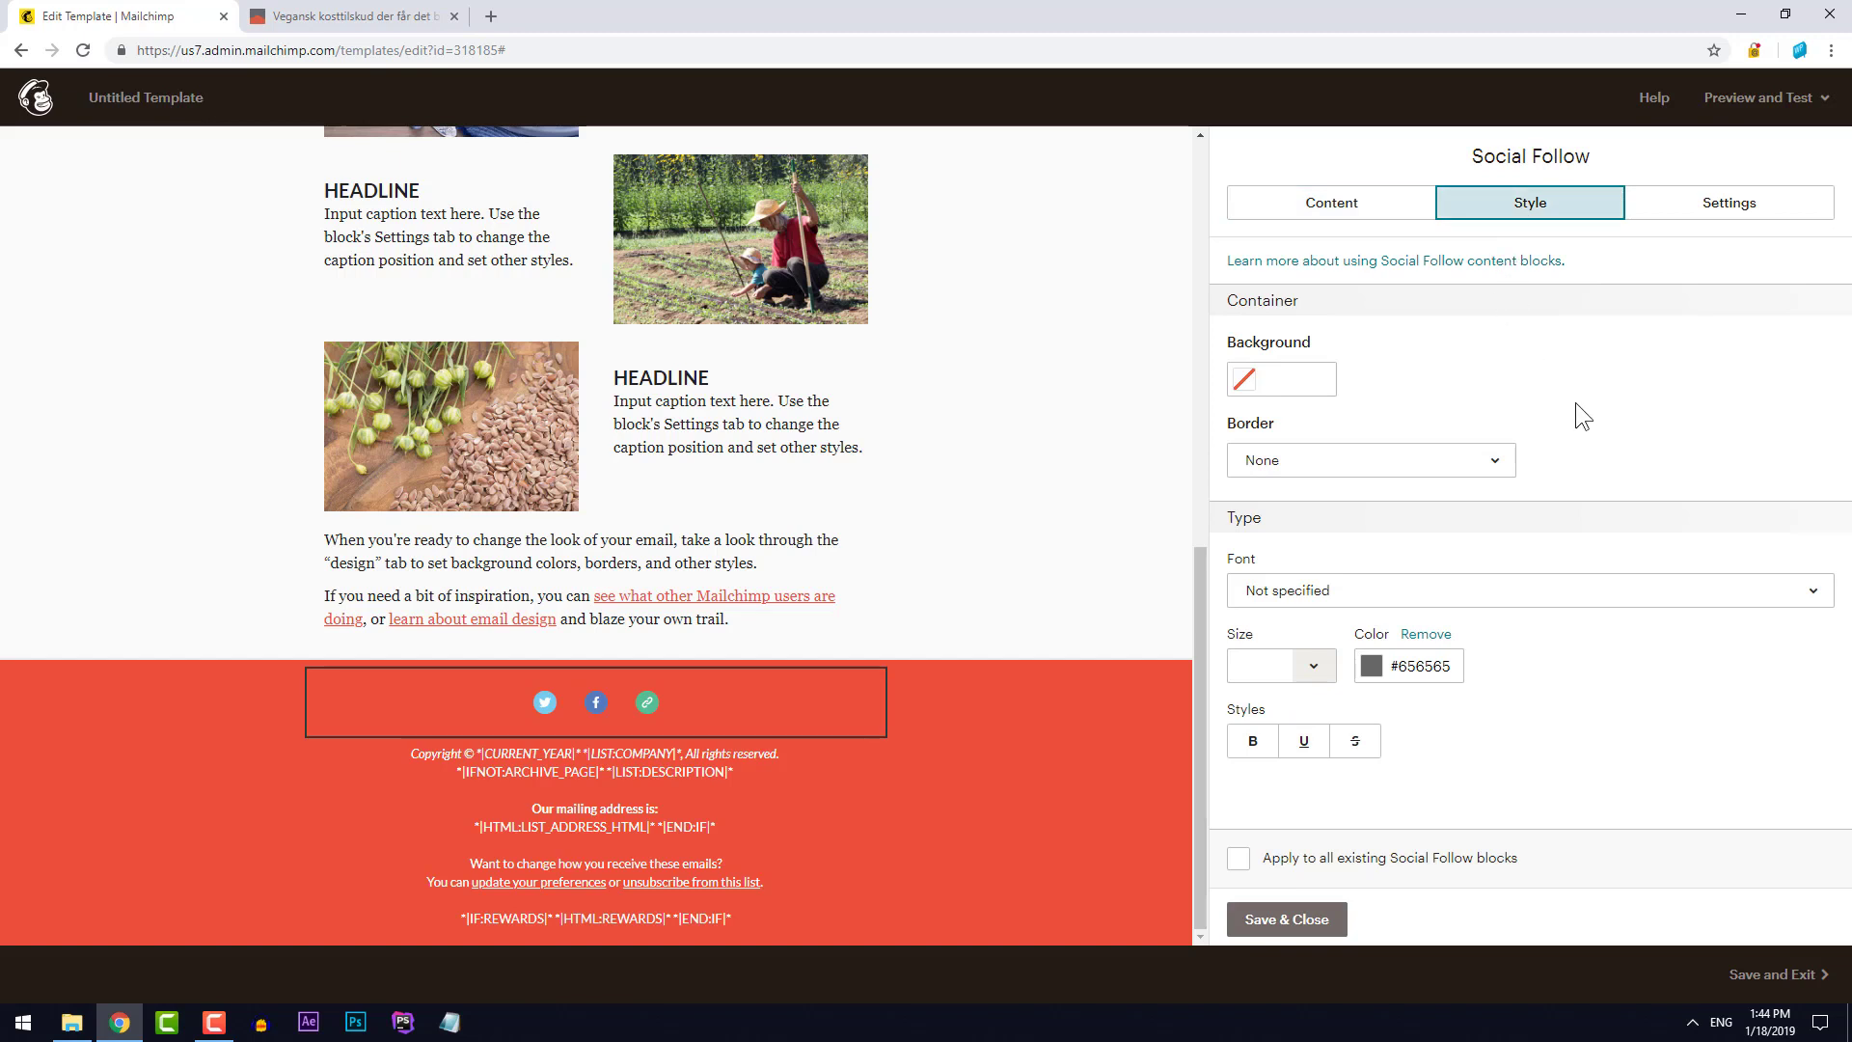
click(1718, 210)
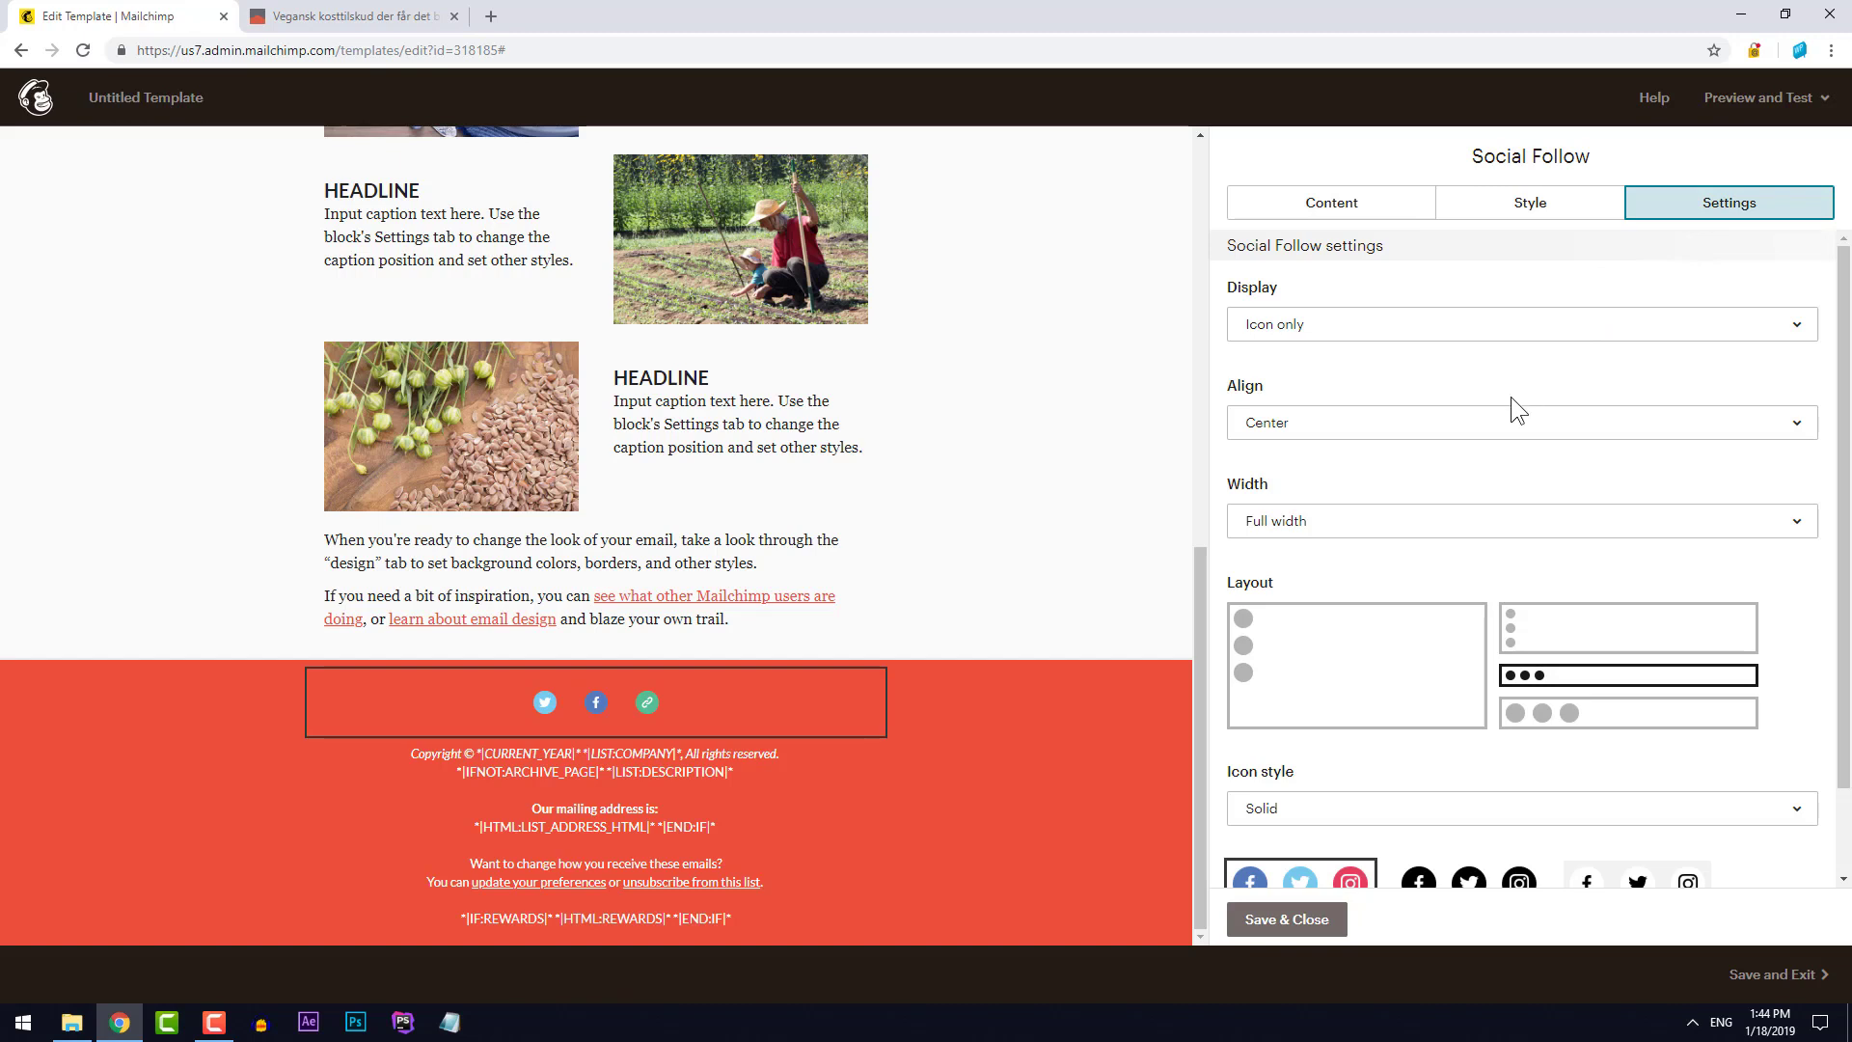
scroll(1511, 405, down, 1)
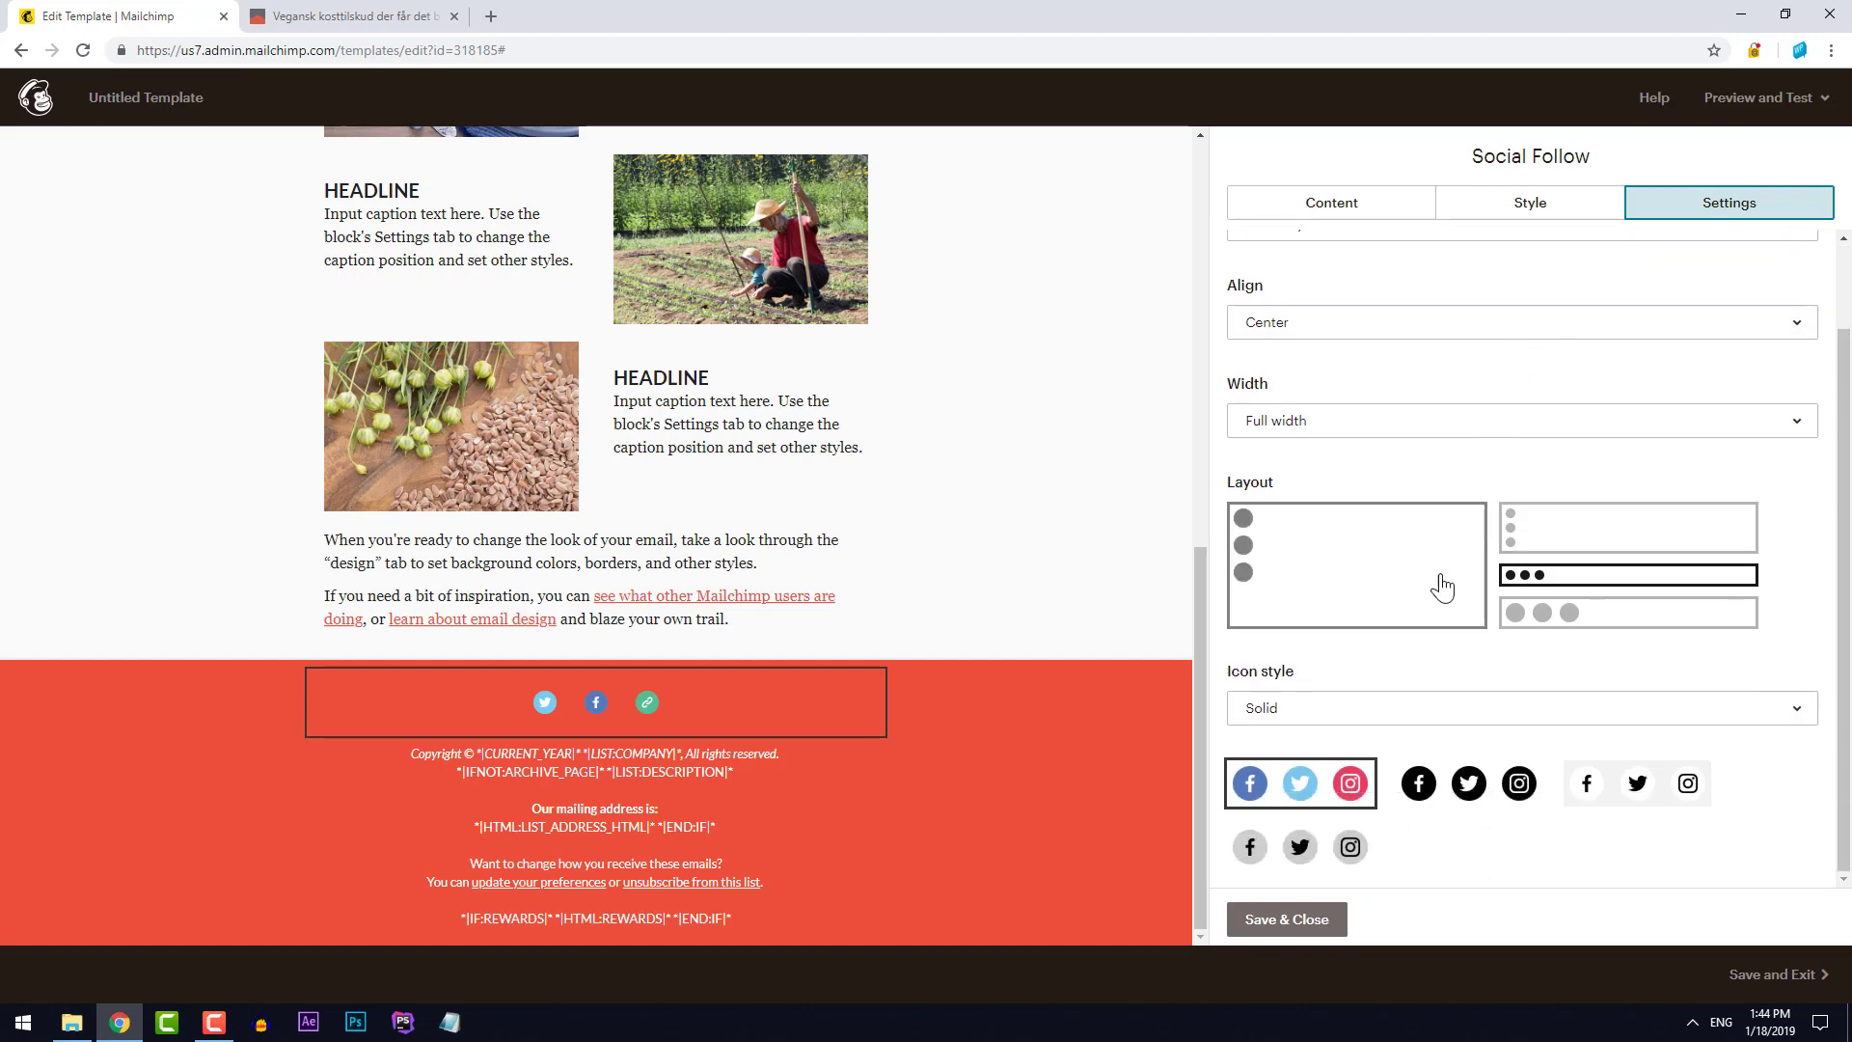
click(1659, 793)
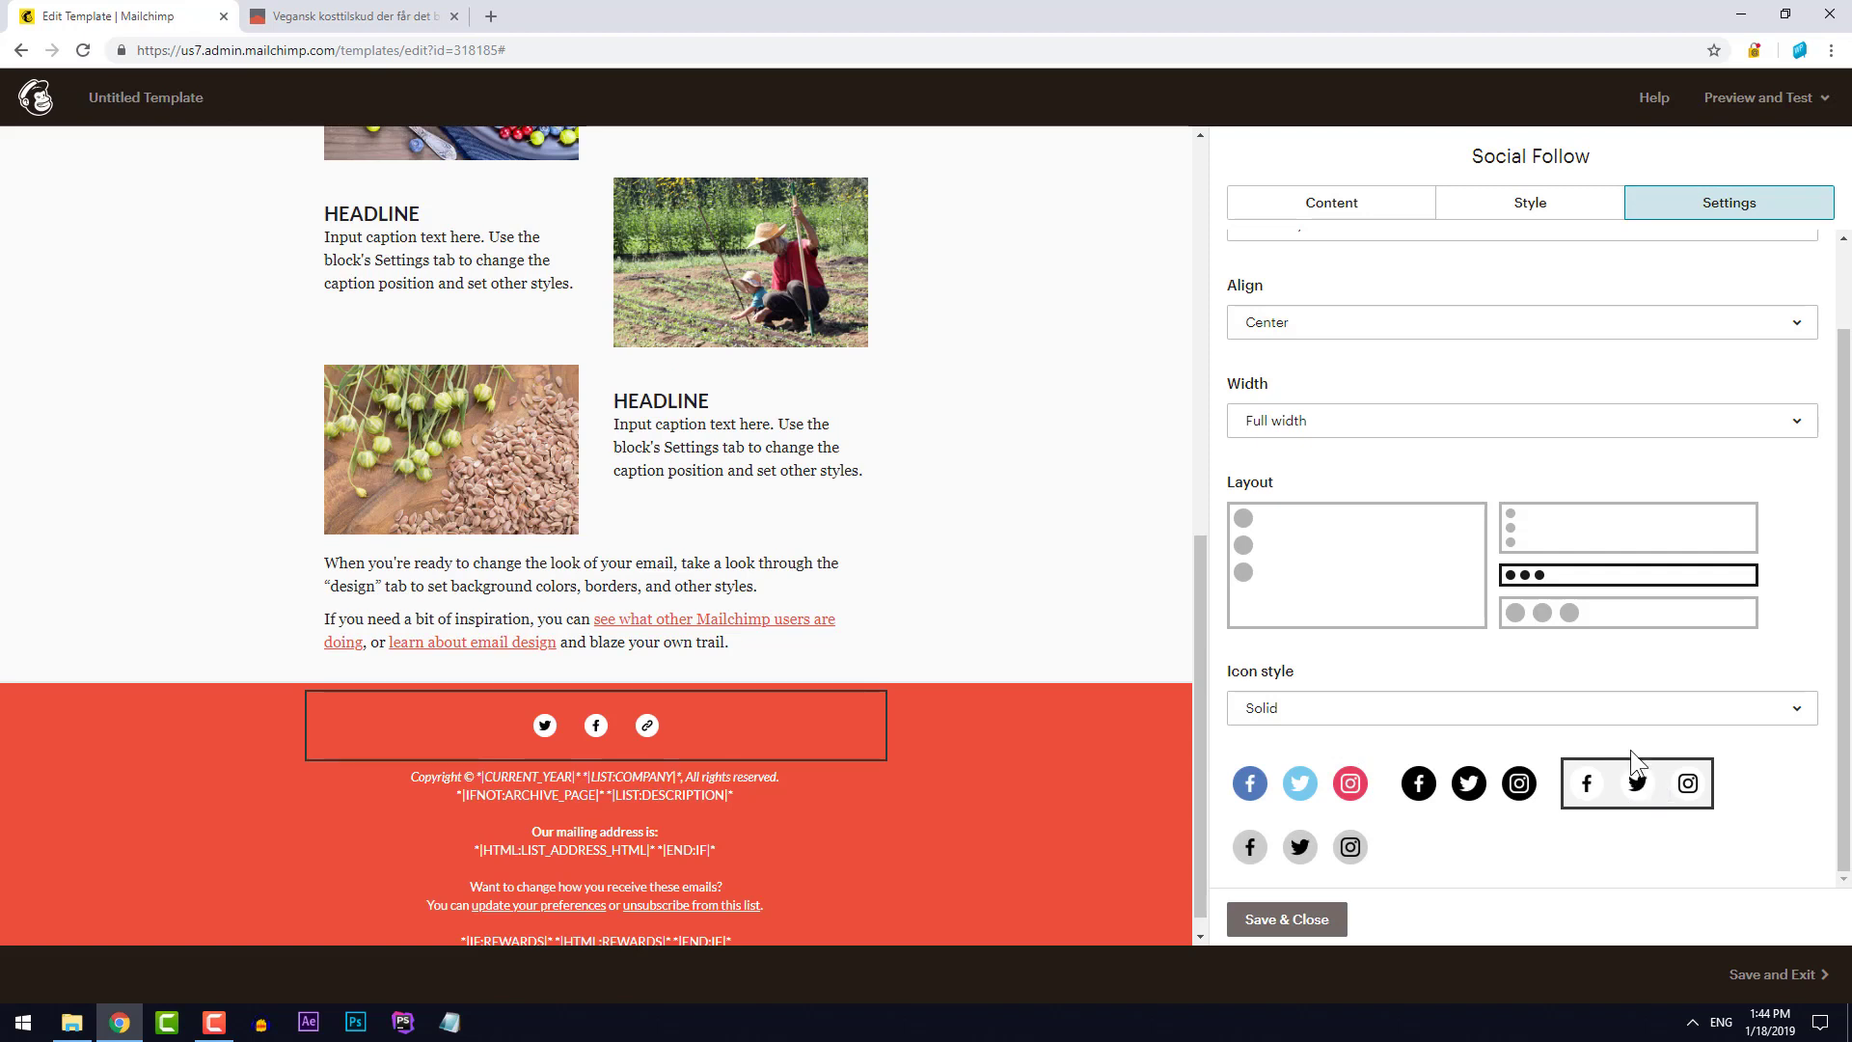
Try the large horizontal and both vertical layouts for the social icons, and return to the small horizontal row
click(1573, 627)
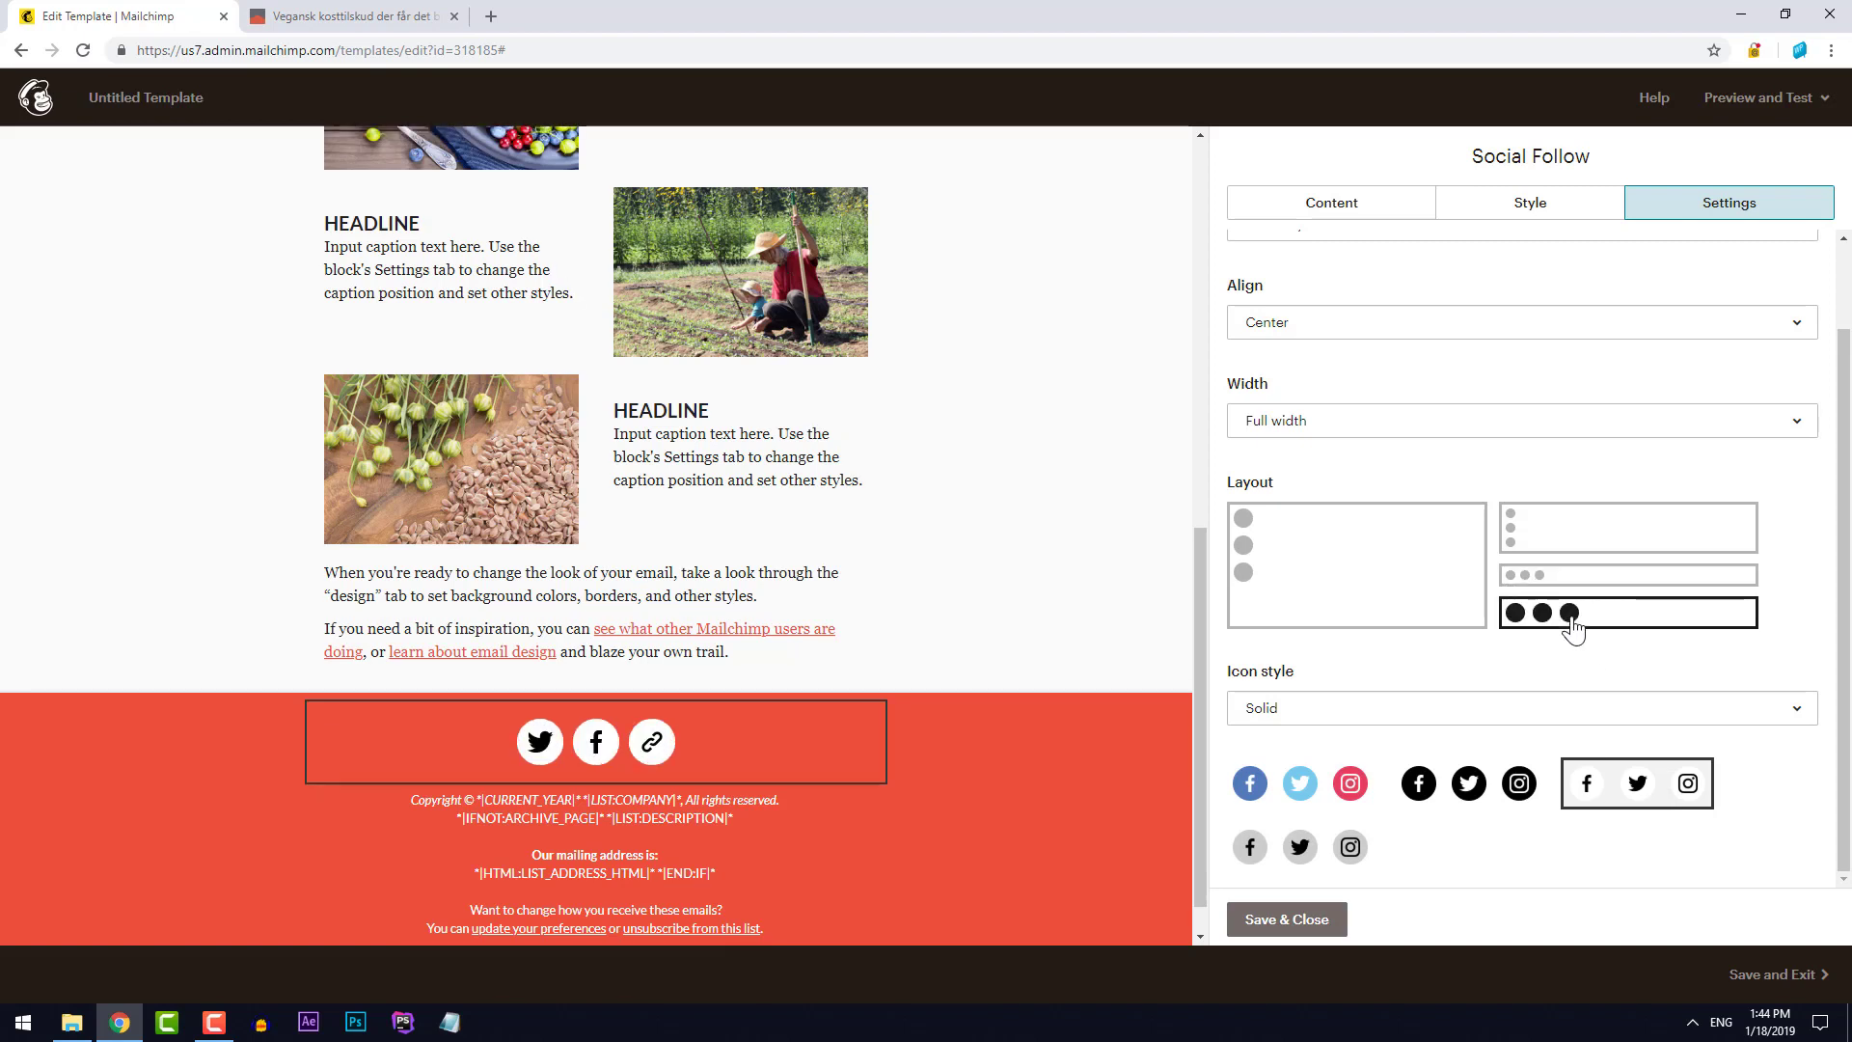
click(1590, 537)
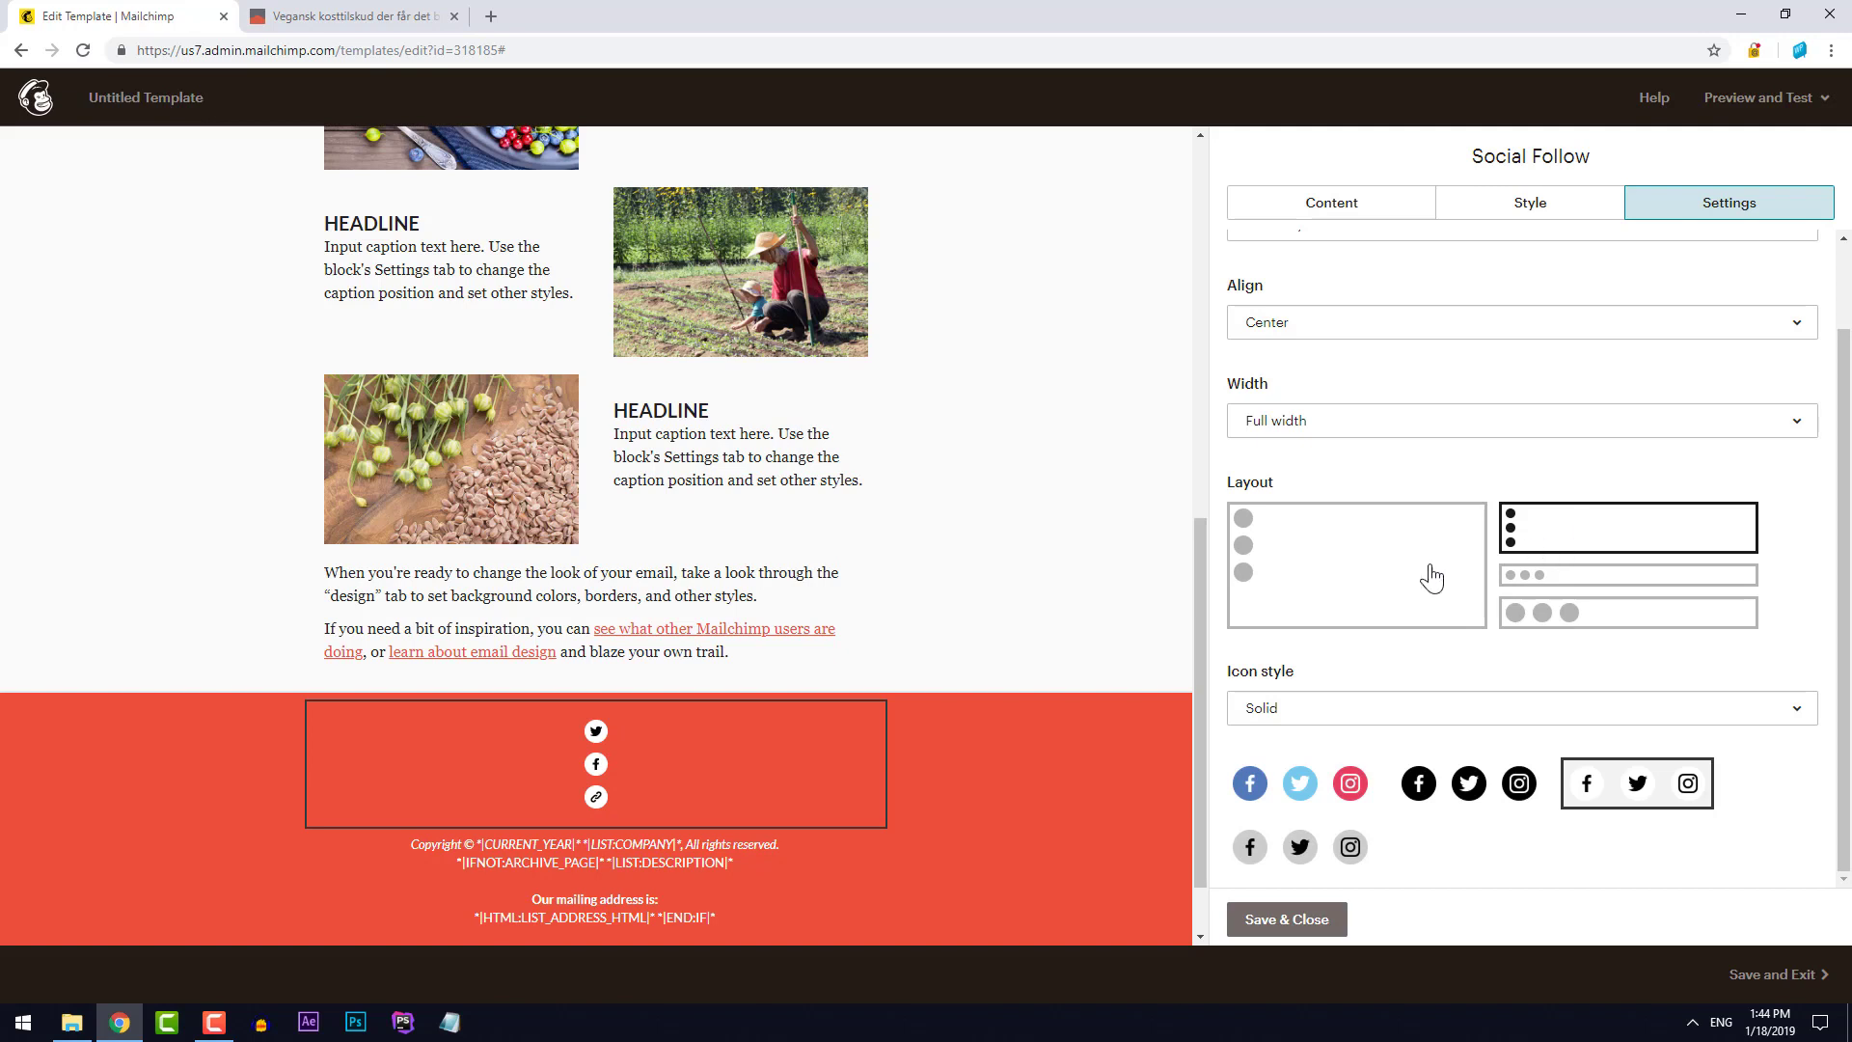
click(1370, 591)
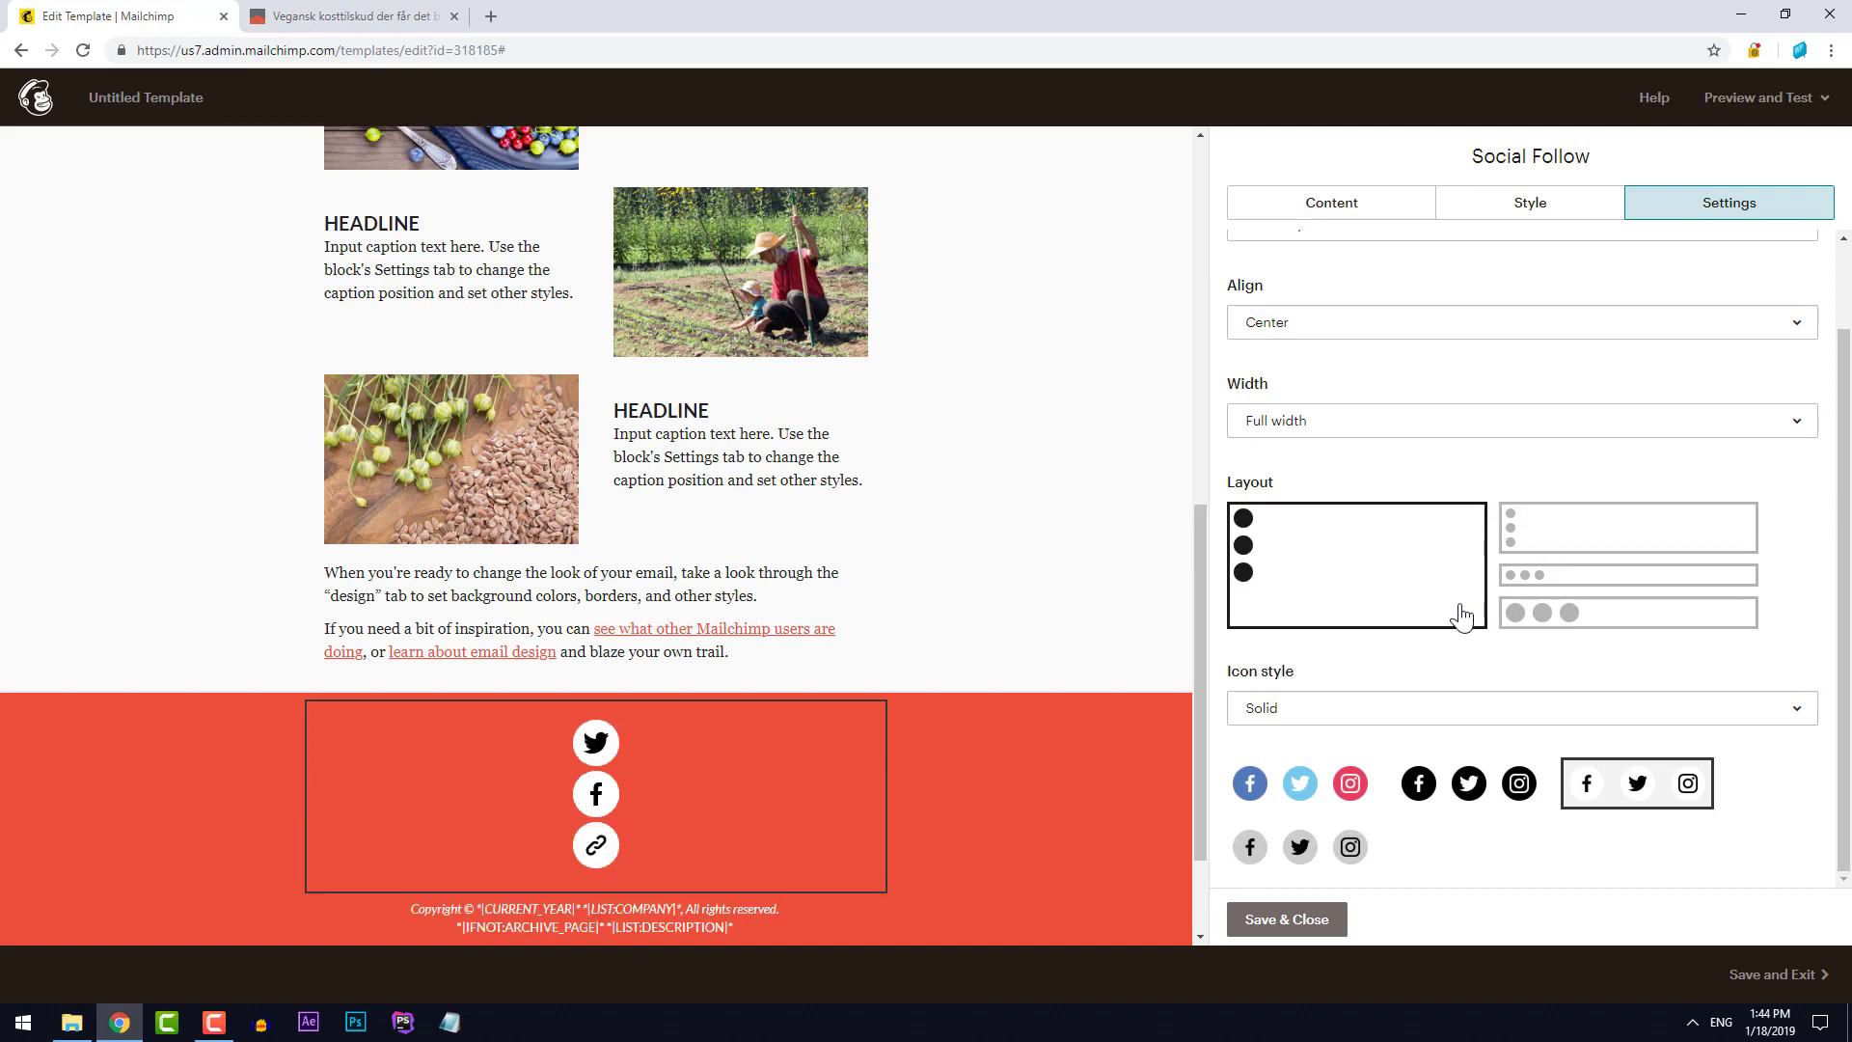
click(1596, 576)
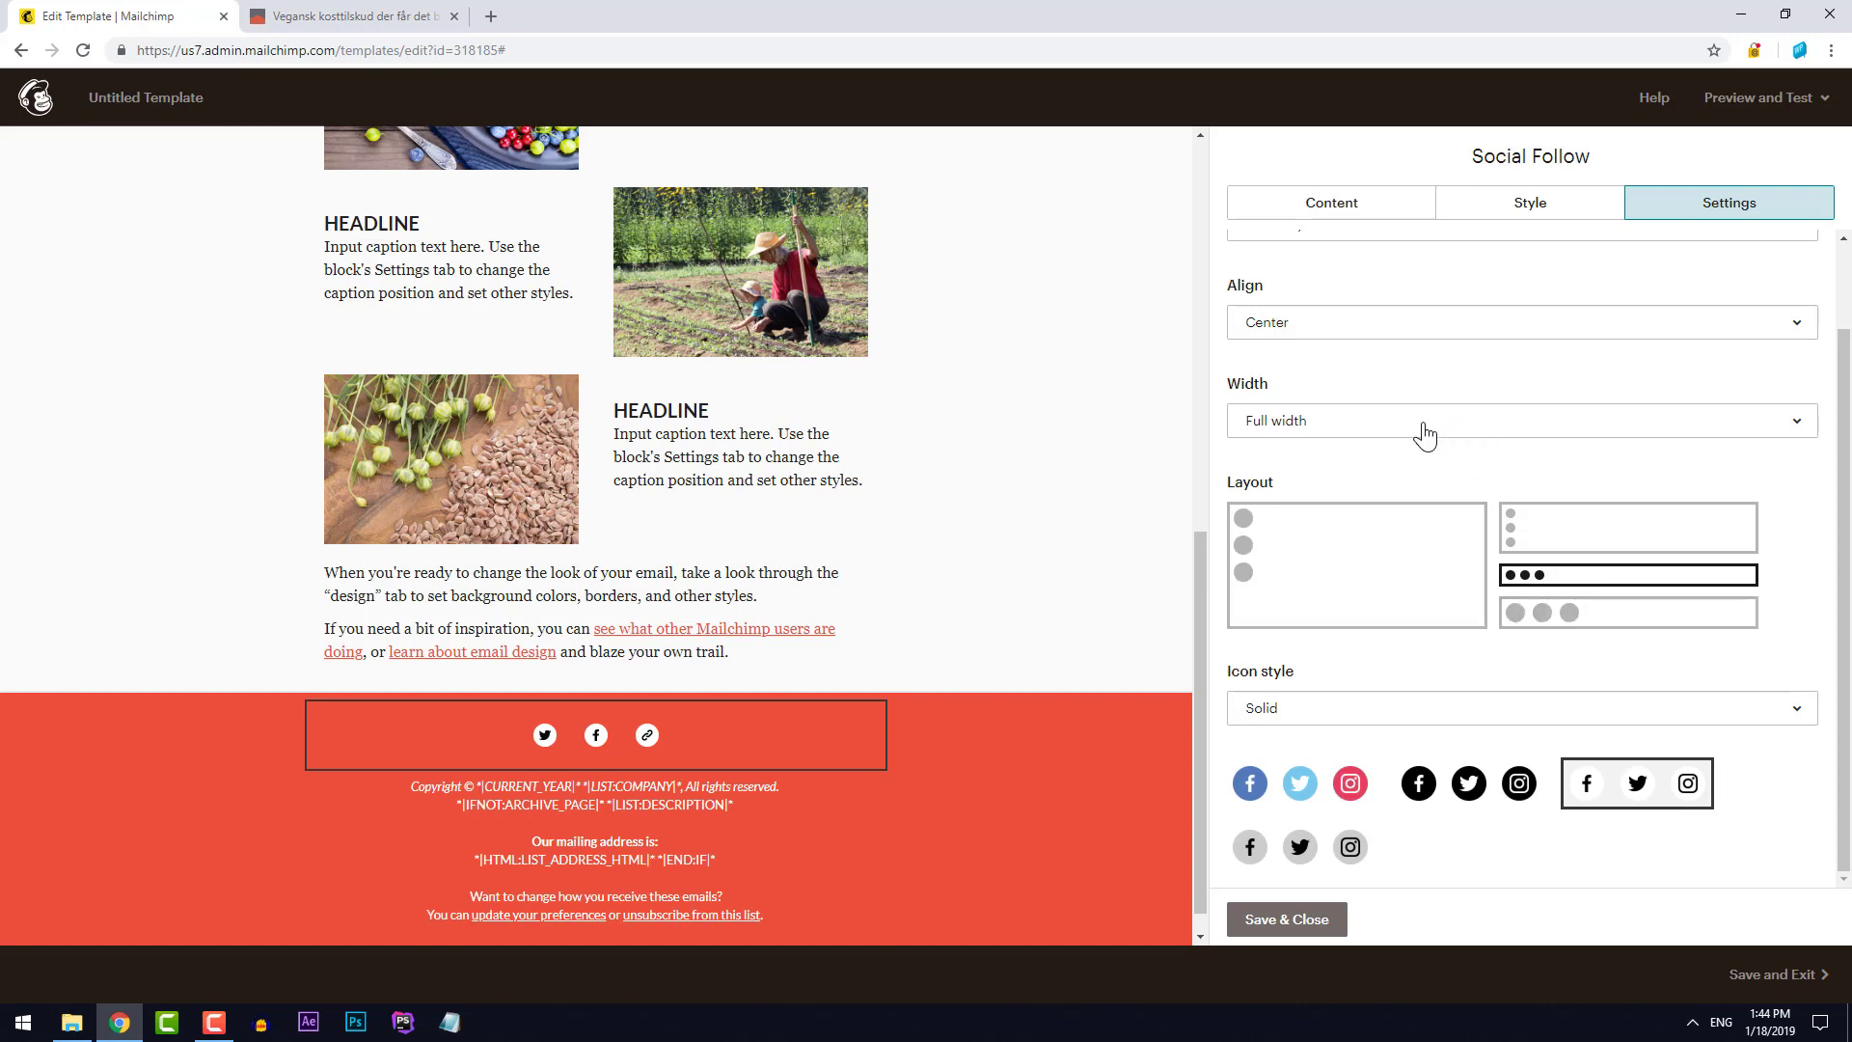
Add a Spotify service to the Social Follow block and remove it again
scroll(1425, 436, up, 2)
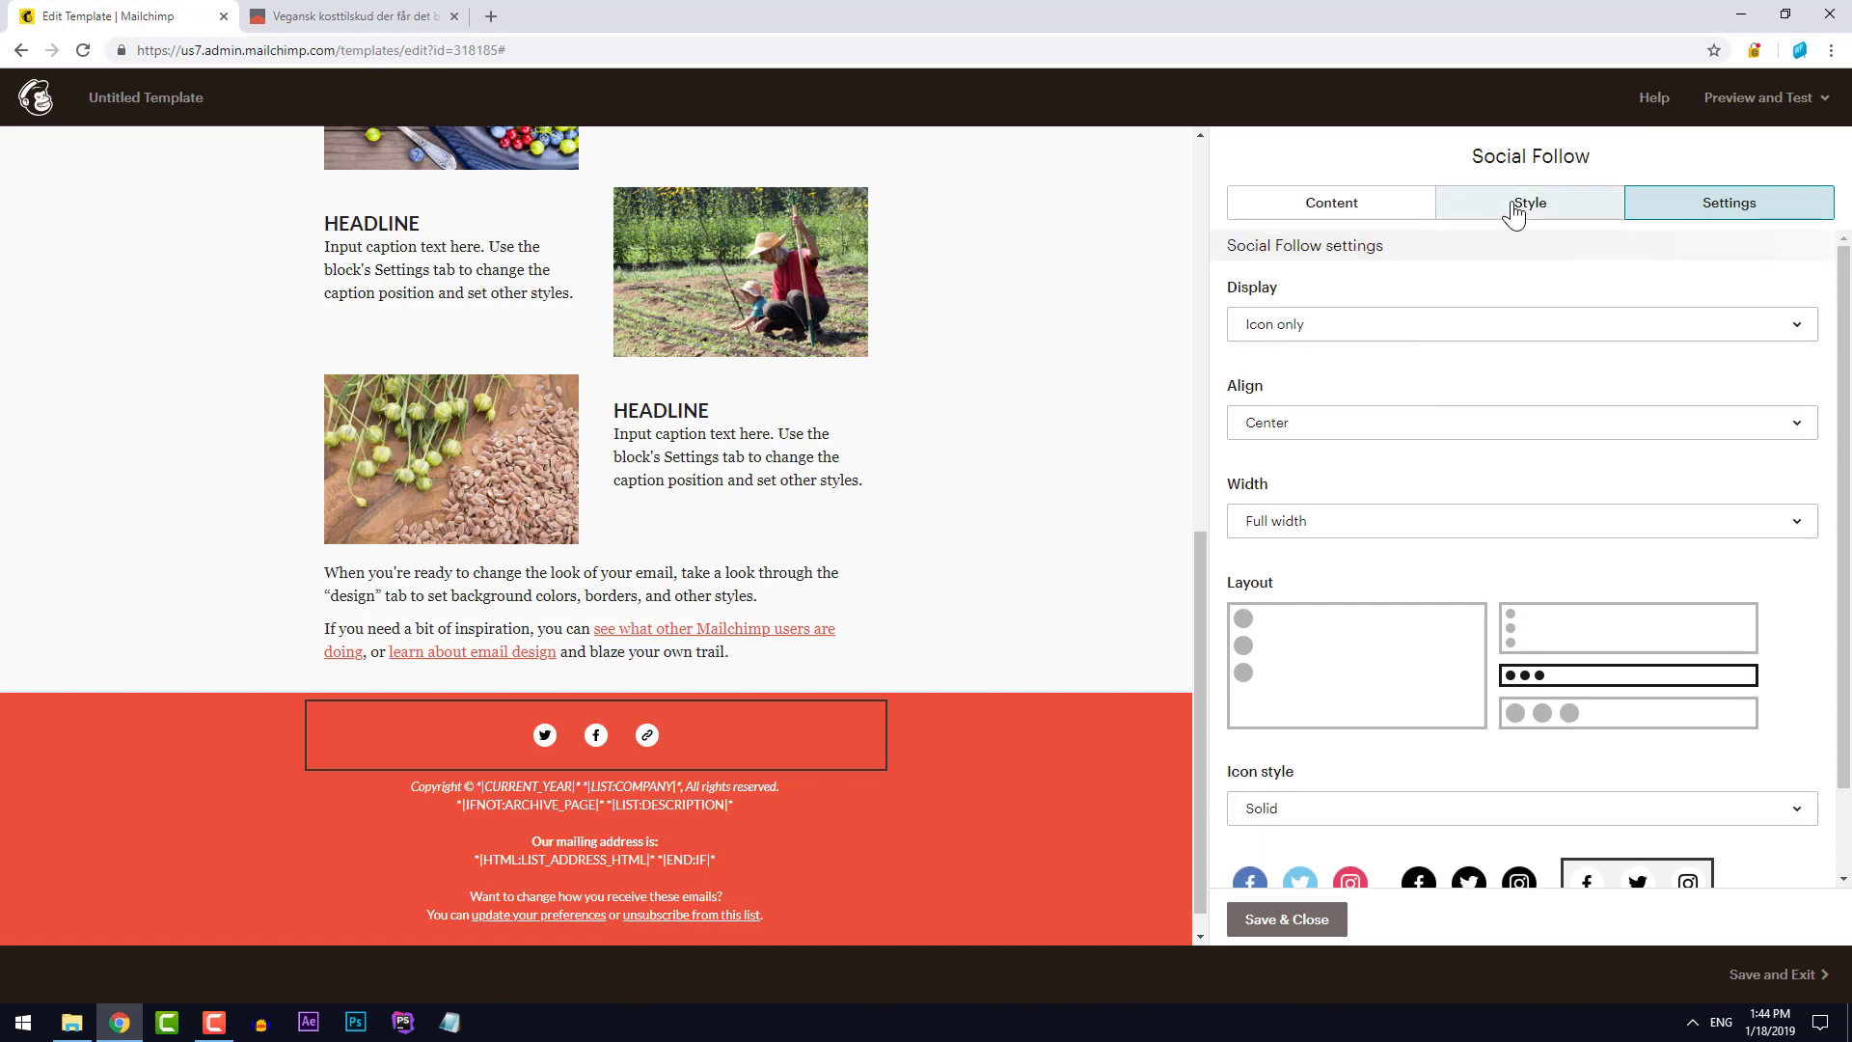
click(1377, 206)
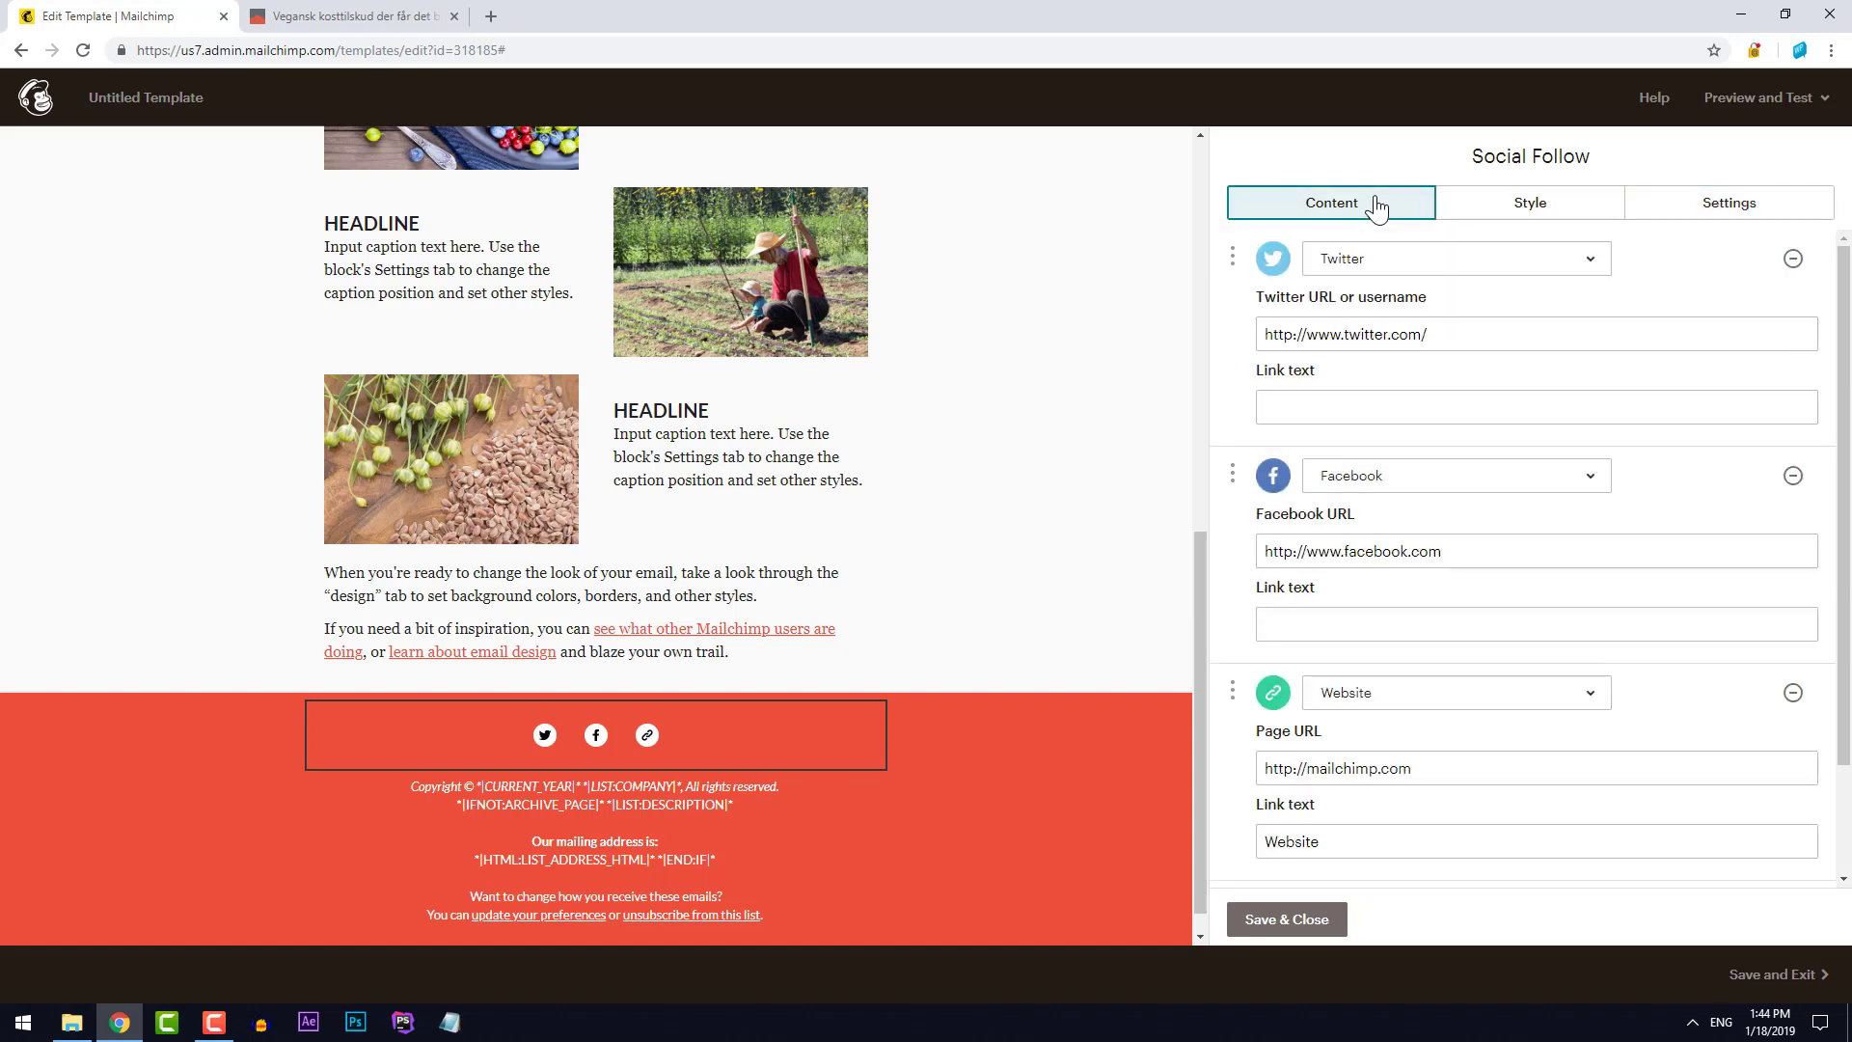
click(1475, 334)
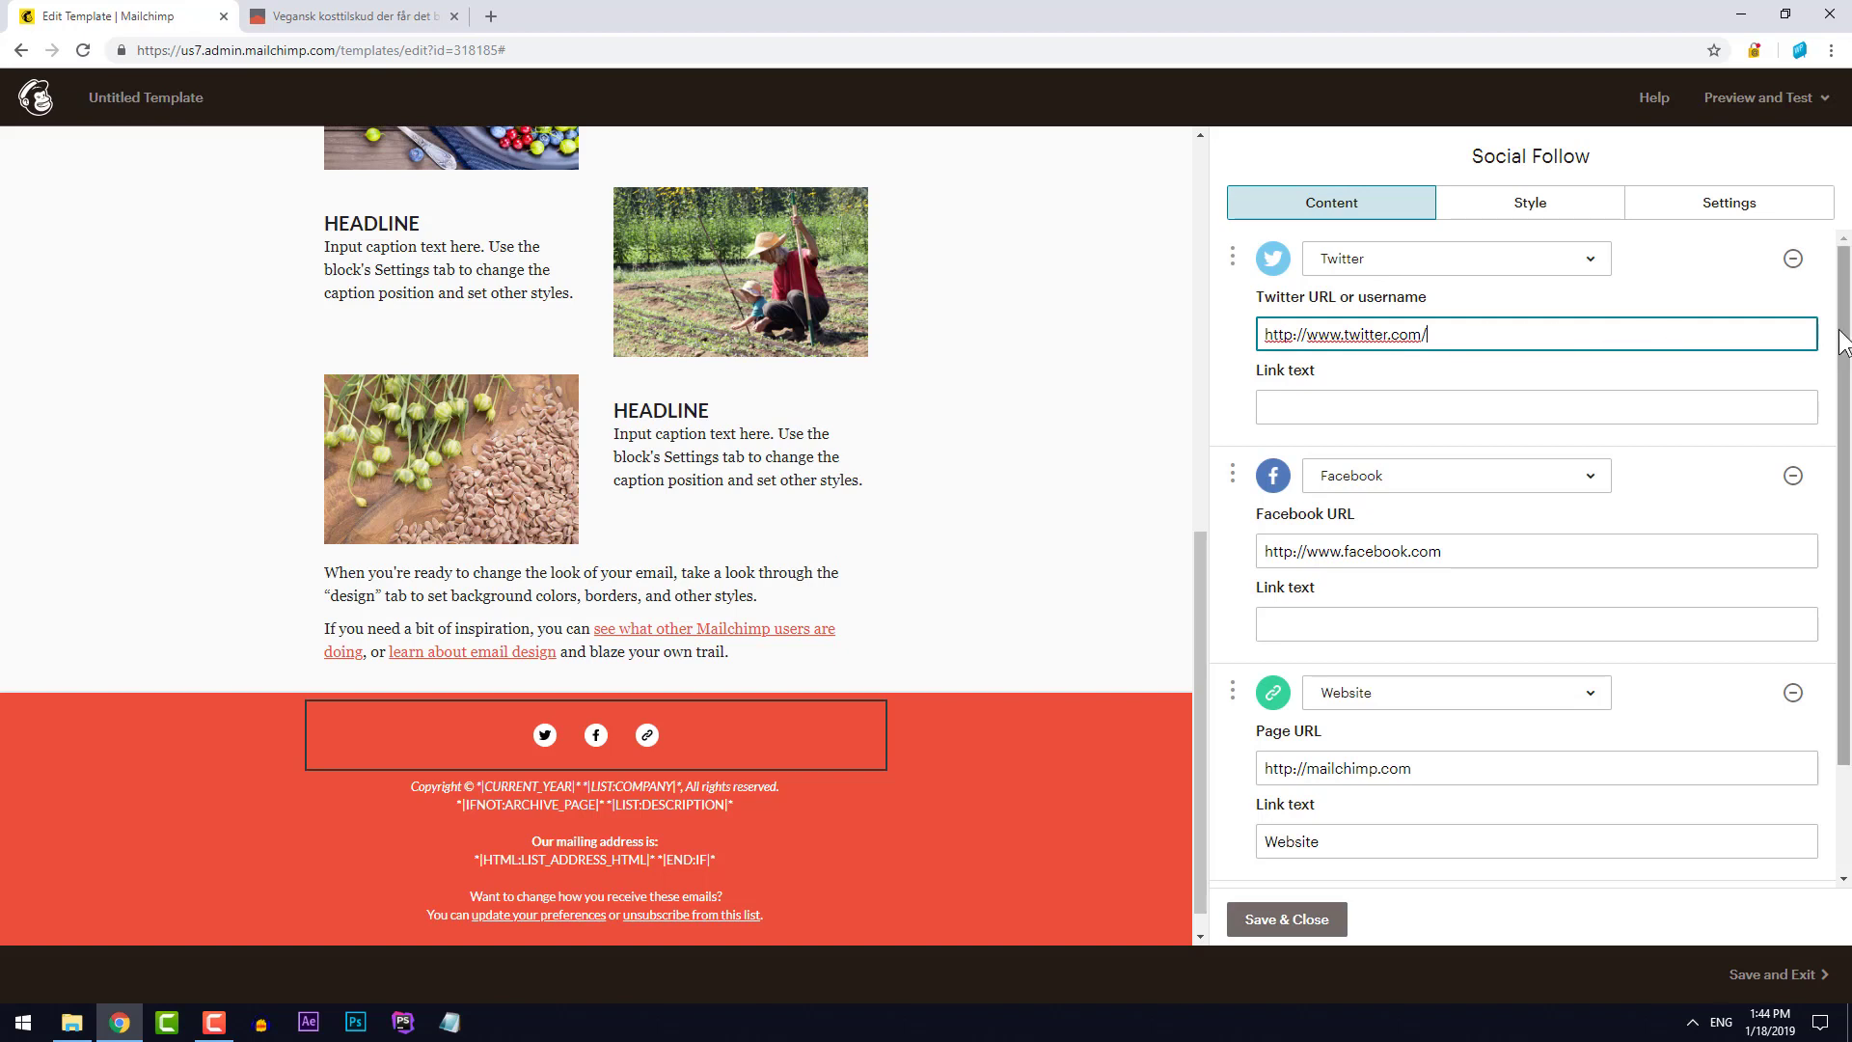
drag(1844, 339, 1847, 485)
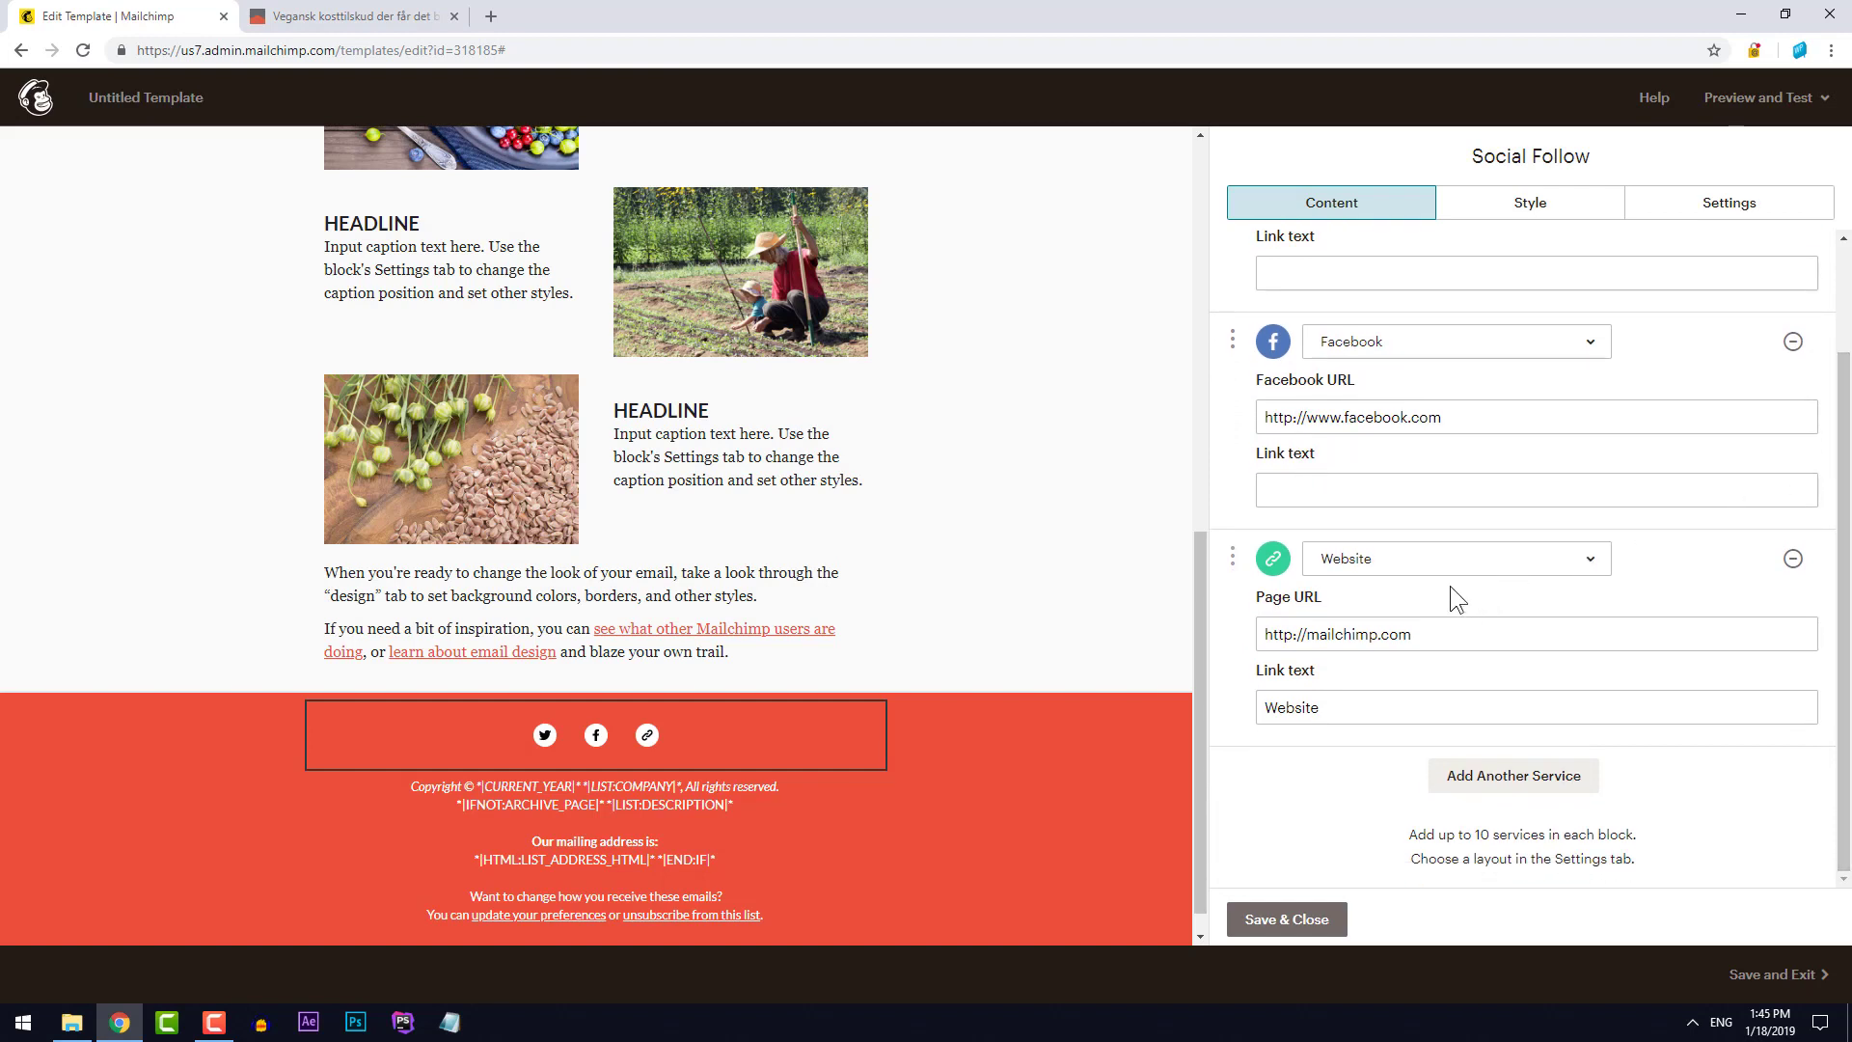
click(1523, 789)
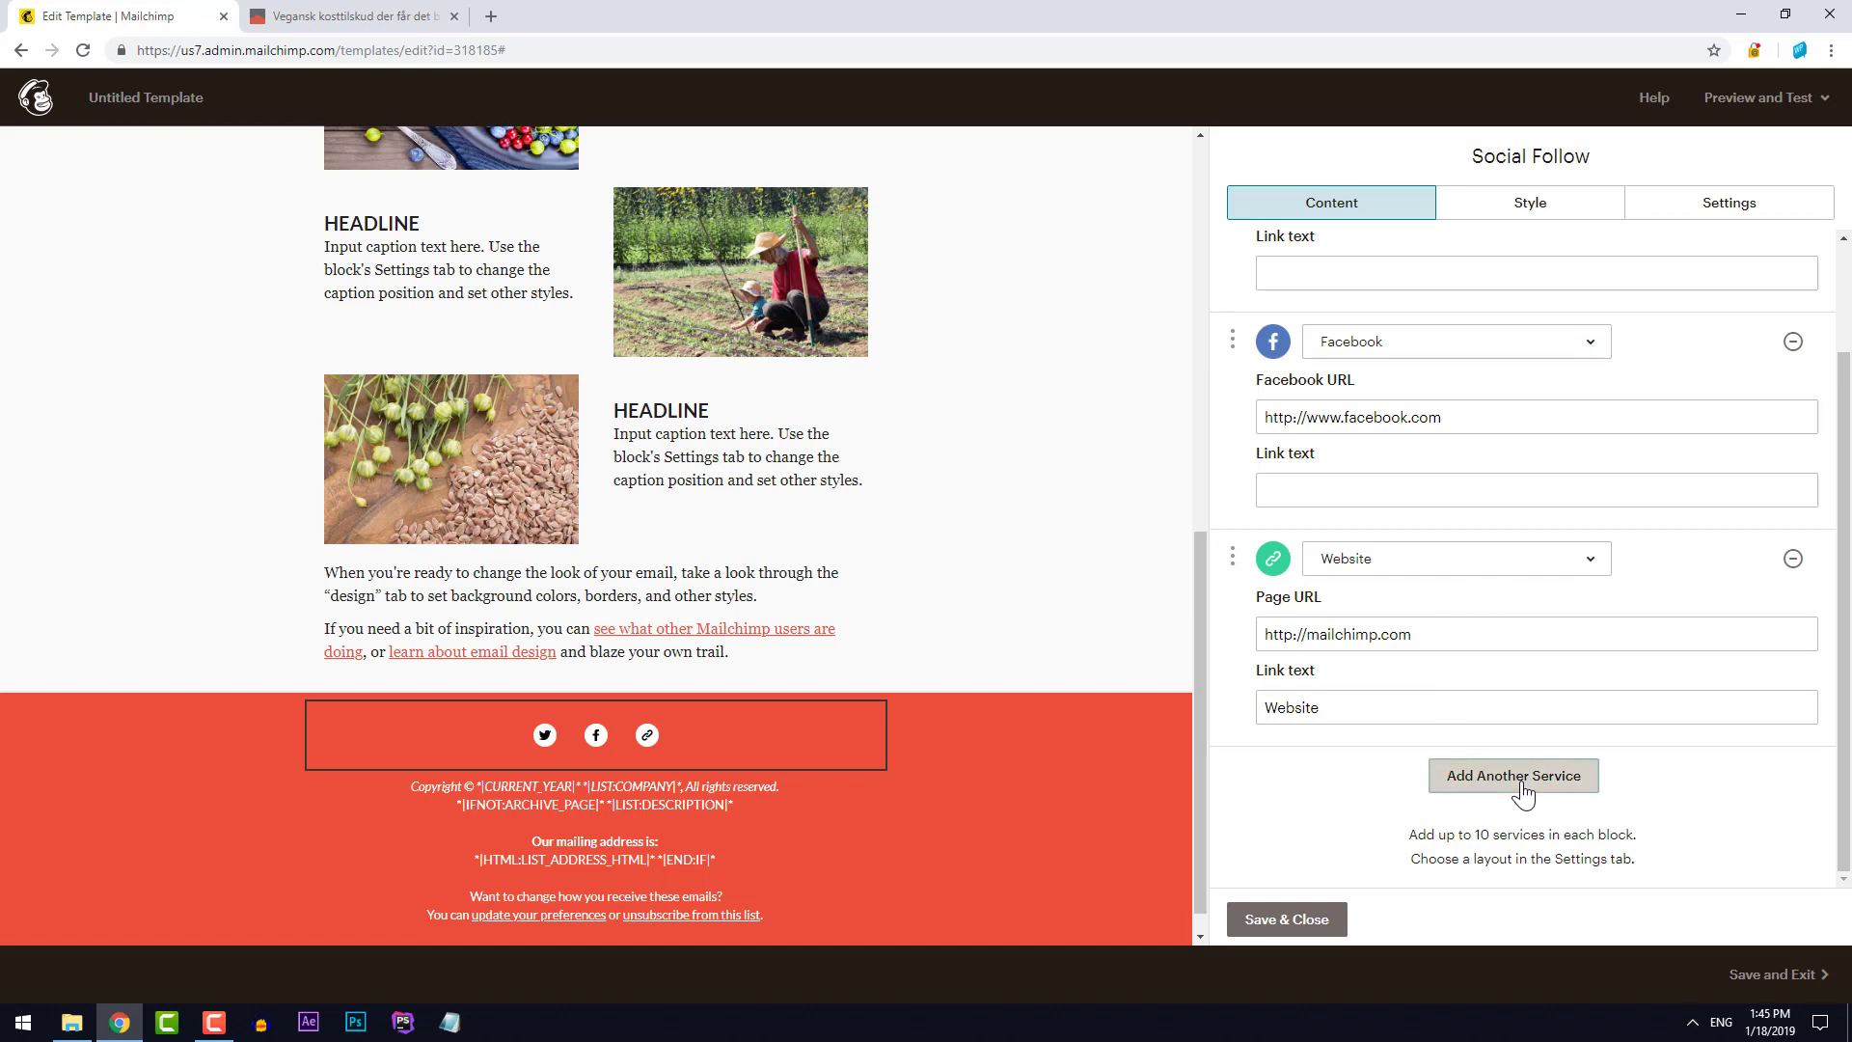
scroll(1675, 770, down, 3)
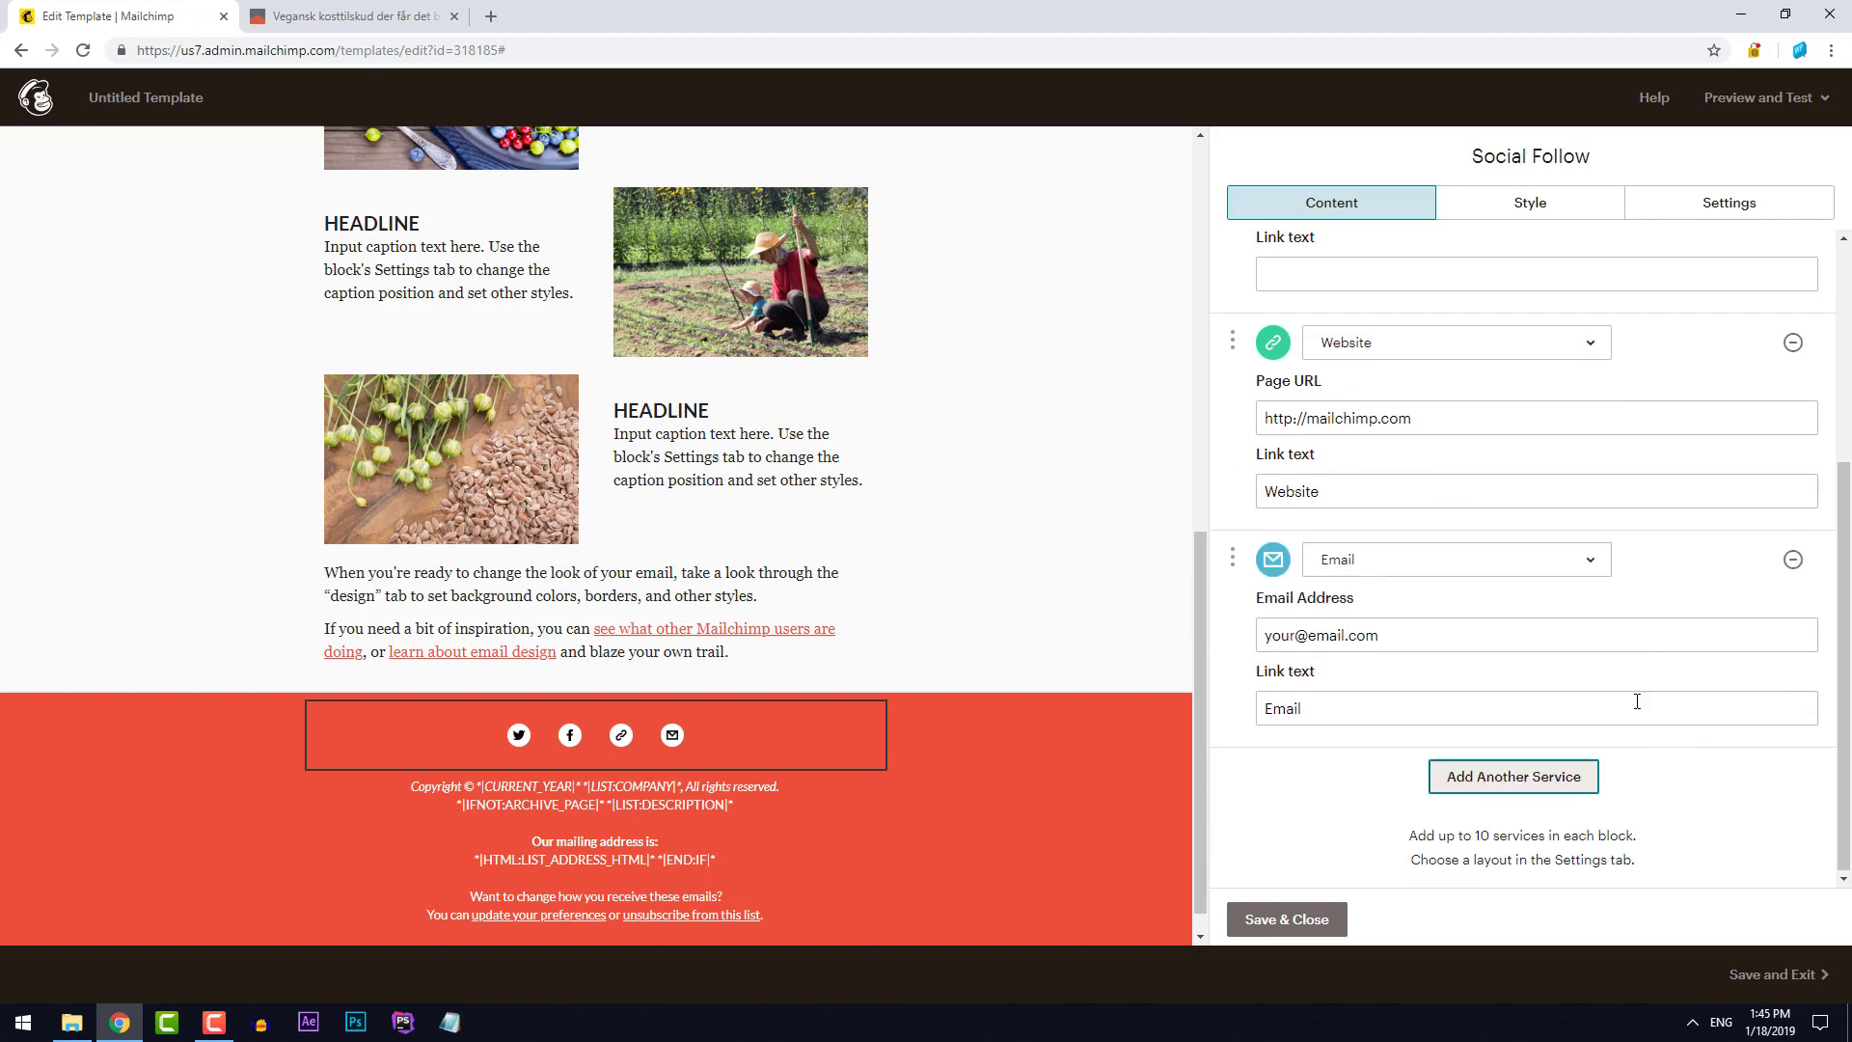
click(1529, 569)
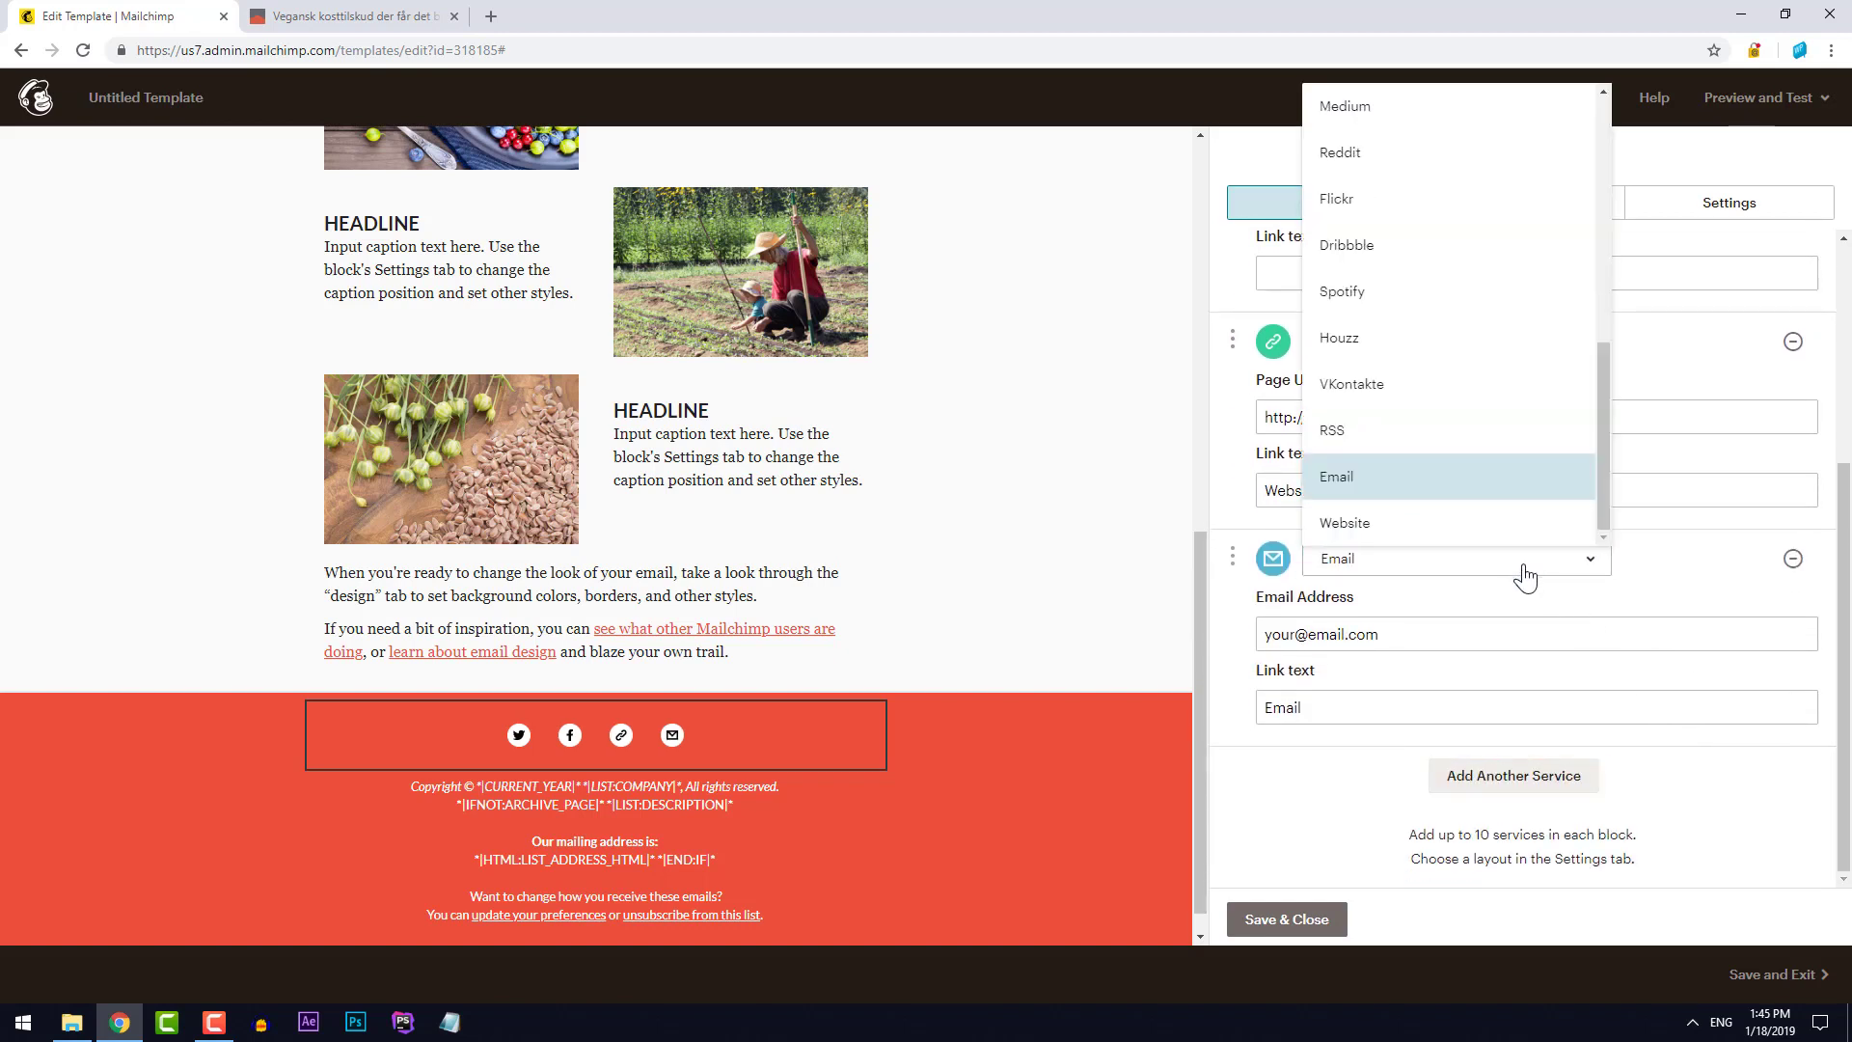
drag(1603, 420, 1640, 524)
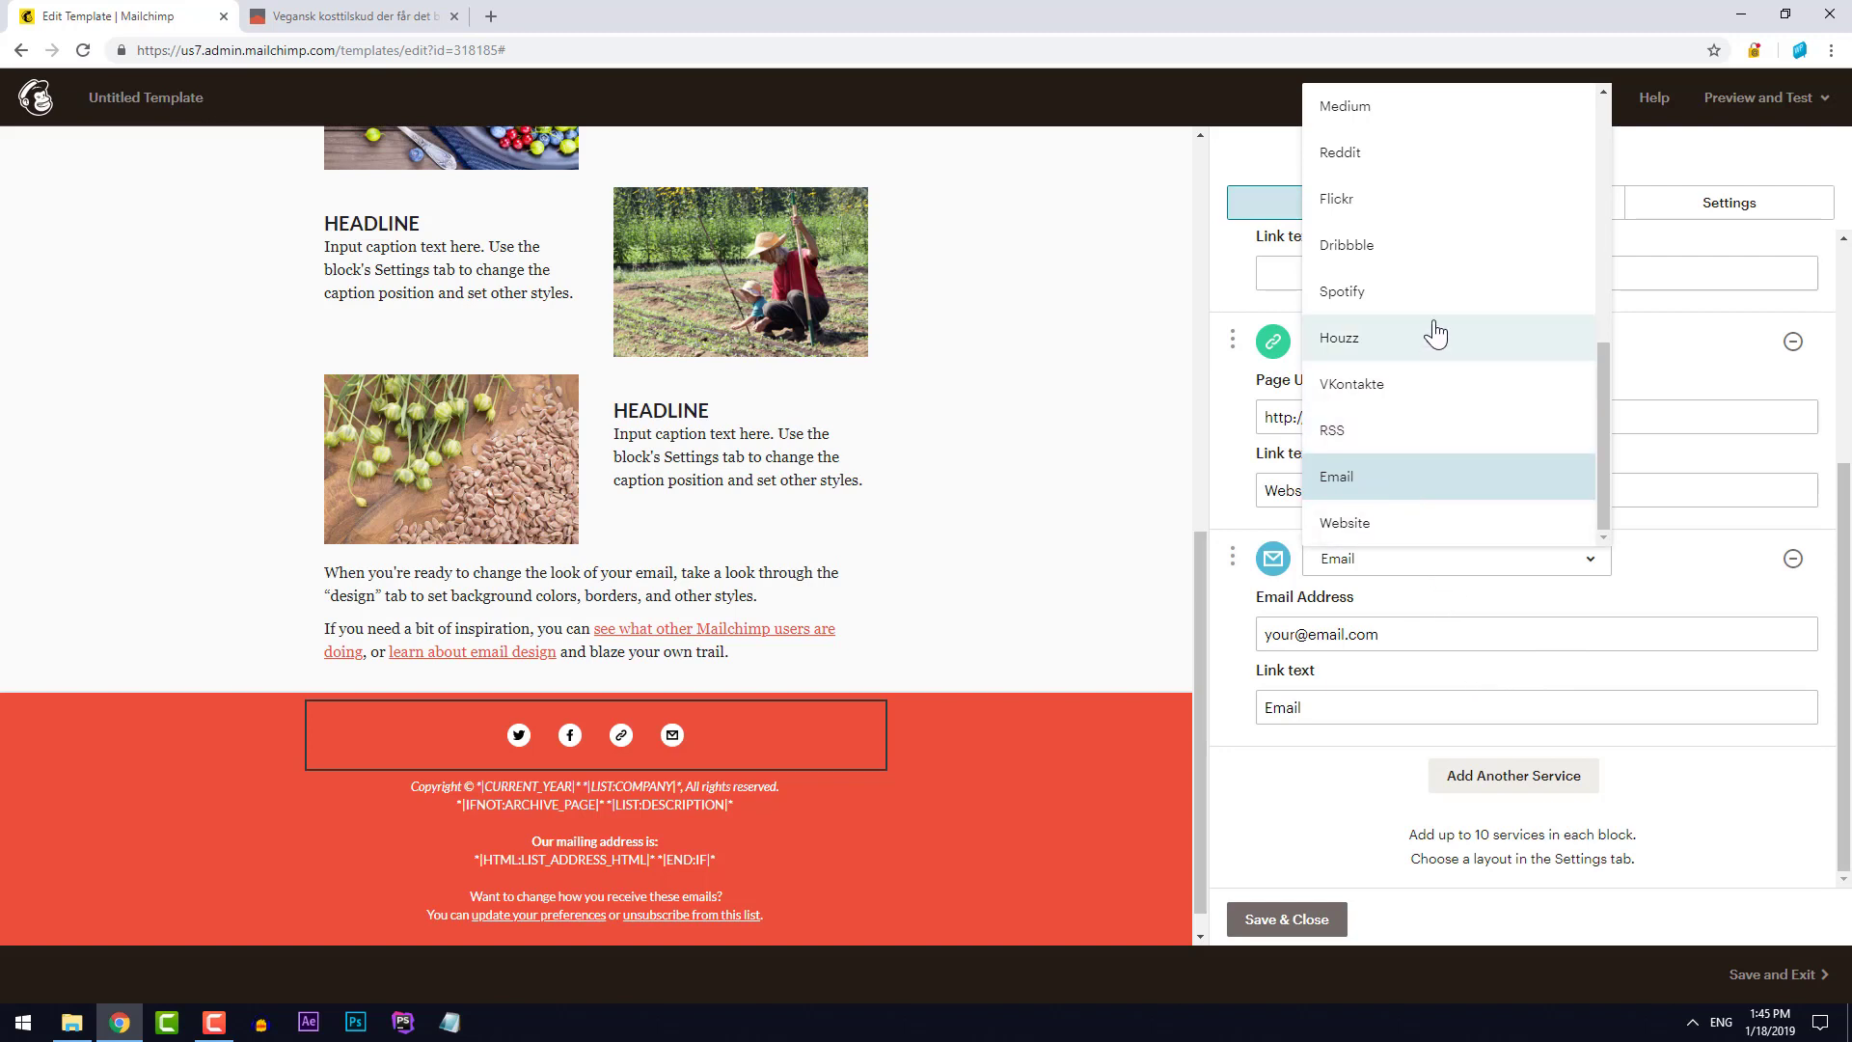
click(1441, 291)
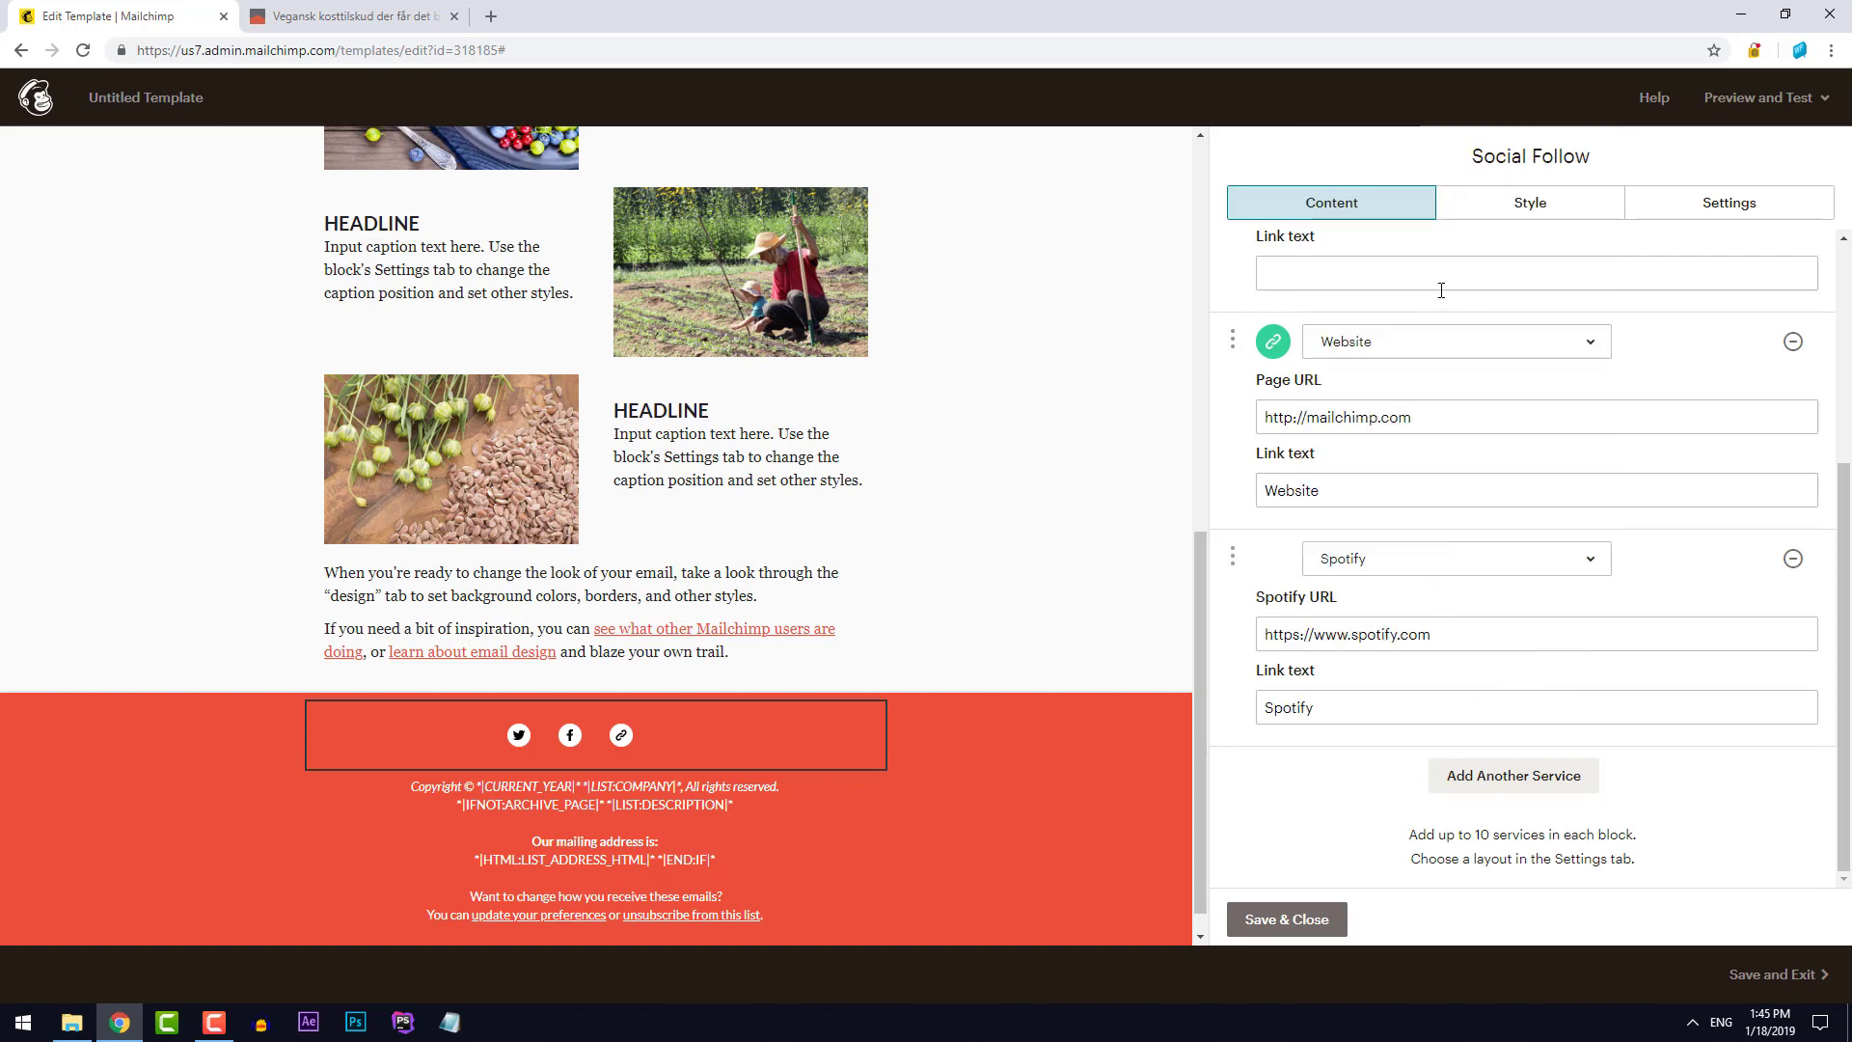
click(1473, 634)
click(1366, 709)
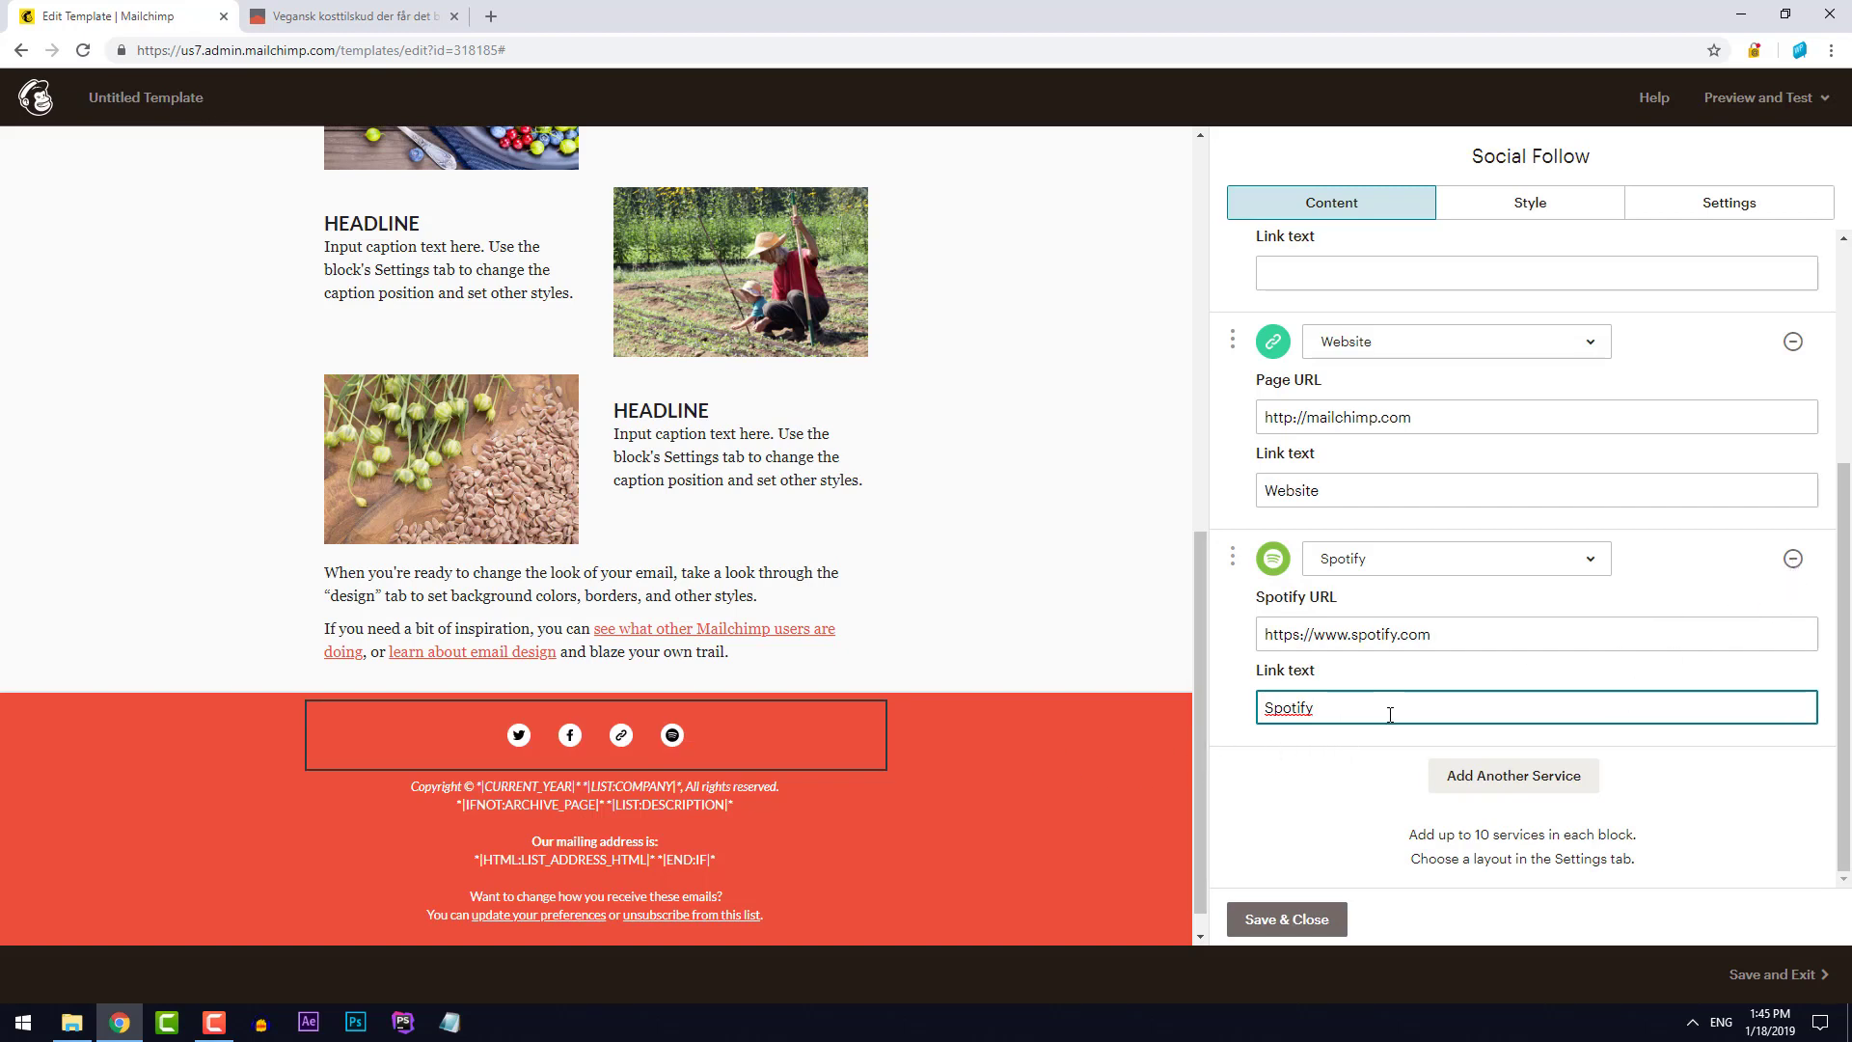
click(1793, 559)
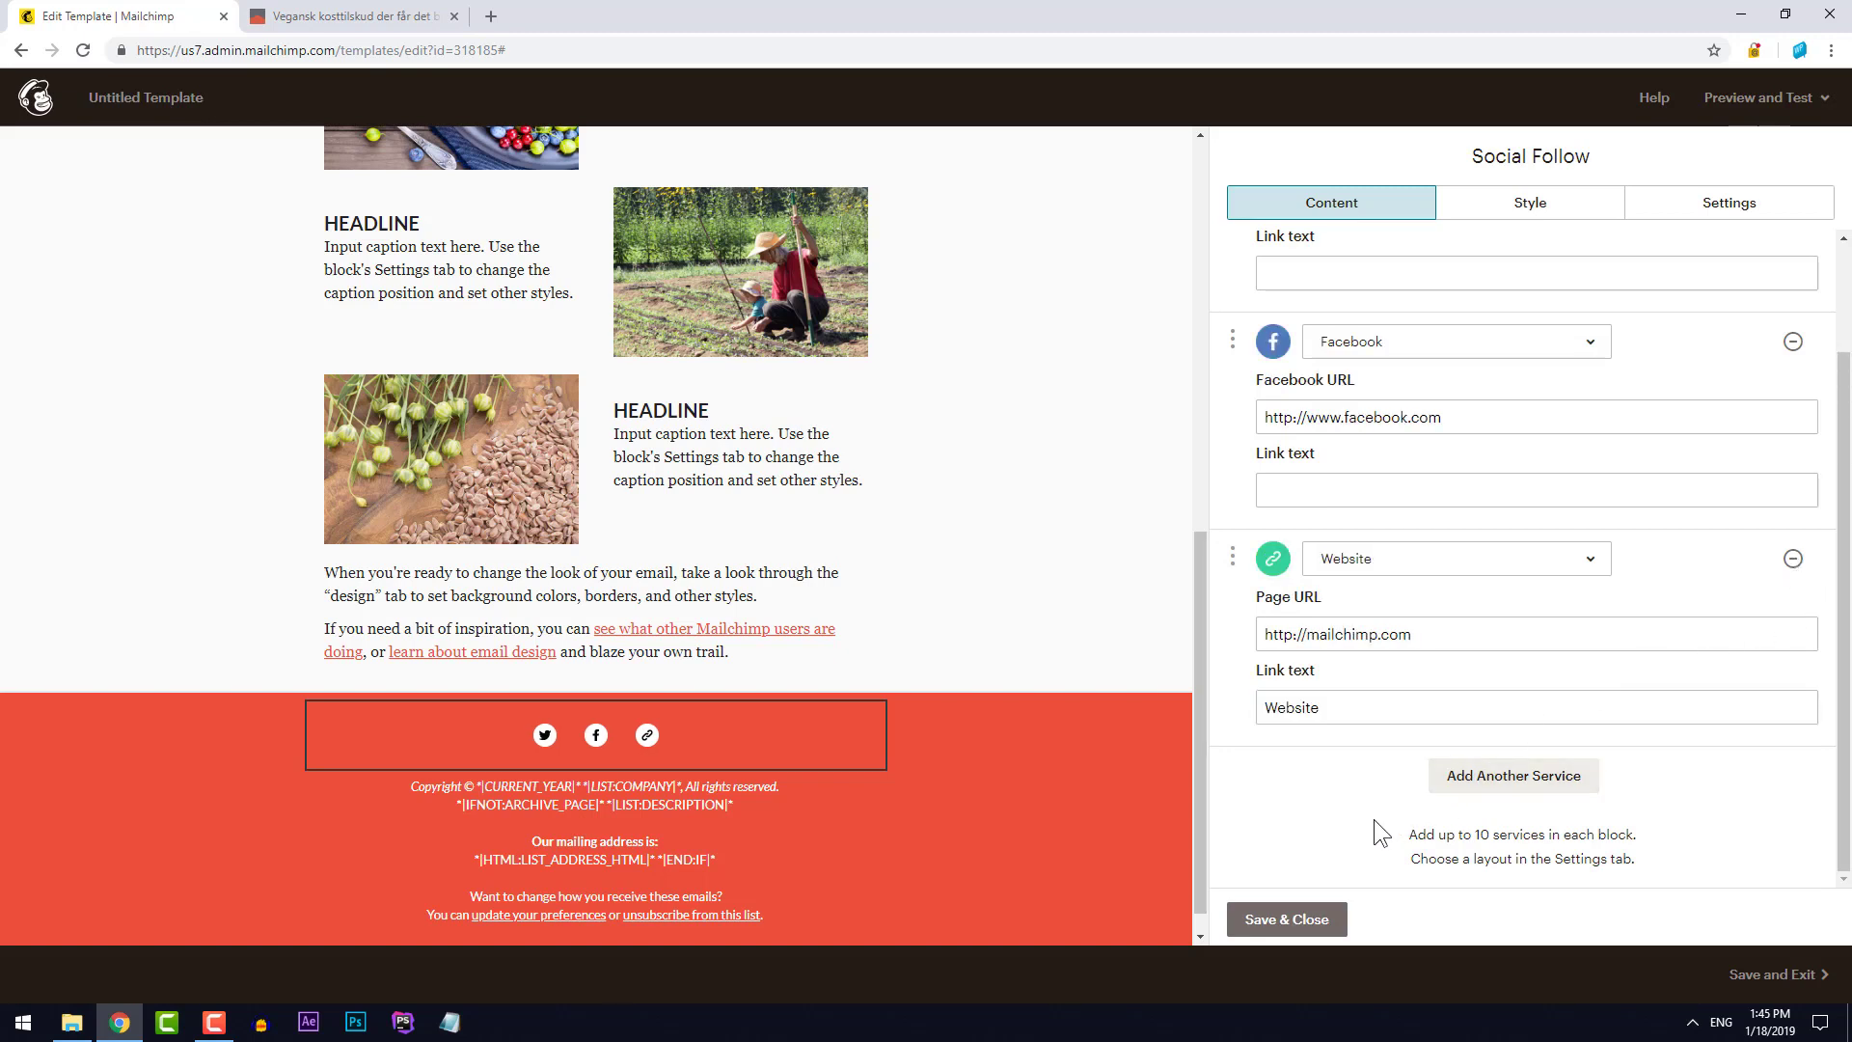
Save the Social Follow block and shorten the footer's preferences line to the link "Unsubscribe from this list."
click(1299, 918)
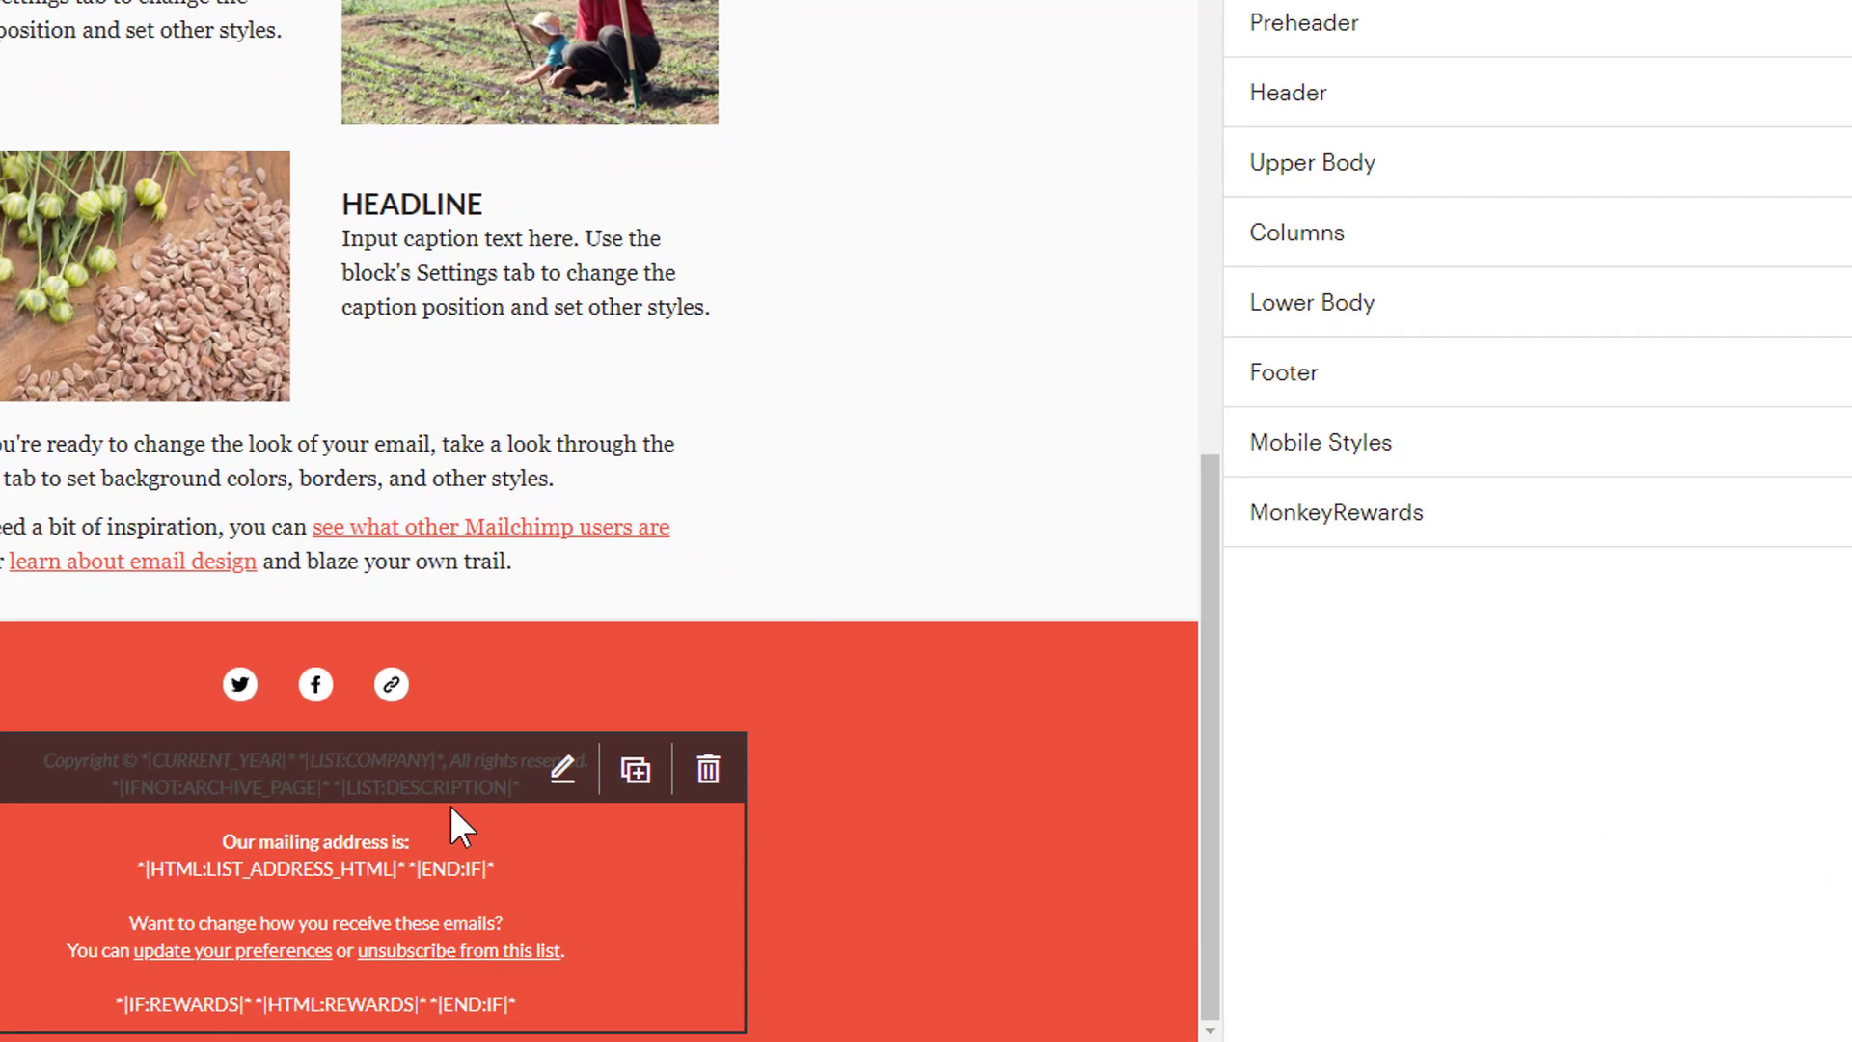
click(449, 802)
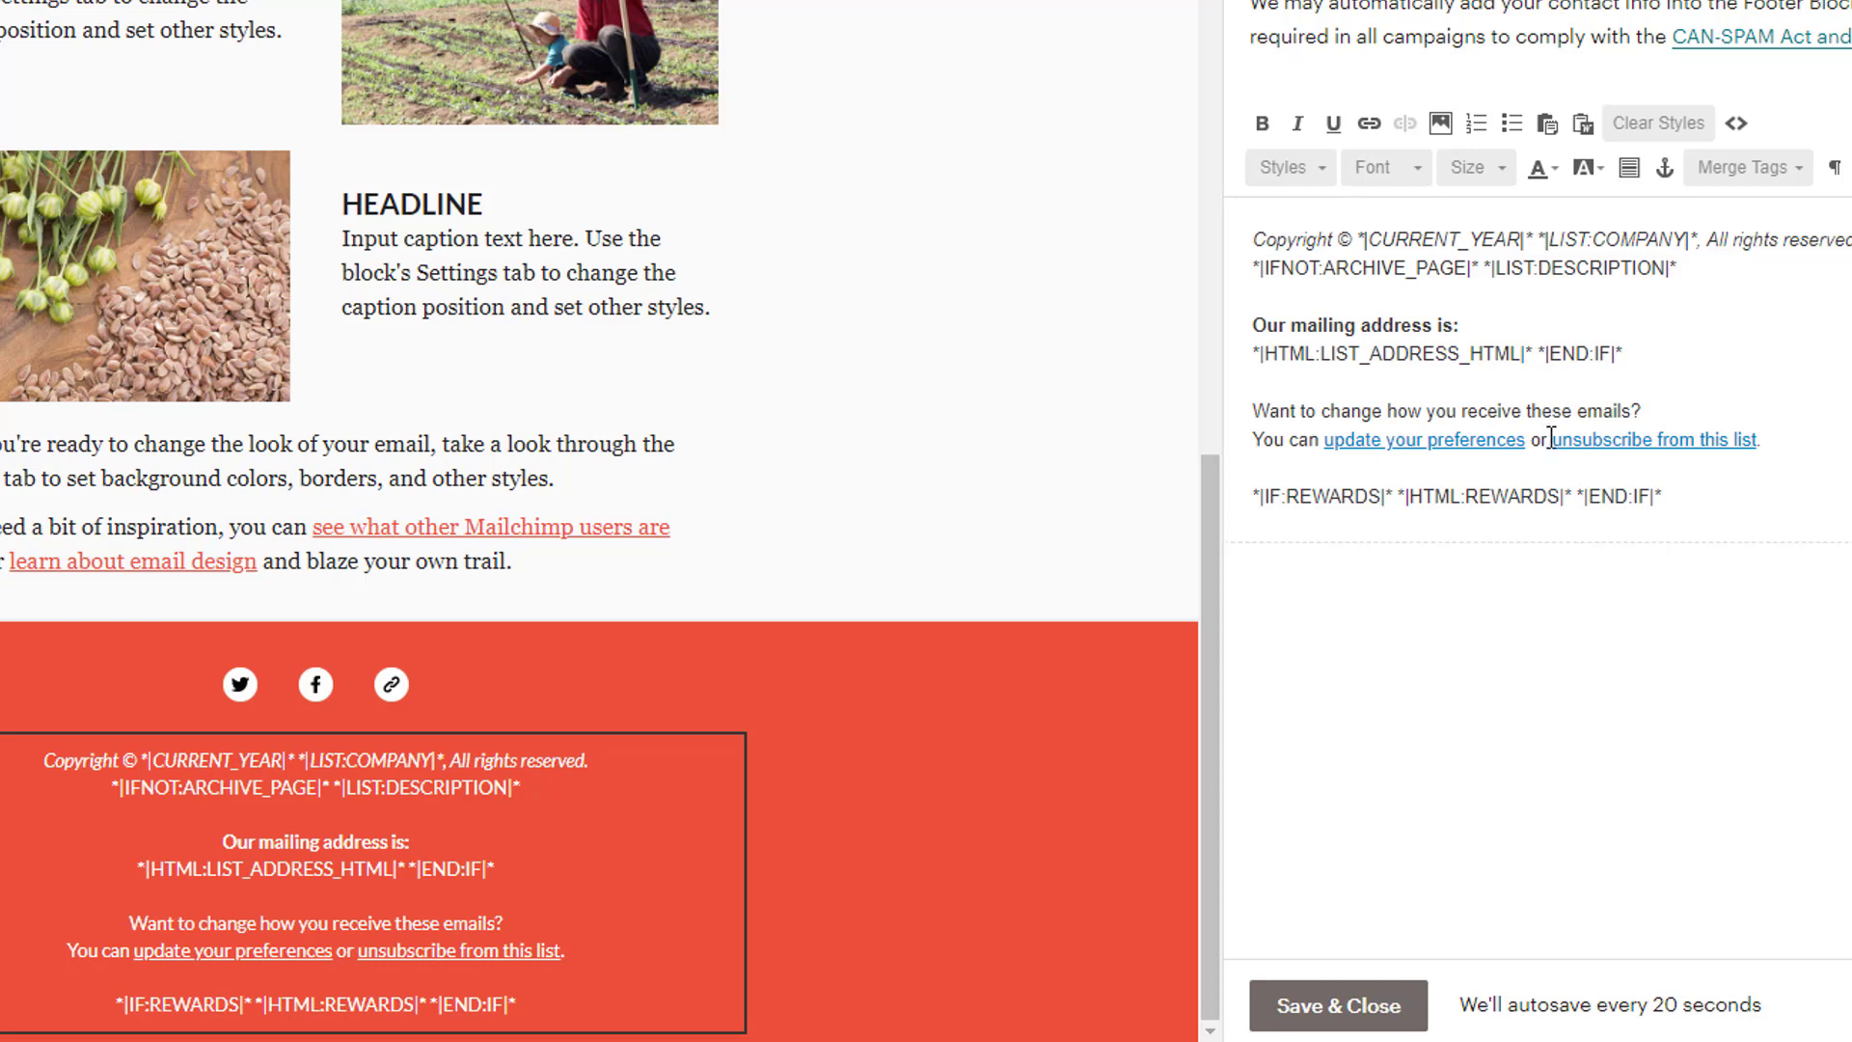
drag(1550, 438, 1256, 440)
key(BackSpace)
key(Delete)
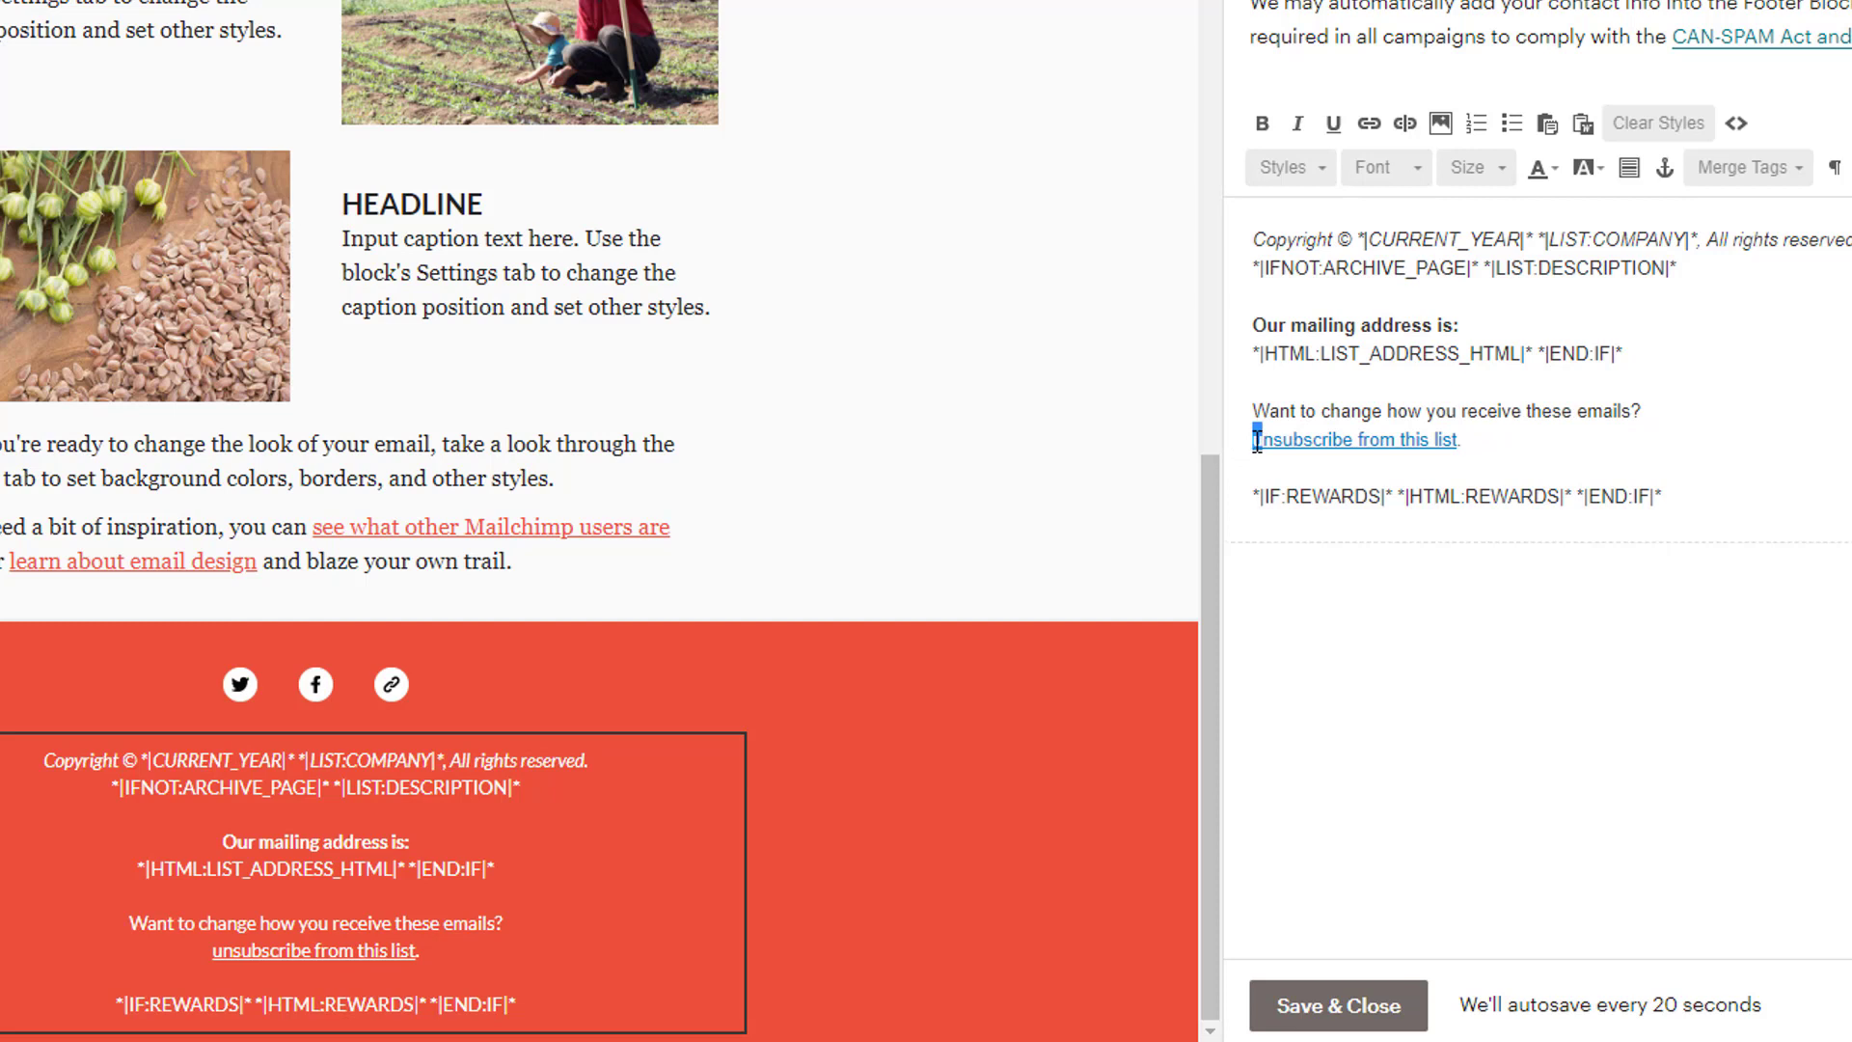
text(U)
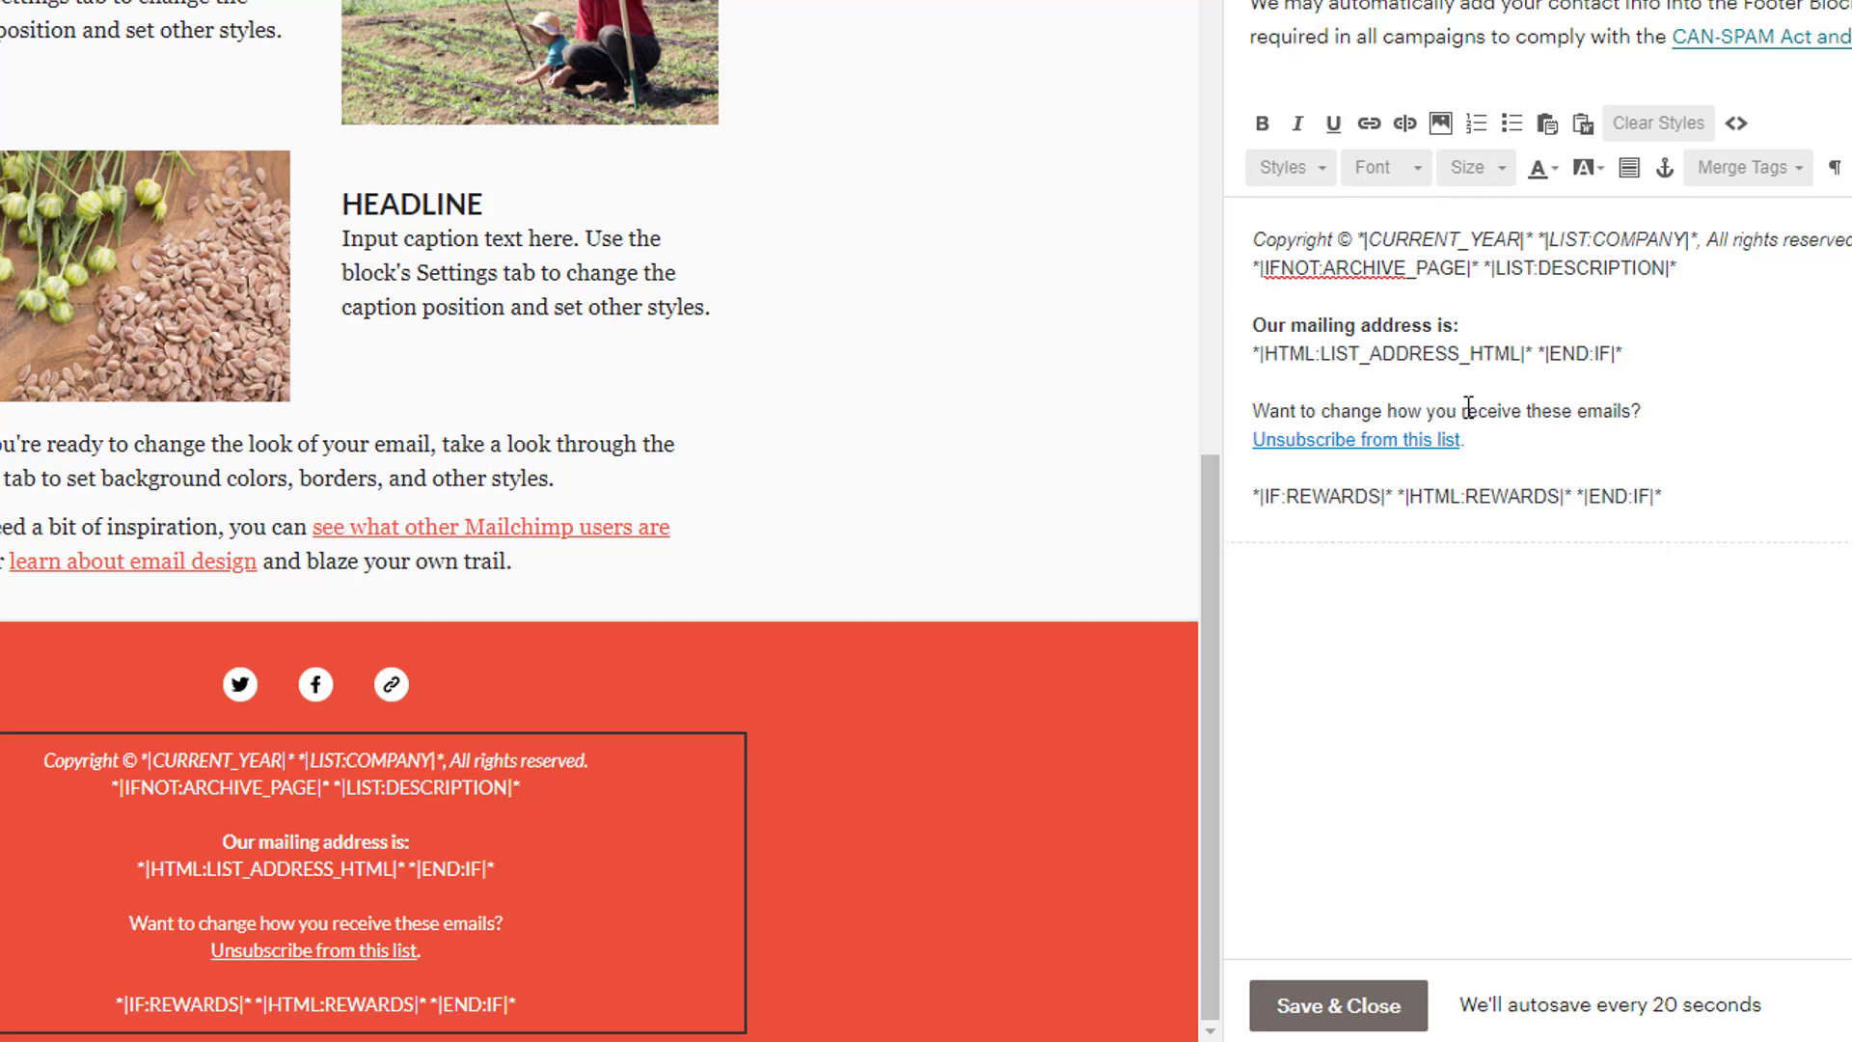
Change the question above the unsubscribe link in the footer text to "Want to unsubscribe?"
drag(1632, 407, 1346, 412)
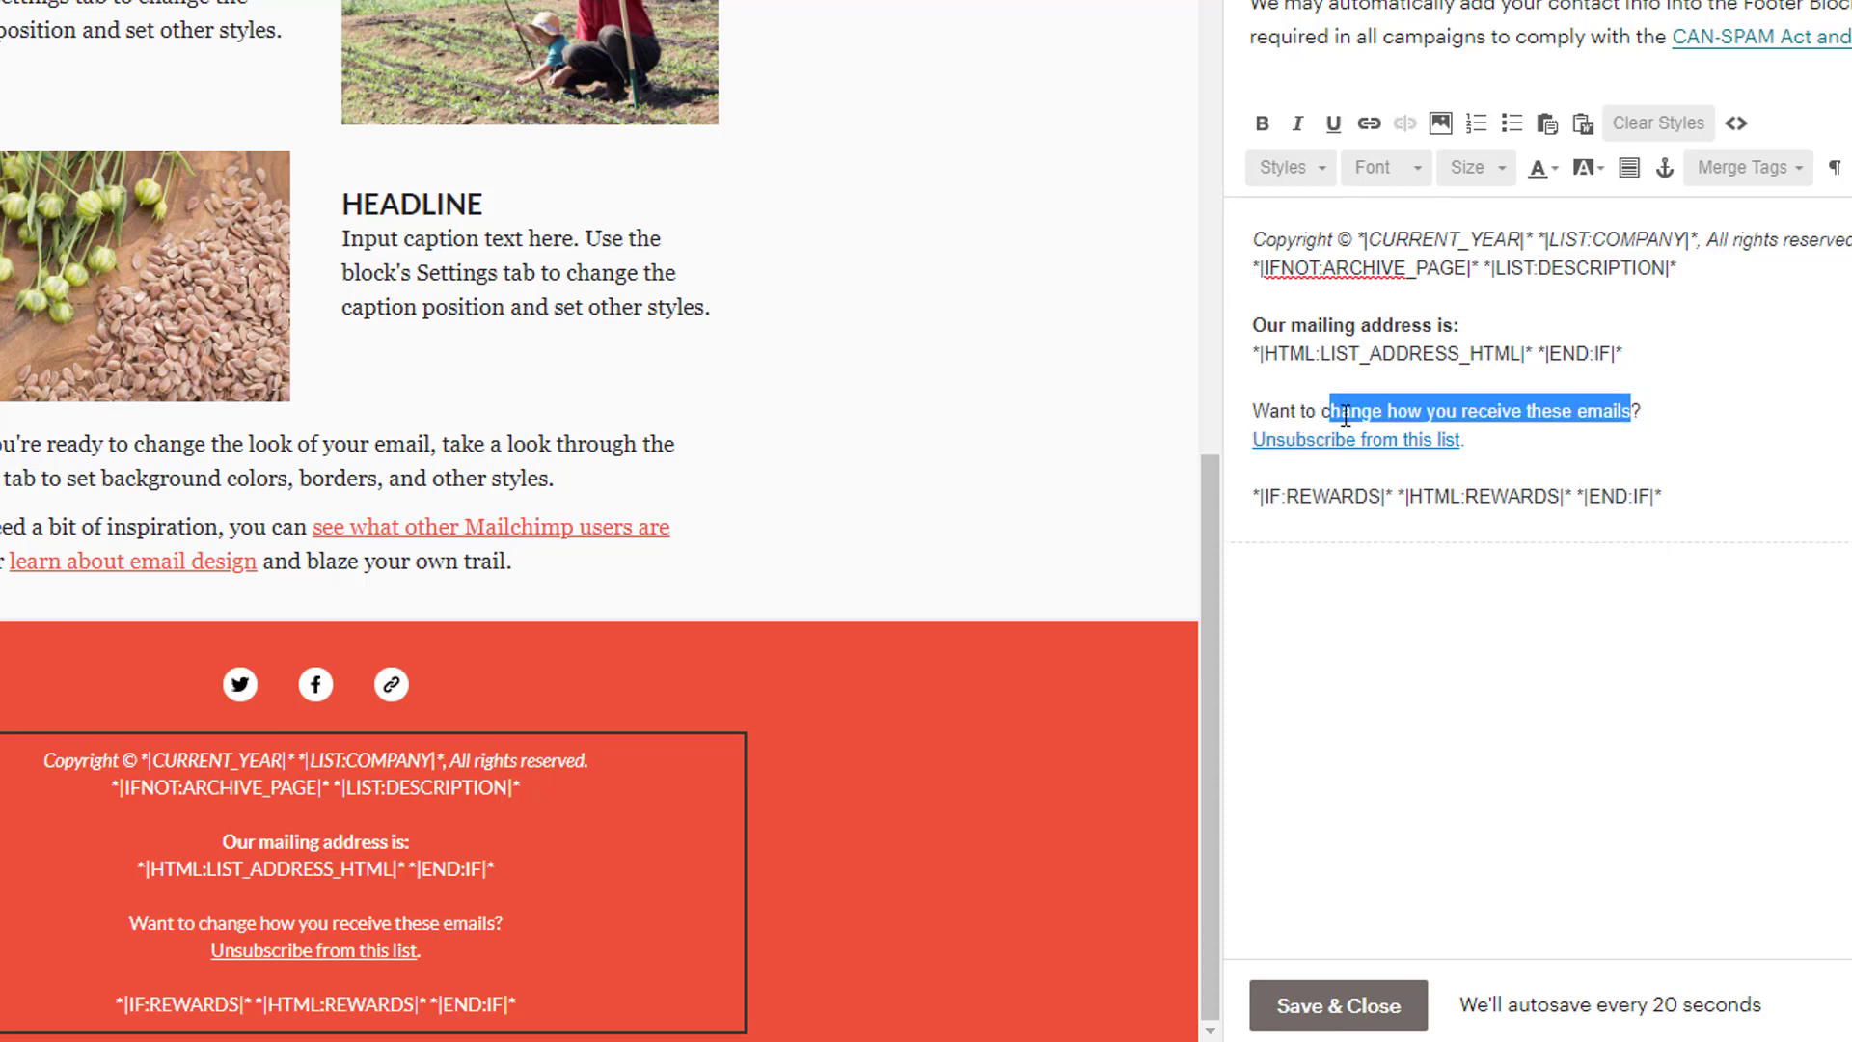
key(BackSpace)
key(BackSpace)
text(unsu?)
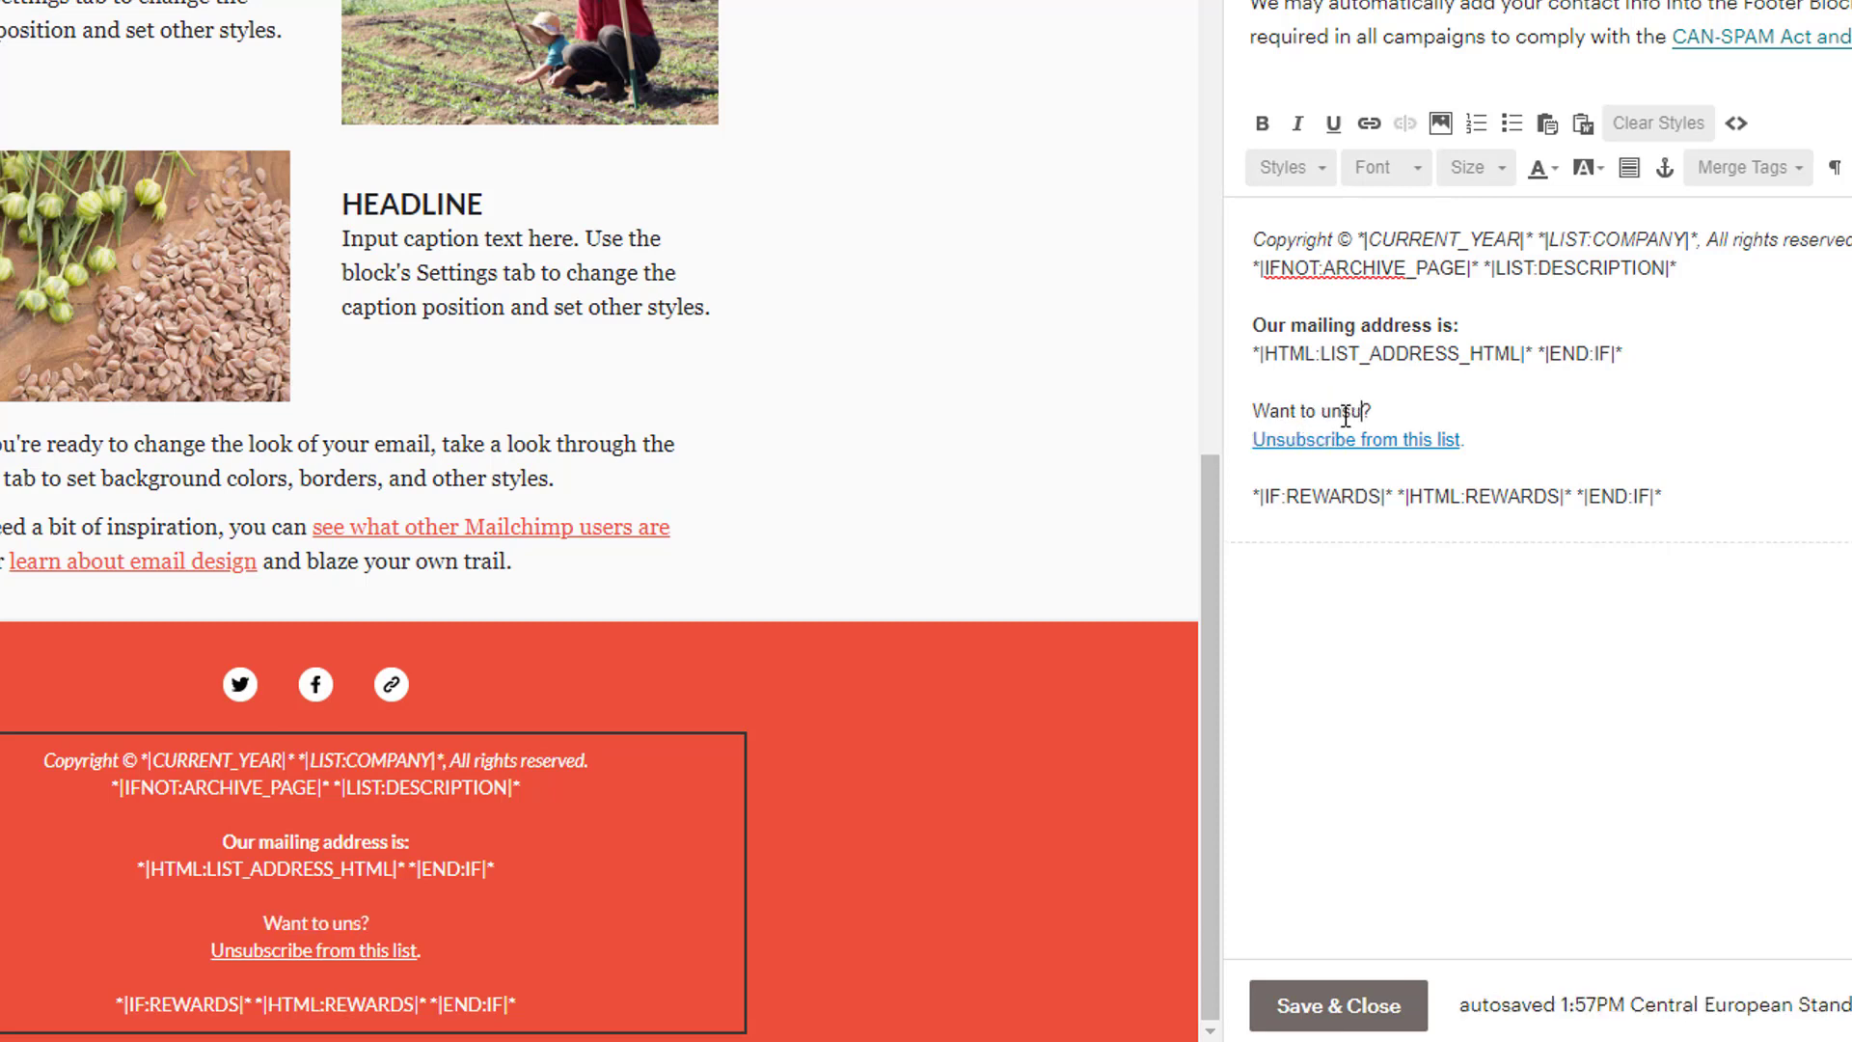
text(bscribe)
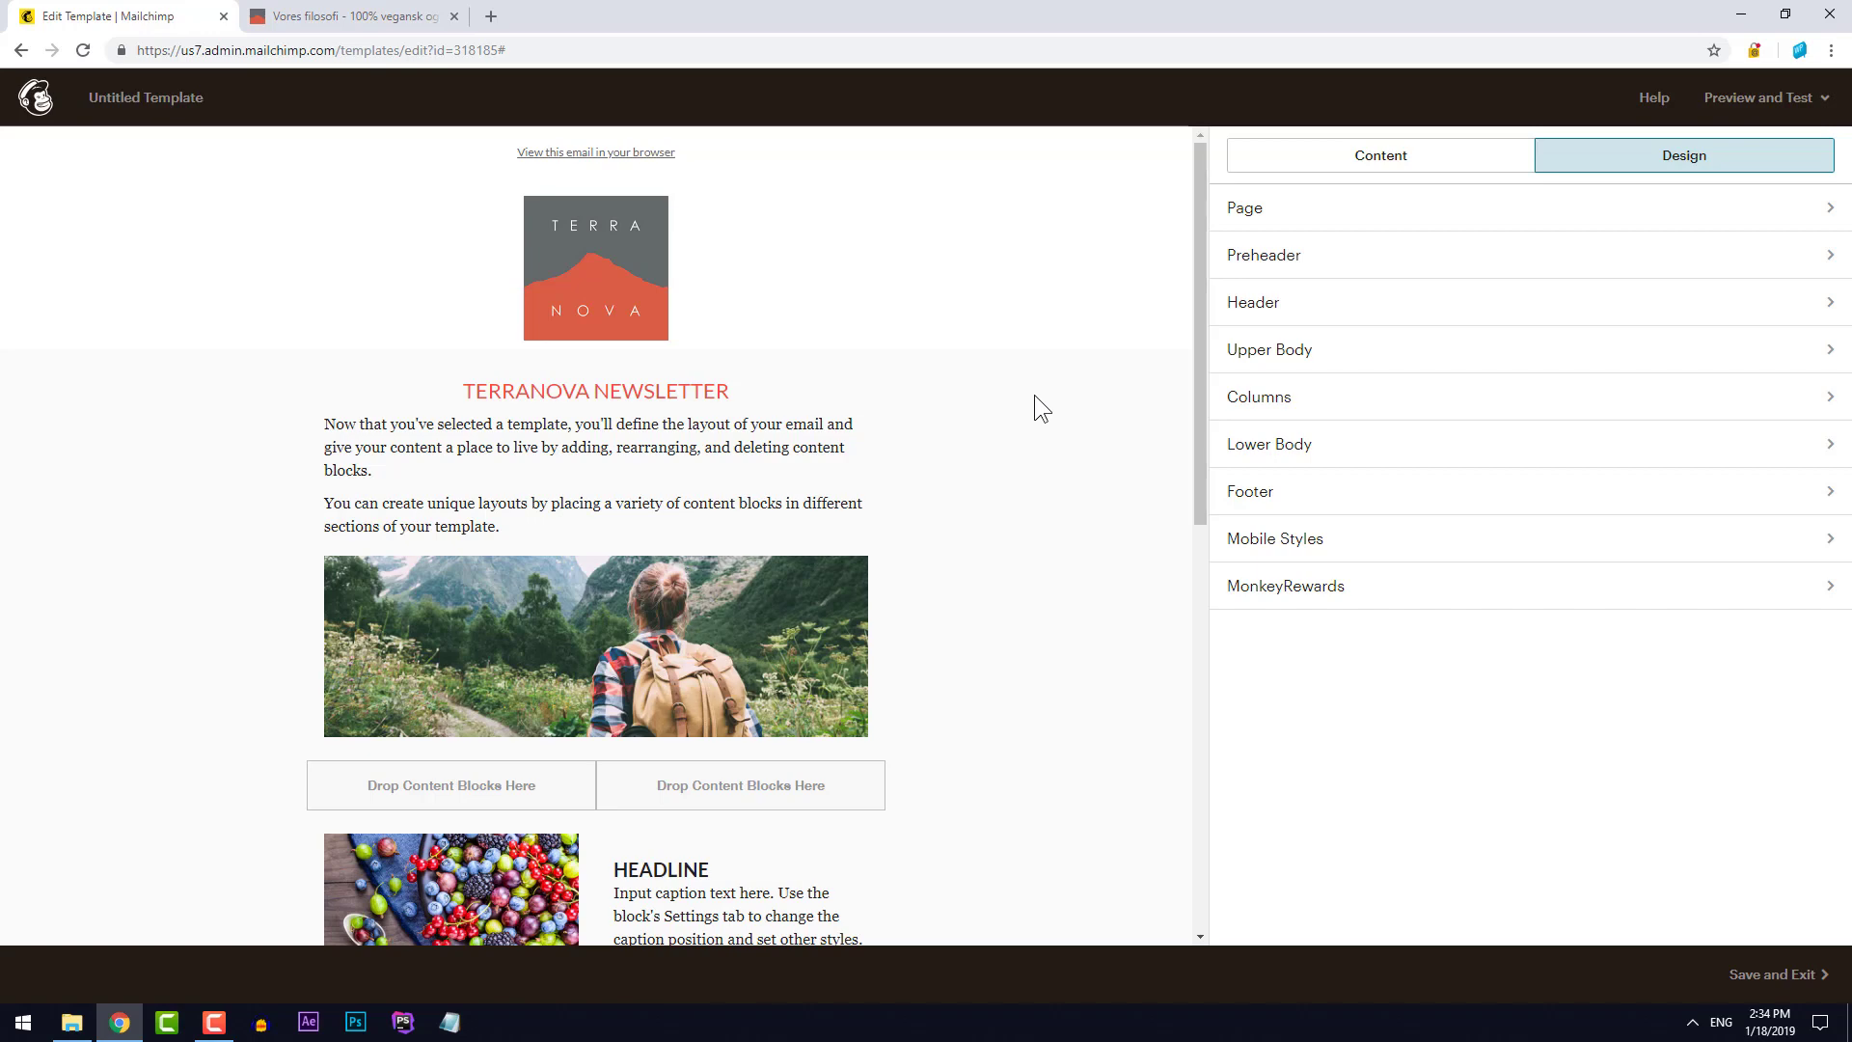
Save and exit the template under the name "Terranova template"
click(1768, 977)
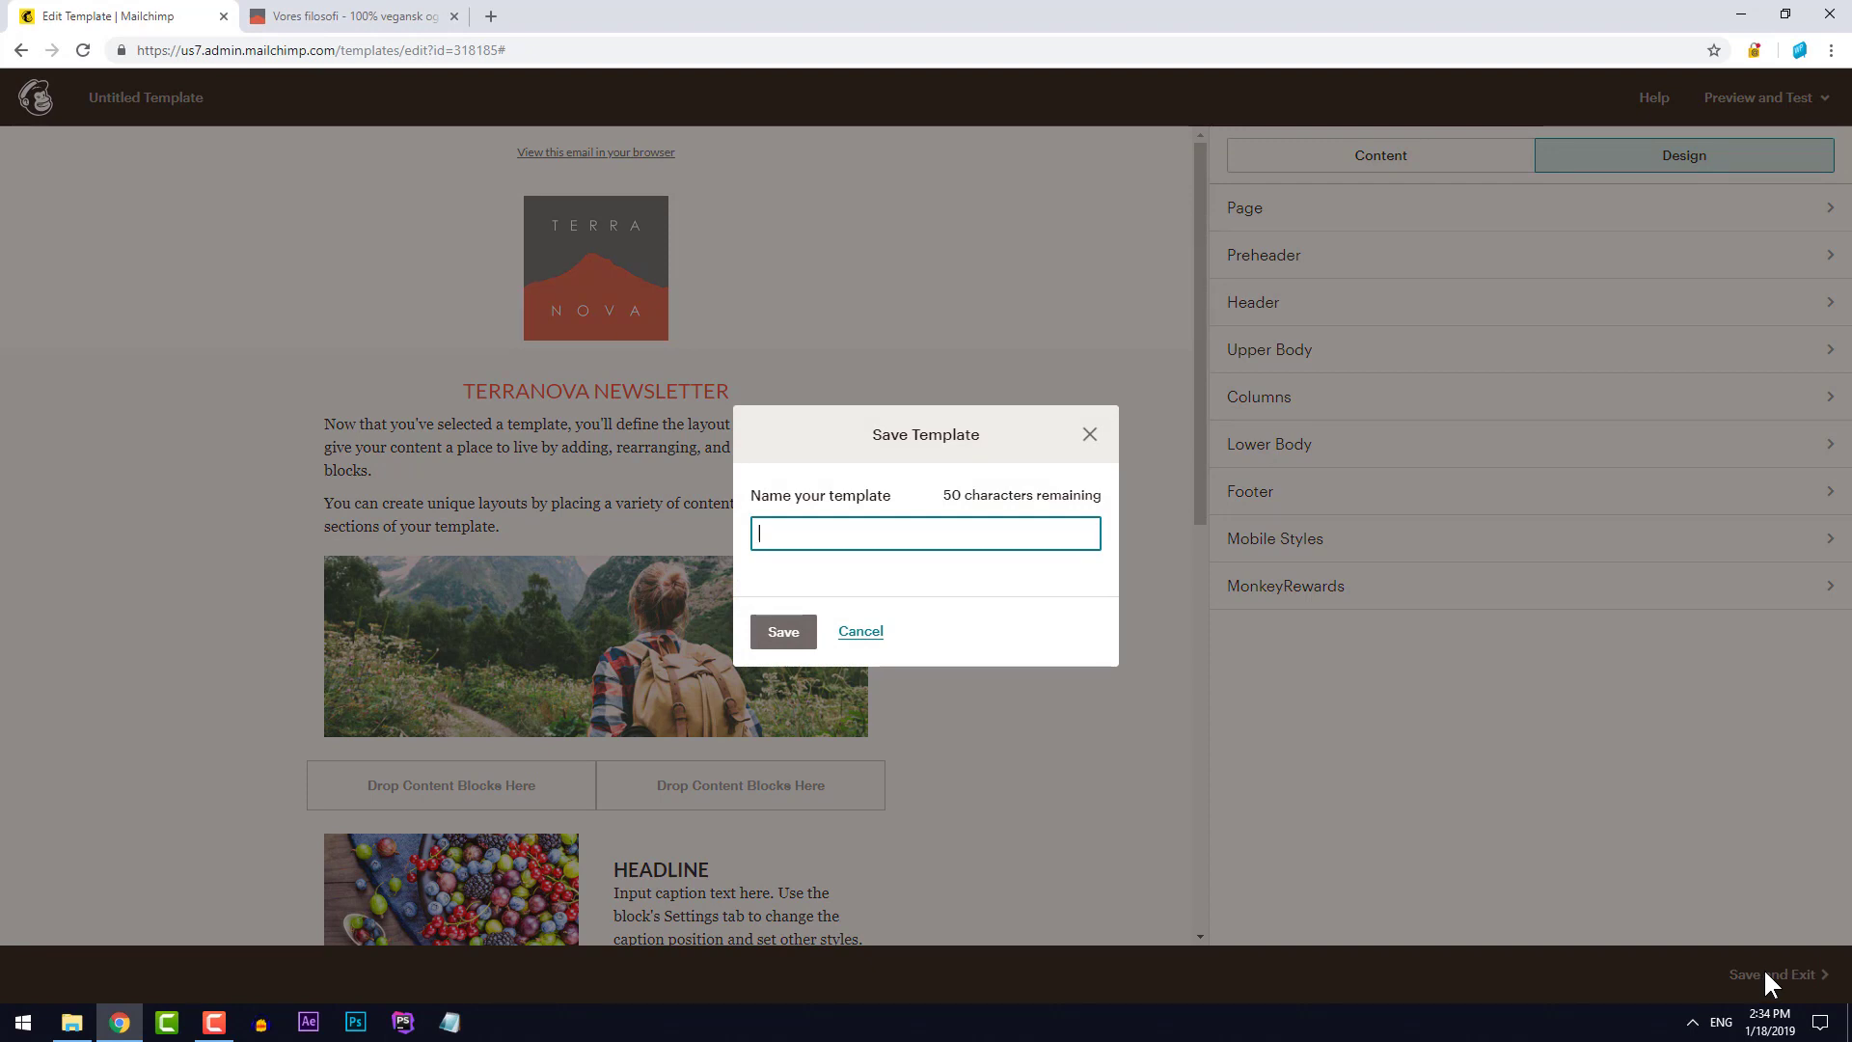
text(Terranova template)
click(813, 644)
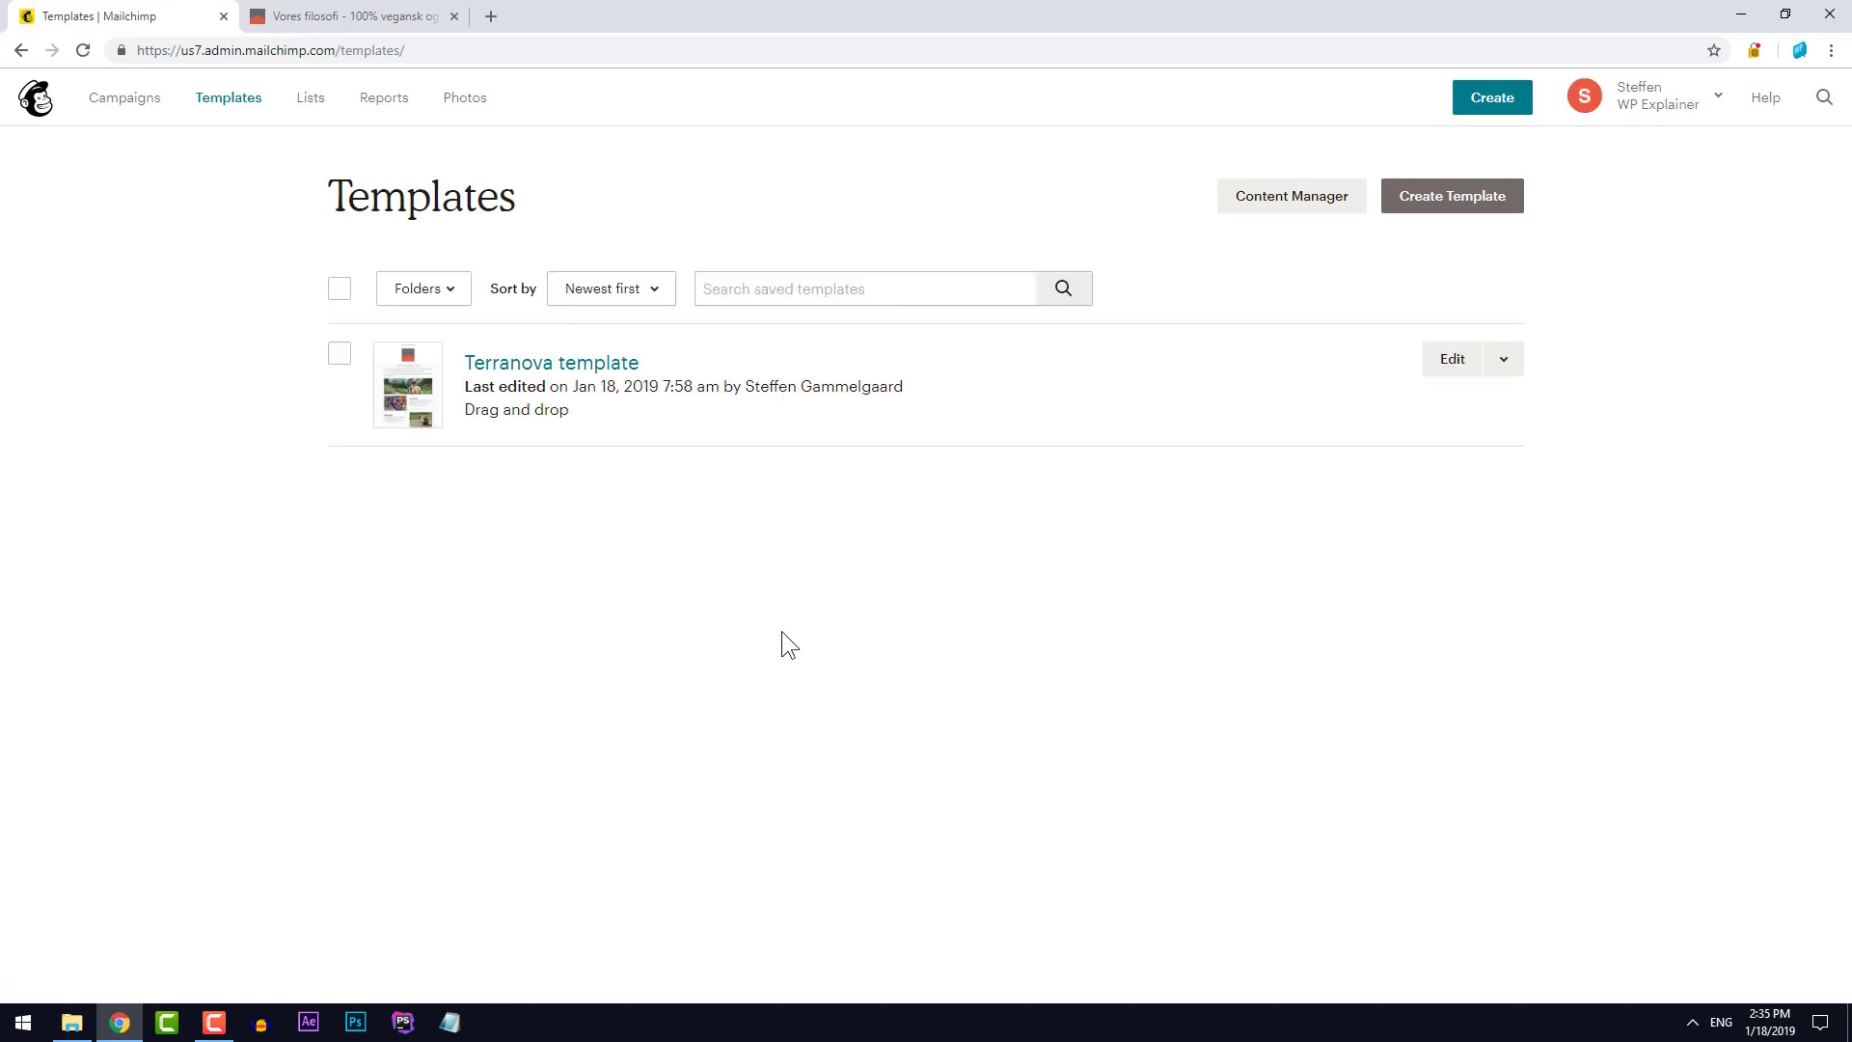
Open the list fields and merge tags settings of the WP Explainer list
click(322, 105)
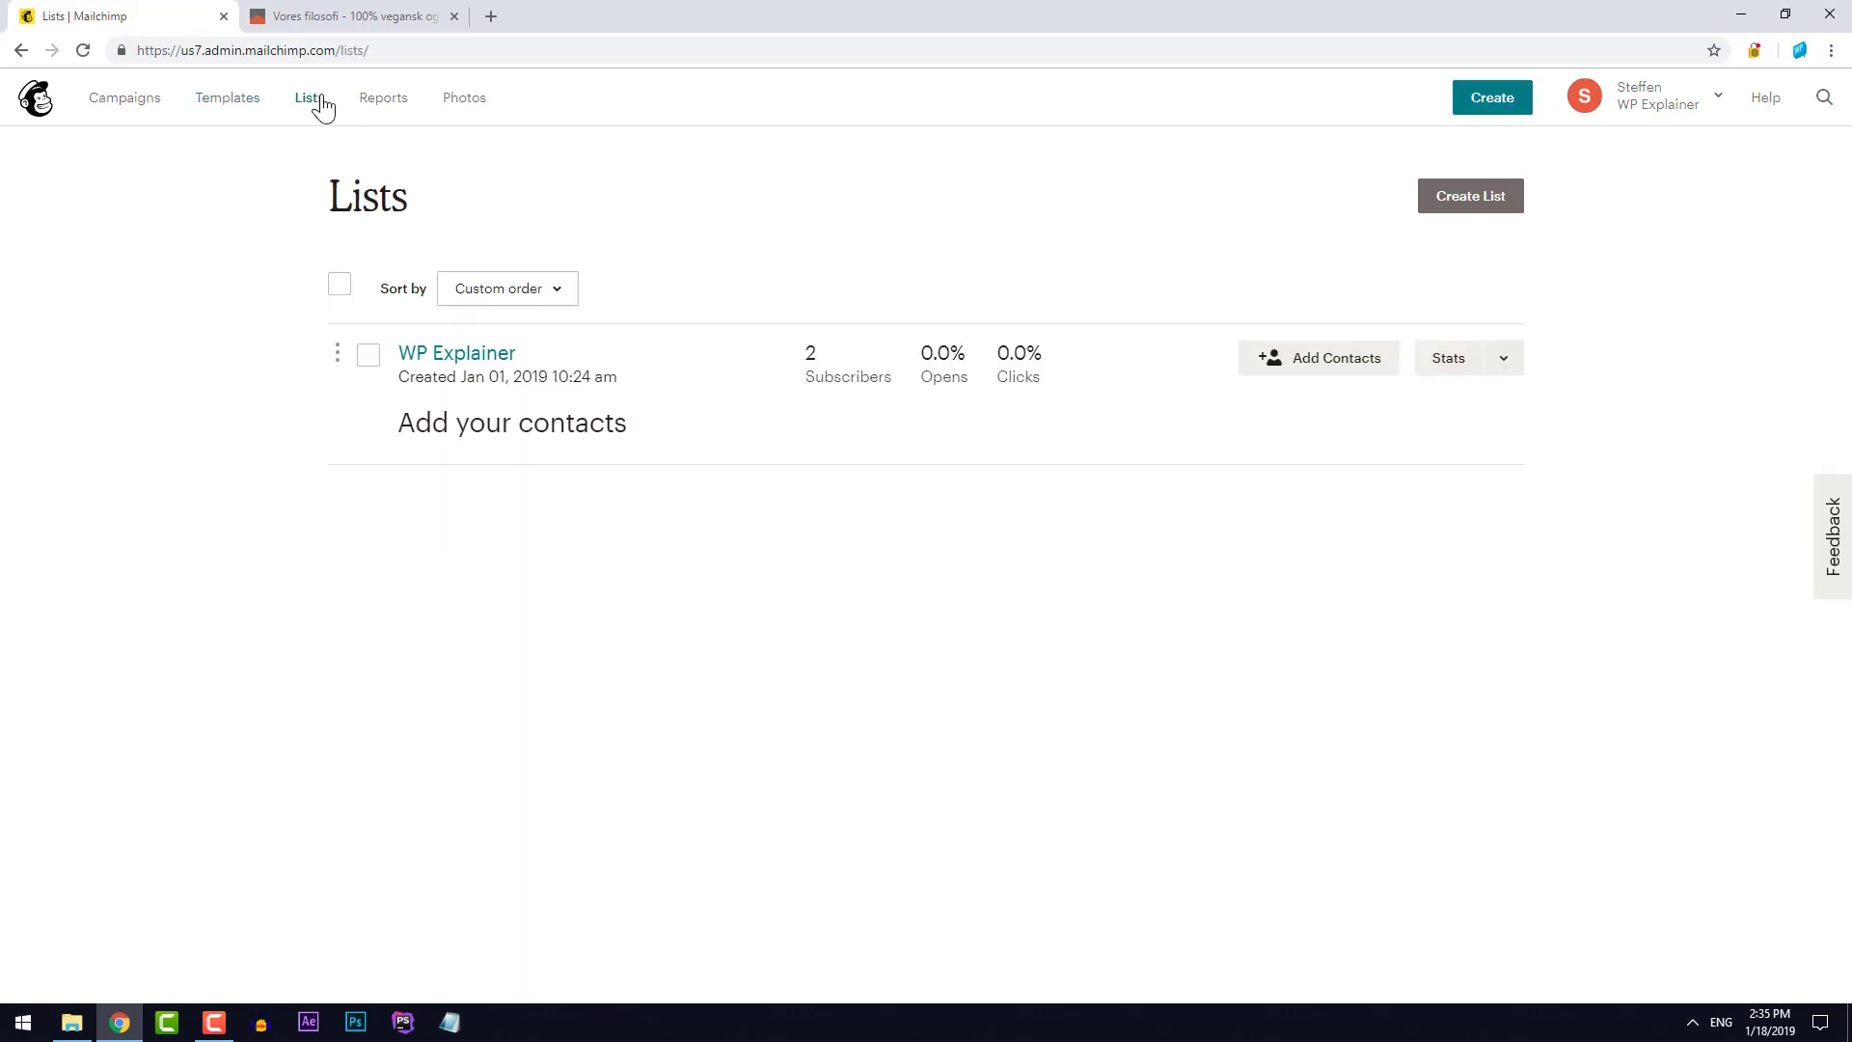
click(1506, 364)
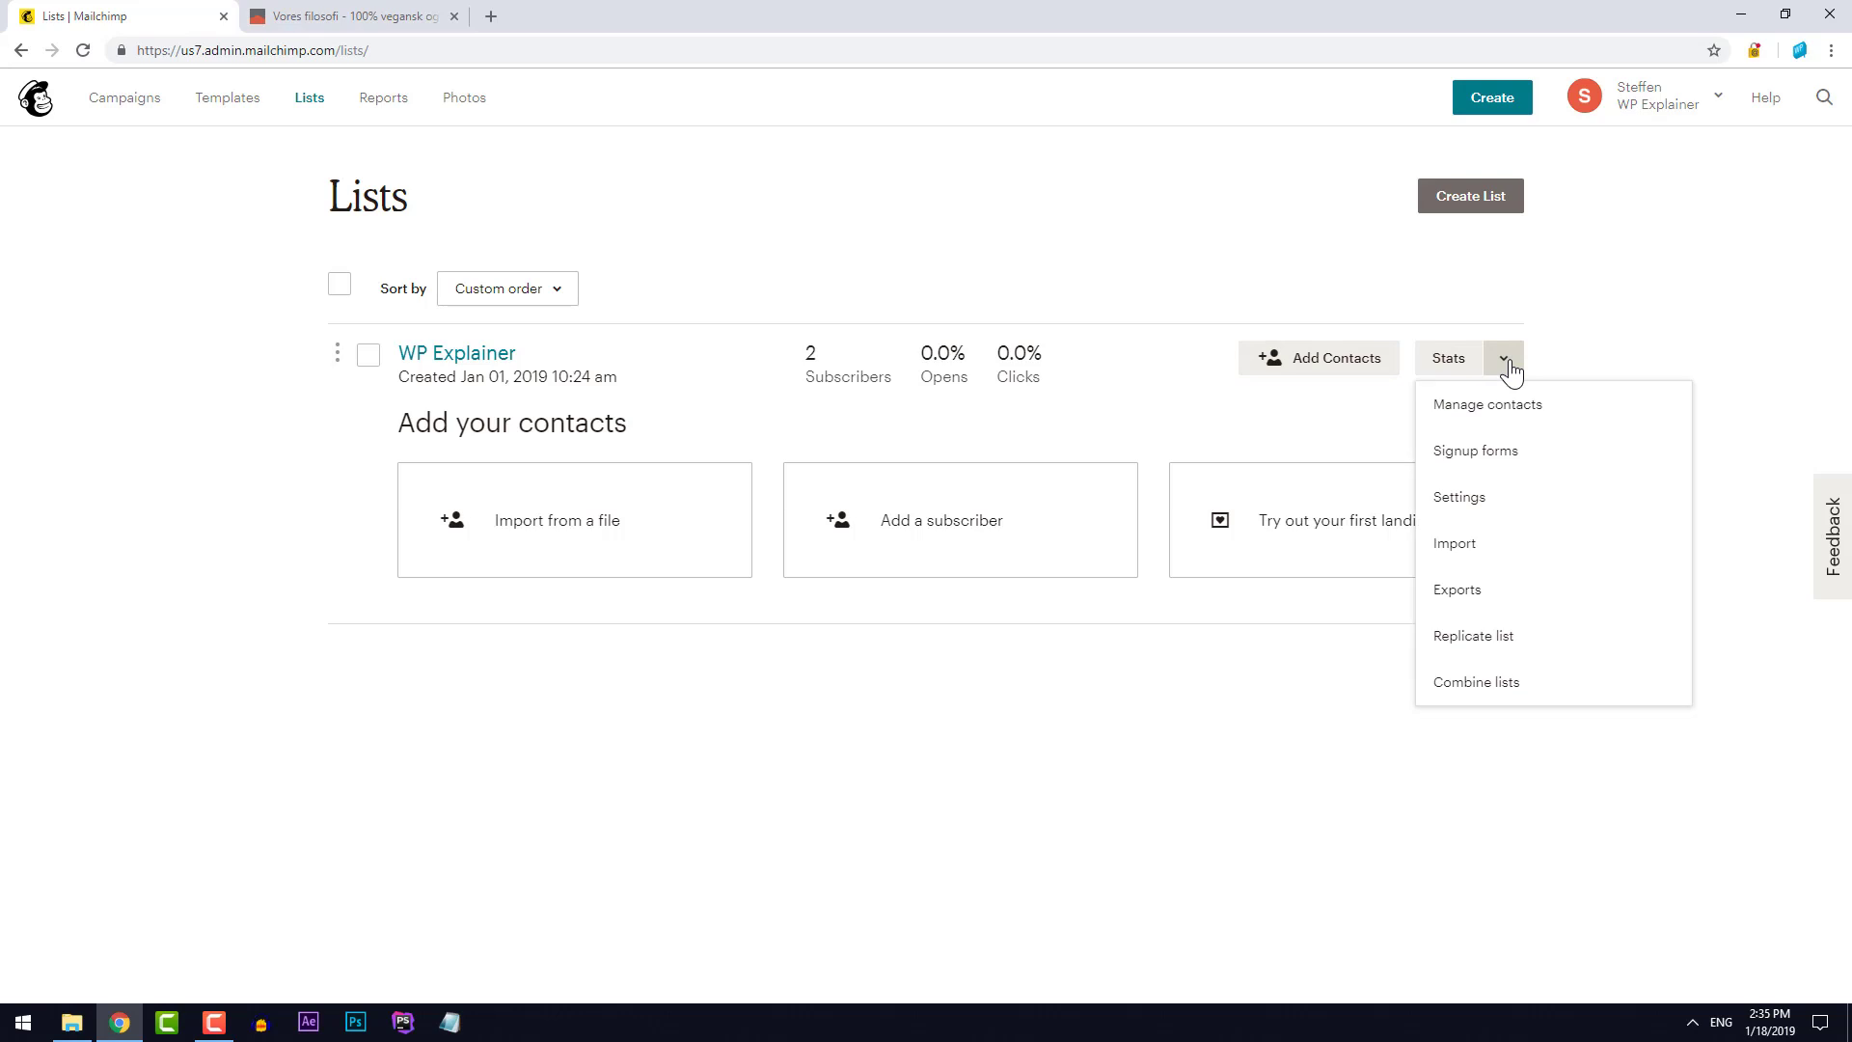
click(1508, 504)
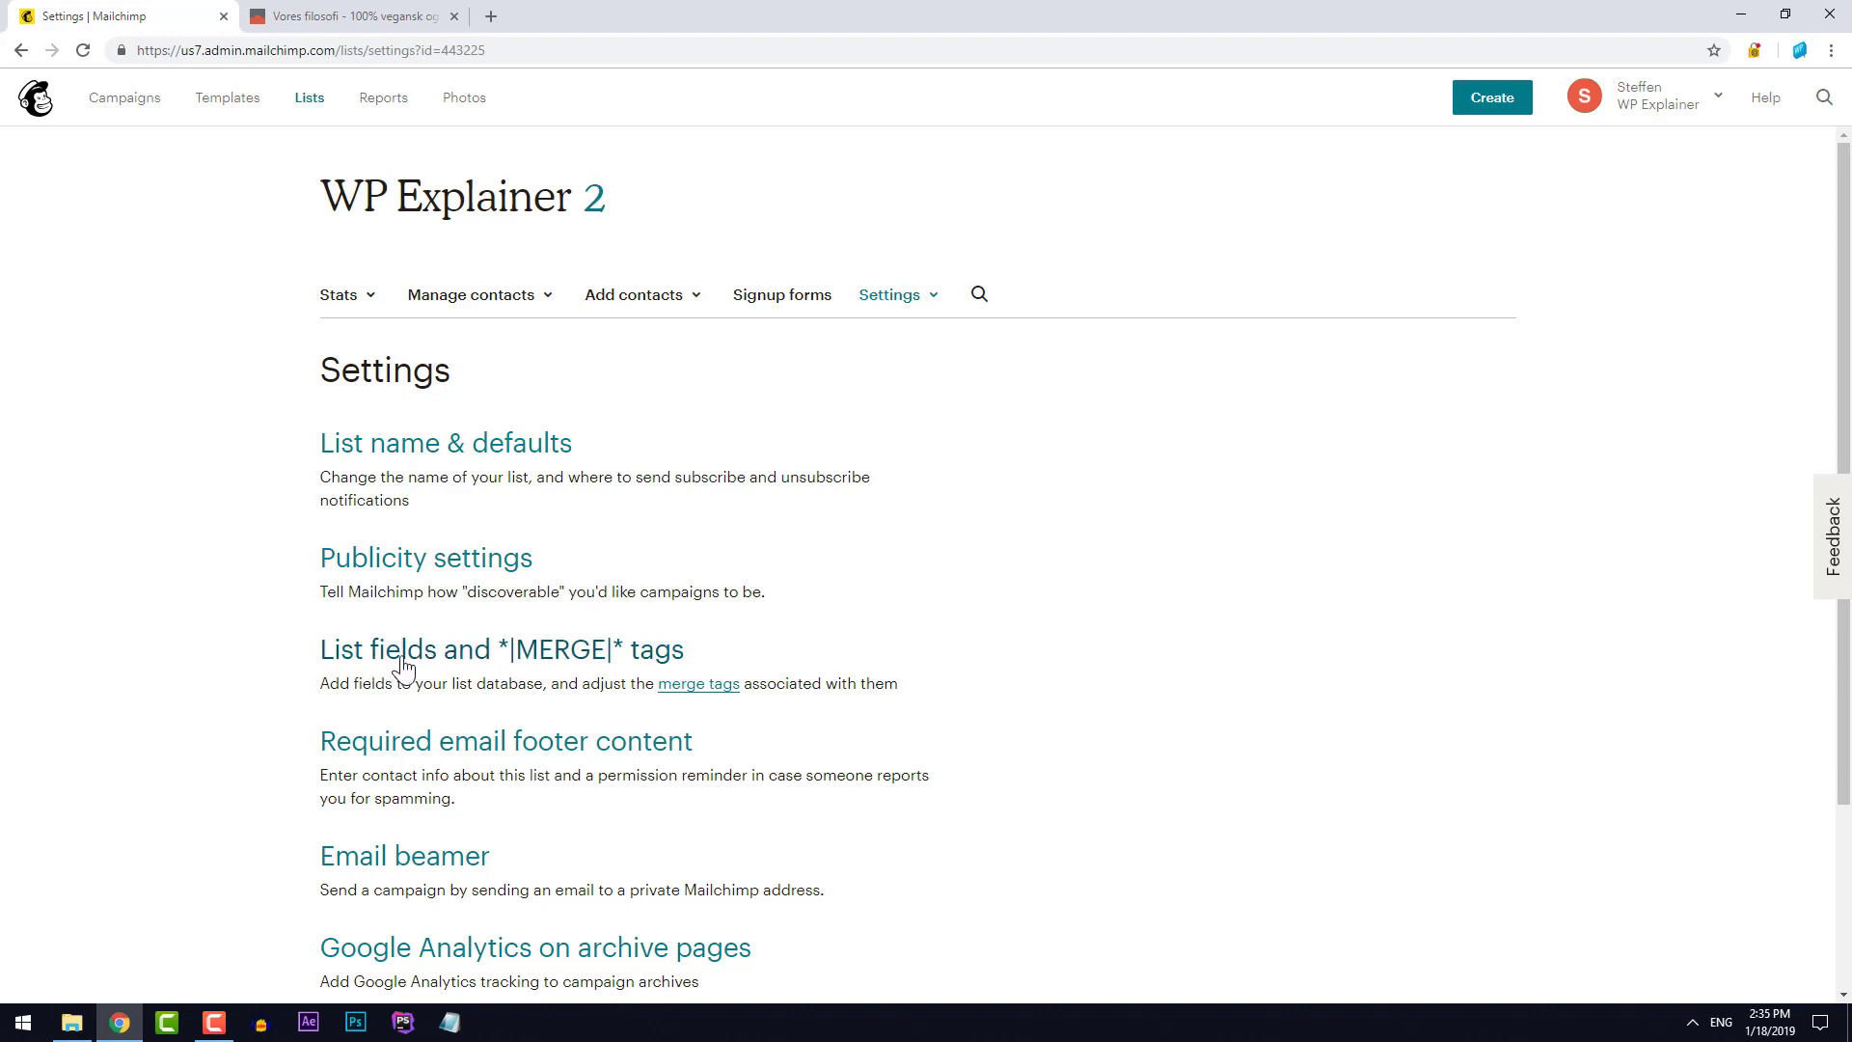
click(664, 664)
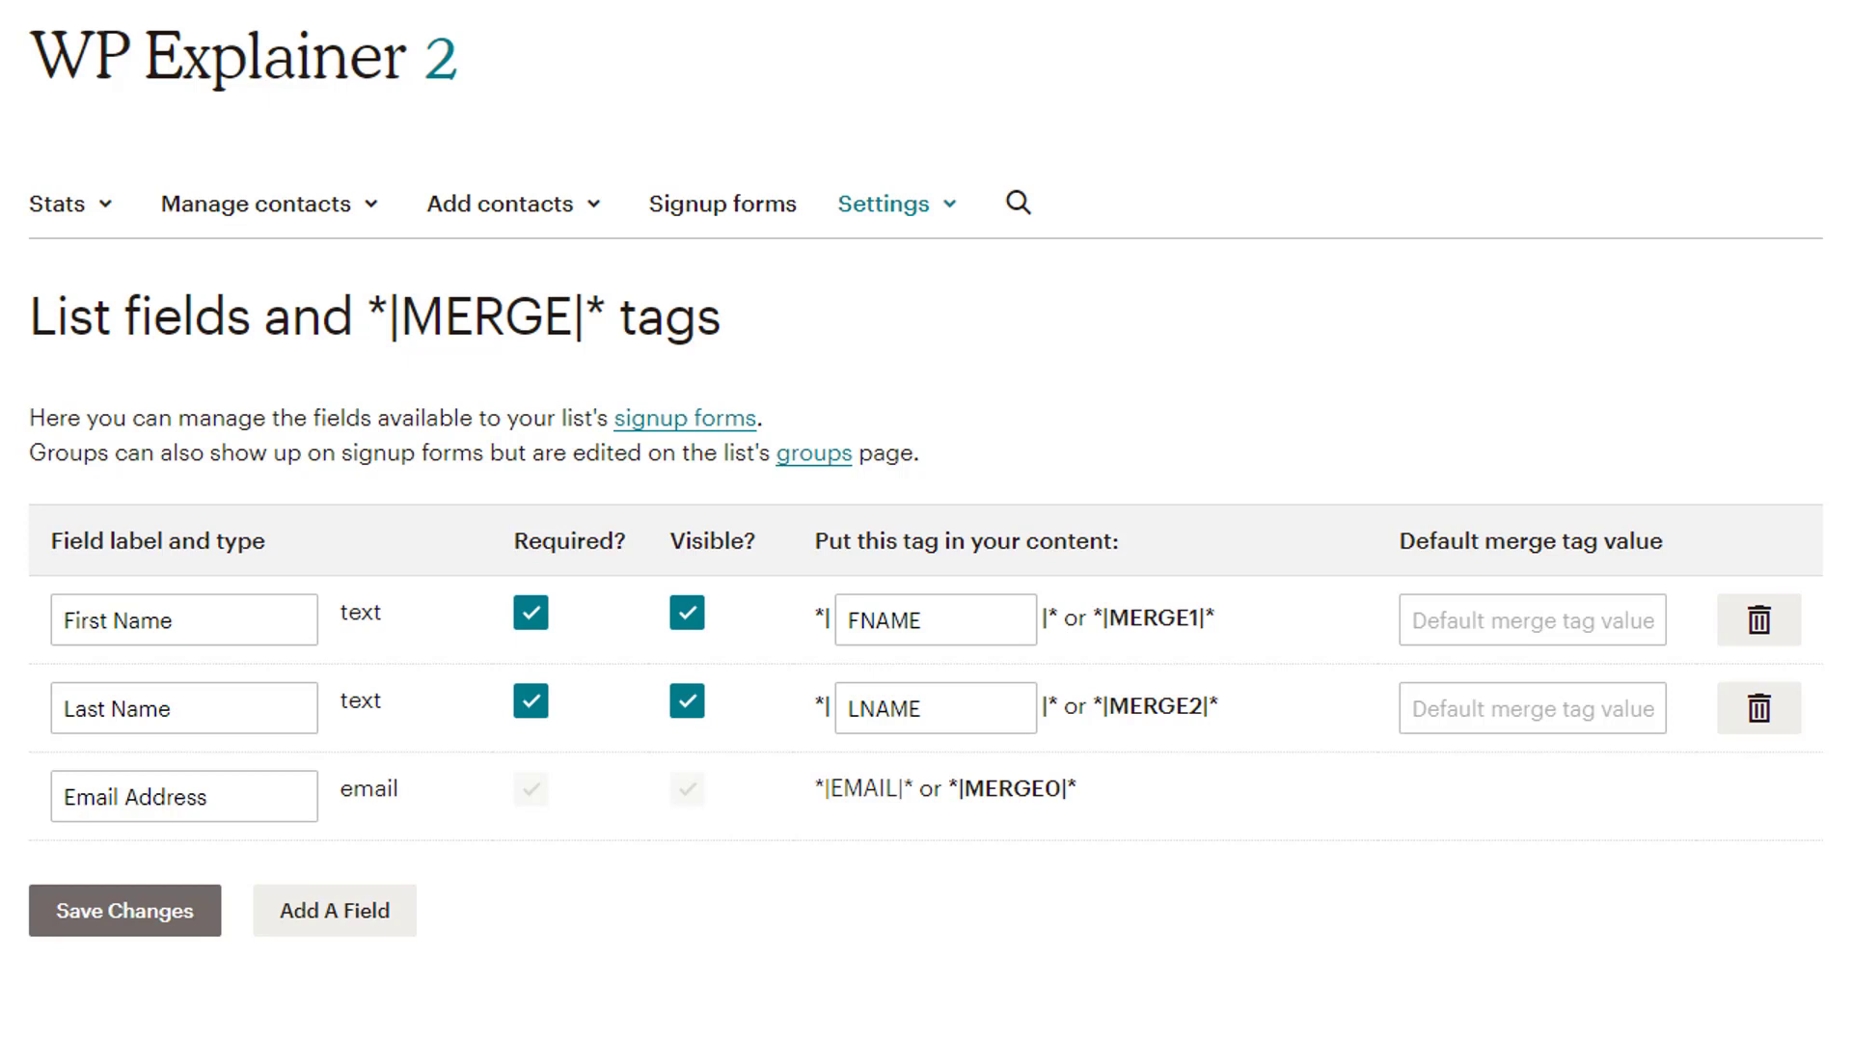
Switch to an empty Notepad document beside the merge tag table and enter the first-name tag's opening characters "*|"
click(595, 1041)
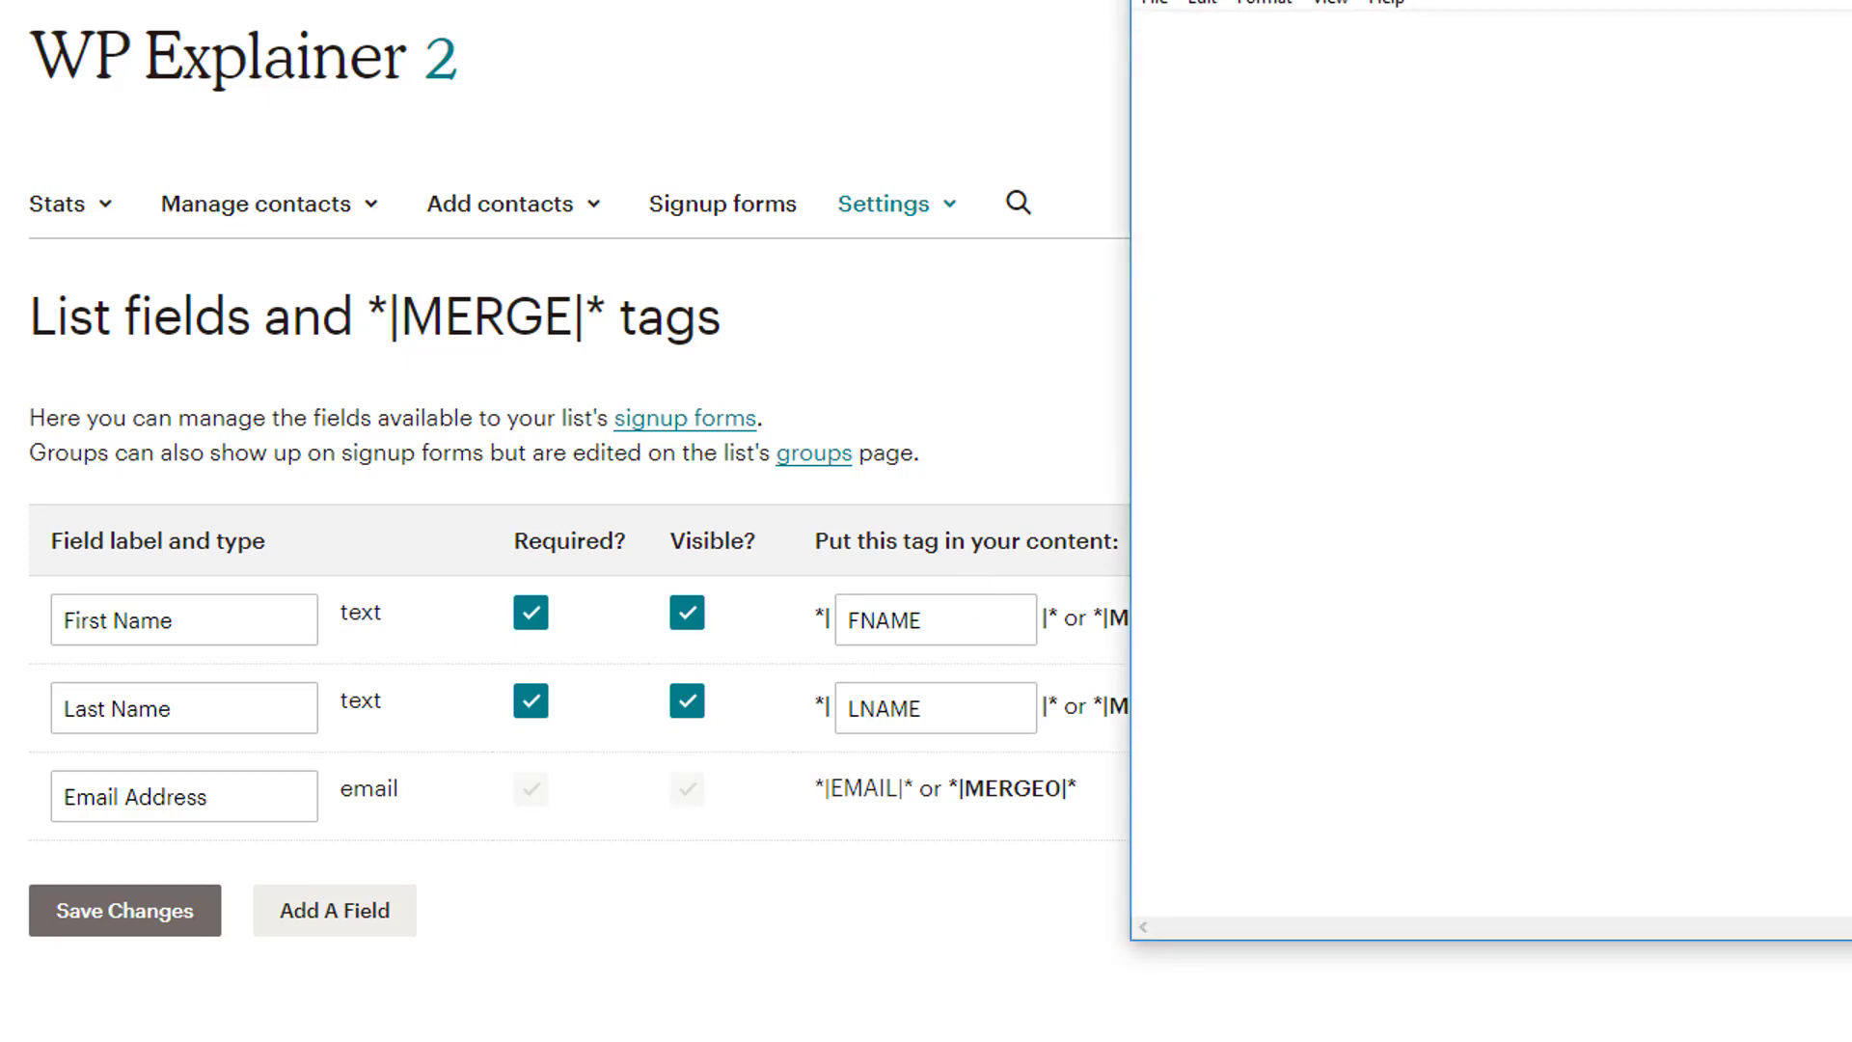
drag(1502, 1, 1514, 233)
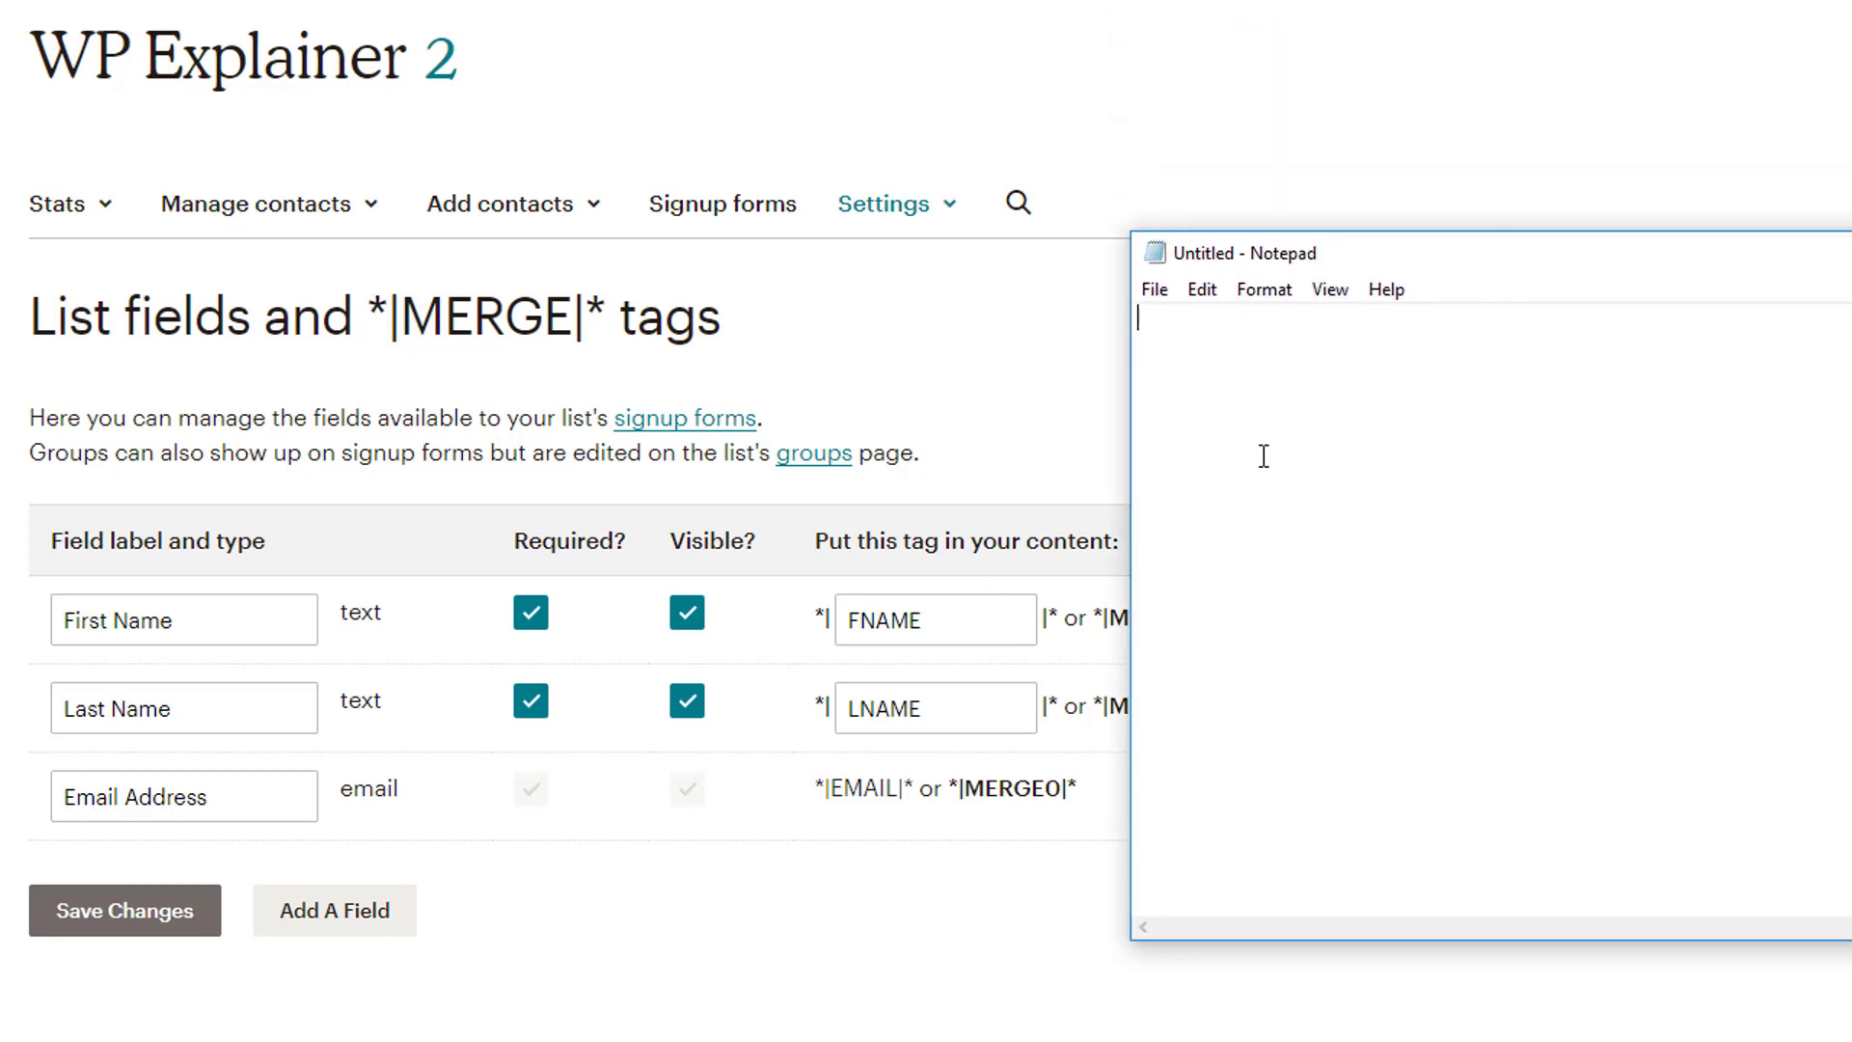
click(819, 620)
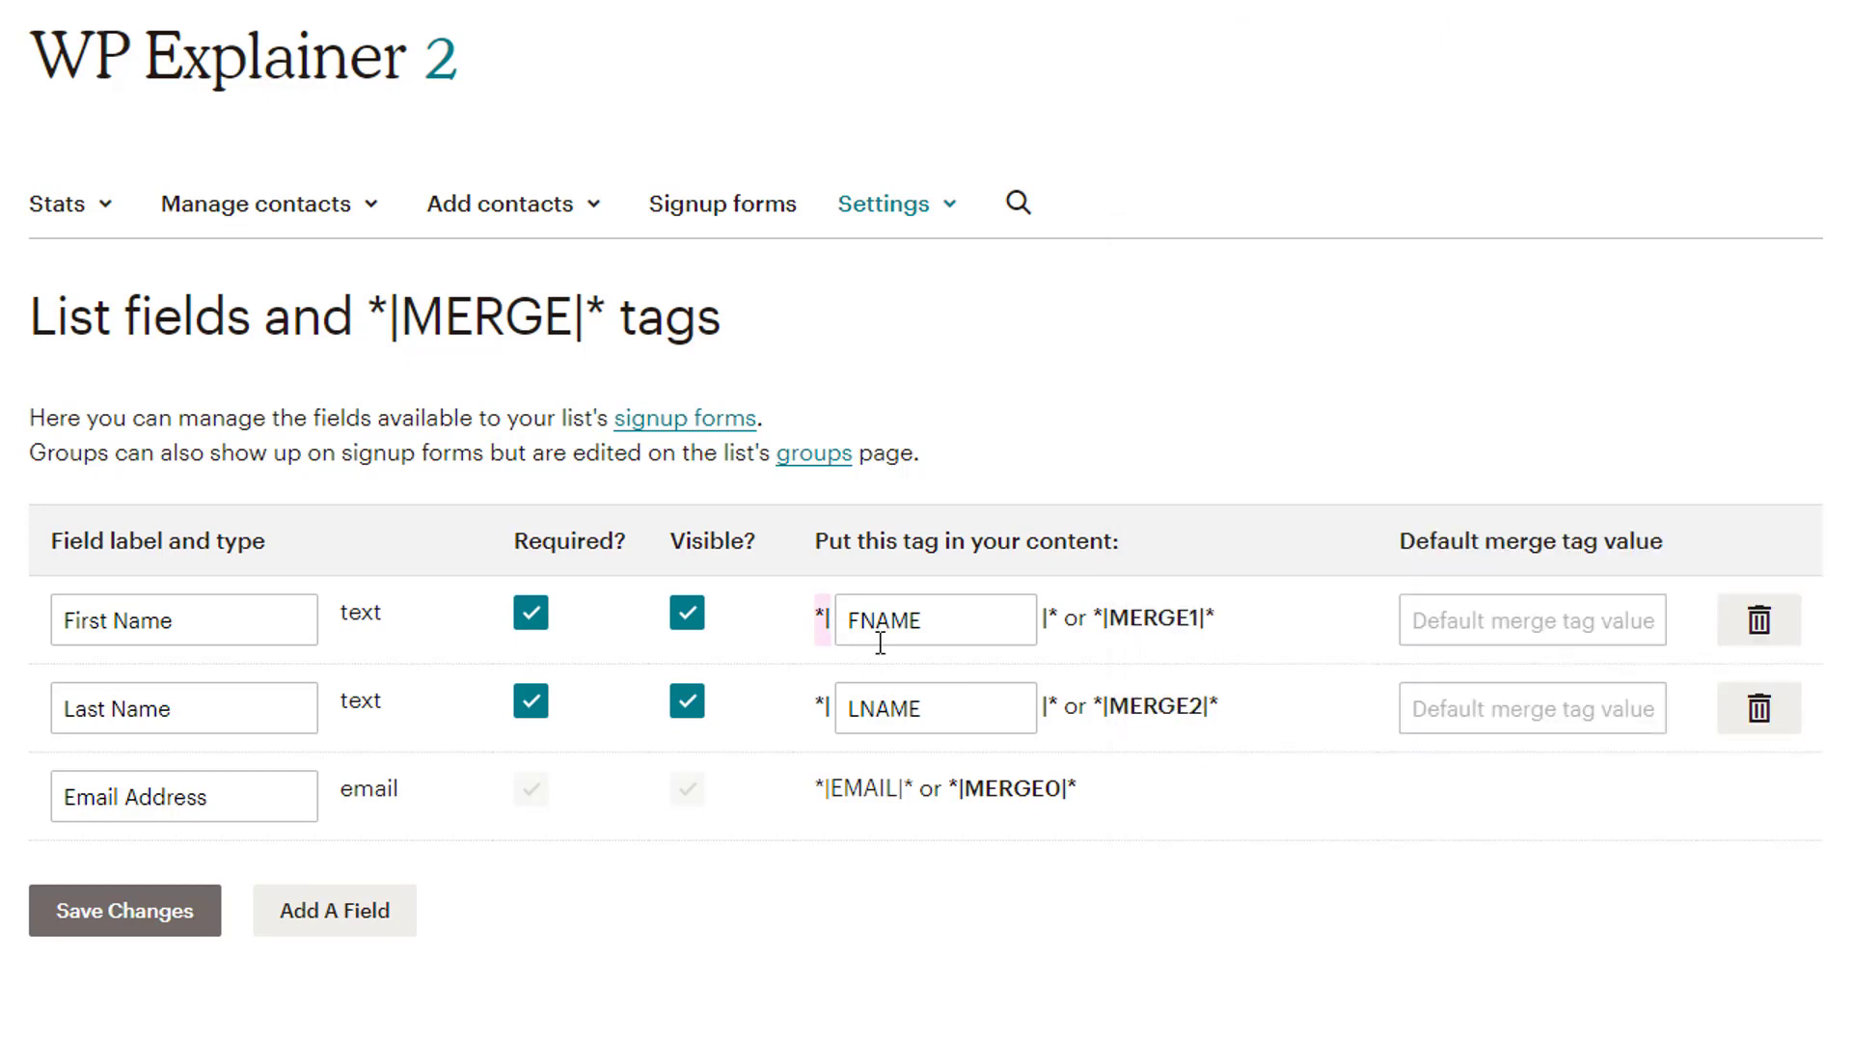
key(alt+Tab)
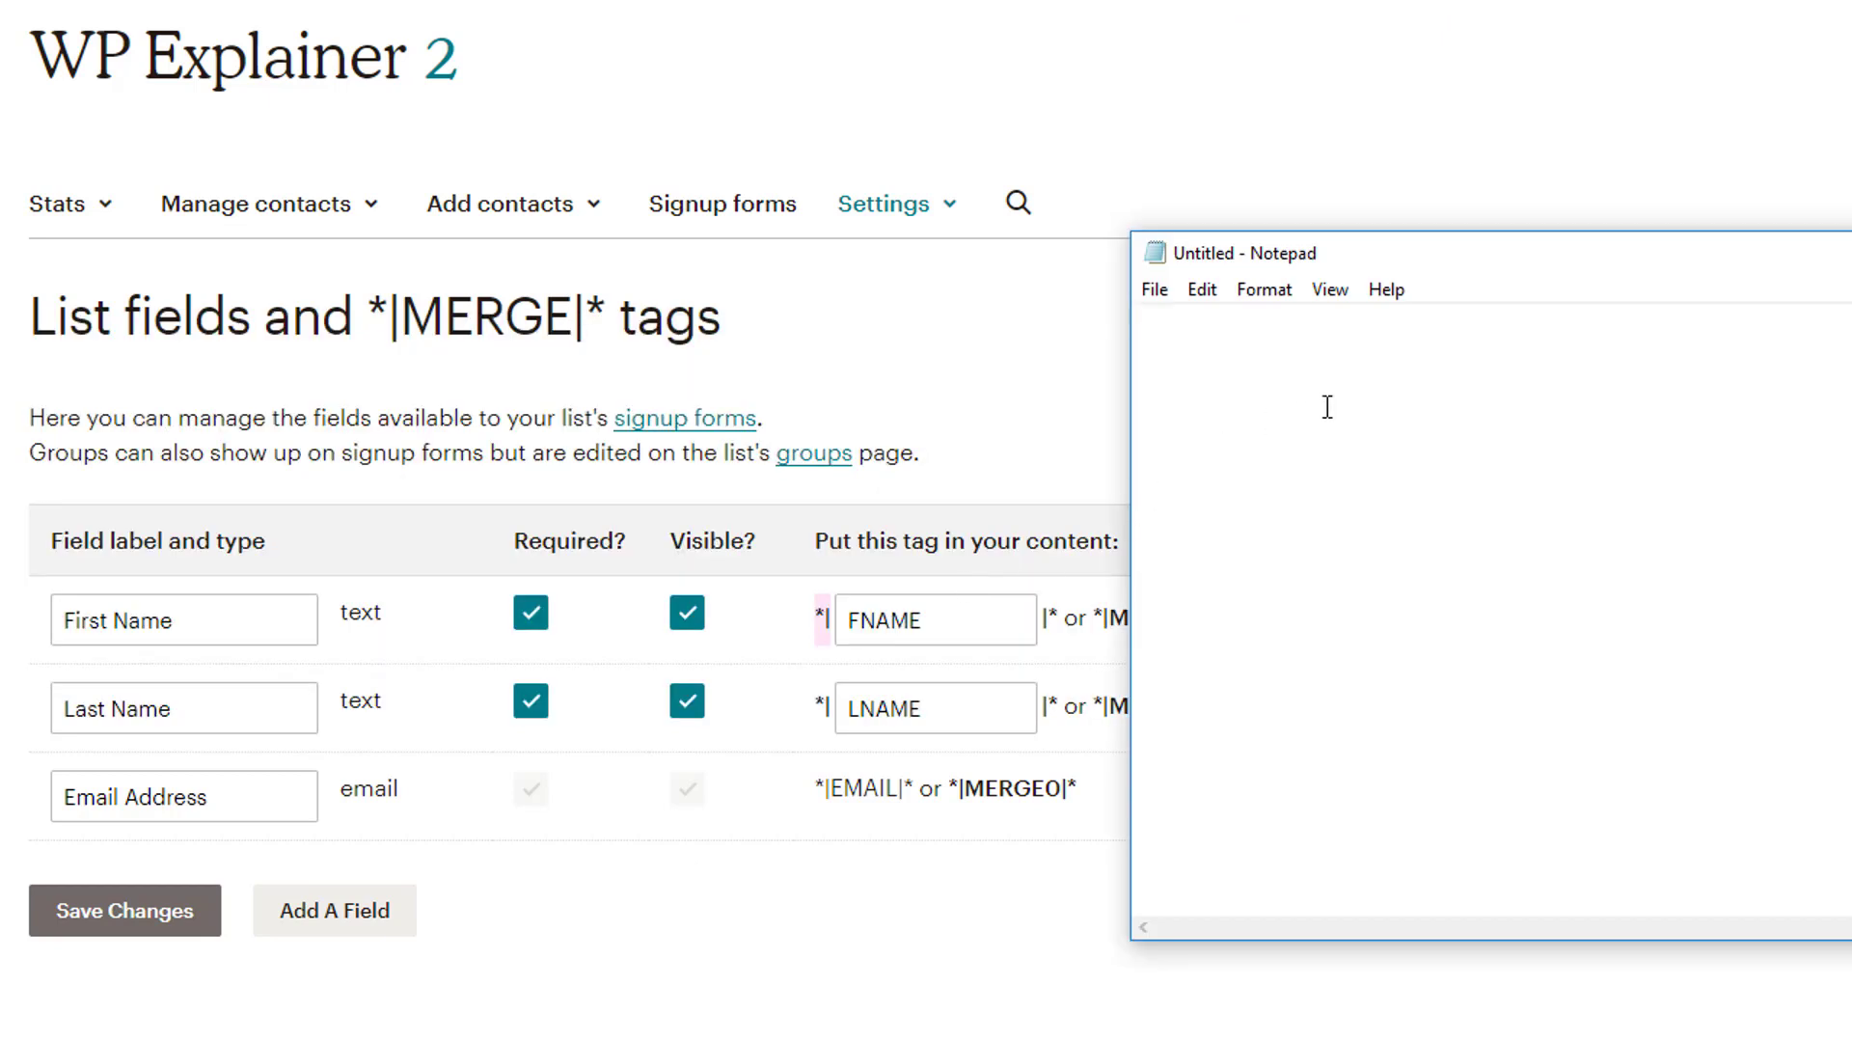
text(*|)
Copy FNAME from the First Name field into Notepad, complete the merge tag as *|FNAME|*, and select the whole tag
key(alt+Tab)
drag(980, 615, 835, 640)
key(ctrl+c)
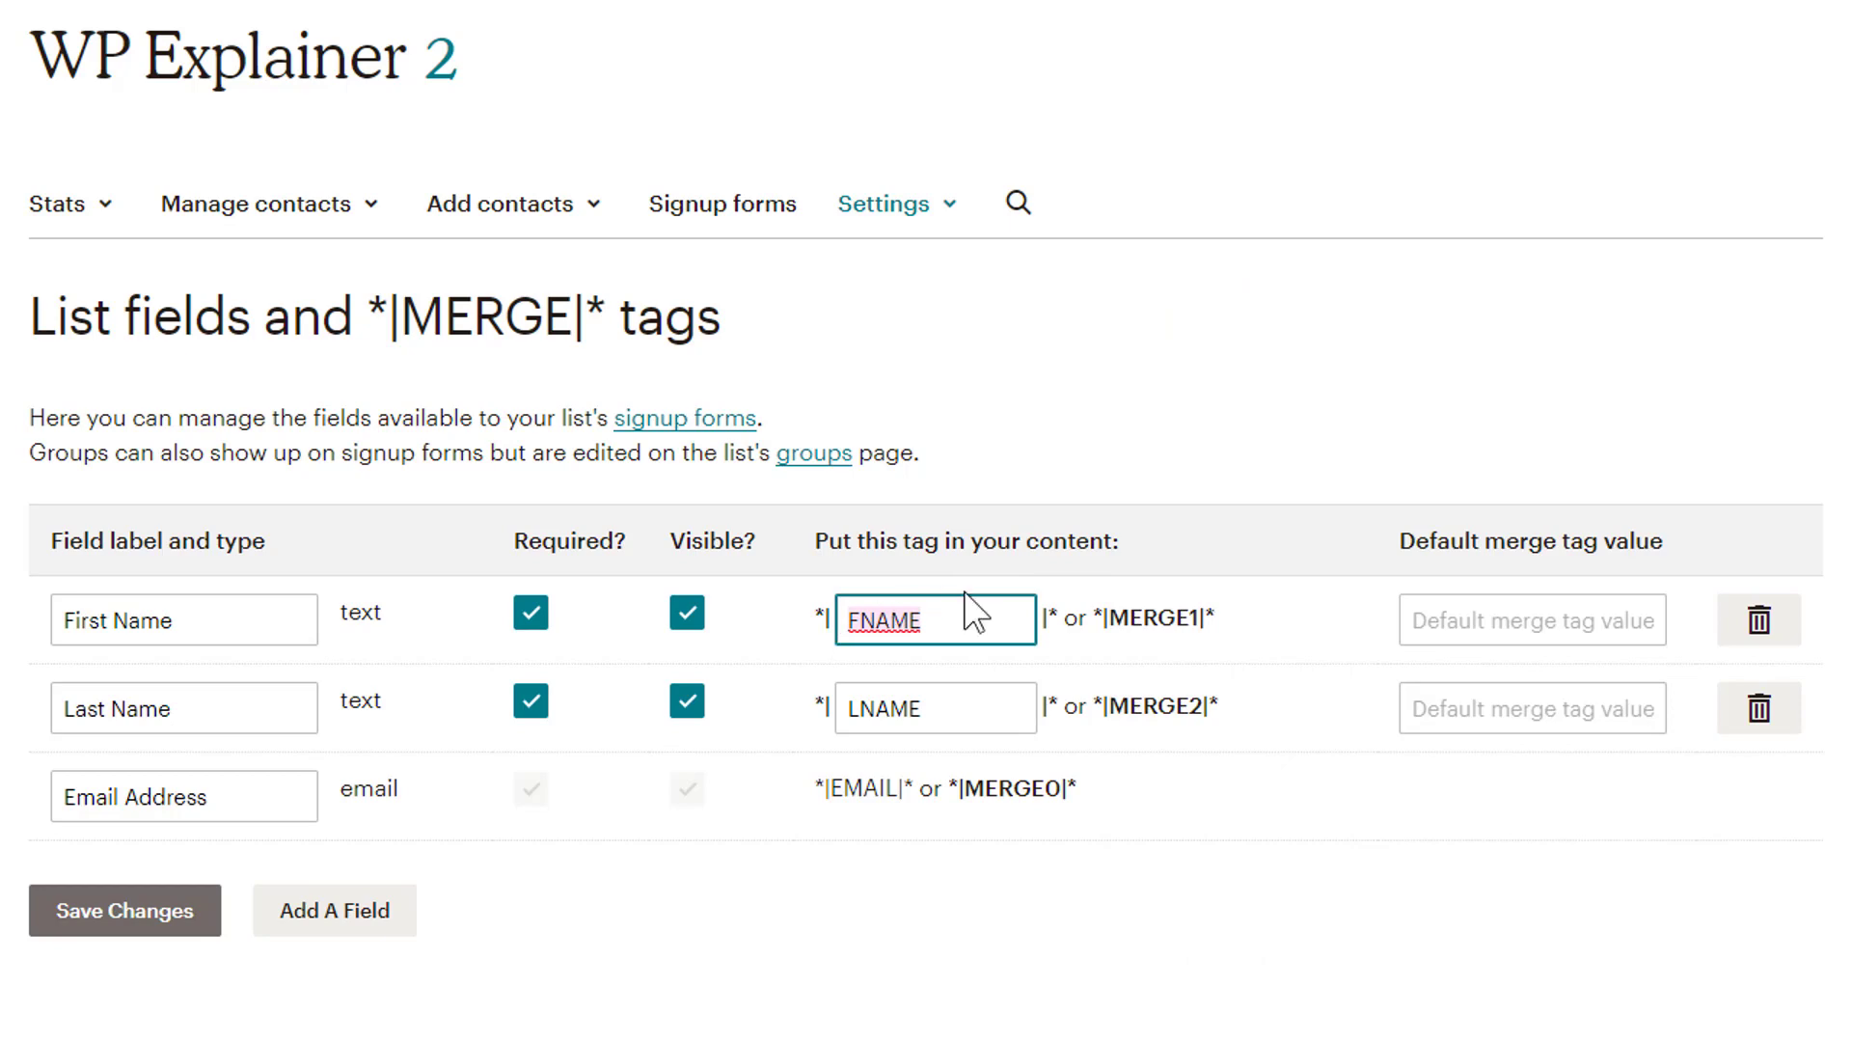
key(alt+Tab)
key(ctrl+v)
click(1053, 642)
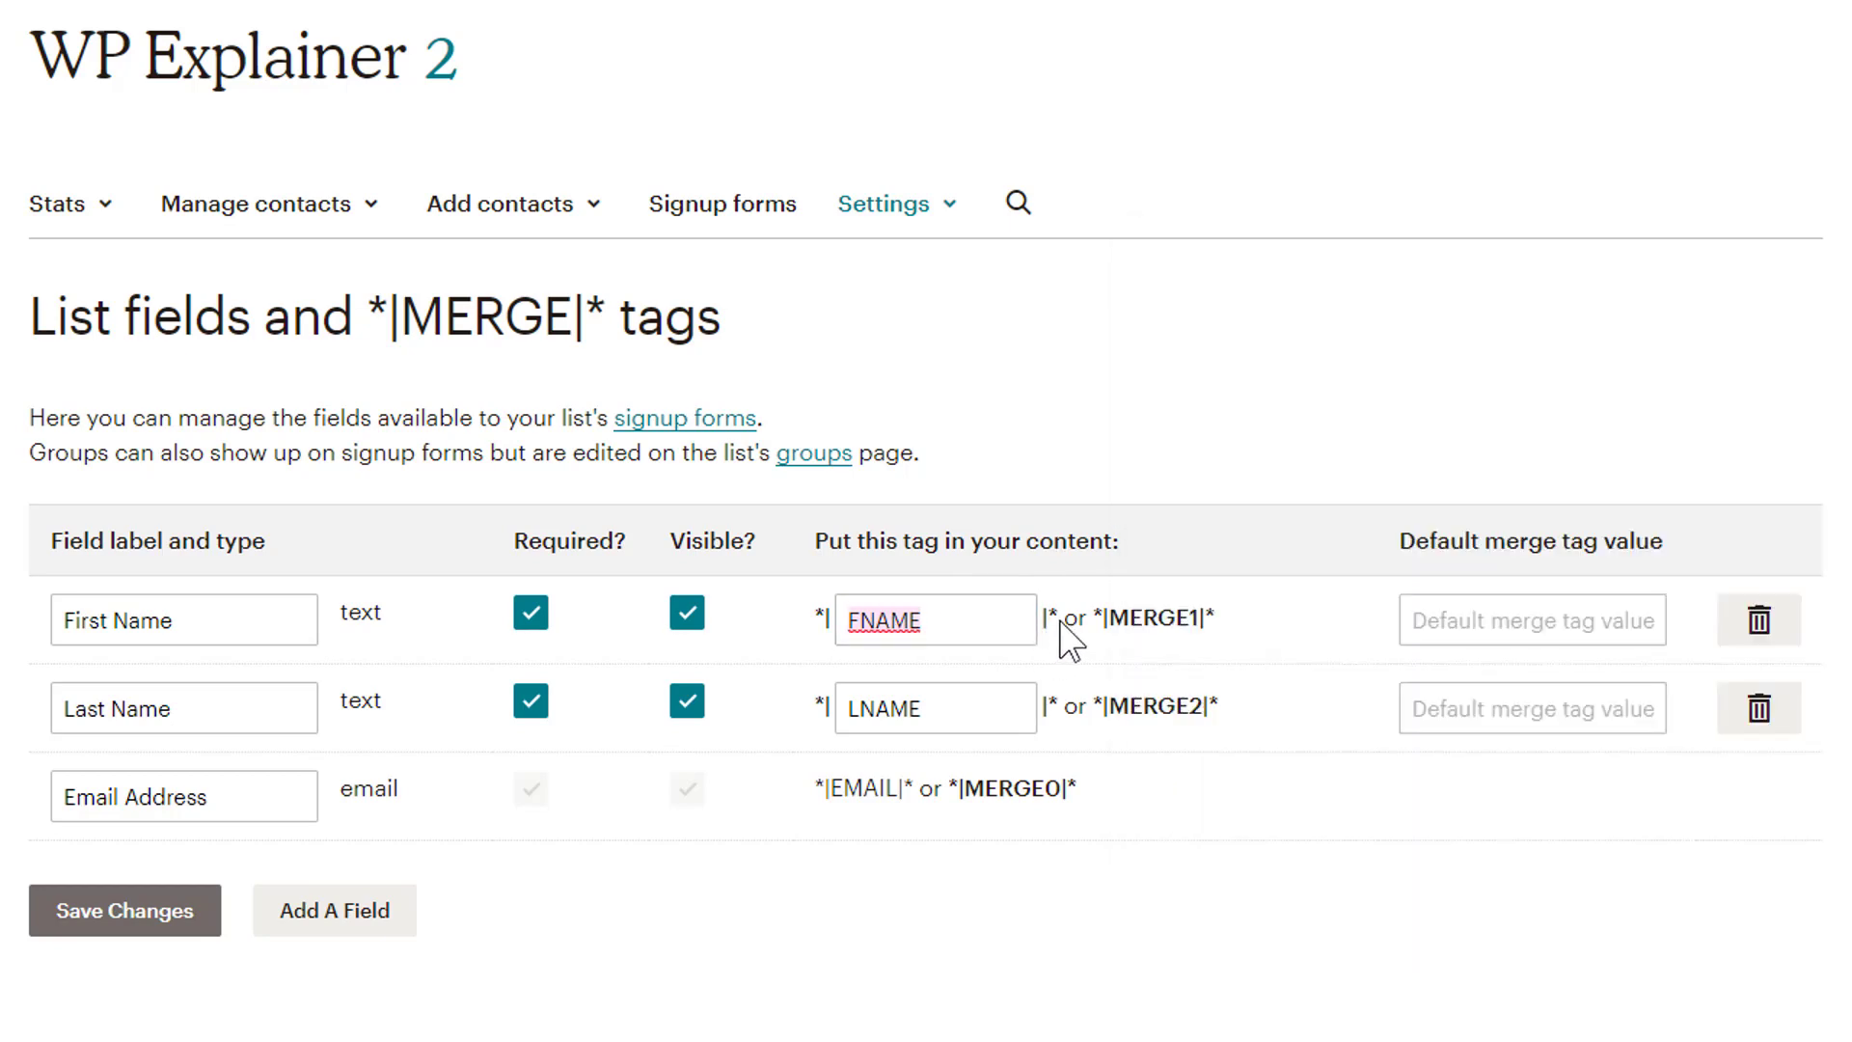
key(alt+Tab)
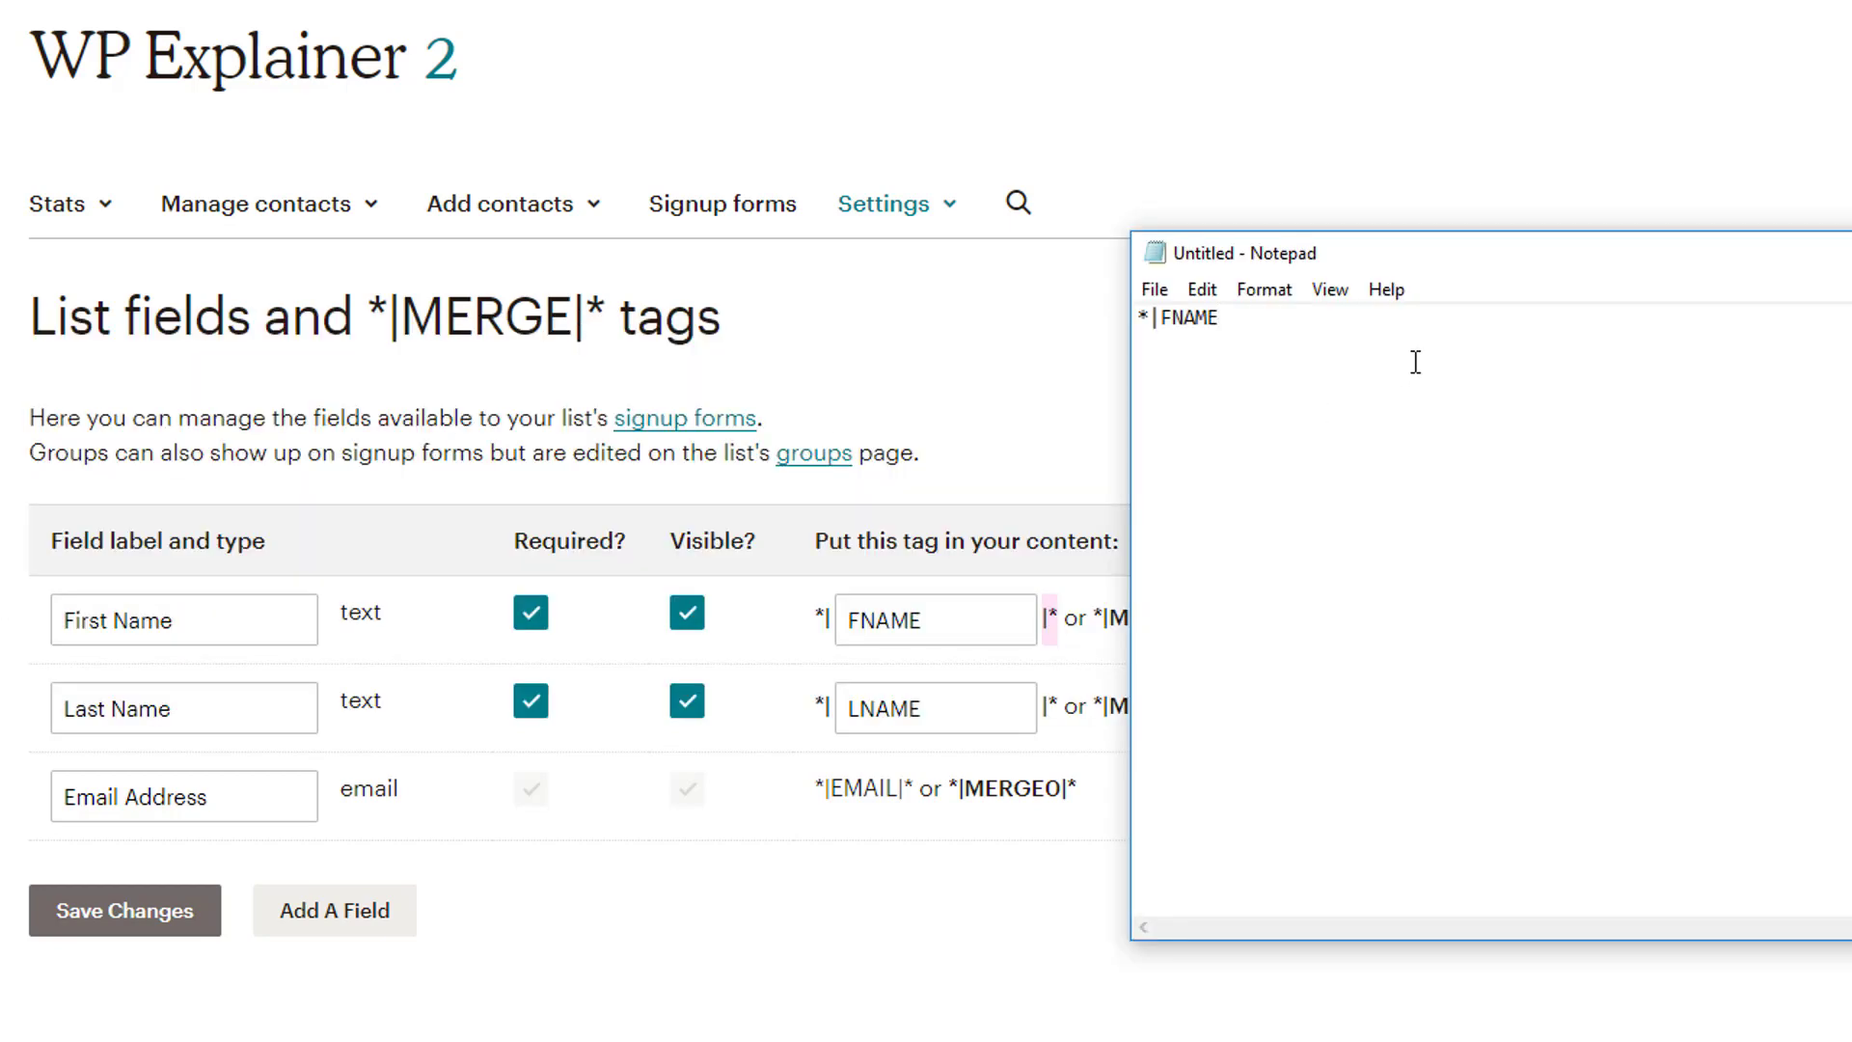
text(|*)
drag(1281, 330, 1101, 324)
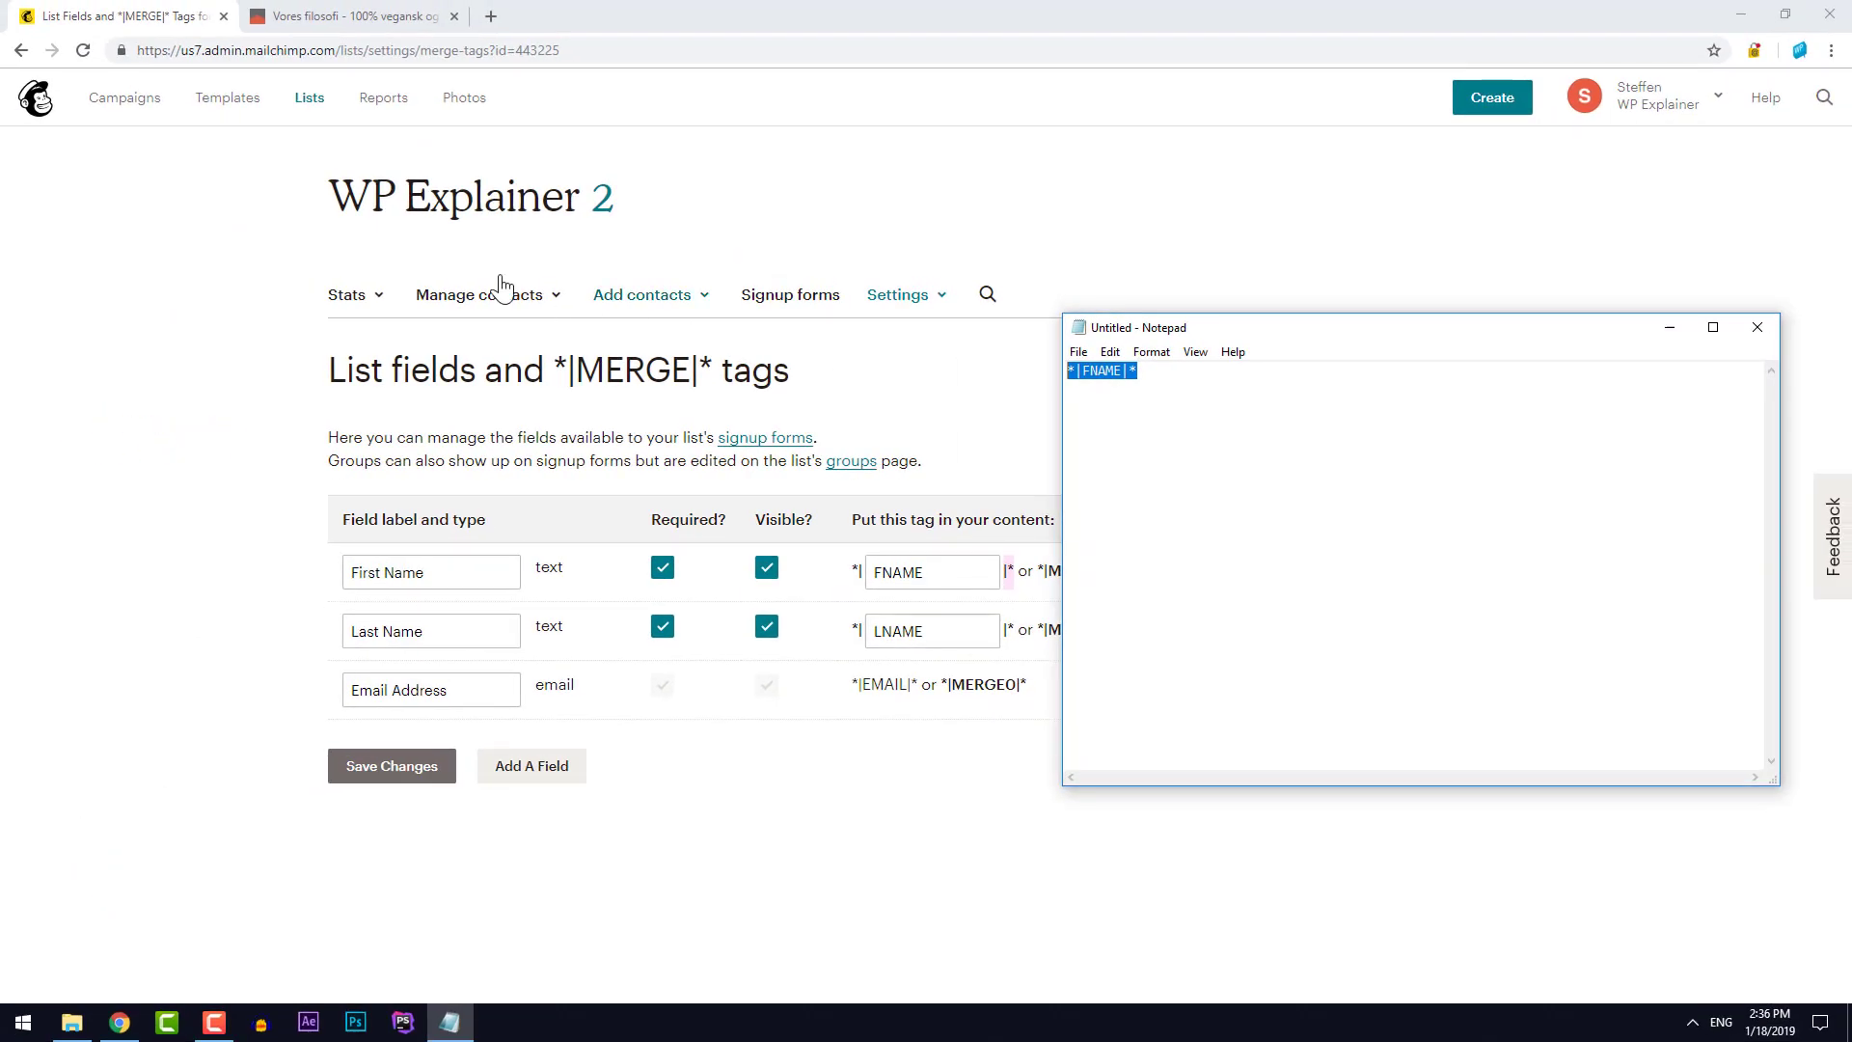
Open the Terranova template for editing and copy the two paragraphs below the TERRANOVA NEWSLETTER heading, closing that text block
click(229, 111)
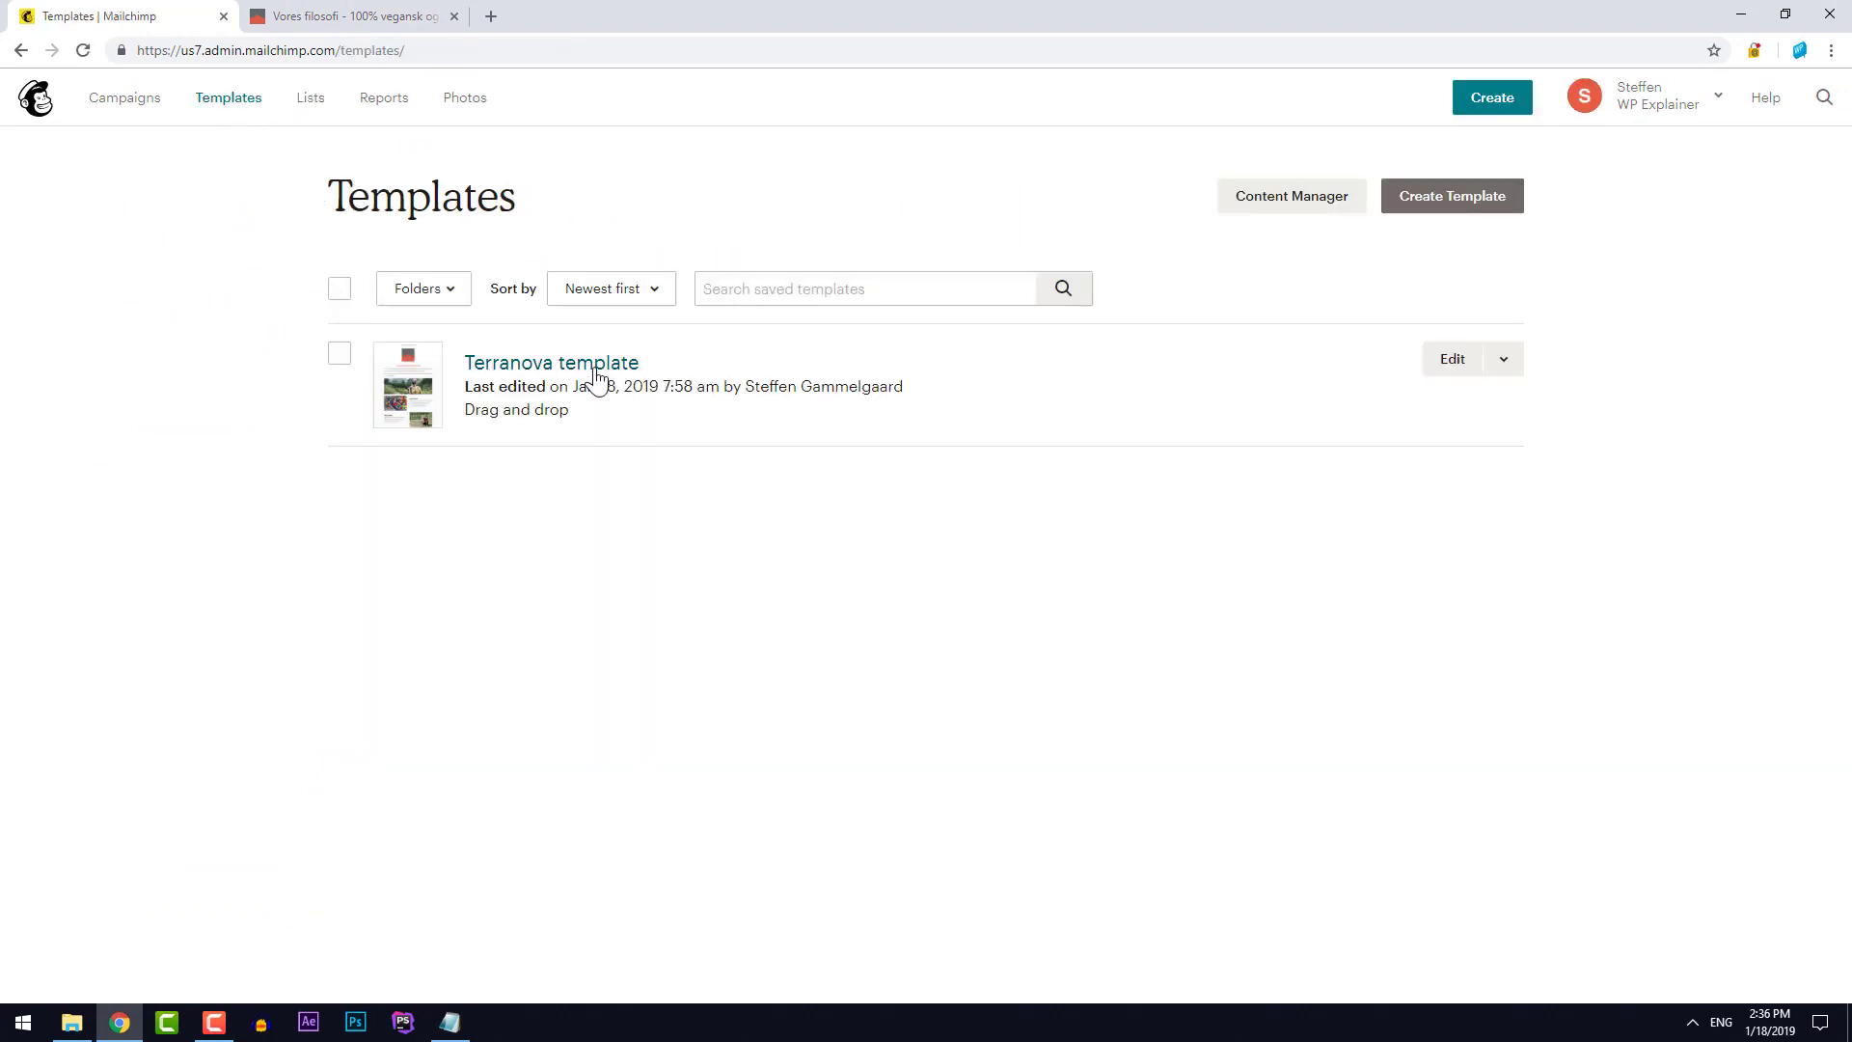
click(598, 375)
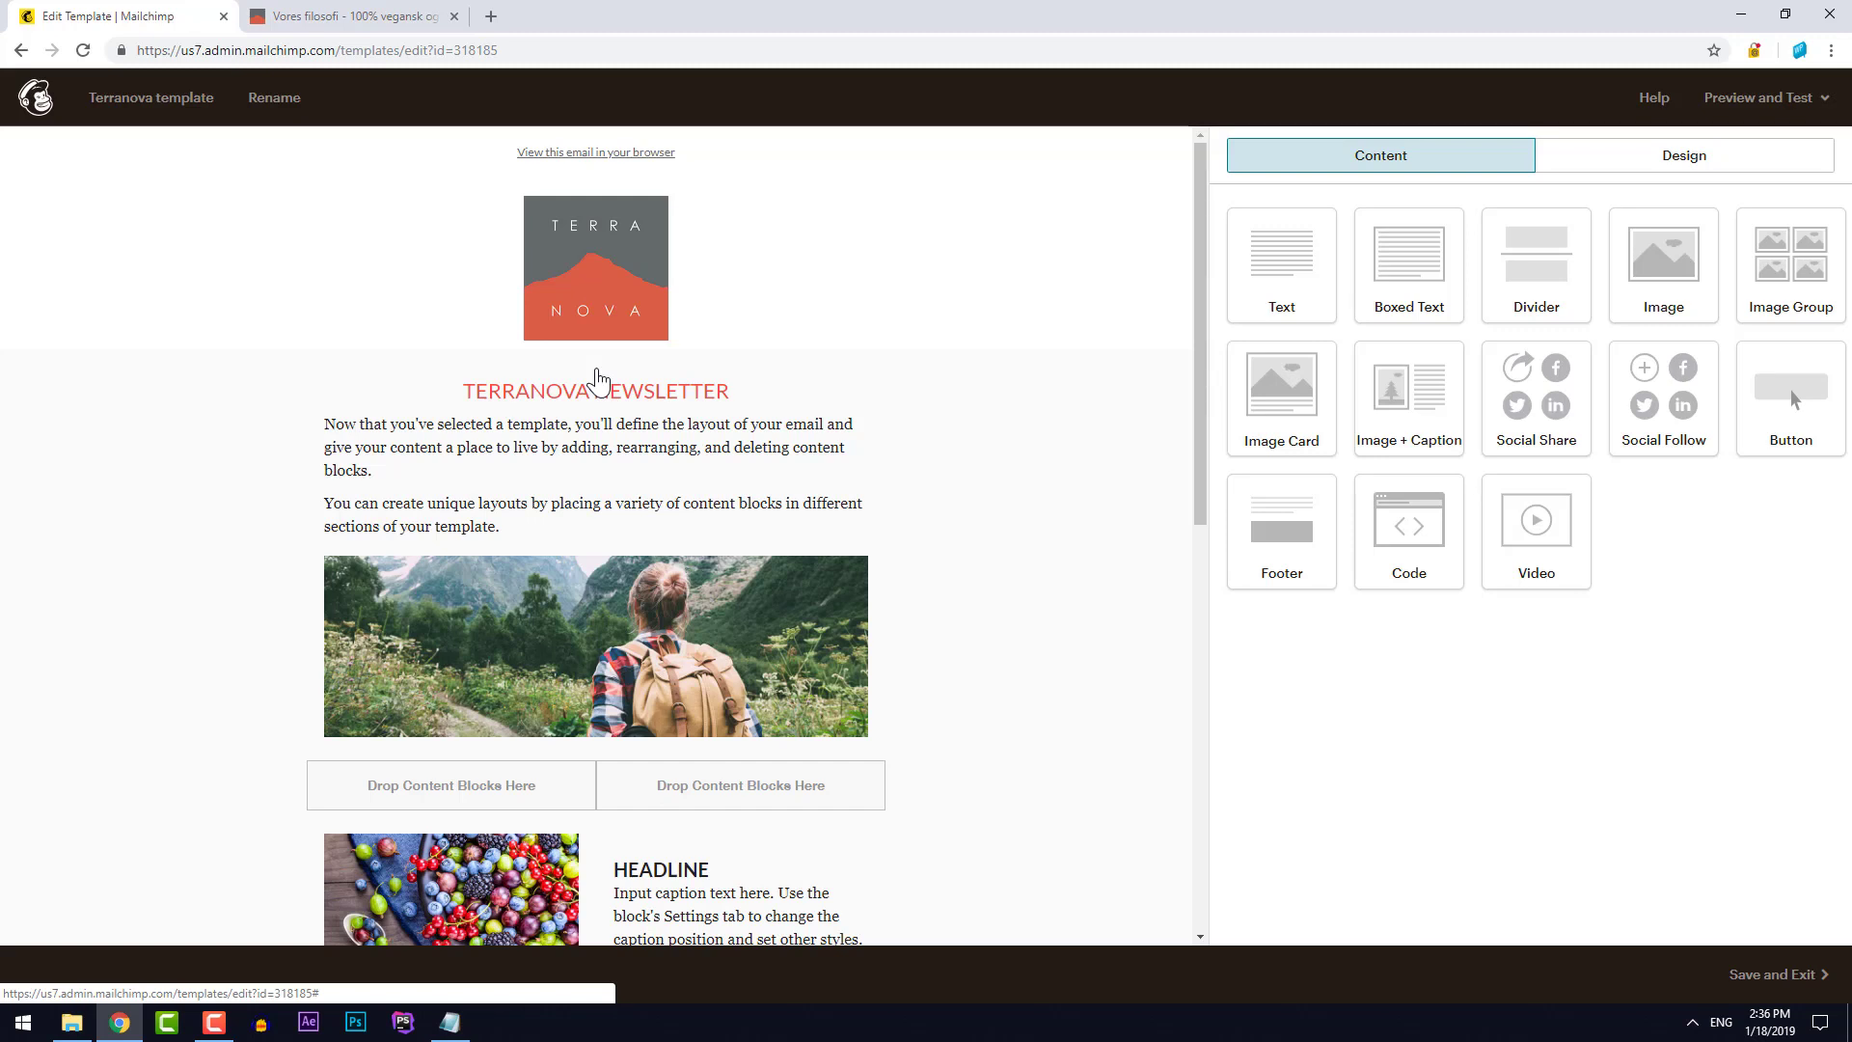
scroll(964, 455, down, 1)
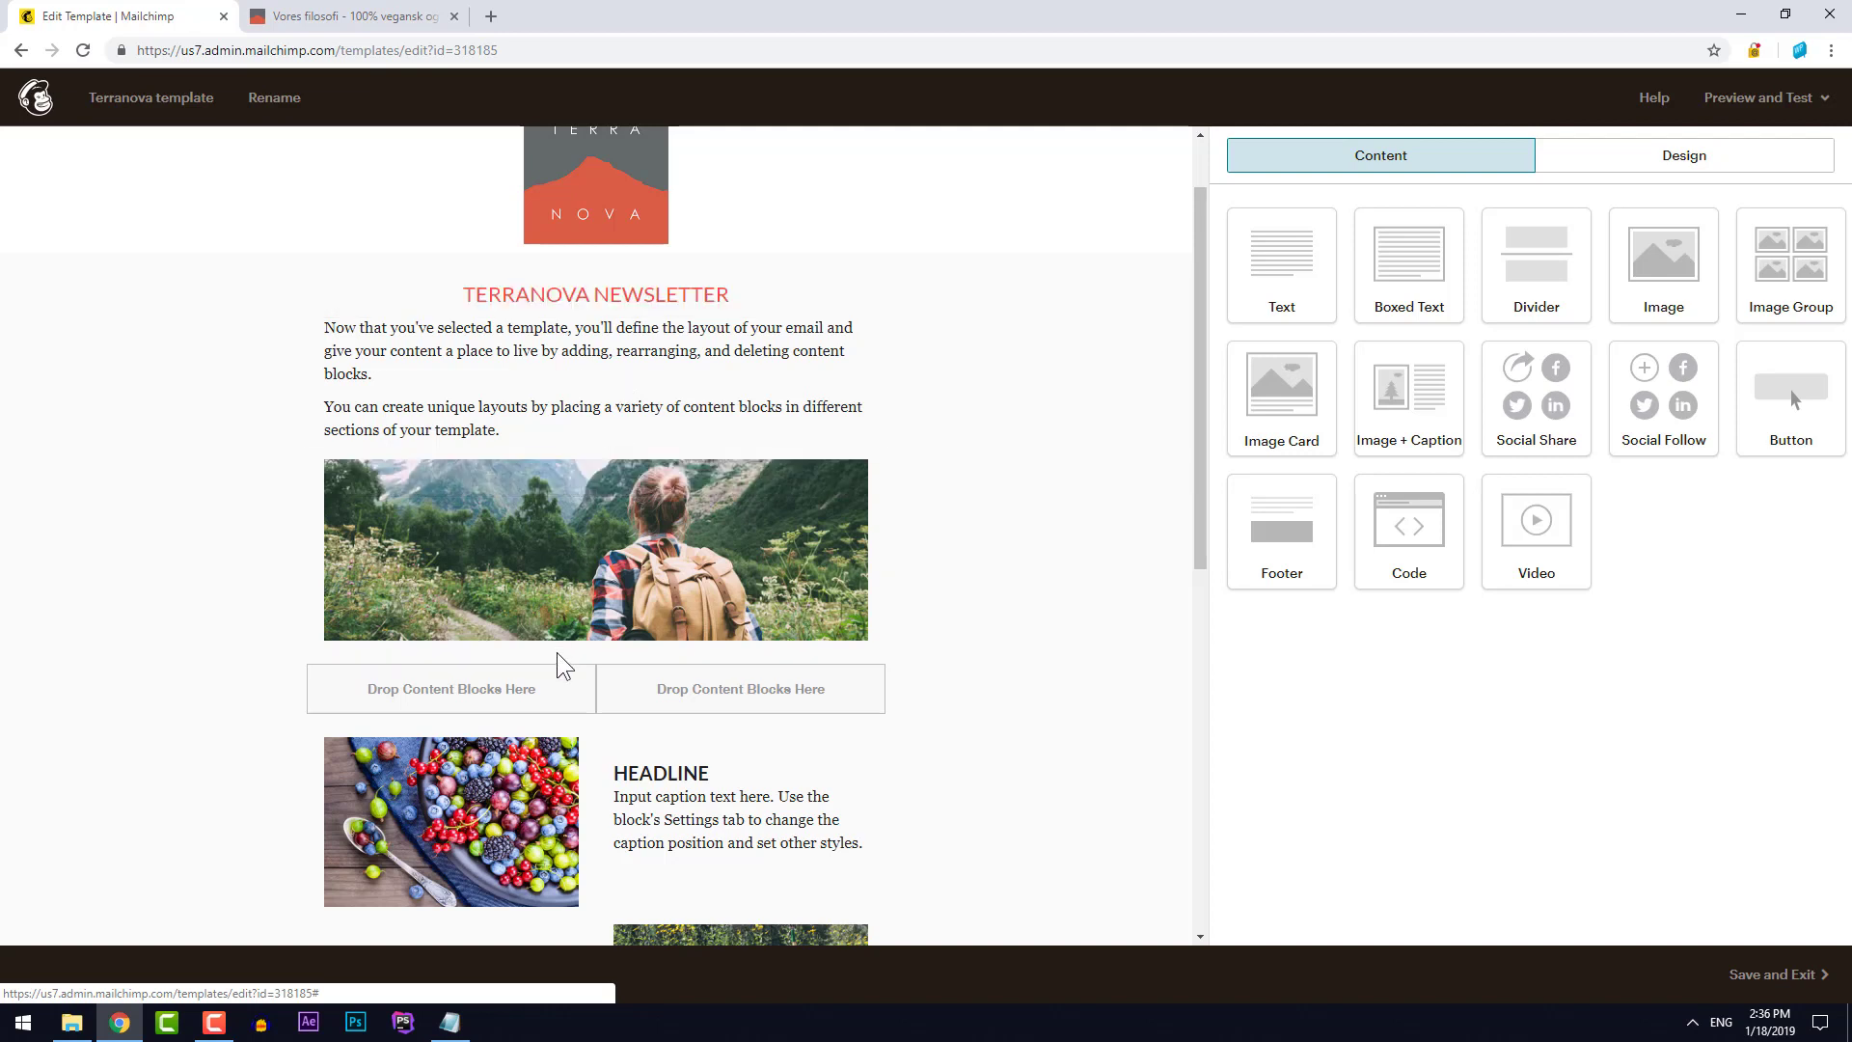
click(623, 376)
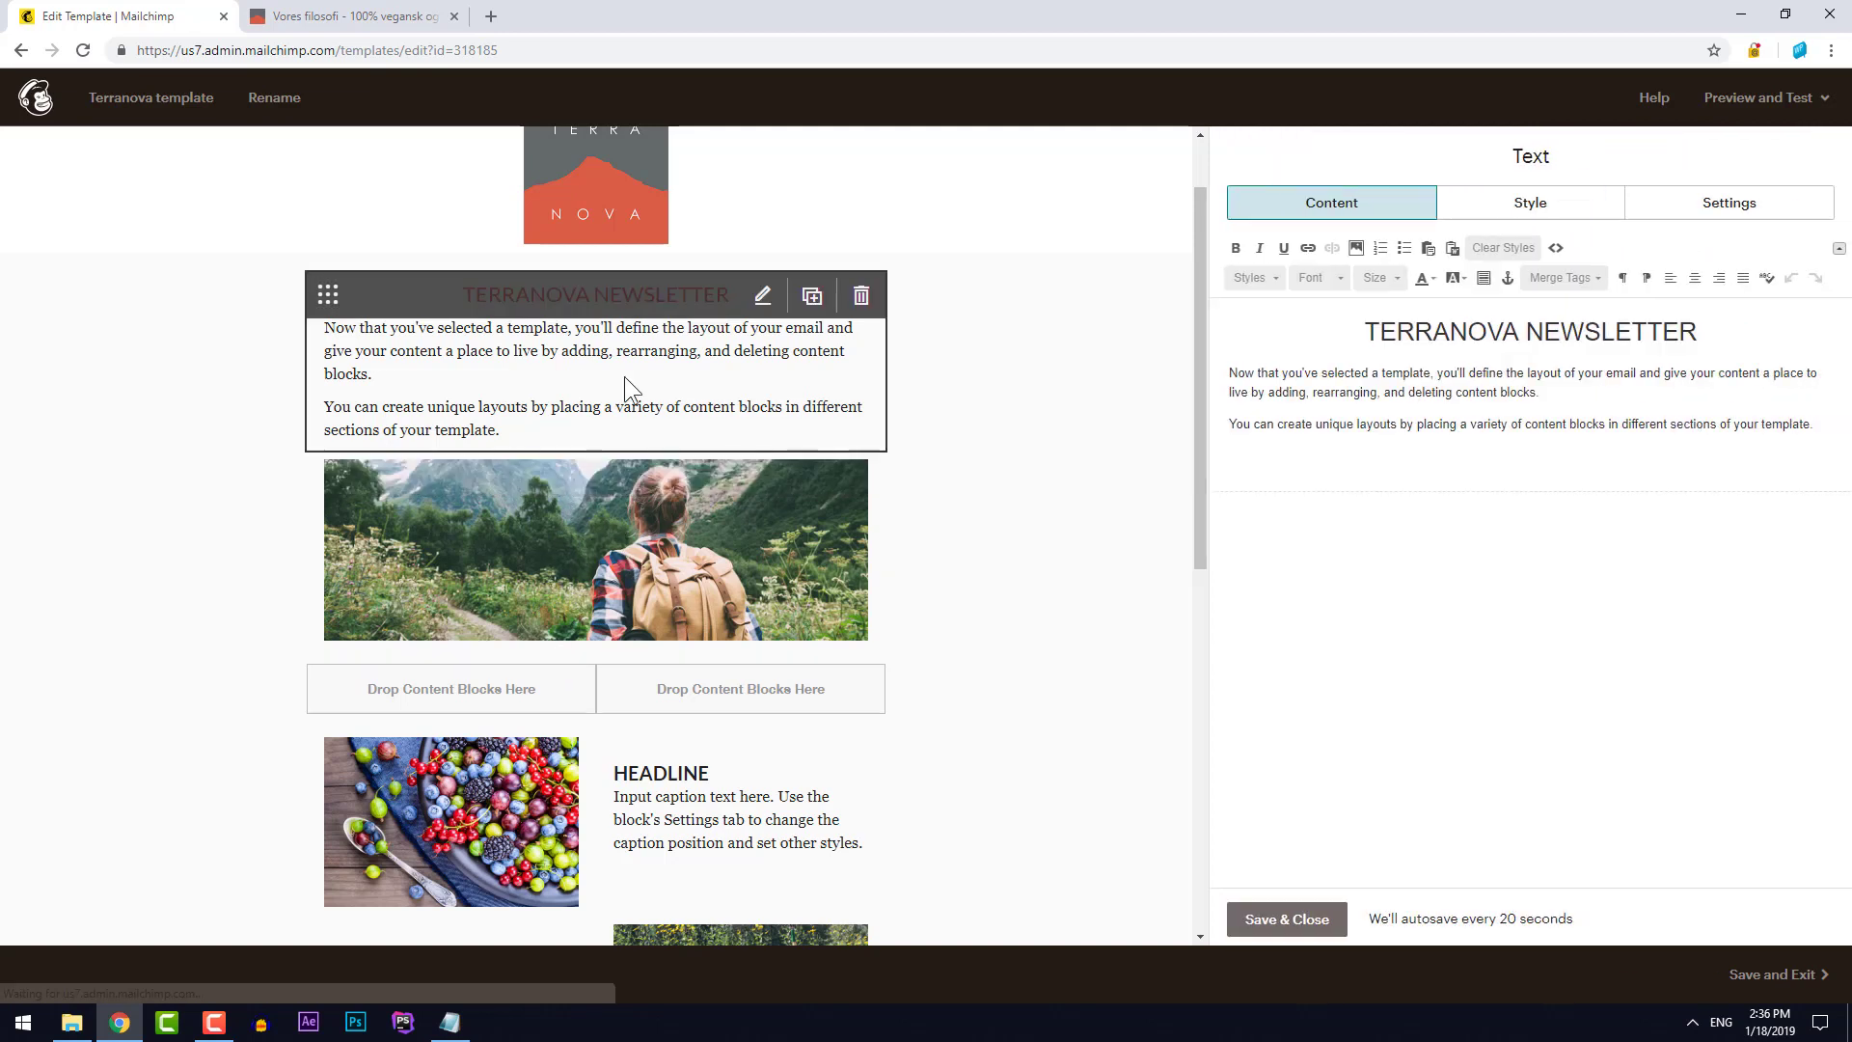
drag(1812, 429, 1197, 379)
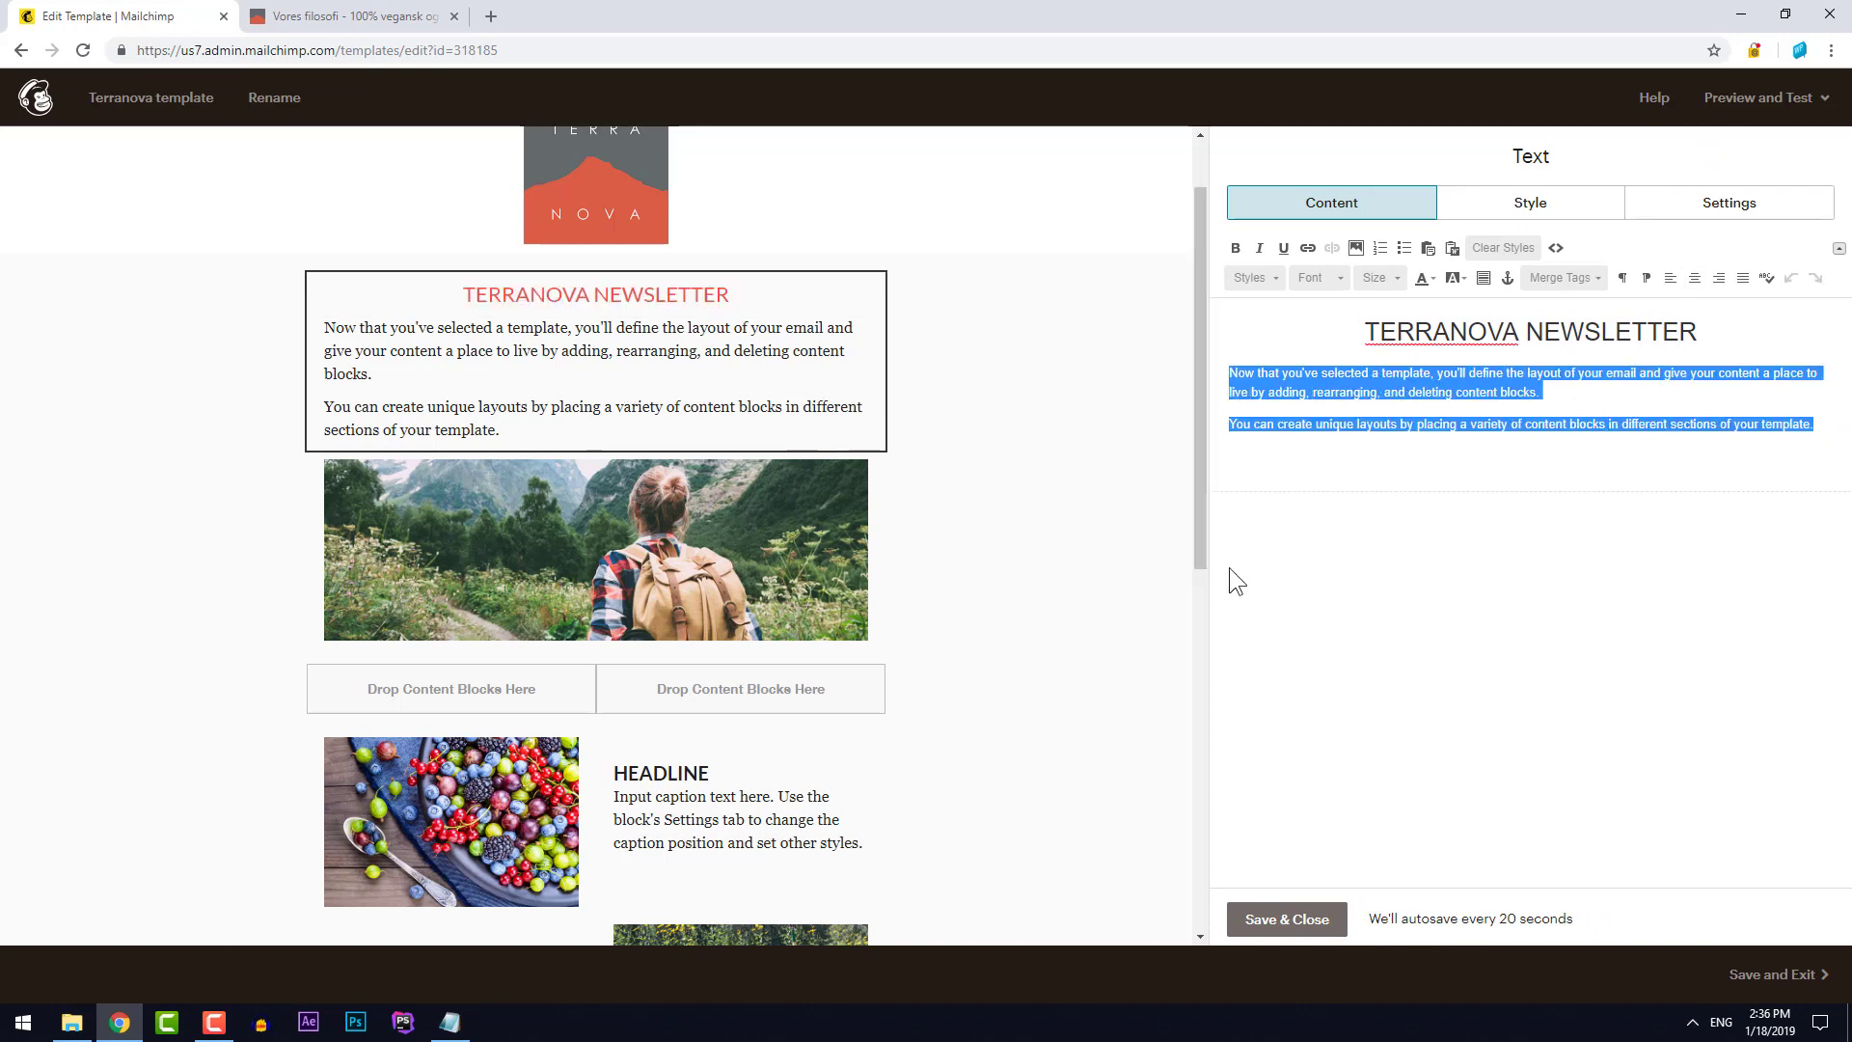
click(1285, 916)
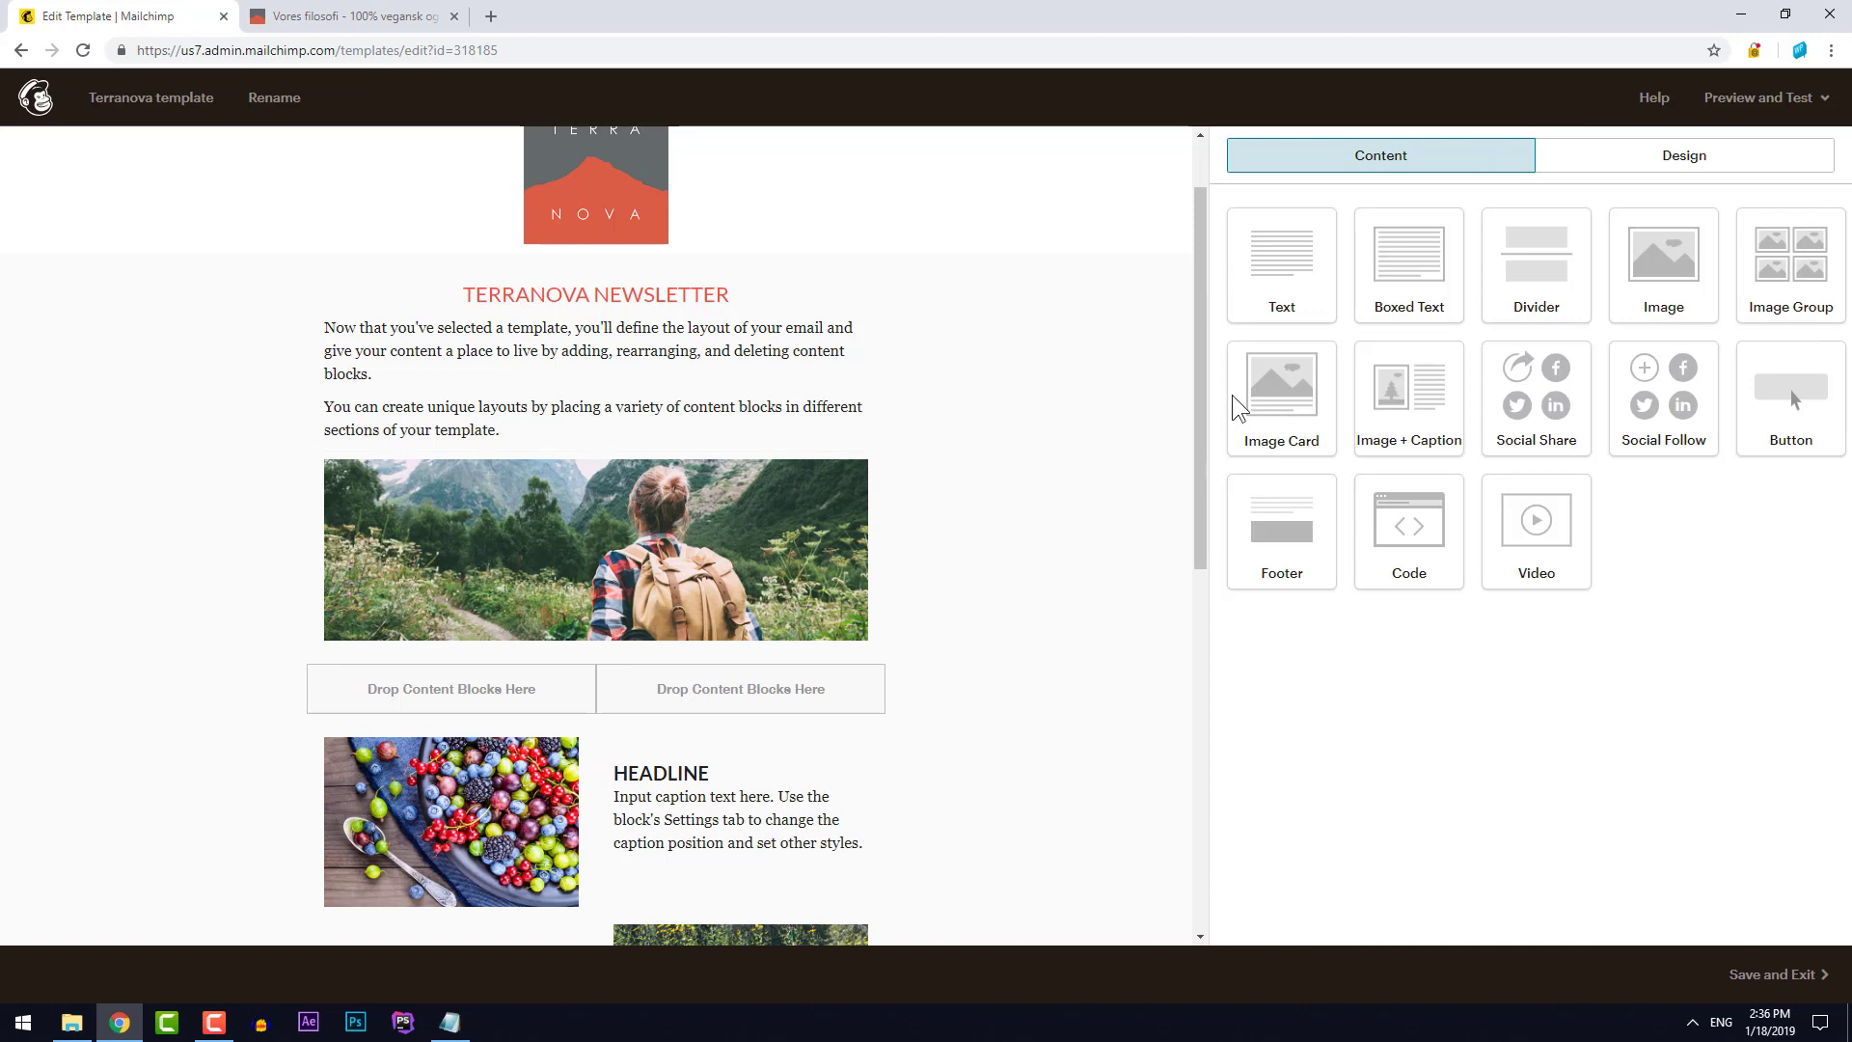
Add a Text block below the hiker image, replace its placeholder text with the two copied paragraphs, and save it
drag(1297, 276, 574, 641)
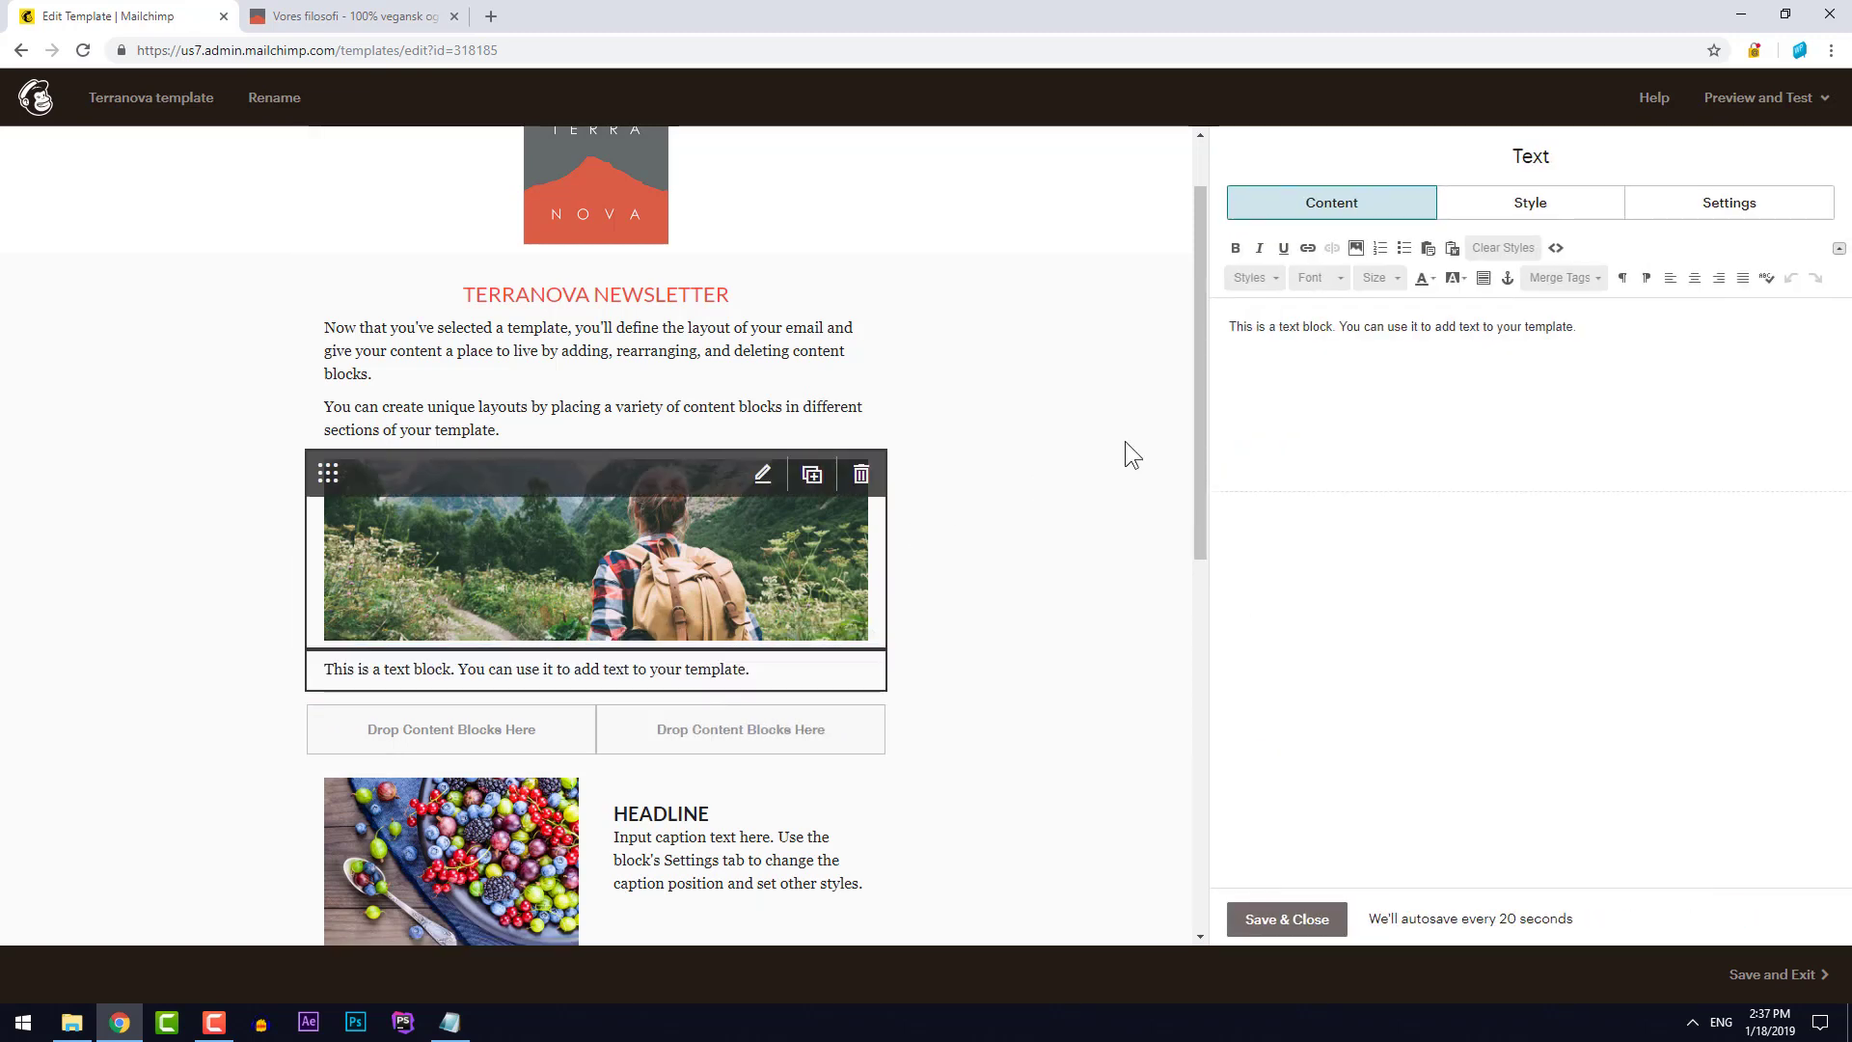
key(ctrl+a)
key(ctrl+v)
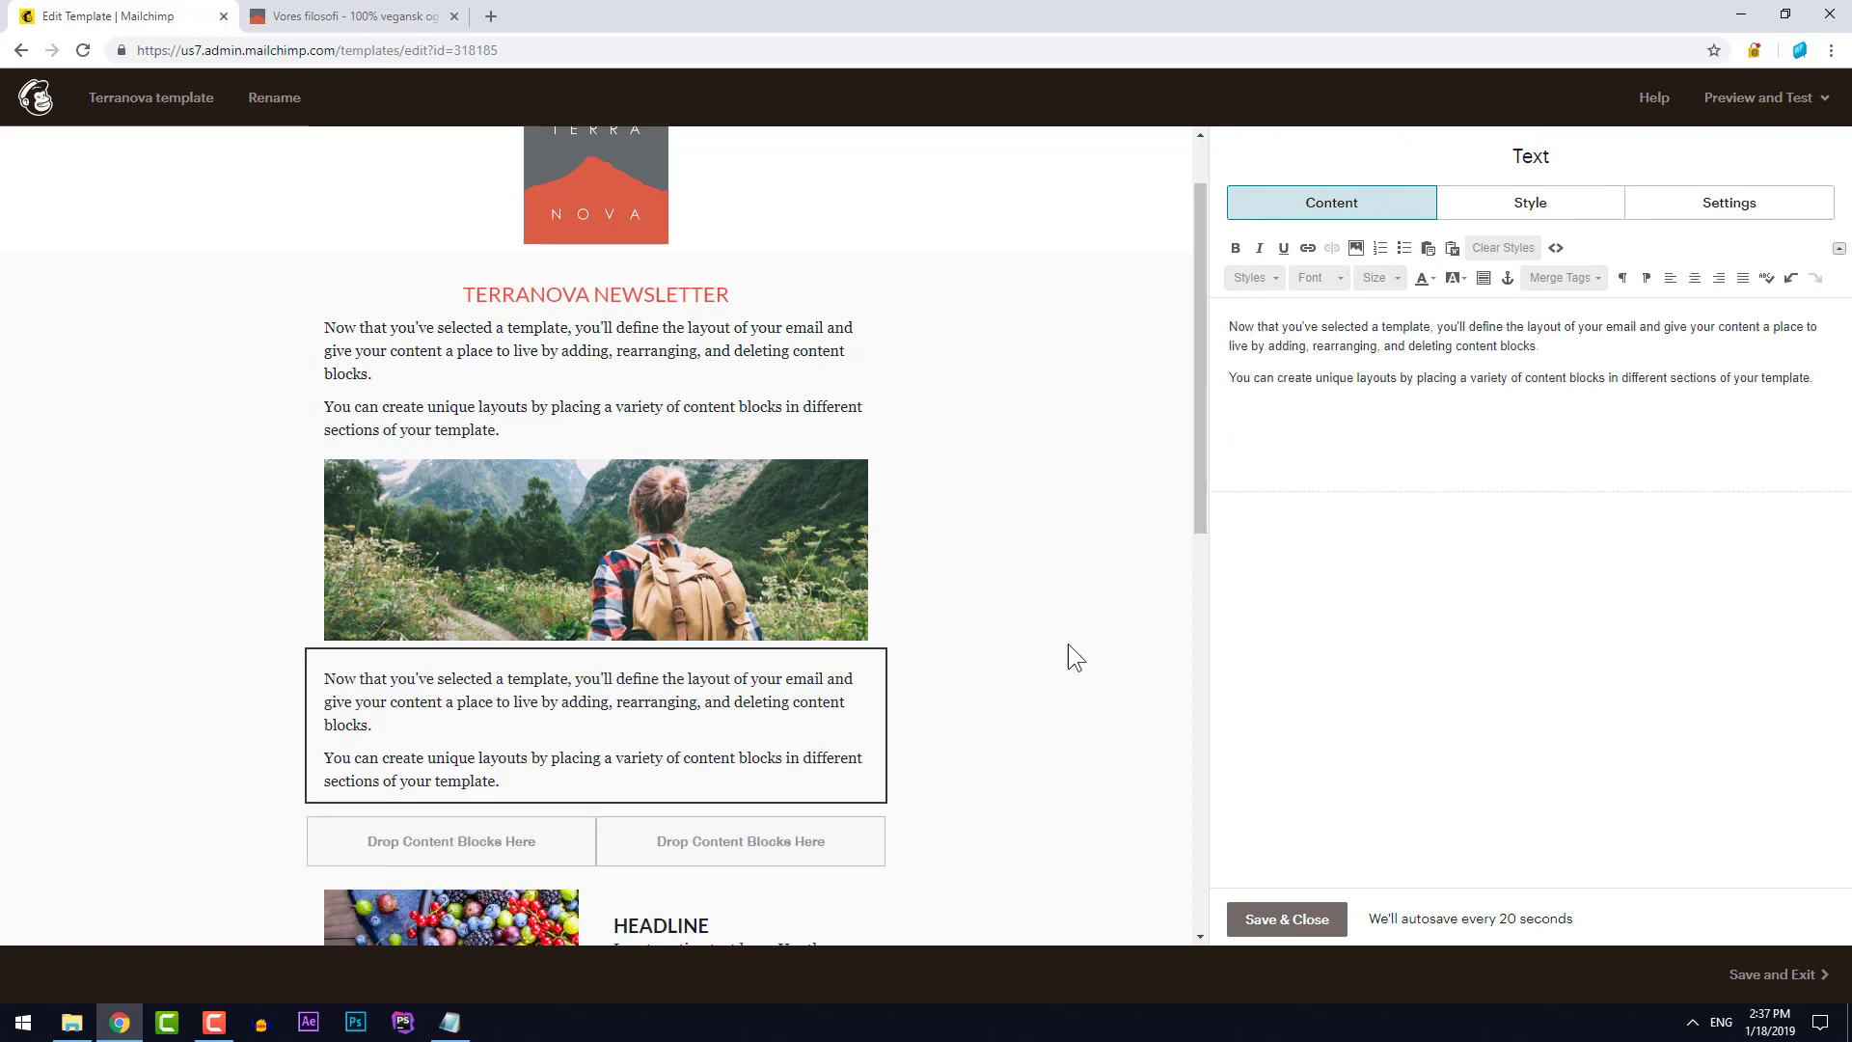
click(1283, 921)
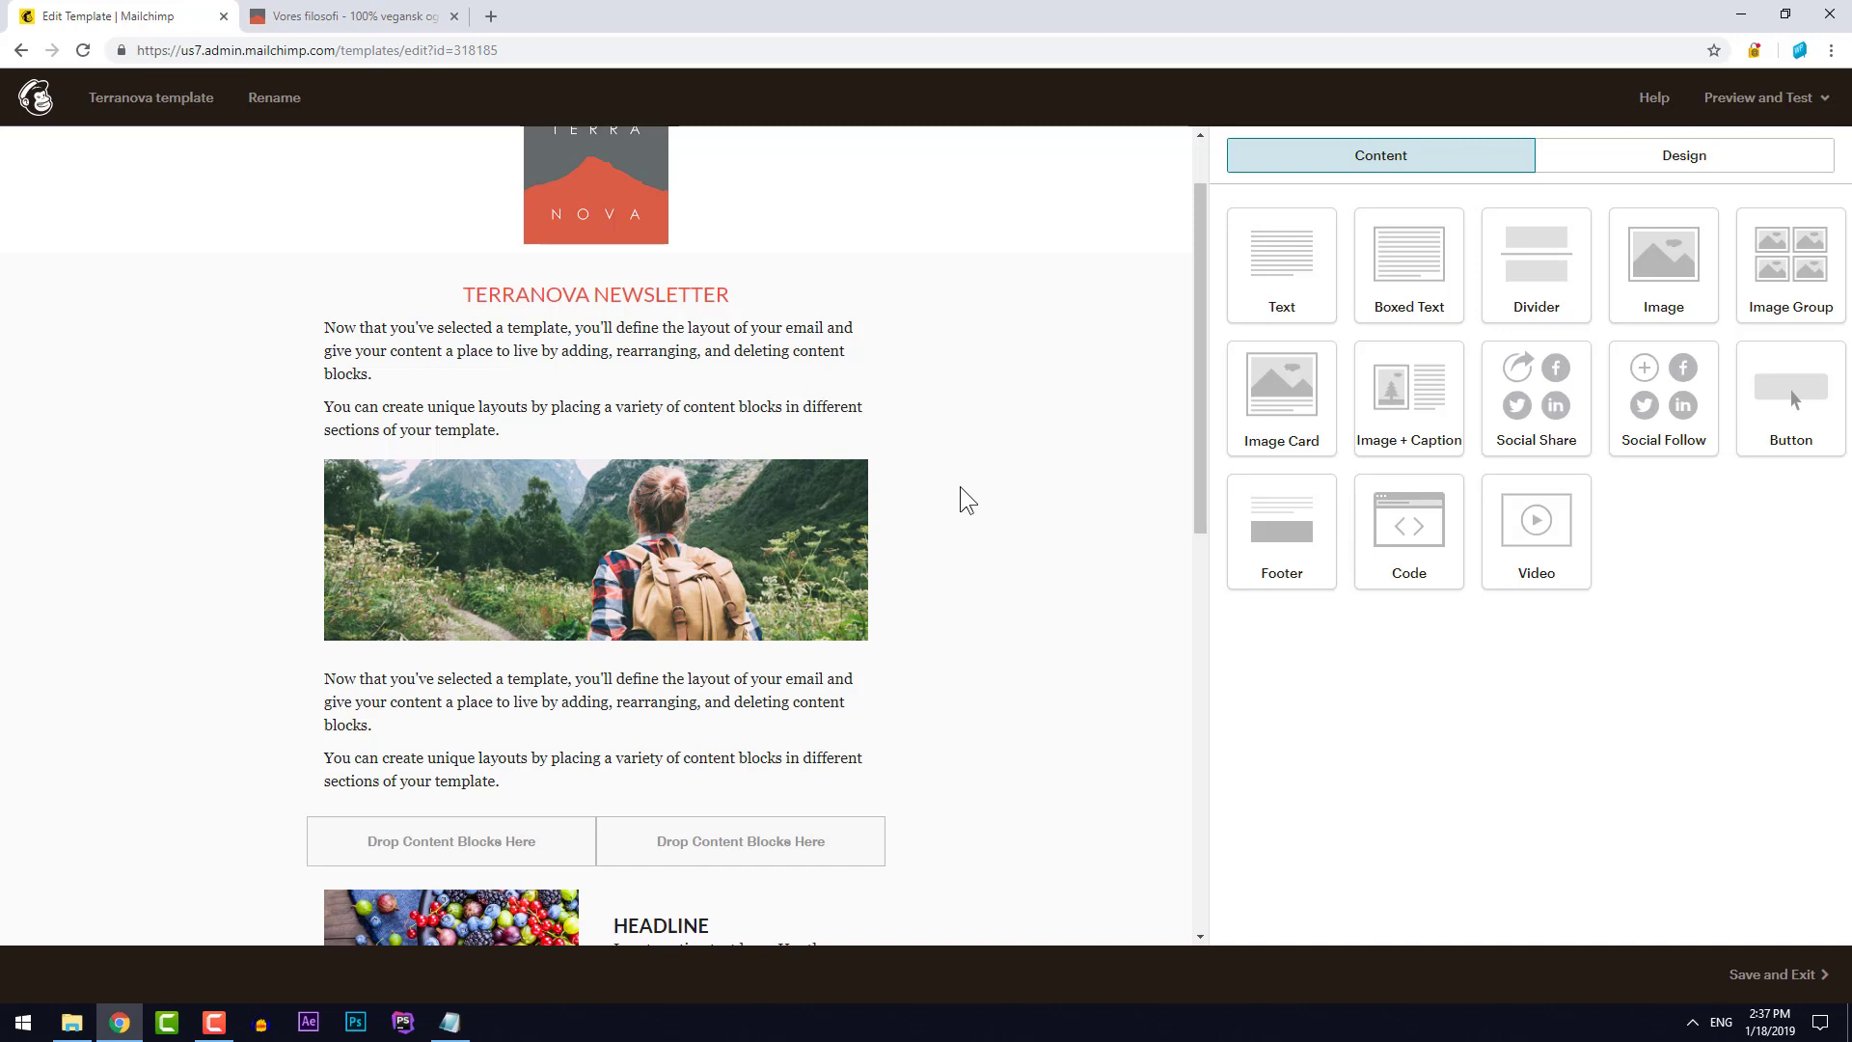
Look through the template's layout from the header logo down to the captioned images and footer
scroll(967, 499, up, 2)
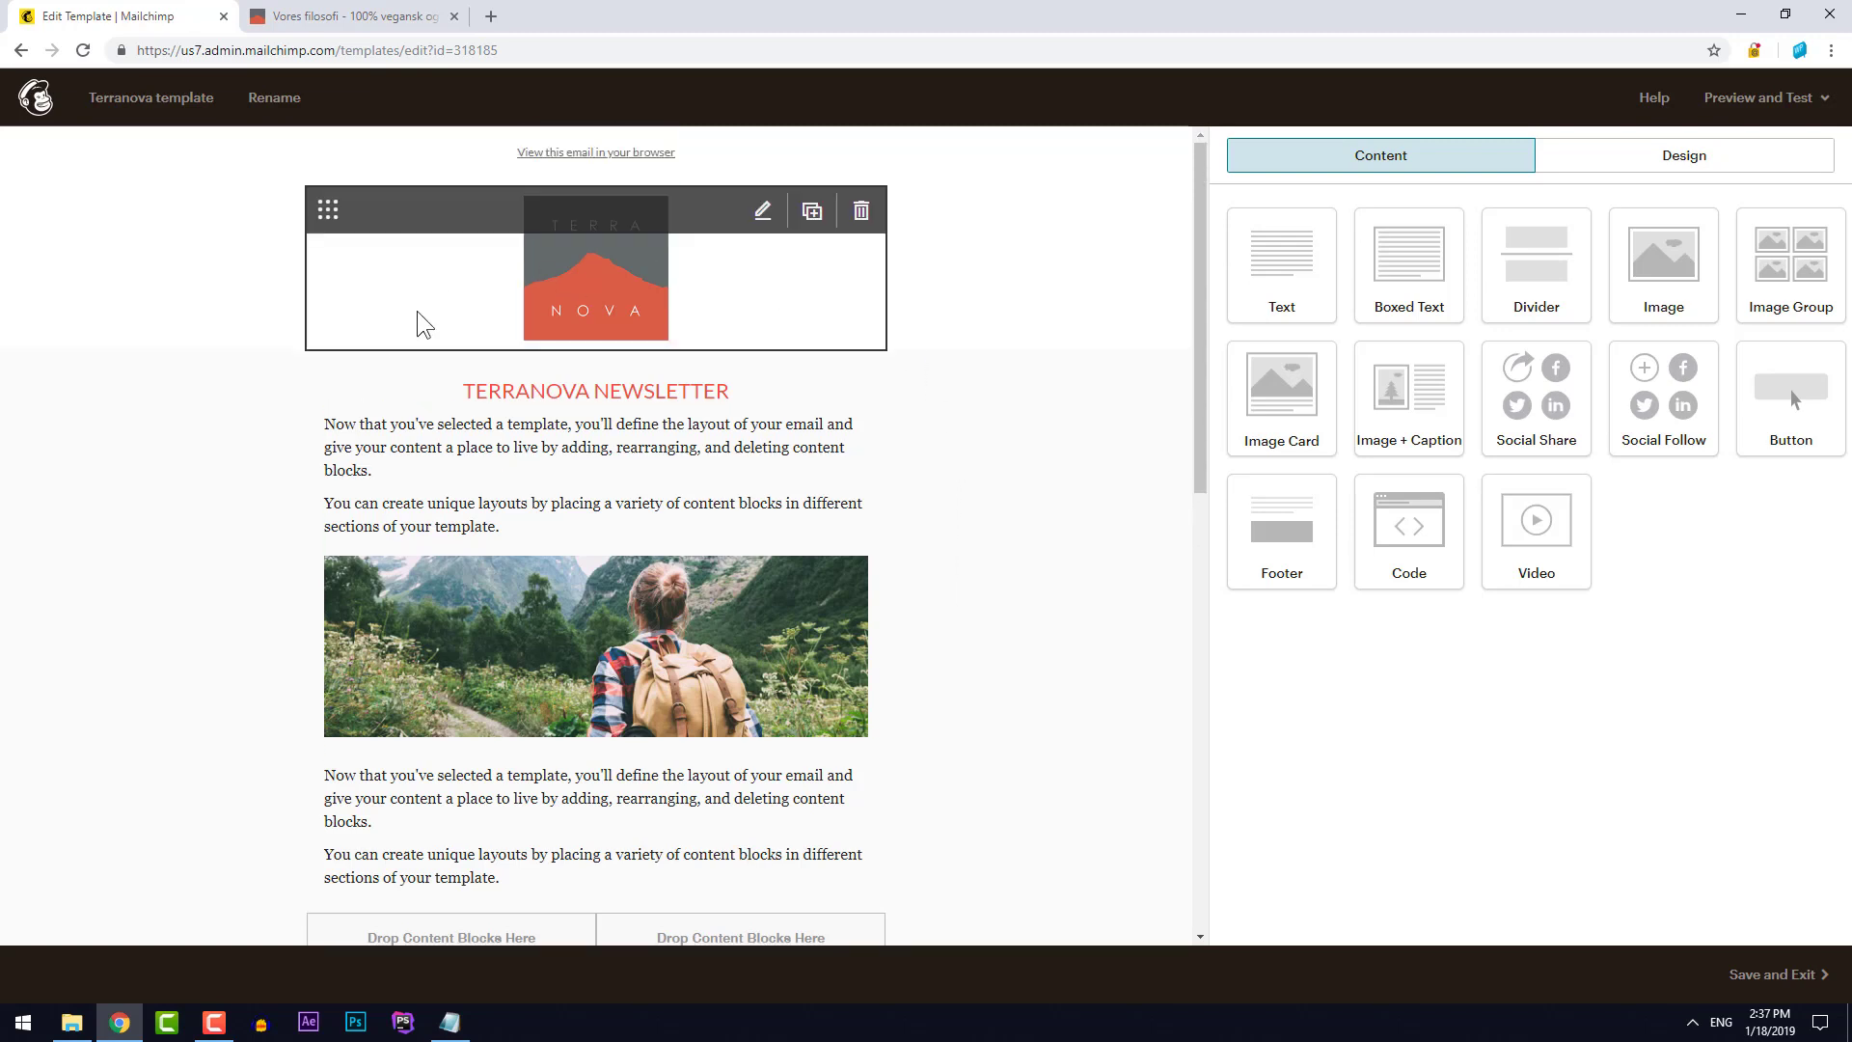
scroll(984, 448, down, 3)
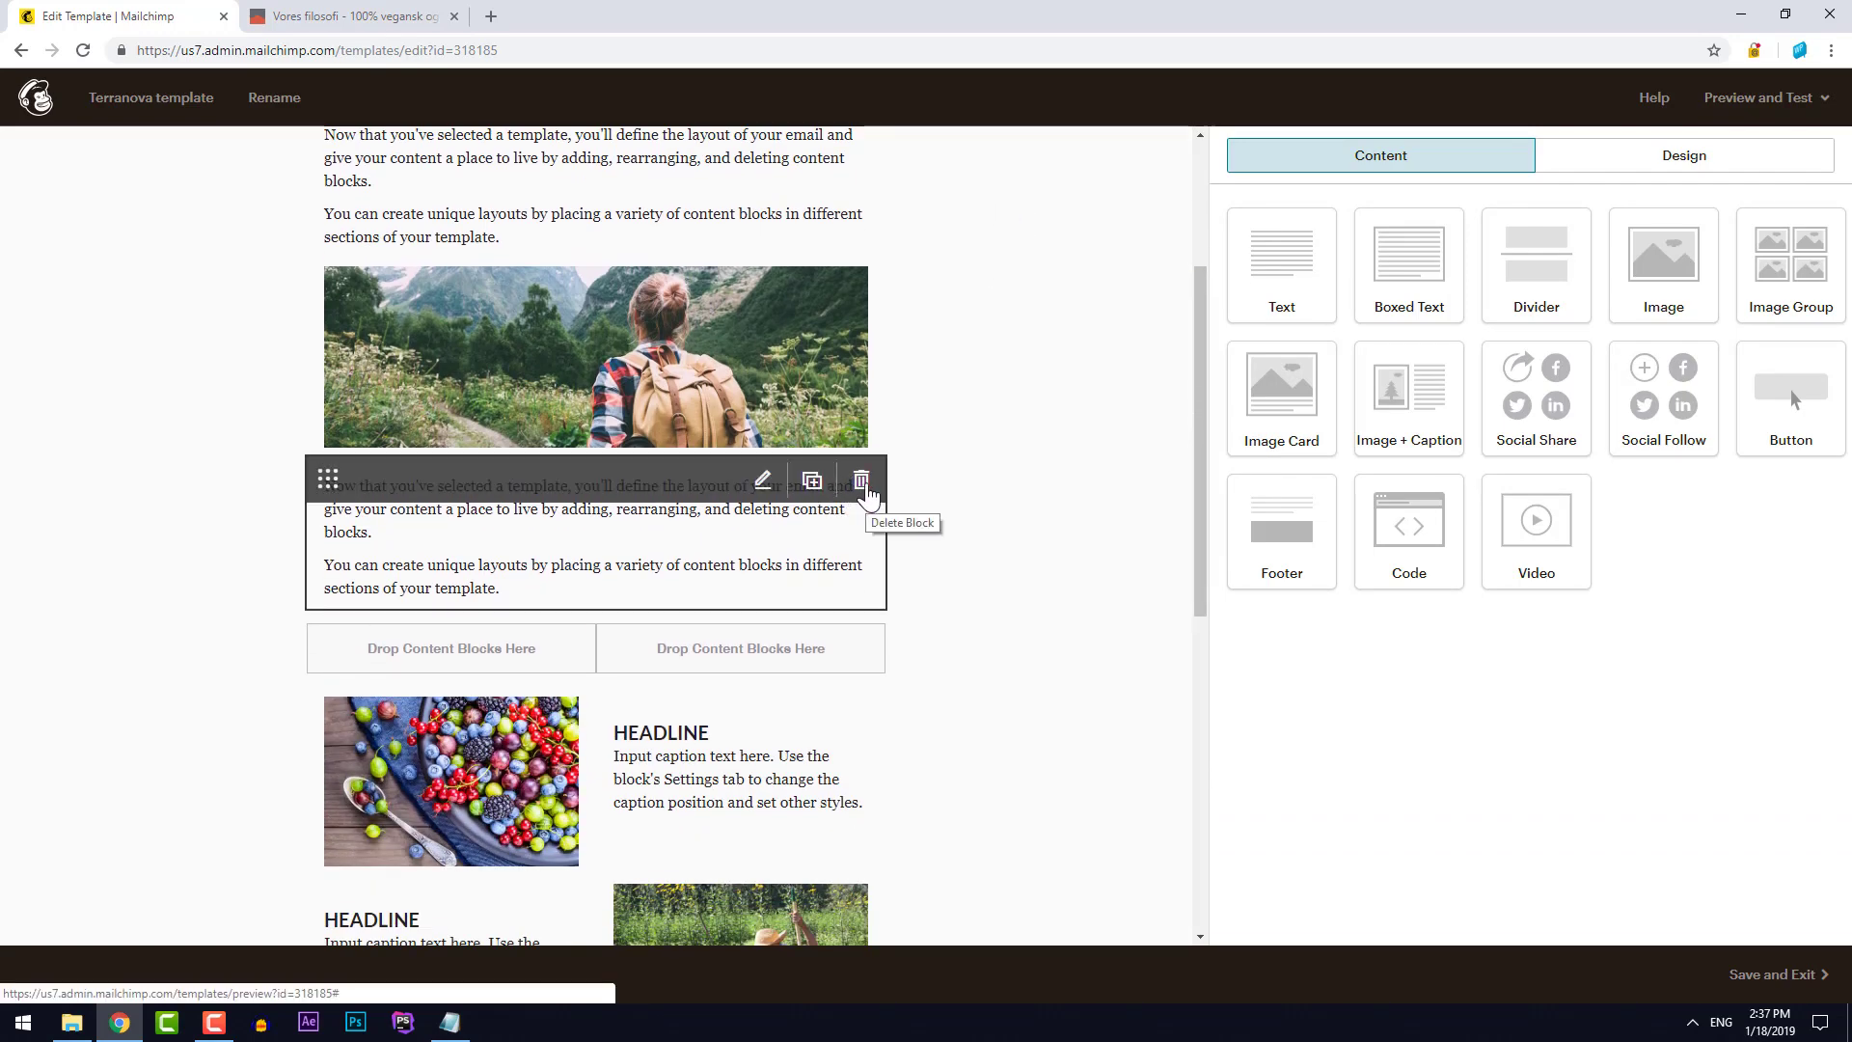
click(861, 480)
scroll(782, 492, down, 2)
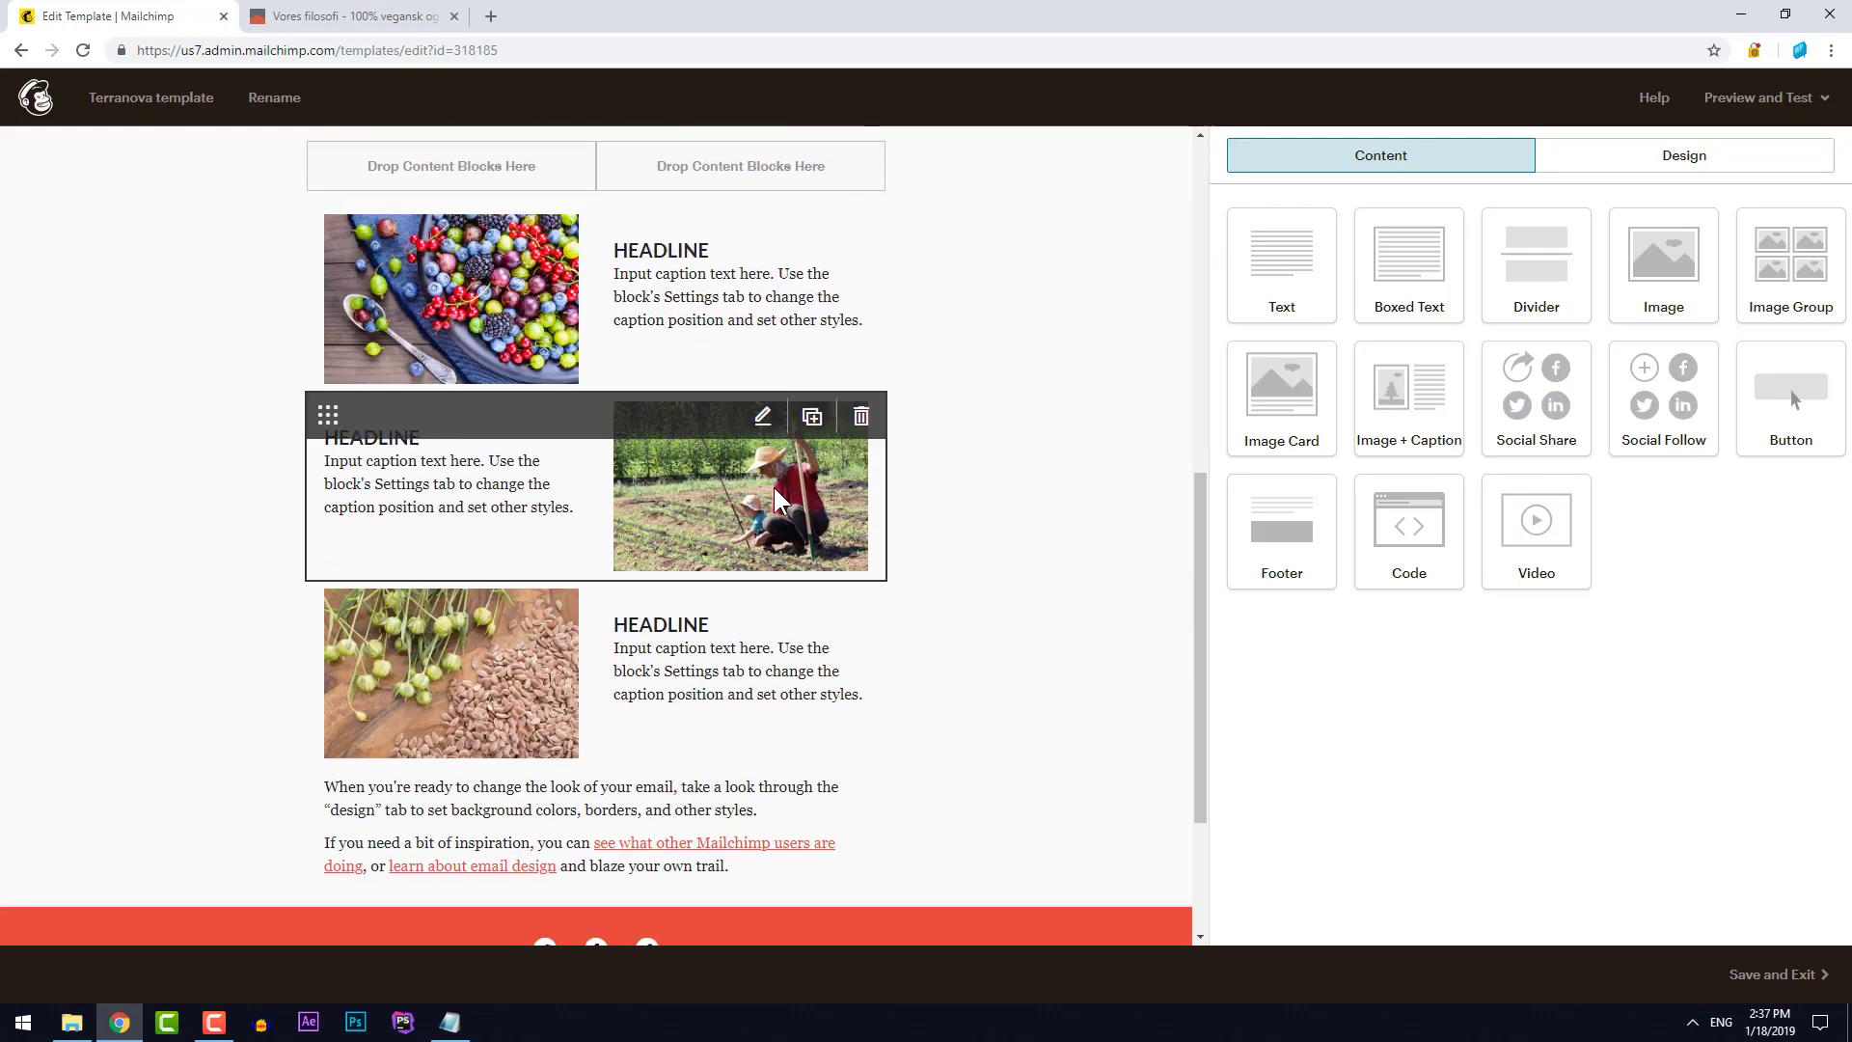
scroll(926, 550, up, 6)
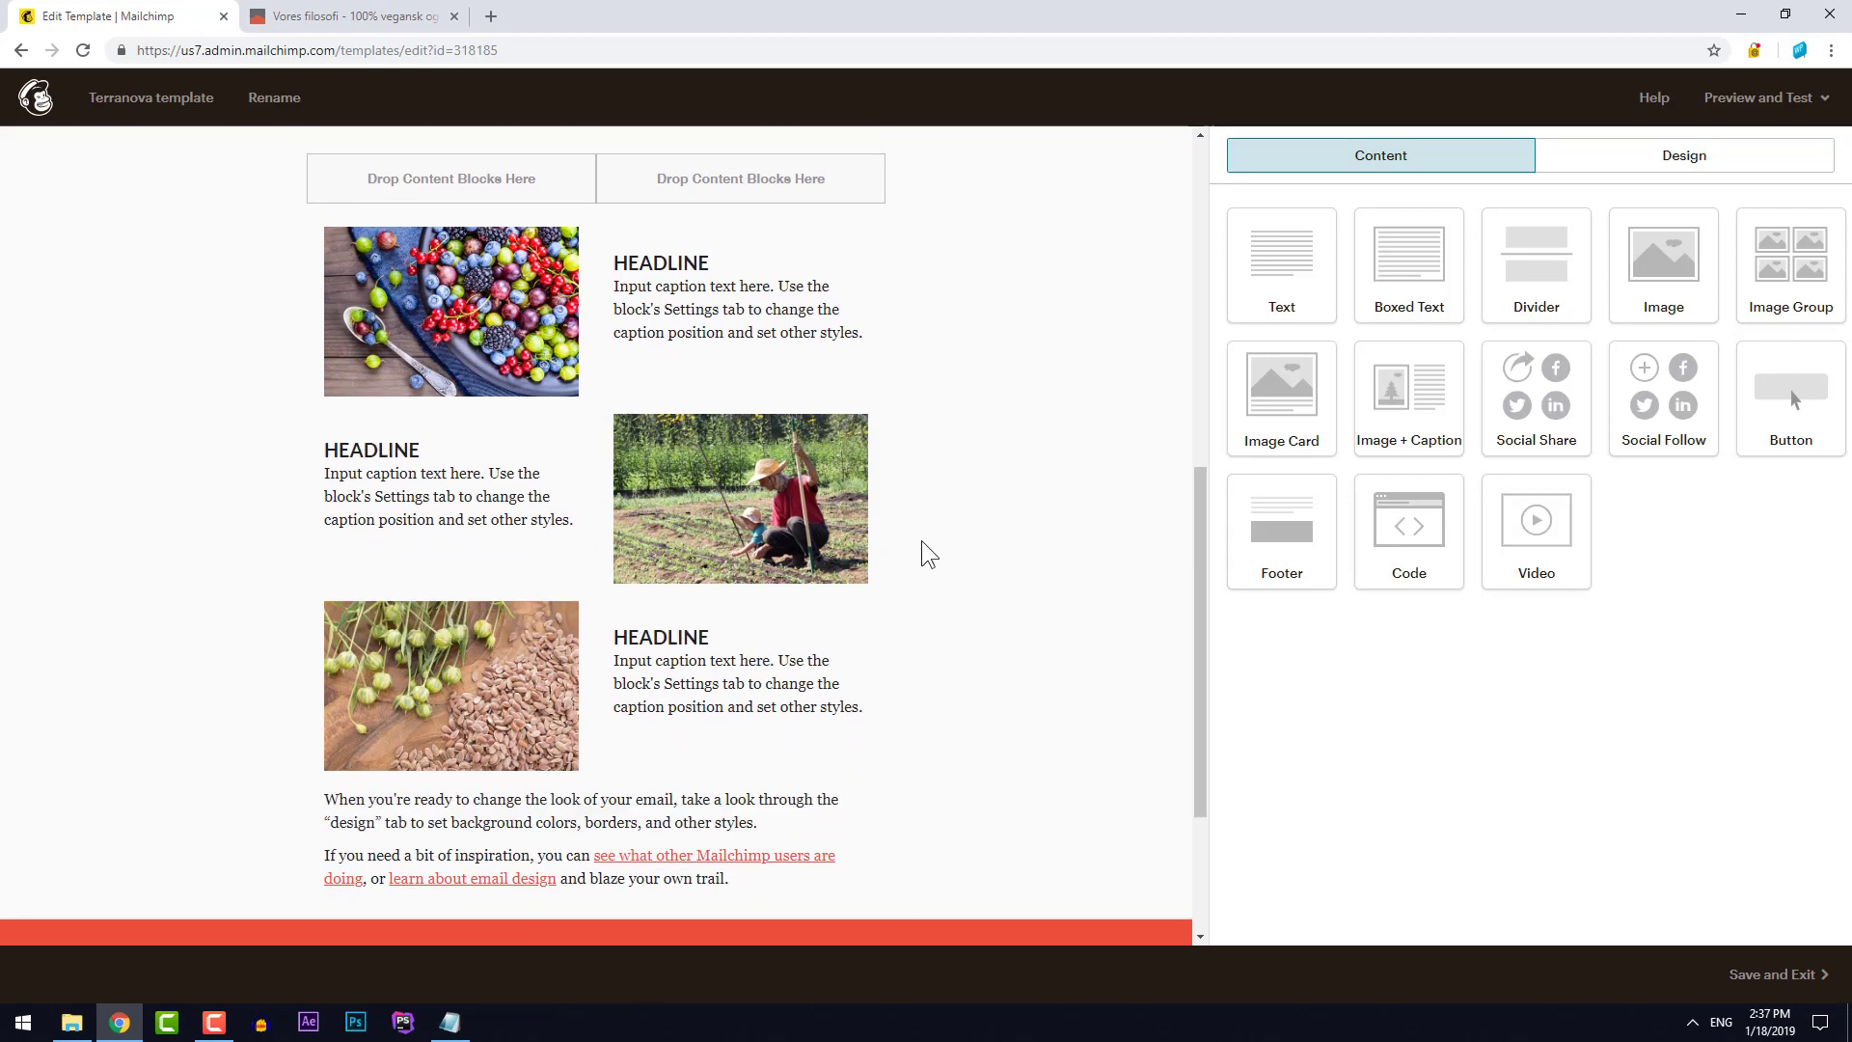
scroll(923, 541, up, 2)
scroll(917, 512, down, 1)
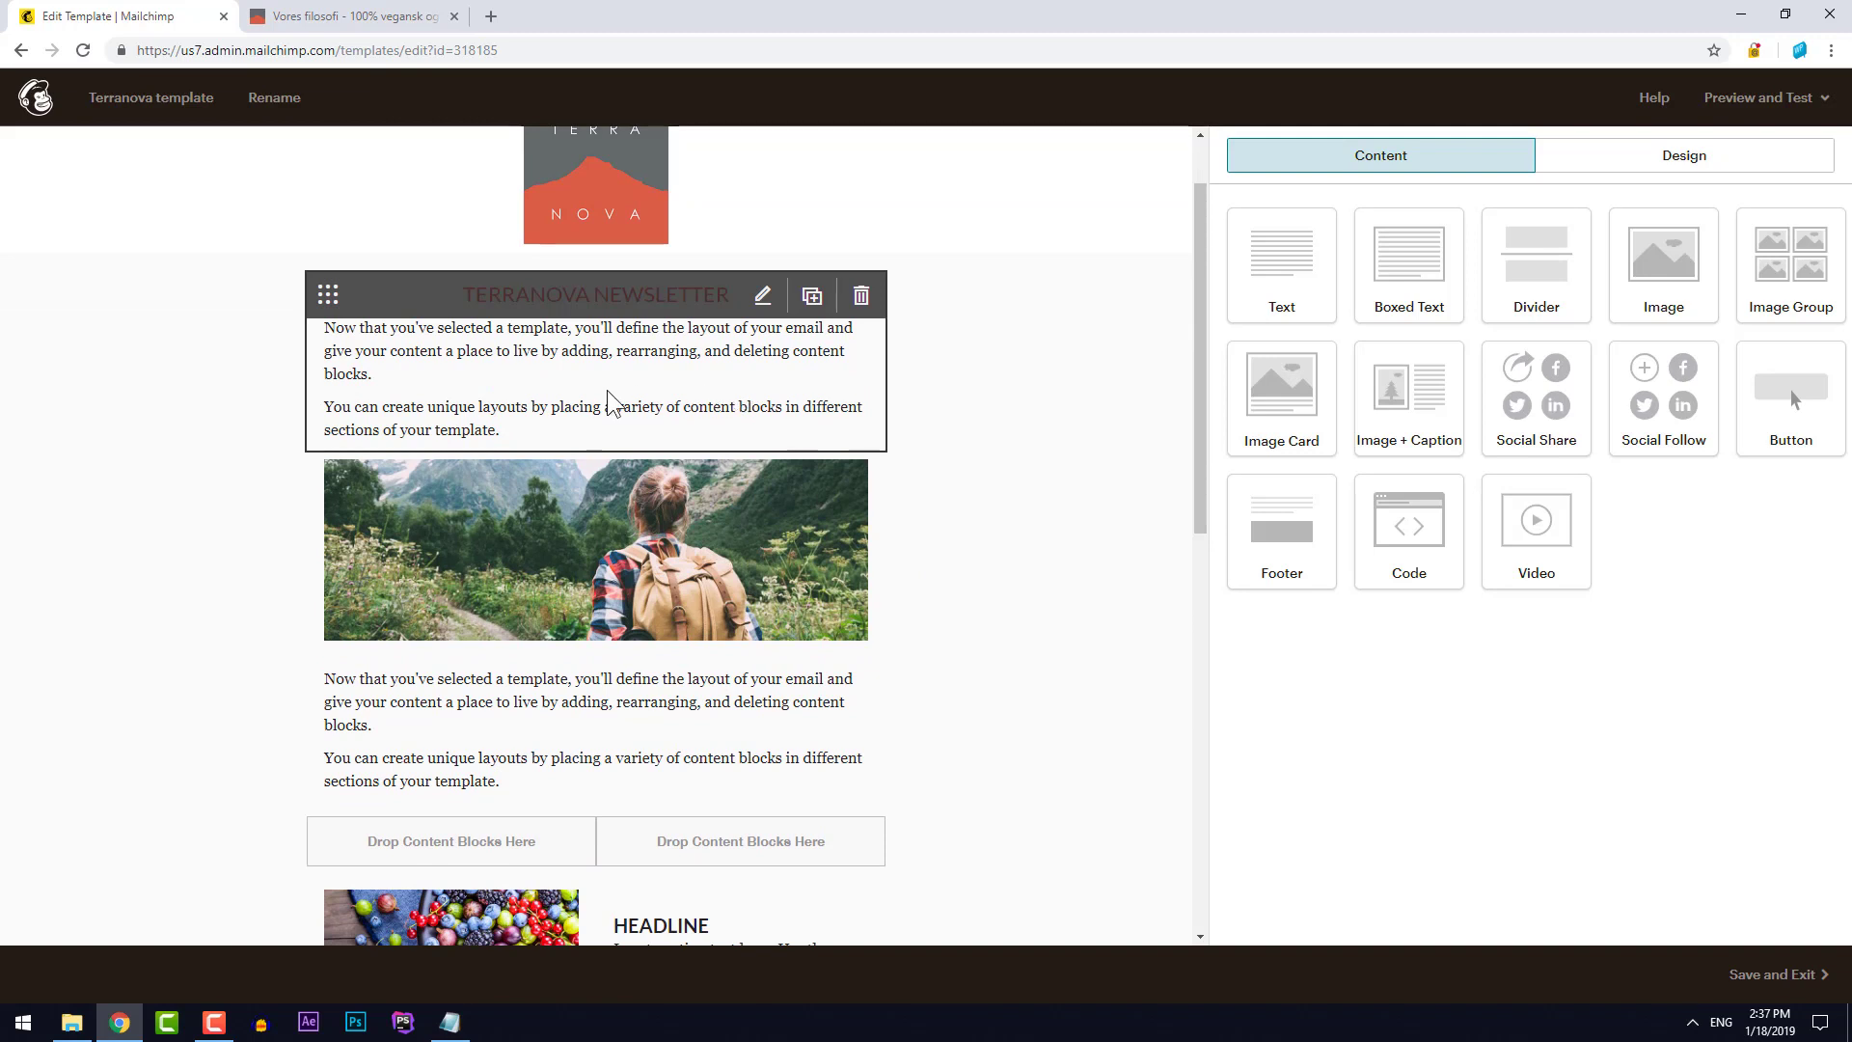
Try font sizes 14 and 16 on the two paragraphs below the TERRANOVA NEWSLETTER heading, settle on 18, and color them dark gray
click(685, 380)
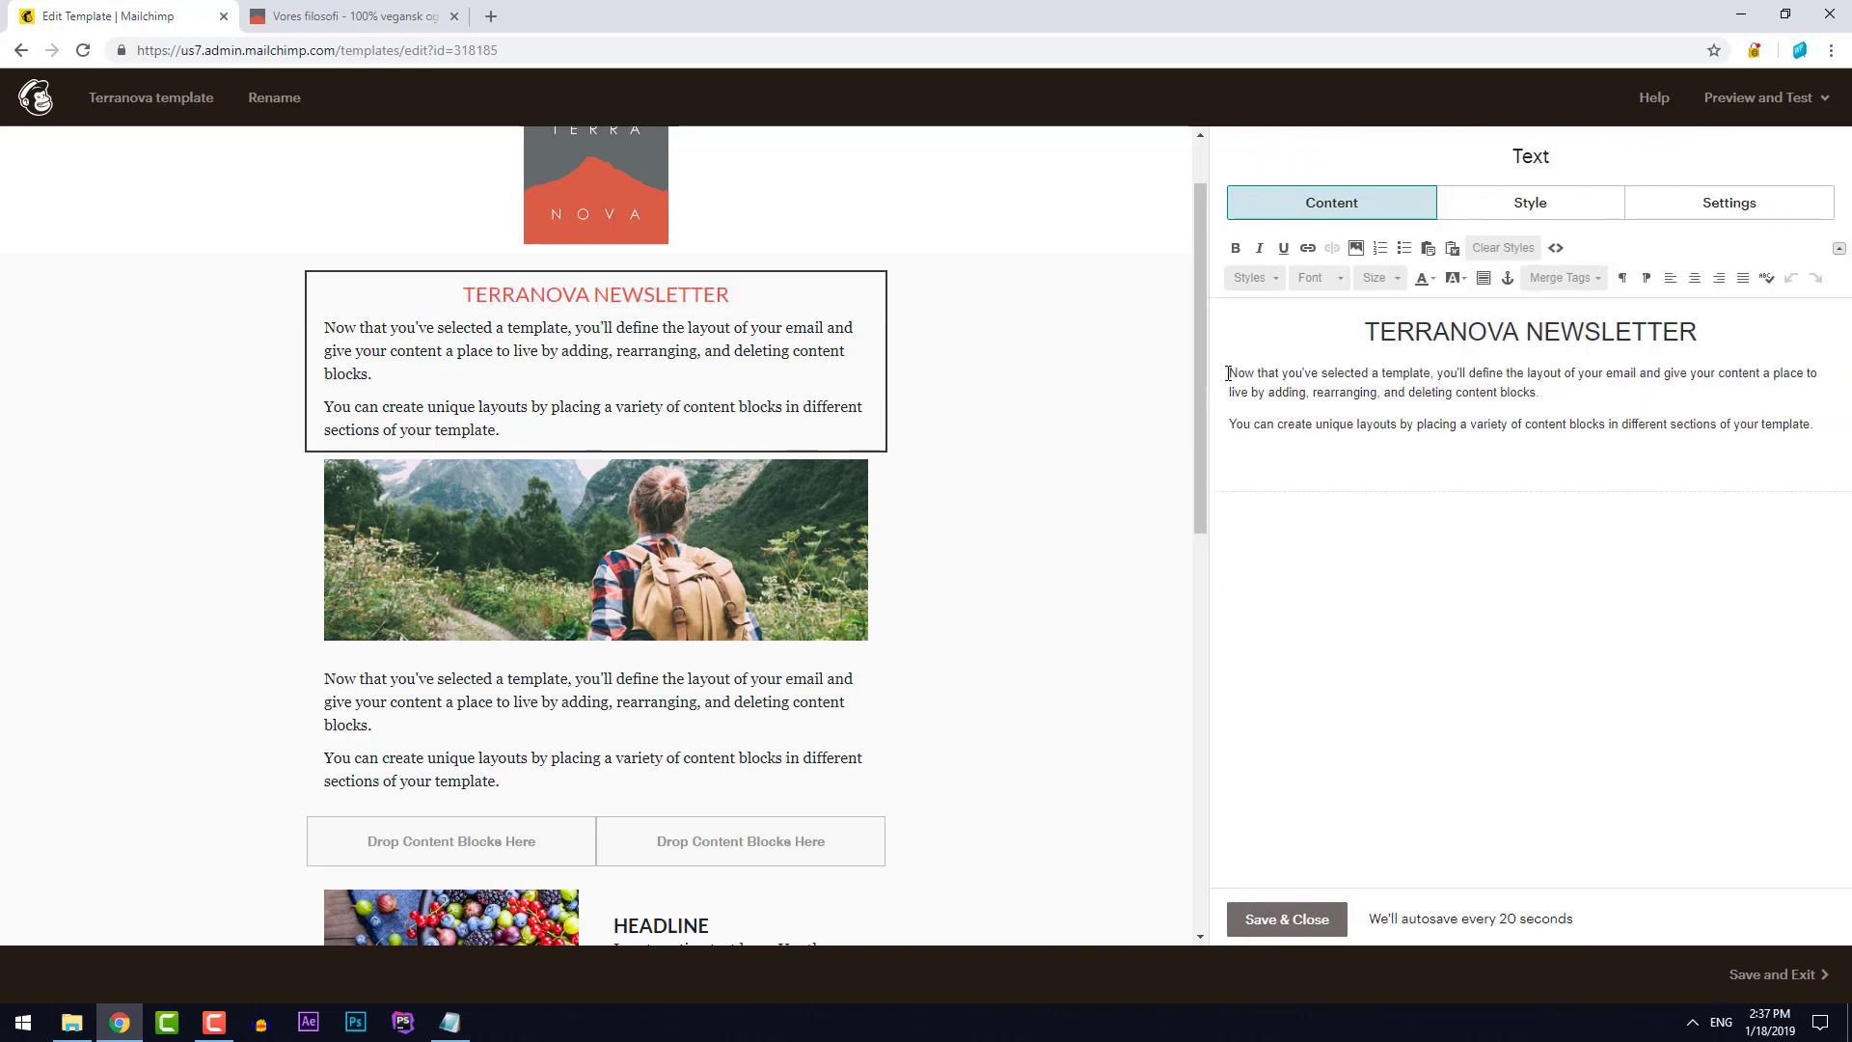
drag(1228, 373, 1834, 421)
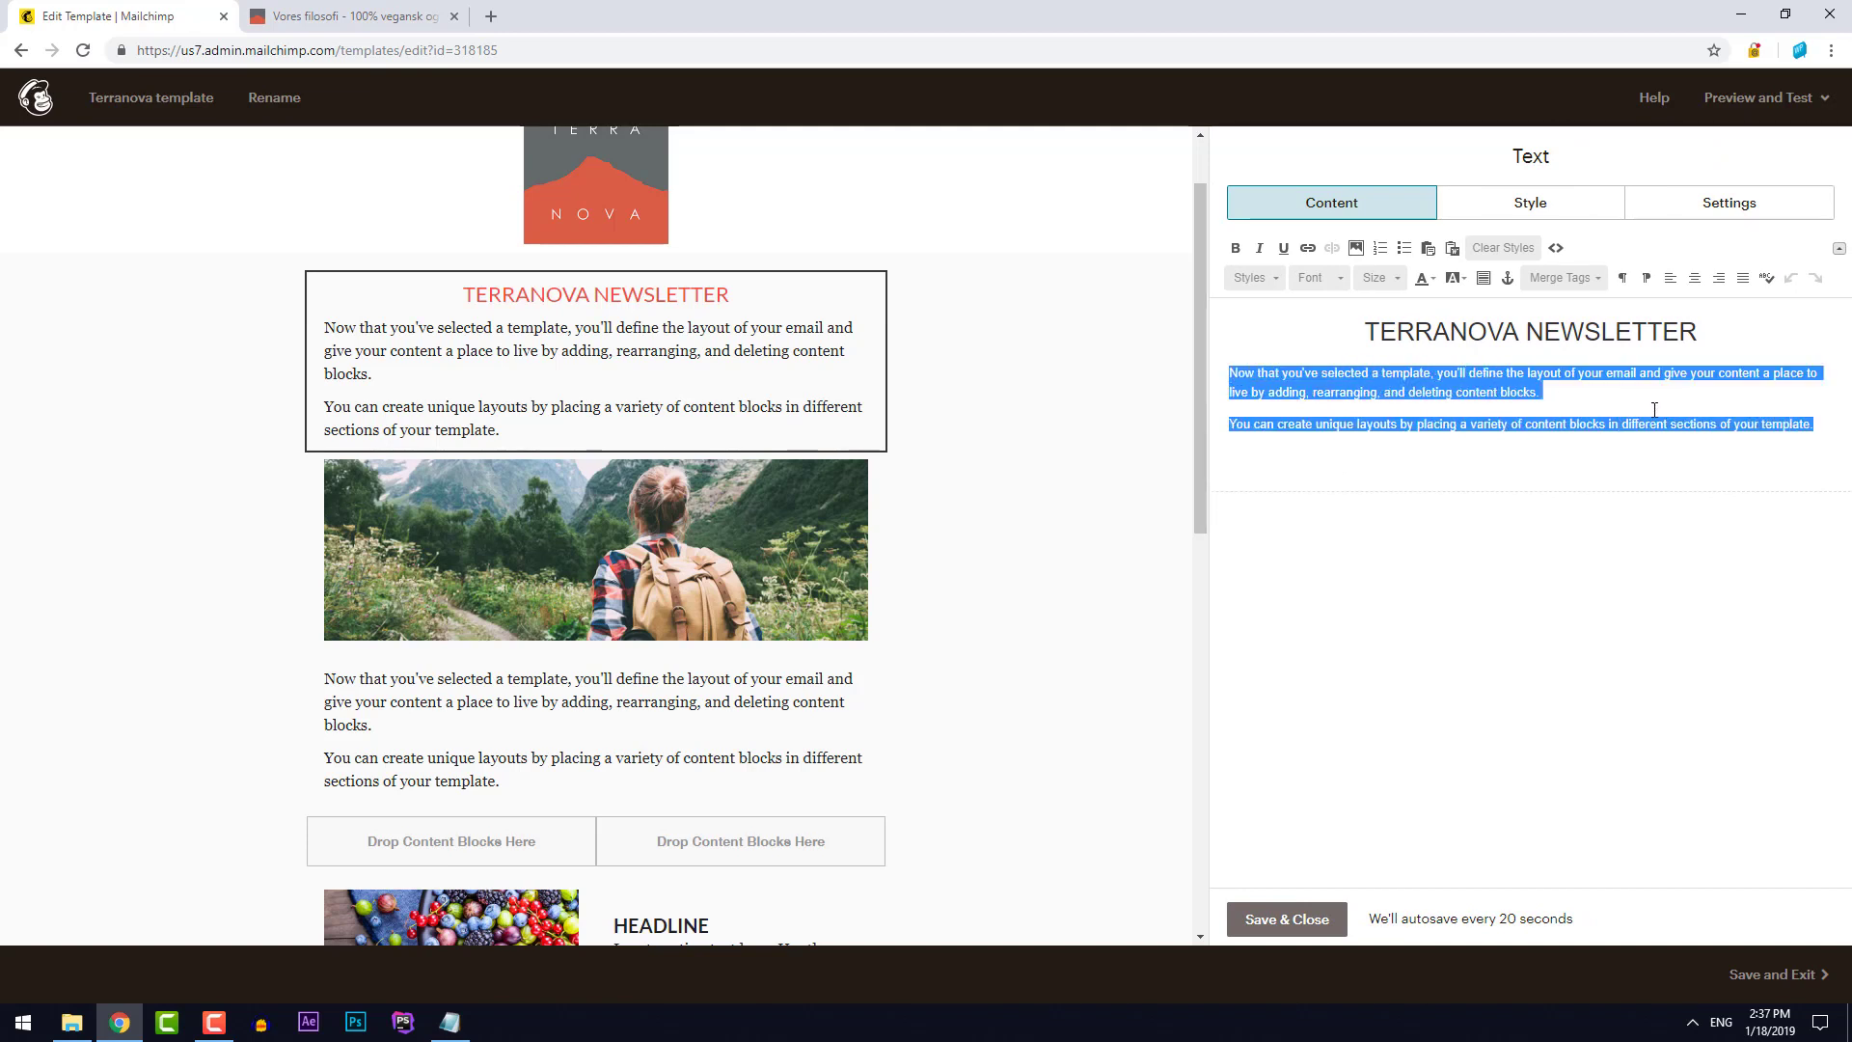
click(1393, 276)
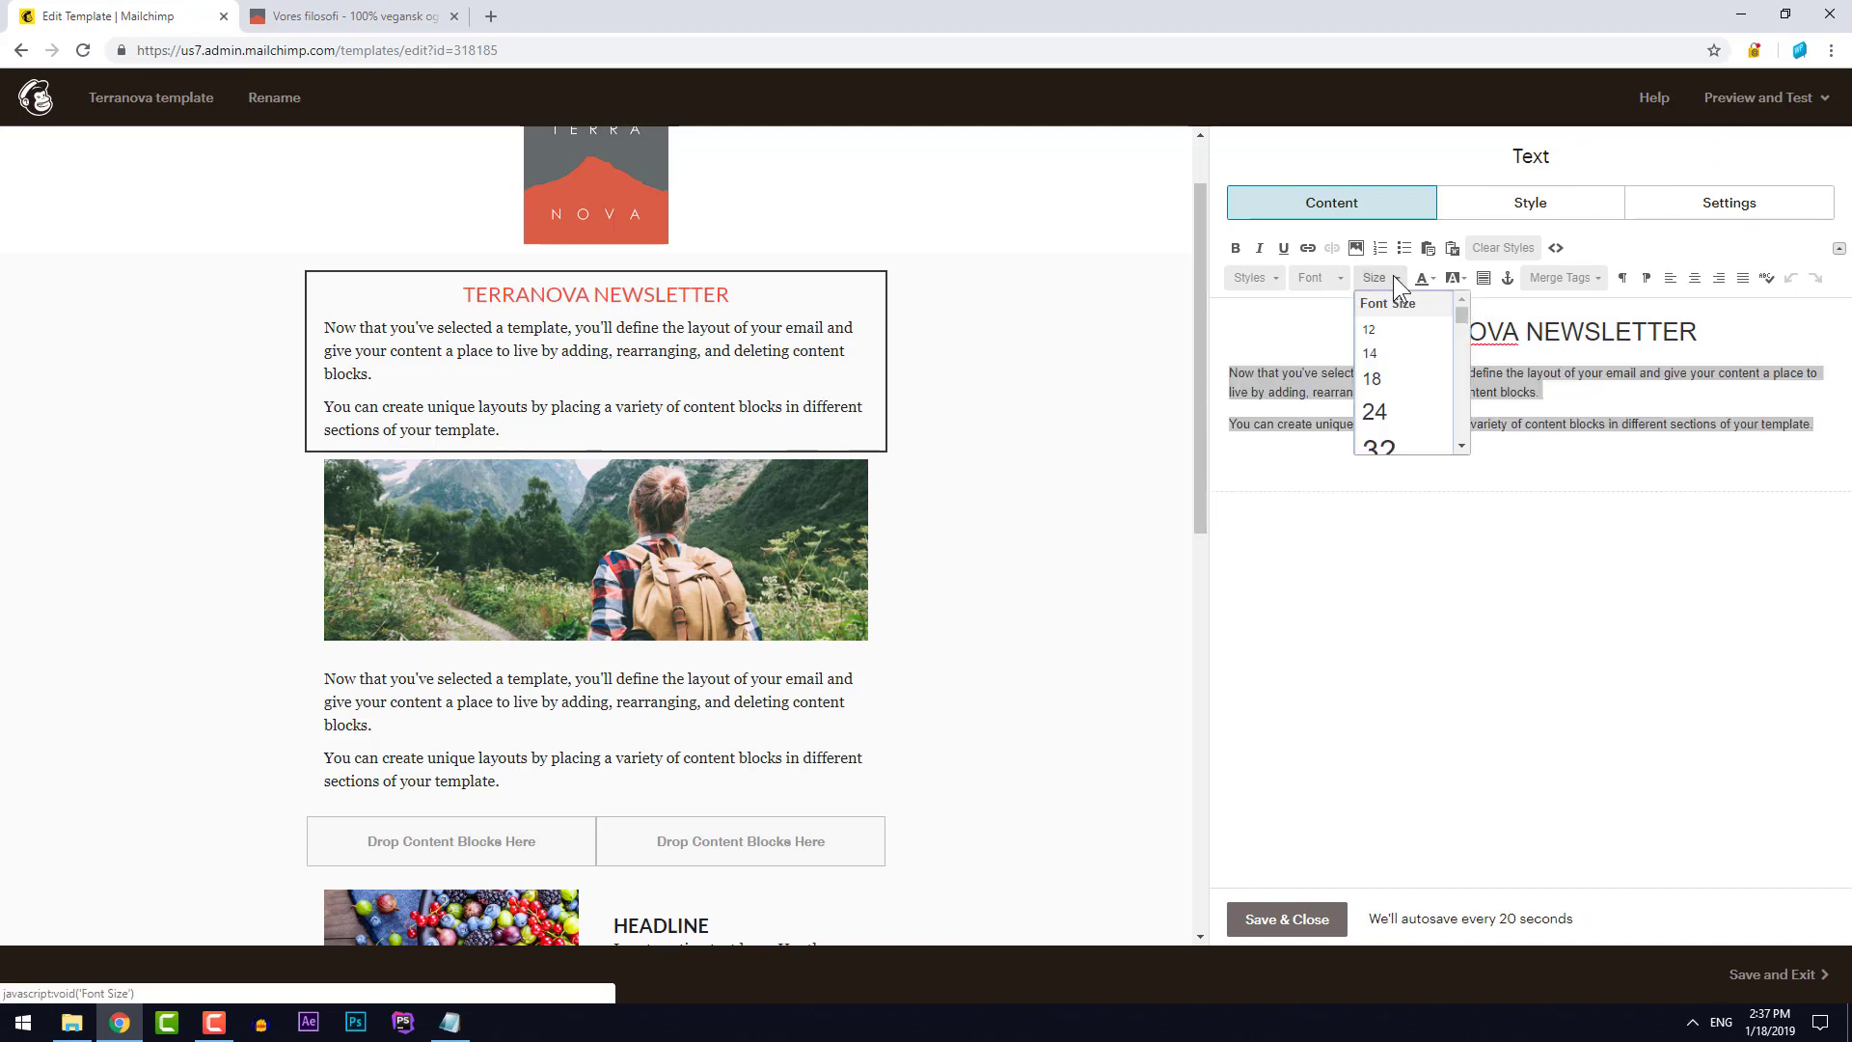
click(1398, 355)
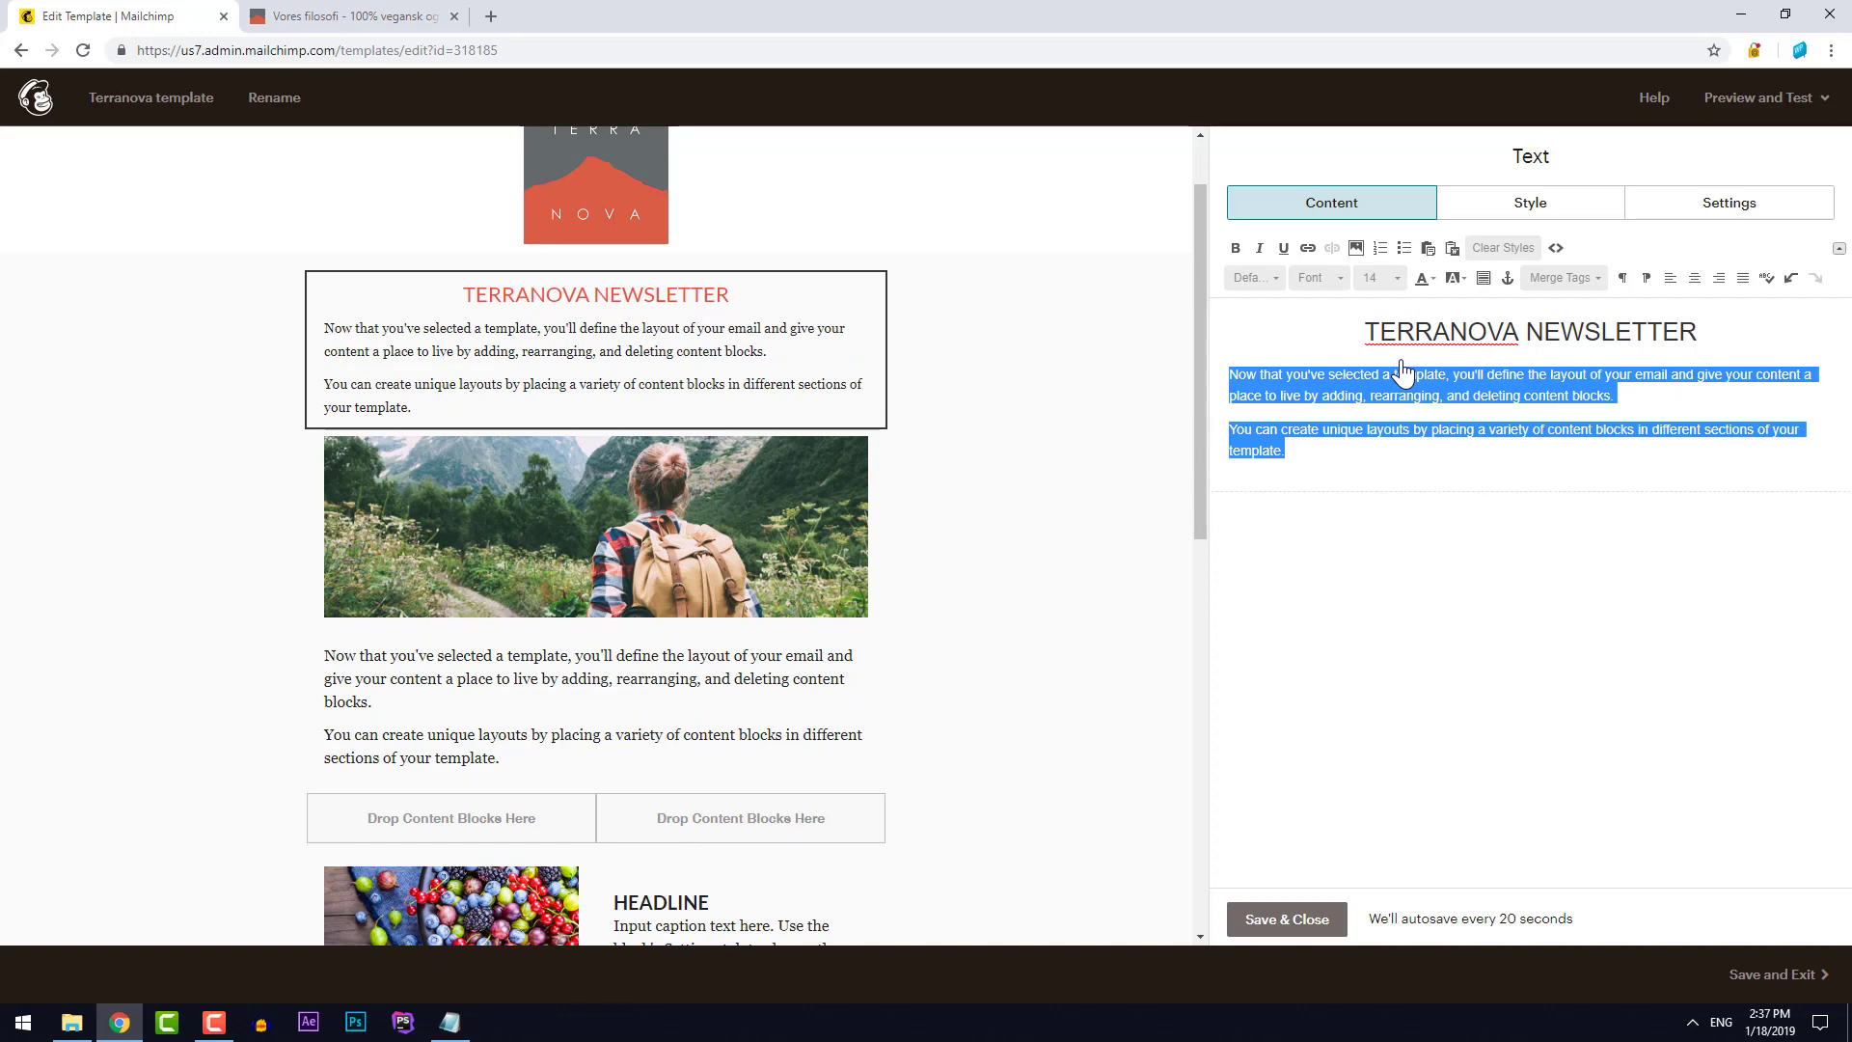
click(1389, 278)
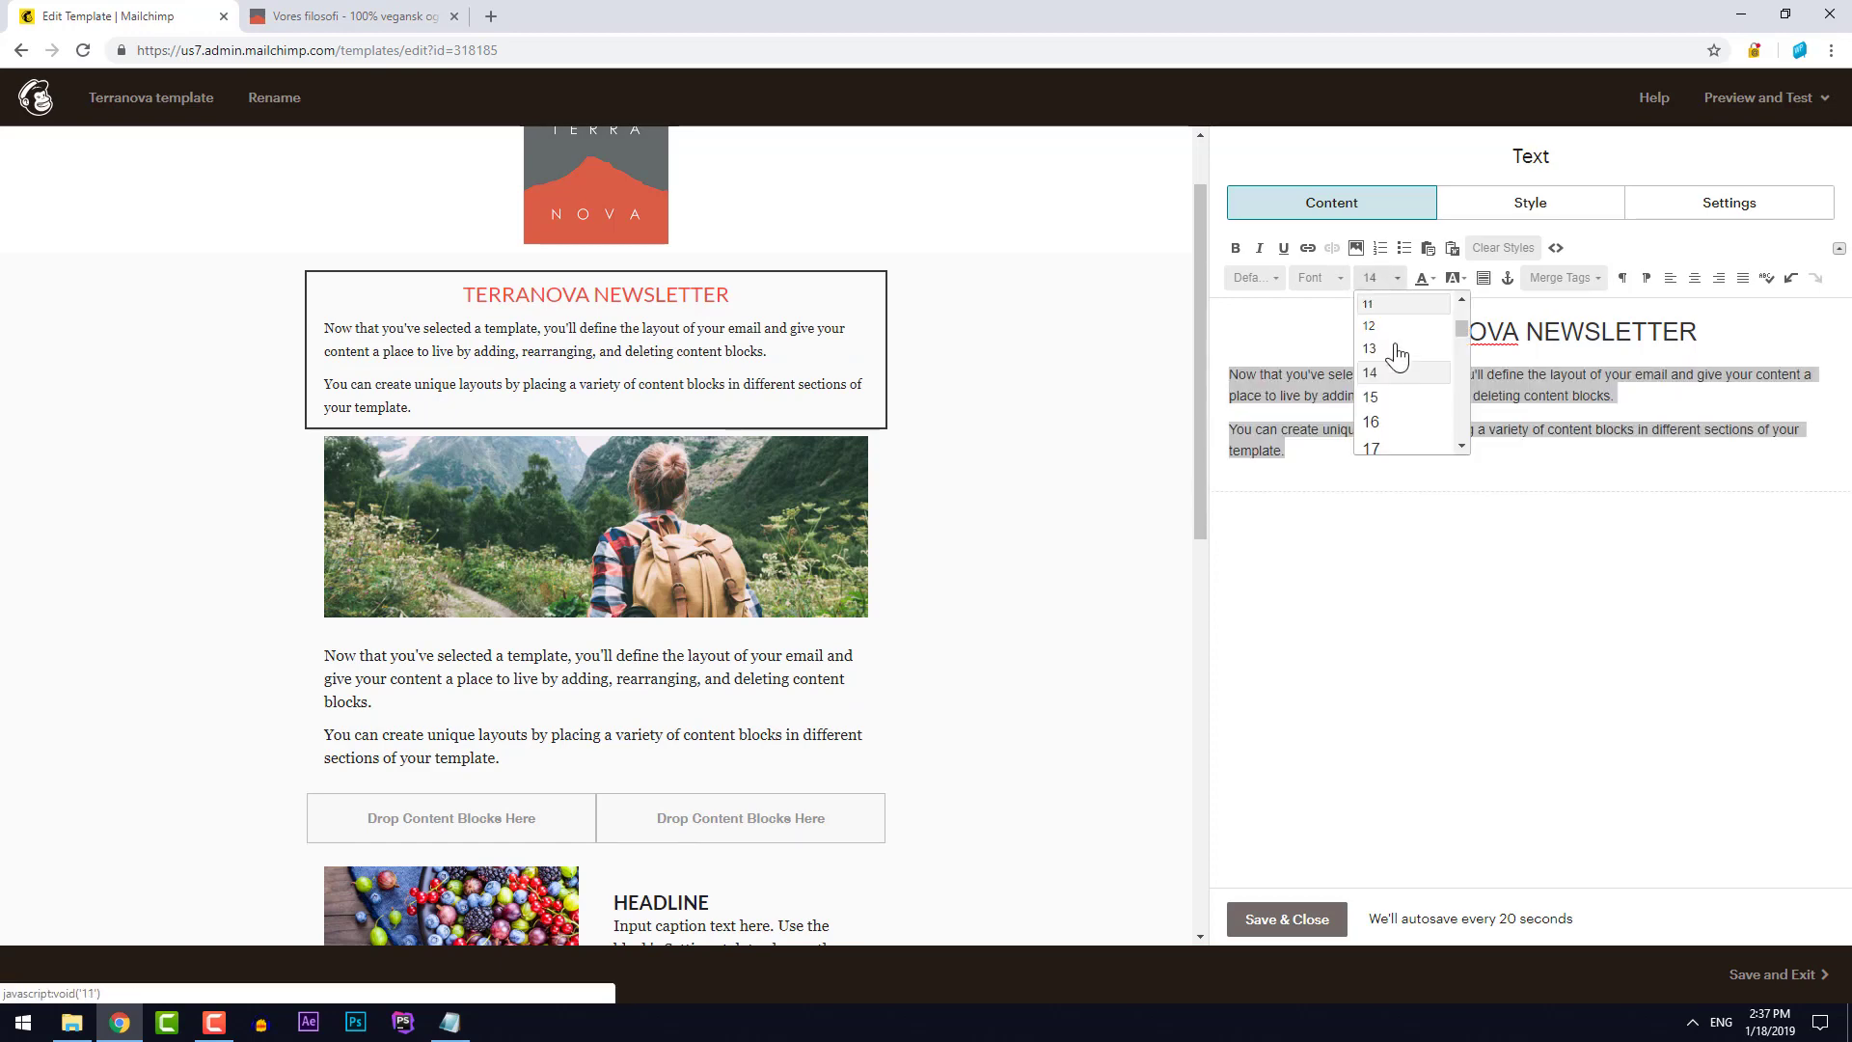
click(1407, 419)
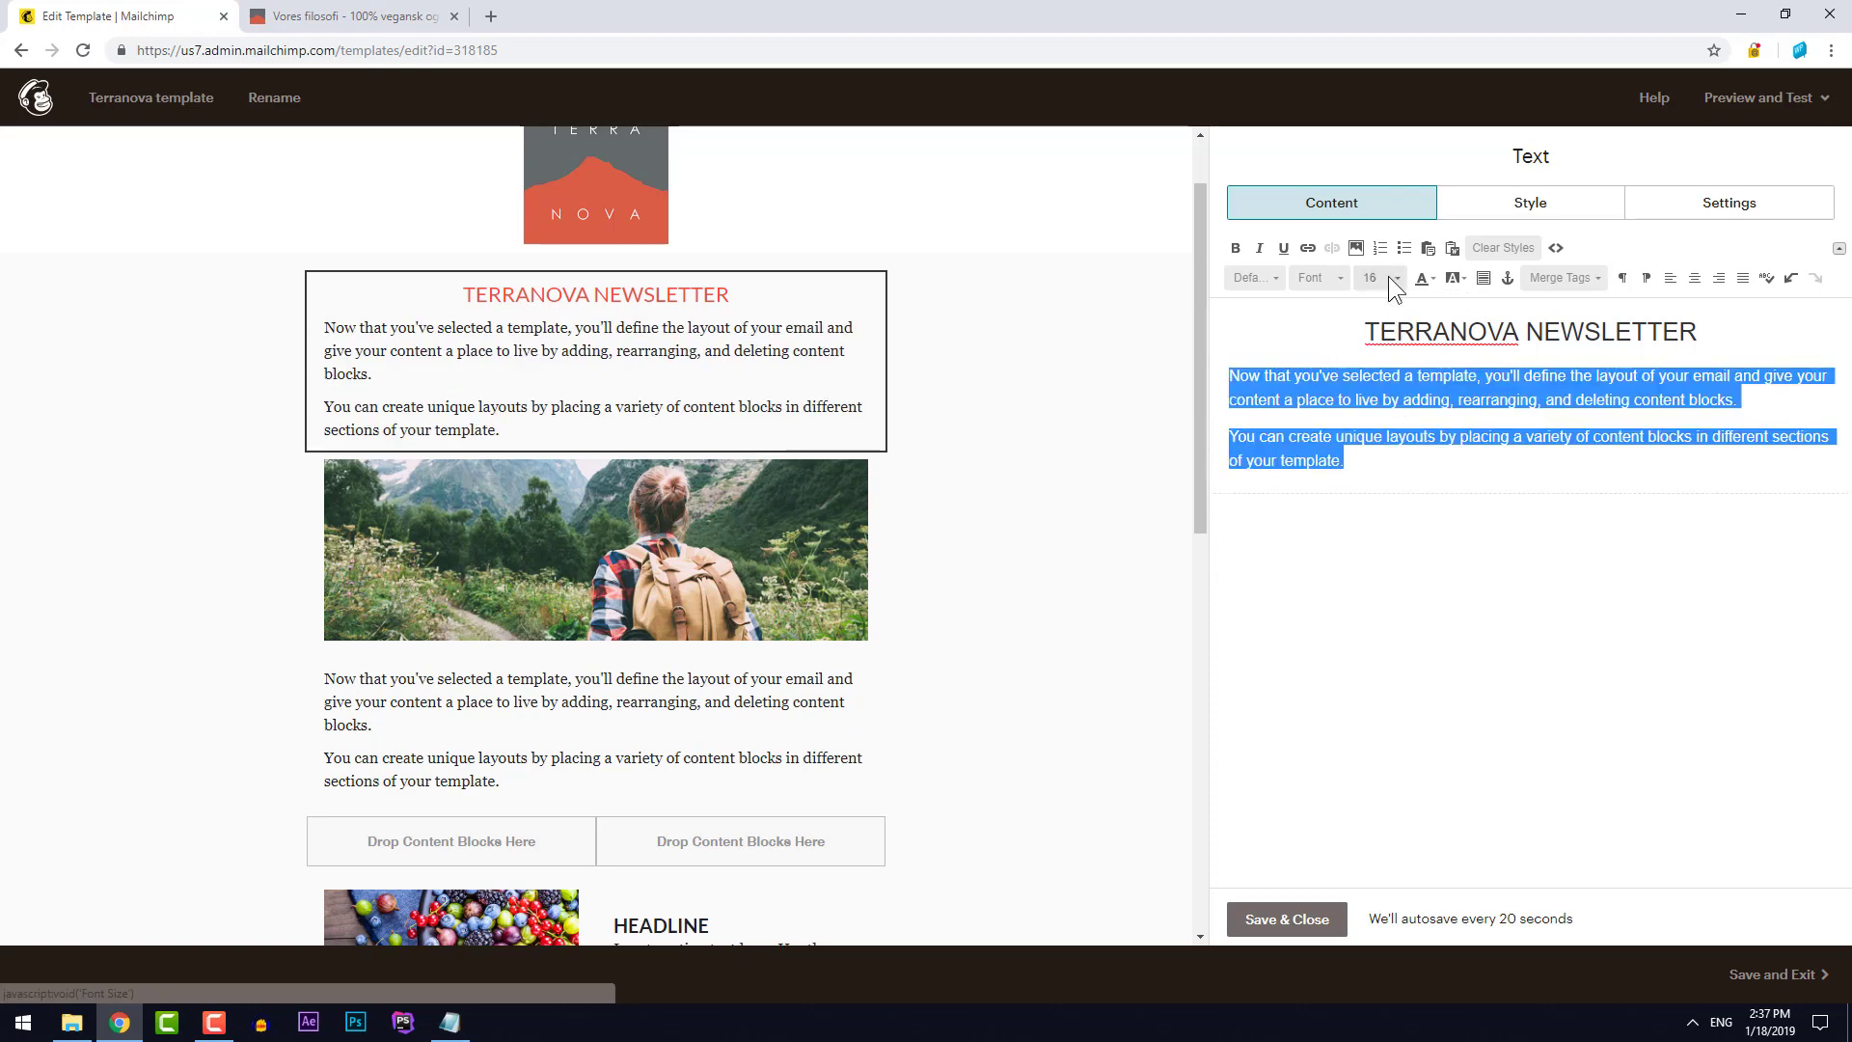
click(1387, 275)
click(1406, 428)
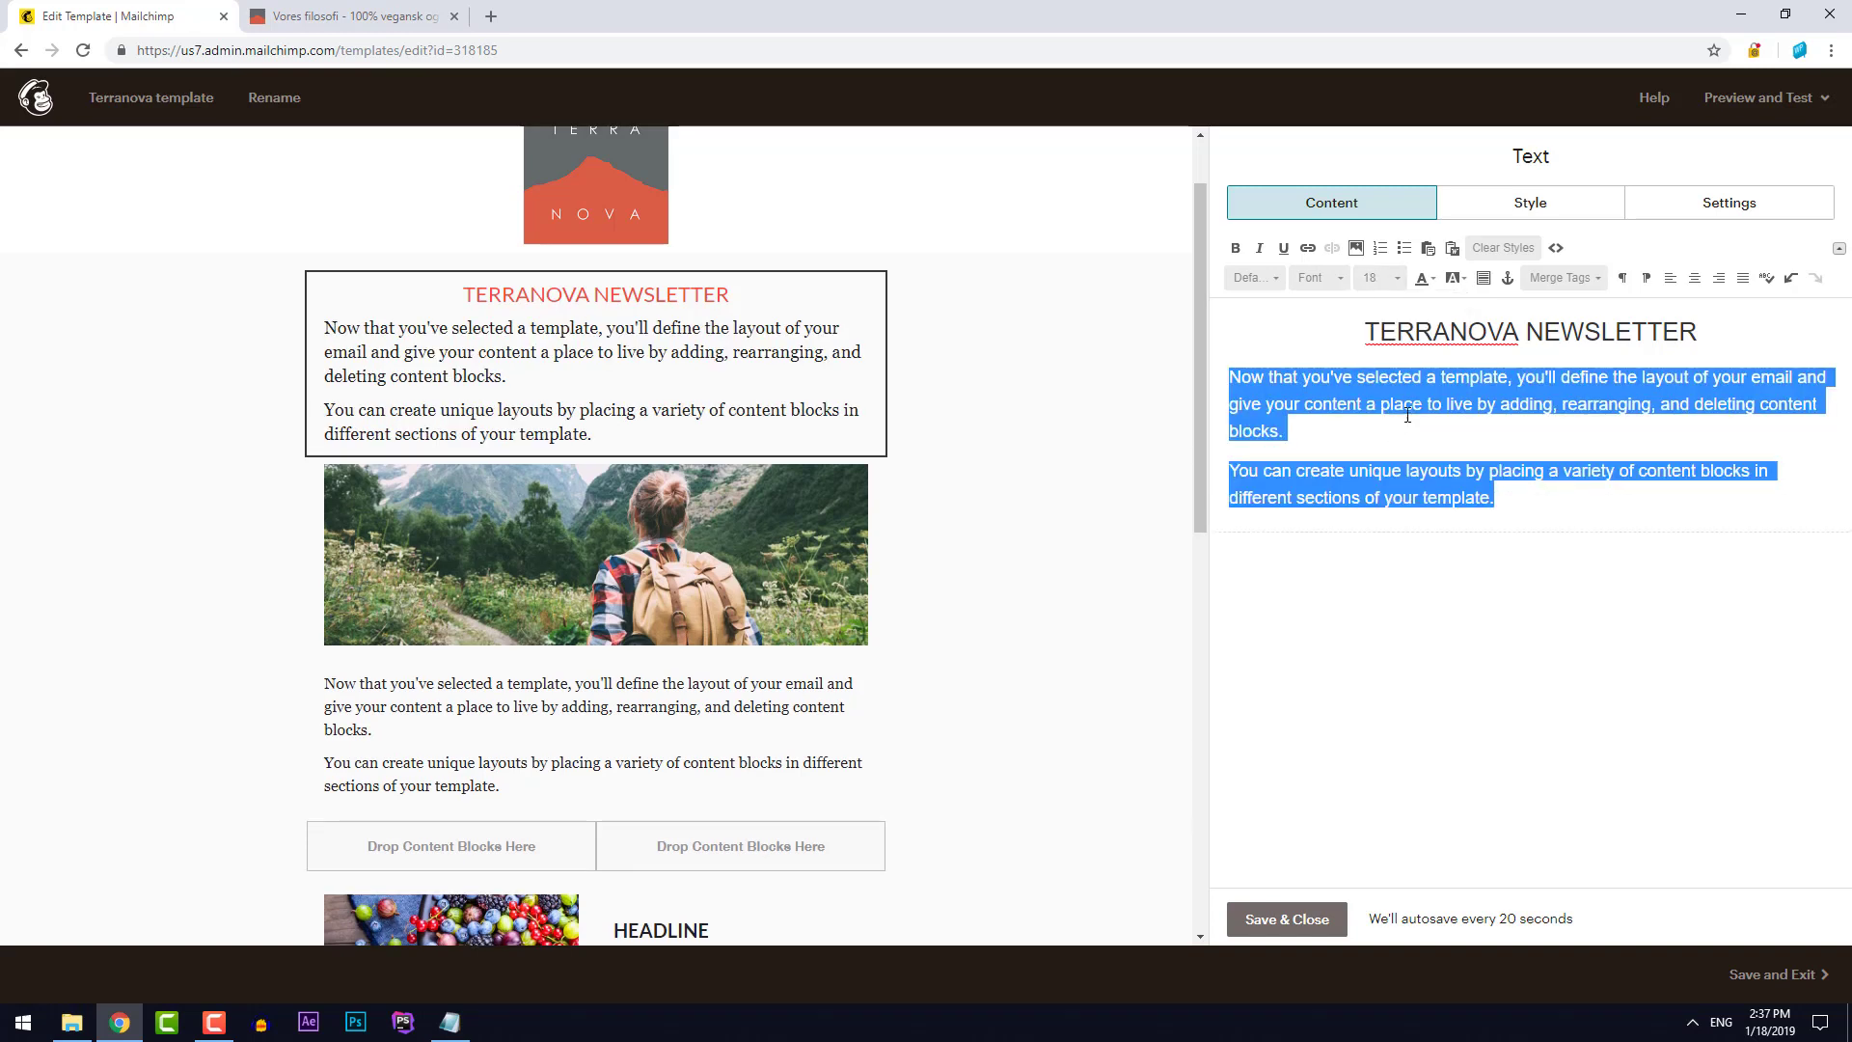
click(1435, 278)
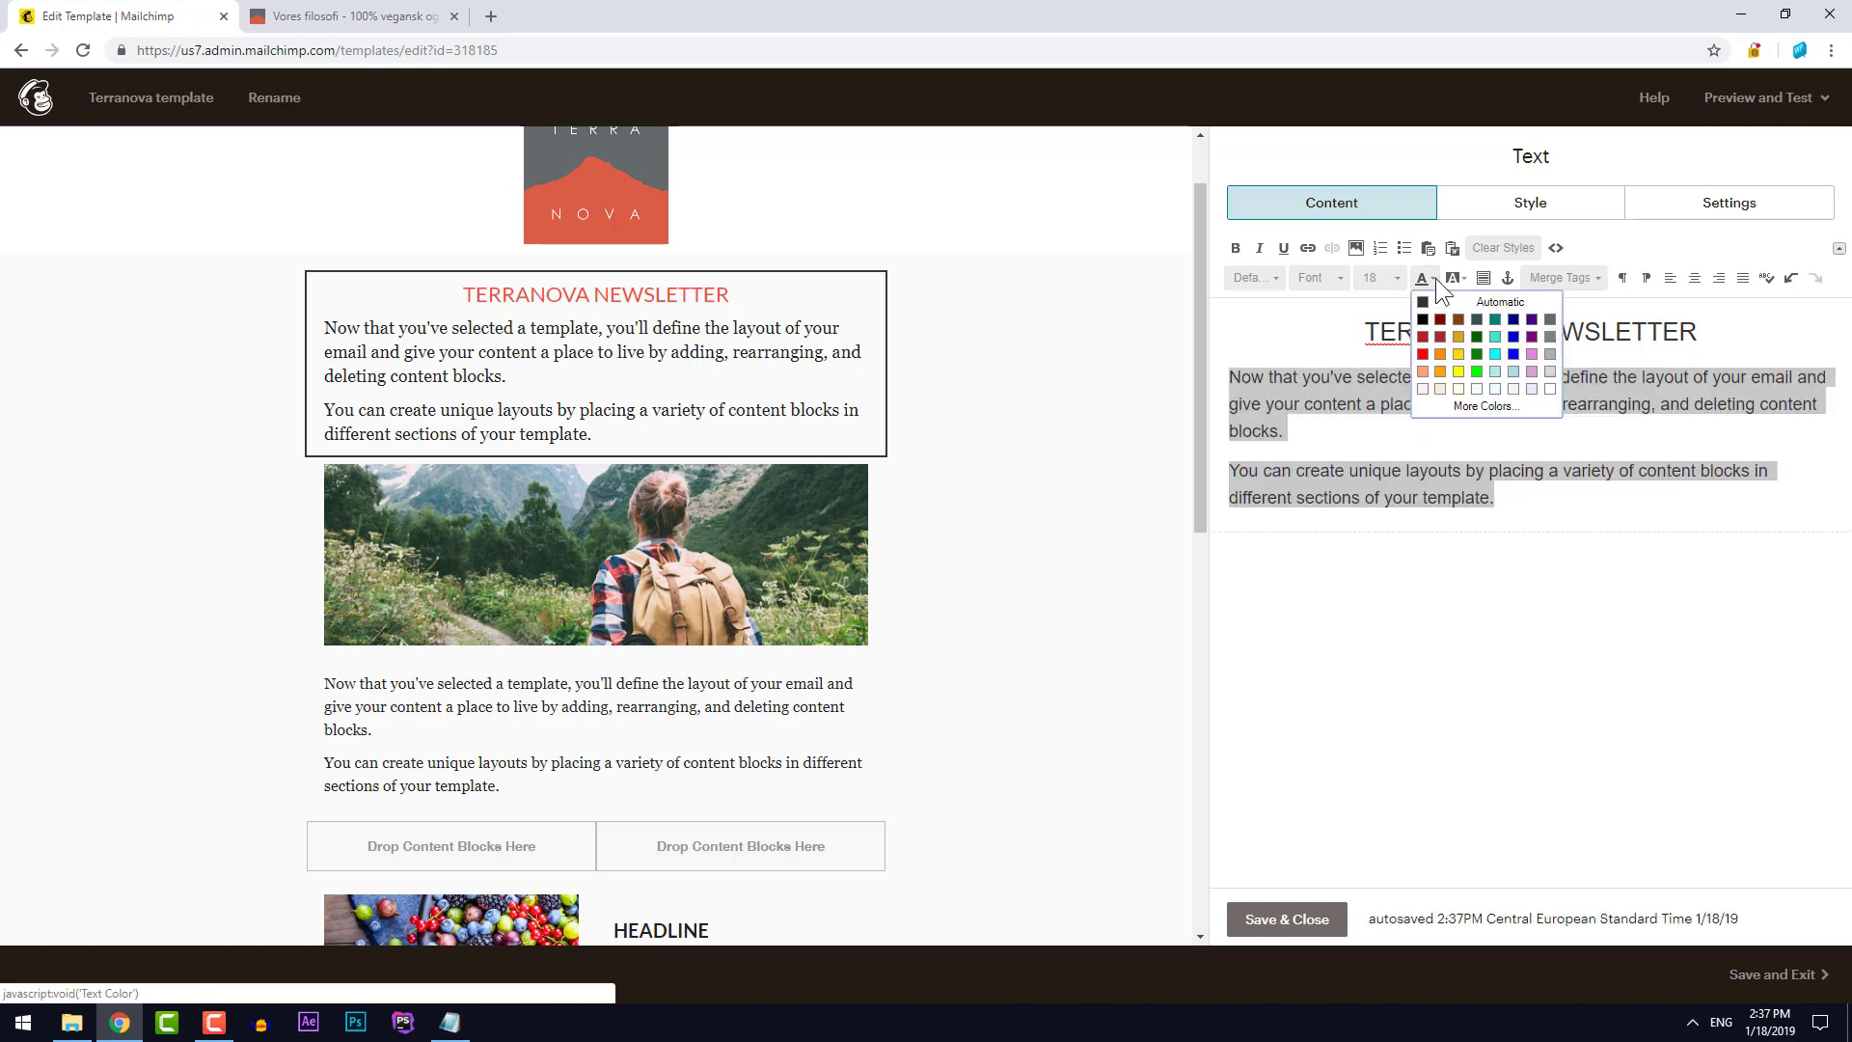
click(1552, 321)
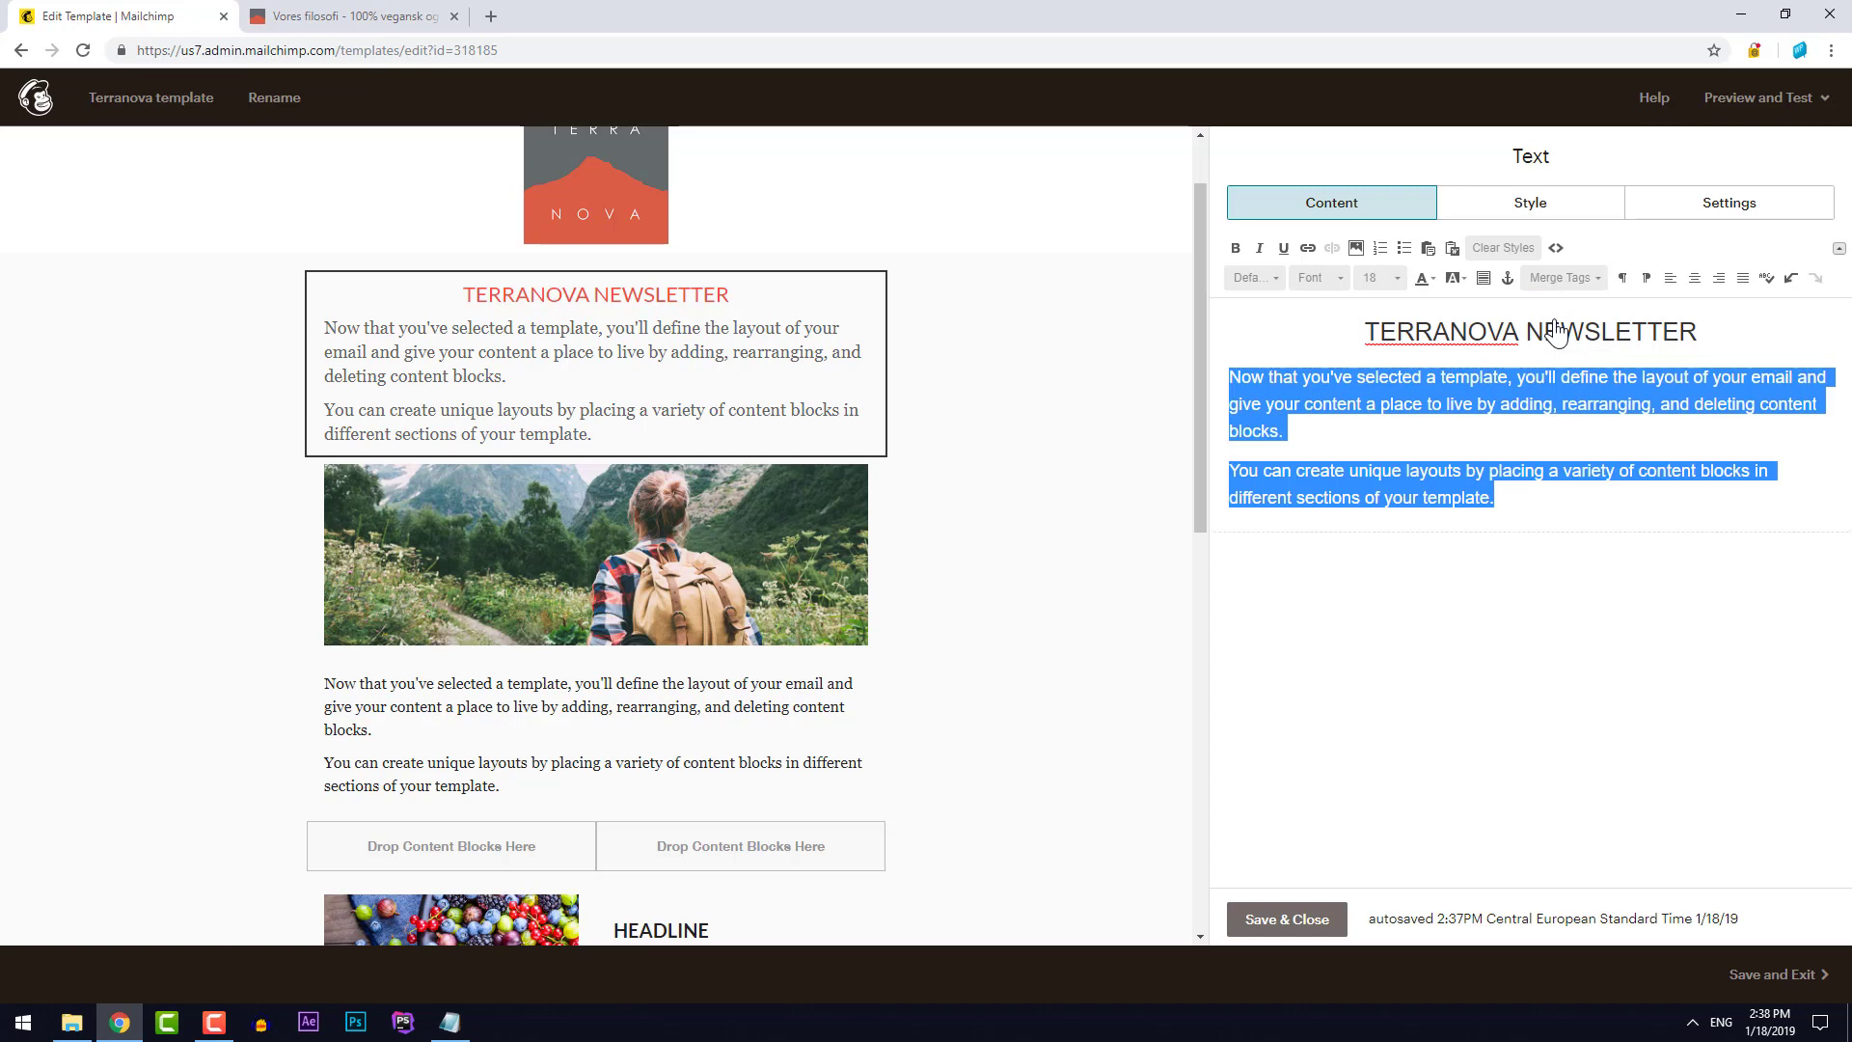
Color the two paragraphs below the TERRANOVA NEWSLETTER heading with the custom dark gray #444444
click(1438, 280)
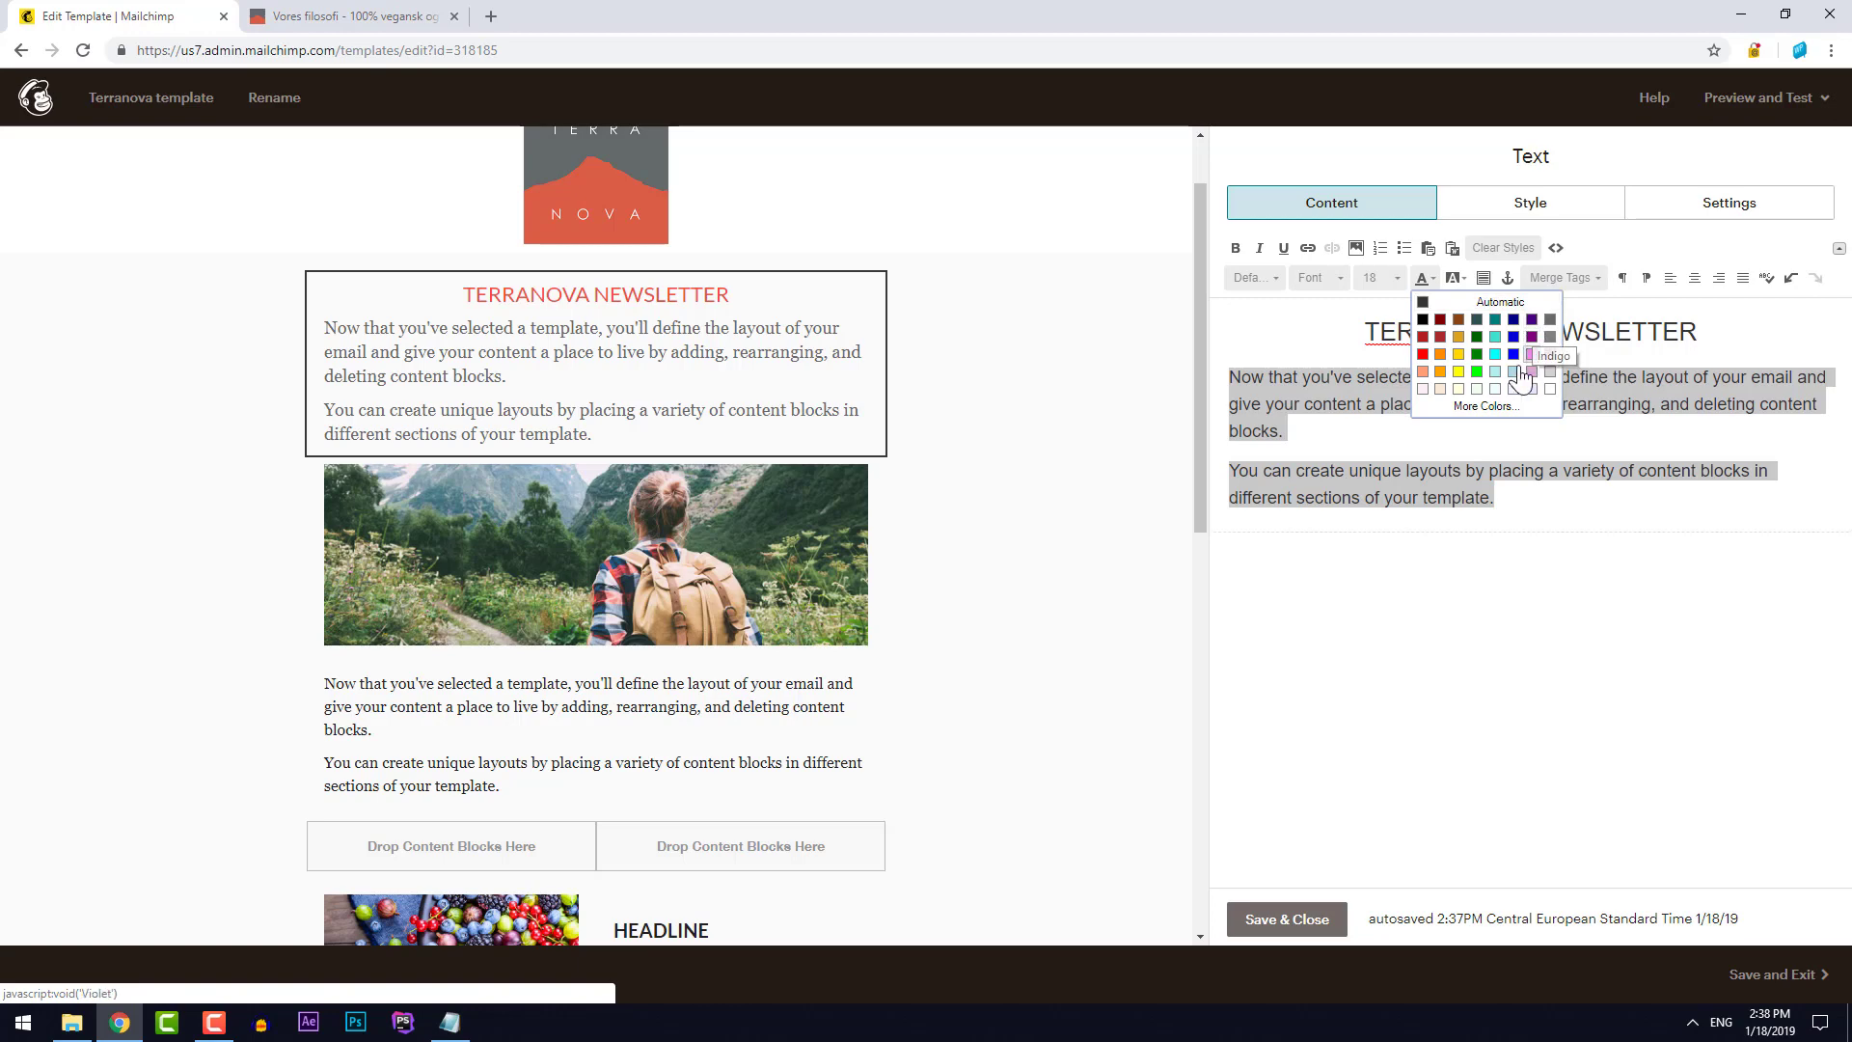
click(1482, 407)
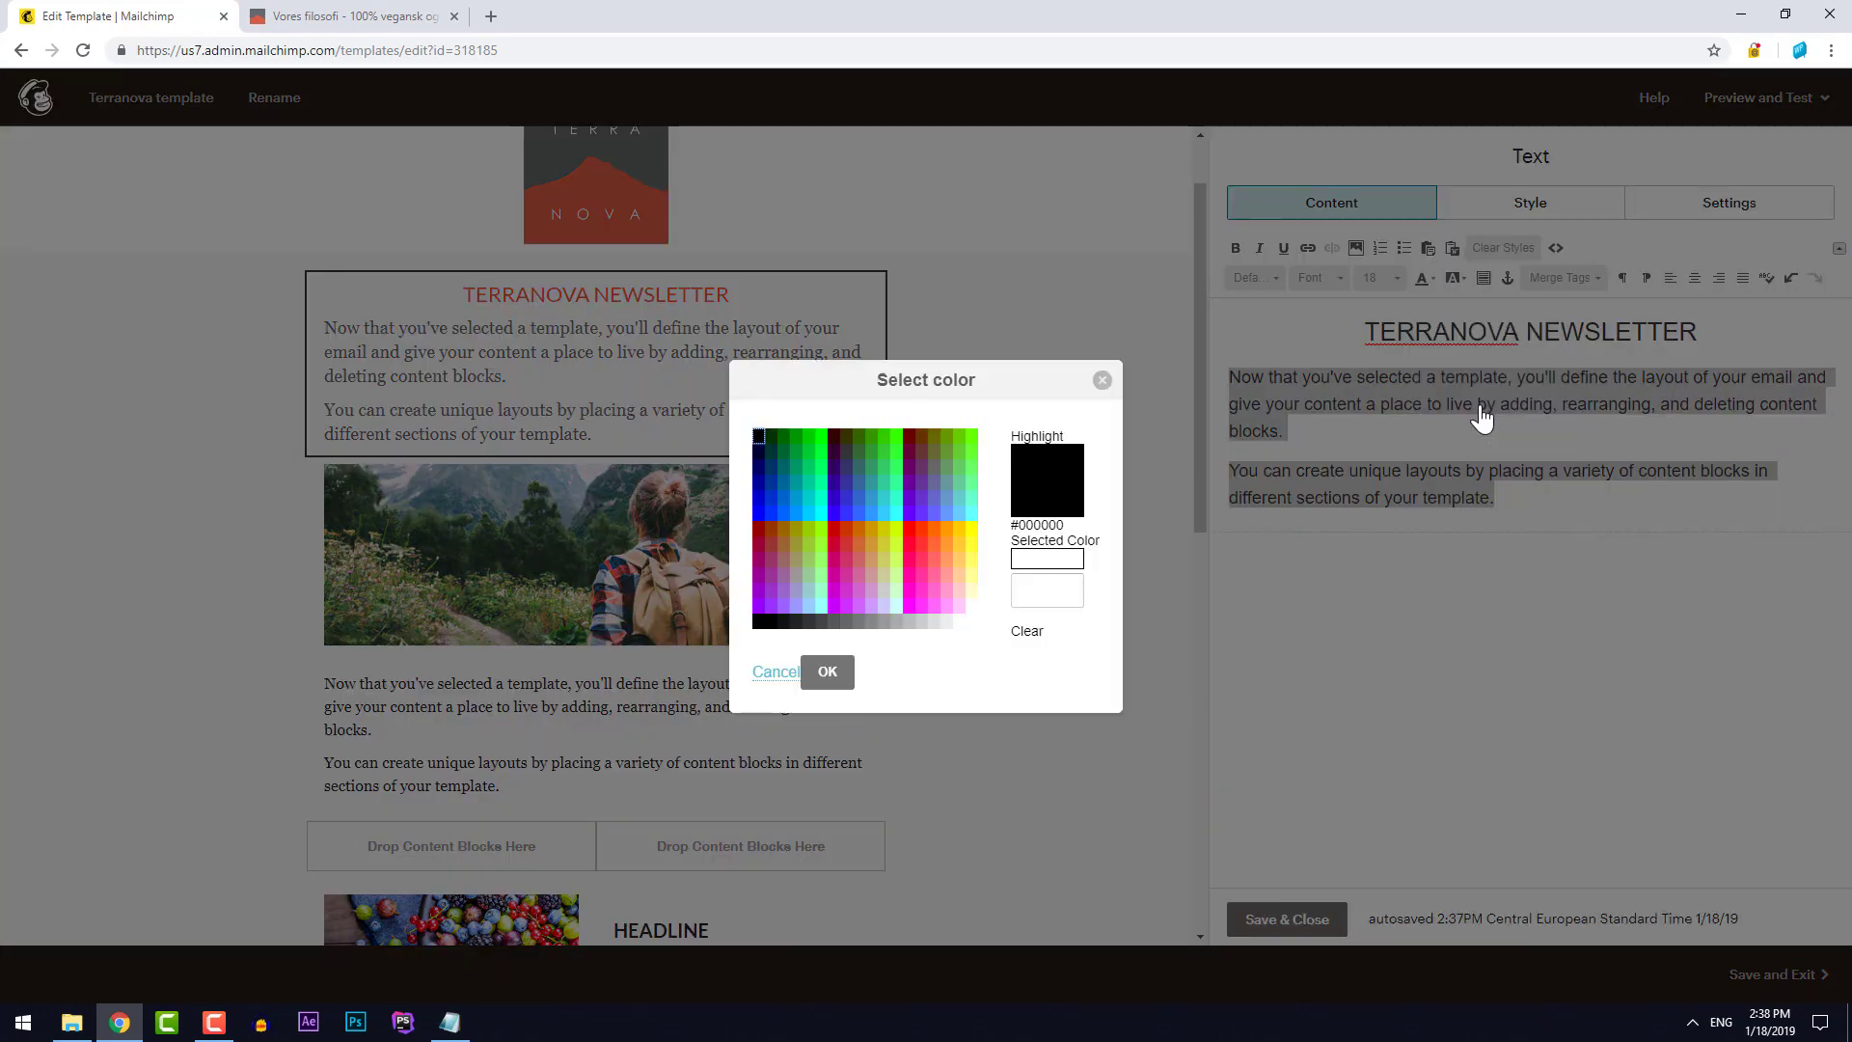
click(820, 623)
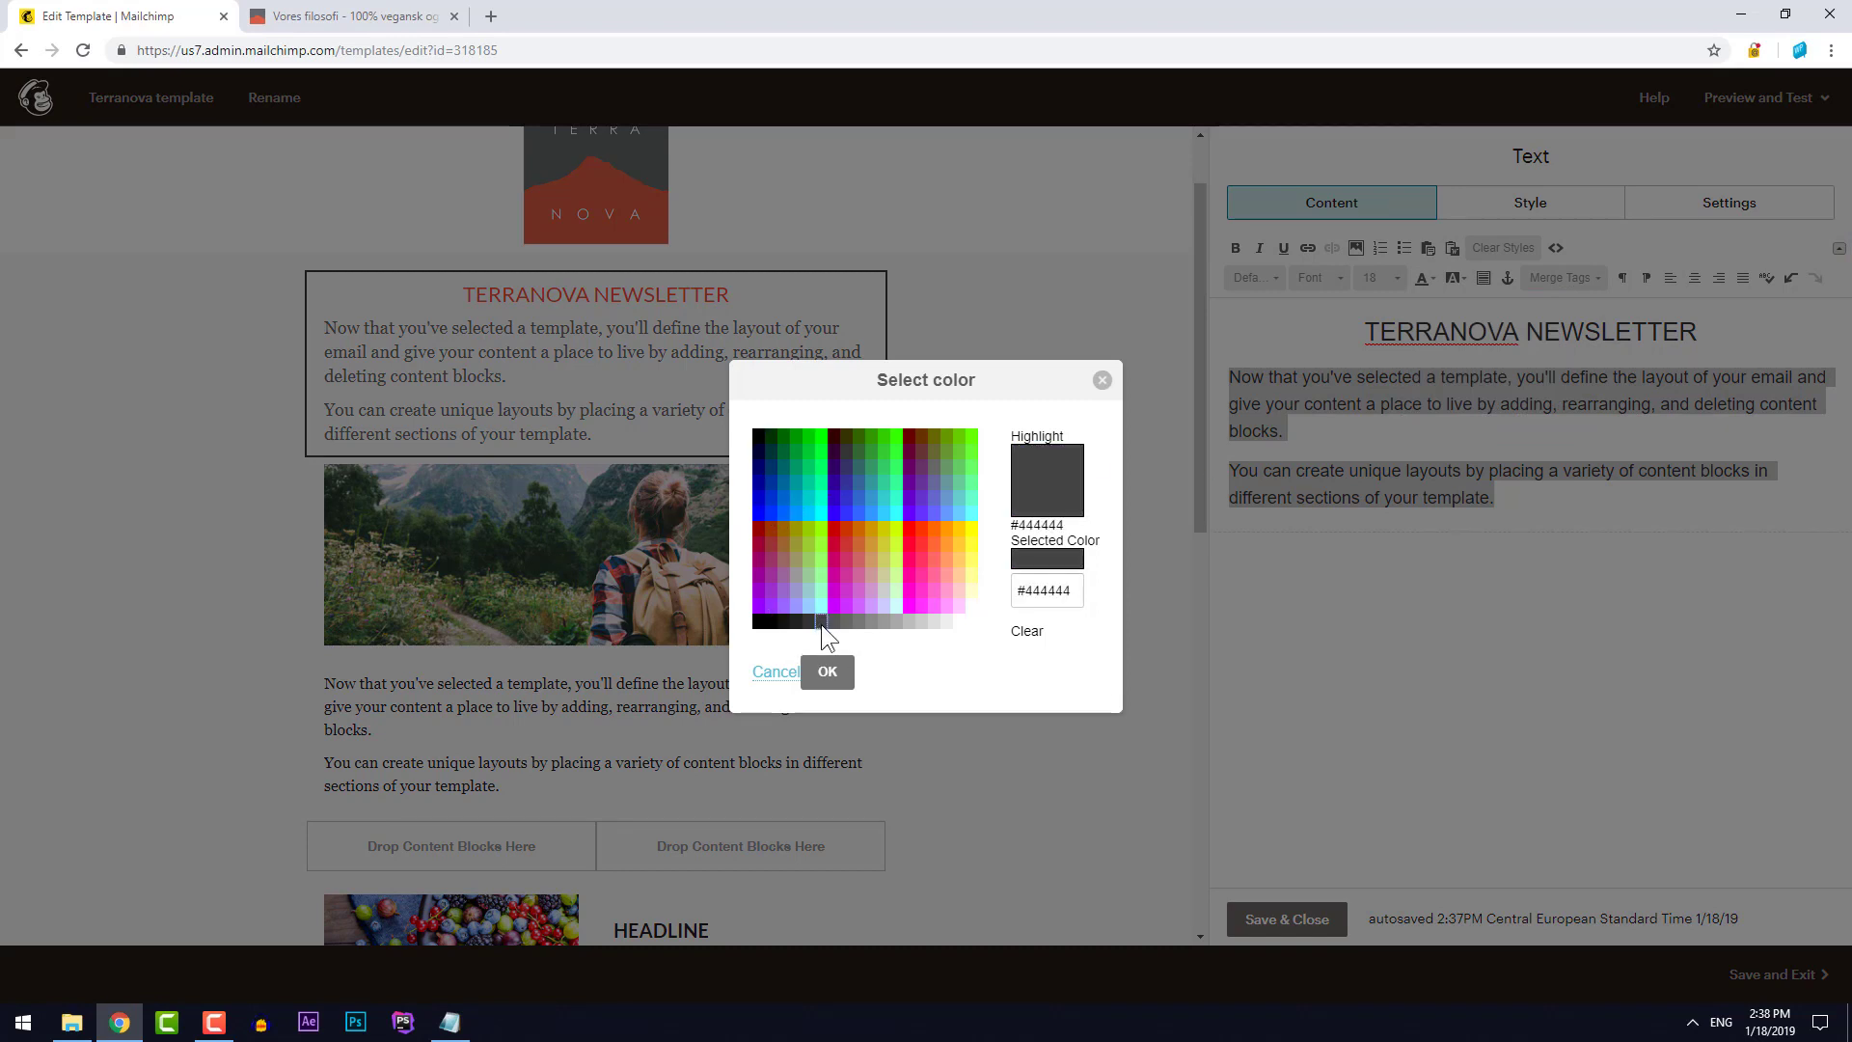
click(828, 673)
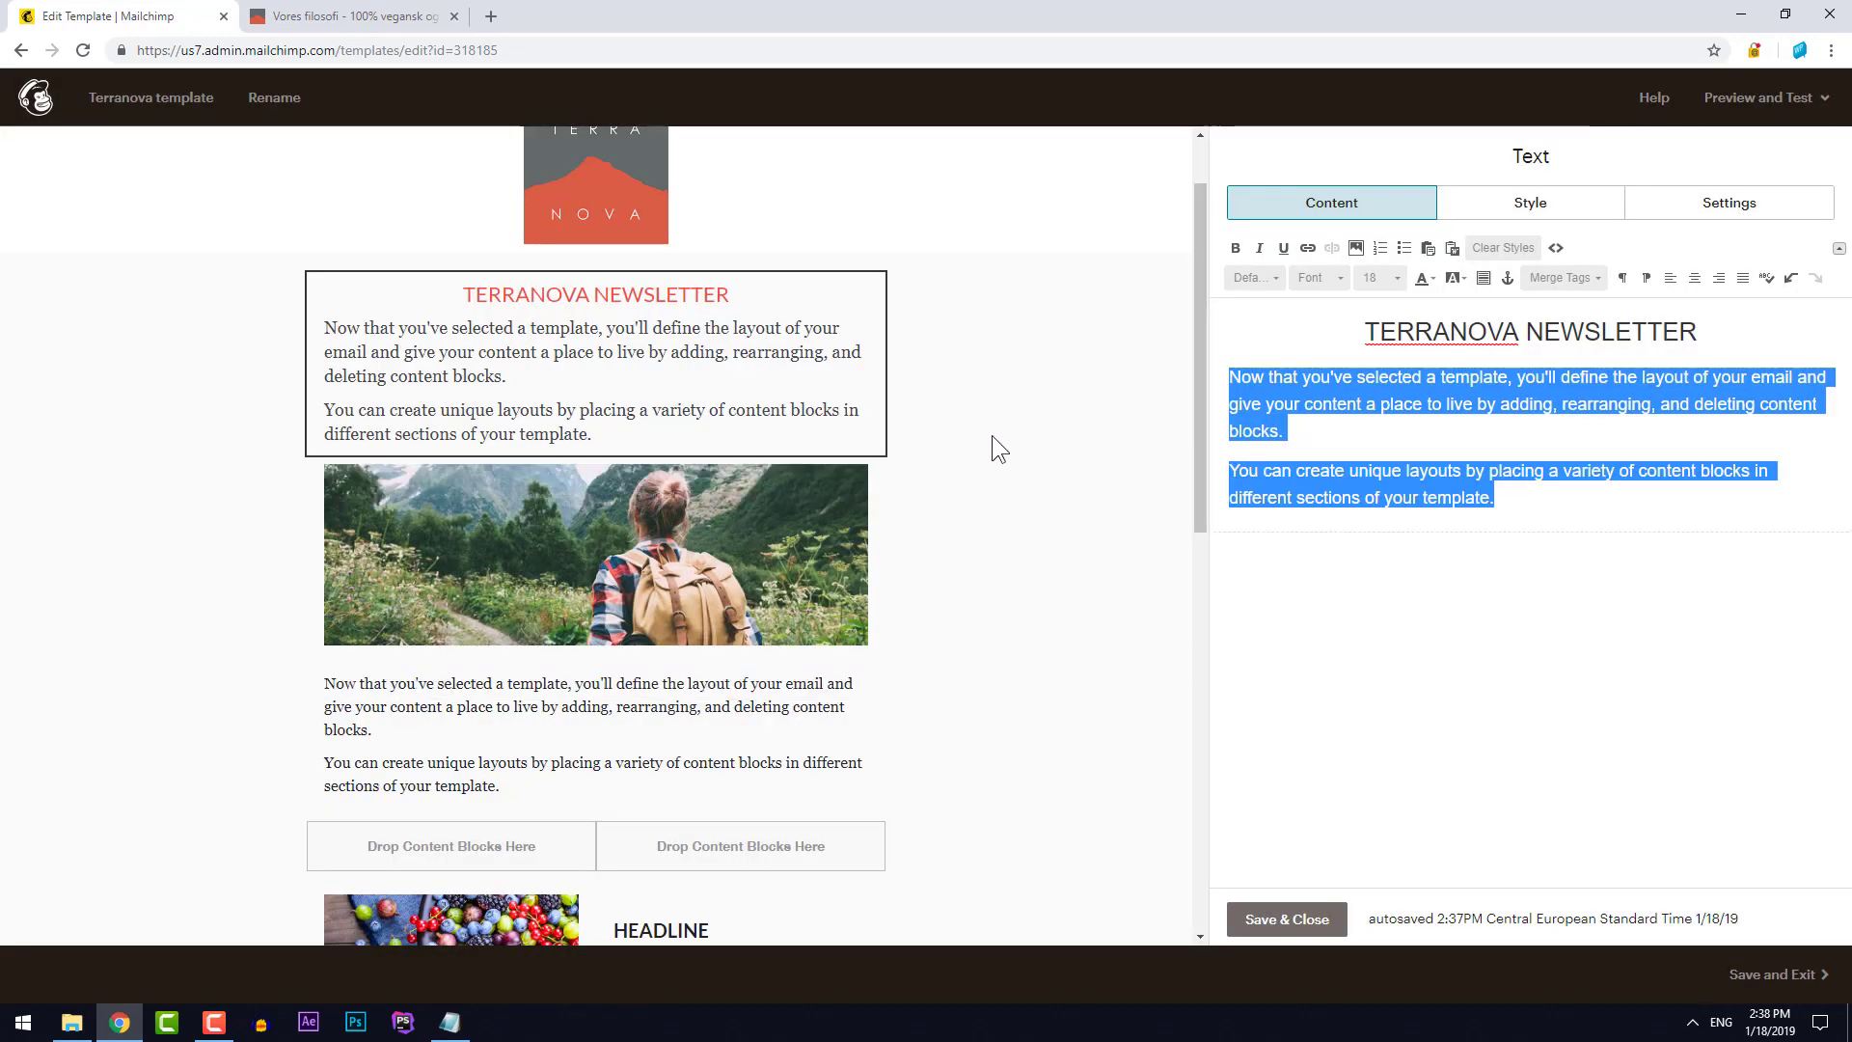
Add the greeting line "Hi *|FNAME|*," above the first paragraph, using the merge tag kept in Notepad
click(452, 1024)
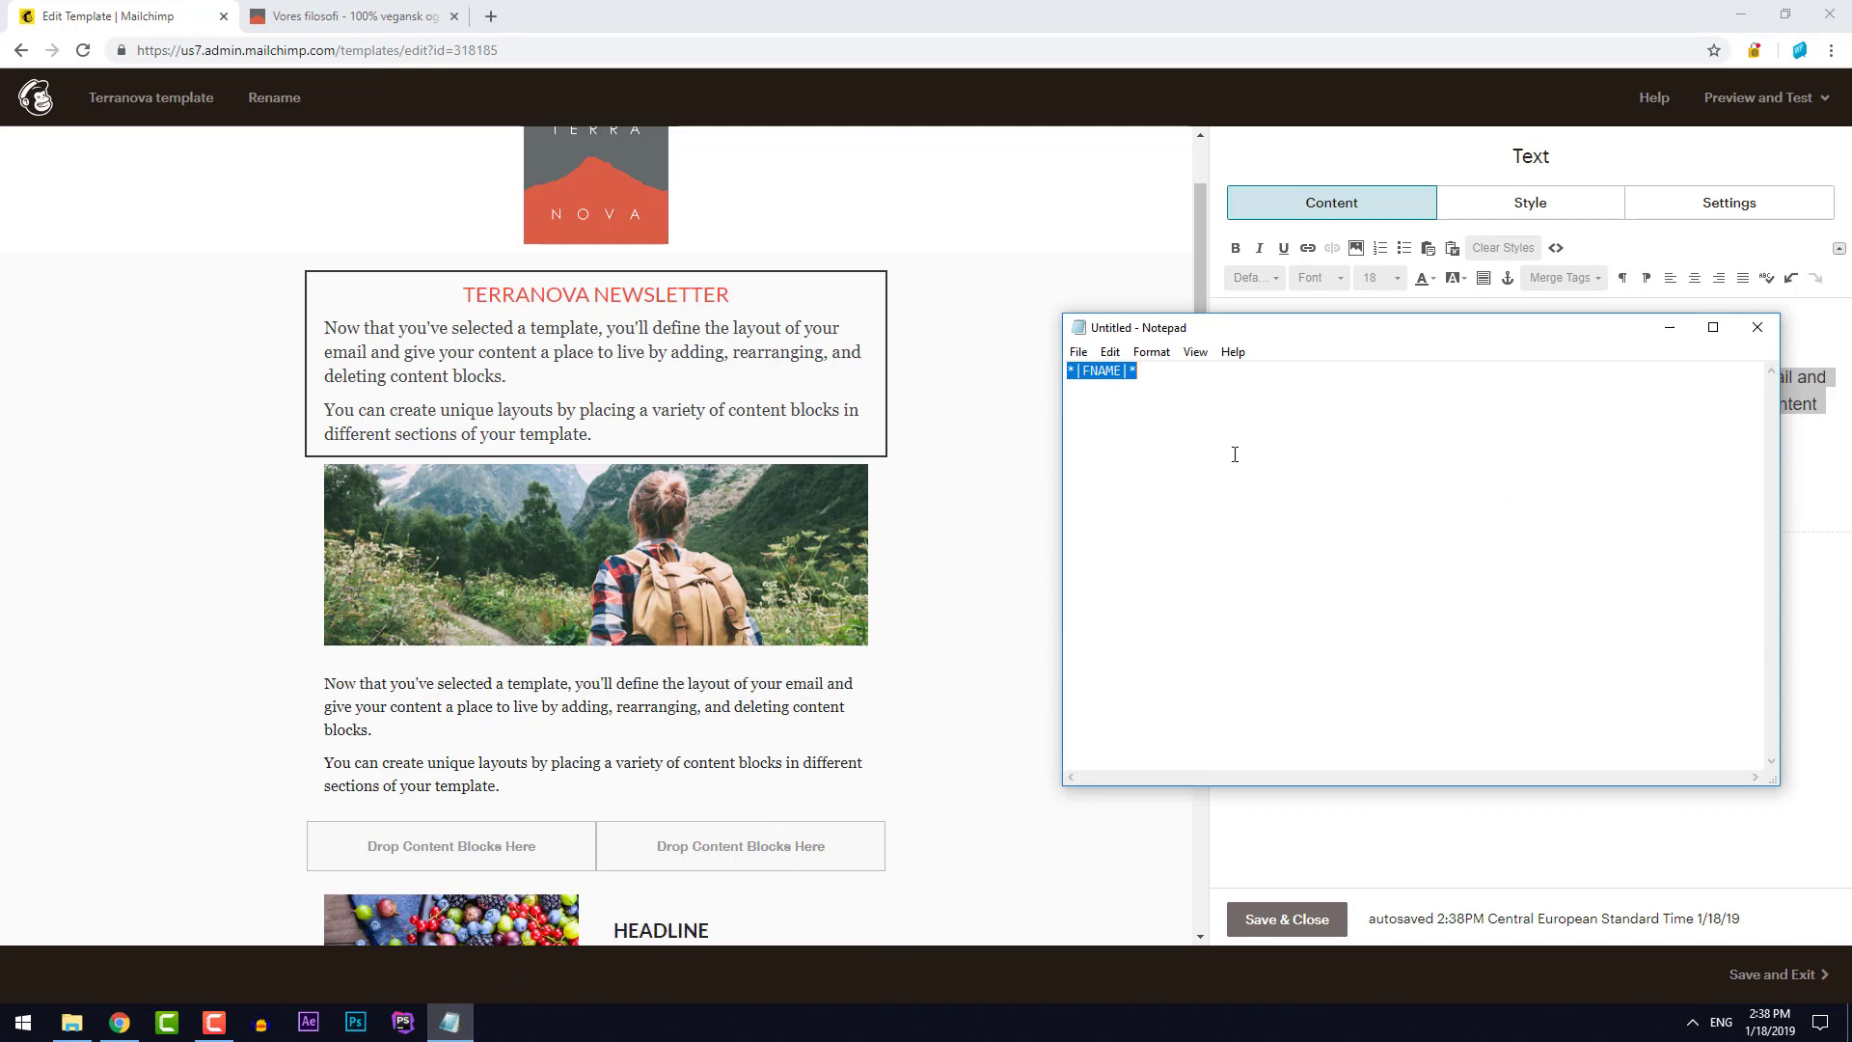
click(1801, 392)
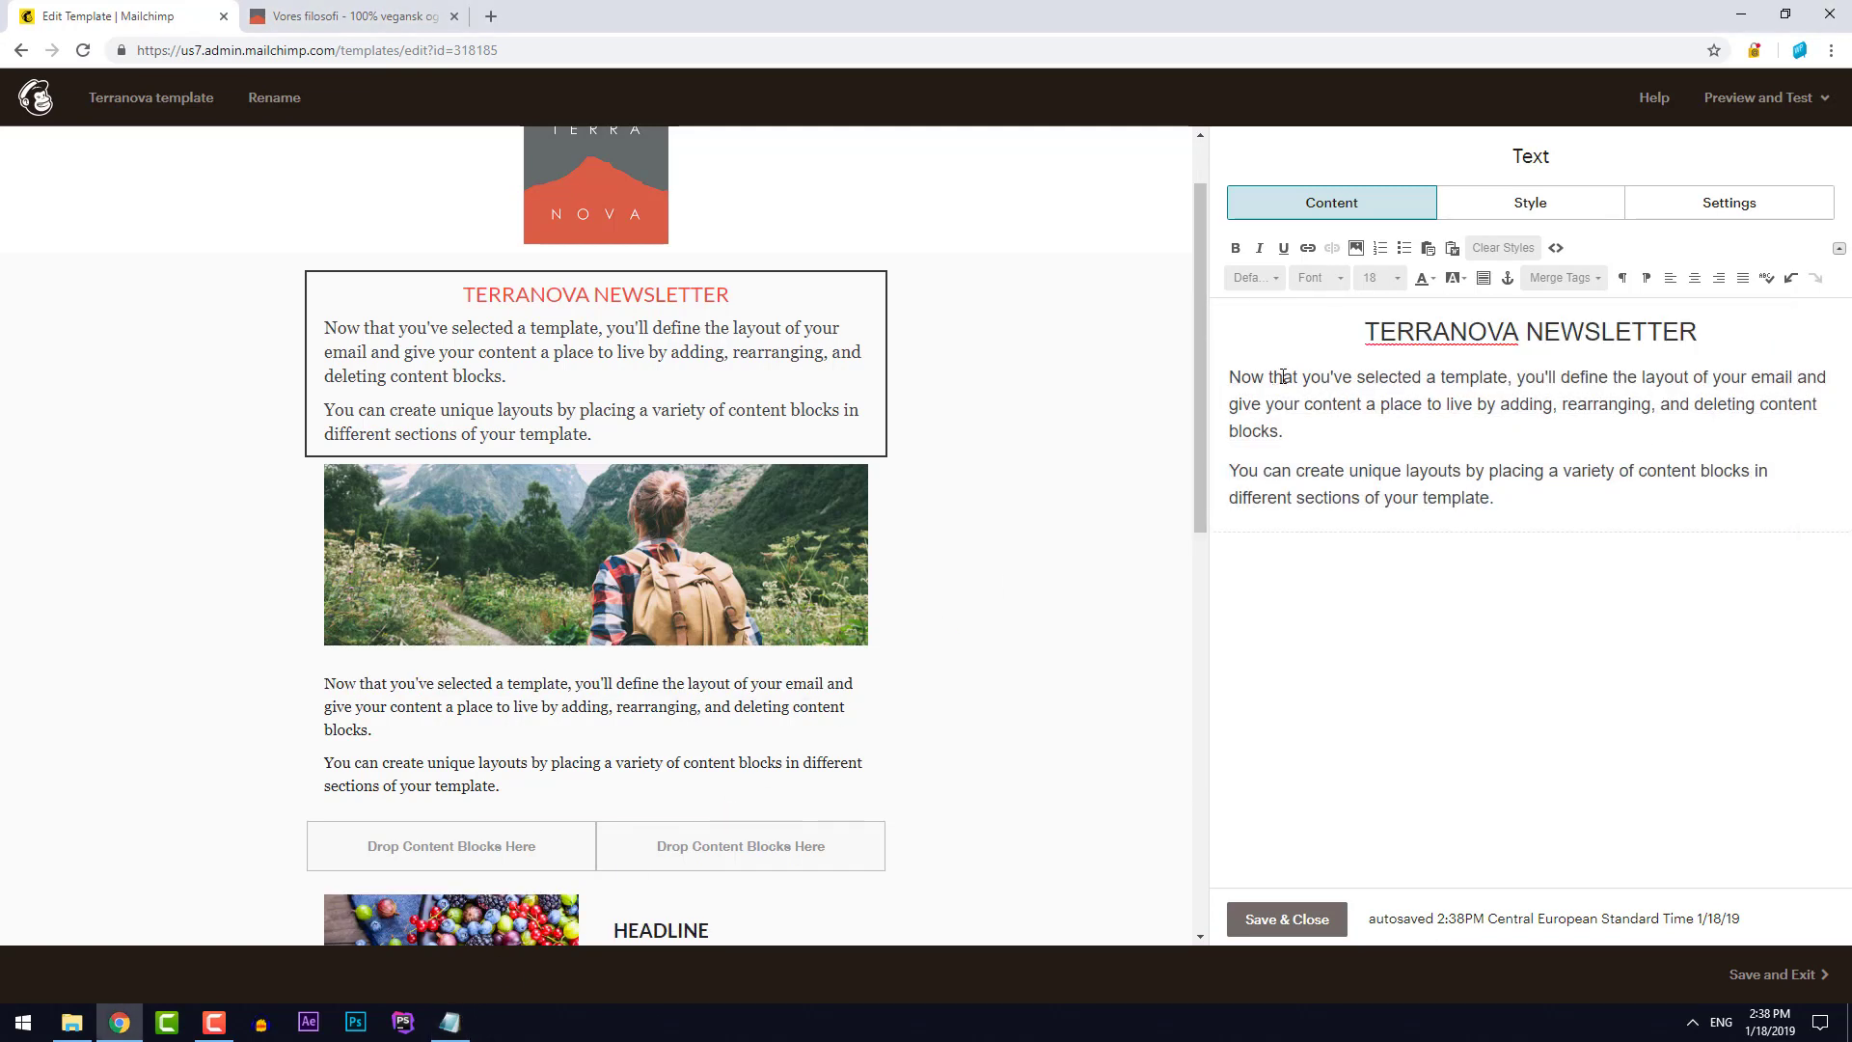
click(1230, 378)
key(Return)
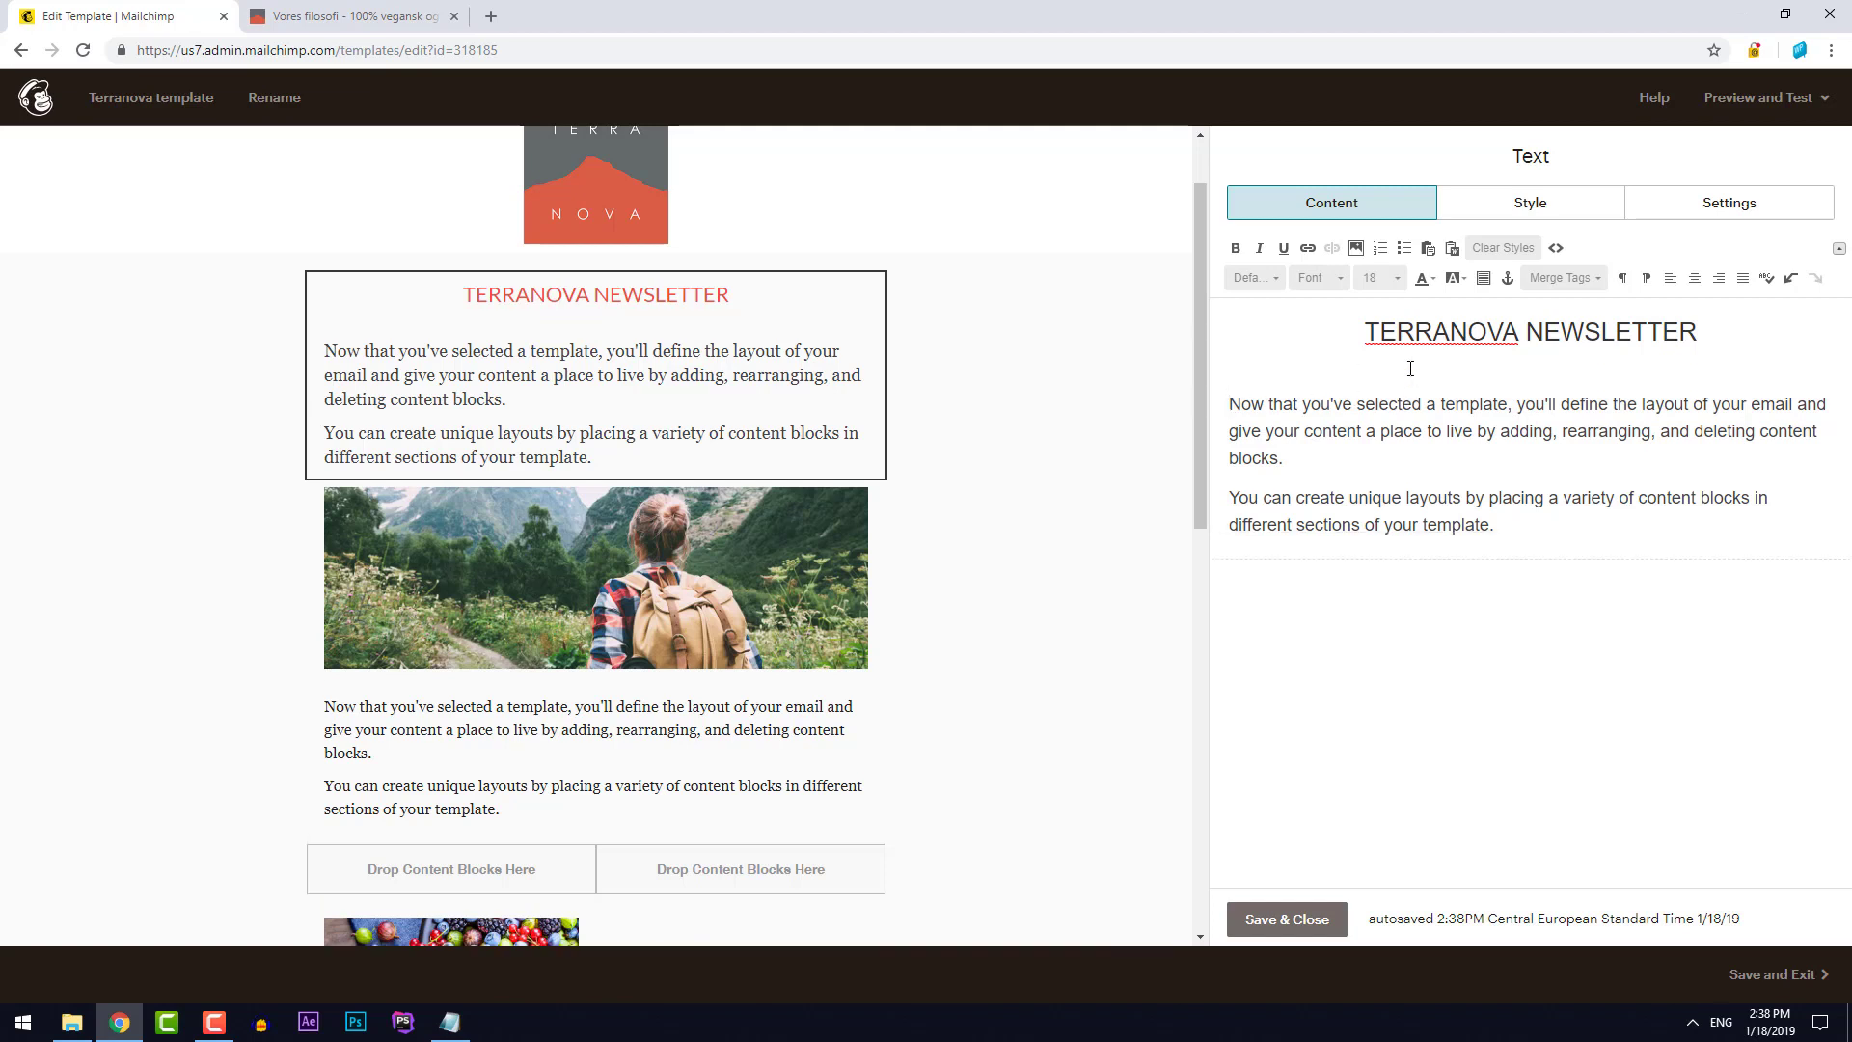
text(Hi)
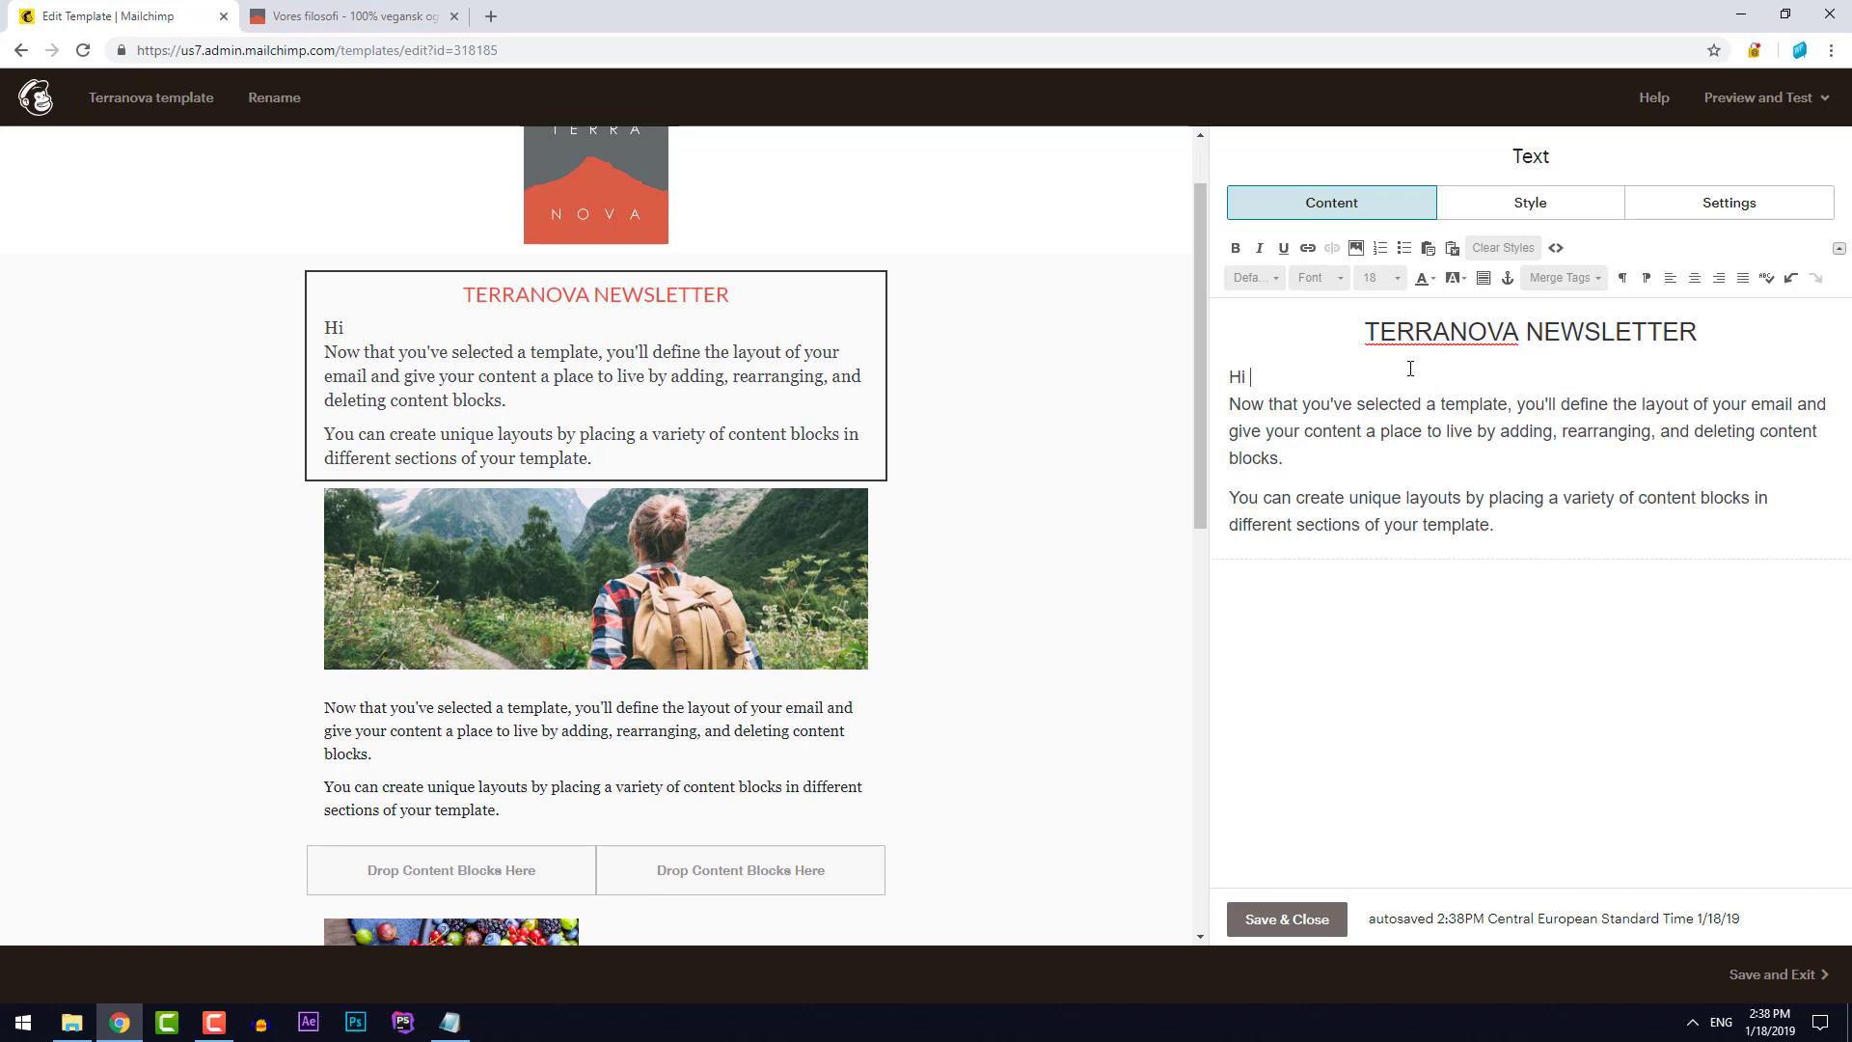
text(*|FNAME|*)
text(,)
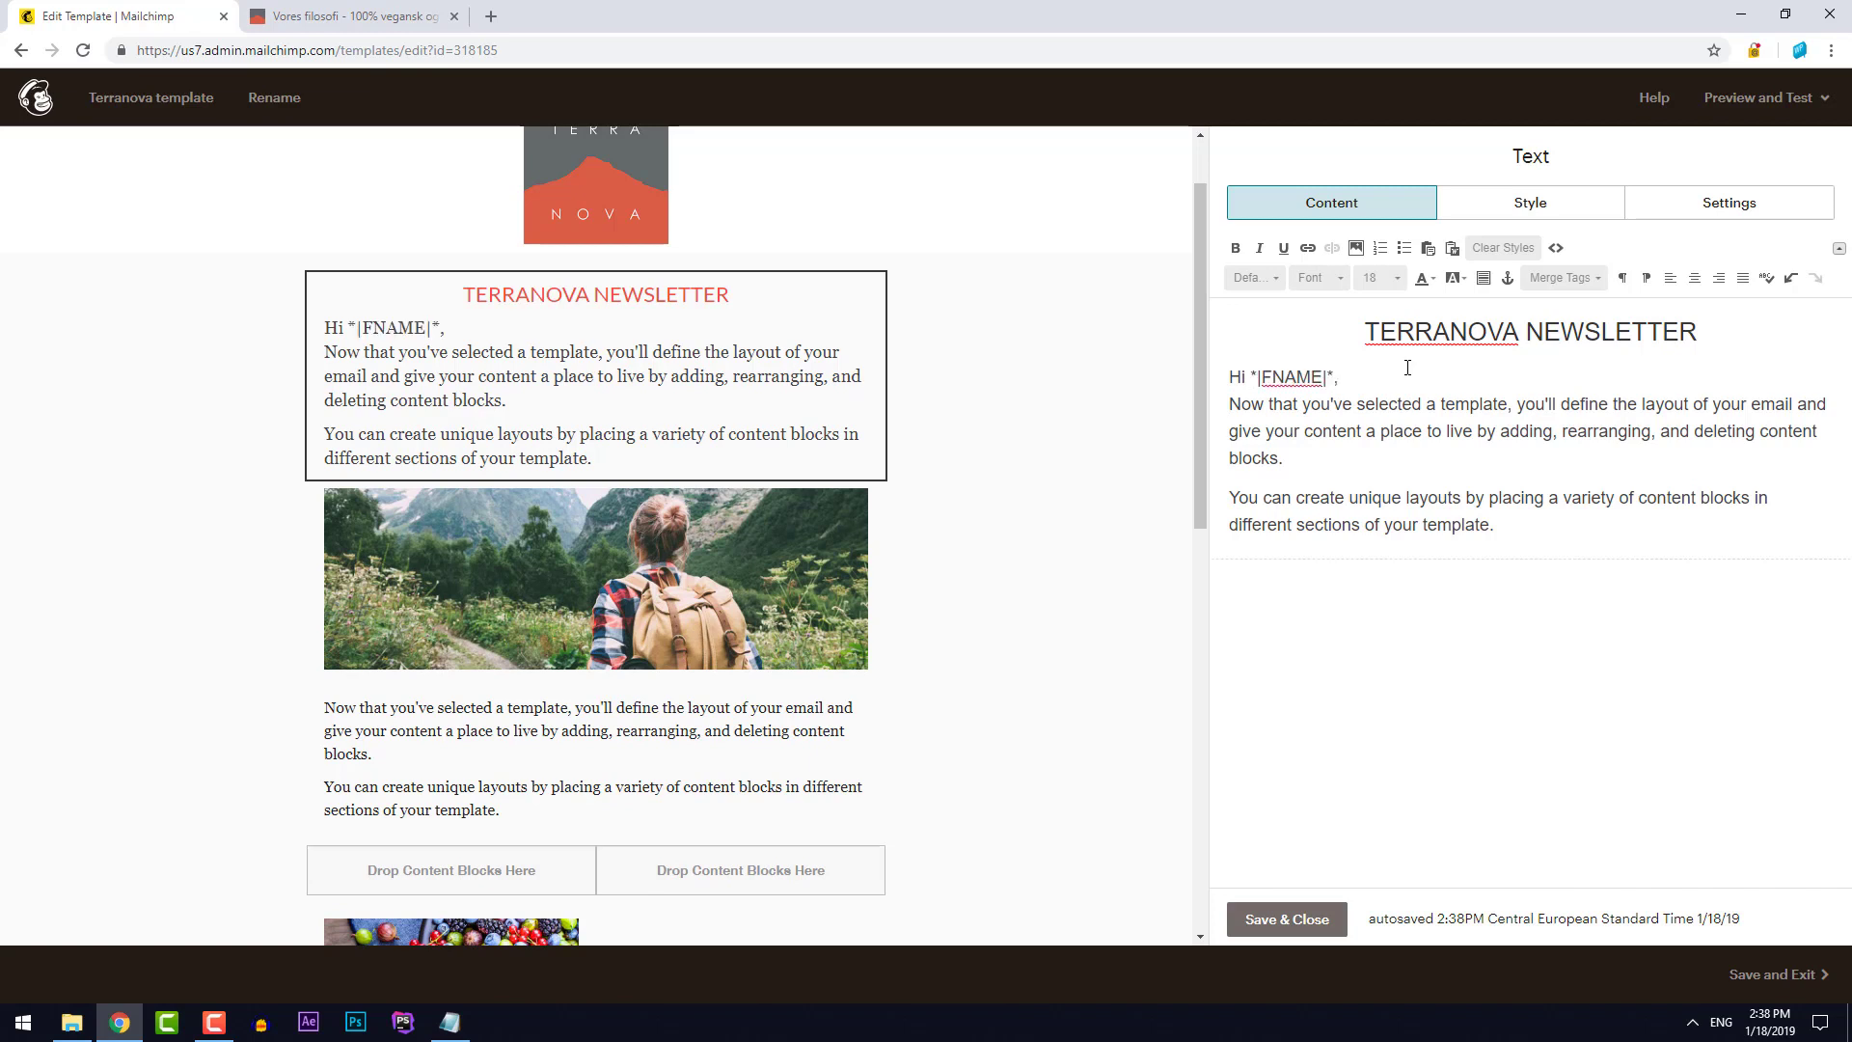
Insert the sentence "I hope you will enjoy our content." at the start of the paragraph below the greeting
key(ctrl+shift+Right)
key(ctrl+shift+Right)
key(ctrl+shift+Left)
key(ctrl+shift+Left)
text(O)
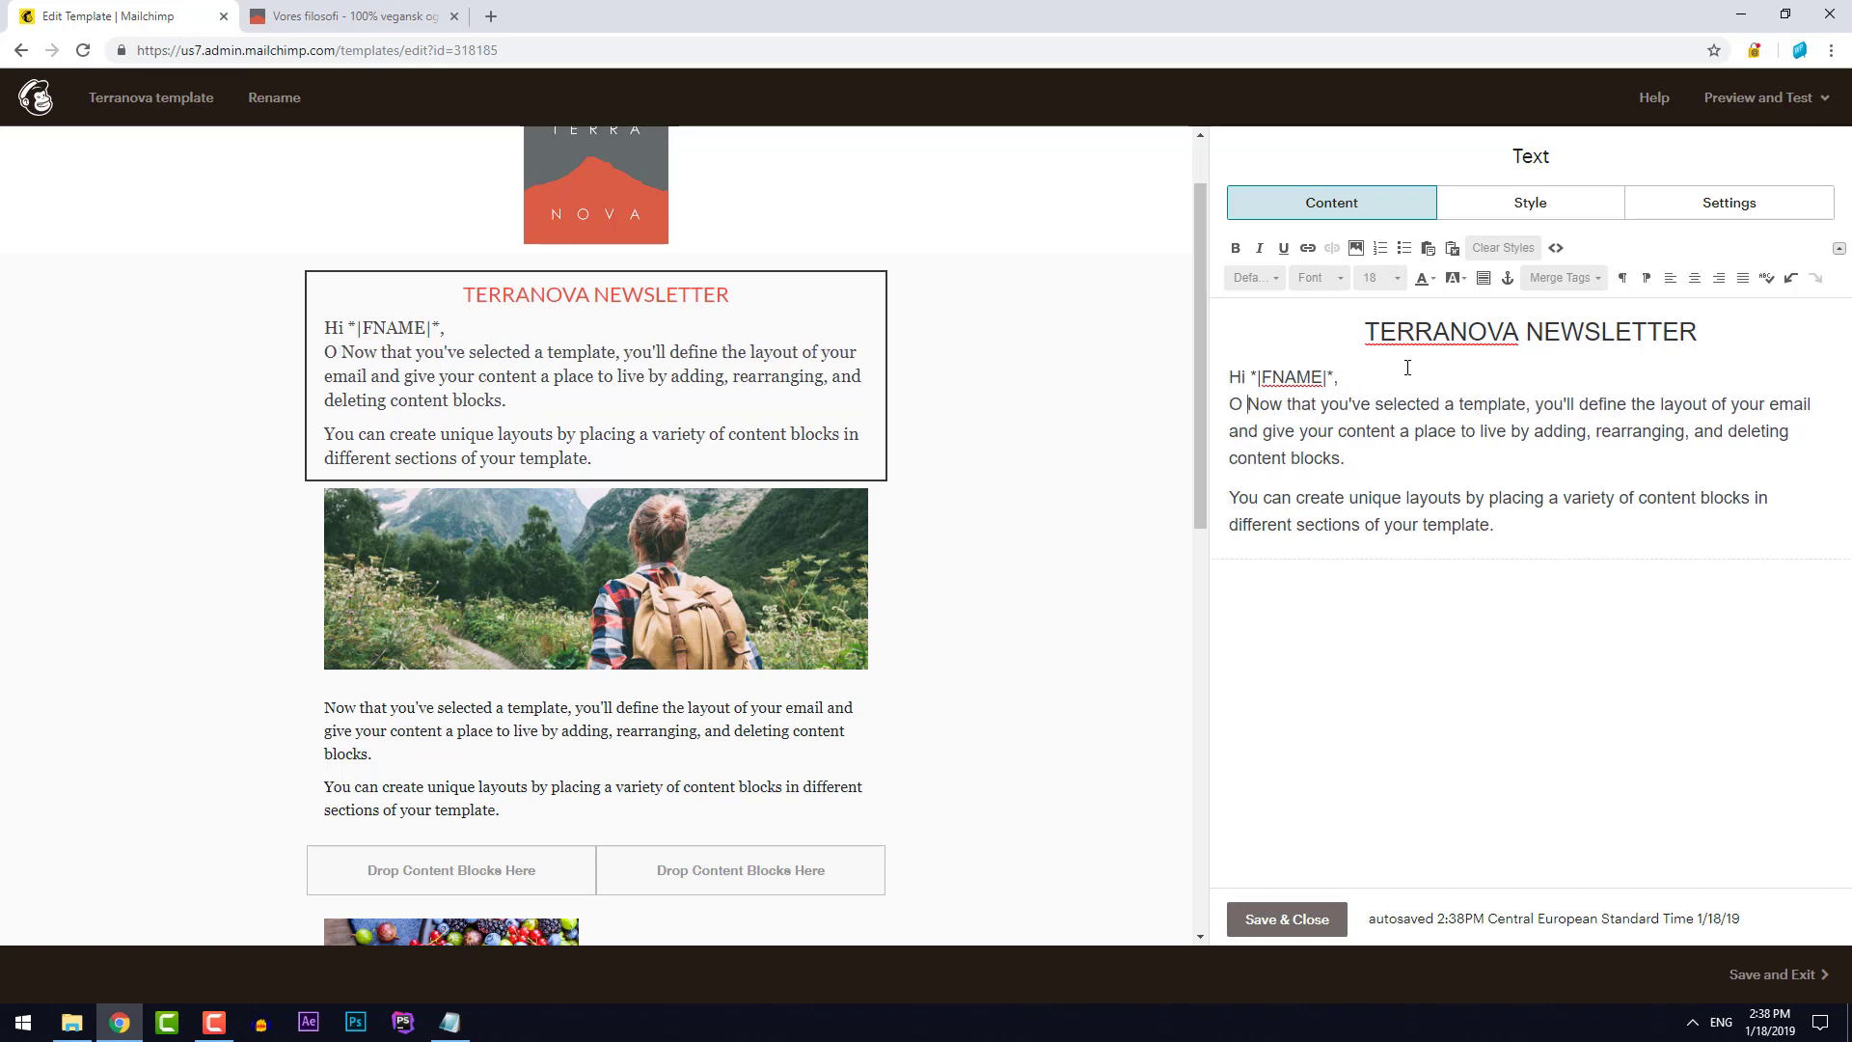
key(BackSpace)
key(BackSpace)
text(I hope you)
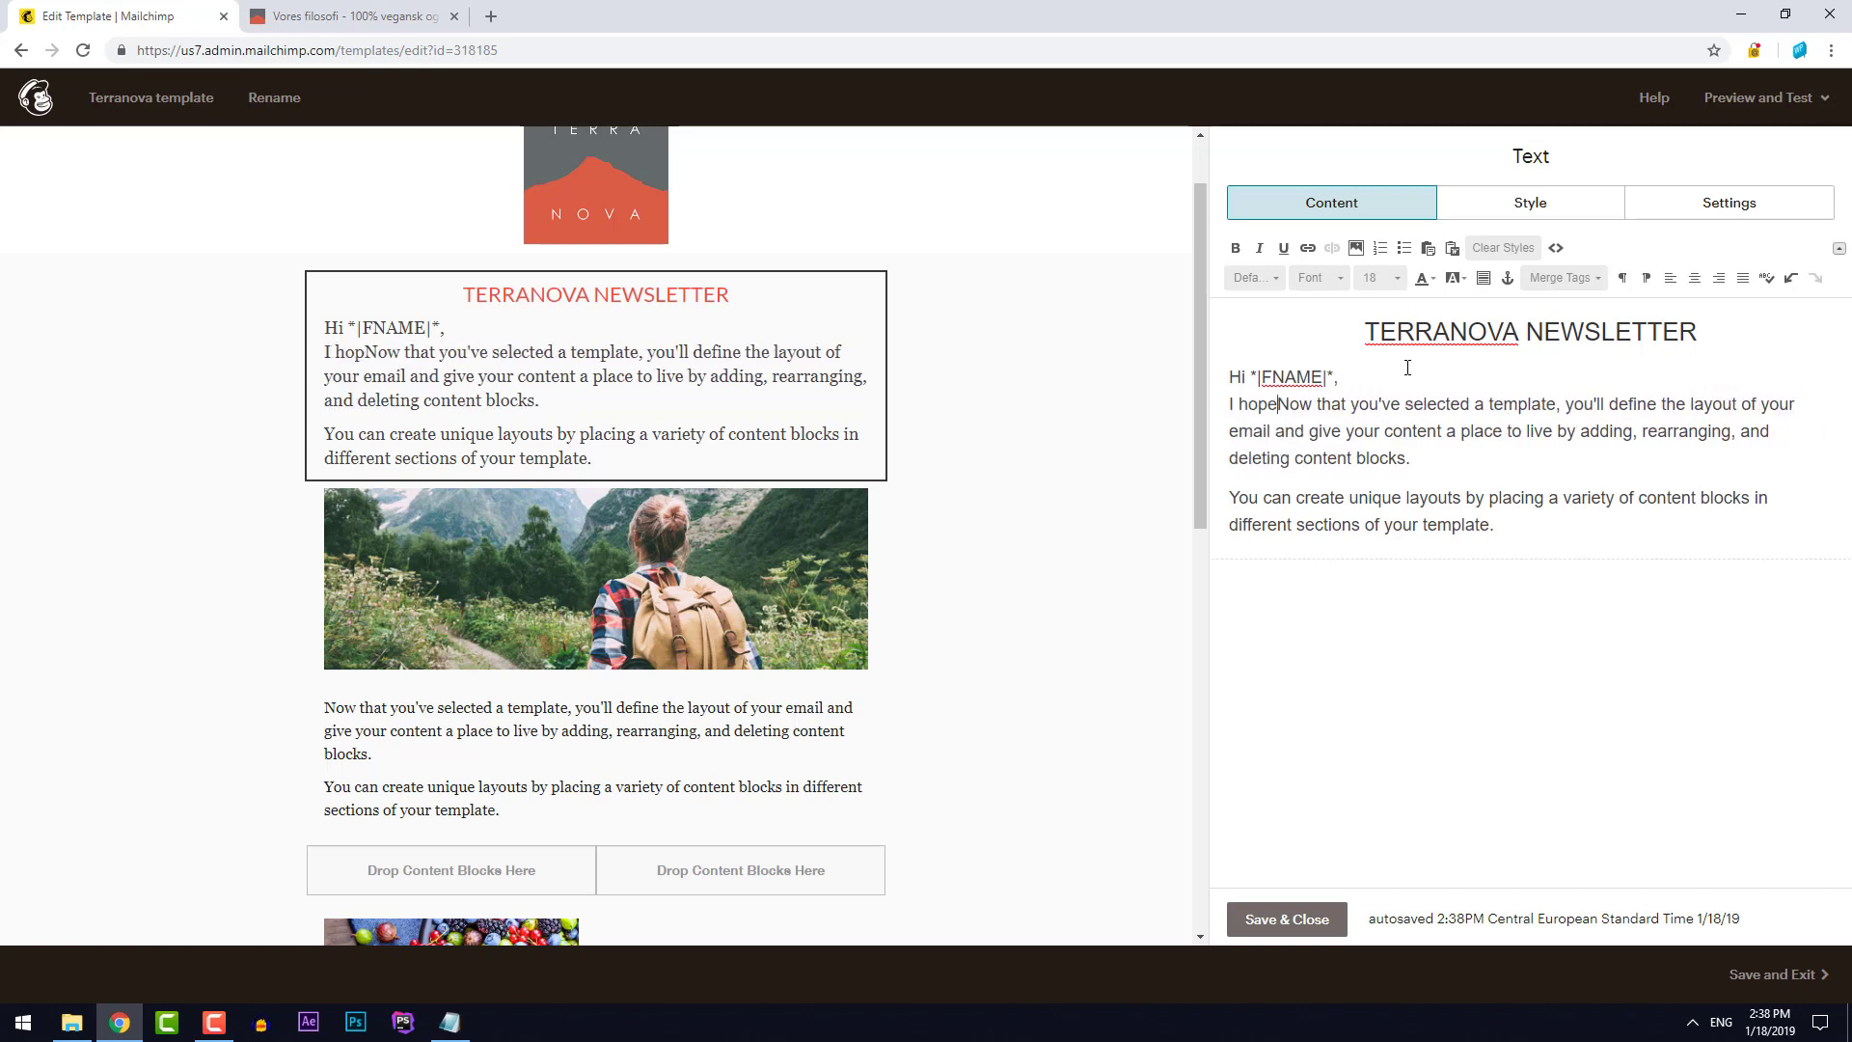
text( will en)
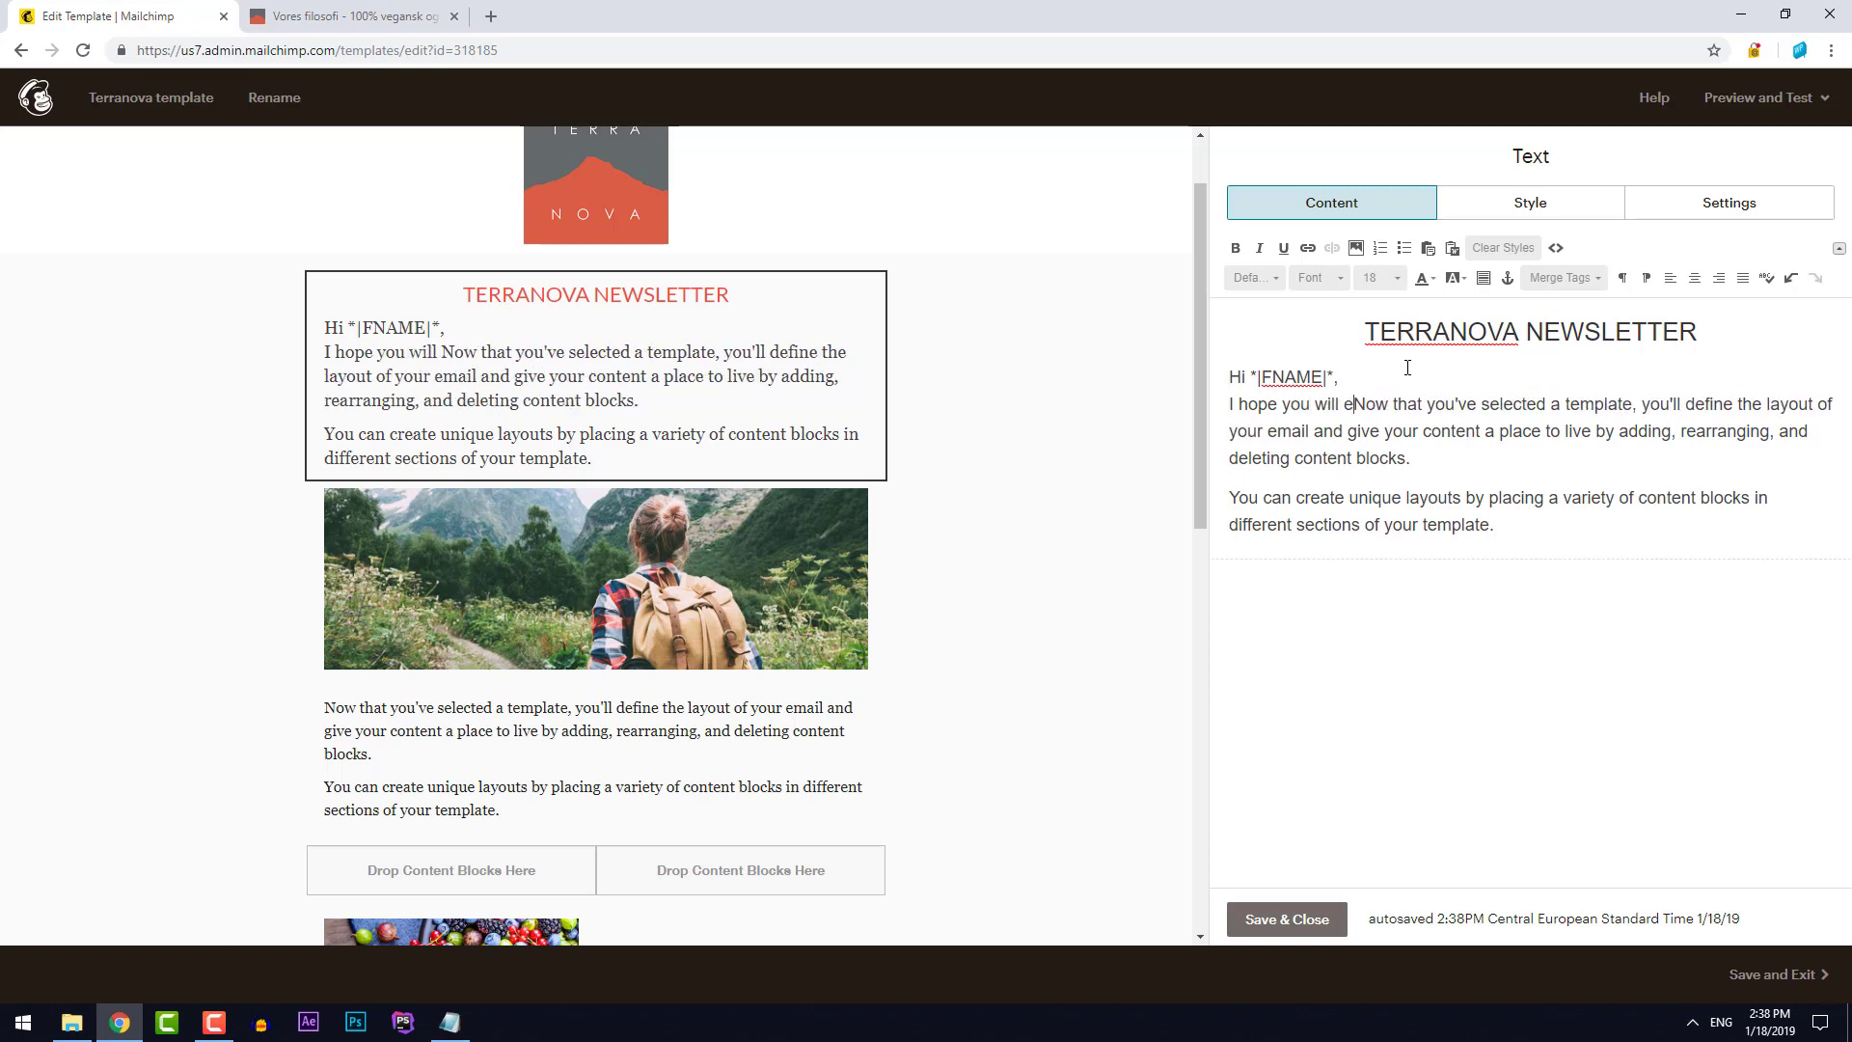
text(joy o)
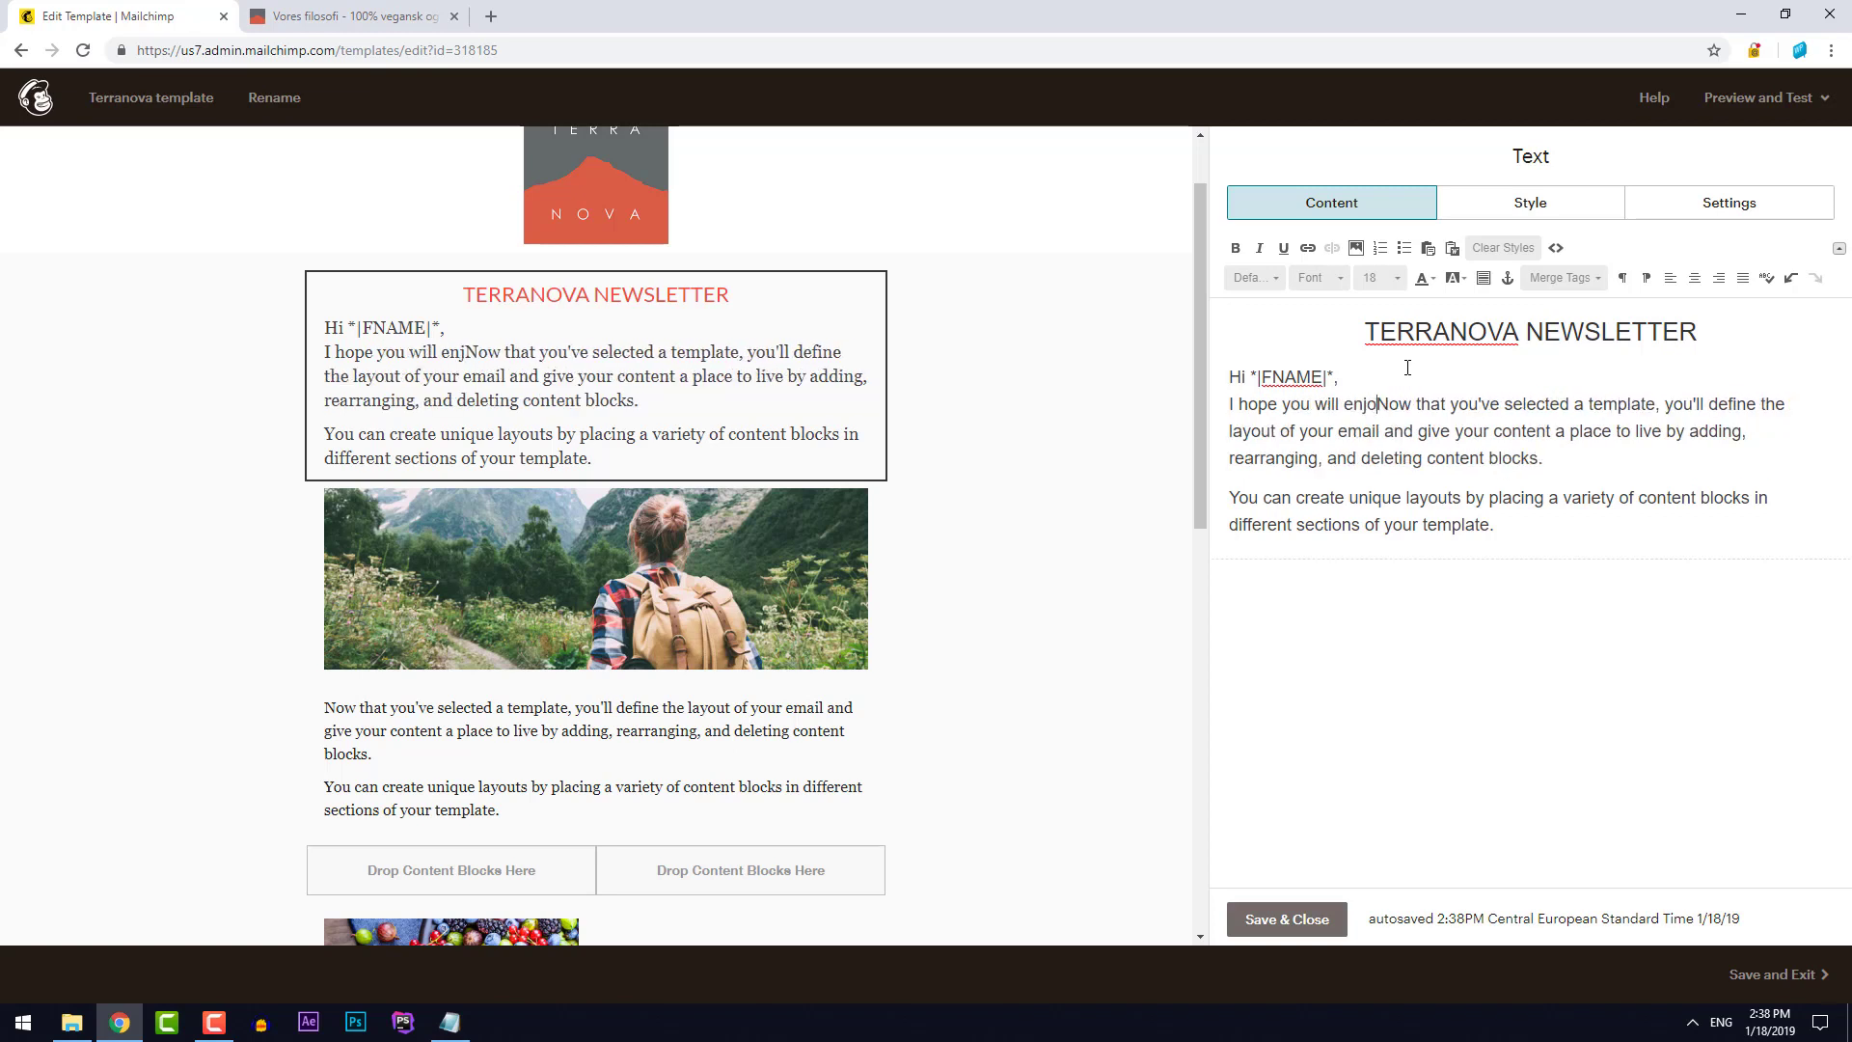
text(ur content)
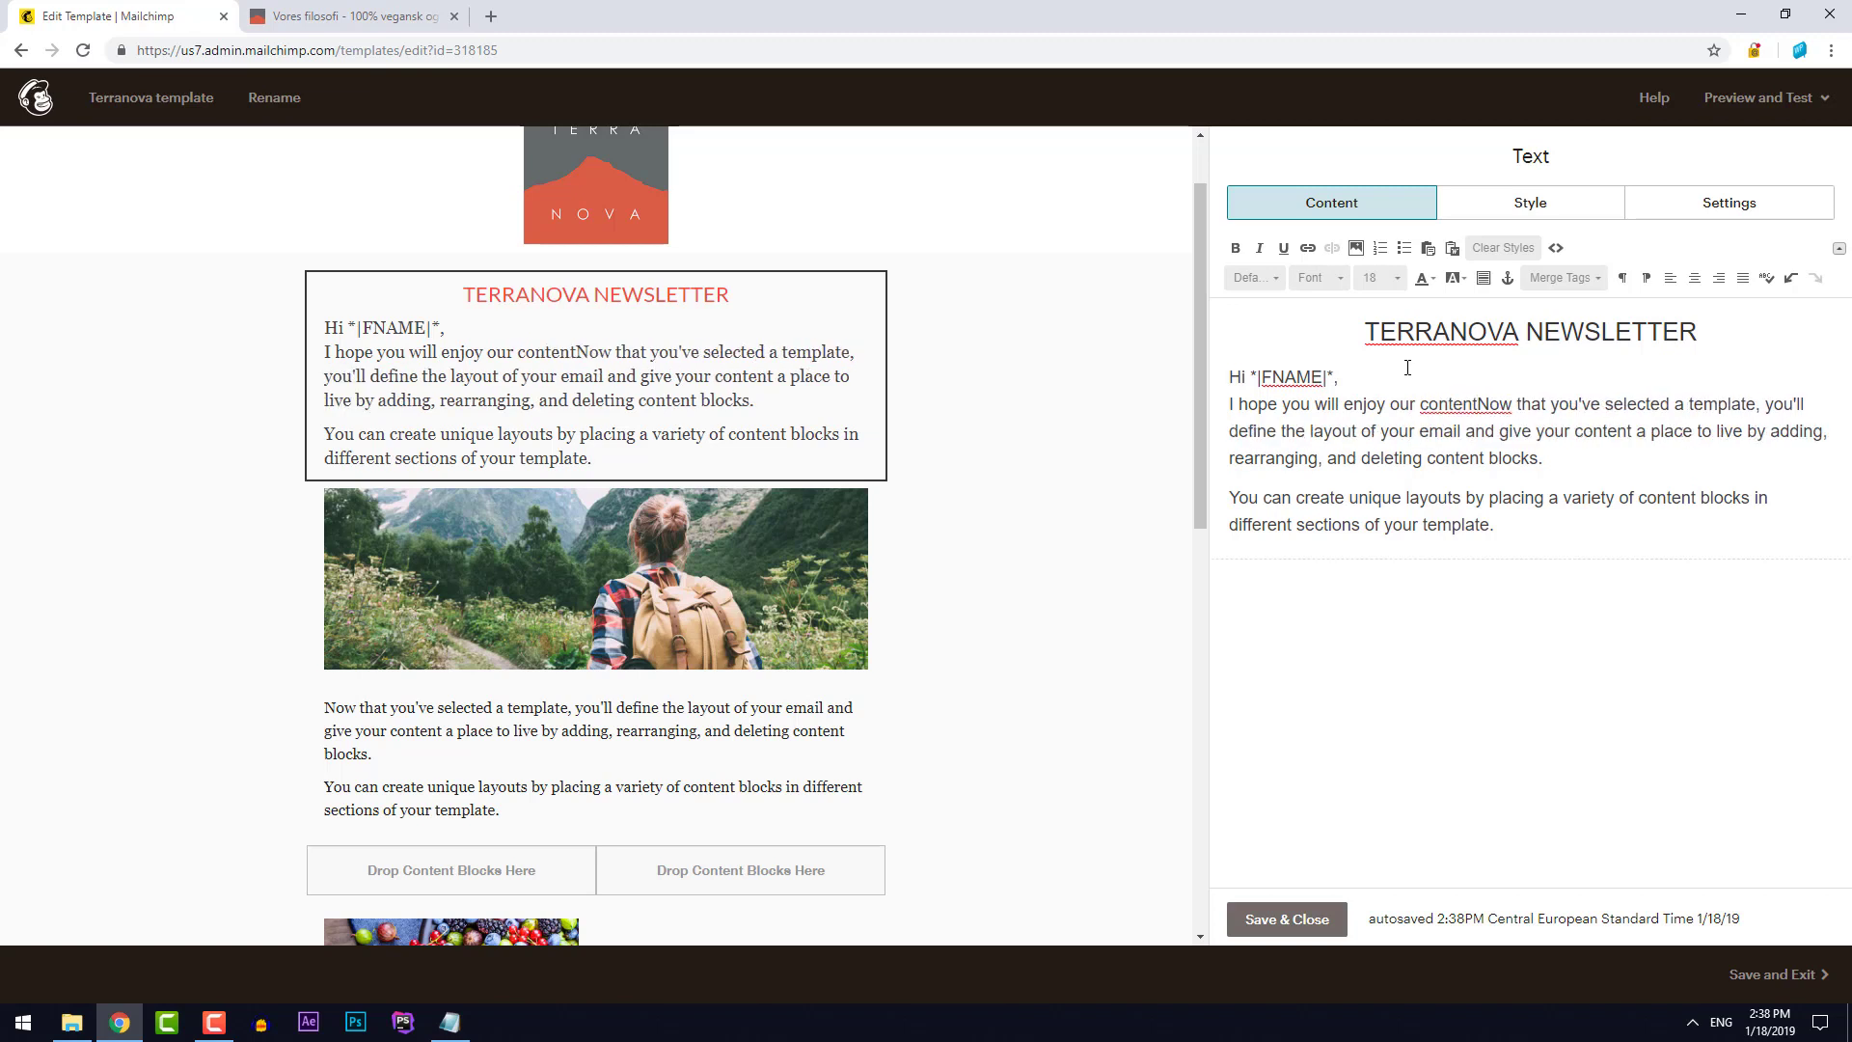
text(.)
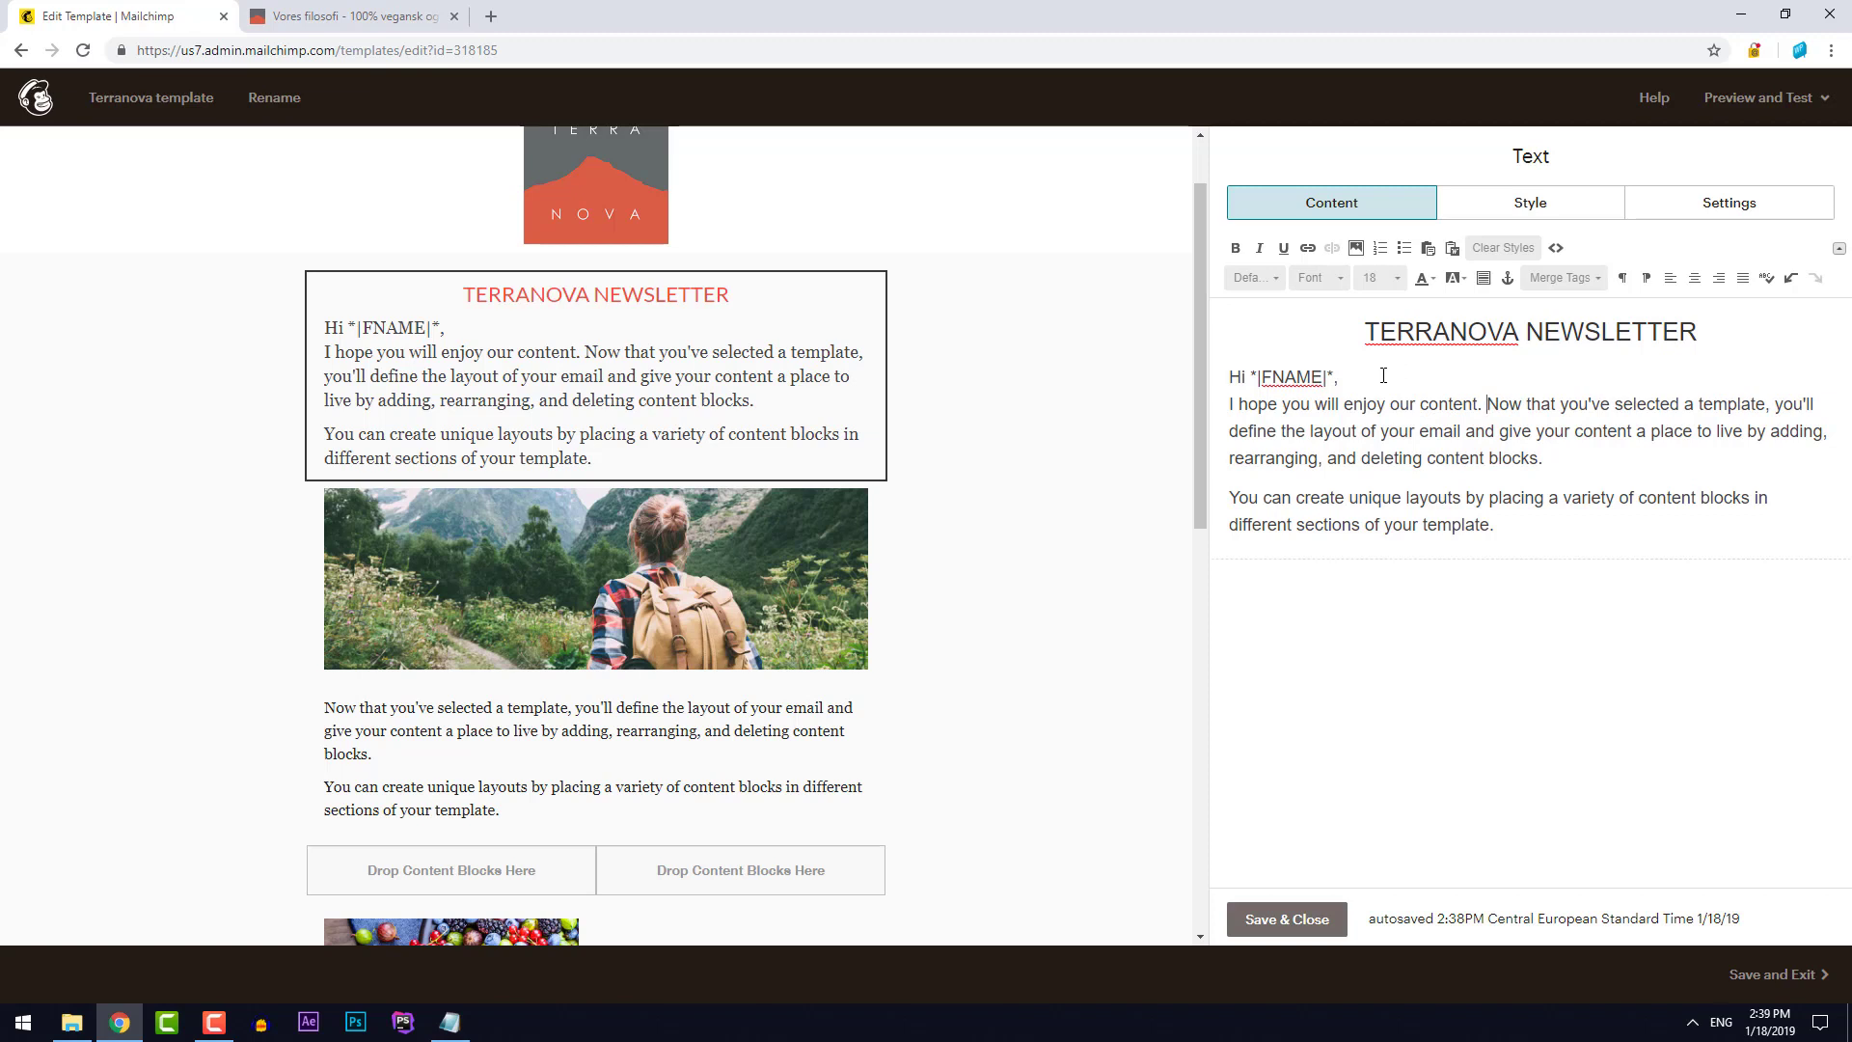
Delete the paragraph starting "You can create unique layouts" from the newsletter text block, then save the block and exit the template
drag(1514, 526, 1227, 497)
key(BackSpace)
key(BackSpace)
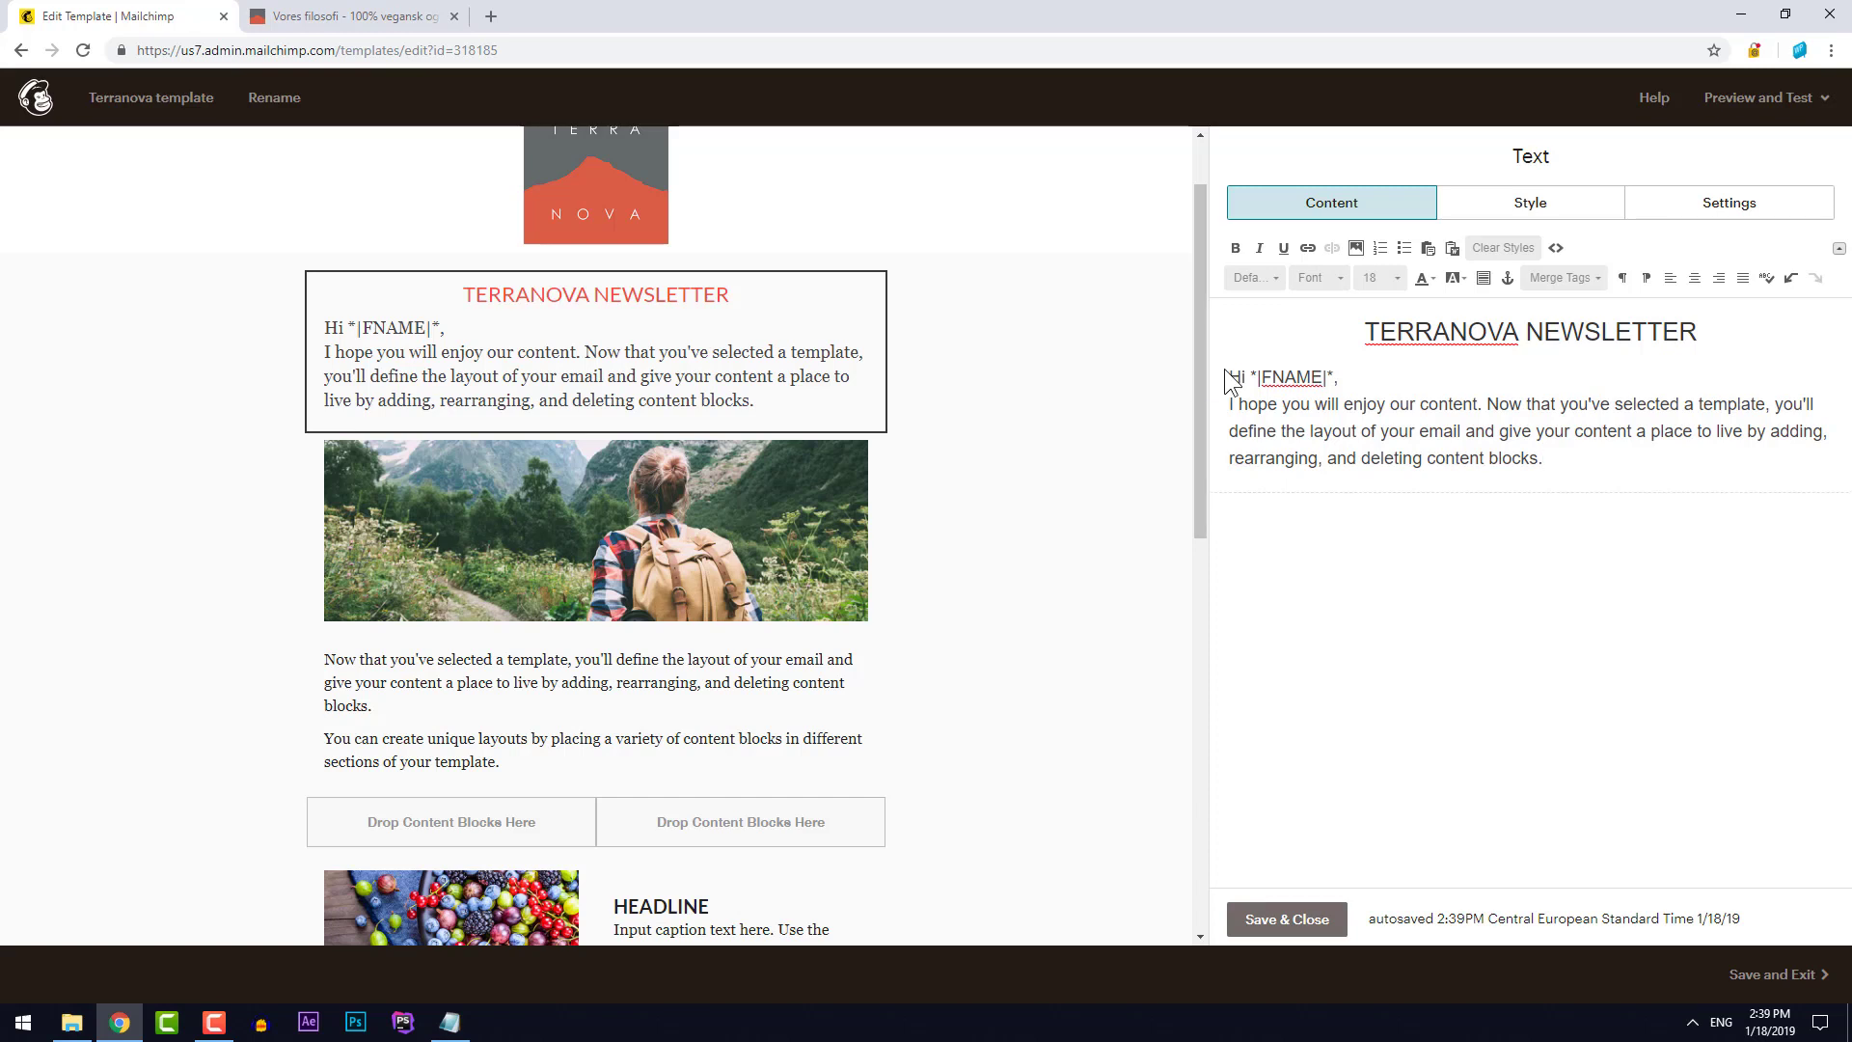
click(1273, 921)
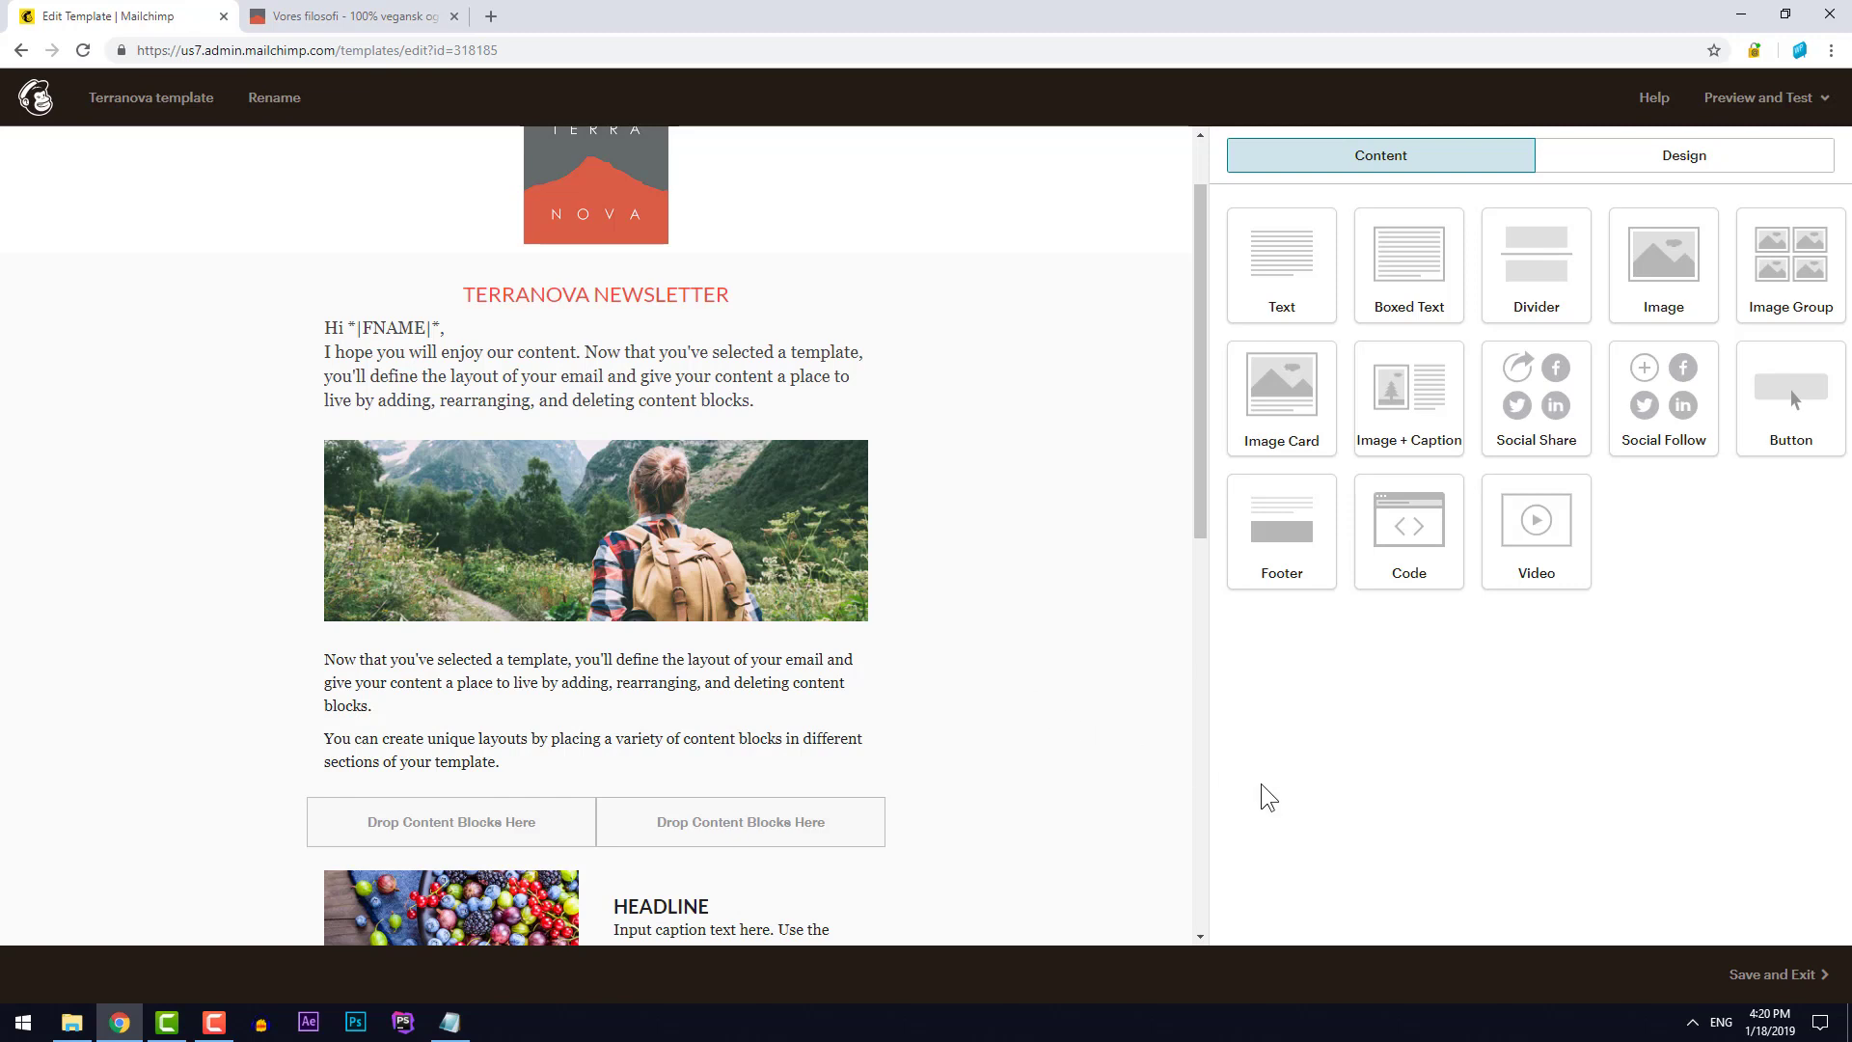
click(1798, 976)
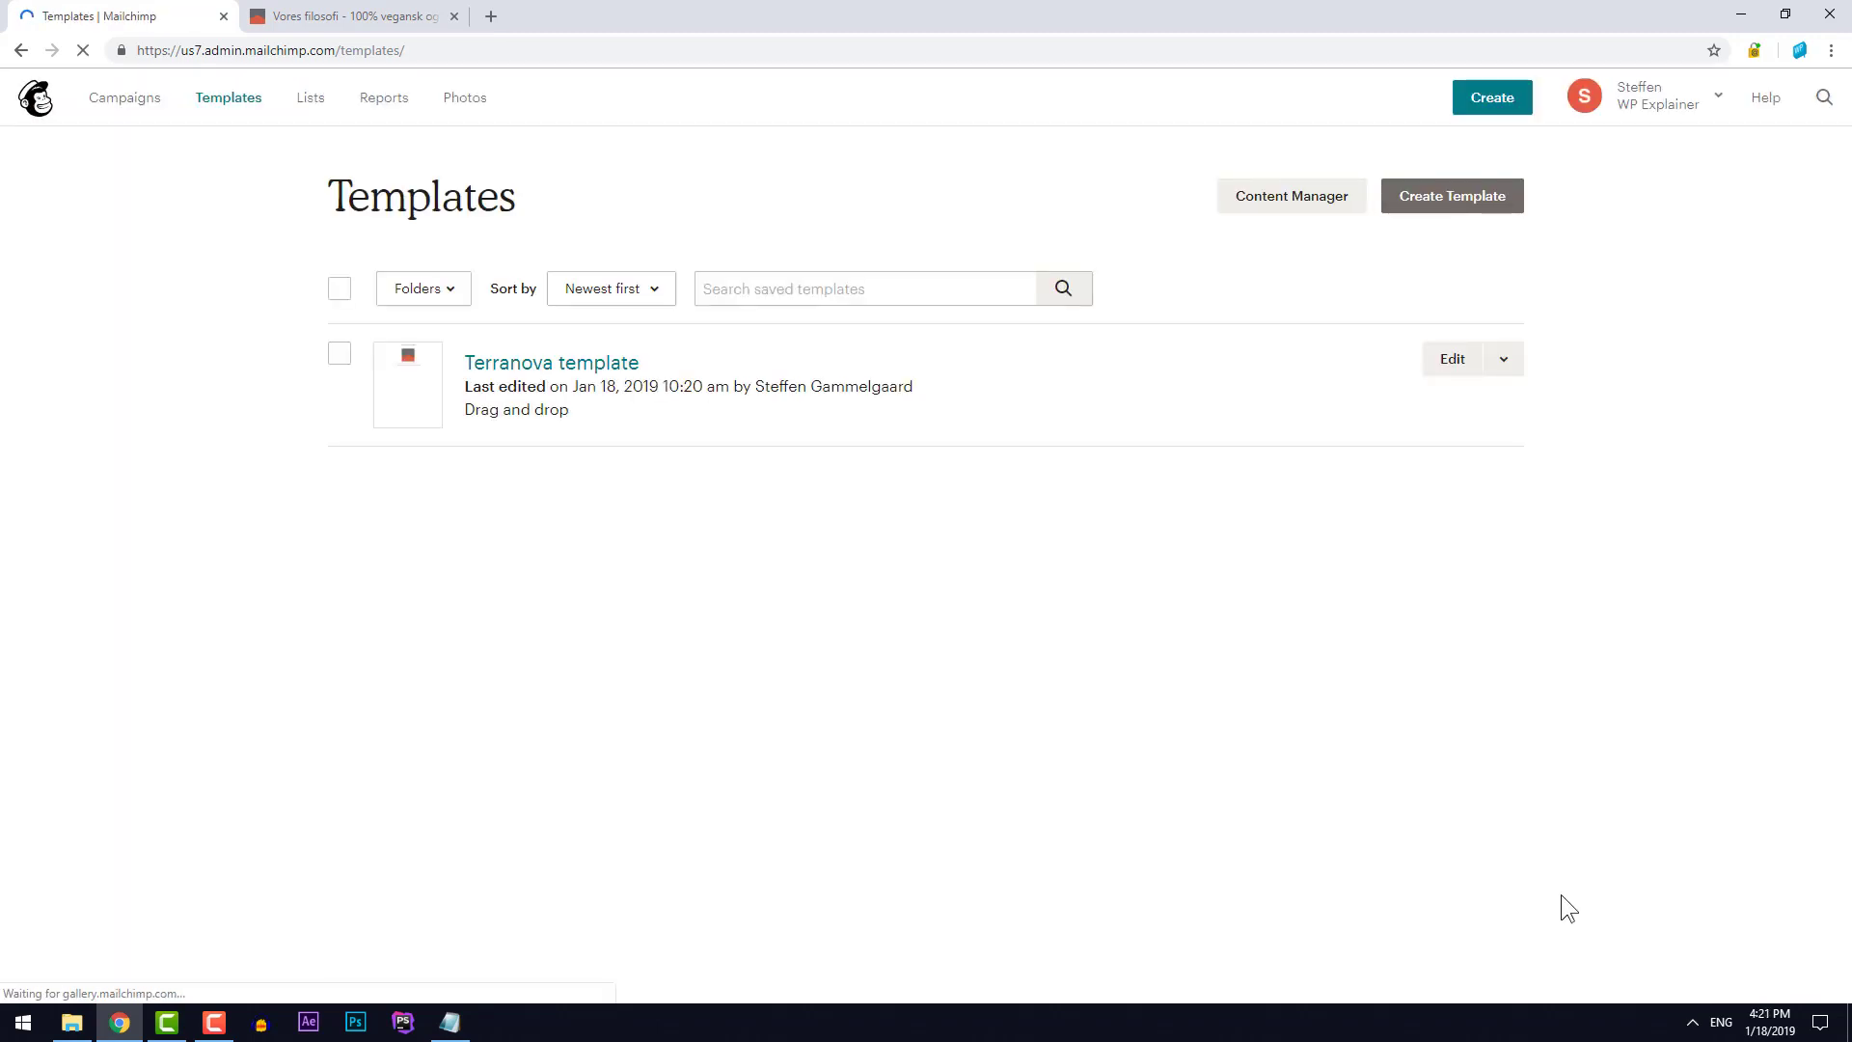
Create a regular email campaign named Test
click(115, 100)
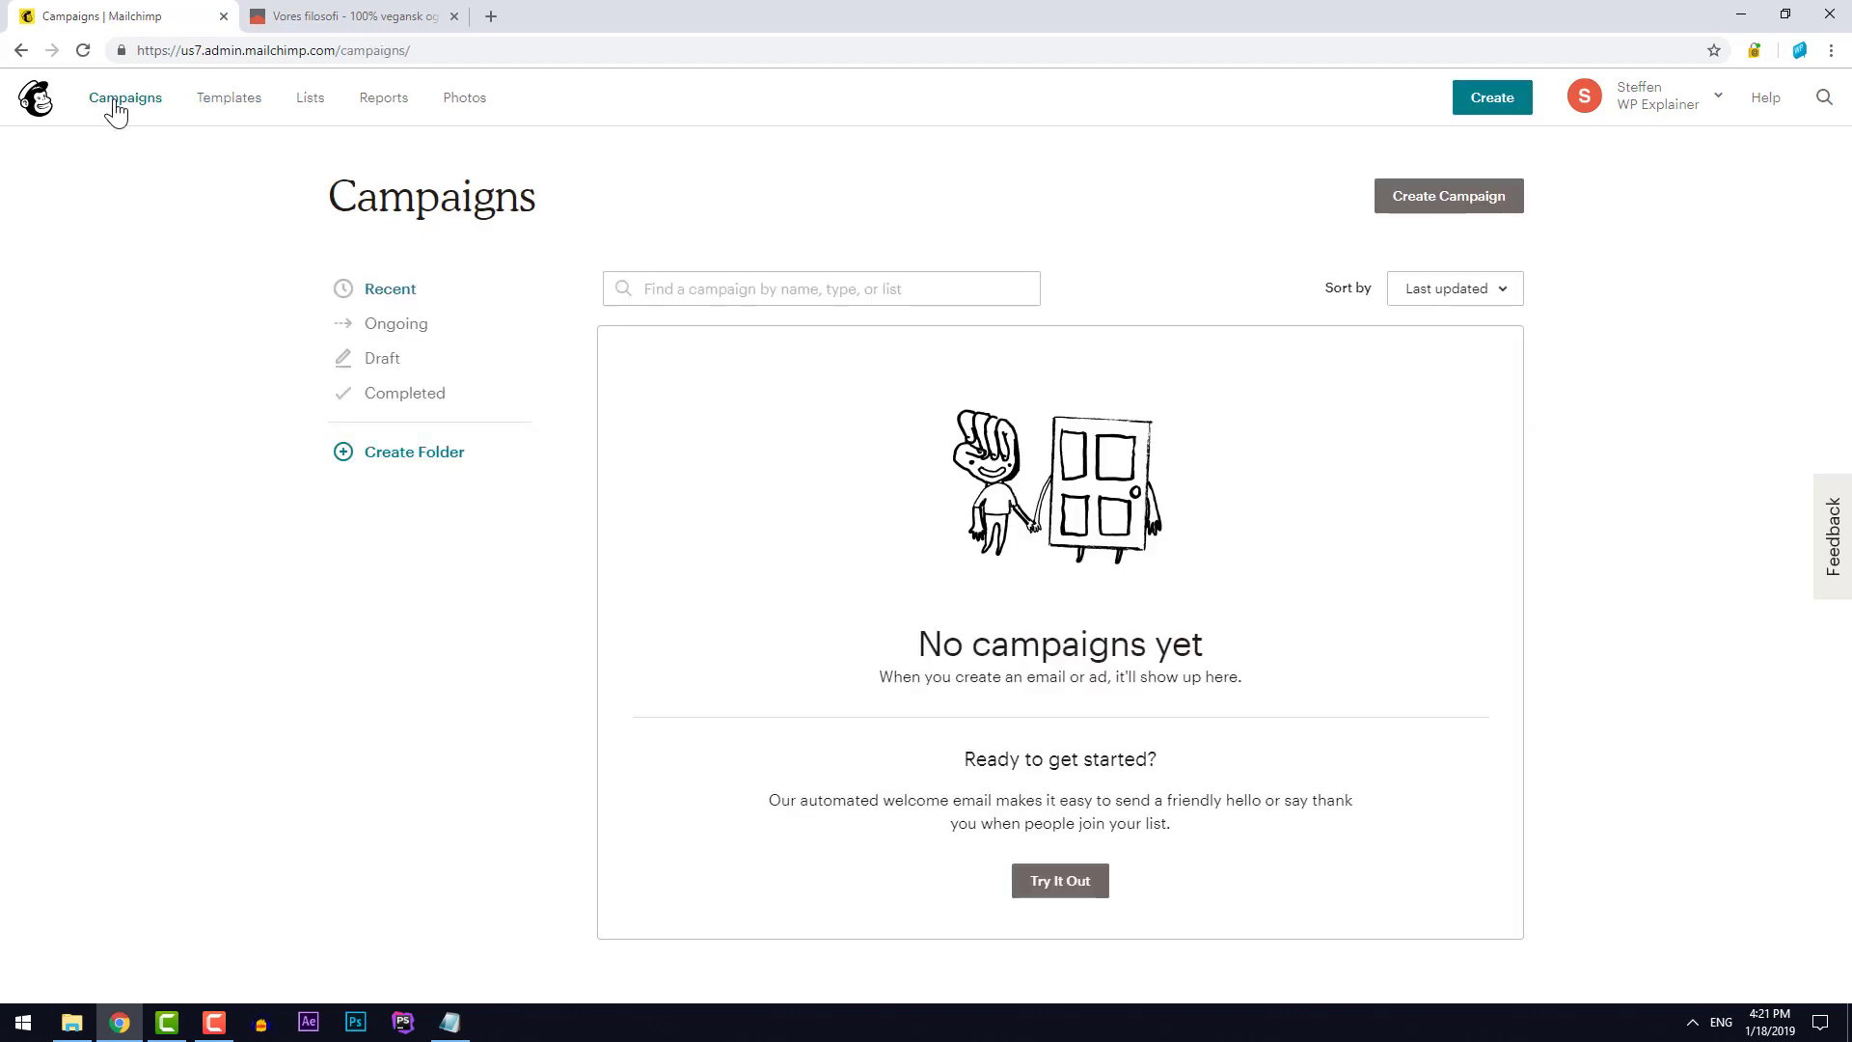
click(1458, 206)
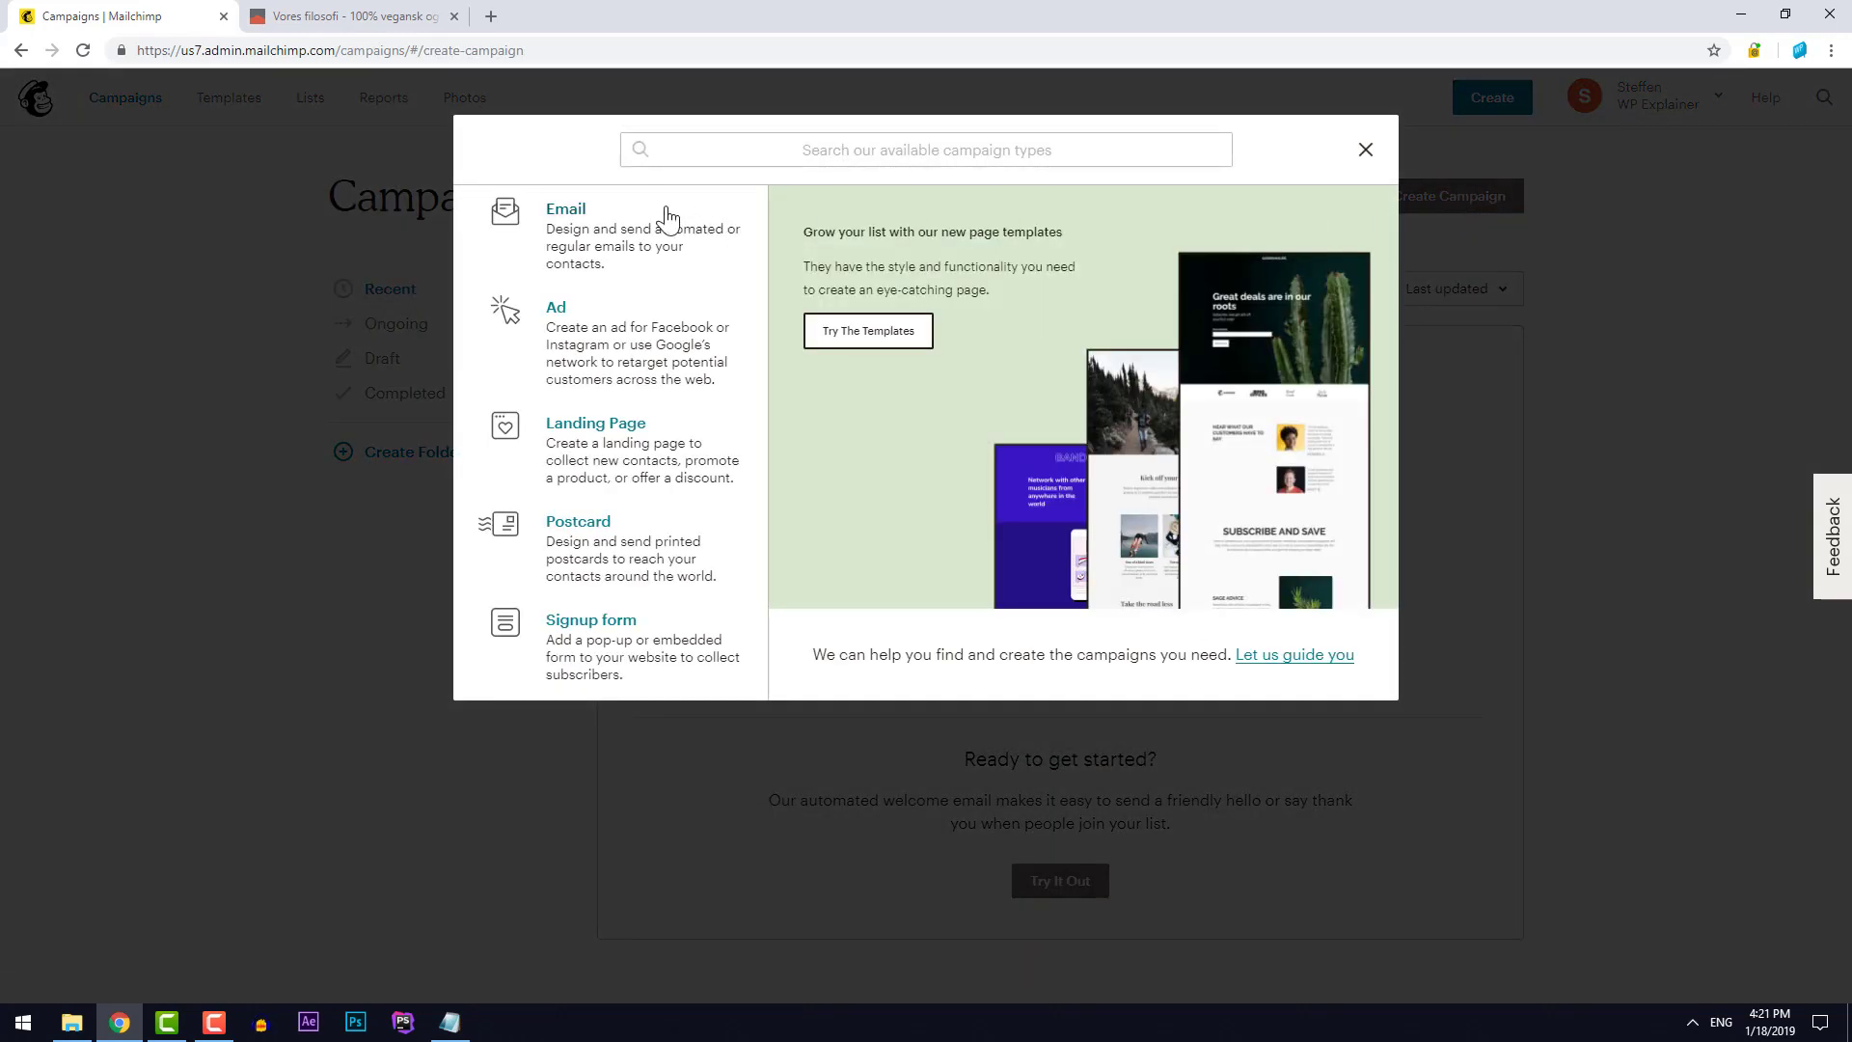
click(680, 246)
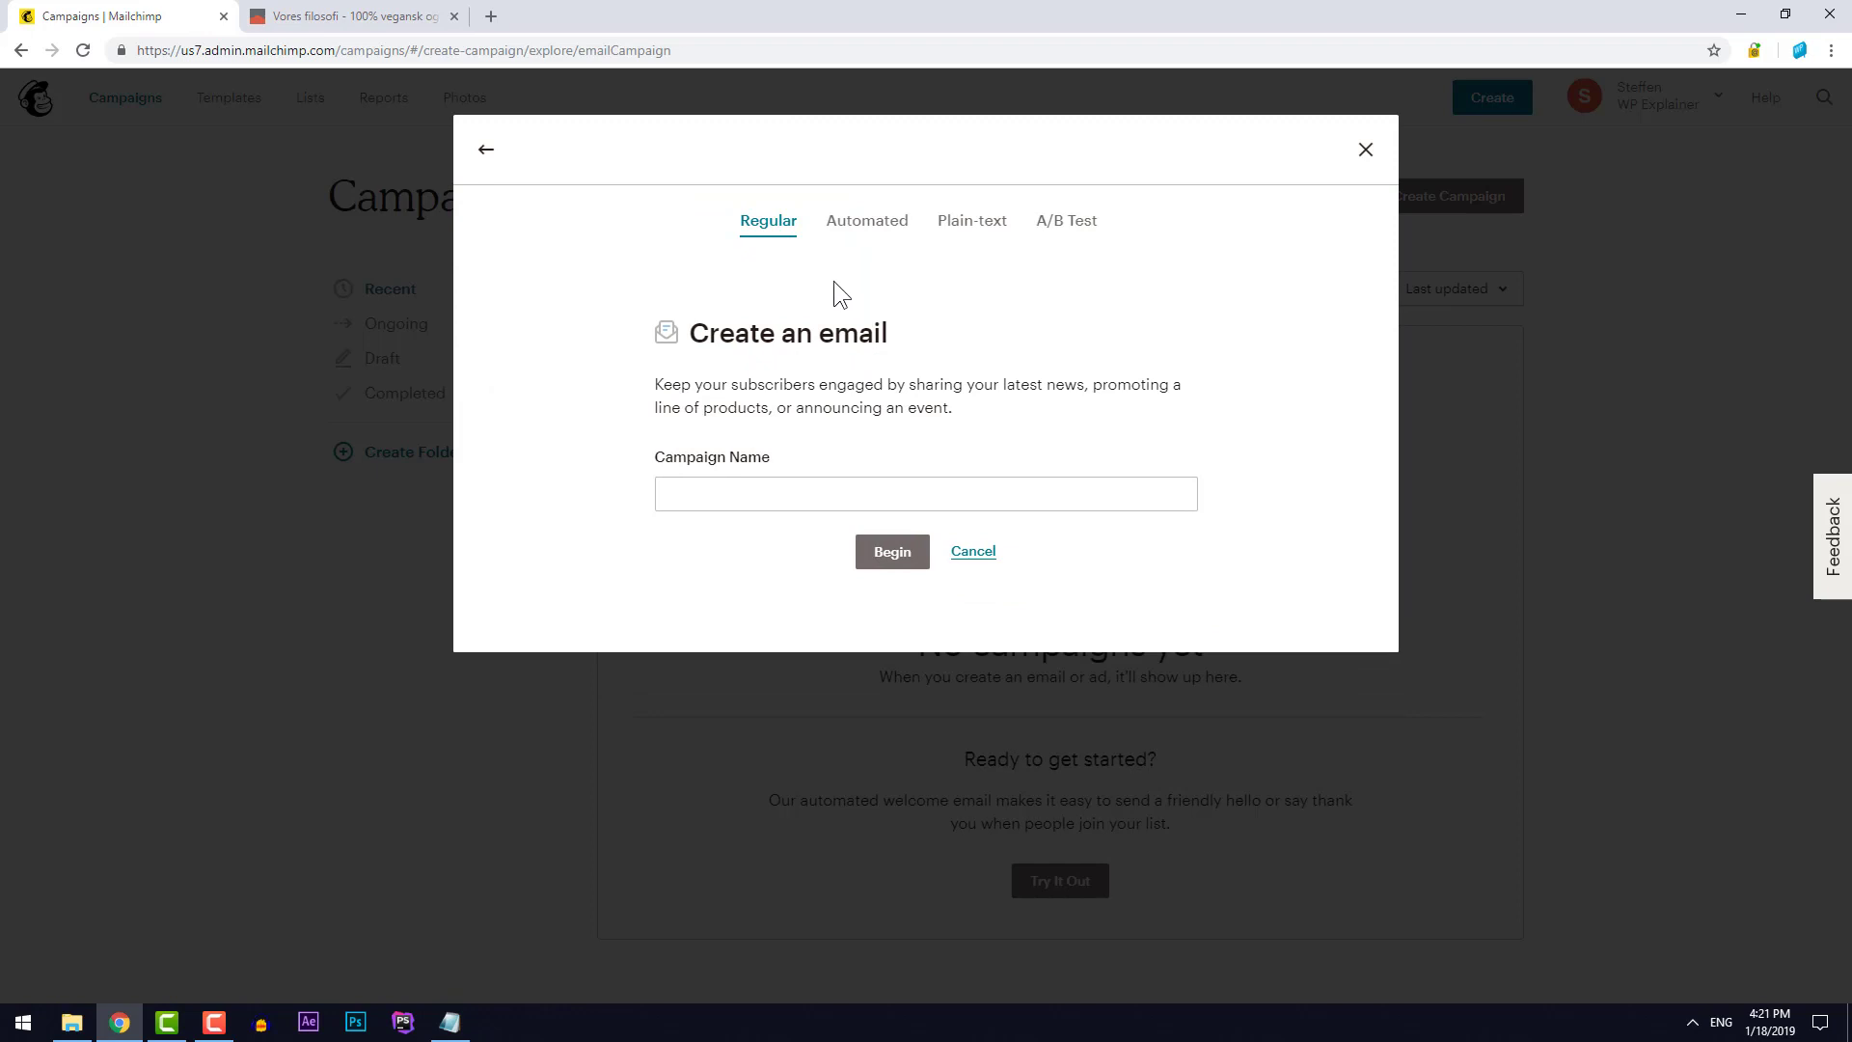
click(836, 498)
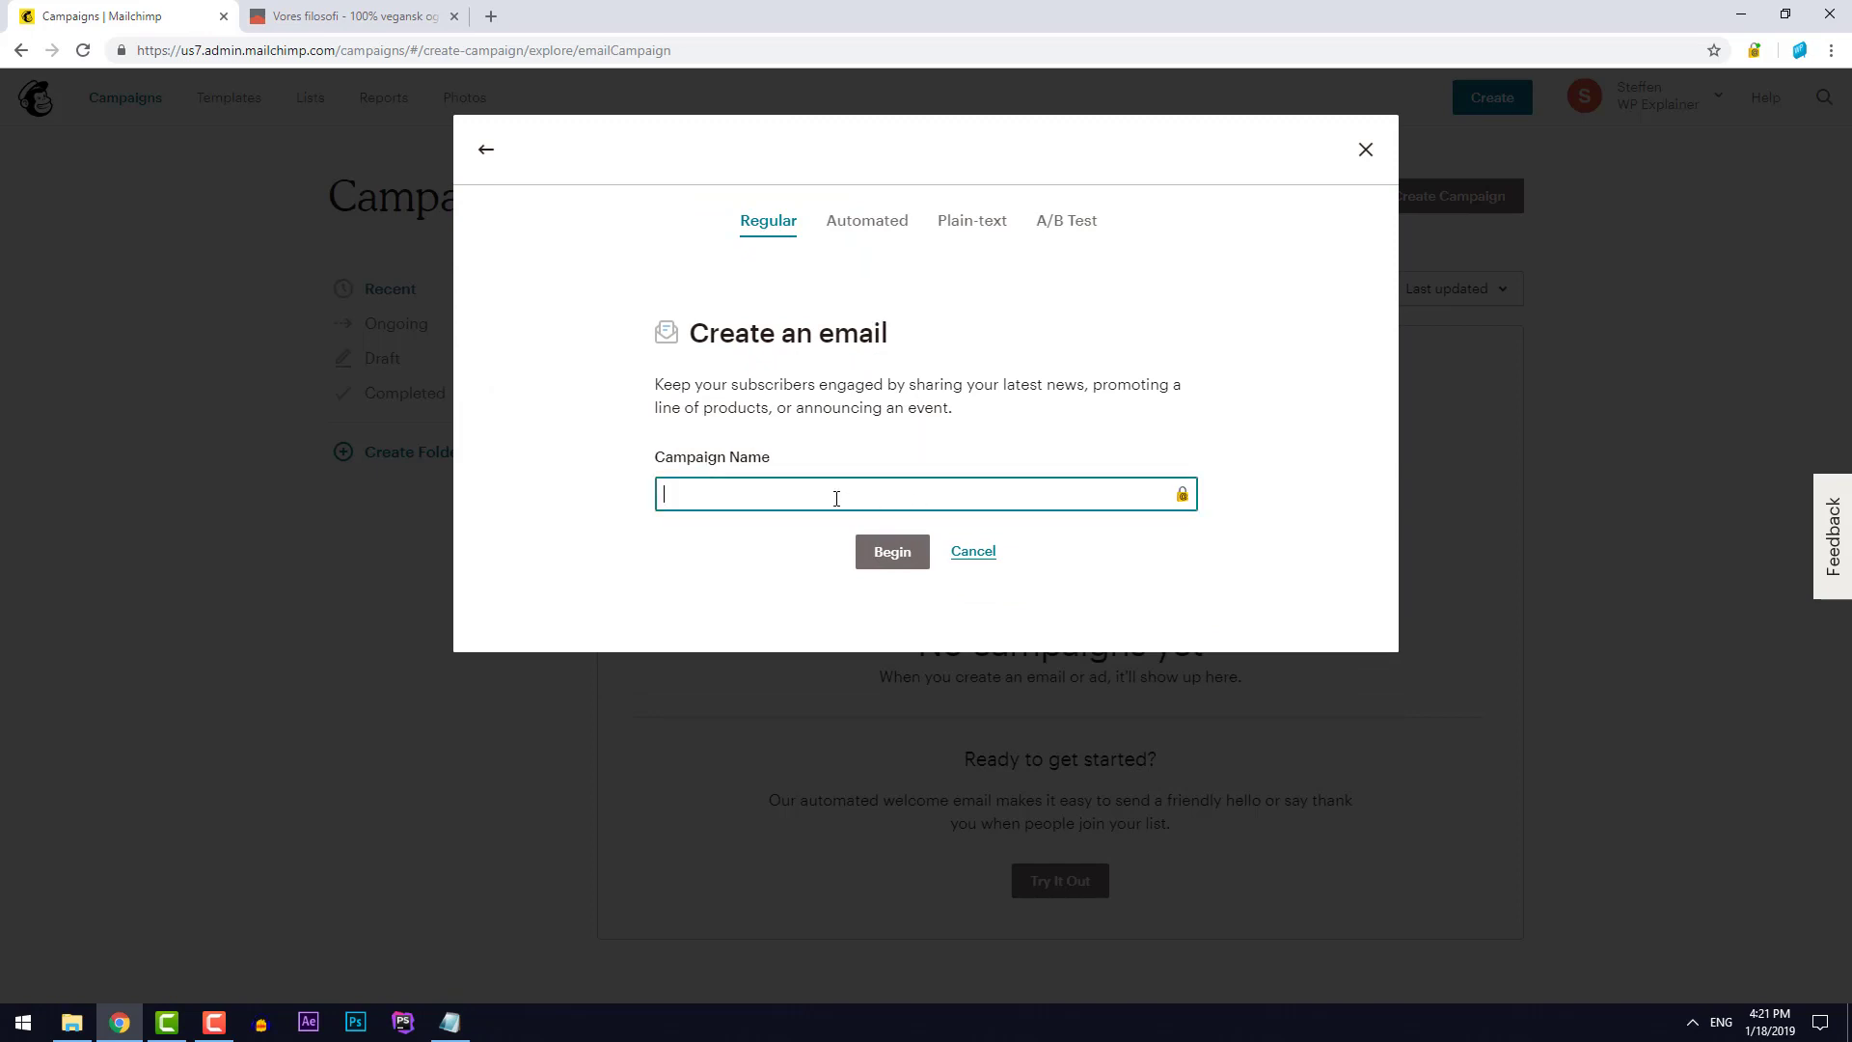
text(Test)
click(888, 557)
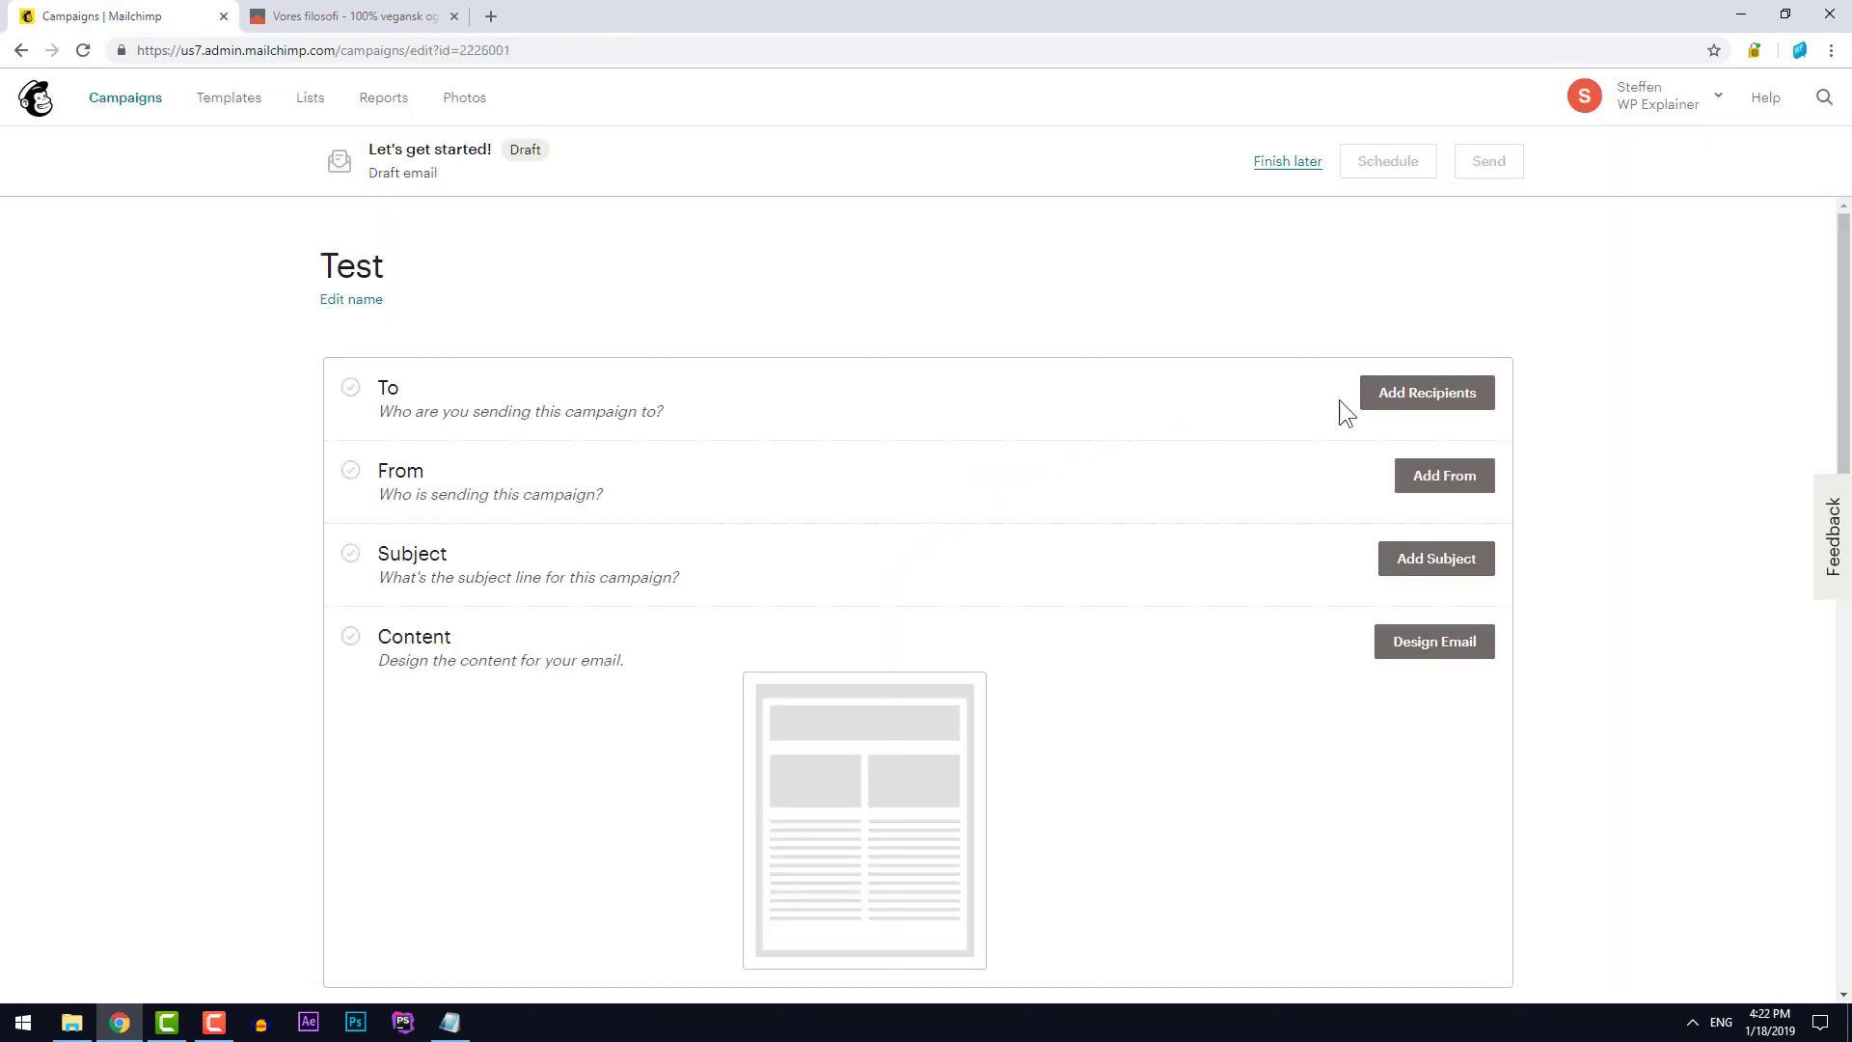
Set the campaign's recipients to the WP Explainer list, personalize the "To" field with *|FNAME|* *|LNAME|*, and save
click(1472, 400)
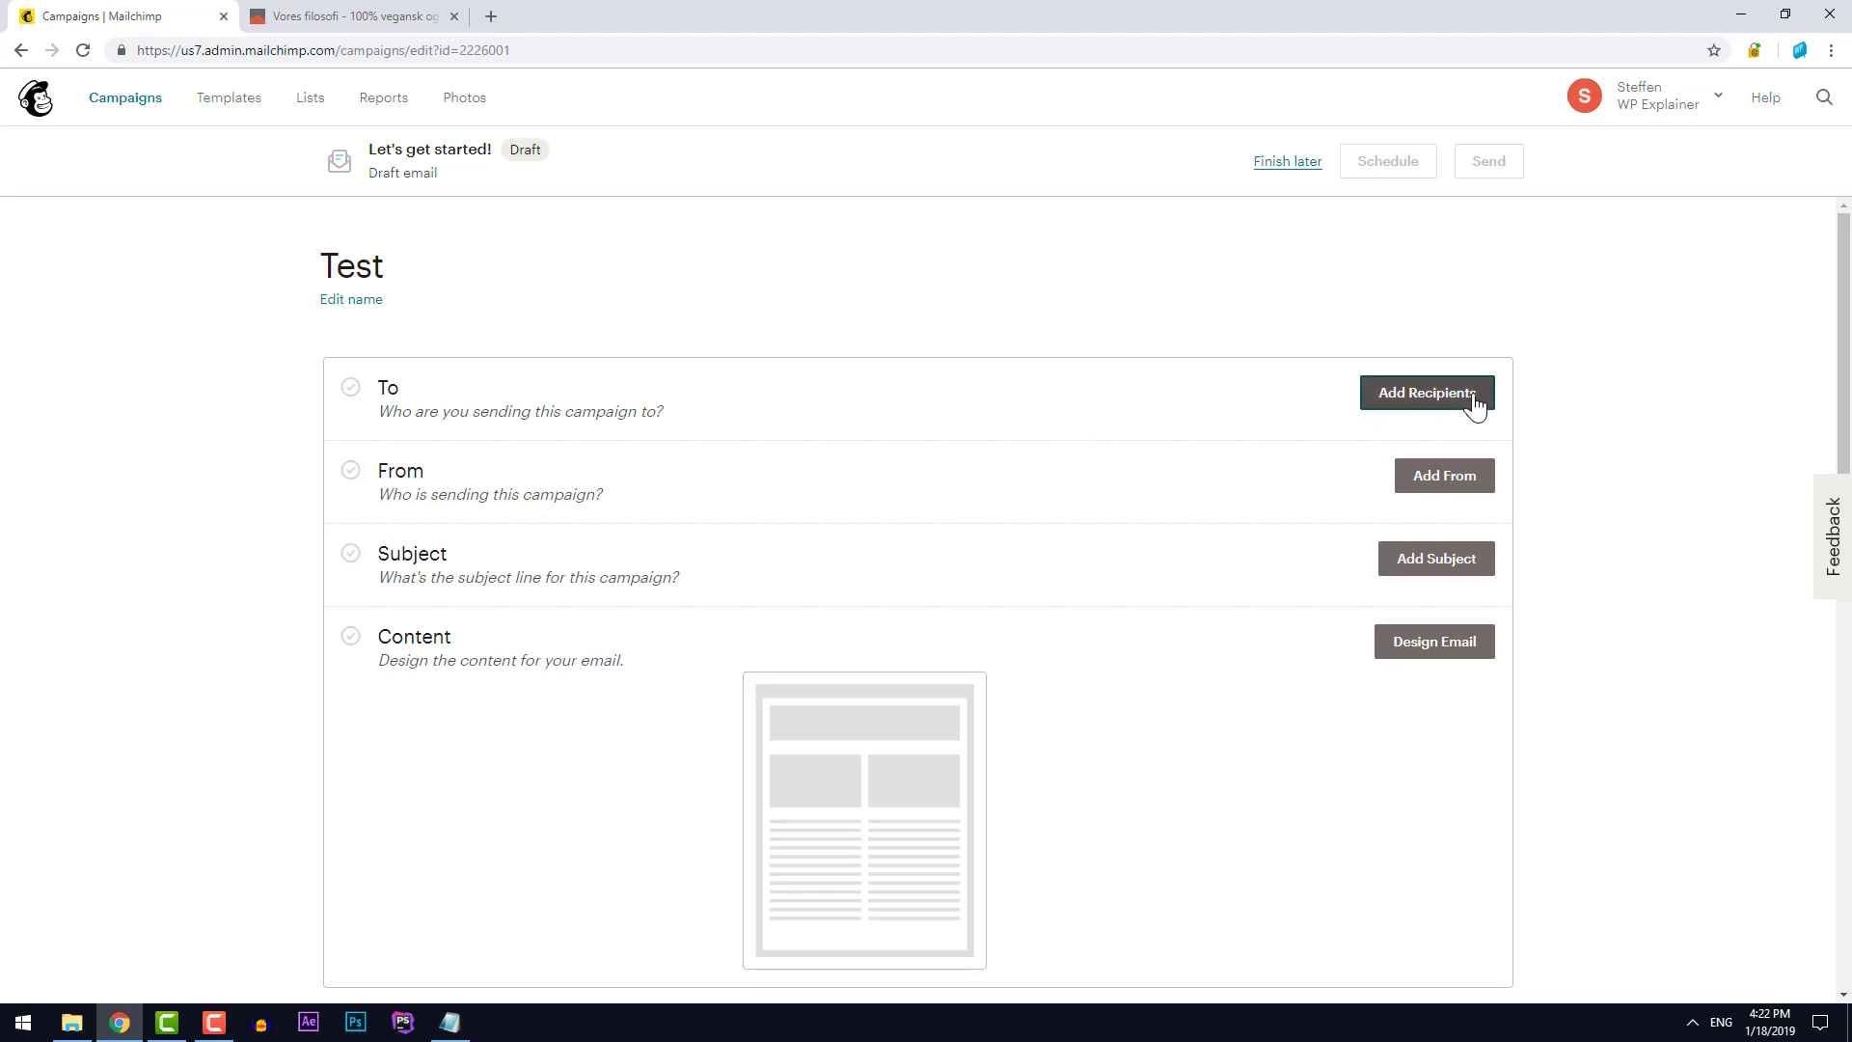
click(762, 480)
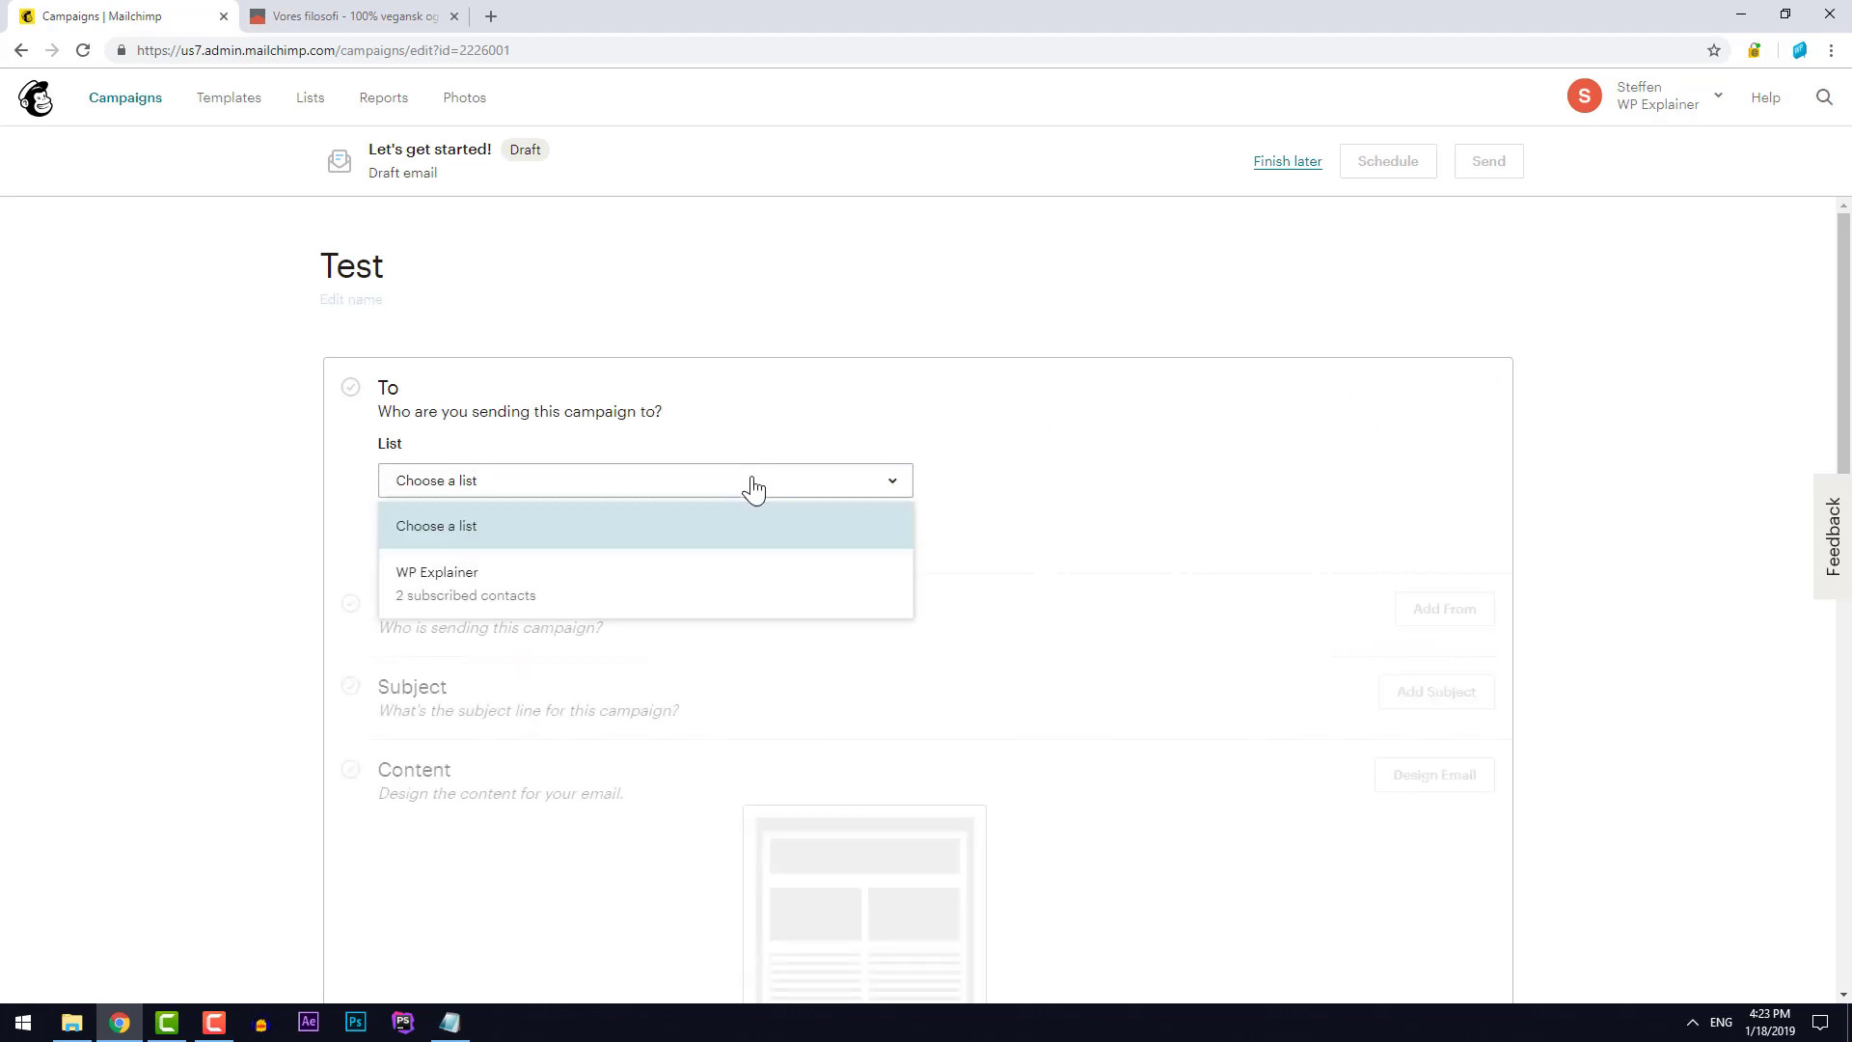
click(725, 600)
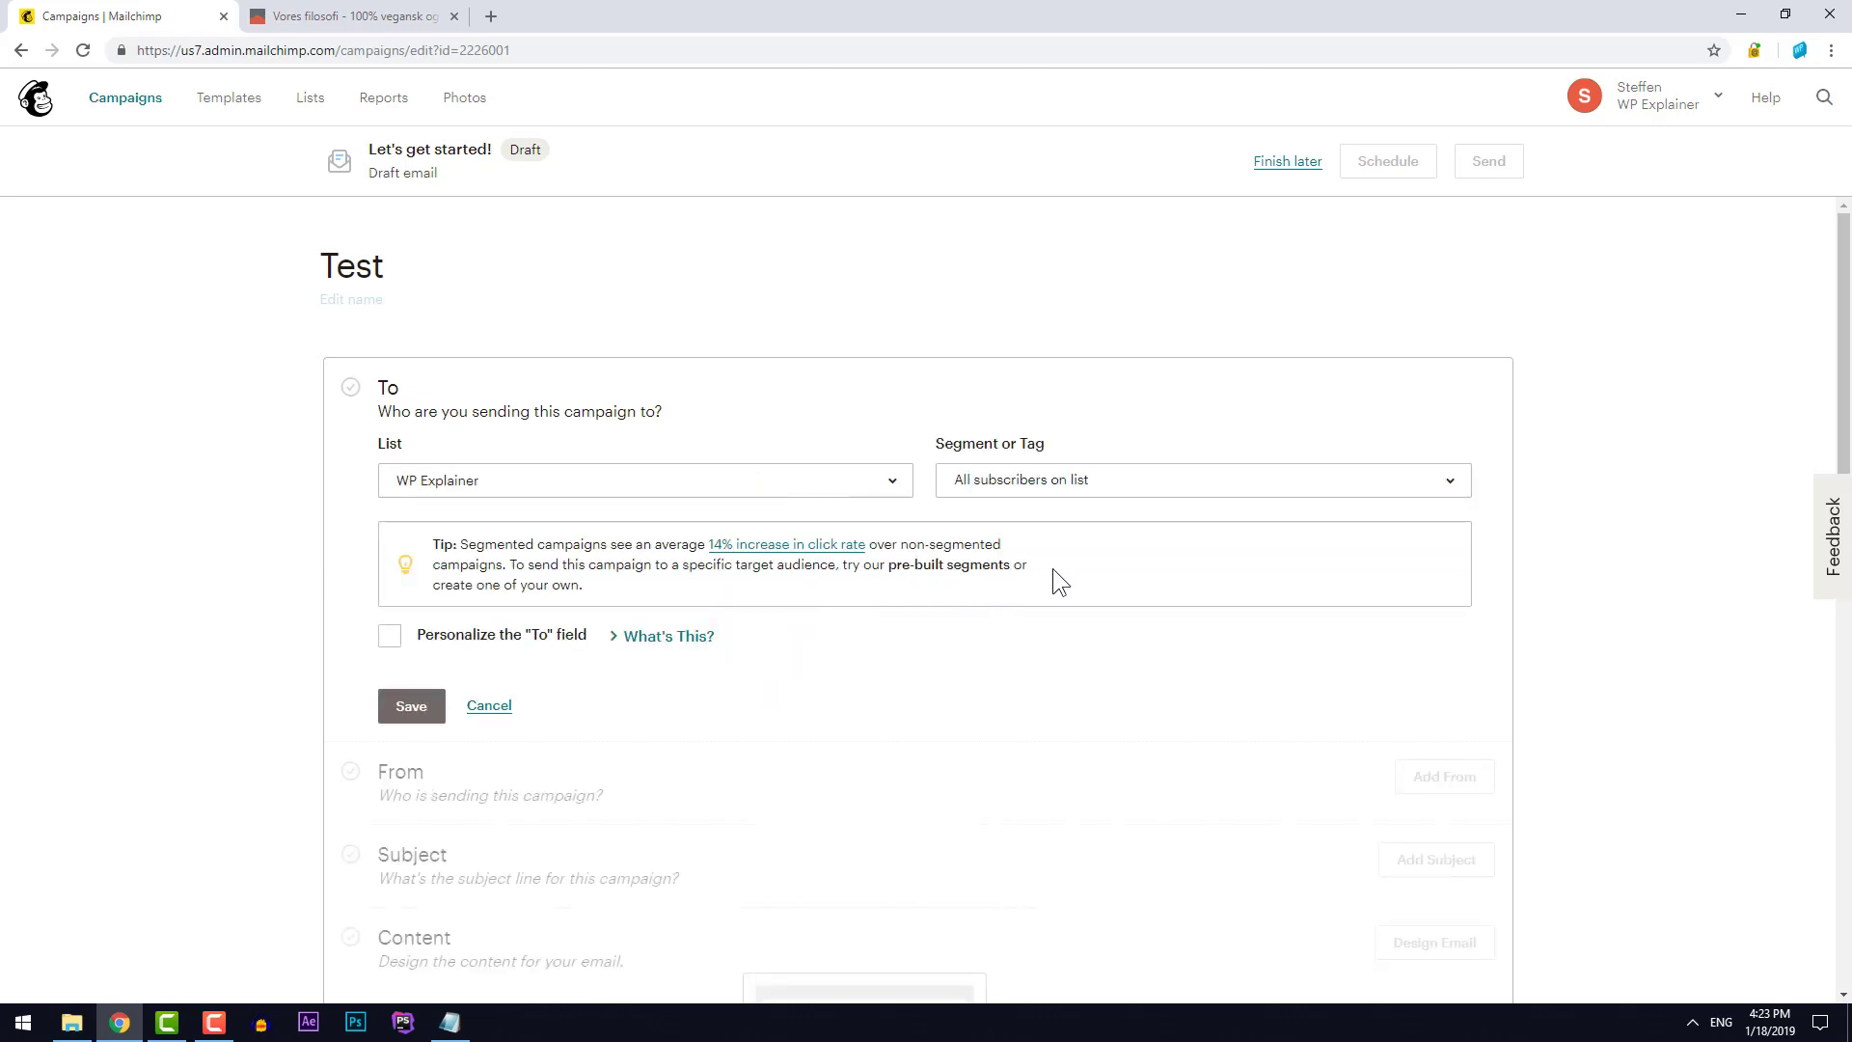
scroll(1041, 569, down, 2)
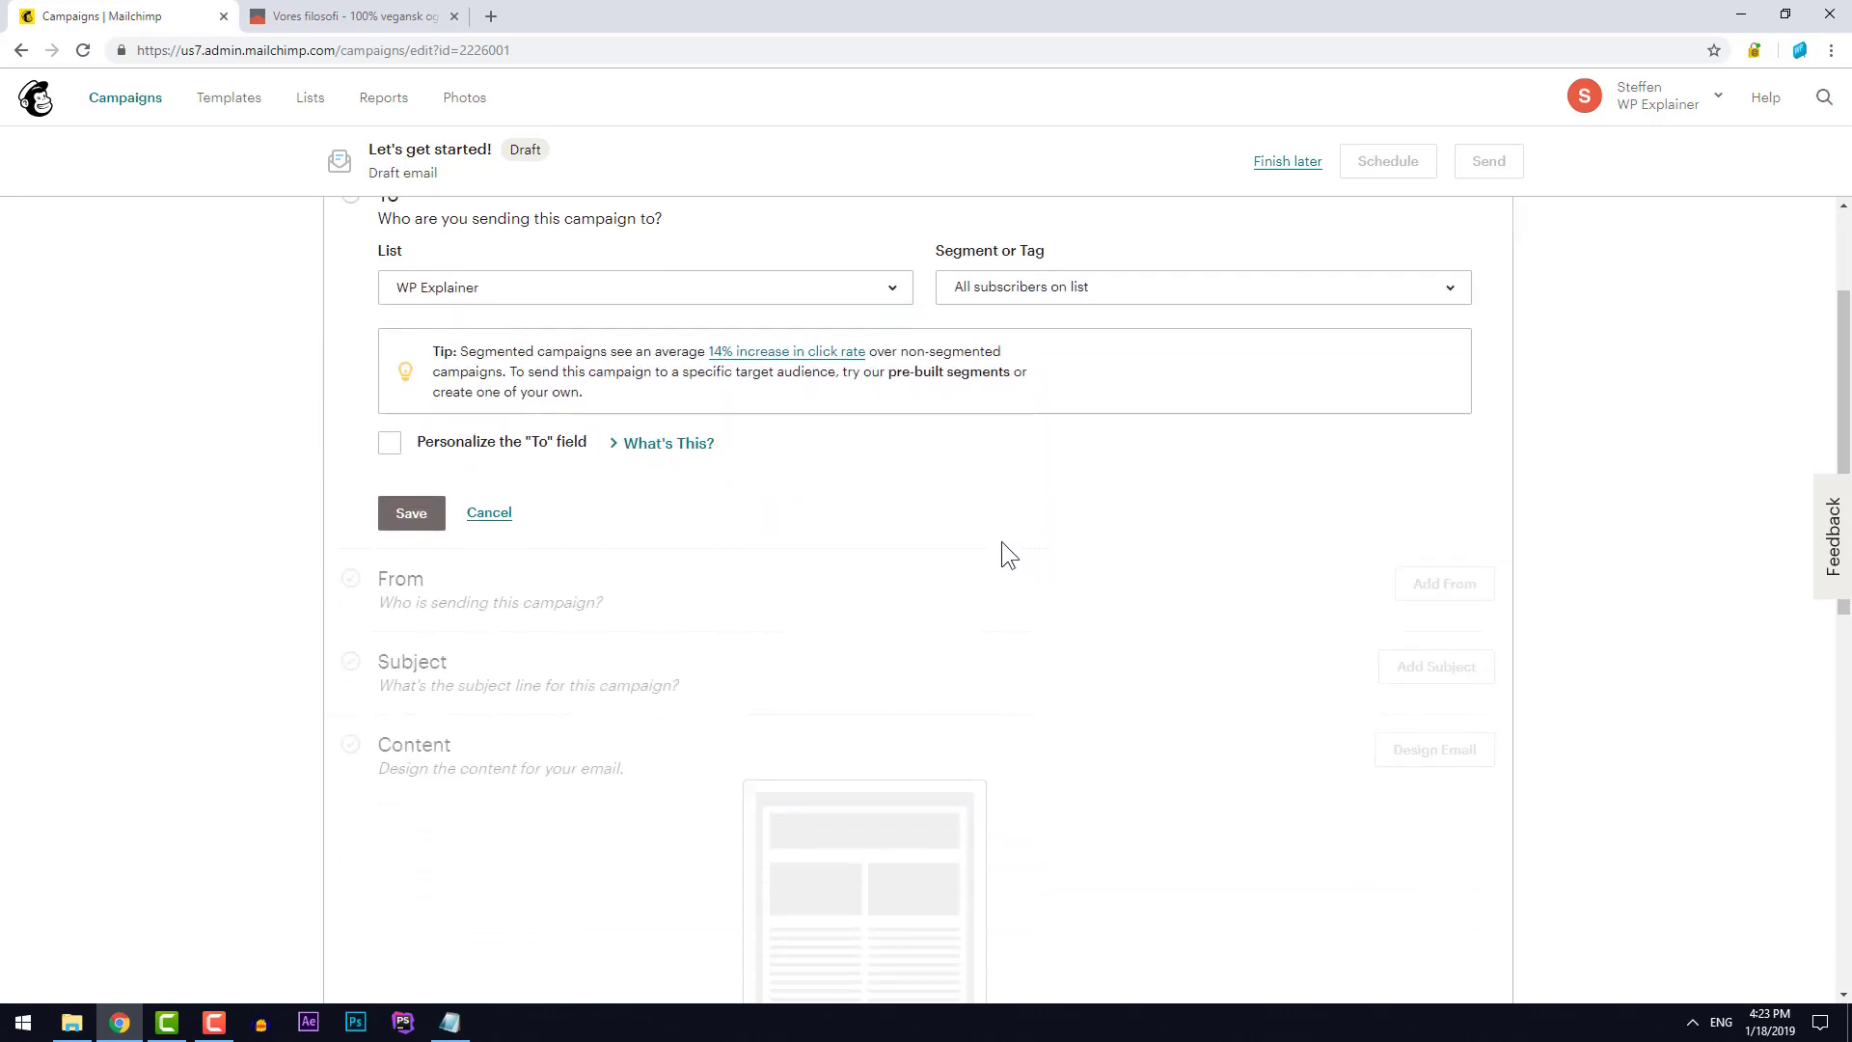
click(390, 446)
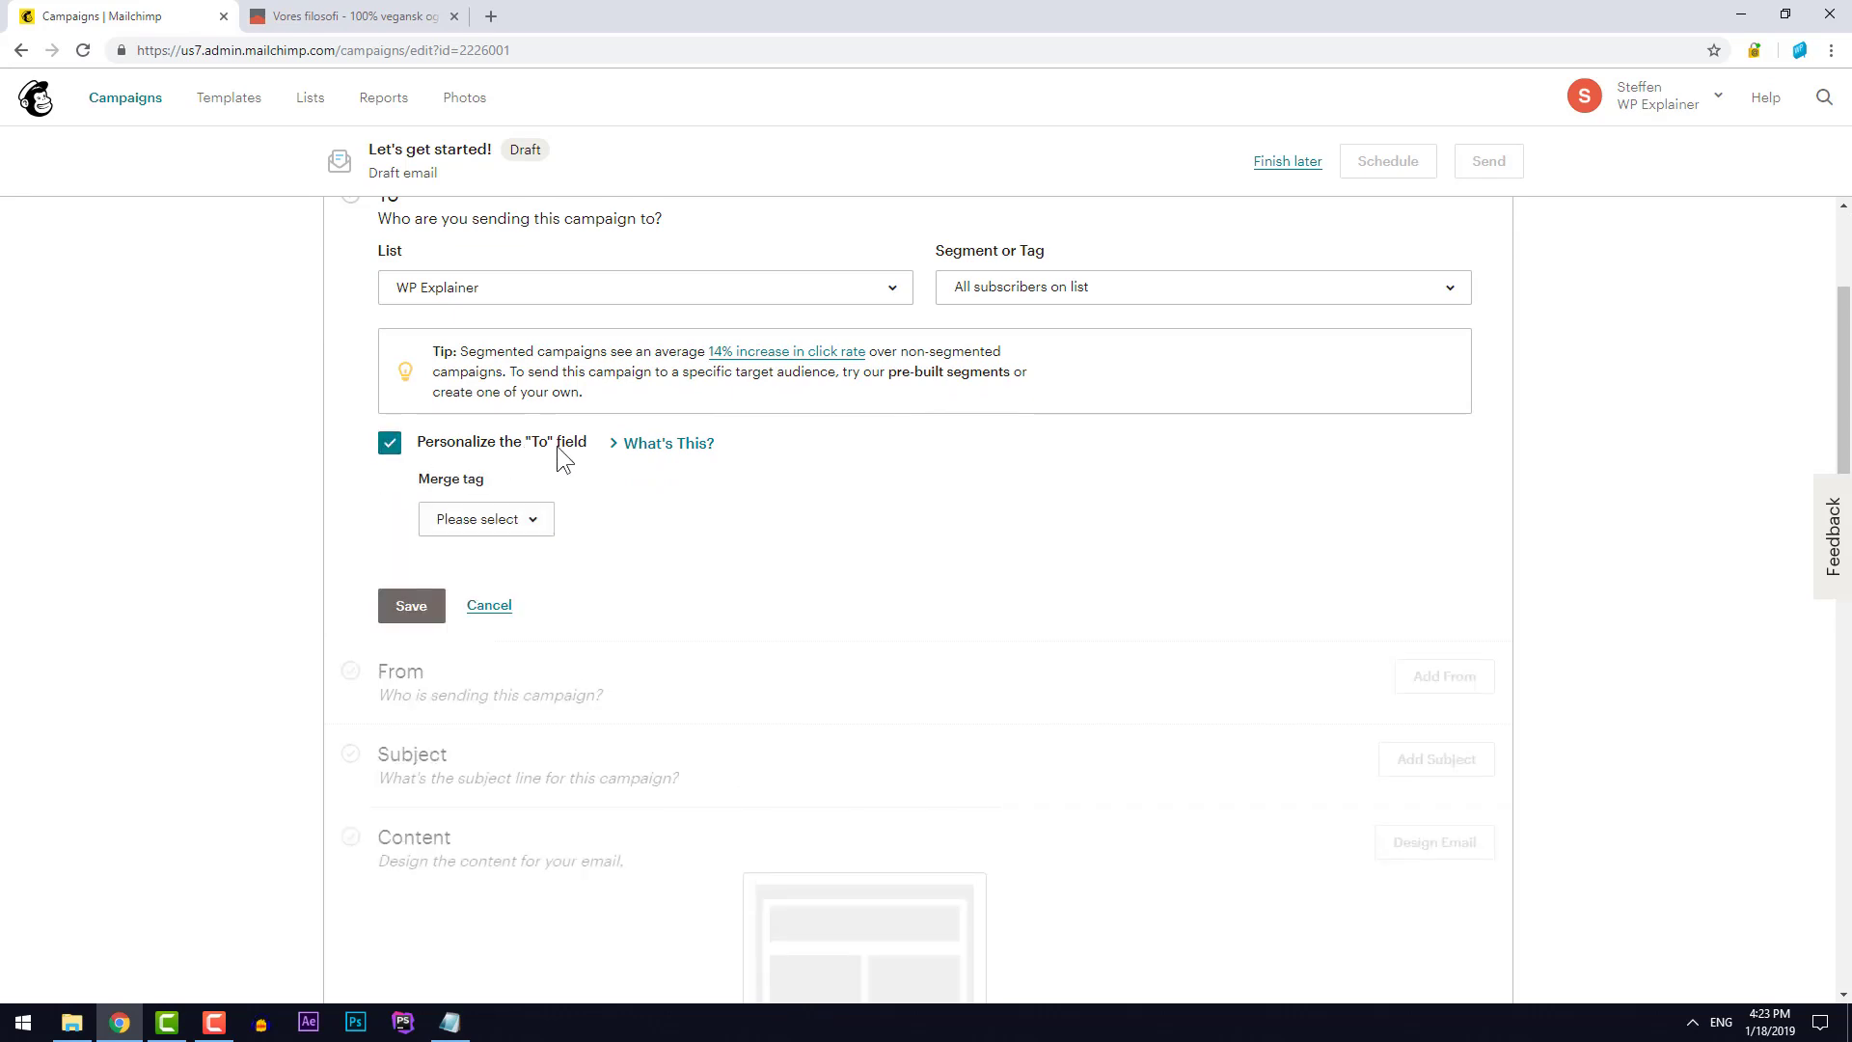
click(514, 526)
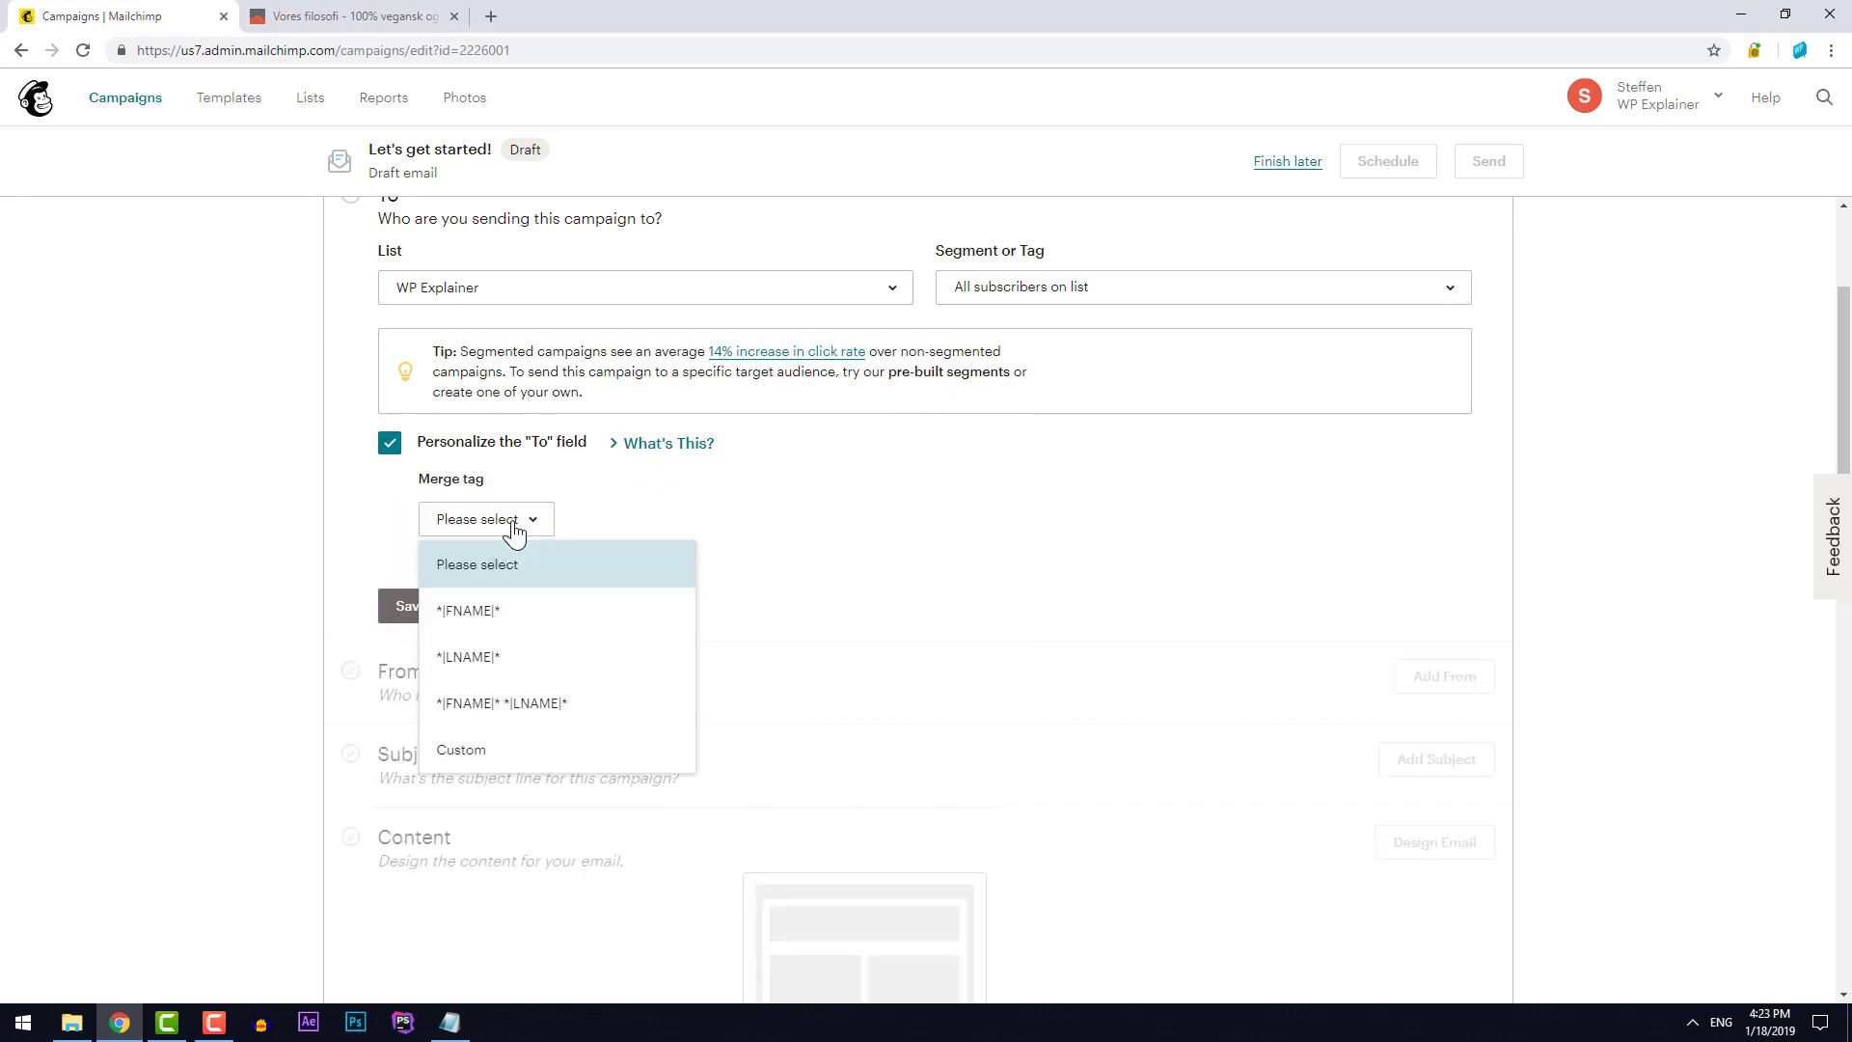
click(522, 717)
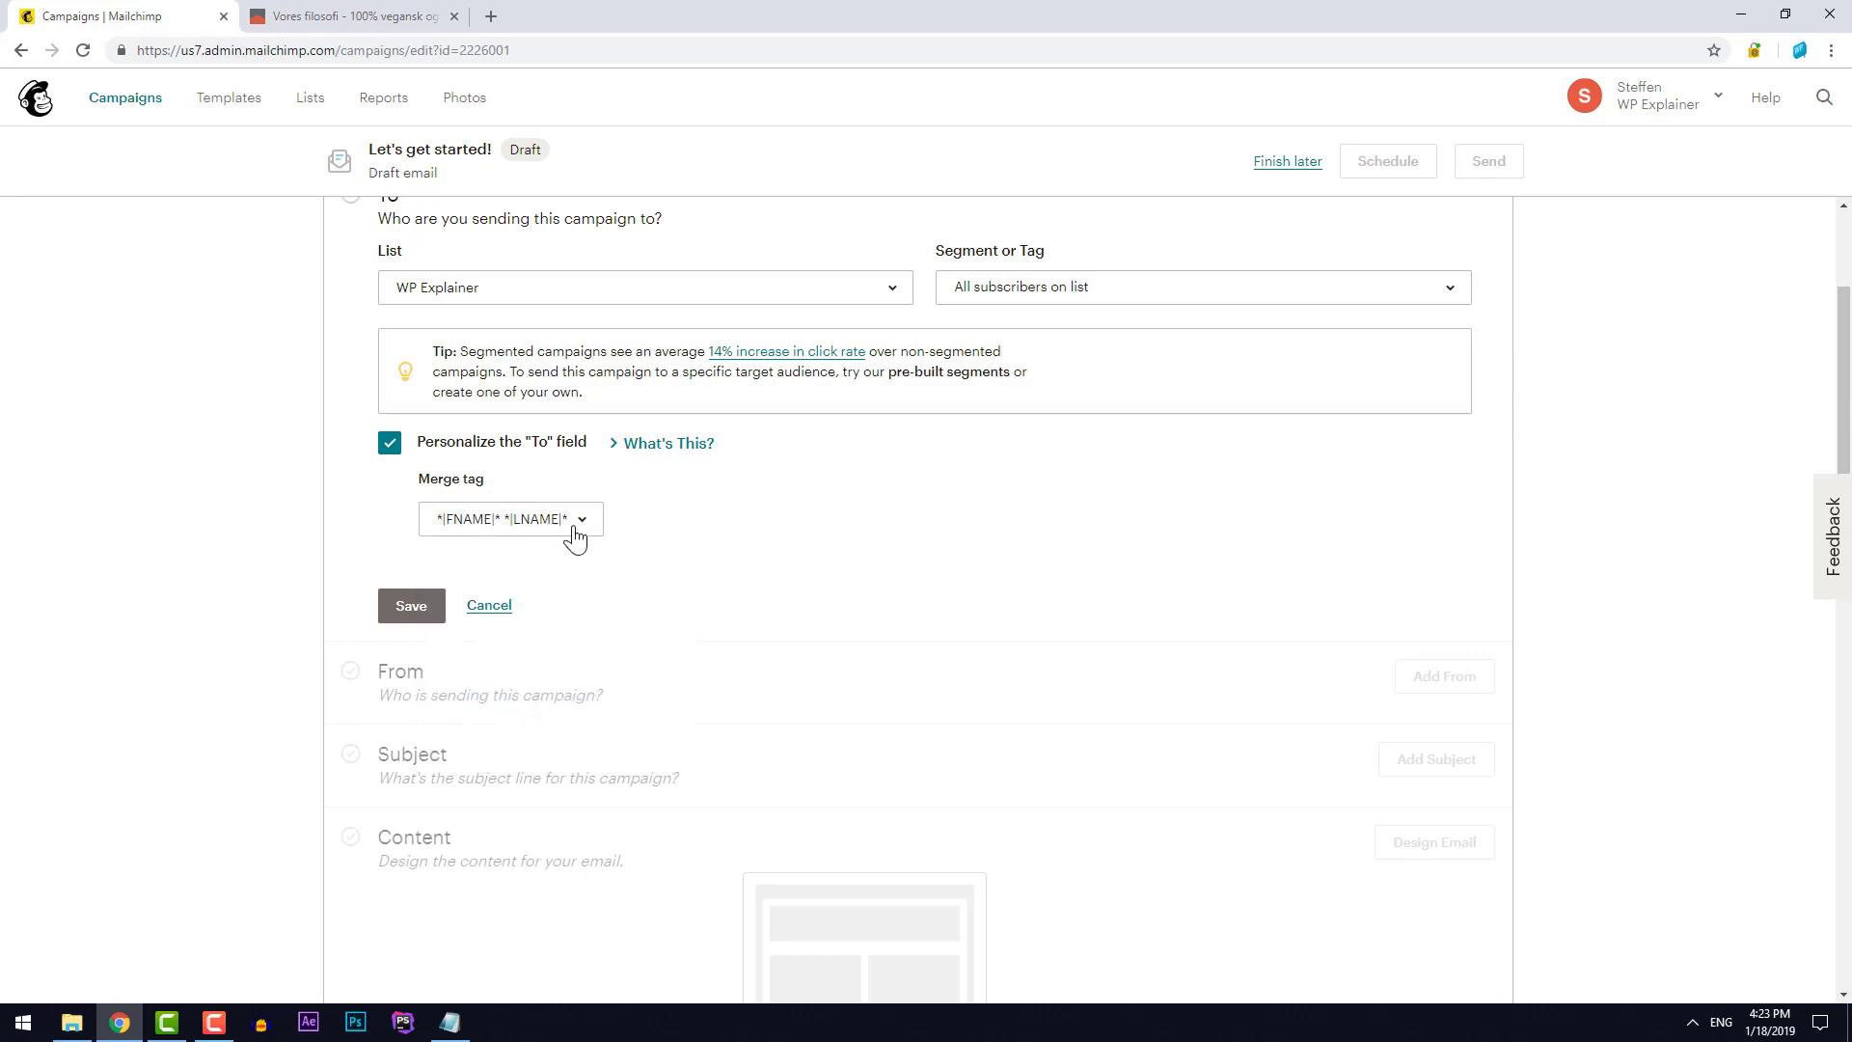
click(430, 614)
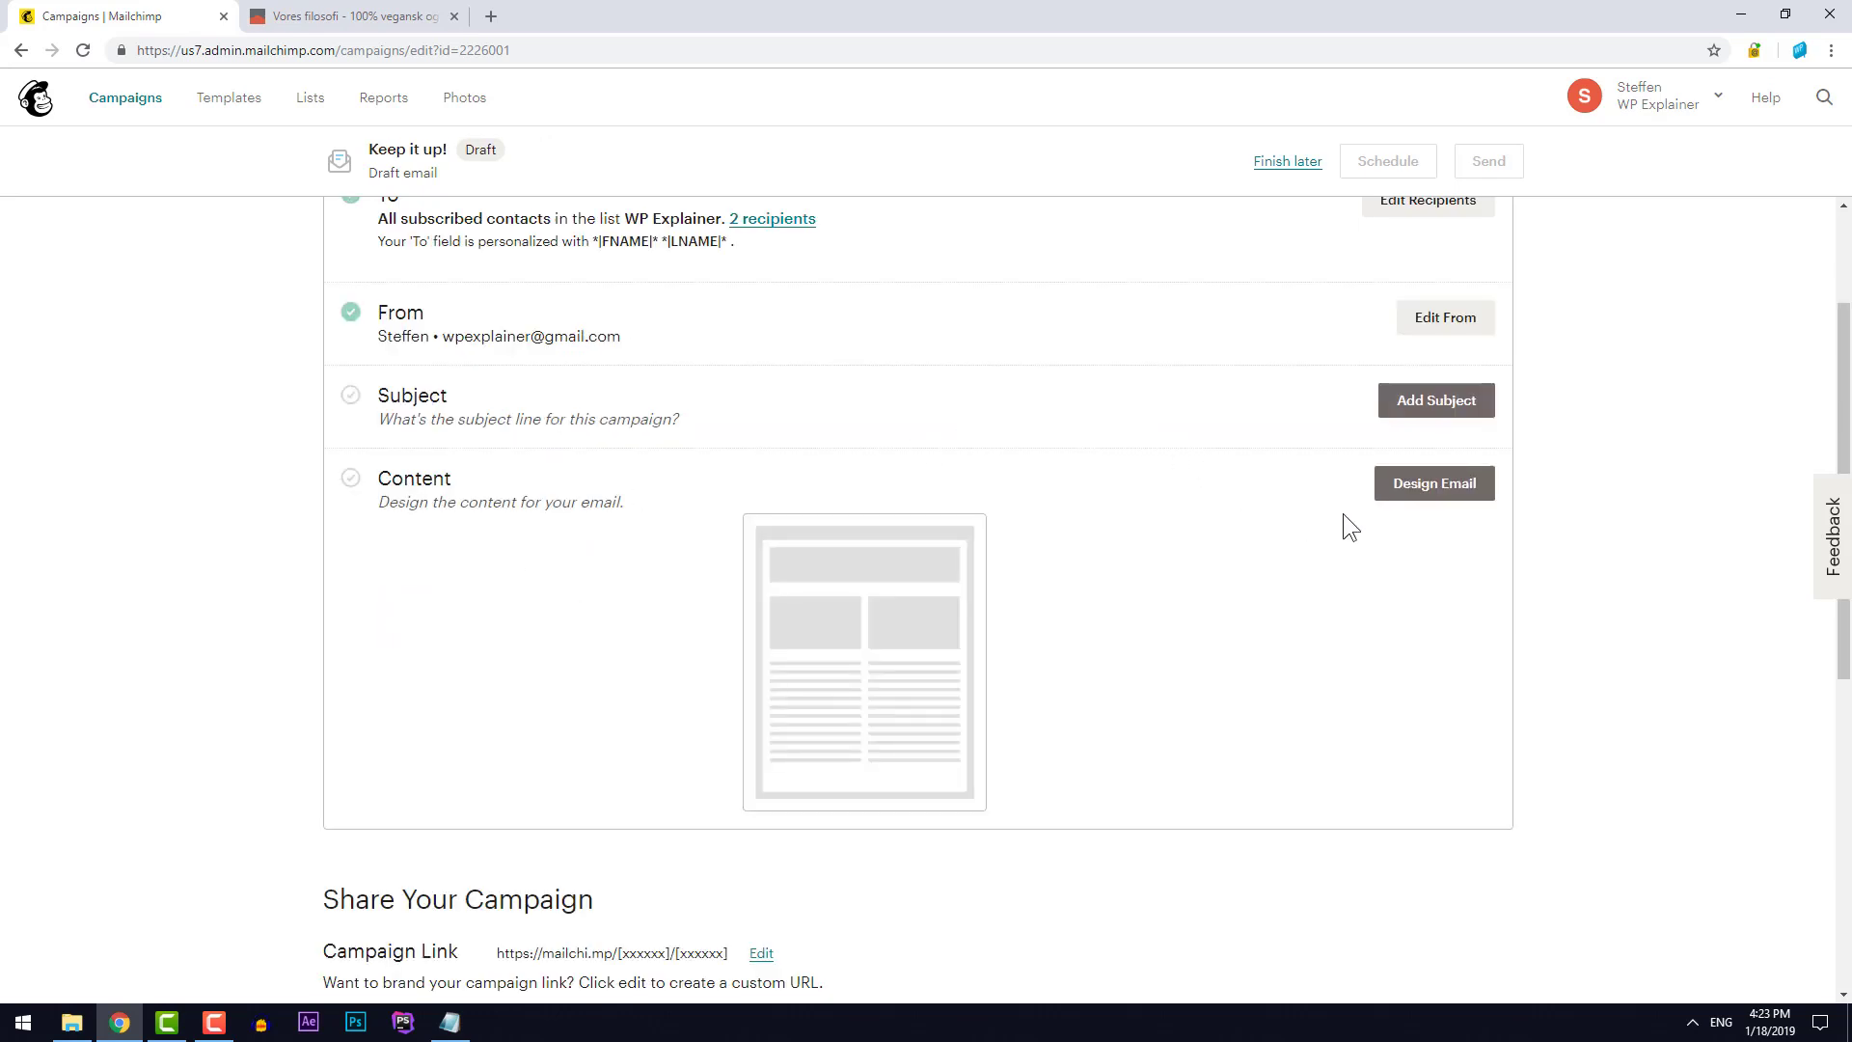
Start designing the campaign's email content from the saved Terranova template
click(1431, 493)
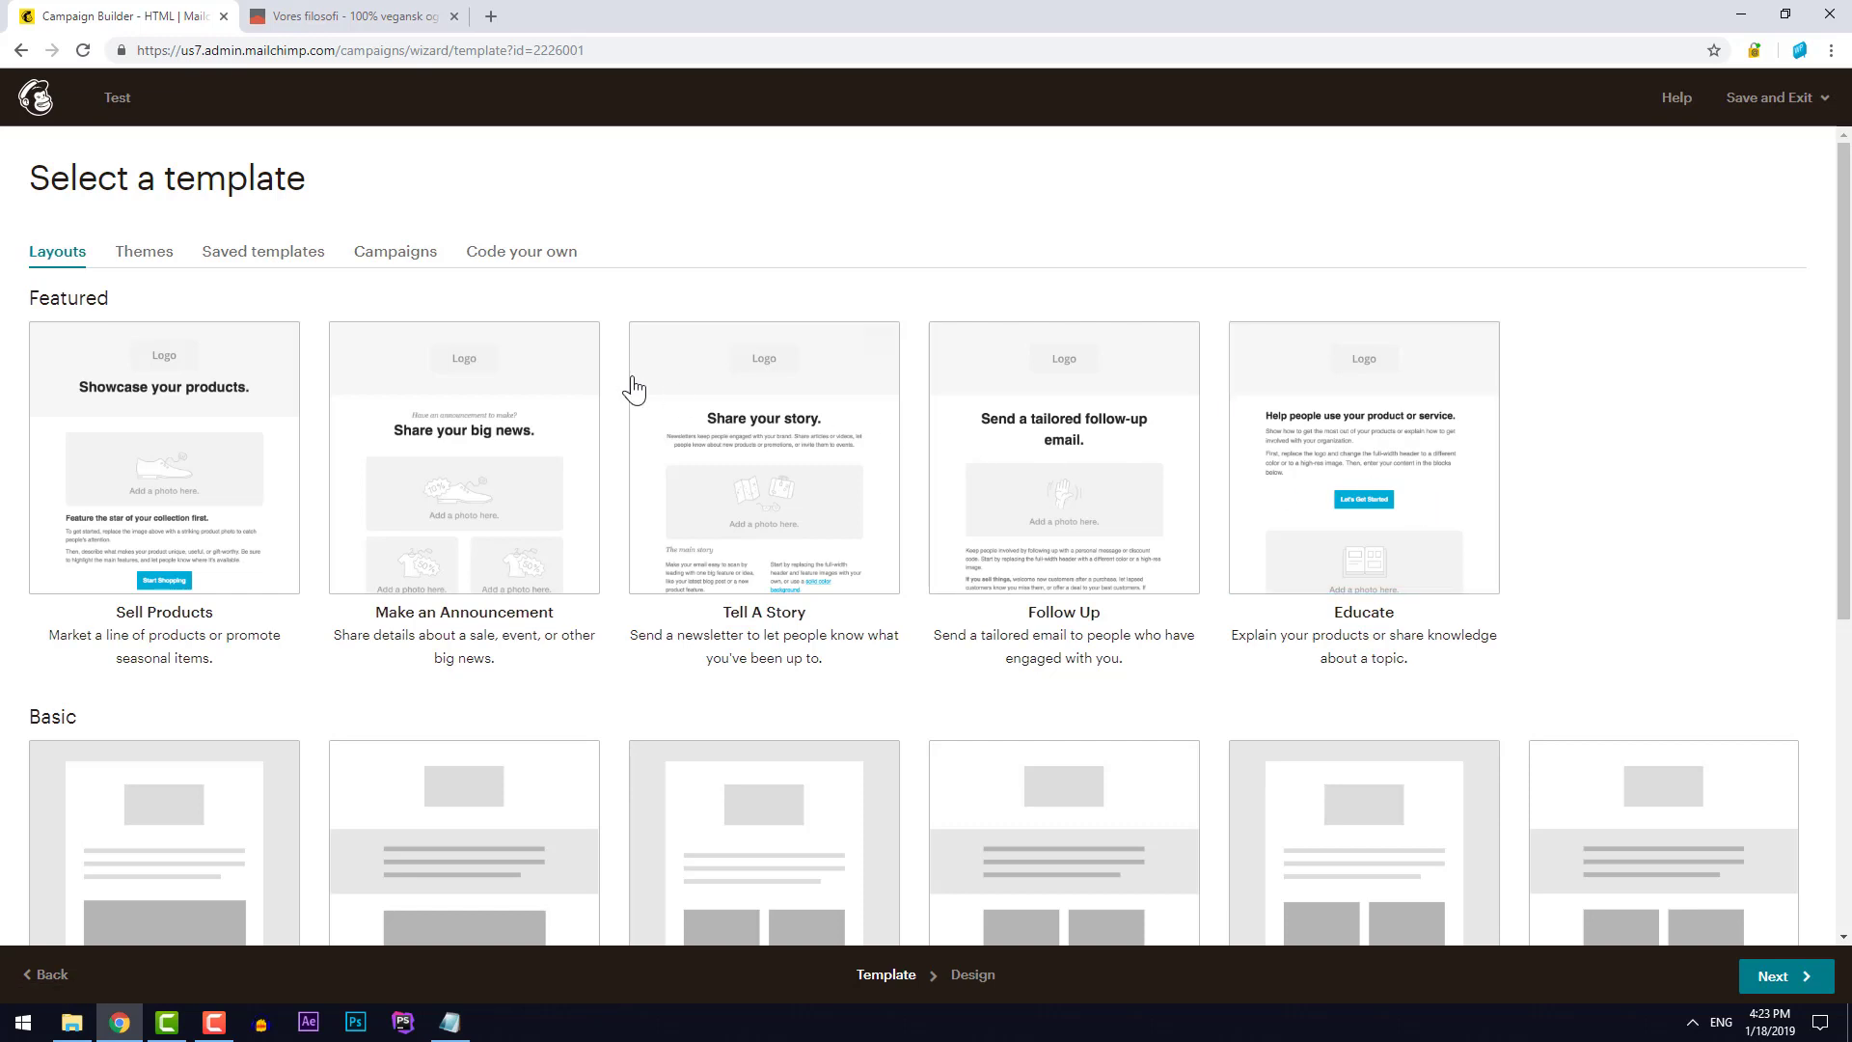
click(273, 255)
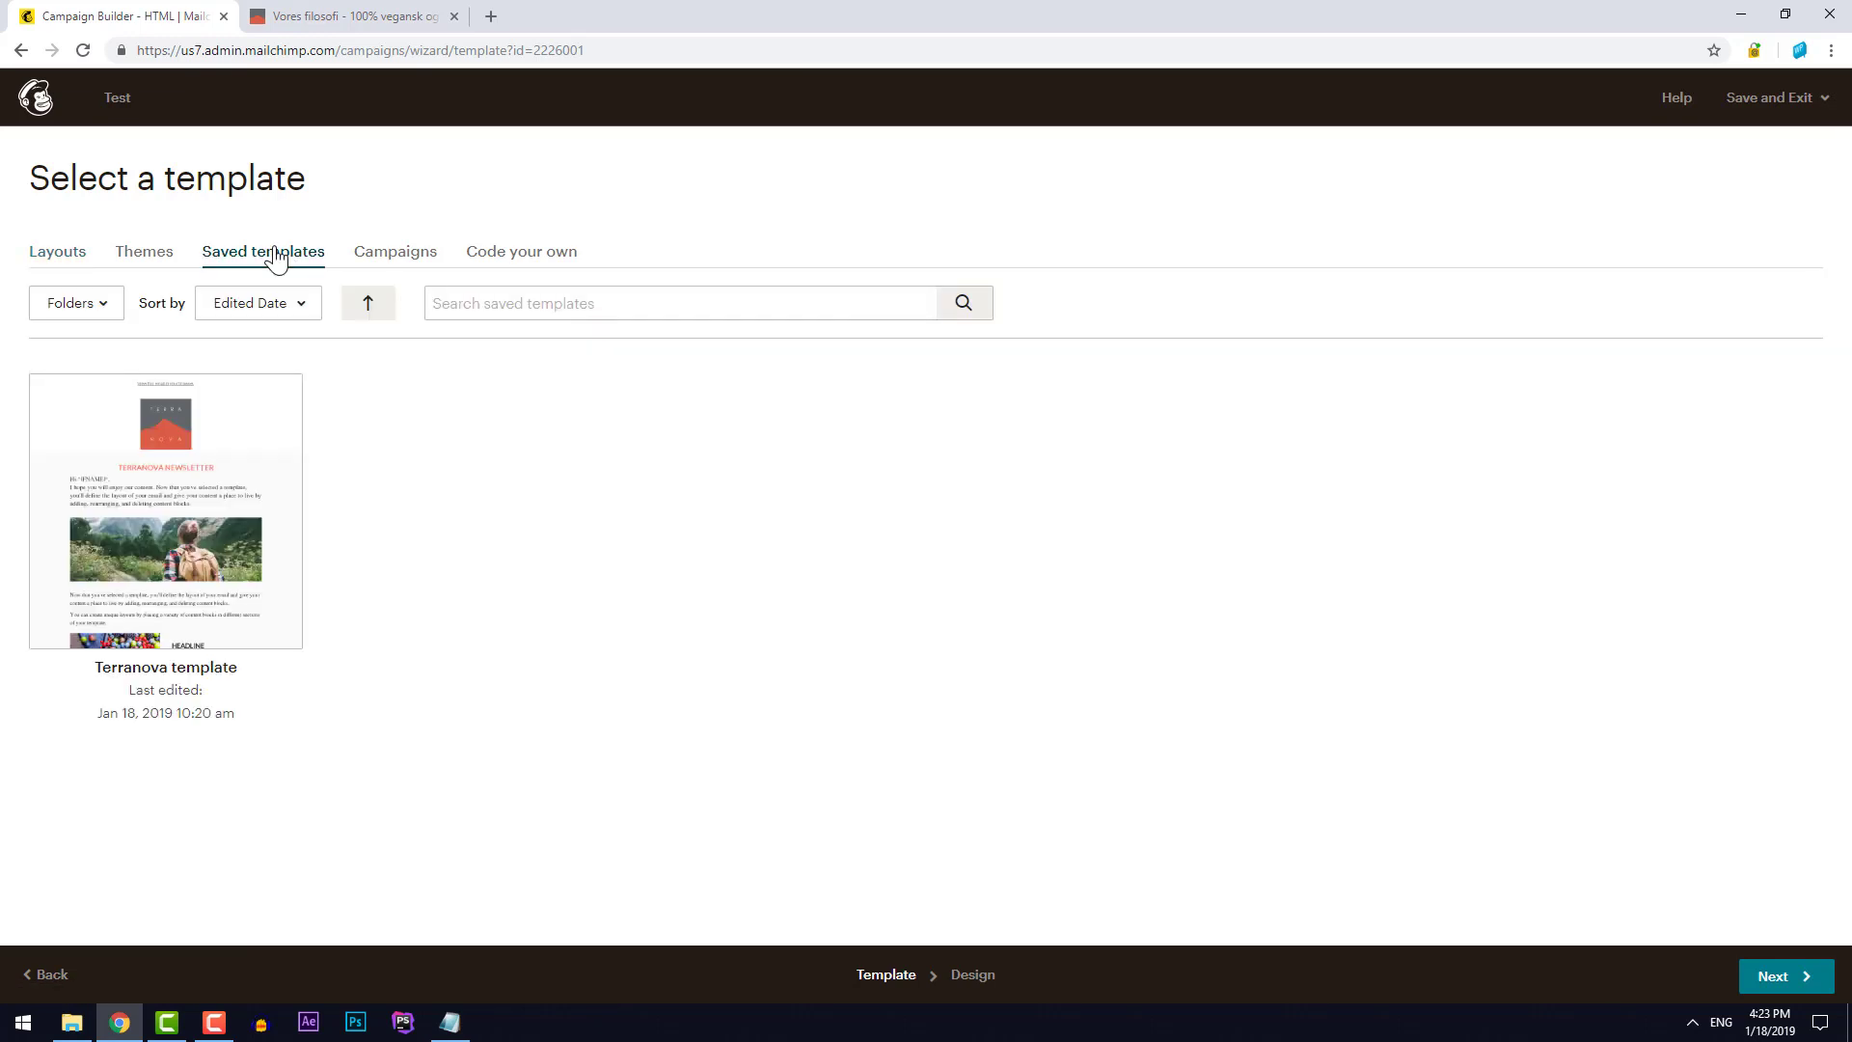
click(175, 534)
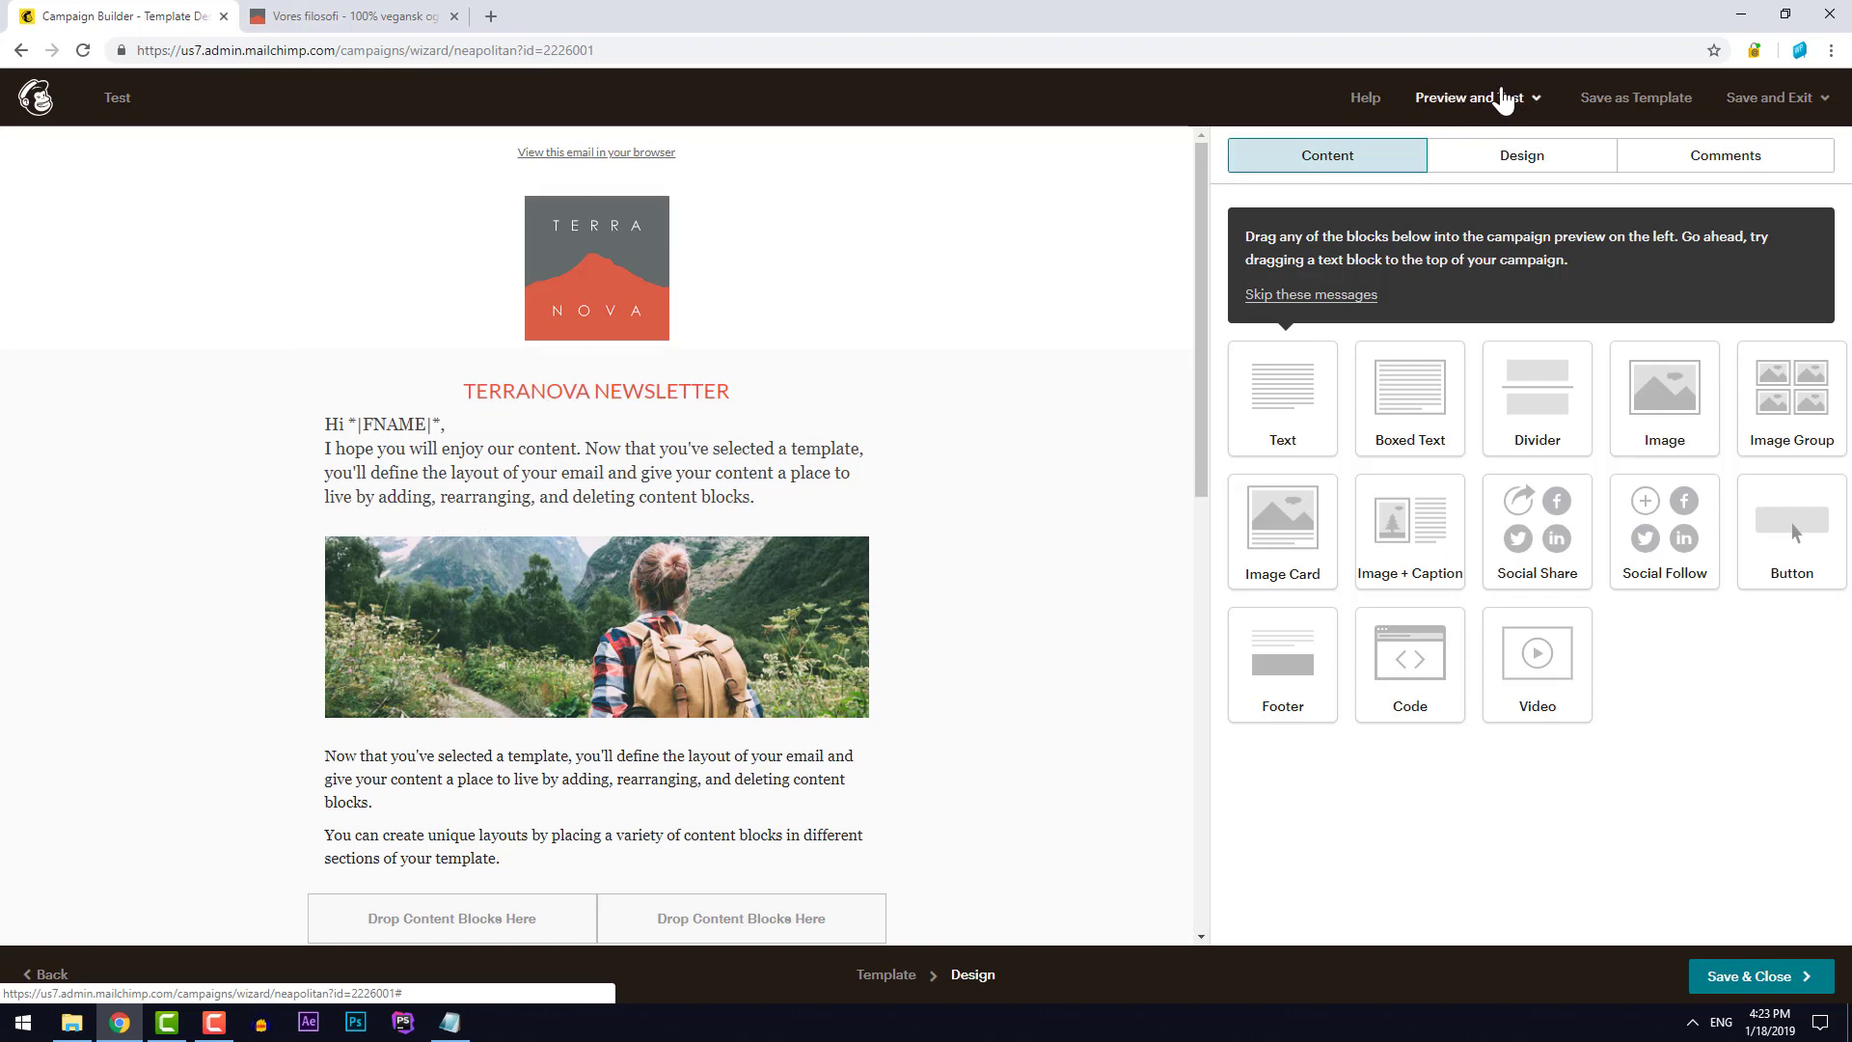
Preview the campaign email with live merge tag info enabled
click(1495, 102)
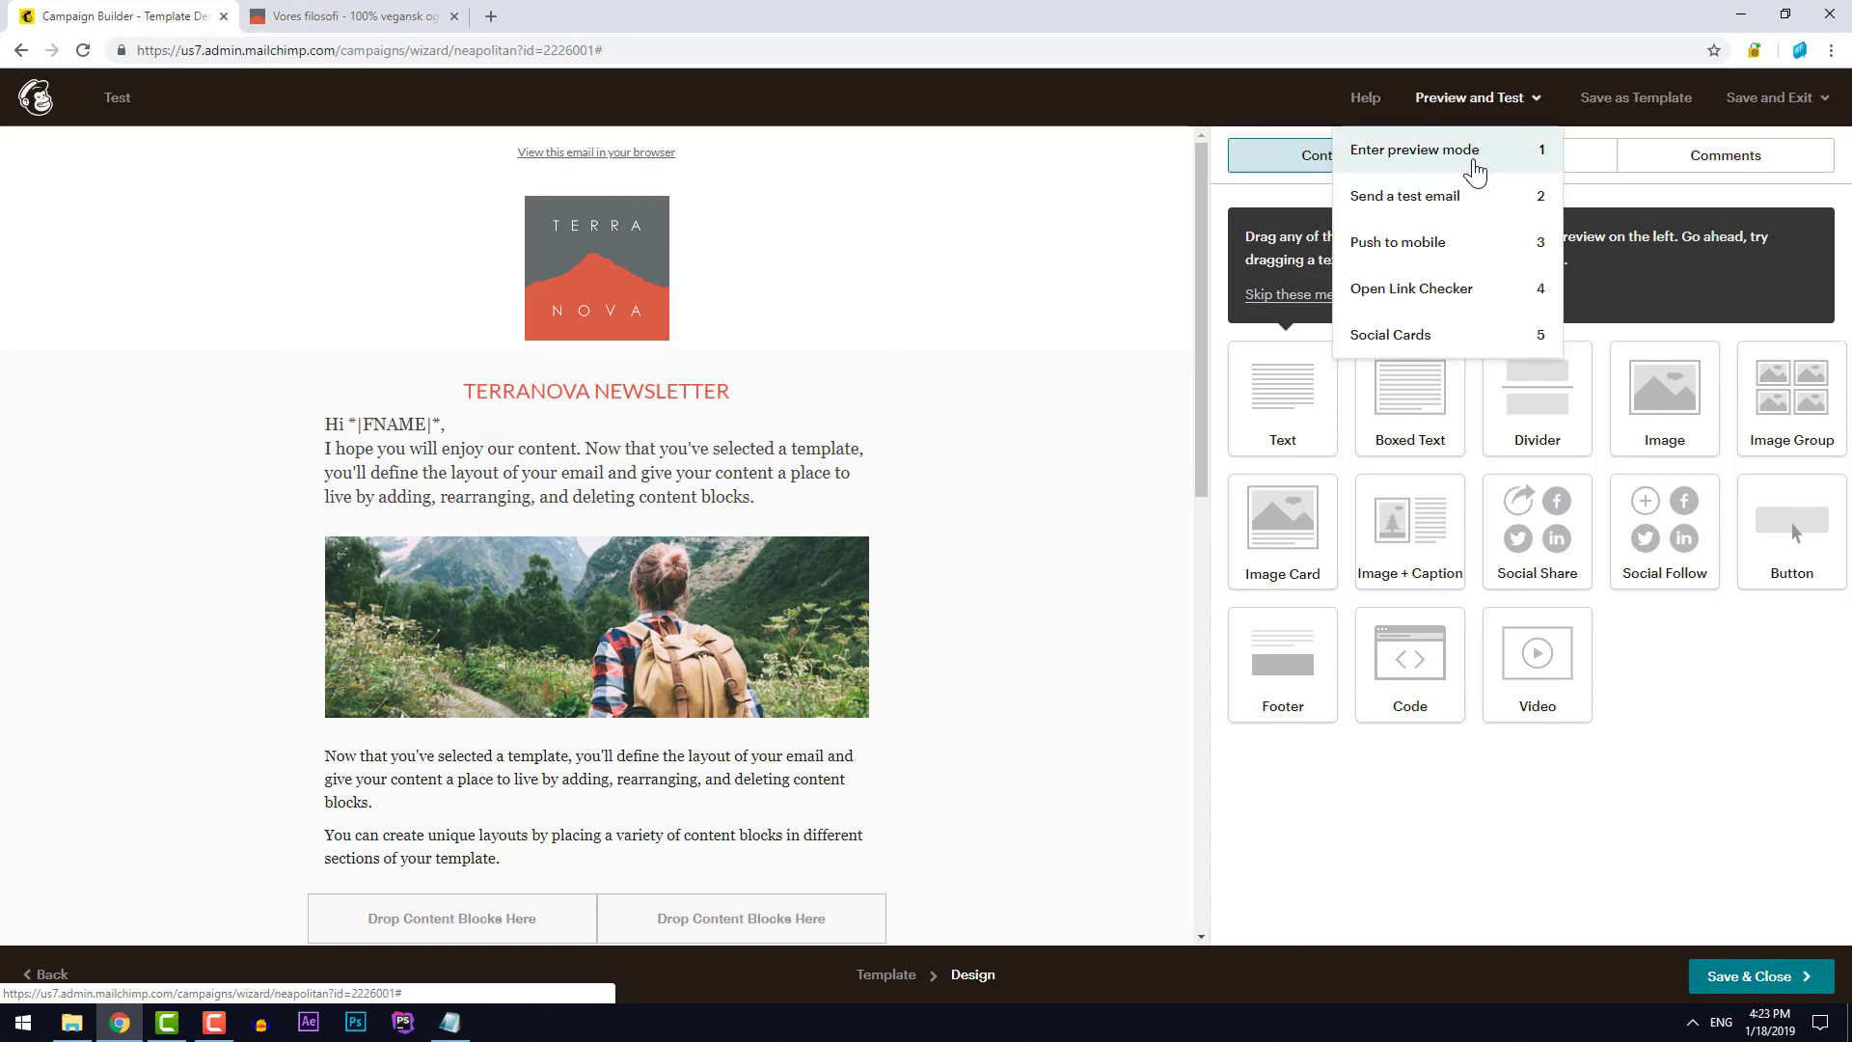
click(1474, 171)
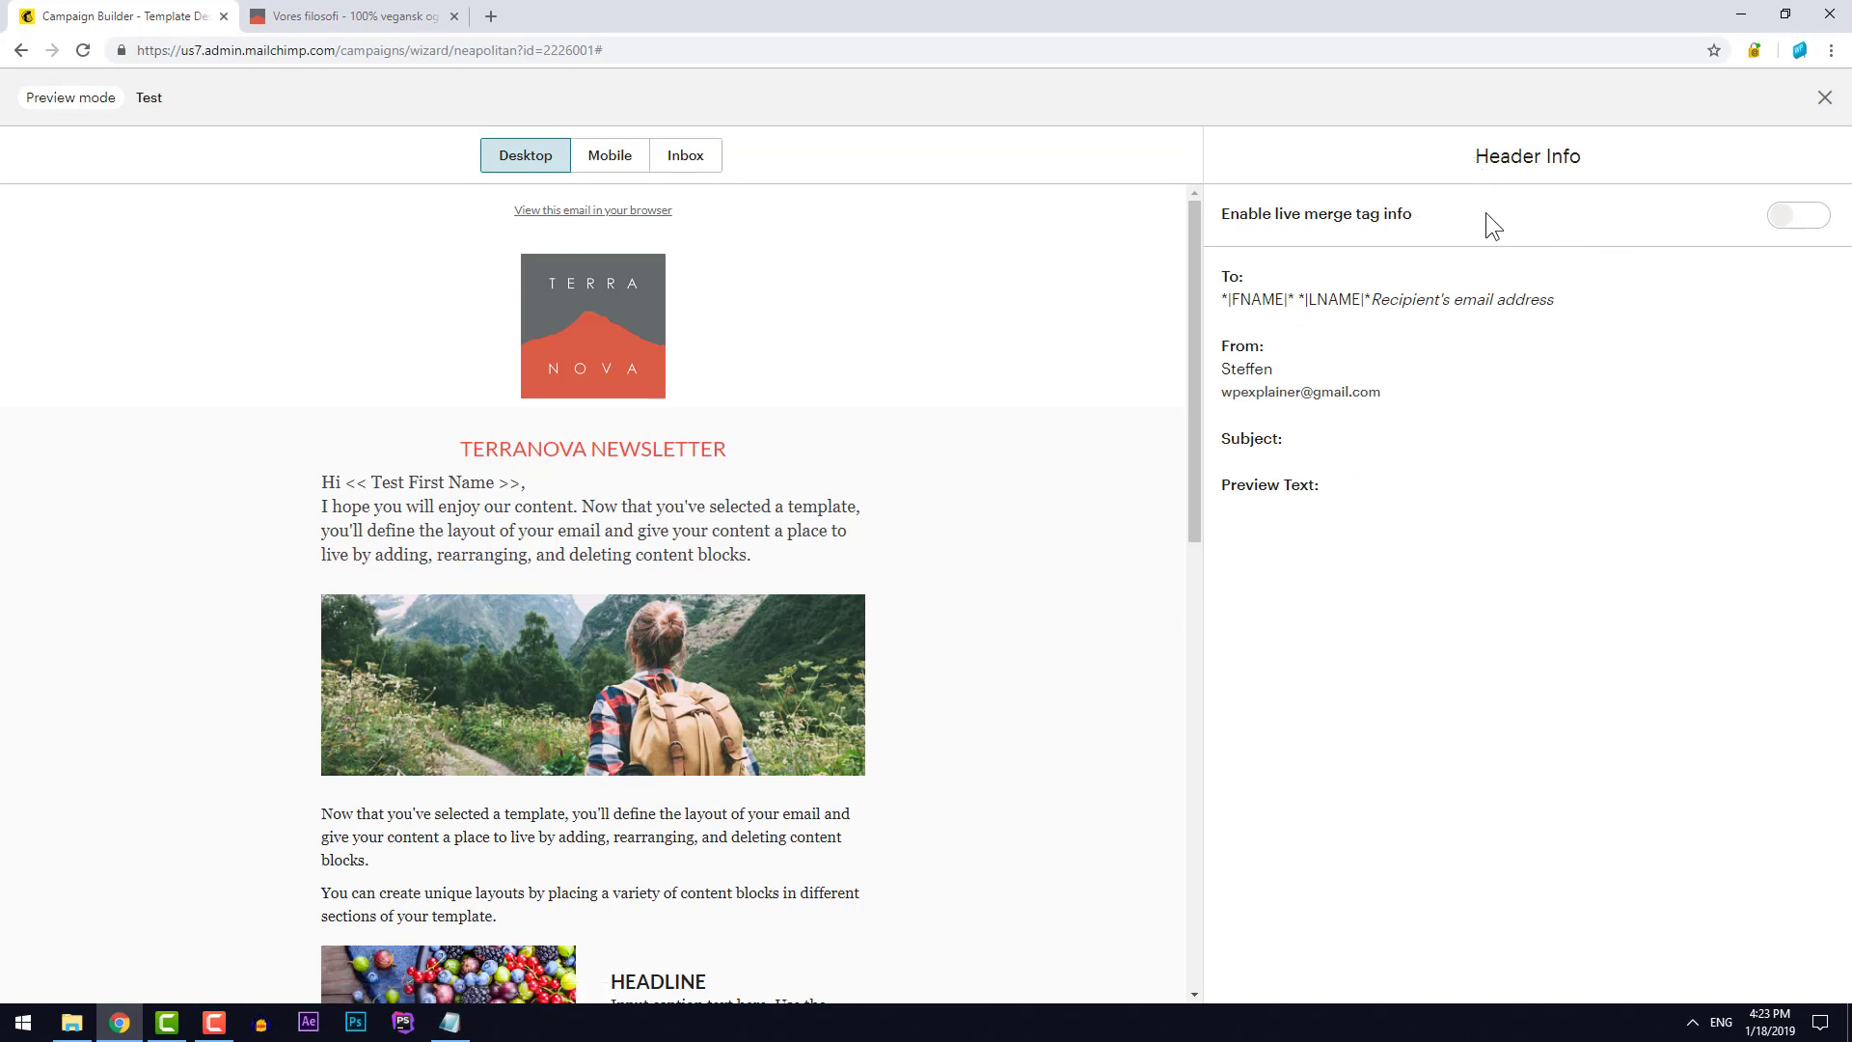
click(1799, 216)
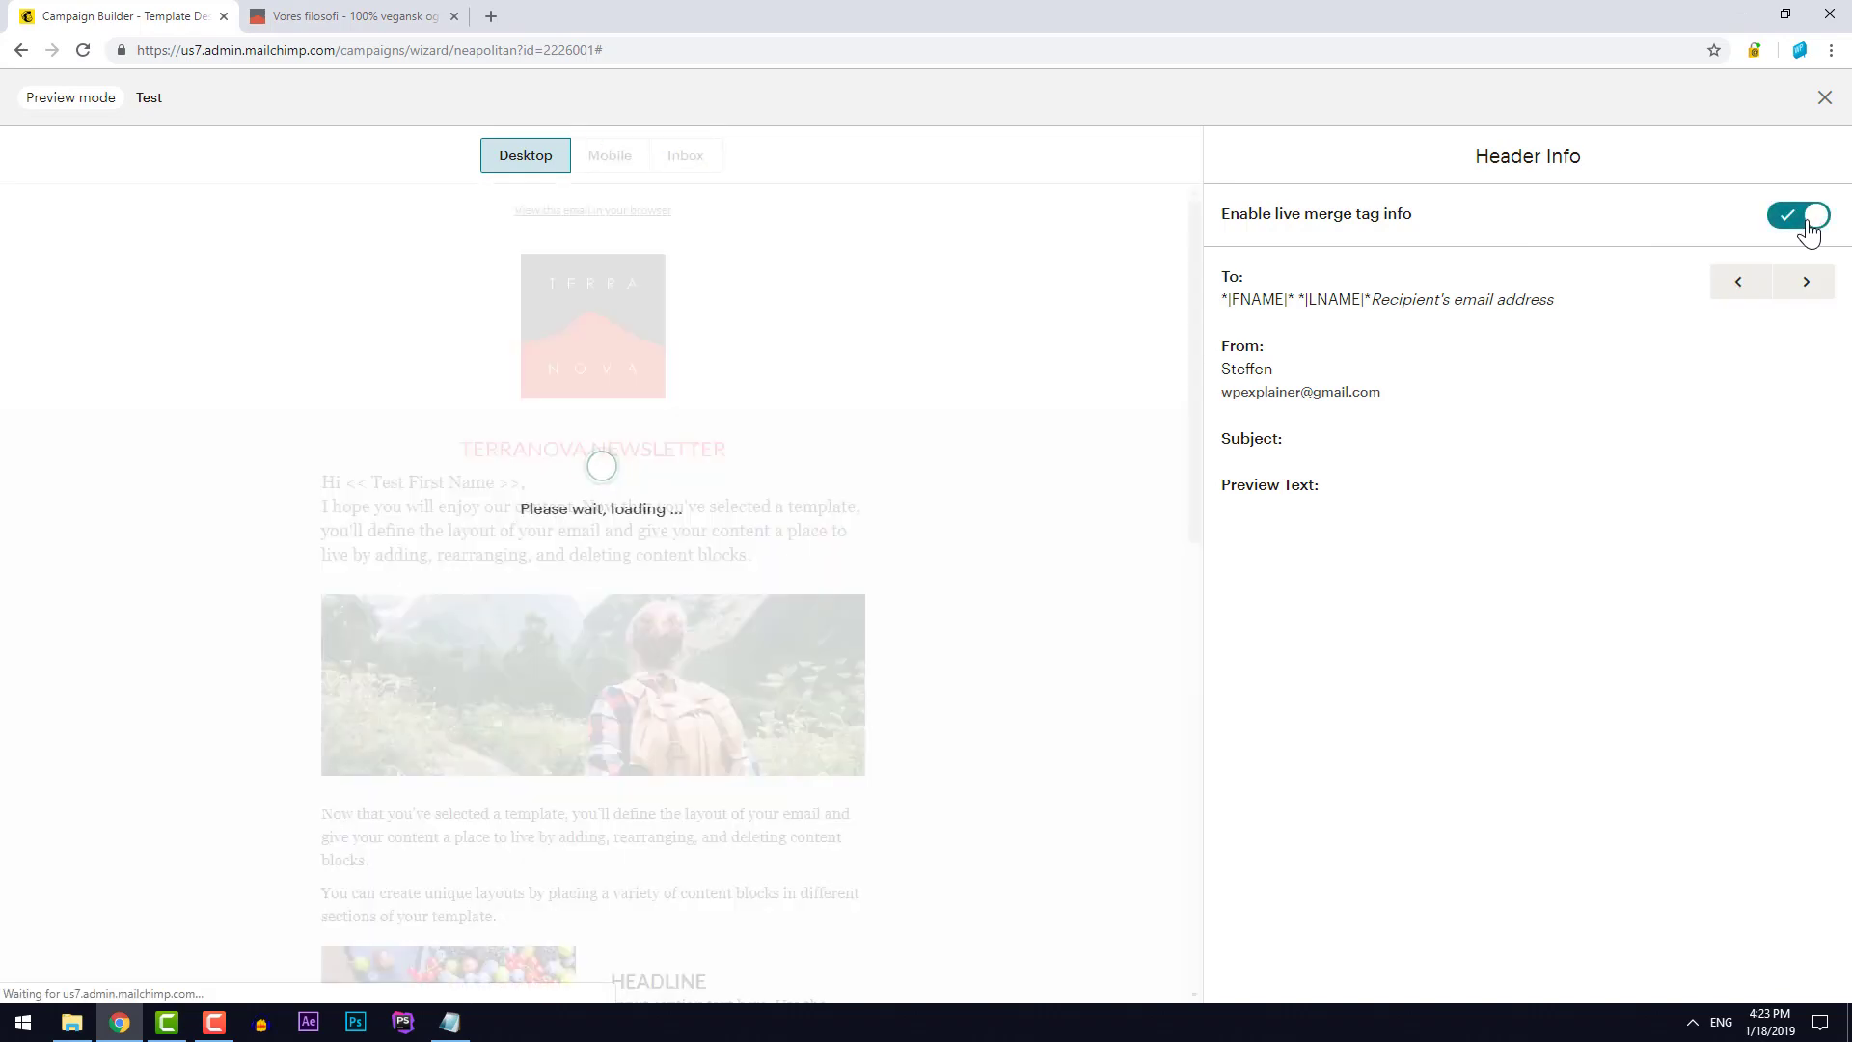